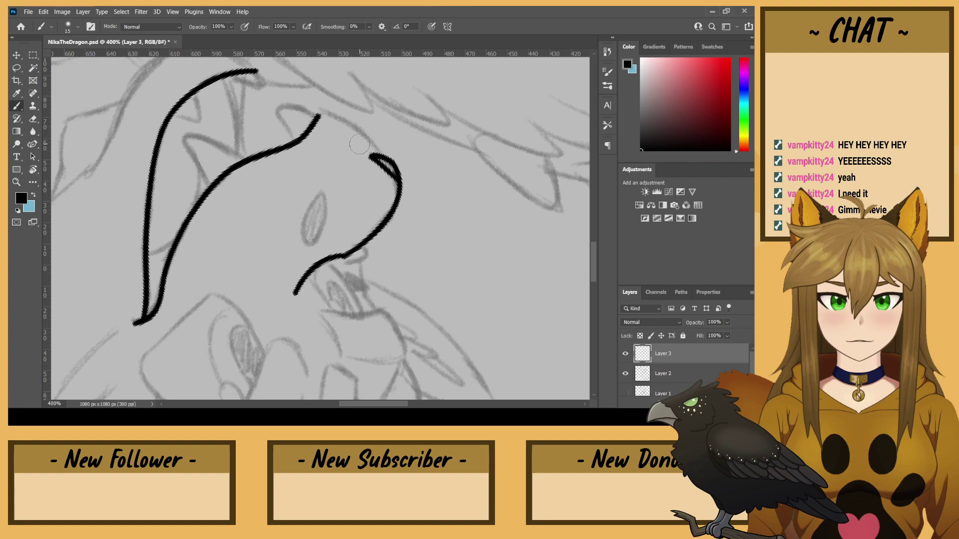
- Ink the dragon's nostril and the front edge of its snout down to the upper lip over the sketch
{"action": "mouse_move", "coordinate": [322, 193]}
{"action": "left_mouse_down"}
{"action": "mouse_move", "coordinate": [324, 232]}
{"action": "mouse_move", "coordinate": [309, 251]}
{"action": "mouse_move", "coordinate": [298, 236]}
{"action": "mouse_move", "coordinate": [321, 193]}
{"action": "left_mouse_up"}
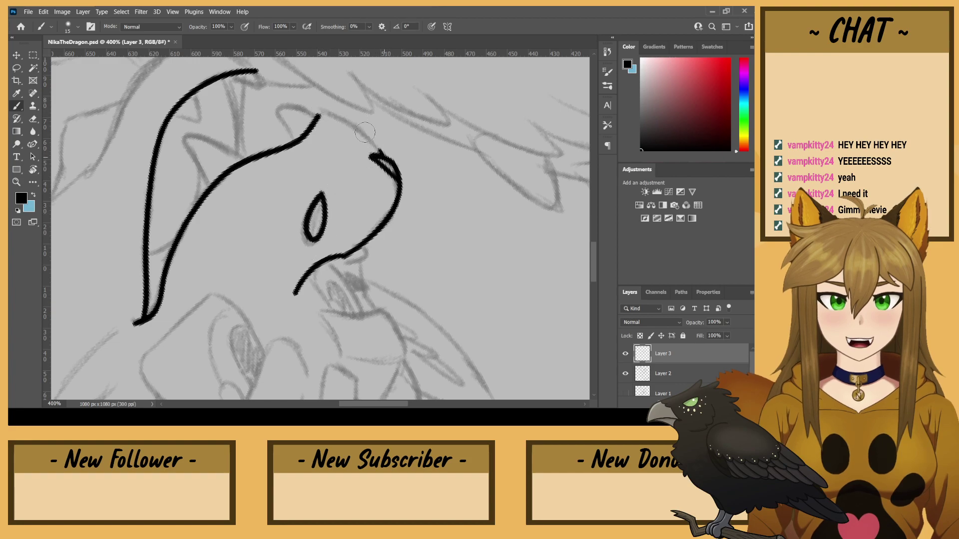
{"action": "left_click_drag", "start_coordinate": [376, 154], "coordinate": [320, 109]}
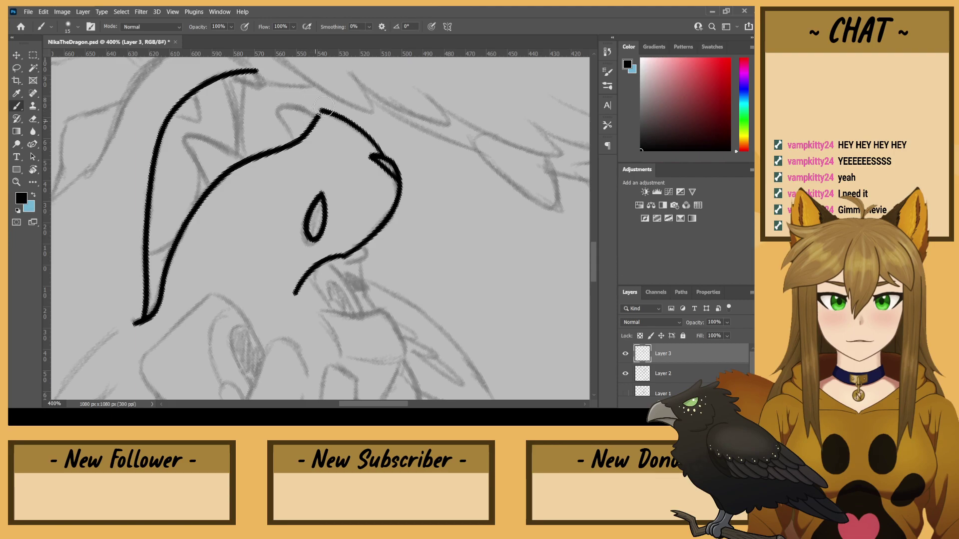
- Ink the two upper fangs hanging from the dragon's upper lip line
{"action": "key", "text": "r"}
{"action": "left_click_drag", "start_coordinate": [328, 96], "coordinate": [352, 321]}
{"action": "key", "text": "b"}
{"action": "scroll", "coordinate": [321, 154], "scroll_direction": "down", "scroll_amount": 4}
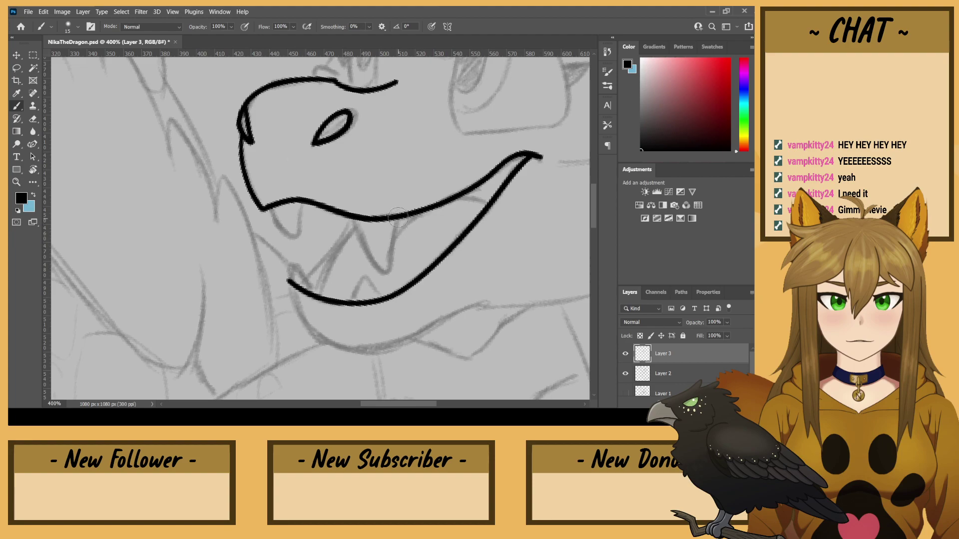
{"action": "mouse_move", "coordinate": [398, 218]}
{"action": "left_mouse_down"}
{"action": "mouse_move", "coordinate": [391, 278]}
{"action": "mouse_move", "coordinate": [379, 283]}
{"action": "mouse_move", "coordinate": [346, 201]}
{"action": "mouse_move", "coordinate": [301, 201]}
{"action": "mouse_move", "coordinate": [292, 246]}
{"action": "mouse_move", "coordinate": [269, 207]}
{"action": "left_mouse_up"}
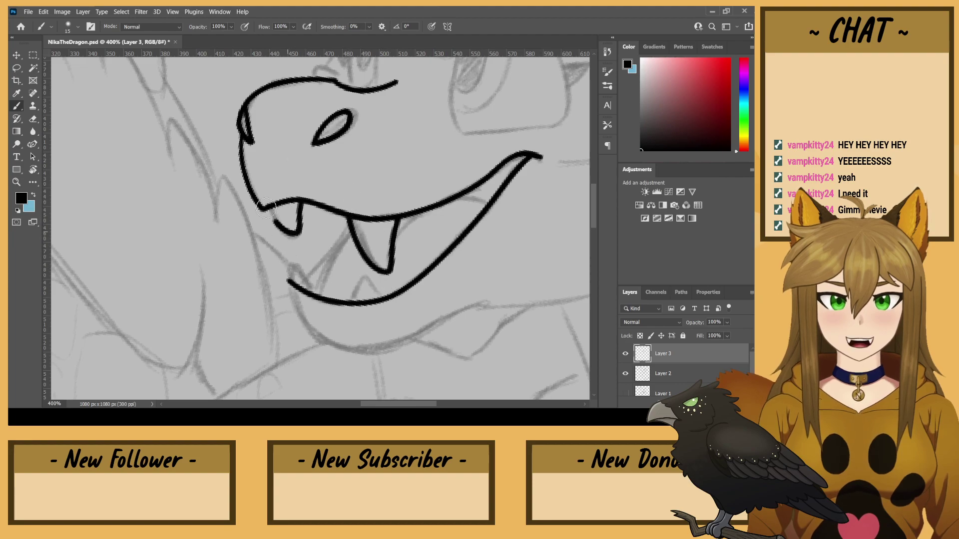
- Ink the lower teeth along the jaw and the line rising from them to the large upper fang
{"action": "scroll", "coordinate": [272, 207], "scroll_direction": "down", "scroll_amount": 1}
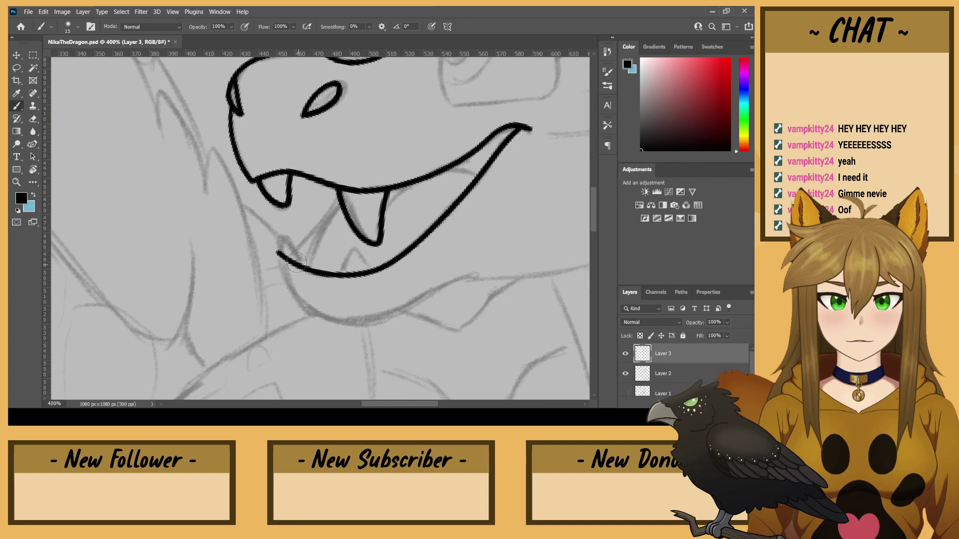
{"action": "mouse_move", "coordinate": [296, 262]}
{"action": "left_mouse_down"}
{"action": "mouse_move", "coordinate": [281, 217]}
{"action": "mouse_move", "coordinate": [276, 253]}
{"action": "left_mouse_up"}
{"action": "mouse_move", "coordinate": [366, 270]}
{"action": "left_mouse_down"}
{"action": "mouse_move", "coordinate": [355, 251]}
{"action": "mouse_move", "coordinate": [344, 274]}
{"action": "mouse_move", "coordinate": [306, 245]}
{"action": "mouse_move", "coordinate": [358, 192]}
{"action": "left_mouse_up"}
{"action": "left_click_drag", "start_coordinate": [295, 262], "coordinate": [340, 191]}
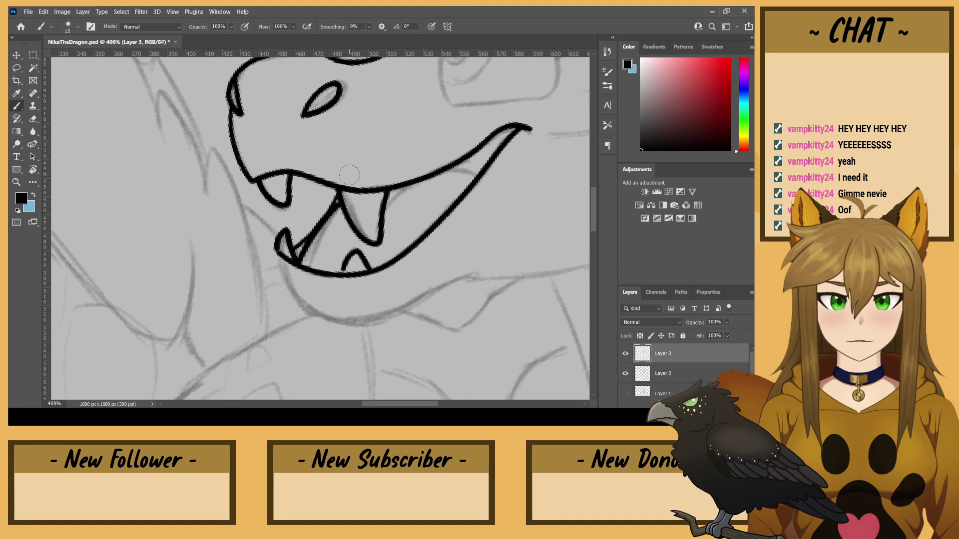
- Ink the inner lines at the corner of the mouth and a short tongue crease, redrawing the crease shorter
{"action": "mouse_move", "coordinate": [480, 172]}
{"action": "left_mouse_down"}
{"action": "mouse_move", "coordinate": [443, 167]}
{"action": "mouse_move", "coordinate": [387, 199]}
{"action": "left_mouse_up"}
{"action": "left_click_drag", "start_coordinate": [353, 231], "coordinate": [332, 258]}
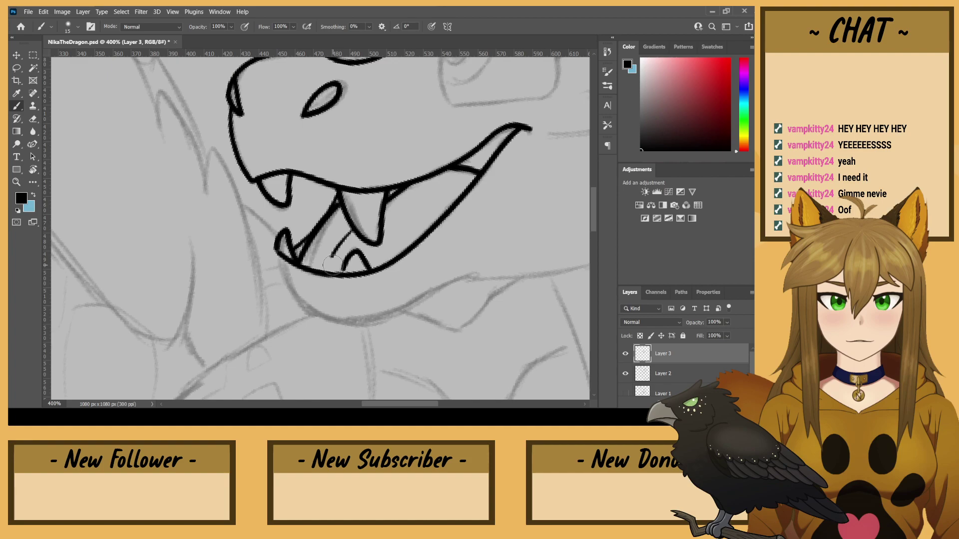
{"action": "key", "text": "ctrl+z"}
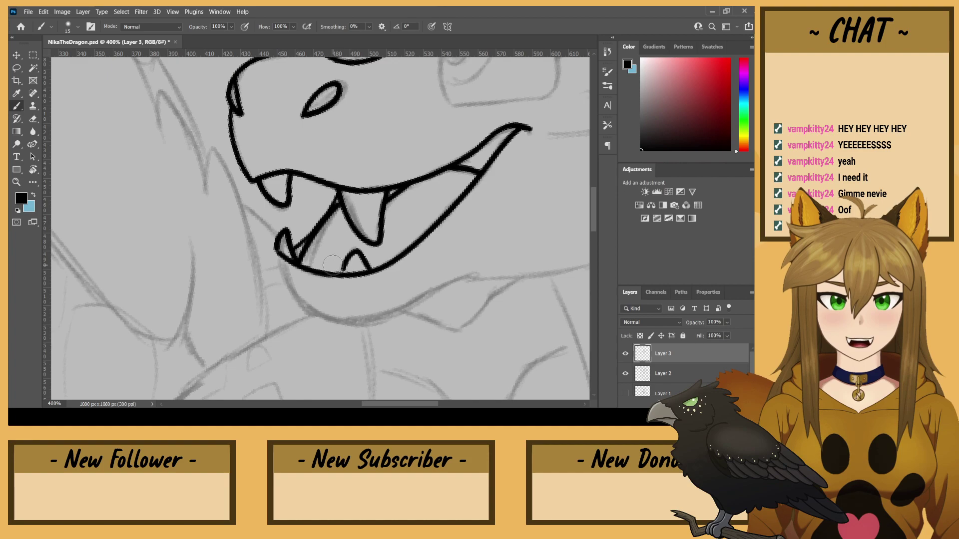
{"action": "left_click_drag", "start_coordinate": [334, 250], "coordinate": [344, 235]}
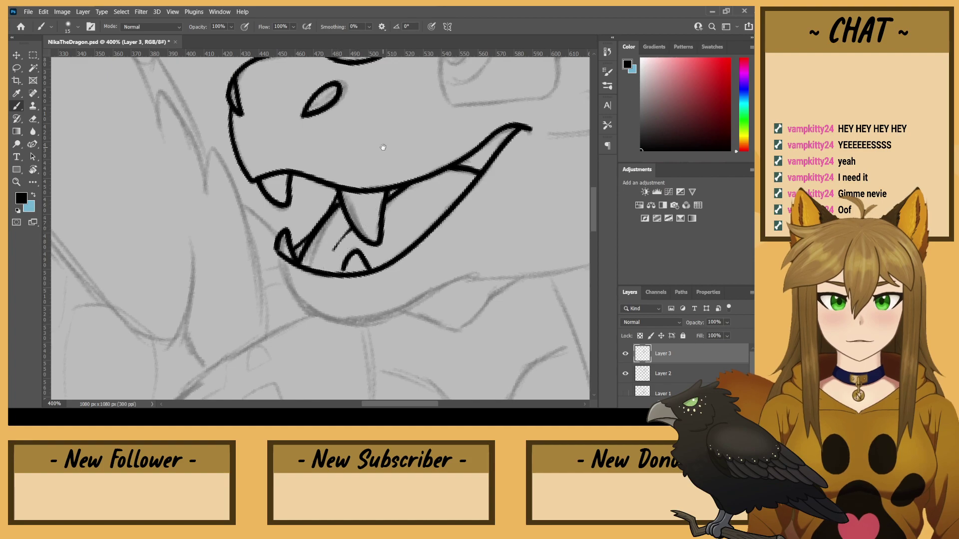
- Ink the near eye's angry brow line and the inner and outer sides of the eye
{"action": "mouse_move", "coordinate": [383, 147]}
{"action": "left_mouse_down"}
{"action": "mouse_move", "coordinate": [250, 285]}
{"action": "mouse_move", "coordinate": [290, 360]}
{"action": "left_mouse_up"}
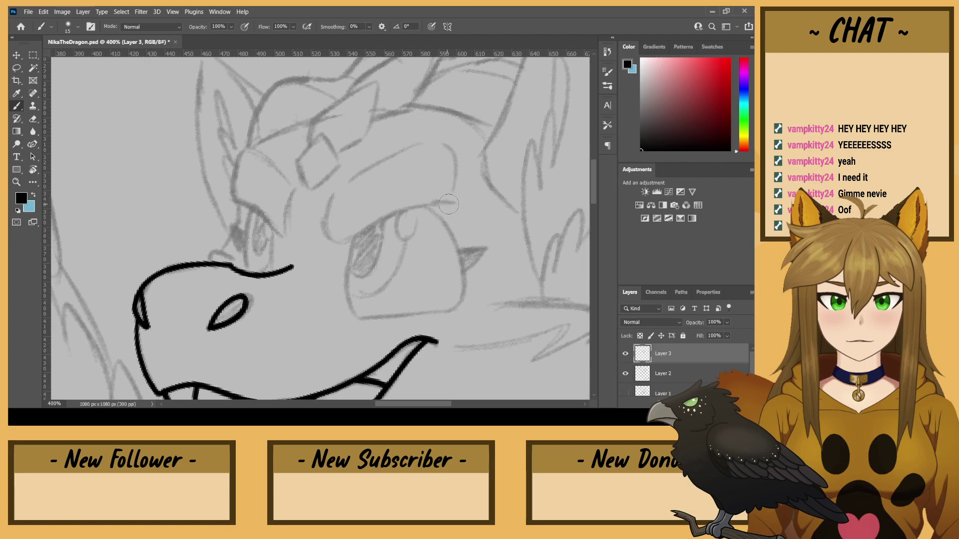
{"action": "mouse_move", "coordinate": [449, 203]}
{"action": "left_mouse_down"}
{"action": "mouse_move", "coordinate": [335, 246]}
{"action": "mouse_move", "coordinate": [317, 234]}
{"action": "mouse_move", "coordinate": [330, 305]}
{"action": "mouse_move", "coordinate": [354, 327]}
{"action": "mouse_move", "coordinate": [316, 273]}
{"action": "mouse_move", "coordinate": [317, 289]}
{"action": "mouse_move", "coordinate": [258, 172]}
{"action": "mouse_move", "coordinate": [270, 272]}
{"action": "mouse_move", "coordinate": [244, 235]}
{"action": "left_mouse_up"}
{"action": "key", "text": "r"}
{"action": "key", "text": "b"}
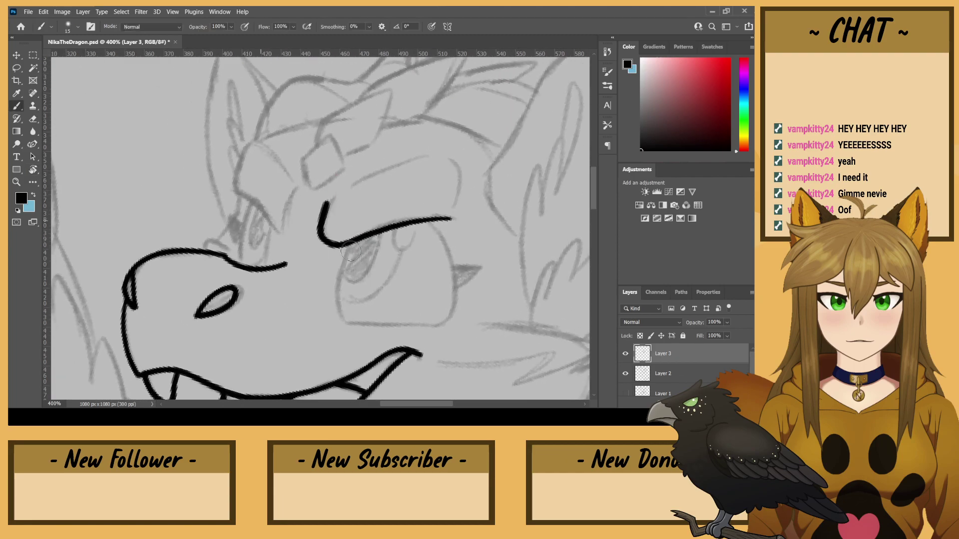
{"action": "mouse_move", "coordinate": [345, 322]}
{"action": "left_mouse_down"}
{"action": "mouse_move", "coordinate": [334, 267]}
{"action": "mouse_move", "coordinate": [354, 241]}
{"action": "left_mouse_up"}
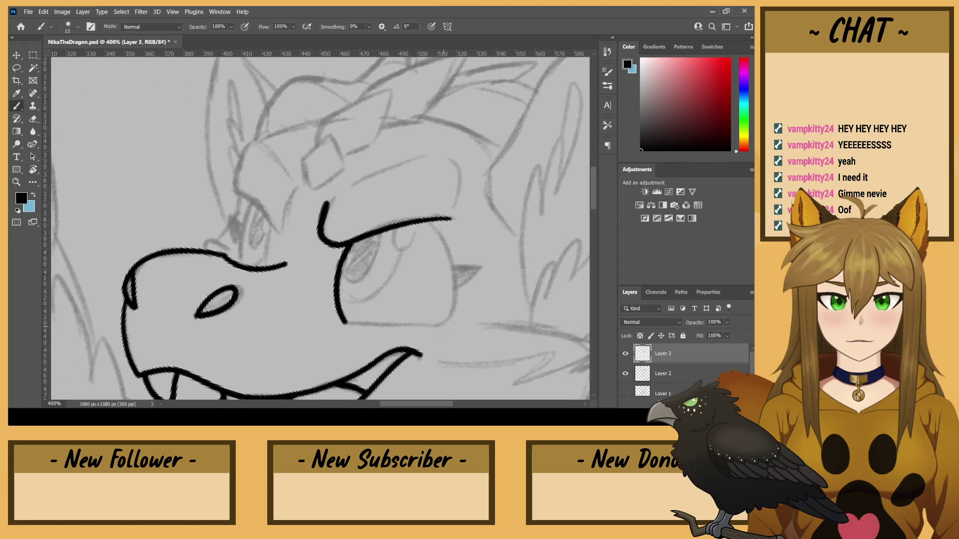
{"action": "mouse_move", "coordinate": [443, 327]}
{"action": "left_mouse_down"}
{"action": "mouse_move", "coordinate": [460, 279]}
{"action": "mouse_move", "coordinate": [425, 216]}
{"action": "left_mouse_up"}
- Finish the near eye's outline by undoing its lower edge and redrawing it along the sketch
{"action": "key", "text": "r"}
{"action": "mouse_move", "coordinate": [319, 262]}
{"action": "left_mouse_down"}
{"action": "mouse_move", "coordinate": [374, 316]}
{"action": "mouse_move", "coordinate": [384, 312]}
{"action": "left_mouse_up"}
{"action": "key", "text": "b"}
{"action": "mouse_move", "coordinate": [391, 159]}
{"action": "left_mouse_down"}
{"action": "mouse_move", "coordinate": [348, 89]}
{"action": "mouse_move", "coordinate": [346, 65]}
{"action": "left_mouse_up"}
{"action": "key", "text": "r"}
{"action": "mouse_move", "coordinate": [244, 274]}
{"action": "left_mouse_down"}
{"action": "mouse_move", "coordinate": [247, 181]}
{"action": "mouse_move", "coordinate": [237, 200]}
{"action": "left_mouse_up"}
{"action": "key", "text": "b"}
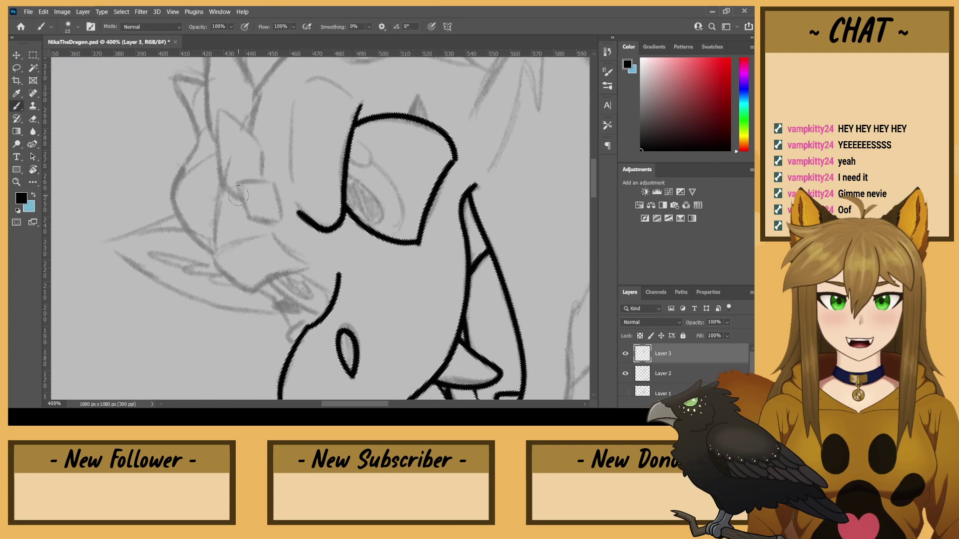
{"action": "key", "text": "ctrl+z"}
{"action": "mouse_move", "coordinate": [456, 159]}
{"action": "left_mouse_down"}
{"action": "mouse_move", "coordinate": [416, 244]}
{"action": "mouse_move", "coordinate": [361, 323]}
{"action": "mouse_move", "coordinate": [345, 330]}
{"action": "left_mouse_up"}
- Ink the far eye's brow, both sides of the eye and the small bump beside it above the snout
{"action": "key", "text": "r"}
{"action": "key", "text": "b"}
{"action": "key", "text": "space"}
{"action": "mouse_move", "coordinate": [218, 250]}
{"action": "left_mouse_down"}
{"action": "mouse_move", "coordinate": [253, 210]}
{"action": "mouse_move", "coordinate": [300, 257]}
{"action": "left_mouse_up"}
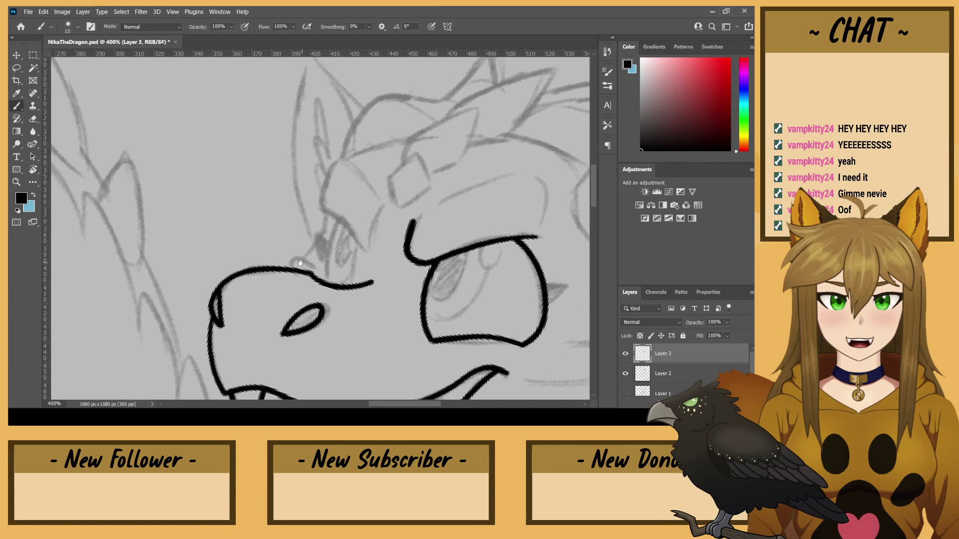
{"action": "left_click_drag", "start_coordinate": [366, 255], "coordinate": [321, 209]}
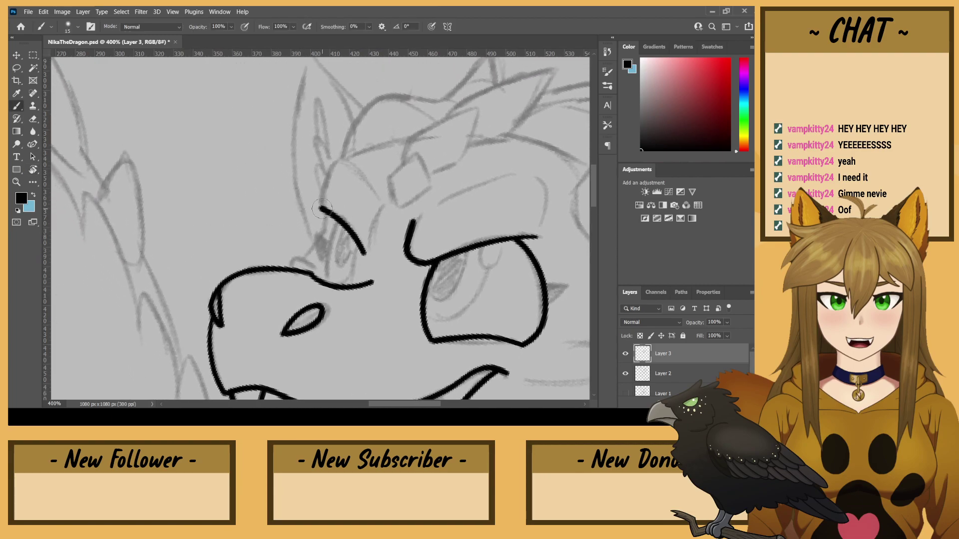
{"action": "left_click_drag", "start_coordinate": [365, 254], "coordinate": [377, 214]}
{"action": "mouse_move", "coordinate": [361, 250]}
{"action": "left_mouse_down"}
{"action": "mouse_move", "coordinate": [335, 298]}
{"action": "mouse_move", "coordinate": [324, 264]}
{"action": "mouse_move", "coordinate": [339, 220]}
{"action": "left_mouse_up"}
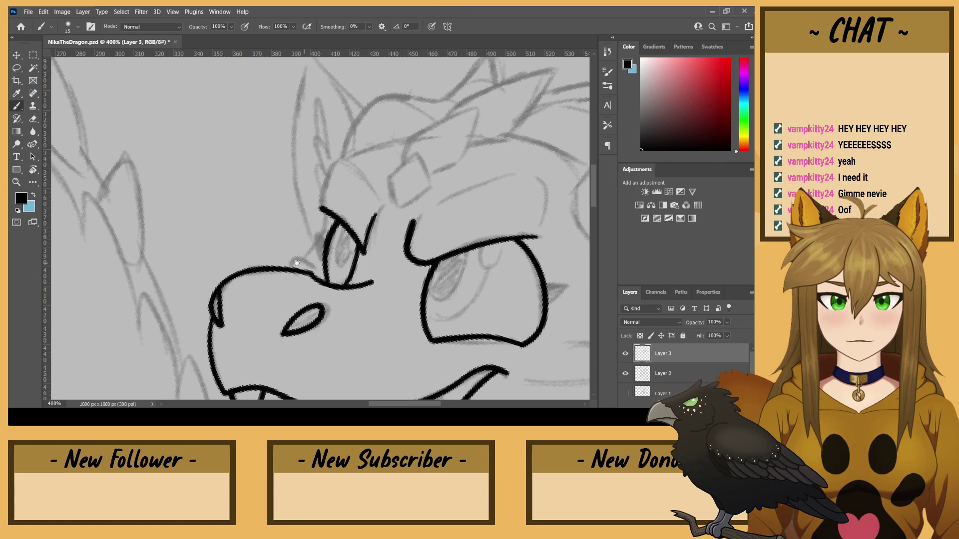
{"action": "mouse_move", "coordinate": [296, 263]}
{"action": "left_mouse_down"}
{"action": "mouse_move", "coordinate": [315, 228]}
{"action": "mouse_move", "coordinate": [306, 209]}
{"action": "mouse_move", "coordinate": [309, 248]}
{"action": "mouse_move", "coordinate": [322, 213]}
{"action": "mouse_move", "coordinate": [324, 224]}
{"action": "mouse_move", "coordinate": [345, 191]}
{"action": "mouse_move", "coordinate": [356, 155]}
{"action": "left_mouse_up"}
- Ink the upper edge and pointed tip of the cheek behind the near eye, undoing and redrawing the upper edge
{"action": "left_click_drag", "start_coordinate": [370, 270], "coordinate": [208, 142]}
{"action": "key", "text": "r"}
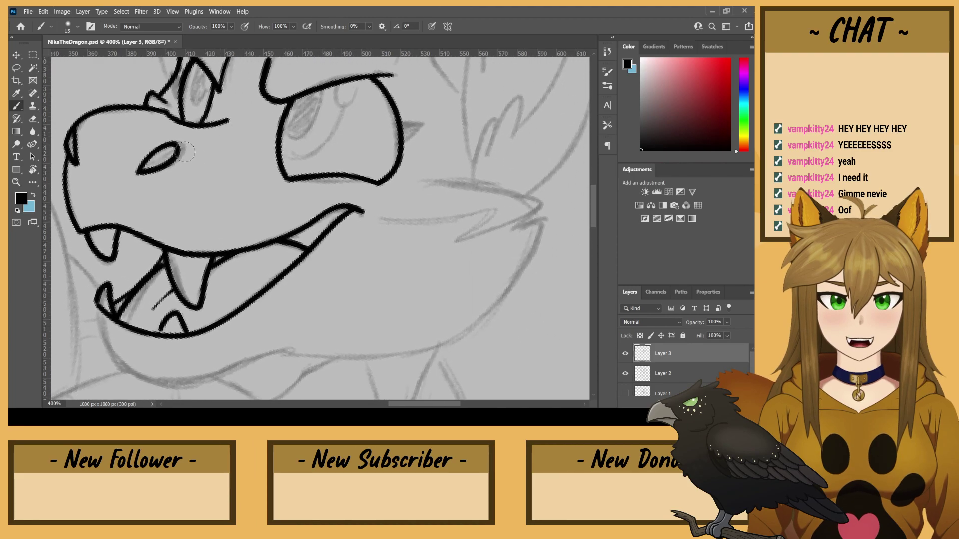
{"action": "left_click_drag", "start_coordinate": [202, 237], "coordinate": [267, 302]}
{"action": "key", "text": "b"}
{"action": "left_click_drag", "start_coordinate": [321, 193], "coordinate": [324, 297]}
{"action": "mouse_move", "coordinate": [344, 217]}
{"action": "left_mouse_down"}
{"action": "mouse_move", "coordinate": [435, 136]}
{"action": "mouse_move", "coordinate": [450, 135]}
{"action": "mouse_move", "coordinate": [442, 174]}
{"action": "left_mouse_up"}
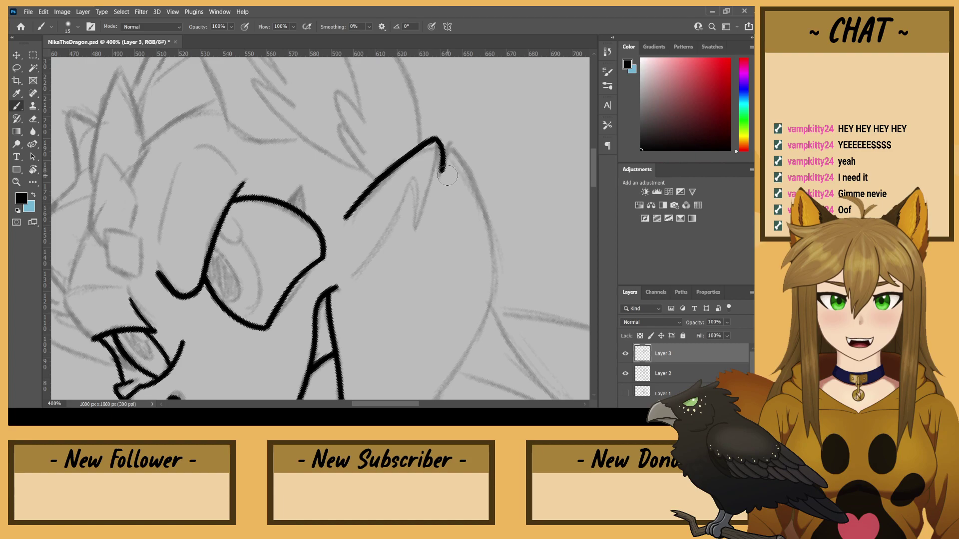
{"action": "key", "text": "ctrl+z"}
{"action": "key", "text": "ctrl+0"}
{"action": "key", "text": "ctrl+plus"}
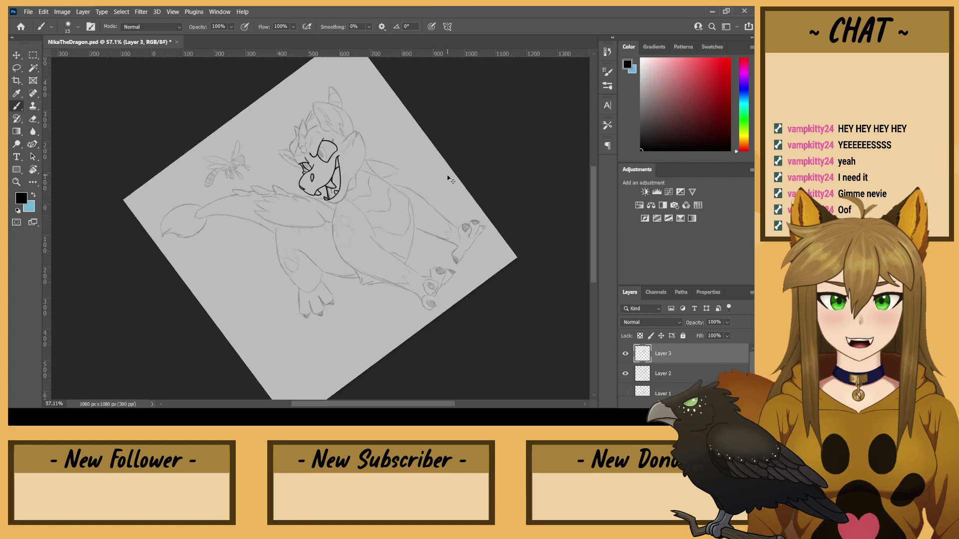
{"action": "key", "text": "ctrl+plus"}
{"action": "key", "text": "ctrl+plus"}
{"action": "key", "text": "ctrl+plus"}
{"action": "left_click_drag", "start_coordinate": [446, 175], "coordinate": [429, 389]}
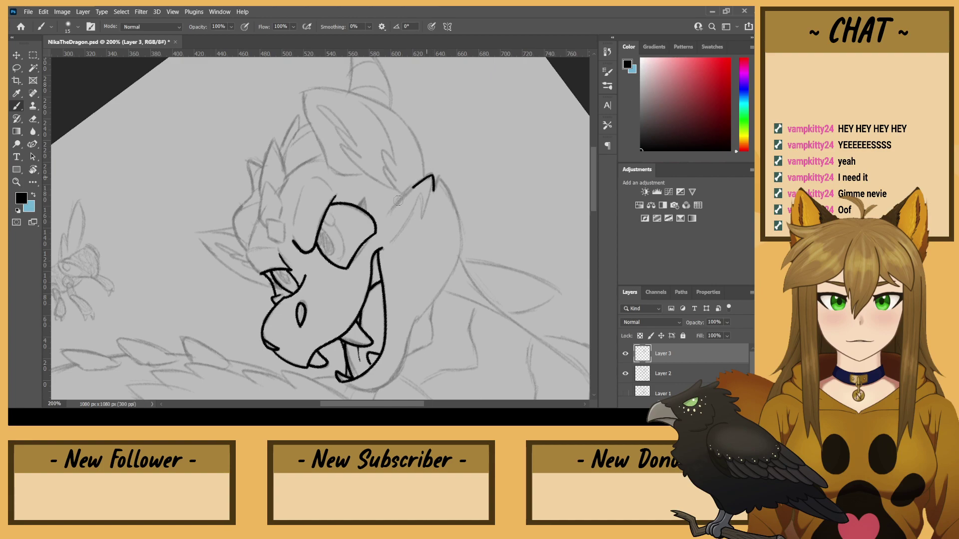
{"action": "left_click_drag", "start_coordinate": [399, 200], "coordinate": [397, 215]}
- Ink the lower jaw from the chin around the back of the cheek up to its pointed tip
{"action": "left_click_drag", "start_coordinate": [421, 325], "coordinate": [448, 276]}
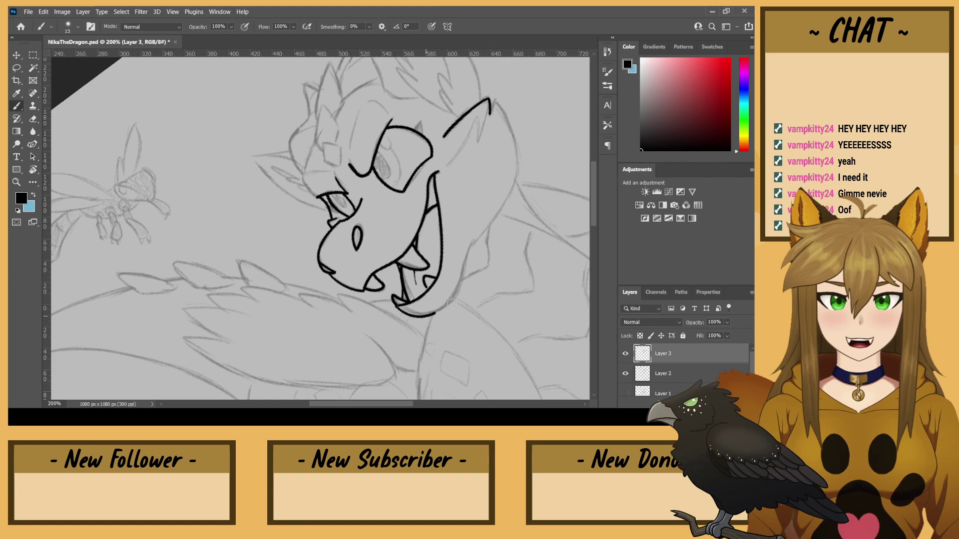
{"action": "left_click_drag", "start_coordinate": [398, 308], "coordinate": [460, 283]}
{"action": "mouse_move", "coordinate": [484, 231]}
{"action": "left_mouse_down"}
{"action": "mouse_move", "coordinate": [504, 206]}
{"action": "mouse_move", "coordinate": [519, 152]}
{"action": "mouse_move", "coordinate": [495, 99]}
{"action": "left_mouse_up"}
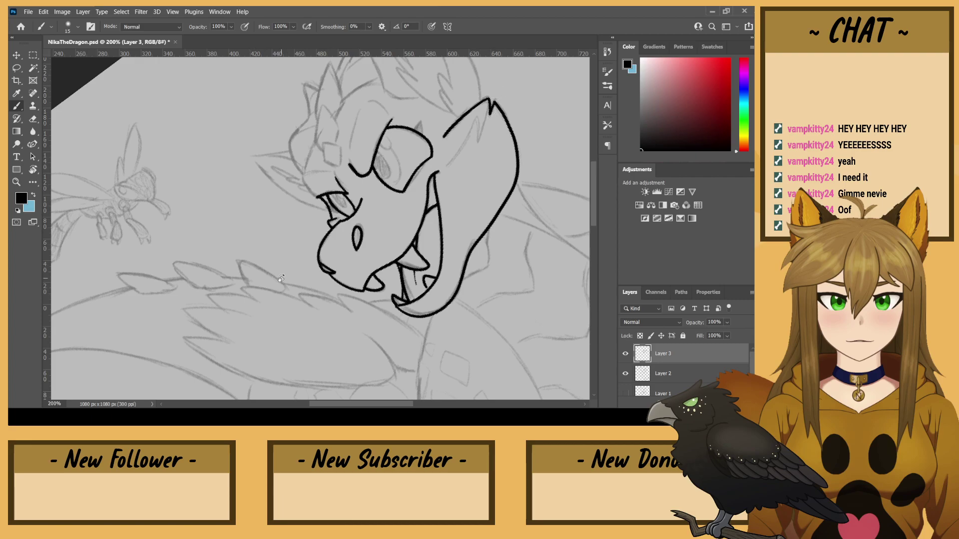
- Ink the pointed eyelashes on the outer edges of the near and far eyes
{"action": "left_click_drag", "start_coordinate": [280, 278], "coordinate": [268, 247]}
{"action": "key", "text": "ctrl+plus"}
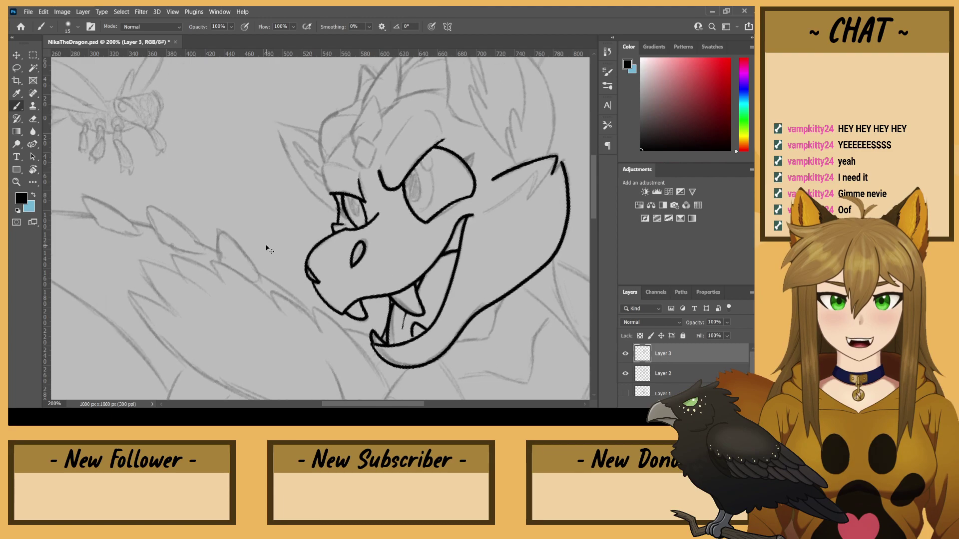
{"action": "key", "text": "ctrl+plus"}
{"action": "key", "text": "ctrl+plus"}
{"action": "left_click_drag", "start_coordinate": [449, 165], "coordinate": [334, 192]}
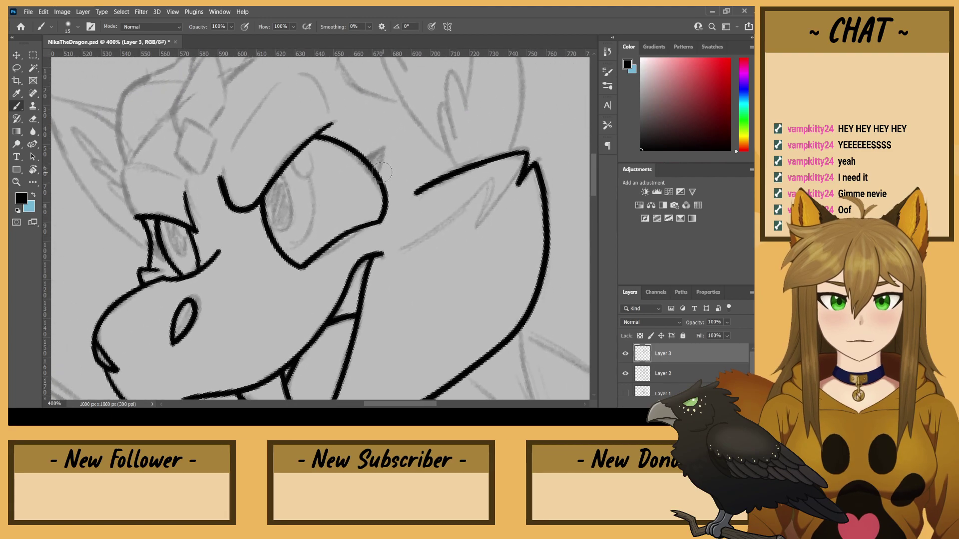
{"action": "mouse_move", "coordinate": [384, 173]}
{"action": "left_mouse_down"}
{"action": "mouse_move", "coordinate": [386, 147]}
{"action": "mouse_move", "coordinate": [367, 161]}
{"action": "mouse_move", "coordinate": [474, 111]}
{"action": "left_mouse_up"}
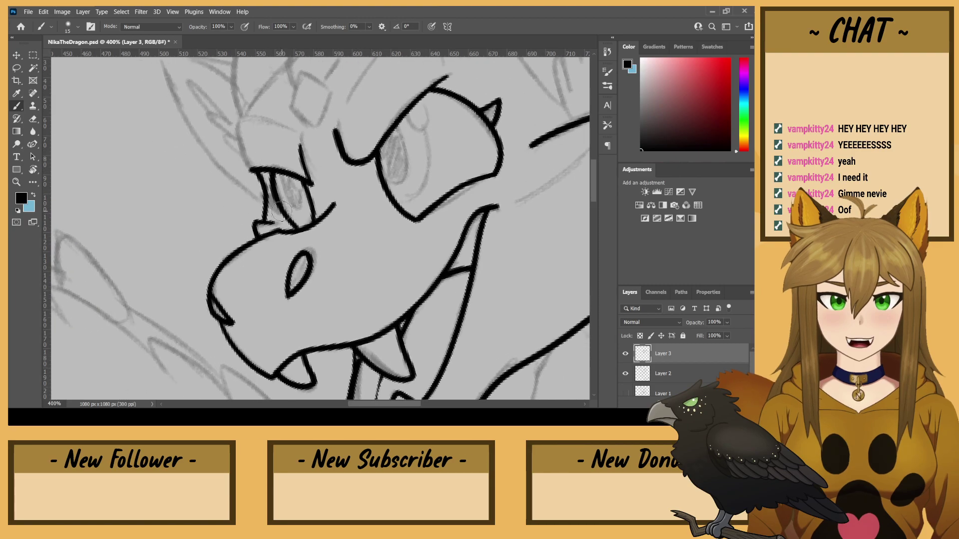
{"action": "left_click_drag", "start_coordinate": [282, 211], "coordinate": [264, 199]}
- Ink the slit pupils of both eyes and the curved iris edge of the near eye
{"action": "mouse_move", "coordinate": [402, 131]}
{"action": "left_mouse_down"}
{"action": "mouse_move", "coordinate": [408, 173]}
{"action": "mouse_move", "coordinate": [384, 181]}
{"action": "mouse_move", "coordinate": [373, 157]}
{"action": "left_mouse_up"}
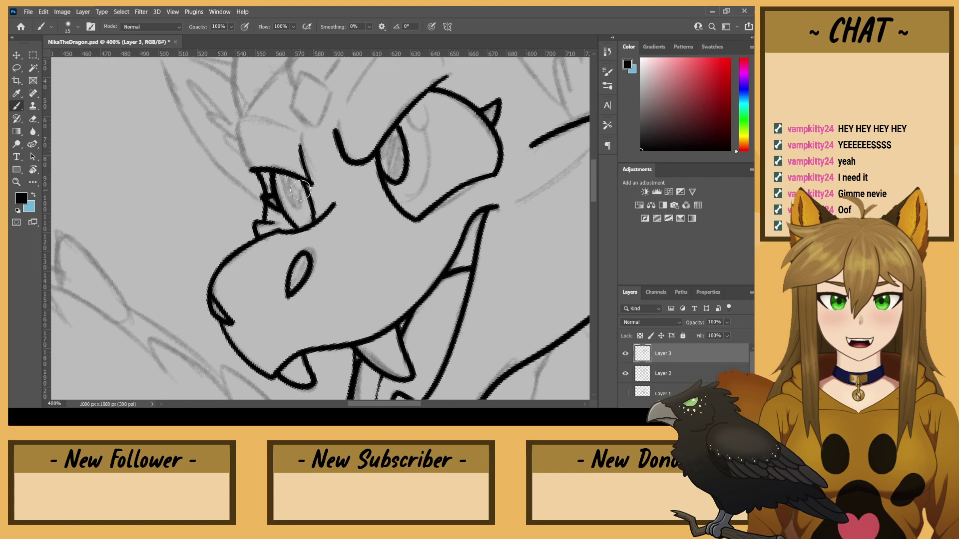
{"action": "mouse_move", "coordinate": [301, 183]}
{"action": "left_mouse_down"}
{"action": "mouse_move", "coordinate": [295, 207]}
{"action": "mouse_move", "coordinate": [287, 194]}
{"action": "mouse_move", "coordinate": [275, 205]}
{"action": "left_mouse_up"}
{"action": "mouse_move", "coordinate": [420, 112]}
{"action": "left_mouse_down"}
{"action": "mouse_move", "coordinate": [430, 145]}
{"action": "mouse_move", "coordinate": [422, 194]}
{"action": "mouse_move", "coordinate": [405, 207]}
{"action": "mouse_move", "coordinate": [385, 184]}
{"action": "left_mouse_up"}
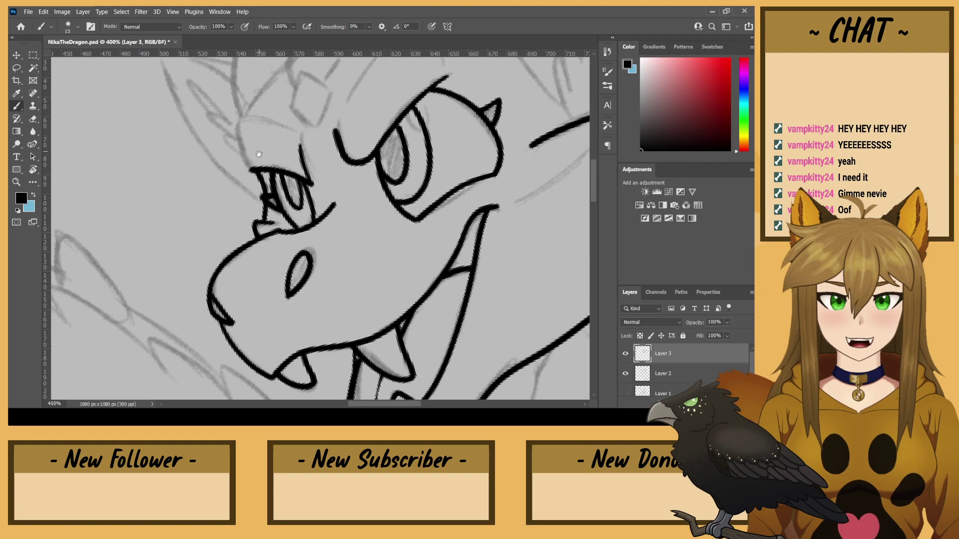
- Ink the diamond-shaped scale on the forehead and the two overlapping leaf-shaped spikes above it
{"action": "mouse_move", "coordinate": [259, 154]}
{"action": "left_mouse_down"}
{"action": "mouse_move", "coordinate": [258, 209]}
{"action": "mouse_move", "coordinate": [236, 155]}
{"action": "mouse_move", "coordinate": [241, 198]}
{"action": "mouse_move", "coordinate": [321, 234]}
{"action": "mouse_move", "coordinate": [317, 219]}
{"action": "mouse_move", "coordinate": [345, 196]}
{"action": "left_mouse_up"}
{"action": "key", "text": "r"}
{"action": "key", "text": "b"}
{"action": "mouse_move", "coordinate": [344, 253]}
{"action": "left_mouse_down"}
{"action": "mouse_move", "coordinate": [366, 218]}
{"action": "mouse_move", "coordinate": [335, 187]}
{"action": "mouse_move", "coordinate": [393, 188]}
{"action": "mouse_move", "coordinate": [391, 143]}
{"action": "left_mouse_up"}
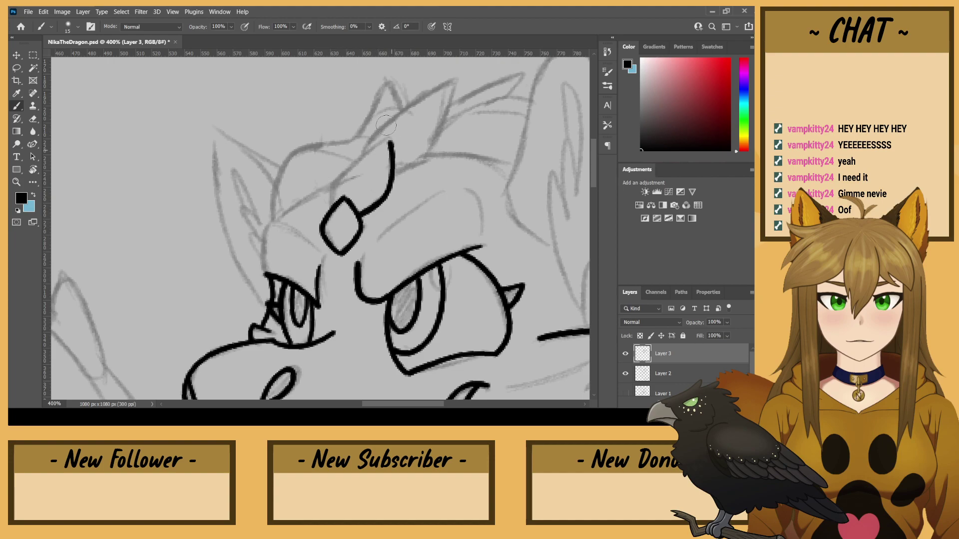
{"action": "mouse_move", "coordinate": [331, 199]}
{"action": "left_mouse_down"}
{"action": "mouse_move", "coordinate": [338, 168]}
{"action": "mouse_move", "coordinate": [390, 140]}
{"action": "left_mouse_up"}
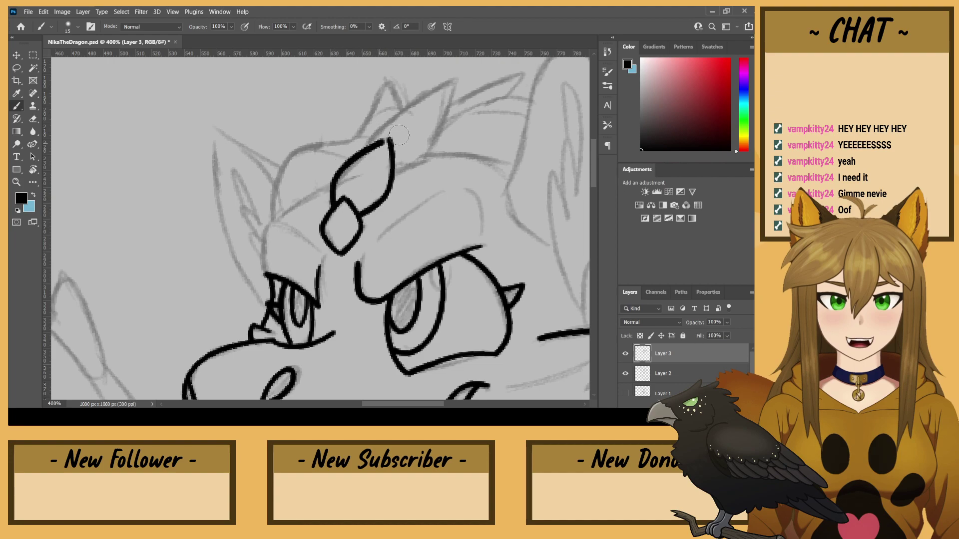
{"action": "mouse_move", "coordinate": [396, 173]}
{"action": "left_mouse_down"}
{"action": "mouse_move", "coordinate": [428, 157]}
{"action": "mouse_move", "coordinate": [454, 74]}
{"action": "left_mouse_up"}
{"action": "left_click_drag", "start_coordinate": [366, 148], "coordinate": [456, 75]}
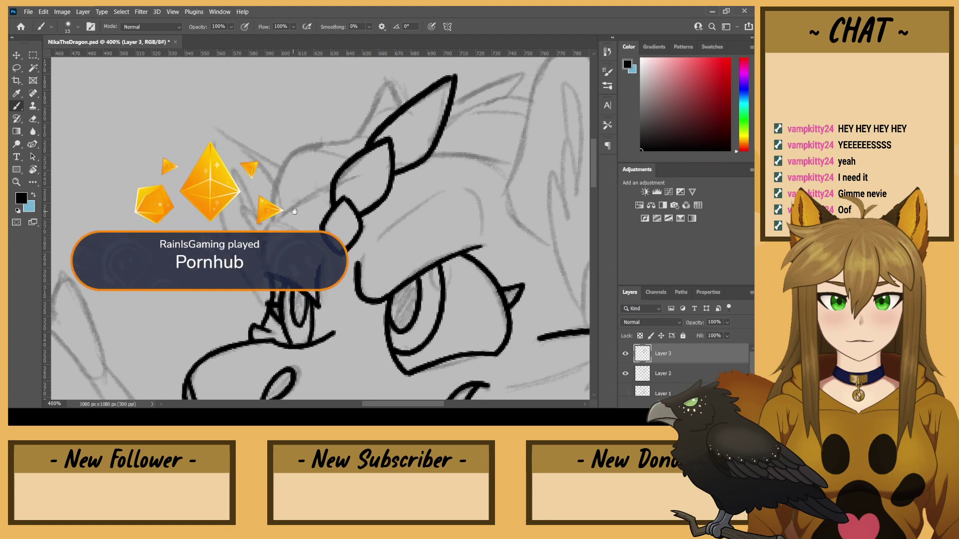
- Ink the far brow ridge from the far eye up to the forehead spikes
{"action": "left_click_drag", "start_coordinate": [301, 262], "coordinate": [354, 234]}
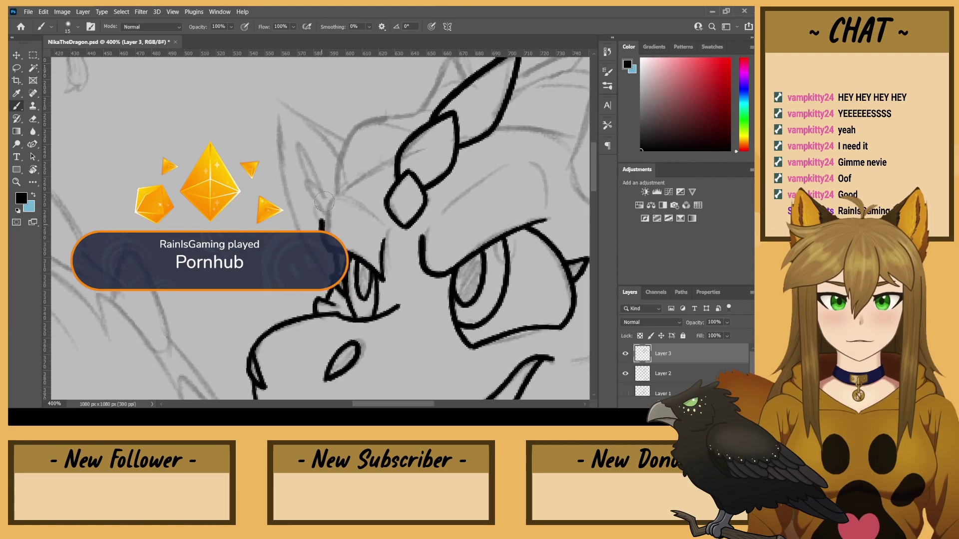
{"action": "mouse_move", "coordinate": [323, 201]}
{"action": "left_mouse_down"}
{"action": "mouse_move", "coordinate": [372, 172]}
{"action": "mouse_move", "coordinate": [320, 202]}
{"action": "mouse_move", "coordinate": [327, 195]}
{"action": "left_mouse_up"}
- Ink the near ear's inner fur tufts, its curved inner line and its outer edge up to the tip
{"action": "mouse_move", "coordinate": [420, 151]}
{"action": "left_mouse_down"}
{"action": "mouse_move", "coordinate": [234, 224]}
{"action": "mouse_move", "coordinate": [188, 171]}
{"action": "mouse_move", "coordinate": [178, 179]}
{"action": "left_mouse_up"}
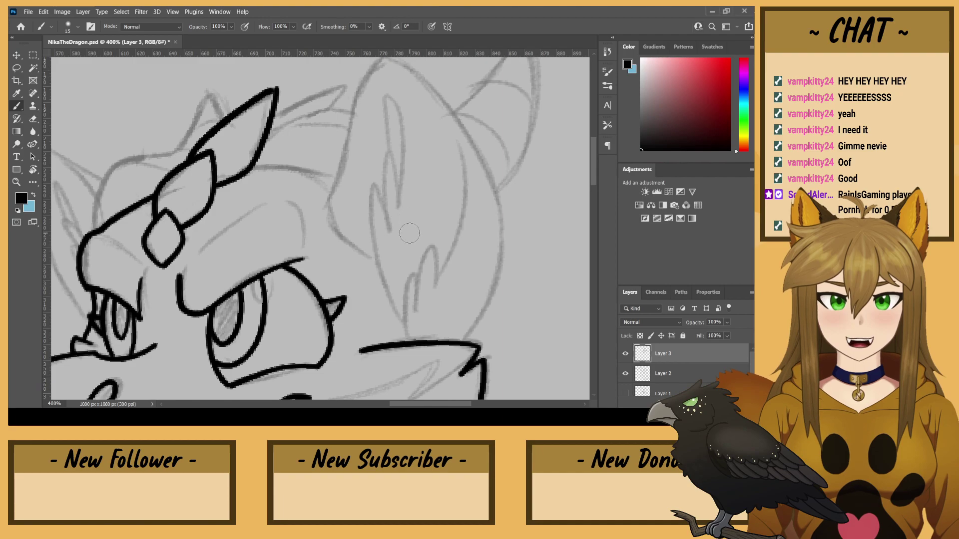
{"action": "mouse_move", "coordinate": [401, 343]}
{"action": "left_mouse_down"}
{"action": "mouse_move", "coordinate": [418, 285]}
{"action": "mouse_move", "coordinate": [416, 301]}
{"action": "mouse_move", "coordinate": [438, 272]}
{"action": "left_mouse_up"}
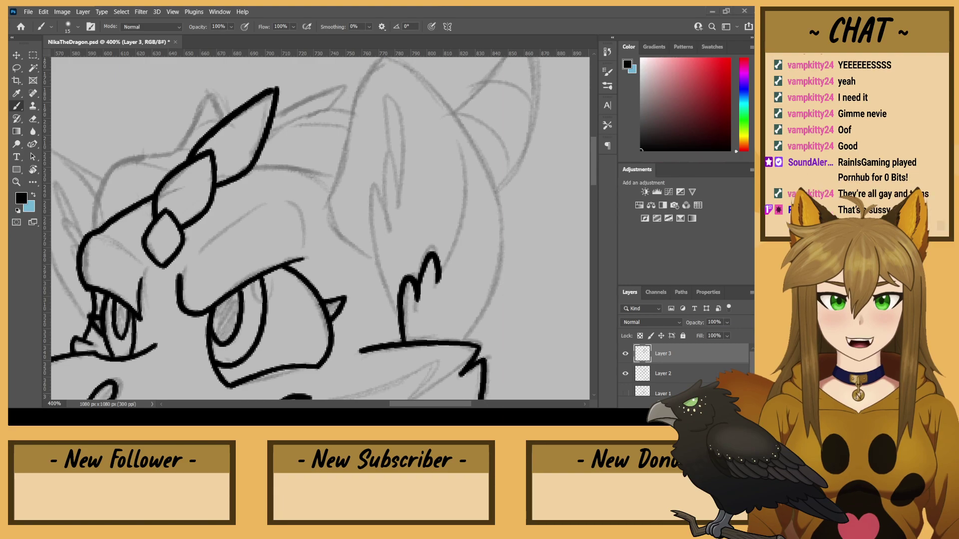
{"action": "left_click_drag", "start_coordinate": [439, 279], "coordinate": [456, 146]}
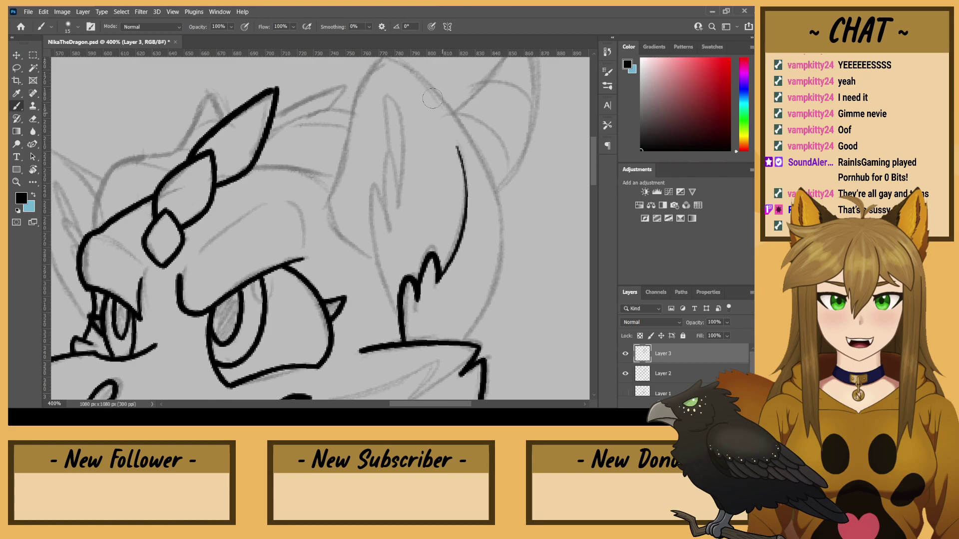
{"action": "mouse_move", "coordinate": [460, 342]}
{"action": "left_mouse_down"}
{"action": "mouse_move", "coordinate": [473, 323]}
{"action": "mouse_move", "coordinate": [477, 164]}
{"action": "mouse_move", "coordinate": [410, 73]}
{"action": "mouse_move", "coordinate": [382, 53]}
{"action": "left_mouse_up"}
{"action": "left_click_drag", "start_coordinate": [368, 115], "coordinate": [377, 154]}
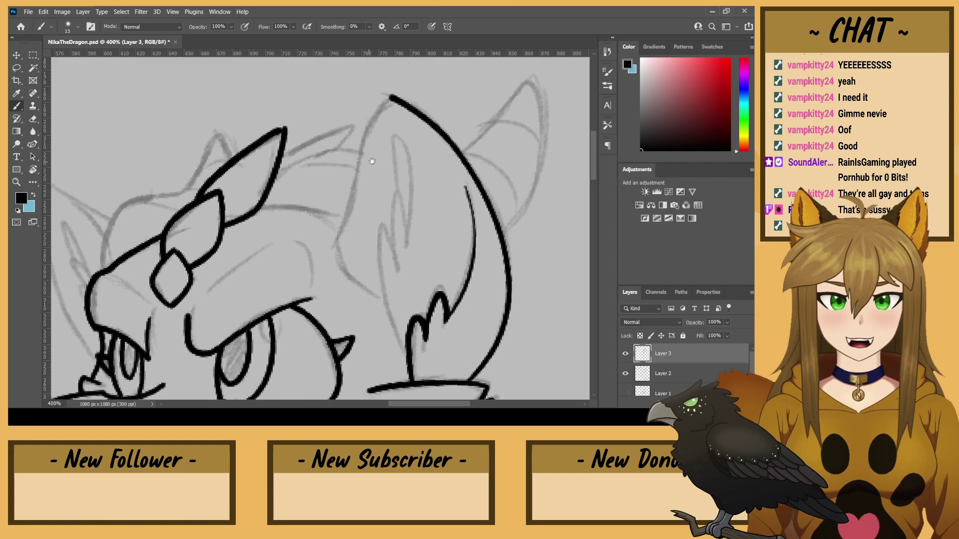
- Undo the near ear's outer edge, re-ink it in one smooth curve, and ink the ear's front edge from the tip
{"action": "key", "text": "ctrl+z"}
{"action": "scroll", "coordinate": [377, 153], "scroll_direction": "down", "scroll_amount": 1}
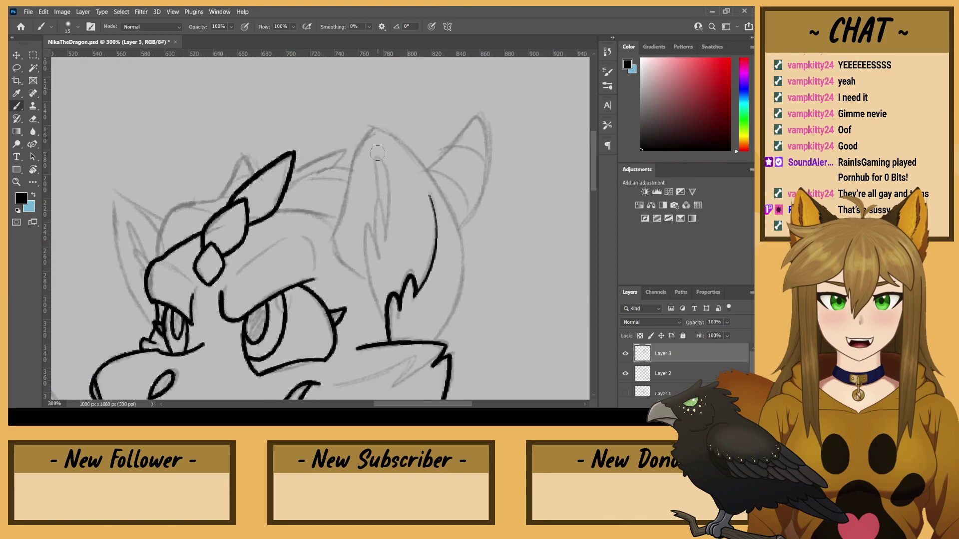
{"action": "mouse_move", "coordinate": [436, 338]}
{"action": "left_mouse_down"}
{"action": "mouse_move", "coordinate": [457, 310]}
{"action": "mouse_move", "coordinate": [447, 198]}
{"action": "mouse_move", "coordinate": [395, 135]}
{"action": "mouse_move", "coordinate": [367, 126]}
{"action": "left_mouse_up"}
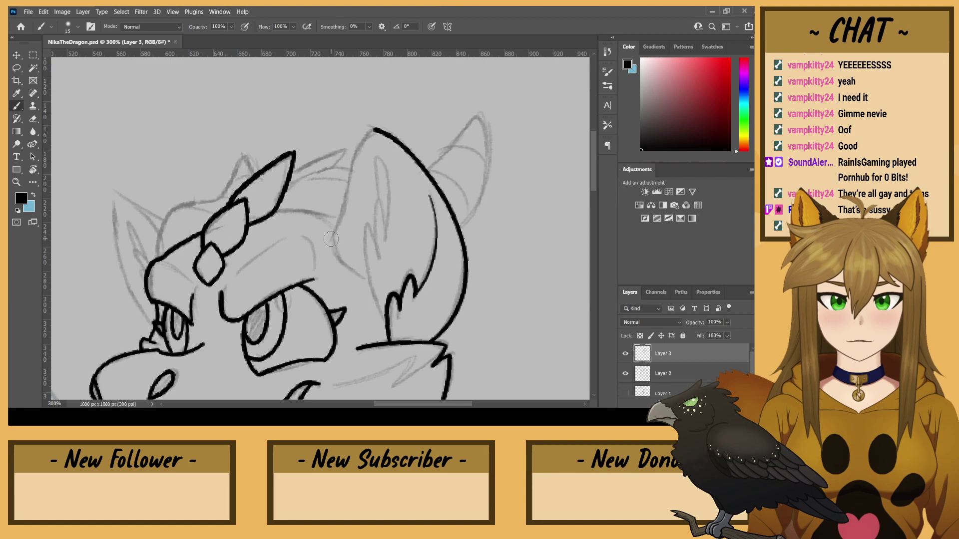
{"action": "mouse_move", "coordinate": [331, 238]}
{"action": "left_mouse_down"}
{"action": "mouse_move", "coordinate": [352, 156]}
{"action": "mouse_move", "coordinate": [372, 131]}
{"action": "mouse_move", "coordinate": [392, 125]}
{"action": "left_mouse_up"}
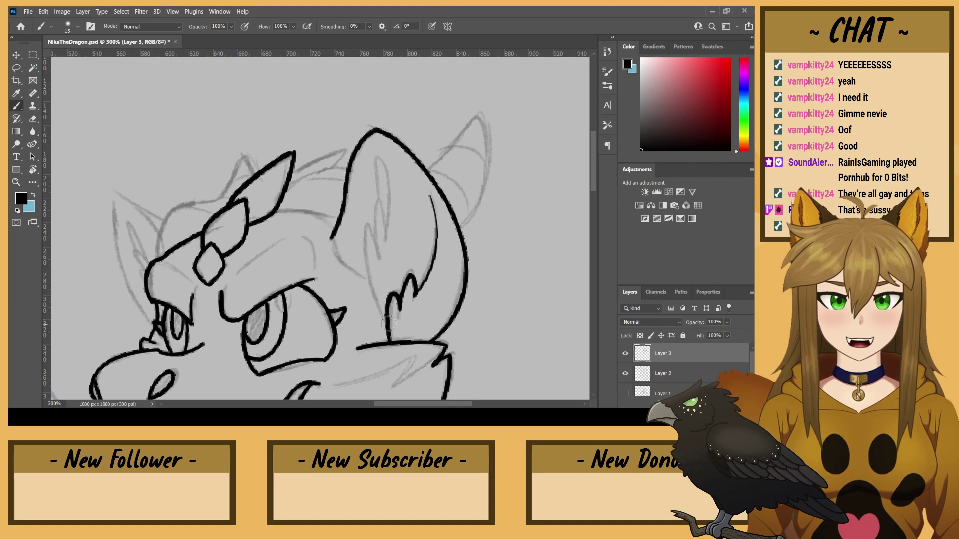
- Ink the jagged fur tufts along the near ear's inner front side and close the lower part of its front edge
{"action": "mouse_move", "coordinate": [388, 325]}
{"action": "left_mouse_down"}
{"action": "mouse_move", "coordinate": [375, 307]}
{"action": "mouse_move", "coordinate": [364, 236]}
{"action": "left_mouse_up"}
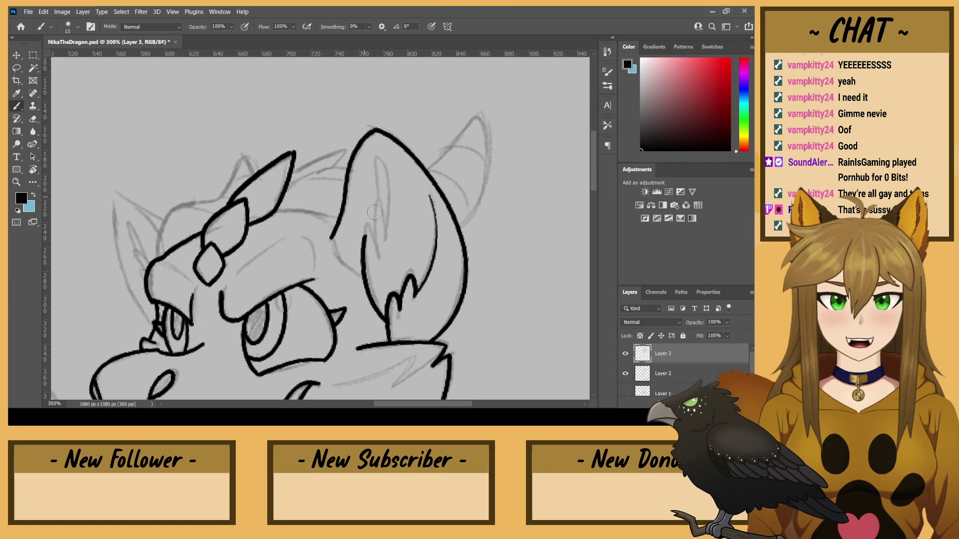
{"action": "mouse_move", "coordinate": [365, 241]}
{"action": "left_mouse_down"}
{"action": "mouse_move", "coordinate": [379, 254]}
{"action": "mouse_move", "coordinate": [381, 207]}
{"action": "mouse_move", "coordinate": [387, 228]}
{"action": "mouse_move", "coordinate": [371, 157]}
{"action": "mouse_move", "coordinate": [388, 200]}
{"action": "left_mouse_up"}
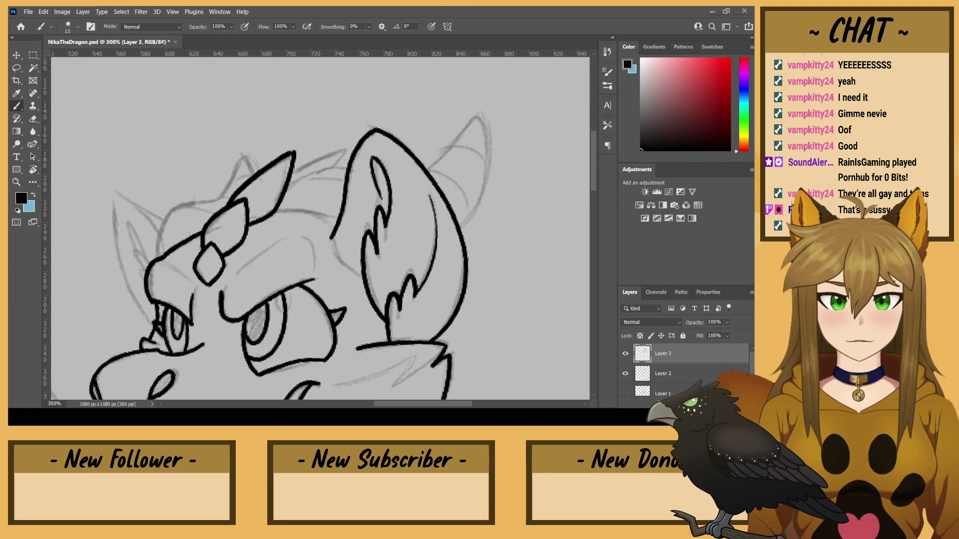
{"action": "left_click_drag", "start_coordinate": [358, 278], "coordinate": [328, 239]}
{"action": "mouse_move", "coordinate": [363, 274]}
{"action": "left_mouse_down"}
{"action": "mouse_move", "coordinate": [344, 261]}
{"action": "mouse_move", "coordinate": [332, 214]}
{"action": "mouse_move", "coordinate": [404, 262]}
{"action": "mouse_move", "coordinate": [395, 265]}
{"action": "mouse_move", "coordinate": [417, 290]}
{"action": "left_mouse_up"}
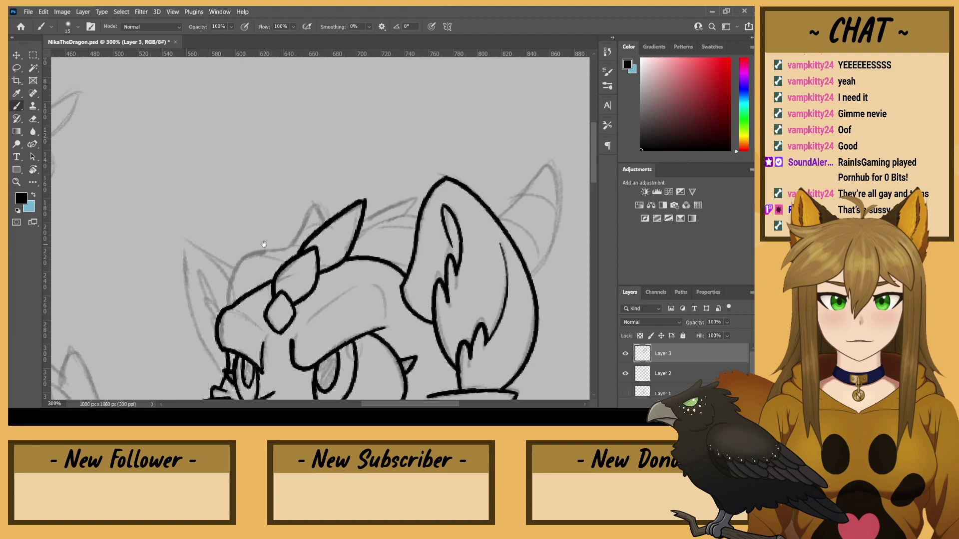
{"action": "left_click_drag", "start_coordinate": [264, 245], "coordinate": [263, 162]}
{"action": "key", "text": "ctrl+z"}
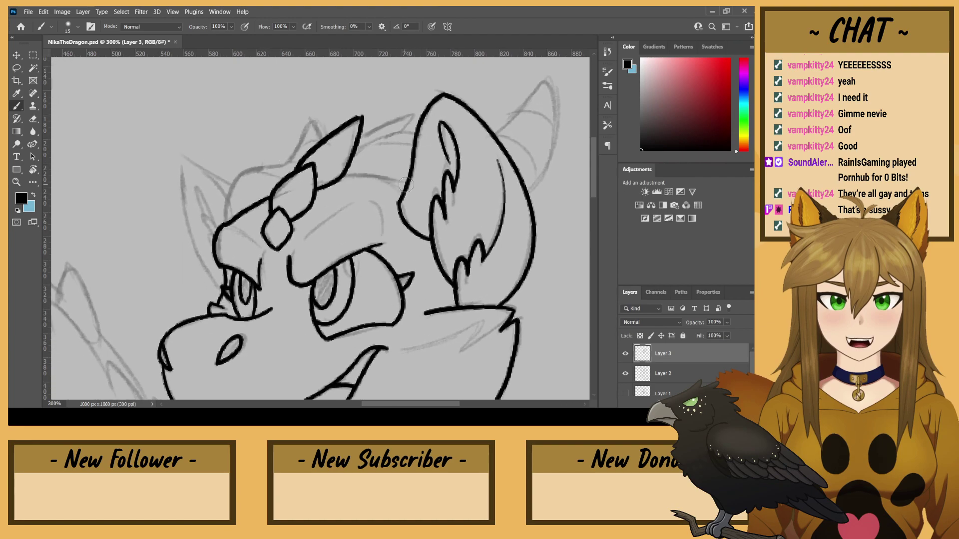
{"action": "left_click_drag", "start_coordinate": [406, 185], "coordinate": [328, 176]}
{"action": "scroll", "coordinate": [243, 171], "scroll_direction": "up", "scroll_amount": 2}
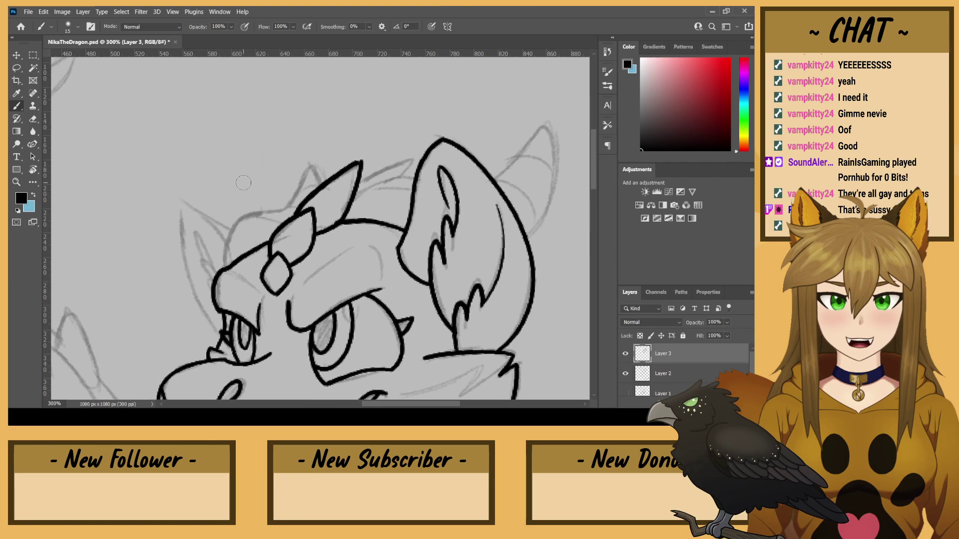
{"action": "mouse_move", "coordinate": [413, 177]}
{"action": "left_mouse_down"}
{"action": "mouse_move", "coordinate": [372, 179]}
{"action": "mouse_move", "coordinate": [350, 208]}
{"action": "left_mouse_up"}
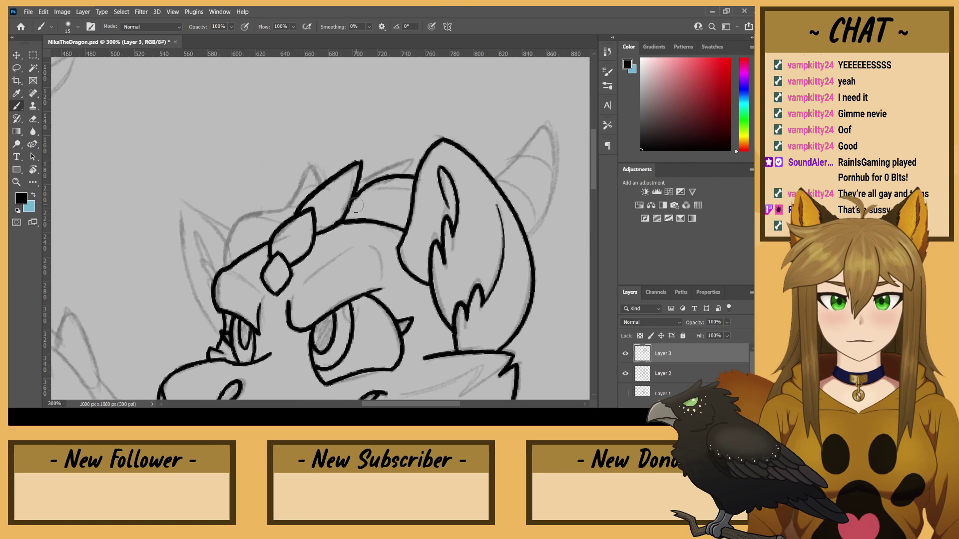
{"action": "key", "text": "ctrl+z"}
{"action": "key", "text": "ctrl+z"}
- Ink the curved top of the head from the near ear to the forehead spikes and the crest line just above it
{"action": "key", "text": "r"}
{"action": "left_click_drag", "start_coordinate": [194, 199], "coordinate": [207, 112]}
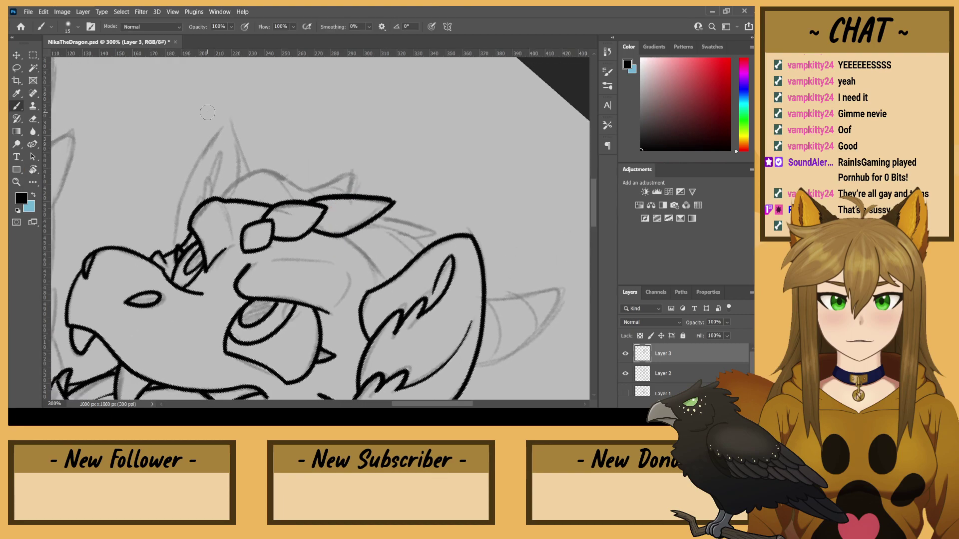
{"action": "mouse_move", "coordinate": [381, 285]}
{"action": "left_mouse_down"}
{"action": "mouse_move", "coordinate": [337, 219]}
{"action": "mouse_move", "coordinate": [405, 230]}
{"action": "mouse_move", "coordinate": [424, 247]}
{"action": "left_mouse_up"}
{"action": "key", "text": "r"}
{"action": "left_click_drag", "start_coordinate": [225, 172], "coordinate": [250, 219]}
{"action": "key", "text": "b"}
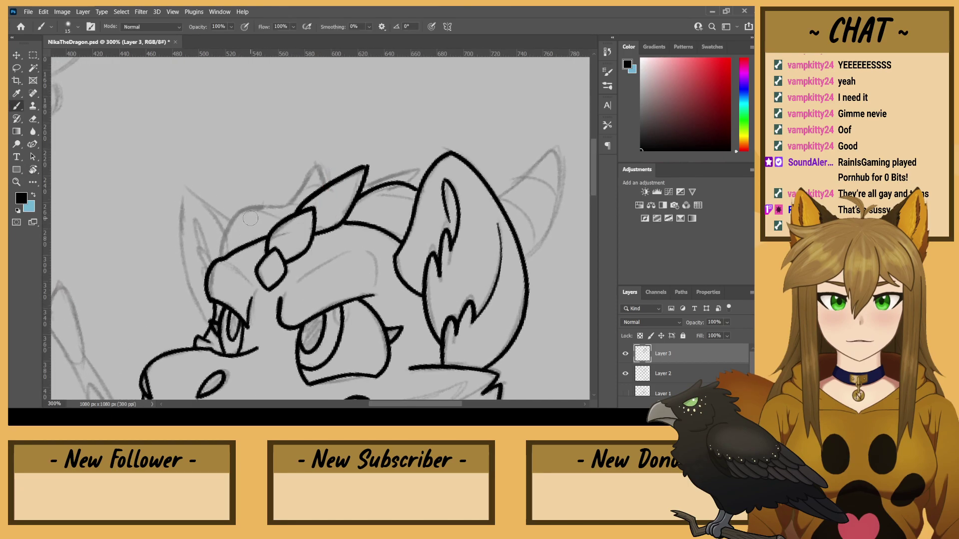
- Ink the pointed tuft behind the large forehead spike and the outline of the horn behind the near ear
{"action": "left_click_drag", "start_coordinate": [415, 172], "coordinate": [351, 195]}
{"action": "mouse_move", "coordinate": [525, 258]}
{"action": "left_mouse_down"}
{"action": "mouse_move", "coordinate": [555, 219]}
{"action": "mouse_move", "coordinate": [564, 174]}
{"action": "mouse_move", "coordinate": [546, 138]}
{"action": "mouse_move", "coordinate": [500, 197]}
{"action": "left_mouse_up"}
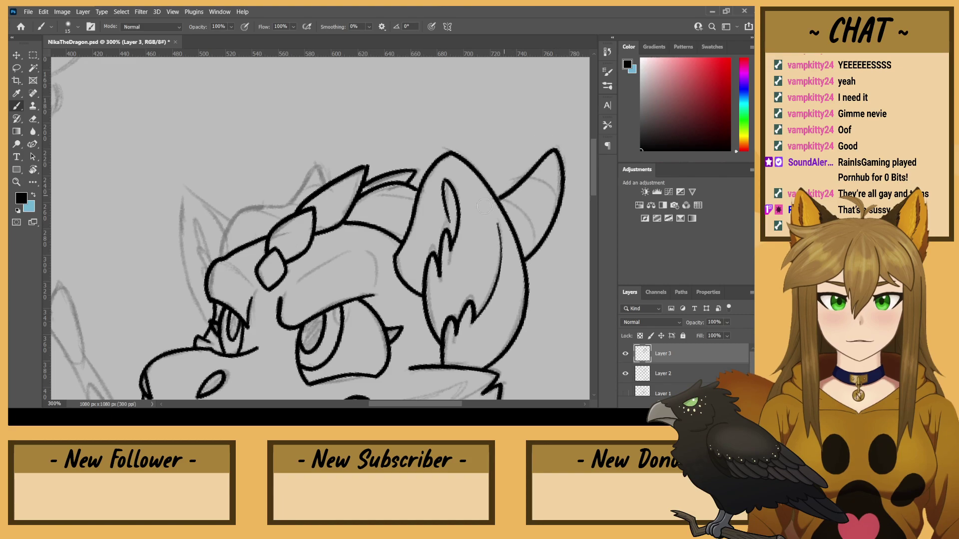
- Ink the far contour of the head from above the far brow to the small spike behind the forehead spikes
{"action": "left_click_drag", "start_coordinate": [325, 148], "coordinate": [406, 115]}
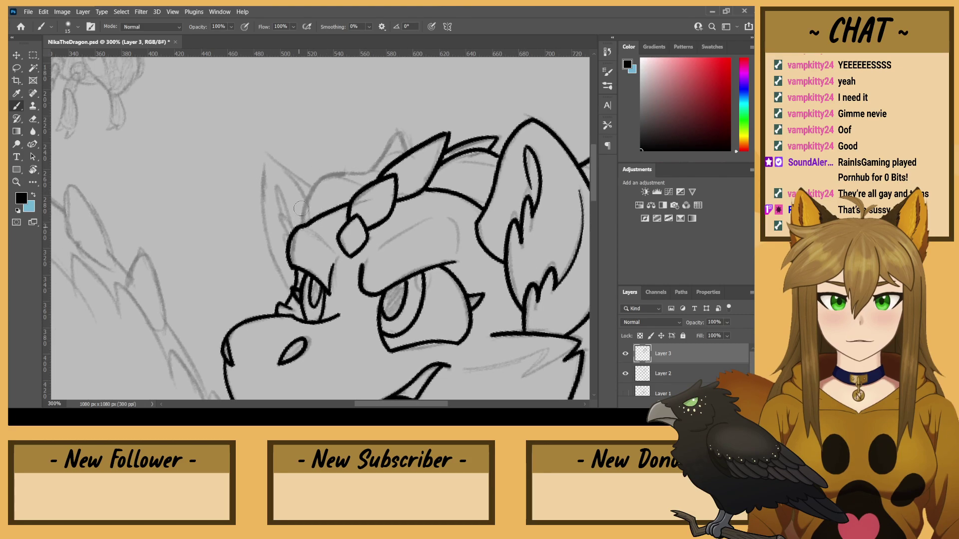
{"action": "mouse_move", "coordinate": [298, 226]}
{"action": "left_mouse_down"}
{"action": "mouse_move", "coordinate": [315, 177]}
{"action": "mouse_move", "coordinate": [334, 167]}
{"action": "mouse_move", "coordinate": [376, 171]}
{"action": "mouse_move", "coordinate": [405, 120]}
{"action": "mouse_move", "coordinate": [405, 154]}
{"action": "left_mouse_up"}
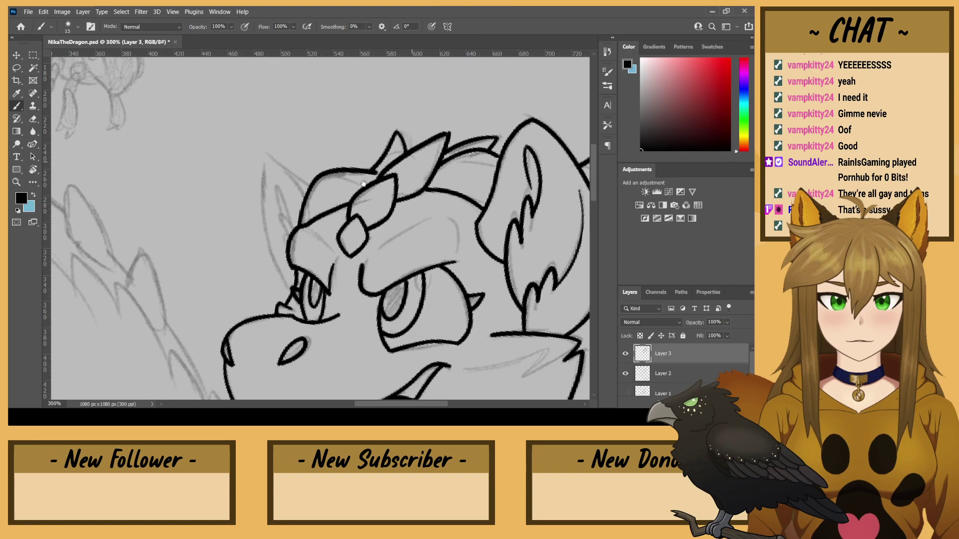
- Ink the far ear's pointed outline and the jagged fur tufts inside it
{"action": "left_click_drag", "start_coordinate": [364, 184], "coordinate": [398, 135]}
{"action": "mouse_move", "coordinate": [325, 237]}
{"action": "left_mouse_down"}
{"action": "mouse_move", "coordinate": [327, 248]}
{"action": "mouse_move", "coordinate": [295, 182]}
{"action": "mouse_move", "coordinate": [300, 117]}
{"action": "left_mouse_up"}
{"action": "mouse_move", "coordinate": [344, 139]}
{"action": "left_mouse_down"}
{"action": "mouse_move", "coordinate": [304, 107]}
{"action": "mouse_move", "coordinate": [289, 111]}
{"action": "mouse_move", "coordinate": [304, 180]}
{"action": "left_mouse_up"}
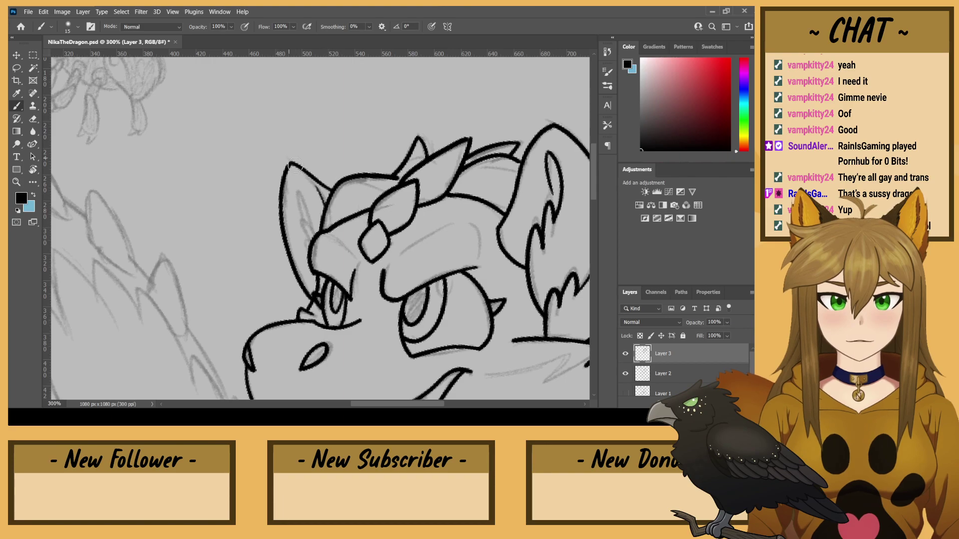
{"action": "left_click_drag", "start_coordinate": [377, 240], "coordinate": [393, 225]}
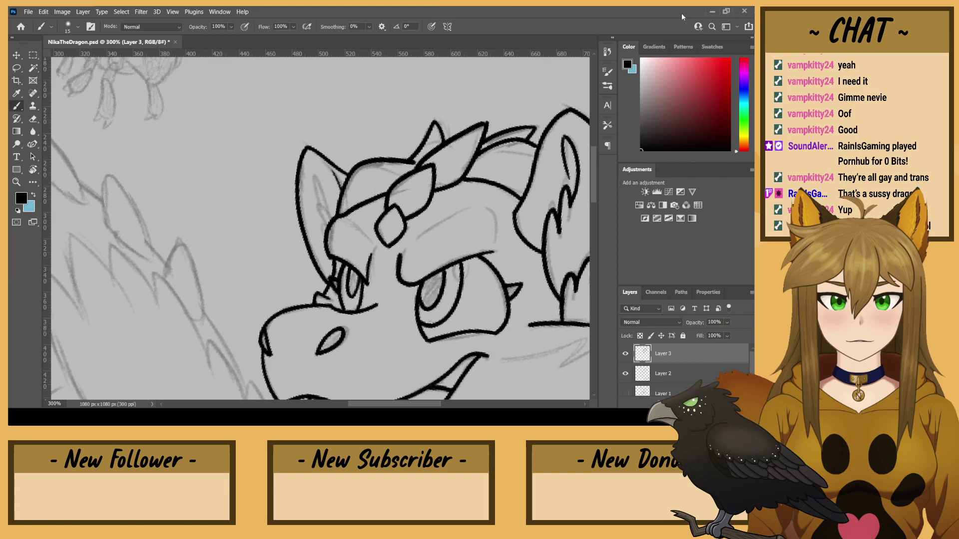
{"action": "mouse_move", "coordinate": [327, 234]}
{"action": "left_mouse_down"}
{"action": "mouse_move", "coordinate": [329, 209]}
{"action": "mouse_move", "coordinate": [311, 188]}
{"action": "mouse_move", "coordinate": [317, 205]}
{"action": "mouse_move", "coordinate": [313, 182]}
{"action": "mouse_move", "coordinate": [316, 186]}
{"action": "left_mouse_up"}
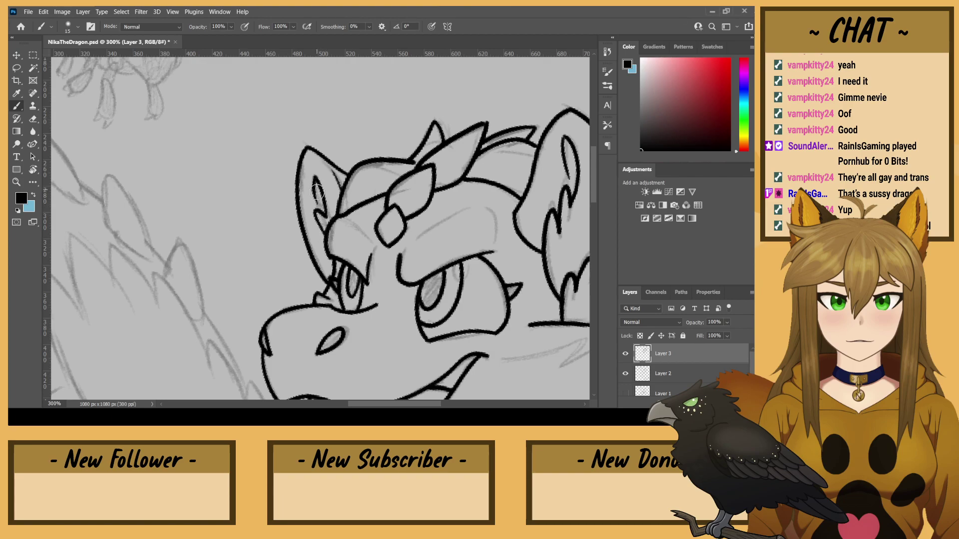
- Ink the rounded back end and long upper line of the brow ridge above the near eye
{"action": "mouse_move", "coordinate": [319, 252]}
{"action": "left_mouse_down"}
{"action": "mouse_move", "coordinate": [333, 174]}
{"action": "mouse_move", "coordinate": [299, 185]}
{"action": "mouse_move", "coordinate": [286, 215]}
{"action": "left_mouse_up"}
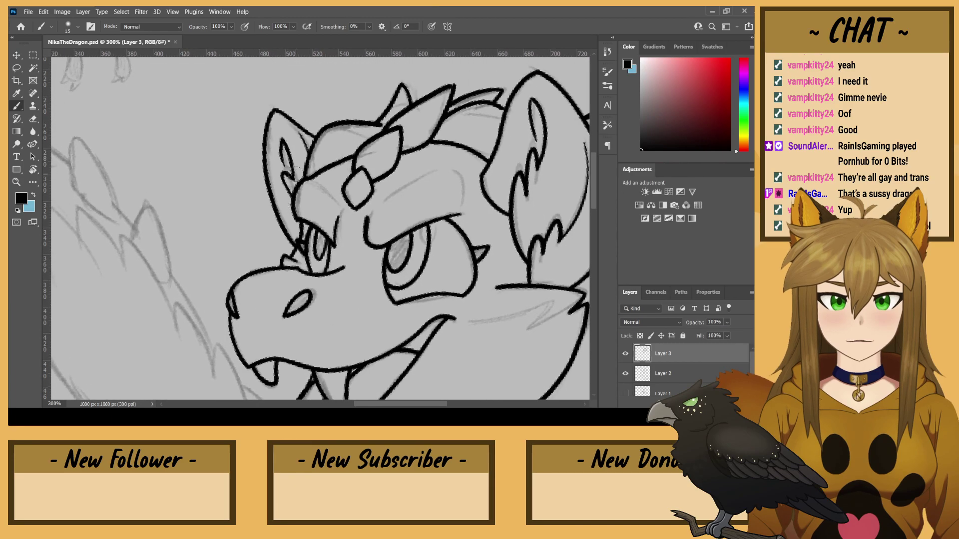
{"action": "key", "text": "r"}
{"action": "left_click_drag", "start_coordinate": [296, 177], "coordinate": [266, 214]}
{"action": "key", "text": "r"}
{"action": "mouse_move", "coordinate": [331, 248]}
{"action": "left_mouse_down"}
{"action": "mouse_move", "coordinate": [240, 232]}
{"action": "mouse_move", "coordinate": [266, 276]}
{"action": "left_mouse_up"}
{"action": "left_click_drag", "start_coordinate": [460, 278], "coordinate": [472, 243]}
{"action": "key", "text": "r"}
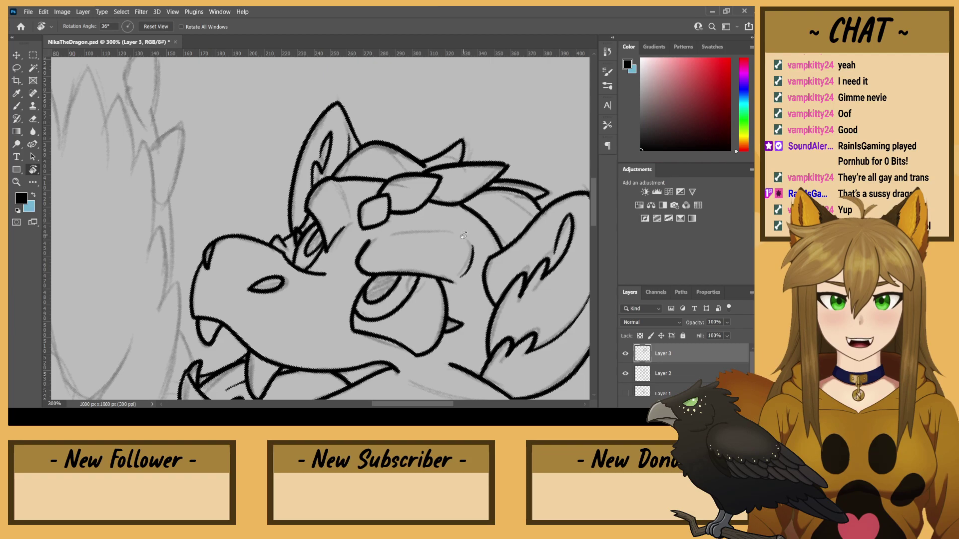
{"action": "left_click_drag", "start_coordinate": [296, 304], "coordinate": [245, 203]}
{"action": "left_click_drag", "start_coordinate": [306, 372], "coordinate": [311, 296]}
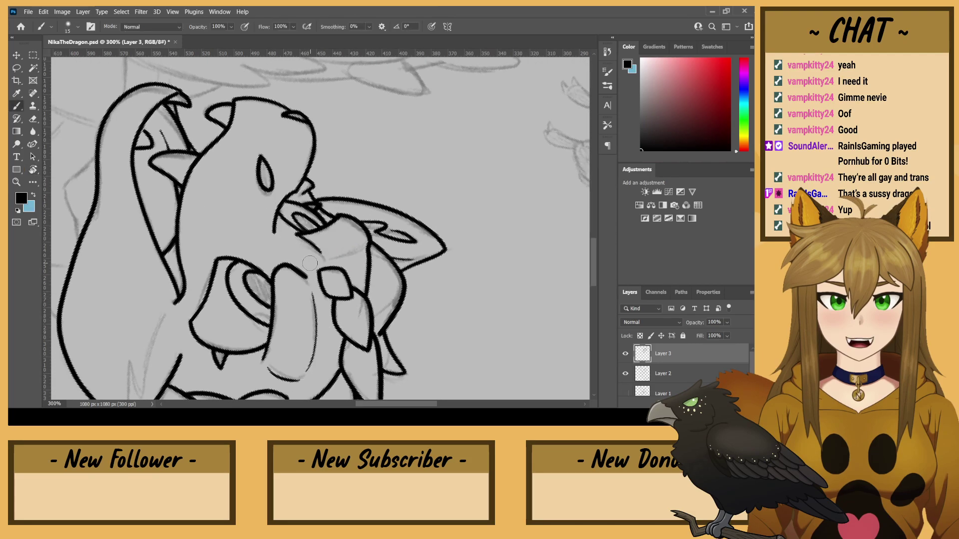
- Ink the short curved fold line on the brow above the far eye
{"action": "key", "text": "r"}
{"action": "mouse_move", "coordinate": [226, 197]}
{"action": "left_mouse_down"}
{"action": "mouse_move", "coordinate": [256, 275]}
{"action": "mouse_move", "coordinate": [303, 295]}
{"action": "mouse_move", "coordinate": [334, 292]}
{"action": "left_mouse_up"}
{"action": "left_click_drag", "start_coordinate": [345, 211], "coordinate": [319, 180]}
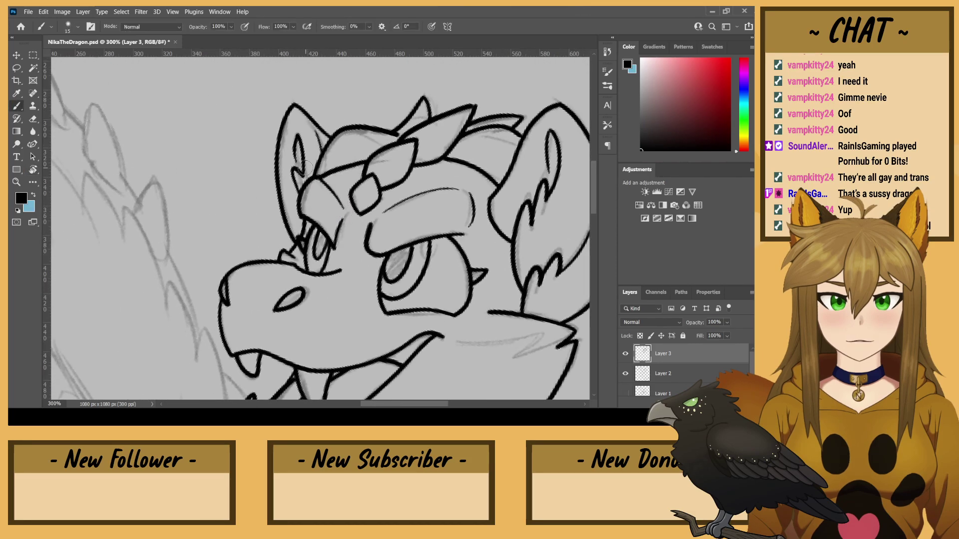
- Fill the small pointed lash at the outer corner of the near eye with solid black
{"action": "key", "text": "r"}
{"action": "left_click_drag", "start_coordinate": [236, 191], "coordinate": [229, 213]}
{"action": "key", "text": "space"}
{"action": "mouse_move", "coordinate": [358, 303]}
{"action": "left_mouse_down"}
{"action": "mouse_move", "coordinate": [254, 174]}
{"action": "mouse_move", "coordinate": [280, 263]}
{"action": "left_mouse_up"}
{"action": "left_click_drag", "start_coordinate": [404, 200], "coordinate": [405, 190]}
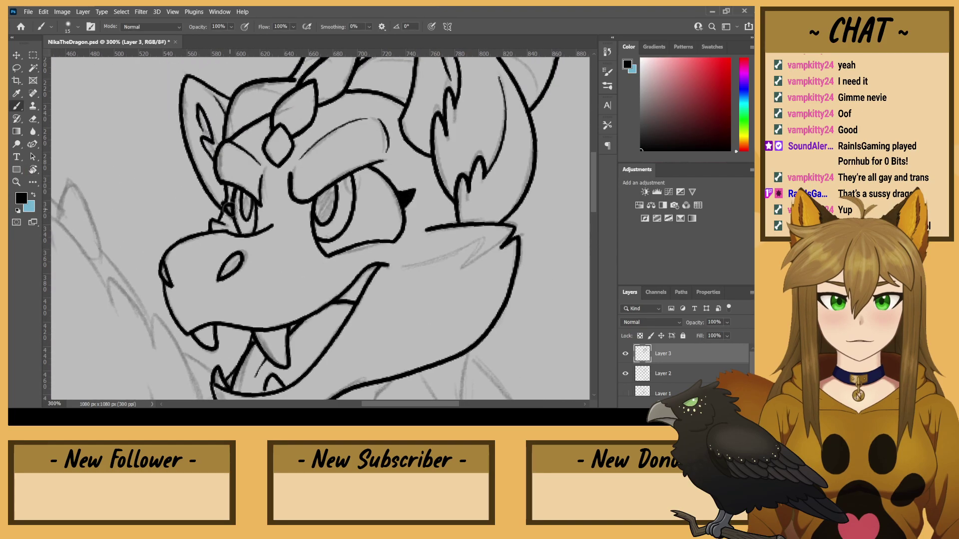
- Ink the three teardrop-shaped front claws of the near leg's foot and the lower edge running between its toes
{"action": "left_click_drag", "start_coordinate": [259, 275], "coordinate": [212, 134]}
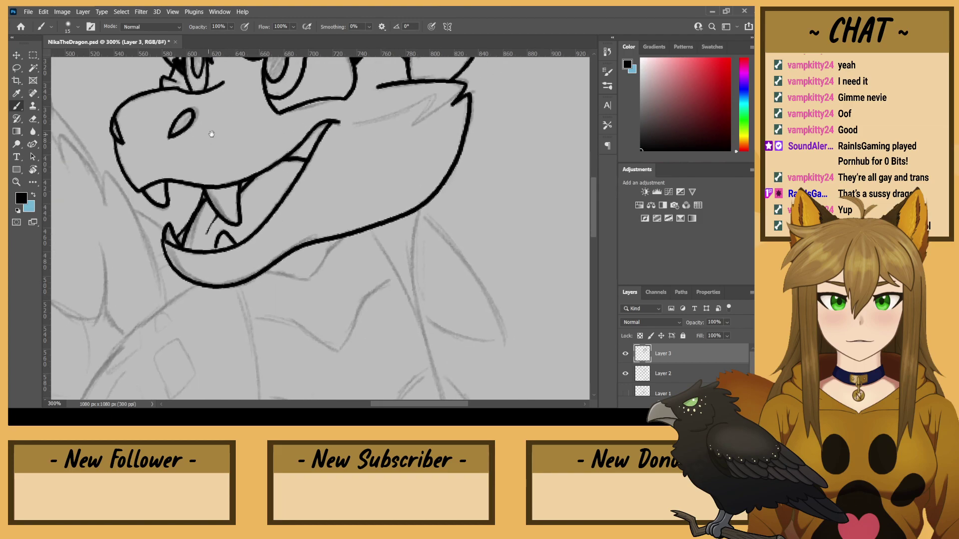
{"action": "scroll", "coordinate": [211, 134], "scroll_direction": "down", "scroll_amount": 2}
{"action": "left_click_drag", "start_coordinate": [241, 235], "coordinate": [384, 65]}
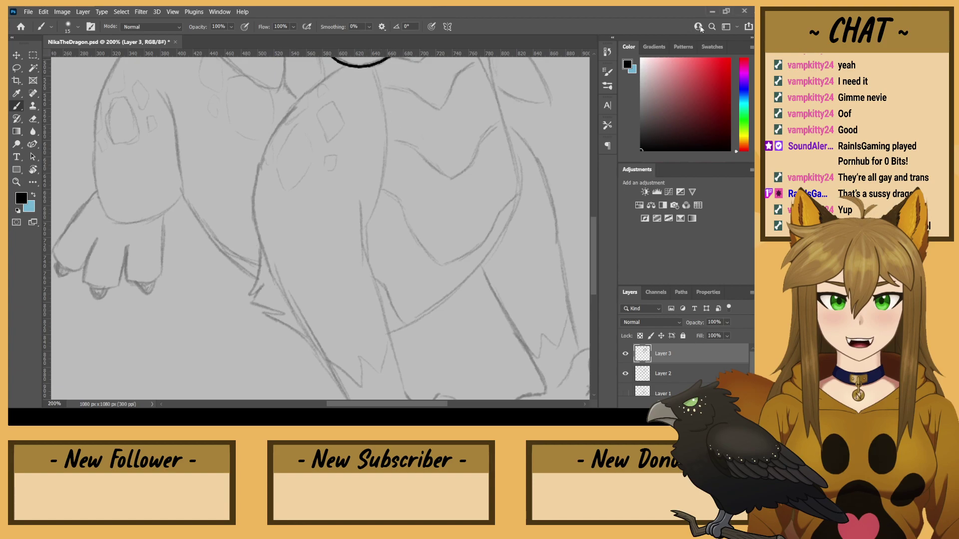
{"action": "left_click_drag", "start_coordinate": [334, 319], "coordinate": [280, 137]}
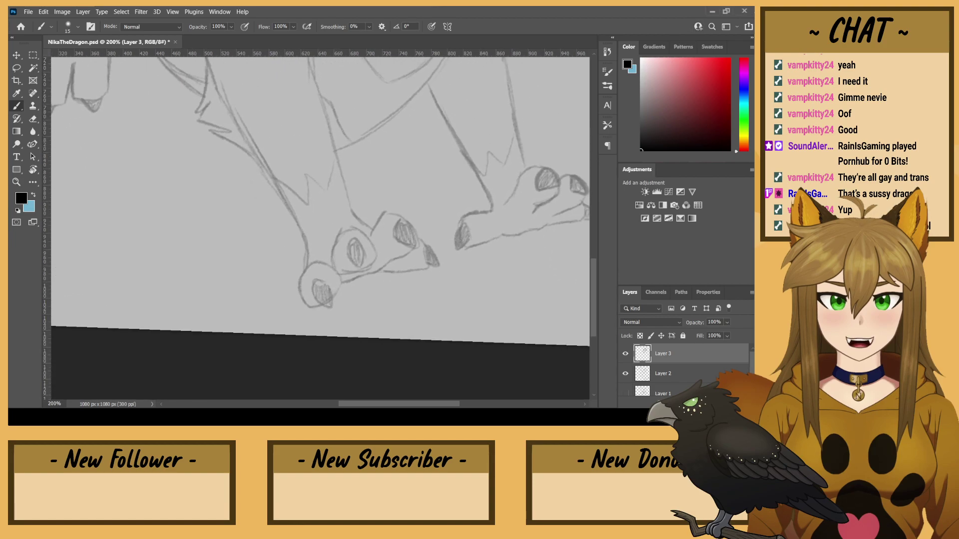
{"action": "key", "text": "ctrl+plus"}
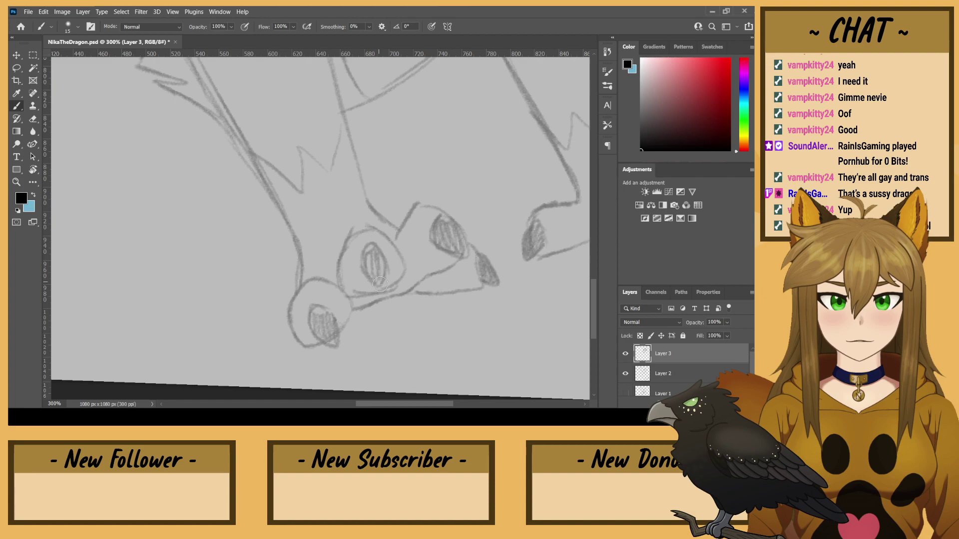
{"action": "mouse_move", "coordinate": [369, 282]}
{"action": "left_mouse_down"}
{"action": "mouse_move", "coordinate": [357, 256]}
{"action": "mouse_move", "coordinate": [377, 234]}
{"action": "mouse_move", "coordinate": [388, 251]}
{"action": "mouse_move", "coordinate": [379, 288]}
{"action": "left_mouse_up"}
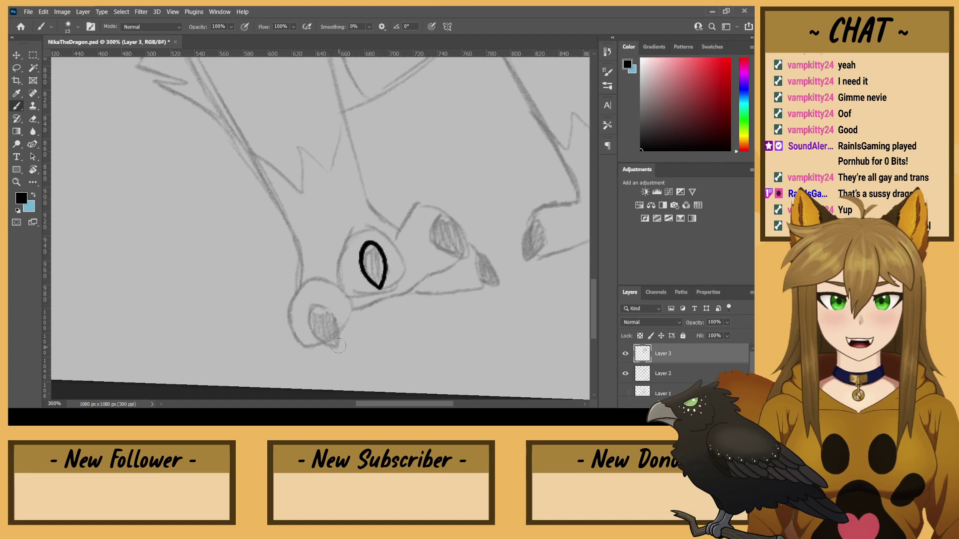
{"action": "mouse_move", "coordinate": [338, 346]}
{"action": "left_mouse_down"}
{"action": "mouse_move", "coordinate": [330, 312]}
{"action": "mouse_move", "coordinate": [306, 306]}
{"action": "mouse_move", "coordinate": [308, 332]}
{"action": "mouse_move", "coordinate": [343, 351]}
{"action": "mouse_move", "coordinate": [330, 346]}
{"action": "left_mouse_up"}
{"action": "mouse_move", "coordinate": [467, 258]}
{"action": "left_mouse_down"}
{"action": "mouse_move", "coordinate": [458, 223]}
{"action": "mouse_move", "coordinate": [441, 209]}
{"action": "mouse_move", "coordinate": [428, 215]}
{"action": "mouse_move", "coordinate": [438, 252]}
{"action": "mouse_move", "coordinate": [480, 266]}
{"action": "mouse_move", "coordinate": [424, 276]}
{"action": "mouse_move", "coordinate": [398, 298]}
{"action": "mouse_move", "coordinate": [355, 311]}
{"action": "left_mouse_up"}
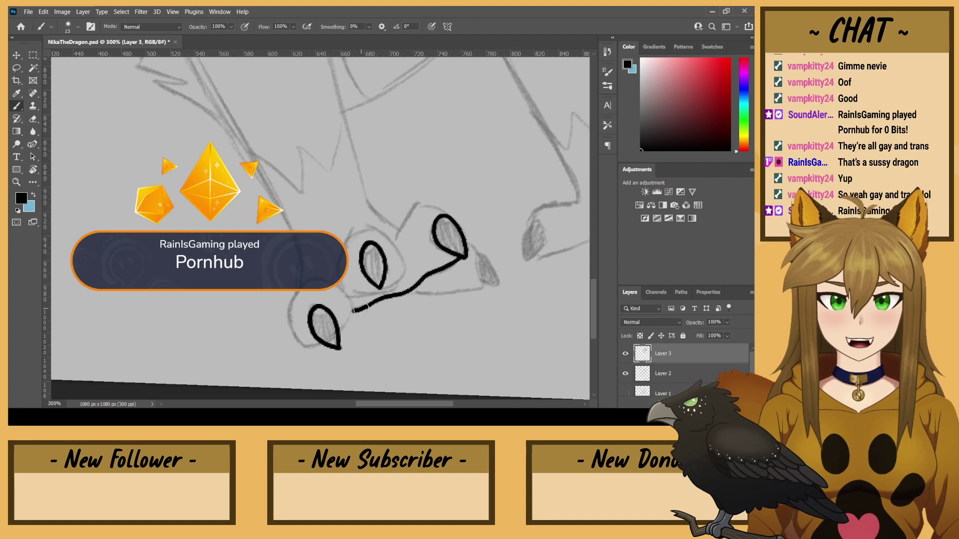
- Undo the first toe edge stroke and ink the rounded outlines of the three toes around their claws
{"action": "left_click_drag", "start_coordinate": [340, 335], "coordinate": [350, 319]}
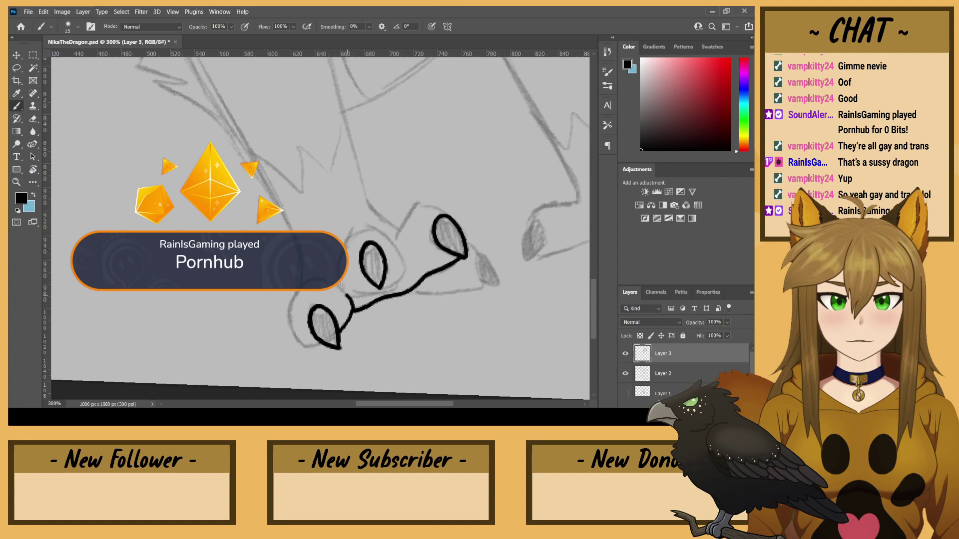
{"action": "key", "text": "ctrl+z"}
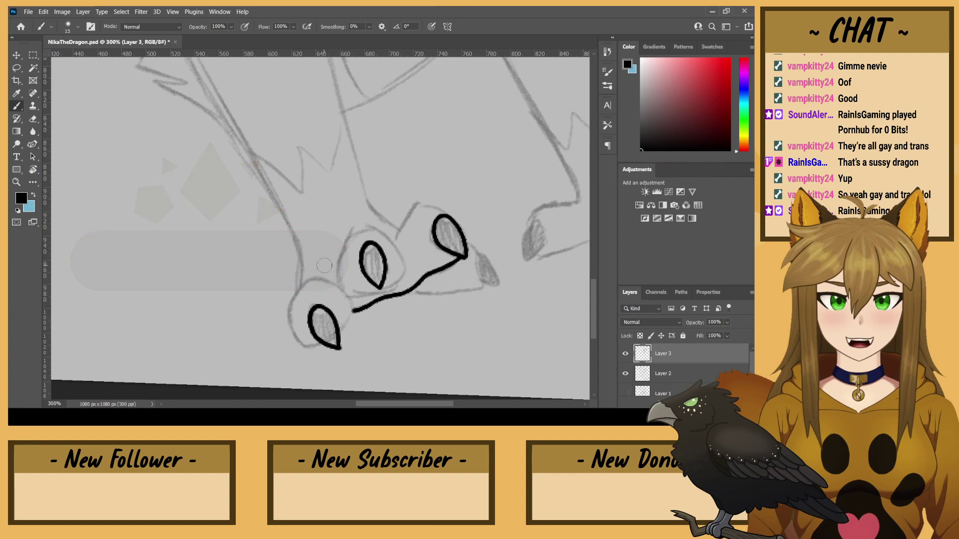
{"action": "mouse_move", "coordinate": [404, 271]}
{"action": "left_mouse_down"}
{"action": "mouse_move", "coordinate": [391, 290]}
{"action": "mouse_move", "coordinate": [363, 299]}
{"action": "mouse_move", "coordinate": [335, 291]}
{"action": "mouse_move", "coordinate": [342, 243]}
{"action": "mouse_move", "coordinate": [361, 228]}
{"action": "mouse_move", "coordinate": [397, 242]}
{"action": "mouse_move", "coordinate": [408, 272]}
{"action": "mouse_move", "coordinate": [334, 340]}
{"action": "mouse_move", "coordinate": [292, 349]}
{"action": "mouse_move", "coordinate": [287, 306]}
{"action": "mouse_move", "coordinate": [296, 288]}
{"action": "mouse_move", "coordinate": [355, 286]}
{"action": "left_mouse_up"}
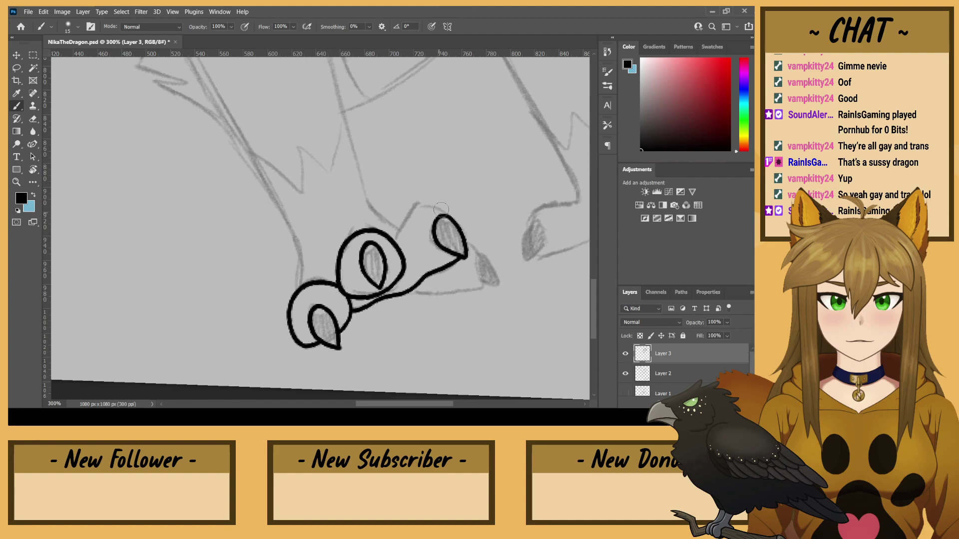
{"action": "mouse_move", "coordinate": [441, 210]}
{"action": "left_mouse_down"}
{"action": "mouse_move", "coordinate": [404, 205]}
{"action": "mouse_move", "coordinate": [397, 233]}
{"action": "left_mouse_up"}
- Ink the near leg's inner edge from the toes up to beside the belly
{"action": "key", "text": "ctrl+minus"}
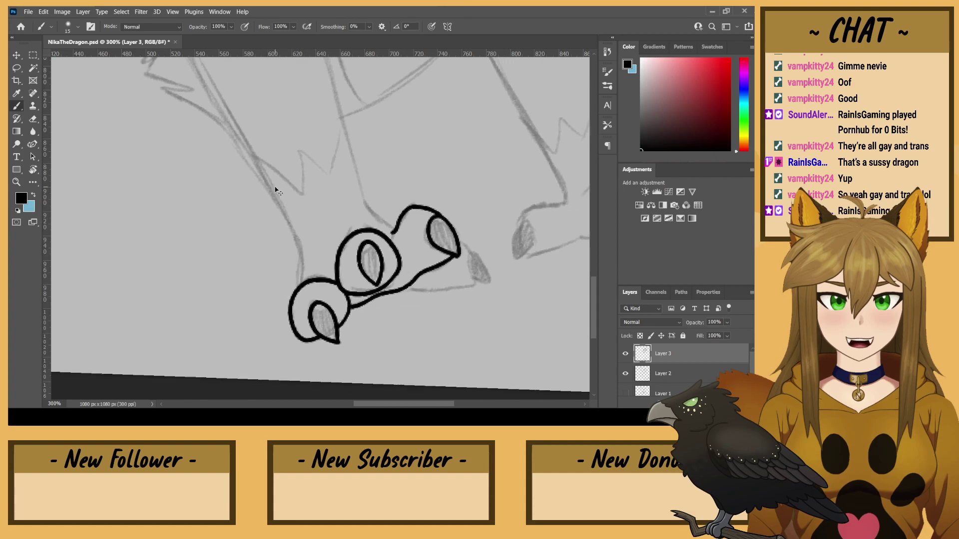
{"action": "mouse_move", "coordinate": [242, 191]}
{"action": "left_mouse_down"}
{"action": "mouse_move", "coordinate": [336, 298]}
{"action": "mouse_move", "coordinate": [308, 310]}
{"action": "left_mouse_up"}
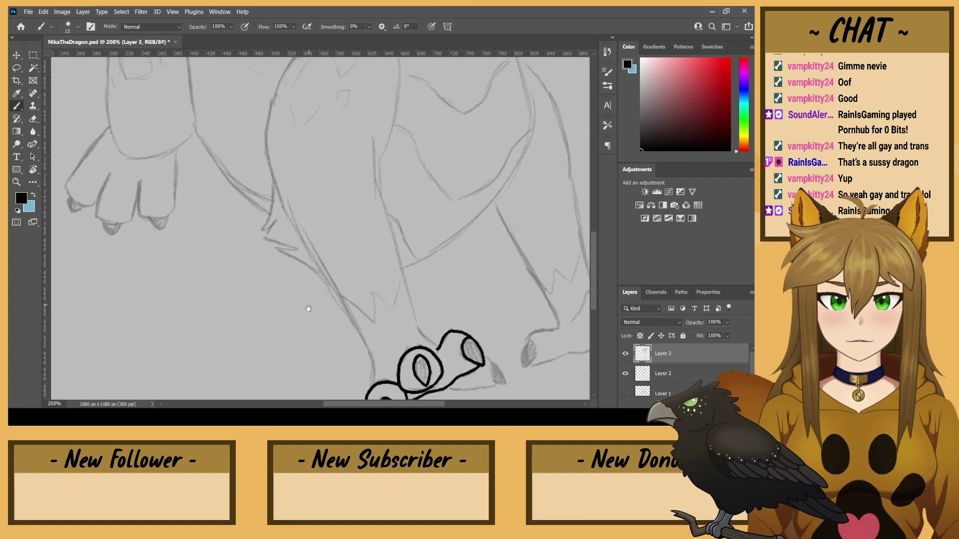
{"action": "mouse_move", "coordinate": [419, 336]}
{"action": "left_mouse_down"}
{"action": "mouse_move", "coordinate": [429, 346]}
{"action": "mouse_move", "coordinate": [391, 227]}
{"action": "left_mouse_up"}
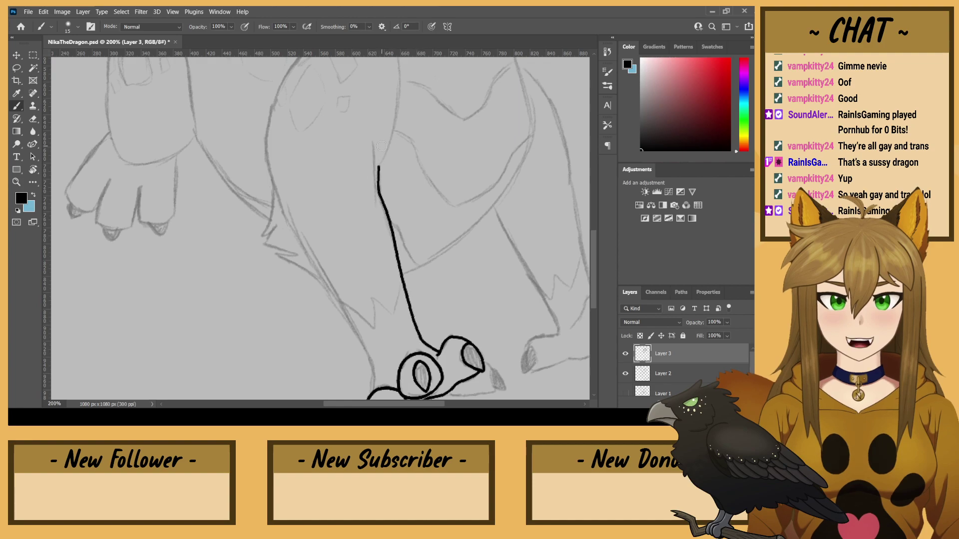
{"action": "left_click_drag", "start_coordinate": [293, 186], "coordinate": [303, 118]}
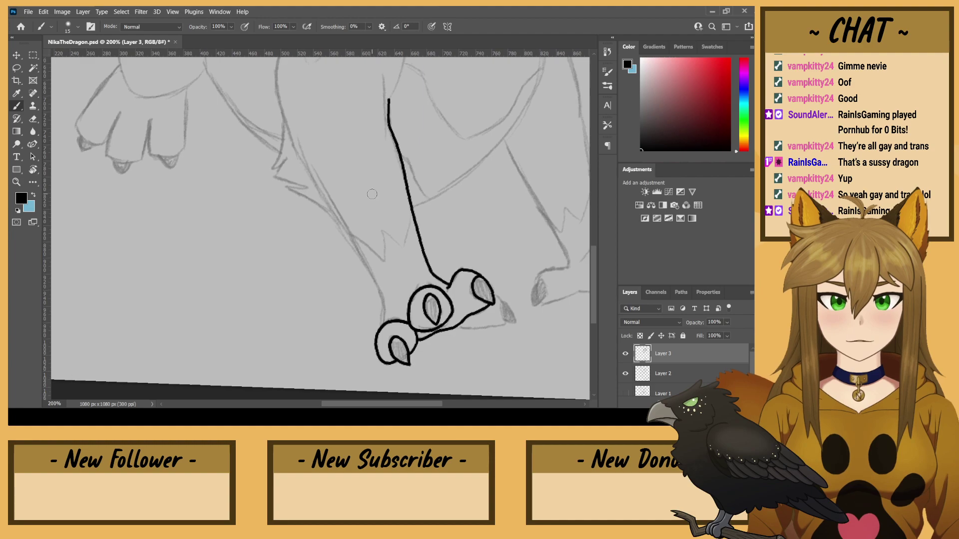
- Ink the near leg's outer edge in a smooth curve between the toes and the shoulder just under the jaw
{"action": "left_click_drag", "start_coordinate": [384, 311], "coordinate": [383, 298]}
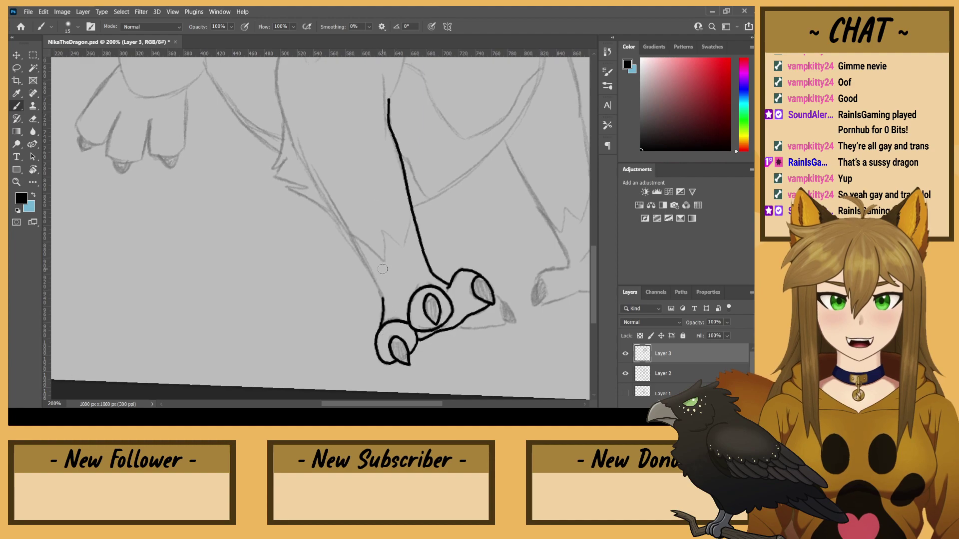
{"action": "key", "text": "ctrl+minus"}
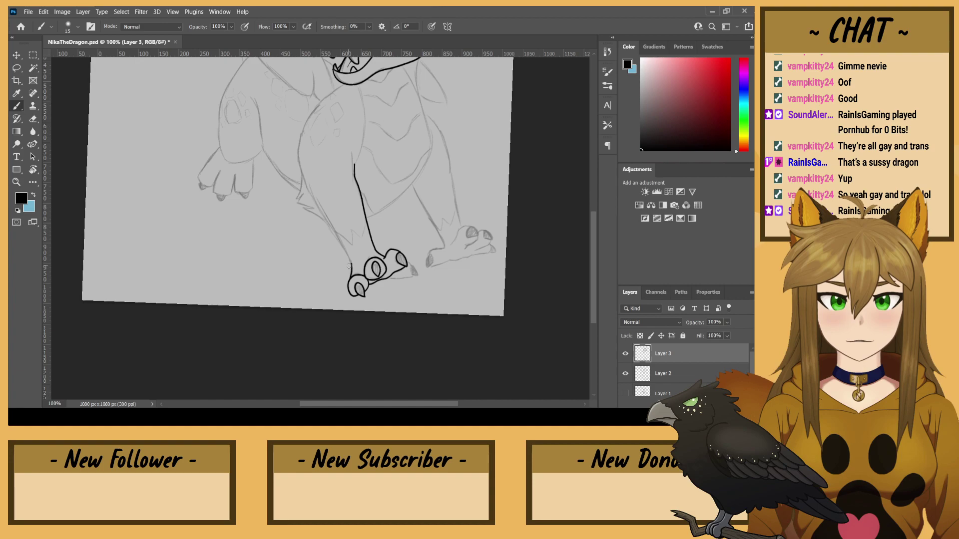
{"action": "key", "text": "ctrl+z"}
{"action": "key", "text": "ctrl+z"}
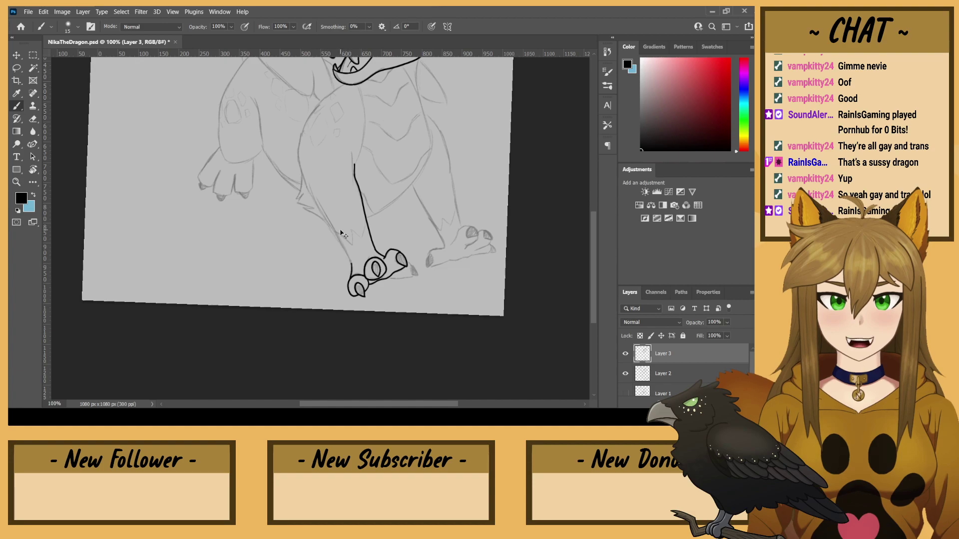
{"action": "left_click_drag", "start_coordinate": [311, 174], "coordinate": [327, 200]}
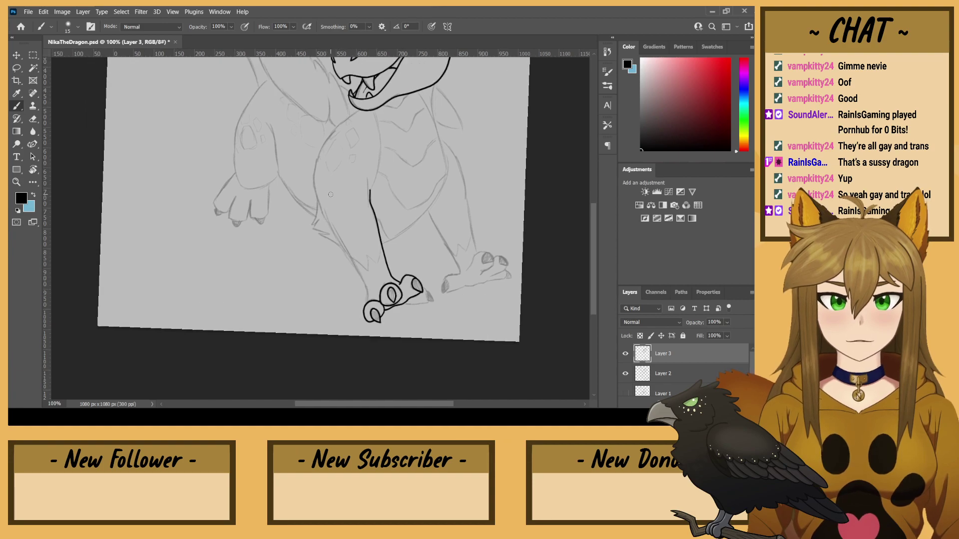
{"action": "left_click_drag", "start_coordinate": [362, 111], "coordinate": [346, 118]}
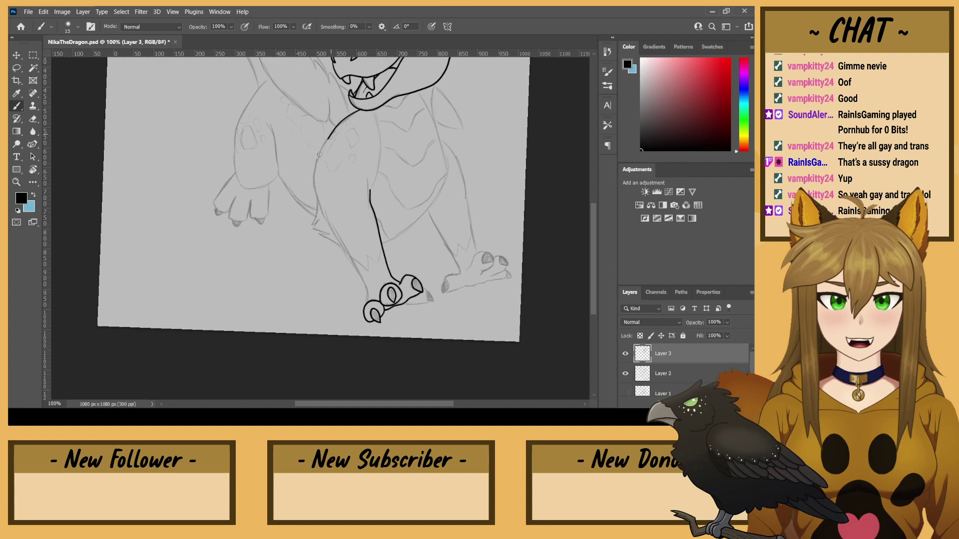
{"action": "left_click_drag", "start_coordinate": [317, 165], "coordinate": [322, 209]}
- Ink the near foot's rearmost toe with its small pointed claw and lower edge
{"action": "scroll", "coordinate": [319, 274], "scroll_direction": "down", "scroll_amount": 1}
{"action": "key", "text": "ctrl+plus"}
{"action": "key", "text": "ctrl+plus"}
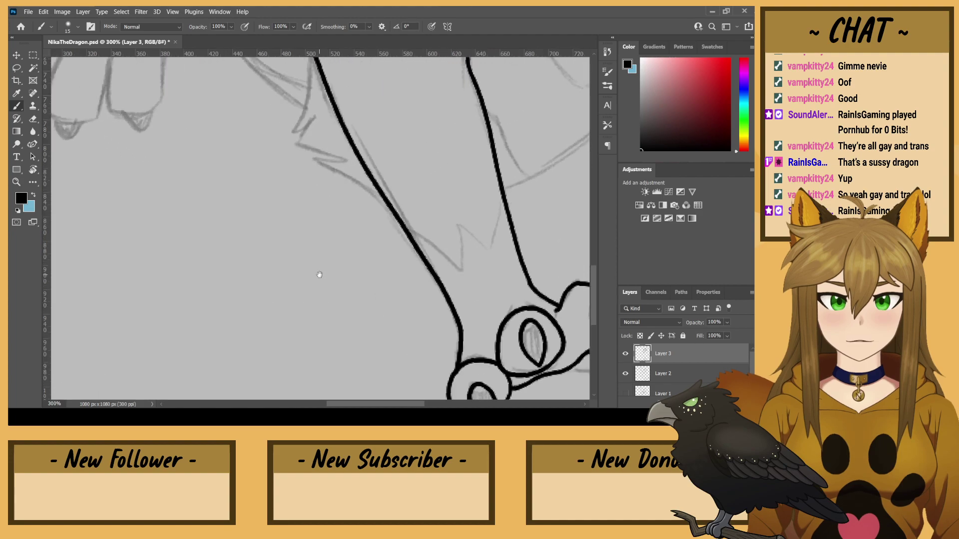
{"action": "left_click_drag", "start_coordinate": [320, 274], "coordinate": [117, 179]}
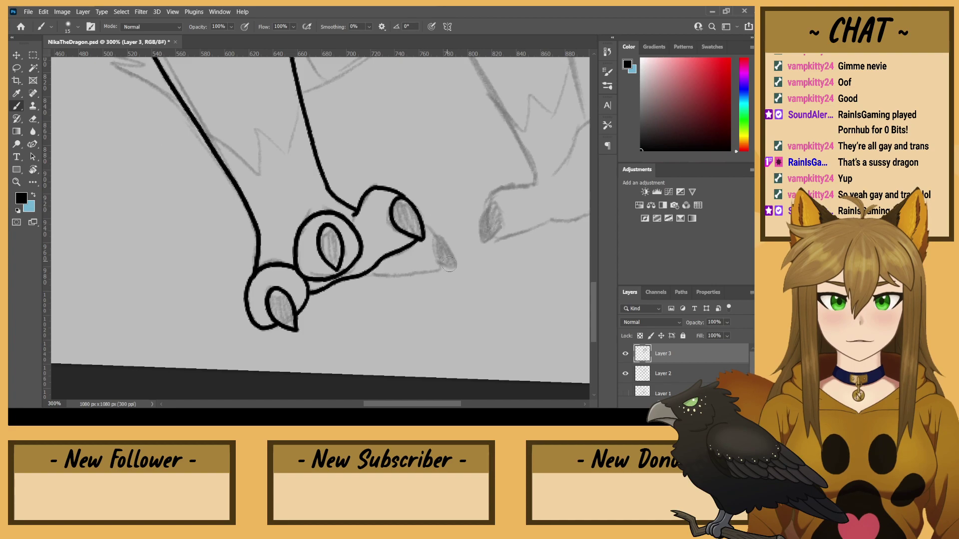
{"action": "mouse_move", "coordinate": [436, 238]}
{"action": "left_mouse_down"}
{"action": "mouse_move", "coordinate": [455, 264]}
{"action": "mouse_move", "coordinate": [439, 262]}
{"action": "mouse_move", "coordinate": [455, 268]}
{"action": "left_mouse_up"}
{"action": "left_click_drag", "start_coordinate": [429, 227], "coordinate": [438, 236]}
{"action": "left_click_drag", "start_coordinate": [437, 268], "coordinate": [357, 270]}
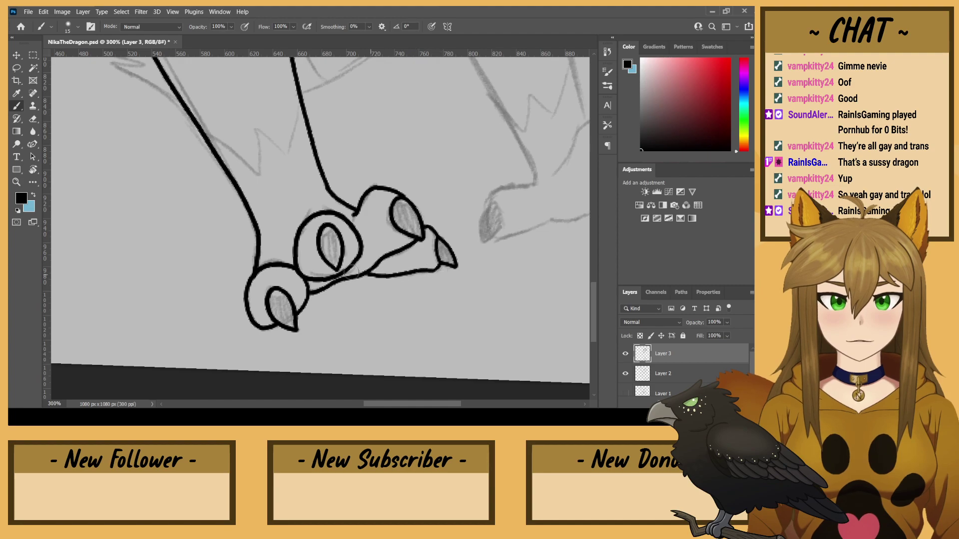
- Ink the jagged fur tuft at the near leg's elbow and join it to the leg's outer edge
{"action": "left_click_drag", "start_coordinate": [185, 155], "coordinate": [347, 347]}
{"action": "left_click_drag", "start_coordinate": [211, 140], "coordinate": [261, 198]}
{"action": "mouse_move", "coordinate": [327, 208]}
{"action": "left_mouse_down"}
{"action": "mouse_move", "coordinate": [322, 275]}
{"action": "mouse_move", "coordinate": [306, 296]}
{"action": "mouse_move", "coordinate": [326, 282]}
{"action": "mouse_move", "coordinate": [330, 228]}
{"action": "mouse_move", "coordinate": [320, 207]}
{"action": "left_mouse_up"}
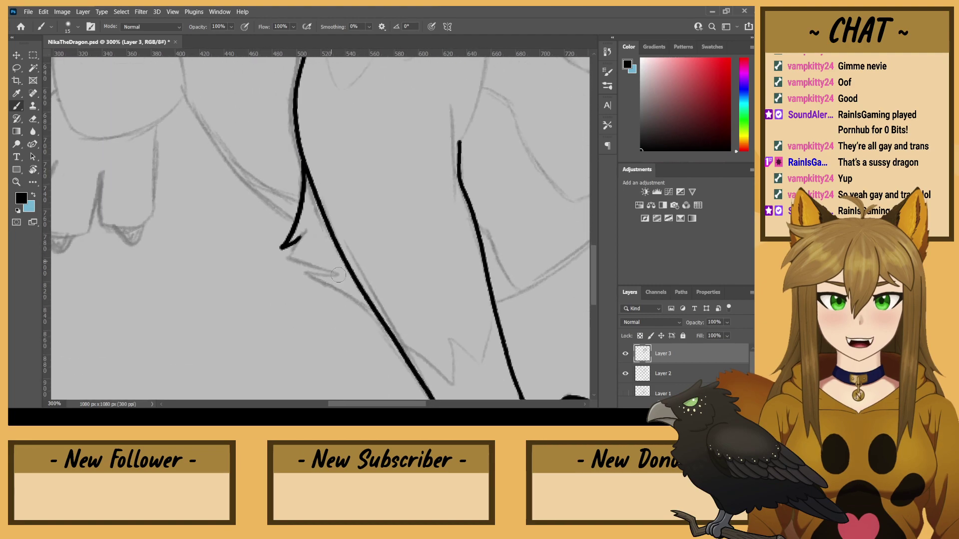
{"action": "mouse_move", "coordinate": [341, 276]}
{"action": "left_mouse_down"}
{"action": "mouse_move", "coordinate": [287, 260]}
{"action": "mouse_move", "coordinate": [300, 237]}
{"action": "left_mouse_up"}
{"action": "mouse_move", "coordinate": [377, 316]}
{"action": "left_mouse_down"}
{"action": "mouse_move", "coordinate": [305, 272]}
{"action": "mouse_move", "coordinate": [340, 275]}
{"action": "left_mouse_up"}
{"action": "mouse_move", "coordinate": [250, 179]}
{"action": "left_mouse_down"}
{"action": "mouse_move", "coordinate": [305, 353]}
{"action": "mouse_move", "coordinate": [225, 275]}
{"action": "mouse_move", "coordinate": [216, 226]}
{"action": "left_mouse_up"}
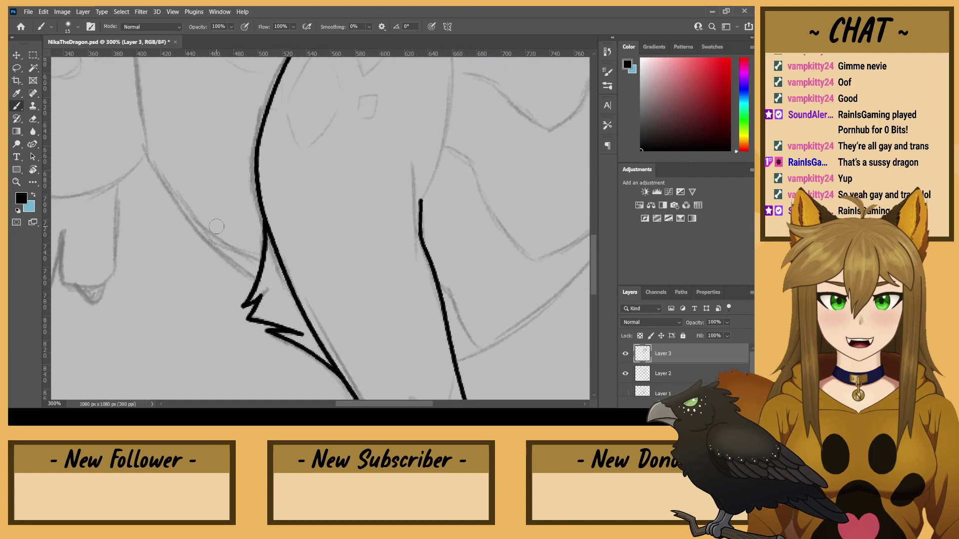
{"action": "key", "text": "ctrl+minus"}
{"action": "left_click_drag", "start_coordinate": [418, 122], "coordinate": [382, 287]}
{"action": "scroll", "coordinate": [382, 291], "scroll_direction": "down", "scroll_amount": 2}
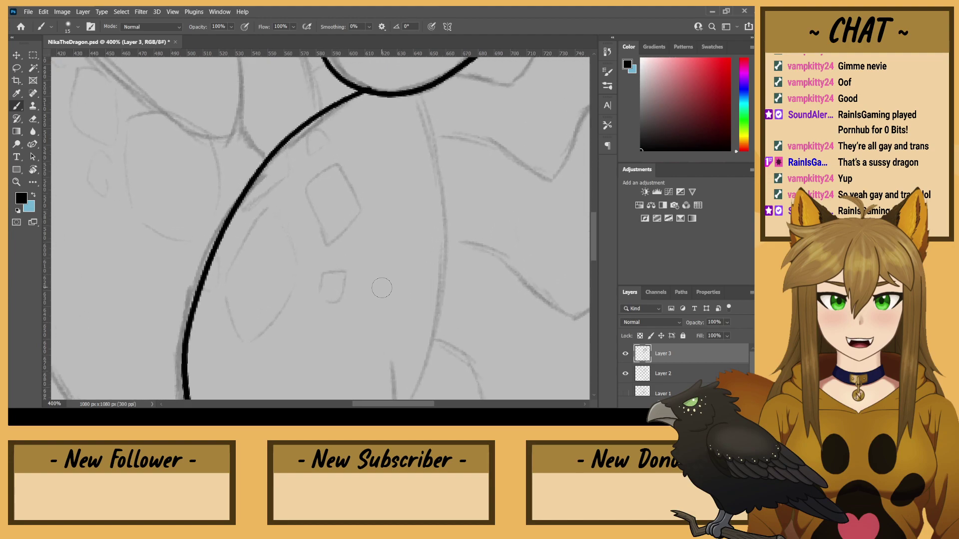
{"action": "key", "text": "ctrl+minus"}
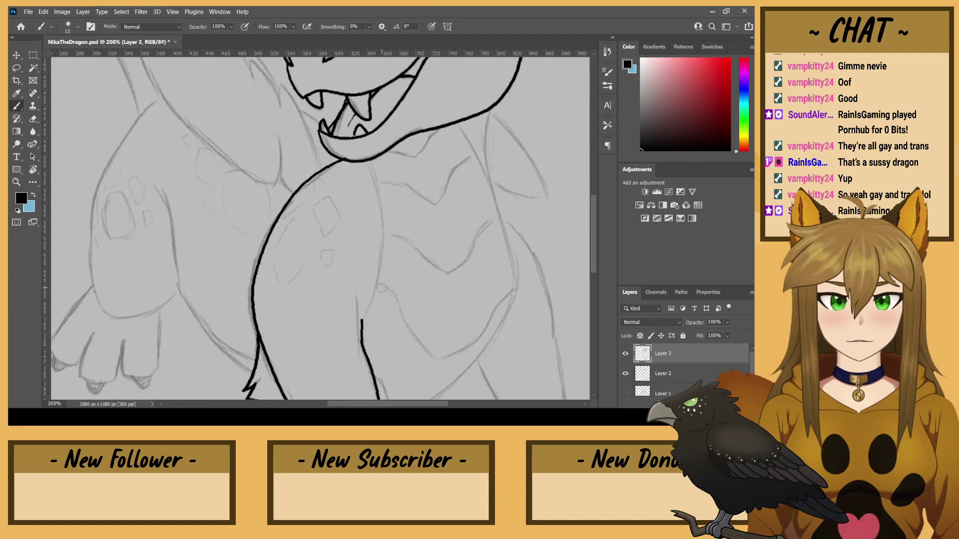
{"action": "mouse_move", "coordinate": [363, 321]}
{"action": "left_mouse_down"}
{"action": "mouse_move", "coordinate": [384, 242]}
{"action": "mouse_move", "coordinate": [356, 145]}
{"action": "left_mouse_up"}
{"action": "key", "text": "ctrl+z"}
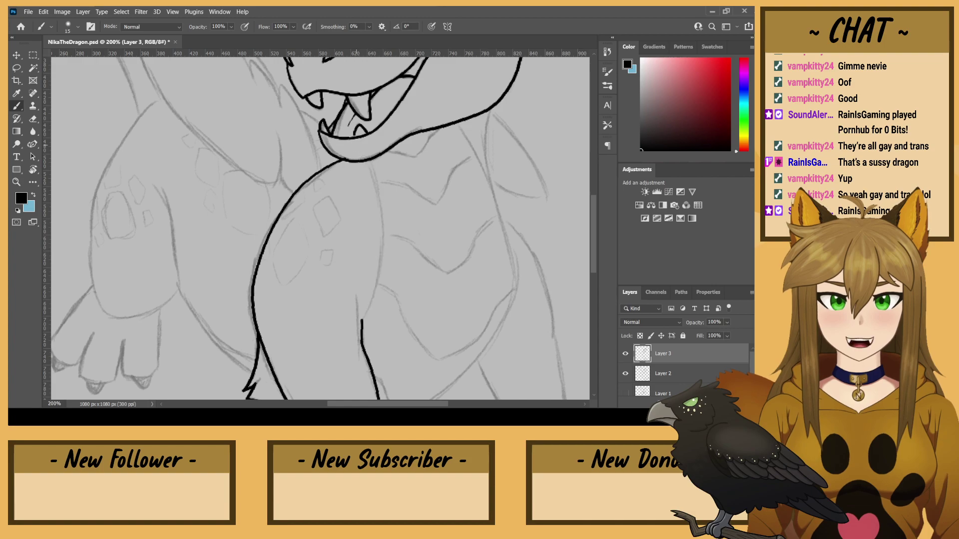
- Switch to the Eraser near the junction of the shoulder line and jaw and shrink its tip
{"action": "key", "text": "ctrl+plus"}
{"action": "key", "text": "ctrl+plus"}
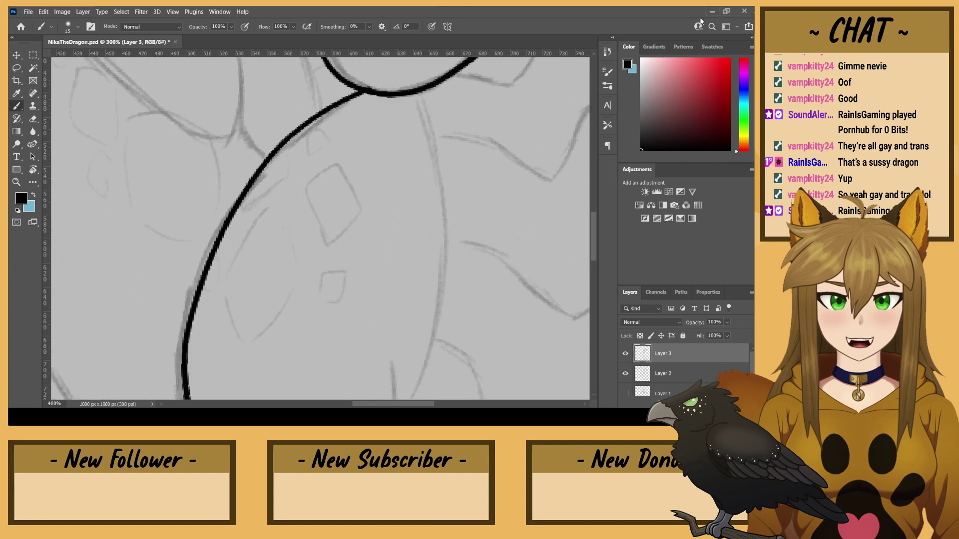
{"action": "key", "text": "e"}
{"action": "scroll", "coordinate": [370, 178], "scroll_direction": "up", "scroll_amount": 4}
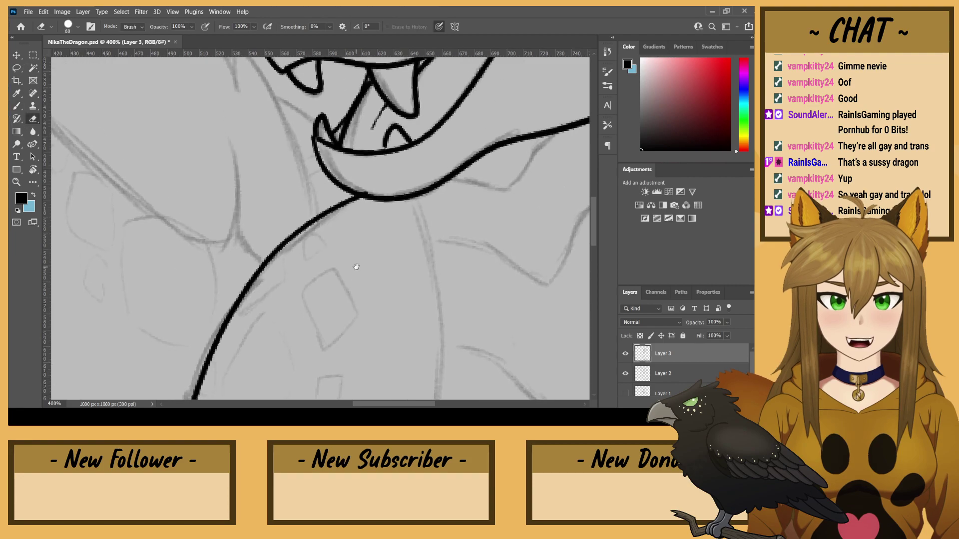
{"action": "key", "text": "bracketleft"}
{"action": "key", "text": "bracketleft"}
{"action": "key", "text": "bracketleft"}
{"action": "key", "text": "bracketleft"}
{"action": "key", "text": "bracketleft"}
{"action": "key", "text": "bracketleft"}
{"action": "key", "text": "bracketleft"}
{"action": "key", "text": "bracketleft"}
{"action": "key", "text": "bracketleft"}
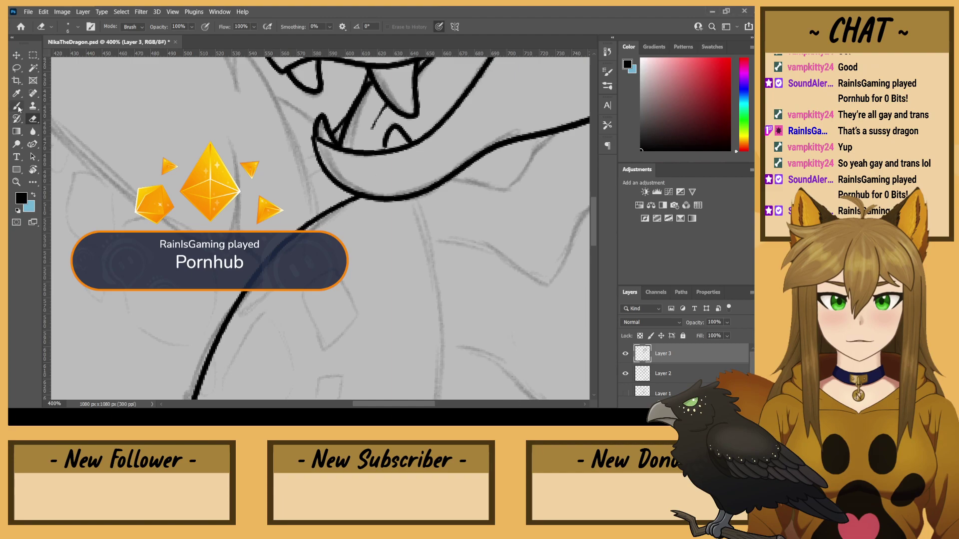
- Return to the Brush and ink the near leg's upper inner edge from its bend up to the jaw
{"action": "key", "text": "s"}
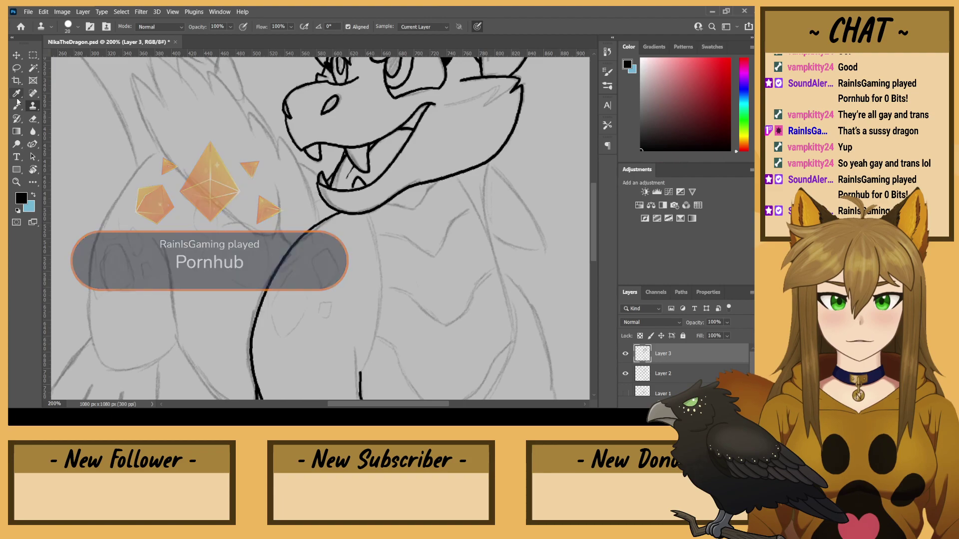
{"action": "key", "text": "ctrl+minus"}
{"action": "mouse_move", "coordinate": [358, 225]}
{"action": "left_mouse_down"}
{"action": "mouse_move", "coordinate": [353, 305]}
{"action": "mouse_move", "coordinate": [358, 173]}
{"action": "left_mouse_up"}
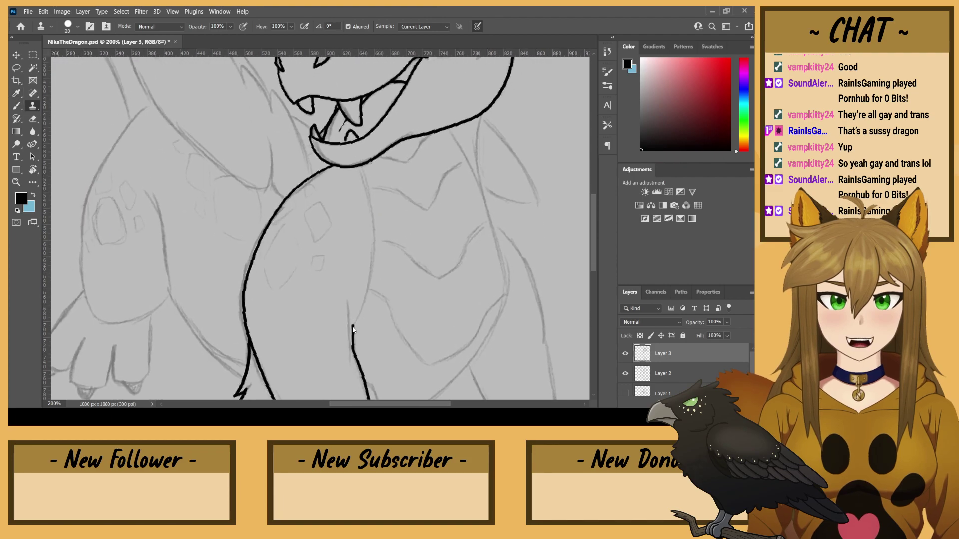
{"action": "key", "text": "b"}
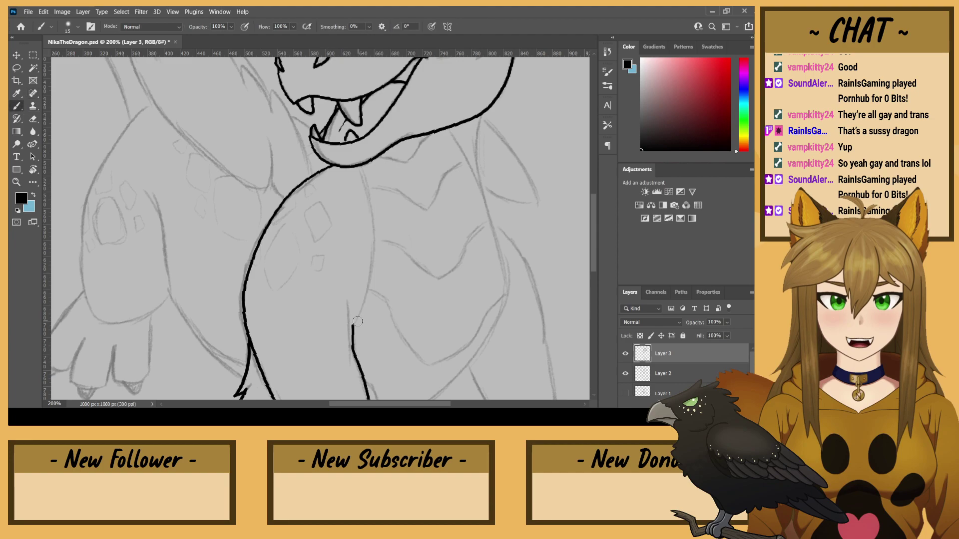
{"action": "mouse_move", "coordinate": [352, 325]}
{"action": "left_mouse_down"}
{"action": "mouse_move", "coordinate": [374, 247]}
{"action": "mouse_move", "coordinate": [349, 152]}
{"action": "left_mouse_up"}
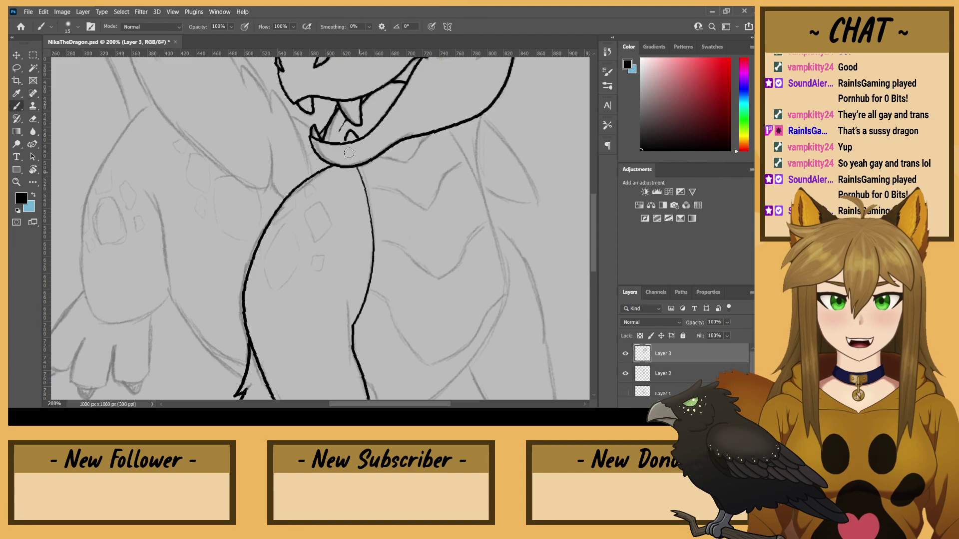
- Ink the chest and belly outline from under the jaw around to the near leg's inner edge
{"action": "left_click_drag", "start_coordinate": [394, 260], "coordinate": [352, 168]}
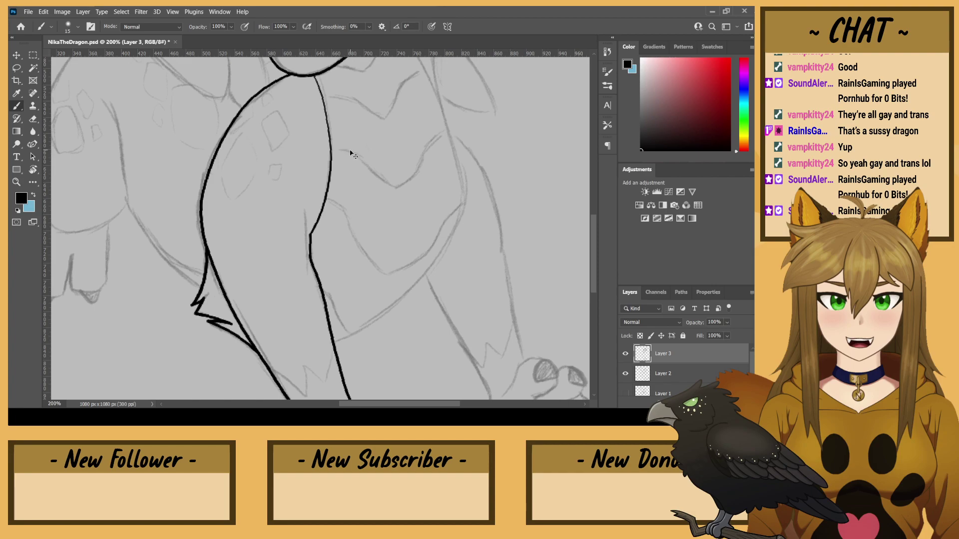
{"action": "key", "text": "ctrl+minus"}
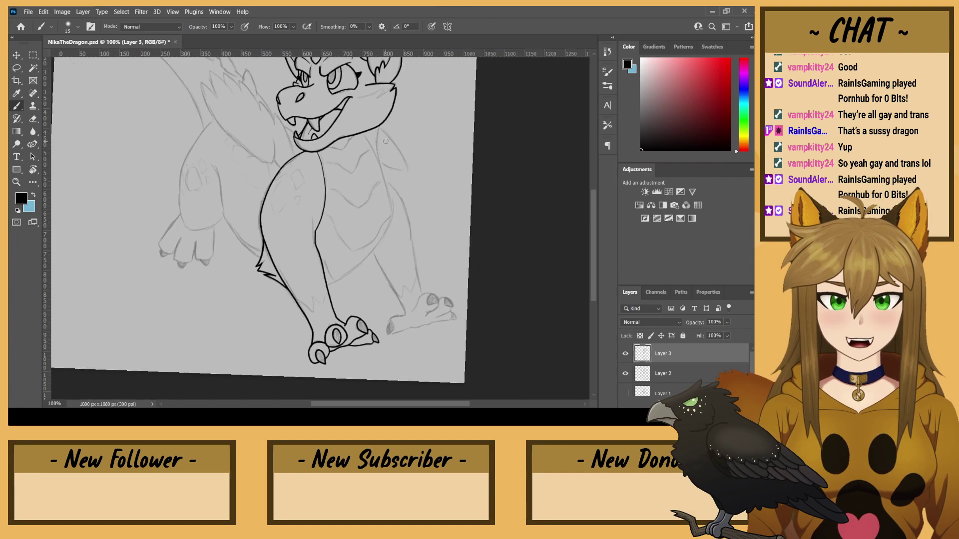
{"action": "mouse_move", "coordinate": [331, 283]}
{"action": "left_mouse_down"}
{"action": "mouse_move", "coordinate": [385, 240]}
{"action": "mouse_move", "coordinate": [386, 180]}
{"action": "left_mouse_up"}
{"action": "key", "text": "ctrl+plus"}
{"action": "key", "text": "ctrl+minus"}
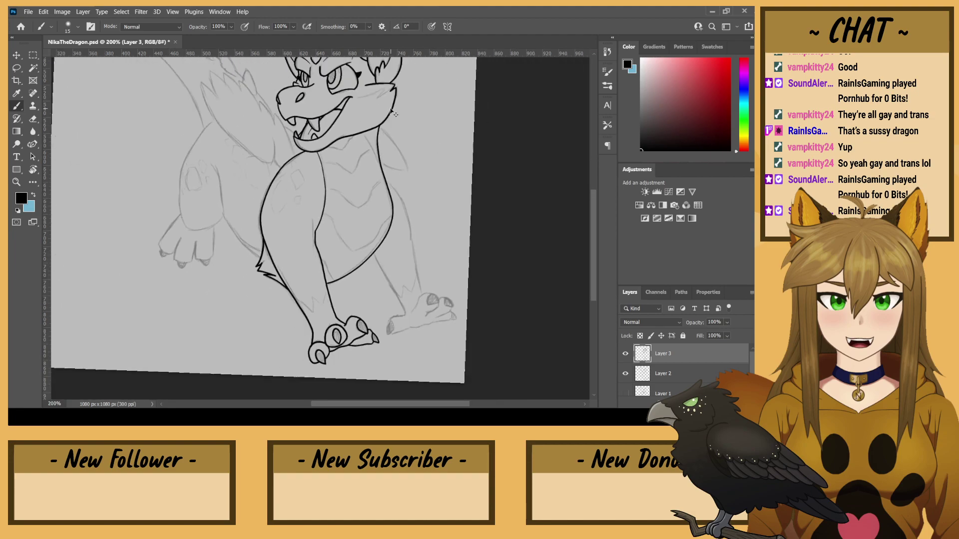
{"action": "key", "text": "ctrl+plus"}
{"action": "key", "text": "ctrl+minus"}
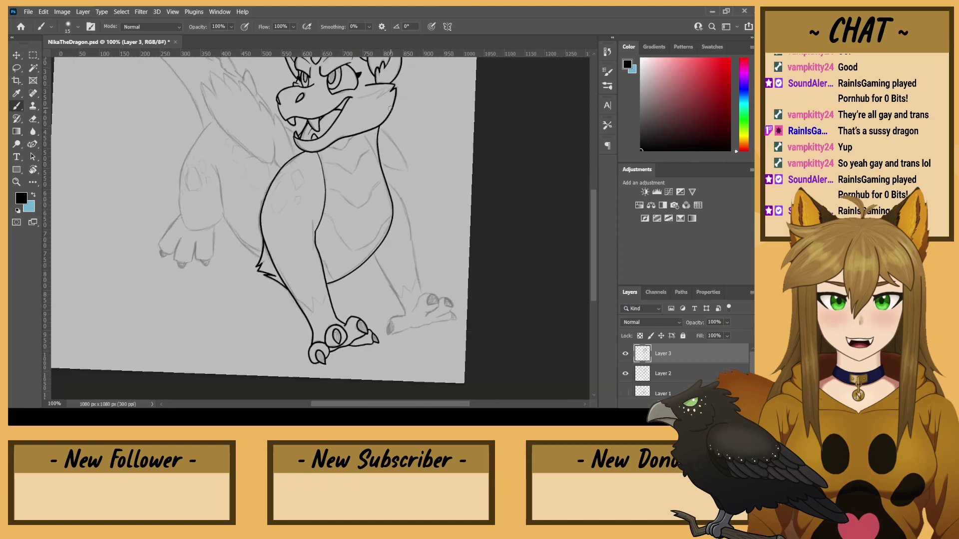
- Ink the two rounded upper claws and the innermost pointed claw of the far foot
{"action": "mouse_move", "coordinate": [438, 266]}
{"action": "left_mouse_down"}
{"action": "mouse_move", "coordinate": [410, 204]}
{"action": "mouse_move", "coordinate": [270, 201]}
{"action": "left_mouse_up"}
{"action": "key", "text": "ctrl+plus"}
{"action": "key", "text": "ctrl+plus"}
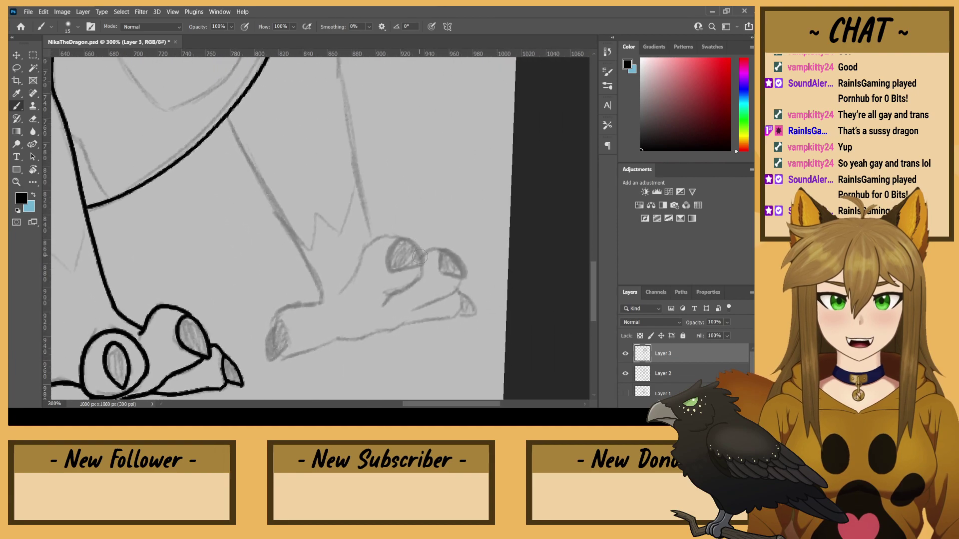
{"action": "mouse_move", "coordinate": [422, 263]}
{"action": "left_mouse_down"}
{"action": "mouse_move", "coordinate": [413, 238]}
{"action": "mouse_move", "coordinate": [387, 240]}
{"action": "mouse_move", "coordinate": [392, 278]}
{"action": "mouse_move", "coordinate": [462, 256]}
{"action": "mouse_move", "coordinate": [441, 242]}
{"action": "mouse_move", "coordinate": [433, 271]}
{"action": "mouse_move", "coordinate": [467, 278]}
{"action": "left_mouse_up"}
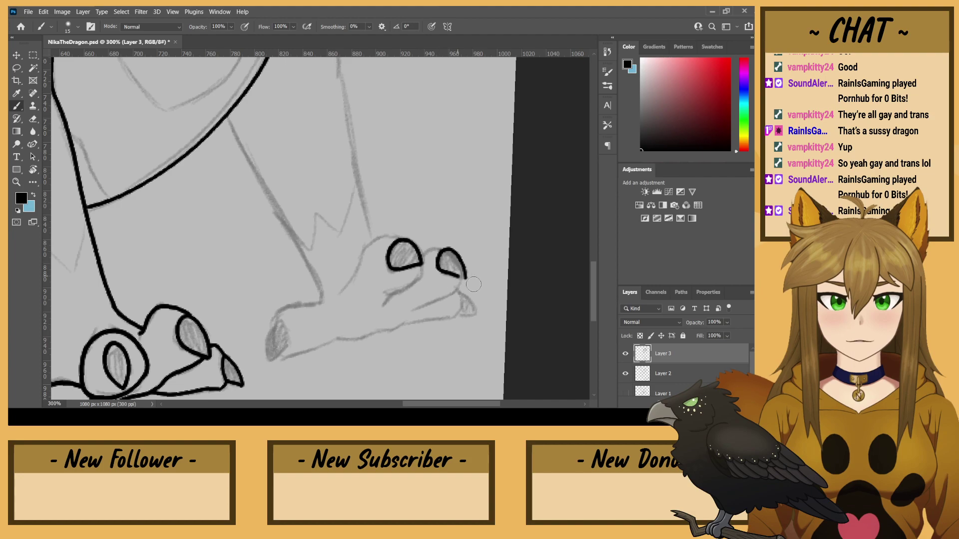
{"action": "left_click_drag", "start_coordinate": [331, 247], "coordinate": [379, 171]}
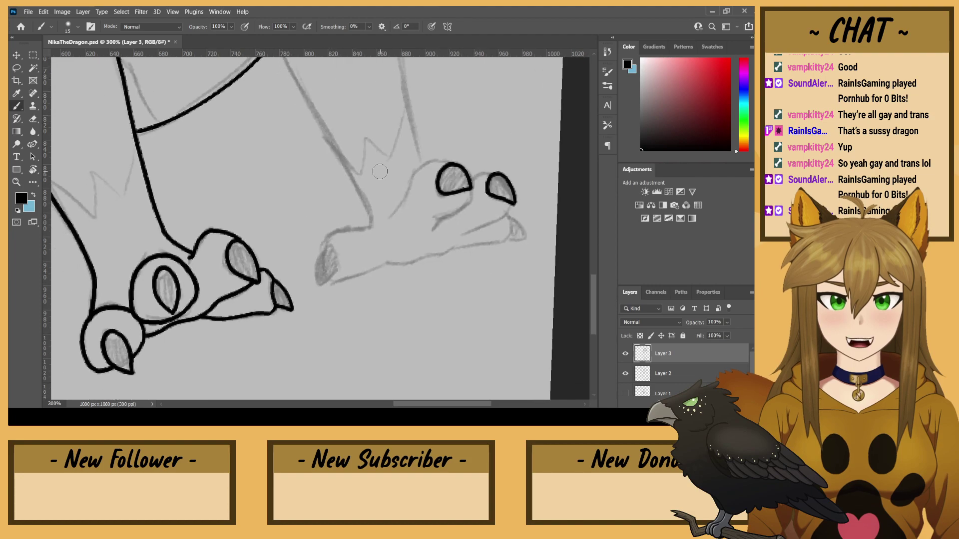
{"action": "mouse_move", "coordinate": [317, 286]}
{"action": "left_mouse_down"}
{"action": "mouse_move", "coordinate": [314, 257]}
{"action": "mouse_move", "coordinate": [326, 239]}
{"action": "mouse_move", "coordinate": [339, 239]}
{"action": "mouse_move", "coordinate": [341, 263]}
{"action": "mouse_move", "coordinate": [318, 287]}
{"action": "left_mouse_up"}
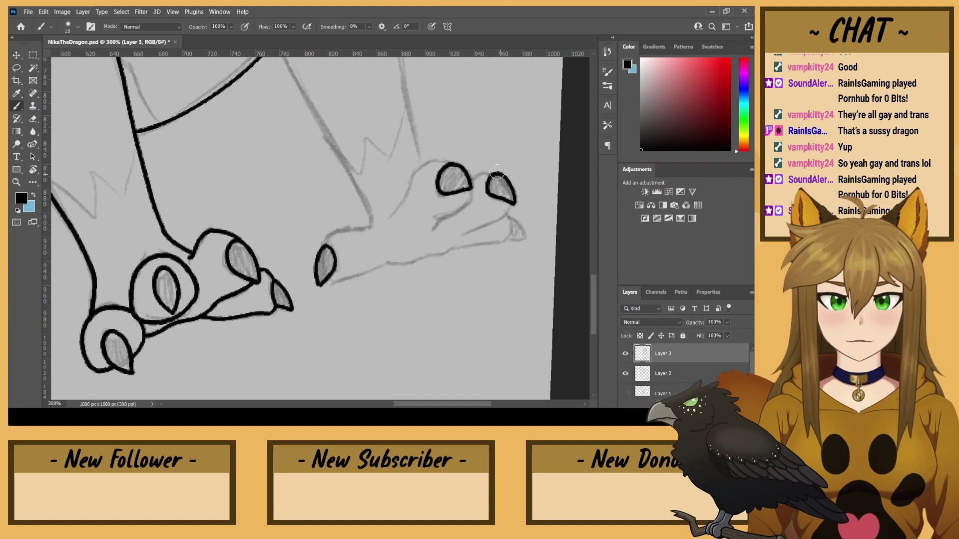
- Ink the rounded outlines of the far foot's two upper toes around their claws
{"action": "mouse_move", "coordinate": [493, 172]}
{"action": "left_mouse_down"}
{"action": "mouse_move", "coordinate": [459, 188]}
{"action": "mouse_move", "coordinate": [468, 177]}
{"action": "mouse_move", "coordinate": [463, 213]}
{"action": "mouse_move", "coordinate": [424, 216]}
{"action": "mouse_move", "coordinate": [429, 207]}
{"action": "mouse_move", "coordinate": [434, 226]}
{"action": "left_mouse_up"}
{"action": "mouse_move", "coordinate": [509, 200]}
{"action": "left_mouse_down"}
{"action": "mouse_move", "coordinate": [504, 221]}
{"action": "mouse_move", "coordinate": [469, 236]}
{"action": "left_mouse_up"}
{"action": "left_click_drag", "start_coordinate": [436, 162], "coordinate": [384, 211]}
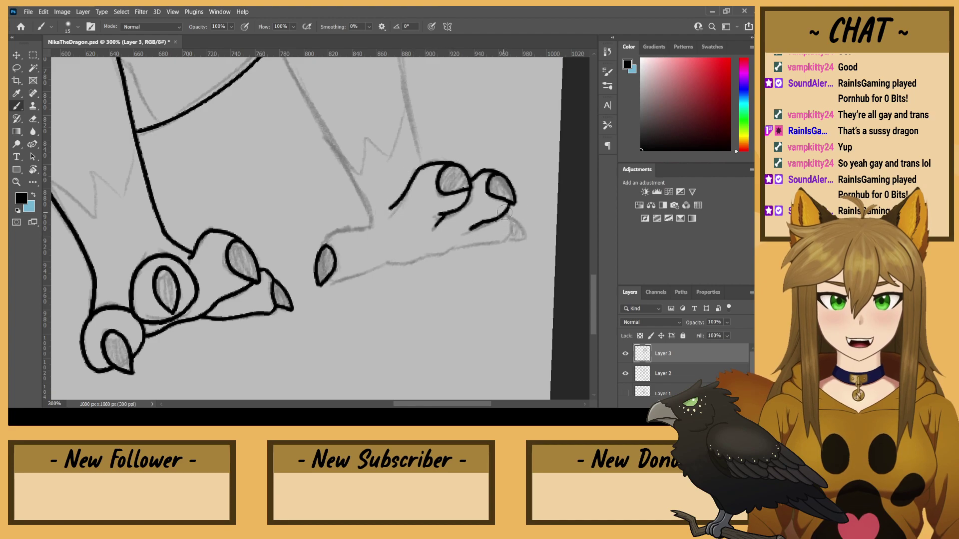
- Ink the far foot's outermost toe and small claw, its sole line and the upper edge of the innermost toe
{"action": "mouse_move", "coordinate": [508, 210]}
{"action": "left_mouse_down"}
{"action": "mouse_move", "coordinate": [513, 241]}
{"action": "mouse_move", "coordinate": [500, 252]}
{"action": "mouse_move", "coordinate": [453, 248]}
{"action": "left_mouse_up"}
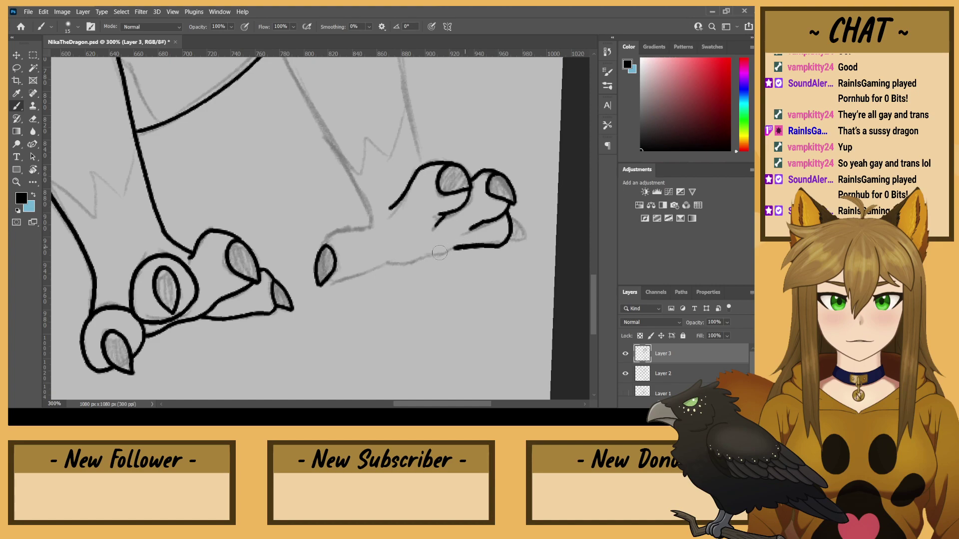
{"action": "mouse_move", "coordinate": [509, 215]}
{"action": "left_mouse_down"}
{"action": "mouse_move", "coordinate": [529, 237]}
{"action": "mouse_move", "coordinate": [501, 239]}
{"action": "left_mouse_up"}
{"action": "left_click_drag", "start_coordinate": [322, 284], "coordinate": [384, 266]}
{"action": "mouse_move", "coordinate": [372, 225]}
{"action": "left_mouse_down"}
{"action": "mouse_move", "coordinate": [334, 231]}
{"action": "mouse_move", "coordinate": [320, 245]}
{"action": "left_mouse_up"}
{"action": "left_click_drag", "start_coordinate": [452, 248], "coordinate": [382, 268]}
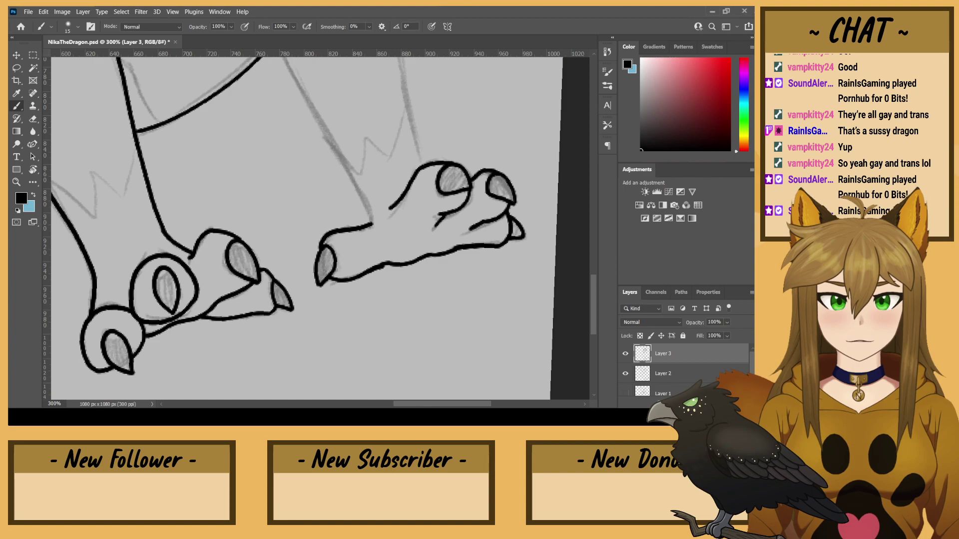
{"action": "key", "text": "e"}
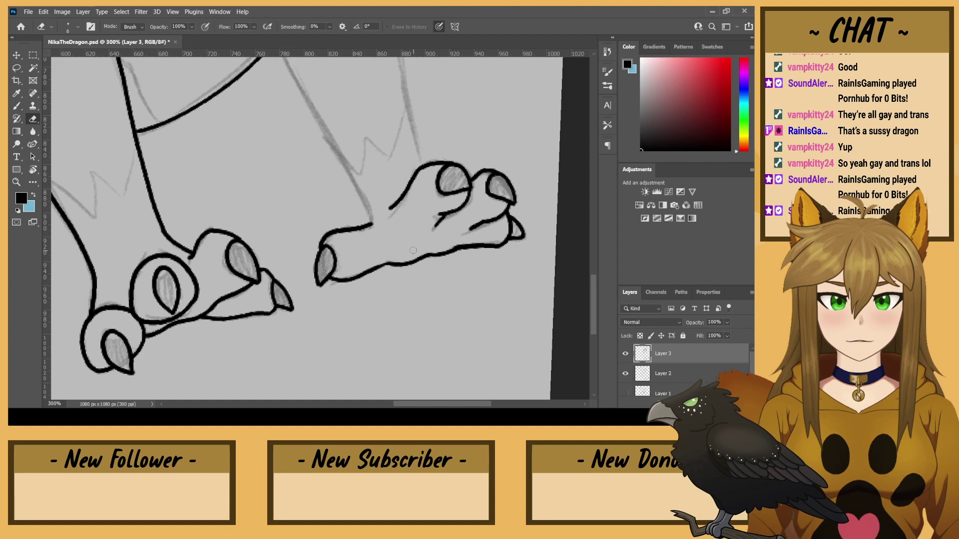
{"action": "key", "text": "b"}
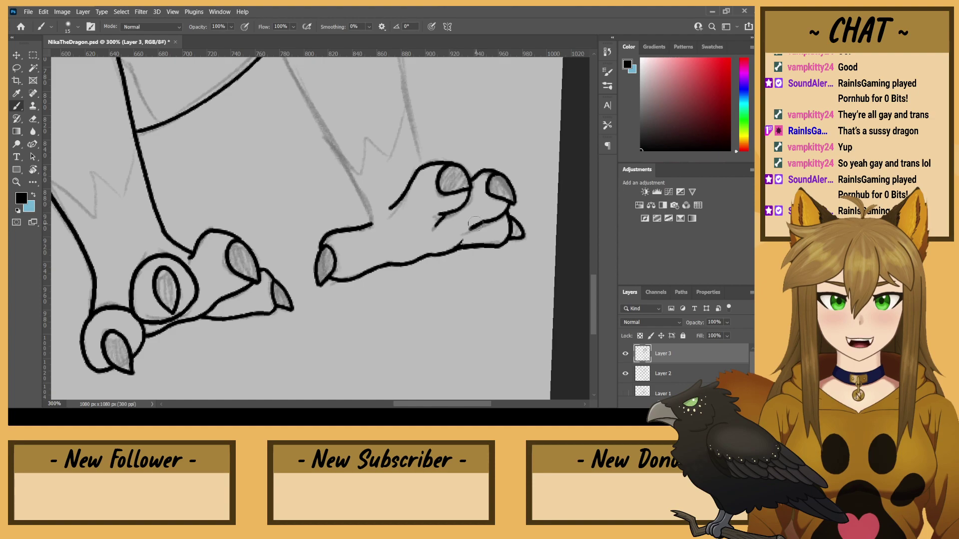
- Ink the far leg's inner edge between the foot and the belly outline
{"action": "left_click_drag", "start_coordinate": [330, 223], "coordinate": [358, 358]}
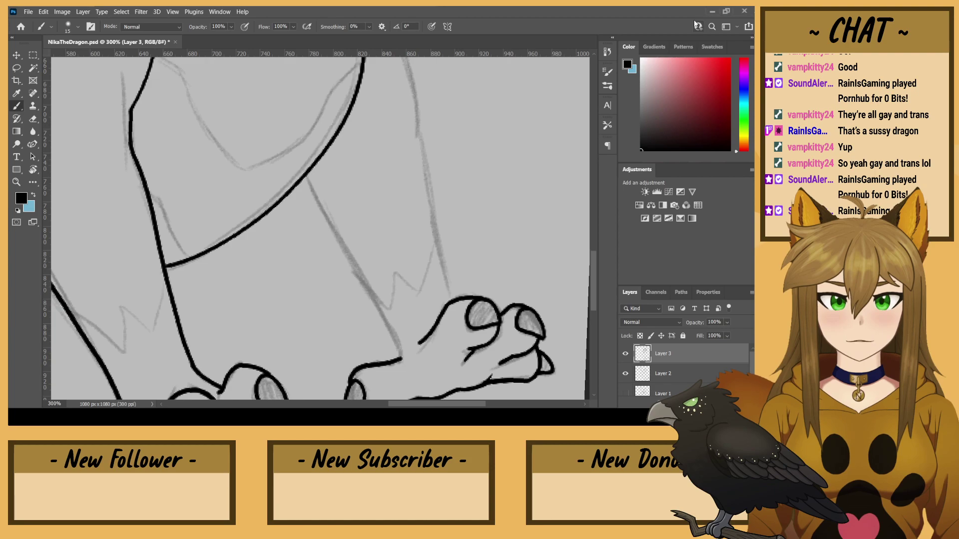
{"action": "key", "text": "ctrl+minus"}
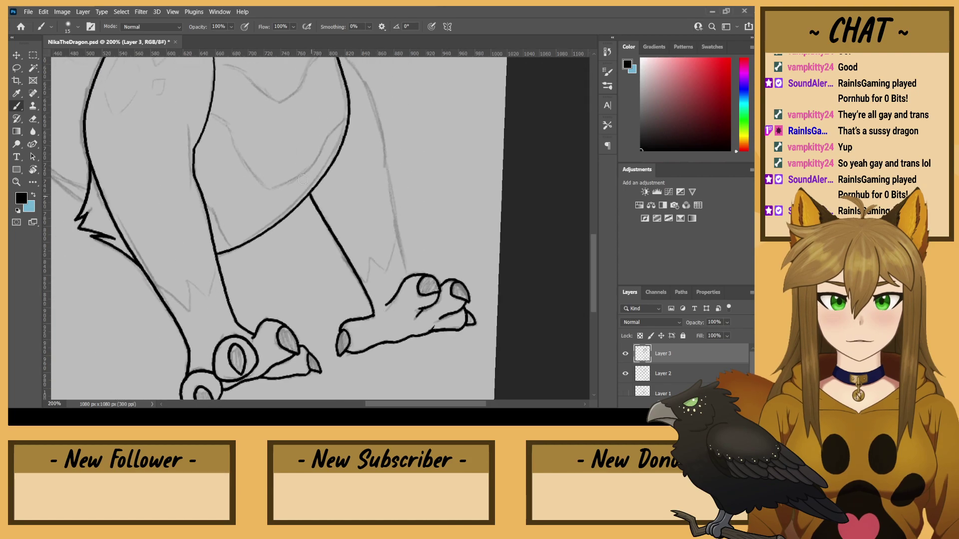
- Ink the far front leg's outer edge from the top of the foot up to the side of the chest
{"action": "left_click_drag", "start_coordinate": [303, 165], "coordinate": [337, 259]}
{"action": "key", "text": "ctrl+plus"}
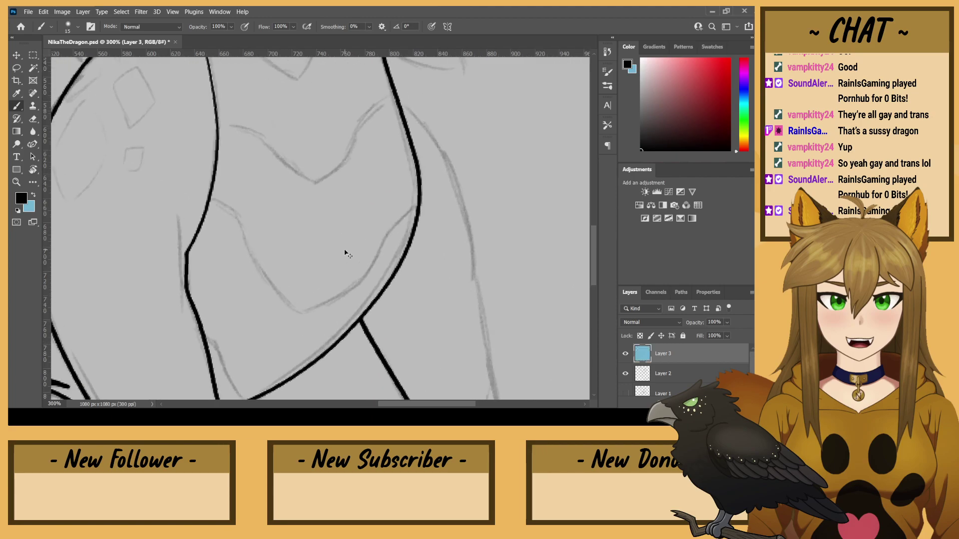
{"action": "key", "text": "ctrl+BackSpace"}
{"action": "key", "text": "ctrl+z"}
{"action": "key", "text": "ctrl+minus"}
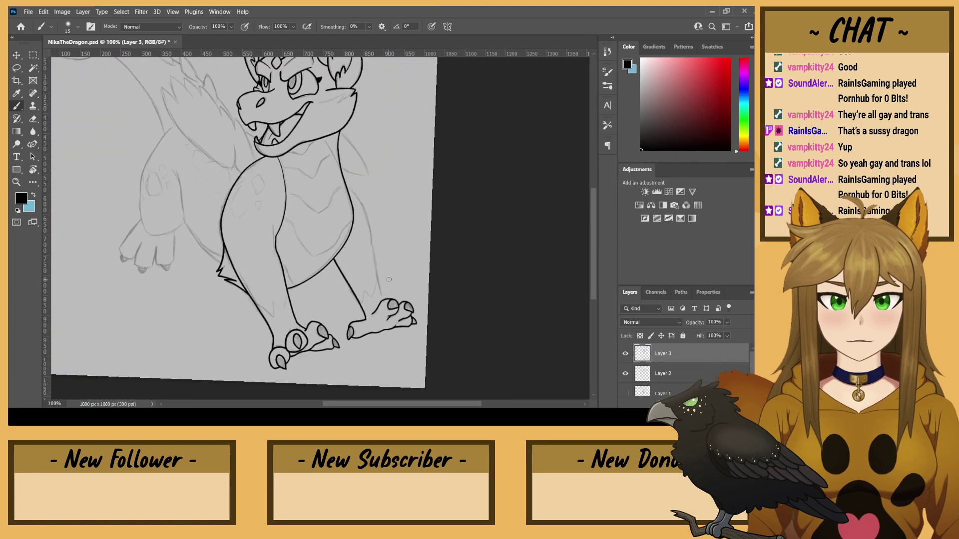
{"action": "left_click_drag", "start_coordinate": [382, 297], "coordinate": [373, 257]}
{"action": "left_click_drag", "start_coordinate": [366, 215], "coordinate": [358, 198]}
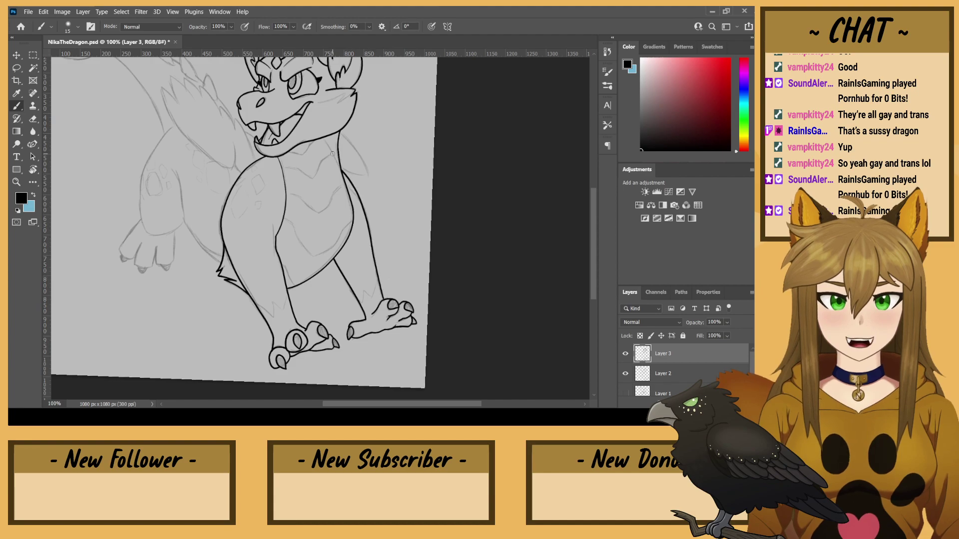
- Ink the outline of the small far wing showing behind the neck
{"action": "mouse_move", "coordinate": [293, 154]}
{"action": "left_mouse_down"}
{"action": "mouse_move", "coordinate": [315, 228]}
{"action": "mouse_move", "coordinate": [377, 221]}
{"action": "mouse_move", "coordinate": [394, 255]}
{"action": "mouse_move", "coordinate": [389, 264]}
{"action": "mouse_move", "coordinate": [366, 241]}
{"action": "left_mouse_up"}
{"action": "left_click_drag", "start_coordinate": [256, 204], "coordinate": [363, 157]}
{"action": "left_click_drag", "start_coordinate": [245, 204], "coordinate": [328, 230]}
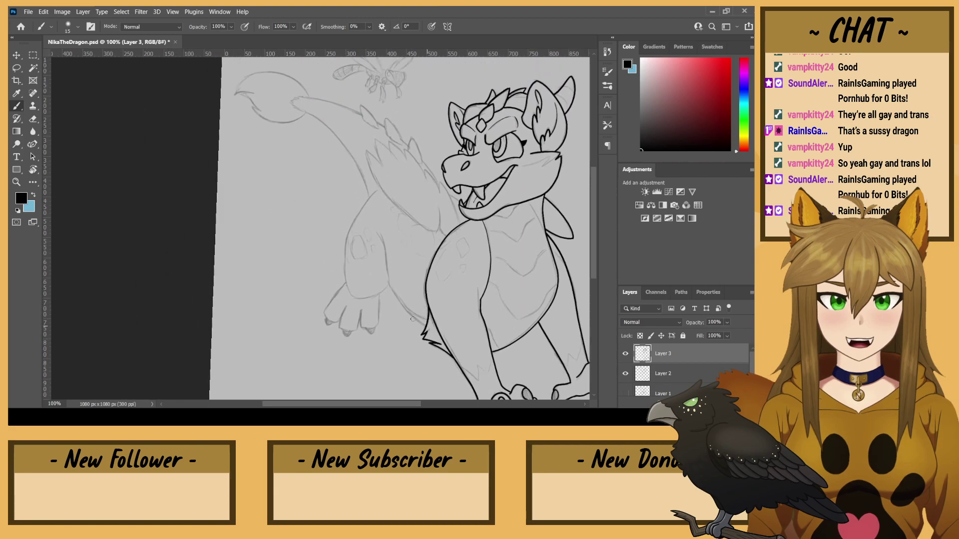
- Ink the rear belly line behind the near front leg and the rounded outline of the hind leg
{"action": "left_click_drag", "start_coordinate": [412, 317], "coordinate": [394, 299]}
{"action": "key", "text": "ctrl+z"}
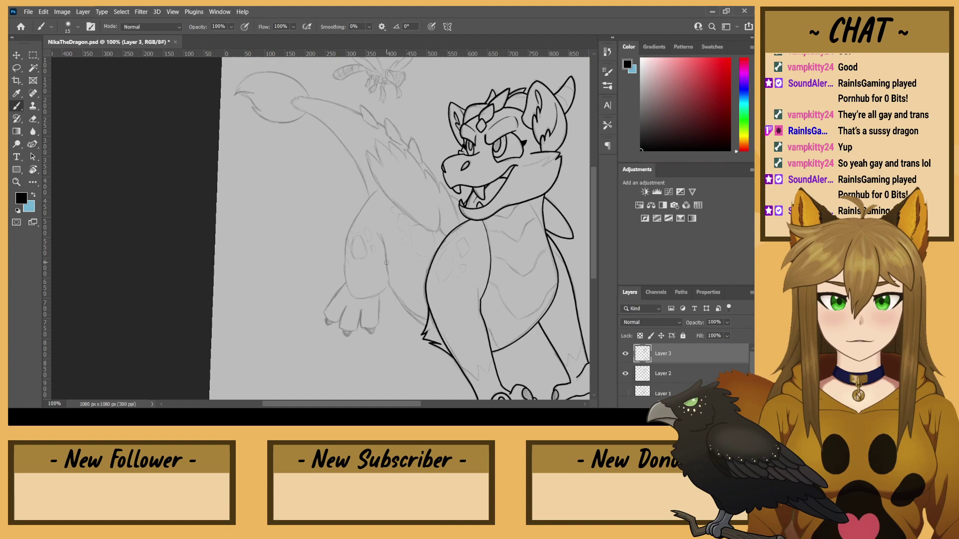
{"action": "mouse_move", "coordinate": [424, 325]}
{"action": "left_mouse_down"}
{"action": "mouse_move", "coordinate": [398, 300]}
{"action": "mouse_move", "coordinate": [379, 232]}
{"action": "left_mouse_up"}
{"action": "key", "text": "ctrl+z"}
{"action": "left_click_drag", "start_coordinate": [361, 207], "coordinate": [378, 191]}
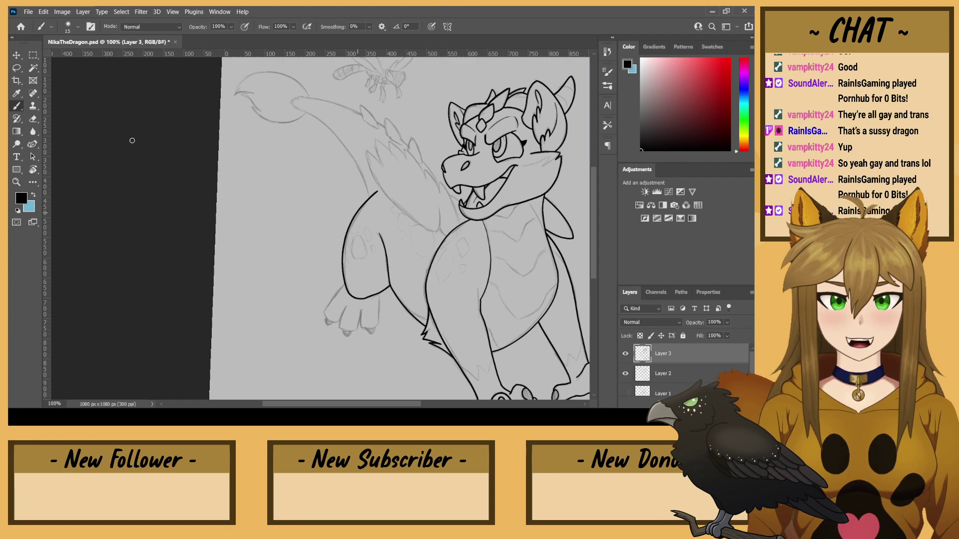
{"action": "key", "text": "ctrl+plus"}
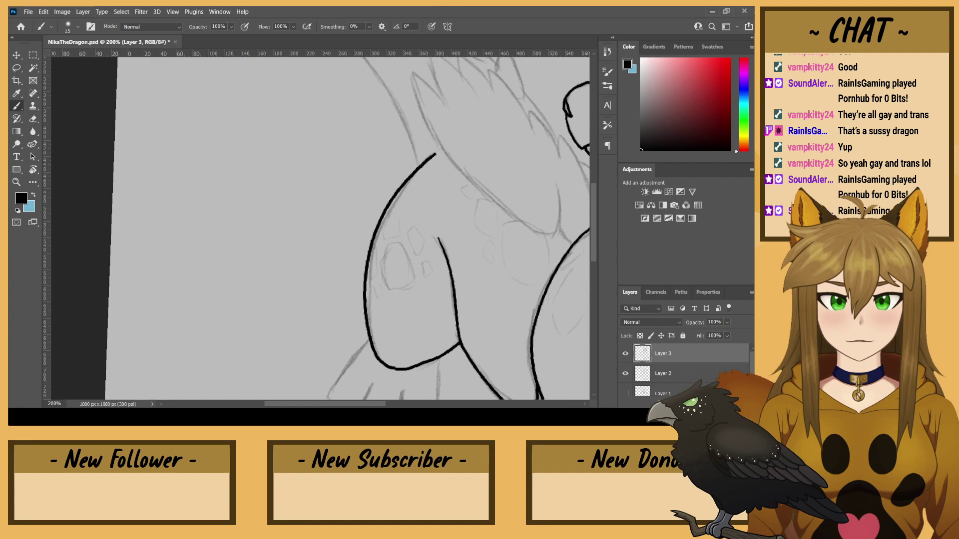
{"action": "mouse_move", "coordinate": [389, 227]}
{"action": "left_mouse_down"}
{"action": "mouse_move", "coordinate": [361, 185]}
{"action": "mouse_move", "coordinate": [294, 335]}
{"action": "left_mouse_up"}
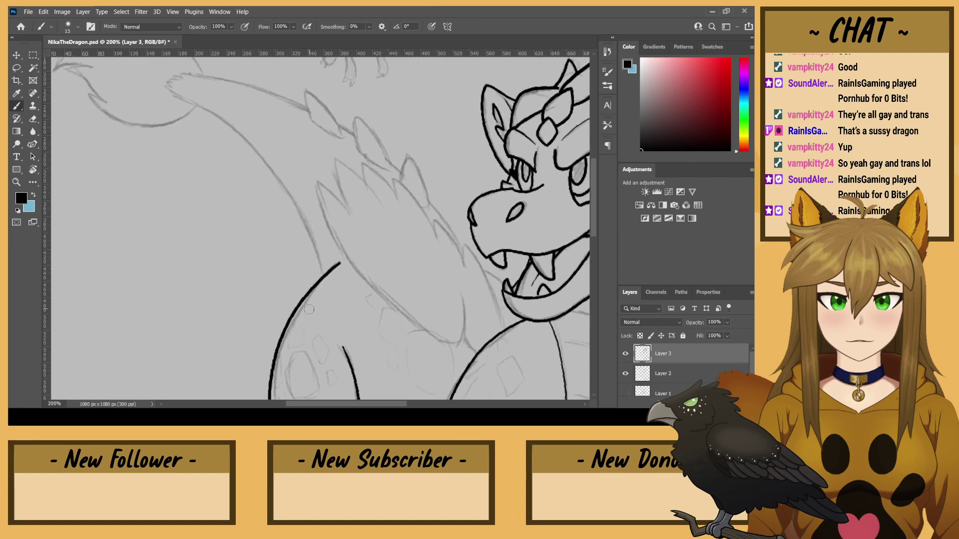
{"action": "mouse_move", "coordinate": [456, 343]}
{"action": "left_mouse_down"}
{"action": "mouse_move", "coordinate": [423, 334]}
{"action": "mouse_move", "coordinate": [350, 261]}
{"action": "mouse_move", "coordinate": [323, 212]}
{"action": "mouse_move", "coordinate": [318, 169]}
{"action": "mouse_move", "coordinate": [356, 223]}
{"action": "left_mouse_up"}
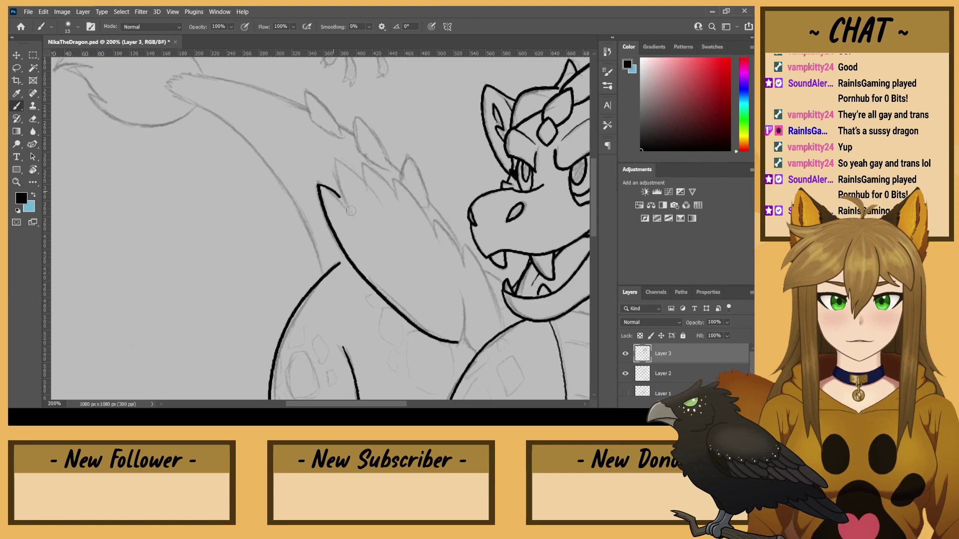
{"action": "key", "text": "ctrl+z"}
{"action": "key", "text": "ctrl+z"}
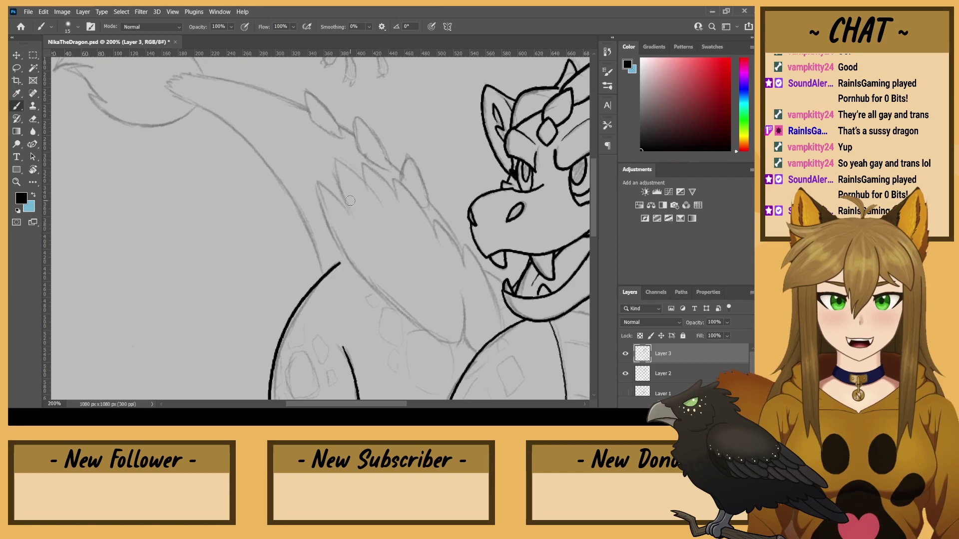
- Rotate the canvas and ink the near wing's rounded shoulder and long lower edge toward the outermost feather tip
{"action": "key", "text": "r"}
{"action": "mouse_move", "coordinate": [214, 199]}
{"action": "left_mouse_down"}
{"action": "mouse_move", "coordinate": [394, 339]}
{"action": "mouse_move", "coordinate": [503, 367]}
{"action": "left_mouse_up"}
{"action": "key", "text": "b"}
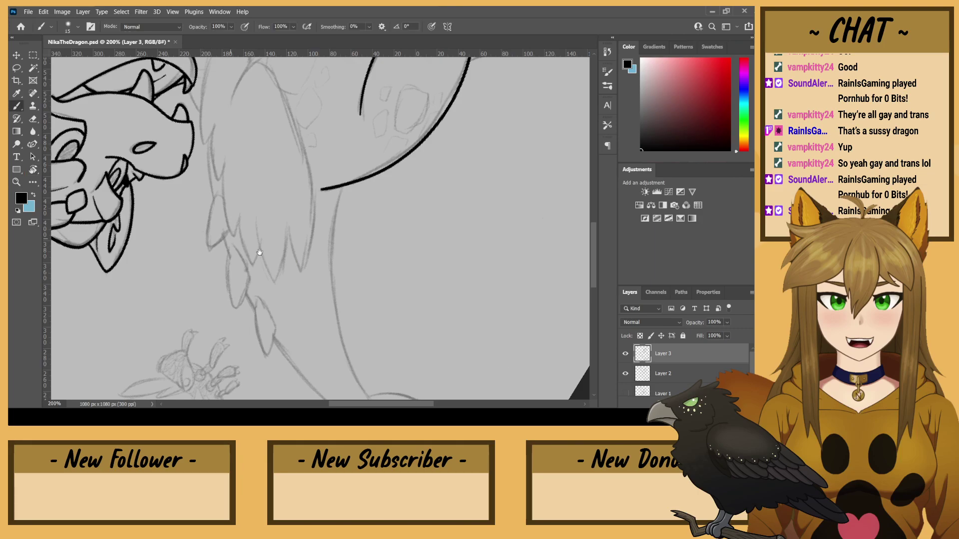
{"action": "left_click_drag", "start_coordinate": [210, 220], "coordinate": [371, 313]}
{"action": "mouse_move", "coordinate": [392, 196]}
{"action": "left_mouse_down"}
{"action": "mouse_move", "coordinate": [435, 159]}
{"action": "mouse_move", "coordinate": [471, 257]}
{"action": "mouse_move", "coordinate": [467, 365]}
{"action": "mouse_move", "coordinate": [446, 308]}
{"action": "left_mouse_up"}
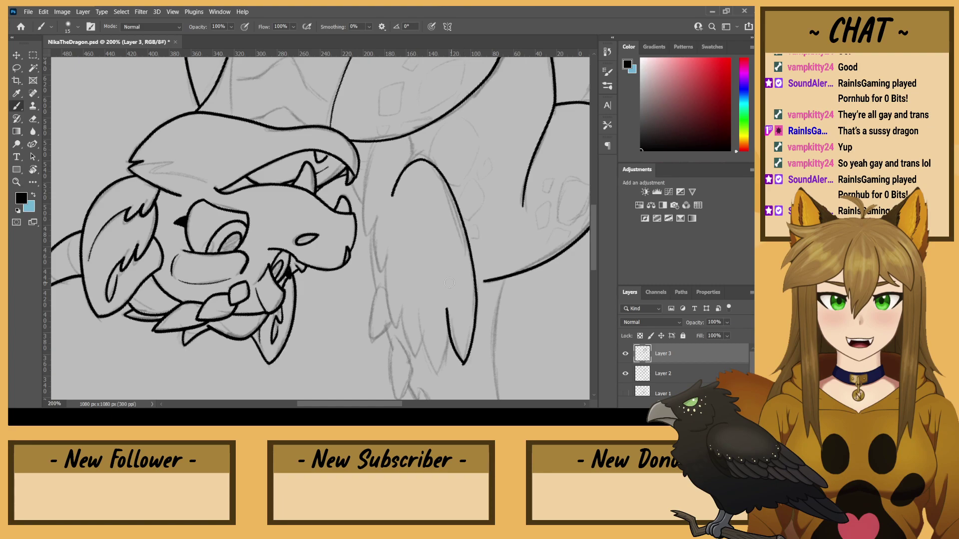
{"action": "key", "text": "ctrl+z"}
{"action": "key", "text": "ctrl+plus"}
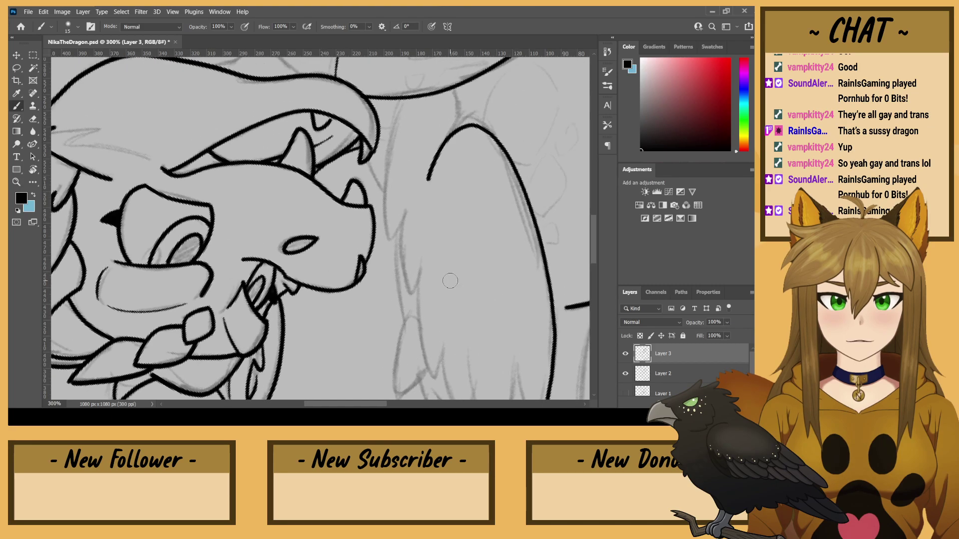
- Ink the pointed feather tips at the near wing's end and the long feather starting its upper edge
{"action": "left_click_drag", "start_coordinate": [351, 250], "coordinate": [307, 88]}
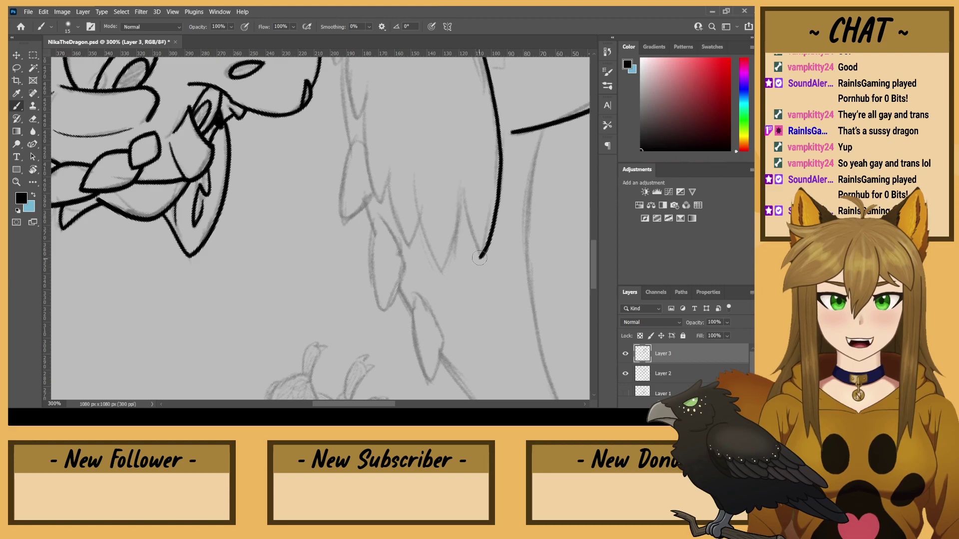
{"action": "mouse_move", "coordinate": [479, 258]}
{"action": "left_mouse_down"}
{"action": "mouse_move", "coordinate": [462, 166]}
{"action": "mouse_move", "coordinate": [449, 274]}
{"action": "mouse_move", "coordinate": [433, 255]}
{"action": "mouse_move", "coordinate": [421, 173]}
{"action": "left_mouse_up"}
{"action": "mouse_move", "coordinate": [425, 227]}
{"action": "left_mouse_down"}
{"action": "mouse_move", "coordinate": [417, 260]}
{"action": "mouse_move", "coordinate": [390, 168]}
{"action": "mouse_move", "coordinate": [383, 210]}
{"action": "mouse_move", "coordinate": [373, 185]}
{"action": "mouse_move", "coordinate": [364, 126]}
{"action": "mouse_move", "coordinate": [361, 239]}
{"action": "mouse_move", "coordinate": [389, 220]}
{"action": "mouse_move", "coordinate": [392, 177]}
{"action": "left_mouse_up"}
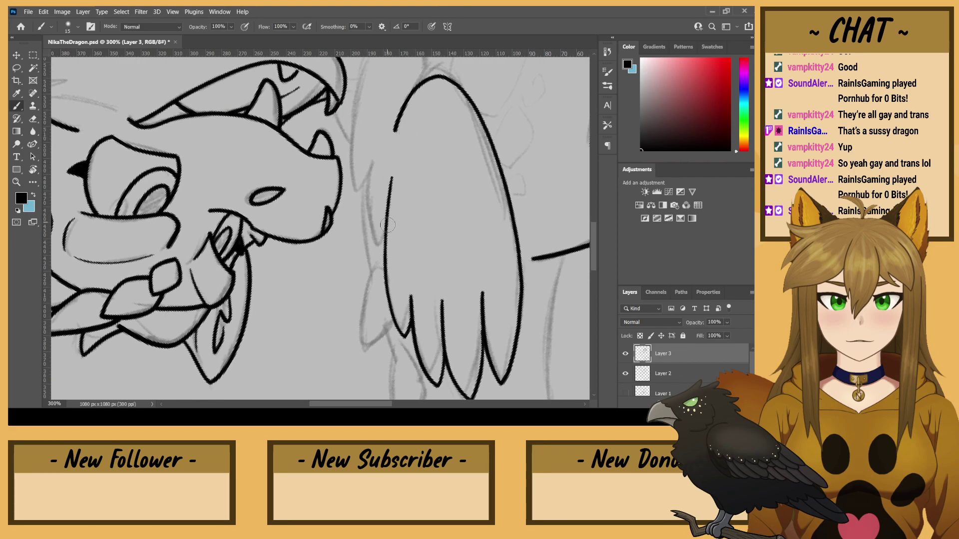
- Ink the next short feather along the near wing's upper edge, extending its stroke slightly toward the shoulder
{"action": "mouse_move", "coordinate": [389, 220]}
{"action": "left_mouse_down"}
{"action": "mouse_move", "coordinate": [371, 261]}
{"action": "mouse_move", "coordinate": [377, 233]}
{"action": "mouse_move", "coordinate": [379, 250]}
{"action": "mouse_move", "coordinate": [366, 197]}
{"action": "mouse_move", "coordinate": [368, 175]}
{"action": "left_mouse_up"}
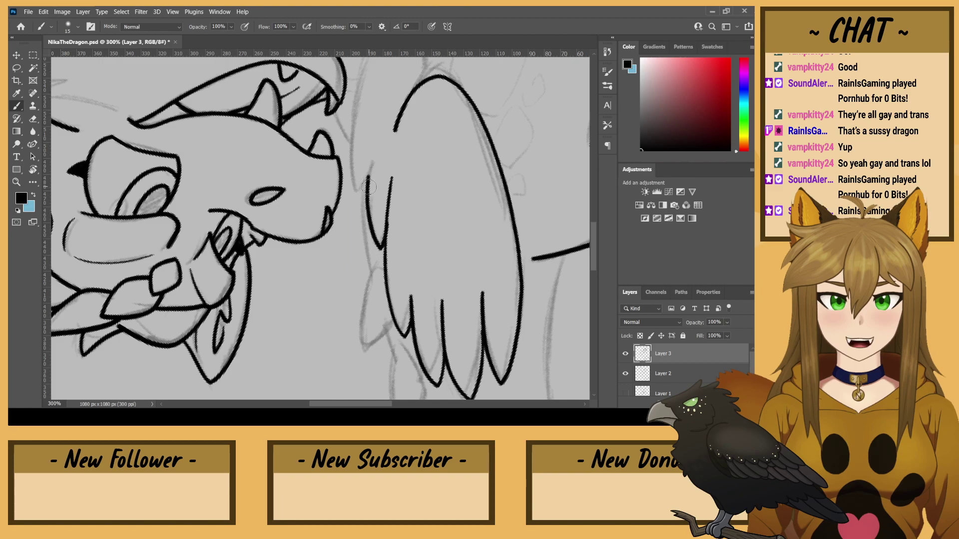
{"action": "left_click_drag", "start_coordinate": [364, 125], "coordinate": [364, 197]}
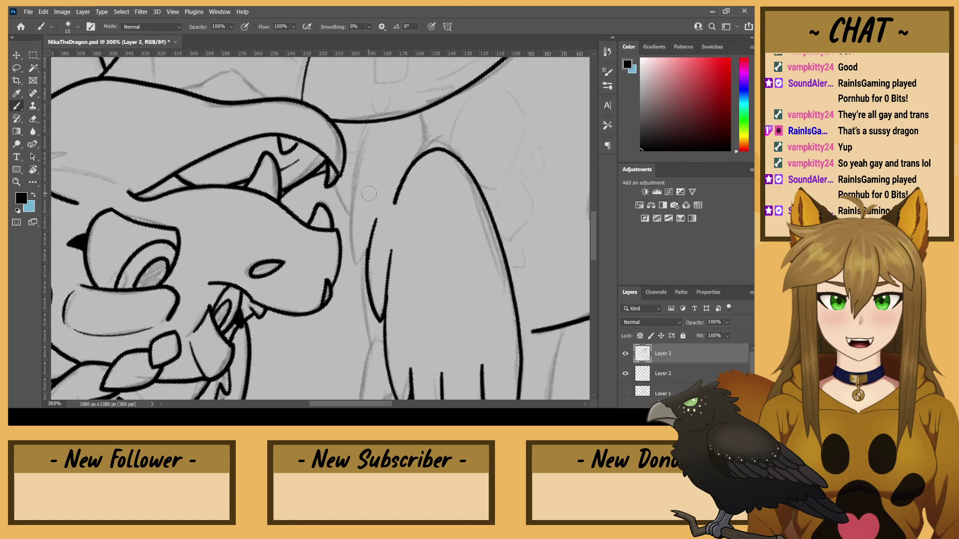
{"action": "key", "text": "ctrl+z"}
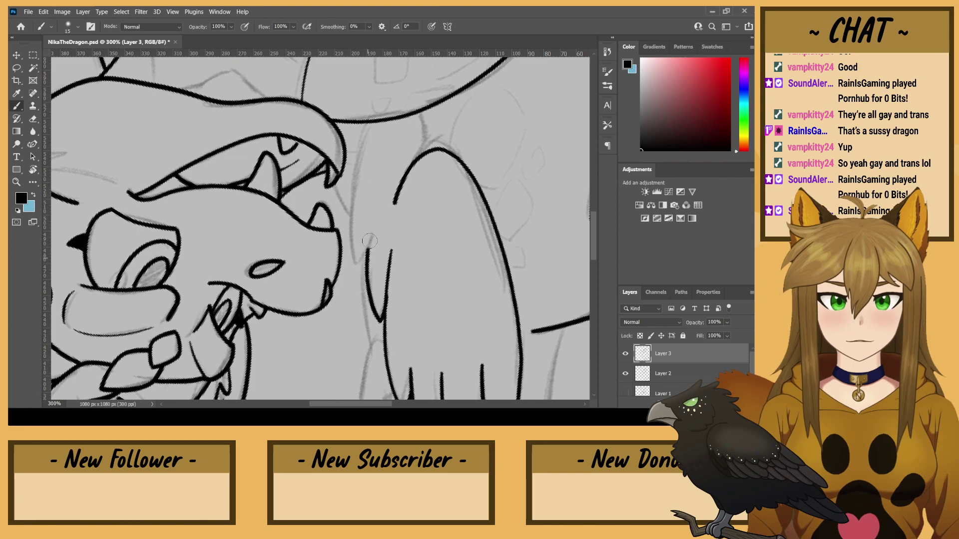
{"action": "left_click_drag", "start_coordinate": [369, 241], "coordinate": [375, 219]}
{"action": "key", "text": "ctrl+z"}
{"action": "left_click_drag", "start_coordinate": [370, 241], "coordinate": [371, 233]}
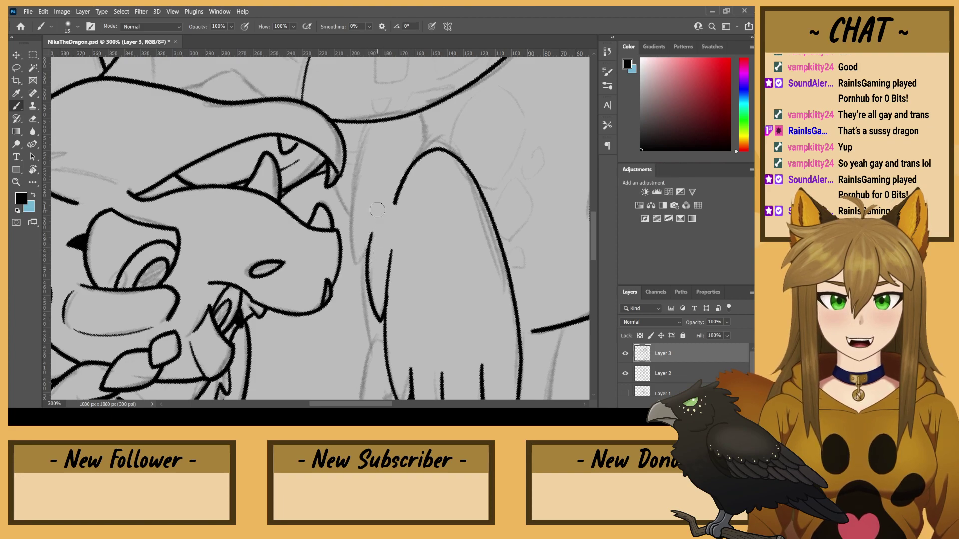
- Taper the wing's inner stroke ends with the eraser and ink its last feather, remaining upper edge and joint to the body
{"action": "key", "text": "e"}
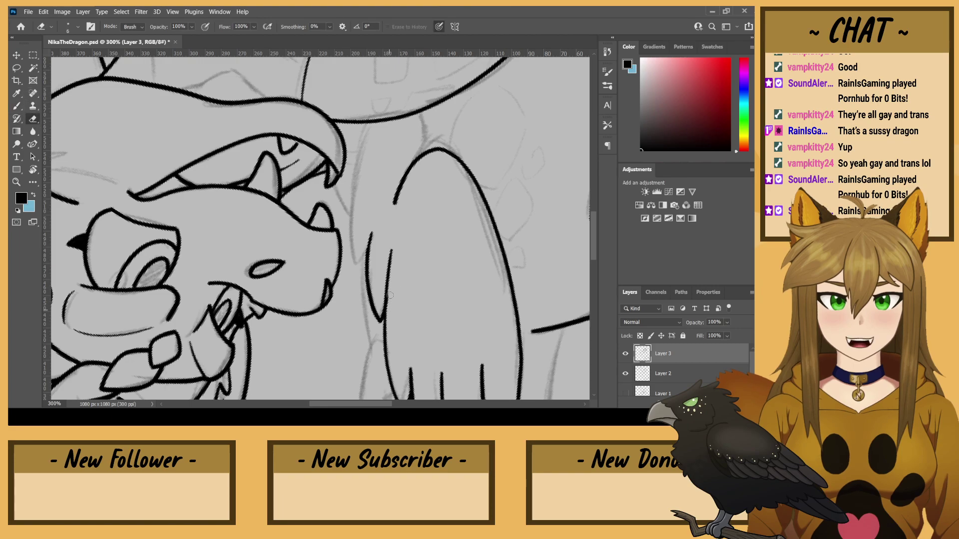
{"action": "left_click_drag", "start_coordinate": [389, 282], "coordinate": [393, 258]}
{"action": "key", "text": "b"}
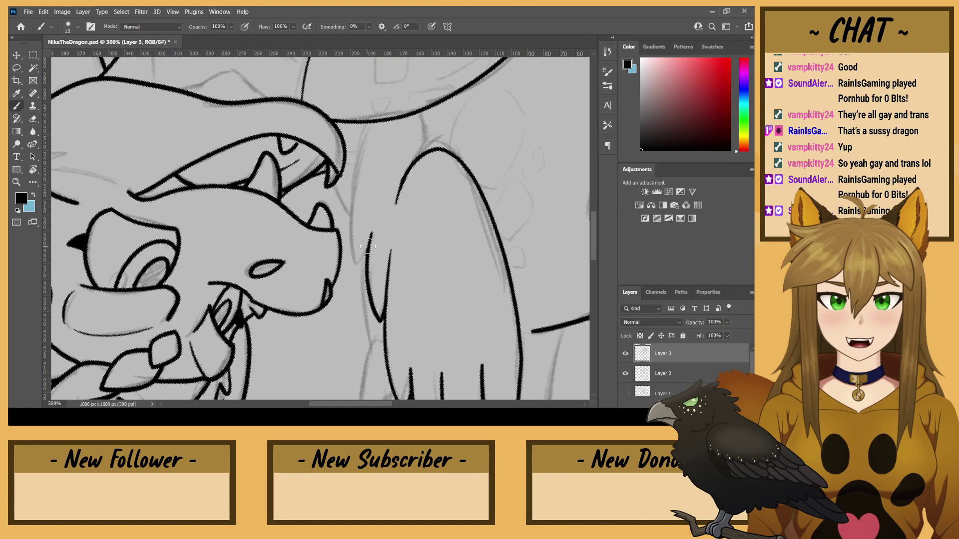
{"action": "mouse_move", "coordinate": [369, 247]}
{"action": "left_mouse_down"}
{"action": "mouse_move", "coordinate": [360, 266]}
{"action": "mouse_move", "coordinate": [348, 231]}
{"action": "mouse_move", "coordinate": [353, 163]}
{"action": "mouse_move", "coordinate": [370, 122]}
{"action": "mouse_move", "coordinate": [381, 115]}
{"action": "mouse_move", "coordinate": [428, 132]}
{"action": "mouse_move", "coordinate": [431, 150]}
{"action": "left_mouse_up"}
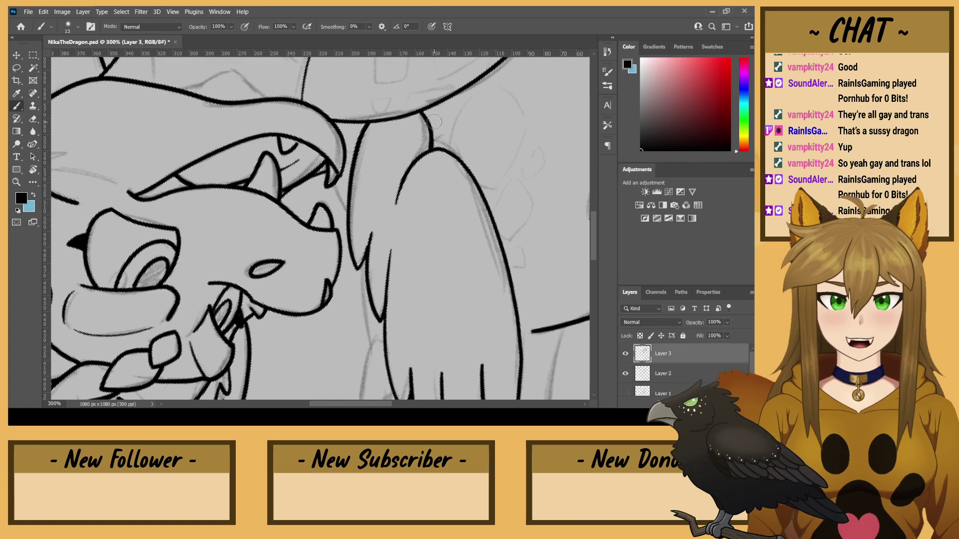
- Turn the canvas back upright and erase the inner ends of the near wing's feather lines into thin tapers
{"action": "key", "text": "r"}
{"action": "mouse_move", "coordinate": [435, 122]}
{"action": "left_mouse_down"}
{"action": "mouse_move", "coordinate": [475, 227]}
{"action": "mouse_move", "coordinate": [299, 379]}
{"action": "left_mouse_up"}
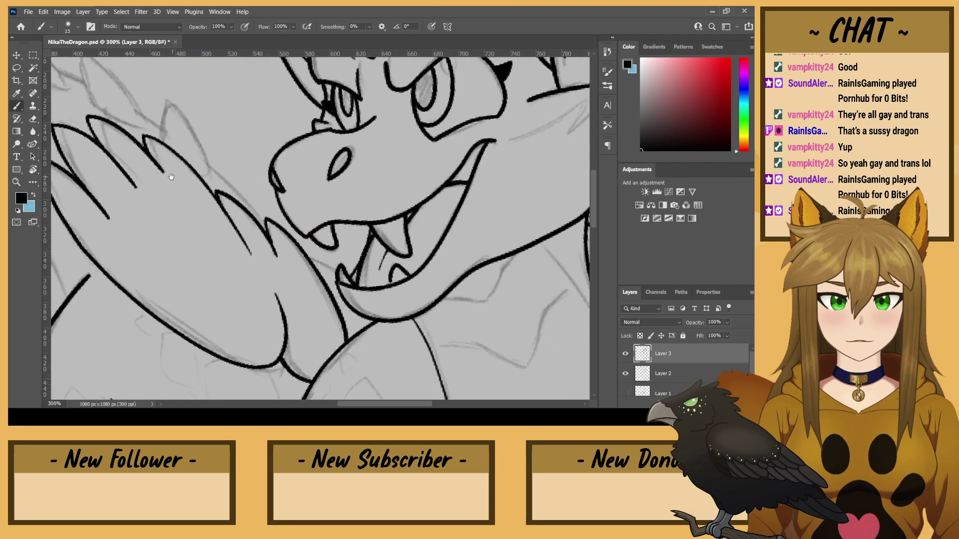
{"action": "left_click_drag", "start_coordinate": [171, 177], "coordinate": [324, 190]}
{"action": "key", "text": "e"}
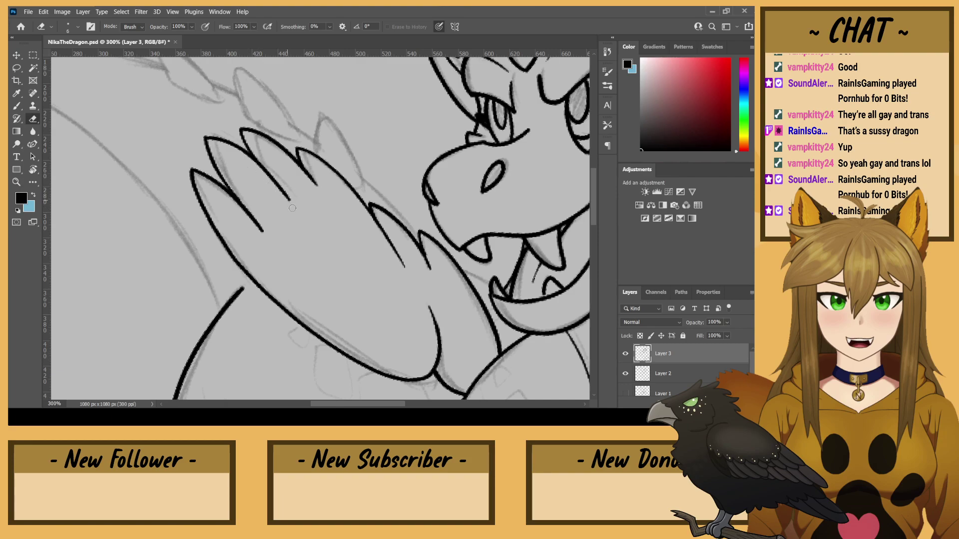
{"action": "left_click_drag", "start_coordinate": [292, 208], "coordinate": [248, 164]}
{"action": "left_click_drag", "start_coordinate": [264, 239], "coordinate": [225, 200]}
{"action": "left_click_drag", "start_coordinate": [298, 145], "coordinate": [116, 122]}
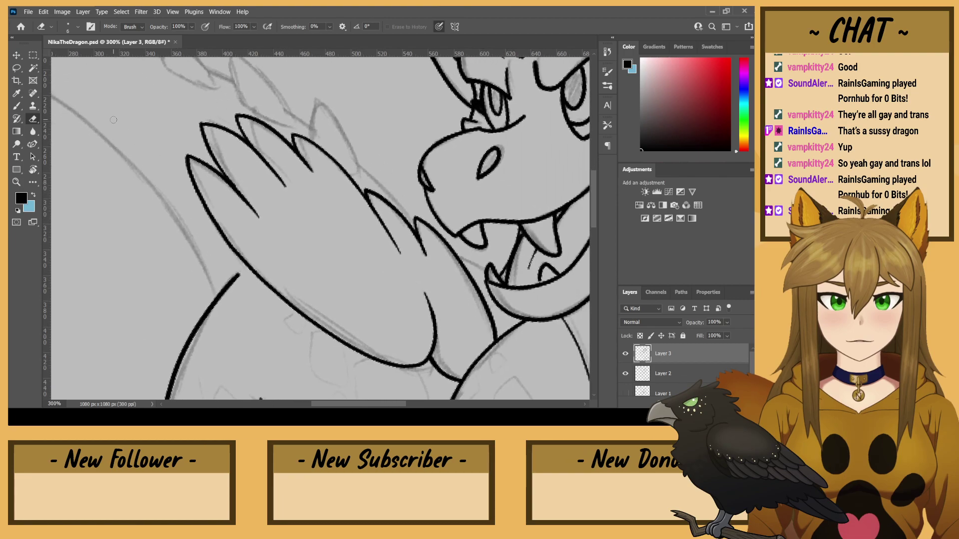
- Ink the hind foot's inner side and the rounded toe nearest the belly
{"action": "key", "text": "b"}
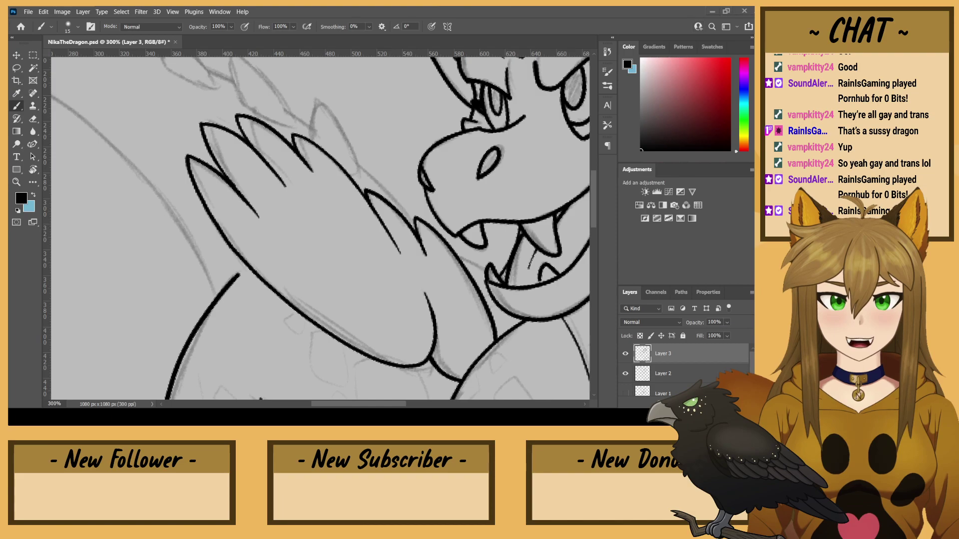
{"action": "key", "text": "ctrl+minus"}
{"action": "key", "text": "ctrl+minus"}
{"action": "key", "text": "ctrl+minus"}
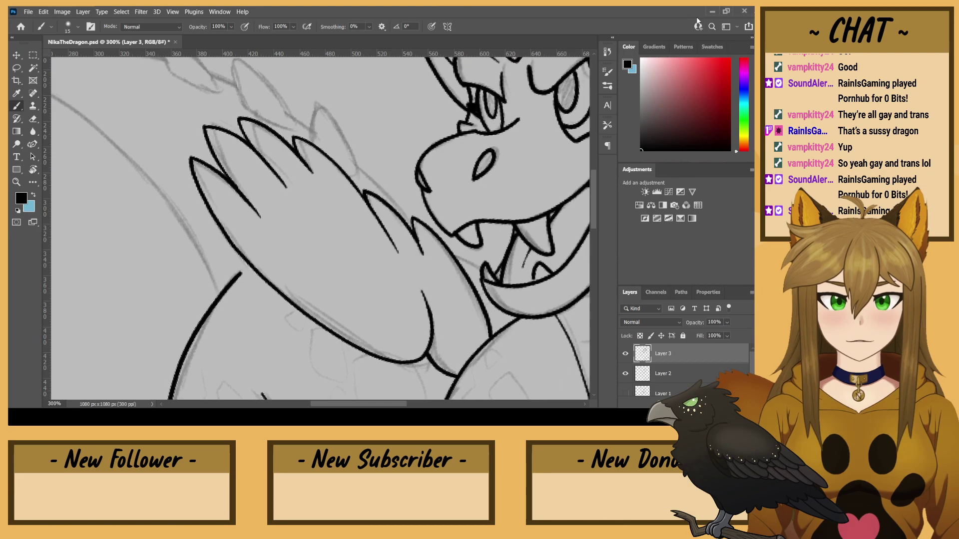
{"action": "key", "text": "ctrl+plus"}
{"action": "key", "text": "ctrl+plus"}
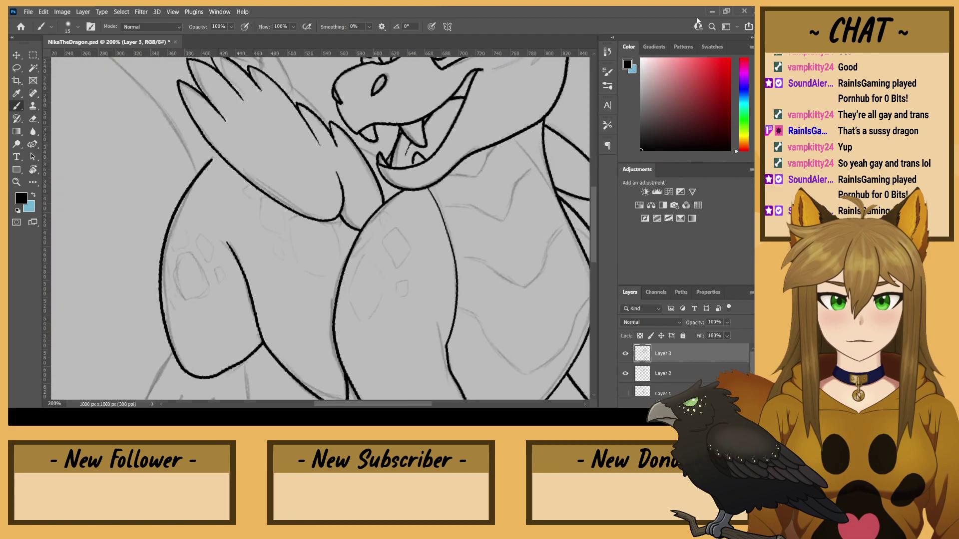
{"action": "mouse_move", "coordinate": [270, 269]}
{"action": "left_mouse_down"}
{"action": "mouse_move", "coordinate": [383, 173]}
{"action": "mouse_move", "coordinate": [423, 96]}
{"action": "mouse_move", "coordinate": [437, 103]}
{"action": "left_mouse_up"}
{"action": "key", "text": "ctrl+plus"}
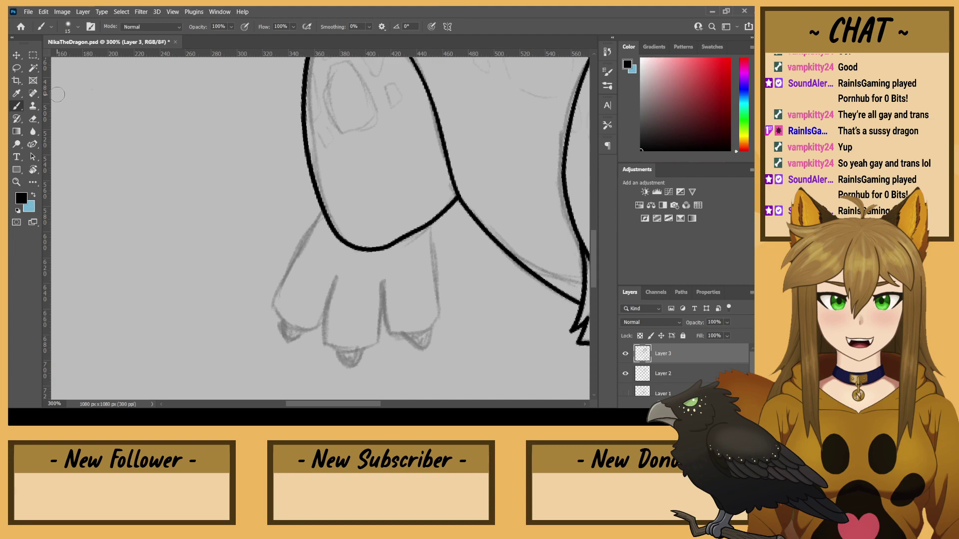
{"action": "mouse_move", "coordinate": [432, 219]}
{"action": "left_mouse_down"}
{"action": "mouse_move", "coordinate": [440, 331]}
{"action": "mouse_move", "coordinate": [384, 337]}
{"action": "mouse_move", "coordinate": [379, 284]}
{"action": "left_mouse_up"}
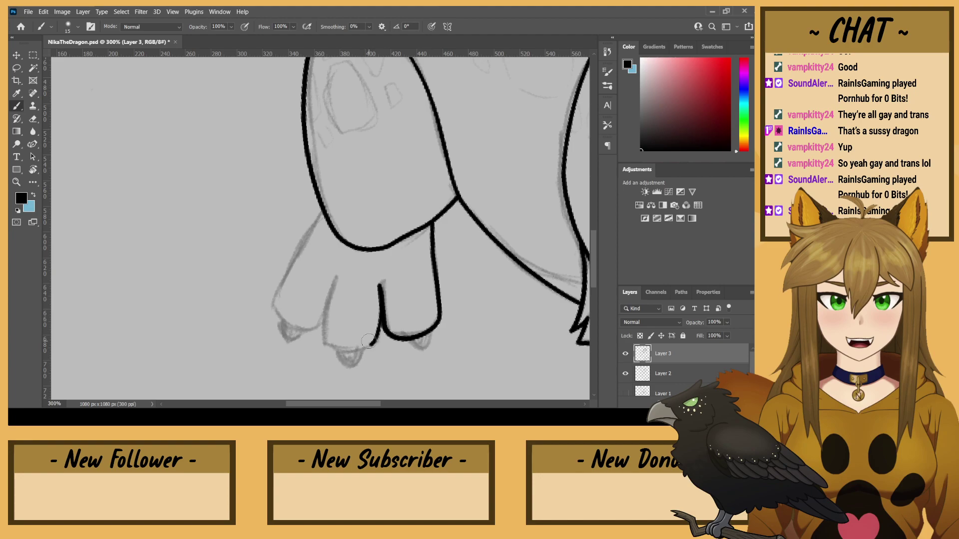
{"action": "key", "text": "ctrl+z"}
- Ink the hind foot's middle and outer toes and its outer edge up to the leg
{"action": "mouse_move", "coordinate": [382, 308]}
{"action": "left_mouse_down"}
{"action": "mouse_move", "coordinate": [382, 332]}
{"action": "mouse_move", "coordinate": [362, 354]}
{"action": "mouse_move", "coordinate": [340, 352]}
{"action": "mouse_move", "coordinate": [321, 318]}
{"action": "left_mouse_up"}
{"action": "left_click_drag", "start_coordinate": [328, 285], "coordinate": [334, 274]}
{"action": "mouse_move", "coordinate": [321, 324]}
{"action": "left_mouse_down"}
{"action": "mouse_move", "coordinate": [296, 331]}
{"action": "mouse_move", "coordinate": [276, 309]}
{"action": "mouse_move", "coordinate": [286, 263]}
{"action": "mouse_move", "coordinate": [330, 203]}
{"action": "left_mouse_up"}
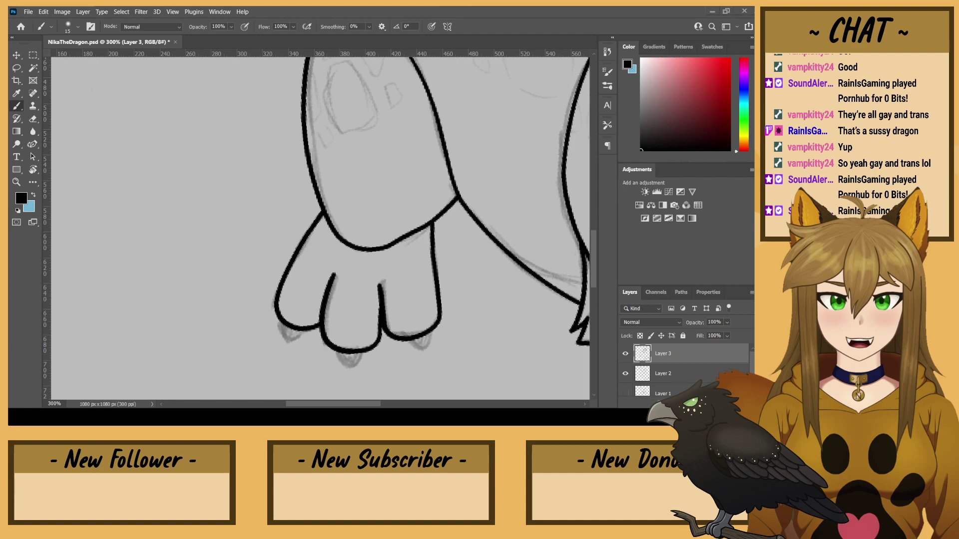
- Refine the dividing line between the hind foot's middle and inner toes with the eraser and brush
{"action": "key", "text": "e"}
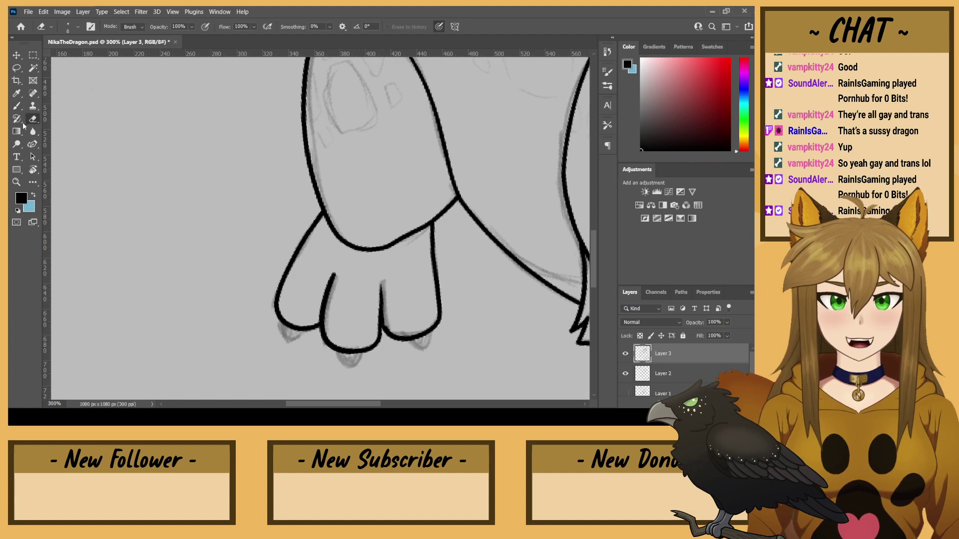
{"action": "left_click", "coordinate": [17, 106]}
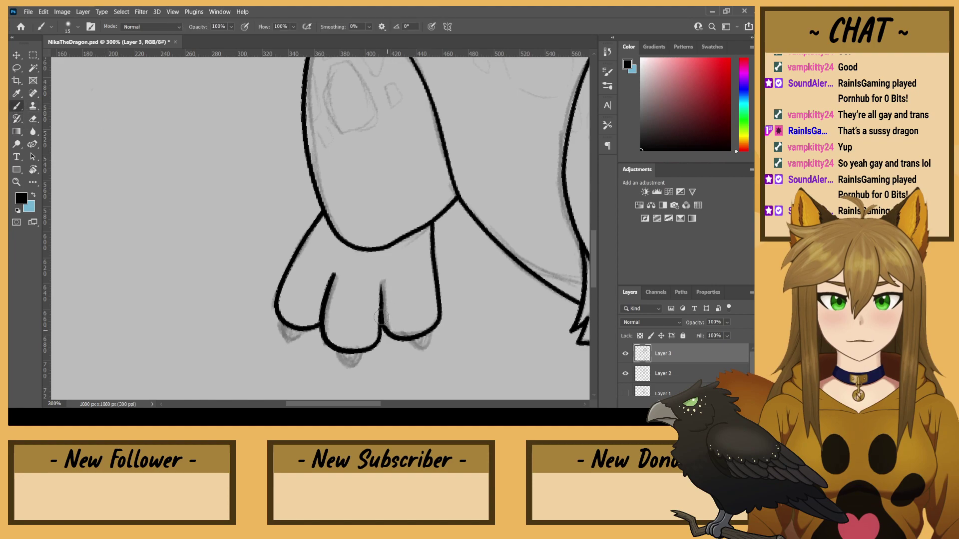
{"action": "mouse_move", "coordinate": [381, 317]}
{"action": "left_mouse_down"}
{"action": "mouse_move", "coordinate": [387, 330]}
{"action": "mouse_move", "coordinate": [385, 281]}
{"action": "left_mouse_up"}
{"action": "left_click", "coordinate": [33, 119]}
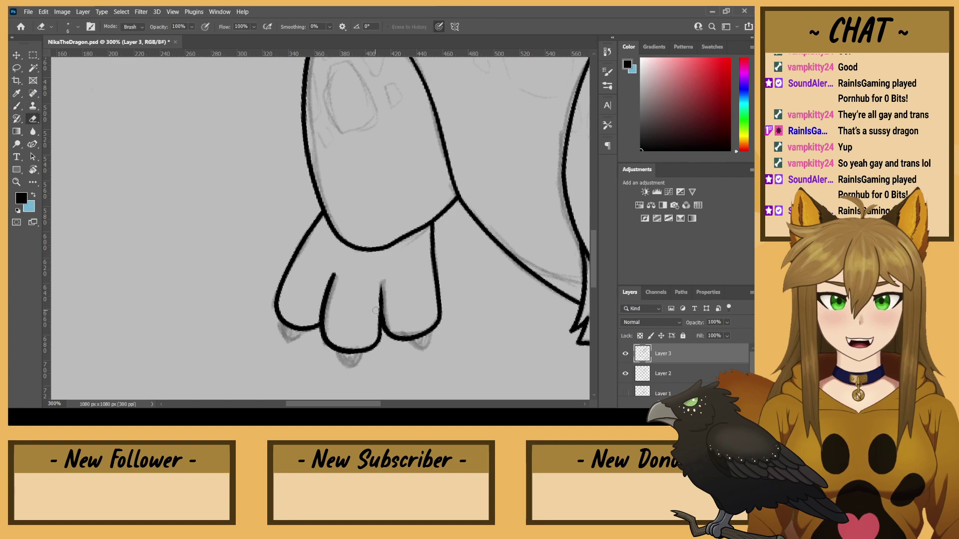
{"action": "key", "text": "b"}
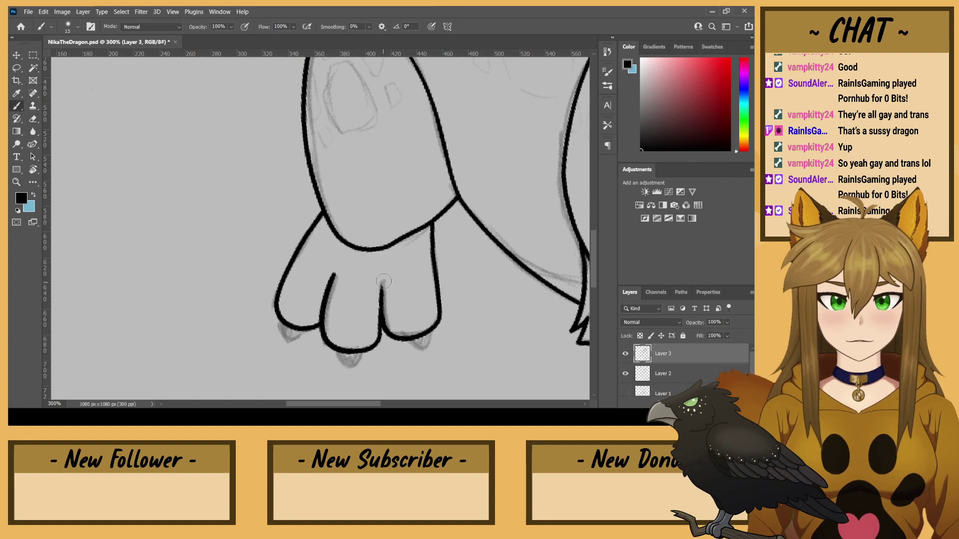
- Touch up the dividing line between the hind foot's middle and inner toes and ink the small claws under the three toes
{"action": "left_click_drag", "start_coordinate": [379, 308], "coordinate": [383, 282]}
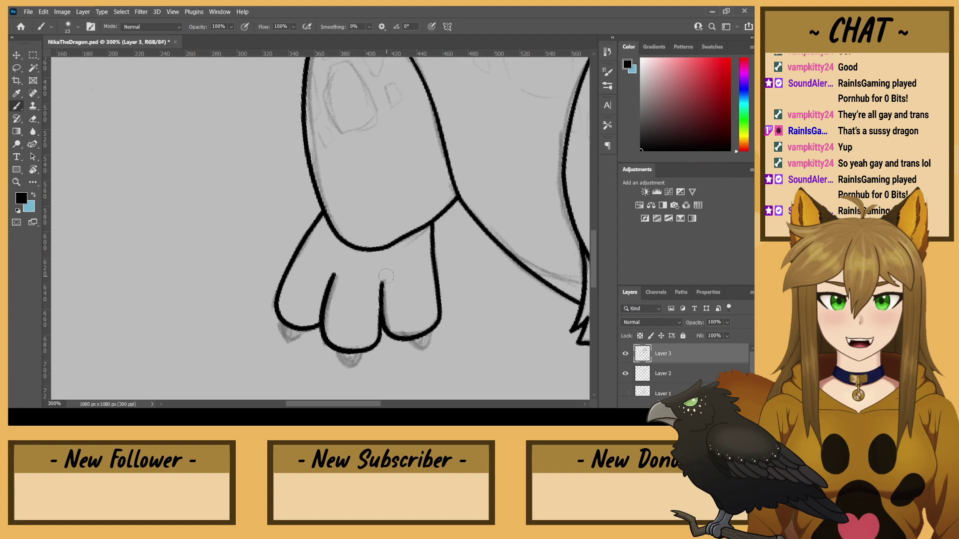
{"action": "mouse_move", "coordinate": [436, 326]}
{"action": "left_mouse_down"}
{"action": "mouse_move", "coordinate": [427, 347]}
{"action": "mouse_move", "coordinate": [415, 347]}
{"action": "mouse_move", "coordinate": [409, 331]}
{"action": "mouse_move", "coordinate": [349, 367]}
{"action": "mouse_move", "coordinate": [334, 350]}
{"action": "mouse_move", "coordinate": [289, 344]}
{"action": "mouse_move", "coordinate": [278, 321]}
{"action": "left_mouse_up"}
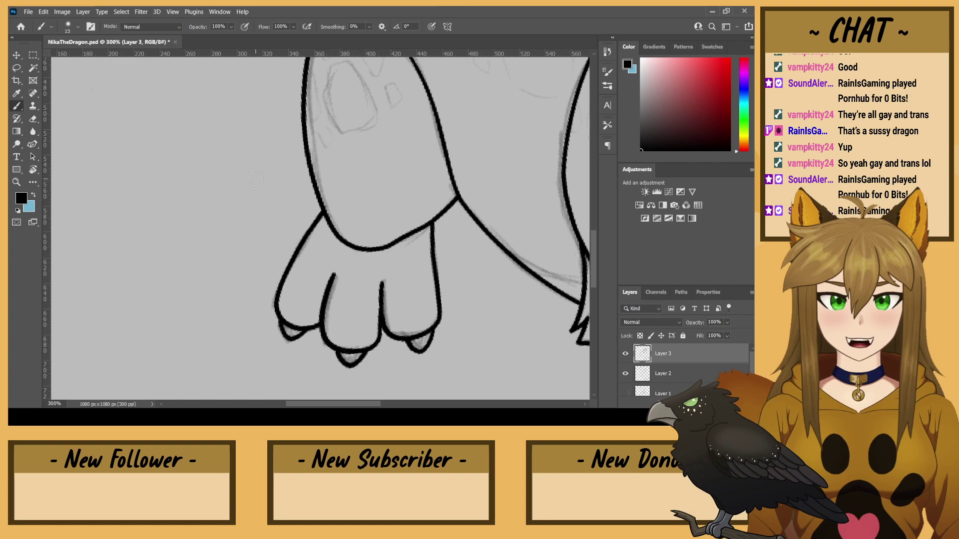
- Ink the outer edges of the two leaf-shaped tail spikes beyond the near wing's feather tips
{"action": "scroll", "coordinate": [255, 178], "scroll_direction": "down", "scroll_amount": 1, "text": "alt"}
{"action": "scroll", "coordinate": [250, 320], "scroll_direction": "up", "scroll_amount": 3}
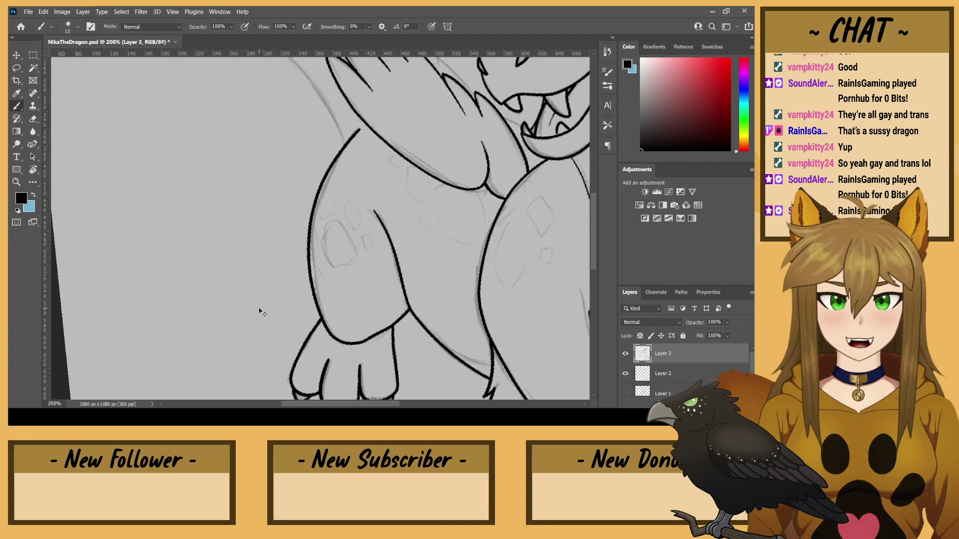
{"action": "key", "text": "ctrl+minus"}
{"action": "key", "text": "ctrl+plus"}
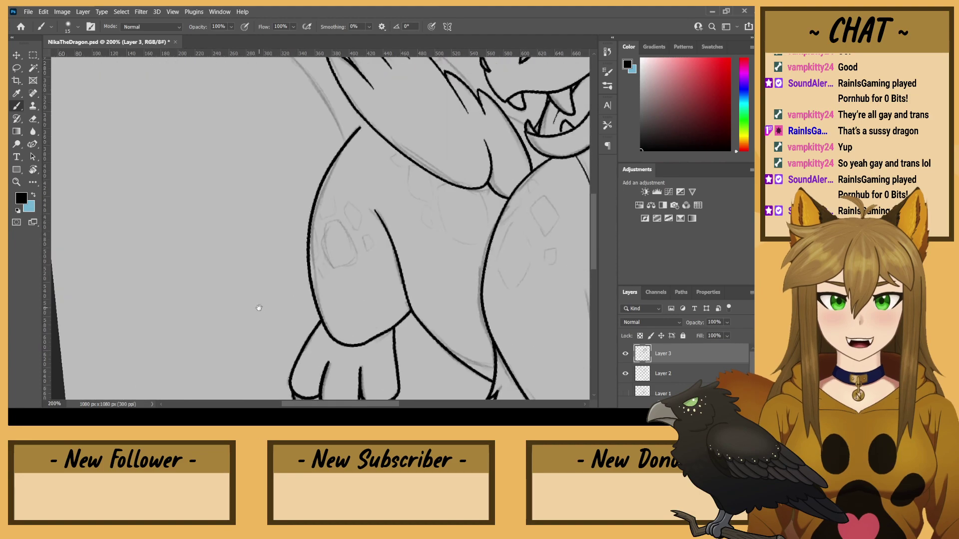
{"action": "left_click_drag", "start_coordinate": [311, 161], "coordinate": [324, 379]}
{"action": "mouse_move", "coordinate": [455, 278]}
{"action": "left_mouse_down"}
{"action": "mouse_move", "coordinate": [431, 227]}
{"action": "mouse_move", "coordinate": [421, 222]}
{"action": "mouse_move", "coordinate": [422, 256]}
{"action": "left_mouse_up"}
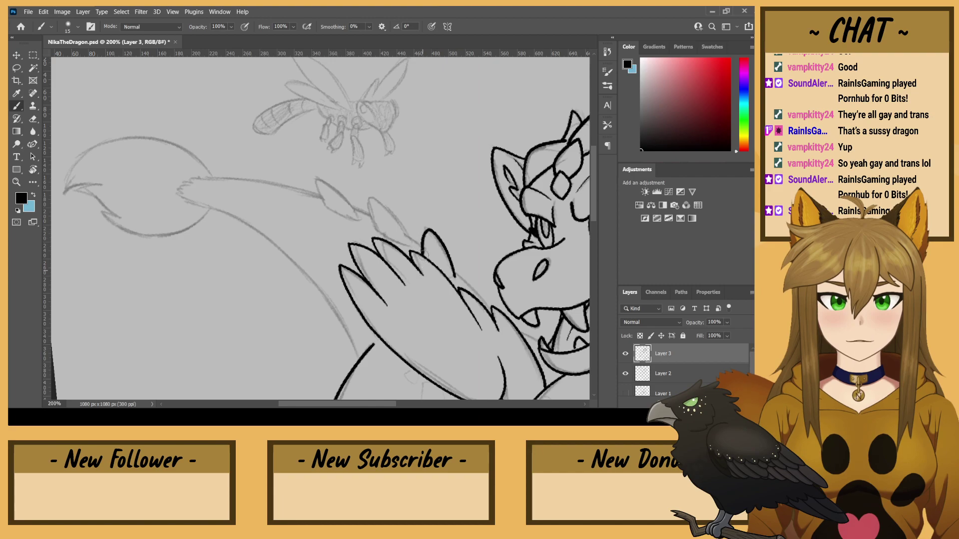
{"action": "left_click_drag", "start_coordinate": [397, 215], "coordinate": [376, 199]}
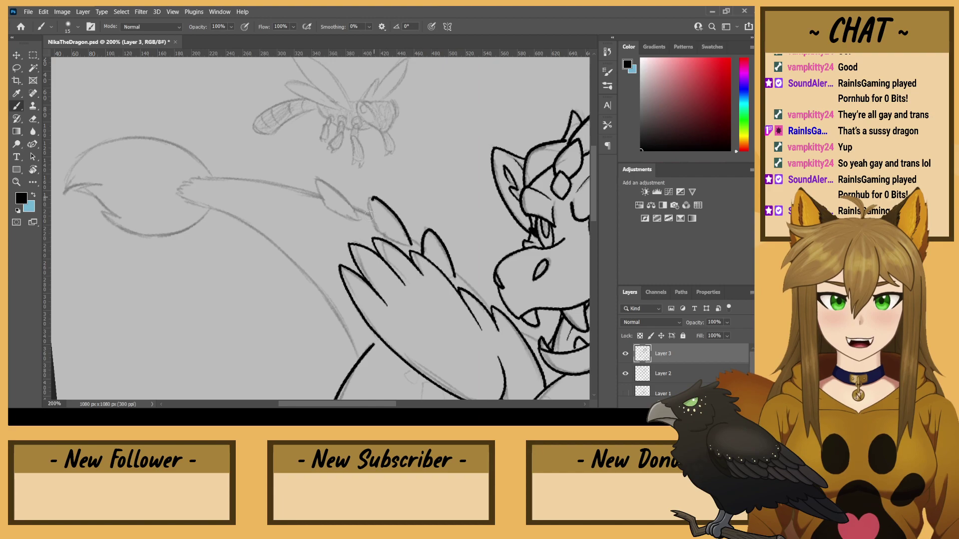
{"action": "mouse_move", "coordinate": [379, 237]}
{"action": "left_mouse_down"}
{"action": "mouse_move", "coordinate": [318, 179]}
{"action": "mouse_move", "coordinate": [323, 208]}
{"action": "mouse_move", "coordinate": [274, 150]}
{"action": "mouse_move", "coordinate": [298, 201]}
{"action": "mouse_move", "coordinate": [299, 232]}
{"action": "left_mouse_up"}
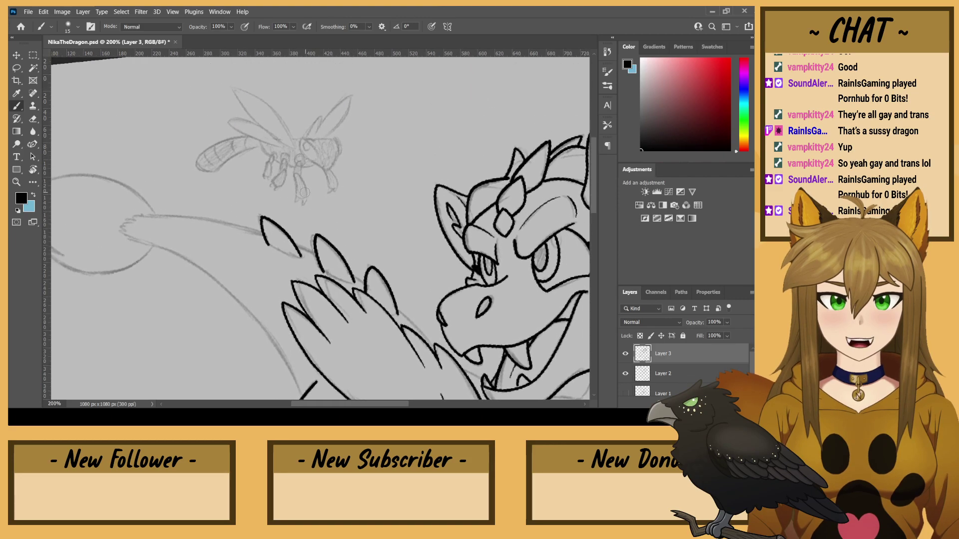
- Rotate the canvas and ink the inner edges that close the two outermost tail spikes
{"action": "key", "text": "ctrl+minus"}
{"action": "key", "text": "ctrl+plus"}
{"action": "key", "text": "ctrl+plus"}
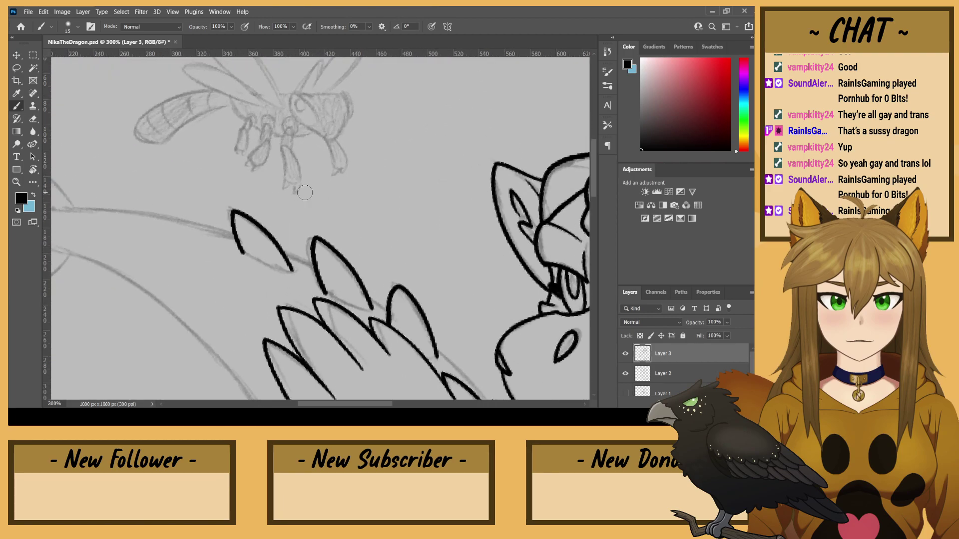
{"action": "left_click_drag", "start_coordinate": [291, 226], "coordinate": [271, 139]}
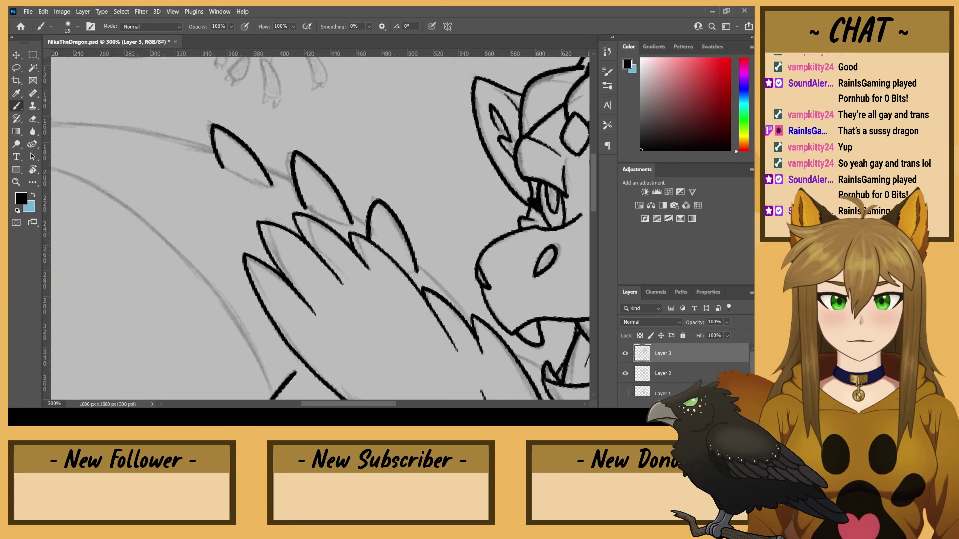
{"action": "key", "text": "r"}
{"action": "mouse_move", "coordinate": [162, 201]}
{"action": "left_mouse_down"}
{"action": "mouse_move", "coordinate": [225, 309]}
{"action": "mouse_move", "coordinate": [364, 325]}
{"action": "left_mouse_up"}
{"action": "key", "text": "b"}
{"action": "key", "text": "ctrl+plus"}
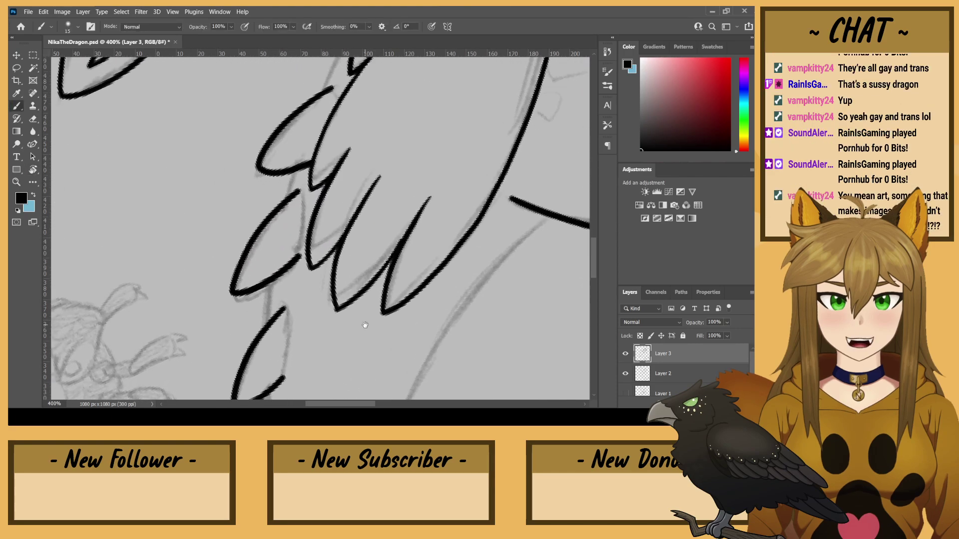
{"action": "left_click_drag", "start_coordinate": [282, 260], "coordinate": [382, 174]}
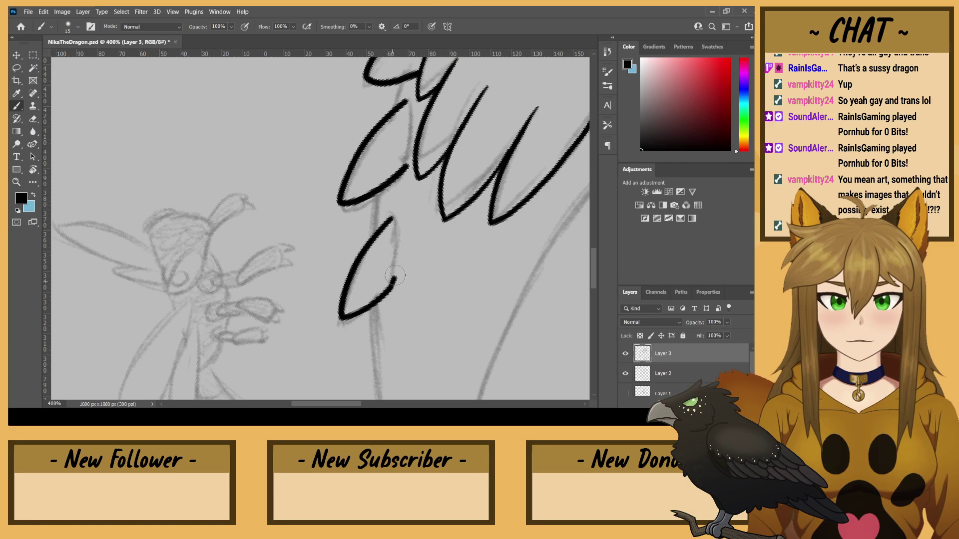
{"action": "left_click_drag", "start_coordinate": [391, 287], "coordinate": [395, 227]}
{"action": "left_click_drag", "start_coordinate": [405, 169], "coordinate": [407, 101]}
- Erase the rough corner of the middle tail spike and ink the closing edge of the spike beside the wing feathers
{"action": "key", "text": "e"}
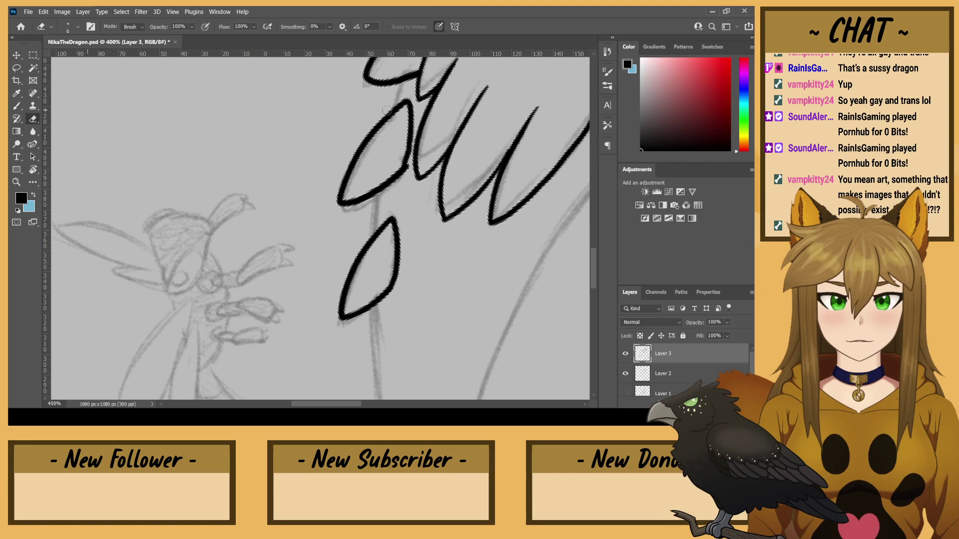
{"action": "left_click_drag", "start_coordinate": [412, 162], "coordinate": [400, 177]}
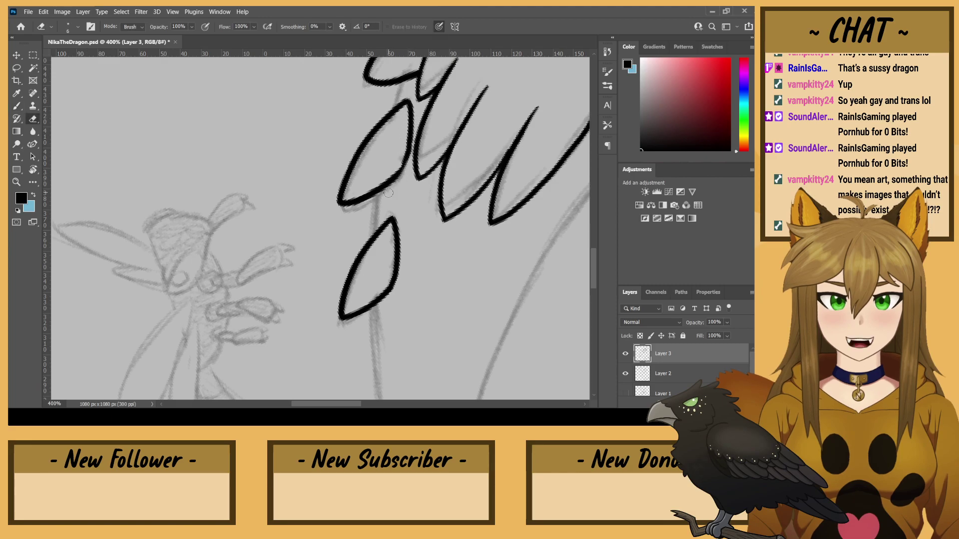
{"action": "key", "text": "b"}
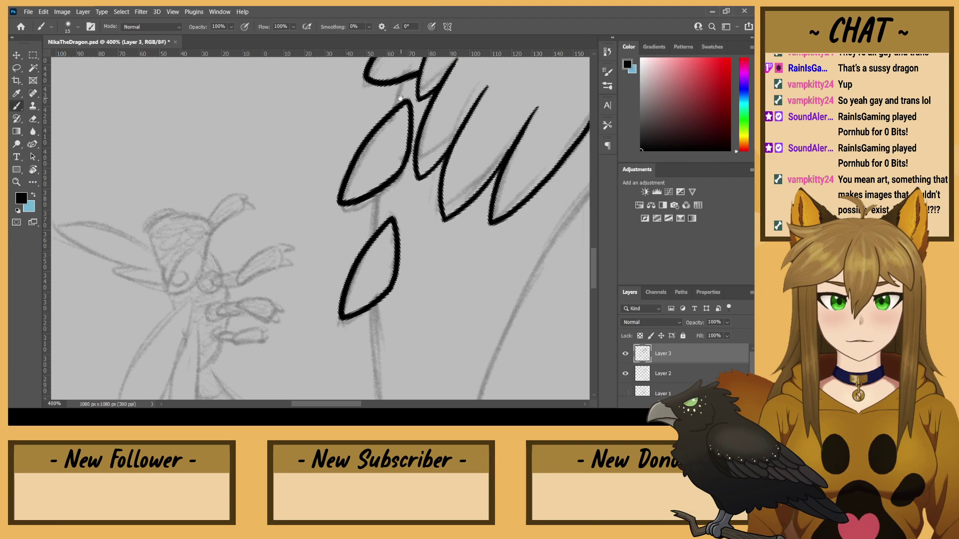
{"action": "left_click_drag", "start_coordinate": [401, 98], "coordinate": [387, 229]}
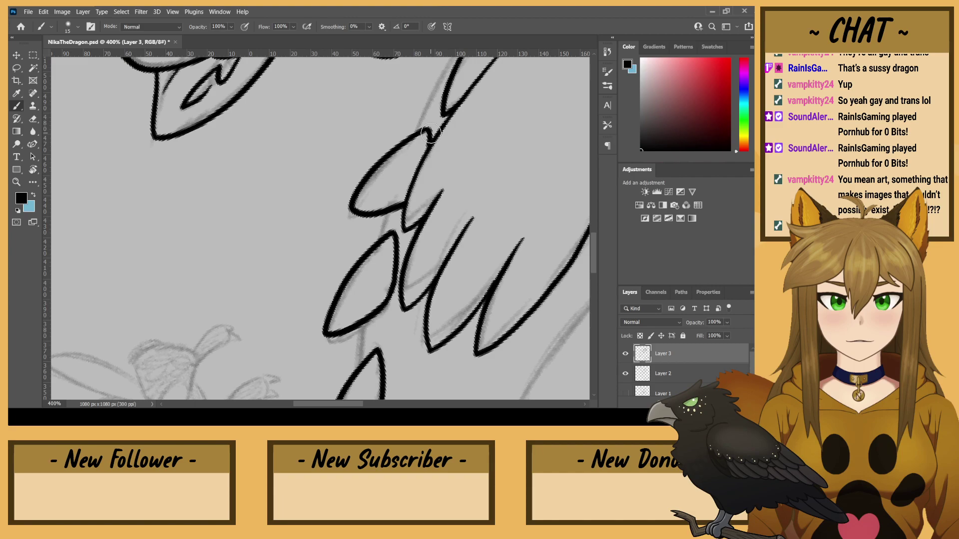
{"action": "left_click_drag", "start_coordinate": [430, 100], "coordinate": [407, 227]}
- Turn the canvas back and ink the tail's upper edge between the spikes and its lower edge, both out to the tuft
{"action": "key", "text": "r"}
{"action": "mouse_move", "coordinate": [240, 345]}
{"action": "left_mouse_down"}
{"action": "mouse_move", "coordinate": [58, 175]}
{"action": "mouse_move", "coordinate": [208, 157]}
{"action": "mouse_move", "coordinate": [265, 75]}
{"action": "mouse_move", "coordinate": [280, 75]}
{"action": "left_mouse_up"}
{"action": "scroll", "coordinate": [235, 196], "scroll_direction": "down", "scroll_amount": 4}
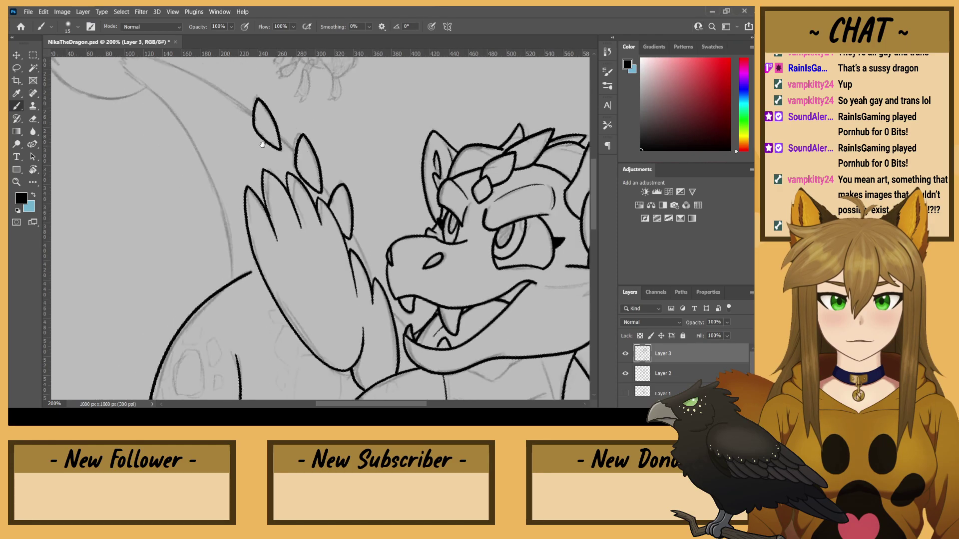
{"action": "left_click_drag", "start_coordinate": [262, 145], "coordinate": [334, 163]}
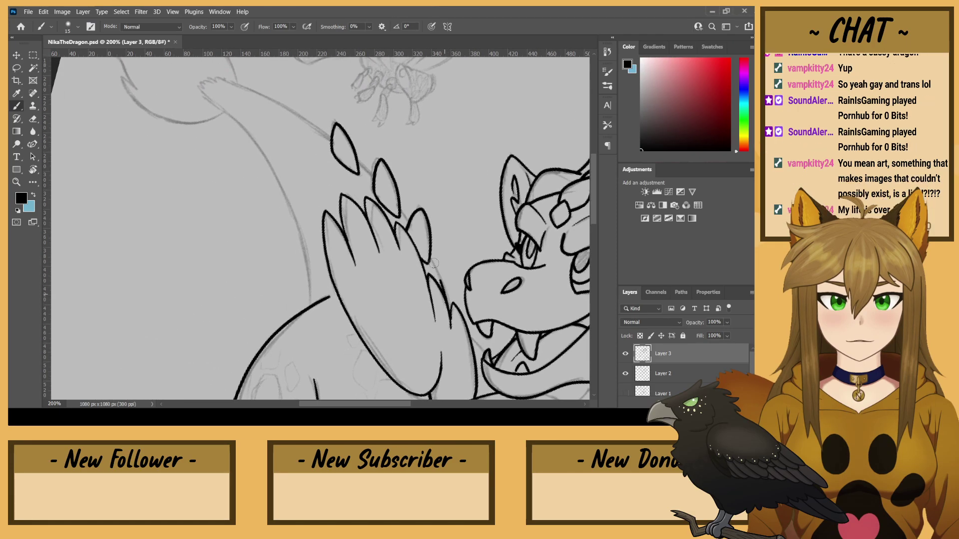
{"action": "left_click_drag", "start_coordinate": [441, 281], "coordinate": [429, 259]}
{"action": "mouse_move", "coordinate": [375, 176]}
{"action": "left_mouse_down"}
{"action": "mouse_move", "coordinate": [346, 147]}
{"action": "mouse_move", "coordinate": [356, 158]}
{"action": "mouse_move", "coordinate": [348, 136]}
{"action": "mouse_move", "coordinate": [333, 138]}
{"action": "mouse_move", "coordinate": [231, 82]}
{"action": "left_mouse_up"}
{"action": "left_click_drag", "start_coordinate": [262, 141], "coordinate": [356, 198]}
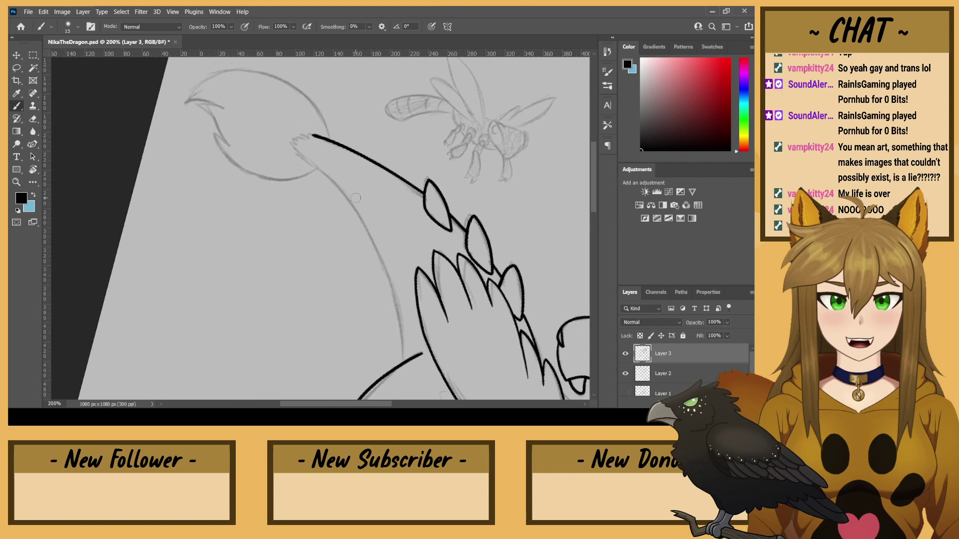
{"action": "mouse_move", "coordinate": [399, 366]}
{"action": "left_mouse_down"}
{"action": "mouse_move", "coordinate": [394, 296]}
{"action": "mouse_move", "coordinate": [371, 235]}
{"action": "mouse_move", "coordinate": [293, 150]}
{"action": "left_mouse_up"}
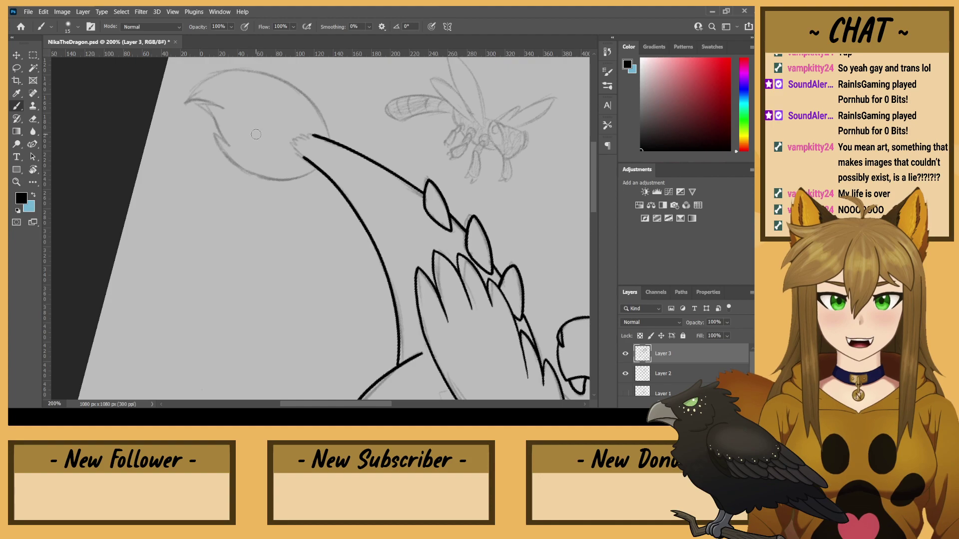
- Ink the short sketched line below the jaw at the far side of the chest, replacing the first attempts
{"action": "left_click_drag", "start_coordinate": [355, 308], "coordinate": [308, 80]}
{"action": "mouse_move", "coordinate": [323, 269]}
{"action": "left_mouse_down"}
{"action": "mouse_move", "coordinate": [333, 219]}
{"action": "mouse_move", "coordinate": [266, 170]}
{"action": "mouse_move", "coordinate": [270, 182]}
{"action": "mouse_move", "coordinate": [164, 130]}
{"action": "mouse_move", "coordinate": [173, 178]}
{"action": "left_mouse_up"}
{"action": "left_click_drag", "start_coordinate": [228, 154], "coordinate": [292, 121]}
{"action": "left_click_drag", "start_coordinate": [324, 259], "coordinate": [289, 236]}
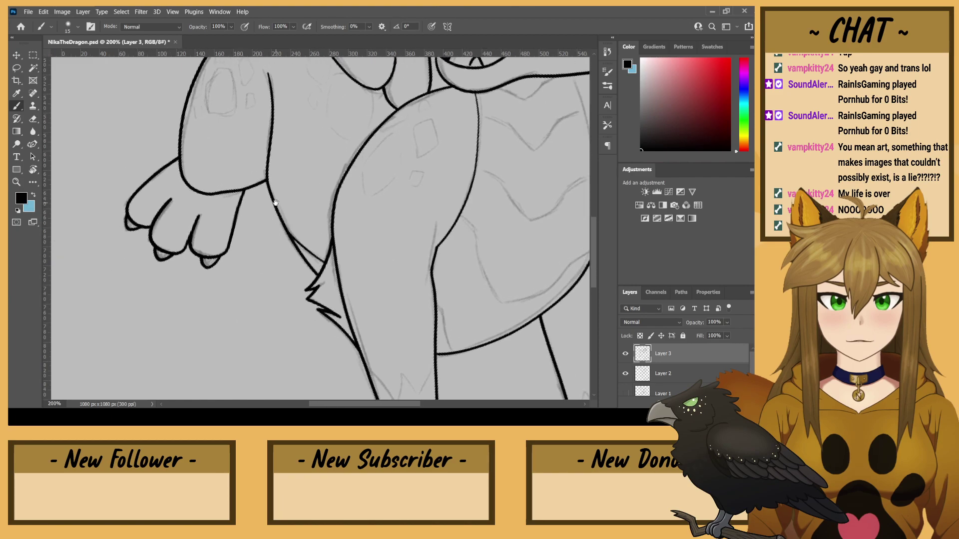
{"action": "left_click_drag", "start_coordinate": [275, 202], "coordinate": [166, 364]}
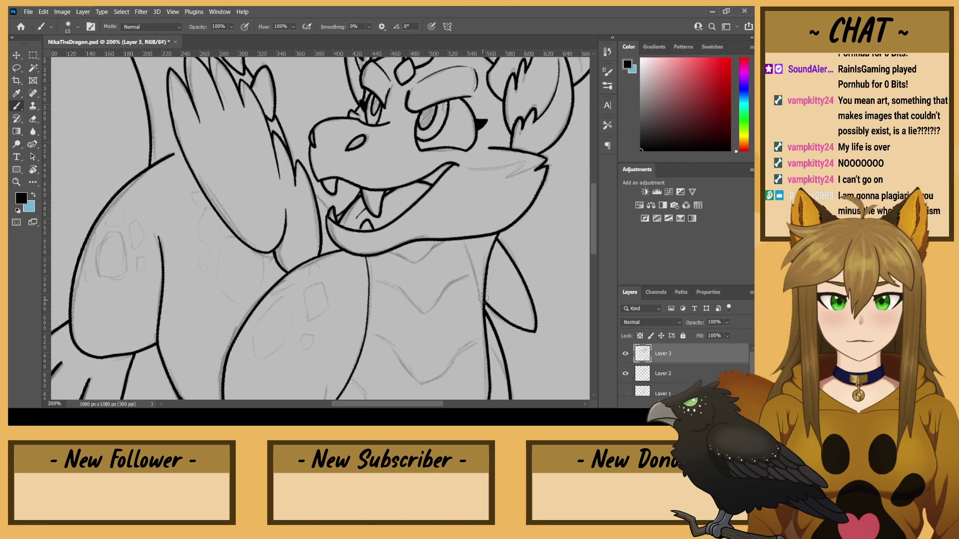
{"action": "left_click_drag", "start_coordinate": [481, 292], "coordinate": [462, 233]}
{"action": "key", "text": "ctrl+z"}
{"action": "left_click_drag", "start_coordinate": [486, 328], "coordinate": [461, 230]}
{"action": "key", "text": "ctrl+z"}
{"action": "left_click_drag", "start_coordinate": [474, 238], "coordinate": [482, 320]}
- Erase the upper end of the hind leg's outline above the tail base into a thin taper
{"action": "left_click_drag", "start_coordinate": [281, 165], "coordinate": [232, 292]}
{"action": "left_click_drag", "start_coordinate": [165, 224], "coordinate": [389, 151]}
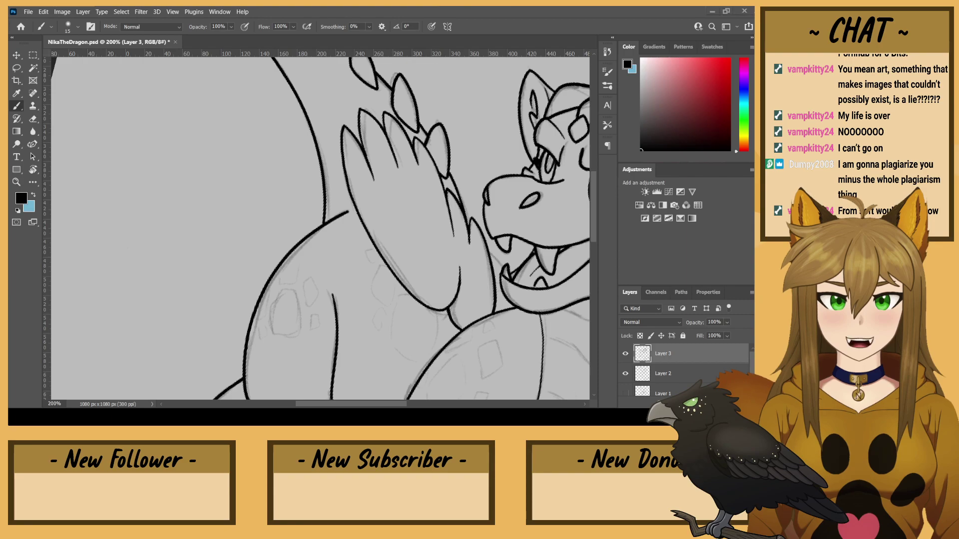
{"action": "key", "text": "ctrl+plus"}
{"action": "key", "text": "ctrl+plus"}
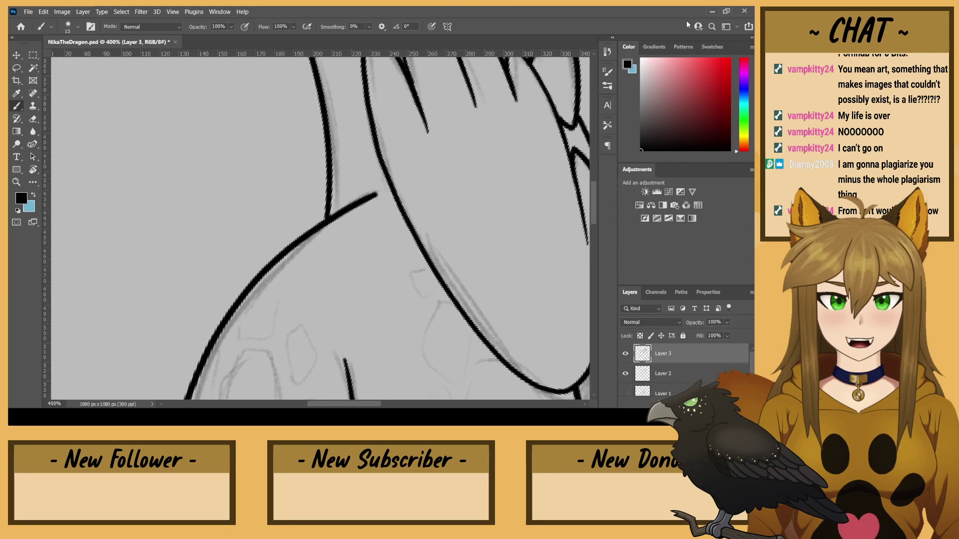
{"action": "key", "text": "r"}
{"action": "left_click_drag", "start_coordinate": [203, 164], "coordinate": [225, 263]}
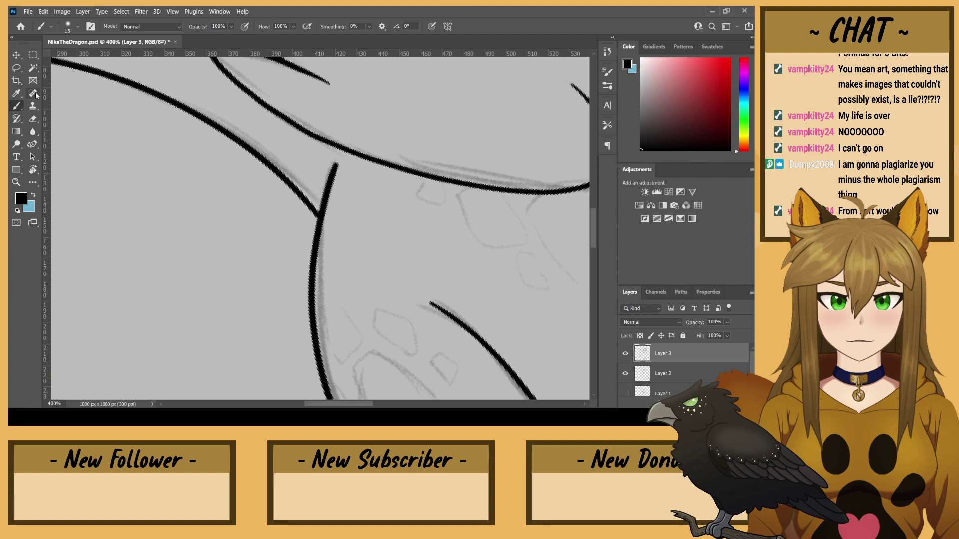
{"action": "key", "text": "e"}
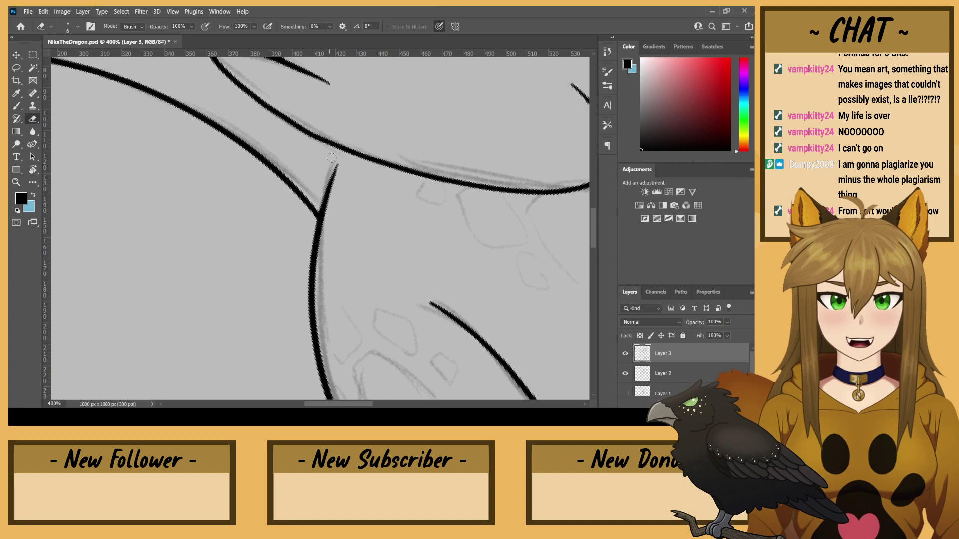
{"action": "mouse_move", "coordinate": [400, 327]}
{"action": "left_mouse_down"}
{"action": "mouse_move", "coordinate": [317, 321]}
{"action": "mouse_move", "coordinate": [300, 393]}
{"action": "left_mouse_up"}
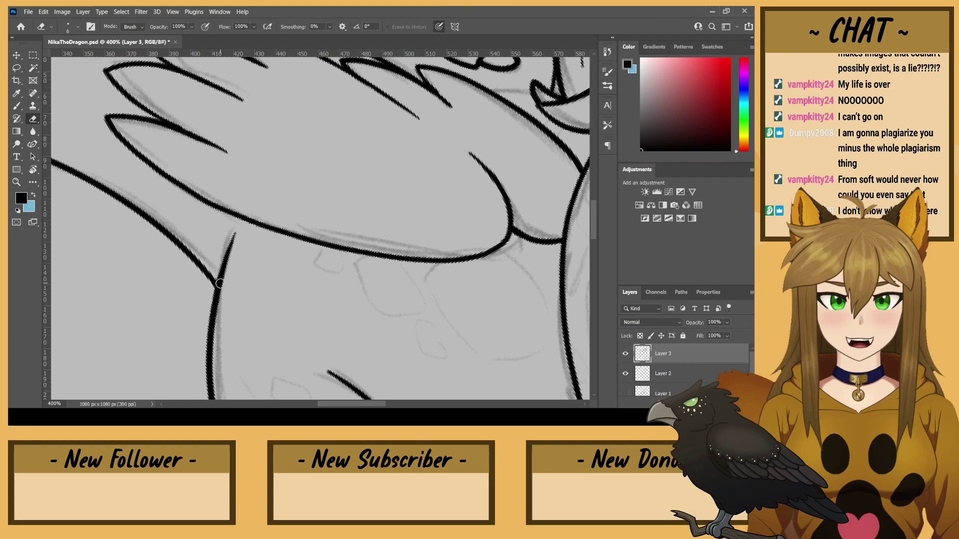
- Try to ink the tail tuft's upper curve between the tail and the tuft's pointed tip
{"action": "key", "text": "ctrl+minus"}
{"action": "key", "text": "ctrl+minus"}
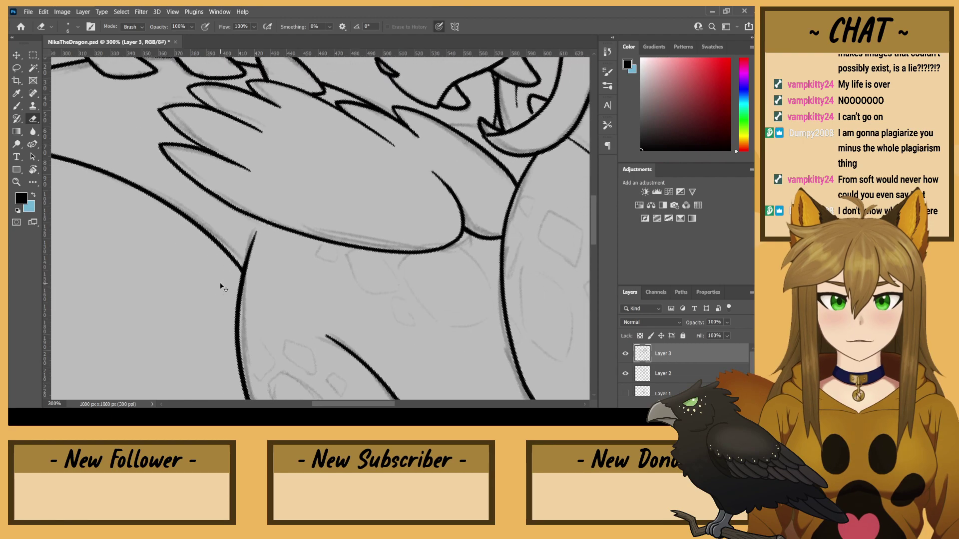
{"action": "key", "text": "ctrl+plus"}
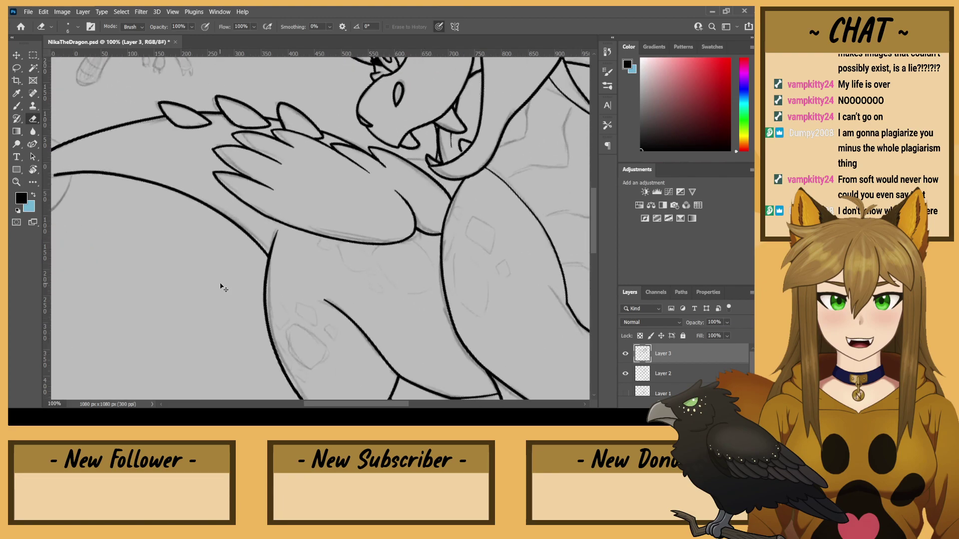
{"action": "key", "text": "r"}
{"action": "left_click_drag", "start_coordinate": [187, 185], "coordinate": [151, 68]}
{"action": "mouse_move", "coordinate": [182, 156]}
{"action": "left_mouse_down"}
{"action": "mouse_move", "coordinate": [182, 107]}
{"action": "mouse_move", "coordinate": [377, 399]}
{"action": "left_mouse_up"}
{"action": "key", "text": "e"}
{"action": "left_click", "coordinate": [17, 106]}
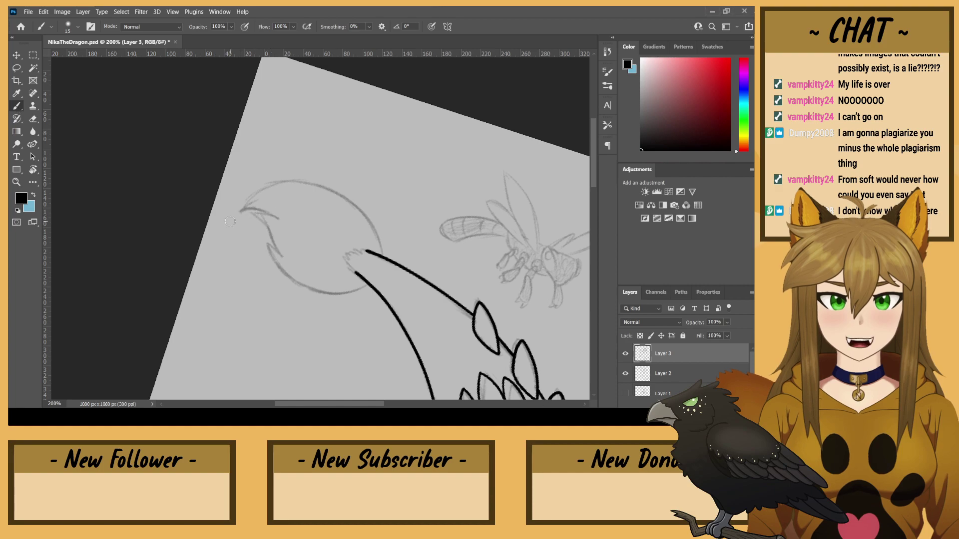
{"action": "key", "text": "r"}
{"action": "left_click_drag", "start_coordinate": [161, 251], "coordinate": [167, 176]}
{"action": "key", "text": "b"}
{"action": "mouse_move", "coordinate": [363, 284]}
{"action": "left_mouse_down"}
{"action": "mouse_move", "coordinate": [362, 215]}
{"action": "mouse_move", "coordinate": [328, 173]}
{"action": "left_mouse_up"}
{"action": "key", "text": "ctrl+z"}
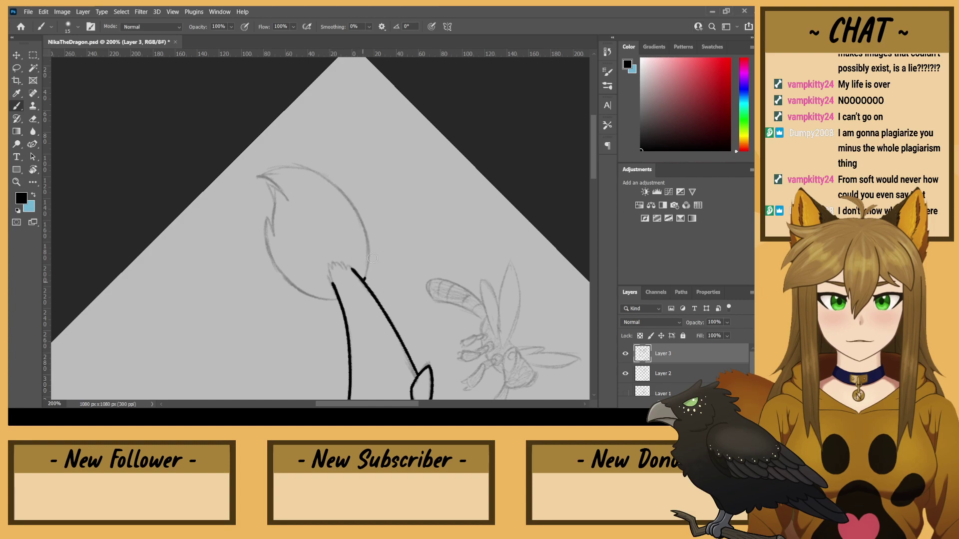
{"action": "mouse_move", "coordinate": [365, 277]}
{"action": "left_mouse_down"}
{"action": "mouse_move", "coordinate": [345, 191]}
{"action": "mouse_move", "coordinate": [270, 170]}
{"action": "left_mouse_up"}
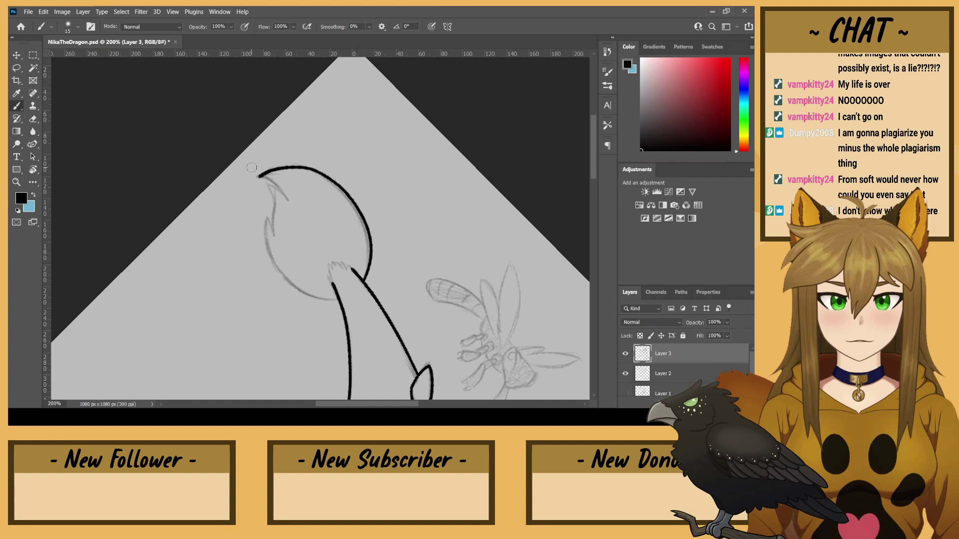
{"action": "key", "text": "ctrl+z"}
- Rotate the canvas so the tail tuft stands upright and ink its smooth outer curve from the pointed tip to the tail
{"action": "key", "text": "r"}
{"action": "mouse_move", "coordinate": [207, 240]}
{"action": "left_mouse_down"}
{"action": "mouse_move", "coordinate": [199, 195]}
{"action": "mouse_move", "coordinate": [213, 147]}
{"action": "left_mouse_up"}
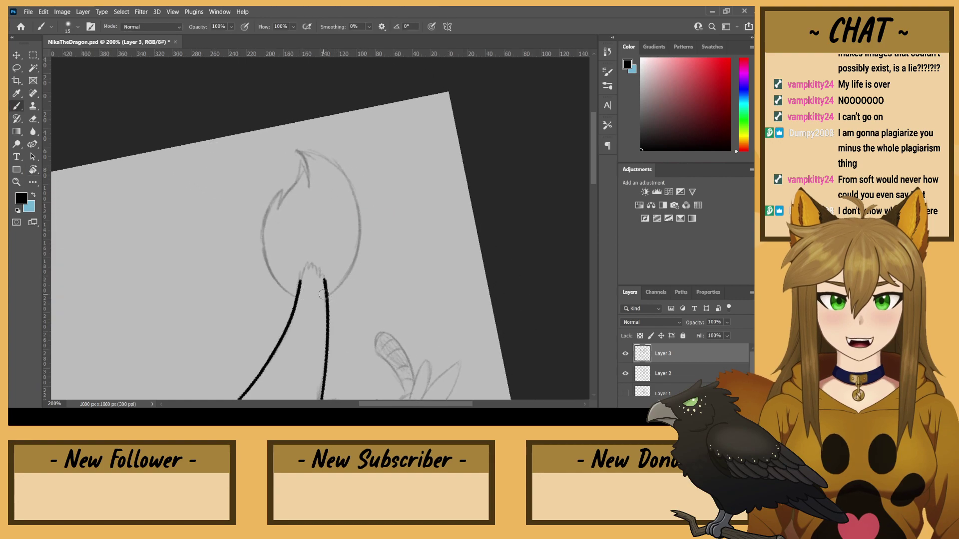
{"action": "mouse_move", "coordinate": [299, 150]}
{"action": "left_mouse_down"}
{"action": "mouse_move", "coordinate": [317, 153]}
{"action": "mouse_move", "coordinate": [358, 202]}
{"action": "mouse_move", "coordinate": [360, 250]}
{"action": "mouse_move", "coordinate": [340, 286]}
{"action": "left_mouse_up"}
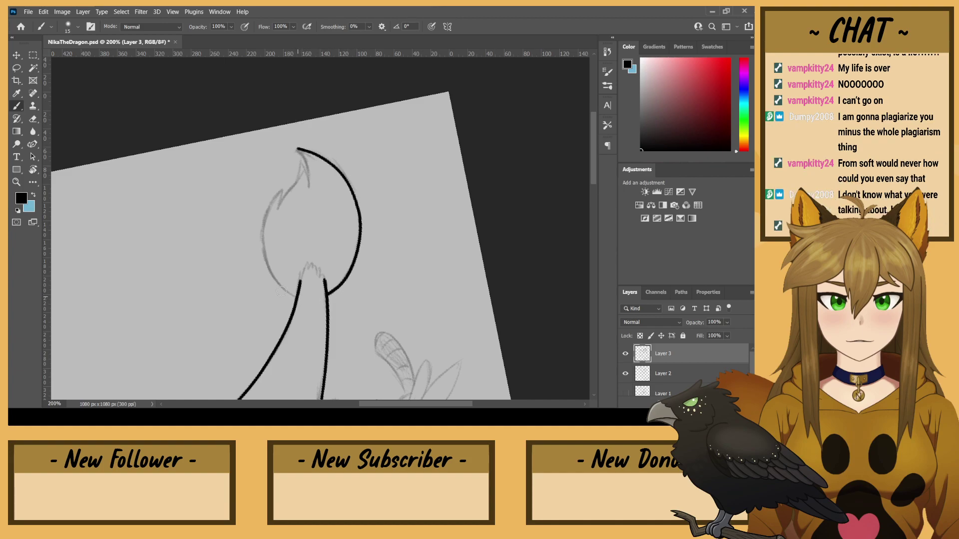
- Ink the tuft's opposite edge from the tail up to the tip, including both jagged notches, replacing the first attempt
{"action": "left_click_drag", "start_coordinate": [270, 211], "coordinate": [283, 193]}
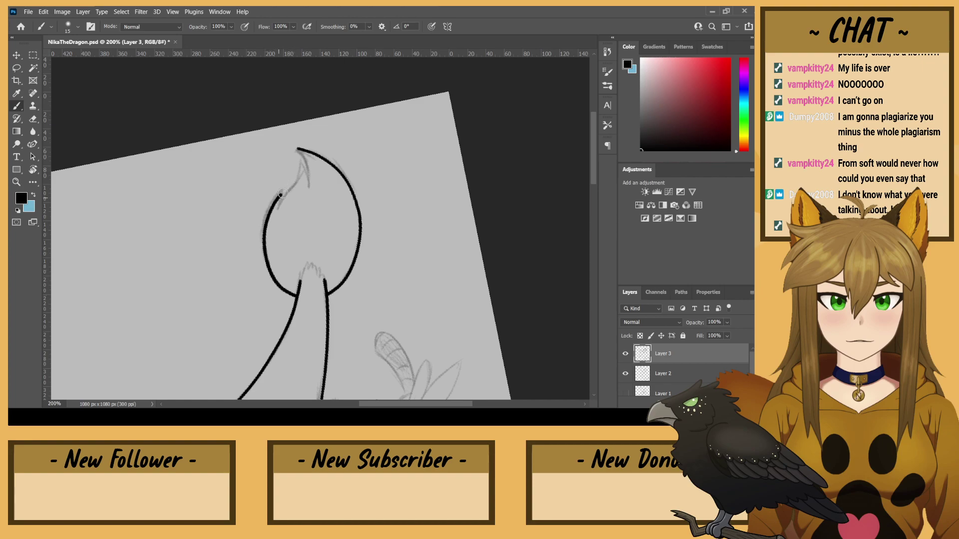
{"action": "key", "text": "ctrl+z"}
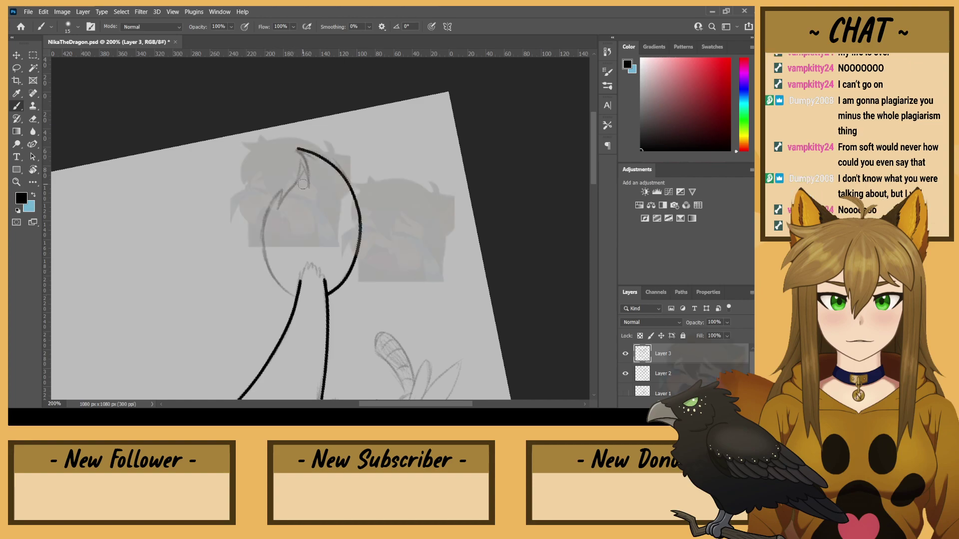
{"action": "mouse_move", "coordinate": [261, 233]}
{"action": "left_mouse_down"}
{"action": "mouse_move", "coordinate": [282, 193]}
{"action": "mouse_move", "coordinate": [277, 208]}
{"action": "left_mouse_up"}
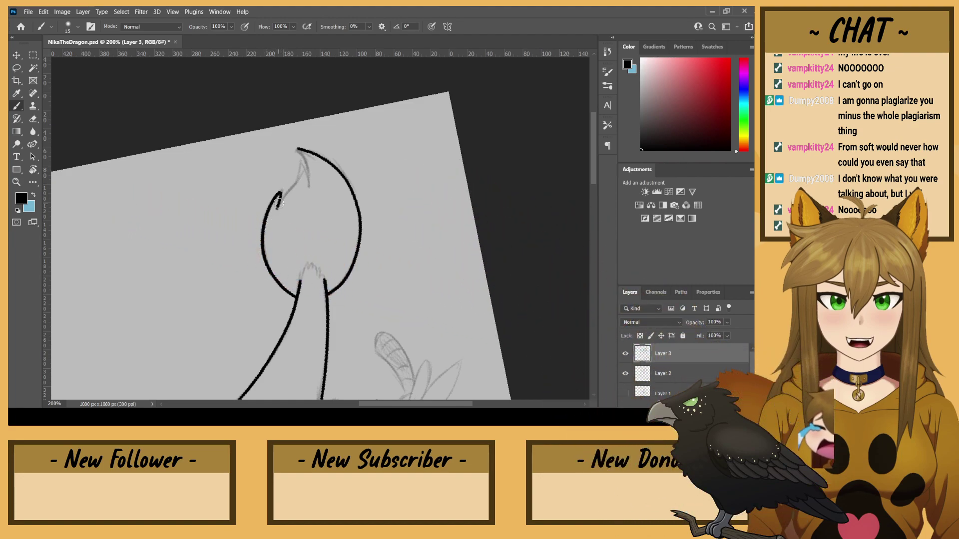
{"action": "left_click_drag", "start_coordinate": [299, 149], "coordinate": [310, 176]}
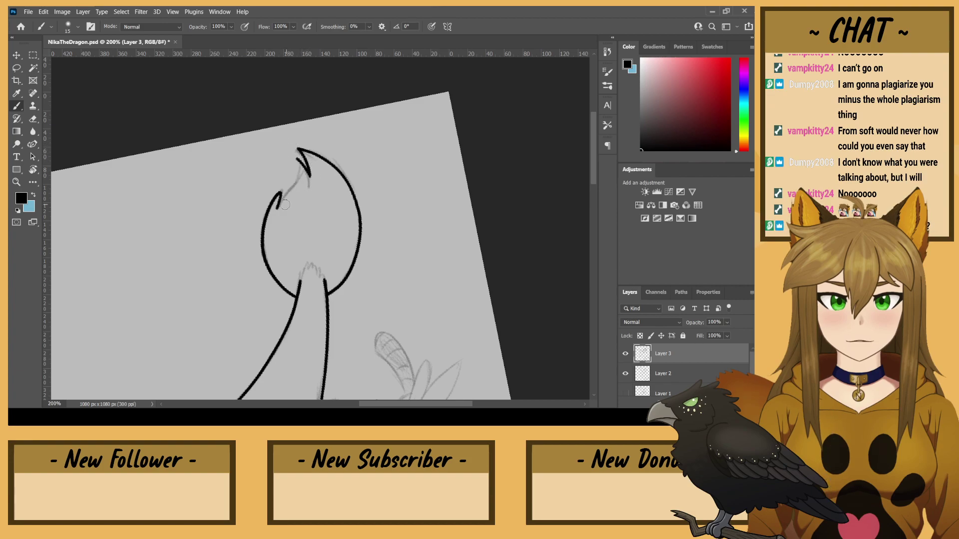
{"action": "left_click_drag", "start_coordinate": [282, 194], "coordinate": [296, 145]}
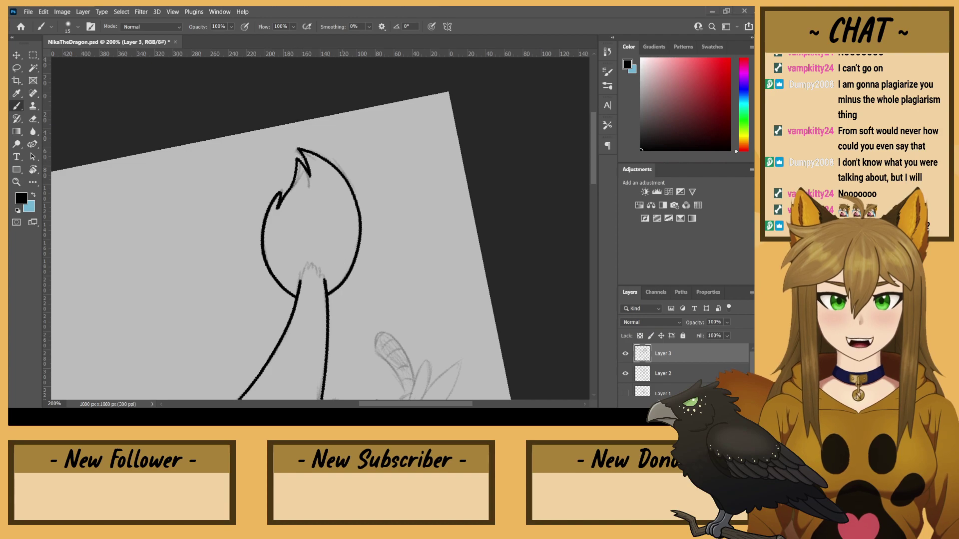
- Ink the ragged fur edge that closes the end of the tail inside the tuft
{"action": "key", "text": "ctrl+plus"}
{"action": "key", "text": "ctrl+plus"}
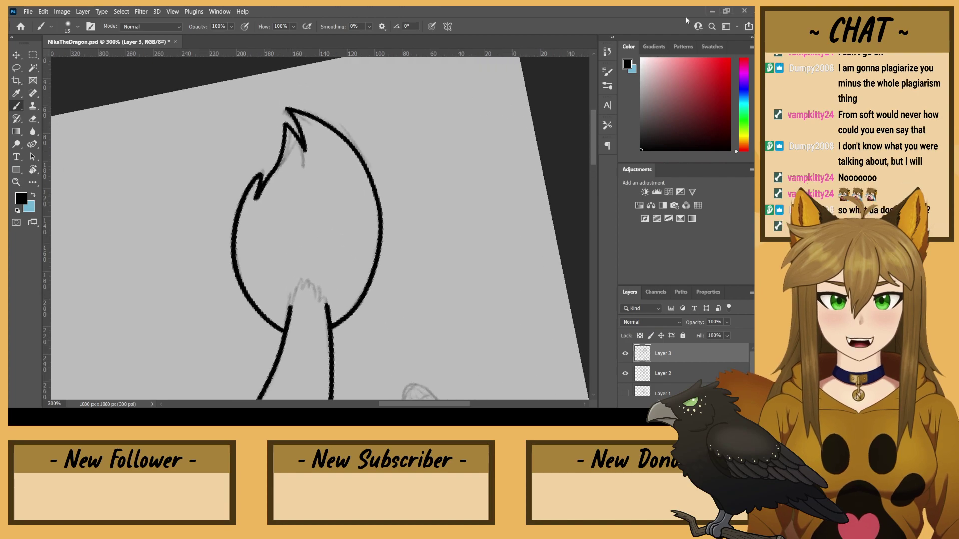
{"action": "left_click_drag", "start_coordinate": [327, 200], "coordinate": [398, 118]}
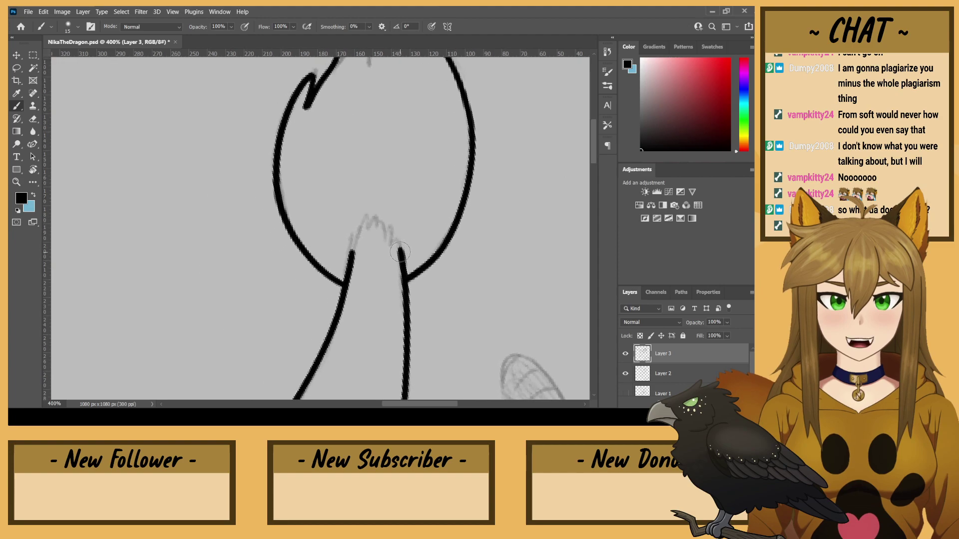
{"action": "mouse_move", "coordinate": [398, 249]}
{"action": "left_mouse_down"}
{"action": "mouse_move", "coordinate": [378, 216]}
{"action": "mouse_move", "coordinate": [385, 232]}
{"action": "mouse_move", "coordinate": [357, 231]}
{"action": "mouse_move", "coordinate": [353, 257]}
{"action": "mouse_move", "coordinate": [364, 239]}
{"action": "left_mouse_up"}
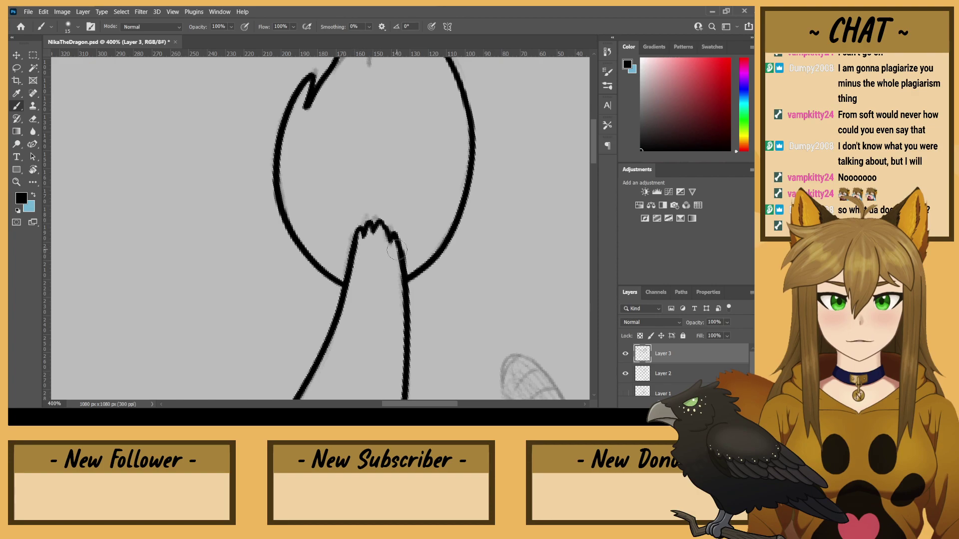
- Turn the canvas back upright and ink the outline of the flying insect's large near eye, replacing the first attempt
{"action": "key", "text": "ctrl+0"}
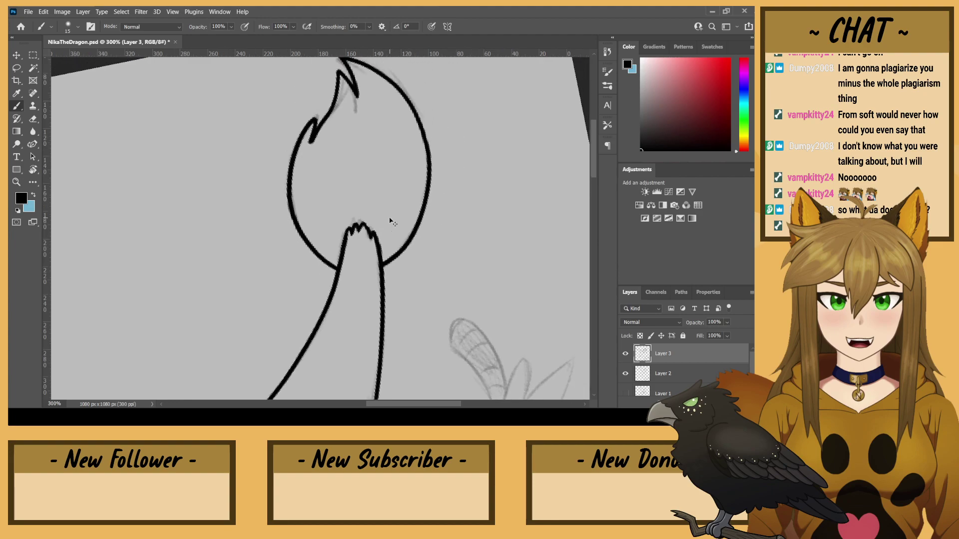
{"action": "key", "text": "r"}
{"action": "mouse_move", "coordinate": [175, 176]}
{"action": "left_mouse_down"}
{"action": "mouse_move", "coordinate": [242, 289]}
{"action": "mouse_move", "coordinate": [272, 297]}
{"action": "mouse_move", "coordinate": [278, 287]}
{"action": "left_mouse_up"}
{"action": "key", "text": "b"}
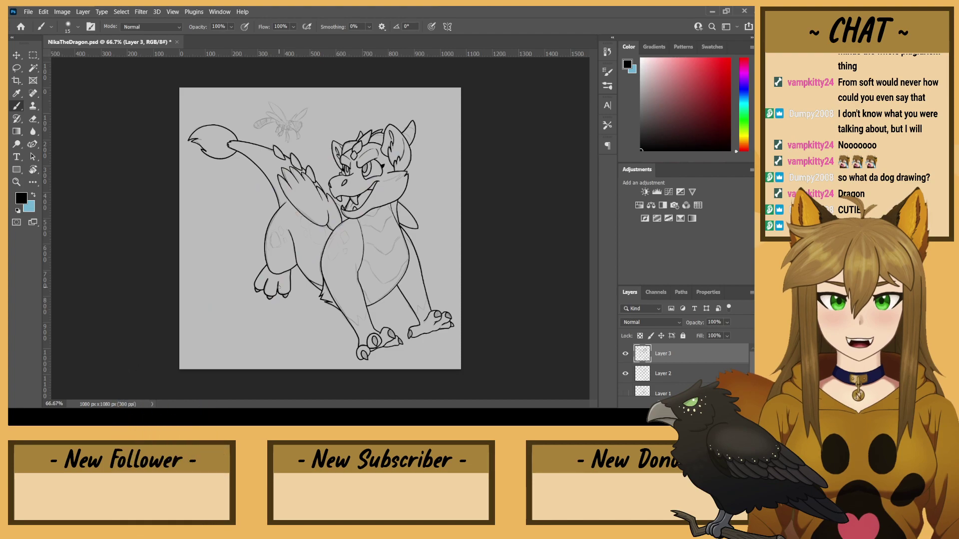
{"action": "key", "text": "ctrl+plus"}
{"action": "key", "text": "ctrl+plus"}
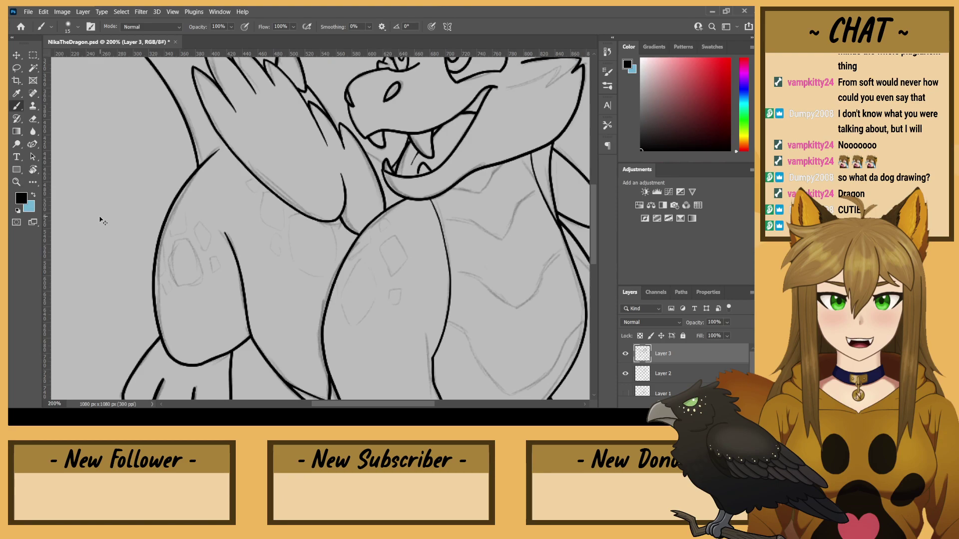
{"action": "left_click_drag", "start_coordinate": [324, 126], "coordinate": [388, 263]}
{"action": "mouse_move", "coordinate": [291, 59]}
{"action": "left_mouse_down"}
{"action": "mouse_move", "coordinate": [369, 233]}
{"action": "mouse_move", "coordinate": [388, 206]}
{"action": "left_mouse_up"}
{"action": "key", "text": "ctrl+plus"}
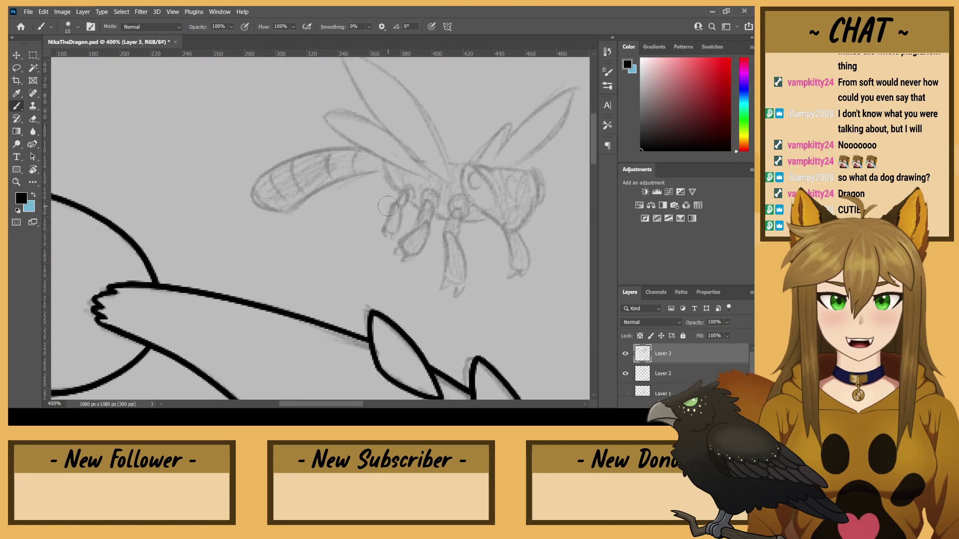
{"action": "mouse_move", "coordinate": [497, 207]}
{"action": "left_mouse_down"}
{"action": "mouse_move", "coordinate": [487, 178]}
{"action": "mouse_move", "coordinate": [455, 149]}
{"action": "left_mouse_up"}
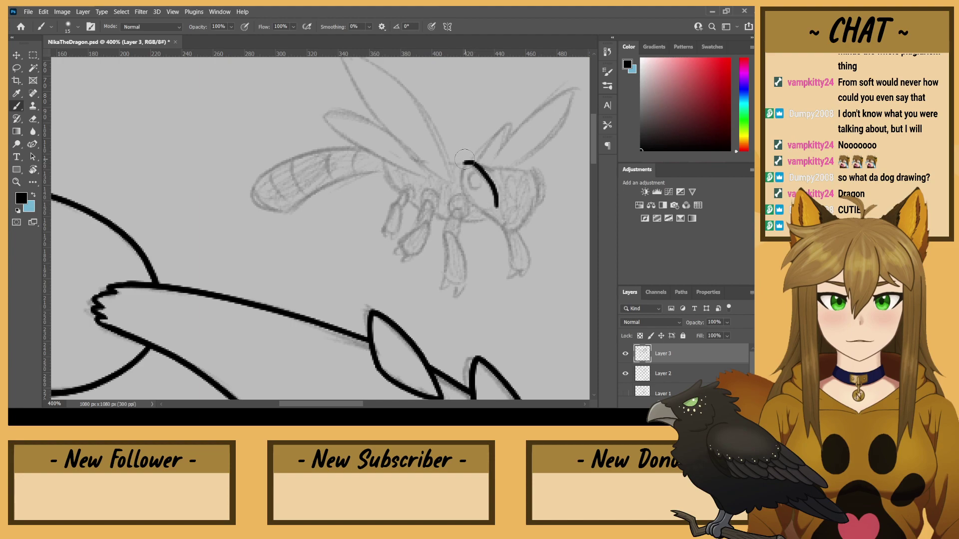
{"action": "key", "text": "ctrl+z"}
{"action": "mouse_move", "coordinate": [497, 208]}
{"action": "left_mouse_down"}
{"action": "mouse_move", "coordinate": [484, 170]}
{"action": "mouse_move", "coordinate": [454, 165]}
{"action": "mouse_move", "coordinate": [465, 203]}
{"action": "mouse_move", "coordinate": [504, 209]}
{"action": "left_mouse_up"}
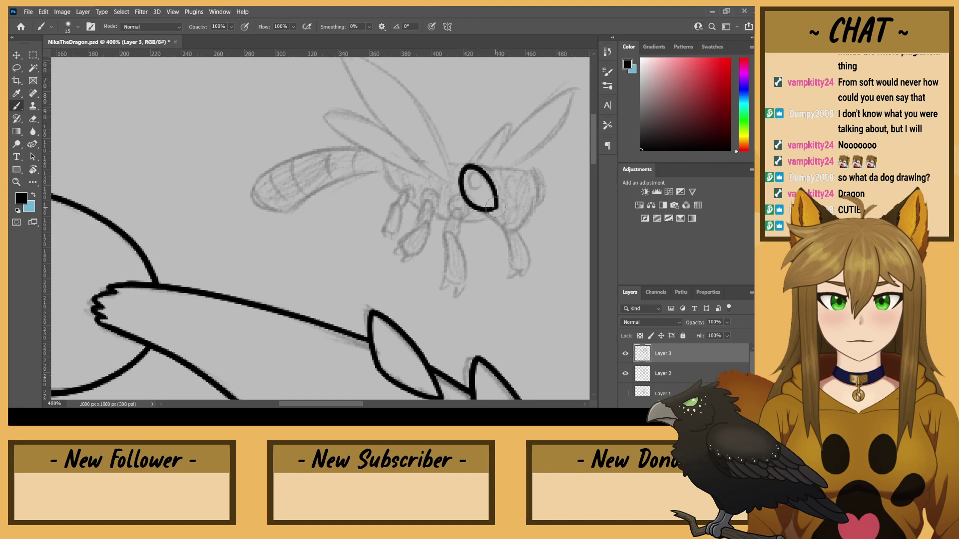
- Ink the insect's head outline around the eye, including the chin, the top of the head and the far eye's curved edge
{"action": "left_click_drag", "start_coordinate": [479, 166], "coordinate": [494, 174]}
{"action": "mouse_move", "coordinate": [485, 212]}
{"action": "left_mouse_down"}
{"action": "mouse_move", "coordinate": [508, 229]}
{"action": "mouse_move", "coordinate": [534, 200]}
{"action": "left_mouse_up"}
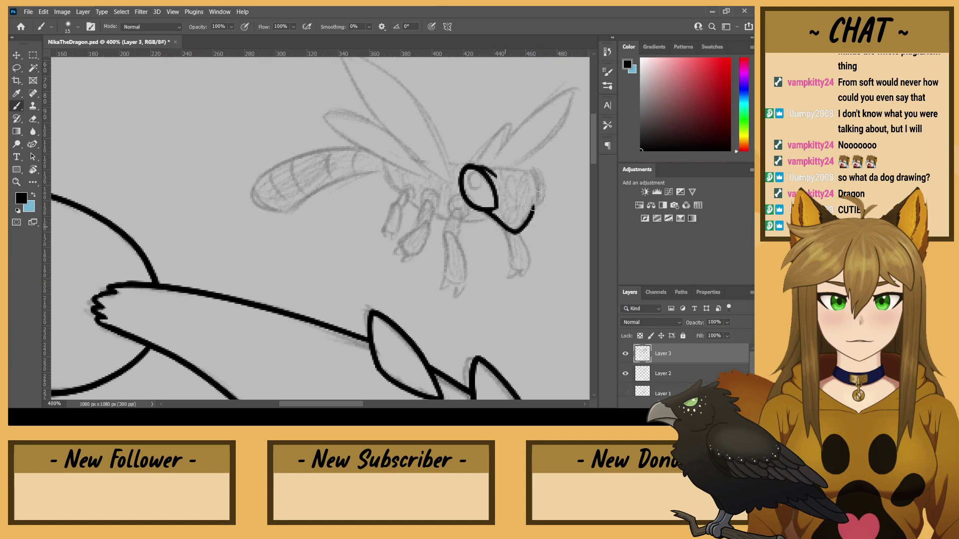
{"action": "left_click_drag", "start_coordinate": [499, 259], "coordinate": [431, 295]}
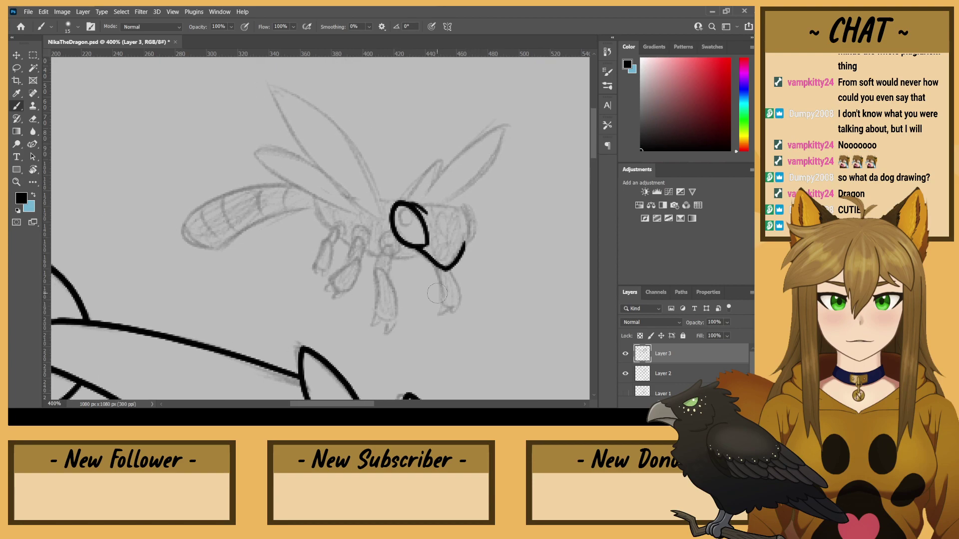
{"action": "key", "text": "ctrl+plus"}
{"action": "key", "text": "r"}
{"action": "left_click_drag", "start_coordinate": [287, 253], "coordinate": [286, 205]}
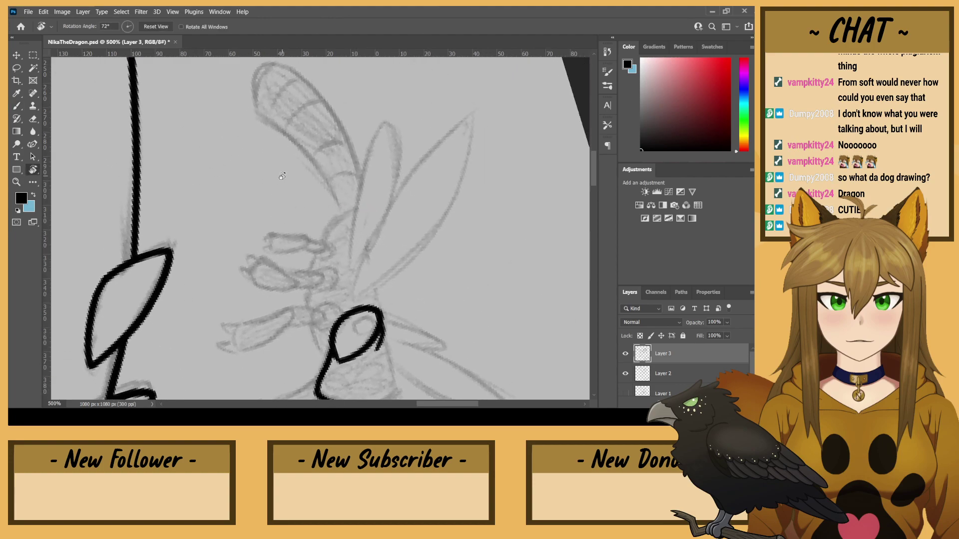
{"action": "mouse_move", "coordinate": [377, 347]}
{"action": "left_mouse_down"}
{"action": "mouse_move", "coordinate": [404, 182]}
{"action": "mouse_move", "coordinate": [421, 216]}
{"action": "mouse_move", "coordinate": [360, 279]}
{"action": "mouse_move", "coordinate": [293, 259]}
{"action": "left_mouse_up"}
{"action": "key", "text": "r"}
{"action": "mouse_move", "coordinate": [315, 131]}
{"action": "left_mouse_down"}
{"action": "mouse_move", "coordinate": [326, 124]}
{"action": "mouse_move", "coordinate": [344, 150]}
{"action": "mouse_move", "coordinate": [335, 172]}
{"action": "mouse_move", "coordinate": [339, 158]}
{"action": "mouse_move", "coordinate": [309, 126]}
{"action": "mouse_move", "coordinate": [335, 172]}
{"action": "left_mouse_up"}
{"action": "key", "text": "r"}
{"action": "mouse_move", "coordinate": [187, 262]}
{"action": "left_mouse_down"}
{"action": "mouse_move", "coordinate": [183, 220]}
{"action": "mouse_move", "coordinate": [182, 240]}
{"action": "mouse_move", "coordinate": [262, 251]}
{"action": "left_mouse_up"}
{"action": "key", "text": "space"}
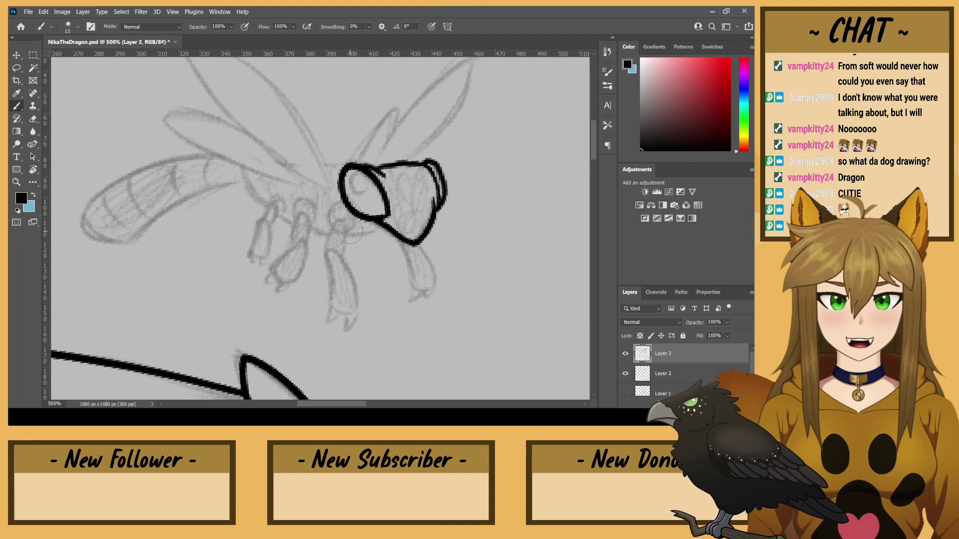
- Ink the insect's near front leg with its round joint, both segments and claws, plus the short line connecting it to the head
{"action": "mouse_move", "coordinate": [350, 231]}
{"action": "left_mouse_down"}
{"action": "mouse_move", "coordinate": [360, 210]}
{"action": "mouse_move", "coordinate": [333, 228]}
{"action": "mouse_move", "coordinate": [329, 216]}
{"action": "mouse_move", "coordinate": [344, 200]}
{"action": "left_mouse_up"}
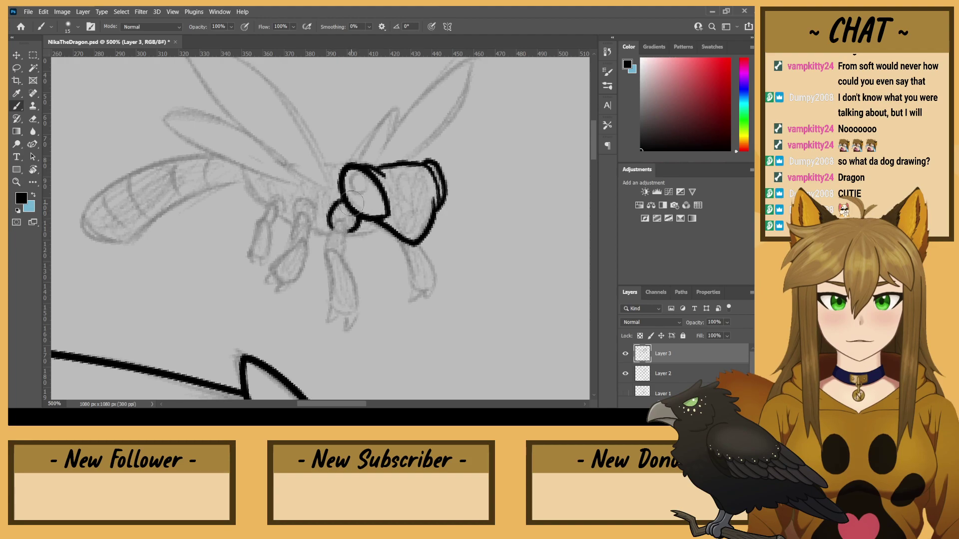
{"action": "mouse_move", "coordinate": [331, 306]}
{"action": "left_mouse_down"}
{"action": "mouse_move", "coordinate": [329, 253]}
{"action": "mouse_move", "coordinate": [341, 258]}
{"action": "mouse_move", "coordinate": [357, 299]}
{"action": "mouse_move", "coordinate": [353, 315]}
{"action": "mouse_move", "coordinate": [330, 306]}
{"action": "left_mouse_up"}
{"action": "mouse_move", "coordinate": [339, 255]}
{"action": "left_mouse_down"}
{"action": "mouse_move", "coordinate": [339, 220]}
{"action": "mouse_move", "coordinate": [328, 256]}
{"action": "mouse_move", "coordinate": [334, 238]}
{"action": "mouse_move", "coordinate": [383, 229]}
{"action": "left_mouse_up"}
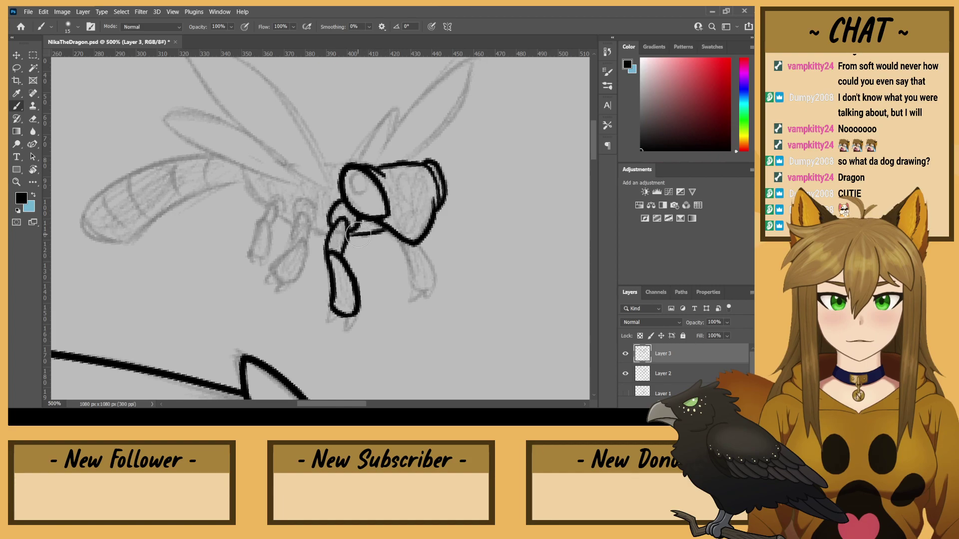
{"action": "left_click_drag", "start_coordinate": [349, 233], "coordinate": [368, 220]}
{"action": "mouse_move", "coordinate": [356, 315]}
{"action": "left_mouse_down"}
{"action": "mouse_move", "coordinate": [348, 329]}
{"action": "mouse_move", "coordinate": [345, 320]}
{"action": "mouse_move", "coordinate": [326, 321]}
{"action": "mouse_move", "coordinate": [335, 317]}
{"action": "left_mouse_up"}
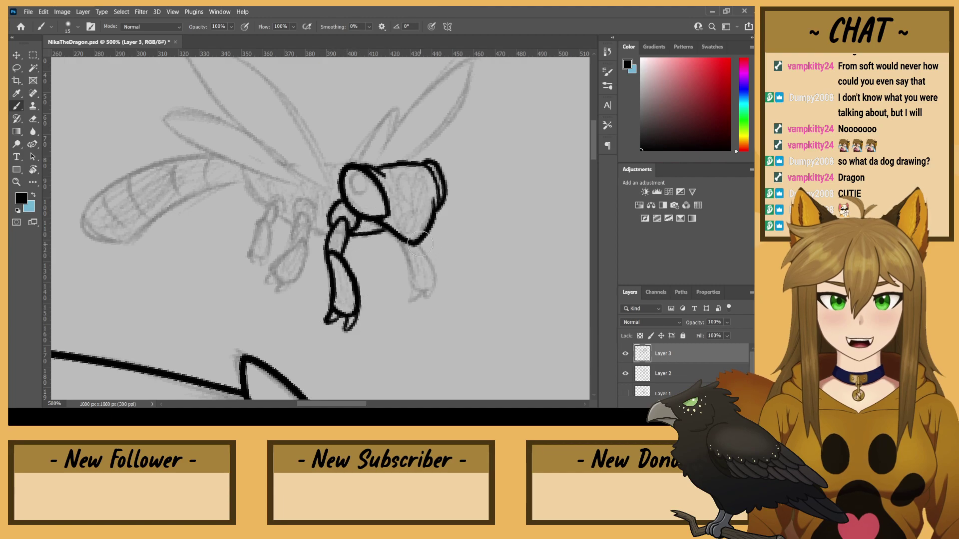
- Ink the insect's far front leg with its claws and the round upper joint of the middle leg
{"action": "mouse_move", "coordinate": [421, 240]}
{"action": "left_mouse_down"}
{"action": "mouse_move", "coordinate": [435, 279]}
{"action": "mouse_move", "coordinate": [425, 289]}
{"action": "mouse_move", "coordinate": [411, 279]}
{"action": "mouse_move", "coordinate": [388, 218]}
{"action": "left_mouse_up"}
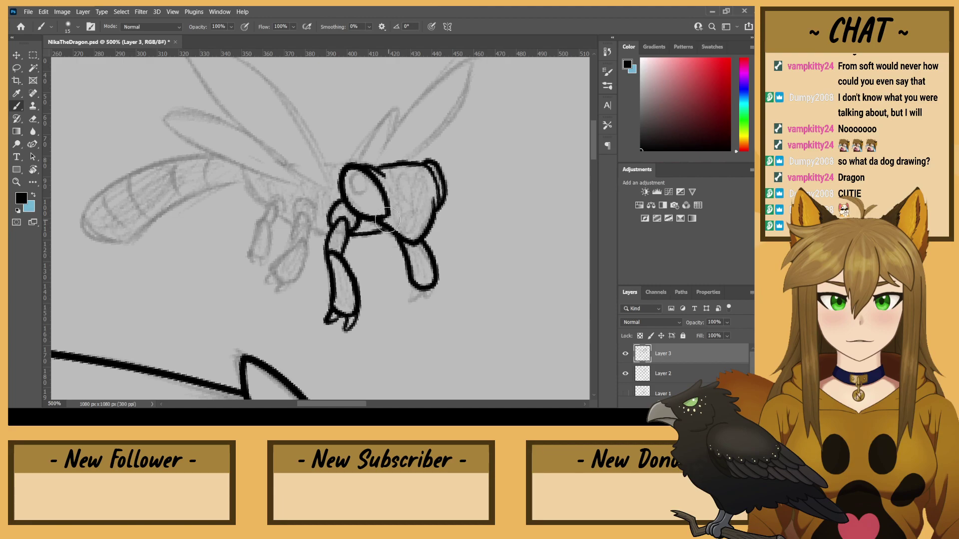
{"action": "mouse_move", "coordinate": [433, 289]}
{"action": "left_mouse_down"}
{"action": "mouse_move", "coordinate": [439, 296]}
{"action": "mouse_move", "coordinate": [415, 299]}
{"action": "mouse_move", "coordinate": [412, 275]}
{"action": "left_mouse_up"}
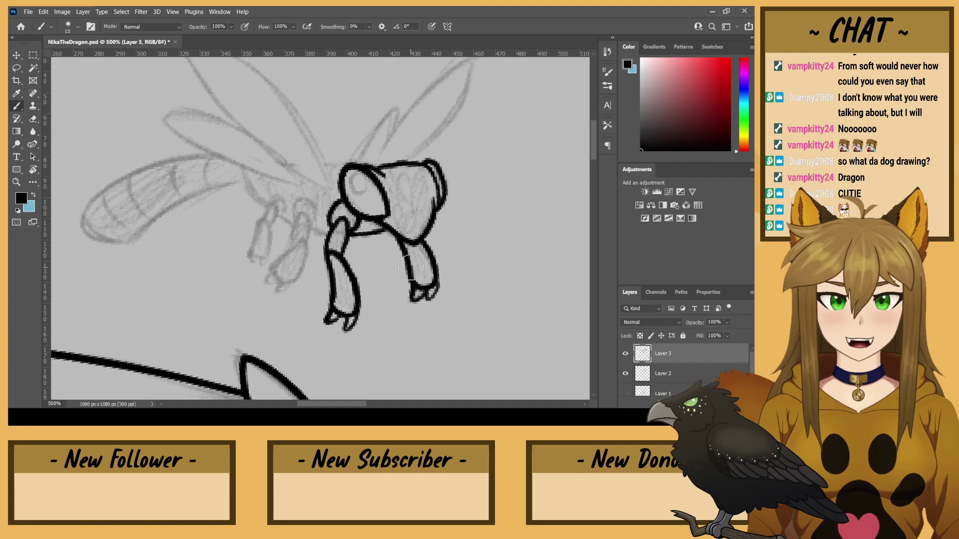
{"action": "mouse_move", "coordinate": [282, 222]}
{"action": "left_mouse_down"}
{"action": "mouse_move", "coordinate": [372, 191]}
{"action": "mouse_move", "coordinate": [374, 211]}
{"action": "left_mouse_up"}
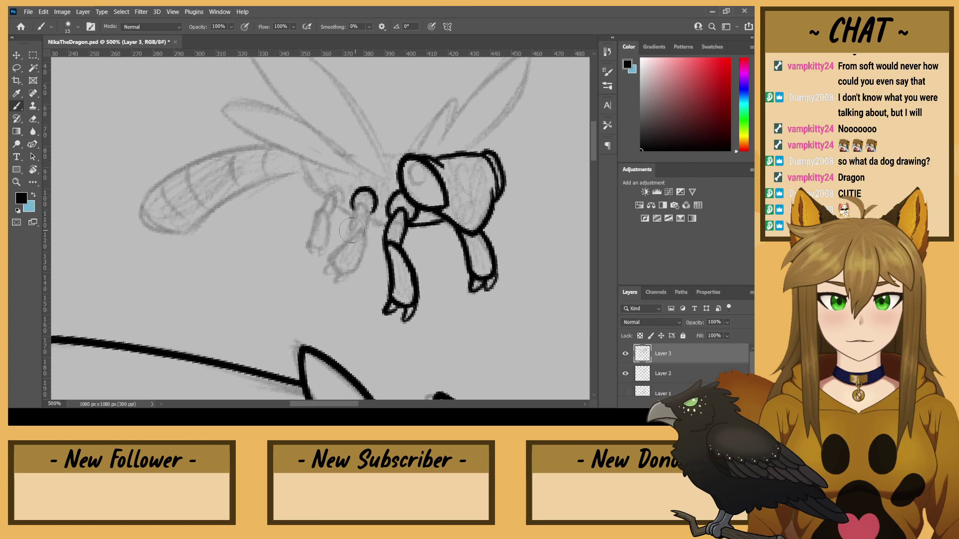
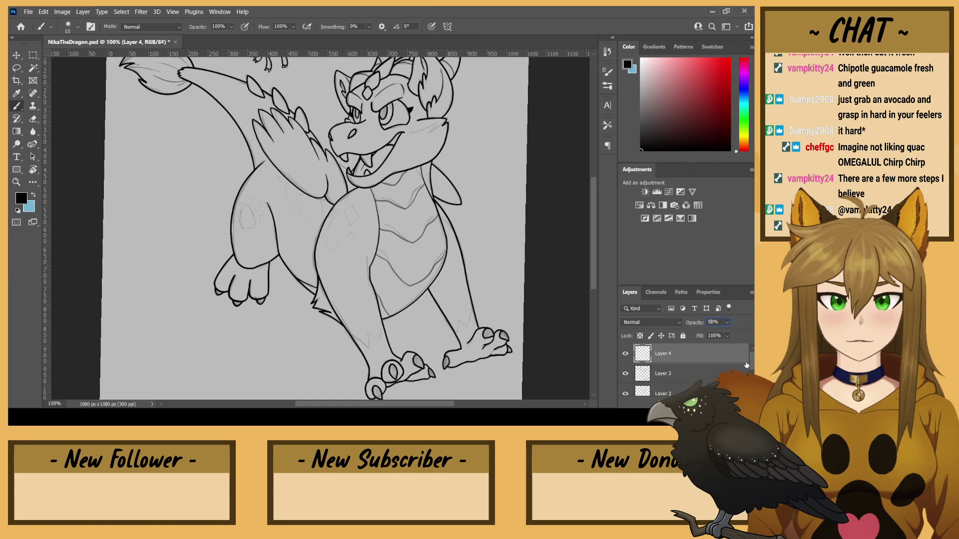
- Hide the rough sketch on Layer 2 so that only the line art shows over the background
{"action": "scroll", "coordinate": [746, 365], "scroll_direction": "down", "scroll_amount": 2}
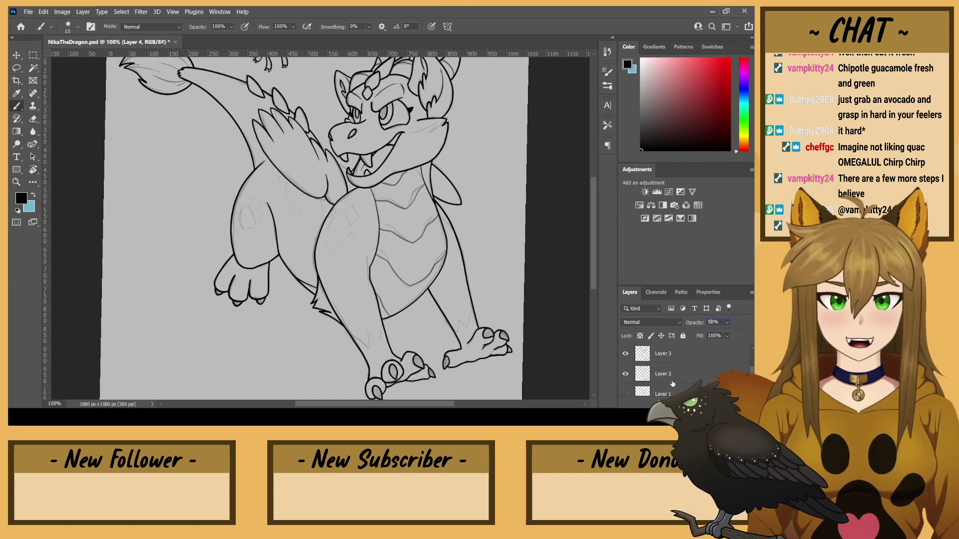
{"action": "left_click", "coordinate": [625, 374]}
{"action": "left_click", "coordinate": [625, 354]}
{"action": "left_click", "coordinate": [625, 355]}
{"action": "left_click", "coordinate": [625, 354]}
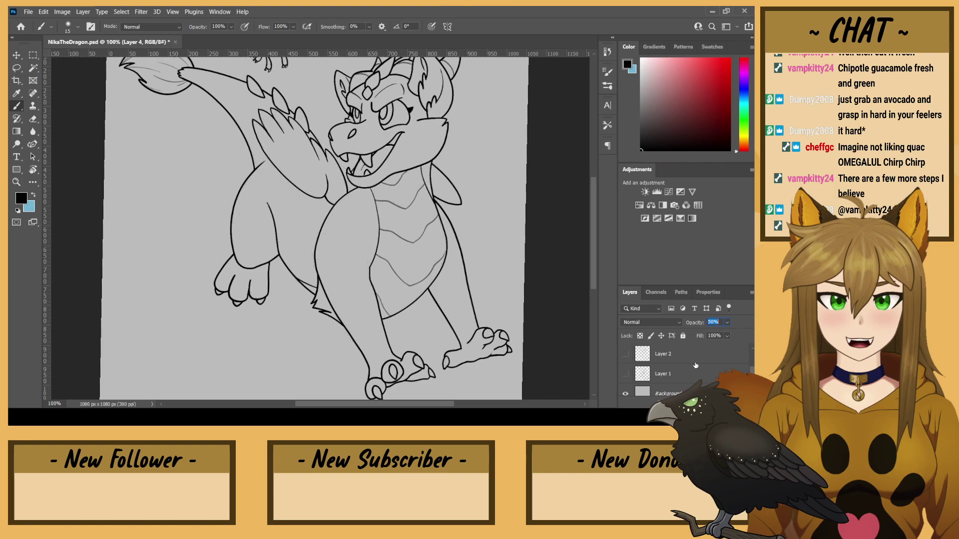
{"action": "scroll", "coordinate": [696, 366], "scroll_direction": "up", "scroll_amount": 2}
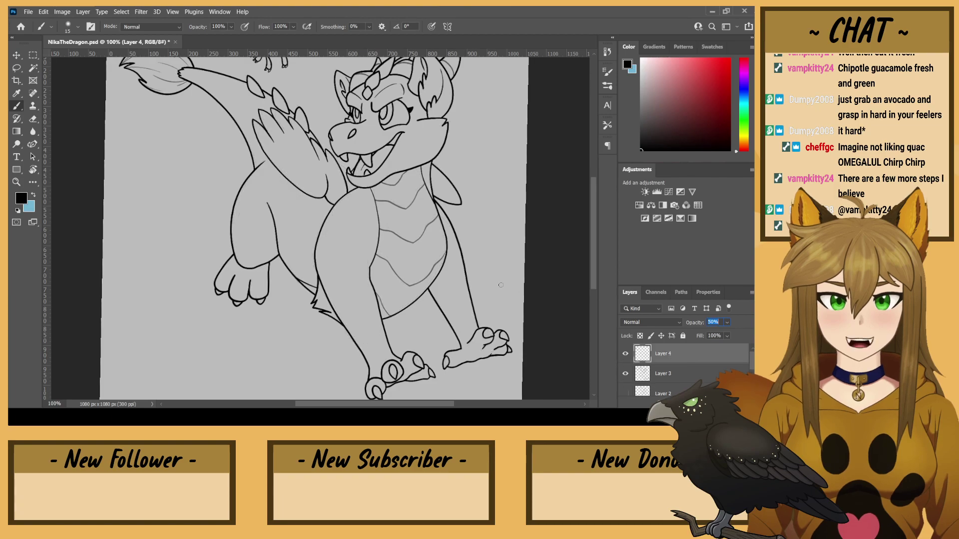
- Merge the detail lines on Layer 4 down into the line art on Layer 3
{"action": "left_click_drag", "start_coordinate": [91, 119], "coordinate": [132, 214]}
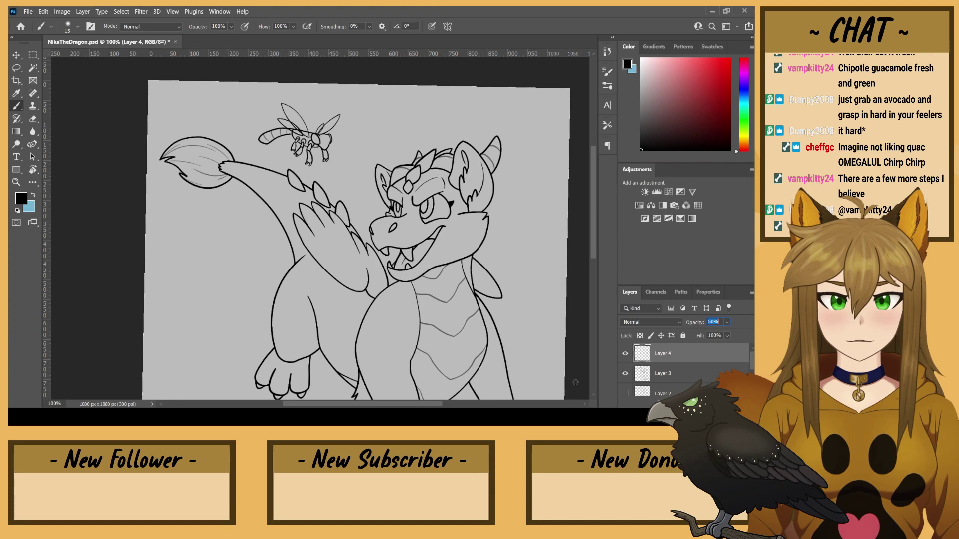
{"action": "key", "text": "Delete"}
{"action": "key", "text": "ctrl+minus"}
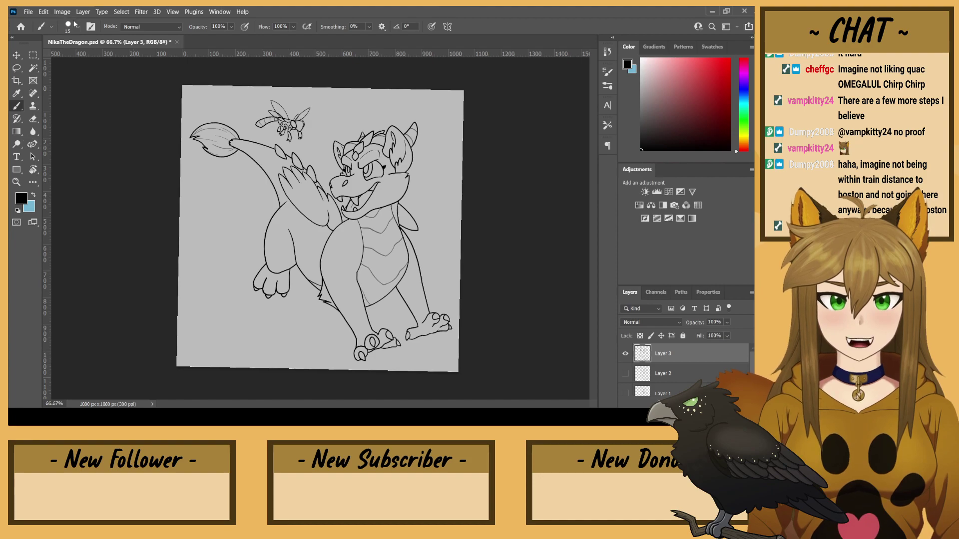
- Select the empty area around the dragon and insect on Layer 3 with the Magic Wand
{"action": "key", "text": "w"}
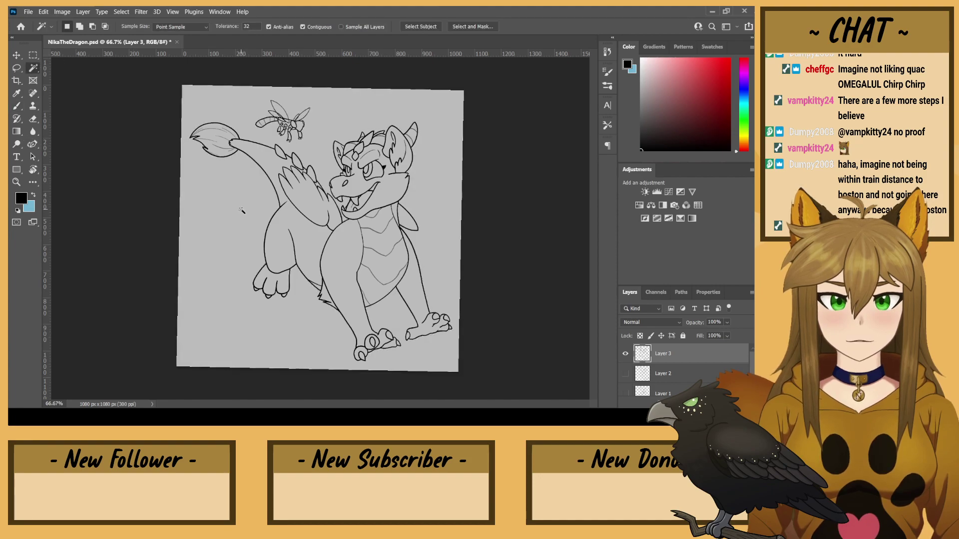
{"action": "left_click", "coordinate": [241, 210]}
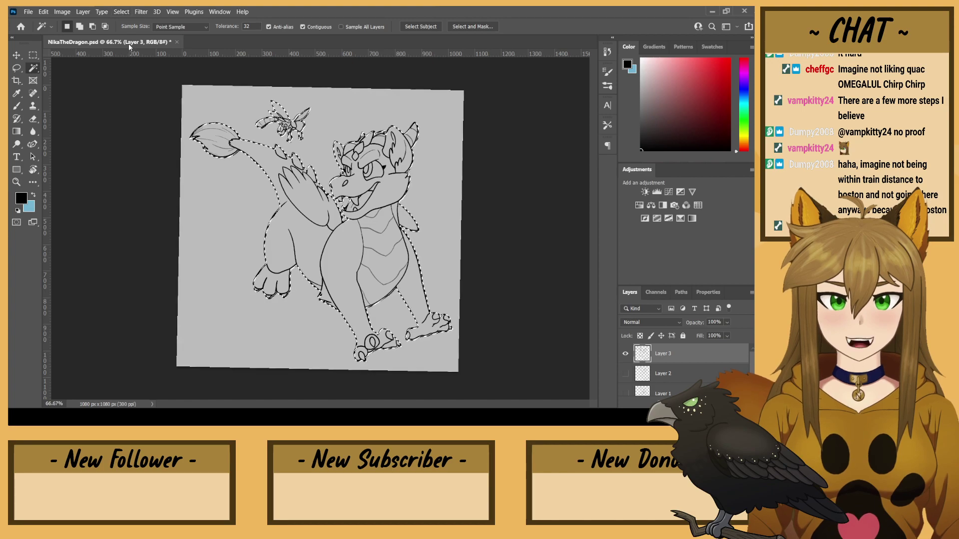
- Pick a medium gray paint colour and add a new layer directly beneath the line art
{"action": "left_click_drag", "start_coordinate": [656, 107], "coordinate": [590, 111]}
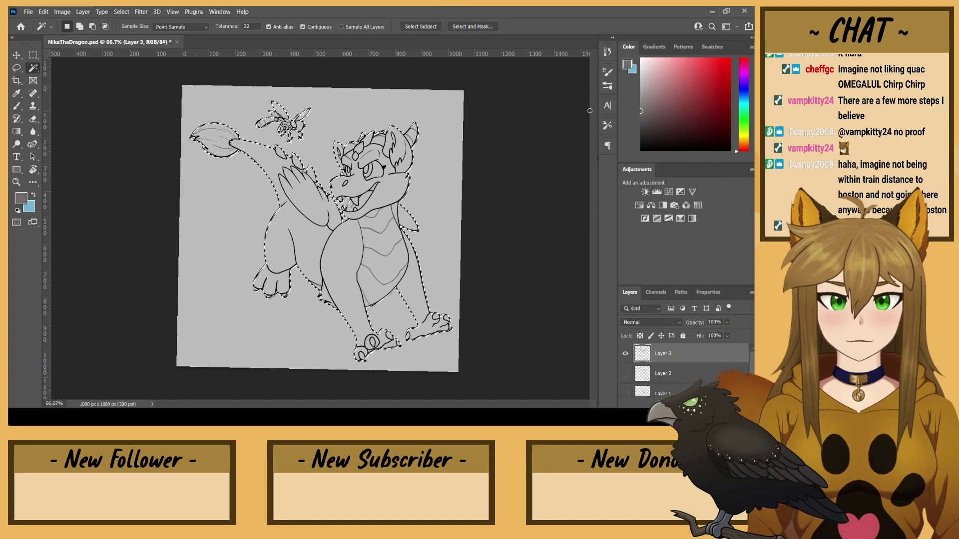
{"action": "left_click", "coordinate": [672, 370]}
{"action": "key", "text": "ctrl+shift+alt+n"}
- Invert the selection and paint the dragon and insect solid gray on Layer 4 with a 300 px brush, finishing with nothing selected
{"action": "left_click", "coordinate": [19, 105]}
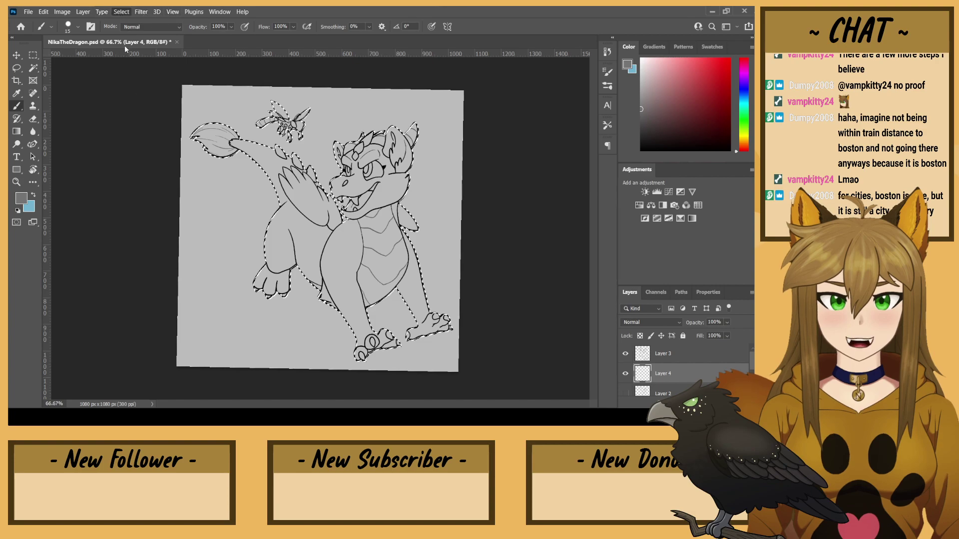
{"action": "key", "text": "bracketright"}
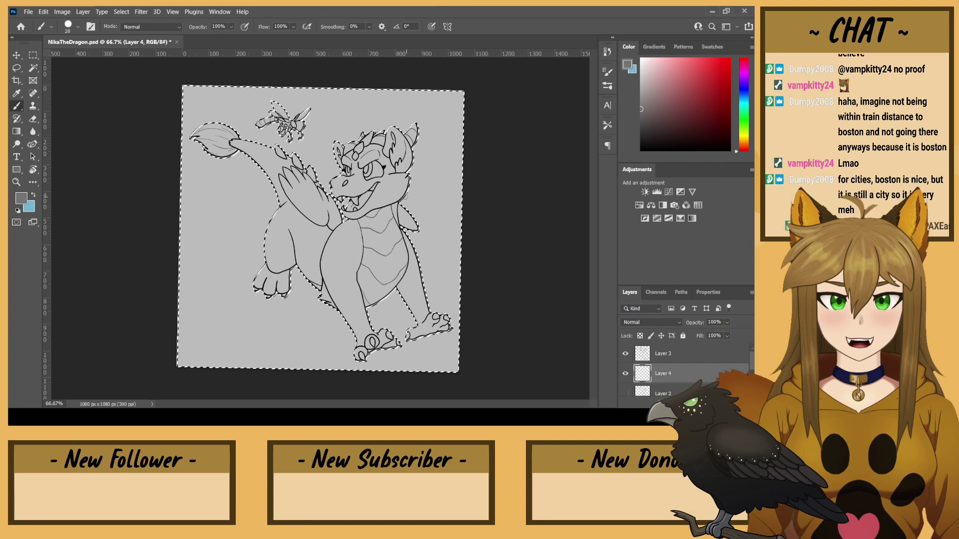
{"action": "key", "text": "bracketright"}
{"action": "key", "text": "bracketright"}
{"action": "key", "text": "bracketright"}
{"action": "key", "text": "bracketright"}
{"action": "key", "text": "bracketright"}
{"action": "key", "text": "bracketright"}
{"action": "key", "text": "bracketright"}
{"action": "key", "text": "bracketright"}
{"action": "key", "text": "bracketright"}
{"action": "key", "text": "bracketright"}
{"action": "key", "text": "bracketright"}
{"action": "key", "text": "bracketright"}
{"action": "key", "text": "bracketright"}
{"action": "key", "text": "bracketright"}
{"action": "key", "text": "bracketright"}
{"action": "key", "text": "bracketright"}
{"action": "key", "text": "bracketright"}
{"action": "mouse_move", "coordinate": [442, 258]}
{"action": "left_mouse_down"}
{"action": "mouse_move", "coordinate": [430, 204]}
{"action": "mouse_move", "coordinate": [320, 91]}
{"action": "left_mouse_up"}
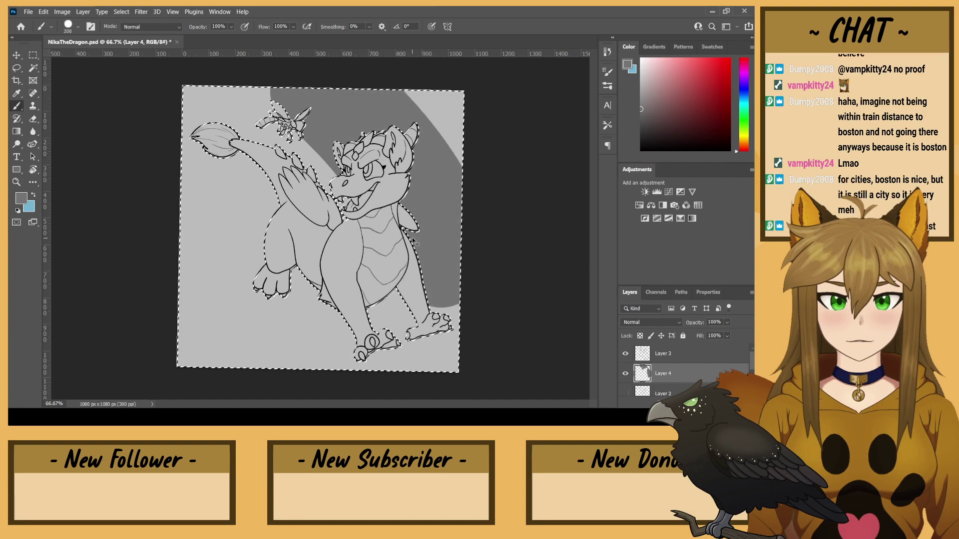
{"action": "key", "text": "ctrl+z"}
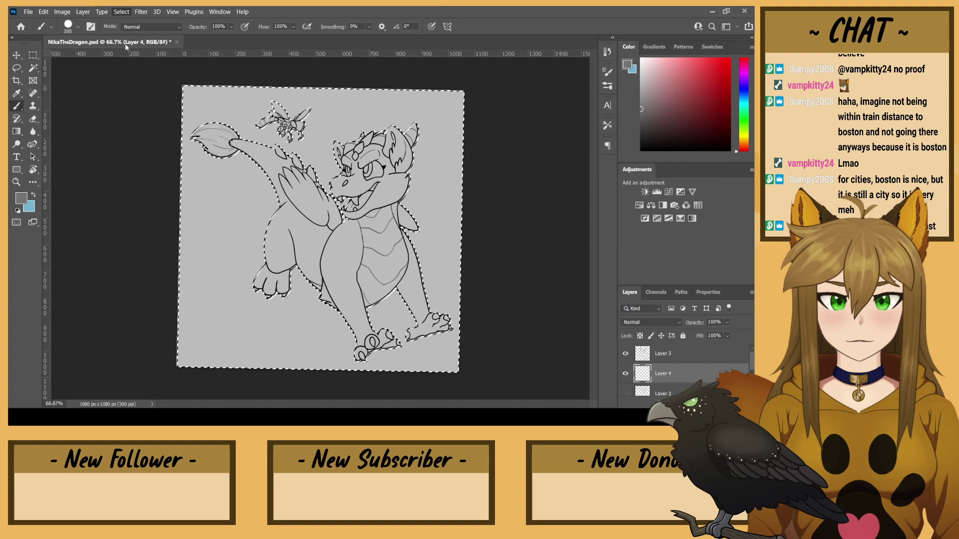
{"action": "key", "text": "ctrl+shift+i"}
{"action": "mouse_move", "coordinate": [428, 238]}
{"action": "left_mouse_down"}
{"action": "mouse_move", "coordinate": [422, 335]}
{"action": "mouse_move", "coordinate": [338, 320]}
{"action": "mouse_move", "coordinate": [355, 389]}
{"action": "mouse_move", "coordinate": [168, 261]}
{"action": "mouse_move", "coordinate": [188, 268]}
{"action": "mouse_move", "coordinate": [210, 251]}
{"action": "left_mouse_up"}
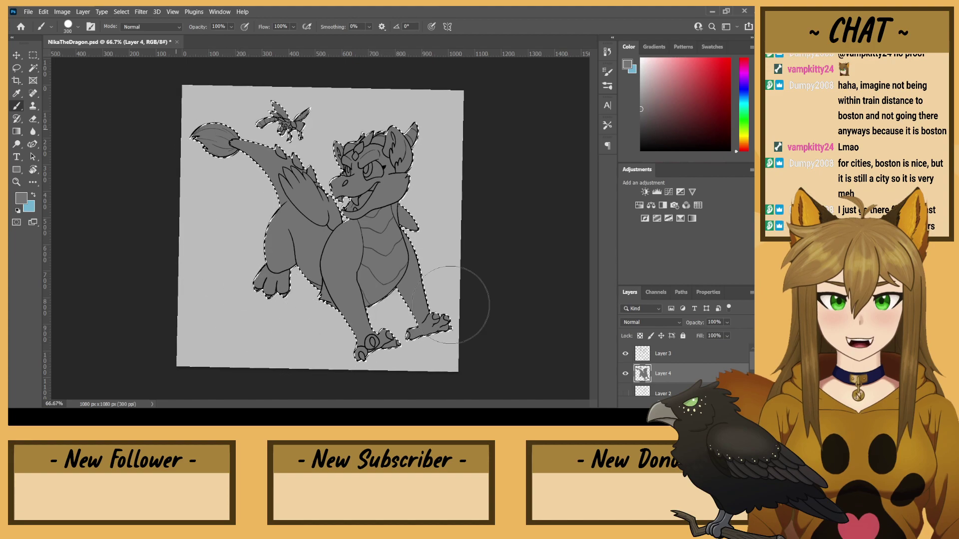
{"action": "key", "text": "ctrl+d"}
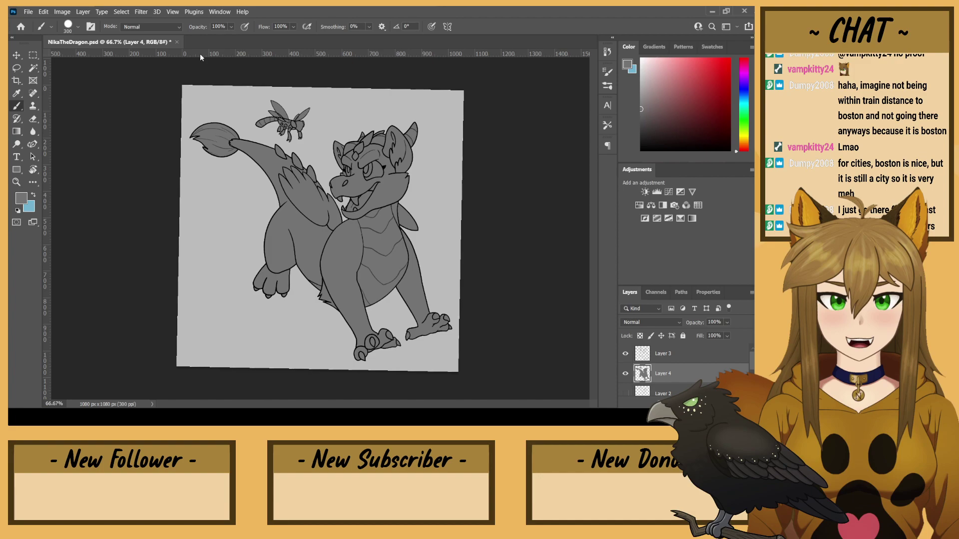
- Select the empty area around the figures again, based on the Layer 3 line art
{"action": "key", "text": "ctrl+plus"}
{"action": "scroll", "coordinate": [200, 55], "scroll_direction": "up", "scroll_amount": 3}
{"action": "scroll", "coordinate": [200, 55], "scroll_direction": "down", "scroll_amount": 5}
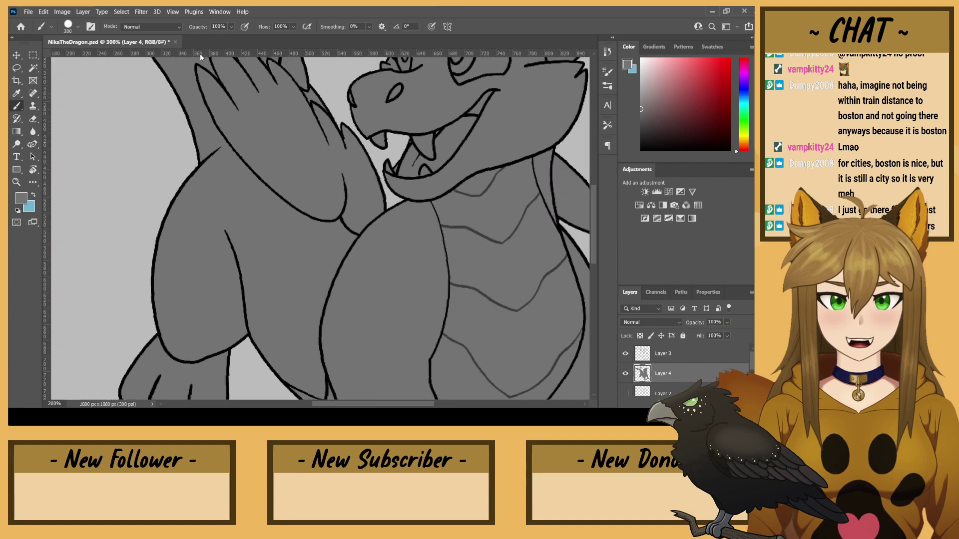
{"action": "left_click", "coordinate": [658, 353]}
{"action": "left_click", "coordinate": [32, 68]}
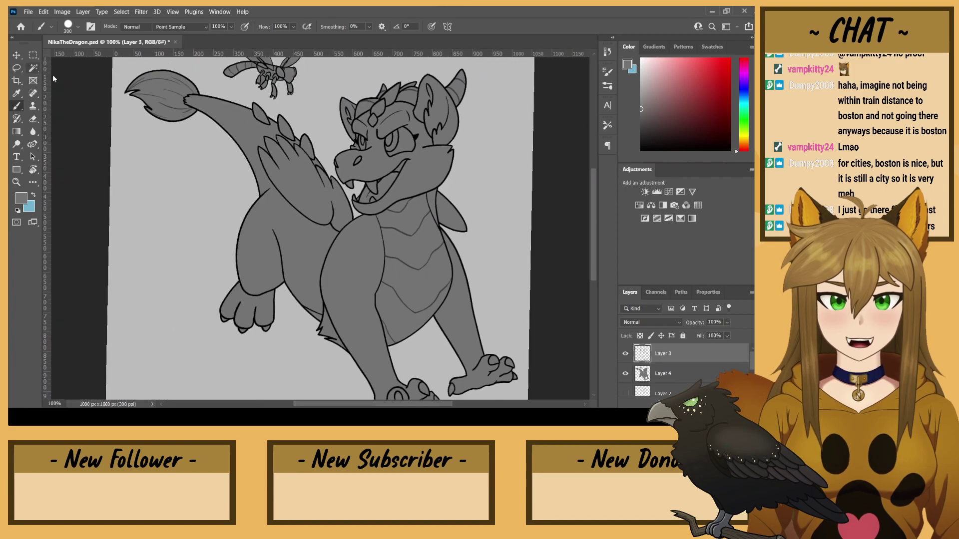
{"action": "left_click", "coordinate": [190, 188]}
- Erase gray spilling outside the outlines on Layer 4 with a 150 px eraser, and clear the selection
{"action": "left_click", "coordinate": [33, 118]}
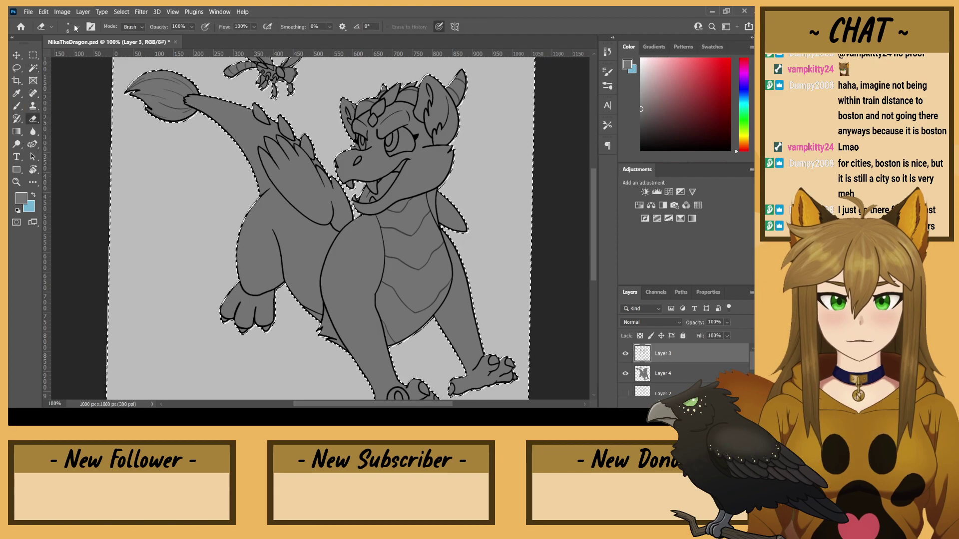
{"action": "key", "text": "bracketright"}
{"action": "key", "text": "bracketright"}
{"action": "key", "text": "bracketright"}
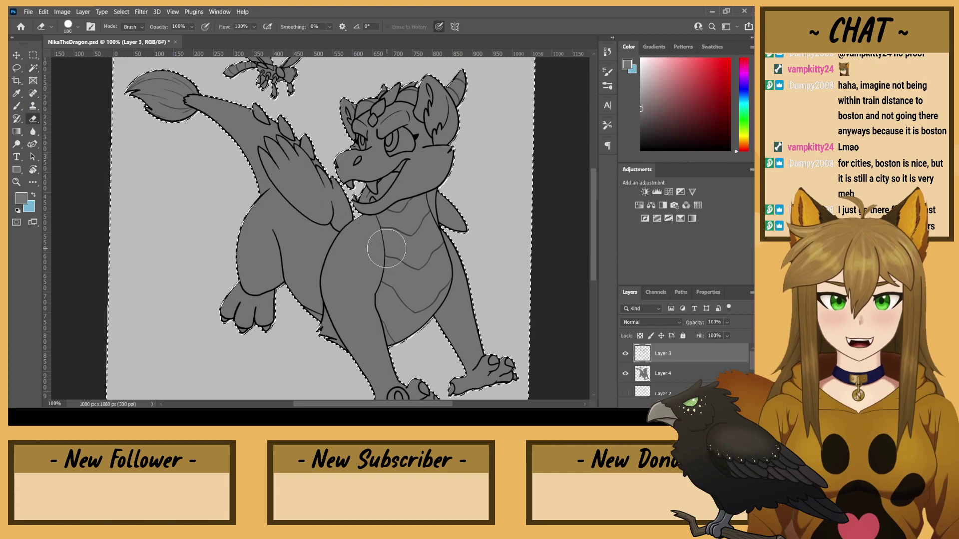
{"action": "key", "text": "bracketright"}
{"action": "key", "text": "bracketright"}
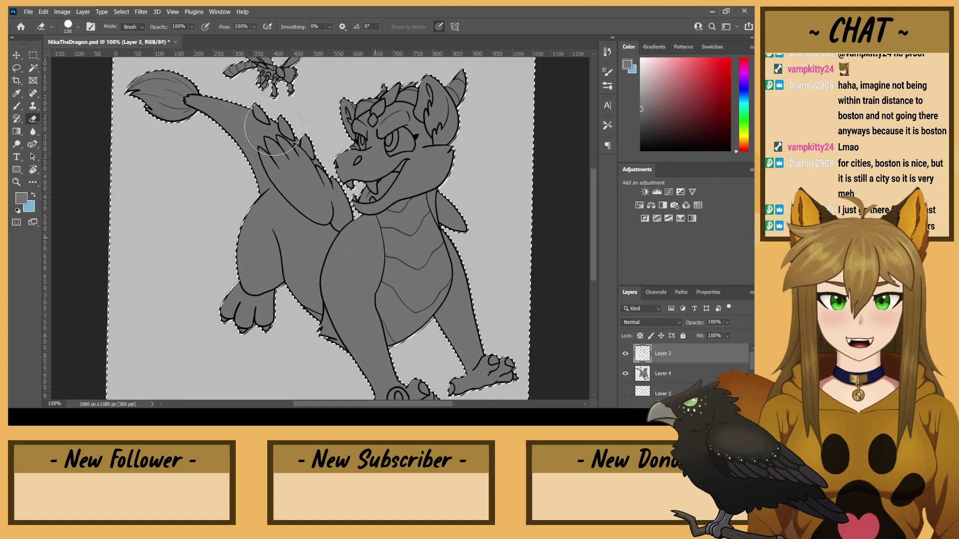
{"action": "left_click", "coordinate": [415, 227], "text": "ctrl"}
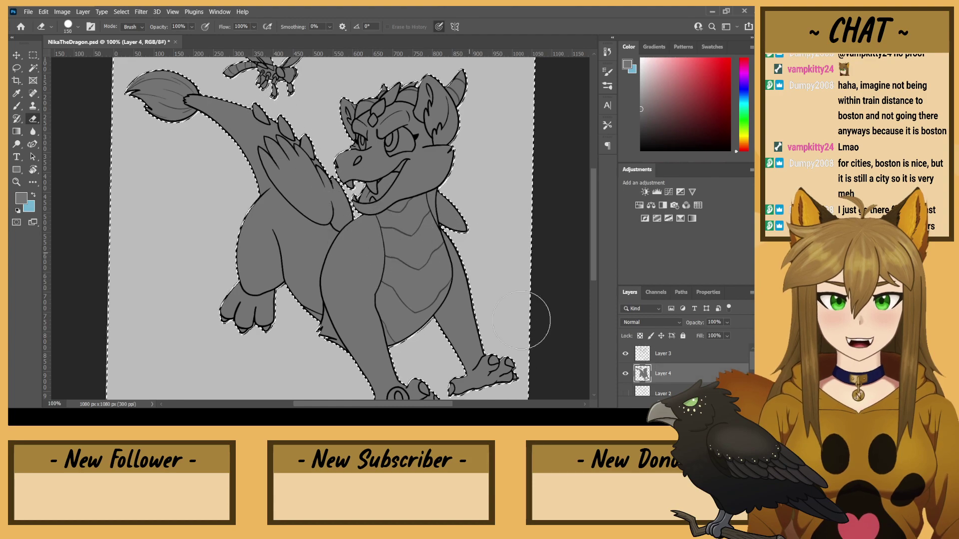
{"action": "scroll", "coordinate": [394, 225], "scroll_direction": "down", "scroll_amount": 3}
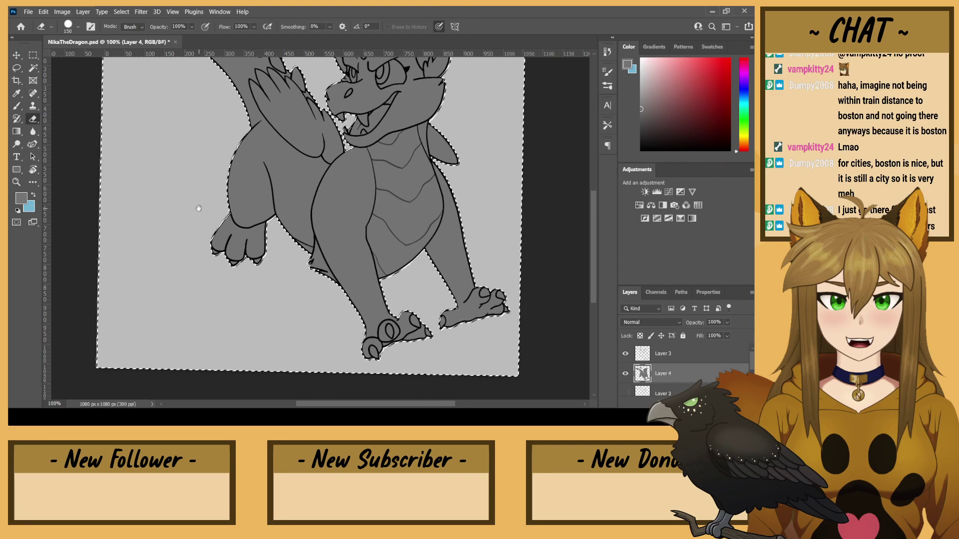
{"action": "left_click_drag", "start_coordinate": [198, 208], "coordinate": [294, 422]}
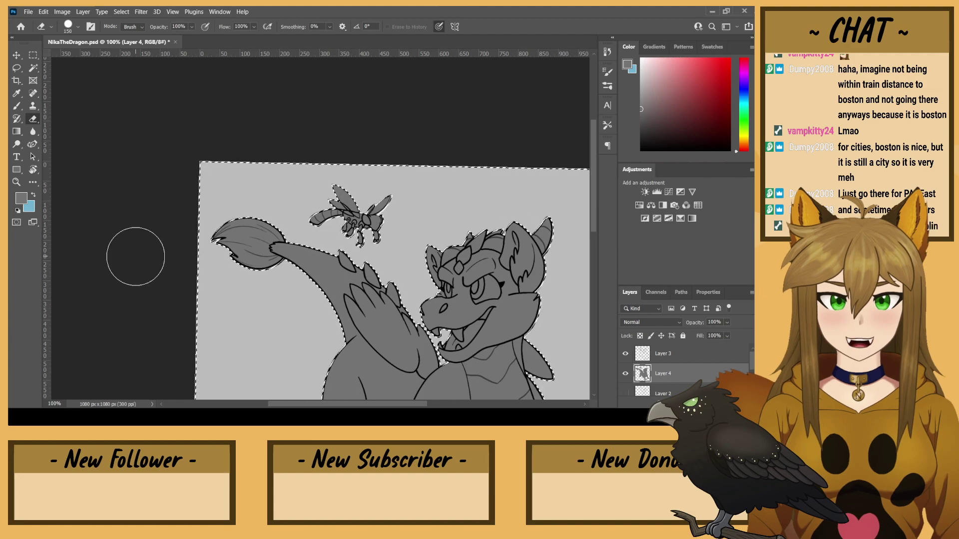
{"action": "key", "text": "ctrl+d"}
- Clean up the gray around the insect's legs on Layer 4 with a small eraser
{"action": "key", "text": "ctrl+plus"}
{"action": "key", "text": "ctrl+plus"}
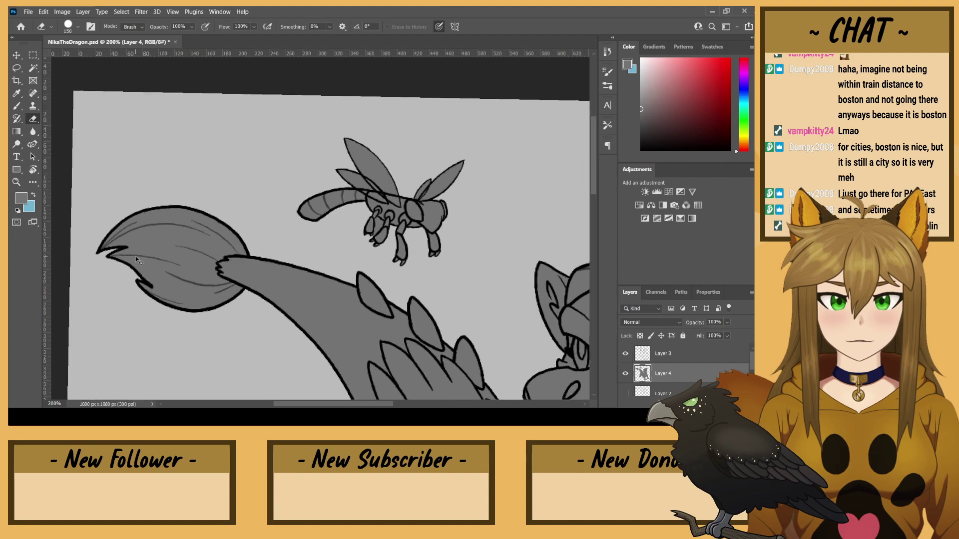
{"action": "key", "text": "bracketleft"}
{"action": "key", "text": "bracketleft"}
{"action": "key", "text": "bracketleft"}
{"action": "key", "text": "bracketleft"}
{"action": "key", "text": "bracketleft"}
{"action": "key", "text": "bracketleft"}
{"action": "key", "text": "bracketleft"}
{"action": "key", "text": "bracketleft"}
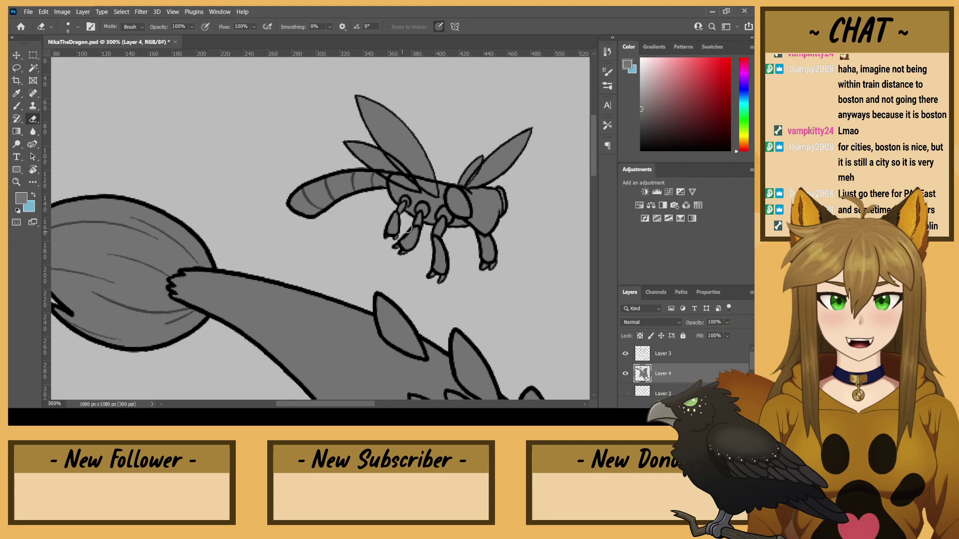
- Touch up the gray fill at the insect's middle leg and claws with a small brush
{"action": "left_click", "coordinate": [18, 97]}
{"action": "left_click", "coordinate": [17, 105]}
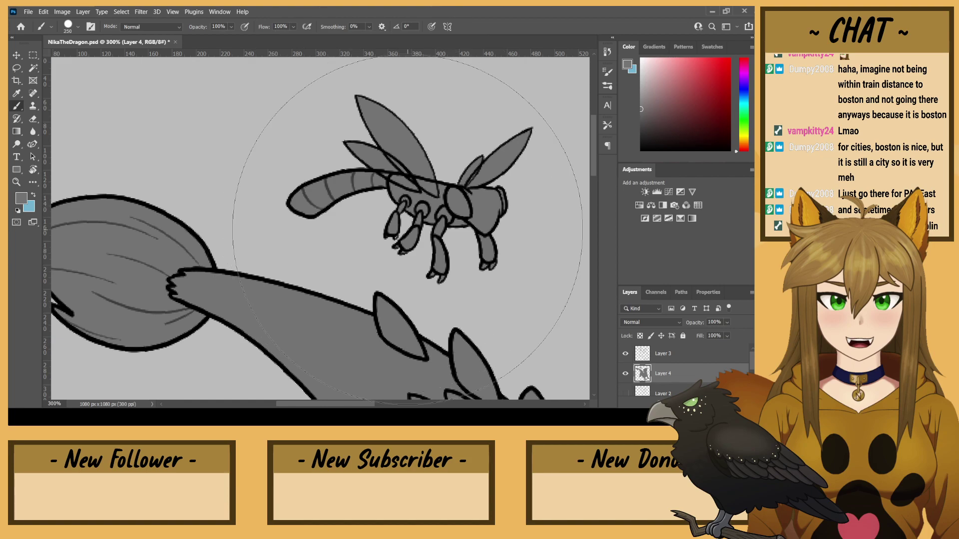
{"action": "key", "text": "bracketleft"}
{"action": "key", "text": "bracketleft"}
{"action": "key", "text": "bracketleft"}
{"action": "key", "text": "bracketleft"}
{"action": "key", "text": "bracketleft"}
{"action": "key", "text": "bracketleft"}
{"action": "key", "text": "bracketleft"}
{"action": "key", "text": "bracketleft"}
{"action": "key", "text": "bracketleft"}
{"action": "key", "text": "bracketleft"}
{"action": "key", "text": "bracketleft"}
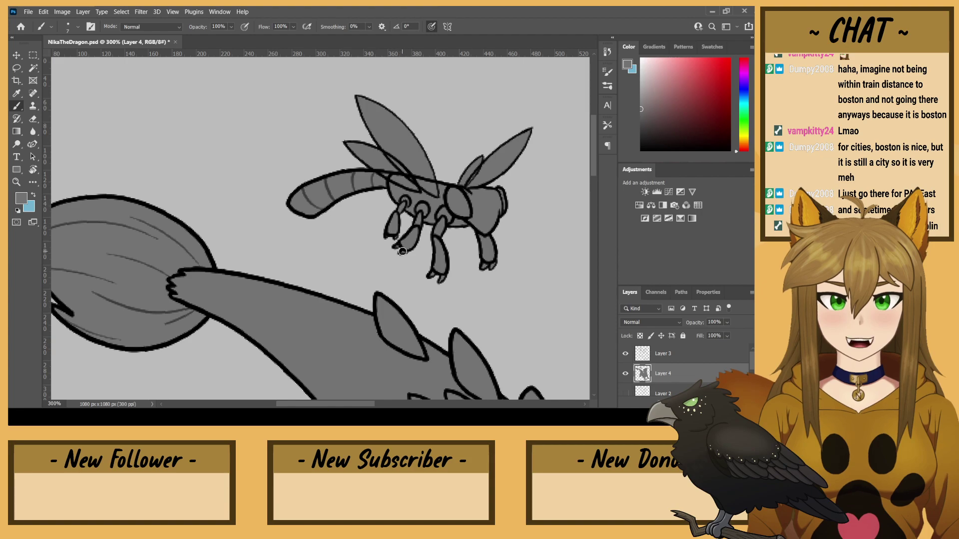
- Clean up the gray base's edges between the raised paw, lower jaw and chest with the small eraser
{"action": "left_click", "coordinate": [33, 118]}
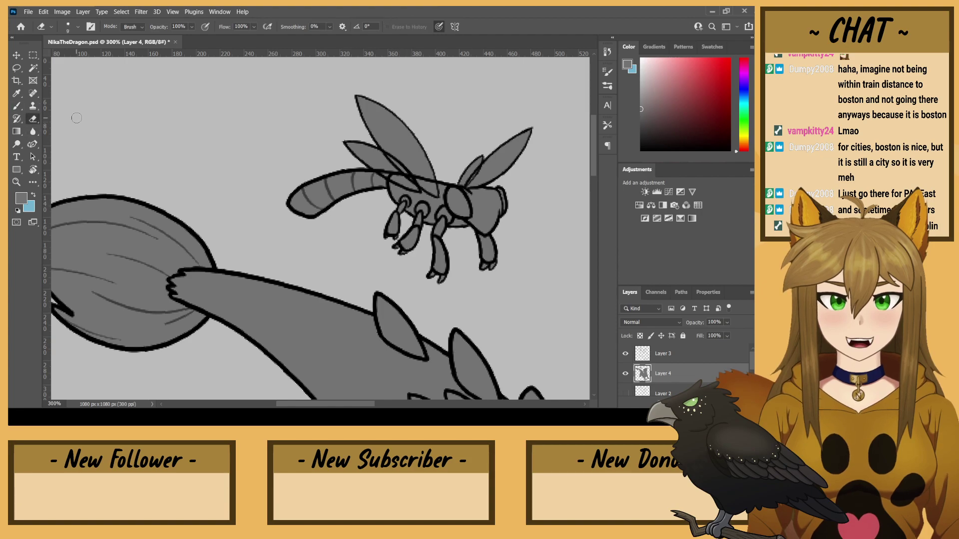
{"action": "left_click_drag", "start_coordinate": [470, 363], "coordinate": [227, 130]}
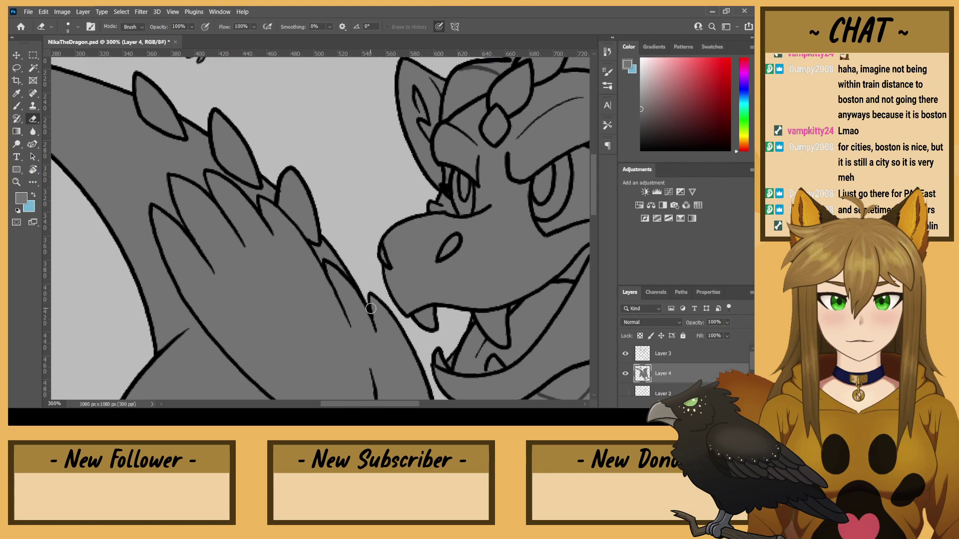
{"action": "left_click_drag", "start_coordinate": [371, 308], "coordinate": [323, 207]}
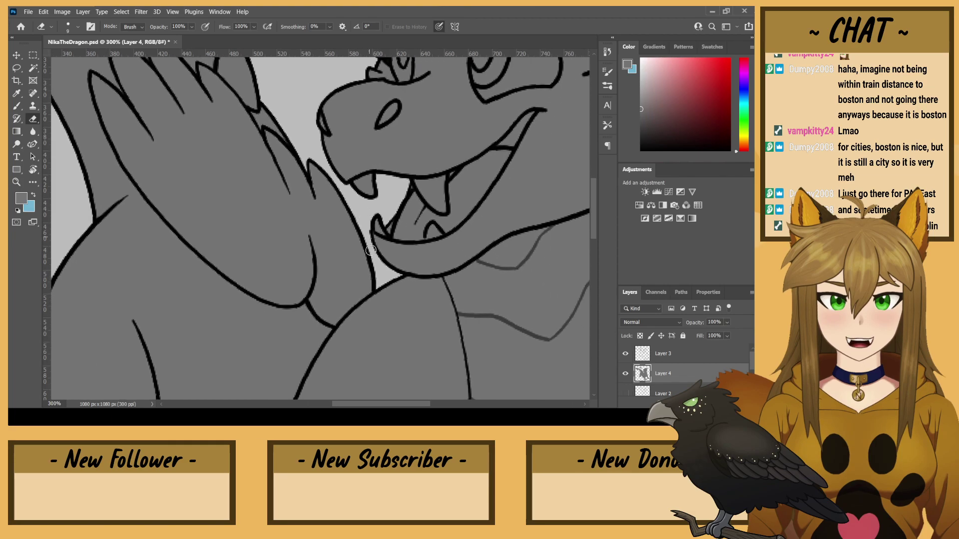
{"action": "left_click_drag", "start_coordinate": [400, 285], "coordinate": [260, 234]}
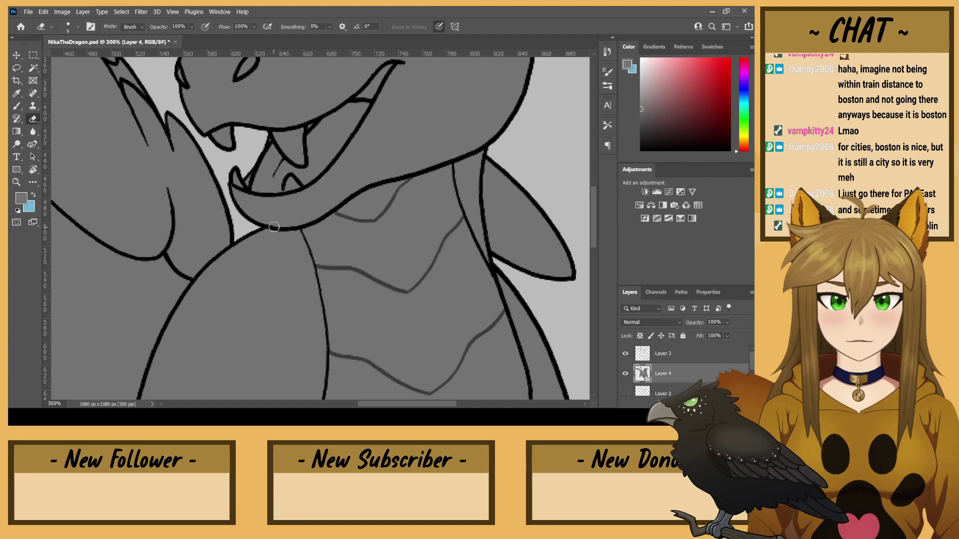
- Touch up the black outline on Layer 3 where the lower jaw meets the chest and shoulder, using a 15 px brush
{"action": "key", "text": "b"}
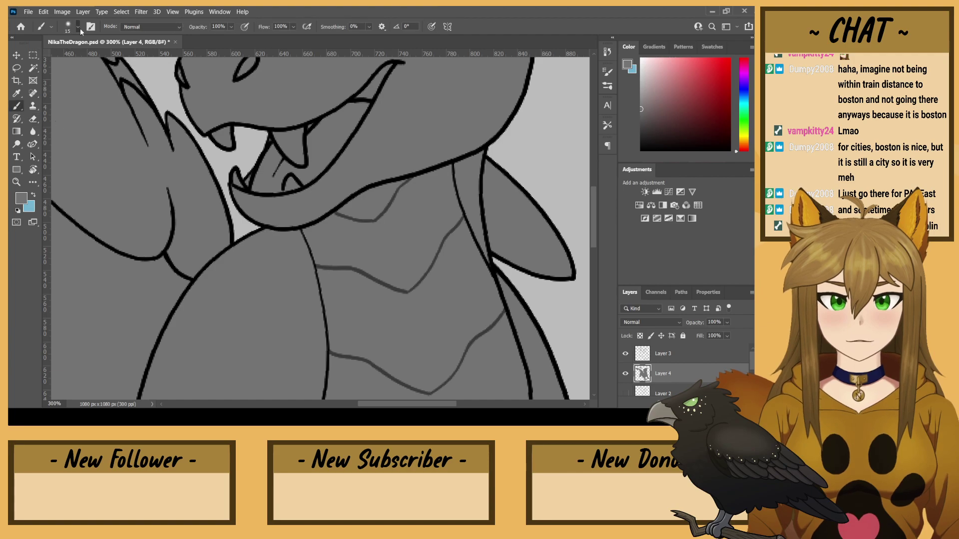
{"action": "left_click", "coordinate": [663, 358]}
{"action": "left_click", "coordinate": [641, 151]}
{"action": "key", "text": "ctrl+plus"}
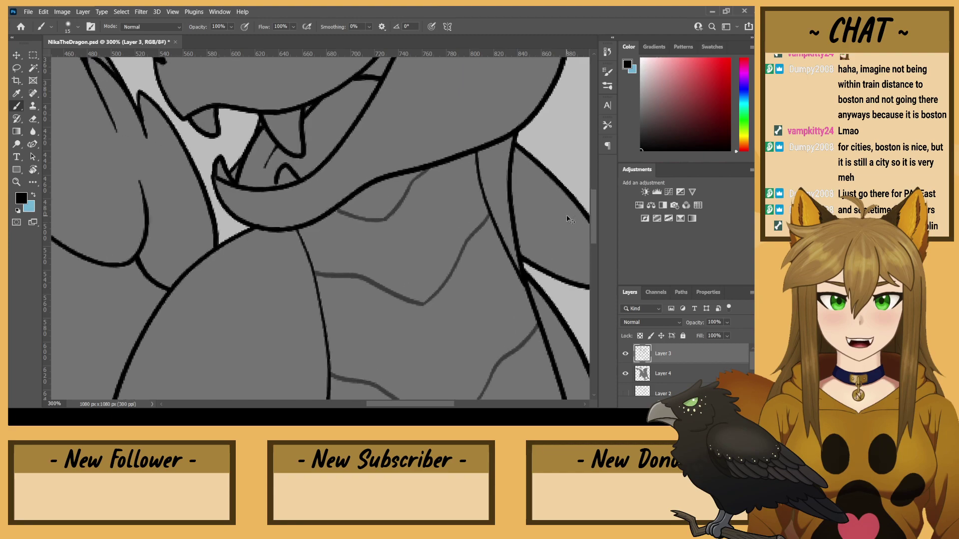
{"action": "key", "text": "r"}
{"action": "left_click_drag", "start_coordinate": [247, 198], "coordinate": [319, 304]}
{"action": "key", "text": "b"}
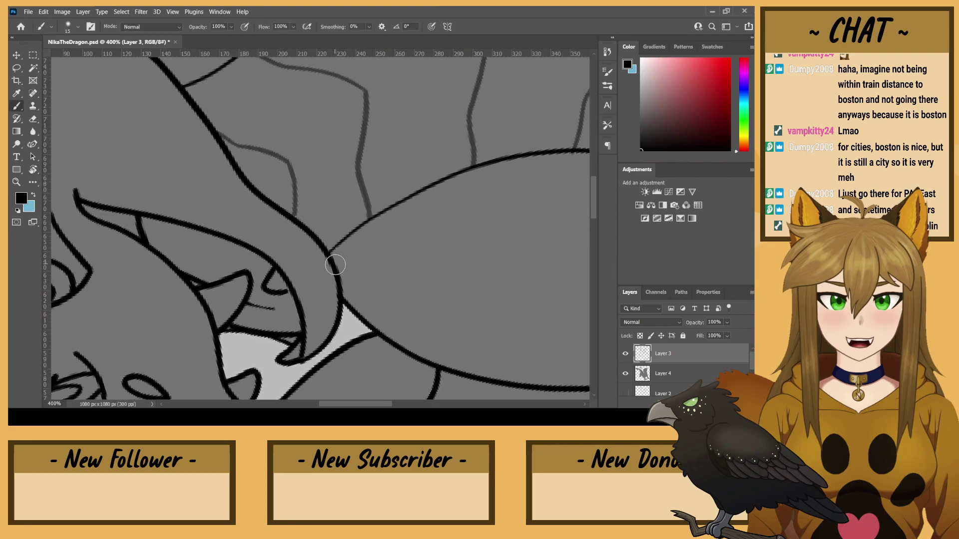
{"action": "key", "text": "r"}
{"action": "mouse_move", "coordinate": [323, 351]}
{"action": "left_mouse_down"}
{"action": "mouse_move", "coordinate": [216, 313]}
{"action": "mouse_move", "coordinate": [167, 178]}
{"action": "mouse_move", "coordinate": [158, 123]}
{"action": "left_mouse_up"}
{"action": "key", "text": "b"}
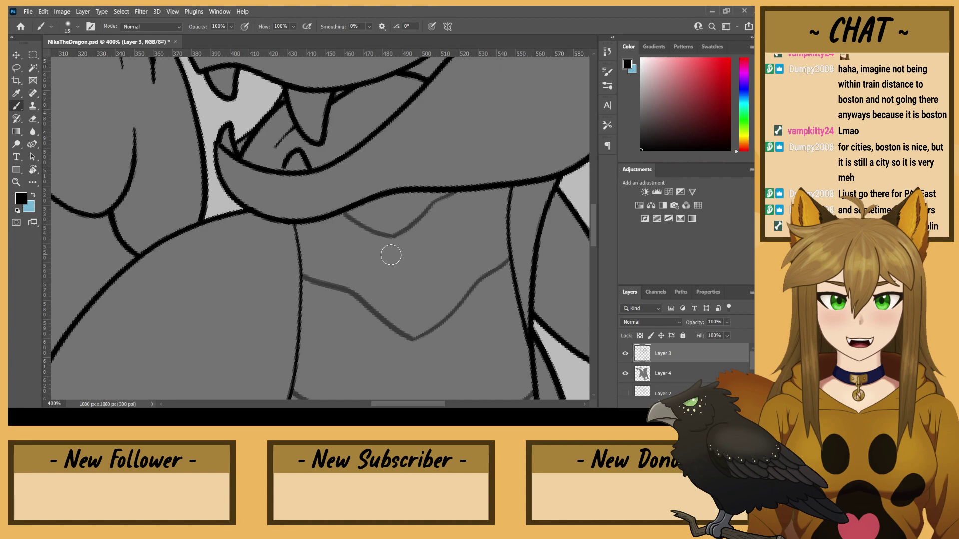
- Examine the dragon's face up close and the whole upright canvas to check the line art against the gray base
{"action": "left_click_drag", "start_coordinate": [368, 255], "coordinate": [372, 343]}
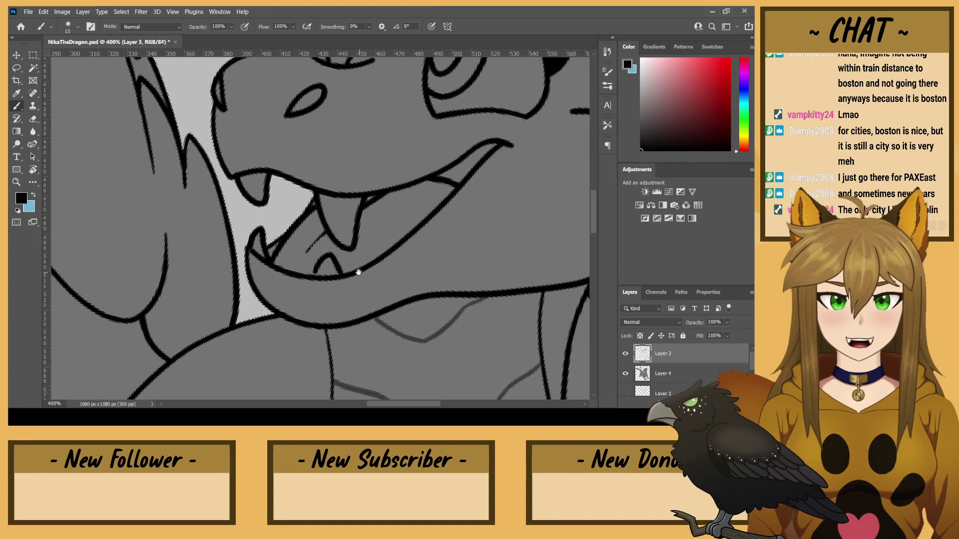
{"action": "left_click_drag", "start_coordinate": [358, 268], "coordinate": [355, 356]}
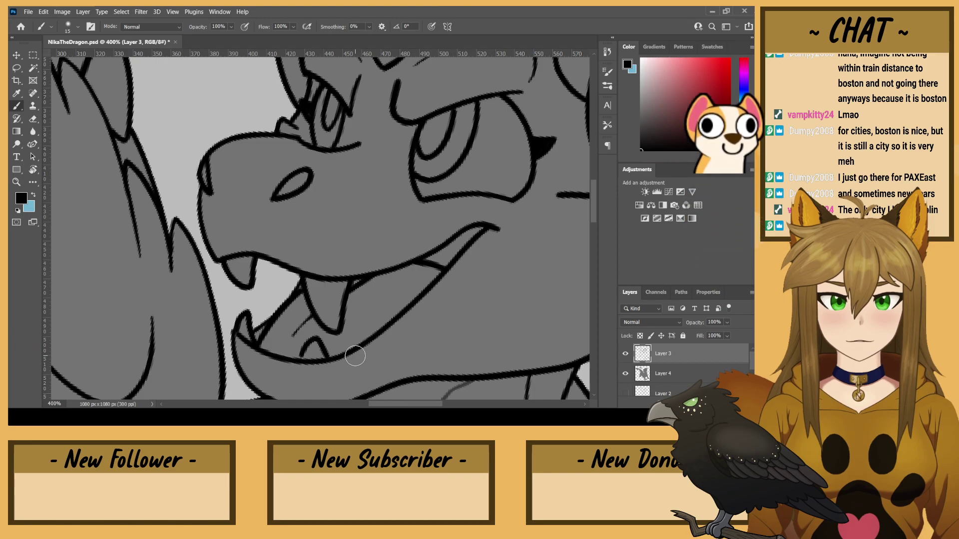
{"action": "key", "text": "ctrl+minus"}
{"action": "key", "text": "ctrl+minus"}
{"action": "key", "text": "ctrl+minus"}
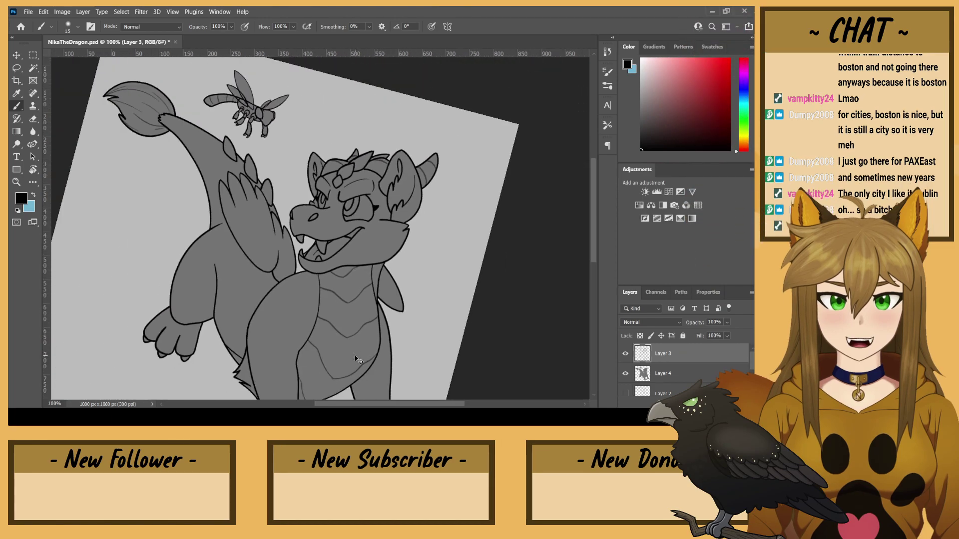
{"action": "key", "text": "ctrl+minus"}
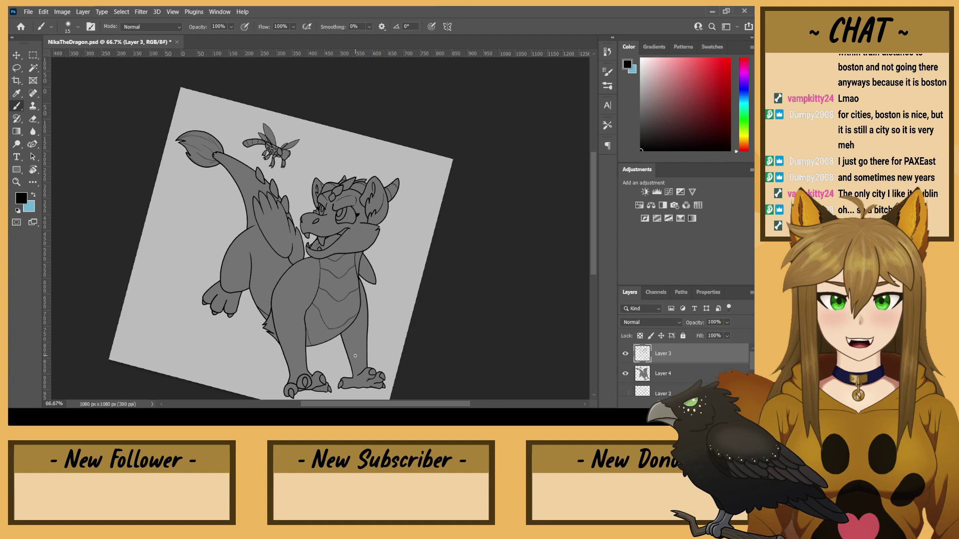
{"action": "key", "text": "r"}
{"action": "left_click_drag", "start_coordinate": [158, 181], "coordinate": [153, 222]}
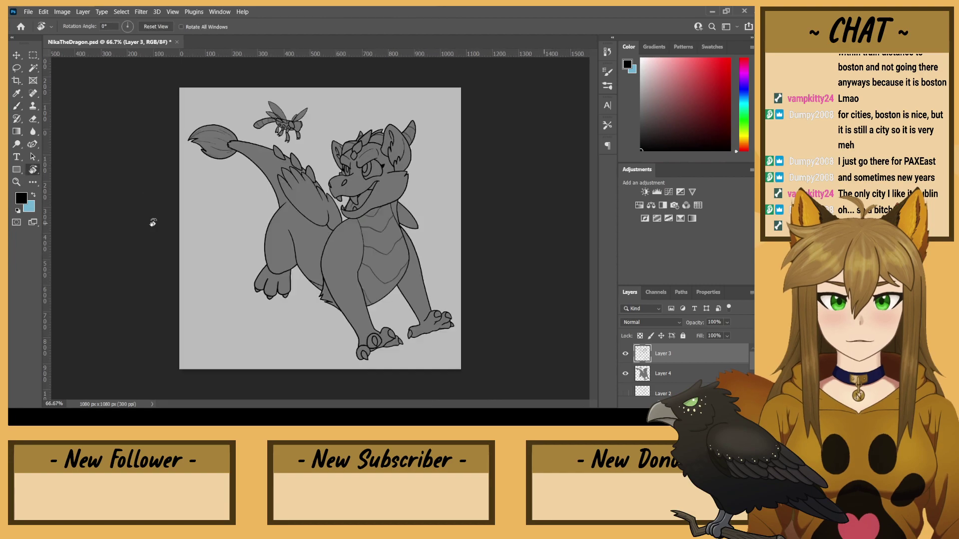
{"action": "left_click_drag", "start_coordinate": [179, 188], "coordinate": [179, 191]}
{"action": "key", "text": "b"}
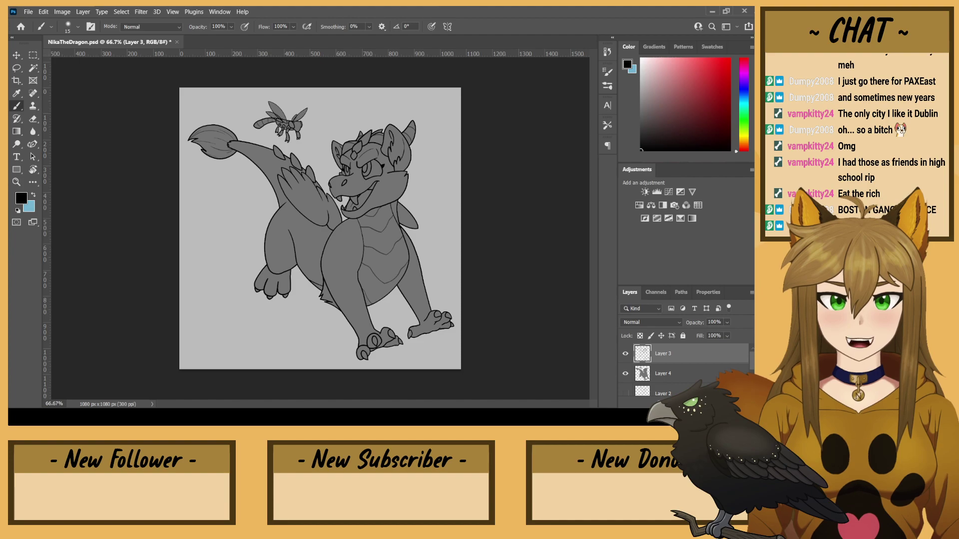
- Place the NikaraRef reference sheet above Layer 3 and sample the tan fur color from the wolf's back view
{"action": "left_click", "coordinate": [649, 376]}
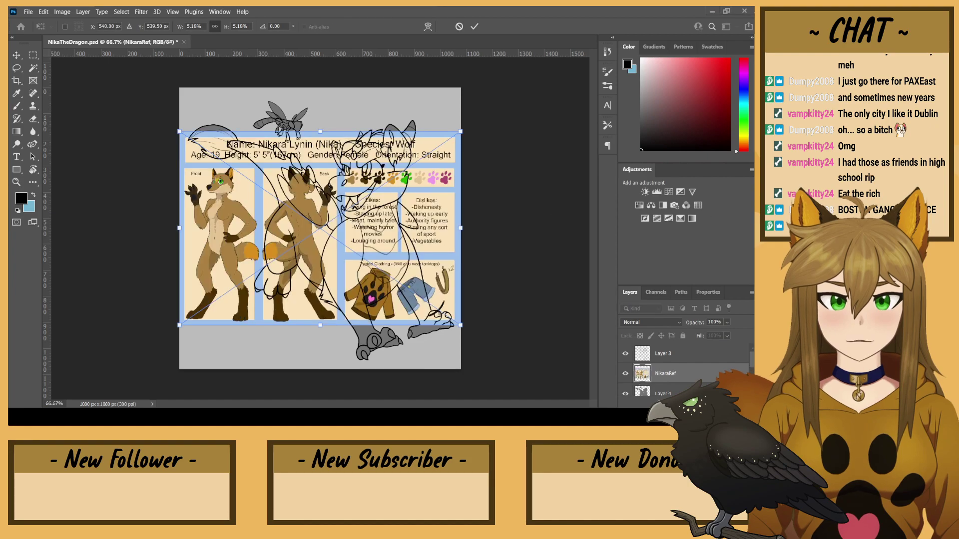
{"action": "left_click_drag", "start_coordinate": [703, 379], "coordinate": [692, 351]}
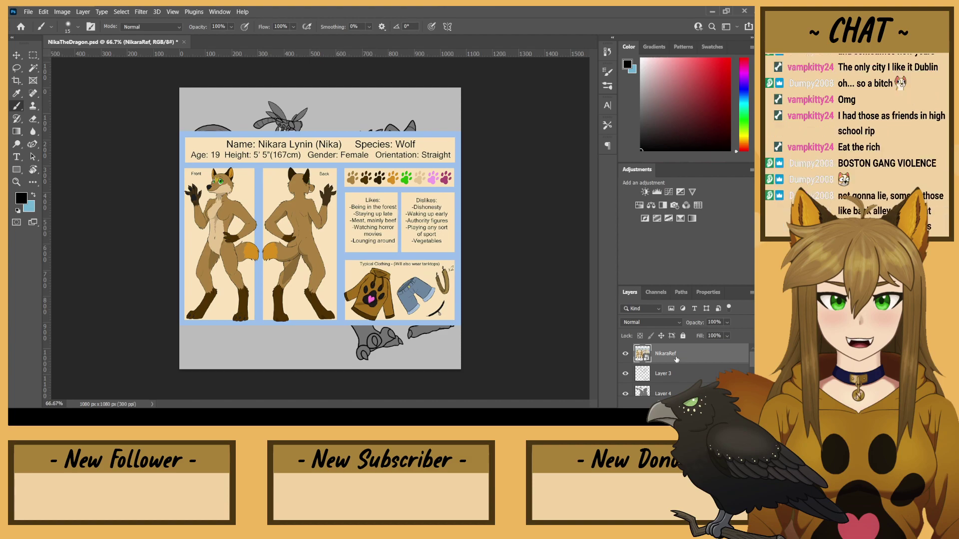
{"action": "left_click", "coordinate": [301, 192], "text": "alt"}
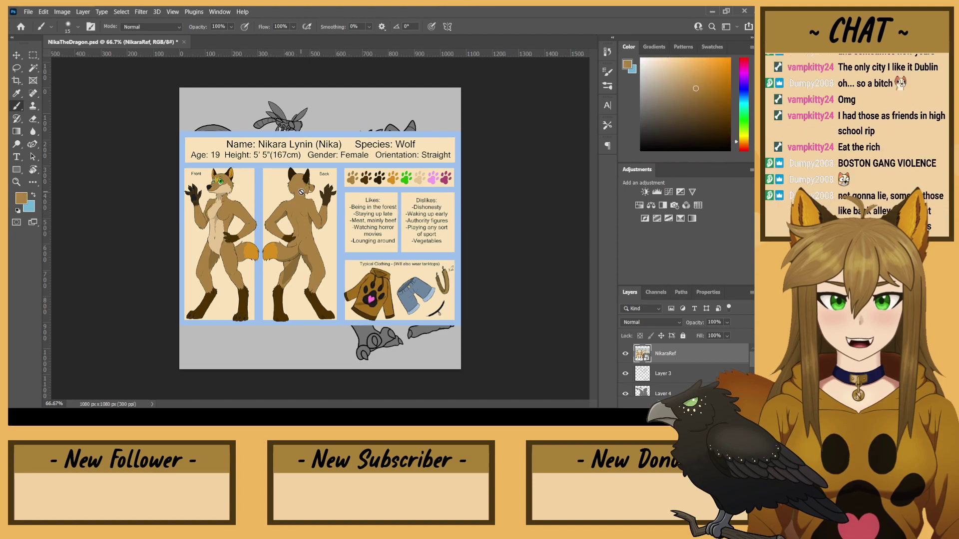
- Hide the NikaraRef layer and paint a first tan patch on the dragon's near front leg on Layer 4
{"action": "left_click", "coordinate": [626, 354]}
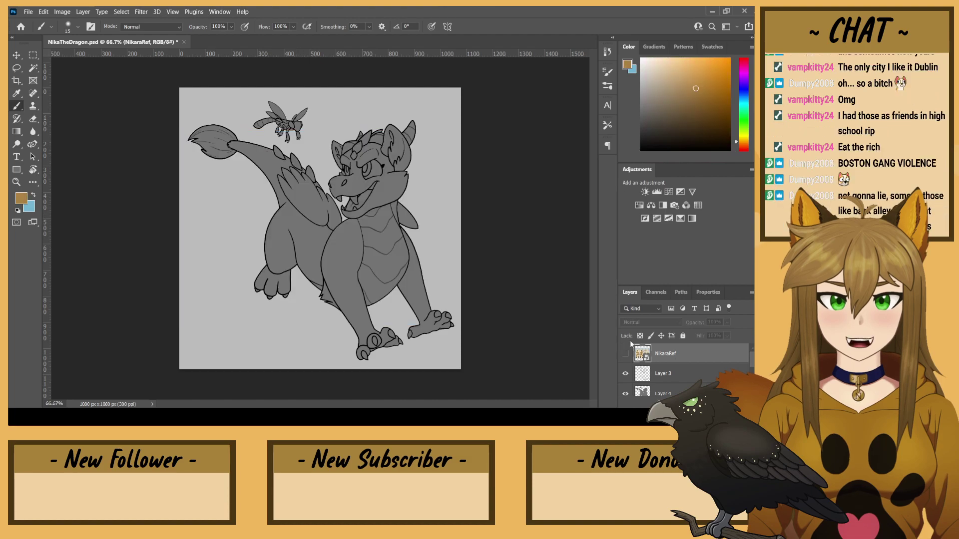
{"action": "left_click", "coordinate": [655, 392]}
{"action": "key", "text": "ctrl+plus"}
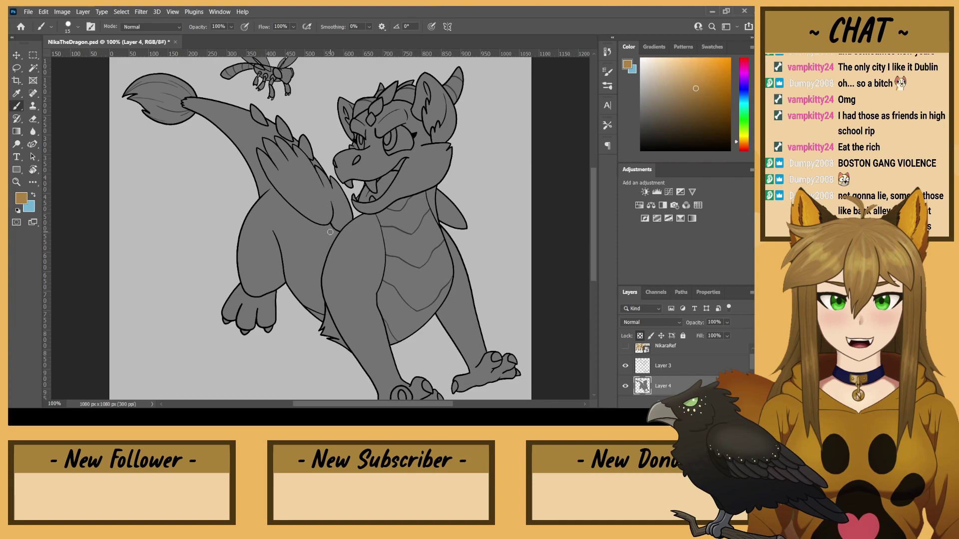
{"action": "left_click_drag", "start_coordinate": [336, 279], "coordinate": [357, 203]}
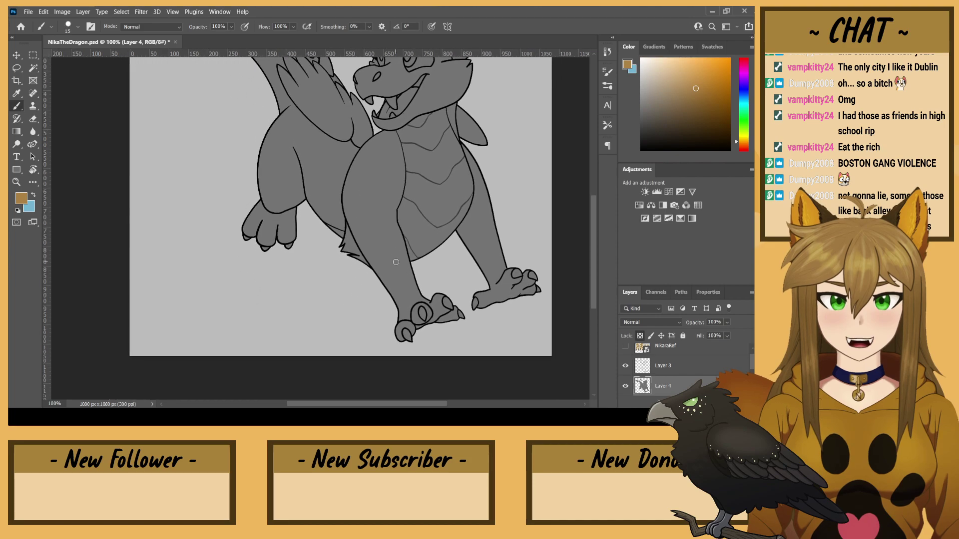
{"action": "mouse_move", "coordinate": [400, 275]}
{"action": "left_mouse_down"}
{"action": "mouse_move", "coordinate": [377, 237]}
{"action": "mouse_move", "coordinate": [379, 261]}
{"action": "left_mouse_up"}
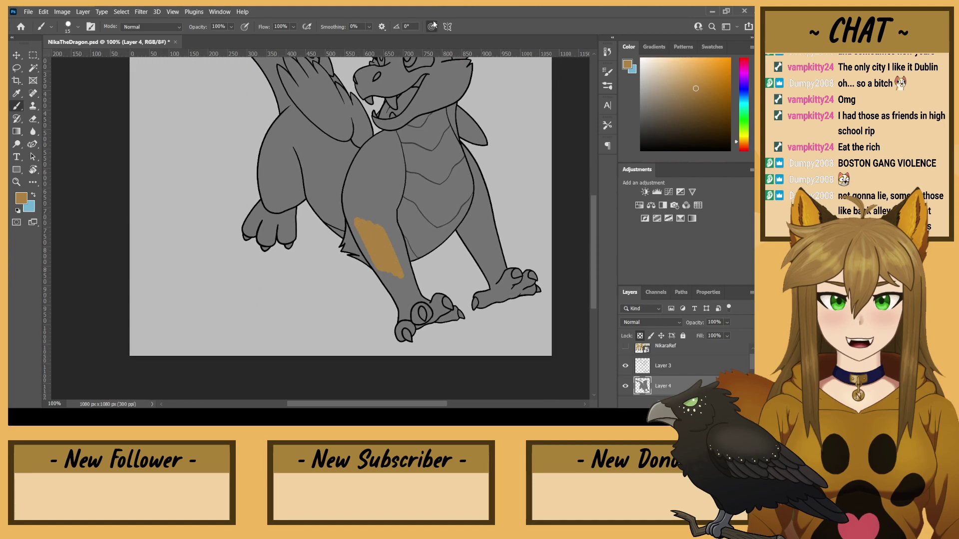
{"action": "key", "text": "bracketright"}
{"action": "key", "text": "bracketright"}
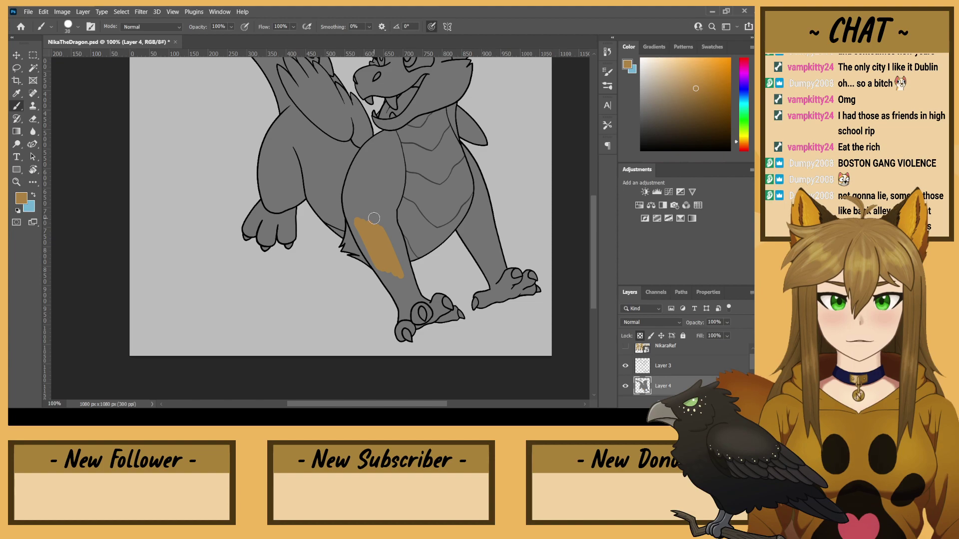
- Move Layer 4 beneath Layer 2 and show the Layer 2 sketch over the base as a marking guide
{"action": "scroll", "coordinate": [666, 374], "scroll_direction": "down", "scroll_amount": 1}
{"action": "left_click_drag", "start_coordinate": [670, 388], "coordinate": [670, 359]}
{"action": "left_click", "coordinate": [668, 386]}
{"action": "left_click", "coordinate": [626, 366]}
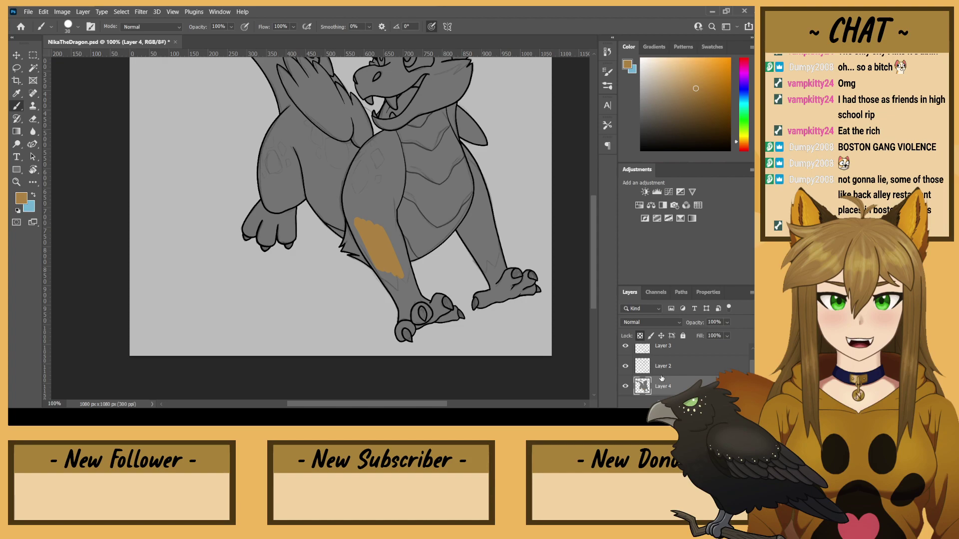
- Paint the near front leg's shoulder and upper part tan on Layer 4, following its outline
{"action": "key", "text": "ctrl+plus"}
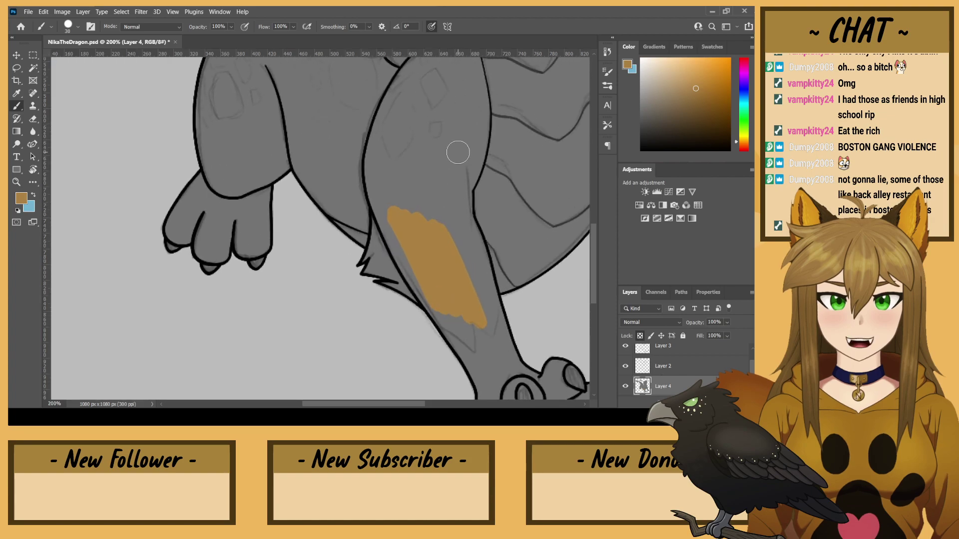
{"action": "mouse_move", "coordinate": [458, 152]}
{"action": "left_mouse_down"}
{"action": "mouse_move", "coordinate": [398, 180]}
{"action": "mouse_move", "coordinate": [392, 110]}
{"action": "mouse_move", "coordinate": [416, 158]}
{"action": "mouse_move", "coordinate": [463, 116]}
{"action": "mouse_move", "coordinate": [434, 225]}
{"action": "mouse_move", "coordinate": [437, 149]}
{"action": "mouse_move", "coordinate": [406, 197]}
{"action": "mouse_move", "coordinate": [397, 178]}
{"action": "mouse_move", "coordinate": [395, 185]}
{"action": "mouse_move", "coordinate": [399, 169]}
{"action": "left_mouse_up"}
{"action": "key", "text": "bracketleft"}
{"action": "left_click_drag", "start_coordinate": [452, 302], "coordinate": [458, 276]}
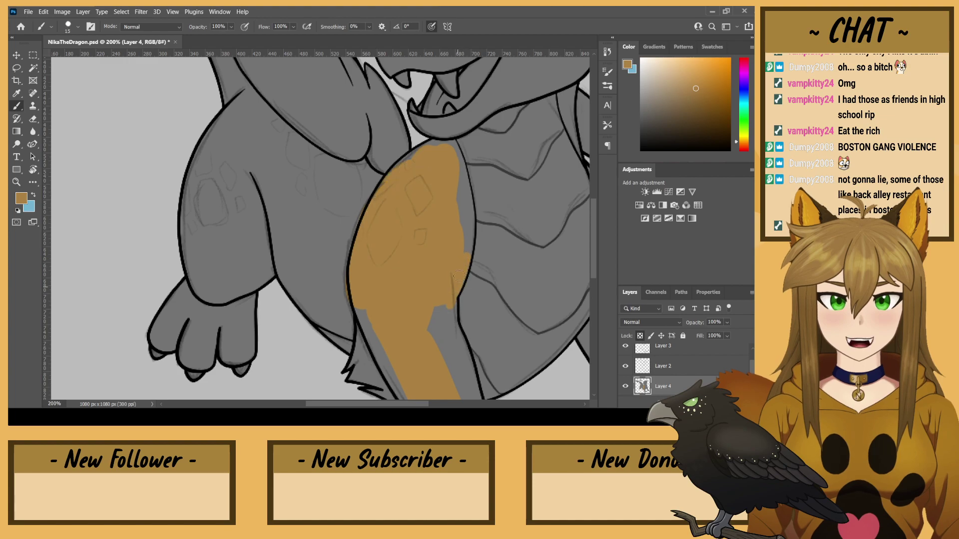
{"action": "left_click_drag", "start_coordinate": [467, 241], "coordinate": [473, 222]}
- Draw the short elbow crease of the near front leg in black on Layer 3 with a 15 px brush
{"action": "left_click", "coordinate": [660, 366]}
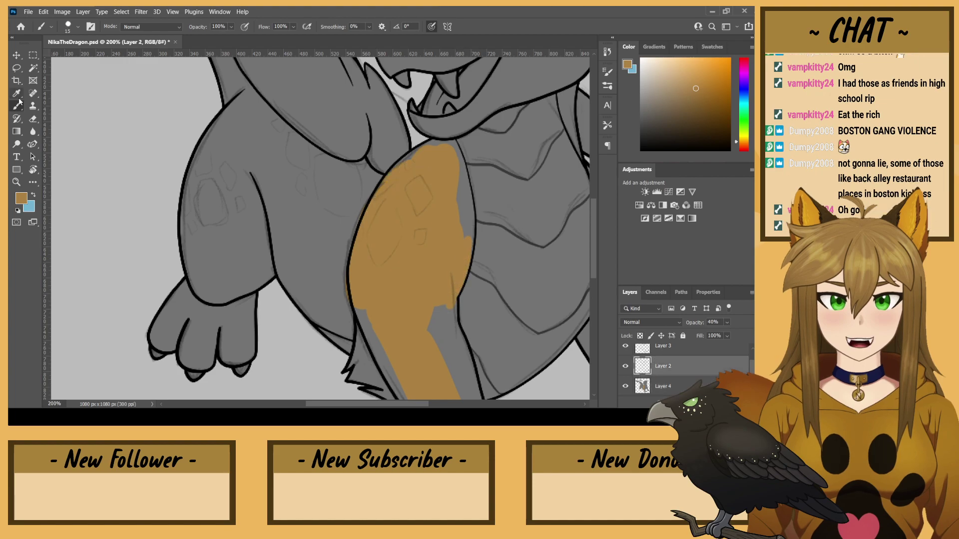
{"action": "left_click", "coordinate": [33, 119]}
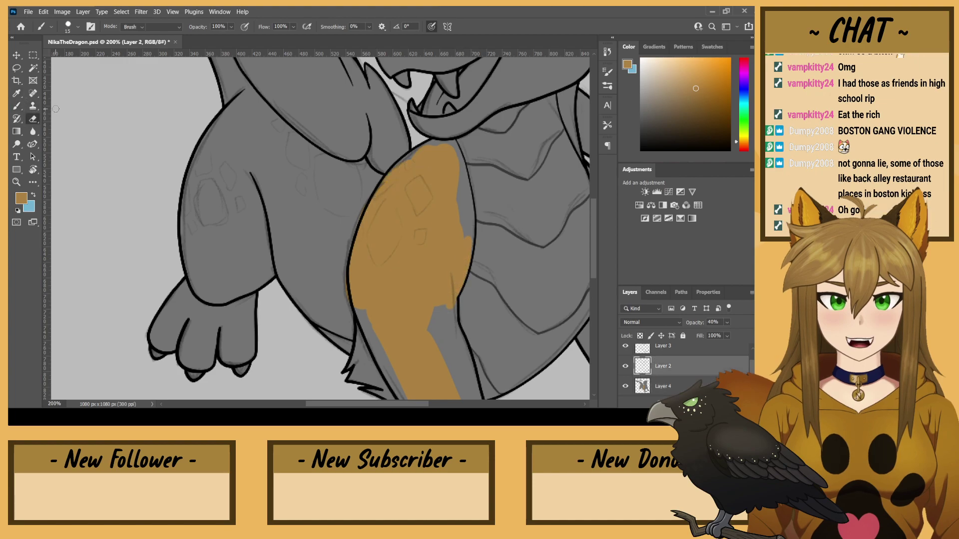
{"action": "left_click", "coordinate": [673, 350]}
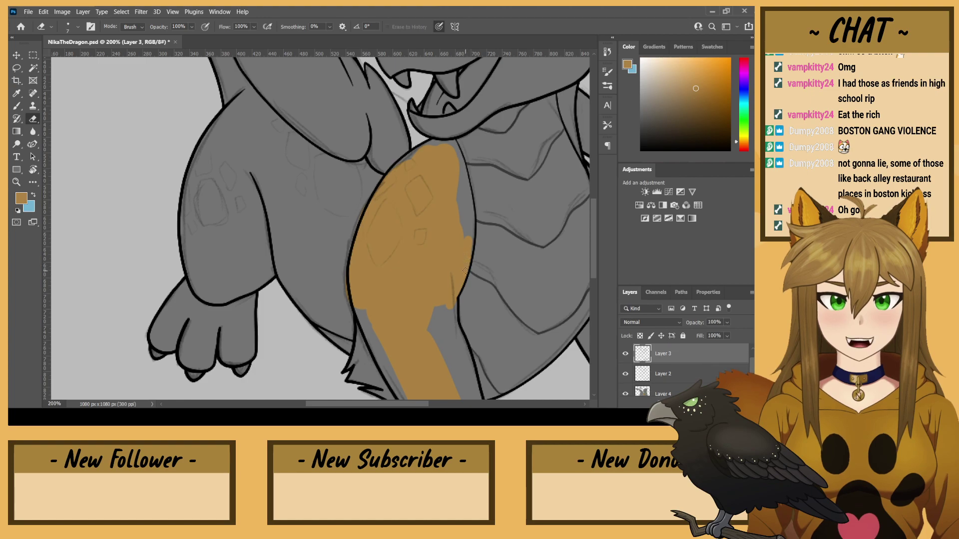
{"action": "left_click", "coordinate": [17, 105]}
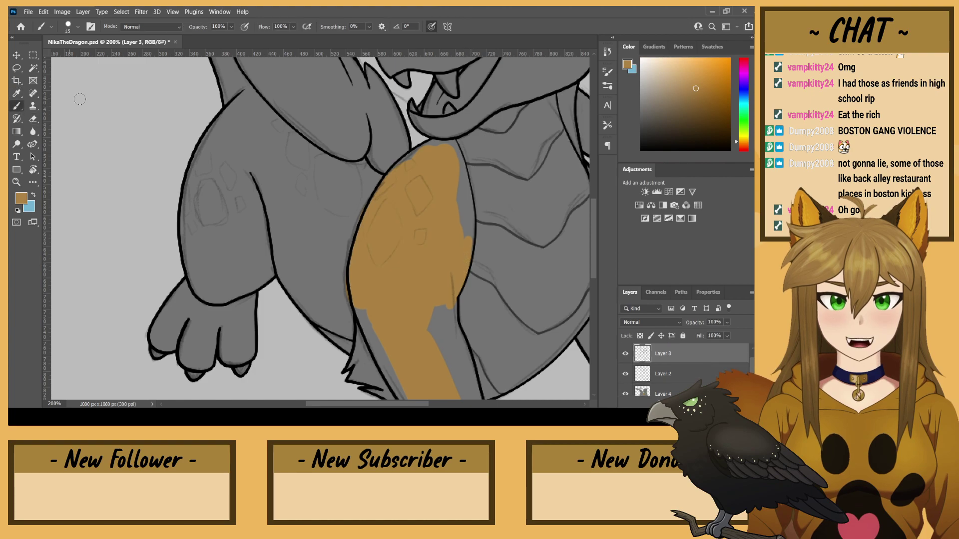
{"action": "left_click", "coordinate": [652, 377]}
{"action": "left_click_drag", "start_coordinate": [668, 117], "coordinate": [640, 150]}
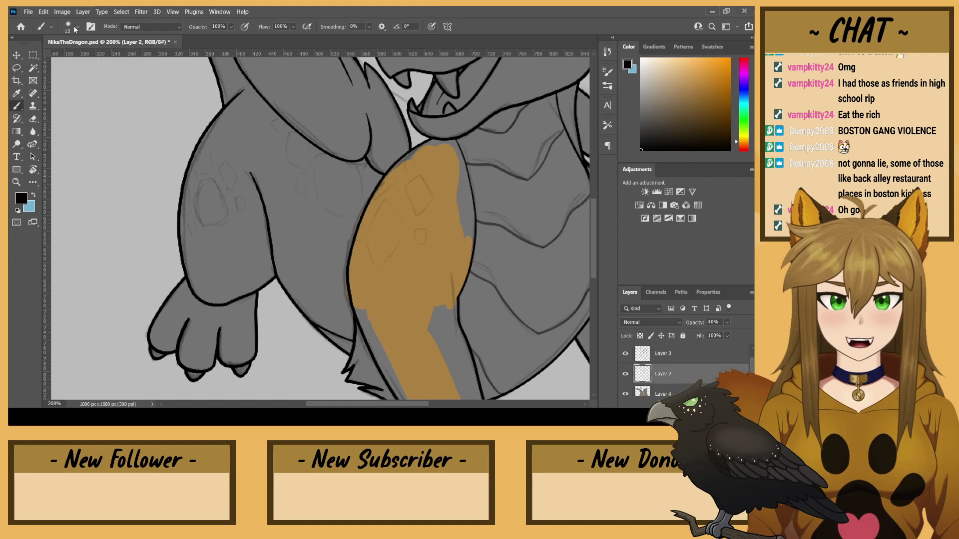
{"action": "left_click_drag", "start_coordinate": [456, 298], "coordinate": [451, 275]}
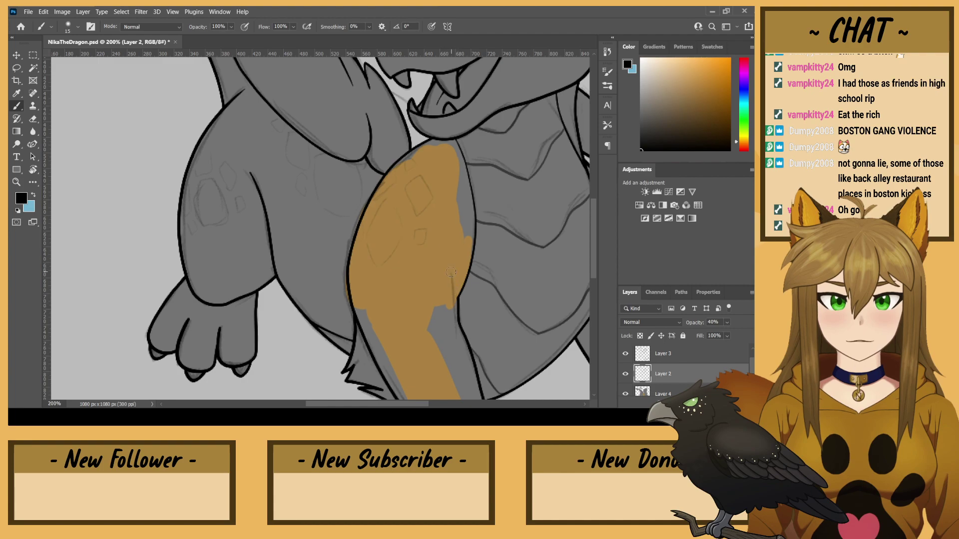
{"action": "left_click", "coordinate": [656, 352]}
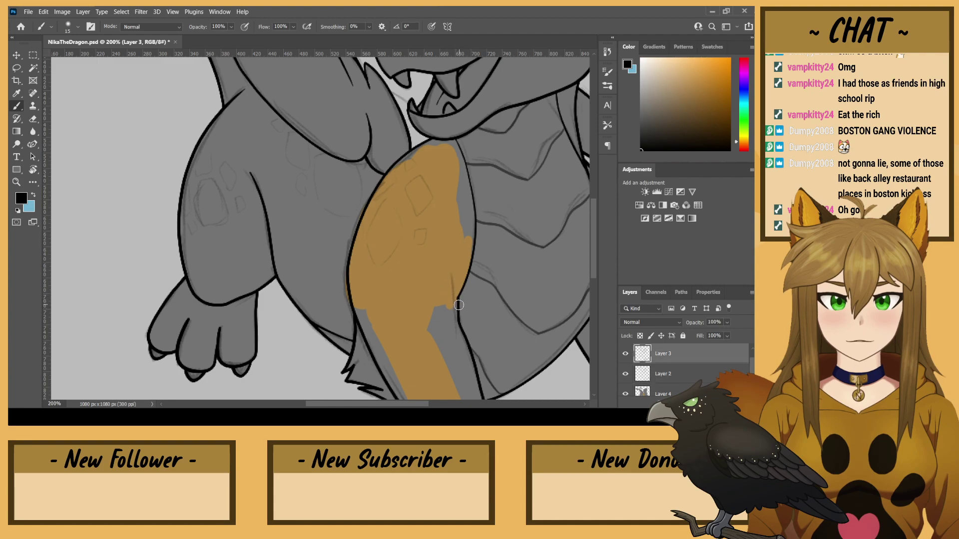
{"action": "left_click_drag", "start_coordinate": [458, 301], "coordinate": [452, 272]}
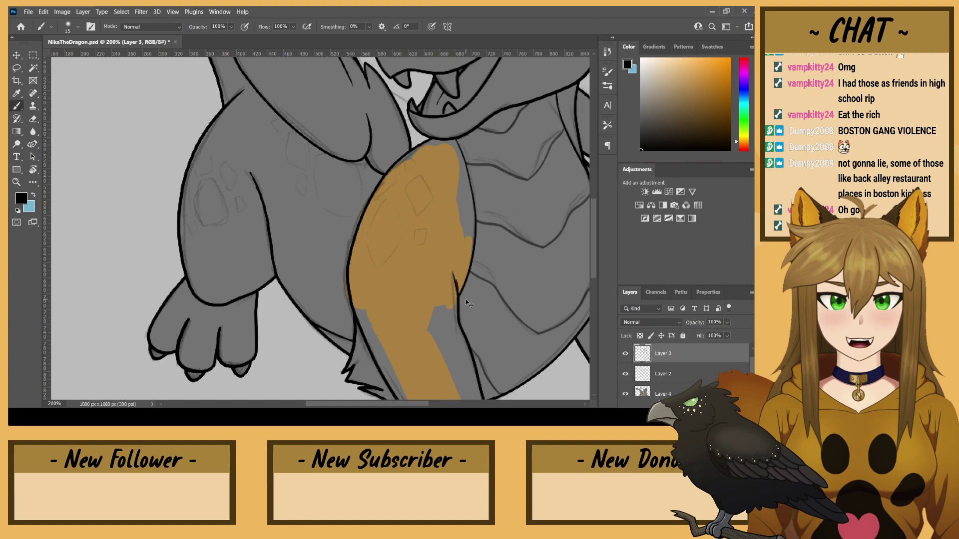
- Resample the tan and fill the remaining gray along the near shoulder's edges on Layer 4
{"action": "key", "text": "ctrl+plus"}
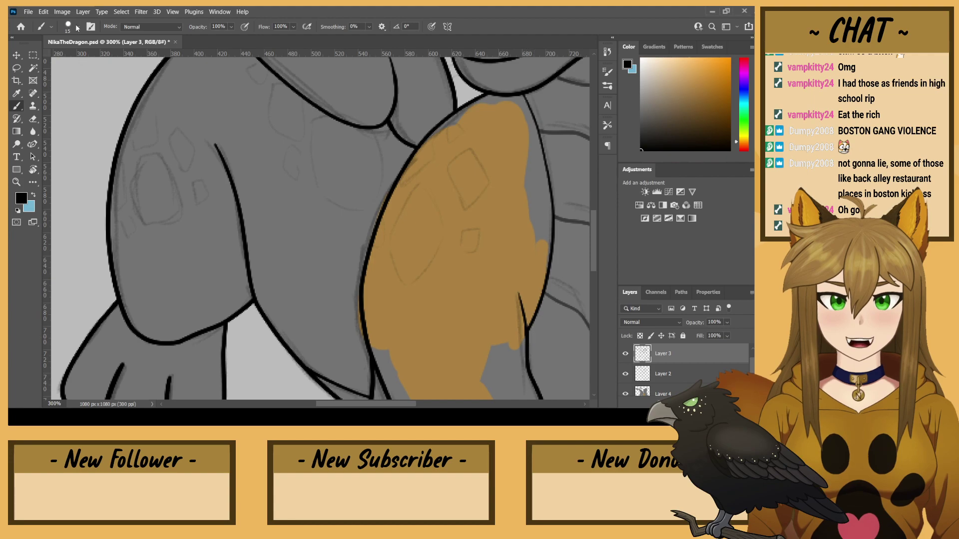
{"action": "left_click", "coordinate": [470, 330], "text": "alt"}
{"action": "left_click", "coordinate": [669, 384]}
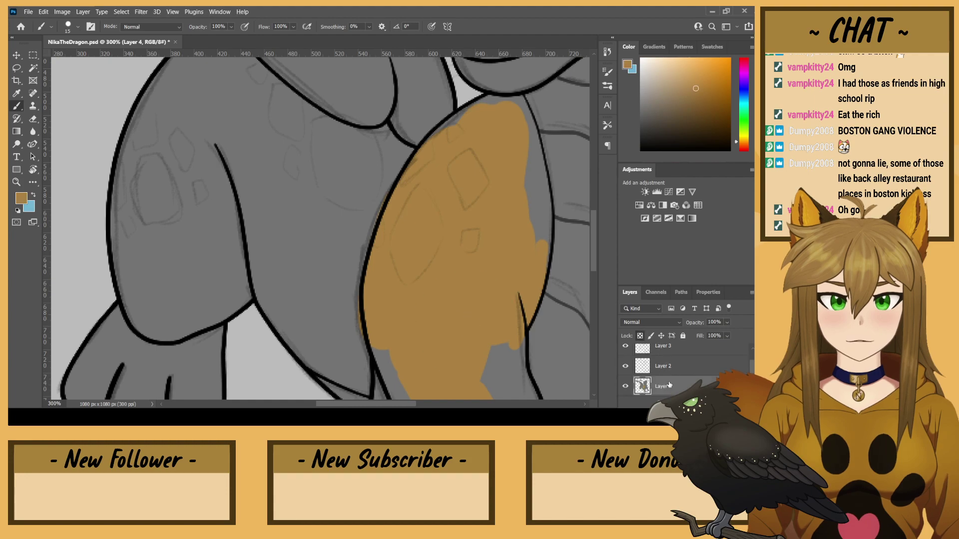
{"action": "left_click", "coordinate": [432, 27]}
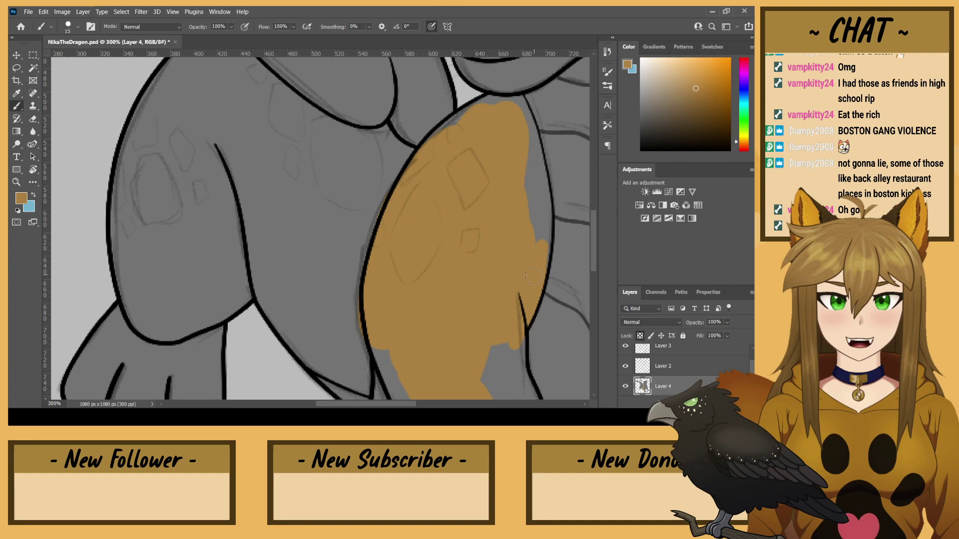
{"action": "mouse_move", "coordinate": [533, 192]}
{"action": "left_mouse_down"}
{"action": "mouse_move", "coordinate": [542, 216]}
{"action": "mouse_move", "coordinate": [519, 99]}
{"action": "mouse_move", "coordinate": [448, 131]}
{"action": "left_mouse_up"}
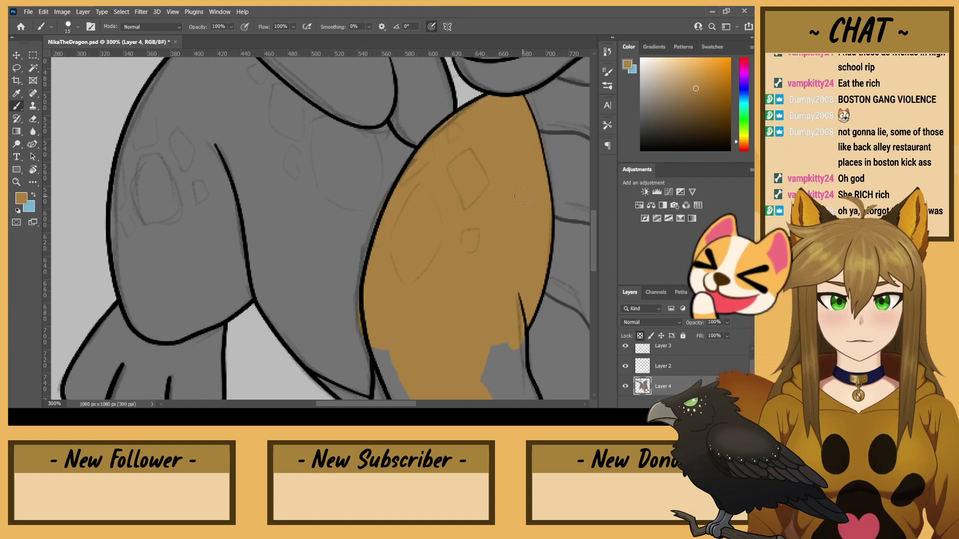
- Fill the gray gaps on both sides of the near front leg below the elbow with tan
{"action": "key", "text": "ctrl+minus"}
{"action": "key", "text": "ctrl+minus"}
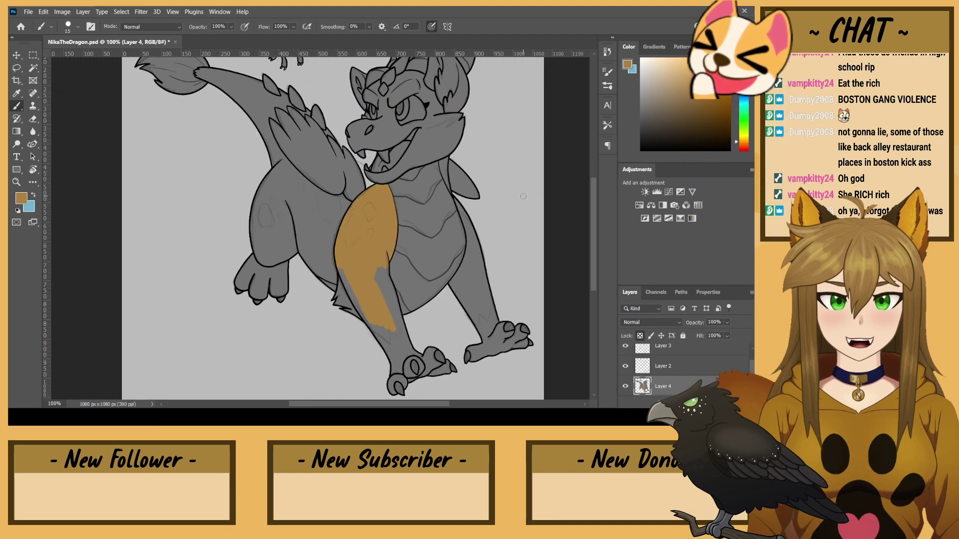
{"action": "mouse_move", "coordinate": [392, 298]}
{"action": "left_mouse_down"}
{"action": "mouse_move", "coordinate": [399, 319]}
{"action": "mouse_move", "coordinate": [387, 276]}
{"action": "mouse_move", "coordinate": [392, 324]}
{"action": "mouse_move", "coordinate": [350, 280]}
{"action": "left_mouse_up"}
- Paint the hind leg and the flank behind the near front leg tan with a larger brush
{"action": "key", "text": "bracketright"}
{"action": "key", "text": "bracketright"}
{"action": "key", "text": "bracketright"}
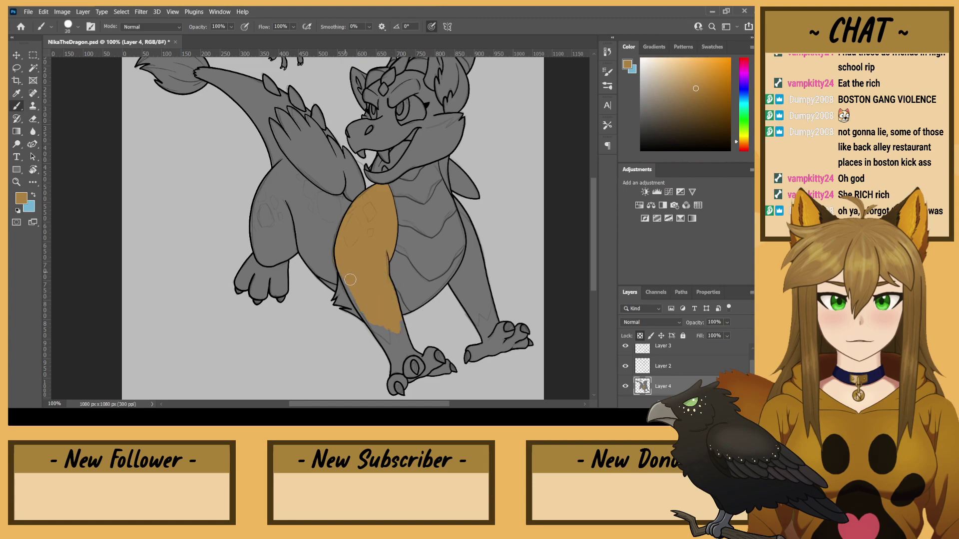
{"action": "key", "text": "bracketright"}
{"action": "mouse_move", "coordinate": [324, 222]}
{"action": "left_mouse_down"}
{"action": "mouse_move", "coordinate": [336, 271]}
{"action": "mouse_move", "coordinate": [308, 212]}
{"action": "mouse_move", "coordinate": [310, 229]}
{"action": "mouse_move", "coordinate": [288, 234]}
{"action": "mouse_move", "coordinate": [285, 192]}
{"action": "mouse_move", "coordinate": [273, 232]}
{"action": "mouse_move", "coordinate": [304, 192]}
{"action": "mouse_move", "coordinate": [334, 216]}
{"action": "left_mouse_up"}
- Block in tan on the tail, the muzzle and brow, and the far front leg with a 45 px brush
{"action": "key", "text": "bracketright"}
{"action": "key", "text": "bracketright"}
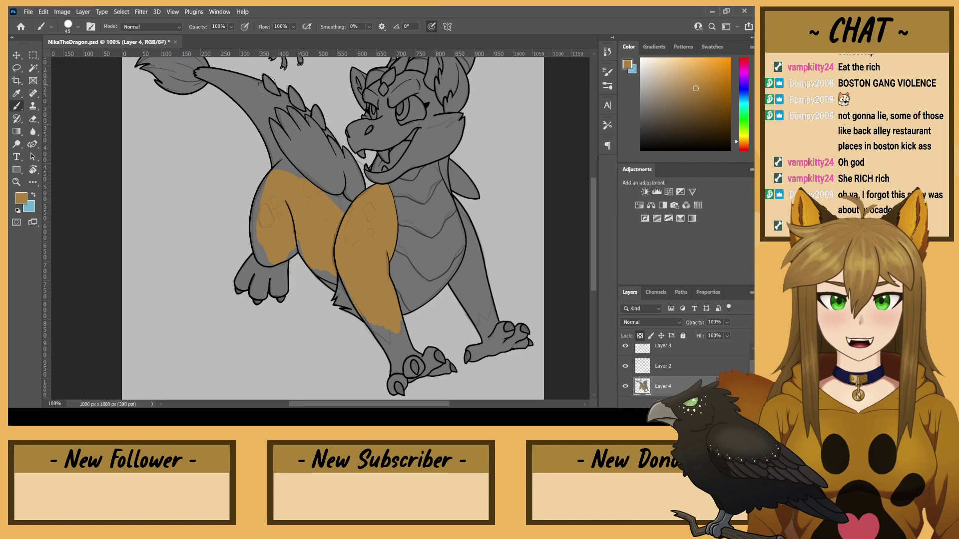
{"action": "mouse_move", "coordinate": [280, 170]}
{"action": "left_mouse_down"}
{"action": "mouse_move", "coordinate": [234, 91]}
{"action": "mouse_move", "coordinate": [254, 89]}
{"action": "left_mouse_up"}
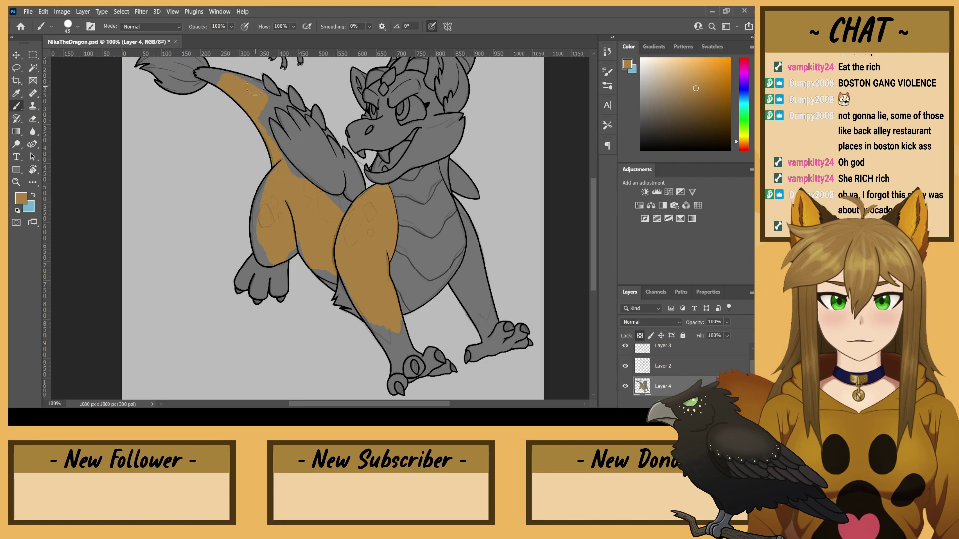
{"action": "mouse_move", "coordinate": [392, 142]}
{"action": "left_mouse_down"}
{"action": "mouse_move", "coordinate": [390, 100]}
{"action": "mouse_move", "coordinate": [412, 87]}
{"action": "mouse_move", "coordinate": [377, 89]}
{"action": "left_mouse_up"}
{"action": "left_click_drag", "start_coordinate": [474, 297], "coordinate": [472, 223]}
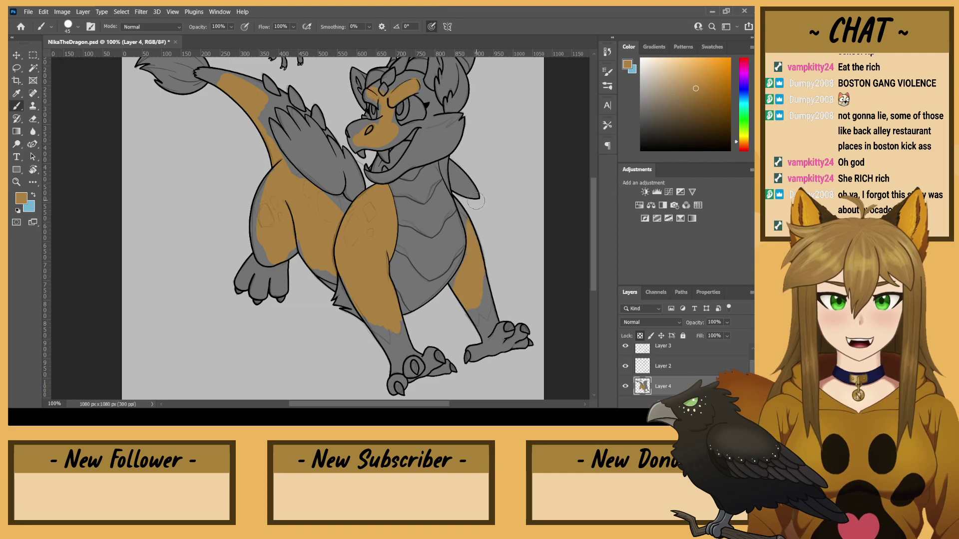
- Extend the tan down the near front leg to the sketched zigzag fur edge above the paw
{"action": "key", "text": "ctrl+plus"}
{"action": "key", "text": "ctrl+plus"}
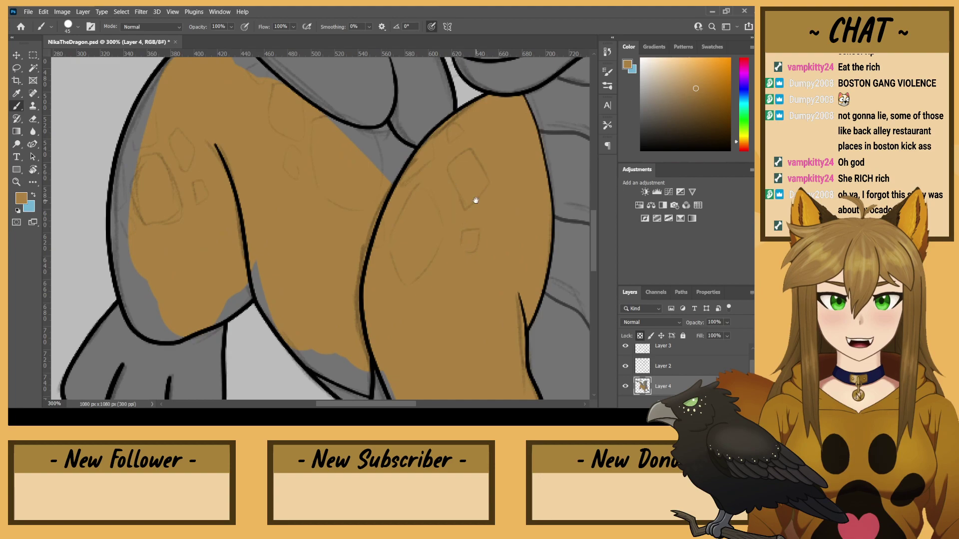
{"action": "left_click_drag", "start_coordinate": [476, 200], "coordinate": [400, 36]}
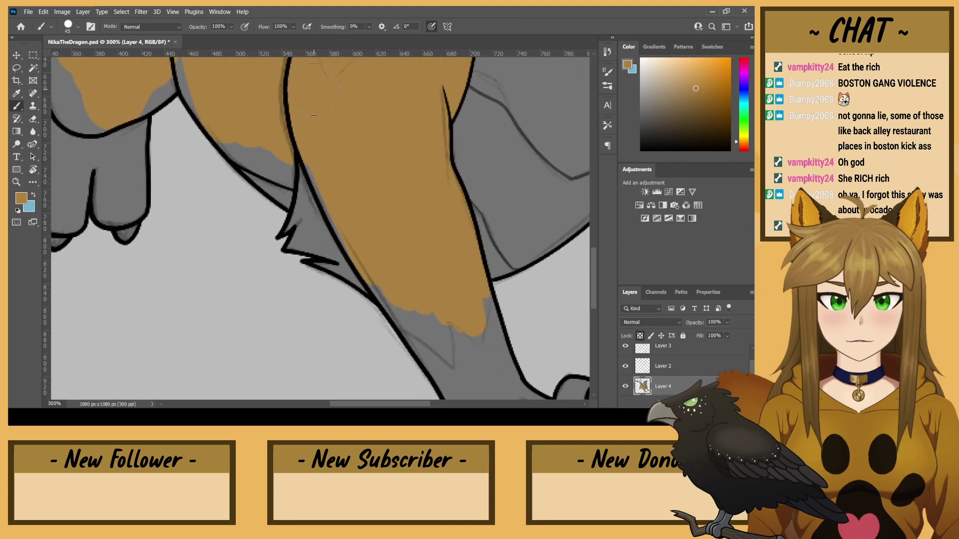
{"action": "key", "text": "bracketleft"}
{"action": "key", "text": "bracketleft"}
{"action": "key", "text": "bracketleft"}
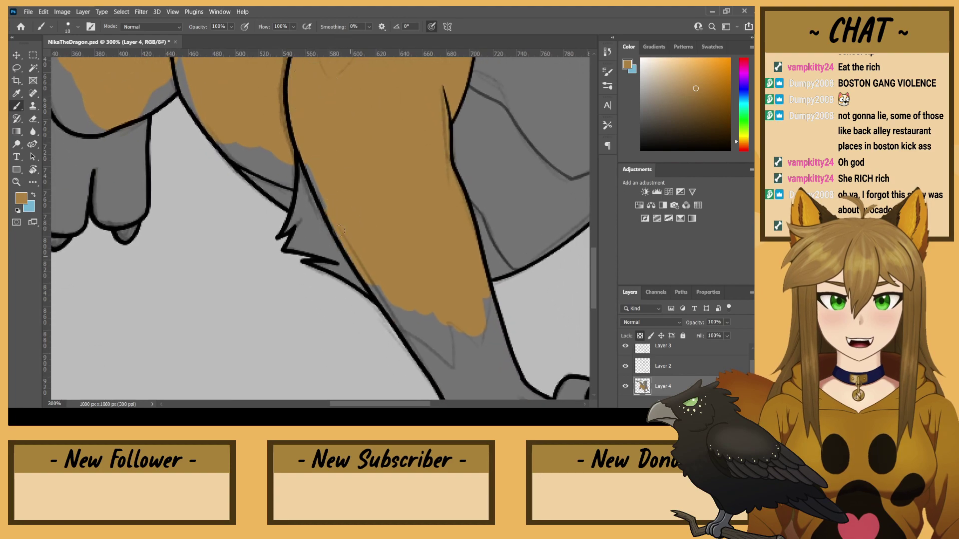
{"action": "left_click_drag", "start_coordinate": [384, 249], "coordinate": [326, 126]}
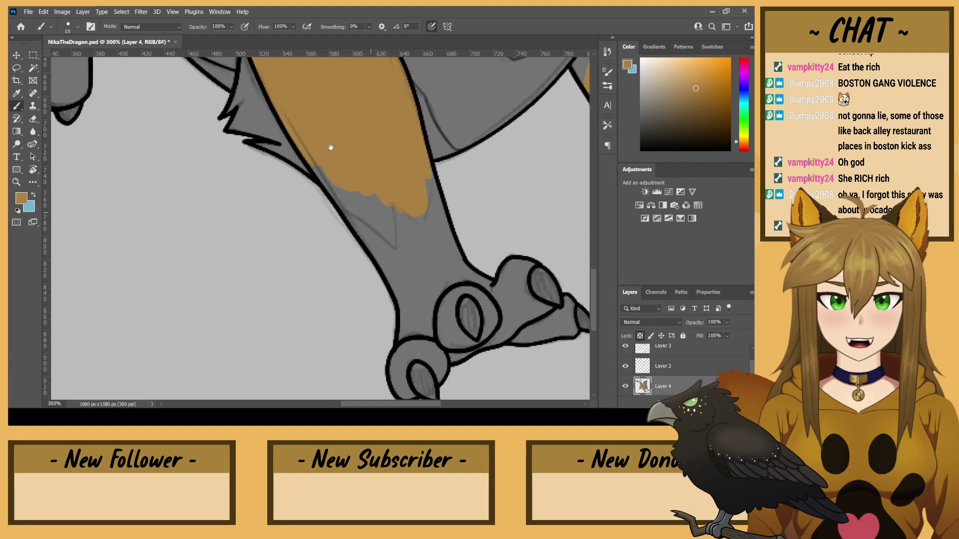
{"action": "key", "text": "bracketright"}
{"action": "key", "text": "bracketright"}
{"action": "key", "text": "bracketright"}
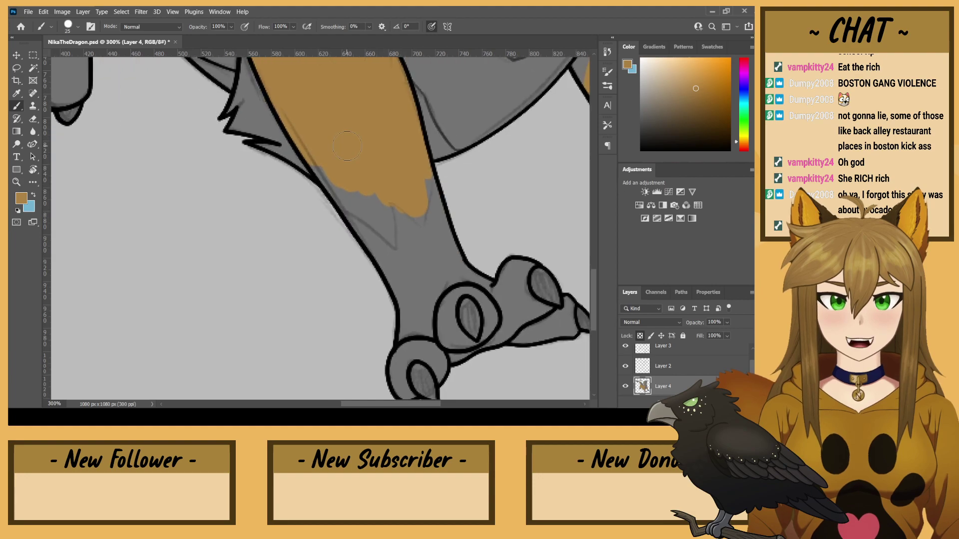
{"action": "mouse_move", "coordinate": [443, 195]}
{"action": "left_mouse_down"}
{"action": "mouse_move", "coordinate": [439, 212]}
{"action": "mouse_move", "coordinate": [412, 230]}
{"action": "mouse_move", "coordinate": [383, 218]}
{"action": "mouse_move", "coordinate": [321, 150]}
{"action": "left_mouse_up"}
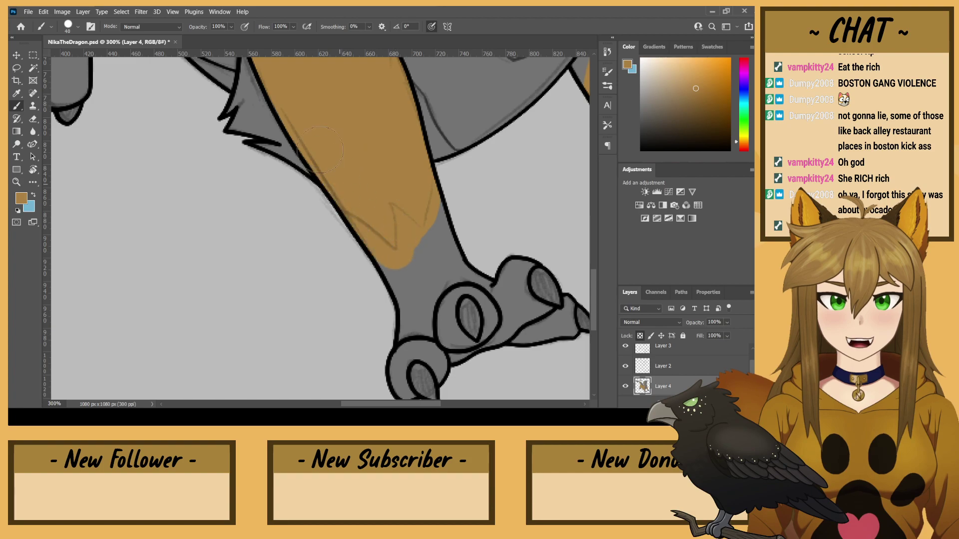
- Fill the remaining gray gaps along the edges of the far front leg with tan, using a smaller brush
{"action": "left_click_drag", "start_coordinate": [402, 202], "coordinate": [204, 324]}
{"action": "mouse_move", "coordinate": [424, 297]}
{"action": "left_mouse_down"}
{"action": "mouse_move", "coordinate": [416, 250]}
{"action": "mouse_move", "coordinate": [437, 228]}
{"action": "mouse_move", "coordinate": [457, 272]}
{"action": "mouse_move", "coordinate": [464, 253]}
{"action": "mouse_move", "coordinate": [472, 150]}
{"action": "left_mouse_up"}
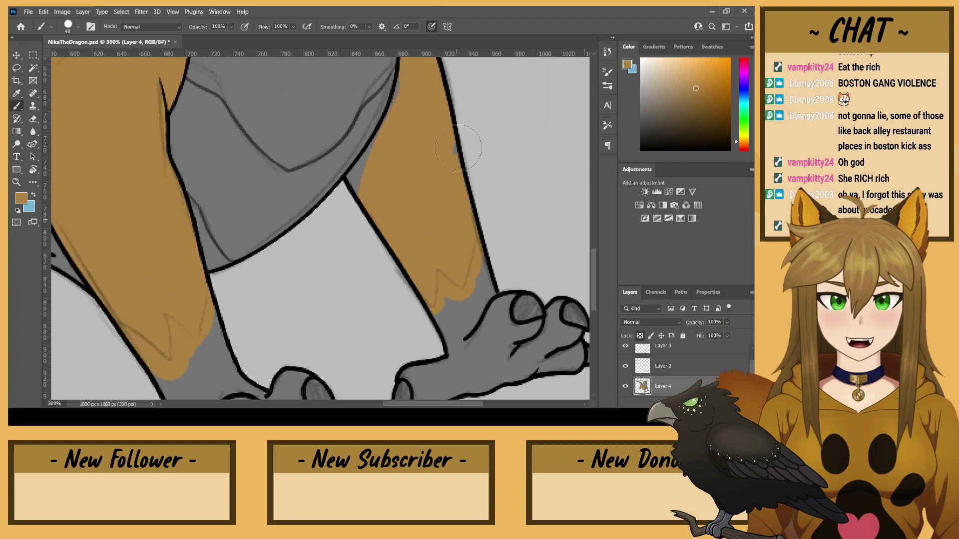
{"action": "key", "text": "bracketleft"}
{"action": "key", "text": "bracketleft"}
{"action": "key", "text": "bracketleft"}
{"action": "key", "text": "bracketleft"}
{"action": "key", "text": "bracketleft"}
{"action": "key", "text": "bracketleft"}
{"action": "mouse_move", "coordinate": [356, 189]}
{"action": "left_mouse_down"}
{"action": "mouse_move", "coordinate": [358, 169]}
{"action": "mouse_move", "coordinate": [399, 98]}
{"action": "left_mouse_up"}
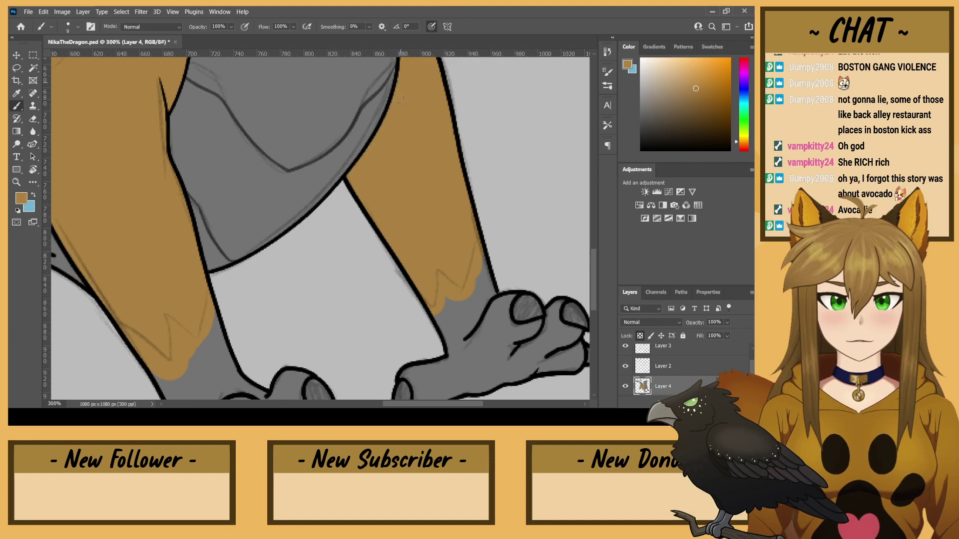
- Paint the narrow strip of neck beside the chest plates tan, from the shoulder up to the jaw
{"action": "mouse_move", "coordinate": [364, 172]}
{"action": "left_mouse_down"}
{"action": "mouse_move", "coordinate": [365, 337]}
{"action": "mouse_move", "coordinate": [388, 270]}
{"action": "mouse_move", "coordinate": [408, 287]}
{"action": "mouse_move", "coordinate": [372, 194]}
{"action": "mouse_move", "coordinate": [419, 263]}
{"action": "left_mouse_up"}
{"action": "left_click_drag", "start_coordinate": [388, 205], "coordinate": [437, 313]}
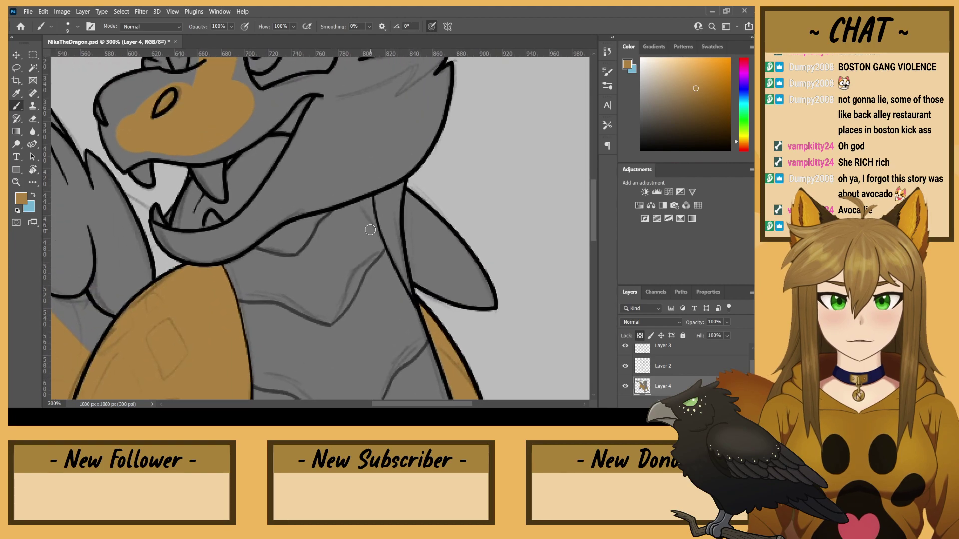
{"action": "mouse_move", "coordinate": [402, 265]}
{"action": "left_mouse_down"}
{"action": "mouse_move", "coordinate": [380, 200]}
{"action": "mouse_move", "coordinate": [380, 222]}
{"action": "left_mouse_up"}
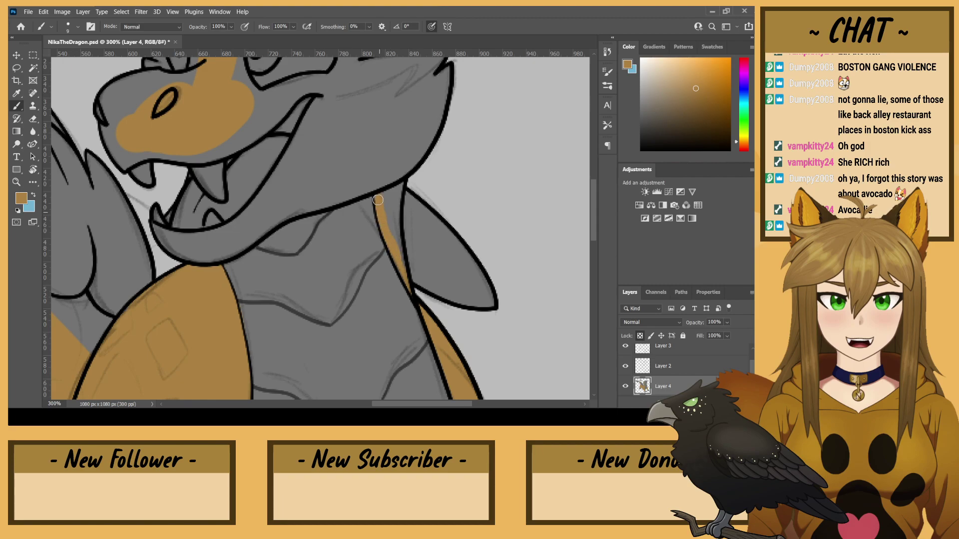
{"action": "mouse_move", "coordinate": [403, 184]}
{"action": "left_mouse_down"}
{"action": "mouse_move", "coordinate": [405, 287]}
{"action": "mouse_move", "coordinate": [391, 234]}
{"action": "mouse_move", "coordinate": [401, 187]}
{"action": "mouse_move", "coordinate": [398, 211]}
{"action": "left_mouse_up"}
- Paint the cheek marking tan, from the muzzle under the near eye out to the pointed cheek fur
{"action": "left_click_drag", "start_coordinate": [315, 147], "coordinate": [411, 303]}
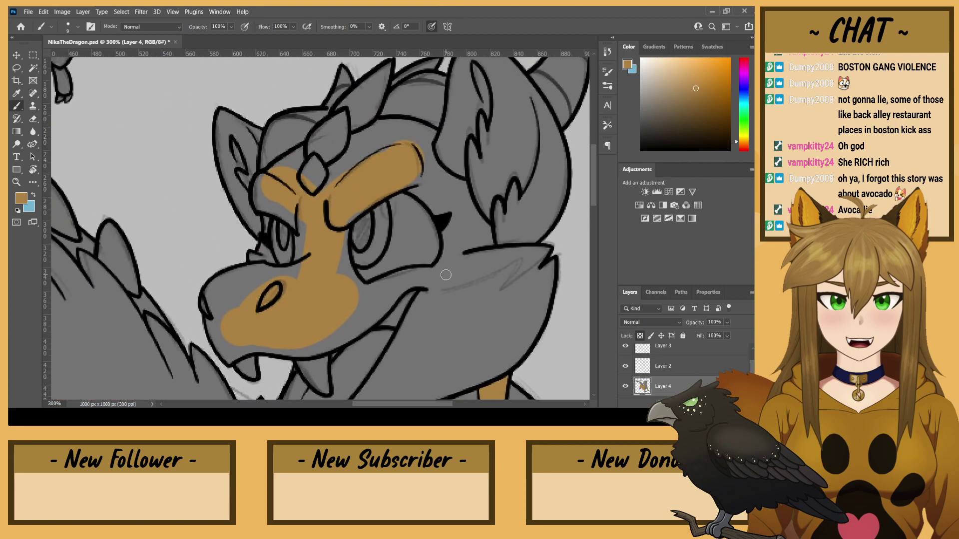
{"action": "mouse_move", "coordinate": [538, 249]}
{"action": "left_mouse_down"}
{"action": "mouse_move", "coordinate": [496, 287]}
{"action": "mouse_move", "coordinate": [527, 267]}
{"action": "mouse_move", "coordinate": [489, 285]}
{"action": "mouse_move", "coordinate": [527, 255]}
{"action": "mouse_move", "coordinate": [427, 289]}
{"action": "left_mouse_up"}
{"action": "mouse_move", "coordinate": [542, 247]}
{"action": "left_mouse_down"}
{"action": "mouse_move", "coordinate": [473, 258]}
{"action": "mouse_move", "coordinate": [461, 264]}
{"action": "mouse_move", "coordinate": [503, 258]}
{"action": "mouse_move", "coordinate": [442, 282]}
{"action": "mouse_move", "coordinate": [400, 282]}
{"action": "mouse_move", "coordinate": [438, 273]}
{"action": "mouse_move", "coordinate": [399, 282]}
{"action": "mouse_move", "coordinate": [417, 273]}
{"action": "mouse_move", "coordinate": [377, 286]}
{"action": "mouse_move", "coordinate": [359, 299]}
{"action": "mouse_move", "coordinate": [368, 308]}
{"action": "mouse_move", "coordinate": [418, 273]}
{"action": "mouse_move", "coordinate": [364, 323]}
{"action": "left_mouse_up"}
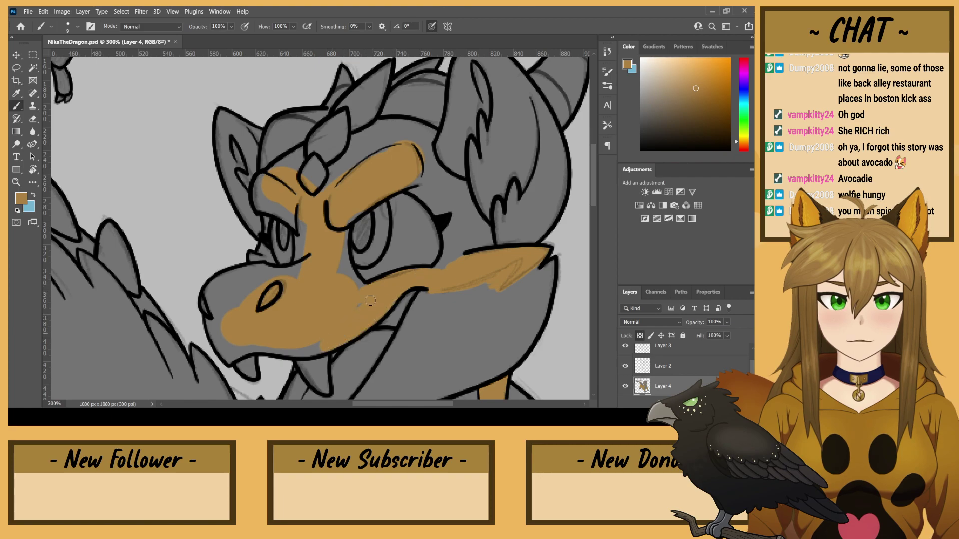
- Fill the rest of the muzzle with tan up to its outline, including the nose bridge and the sliver beside the far eye
{"action": "mouse_move", "coordinate": [325, 350]}
{"action": "left_mouse_down"}
{"action": "mouse_move", "coordinate": [407, 280]}
{"action": "mouse_move", "coordinate": [420, 212]}
{"action": "left_mouse_up"}
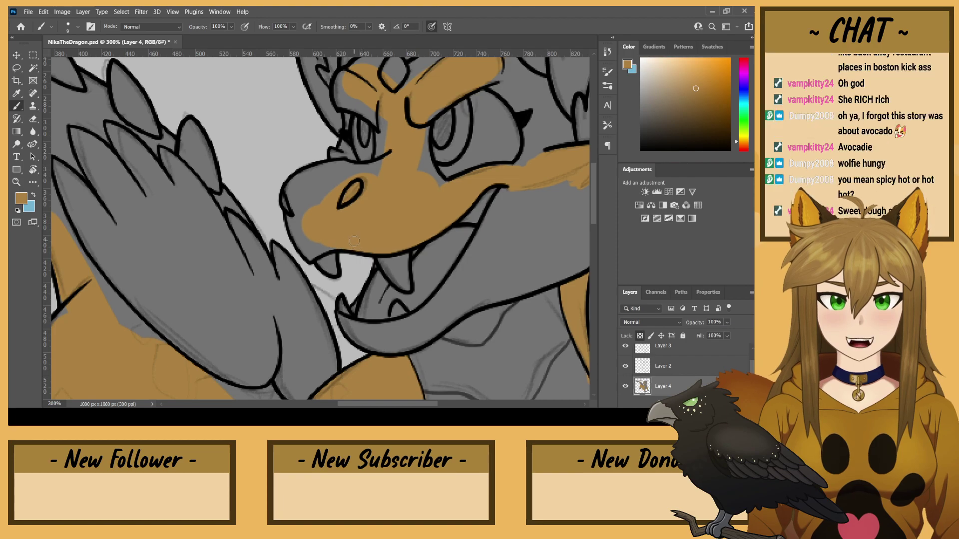
{"action": "mouse_move", "coordinate": [332, 246]}
{"action": "left_mouse_down"}
{"action": "mouse_move", "coordinate": [309, 252]}
{"action": "mouse_move", "coordinate": [300, 241]}
{"action": "left_mouse_up"}
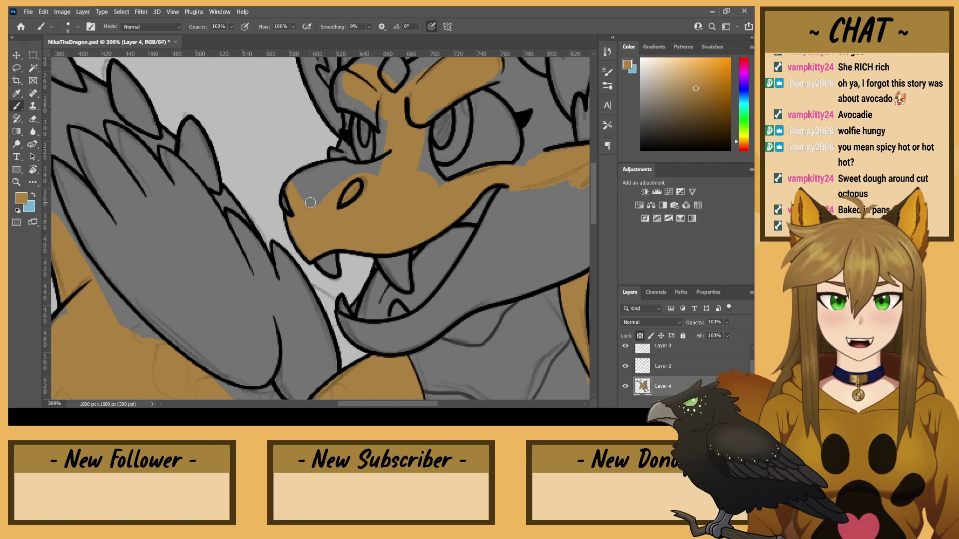
{"action": "mouse_move", "coordinate": [310, 203]}
{"action": "left_mouse_down"}
{"action": "mouse_move", "coordinate": [360, 170]}
{"action": "mouse_move", "coordinate": [300, 177]}
{"action": "mouse_move", "coordinate": [327, 192]}
{"action": "mouse_move", "coordinate": [311, 189]}
{"action": "mouse_move", "coordinate": [210, 255]}
{"action": "left_mouse_up"}
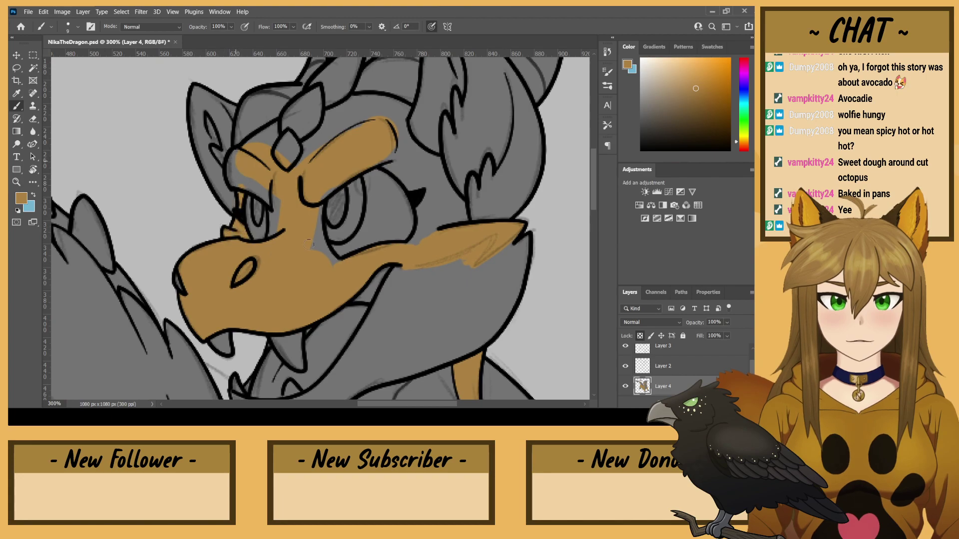
- Fill the area between the eyes, the brows, the forehead and the temple behind the near eye with tan
{"action": "mouse_move", "coordinate": [277, 202]}
{"action": "left_mouse_down"}
{"action": "mouse_move", "coordinate": [273, 241]}
{"action": "mouse_move", "coordinate": [289, 179]}
{"action": "mouse_move", "coordinate": [338, 264]}
{"action": "mouse_move", "coordinate": [323, 250]}
{"action": "mouse_move", "coordinate": [316, 196]}
{"action": "left_mouse_up"}
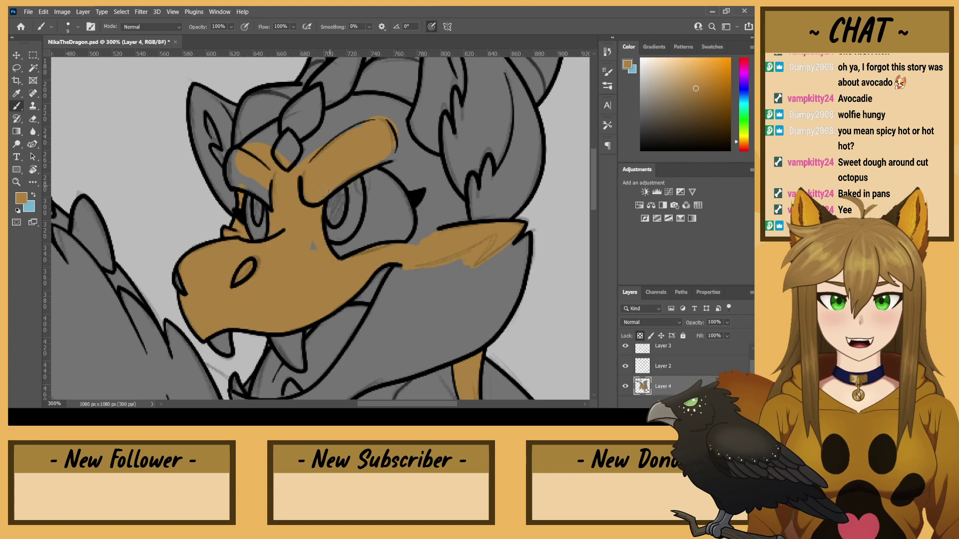
{"action": "mouse_move", "coordinate": [255, 186]}
{"action": "left_mouse_down"}
{"action": "mouse_move", "coordinate": [236, 174]}
{"action": "mouse_move", "coordinate": [249, 189]}
{"action": "left_mouse_up"}
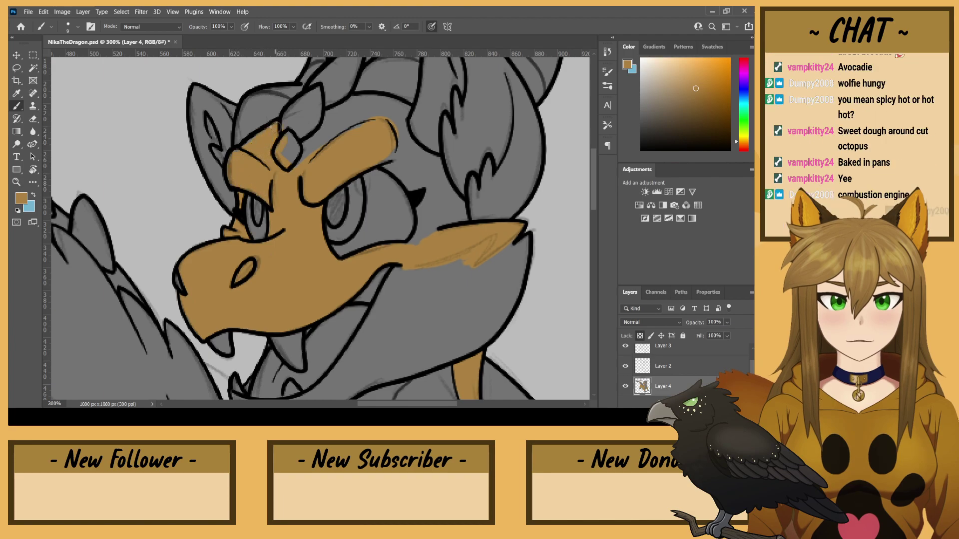
{"action": "mouse_move", "coordinate": [433, 227]}
{"action": "left_mouse_down"}
{"action": "mouse_move", "coordinate": [412, 245]}
{"action": "mouse_move", "coordinate": [422, 209]}
{"action": "mouse_move", "coordinate": [381, 159]}
{"action": "mouse_move", "coordinate": [395, 171]}
{"action": "mouse_move", "coordinate": [384, 133]}
{"action": "mouse_move", "coordinate": [435, 157]}
{"action": "mouse_move", "coordinate": [463, 222]}
{"action": "mouse_move", "coordinate": [444, 194]}
{"action": "mouse_move", "coordinate": [446, 219]}
{"action": "mouse_move", "coordinate": [429, 203]}
{"action": "mouse_move", "coordinate": [422, 176]}
{"action": "mouse_move", "coordinate": [437, 196]}
{"action": "left_mouse_up"}
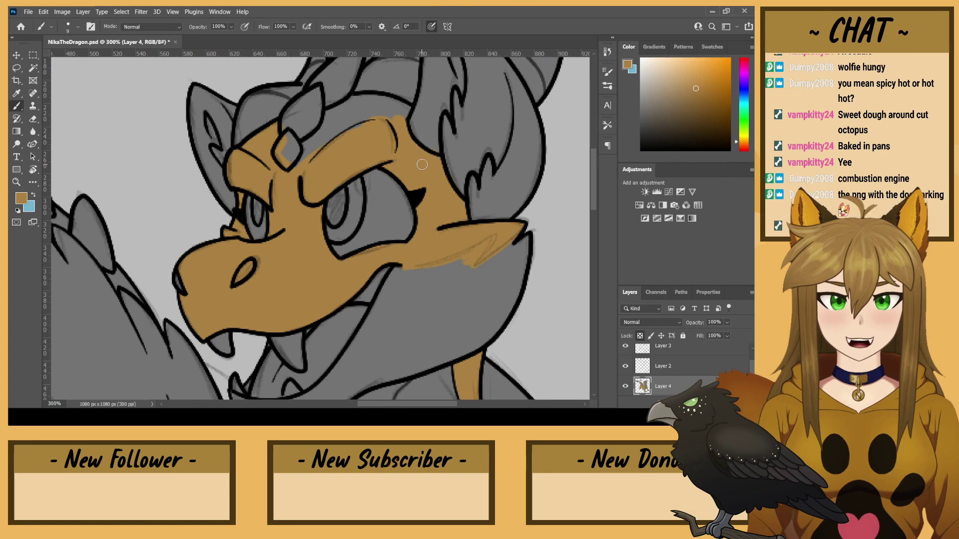
{"action": "mouse_move", "coordinate": [411, 140]}
{"action": "left_mouse_down"}
{"action": "mouse_move", "coordinate": [425, 240]}
{"action": "mouse_move", "coordinate": [387, 191]}
{"action": "mouse_move", "coordinate": [421, 204]}
{"action": "mouse_move", "coordinate": [363, 195]}
{"action": "mouse_move", "coordinate": [415, 216]}
{"action": "mouse_move", "coordinate": [417, 206]}
{"action": "mouse_move", "coordinate": [357, 214]}
{"action": "mouse_move", "coordinate": [378, 198]}
{"action": "mouse_move", "coordinate": [360, 208]}
{"action": "mouse_move", "coordinate": [395, 201]}
{"action": "mouse_move", "coordinate": [319, 254]}
{"action": "mouse_move", "coordinate": [328, 234]}
{"action": "left_mouse_up"}
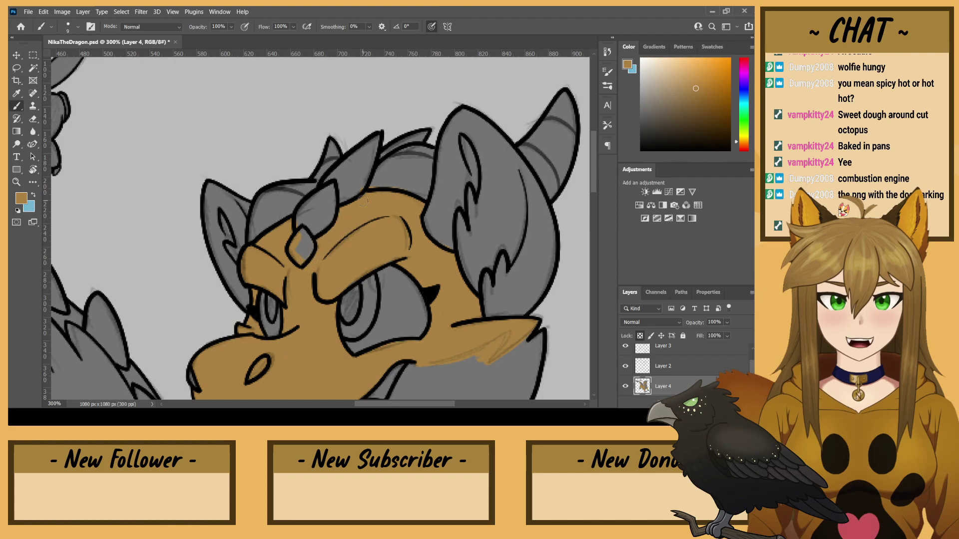
- Fill the gray gaps on the back and tail base along the lower edge of the wing with tan
{"action": "mouse_move", "coordinate": [285, 289]}
{"action": "left_mouse_down"}
{"action": "mouse_move", "coordinate": [344, 84]}
{"action": "mouse_move", "coordinate": [333, 49]}
{"action": "left_mouse_up"}
{"action": "mouse_move", "coordinate": [260, 298]}
{"action": "left_mouse_down"}
{"action": "mouse_move", "coordinate": [272, 178]}
{"action": "mouse_move", "coordinate": [320, 155]}
{"action": "mouse_move", "coordinate": [331, 181]}
{"action": "left_mouse_up"}
{"action": "mouse_move", "coordinate": [324, 235]}
{"action": "left_mouse_down"}
{"action": "mouse_move", "coordinate": [300, 210]}
{"action": "mouse_move", "coordinate": [285, 218]}
{"action": "mouse_move", "coordinate": [229, 198]}
{"action": "mouse_move", "coordinate": [309, 233]}
{"action": "left_mouse_up"}
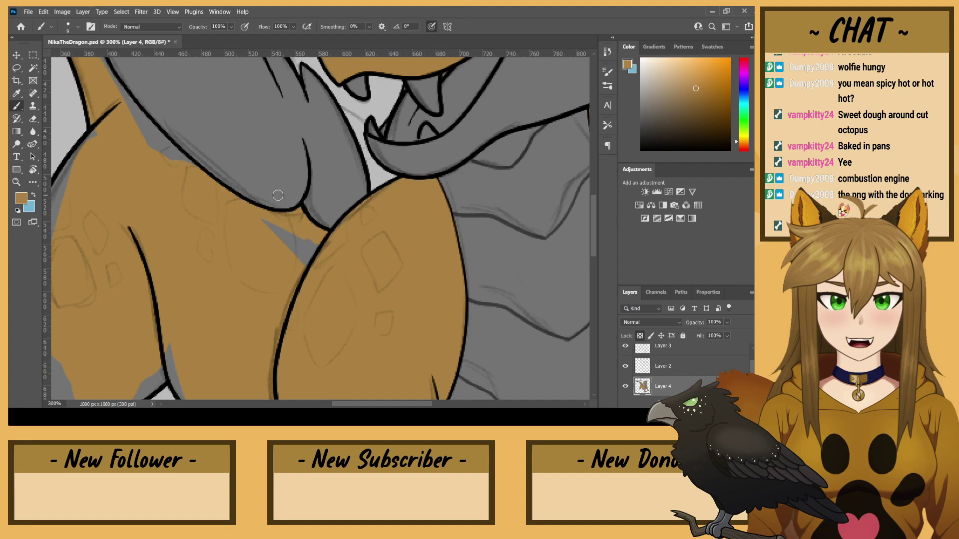
{"action": "key", "text": "bracketright"}
{"action": "key", "text": "bracketright"}
{"action": "mouse_move", "coordinate": [280, 200]}
{"action": "left_mouse_down"}
{"action": "mouse_move", "coordinate": [313, 264]}
{"action": "mouse_move", "coordinate": [289, 252]}
{"action": "mouse_move", "coordinate": [260, 210]}
{"action": "left_mouse_up"}
{"action": "mouse_move", "coordinate": [156, 181]}
{"action": "left_mouse_down"}
{"action": "mouse_move", "coordinate": [337, 242]}
{"action": "mouse_move", "coordinate": [380, 232]}
{"action": "mouse_move", "coordinate": [320, 179]}
{"action": "mouse_move", "coordinate": [324, 186]}
{"action": "left_mouse_up"}
{"action": "key", "text": "bracketleft"}
{"action": "key", "text": "bracketleft"}
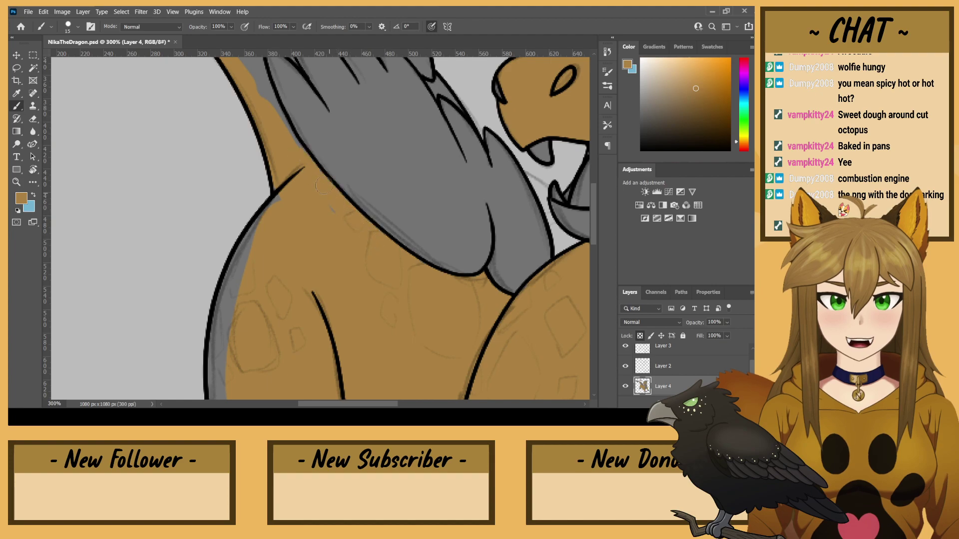
{"action": "left_click_drag", "start_coordinate": [288, 146], "coordinate": [266, 118]}
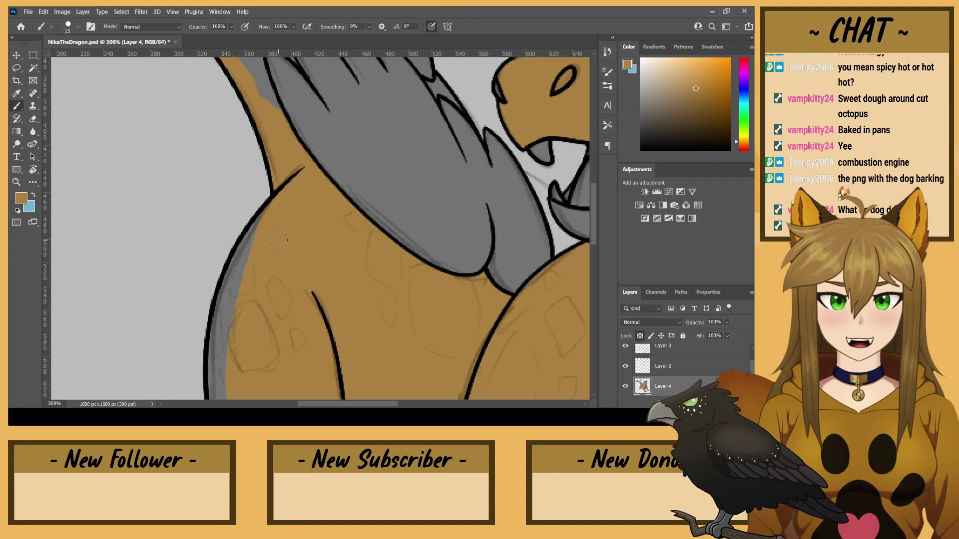
- Paint the outer edge and underside of the hind thigh tan up to the outline with a larger brush
{"action": "key", "text": "ctrl+minus"}
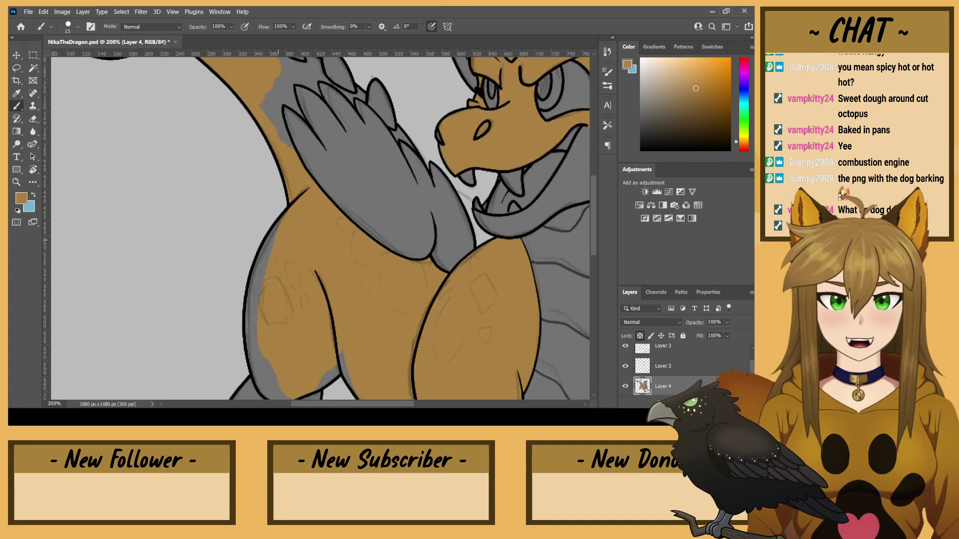
{"action": "left_click_drag", "start_coordinate": [336, 357], "coordinate": [321, 381]}
{"action": "left_click_drag", "start_coordinate": [315, 324], "coordinate": [364, 186]}
{"action": "key", "text": "bracketright"}
{"action": "key", "text": "bracketright"}
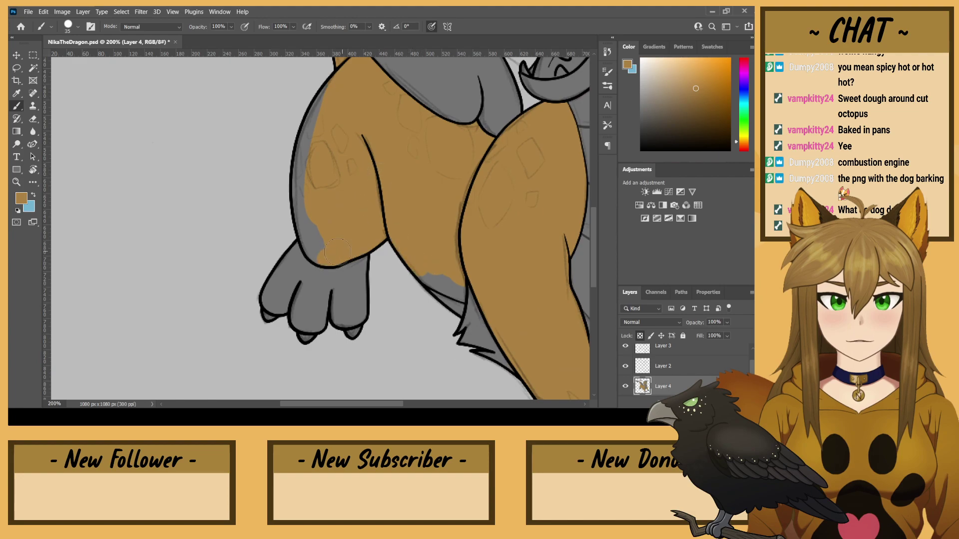
{"action": "mouse_move", "coordinate": [319, 262]}
{"action": "left_mouse_down"}
{"action": "mouse_move", "coordinate": [300, 199]}
{"action": "mouse_move", "coordinate": [308, 148]}
{"action": "left_mouse_up"}
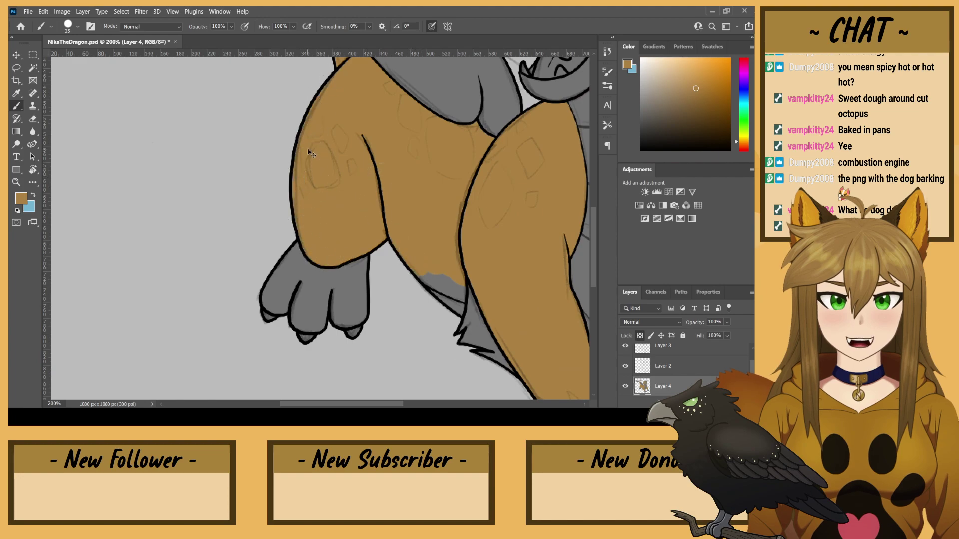
- Fill the gray gap low on the flank, down to the belly line behind the near front leg, with tan
{"action": "scroll", "coordinate": [309, 148], "scroll_direction": "up", "scroll_amount": 1}
{"action": "key", "text": "bracketleft"}
{"action": "key", "text": "bracketleft"}
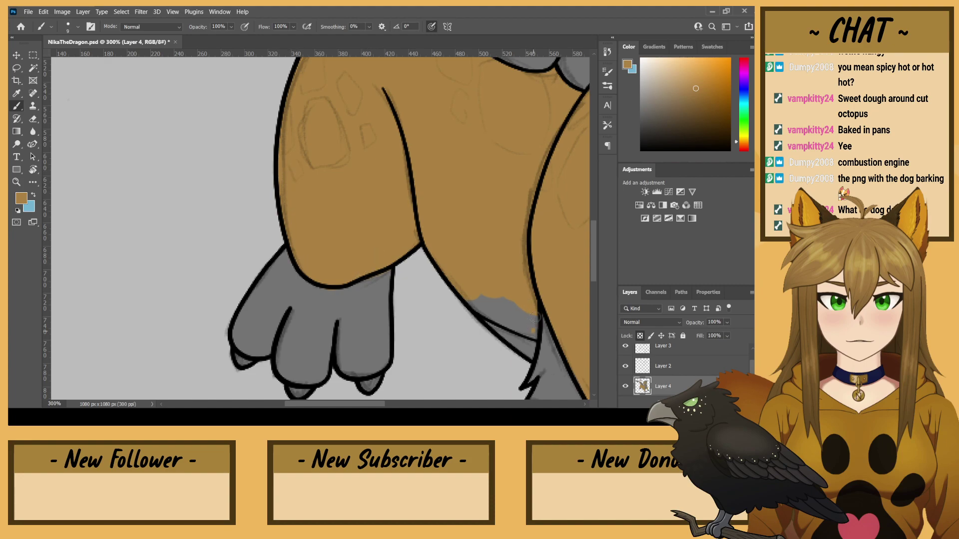
{"action": "mouse_move", "coordinate": [534, 318]}
{"action": "left_mouse_down"}
{"action": "mouse_move", "coordinate": [535, 331]}
{"action": "mouse_move", "coordinate": [500, 320]}
{"action": "mouse_move", "coordinate": [504, 326]}
{"action": "mouse_move", "coordinate": [477, 306]}
{"action": "mouse_move", "coordinate": [510, 307]}
{"action": "mouse_move", "coordinate": [517, 298]}
{"action": "left_mouse_up"}
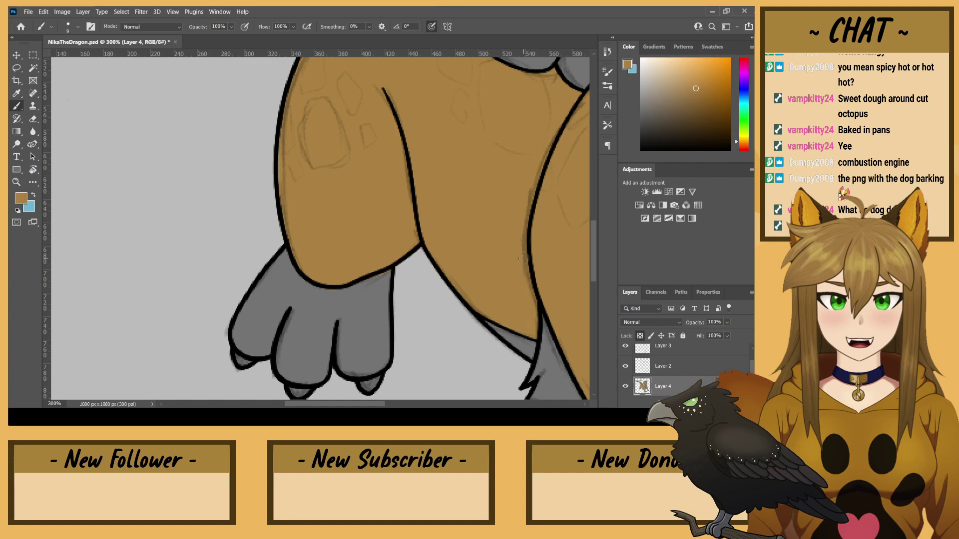
- Paint the tail tuft and the adjoining end of the tail tan with a much larger brush
{"action": "key", "text": "space"}
{"action": "left_click_drag", "start_coordinate": [329, 125], "coordinate": [372, 353]}
{"action": "left_click_drag", "start_coordinate": [335, 147], "coordinate": [382, 318]}
{"action": "mouse_move", "coordinate": [435, 359]}
{"action": "left_mouse_down"}
{"action": "mouse_move", "coordinate": [408, 297]}
{"action": "mouse_move", "coordinate": [425, 319]}
{"action": "mouse_move", "coordinate": [425, 333]}
{"action": "mouse_move", "coordinate": [331, 217]}
{"action": "mouse_move", "coordinate": [223, 146]}
{"action": "left_mouse_up"}
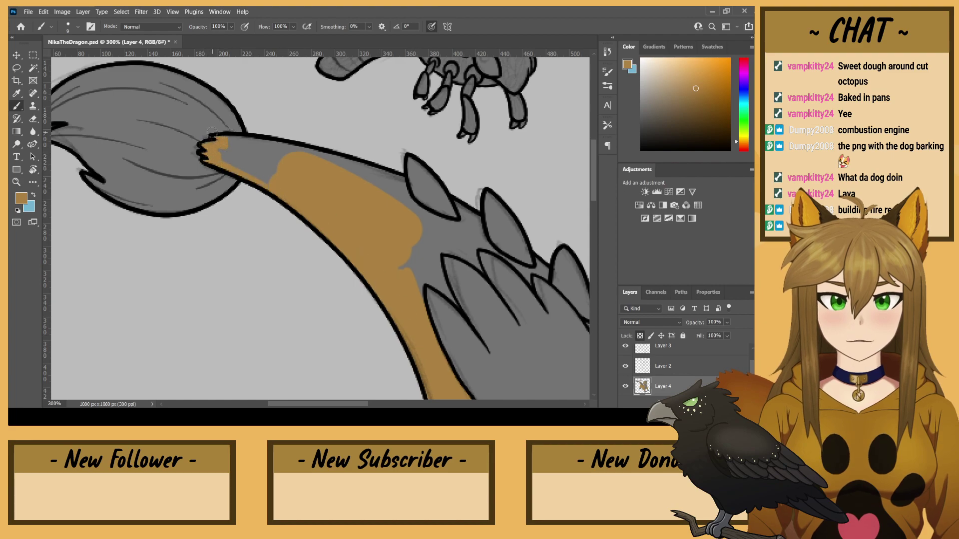
{"action": "mouse_move", "coordinate": [165, 134]}
{"action": "left_mouse_down"}
{"action": "mouse_move", "coordinate": [316, 189]}
{"action": "mouse_move", "coordinate": [319, 178]}
{"action": "left_mouse_up"}
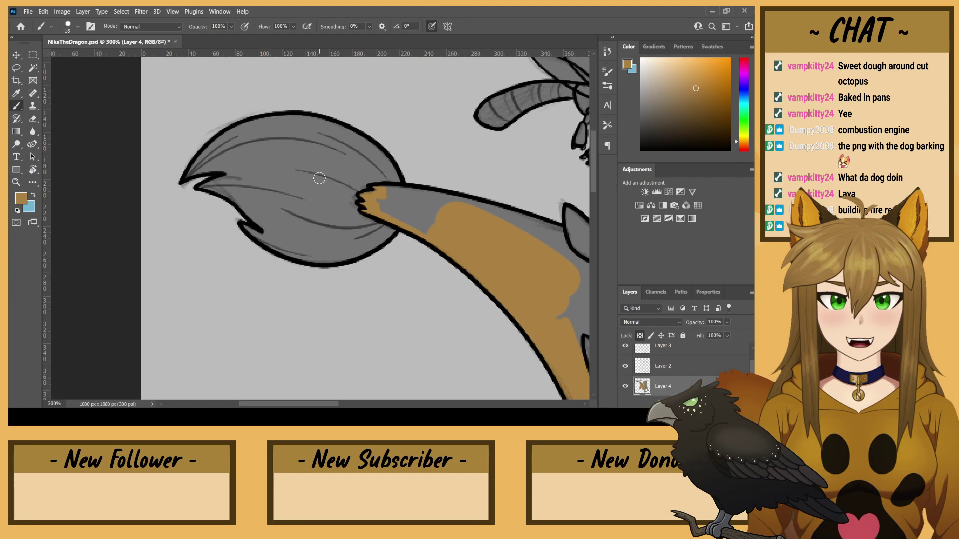
{"action": "key", "text": "bracketright"}
{"action": "key", "text": "bracketright"}
{"action": "key", "text": "bracketright"}
{"action": "key", "text": "bracketright"}
{"action": "key", "text": "bracketright"}
{"action": "key", "text": "bracketright"}
{"action": "key", "text": "bracketright"}
{"action": "key", "text": "bracketright"}
{"action": "key", "text": "bracketright"}
{"action": "mouse_move", "coordinate": [391, 222]}
{"action": "left_mouse_down"}
{"action": "mouse_move", "coordinate": [345, 150]}
{"action": "mouse_move", "coordinate": [253, 164]}
{"action": "mouse_move", "coordinate": [309, 224]}
{"action": "left_mouse_up"}
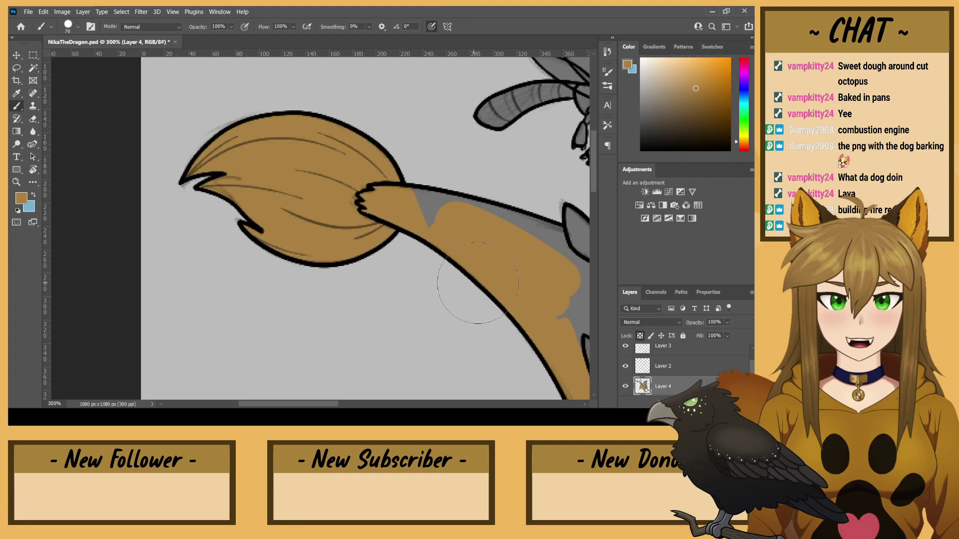
{"action": "mouse_move", "coordinate": [478, 283]}
{"action": "left_mouse_down"}
{"action": "mouse_move", "coordinate": [531, 266]}
{"action": "mouse_move", "coordinate": [410, 221]}
{"action": "left_mouse_up"}
- Extend the tan along the tail to the wing feather tips and the first back spines with a smaller brush
{"action": "mouse_move", "coordinate": [517, 312]}
{"action": "left_mouse_down"}
{"action": "mouse_move", "coordinate": [329, 282]}
{"action": "mouse_move", "coordinate": [312, 260]}
{"action": "left_mouse_up"}
{"action": "key", "text": "bracketleft"}
{"action": "key", "text": "bracketleft"}
{"action": "key", "text": "bracketleft"}
{"action": "key", "text": "bracketleft"}
{"action": "key", "text": "bracketleft"}
{"action": "key", "text": "bracketleft"}
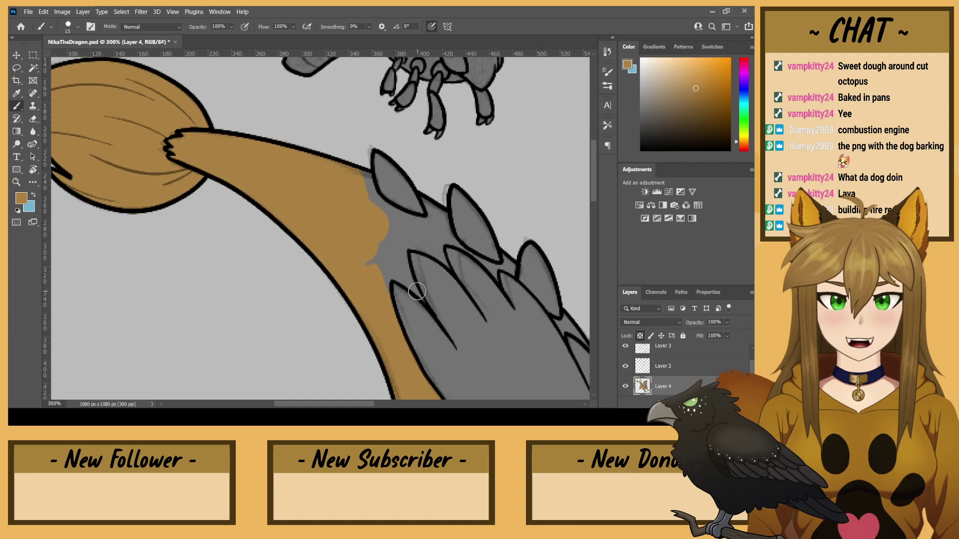
{"action": "key", "text": "bracketleft"}
{"action": "mouse_move", "coordinate": [417, 291]}
{"action": "left_mouse_down"}
{"action": "mouse_move", "coordinate": [426, 305]}
{"action": "mouse_move", "coordinate": [388, 270]}
{"action": "mouse_move", "coordinate": [405, 284]}
{"action": "mouse_move", "coordinate": [387, 282]}
{"action": "left_mouse_up"}
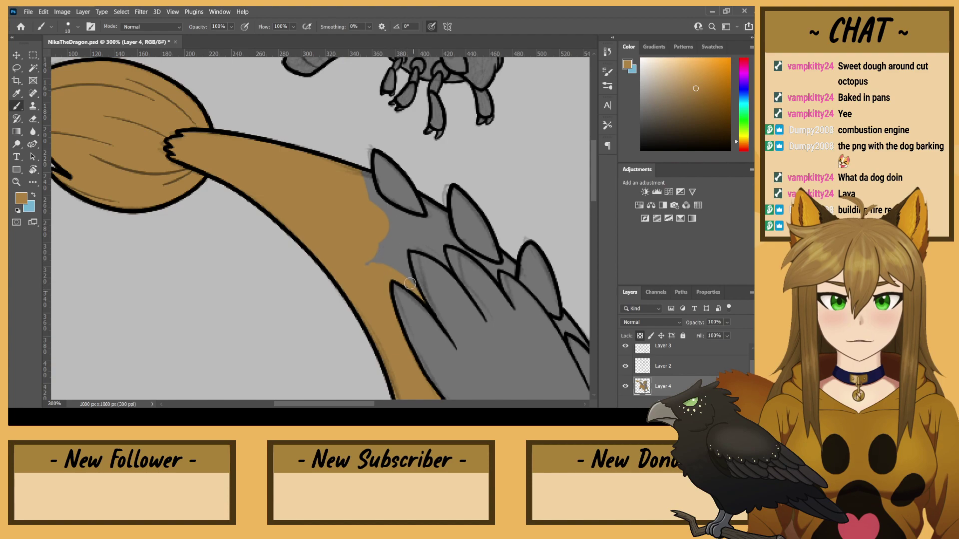
{"action": "left_click_drag", "start_coordinate": [407, 270], "coordinate": [402, 238]}
{"action": "mouse_move", "coordinate": [452, 269]}
{"action": "left_mouse_down"}
{"action": "mouse_move", "coordinate": [390, 242]}
{"action": "mouse_move", "coordinate": [445, 258]}
{"action": "mouse_move", "coordinate": [389, 178]}
{"action": "mouse_move", "coordinate": [436, 258]}
{"action": "mouse_move", "coordinate": [353, 170]}
{"action": "mouse_move", "coordinate": [395, 262]}
{"action": "mouse_move", "coordinate": [385, 229]}
{"action": "mouse_move", "coordinate": [371, 255]}
{"action": "left_mouse_up"}
- Fill the small gray gaps between the back spines and the wing feathers with tan, using a finer brush
{"action": "key", "text": "bracketright"}
{"action": "key", "text": "bracketright"}
{"action": "key", "text": "bracketleft"}
{"action": "key", "text": "bracketleft"}
{"action": "key", "text": "bracketleft"}
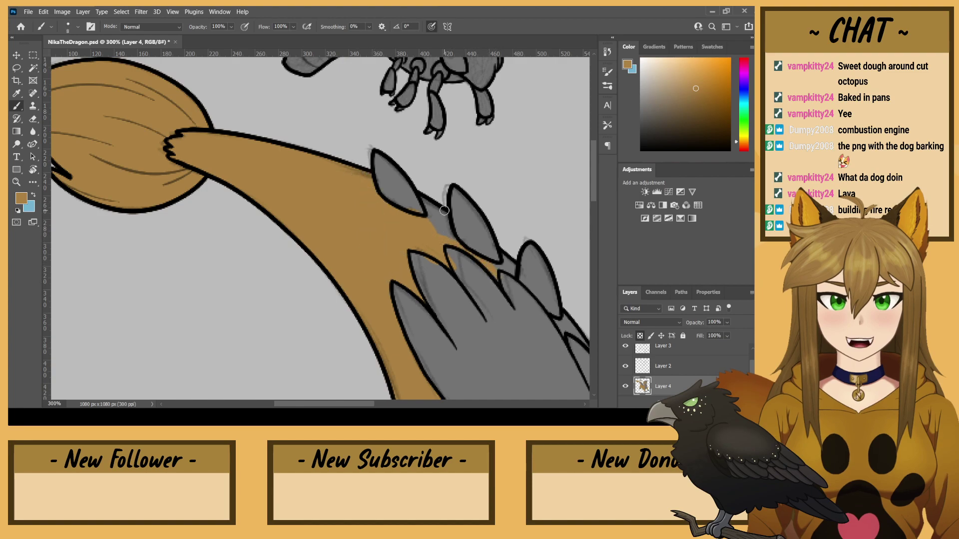
{"action": "mouse_move", "coordinate": [452, 239]}
{"action": "left_mouse_down"}
{"action": "mouse_move", "coordinate": [442, 210]}
{"action": "mouse_move", "coordinate": [434, 220]}
{"action": "left_mouse_up"}
{"action": "left_click_drag", "start_coordinate": [424, 186], "coordinate": [235, 141]}
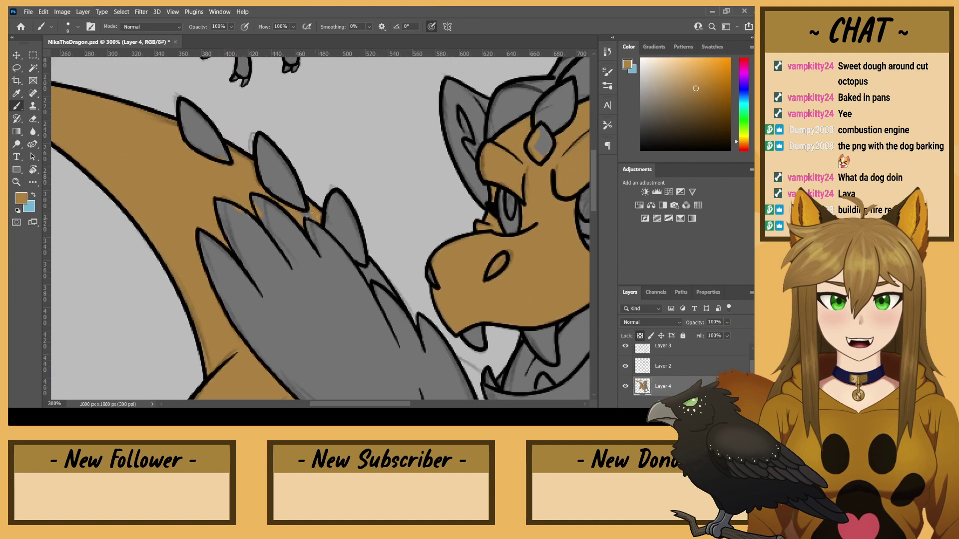
{"action": "left_click_drag", "start_coordinate": [396, 297], "coordinate": [372, 266]}
- Make Layer 3 the active layer and return to the Brush tool
{"action": "key", "text": "e"}
{"action": "left_click", "coordinate": [658, 348]}
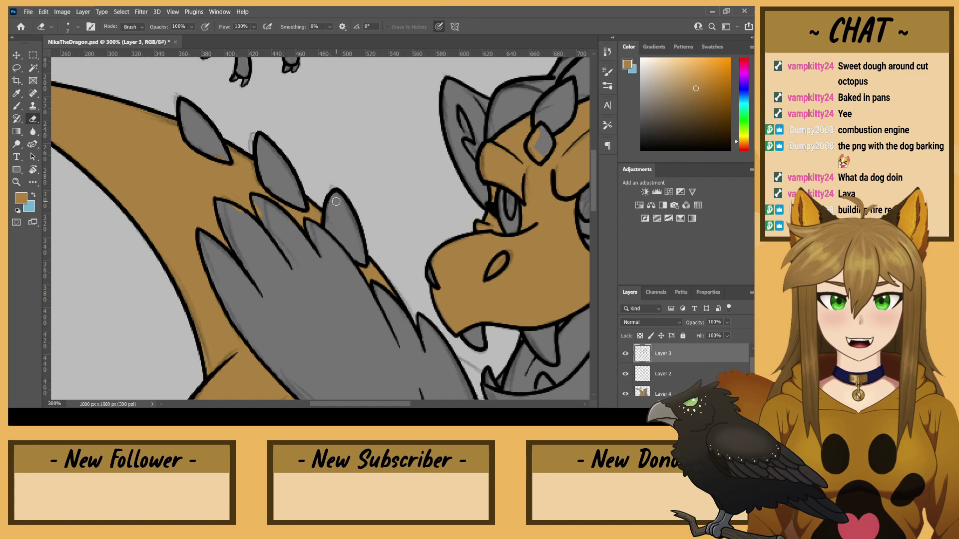
{"action": "left_click", "coordinate": [18, 105]}
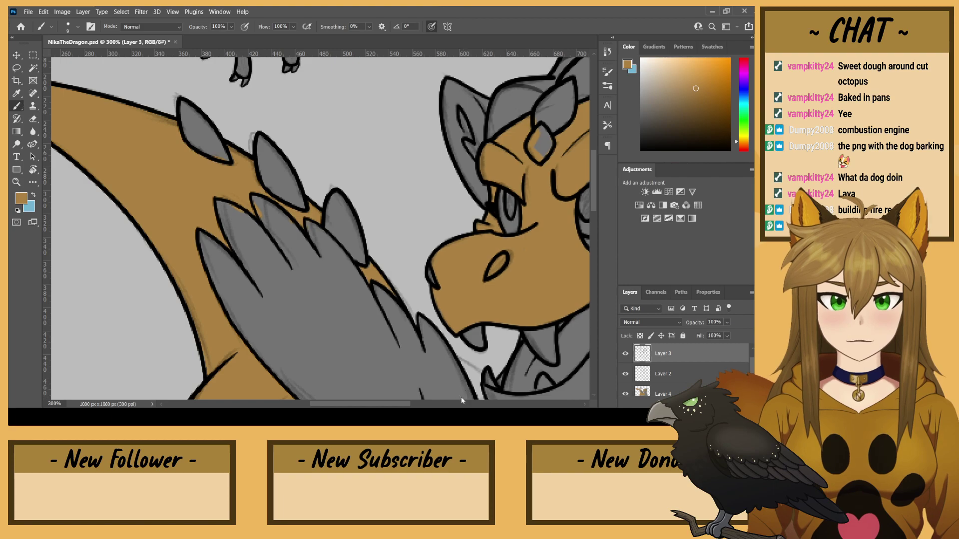
{"action": "left_click_drag", "start_coordinate": [460, 396], "coordinate": [251, 141]}
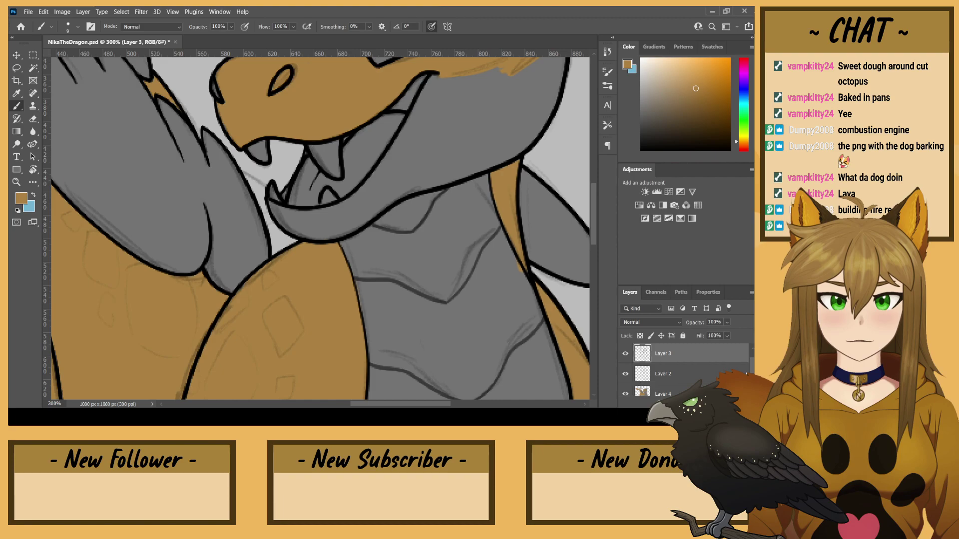
- Show the NikaraRef sheet, sample the light cream from the front view's cheek fur, and hide the sheet again
{"action": "scroll", "coordinate": [661, 361], "scroll_direction": "up", "scroll_amount": 1}
{"action": "left_click", "coordinate": [625, 355]}
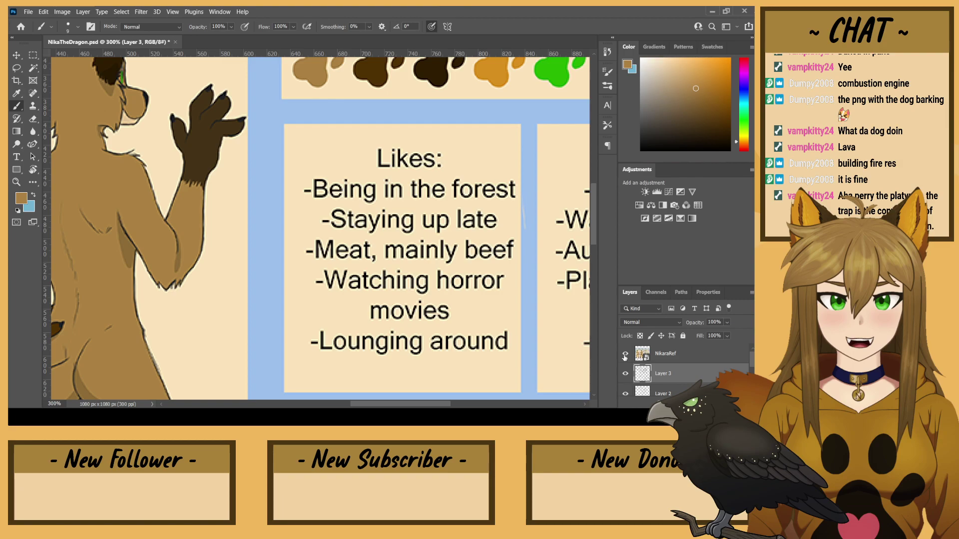
{"action": "left_click_drag", "start_coordinate": [167, 199], "coordinate": [466, 236]}
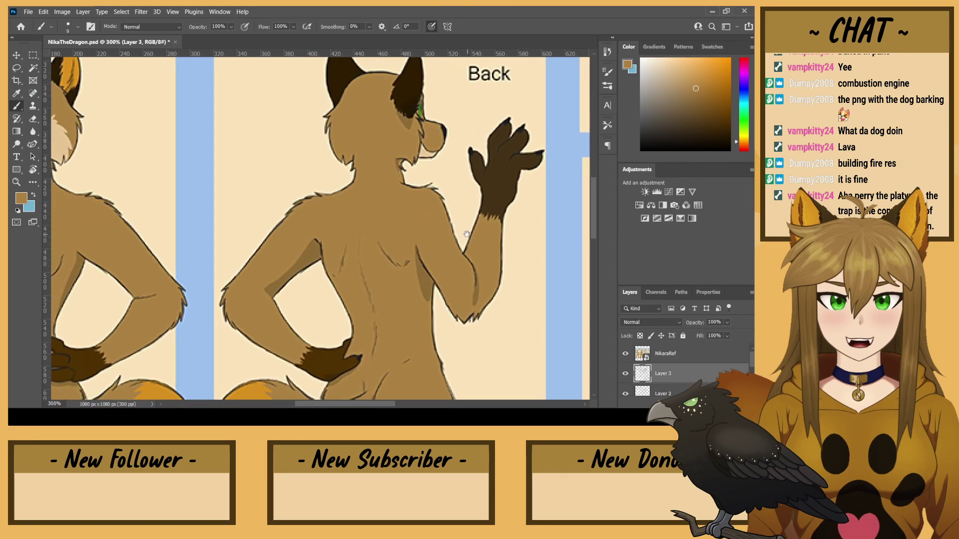
{"action": "left_click_drag", "start_coordinate": [214, 184], "coordinate": [462, 262]}
{"action": "left_click", "coordinate": [295, 228], "text": "alt"}
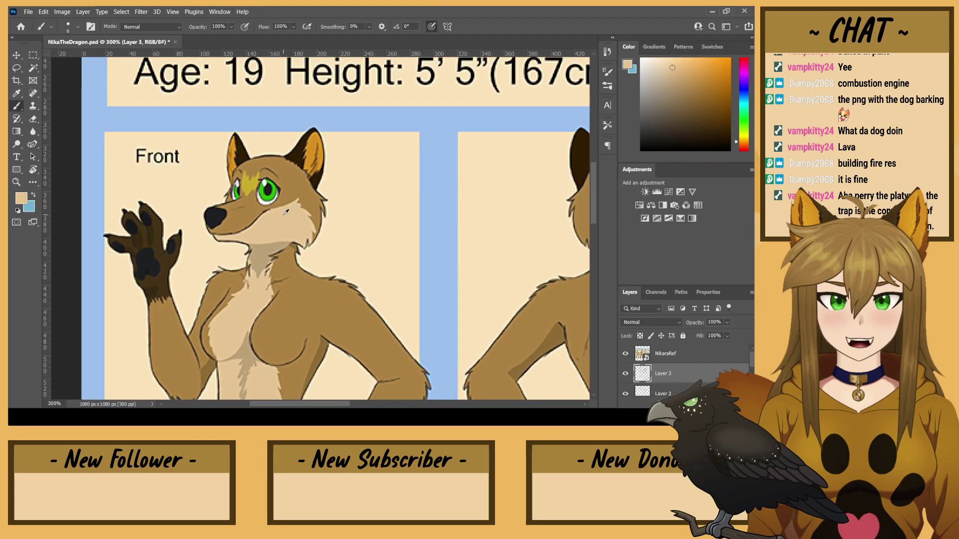
{"action": "left_click", "coordinate": [625, 356]}
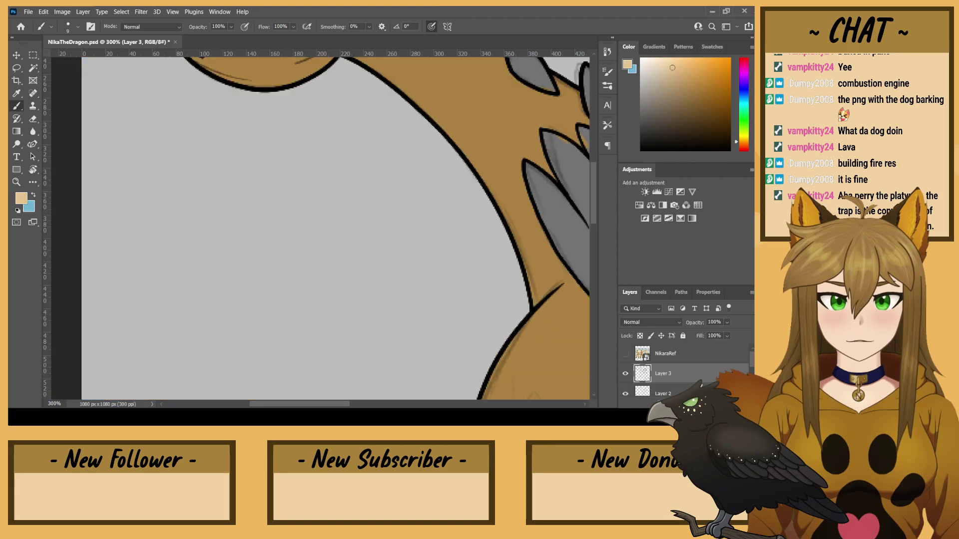
- Make Layer 4 the active layer and paint the thin underbelly strip behind the near front leg light cream
{"action": "scroll", "coordinate": [680, 377], "scroll_direction": "down", "scroll_amount": 2}
{"action": "left_click", "coordinate": [680, 377]}
{"action": "left_click_drag", "start_coordinate": [494, 315], "coordinate": [170, 77]}
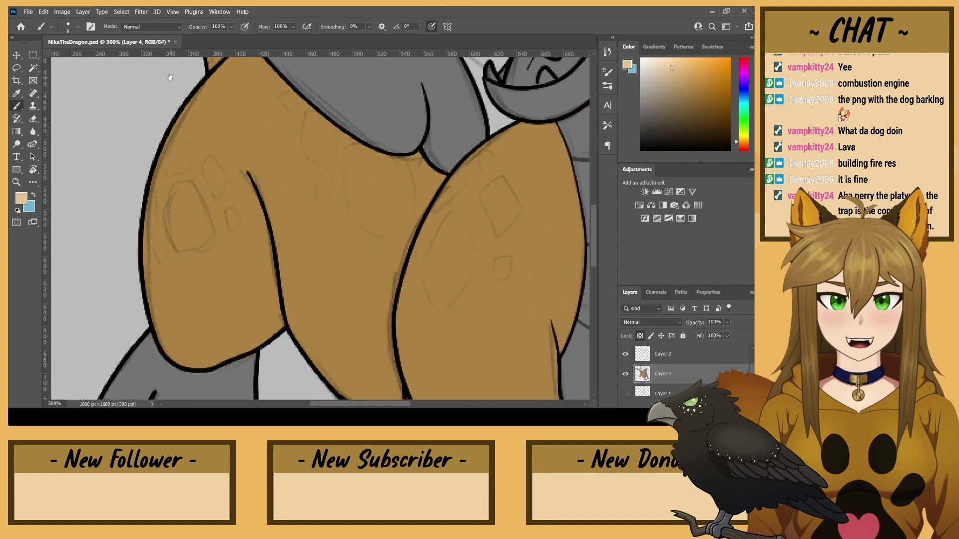
{"action": "mouse_move", "coordinate": [364, 307]}
{"action": "left_mouse_down"}
{"action": "mouse_move", "coordinate": [336, 159]}
{"action": "mouse_move", "coordinate": [305, 98]}
{"action": "left_mouse_up"}
{"action": "mouse_move", "coordinate": [337, 229]}
{"action": "left_mouse_down"}
{"action": "mouse_move", "coordinate": [289, 194]}
{"action": "mouse_move", "coordinate": [320, 219]}
{"action": "left_mouse_up"}
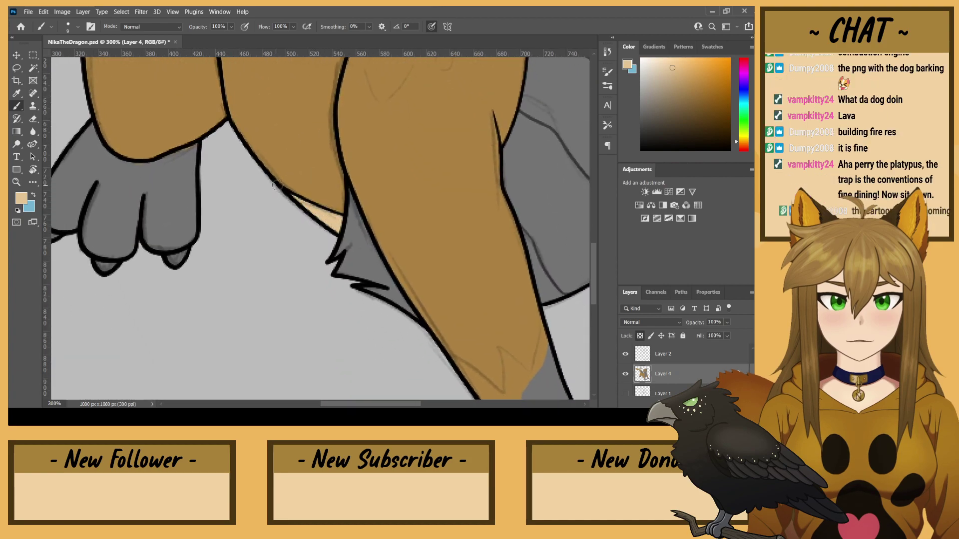
{"action": "left_click_drag", "start_coordinate": [434, 226], "coordinate": [469, 304]}
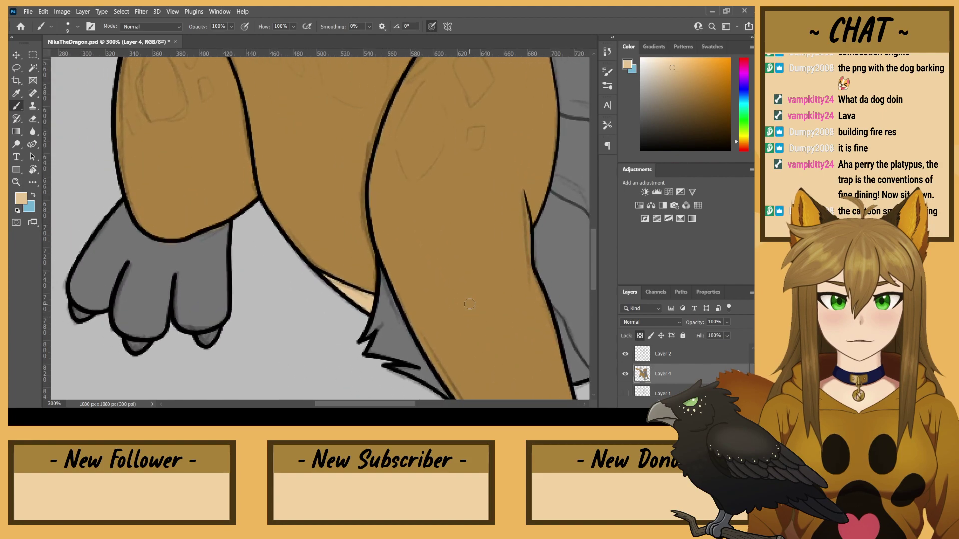
{"action": "left_click", "coordinate": [322, 202], "text": "alt"}
{"action": "left_click", "coordinate": [355, 281], "text": "alt"}
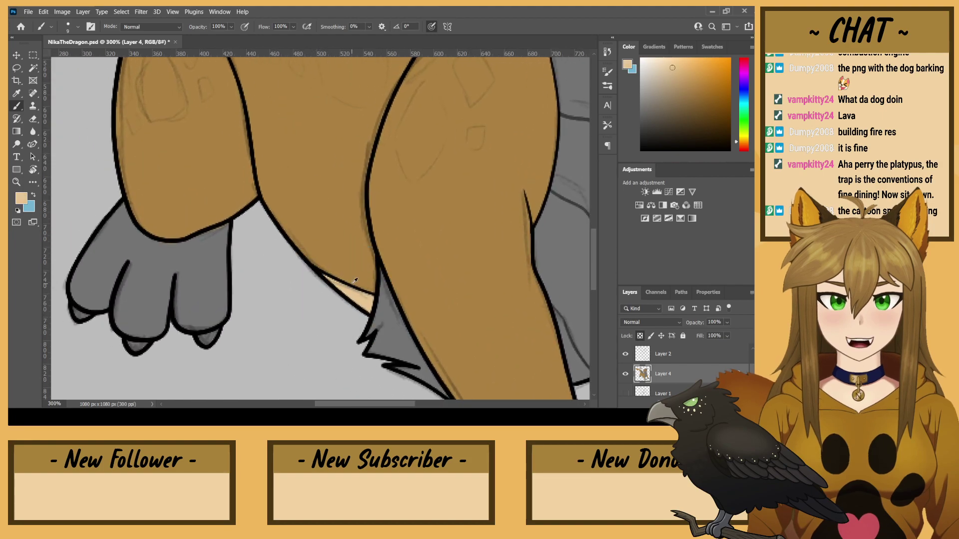
- Fill the middle of the dragon's chest and belly with light cream, using a much larger brush
{"action": "left_click_drag", "start_coordinate": [442, 299], "coordinate": [257, 251]}
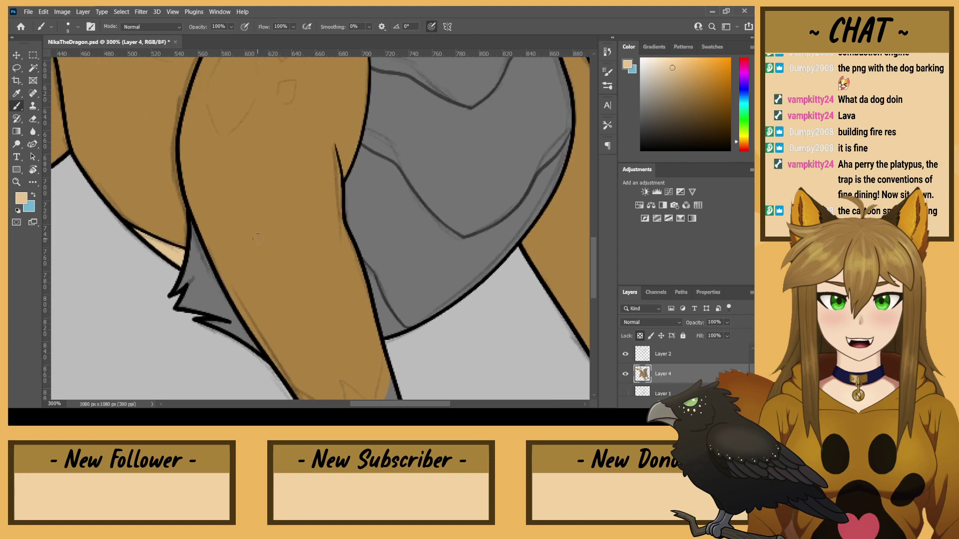
{"action": "key", "text": "ctrl+minus"}
{"action": "key", "text": "ctrl+minus"}
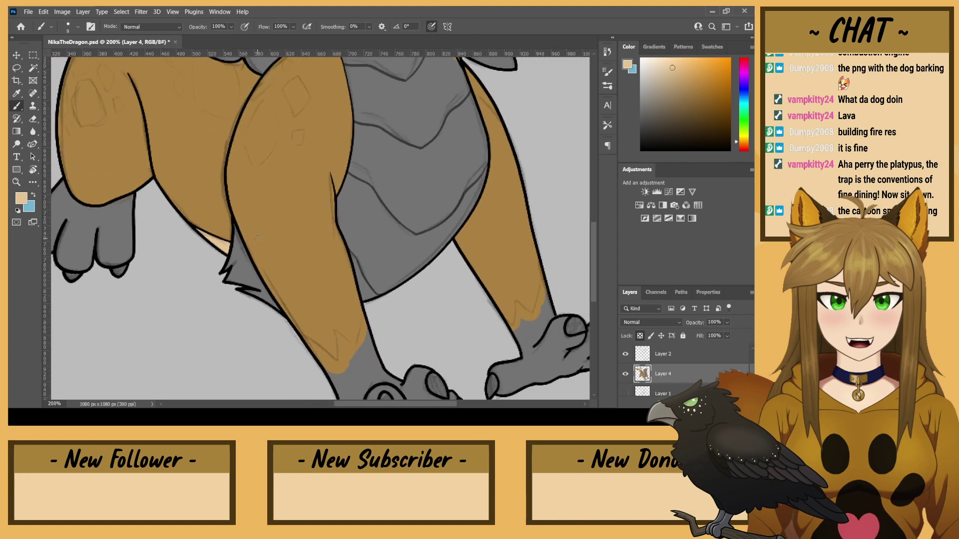
{"action": "scroll", "coordinate": [349, 278], "scroll_direction": "up", "scroll_amount": 3}
{"action": "scroll", "coordinate": [349, 279], "scroll_direction": "left", "scroll_amount": 2}
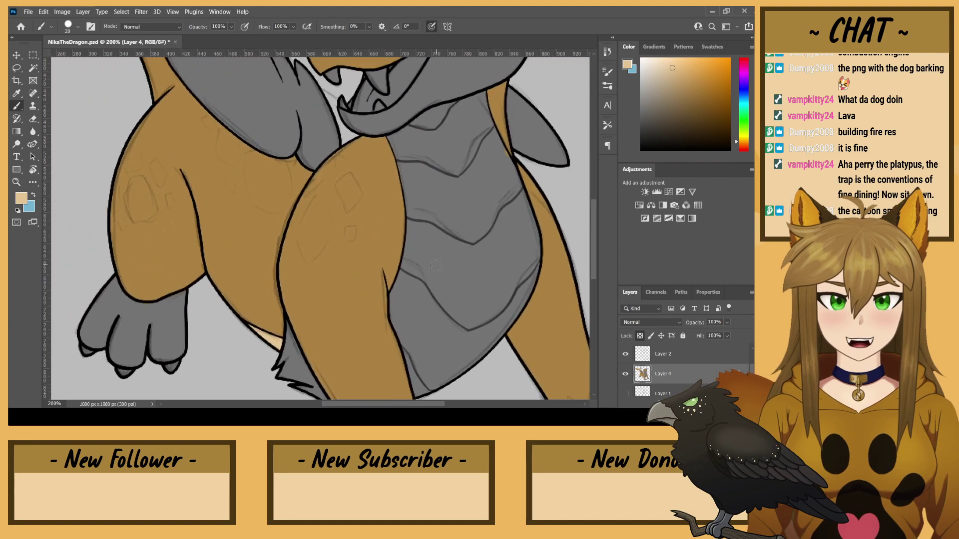
{"action": "key", "text": "bracketright"}
{"action": "key", "text": "bracketright"}
{"action": "key", "text": "bracketright"}
{"action": "key", "text": "bracketright"}
{"action": "key", "text": "bracketright"}
{"action": "key", "text": "bracketright"}
{"action": "key", "text": "bracketright"}
{"action": "mouse_move", "coordinate": [454, 214]}
{"action": "left_mouse_down"}
{"action": "mouse_move", "coordinate": [435, 290]}
{"action": "mouse_move", "coordinate": [487, 210]}
{"action": "mouse_move", "coordinate": [469, 178]}
{"action": "mouse_move", "coordinate": [500, 160]}
{"action": "mouse_move", "coordinate": [431, 144]}
{"action": "mouse_move", "coordinate": [494, 150]}
{"action": "mouse_move", "coordinate": [485, 290]}
{"action": "mouse_move", "coordinate": [422, 339]}
{"action": "left_mouse_up"}
- Extend the cream to the belly's lower edge and along its outer side up to the chest, using a progressively smaller brush
{"action": "key", "text": "bracketleft"}
{"action": "key", "text": "bracketleft"}
{"action": "key", "text": "bracketleft"}
{"action": "key", "text": "bracketleft"}
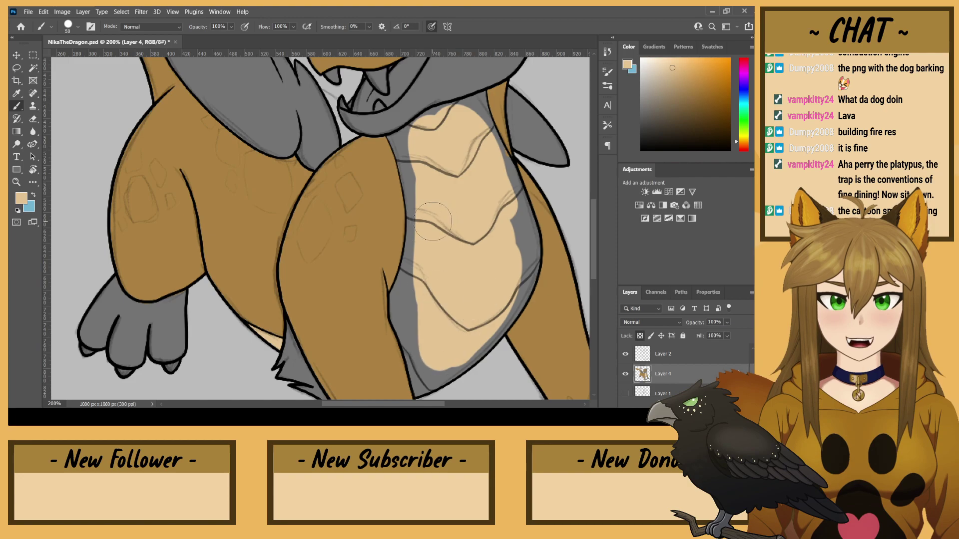
{"action": "key", "text": "bracketleft"}
{"action": "mouse_move", "coordinate": [430, 372]}
{"action": "left_mouse_down"}
{"action": "mouse_move", "coordinate": [435, 382]}
{"action": "mouse_move", "coordinate": [483, 333]}
{"action": "left_mouse_up"}
{"action": "key", "text": "bracketleft"}
{"action": "mouse_move", "coordinate": [518, 243]}
{"action": "left_mouse_down"}
{"action": "mouse_move", "coordinate": [514, 318]}
{"action": "mouse_move", "coordinate": [502, 333]}
{"action": "left_mouse_up"}
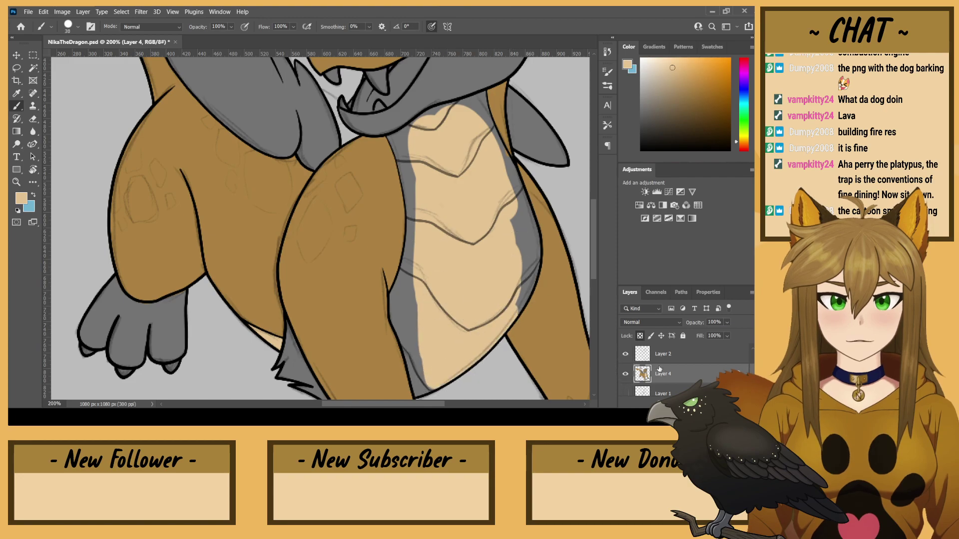
{"action": "scroll", "coordinate": [660, 370], "scroll_direction": "down", "scroll_amount": 1}
{"action": "key", "text": "bracketleft"}
{"action": "mouse_move", "coordinate": [523, 301]}
{"action": "left_mouse_down"}
{"action": "mouse_move", "coordinate": [535, 249]}
{"action": "mouse_move", "coordinate": [528, 275]}
{"action": "mouse_move", "coordinate": [516, 273]}
{"action": "mouse_move", "coordinate": [509, 189]}
{"action": "mouse_move", "coordinate": [533, 240]}
{"action": "mouse_move", "coordinate": [493, 144]}
{"action": "left_mouse_up"}
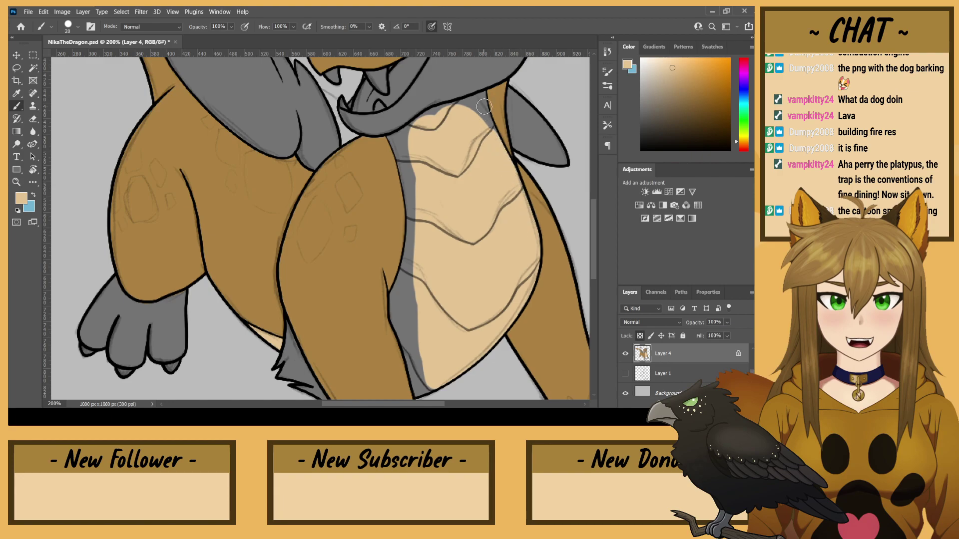
- Fill the belly edge beside the near front leg with cream, hide the Layer 2 sketch, and sample the leg's tan and the belly's cream
{"action": "mouse_move", "coordinate": [405, 286]}
{"action": "left_mouse_down"}
{"action": "mouse_move", "coordinate": [415, 199]}
{"action": "mouse_move", "coordinate": [416, 223]}
{"action": "mouse_move", "coordinate": [394, 138]}
{"action": "left_mouse_up"}
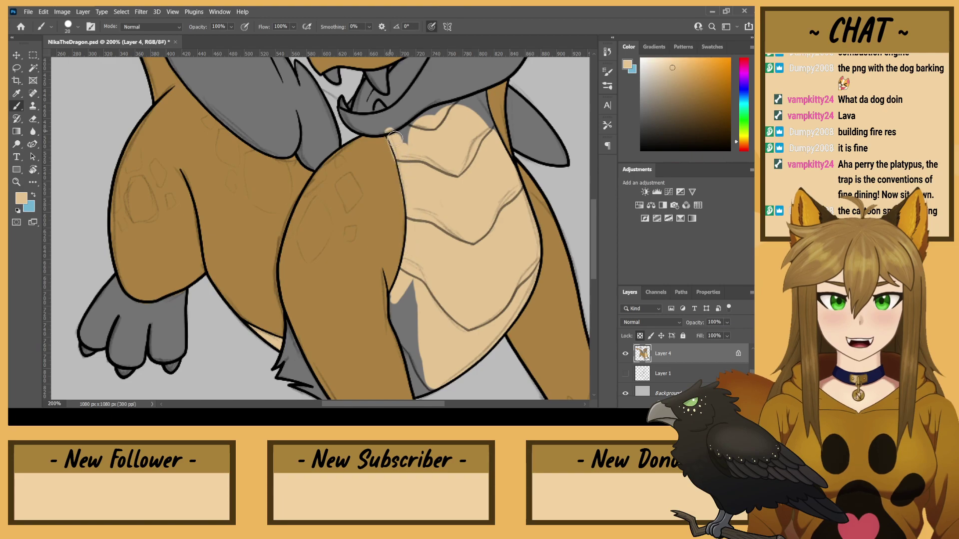
{"action": "scroll", "coordinate": [691, 379], "scroll_direction": "up", "scroll_amount": 1}
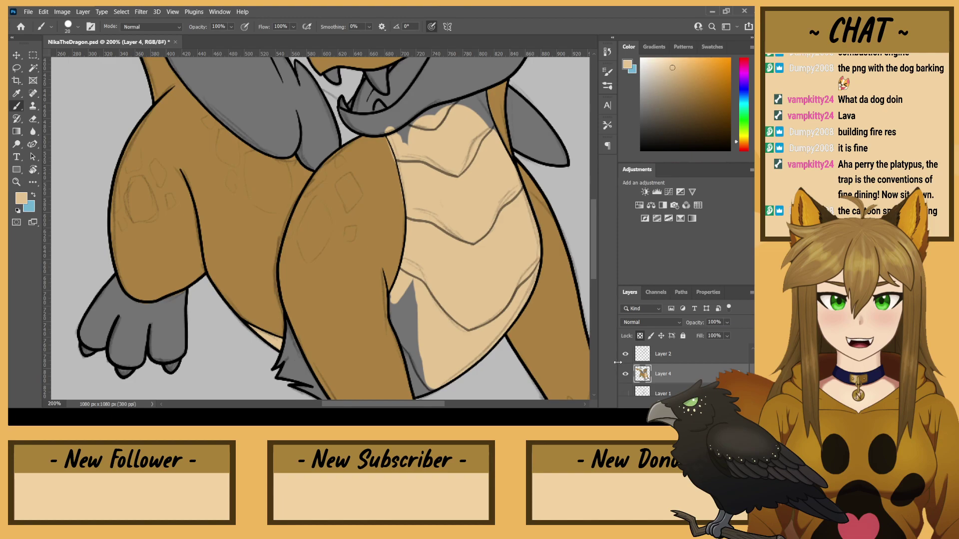
{"action": "left_click", "coordinate": [625, 354]}
{"action": "left_click", "coordinate": [377, 192], "text": "alt"}
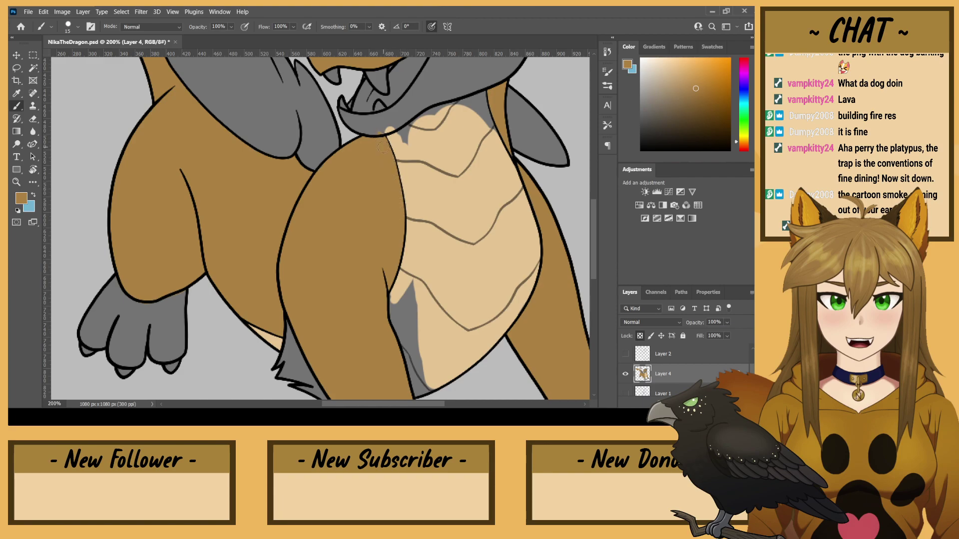
{"action": "left_click", "coordinate": [437, 192], "text": "alt"}
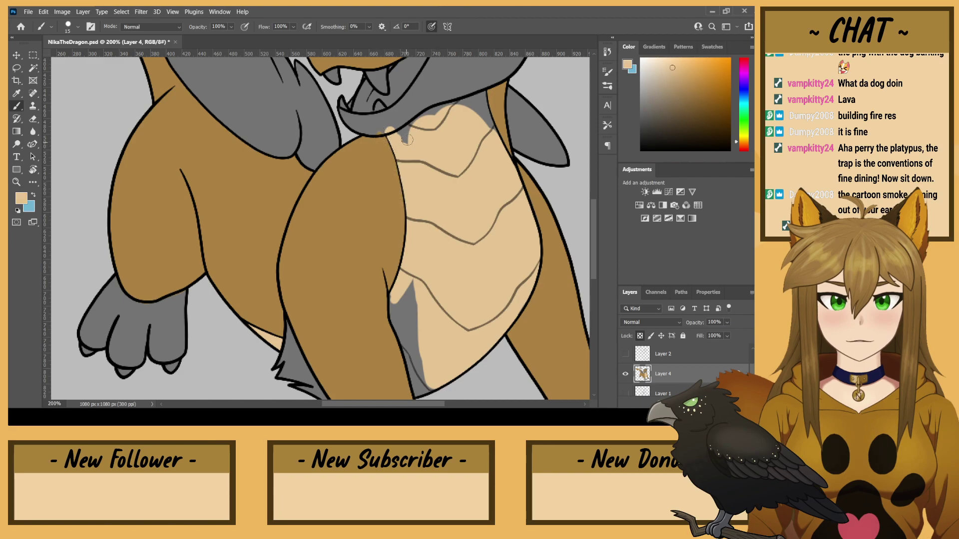
- Fill the remaining gray on the lower belly, upper chest, chin and lower edge of the jaw with cream
{"action": "mouse_move", "coordinate": [403, 132]}
{"action": "left_mouse_down"}
{"action": "mouse_move", "coordinate": [391, 113]}
{"action": "mouse_move", "coordinate": [374, 130]}
{"action": "mouse_move", "coordinate": [349, 123]}
{"action": "left_mouse_up"}
{"action": "left_click_drag", "start_coordinate": [401, 164], "coordinate": [386, 58]}
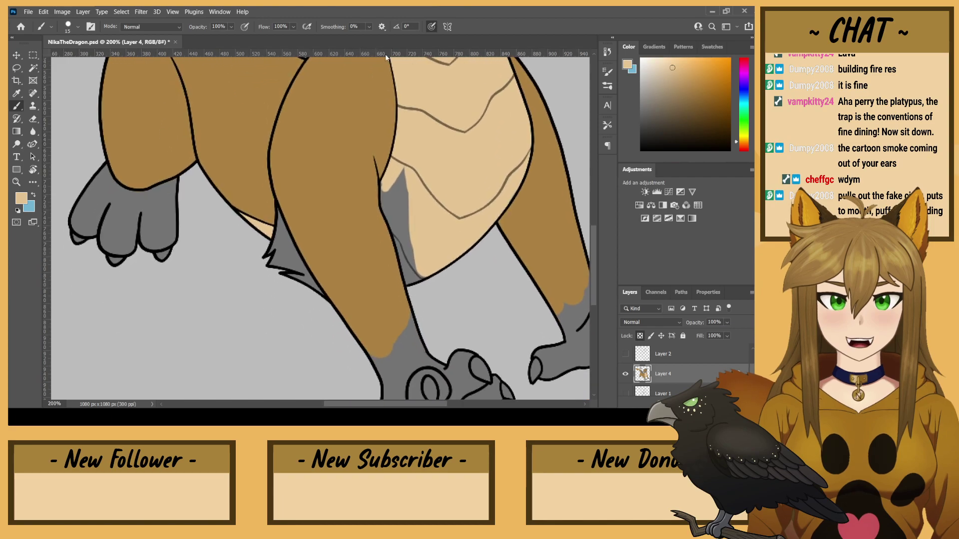
{"action": "left_click_drag", "start_coordinate": [414, 168], "coordinate": [389, 127]}
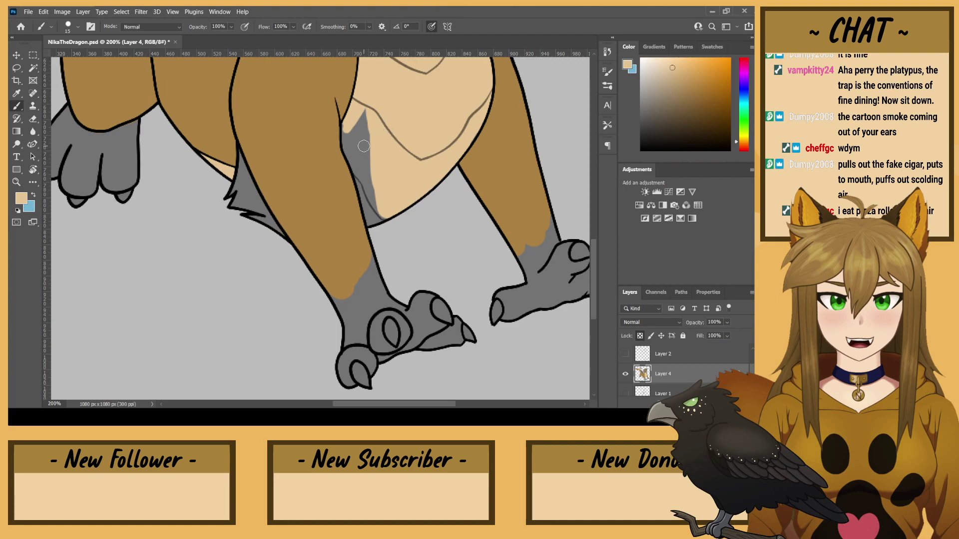
{"action": "mouse_move", "coordinate": [377, 206]}
{"action": "left_mouse_down"}
{"action": "mouse_move", "coordinate": [348, 130]}
{"action": "mouse_move", "coordinate": [347, 150]}
{"action": "mouse_move", "coordinate": [350, 120]}
{"action": "mouse_move", "coordinate": [366, 179]}
{"action": "mouse_move", "coordinate": [359, 160]}
{"action": "left_mouse_up"}
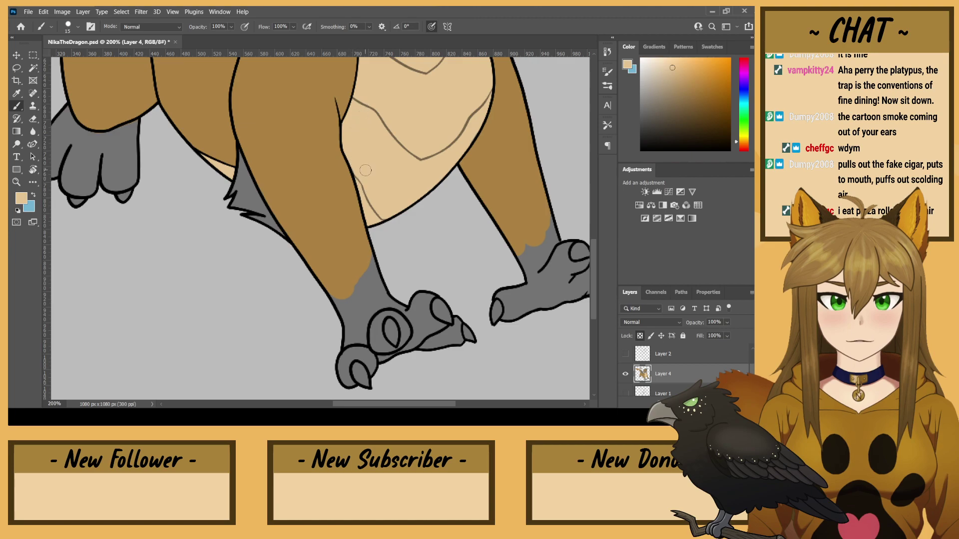
{"action": "scroll", "coordinate": [365, 171], "scroll_direction": "up", "scroll_amount": 5}
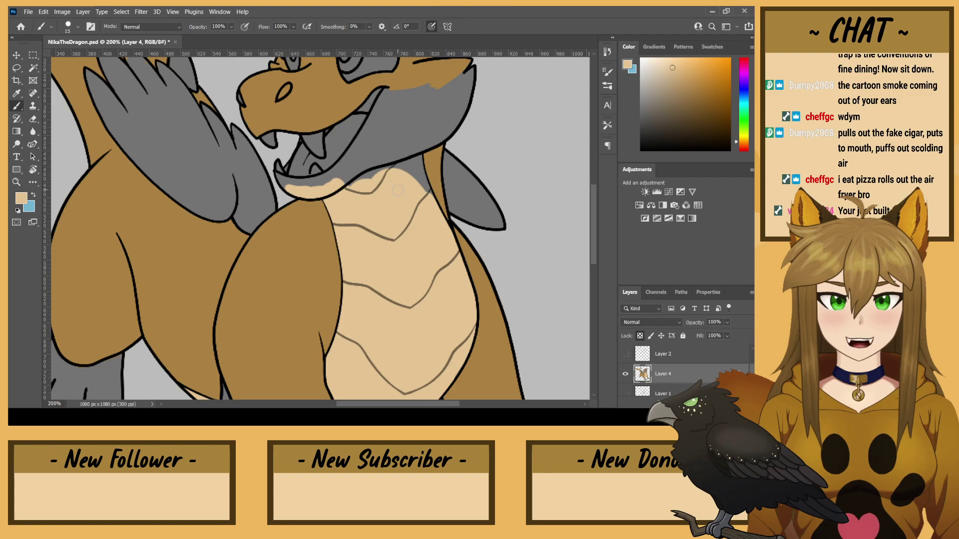
{"action": "mouse_move", "coordinate": [422, 187]}
{"action": "left_mouse_down"}
{"action": "mouse_move", "coordinate": [407, 150]}
{"action": "mouse_move", "coordinate": [404, 185]}
{"action": "mouse_move", "coordinate": [369, 165]}
{"action": "mouse_move", "coordinate": [380, 190]}
{"action": "mouse_move", "coordinate": [365, 169]}
{"action": "mouse_move", "coordinate": [350, 183]}
{"action": "mouse_move", "coordinate": [347, 171]}
{"action": "mouse_move", "coordinate": [297, 186]}
{"action": "left_mouse_up"}
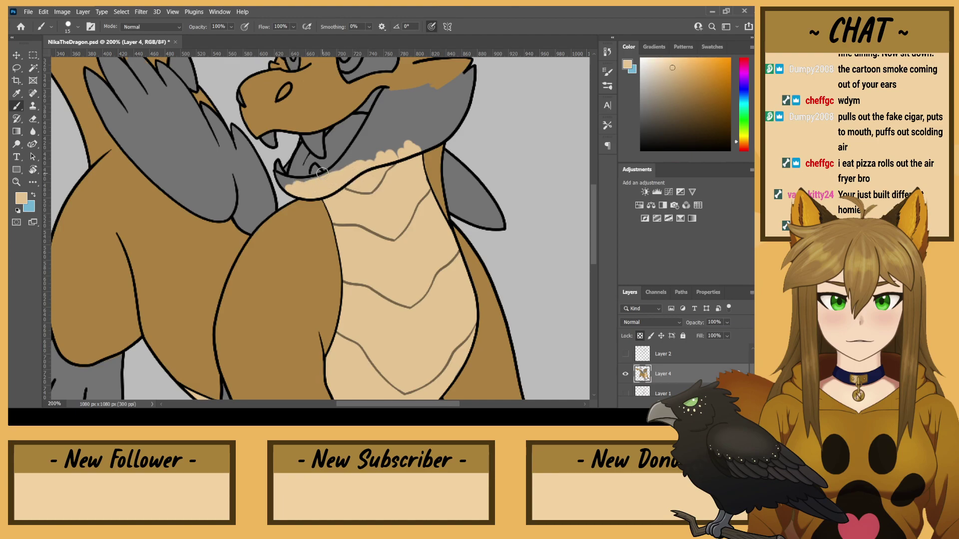
- Show the Layer 2 sketch again, paint the inner border of the cheek marking cream, and fill the outer cheek fur
{"action": "left_click", "coordinate": [626, 353]}
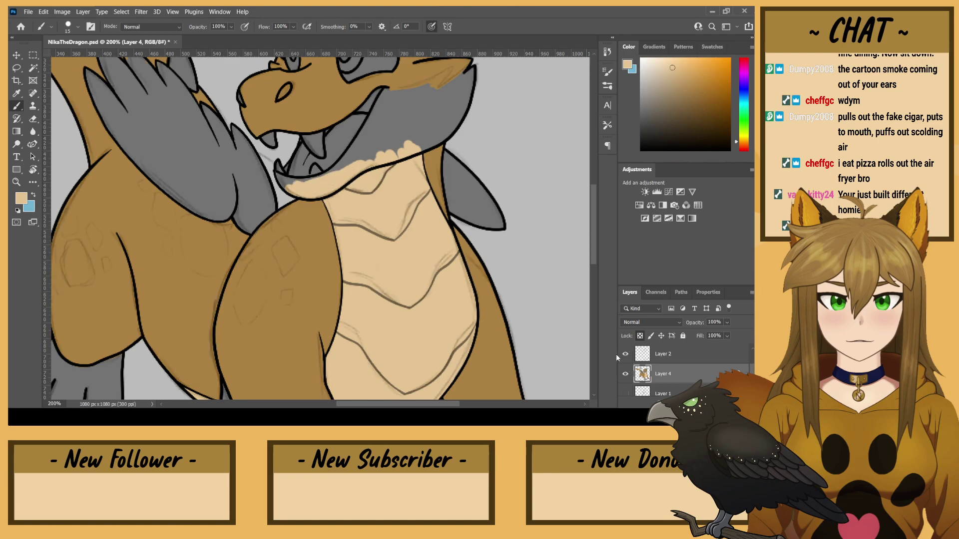
{"action": "key", "text": "ctrl+plus"}
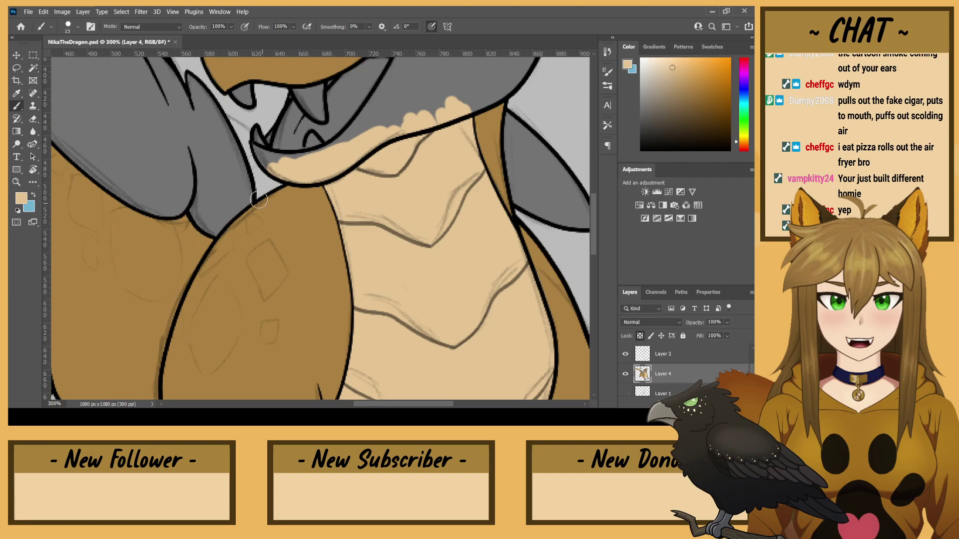
{"action": "left_click_drag", "start_coordinate": [250, 188], "coordinate": [253, 272]}
{"action": "left_click_drag", "start_coordinate": [259, 165], "coordinate": [370, 369]}
{"action": "mouse_move", "coordinate": [298, 241]}
{"action": "left_mouse_down"}
{"action": "mouse_move", "coordinate": [308, 170]}
{"action": "mouse_move", "coordinate": [323, 186]}
{"action": "left_mouse_up"}
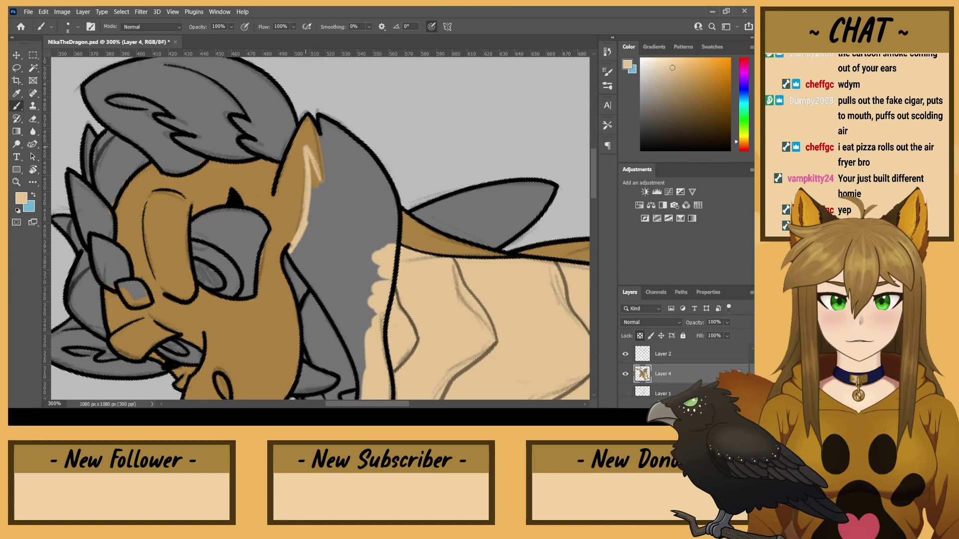
{"action": "mouse_move", "coordinate": [317, 128]}
{"action": "left_mouse_down"}
{"action": "mouse_move", "coordinate": [326, 180]}
{"action": "mouse_move", "coordinate": [325, 202]}
{"action": "mouse_move", "coordinate": [311, 164]}
{"action": "mouse_move", "coordinate": [314, 209]}
{"action": "mouse_move", "coordinate": [309, 172]}
{"action": "mouse_move", "coordinate": [325, 212]}
{"action": "mouse_move", "coordinate": [317, 168]}
{"action": "mouse_move", "coordinate": [304, 247]}
{"action": "mouse_move", "coordinate": [324, 198]}
{"action": "left_mouse_up"}
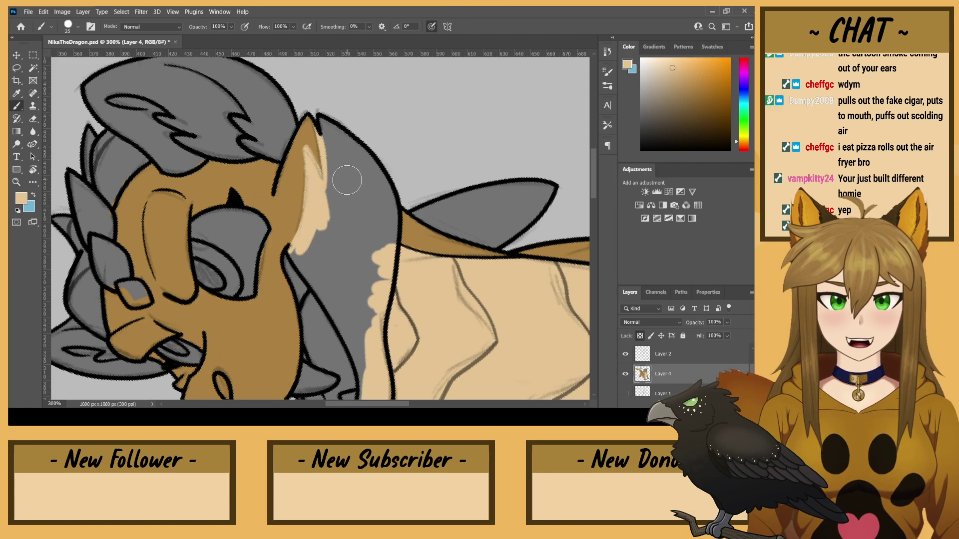
{"action": "mouse_move", "coordinate": [347, 180]}
{"action": "left_mouse_down"}
{"action": "mouse_move", "coordinate": [350, 255]}
{"action": "mouse_move", "coordinate": [350, 171]}
{"action": "mouse_move", "coordinate": [332, 122]}
{"action": "mouse_move", "coordinate": [344, 188]}
{"action": "mouse_move", "coordinate": [374, 170]}
{"action": "mouse_move", "coordinate": [376, 237]}
{"action": "mouse_move", "coordinate": [377, 187]}
{"action": "mouse_move", "coordinate": [383, 251]}
{"action": "left_mouse_up"}
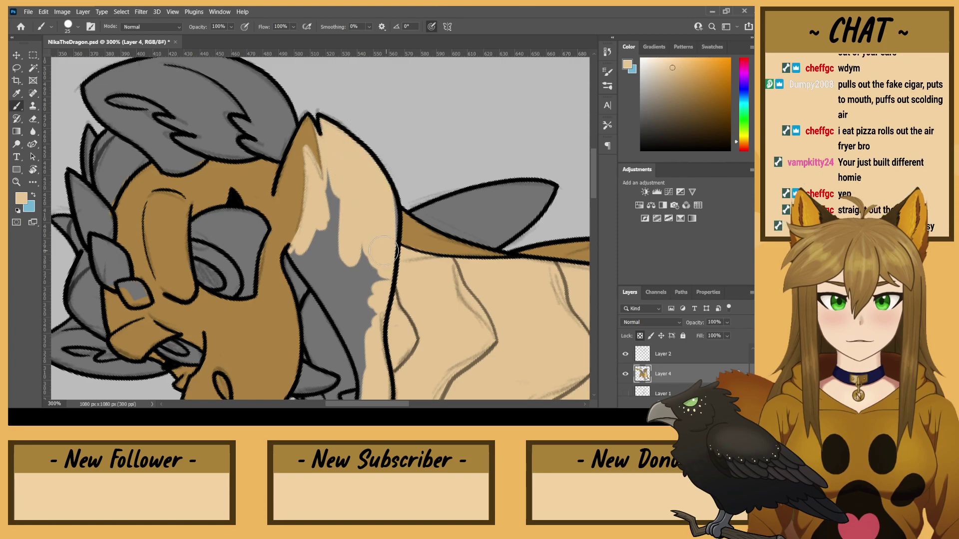
- Fill the gaps inside the cheek marking and along the back of the jaw with cream, using a smaller brush
{"action": "key", "text": "bracketleft"}
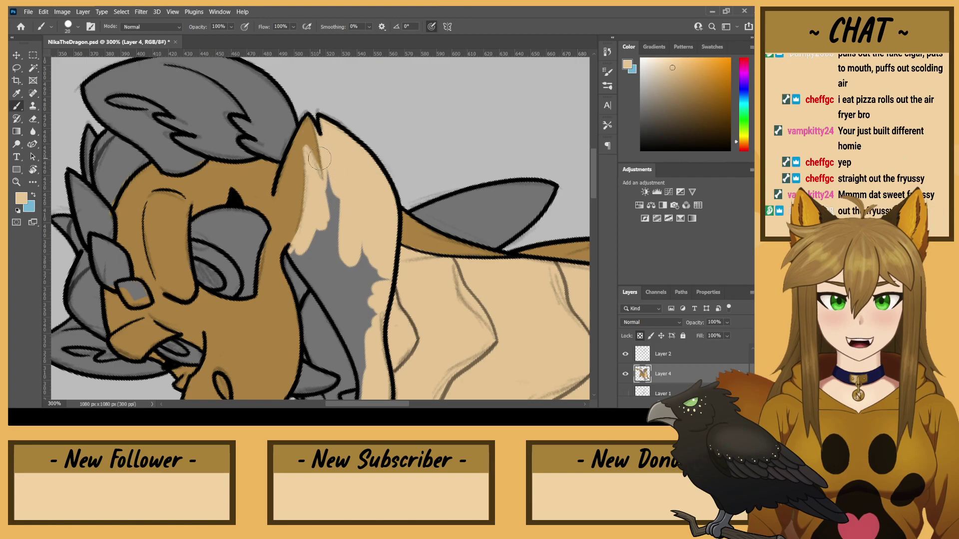
{"action": "mouse_move", "coordinate": [329, 295]}
{"action": "left_mouse_down"}
{"action": "mouse_move", "coordinate": [320, 265]}
{"action": "mouse_move", "coordinate": [295, 250]}
{"action": "left_mouse_up"}
{"action": "key", "text": "bracketleft"}
{"action": "key", "text": "bracketleft"}
{"action": "mouse_move", "coordinate": [330, 209]}
{"action": "left_mouse_down"}
{"action": "mouse_move", "coordinate": [322, 248]}
{"action": "mouse_move", "coordinate": [326, 170]}
{"action": "mouse_move", "coordinate": [327, 187]}
{"action": "left_mouse_up"}
- Hide the Layer 2 sketch and touch up the cheek marking's border with tan sampled from the face
{"action": "left_click", "coordinate": [625, 354]}
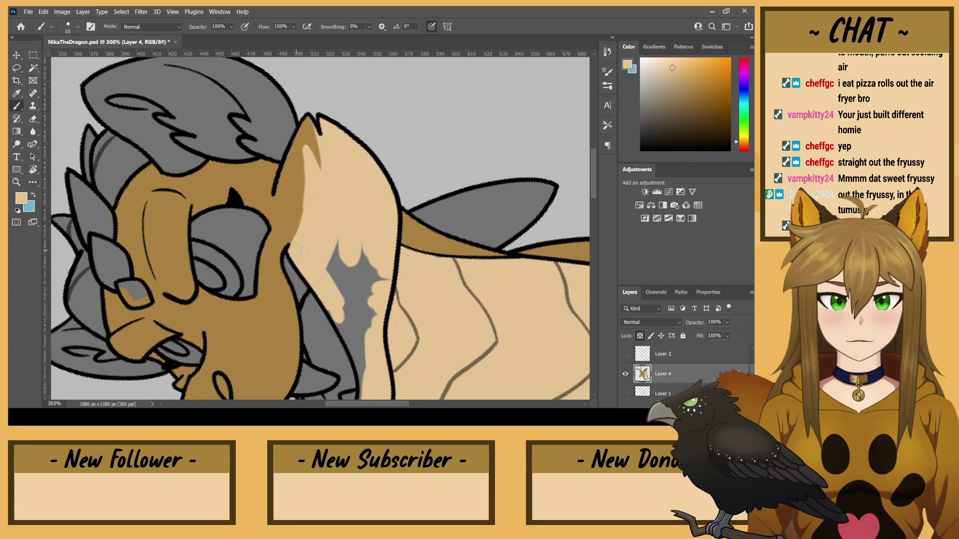
{"action": "left_click", "coordinate": [293, 211], "text": "alt"}
{"action": "left_click_drag", "start_coordinate": [297, 209], "coordinate": [298, 198]}
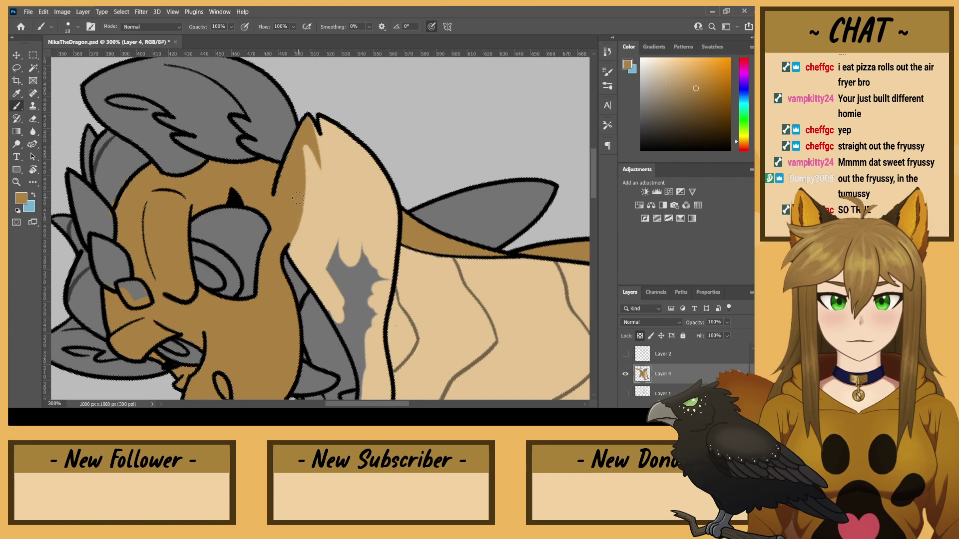
- Resample the cheek's cream and fill the remaining gray of the lower jaw down to the chin
{"action": "left_click", "coordinate": [341, 177], "text": "alt"}
{"action": "left_click_drag", "start_coordinate": [315, 271], "coordinate": [360, 171]}
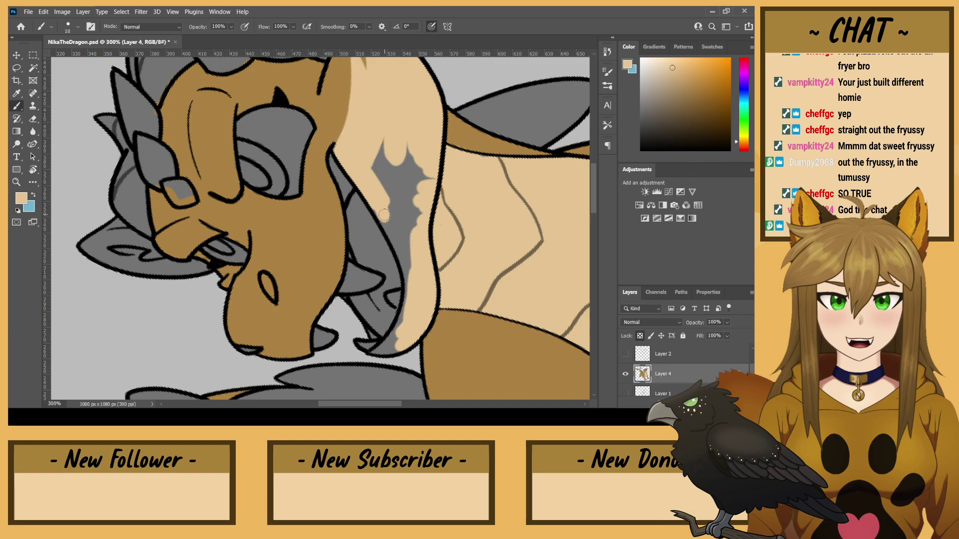
{"action": "mouse_move", "coordinate": [400, 249]}
{"action": "left_mouse_down"}
{"action": "mouse_move", "coordinate": [410, 299]}
{"action": "mouse_move", "coordinate": [368, 165]}
{"action": "mouse_move", "coordinate": [386, 186]}
{"action": "mouse_move", "coordinate": [417, 186]}
{"action": "mouse_move", "coordinate": [425, 197]}
{"action": "mouse_move", "coordinate": [411, 228]}
{"action": "mouse_move", "coordinate": [391, 148]}
{"action": "left_mouse_up"}
{"action": "key", "text": "bracketright"}
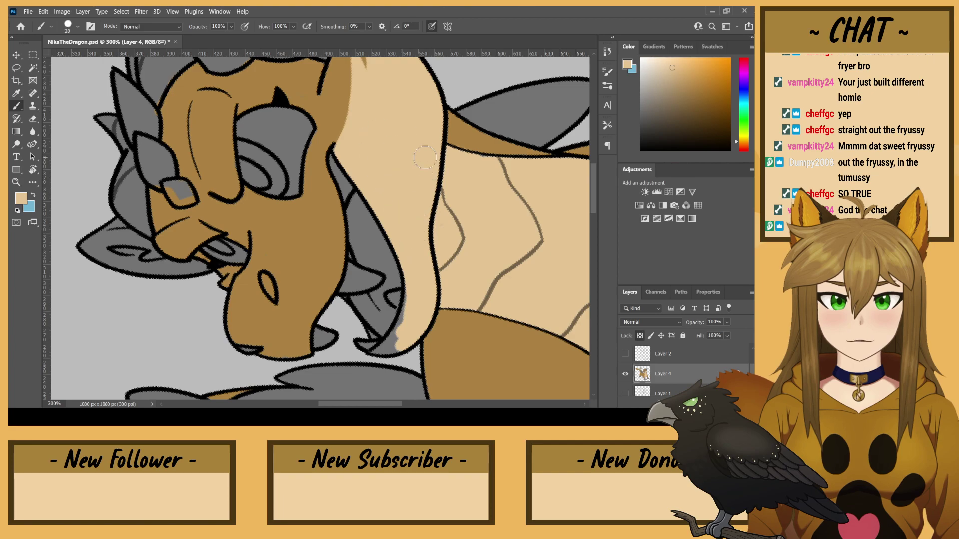
{"action": "key", "text": "bracketleft"}
{"action": "mouse_move", "coordinate": [374, 352]}
{"action": "left_mouse_down"}
{"action": "mouse_move", "coordinate": [395, 349]}
{"action": "mouse_move", "coordinate": [407, 320]}
{"action": "mouse_move", "coordinate": [405, 286]}
{"action": "left_mouse_up"}
- Show the NikaraRef sheet, sample the dark brown from the back view's hand fur, and hide the sheet again
{"action": "key", "text": "ctrl+minus"}
{"action": "key", "text": "ctrl+minus"}
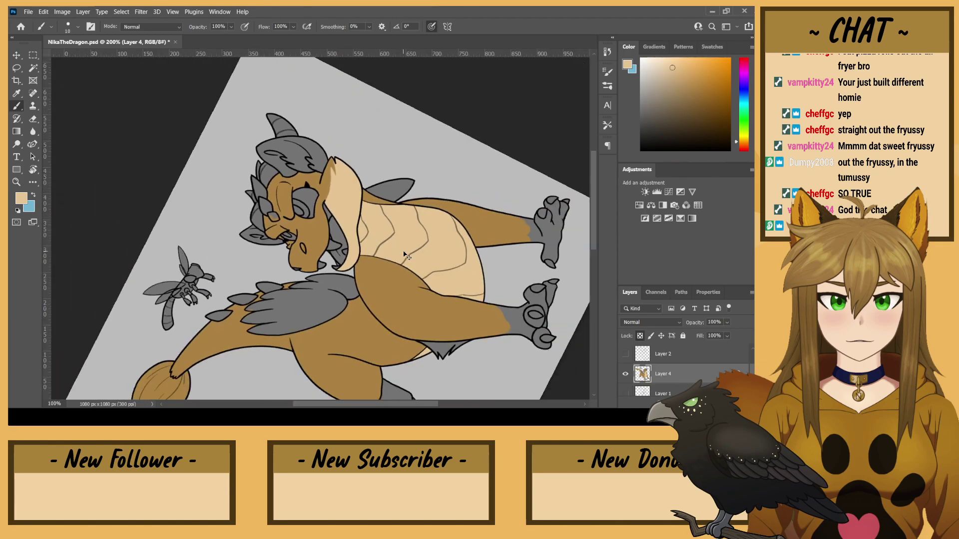
{"action": "key", "text": "r"}
{"action": "left_click_drag", "start_coordinate": [206, 292], "coordinate": [196, 56]}
{"action": "mouse_move", "coordinate": [111, 179]}
{"action": "left_mouse_down"}
{"action": "mouse_move", "coordinate": [128, 250]}
{"action": "mouse_move", "coordinate": [167, 155]}
{"action": "left_mouse_up"}
{"action": "key", "text": "b"}
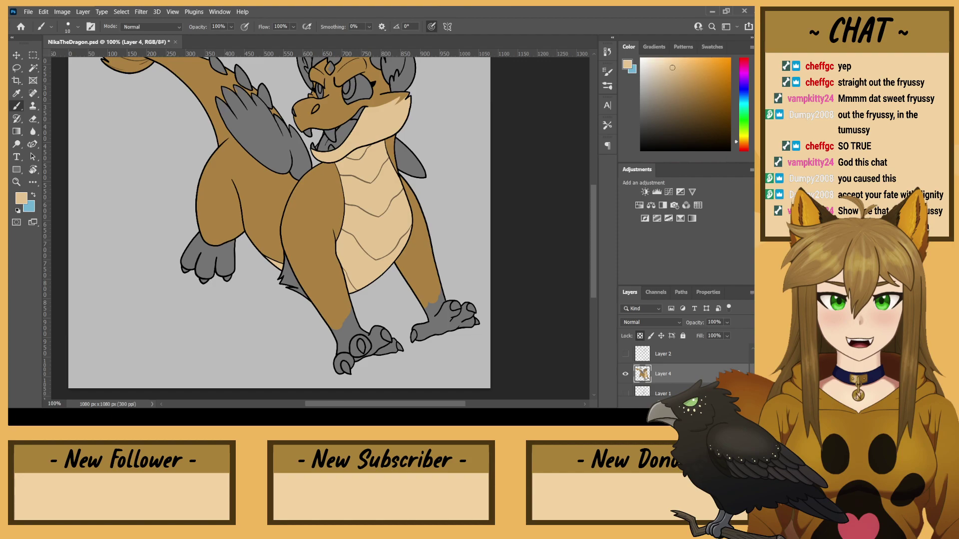
{"action": "scroll", "coordinate": [627, 357], "scroll_direction": "up", "scroll_amount": 2}
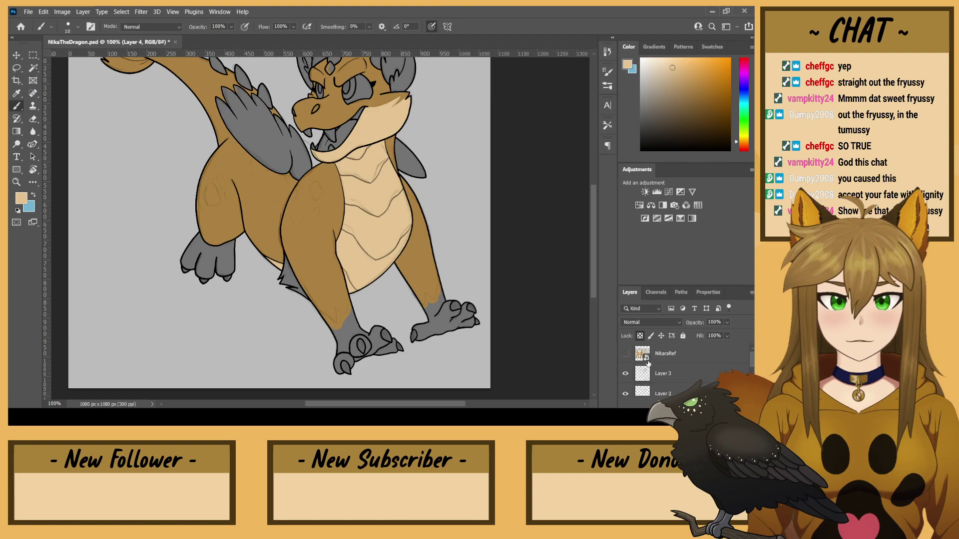
{"action": "left_click", "coordinate": [627, 356]}
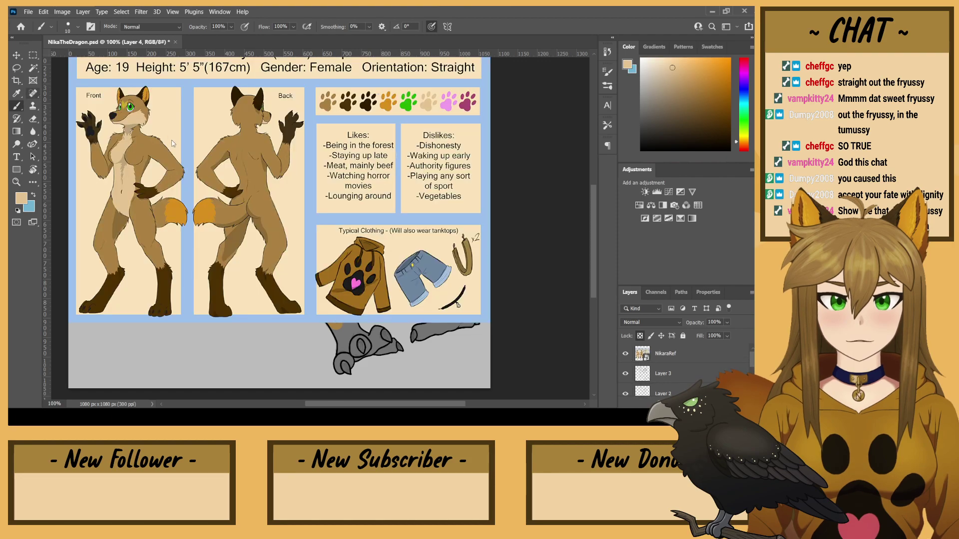
{"action": "left_click", "coordinate": [290, 122], "text": "alt"}
{"action": "left_click", "coordinate": [626, 355]}
{"action": "scroll", "coordinate": [655, 369], "scroll_direction": "down", "scroll_amount": 3}
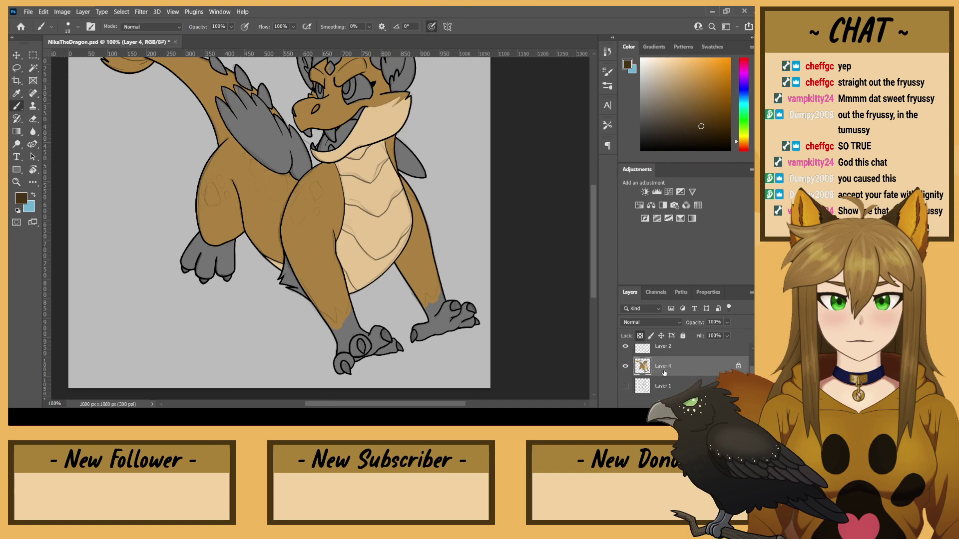
{"action": "key", "text": "ctrl+plus"}
{"action": "key", "text": "ctrl+plus"}
{"action": "left_click_drag", "start_coordinate": [314, 182], "coordinate": [336, 58]}
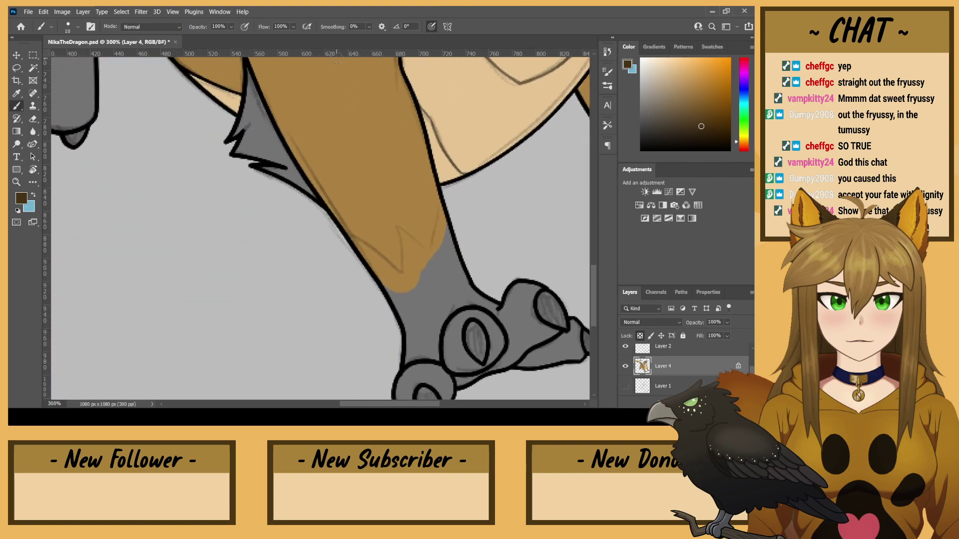
- Paint a jagged dark brown fur border across the ankle of the dragon's front-most leg and undo the stray strokes
{"action": "left_click_drag", "start_coordinate": [430, 259], "coordinate": [444, 214]}
{"action": "mouse_move", "coordinate": [434, 264]}
{"action": "left_mouse_down"}
{"action": "mouse_move", "coordinate": [394, 225]}
{"action": "mouse_move", "coordinate": [413, 240]}
{"action": "mouse_move", "coordinate": [406, 216]}
{"action": "mouse_move", "coordinate": [398, 233]}
{"action": "mouse_move", "coordinate": [405, 289]}
{"action": "mouse_move", "coordinate": [403, 235]}
{"action": "mouse_move", "coordinate": [409, 284]}
{"action": "mouse_move", "coordinate": [325, 228]}
{"action": "mouse_move", "coordinate": [410, 300]}
{"action": "mouse_move", "coordinate": [357, 246]}
{"action": "mouse_move", "coordinate": [409, 310]}
{"action": "mouse_move", "coordinate": [404, 238]}
{"action": "mouse_move", "coordinate": [429, 270]}
{"action": "mouse_move", "coordinate": [416, 250]}
{"action": "mouse_move", "coordinate": [416, 285]}
{"action": "mouse_move", "coordinate": [424, 277]}
{"action": "mouse_move", "coordinate": [406, 267]}
{"action": "mouse_move", "coordinate": [409, 289]}
{"action": "mouse_move", "coordinate": [367, 206]}
{"action": "mouse_move", "coordinate": [428, 251]}
{"action": "mouse_move", "coordinate": [396, 269]}
{"action": "mouse_move", "coordinate": [388, 233]}
{"action": "mouse_move", "coordinate": [396, 266]}
{"action": "mouse_move", "coordinate": [403, 234]}
{"action": "mouse_move", "coordinate": [431, 252]}
{"action": "mouse_move", "coordinate": [431, 267]}
{"action": "mouse_move", "coordinate": [425, 215]}
{"action": "left_mouse_up"}
{"action": "left_click_drag", "start_coordinate": [428, 250], "coordinate": [424, 218]}
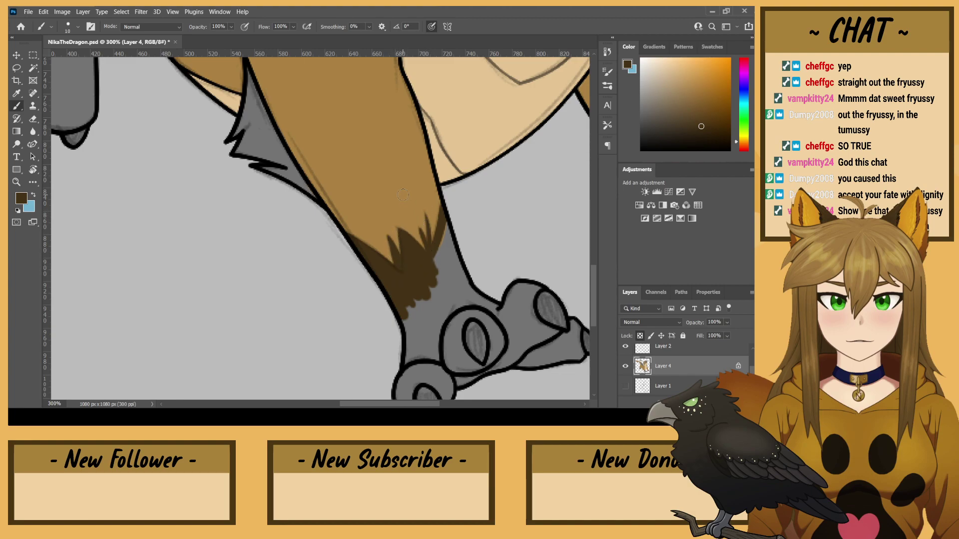
{"action": "key", "text": "ctrl+z"}
{"action": "key", "text": "ctrl+z"}
{"action": "left_click_drag", "start_coordinate": [432, 265], "coordinate": [421, 229]}
{"action": "key", "text": "ctrl+z"}
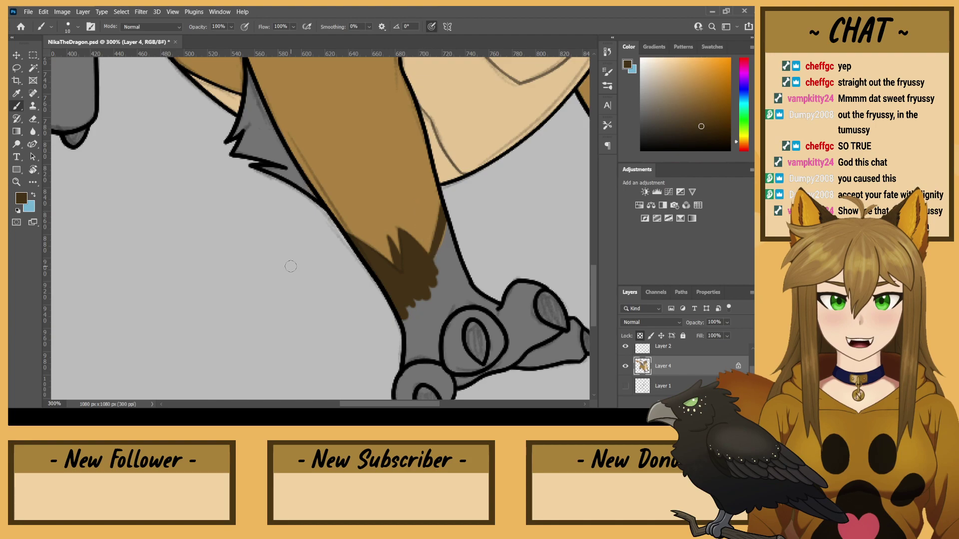
- Fill the rest of that leg's ankle, foot and claws with dark brown, using a larger brush for the open areas
{"action": "left_click_drag", "start_coordinate": [367, 272], "coordinate": [297, 165]}
{"action": "key", "text": "bracketright"}
{"action": "key", "text": "bracketright"}
{"action": "key", "text": "bracketright"}
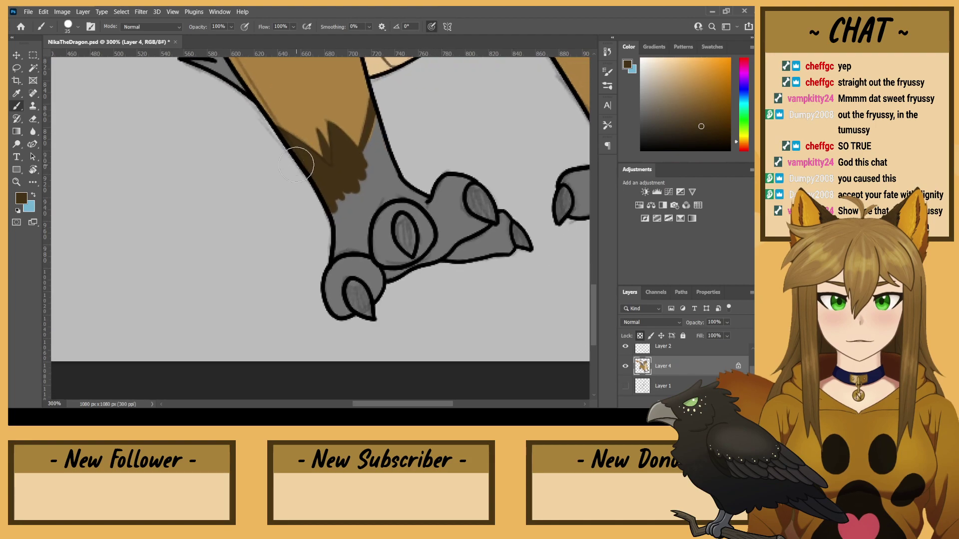
{"action": "mouse_move", "coordinate": [513, 225]}
{"action": "left_mouse_down"}
{"action": "mouse_move", "coordinate": [510, 257]}
{"action": "mouse_move", "coordinate": [496, 193]}
{"action": "mouse_move", "coordinate": [460, 242]}
{"action": "mouse_move", "coordinate": [416, 241]}
{"action": "mouse_move", "coordinate": [415, 213]}
{"action": "mouse_move", "coordinate": [333, 316]}
{"action": "mouse_move", "coordinate": [337, 240]}
{"action": "mouse_move", "coordinate": [360, 202]}
{"action": "left_mouse_up"}
{"action": "key", "text": "bracketleft"}
{"action": "key", "text": "bracketleft"}
{"action": "left_click_drag", "start_coordinate": [382, 117], "coordinate": [374, 161]}
- Outline the zigzag fur border in dark brown on the other leg's ankle with a smaller brush
{"action": "left_click_drag", "start_coordinate": [430, 251], "coordinate": [176, 358]}
{"action": "key", "text": "bracketleft"}
{"action": "key", "text": "bracketleft"}
{"action": "key", "text": "bracketleft"}
{"action": "mouse_move", "coordinate": [362, 160]}
{"action": "left_mouse_down"}
{"action": "mouse_move", "coordinate": [341, 228]}
{"action": "mouse_move", "coordinate": [343, 207]}
{"action": "mouse_move", "coordinate": [318, 183]}
{"action": "mouse_move", "coordinate": [323, 225]}
{"action": "mouse_move", "coordinate": [297, 204]}
{"action": "mouse_move", "coordinate": [332, 261]}
{"action": "left_mouse_up"}
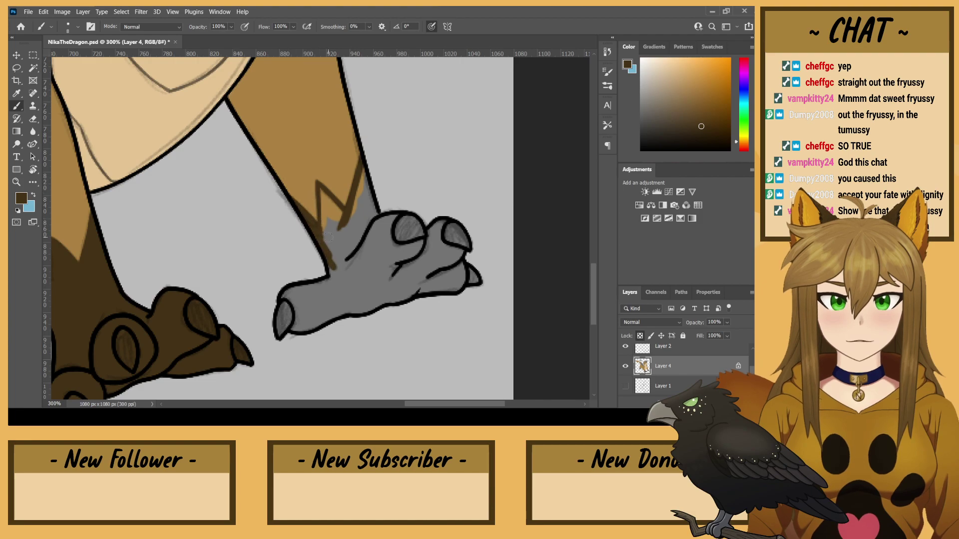
{"action": "mouse_move", "coordinate": [349, 203]}
{"action": "left_mouse_down"}
{"action": "mouse_move", "coordinate": [342, 181]}
{"action": "mouse_move", "coordinate": [341, 202]}
{"action": "left_mouse_up"}
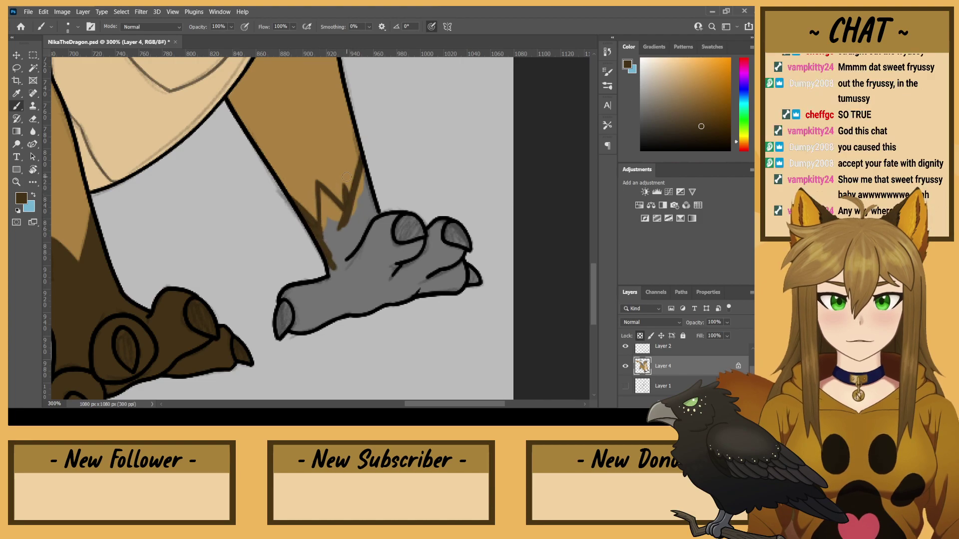
- Fill the other leg's ankle, foot and claws with dark brown up to the zigzag fur border
{"action": "mouse_move", "coordinate": [361, 164]}
{"action": "left_mouse_down"}
{"action": "mouse_move", "coordinate": [348, 230]}
{"action": "mouse_move", "coordinate": [369, 190]}
{"action": "mouse_move", "coordinate": [360, 246]}
{"action": "mouse_move", "coordinate": [343, 277]}
{"action": "left_mouse_up"}
{"action": "key", "text": "]"}
{"action": "key", "text": "]"}
{"action": "key", "text": "]"}
{"action": "key", "text": "bracketright"}
{"action": "mouse_move", "coordinate": [465, 280]}
{"action": "left_mouse_down"}
{"action": "mouse_move", "coordinate": [431, 287]}
{"action": "mouse_move", "coordinate": [429, 201]}
{"action": "mouse_move", "coordinate": [382, 292]}
{"action": "mouse_move", "coordinate": [349, 281]}
{"action": "mouse_move", "coordinate": [364, 240]}
{"action": "mouse_move", "coordinate": [310, 314]}
{"action": "mouse_move", "coordinate": [285, 320]}
{"action": "left_mouse_up"}
{"action": "key", "text": "bracketleft"}
{"action": "key", "text": "bracketleft"}
{"action": "key", "text": "bracketleft"}
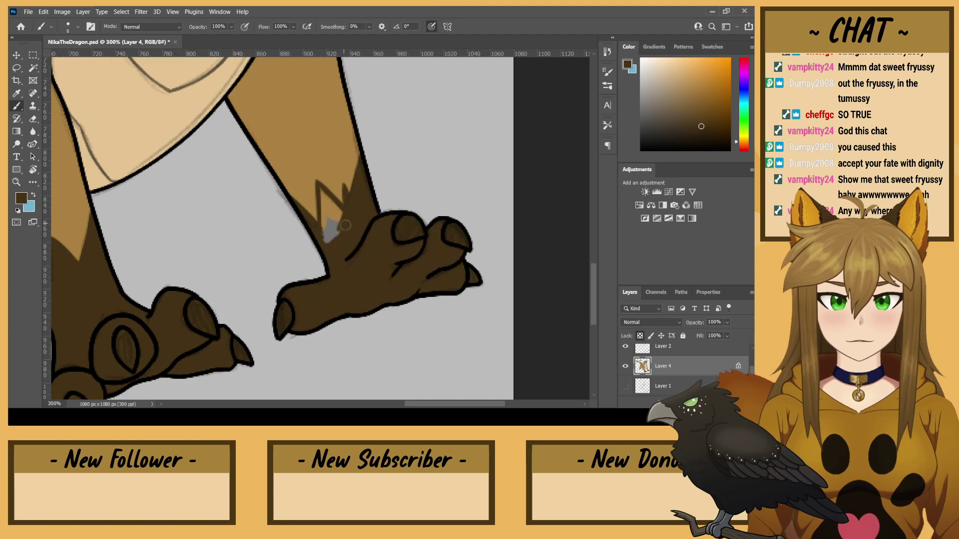
{"action": "mouse_move", "coordinate": [330, 228]}
{"action": "left_mouse_down"}
{"action": "mouse_move", "coordinate": [321, 200]}
{"action": "mouse_move", "coordinate": [336, 219]}
{"action": "mouse_move", "coordinate": [335, 248]}
{"action": "left_mouse_up"}
- Fill the gray three-fingered hand below the tan forearm with dark brown
{"action": "left_click_drag", "start_coordinate": [189, 233], "coordinate": [232, 193]}
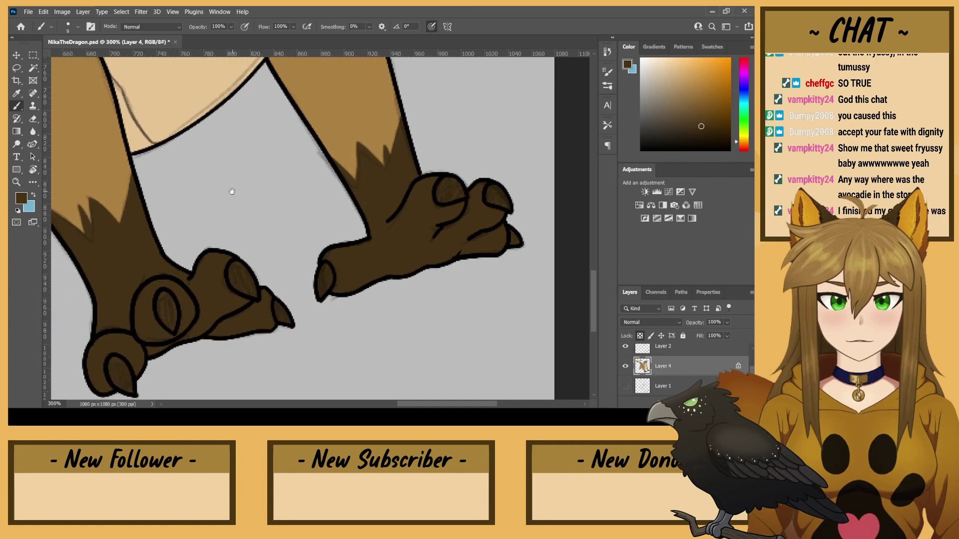
{"action": "left_click_drag", "start_coordinate": [168, 240], "coordinate": [368, 184]}
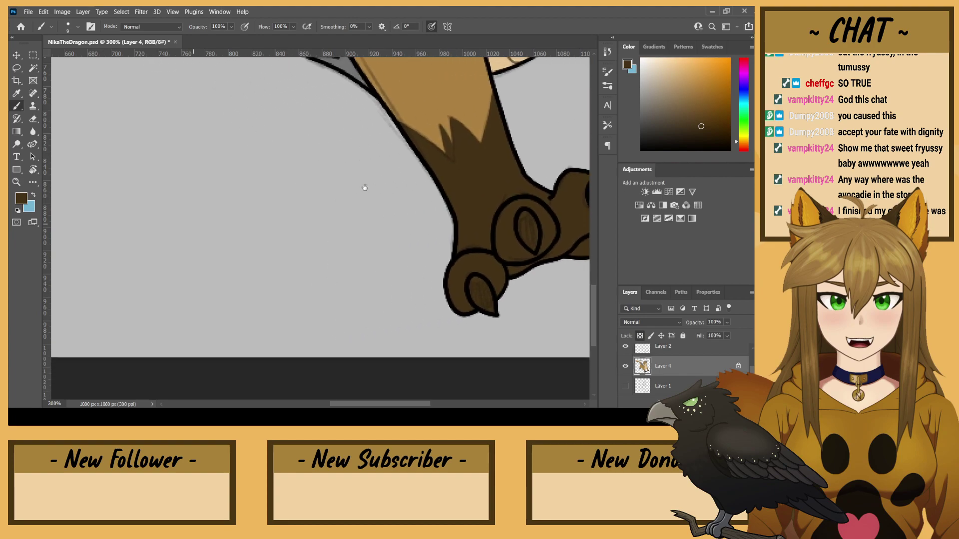
{"action": "left_click_drag", "start_coordinate": [240, 225], "coordinate": [473, 319]}
{"action": "left_click_drag", "start_coordinate": [183, 219], "coordinate": [89, 212]}
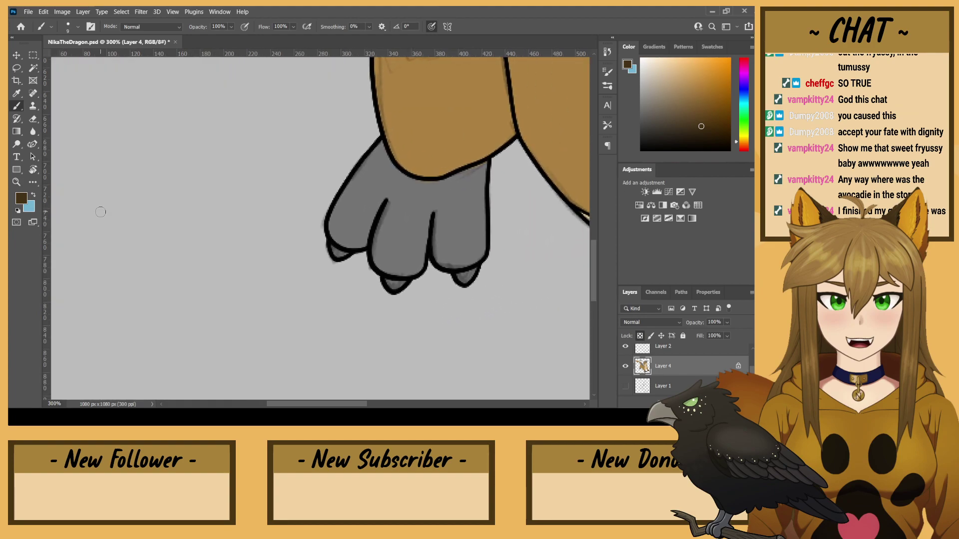
{"action": "mouse_move", "coordinate": [483, 172]}
{"action": "left_mouse_down"}
{"action": "mouse_move", "coordinate": [407, 186]}
{"action": "mouse_move", "coordinate": [377, 146]}
{"action": "left_mouse_up"}
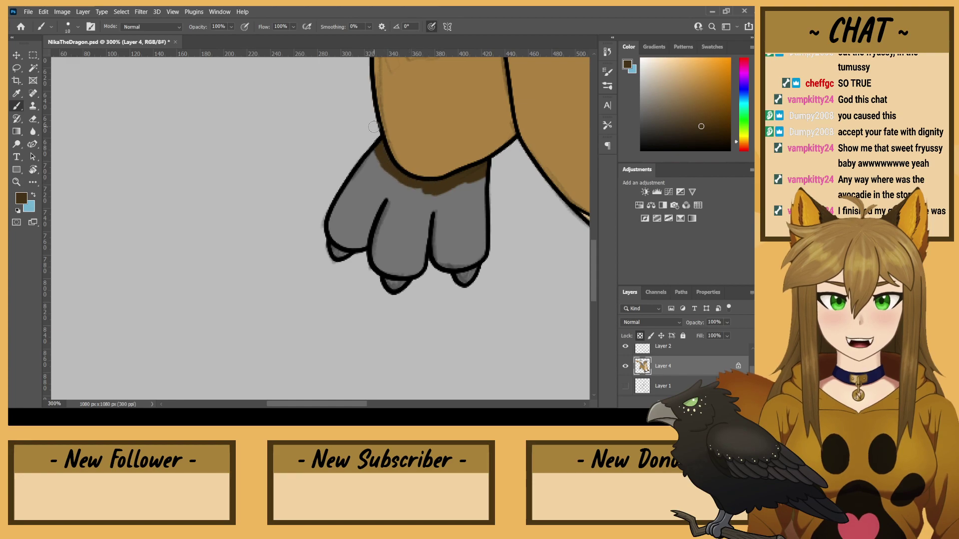
{"action": "key", "text": "bracketright"}
{"action": "mouse_move", "coordinate": [487, 234]}
{"action": "left_mouse_down"}
{"action": "mouse_move", "coordinate": [464, 225]}
{"action": "mouse_move", "coordinate": [478, 194]}
{"action": "mouse_move", "coordinate": [425, 240]}
{"action": "mouse_move", "coordinate": [372, 165]}
{"action": "mouse_move", "coordinate": [399, 274]}
{"action": "mouse_move", "coordinate": [375, 214]}
{"action": "mouse_move", "coordinate": [336, 218]}
{"action": "left_mouse_up"}
- Block in the large feathered shape beside the dragon's head with dark brown, leaving only its edges gray
{"action": "mouse_move", "coordinate": [382, 156]}
{"action": "left_mouse_down"}
{"action": "mouse_move", "coordinate": [270, 340]}
{"action": "mouse_move", "coordinate": [263, 380]}
{"action": "left_mouse_up"}
{"action": "left_click_drag", "start_coordinate": [330, 87], "coordinate": [274, 349]}
{"action": "left_click_drag", "start_coordinate": [276, 260], "coordinate": [226, 202]}
{"action": "left_click_drag", "start_coordinate": [321, 223], "coordinate": [402, 333]}
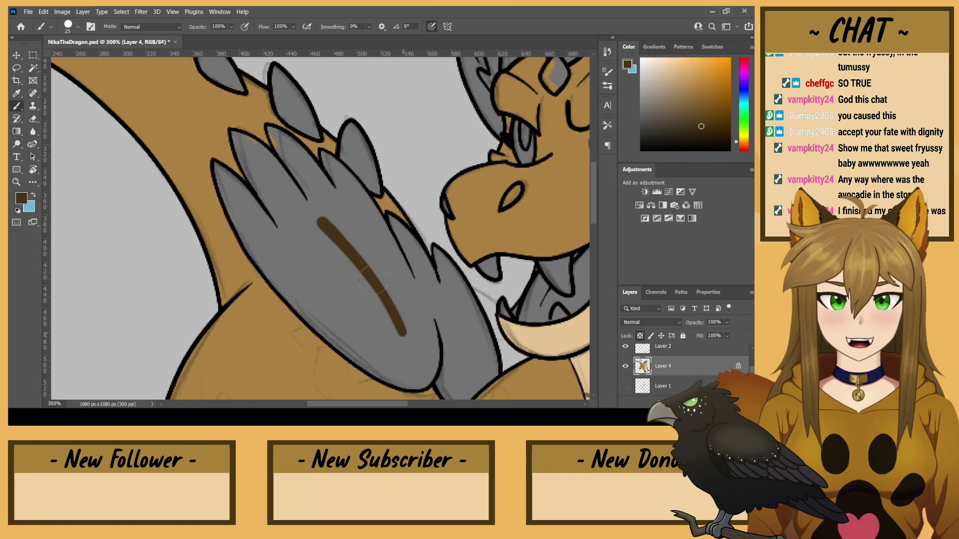
{"action": "mouse_move", "coordinate": [372, 281]}
{"action": "left_mouse_down"}
{"action": "mouse_move", "coordinate": [349, 299]}
{"action": "mouse_move", "coordinate": [315, 277]}
{"action": "mouse_move", "coordinate": [265, 235]}
{"action": "mouse_move", "coordinate": [245, 176]}
{"action": "left_mouse_up"}
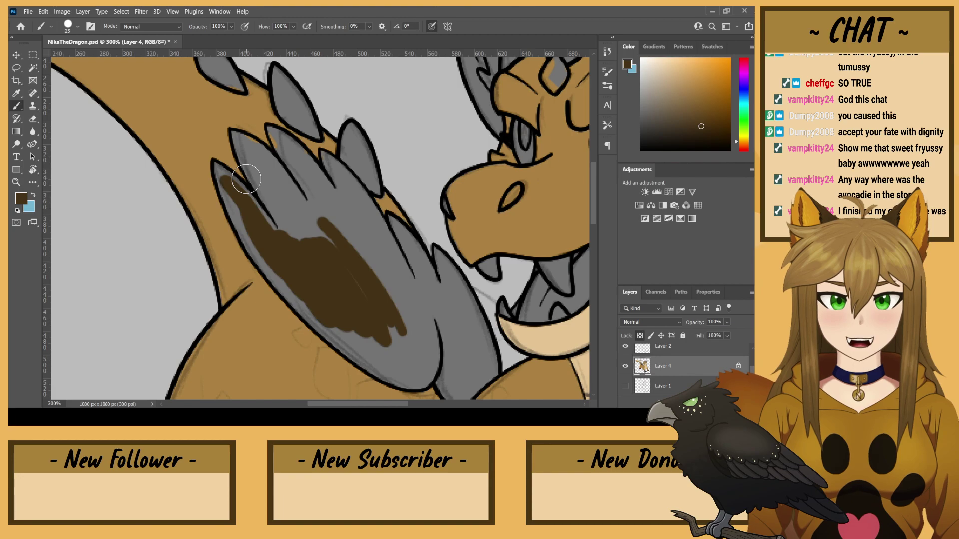
{"action": "mouse_move", "coordinate": [245, 179]}
{"action": "left_mouse_down"}
{"action": "mouse_move", "coordinate": [292, 223]}
{"action": "mouse_move", "coordinate": [269, 165]}
{"action": "mouse_move", "coordinate": [304, 182]}
{"action": "mouse_move", "coordinate": [385, 285]}
{"action": "mouse_move", "coordinate": [336, 203]}
{"action": "mouse_move", "coordinate": [360, 202]}
{"action": "mouse_move", "coordinate": [414, 305]}
{"action": "mouse_move", "coordinate": [420, 282]}
{"action": "mouse_move", "coordinate": [475, 359]}
{"action": "mouse_move", "coordinate": [454, 314]}
{"action": "mouse_move", "coordinate": [435, 350]}
{"action": "mouse_move", "coordinate": [368, 304]}
{"action": "mouse_move", "coordinate": [395, 344]}
{"action": "mouse_move", "coordinate": [354, 332]}
{"action": "mouse_move", "coordinate": [287, 257]}
{"action": "mouse_move", "coordinate": [309, 222]}
{"action": "mouse_move", "coordinate": [327, 234]}
{"action": "left_mouse_up"}
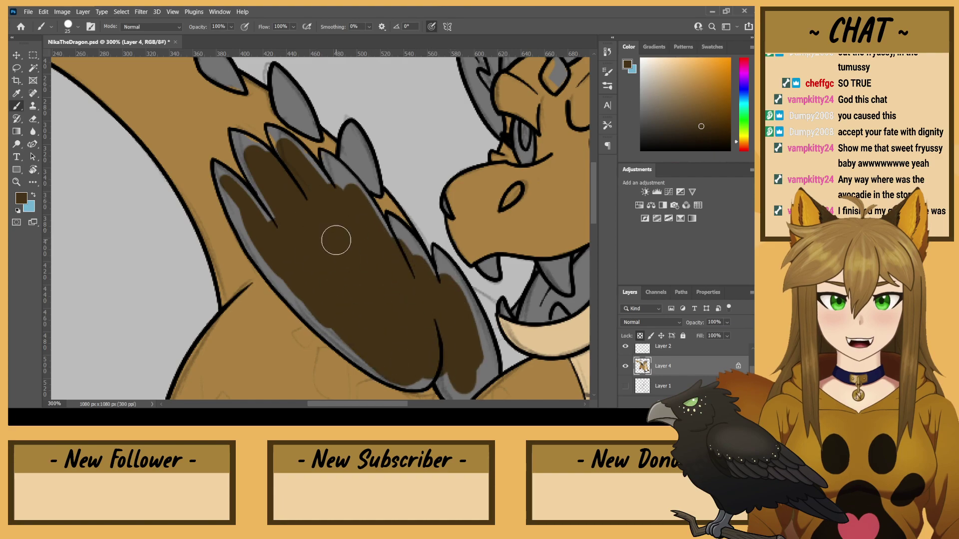
- Rotate the canvas and fill the gray strip along the feathered shape's long outer edge with dark brown, using a smaller brush
{"action": "key", "text": "bracketleft"}
{"action": "key", "text": "bracketleft"}
{"action": "key", "text": "bracketleft"}
{"action": "key", "text": "bracketleft"}
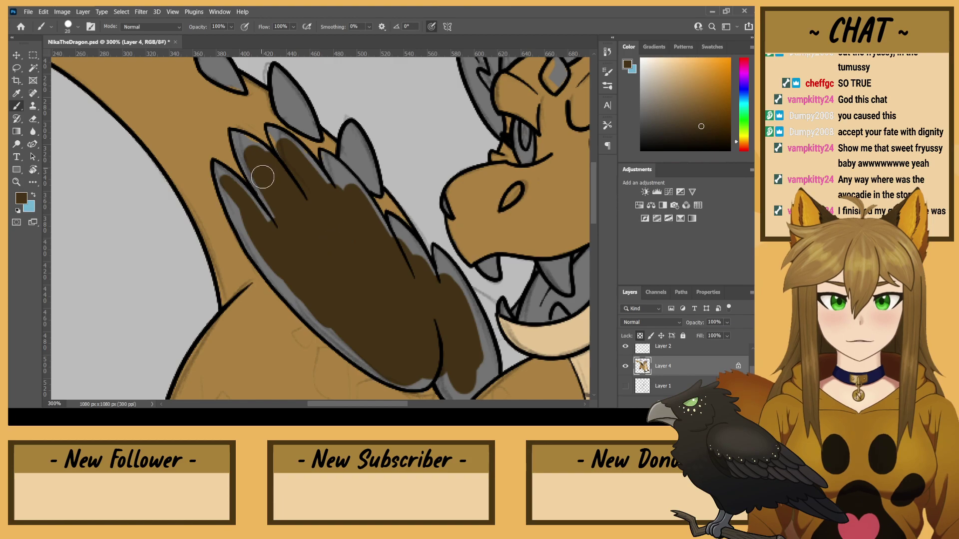
{"action": "mouse_move", "coordinate": [267, 229]}
{"action": "left_mouse_down"}
{"action": "mouse_move", "coordinate": [264, 208]}
{"action": "mouse_move", "coordinate": [214, 164]}
{"action": "mouse_move", "coordinate": [246, 242]}
{"action": "mouse_move", "coordinate": [227, 208]}
{"action": "mouse_move", "coordinate": [259, 236]}
{"action": "left_mouse_up"}
{"action": "key", "text": "r"}
{"action": "mouse_move", "coordinate": [132, 136]}
{"action": "left_mouse_down"}
{"action": "mouse_move", "coordinate": [309, 344]}
{"action": "mouse_move", "coordinate": [348, 332]}
{"action": "left_mouse_up"}
{"action": "key", "text": "b"}
{"action": "mouse_move", "coordinate": [381, 269]}
{"action": "left_mouse_down"}
{"action": "mouse_move", "coordinate": [395, 191]}
{"action": "mouse_move", "coordinate": [380, 260]}
{"action": "mouse_move", "coordinate": [394, 149]}
{"action": "mouse_move", "coordinate": [396, 164]}
{"action": "mouse_move", "coordinate": [392, 112]}
{"action": "left_mouse_up"}
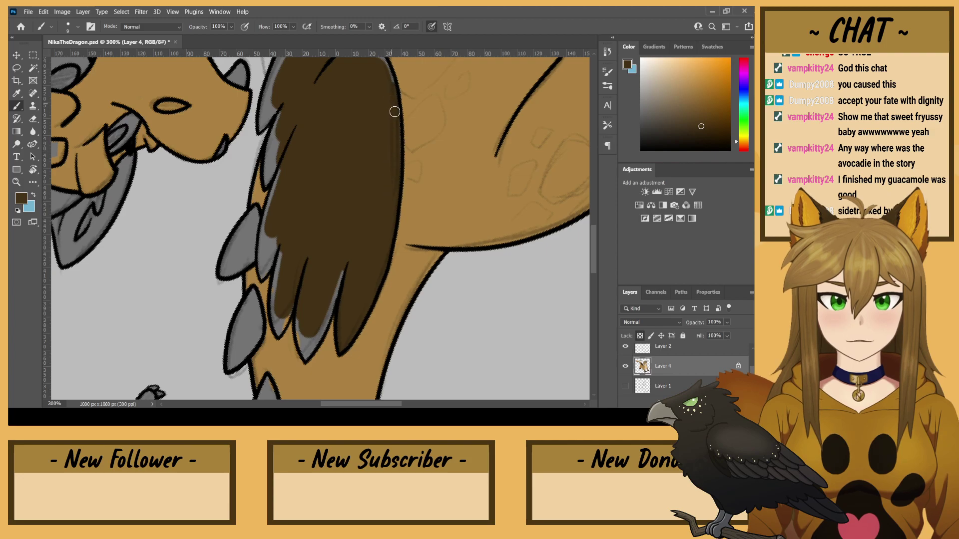
- Fill the gray edges around the feathered shape's three long pointed tips with dark brown
{"action": "scroll", "coordinate": [400, 153], "scroll_direction": "down", "scroll_amount": 5}
{"action": "scroll", "coordinate": [400, 153], "scroll_direction": "left", "scroll_amount": 2}
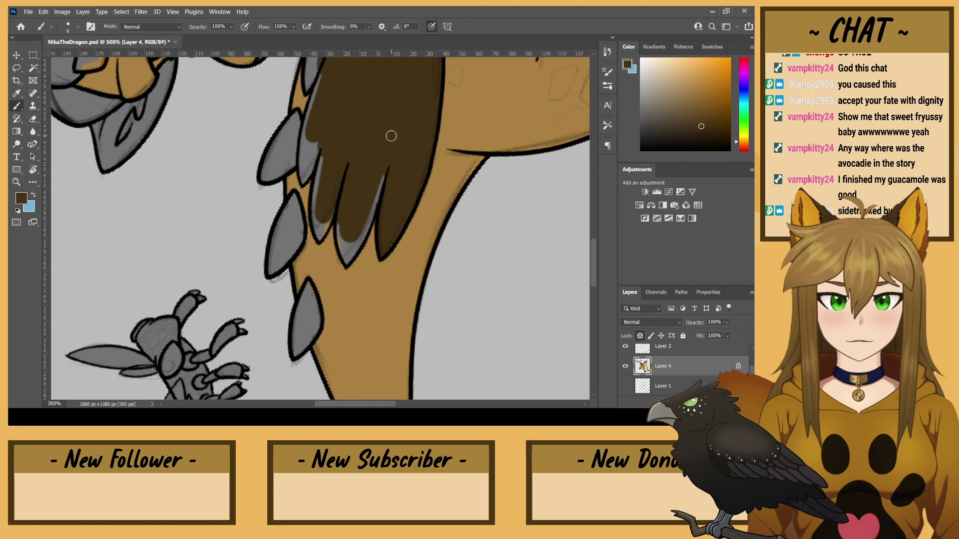
{"action": "mouse_move", "coordinate": [356, 252]}
{"action": "left_mouse_down"}
{"action": "mouse_move", "coordinate": [346, 254]}
{"action": "mouse_move", "coordinate": [340, 217]}
{"action": "mouse_move", "coordinate": [348, 250]}
{"action": "mouse_move", "coordinate": [385, 148]}
{"action": "left_mouse_up"}
{"action": "mouse_move", "coordinate": [335, 203]}
{"action": "left_mouse_down"}
{"action": "mouse_move", "coordinate": [320, 232]}
{"action": "mouse_move", "coordinate": [317, 160]}
{"action": "left_mouse_up"}
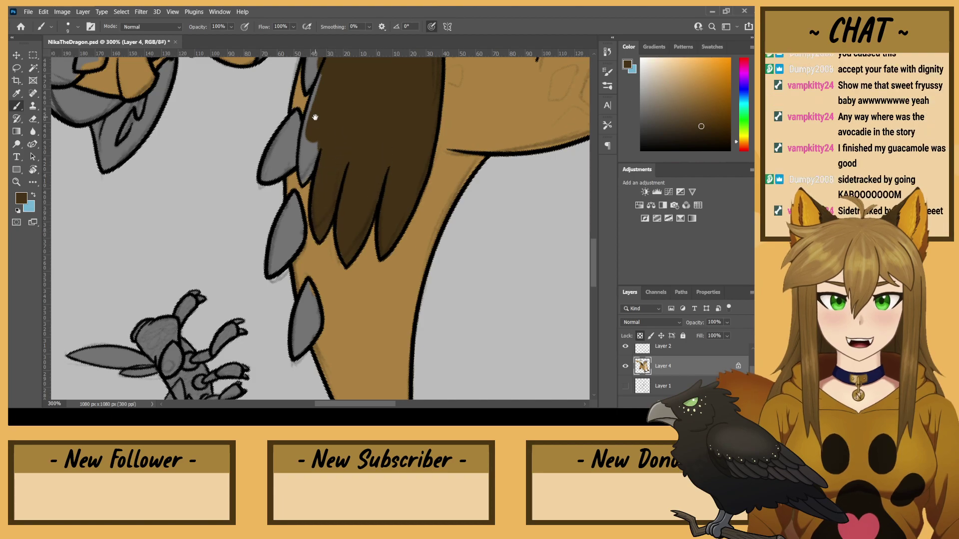
{"action": "left_click_drag", "start_coordinate": [319, 106], "coordinate": [336, 232]}
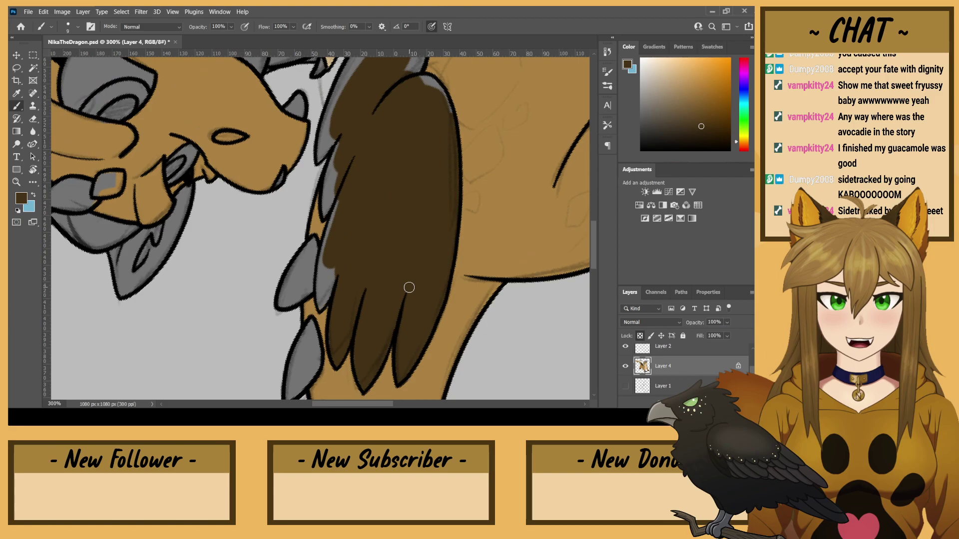
- Resample the dark brown and fill the remaining gray along the feathered shape's serrated edge and at its base
{"action": "left_click", "coordinate": [463, 298], "text": "alt"}
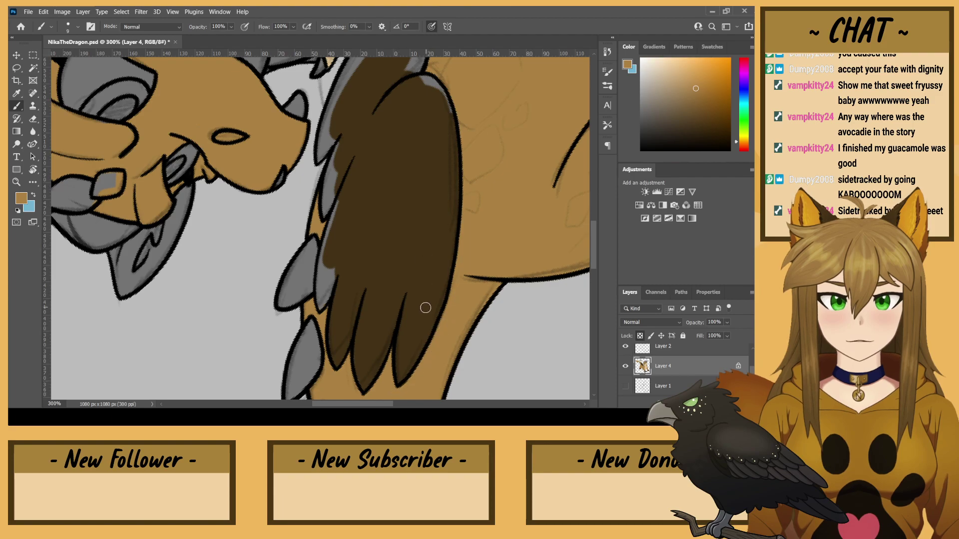
{"action": "left_click", "coordinate": [419, 275], "text": "alt"}
{"action": "mouse_move", "coordinate": [330, 303]}
{"action": "left_mouse_down"}
{"action": "mouse_move", "coordinate": [339, 262]}
{"action": "mouse_move", "coordinate": [320, 305]}
{"action": "mouse_move", "coordinate": [324, 249]}
{"action": "left_mouse_up"}
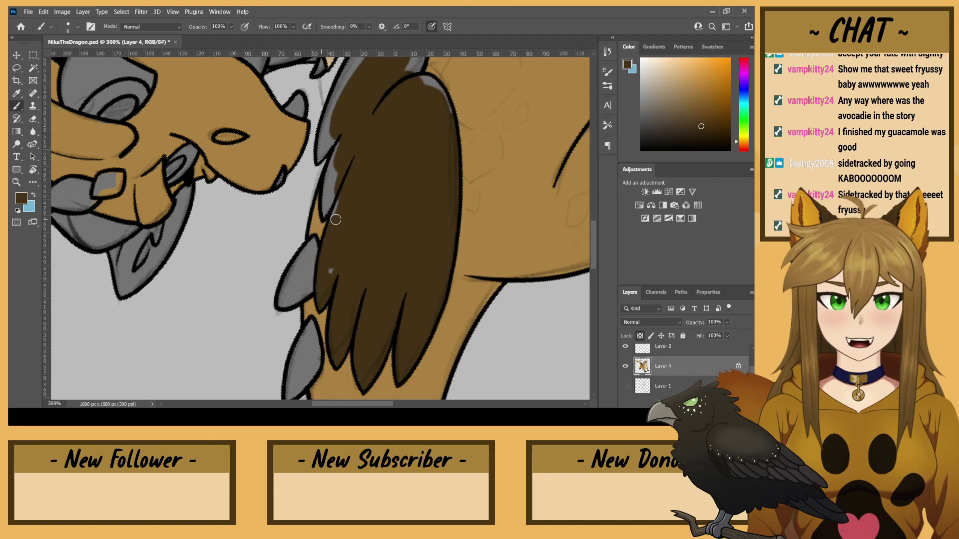
{"action": "left_click_drag", "start_coordinate": [335, 214], "coordinate": [329, 253]}
{"action": "mouse_move", "coordinate": [335, 193]}
{"action": "left_mouse_down"}
{"action": "mouse_move", "coordinate": [324, 219]}
{"action": "mouse_move", "coordinate": [350, 125]}
{"action": "left_mouse_up"}
{"action": "left_click_drag", "start_coordinate": [341, 216], "coordinate": [350, 250]}
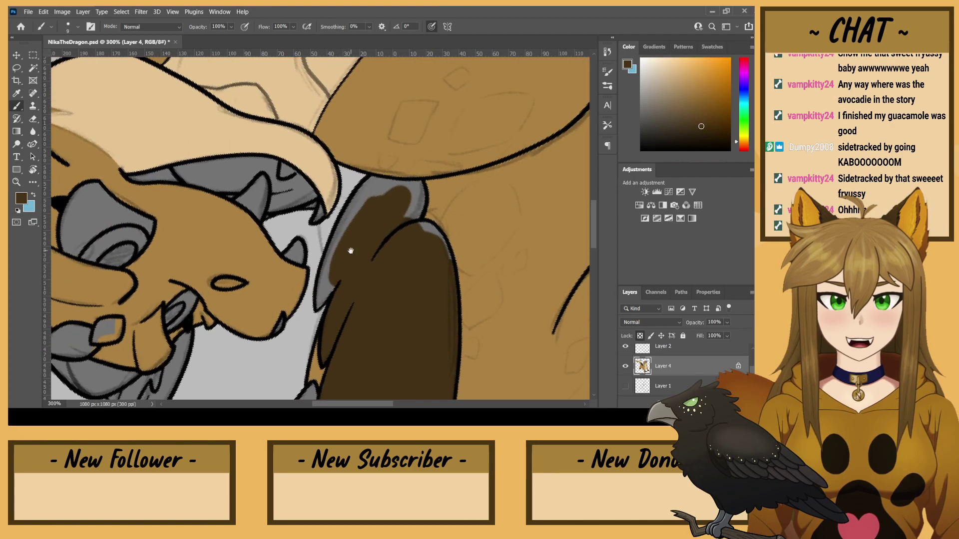
{"action": "mouse_move", "coordinate": [410, 236]}
{"action": "left_mouse_down"}
{"action": "mouse_move", "coordinate": [447, 268]}
{"action": "mouse_move", "coordinate": [413, 224]}
{"action": "mouse_move", "coordinate": [420, 183]}
{"action": "mouse_move", "coordinate": [422, 208]}
{"action": "mouse_move", "coordinate": [411, 214]}
{"action": "mouse_move", "coordinate": [411, 186]}
{"action": "mouse_move", "coordinate": [360, 166]}
{"action": "mouse_move", "coordinate": [407, 217]}
{"action": "mouse_move", "coordinate": [419, 206]}
{"action": "mouse_move", "coordinate": [420, 190]}
{"action": "mouse_move", "coordinate": [367, 223]}
{"action": "mouse_move", "coordinate": [378, 193]}
{"action": "mouse_move", "coordinate": [371, 188]}
{"action": "mouse_move", "coordinate": [346, 220]}
{"action": "mouse_move", "coordinate": [361, 185]}
{"action": "mouse_move", "coordinate": [341, 267]}
{"action": "mouse_move", "coordinate": [316, 305]}
{"action": "mouse_move", "coordinate": [332, 237]}
{"action": "mouse_move", "coordinate": [335, 282]}
{"action": "left_mouse_up"}
{"action": "left_click_drag", "start_coordinate": [302, 340], "coordinate": [267, 76]}
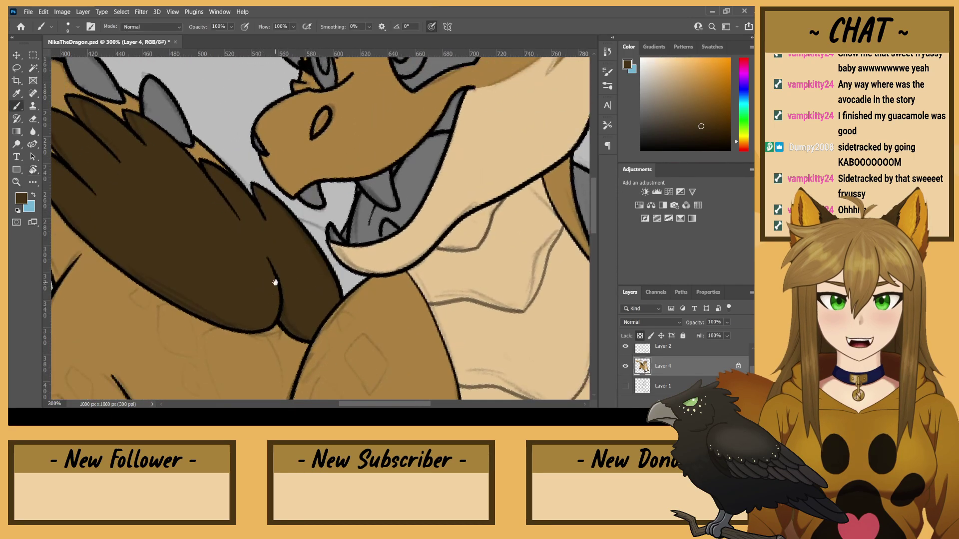
- Fill the gray pointed shape behind the dragon's neck with dark brown, enlarging the brush for its interior
{"action": "left_click_drag", "start_coordinate": [276, 283], "coordinate": [176, 185]}
{"action": "left_click_drag", "start_coordinate": [282, 167], "coordinate": [262, 95]}
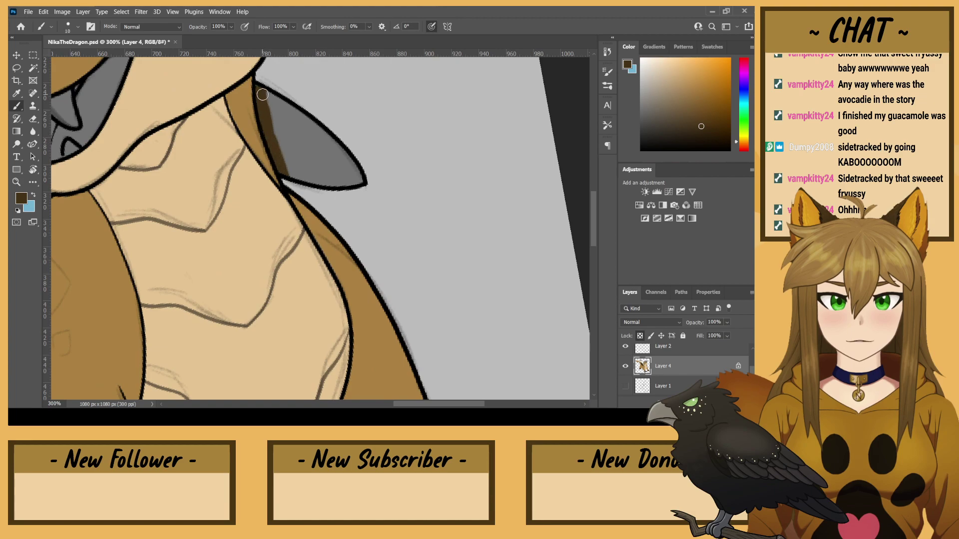
{"action": "key", "text": "bracketright"}
{"action": "mouse_move", "coordinate": [358, 172]}
{"action": "left_mouse_down"}
{"action": "mouse_move", "coordinate": [329, 124]}
{"action": "mouse_move", "coordinate": [330, 183]}
{"action": "mouse_move", "coordinate": [297, 150]}
{"action": "mouse_move", "coordinate": [288, 114]}
{"action": "mouse_move", "coordinate": [291, 129]}
{"action": "mouse_move", "coordinate": [280, 112]}
{"action": "left_mouse_up"}
{"action": "key", "text": "ctrl+minus"}
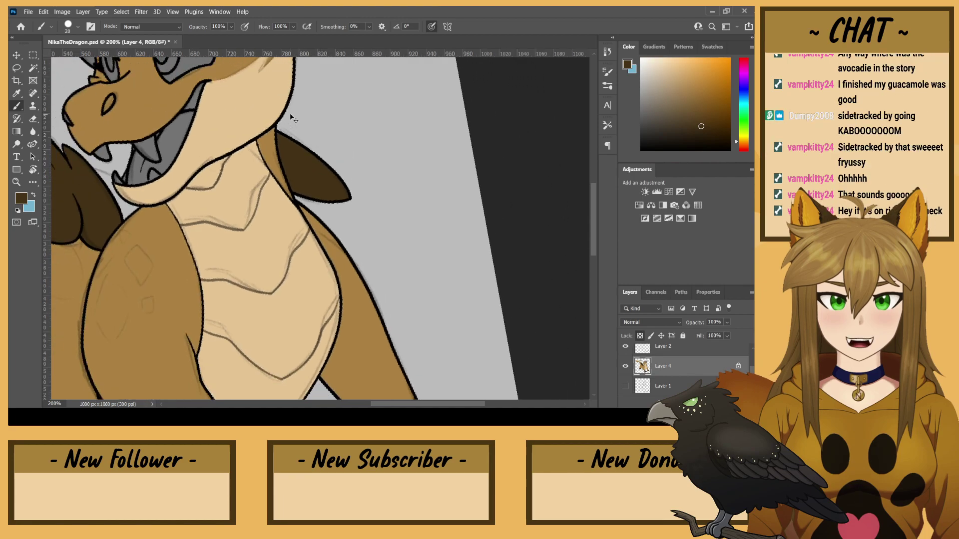
- Paint the backs of the dragon's two ears dark brown on Layer 4 with a smaller brush
{"action": "key", "text": "ctrl+minus"}
{"action": "key", "text": "ctrl+minus"}
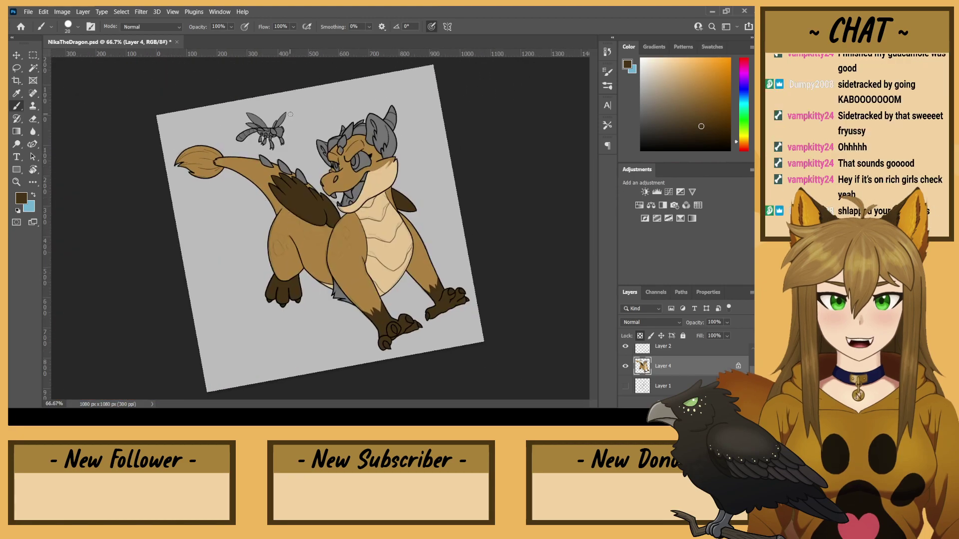
{"action": "key", "text": "r"}
{"action": "left_click_drag", "start_coordinate": [161, 231], "coordinate": [158, 204]}
{"action": "key", "text": "ctrl+plus"}
{"action": "key", "text": "ctrl+plus"}
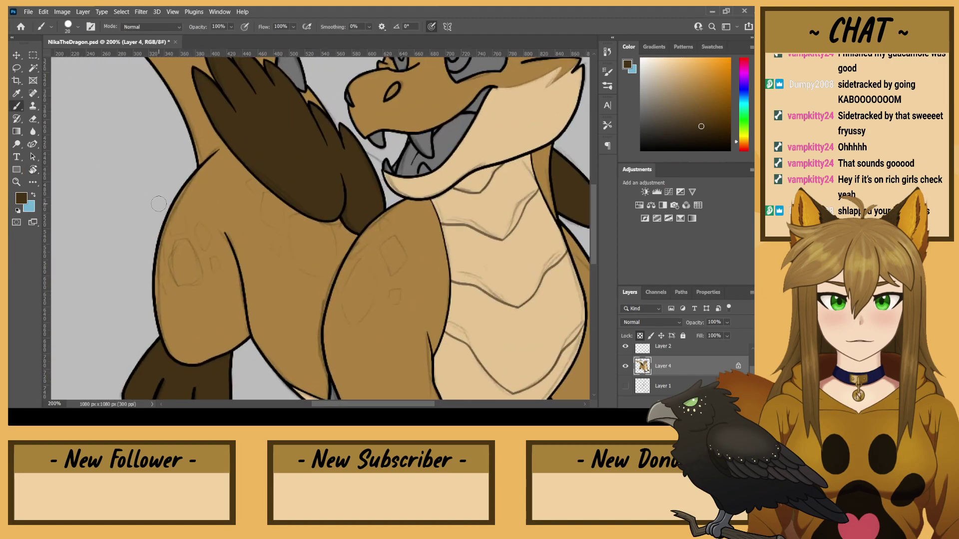
{"action": "left_click_drag", "start_coordinate": [458, 182], "coordinate": [391, 369]}
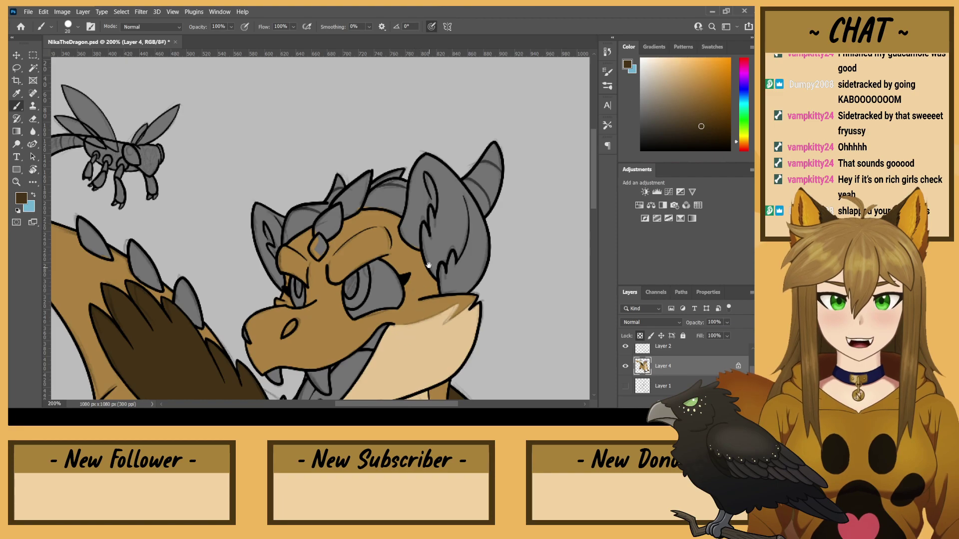
{"action": "key", "text": "bracketleft"}
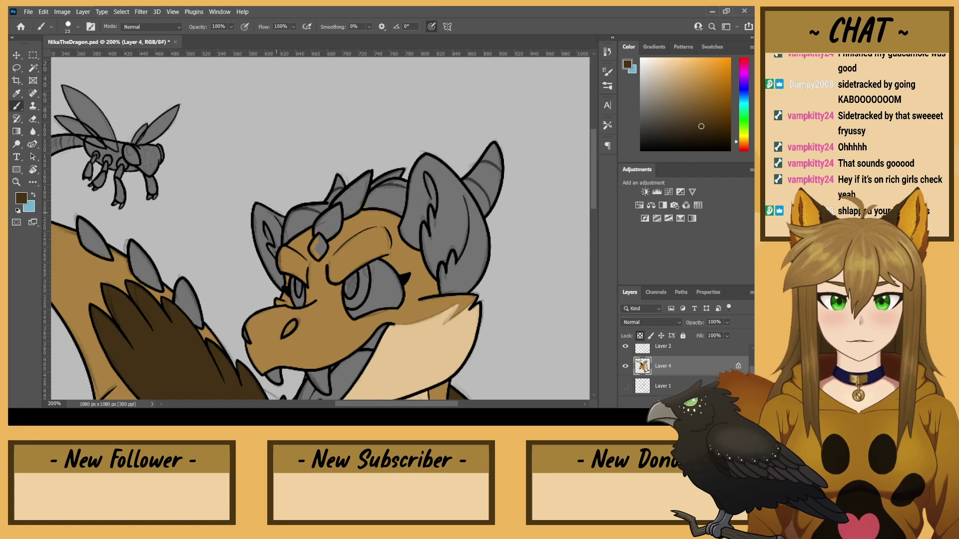
{"action": "left_click_drag", "start_coordinate": [268, 210], "coordinate": [283, 222]}
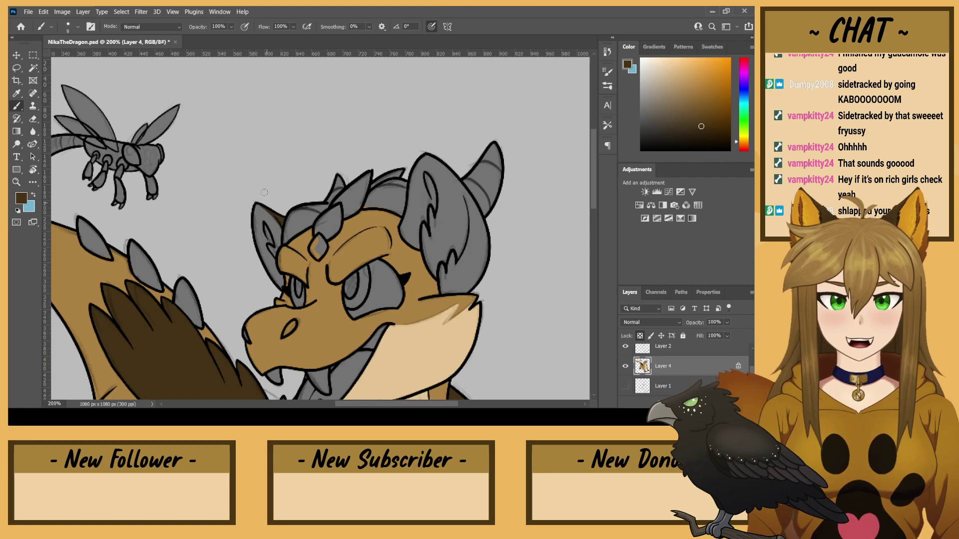
{"action": "mouse_move", "coordinate": [448, 272]}
{"action": "left_mouse_down"}
{"action": "mouse_move", "coordinate": [470, 238]}
{"action": "mouse_move", "coordinate": [464, 188]}
{"action": "mouse_move", "coordinate": [471, 214]}
{"action": "mouse_move", "coordinate": [451, 174]}
{"action": "mouse_move", "coordinate": [475, 205]}
{"action": "mouse_move", "coordinate": [487, 252]}
{"action": "mouse_move", "coordinate": [460, 291]}
{"action": "mouse_move", "coordinate": [471, 285]}
{"action": "mouse_move", "coordinate": [443, 293]}
{"action": "mouse_move", "coordinate": [442, 273]}
{"action": "mouse_move", "coordinate": [443, 287]}
{"action": "mouse_move", "coordinate": [471, 247]}
{"action": "mouse_move", "coordinate": [474, 212]}
{"action": "mouse_move", "coordinate": [480, 251]}
{"action": "mouse_move", "coordinate": [462, 285]}
{"action": "mouse_move", "coordinate": [477, 249]}
{"action": "left_mouse_up"}
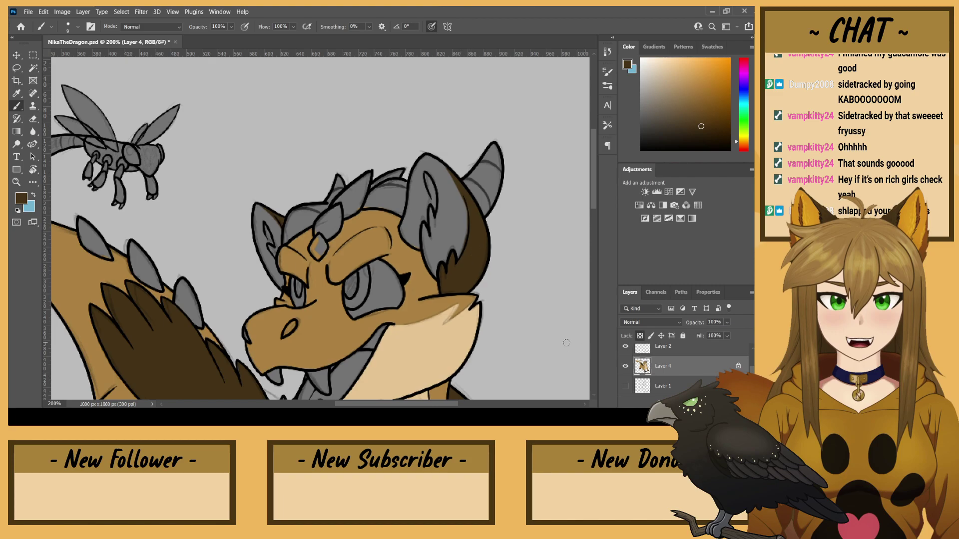
- Sample the orange ear colour from the NikaraRef reference layer, showing that layer only while picking
{"action": "scroll", "coordinate": [649, 370], "scroll_direction": "up", "scroll_amount": 2}
{"action": "left_click", "coordinate": [626, 355]}
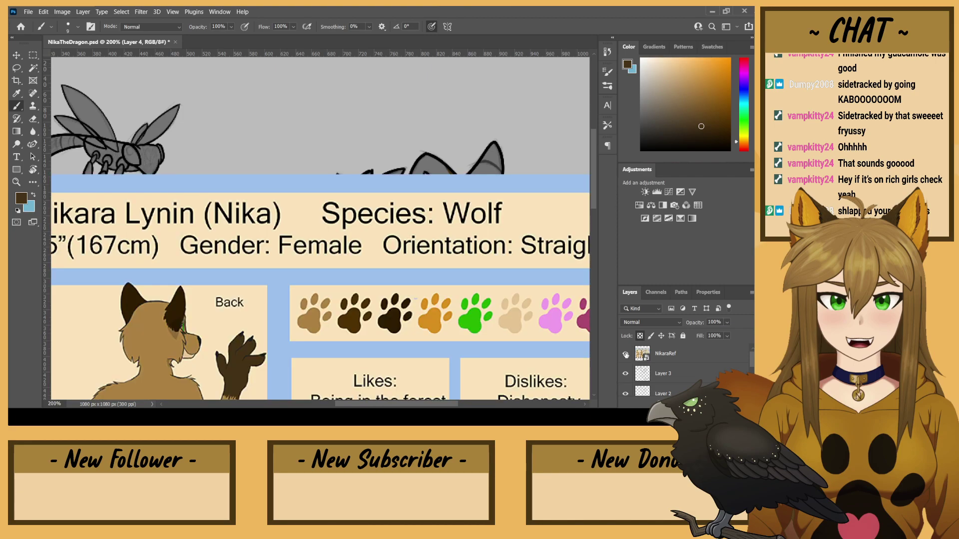
{"action": "left_click_drag", "start_coordinate": [275, 324], "coordinate": [515, 130]}
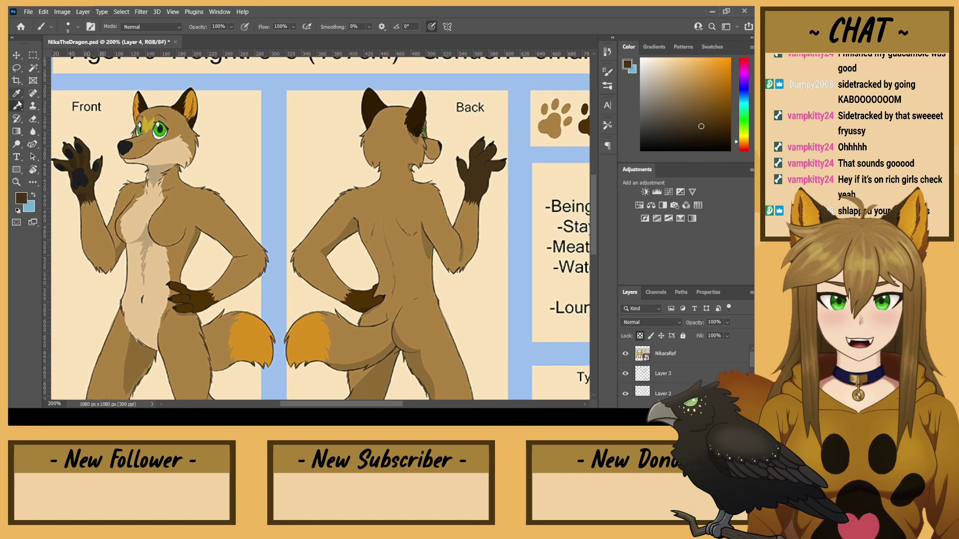
{"action": "left_click", "coordinate": [191, 95], "text": "alt"}
{"action": "left_click", "coordinate": [626, 353]}
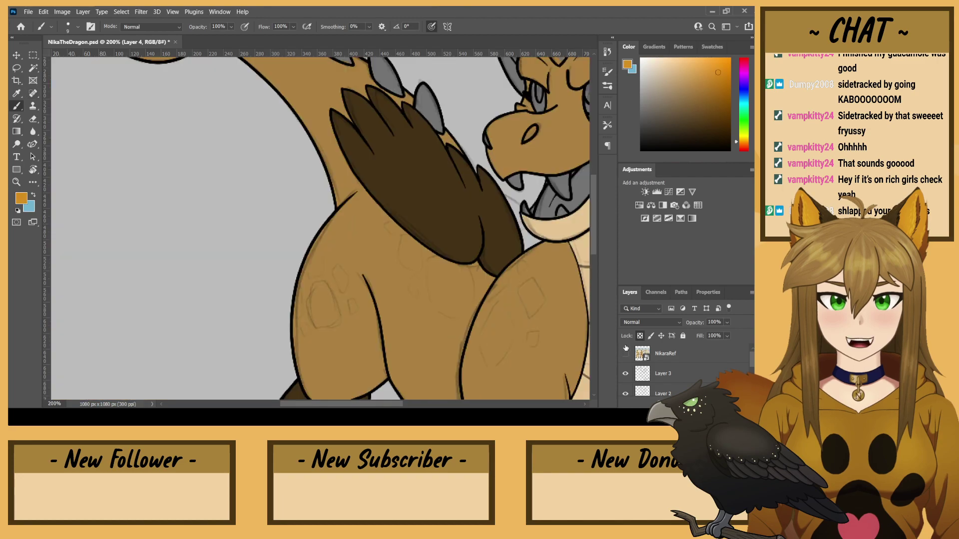
- Paint the inside of the dragon's smaller, far ear orange on Layer 4
{"action": "scroll", "coordinate": [674, 372], "scroll_direction": "down", "scroll_amount": 2}
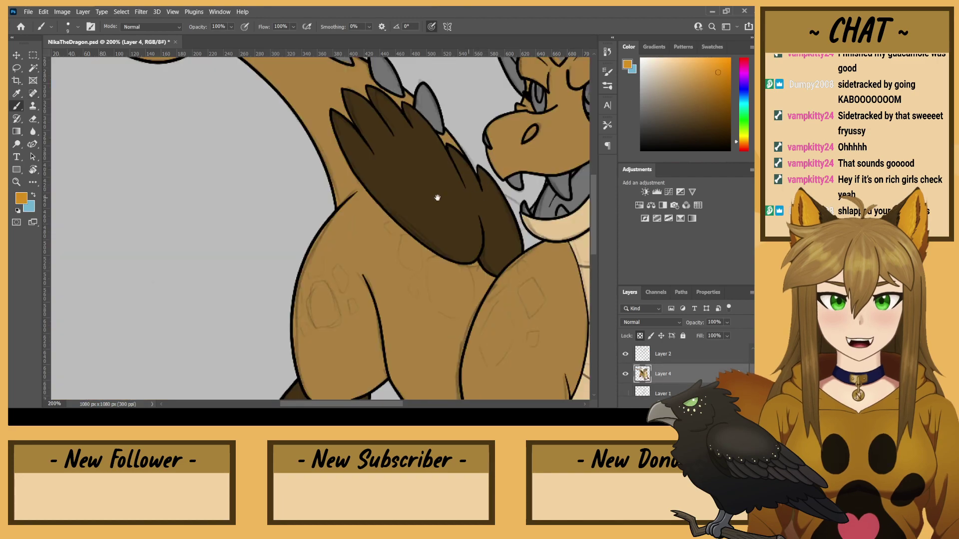
{"action": "left_click_drag", "start_coordinate": [438, 198], "coordinate": [274, 356]}
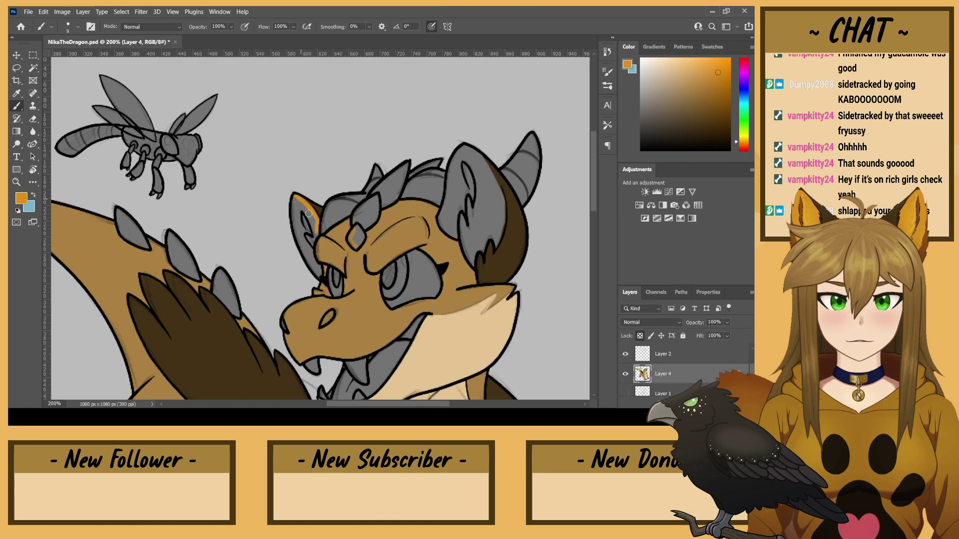
{"action": "mouse_move", "coordinate": [309, 214]}
{"action": "left_mouse_down"}
{"action": "mouse_move", "coordinate": [312, 239]}
{"action": "mouse_move", "coordinate": [315, 220]}
{"action": "mouse_move", "coordinate": [307, 225]}
{"action": "mouse_move", "coordinate": [318, 274]}
{"action": "mouse_move", "coordinate": [294, 223]}
{"action": "left_mouse_up"}
- Paint the inside of the dragon's larger, near ear orange up to the dark brown back
{"action": "left_click_drag", "start_coordinate": [426, 278], "coordinate": [330, 363]}
{"action": "mouse_move", "coordinate": [408, 344]}
{"action": "left_mouse_down"}
{"action": "mouse_move", "coordinate": [415, 315]}
{"action": "mouse_move", "coordinate": [412, 332]}
{"action": "mouse_move", "coordinate": [405, 282]}
{"action": "mouse_move", "coordinate": [415, 309]}
{"action": "mouse_move", "coordinate": [393, 260]}
{"action": "mouse_move", "coordinate": [411, 297]}
{"action": "mouse_move", "coordinate": [367, 239]}
{"action": "mouse_move", "coordinate": [399, 273]}
{"action": "mouse_move", "coordinate": [378, 244]}
{"action": "mouse_move", "coordinate": [378, 270]}
{"action": "left_mouse_up"}
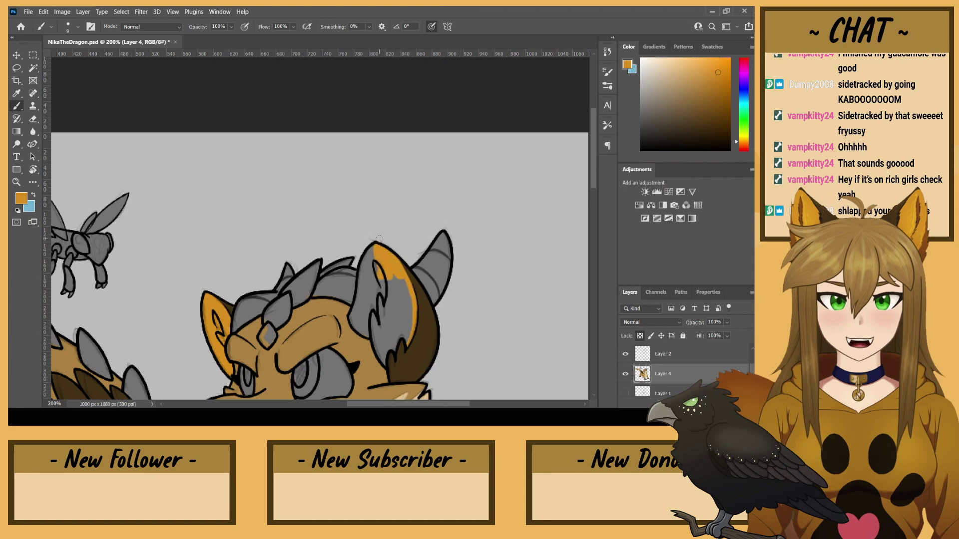
{"action": "left_click_drag", "start_coordinate": [376, 312], "coordinate": [361, 264]}
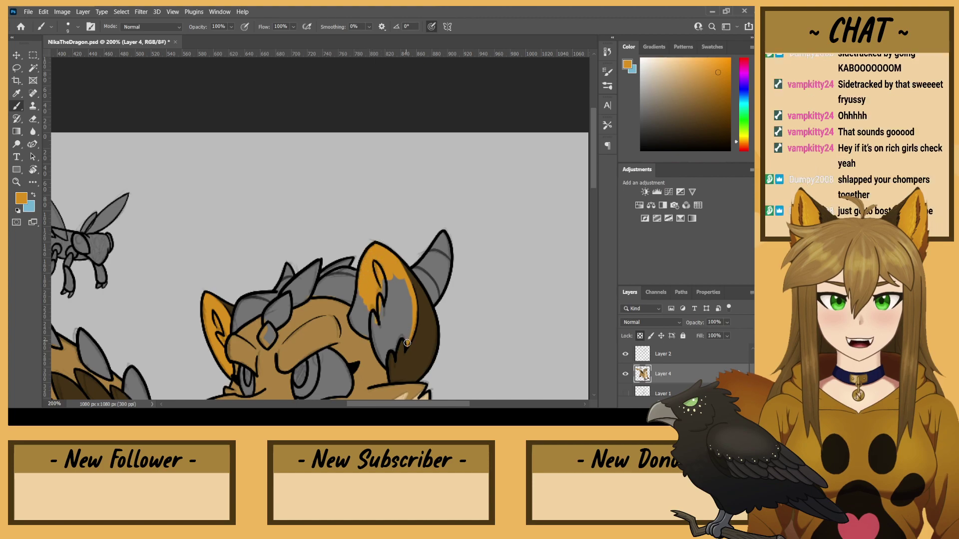
{"action": "left_click_drag", "start_coordinate": [407, 343], "coordinate": [377, 253]}
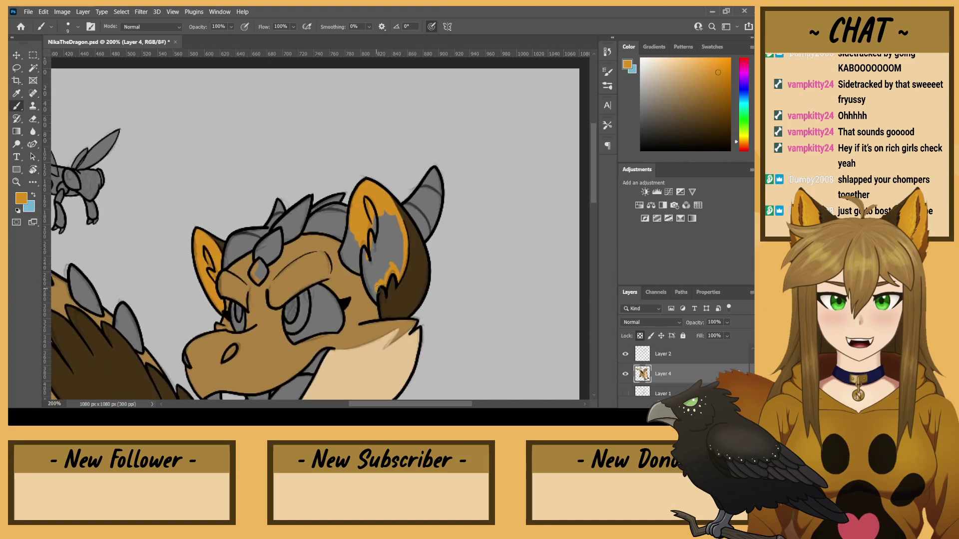
{"action": "mouse_move", "coordinate": [376, 297]}
{"action": "left_mouse_down"}
{"action": "mouse_move", "coordinate": [369, 232]}
{"action": "mouse_move", "coordinate": [385, 272]}
{"action": "mouse_move", "coordinate": [389, 261]}
{"action": "mouse_move", "coordinate": [374, 276]}
{"action": "mouse_move", "coordinate": [382, 206]}
{"action": "mouse_move", "coordinate": [398, 260]}
{"action": "left_mouse_up"}
- With brush size 18, touch up the near ear's brown edge and cover its remaining grey front with orange
{"action": "key", "text": "bracketright"}
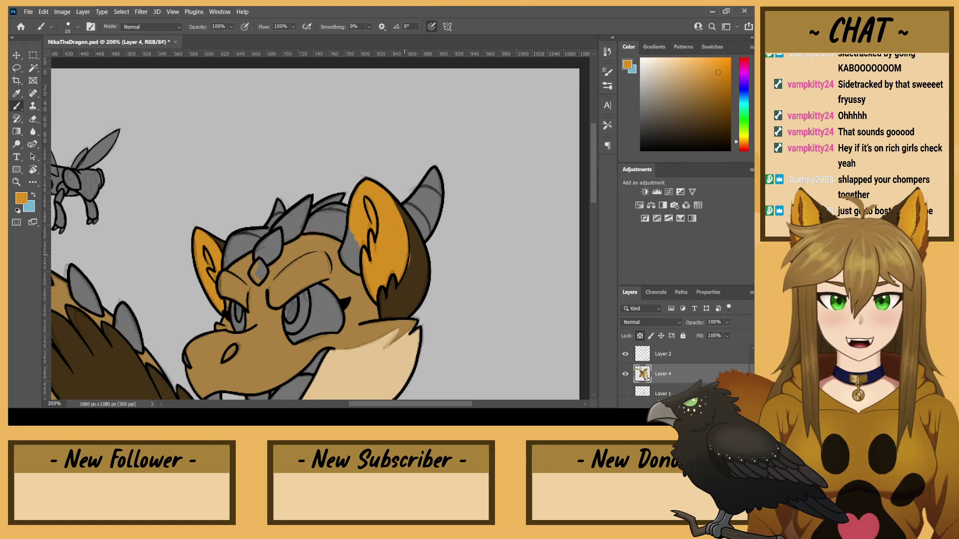
{"action": "left_click", "coordinate": [418, 247], "text": "alt"}
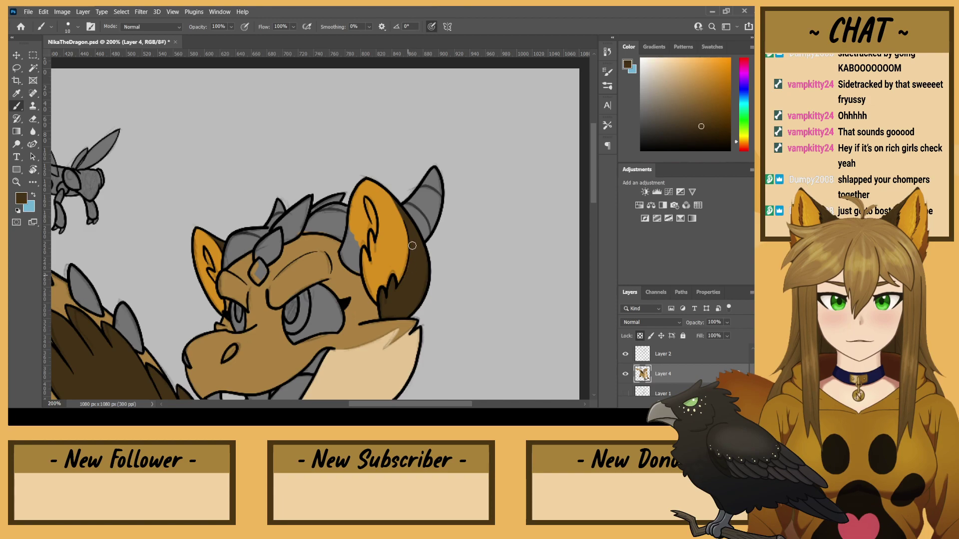
{"action": "left_click", "coordinate": [395, 242], "text": "alt"}
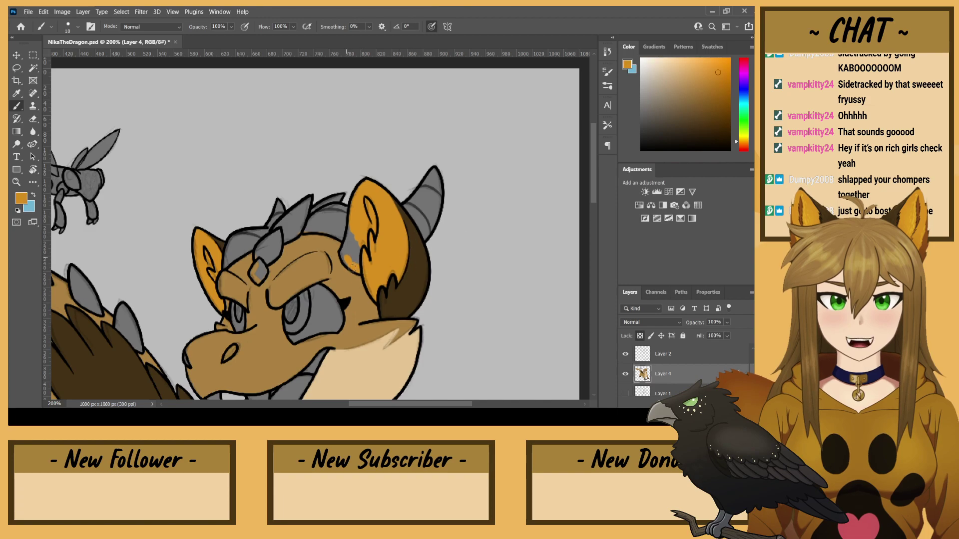
{"action": "left_click_drag", "start_coordinate": [358, 261], "coordinate": [350, 247]}
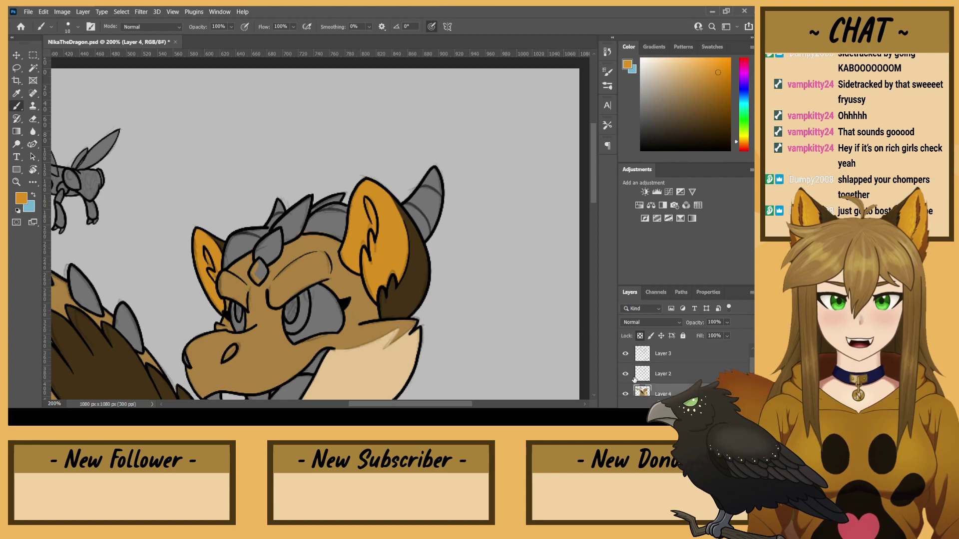
- Hide the rough sketch on Layer 2 and show the NikaraRef reference layer
{"action": "left_click", "coordinate": [626, 354]}
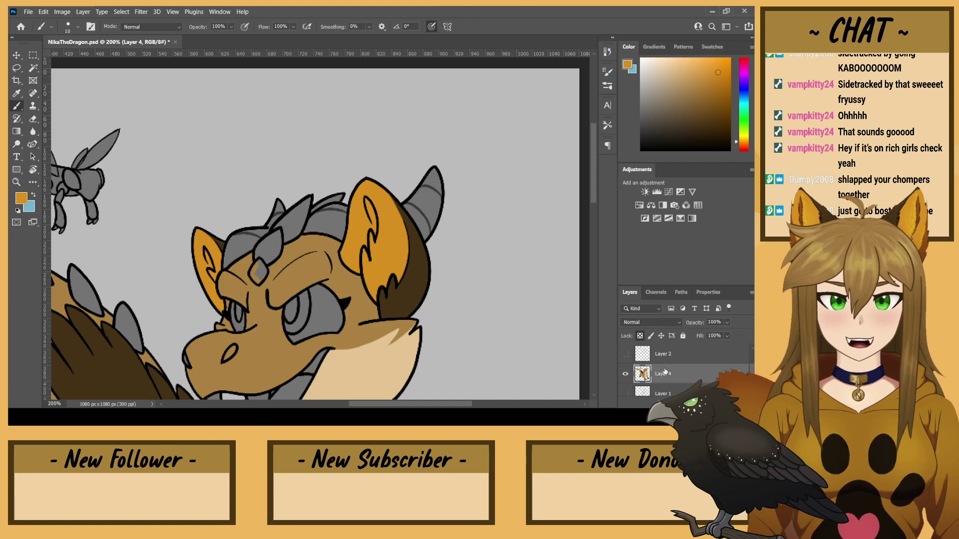
{"action": "left_click_drag", "start_coordinate": [152, 386], "coordinate": [253, 292]}
{"action": "mouse_move", "coordinate": [179, 131]}
{"action": "left_mouse_down"}
{"action": "mouse_move", "coordinate": [220, 150]}
{"action": "mouse_move", "coordinate": [255, 213]}
{"action": "left_mouse_up"}
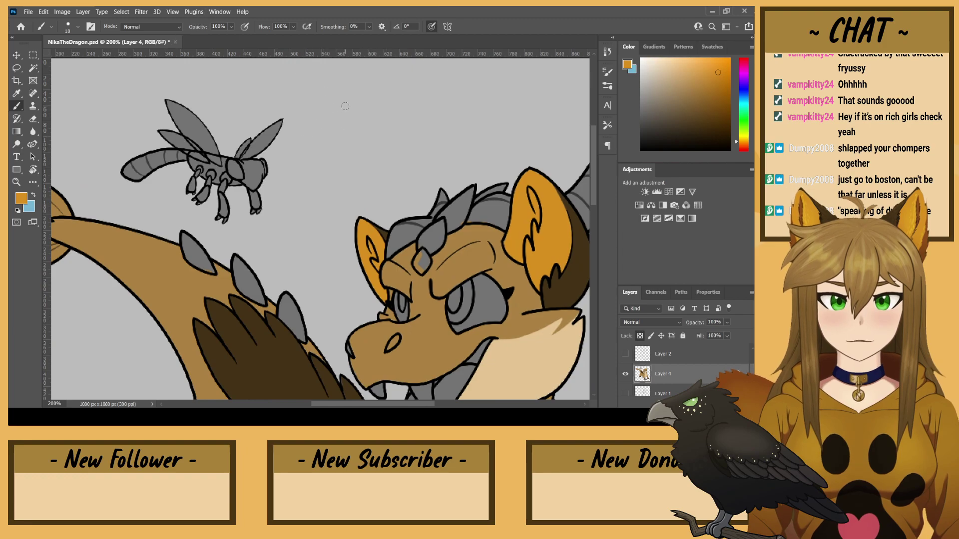
{"action": "scroll", "coordinate": [676, 361], "scroll_direction": "up", "scroll_amount": 2}
{"action": "left_click", "coordinate": [632, 353]}
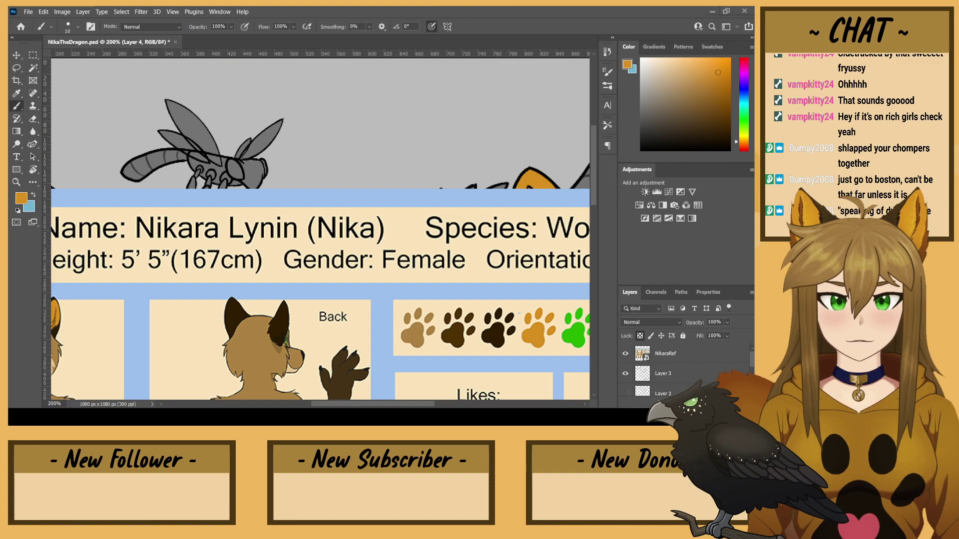
- Switch to the web browser and search Google Images for Spyro the dragon
{"action": "key", "text": "alt+Tab"}
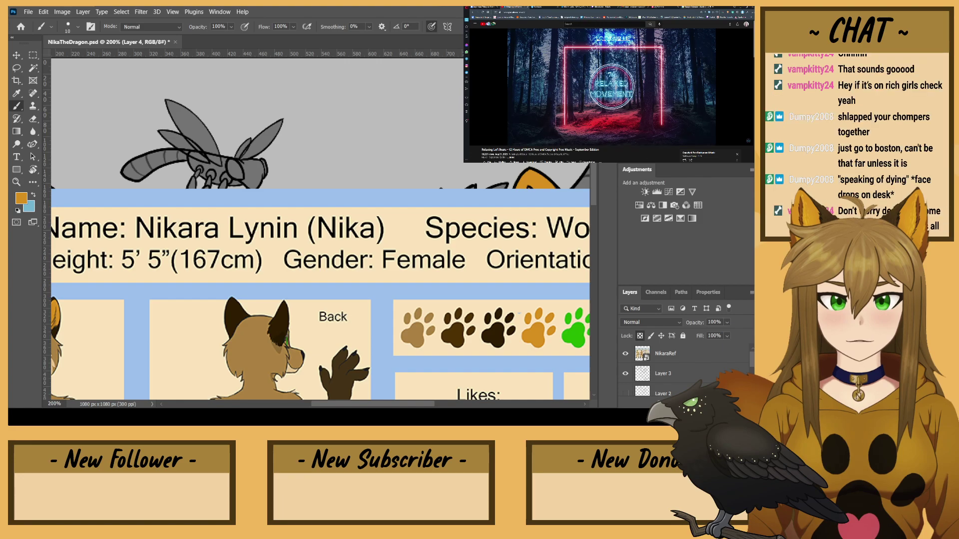
{"action": "left_click", "coordinate": [713, 8]}
{"action": "type", "text": "appartmen"}
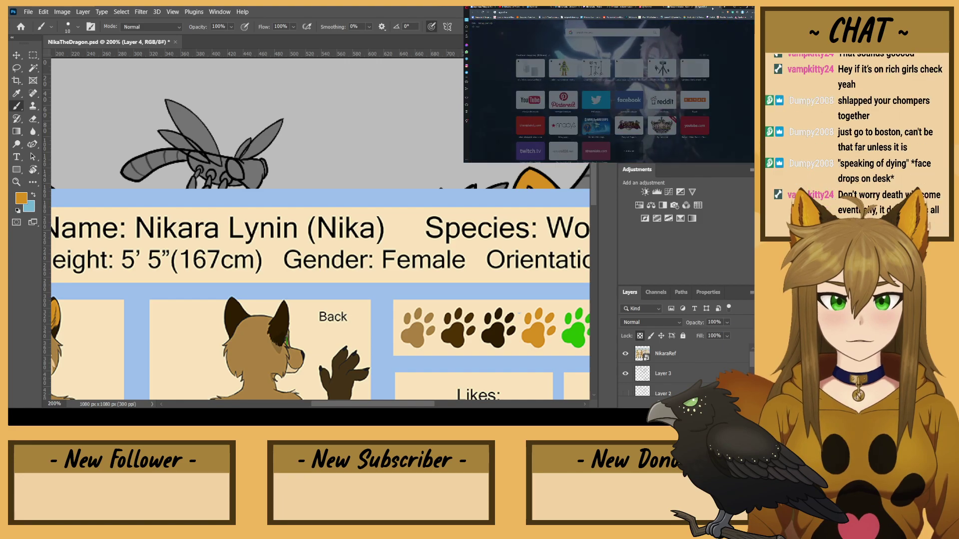
{"action": "type", "text": "ragon"}
{"action": "key", "text": "Return"}
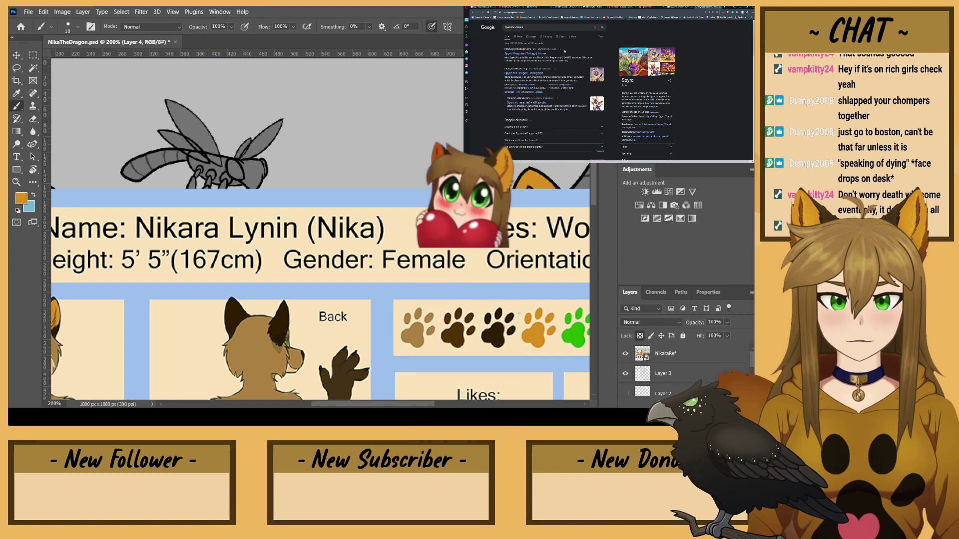
{"action": "left_click", "coordinate": [531, 38]}
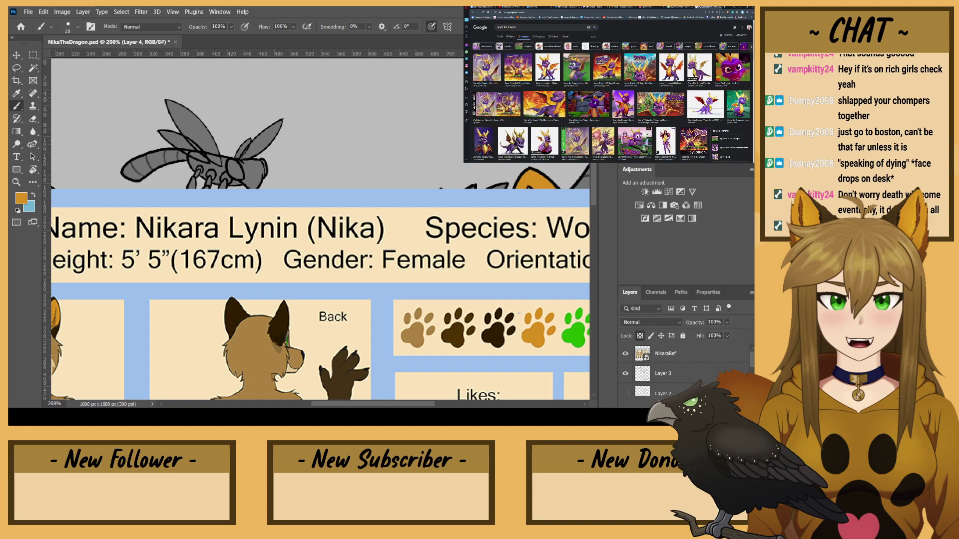
- Hide the NikaraRef layer and paint a first orange streak from the tip of the dragon's tail tuft
{"action": "mouse_move", "coordinate": [267, 264]}
{"action": "left_mouse_down"}
{"action": "mouse_move", "coordinate": [287, 191]}
{"action": "mouse_move", "coordinate": [231, 110]}
{"action": "mouse_move", "coordinate": [274, 60]}
{"action": "mouse_move", "coordinate": [141, 295]}
{"action": "left_mouse_up"}
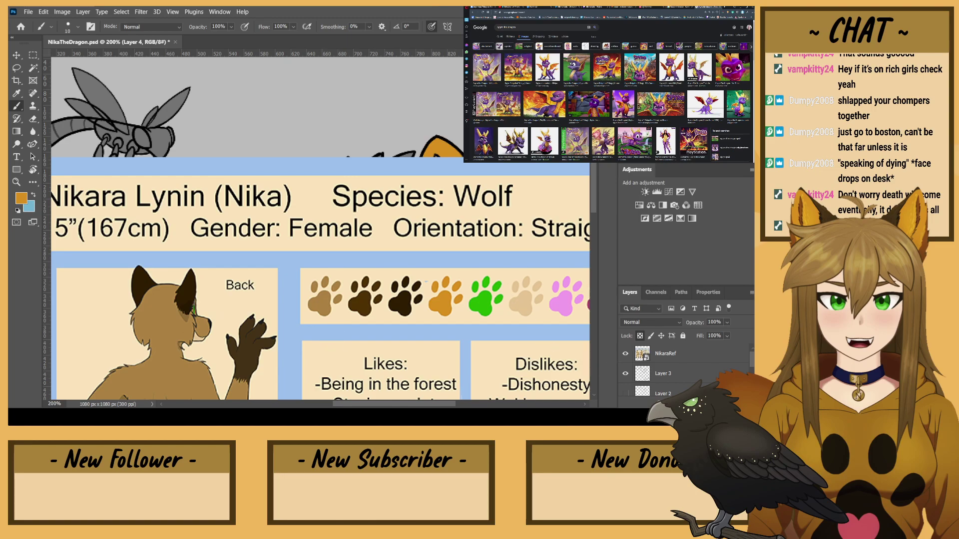
{"action": "left_click", "coordinate": [625, 354]}
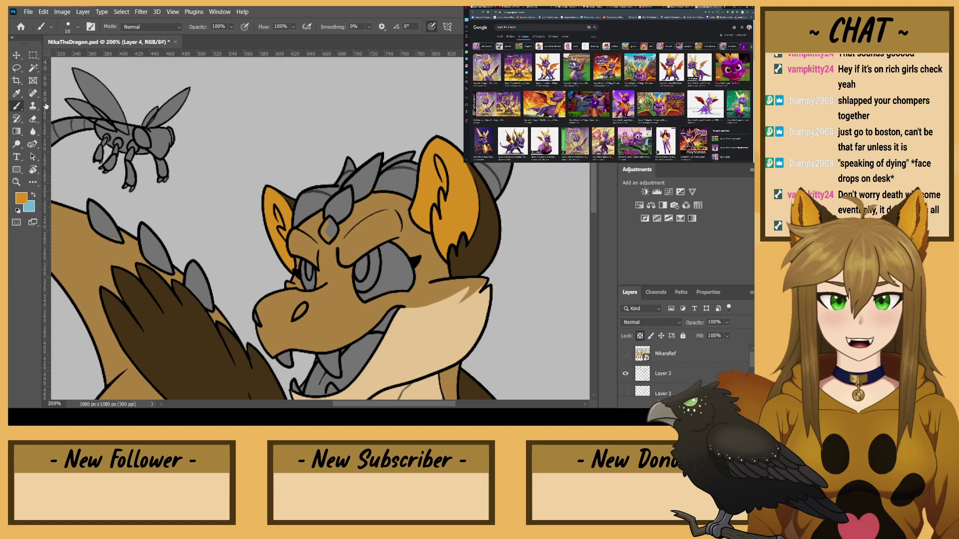
{"action": "left_click_drag", "start_coordinate": [163, 218], "coordinate": [482, 280]}
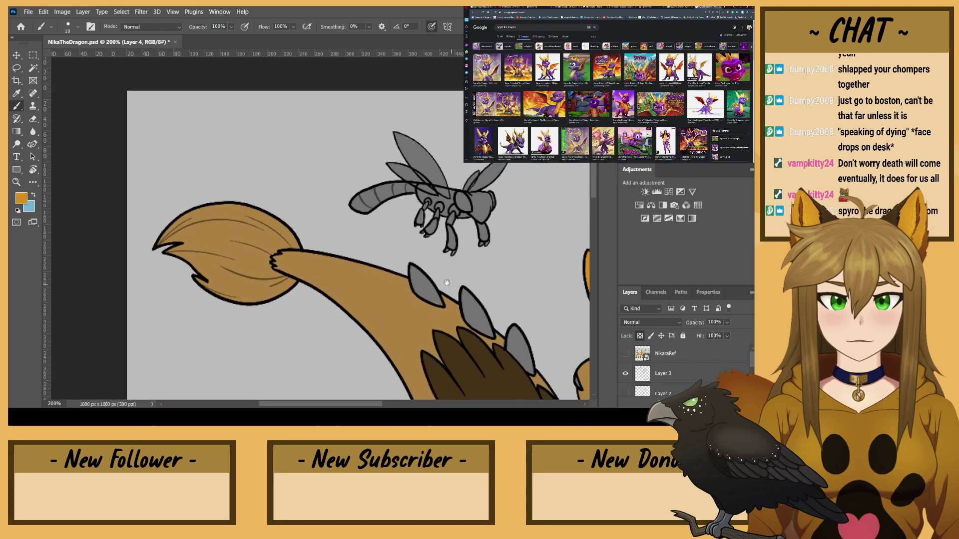
{"action": "key", "text": "r"}
{"action": "left_click_drag", "start_coordinate": [165, 170], "coordinate": [171, 120]}
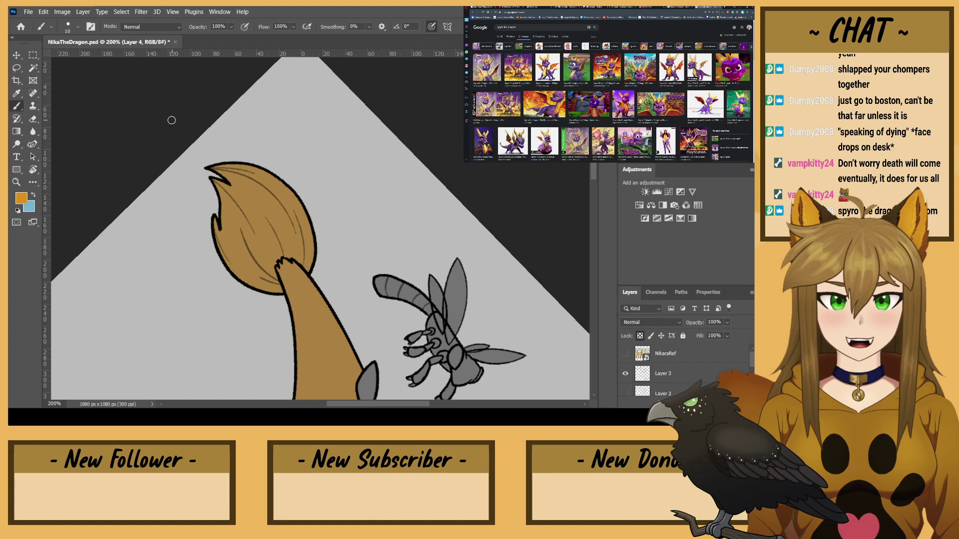
{"action": "key", "text": "ctrl+plus"}
{"action": "key", "text": "ctrl+plus"}
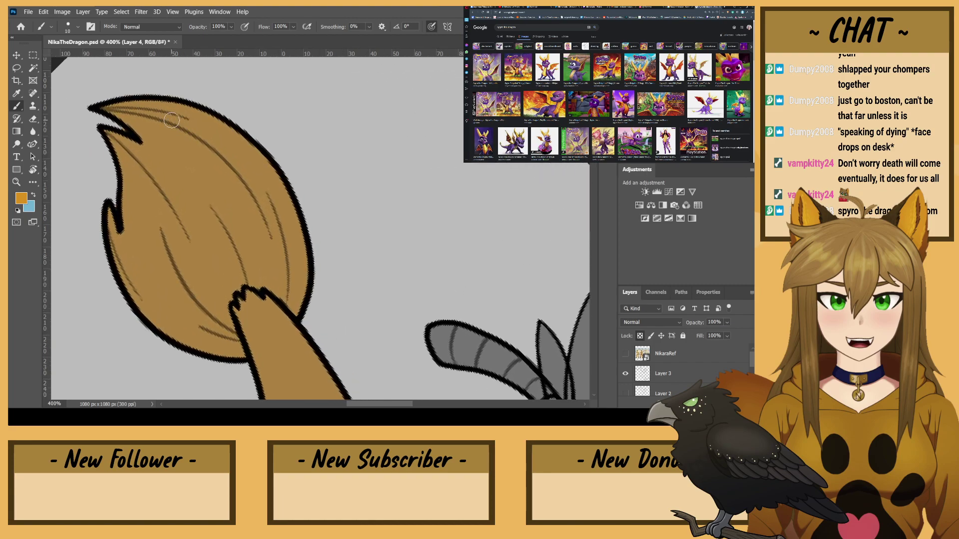
{"action": "mouse_move", "coordinate": [172, 120]}
{"action": "left_mouse_down"}
{"action": "mouse_move", "coordinate": [262, 199]}
{"action": "mouse_move", "coordinate": [363, 255]}
{"action": "mouse_move", "coordinate": [300, 196]}
{"action": "left_mouse_up"}
{"action": "left_click_drag", "start_coordinate": [373, 280], "coordinate": [308, 228]}
{"action": "left_click_drag", "start_coordinate": [365, 254], "coordinate": [278, 188]}
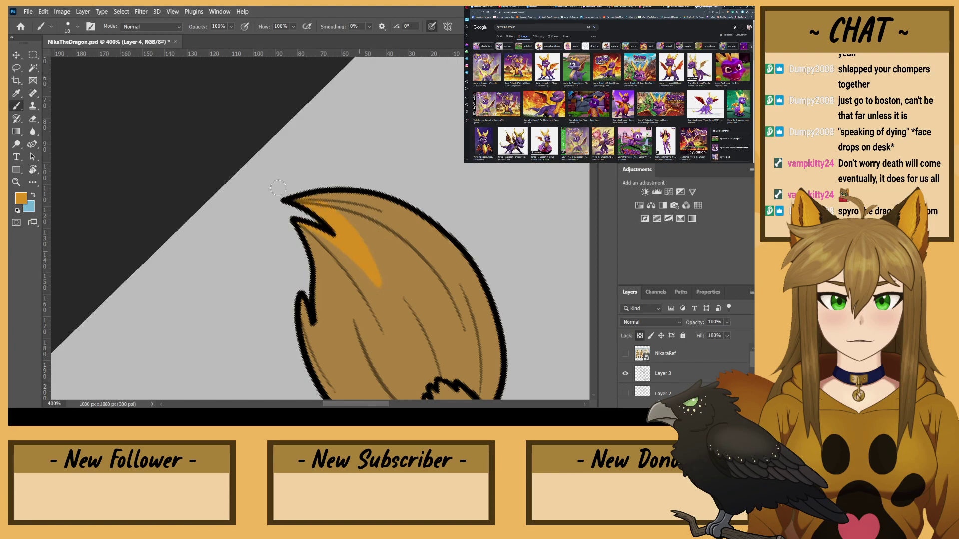
- Fill the tail tuft's tip with orange, ending in jagged fur points across to its outer edge
{"action": "mouse_move", "coordinate": [342, 227]}
{"action": "left_mouse_down"}
{"action": "mouse_move", "coordinate": [425, 263]}
{"action": "mouse_move", "coordinate": [314, 224]}
{"action": "mouse_move", "coordinate": [406, 247]}
{"action": "mouse_move", "coordinate": [432, 265]}
{"action": "mouse_move", "coordinate": [384, 207]}
{"action": "mouse_move", "coordinate": [443, 222]}
{"action": "mouse_move", "coordinate": [396, 206]}
{"action": "mouse_move", "coordinate": [415, 245]}
{"action": "mouse_move", "coordinate": [320, 198]}
{"action": "mouse_move", "coordinate": [366, 199]}
{"action": "mouse_move", "coordinate": [391, 217]}
{"action": "mouse_move", "coordinate": [372, 202]}
{"action": "mouse_move", "coordinate": [338, 190]}
{"action": "mouse_move", "coordinate": [281, 196]}
{"action": "mouse_move", "coordinate": [325, 274]}
{"action": "mouse_move", "coordinate": [342, 234]}
{"action": "mouse_move", "coordinate": [328, 200]}
{"action": "left_mouse_up"}
{"action": "mouse_move", "coordinate": [305, 234]}
{"action": "left_mouse_down"}
{"action": "mouse_move", "coordinate": [294, 170]}
{"action": "mouse_move", "coordinate": [314, 198]}
{"action": "left_mouse_up"}
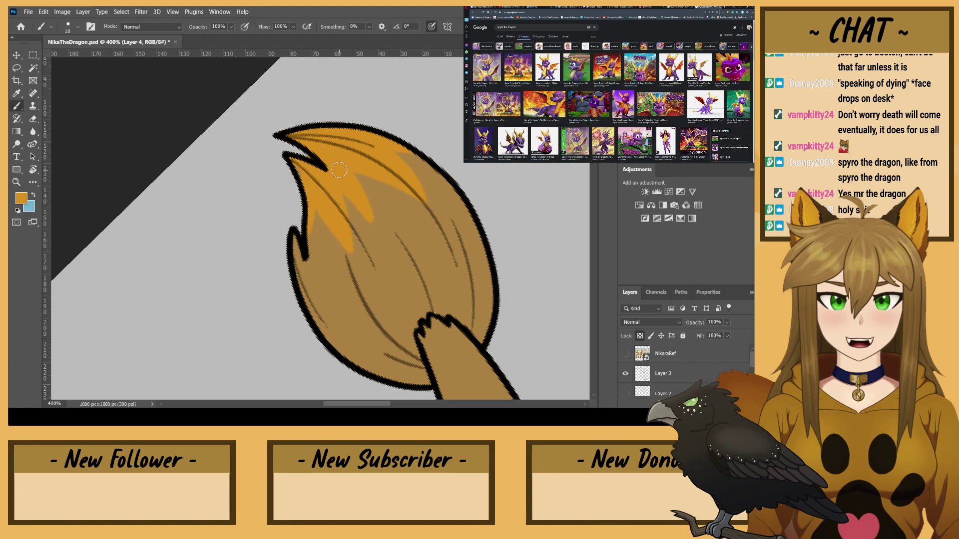
{"action": "left_click_drag", "start_coordinate": [401, 207], "coordinate": [364, 177]}
{"action": "left_click_drag", "start_coordinate": [420, 165], "coordinate": [399, 148]}
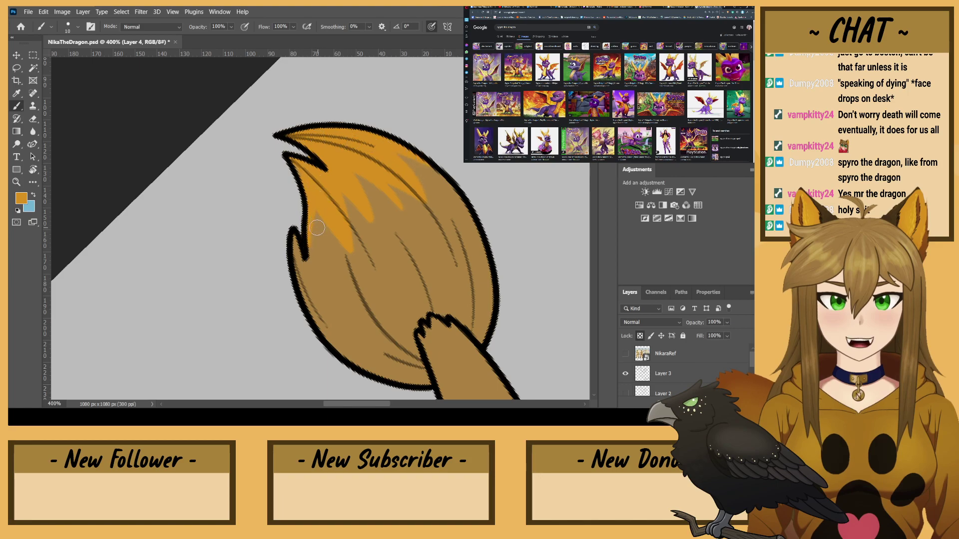
- Finish the tail tuft's orange tip with another short fur point beside the notch on its outer edge
{"action": "mouse_move", "coordinate": [317, 228]}
{"action": "left_mouse_down"}
{"action": "mouse_move", "coordinate": [319, 249]}
{"action": "mouse_move", "coordinate": [280, 143]}
{"action": "mouse_move", "coordinate": [321, 247]}
{"action": "left_mouse_up"}
{"action": "key", "text": "ctrl+z"}
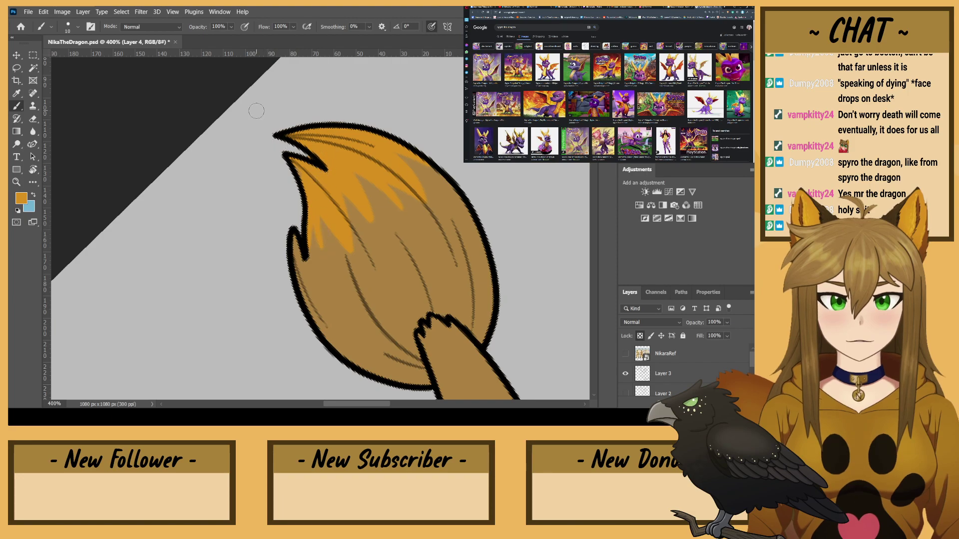
{"action": "left_click_drag", "start_coordinate": [306, 234], "coordinate": [259, 257]}
- Show the NikaraRef layer and sample the yellow of the forehead marking on the front-view character
{"action": "key", "text": "r"}
{"action": "left_click_drag", "start_coordinate": [214, 218], "coordinate": [256, 316]}
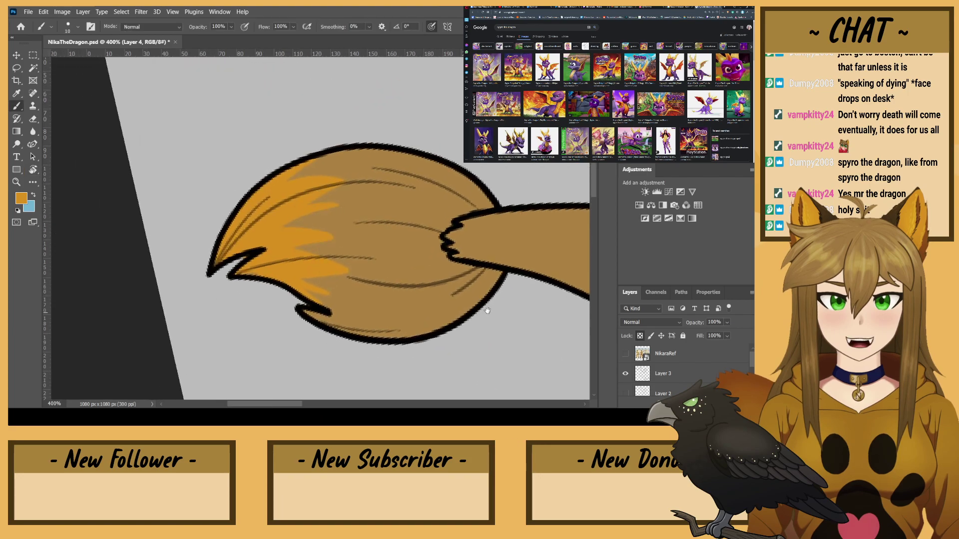
{"action": "left_click_drag", "start_coordinate": [487, 311], "coordinate": [141, 238]}
{"action": "left_click_drag", "start_coordinate": [474, 252], "coordinate": [129, 216]}
{"action": "left_click_drag", "start_coordinate": [475, 217], "coordinate": [314, 271]}
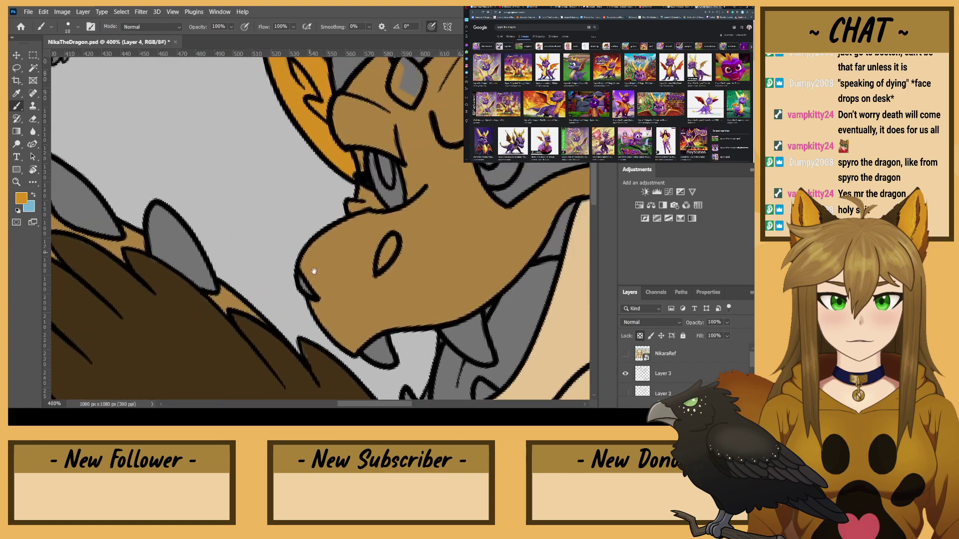
{"action": "left_click_drag", "start_coordinate": [355, 87], "coordinate": [333, 235]}
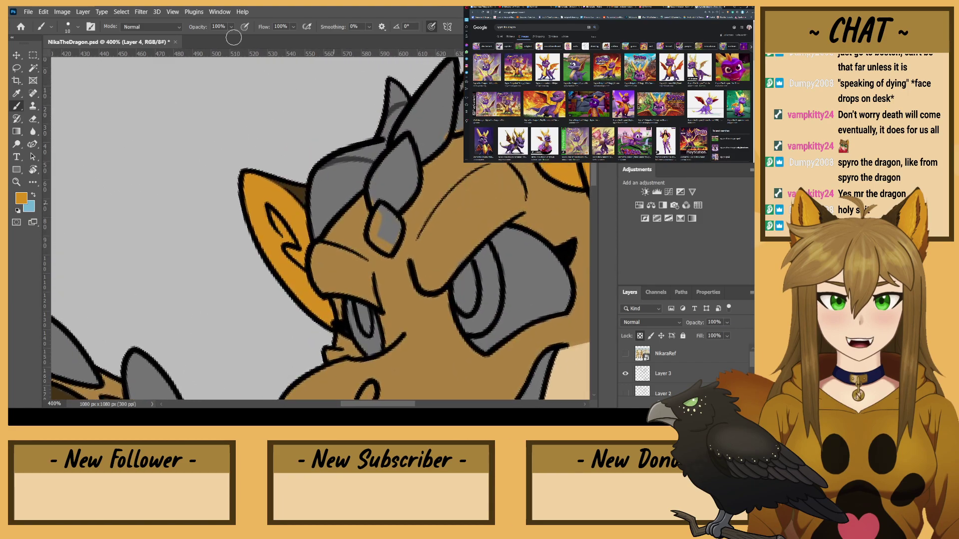
{"action": "left_click", "coordinate": [627, 354]}
{"action": "left_click_drag", "start_coordinate": [316, 301], "coordinate": [450, 185]}
{"action": "left_click_drag", "start_coordinate": [300, 194], "coordinate": [444, 188]}
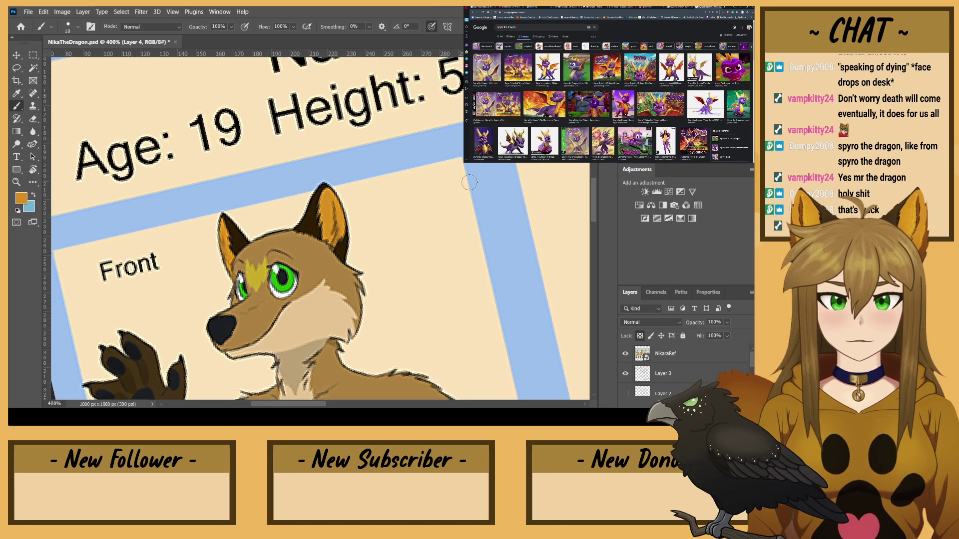
{"action": "left_click", "coordinate": [259, 276], "text": "alt"}
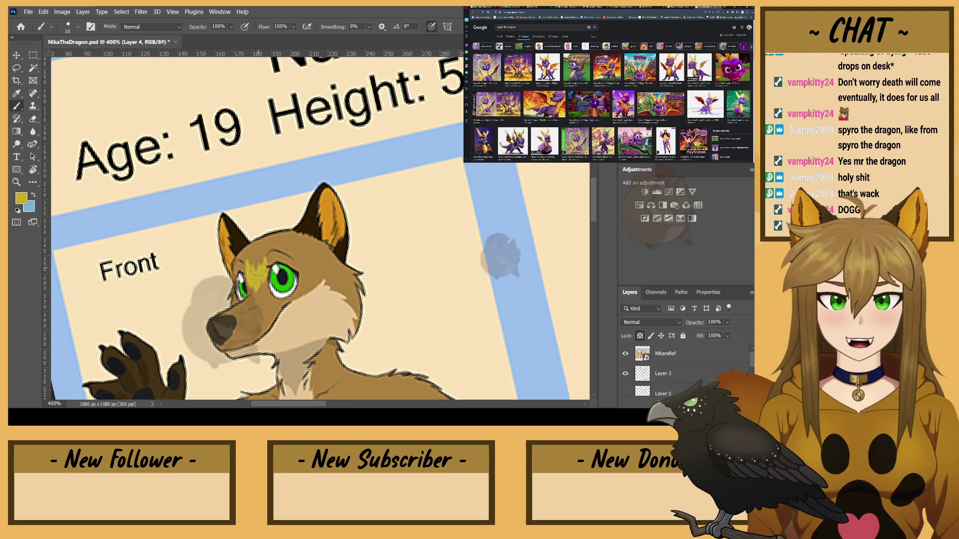
- Hide the NikaraRef layer and paint the diamond scale and front crest plates on the dragon's forehead yellow
{"action": "left_click", "coordinate": [626, 354]}
{"action": "left_click_drag", "start_coordinate": [549, 150], "coordinate": [75, 300]}
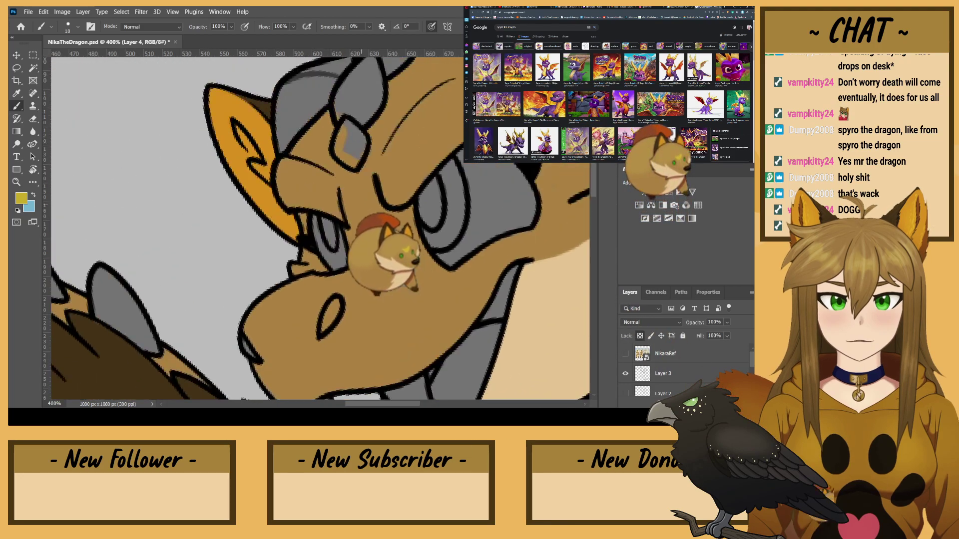
{"action": "left_click_drag", "start_coordinate": [413, 238], "coordinate": [420, 350]}
{"action": "mouse_move", "coordinate": [383, 277]}
{"action": "left_mouse_down"}
{"action": "mouse_move", "coordinate": [376, 270]}
{"action": "mouse_move", "coordinate": [372, 254]}
{"action": "mouse_move", "coordinate": [403, 210]}
{"action": "mouse_move", "coordinate": [414, 158]}
{"action": "mouse_move", "coordinate": [412, 188]}
{"action": "mouse_move", "coordinate": [401, 185]}
{"action": "mouse_move", "coordinate": [387, 226]}
{"action": "mouse_move", "coordinate": [373, 234]}
{"action": "mouse_move", "coordinate": [391, 181]}
{"action": "mouse_move", "coordinate": [371, 223]}
{"action": "mouse_move", "coordinate": [386, 194]}
{"action": "mouse_move", "coordinate": [358, 205]}
{"action": "mouse_move", "coordinate": [313, 259]}
{"action": "mouse_move", "coordinate": [311, 250]}
{"action": "mouse_move", "coordinate": [322, 189]}
{"action": "mouse_move", "coordinate": [340, 212]}
{"action": "mouse_move", "coordinate": [379, 176]}
{"action": "mouse_move", "coordinate": [384, 102]}
{"action": "left_mouse_up"}
{"action": "left_click", "coordinate": [484, 256], "text": "alt"}
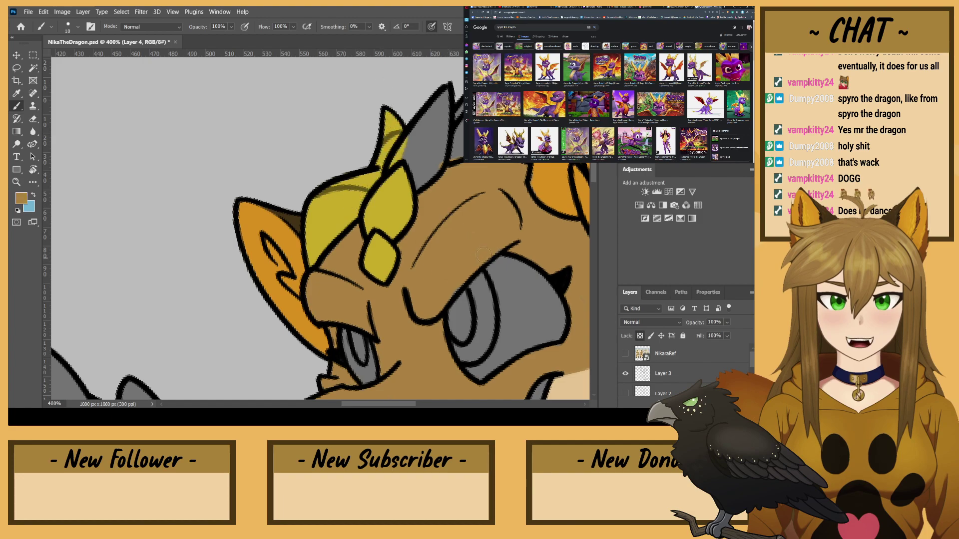
- Paint the remaining crest spikes and the horn behind the large ear yellow, resampling orange to touch up the ear's edge
{"action": "left_click", "coordinate": [389, 211], "text": "alt"}
{"action": "mouse_move", "coordinate": [421, 180]}
{"action": "left_mouse_down"}
{"action": "mouse_move", "coordinate": [450, 120]}
{"action": "mouse_move", "coordinate": [424, 100]}
{"action": "mouse_move", "coordinate": [412, 145]}
{"action": "mouse_move", "coordinate": [459, 144]}
{"action": "mouse_move", "coordinate": [463, 123]}
{"action": "mouse_move", "coordinate": [325, 215]}
{"action": "left_mouse_up"}
{"action": "left_click", "coordinate": [393, 250], "text": "alt"}
{"action": "left_click", "coordinate": [370, 282]}
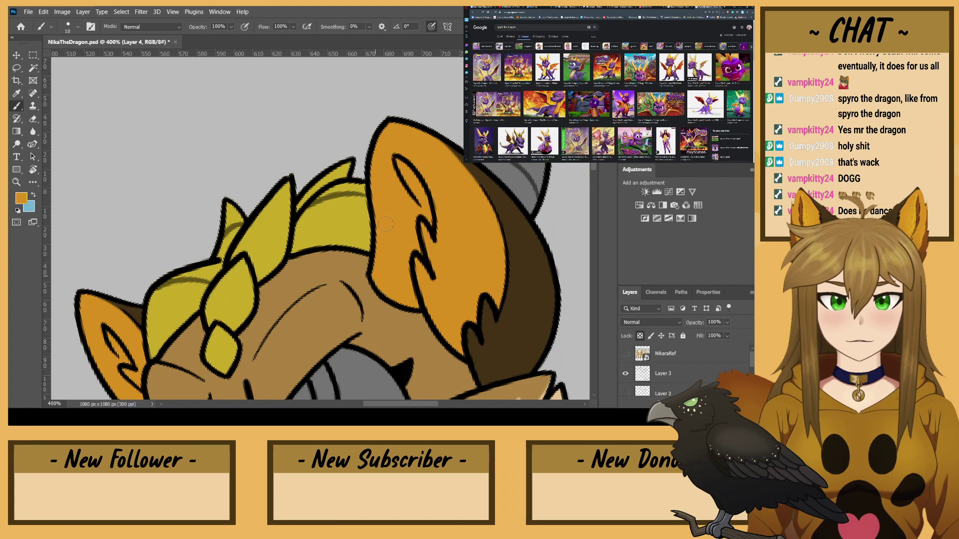
{"action": "left_click", "coordinate": [357, 219], "text": "alt"}
{"action": "mouse_move", "coordinate": [537, 206]}
{"action": "left_mouse_down"}
{"action": "mouse_move", "coordinate": [461, 138]}
{"action": "mouse_move", "coordinate": [533, 185]}
{"action": "mouse_move", "coordinate": [542, 167]}
{"action": "left_mouse_up"}
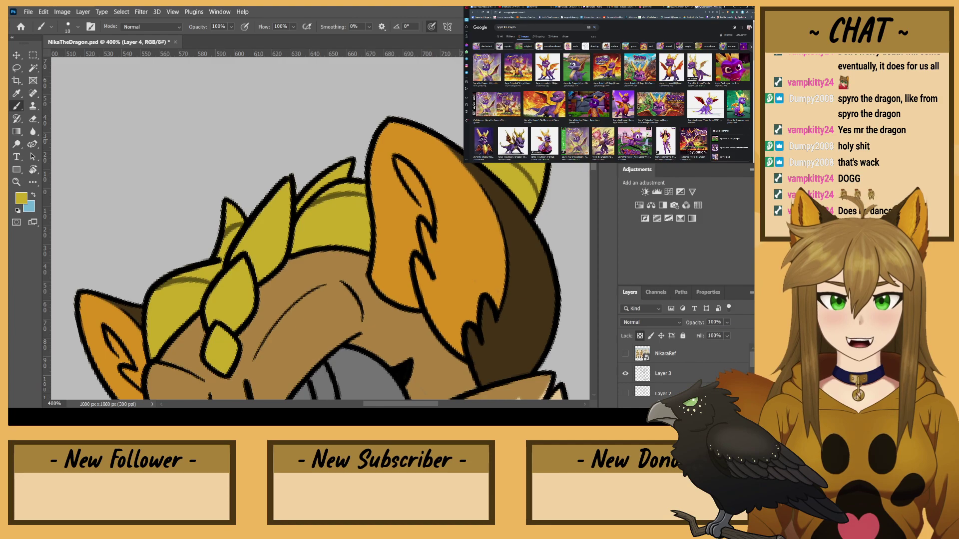
- Paint the three spikes along the dragon's back and tail base with the same yellow
{"action": "left_click_drag", "start_coordinate": [348, 302], "coordinate": [391, 217]}
{"action": "scroll", "coordinate": [377, 255], "scroll_direction": "down", "scroll_amount": 4}
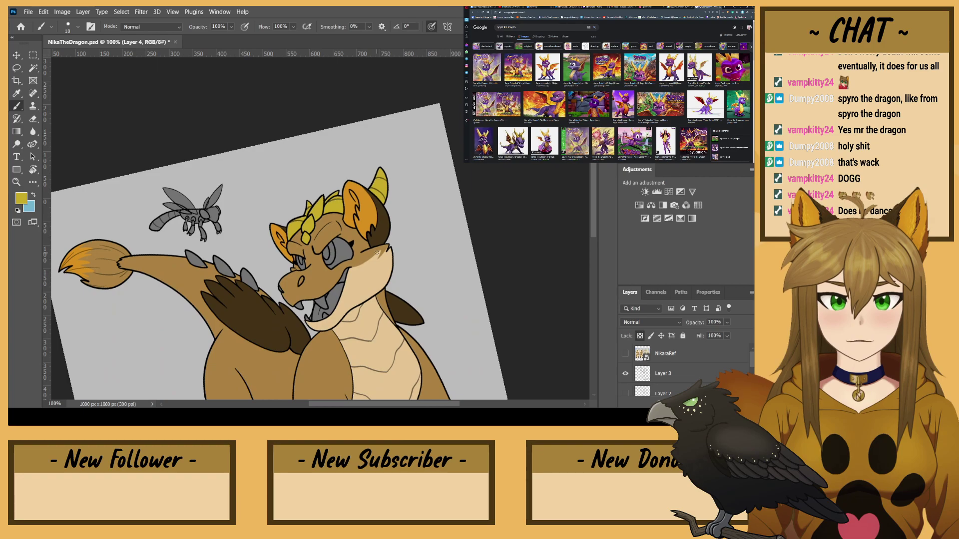
{"action": "key", "text": "r"}
{"action": "mouse_move", "coordinate": [178, 294]}
{"action": "left_mouse_down"}
{"action": "mouse_move", "coordinate": [164, 240]}
{"action": "mouse_move", "coordinate": [242, 196]}
{"action": "left_mouse_up"}
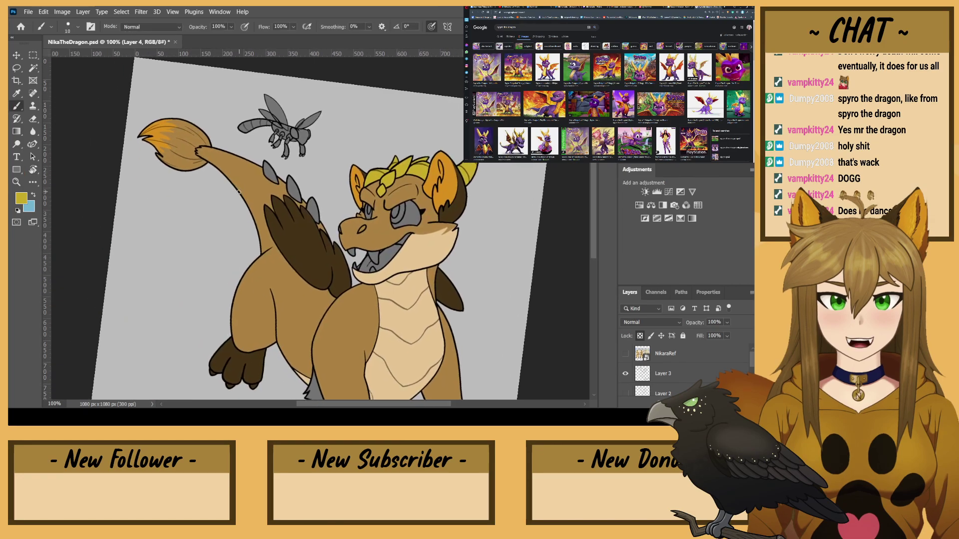
{"action": "scroll", "coordinate": [239, 191], "scroll_direction": "up", "scroll_amount": 5}
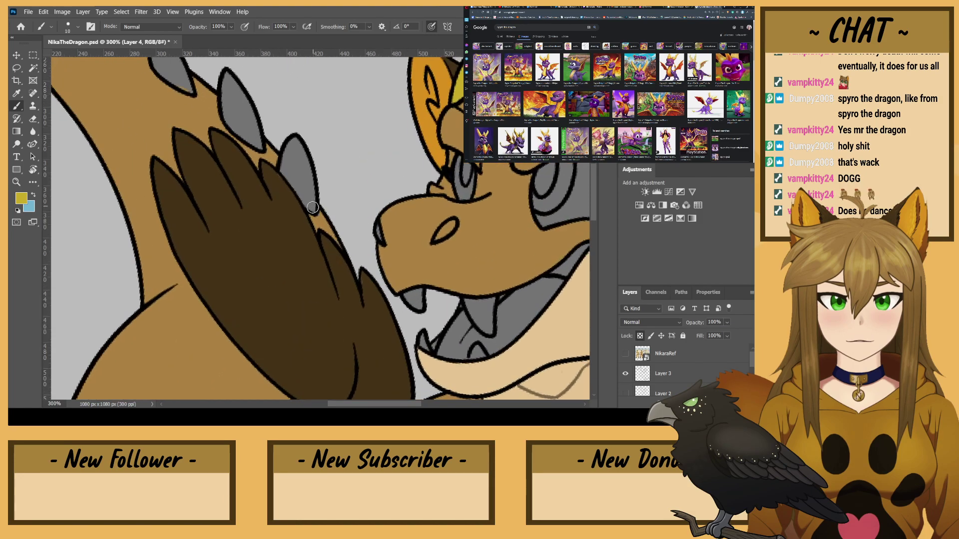
{"action": "mouse_move", "coordinate": [312, 206]}
{"action": "left_mouse_down"}
{"action": "mouse_move", "coordinate": [292, 175]}
{"action": "mouse_move", "coordinate": [290, 150]}
{"action": "mouse_move", "coordinate": [303, 151]}
{"action": "left_mouse_up"}
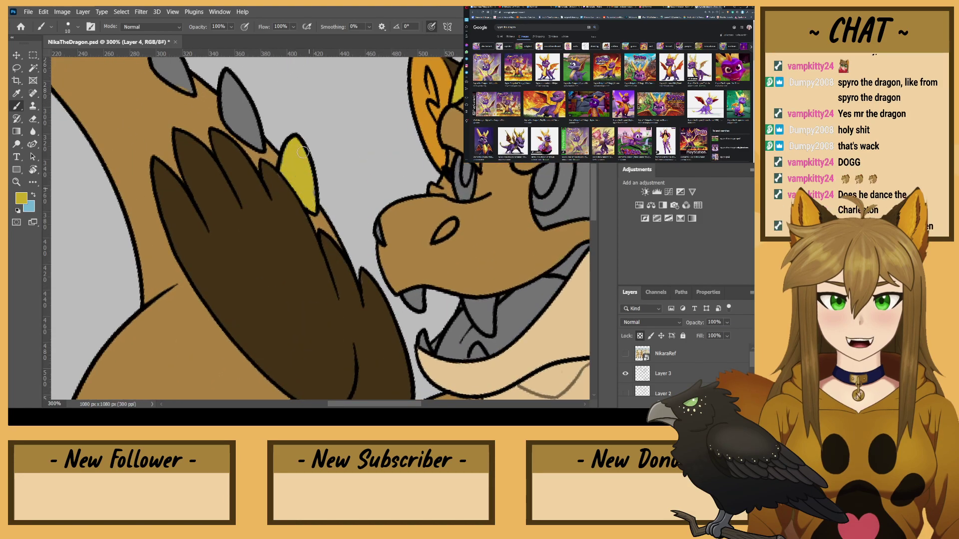
{"action": "mouse_move", "coordinate": [255, 134]}
{"action": "left_mouse_down"}
{"action": "mouse_move", "coordinate": [257, 144]}
{"action": "mouse_move", "coordinate": [230, 83]}
{"action": "mouse_move", "coordinate": [237, 112]}
{"action": "left_mouse_up"}
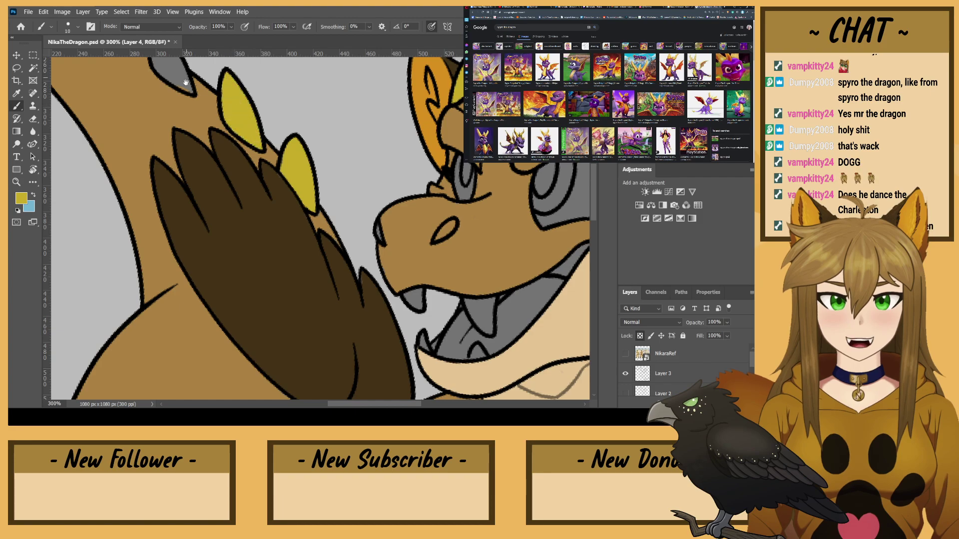
{"action": "mouse_move", "coordinate": [186, 82]}
{"action": "left_mouse_down"}
{"action": "mouse_move", "coordinate": [311, 211]}
{"action": "mouse_move", "coordinate": [315, 227]}
{"action": "mouse_move", "coordinate": [284, 172]}
{"action": "mouse_move", "coordinate": [290, 182]}
{"action": "left_mouse_up"}
- Choose a darker brown than the body colour, using the NikaraRef layer as reference, and show the Layer 2 rough sketch
{"action": "key", "text": "ctrl+minus"}
{"action": "key", "text": "ctrl+minus"}
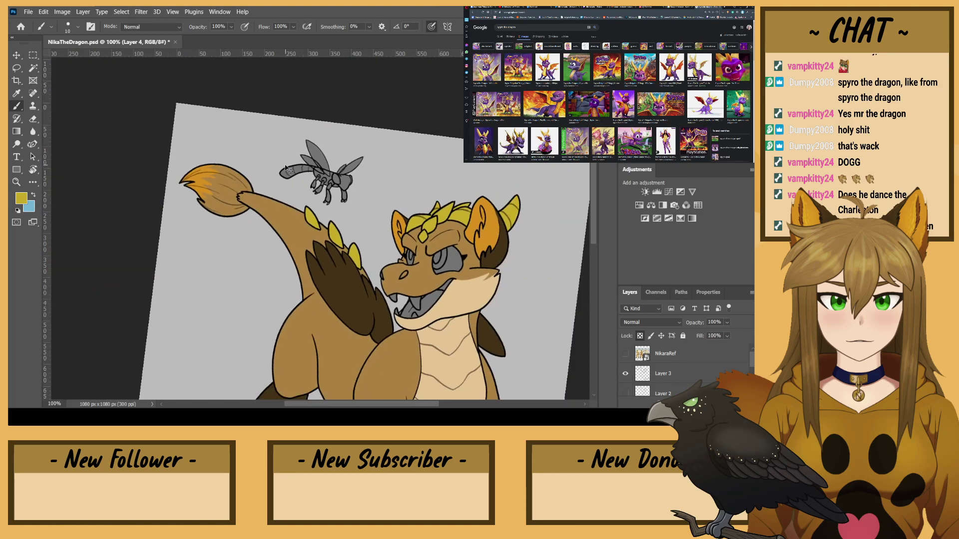
{"action": "left_click_drag", "start_coordinate": [337, 285], "coordinate": [319, 231]}
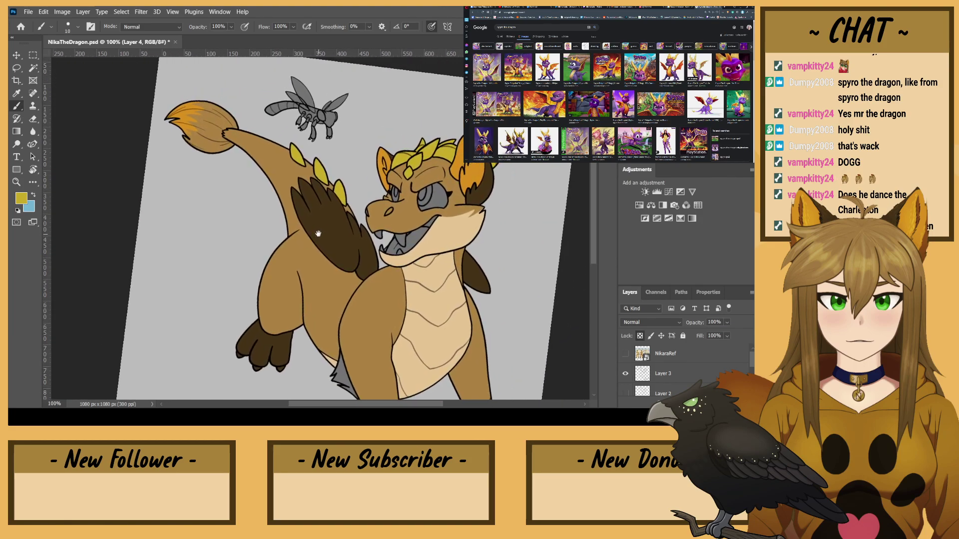
{"action": "left_click_drag", "start_coordinate": [313, 283], "coordinate": [336, 199]}
{"action": "left_click", "coordinate": [399, 253], "text": "alt"}
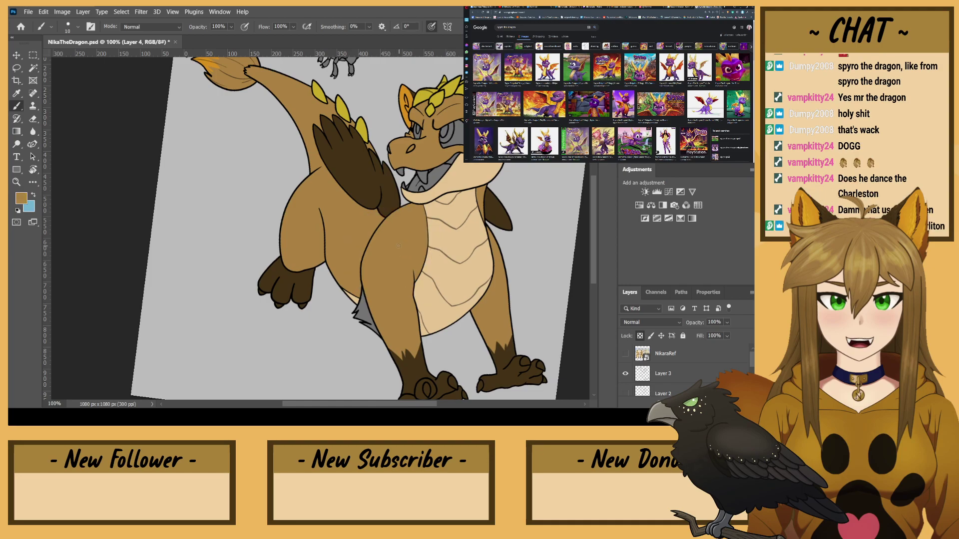
{"action": "left_click", "coordinate": [626, 353]}
{"action": "left_click", "coordinate": [625, 354]}
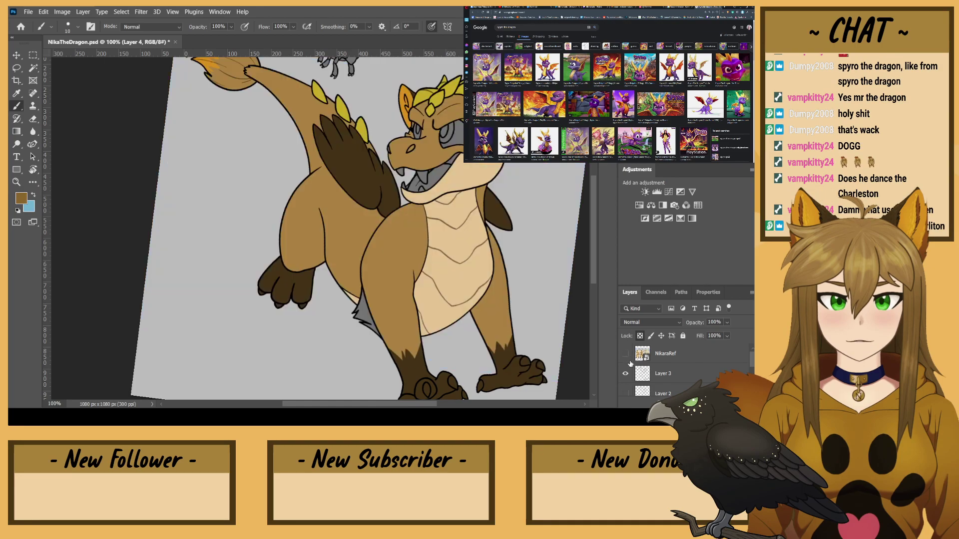
{"action": "scroll", "coordinate": [628, 369], "scroll_direction": "down", "scroll_amount": 1}
{"action": "left_click", "coordinate": [626, 374]}
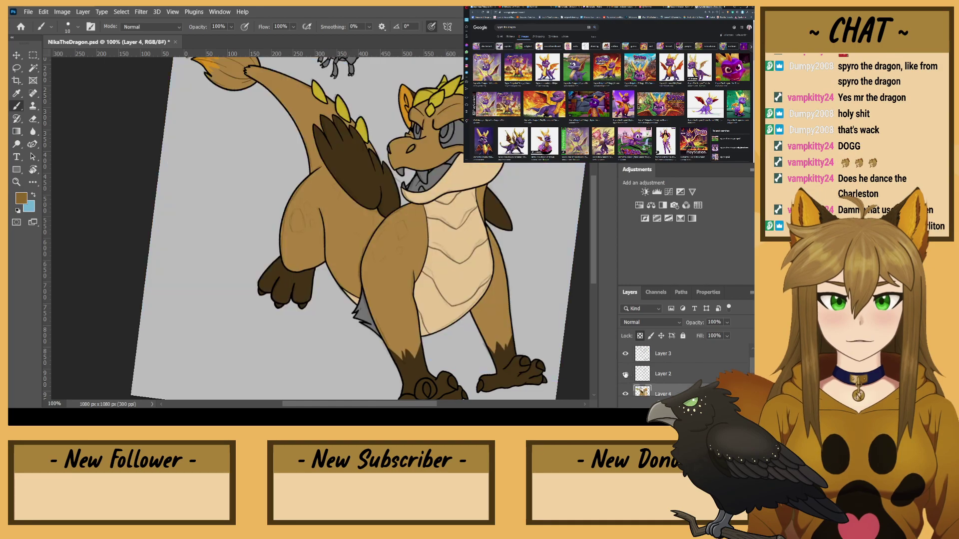
- Outline and fill the large sketched spot on the dragon's shoulder with dark brown, and hide the Layer 2 sketch
{"action": "key", "text": "ctrl+plus"}
{"action": "key", "text": "ctrl+plus"}
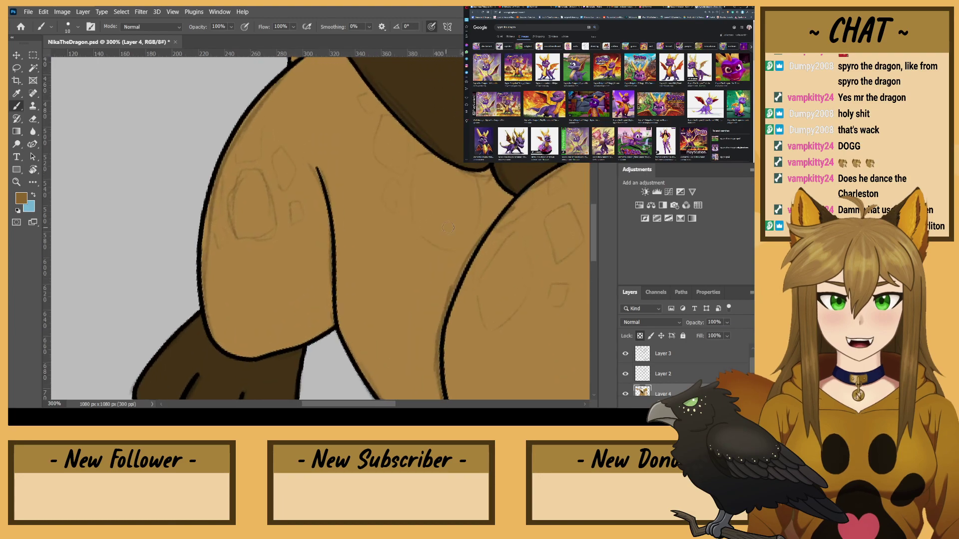
{"action": "mouse_move", "coordinate": [439, 235]}
{"action": "left_mouse_down"}
{"action": "mouse_move", "coordinate": [409, 192]}
{"action": "mouse_move", "coordinate": [304, 119]}
{"action": "left_mouse_up"}
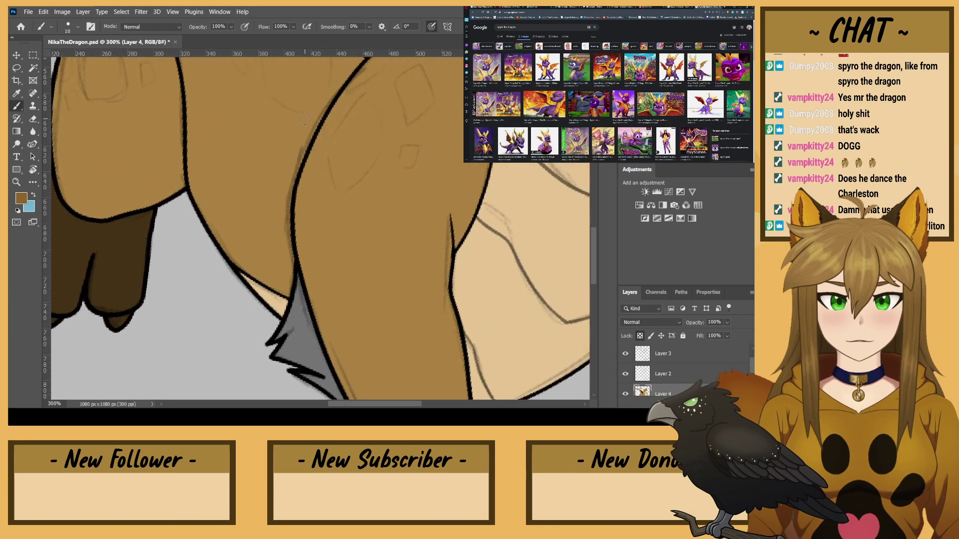
{"action": "mouse_move", "coordinate": [350, 182]}
{"action": "left_mouse_down"}
{"action": "mouse_move", "coordinate": [378, 148]}
{"action": "mouse_move", "coordinate": [366, 96]}
{"action": "left_mouse_up"}
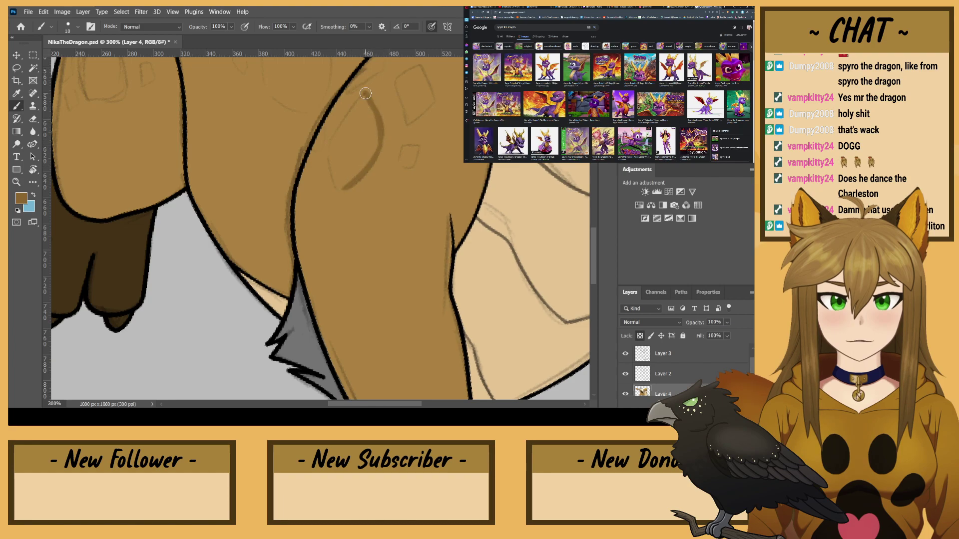
{"action": "scroll", "coordinate": [366, 96], "scroll_direction": "up", "scroll_amount": 1}
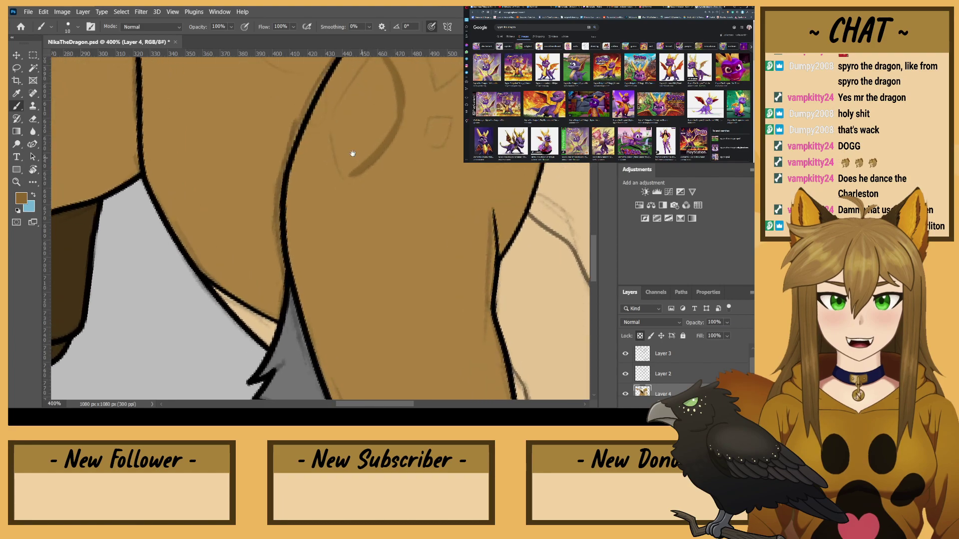
{"action": "left_click_drag", "start_coordinate": [353, 154], "coordinate": [406, 280]}
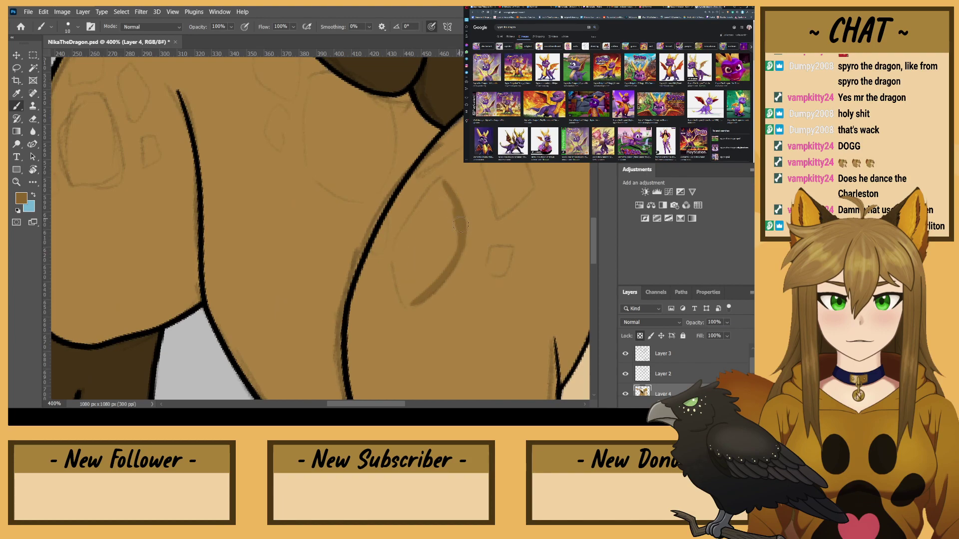
{"action": "left_click_drag", "start_coordinate": [437, 183], "coordinate": [395, 246]}
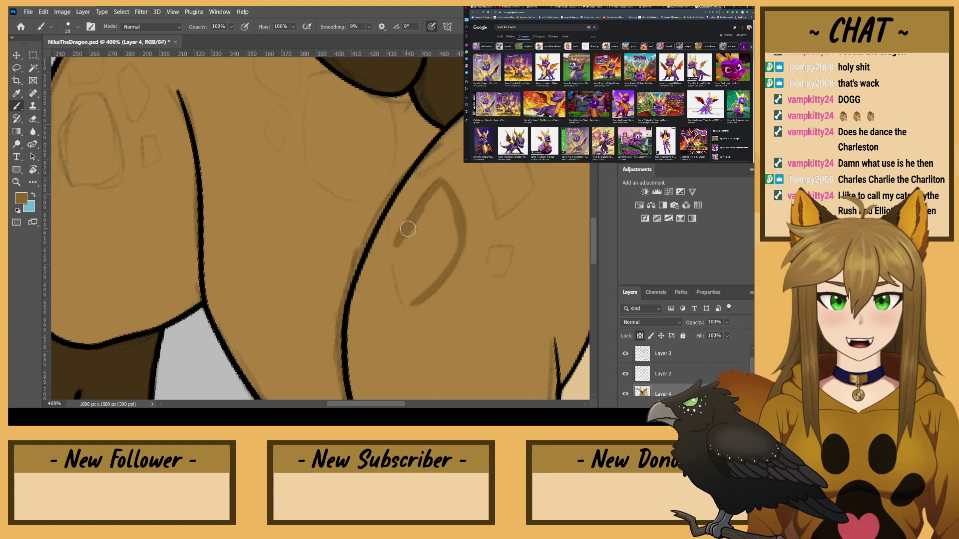
{"action": "mouse_move", "coordinate": [417, 303]}
{"action": "left_mouse_down"}
{"action": "mouse_move", "coordinate": [404, 285]}
{"action": "mouse_move", "coordinate": [394, 239]}
{"action": "left_mouse_up"}
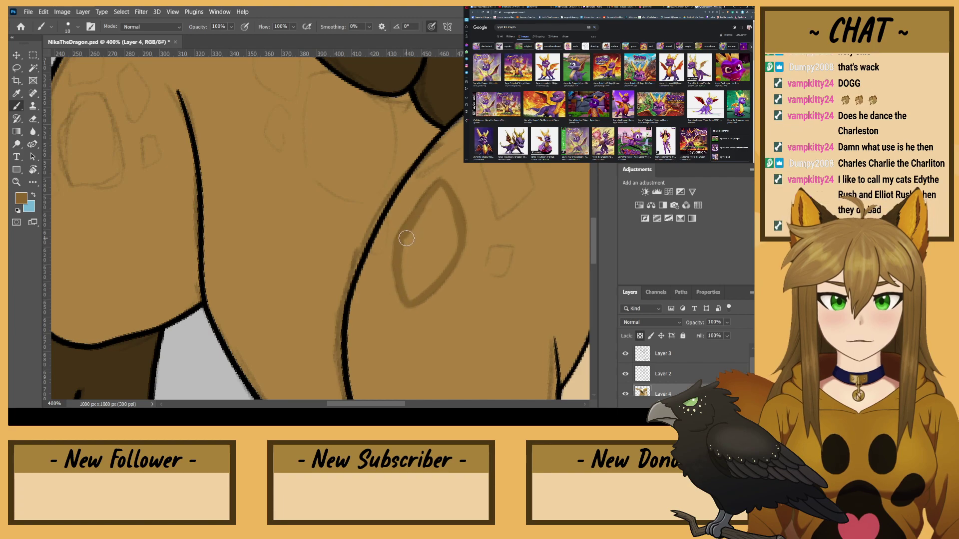
{"action": "mouse_move", "coordinate": [455, 258]}
{"action": "left_mouse_down"}
{"action": "mouse_move", "coordinate": [455, 211]}
{"action": "mouse_move", "coordinate": [454, 247]}
{"action": "mouse_move", "coordinate": [440, 194]}
{"action": "mouse_move", "coordinate": [419, 238]}
{"action": "mouse_move", "coordinate": [428, 209]}
{"action": "mouse_move", "coordinate": [428, 276]}
{"action": "mouse_move", "coordinate": [445, 255]}
{"action": "mouse_move", "coordinate": [421, 281]}
{"action": "mouse_move", "coordinate": [412, 279]}
{"action": "mouse_move", "coordinate": [419, 242]}
{"action": "left_mouse_up"}
{"action": "left_click", "coordinate": [625, 374]}
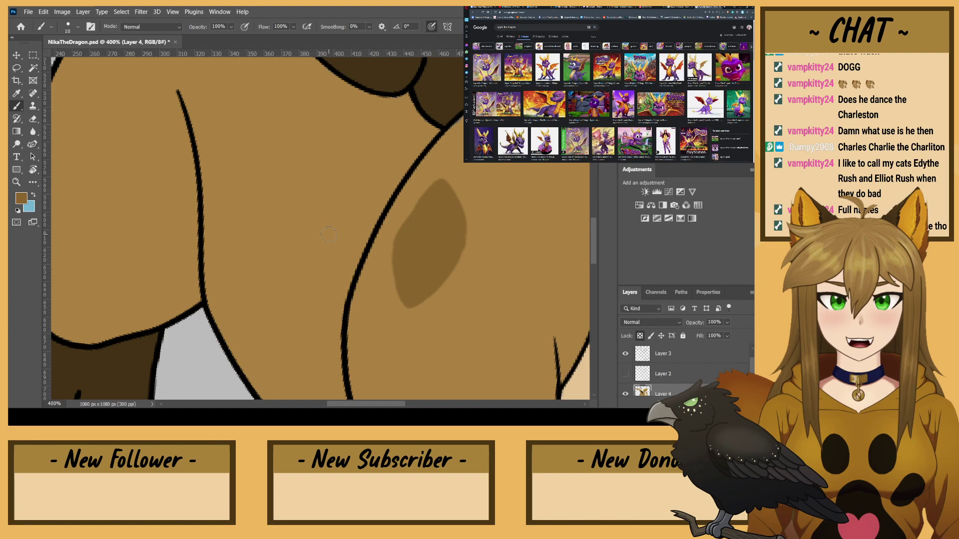
- Show the Layer 2 sketch again and fill the diamond spot and the small square spot on the shoulder with dark brown
{"action": "key", "text": "r"}
{"action": "mouse_move", "coordinate": [219, 240]}
{"action": "left_mouse_down"}
{"action": "mouse_move", "coordinate": [268, 81]}
{"action": "mouse_move", "coordinate": [304, 82]}
{"action": "left_mouse_up"}
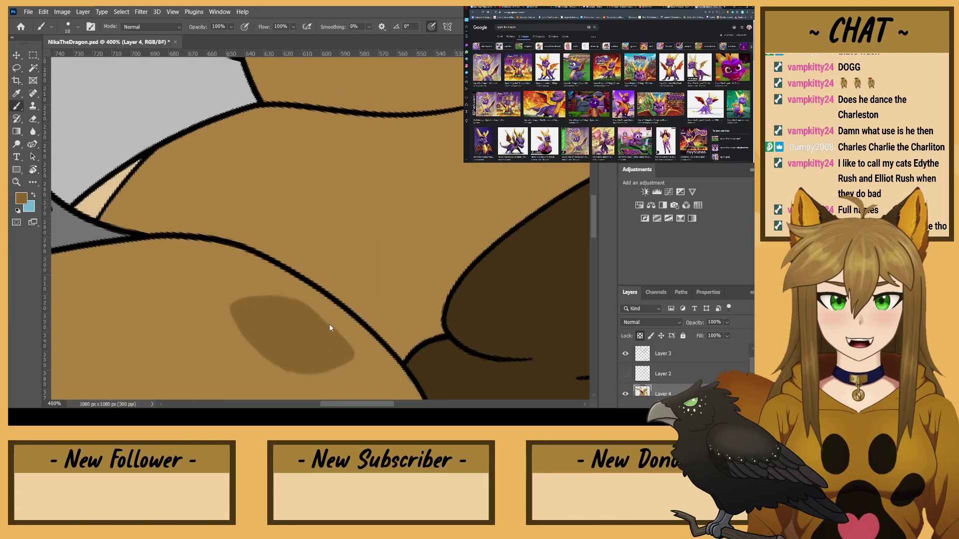
{"action": "key", "text": "r"}
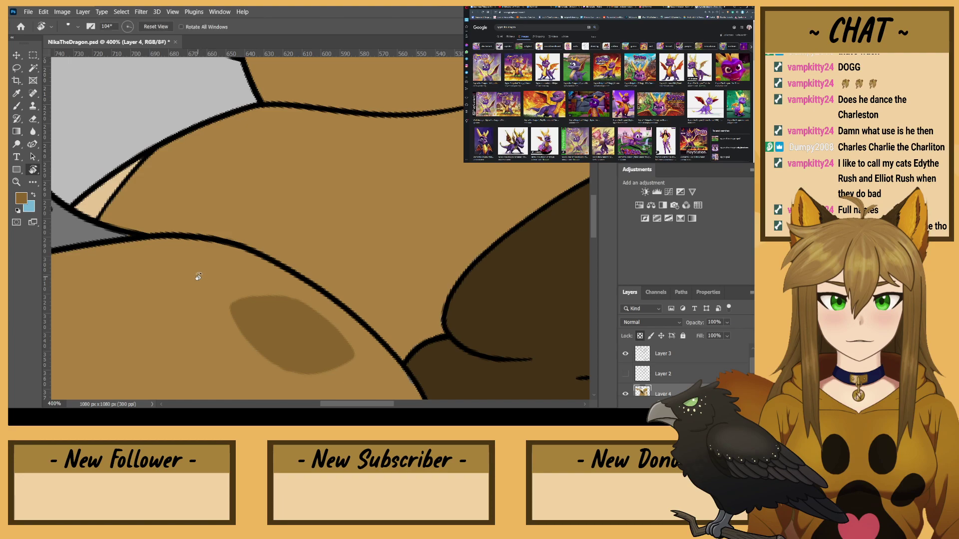
{"action": "left_click_drag", "start_coordinate": [194, 274], "coordinate": [376, 328]}
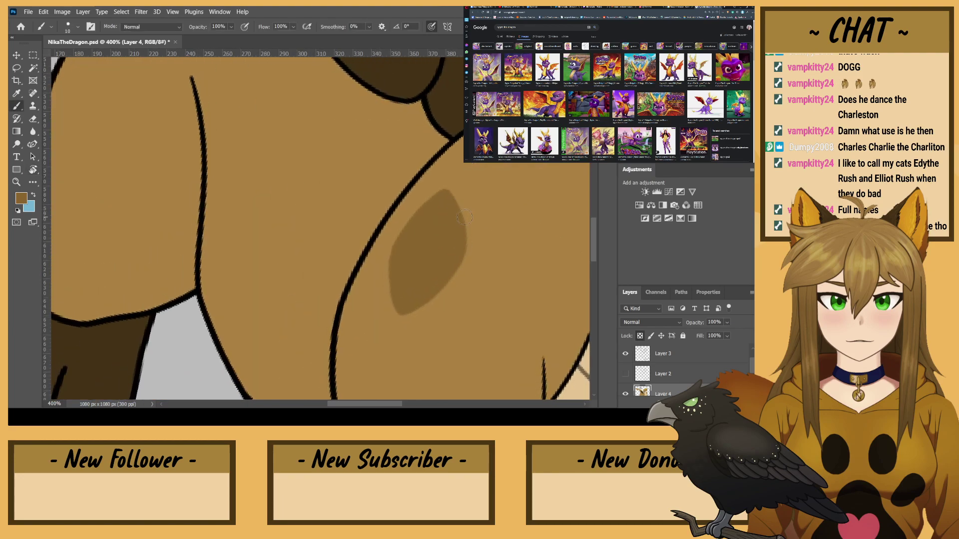
{"action": "left_click", "coordinate": [626, 372]}
{"action": "left_click_drag", "start_coordinate": [486, 214], "coordinate": [460, 231]}
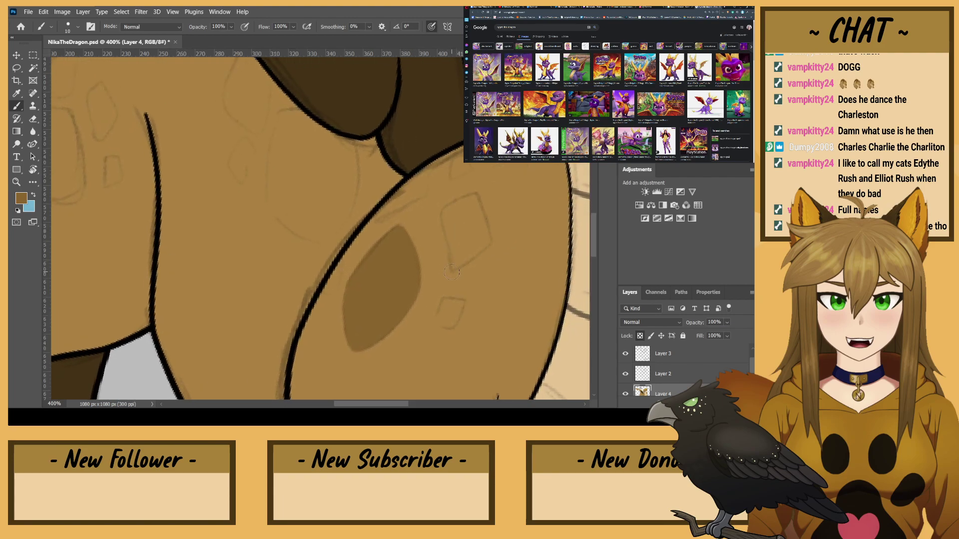
{"action": "left_click_drag", "start_coordinate": [451, 273], "coordinate": [444, 205]}
{"action": "left_click_drag", "start_coordinate": [489, 242], "coordinate": [452, 268]}
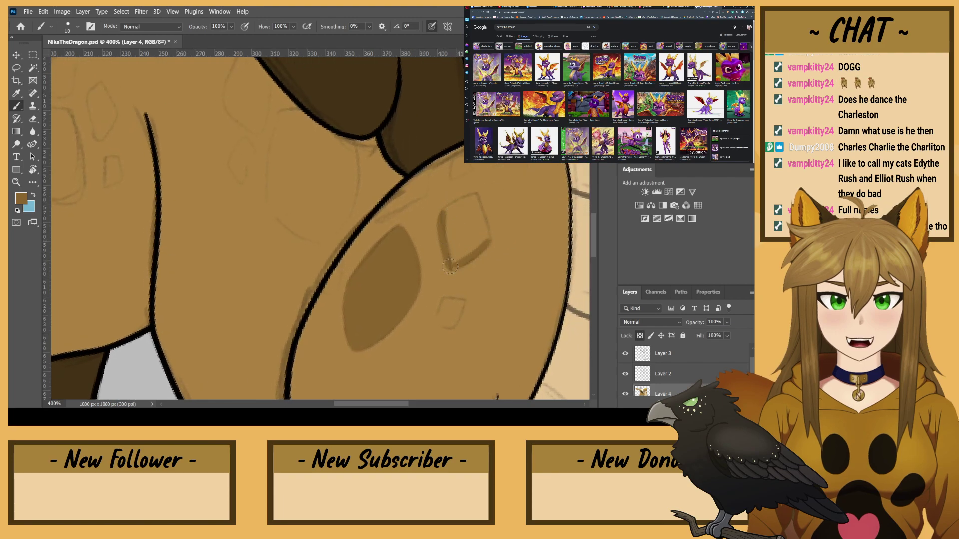
{"action": "mouse_move", "coordinate": [486, 241]}
{"action": "left_mouse_down"}
{"action": "mouse_move", "coordinate": [474, 196]}
{"action": "mouse_move", "coordinate": [461, 203]}
{"action": "left_mouse_up"}
{"action": "mouse_move", "coordinate": [448, 264]}
{"action": "left_mouse_down"}
{"action": "mouse_move", "coordinate": [440, 210]}
{"action": "mouse_move", "coordinate": [439, 225]}
{"action": "mouse_move", "coordinate": [446, 212]}
{"action": "mouse_move", "coordinate": [462, 245]}
{"action": "mouse_move", "coordinate": [470, 235]}
{"action": "mouse_move", "coordinate": [450, 246]}
{"action": "mouse_move", "coordinate": [467, 215]}
{"action": "left_mouse_up"}
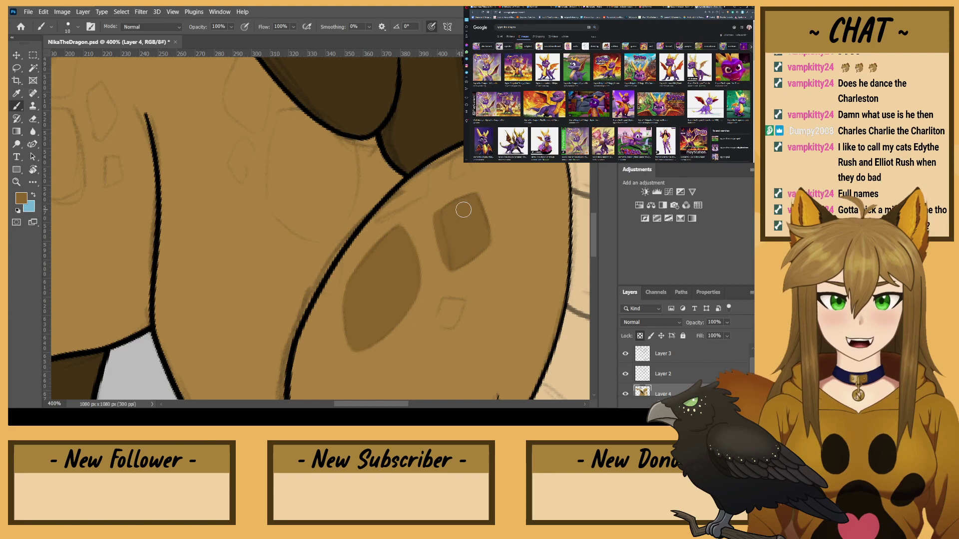
{"action": "mouse_move", "coordinate": [442, 300]}
{"action": "left_mouse_down"}
{"action": "mouse_move", "coordinate": [457, 322]}
{"action": "mouse_move", "coordinate": [440, 312]}
{"action": "mouse_move", "coordinate": [450, 320]}
{"action": "mouse_move", "coordinate": [452, 305]}
{"action": "left_mouse_up"}
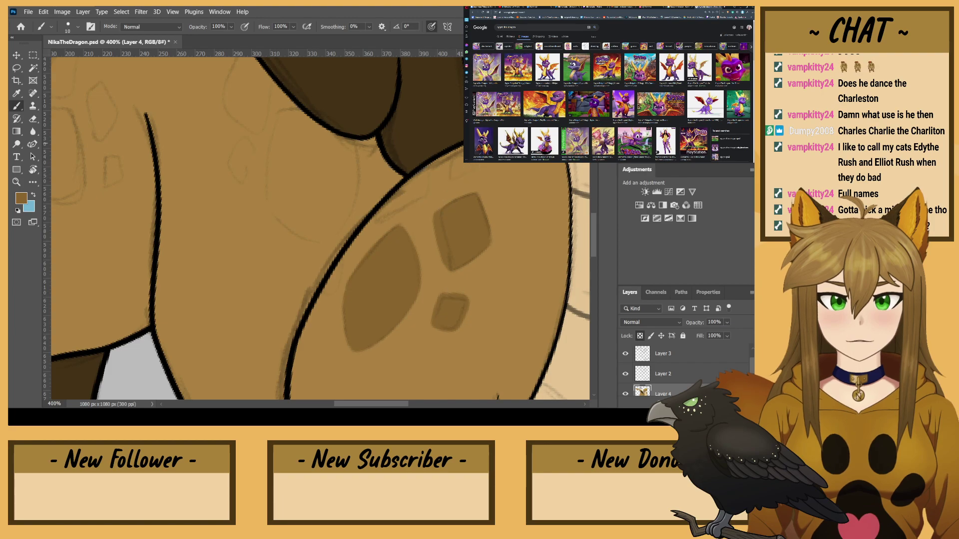
- Paint the remaining partial spots along the dragon's shoulder outline with dark brown, and hide the Layer 2 sketch
{"action": "left_click_drag", "start_coordinate": [467, 171], "coordinate": [454, 176]}
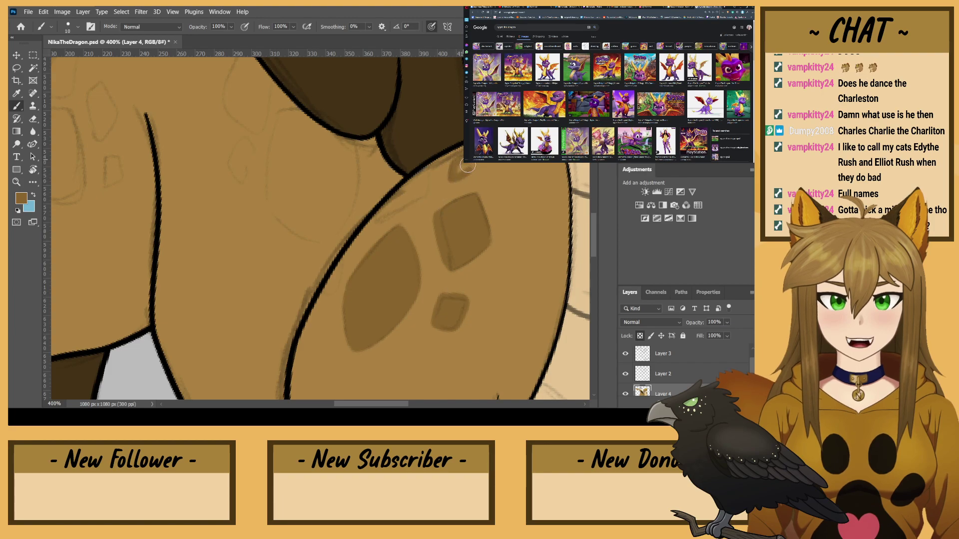
{"action": "mouse_move", "coordinate": [427, 168]}
{"action": "left_mouse_down"}
{"action": "mouse_move", "coordinate": [423, 189]}
{"action": "mouse_move", "coordinate": [370, 218]}
{"action": "mouse_move", "coordinate": [400, 205]}
{"action": "mouse_move", "coordinate": [391, 206]}
{"action": "mouse_move", "coordinate": [424, 169]}
{"action": "mouse_move", "coordinate": [422, 186]}
{"action": "mouse_move", "coordinate": [392, 208]}
{"action": "left_mouse_up"}
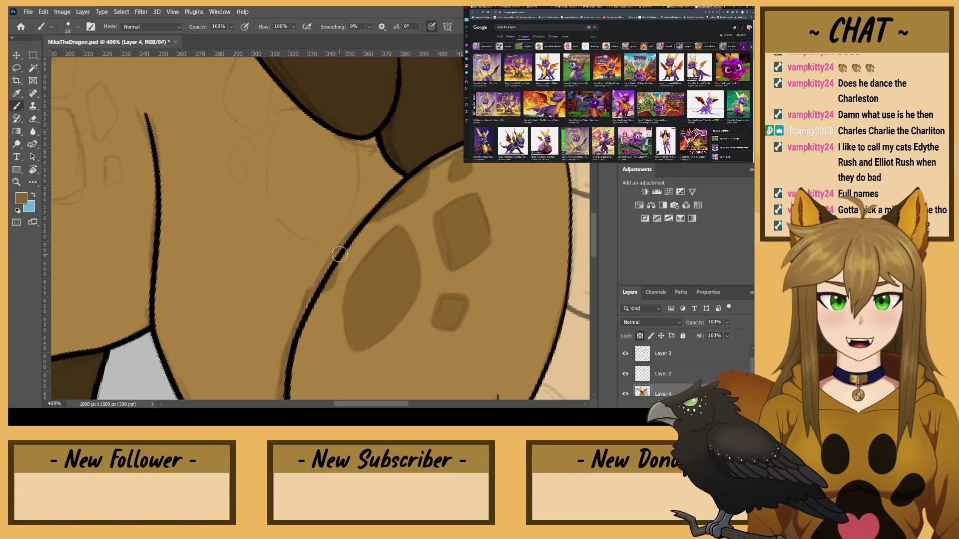
{"action": "left_click", "coordinate": [626, 374]}
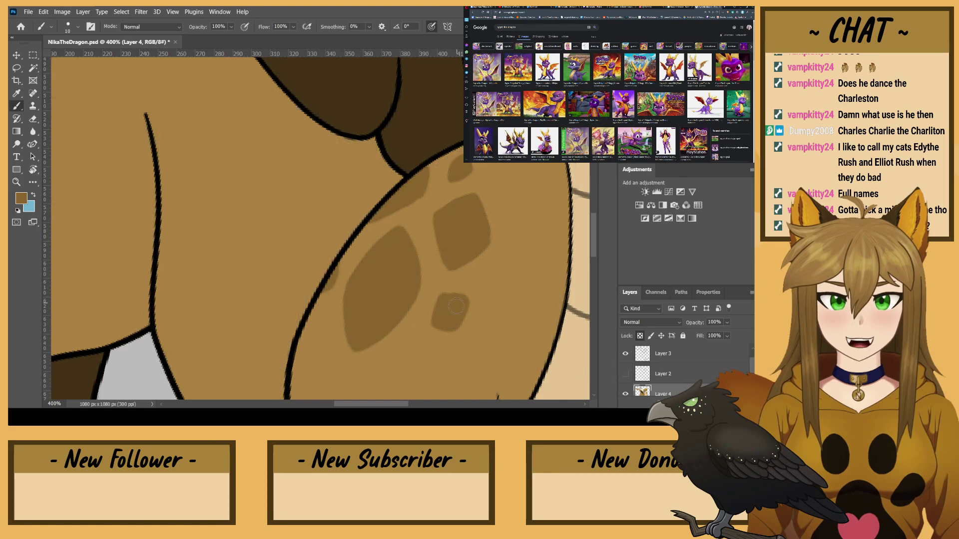
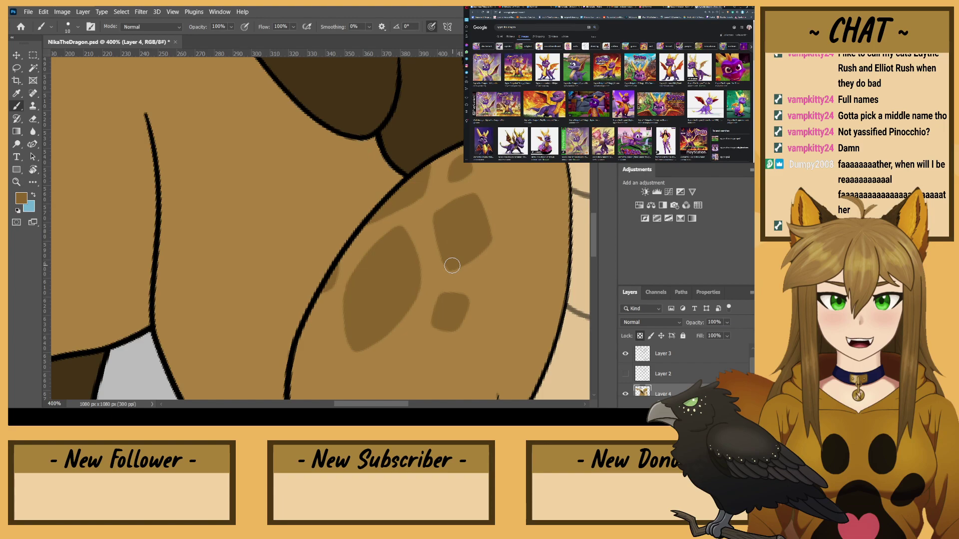
- Show the Layer 2 sketch again, then outline and fill the large sketched spot on the dragon's flank below the wing with dark brown
{"action": "left_click", "coordinate": [625, 373]}
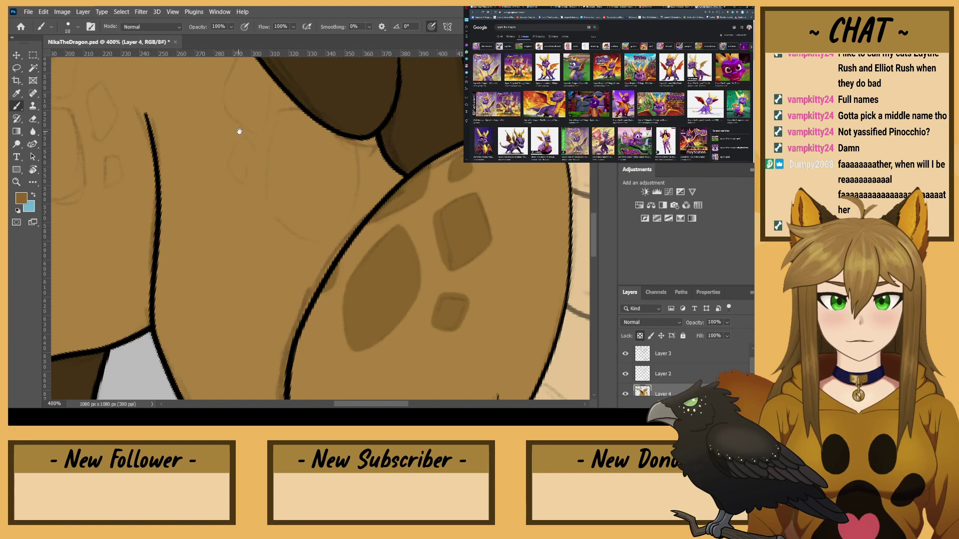
{"action": "left_click_drag", "start_coordinate": [239, 132], "coordinate": [314, 224]}
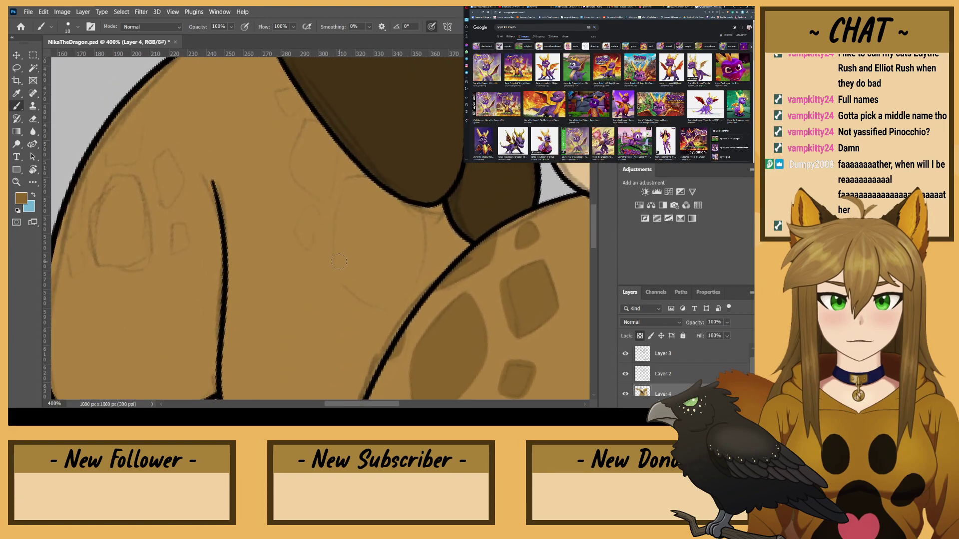
{"action": "mouse_move", "coordinate": [335, 271]}
{"action": "left_mouse_down"}
{"action": "mouse_move", "coordinate": [341, 213]}
{"action": "mouse_move", "coordinate": [337, 242]}
{"action": "mouse_move", "coordinate": [373, 177]}
{"action": "left_mouse_up"}
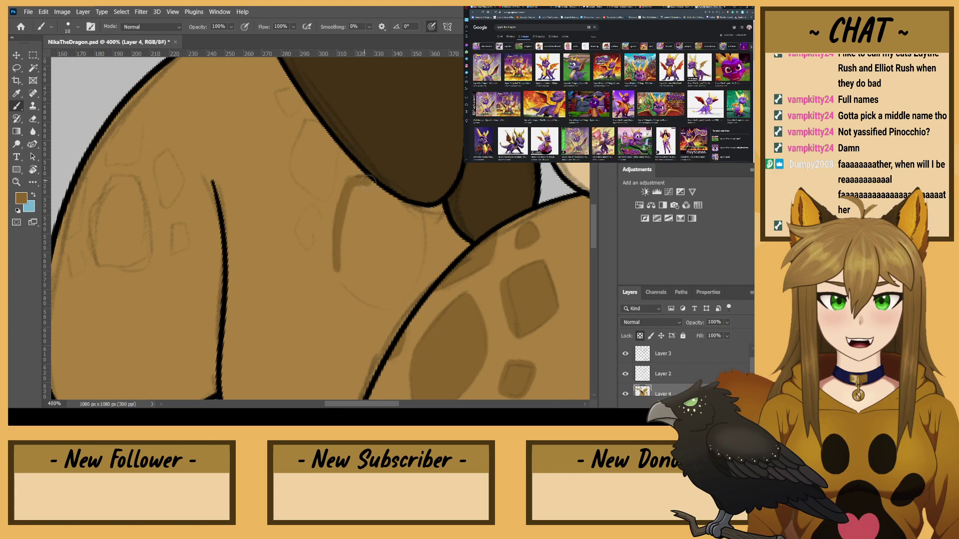
{"action": "mouse_move", "coordinate": [420, 206]}
{"action": "left_mouse_down"}
{"action": "mouse_move", "coordinate": [420, 258]}
{"action": "mouse_move", "coordinate": [395, 303]}
{"action": "mouse_move", "coordinate": [356, 296]}
{"action": "mouse_move", "coordinate": [342, 263]}
{"action": "left_mouse_up"}
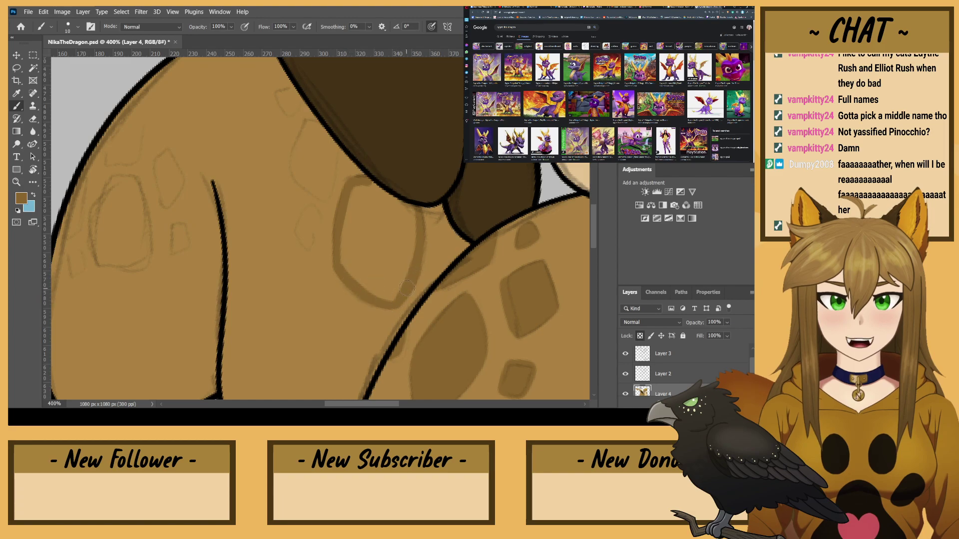
{"action": "mouse_move", "coordinate": [405, 288]}
{"action": "left_mouse_down"}
{"action": "mouse_move", "coordinate": [412, 211]}
{"action": "mouse_move", "coordinate": [377, 190]}
{"action": "mouse_move", "coordinate": [382, 216]}
{"action": "mouse_move", "coordinate": [362, 198]}
{"action": "mouse_move", "coordinate": [347, 250]}
{"action": "mouse_move", "coordinate": [345, 242]}
{"action": "mouse_move", "coordinate": [362, 218]}
{"action": "mouse_move", "coordinate": [379, 243]}
{"action": "mouse_move", "coordinate": [401, 217]}
{"action": "mouse_move", "coordinate": [388, 296]}
{"action": "mouse_move", "coordinate": [390, 264]}
{"action": "mouse_move", "coordinate": [367, 286]}
{"action": "mouse_move", "coordinate": [356, 267]}
{"action": "left_mouse_up"}
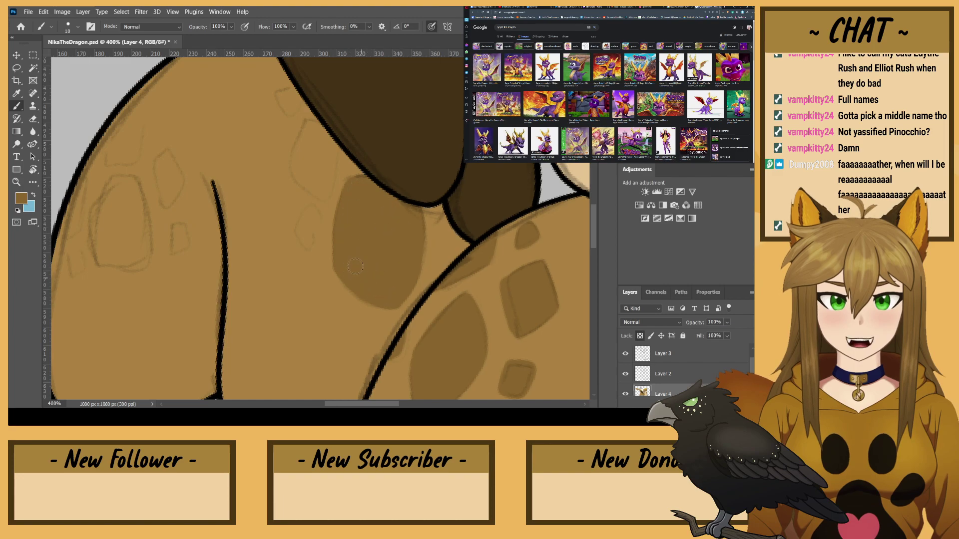
- Fill the diamond-shaped spot beside the large flank spot, resampling the colours from the drawing, and hide the Layer 2 sketch
{"action": "left_click", "coordinate": [507, 170], "text": "alt"}
{"action": "left_click", "coordinate": [447, 237], "text": "alt"}
{"action": "left_click", "coordinate": [391, 251], "text": "alt"}
{"action": "left_click_drag", "start_coordinate": [324, 196], "coordinate": [332, 141]}
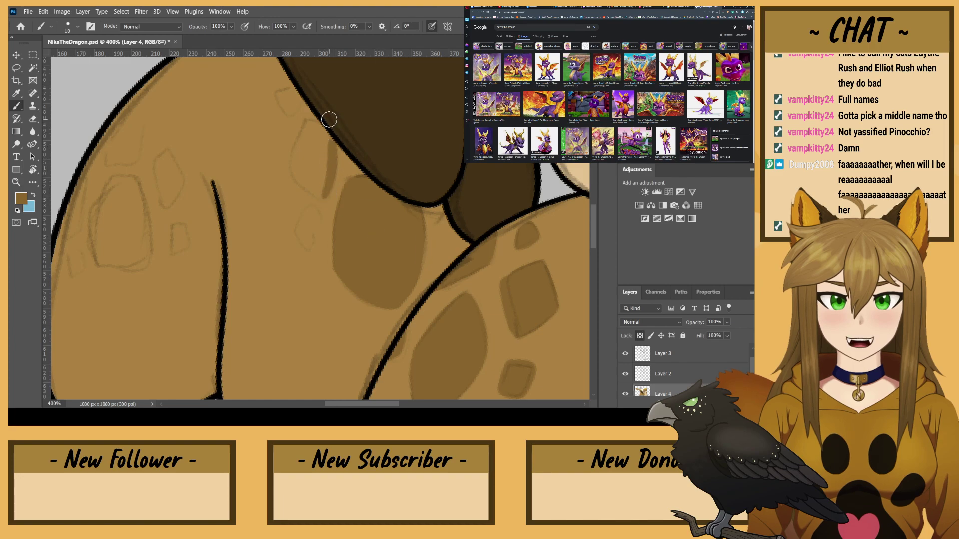
{"action": "left_click", "coordinate": [353, 166], "text": "alt"}
{"action": "left_click", "coordinate": [354, 149], "text": "alt"}
{"action": "mouse_move", "coordinate": [297, 171]}
{"action": "left_mouse_down"}
{"action": "mouse_move", "coordinate": [298, 143]}
{"action": "mouse_move", "coordinate": [298, 163]}
{"action": "mouse_move", "coordinate": [307, 120]}
{"action": "mouse_move", "coordinate": [294, 158]}
{"action": "mouse_move", "coordinate": [310, 124]}
{"action": "mouse_move", "coordinate": [326, 139]}
{"action": "mouse_move", "coordinate": [319, 127]}
{"action": "mouse_move", "coordinate": [324, 160]}
{"action": "mouse_move", "coordinate": [308, 156]}
{"action": "mouse_move", "coordinate": [312, 128]}
{"action": "mouse_move", "coordinate": [319, 187]}
{"action": "left_mouse_up"}
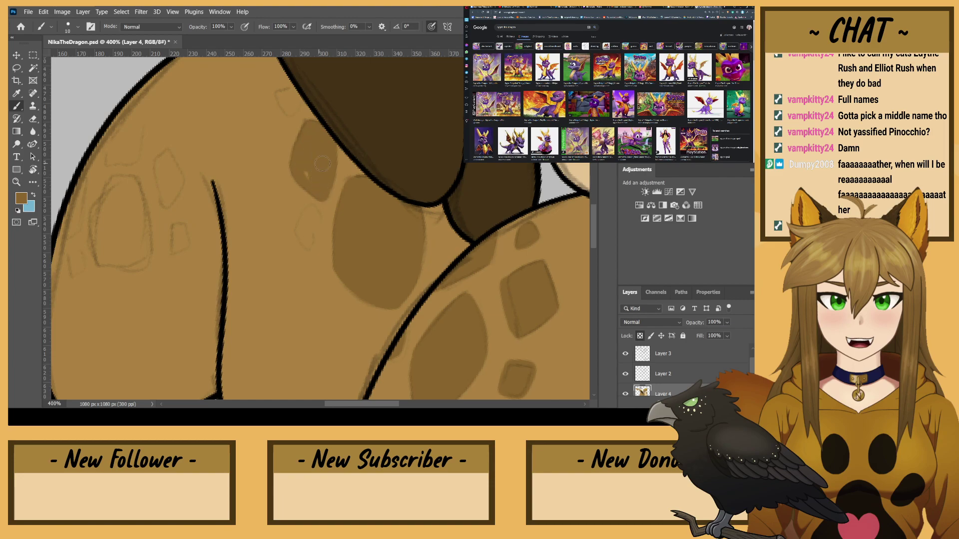
{"action": "left_click", "coordinate": [625, 374]}
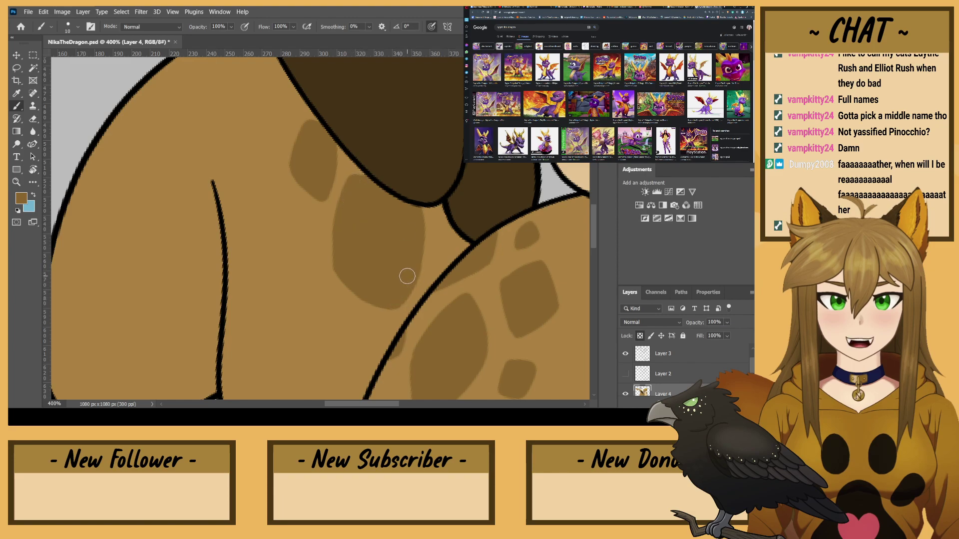
- With the Layer 2 sketch shown, fill the two small flank spots with dark brown, and hide the sketch again
{"action": "left_click", "coordinate": [625, 374]}
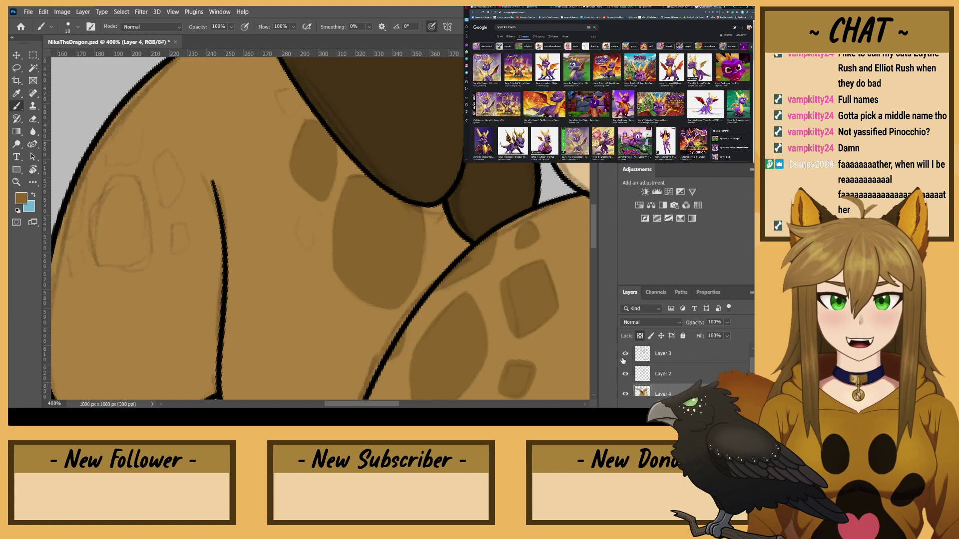
{"action": "left_click_drag", "start_coordinate": [312, 228], "coordinate": [308, 248]}
{"action": "mouse_move", "coordinate": [305, 214]}
{"action": "left_mouse_down"}
{"action": "mouse_move", "coordinate": [301, 239]}
{"action": "mouse_move", "coordinate": [306, 231]}
{"action": "left_mouse_up"}
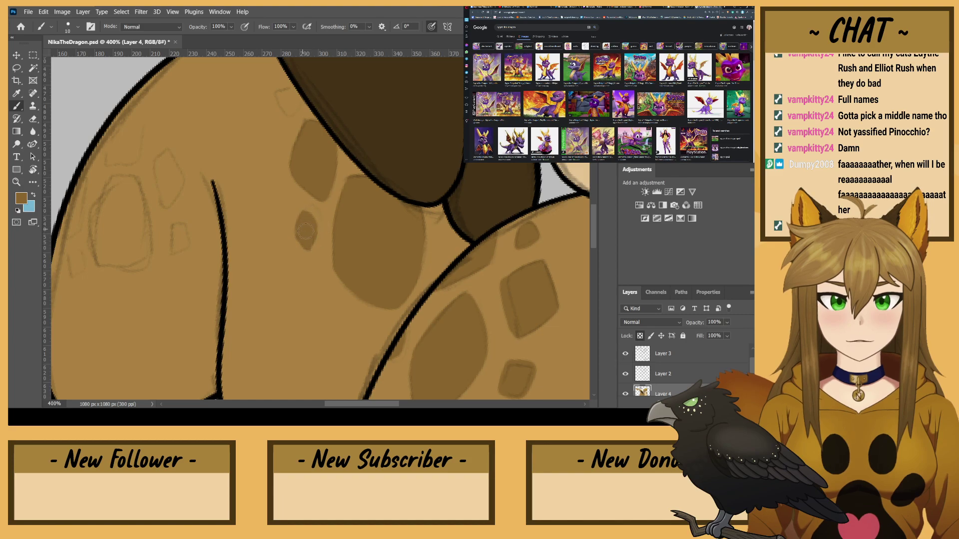
{"action": "left_click_drag", "start_coordinate": [278, 168], "coordinate": [315, 258]}
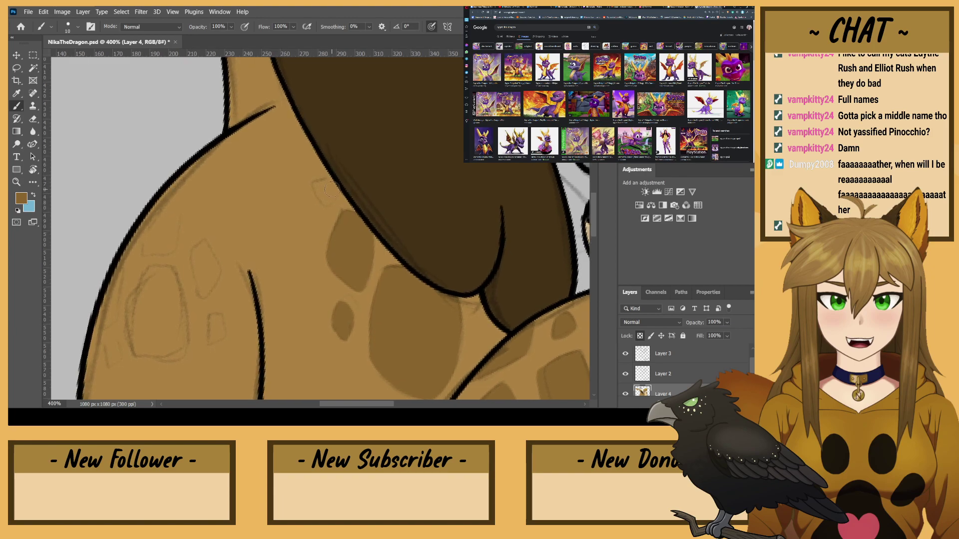
{"action": "mouse_move", "coordinate": [332, 190]}
{"action": "left_mouse_down"}
{"action": "mouse_move", "coordinate": [315, 181]}
{"action": "mouse_move", "coordinate": [333, 180]}
{"action": "mouse_move", "coordinate": [325, 187]}
{"action": "left_mouse_up"}
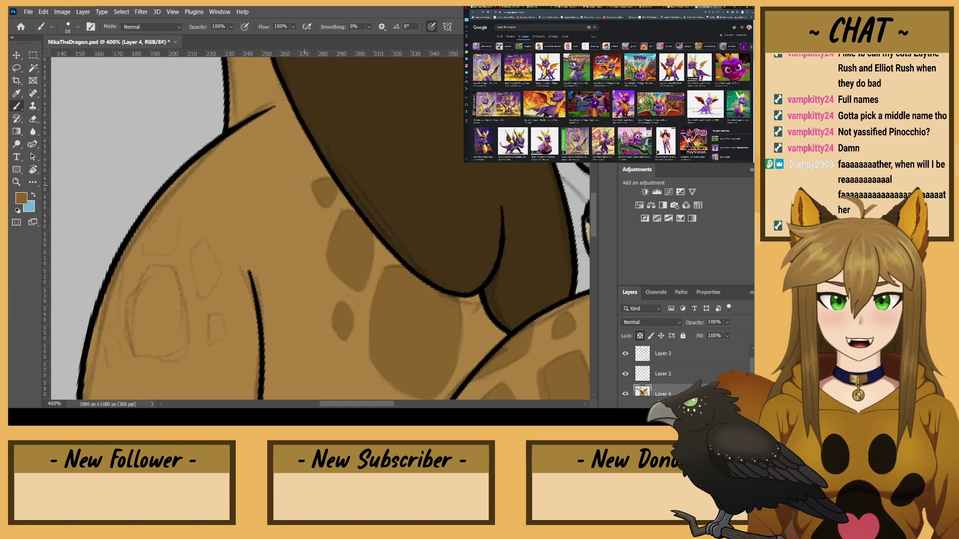
{"action": "left_click", "coordinate": [626, 374]}
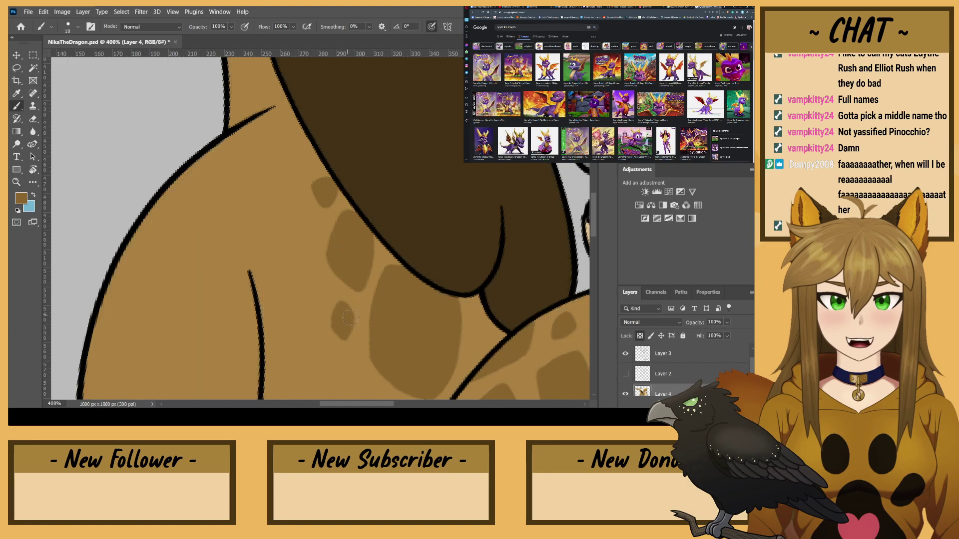
- Check the spots on the whole dragon, show the Layer 2 sketch and outline the large sketched spot on the hind thigh
{"action": "mouse_move", "coordinate": [340, 301]}
{"action": "left_mouse_down"}
{"action": "mouse_move", "coordinate": [289, 235]}
{"action": "mouse_move", "coordinate": [180, 160]}
{"action": "left_mouse_up"}
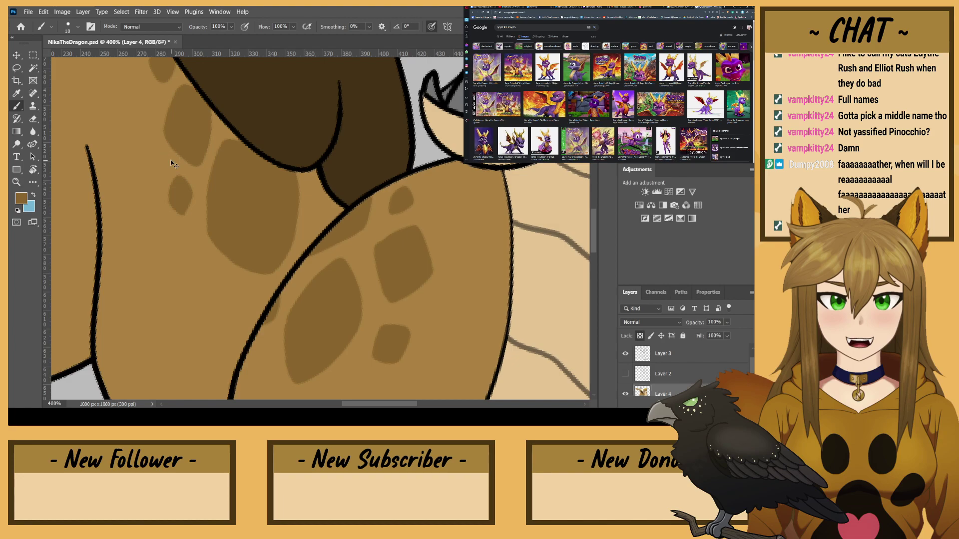
{"action": "key", "text": "ctrl+minus"}
{"action": "key", "text": "ctrl+minus"}
{"action": "key", "text": "ctrl+minus"}
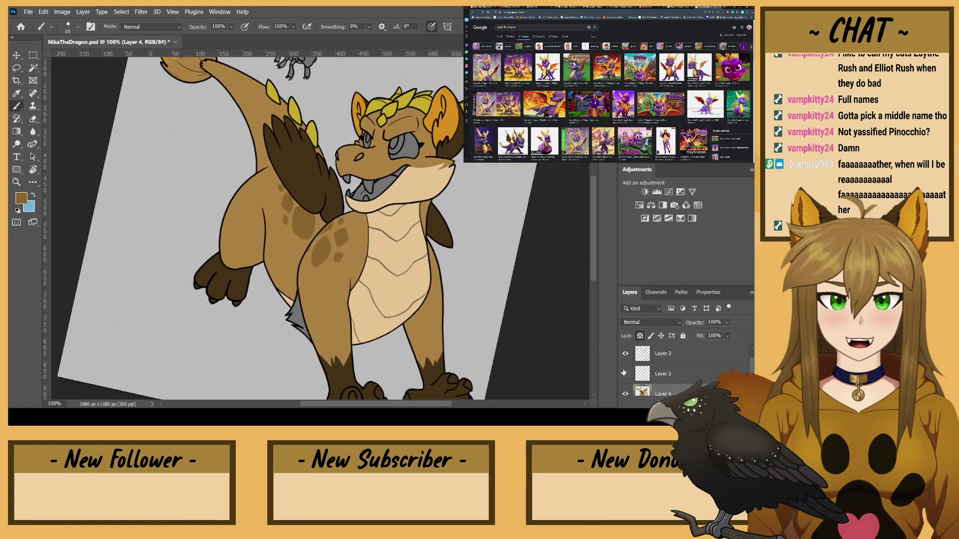
{"action": "key", "text": "ctrl+plus"}
{"action": "key", "text": "ctrl+plus"}
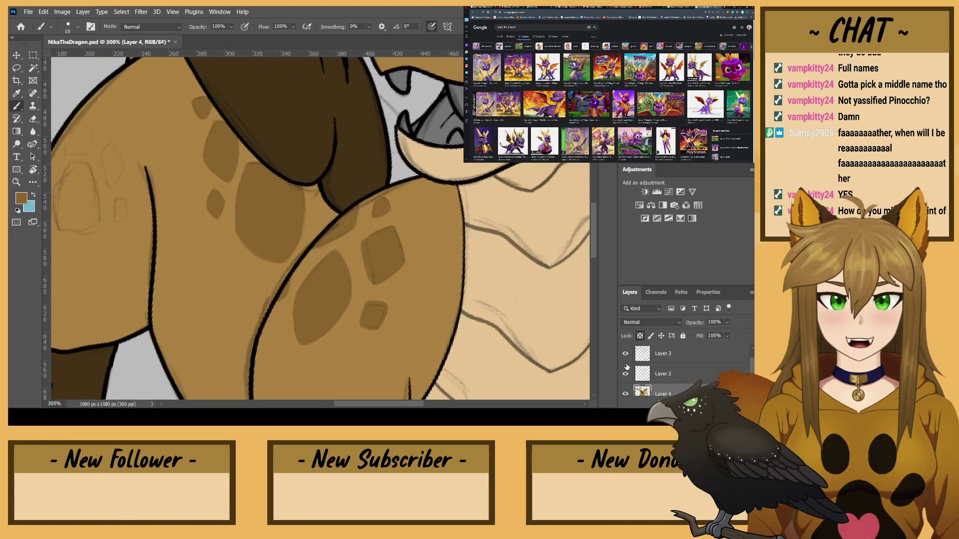
{"action": "mouse_move", "coordinate": [207, 205]}
{"action": "left_mouse_down"}
{"action": "mouse_move", "coordinate": [413, 152]}
{"action": "mouse_move", "coordinate": [480, 248]}
{"action": "mouse_move", "coordinate": [510, 263]}
{"action": "mouse_move", "coordinate": [511, 235]}
{"action": "left_mouse_up"}
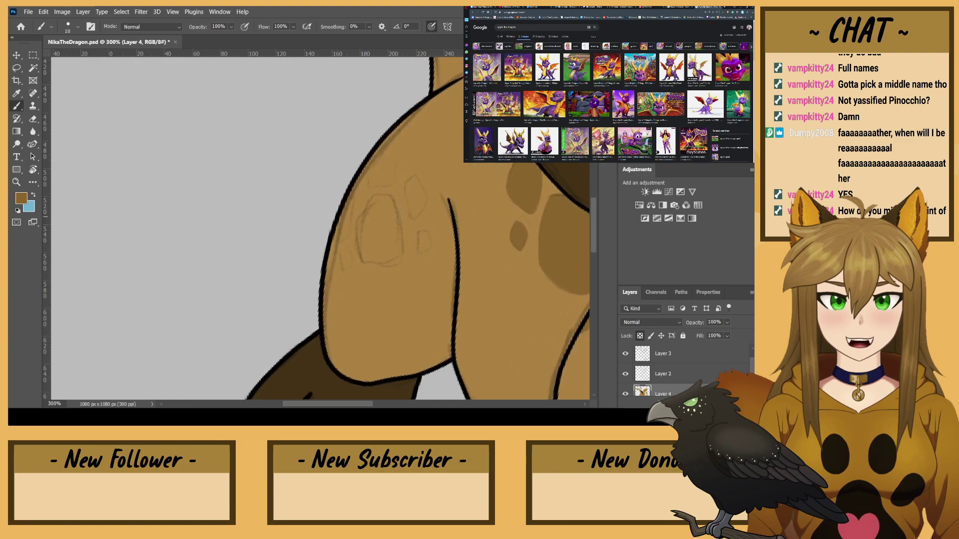
{"action": "mouse_move", "coordinate": [399, 258]}
{"action": "left_mouse_down"}
{"action": "mouse_move", "coordinate": [391, 201]}
{"action": "mouse_move", "coordinate": [376, 198]}
{"action": "mouse_move", "coordinate": [364, 254]}
{"action": "mouse_move", "coordinate": [362, 221]}
{"action": "mouse_move", "coordinate": [361, 233]}
{"action": "mouse_move", "coordinate": [375, 202]}
{"action": "mouse_move", "coordinate": [400, 260]}
{"action": "mouse_move", "coordinate": [372, 262]}
{"action": "mouse_move", "coordinate": [392, 254]}
{"action": "left_mouse_up"}
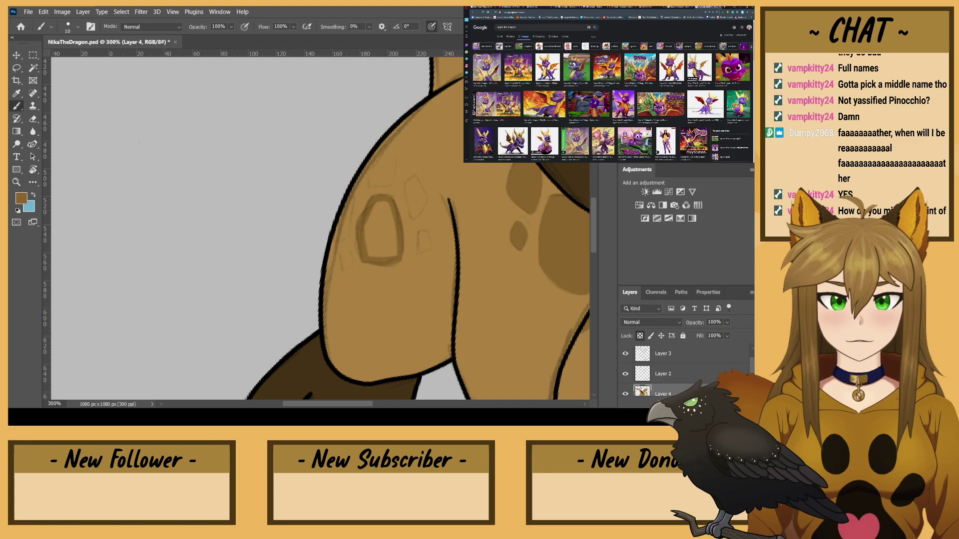
- Switch to the web browser and search for the Blue Fairy Pinocchio quote
{"action": "left_click", "coordinate": [724, 7]}
{"action": "type", "text": "blue tea"}
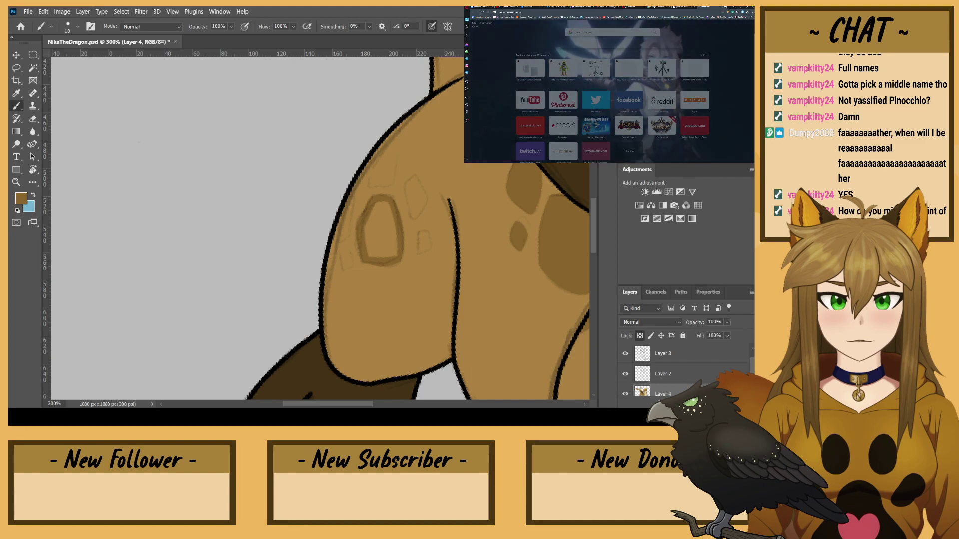
{"action": "key", "text": "Return"}
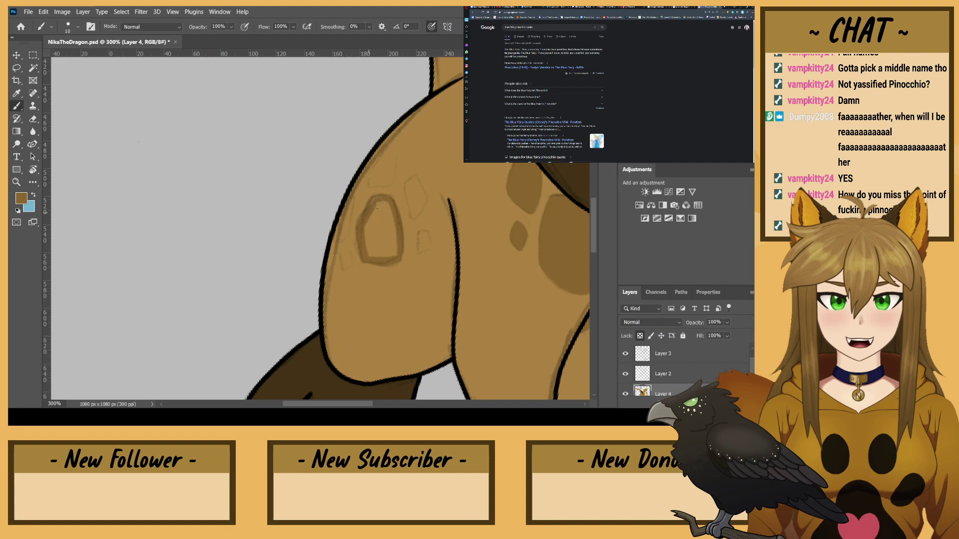
- Paint the smaller sketched spots surrounding the large outlined spot on the hind thigh with dark brown
{"action": "mouse_move", "coordinate": [349, 194]}
{"action": "left_mouse_down"}
{"action": "mouse_move", "coordinate": [347, 231]}
{"action": "mouse_move", "coordinate": [333, 241]}
{"action": "mouse_move", "coordinate": [352, 191]}
{"action": "left_mouse_up"}
{"action": "mouse_move", "coordinate": [393, 158]}
{"action": "left_mouse_down"}
{"action": "mouse_move", "coordinate": [382, 185]}
{"action": "mouse_move", "coordinate": [371, 186]}
{"action": "mouse_move", "coordinate": [393, 153]}
{"action": "left_mouse_up"}
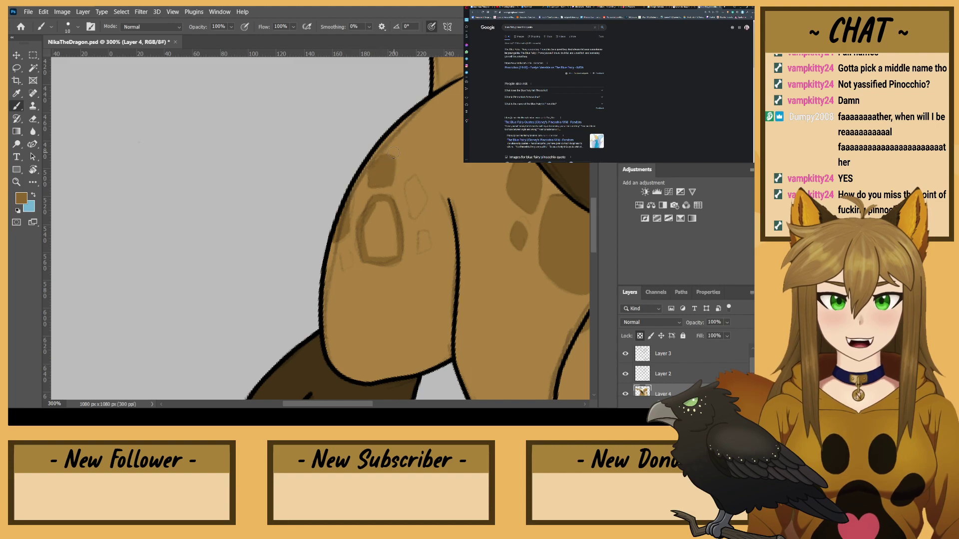
{"action": "mouse_move", "coordinate": [425, 197]}
{"action": "left_mouse_down"}
{"action": "mouse_move", "coordinate": [415, 214]}
{"action": "mouse_move", "coordinate": [411, 189]}
{"action": "mouse_move", "coordinate": [423, 198]}
{"action": "mouse_move", "coordinate": [413, 193]}
{"action": "left_mouse_up"}
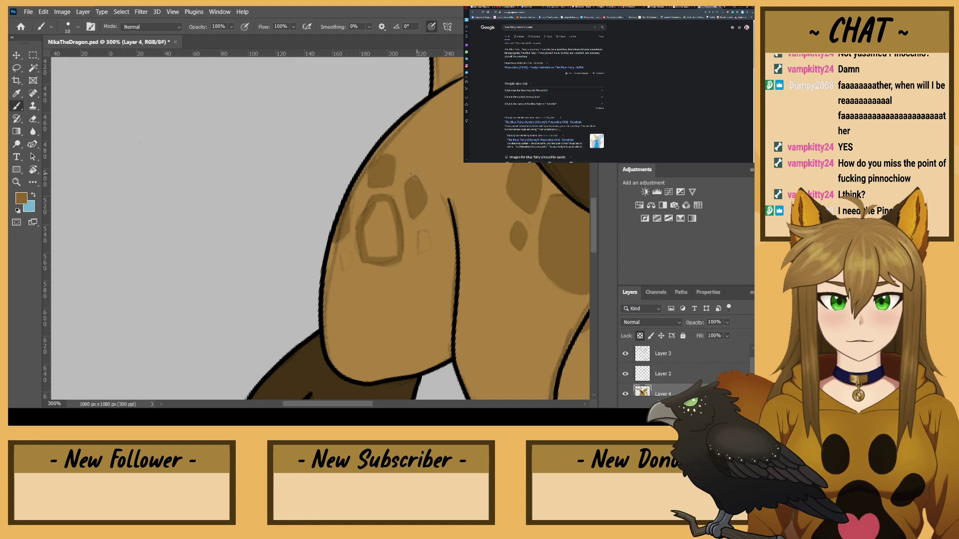
{"action": "left_click_drag", "start_coordinate": [343, 270], "coordinate": [344, 256]}
{"action": "mouse_move", "coordinate": [418, 252]}
{"action": "left_mouse_down"}
{"action": "mouse_move", "coordinate": [419, 232]}
{"action": "mouse_move", "coordinate": [424, 245]}
{"action": "left_mouse_up"}
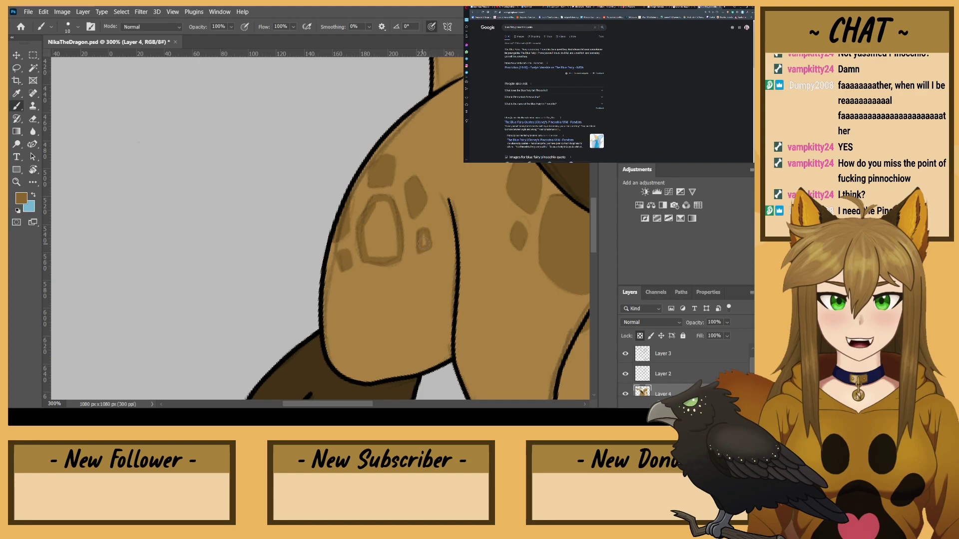
- Hide the Layer 2 sketch, fill in the large thigh spot and clean up the spots' edges with sampled colours
{"action": "left_click", "coordinate": [626, 374]}
{"action": "mouse_move", "coordinate": [395, 235]}
{"action": "left_mouse_down"}
{"action": "mouse_move", "coordinate": [396, 256]}
{"action": "mouse_move", "coordinate": [373, 236]}
{"action": "mouse_move", "coordinate": [369, 247]}
{"action": "mouse_move", "coordinate": [374, 209]}
{"action": "mouse_move", "coordinate": [390, 215]}
{"action": "mouse_move", "coordinate": [388, 235]}
{"action": "left_mouse_up"}
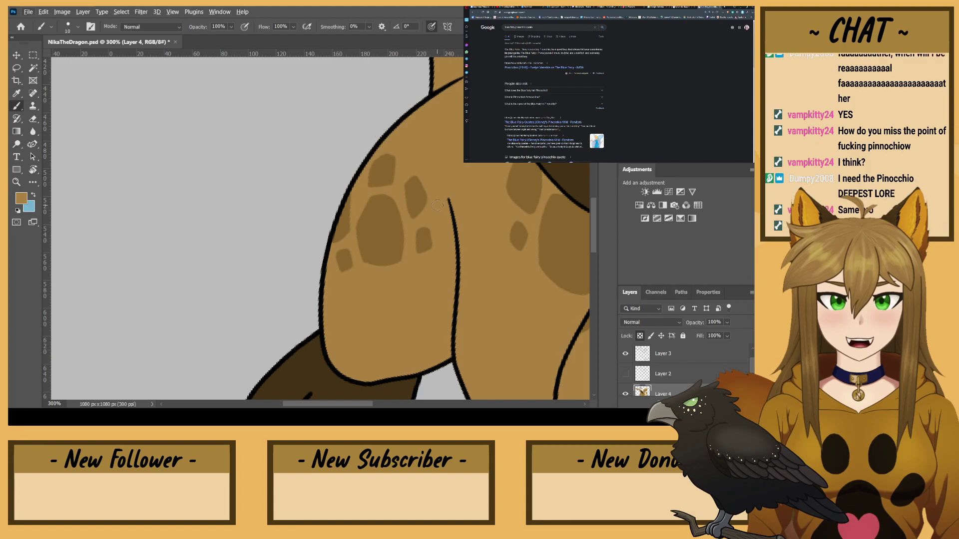
{"action": "left_click", "coordinate": [431, 236], "text": "alt"}
- Add a small curved dark brown spot below the large spot on the hind thigh
{"action": "left_click_drag", "start_coordinate": [345, 236], "coordinate": [310, 257]}
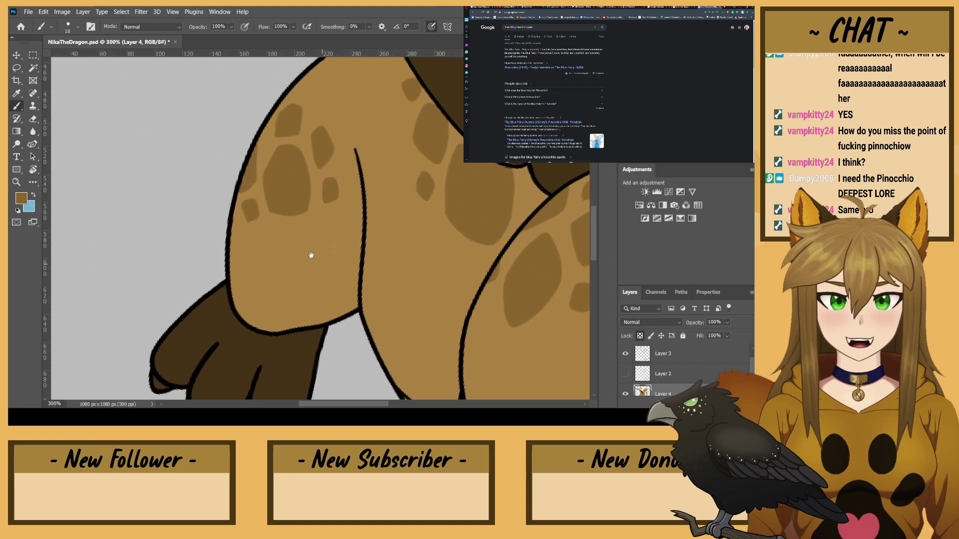
{"action": "mouse_move", "coordinate": [266, 176]}
{"action": "left_mouse_down"}
{"action": "mouse_move", "coordinate": [236, 178]}
{"action": "mouse_move", "coordinate": [238, 161]}
{"action": "left_mouse_up"}
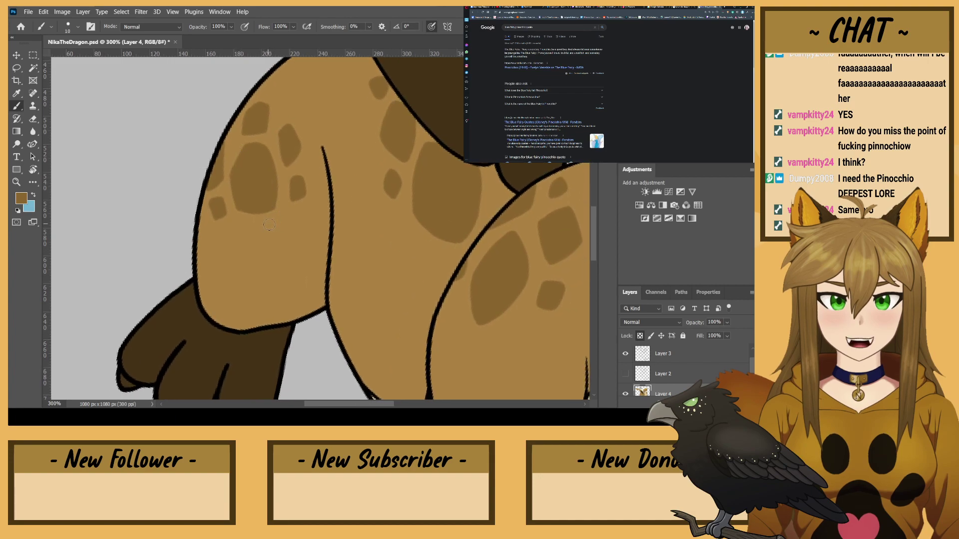
{"action": "mouse_move", "coordinate": [261, 229]}
{"action": "left_mouse_down"}
{"action": "mouse_move", "coordinate": [286, 225]}
{"action": "mouse_move", "coordinate": [265, 234]}
{"action": "left_mouse_up"}
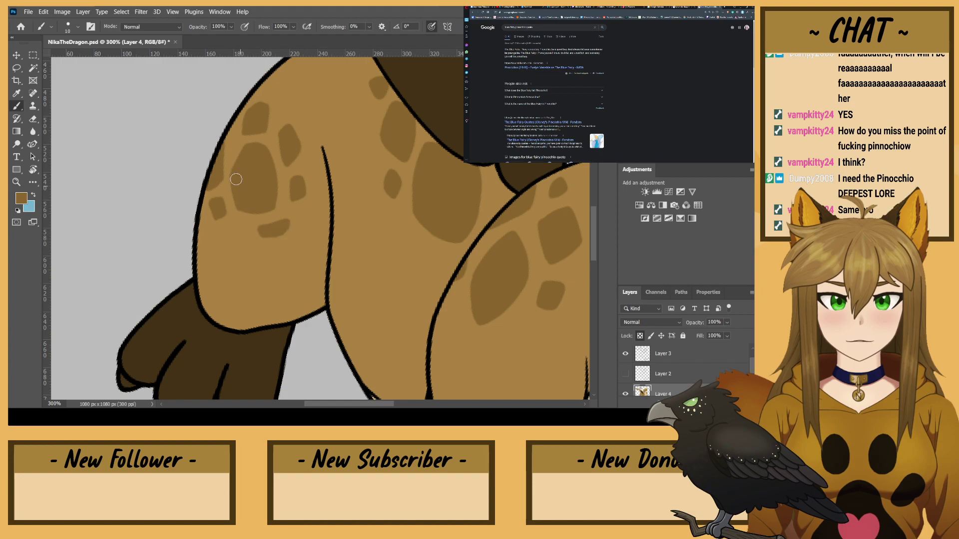
- Paint over the upper thigh spot with the body colour, repaint it in dark brown and add small spots around the thigh markings
{"action": "mouse_move", "coordinate": [353, 282]}
{"action": "left_mouse_down"}
{"action": "mouse_move", "coordinate": [244, 207]}
{"action": "mouse_move", "coordinate": [166, 198]}
{"action": "mouse_move", "coordinate": [275, 278]}
{"action": "mouse_move", "coordinate": [349, 310]}
{"action": "left_mouse_up"}
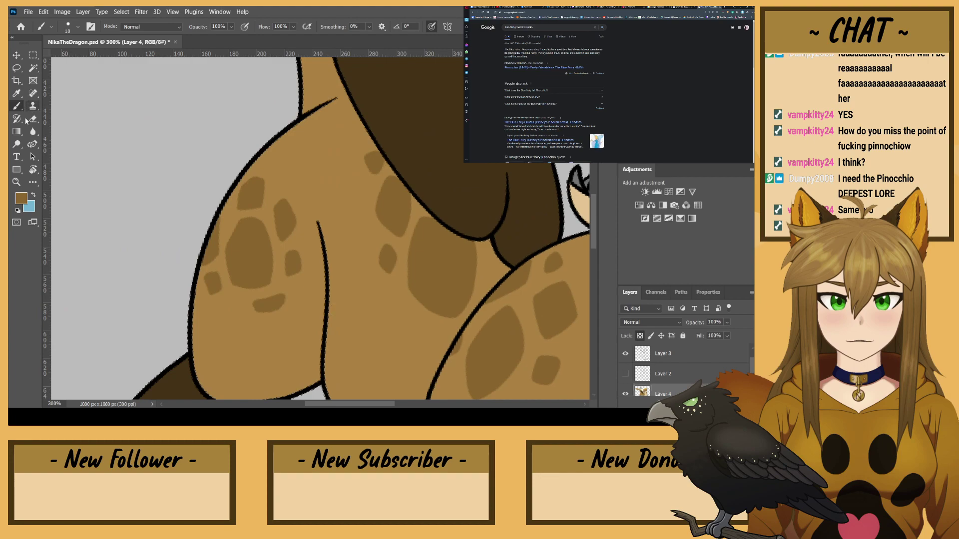
{"action": "left_click", "coordinate": [317, 159], "text": "alt"}
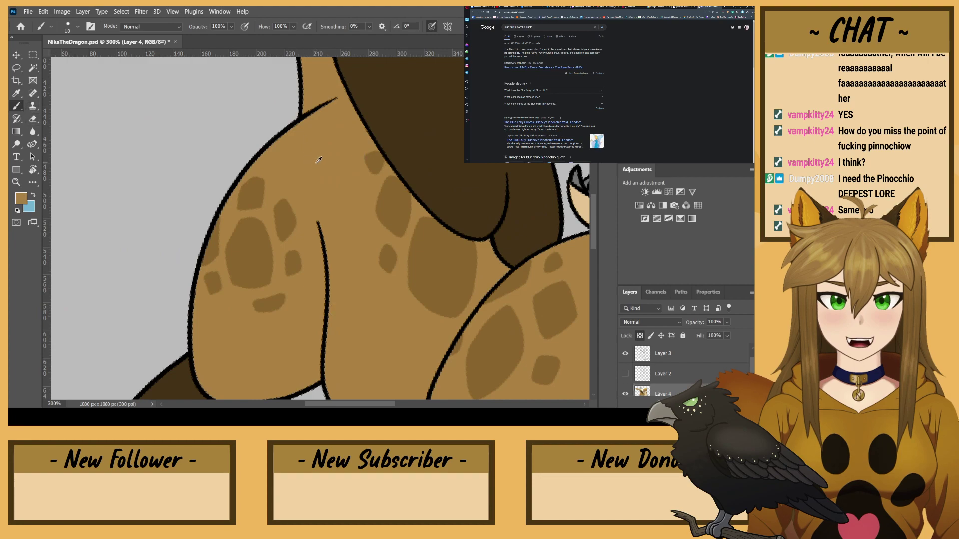
{"action": "mouse_move", "coordinate": [260, 204]}
{"action": "left_mouse_down"}
{"action": "mouse_move", "coordinate": [253, 176]}
{"action": "mouse_move", "coordinate": [235, 205]}
{"action": "mouse_move", "coordinate": [279, 232]}
{"action": "mouse_move", "coordinate": [271, 203]}
{"action": "left_mouse_up"}
{"action": "left_click", "coordinate": [284, 214], "text": "alt"}
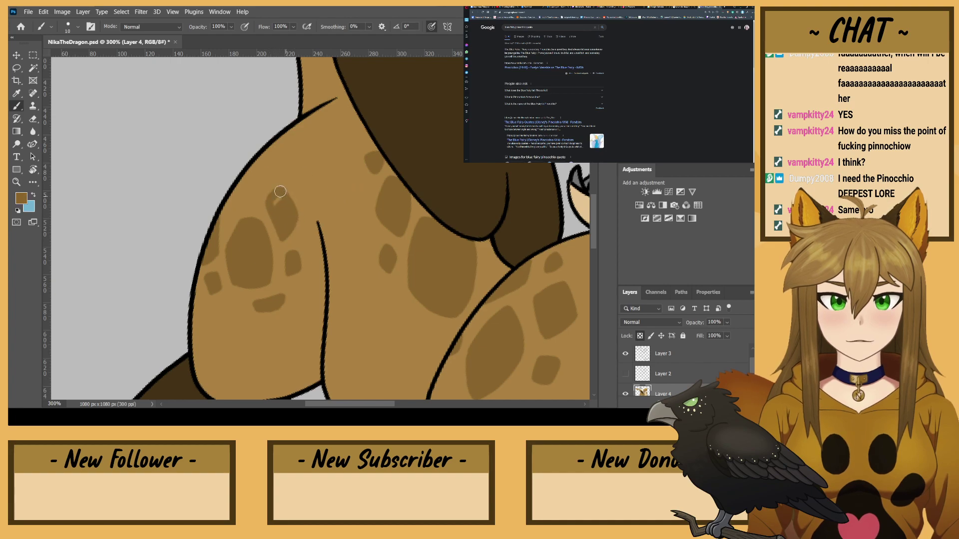
{"action": "mouse_move", "coordinate": [248, 173]}
{"action": "left_mouse_down"}
{"action": "mouse_move", "coordinate": [244, 207]}
{"action": "mouse_move", "coordinate": [235, 198]}
{"action": "mouse_move", "coordinate": [245, 178]}
{"action": "mouse_move", "coordinate": [245, 201]}
{"action": "mouse_move", "coordinate": [236, 184]}
{"action": "mouse_move", "coordinate": [242, 205]}
{"action": "mouse_move", "coordinate": [248, 175]}
{"action": "mouse_move", "coordinate": [270, 164]}
{"action": "left_mouse_up"}
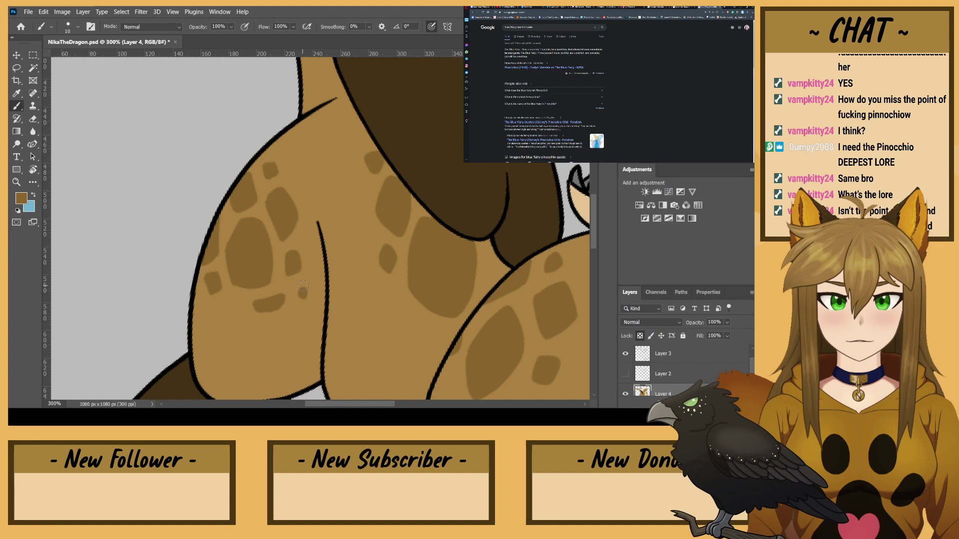
- Add a small dark brown spot near the outer edge of the hind thigh, below the existing markings
{"action": "left_click_drag", "start_coordinate": [203, 306], "coordinate": [205, 311]}
{"action": "scroll", "coordinate": [205, 295], "scroll_direction": "down", "scroll_amount": 4}
{"action": "scroll", "coordinate": [205, 294], "scroll_direction": "up", "scroll_amount": 3}
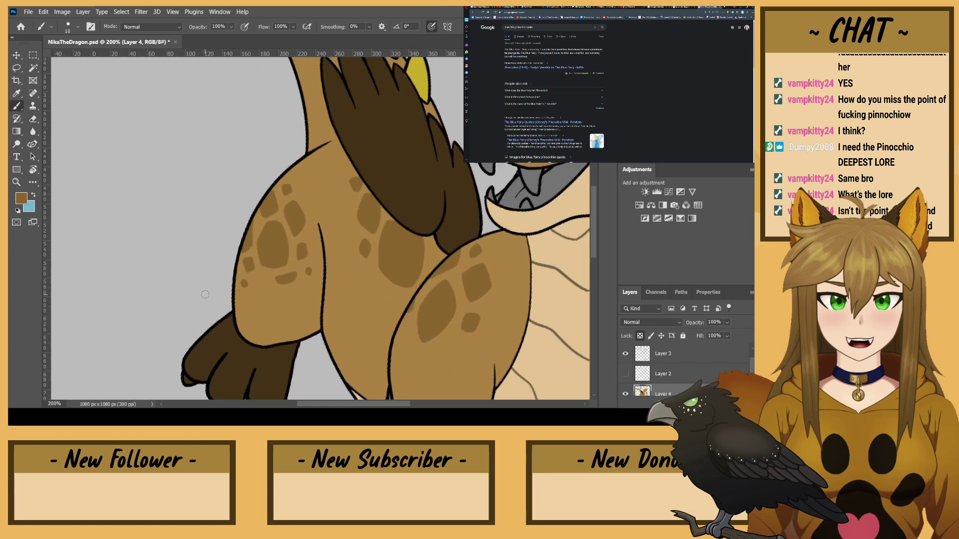
- Show the Layer 2 sketch, paint dark brown spots along the edges of the far front leg, and hide Layer 2 again
{"action": "left_click_drag", "start_coordinate": [438, 255], "coordinate": [196, 120]}
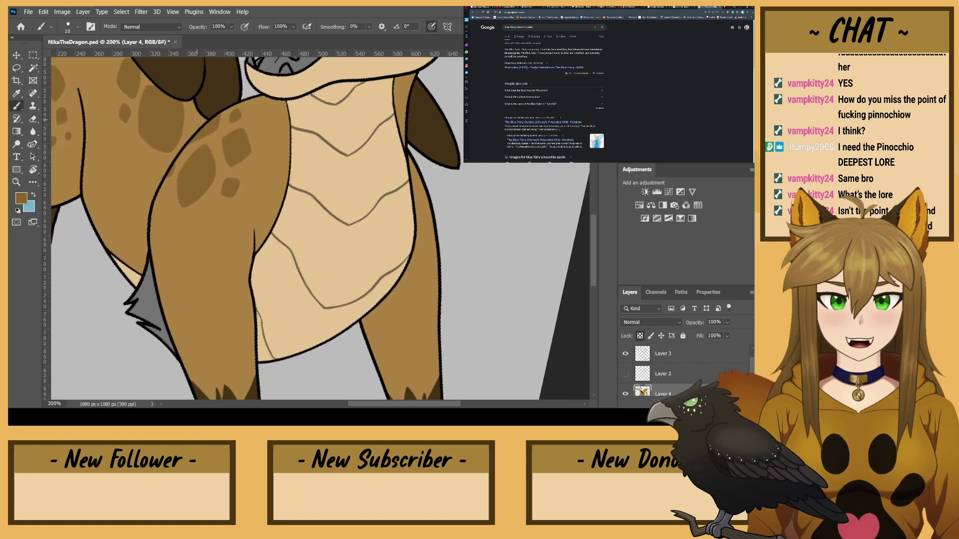
{"action": "left_click", "coordinate": [624, 373]}
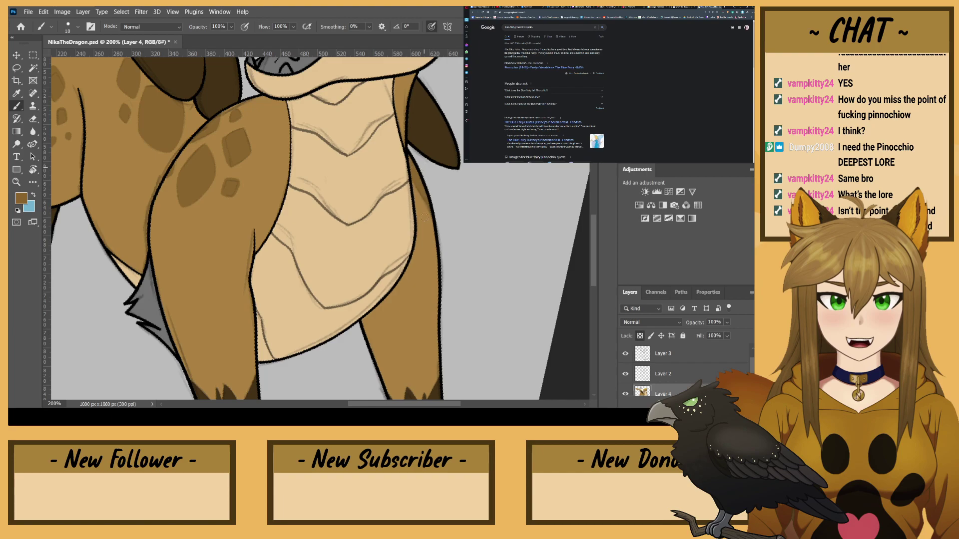
{"action": "mouse_move", "coordinate": [421, 212]}
{"action": "left_mouse_down"}
{"action": "mouse_move", "coordinate": [425, 248]}
{"action": "mouse_move", "coordinate": [413, 209]}
{"action": "left_mouse_up"}
{"action": "left_click_drag", "start_coordinate": [415, 254], "coordinate": [437, 252]}
{"action": "left_click", "coordinate": [626, 374]}
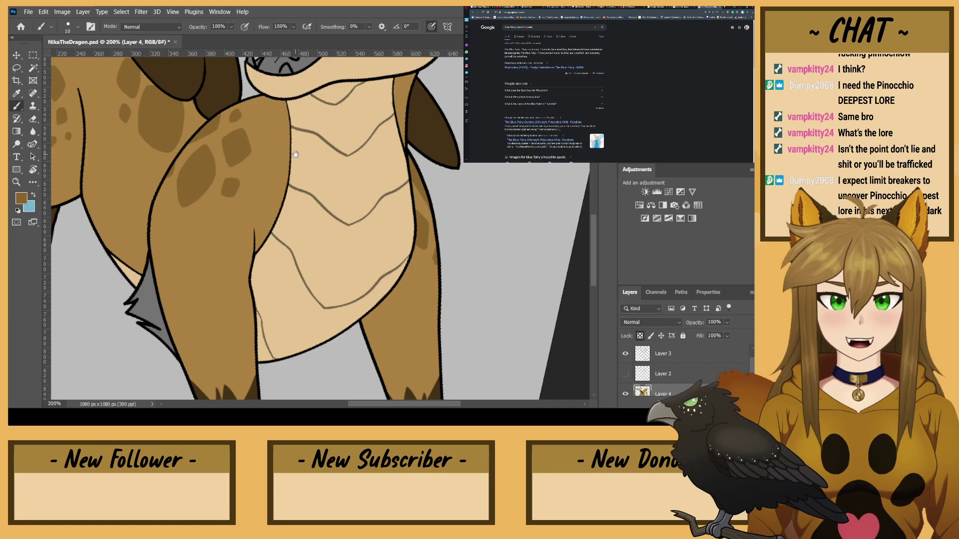
{"action": "left_click_drag", "start_coordinate": [321, 176], "coordinate": [399, 347]}
{"action": "mouse_move", "coordinate": [381, 257]}
{"action": "left_mouse_down"}
{"action": "mouse_move", "coordinate": [441, 331]}
{"action": "mouse_move", "coordinate": [519, 361]}
{"action": "left_mouse_up"}
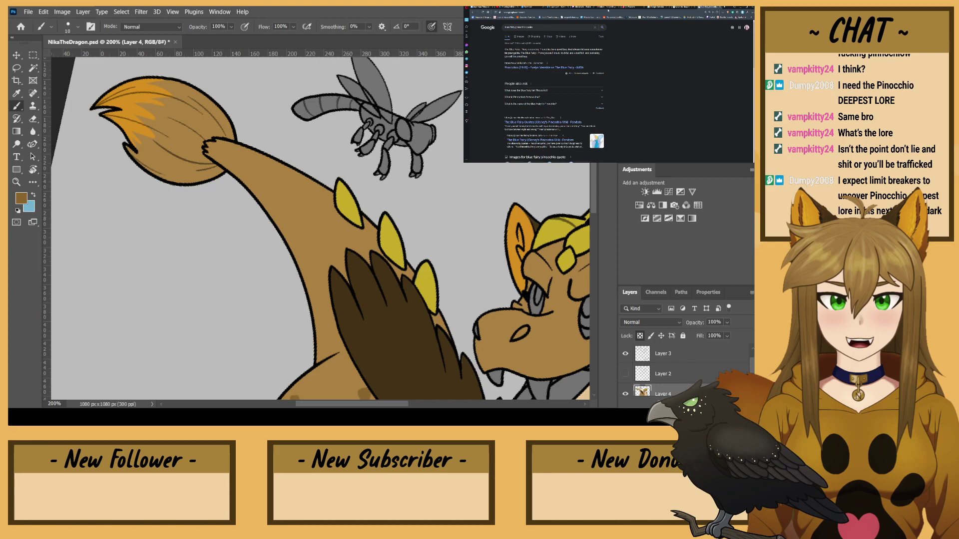
- Switch to the browser and examine several Spyro the Dragon pictures in the image search results
{"action": "left_click", "coordinate": [689, 8]}
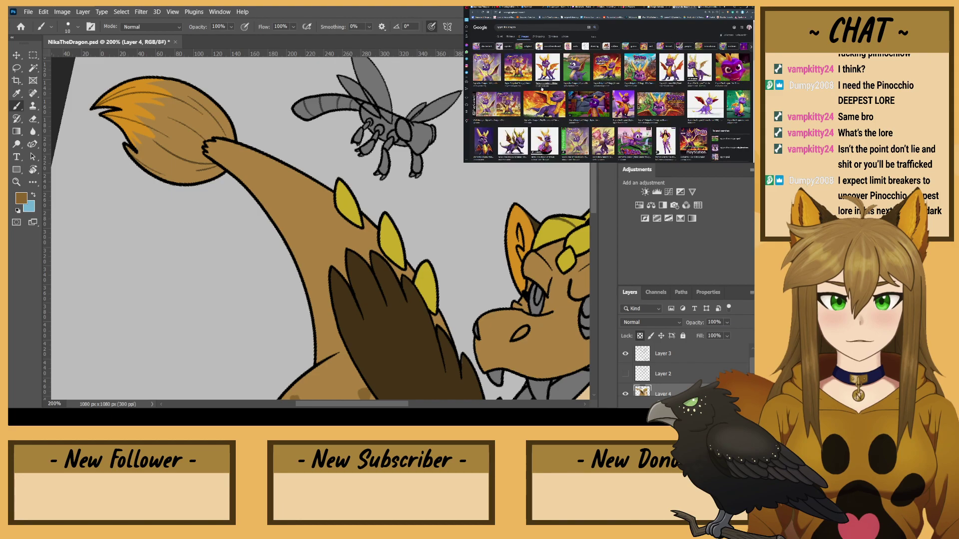
{"action": "left_click", "coordinate": [555, 100]}
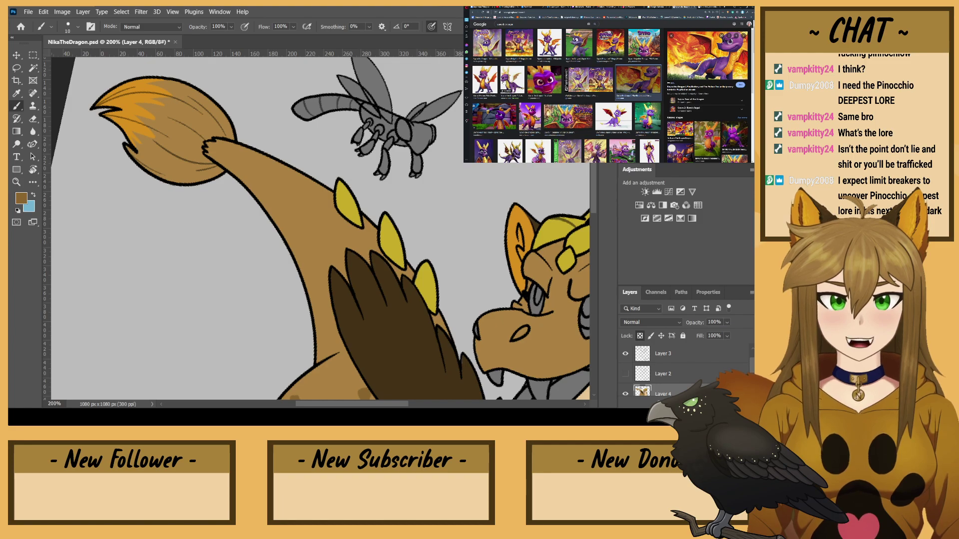
{"action": "left_click", "coordinate": [485, 79]}
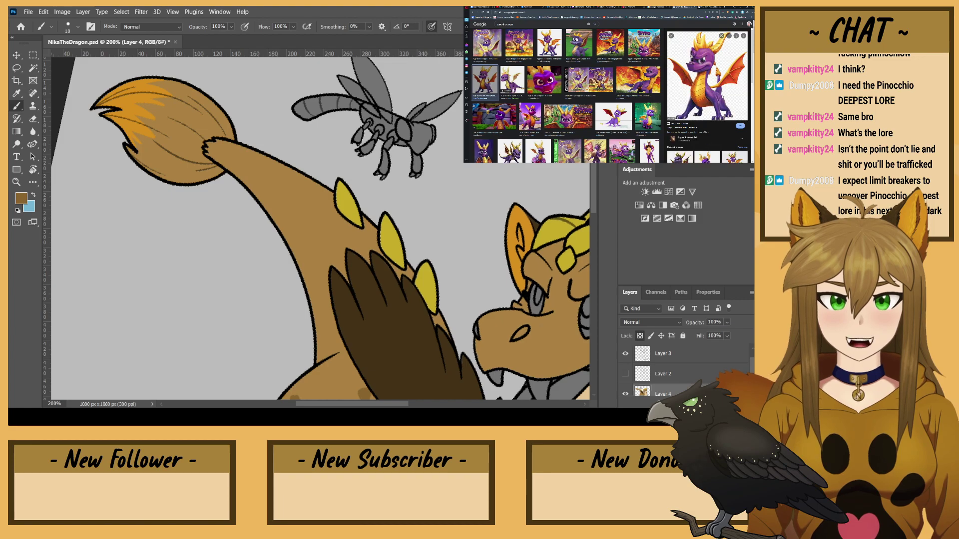
{"action": "scroll", "coordinate": [627, 107], "scroll_direction": "down", "scroll_amount": 2}
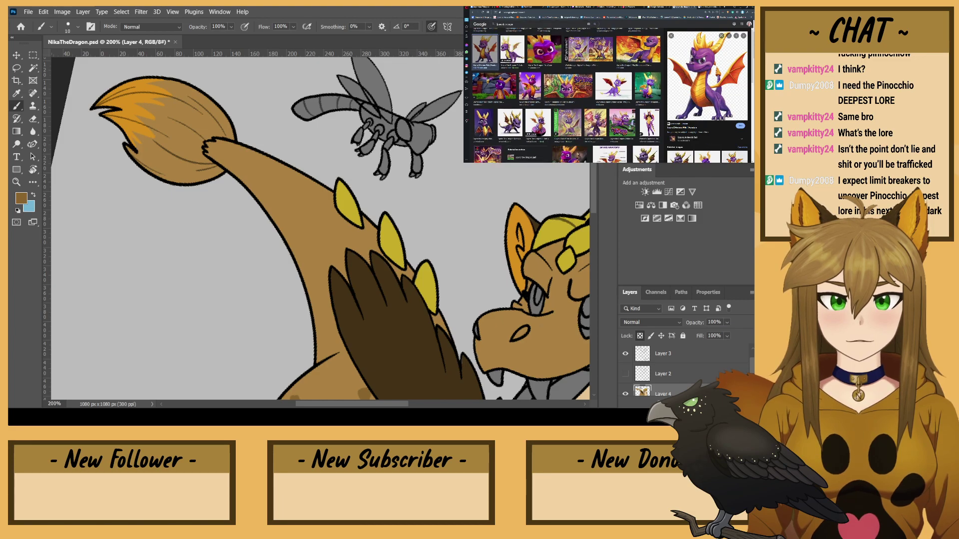
{"action": "left_click", "coordinate": [648, 86]}
{"action": "scroll", "coordinate": [707, 95], "scroll_direction": "down", "scroll_amount": 3}
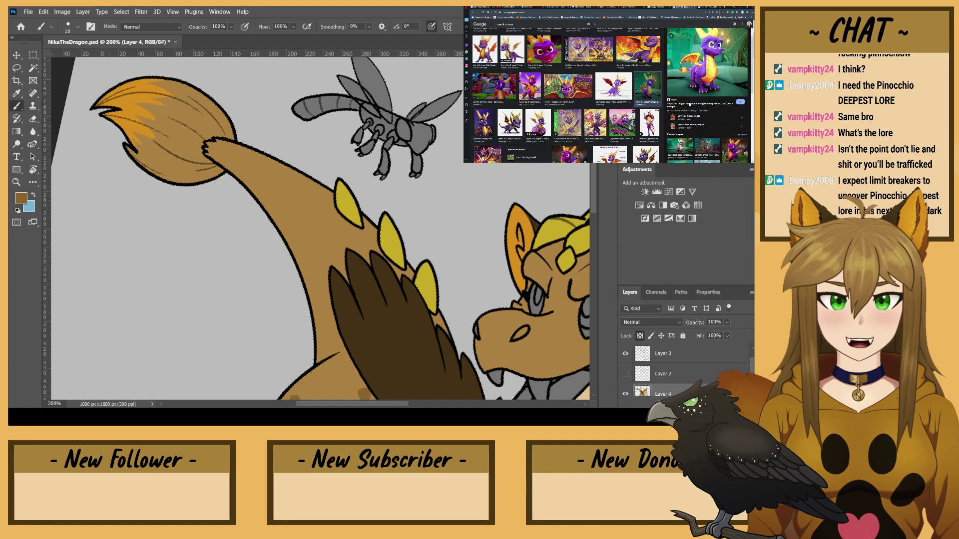
{"action": "scroll", "coordinate": [715, 114], "scroll_direction": "down", "scroll_amount": 3}
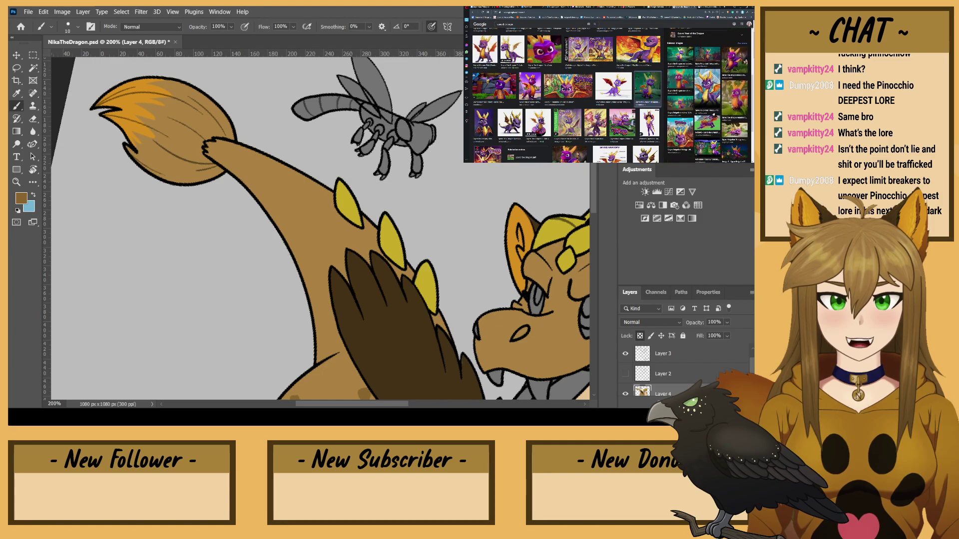
{"action": "scroll", "coordinate": [708, 95], "scroll_direction": "up", "scroll_amount": 5}
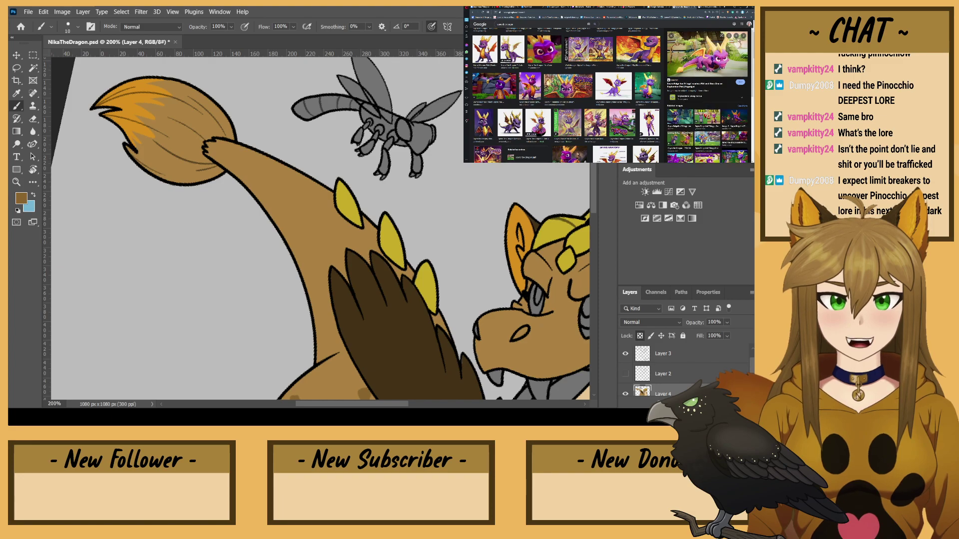
- Switch back to Photoshop and paint the grey fur tuft behind the near front leg brown
{"action": "left_click_drag", "start_coordinate": [271, 279], "coordinate": [103, 151]}
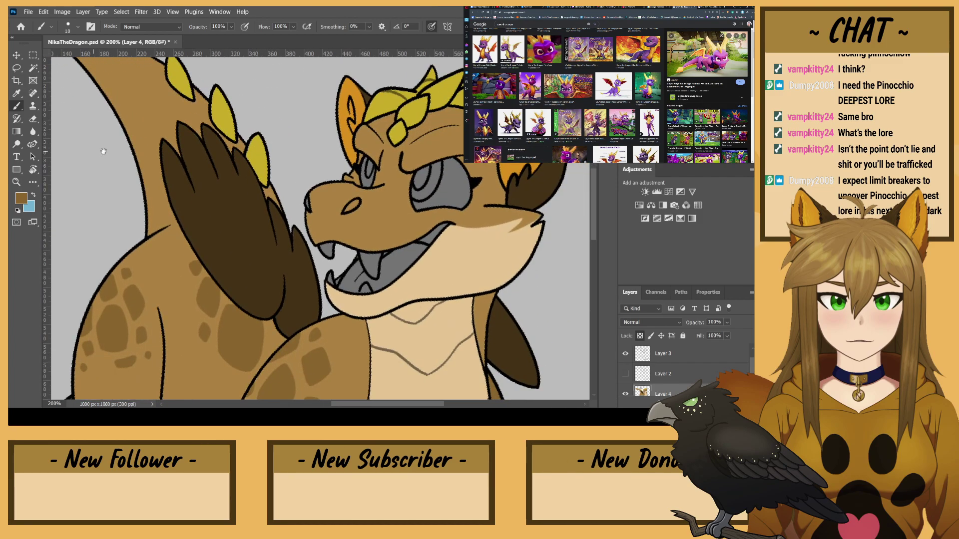
{"action": "left_click_drag", "start_coordinate": [236, 263], "coordinate": [273, 69]}
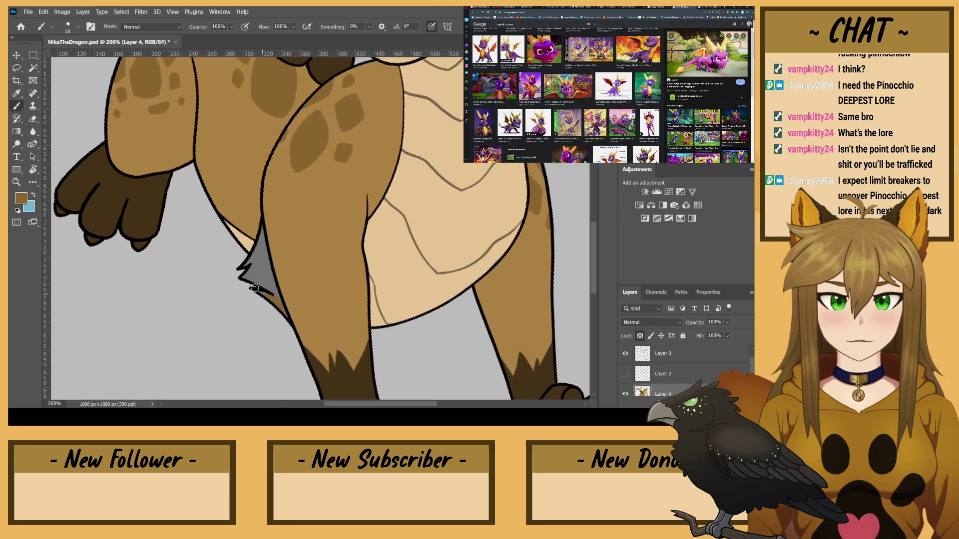
{"action": "mouse_move", "coordinate": [276, 305]}
{"action": "left_mouse_down"}
{"action": "mouse_move", "coordinate": [264, 264]}
{"action": "mouse_move", "coordinate": [261, 285]}
{"action": "mouse_move", "coordinate": [257, 261]}
{"action": "mouse_move", "coordinate": [242, 276]}
{"action": "mouse_move", "coordinate": [261, 229]}
{"action": "mouse_move", "coordinate": [267, 250]}
{"action": "left_mouse_up"}
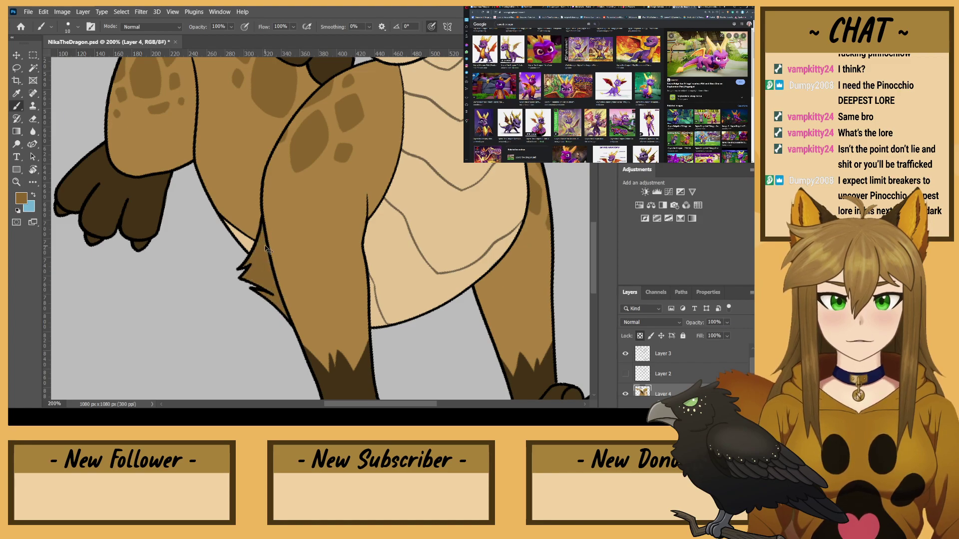
- Repaint the yellow horns on the dragon's head with the light cream colour of the belly
{"action": "key", "text": "ctrl+minus"}
{"action": "key", "text": "ctrl+minus"}
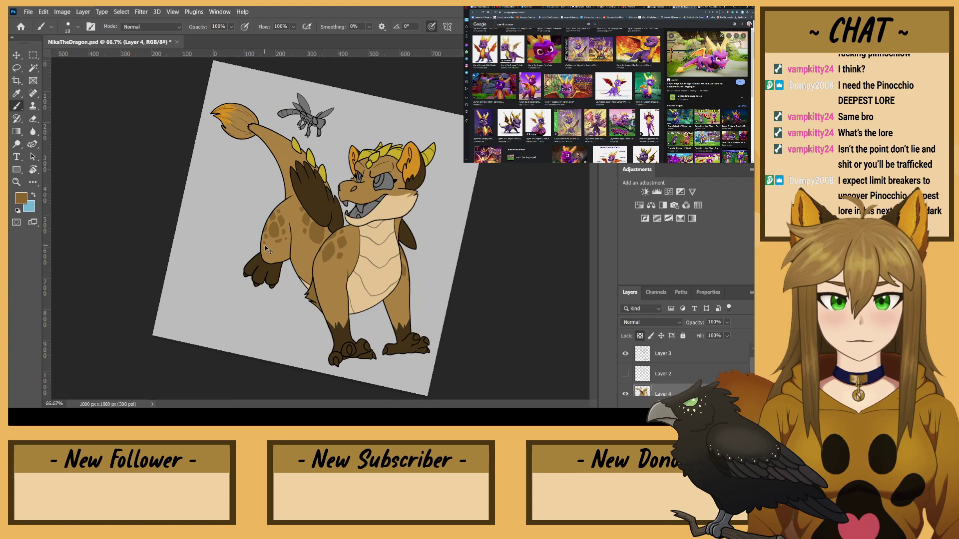
{"action": "key", "text": "ctrl+plus"}
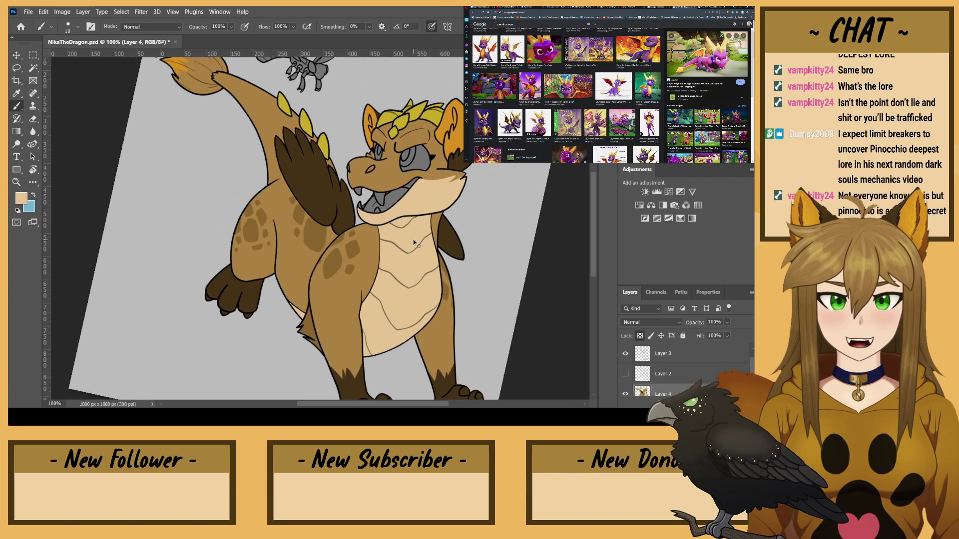
{"action": "key", "text": "ctrl+plus"}
{"action": "left_click_drag", "start_coordinate": [414, 240], "coordinate": [350, 360]}
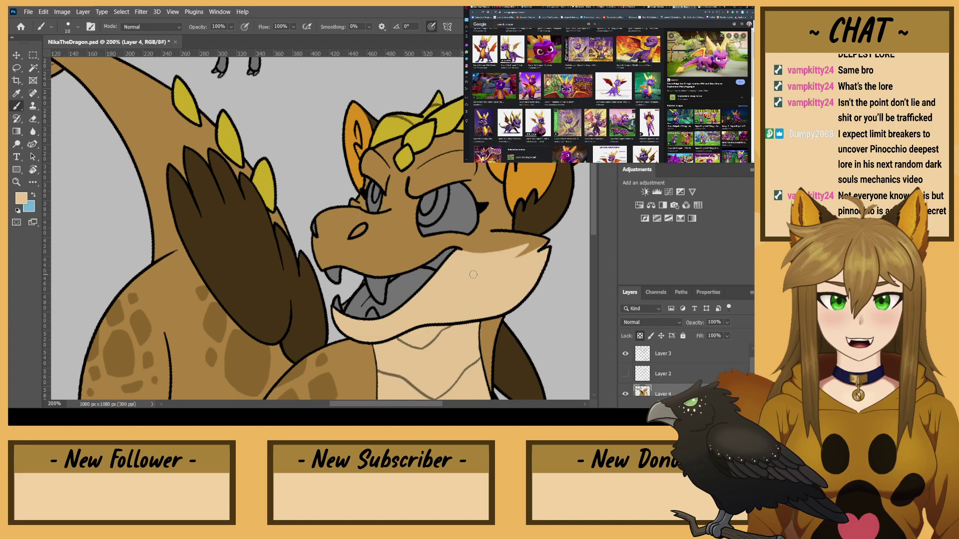
{"action": "mouse_move", "coordinate": [415, 125]}
{"action": "left_mouse_down"}
{"action": "mouse_move", "coordinate": [433, 101]}
{"action": "mouse_move", "coordinate": [379, 144]}
{"action": "mouse_move", "coordinate": [403, 114]}
{"action": "mouse_move", "coordinate": [378, 138]}
{"action": "mouse_move", "coordinate": [243, 193]}
{"action": "left_mouse_up"}
{"action": "mouse_move", "coordinate": [407, 227]}
{"action": "left_mouse_down"}
{"action": "mouse_move", "coordinate": [416, 184]}
{"action": "mouse_move", "coordinate": [441, 221]}
{"action": "mouse_move", "coordinate": [448, 165]}
{"action": "left_mouse_up"}
{"action": "mouse_move", "coordinate": [305, 195]}
{"action": "left_mouse_down"}
{"action": "mouse_move", "coordinate": [328, 180]}
{"action": "mouse_move", "coordinate": [342, 198]}
{"action": "mouse_move", "coordinate": [340, 186]}
{"action": "mouse_move", "coordinate": [320, 197]}
{"action": "left_mouse_up"}
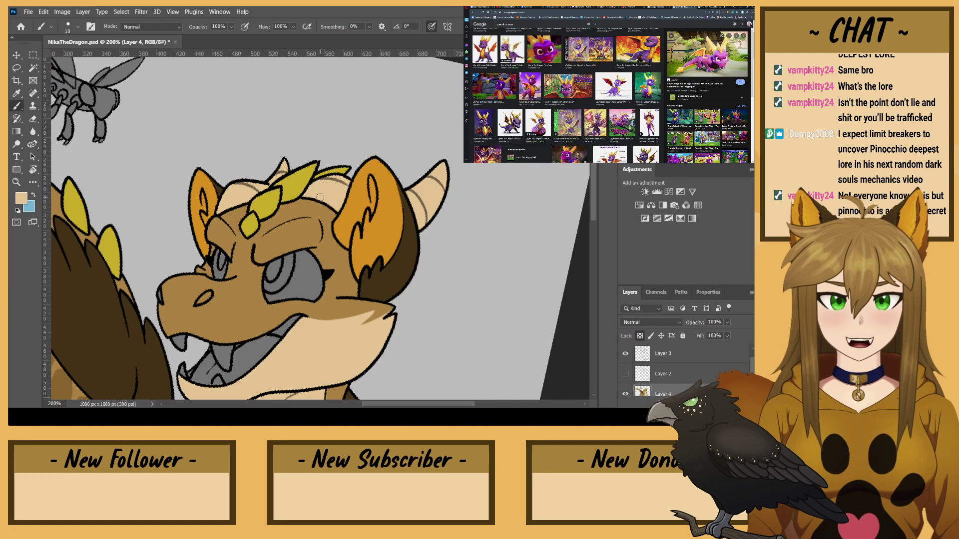
- Straighten the tilted canvas so the whole drawing stands upright, and return to the Brush
{"action": "key", "text": "ctrl+minus"}
{"action": "key", "text": "ctrl+minus"}
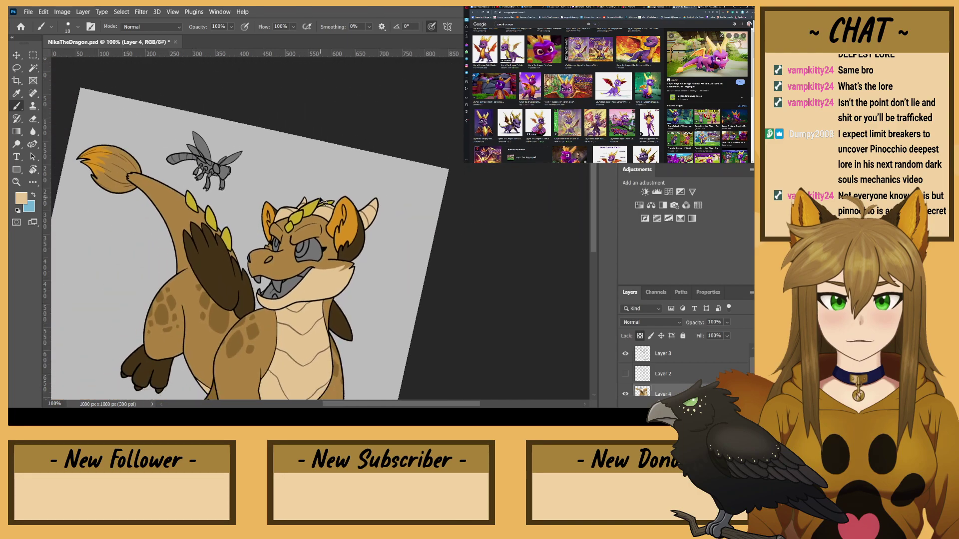
{"action": "key", "text": "r"}
{"action": "mouse_move", "coordinate": [159, 161]}
{"action": "left_mouse_down"}
{"action": "mouse_move", "coordinate": [154, 208]}
{"action": "mouse_move", "coordinate": [153, 191]}
{"action": "left_mouse_up"}
{"action": "key", "text": "b"}
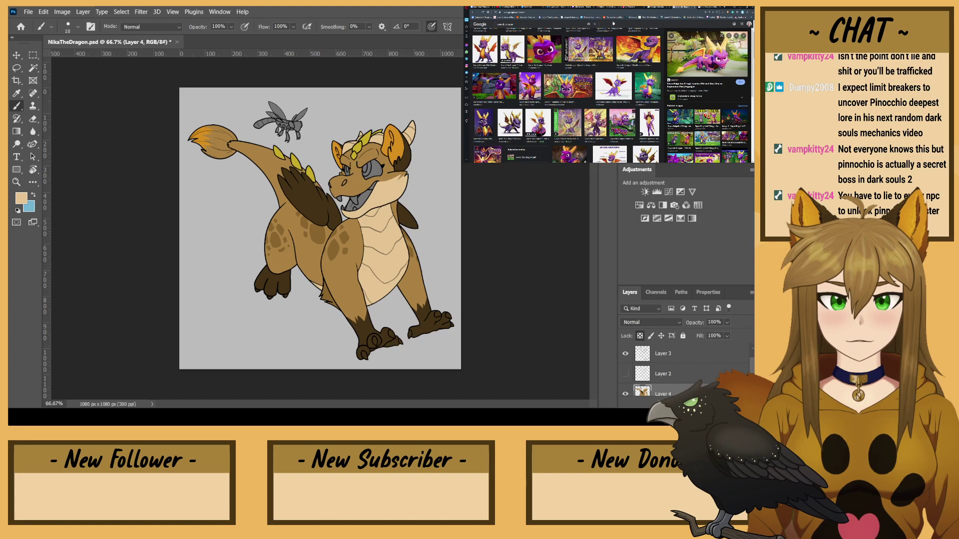
- Switch to the browser, change the image search to other dragons from the Spyro games, and view two of the pictures
{"action": "left_click", "coordinate": [523, 24]}
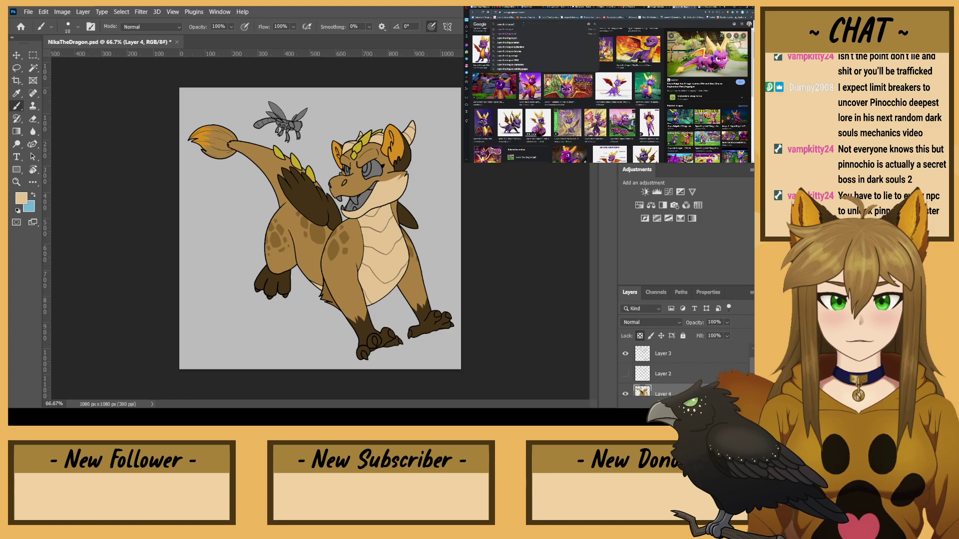
{"action": "type", "text": "wiki"}
{"action": "key", "text": "Return"}
{"action": "left_click", "coordinate": [524, 24]}
{"action": "key", "text": "BackSpace"}
{"action": "key", "text": "BackSpace"}
{"action": "key", "text": "BackSpace"}
{"action": "key", "text": "BackSpace"}
{"action": "key", "text": "BackSpace"}
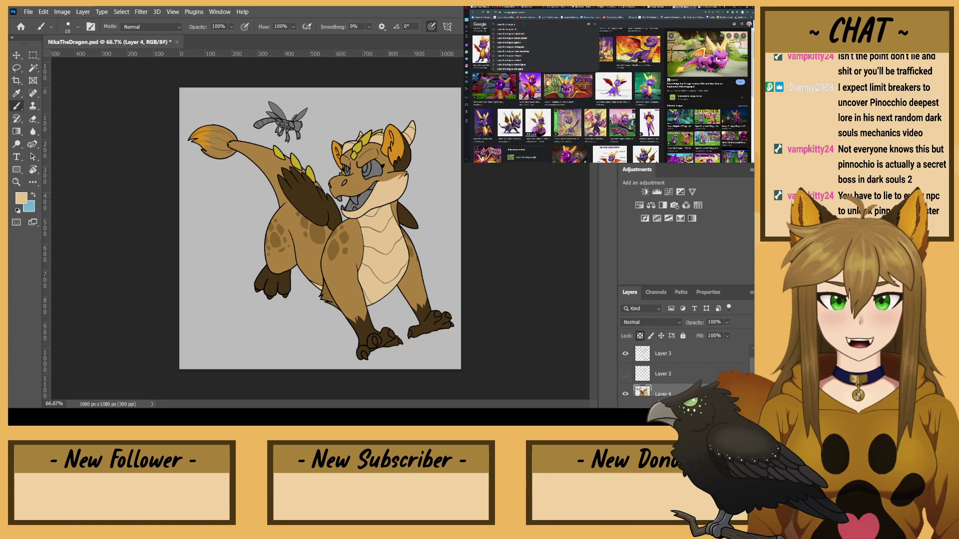
{"action": "type", "text": "dragonfly"}
{"action": "key", "text": "Return"}
{"action": "key", "text": "Return"}
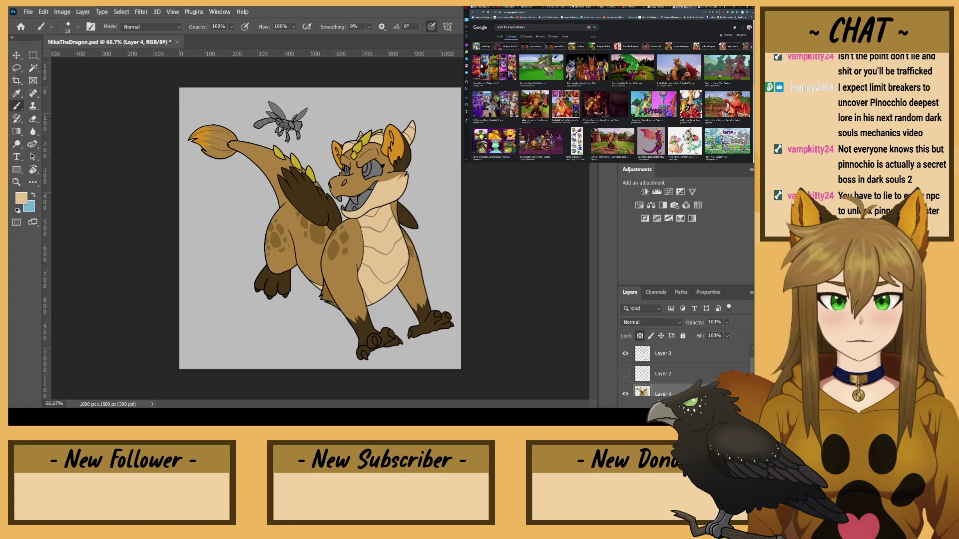
{"action": "left_click", "coordinate": [535, 104]}
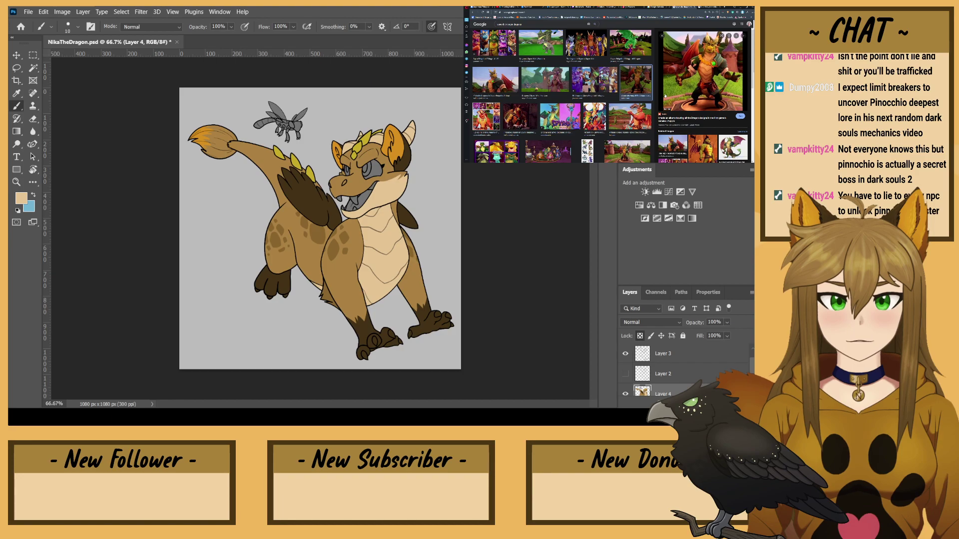
{"action": "left_click", "coordinate": [606, 114]}
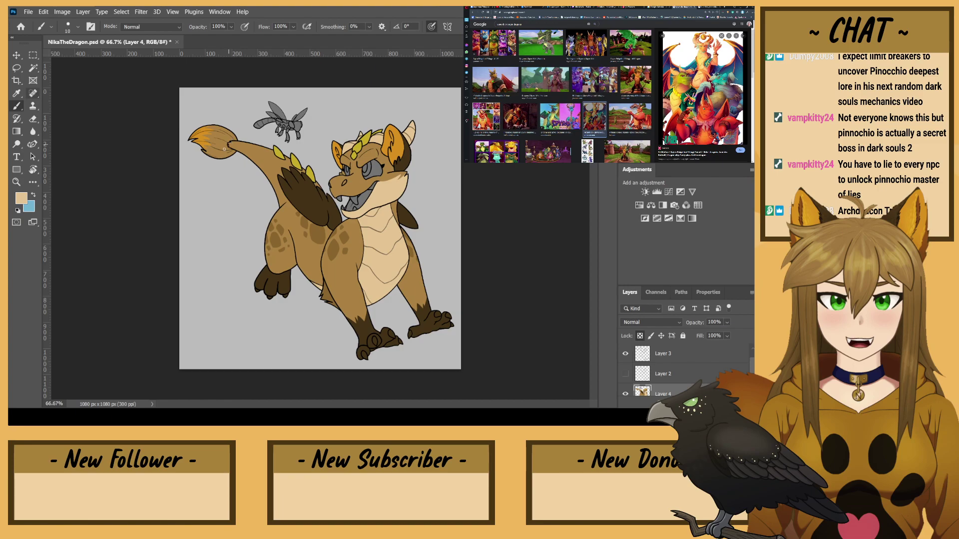
- Switch back to Photoshop, sample the tail tuft's orange and fill the rest of the tuft up to the tail's end
{"action": "left_click", "coordinate": [203, 142], "text": "alt"}
{"action": "key", "text": "bracketright"}
{"action": "key", "text": "bracketright"}
{"action": "key", "text": "bracketright"}
{"action": "left_click_drag", "start_coordinate": [210, 137], "coordinate": [230, 125]}
{"action": "key", "text": "ctrl+plus"}
{"action": "key", "text": "ctrl+plus"}
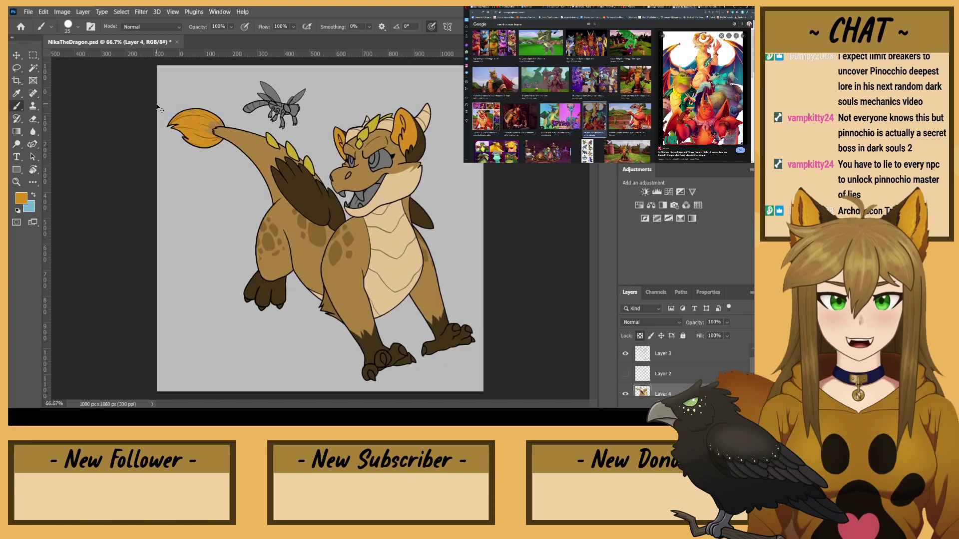
{"action": "left_click_drag", "start_coordinate": [178, 75], "coordinate": [448, 362]}
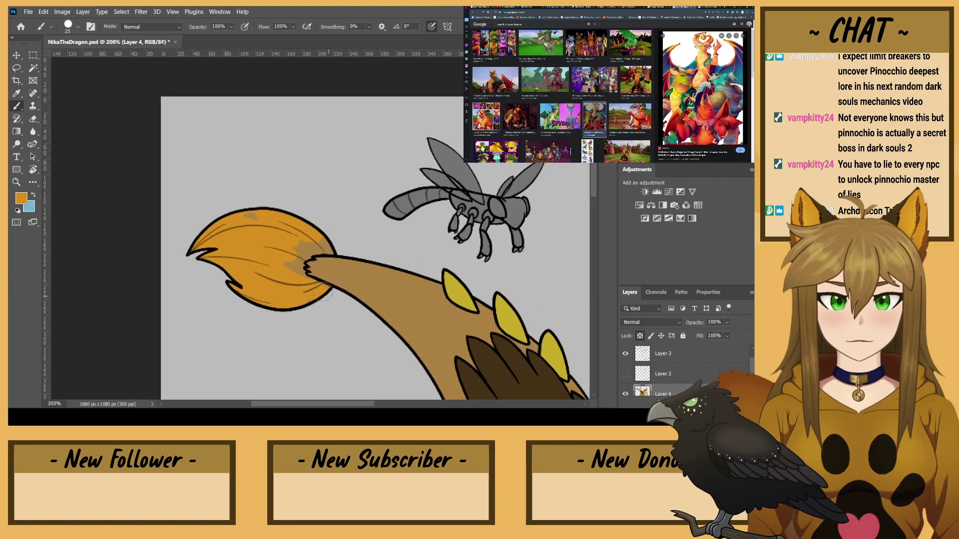
{"action": "key", "text": "bracketleft"}
{"action": "key", "text": "bracketleft"}
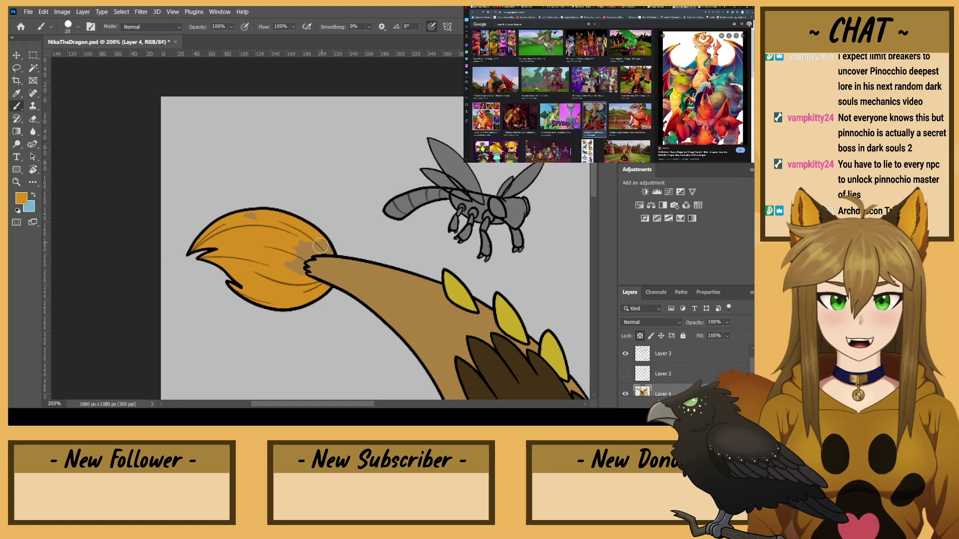
{"action": "mouse_move", "coordinate": [306, 235]}
{"action": "left_mouse_down"}
{"action": "mouse_move", "coordinate": [310, 248]}
{"action": "mouse_move", "coordinate": [290, 261]}
{"action": "mouse_move", "coordinate": [303, 272]}
{"action": "left_mouse_up"}
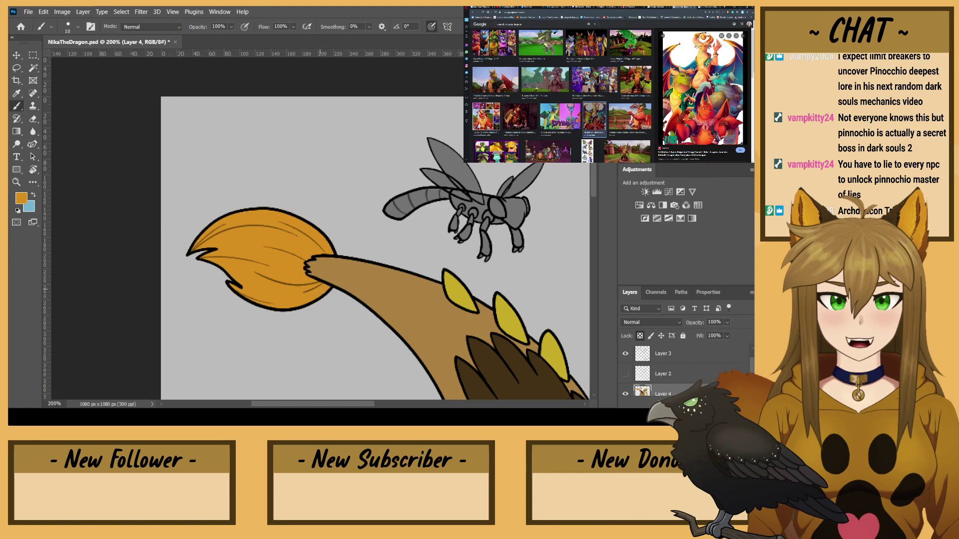
{"action": "key", "text": "ctrl+minus"}
{"action": "key", "text": "ctrl+minus"}
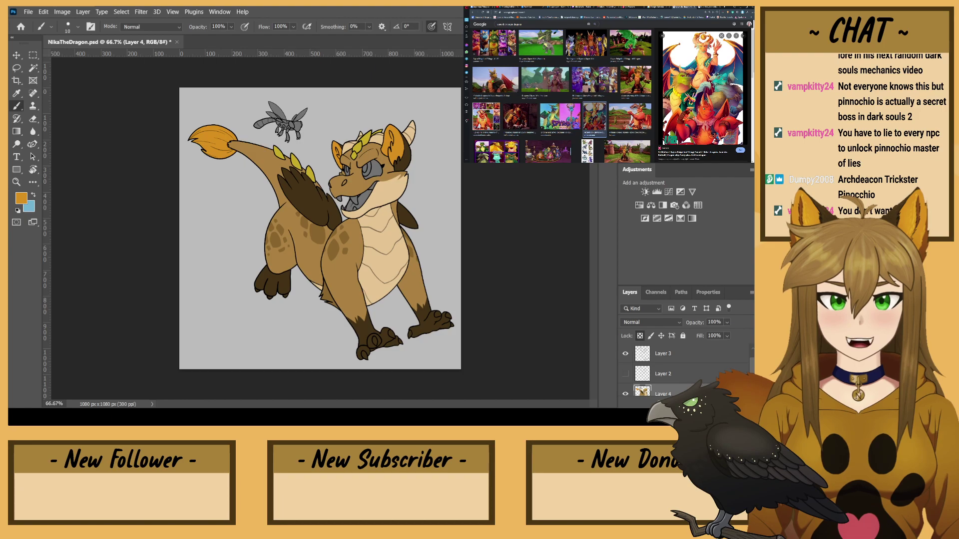
- Paint the claws of the near front paw black
{"action": "left_click", "coordinate": [738, 155]}
{"action": "key", "text": "ctrl+plus"}
{"action": "key", "text": "ctrl+plus"}
{"action": "left_click_drag", "start_coordinate": [391, 249], "coordinate": [319, 7]}
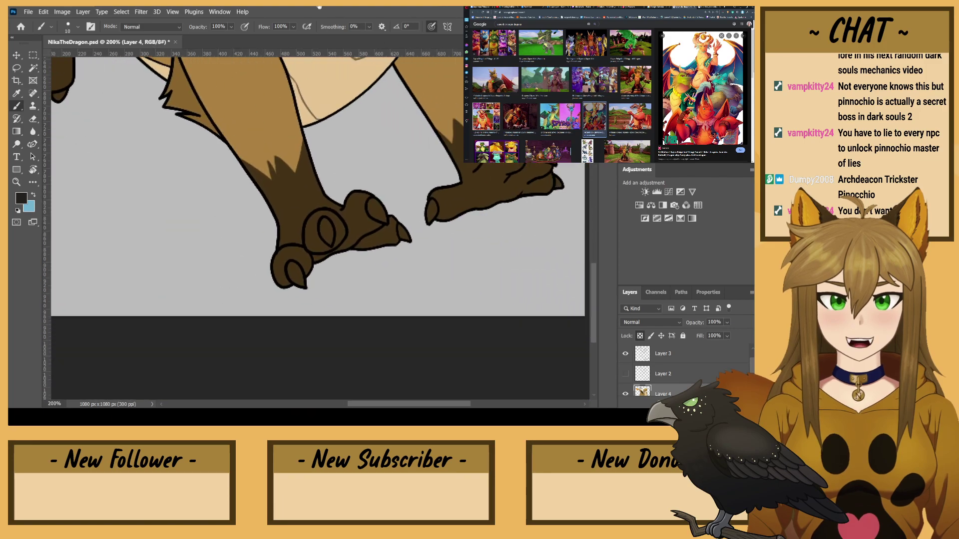
{"action": "left_click_drag", "start_coordinate": [267, 139], "coordinate": [464, 311]}
{"action": "left_click_drag", "start_coordinate": [335, 260], "coordinate": [329, 239]}
{"action": "mouse_move", "coordinate": [387, 241]}
{"action": "left_mouse_down"}
{"action": "mouse_move", "coordinate": [383, 228]}
{"action": "mouse_move", "coordinate": [407, 257]}
{"action": "left_mouse_up"}
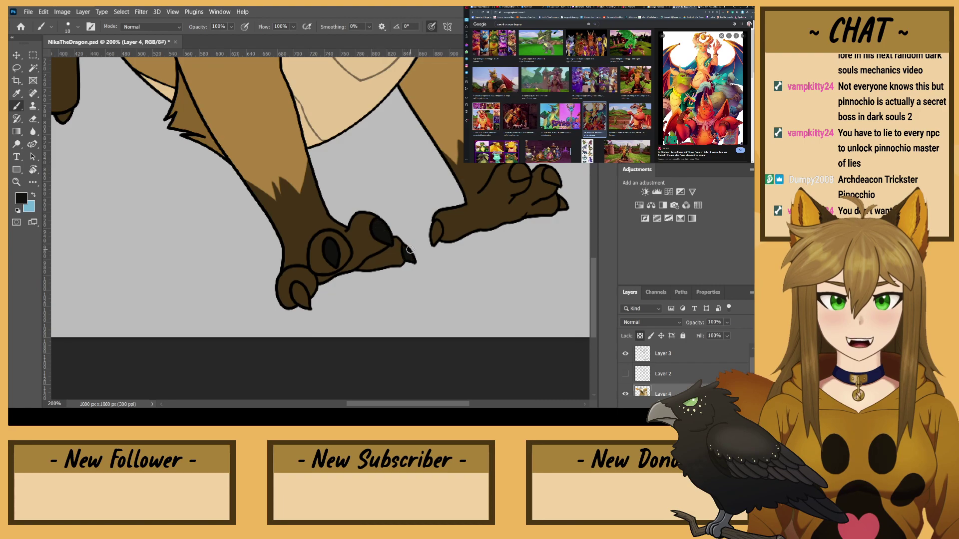
{"action": "left_click_drag", "start_coordinate": [308, 308], "coordinate": [297, 292]}
- Clean up the outline of the near front paw's lowest claw on Layer 3, hiding Layer 4 while working and showing it again
{"action": "left_click", "coordinate": [625, 394]}
{"action": "left_click", "coordinate": [658, 353]}
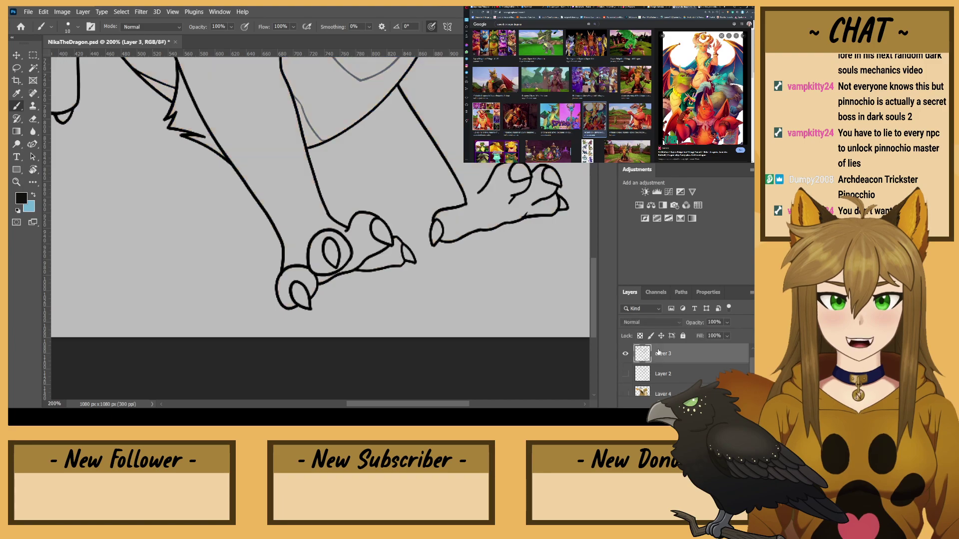
{"action": "left_click", "coordinate": [33, 119]}
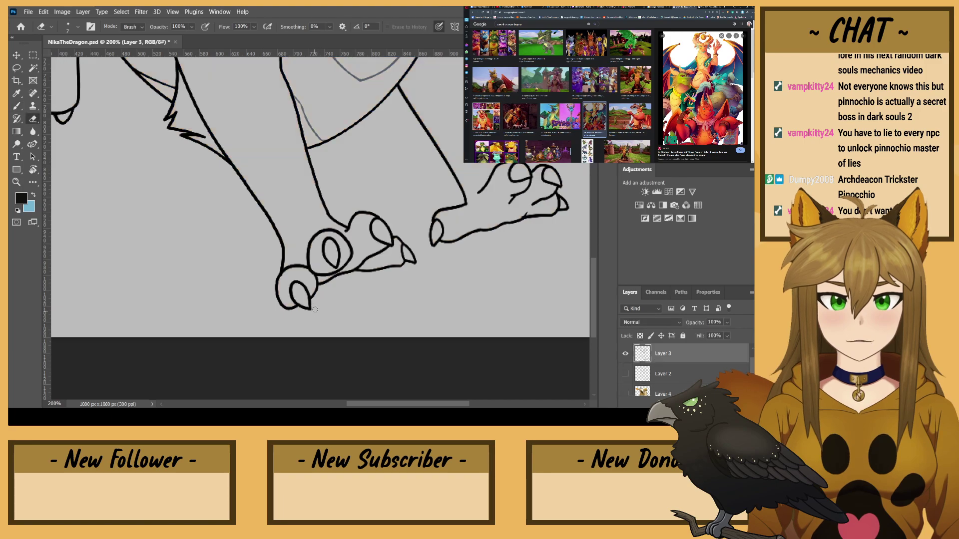
{"action": "left_click", "coordinate": [16, 106]}
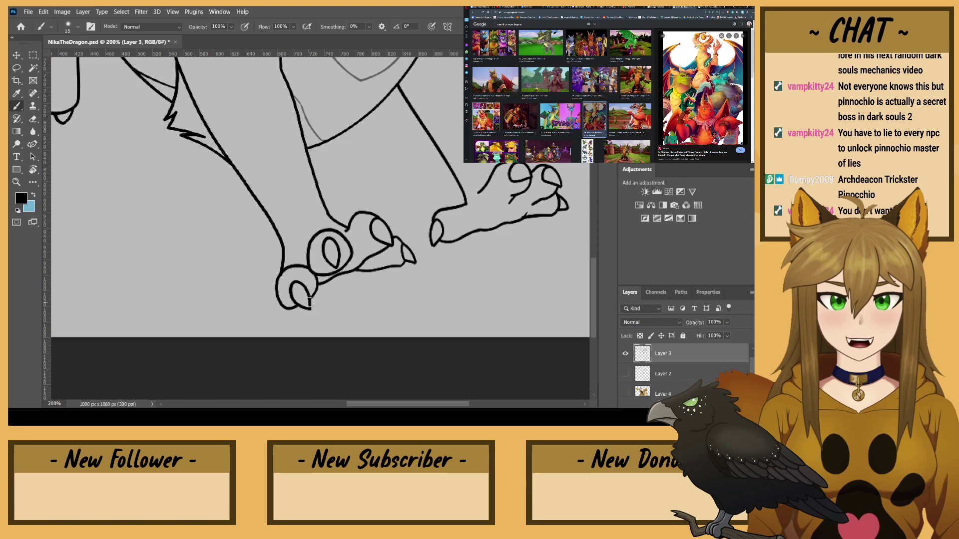
{"action": "key", "text": "e"}
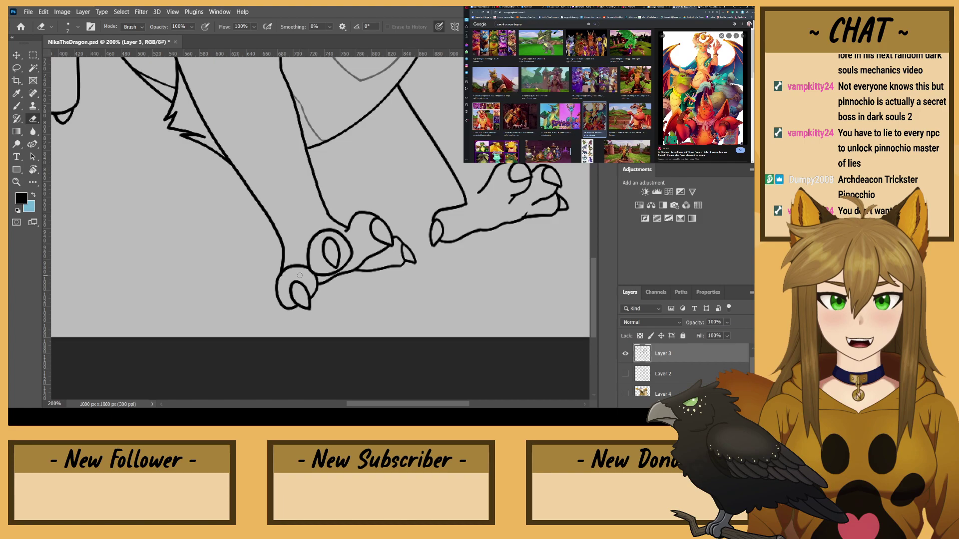
{"action": "left_click", "coordinate": [625, 394]}
{"action": "left_click", "coordinate": [645, 394]}
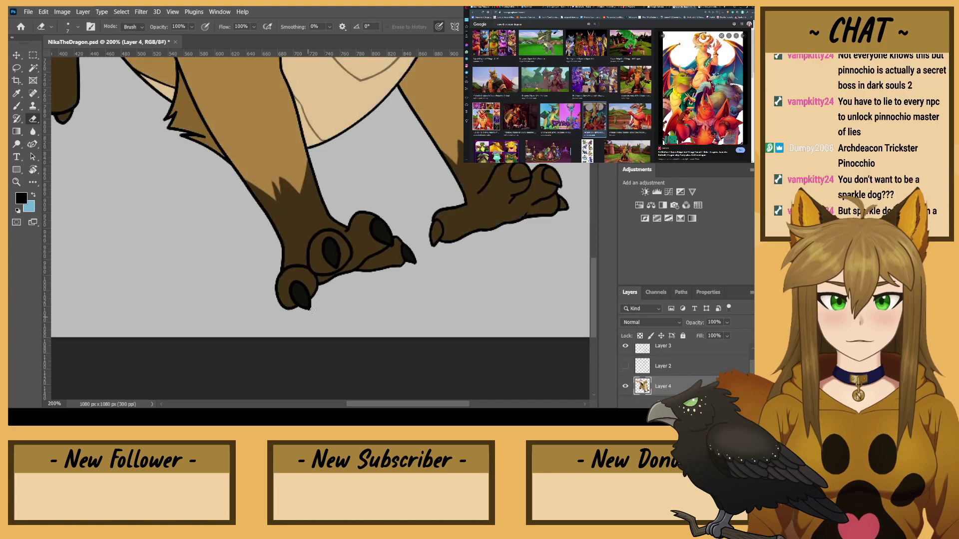
- Paint the claws of the far front paw black on Layer 4
{"action": "left_click", "coordinate": [625, 346]}
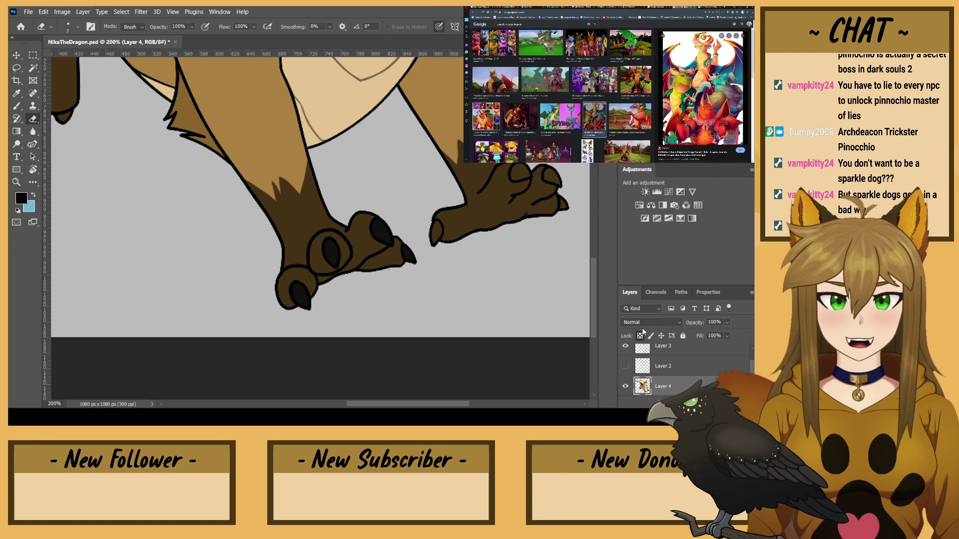
{"action": "key", "text": "b"}
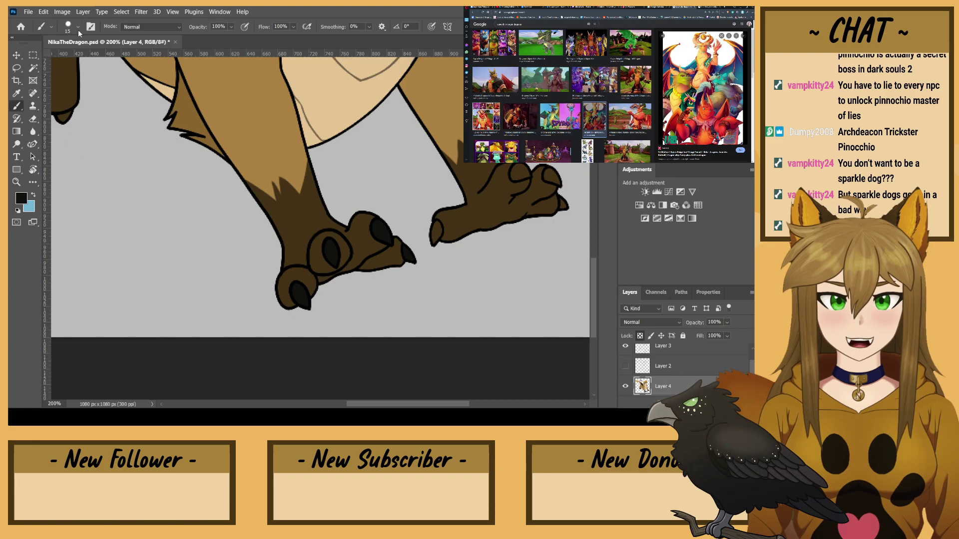
{"action": "left_click", "coordinate": [432, 27]}
{"action": "mouse_move", "coordinate": [440, 236]}
{"action": "left_mouse_down"}
{"action": "mouse_move", "coordinate": [435, 227]}
{"action": "mouse_move", "coordinate": [437, 237]}
{"action": "left_mouse_up"}
{"action": "key", "text": "space"}
{"action": "left_click_drag", "start_coordinate": [453, 171], "coordinate": [273, 232]}
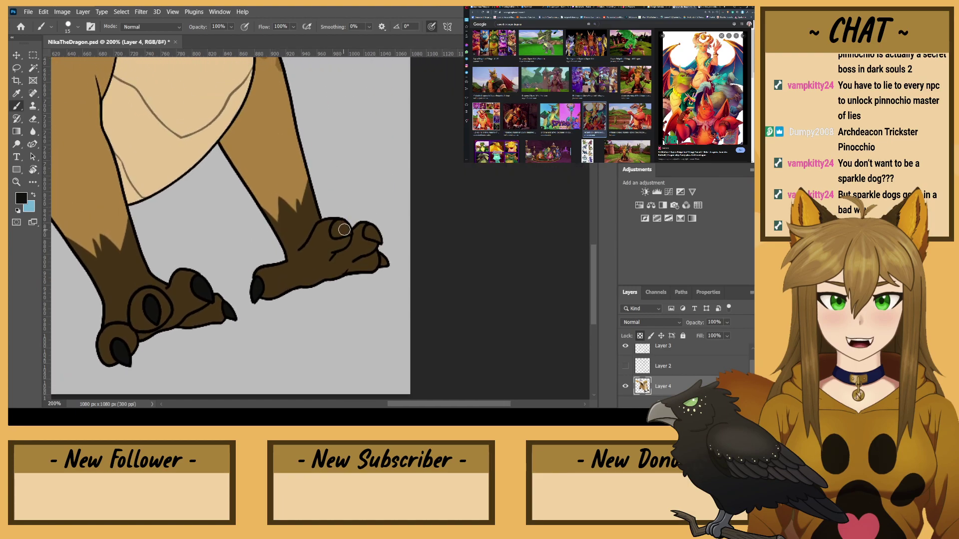
{"action": "mouse_move", "coordinate": [341, 232]}
{"action": "left_mouse_down"}
{"action": "mouse_move", "coordinate": [338, 226]}
{"action": "mouse_move", "coordinate": [373, 229]}
{"action": "left_mouse_up"}
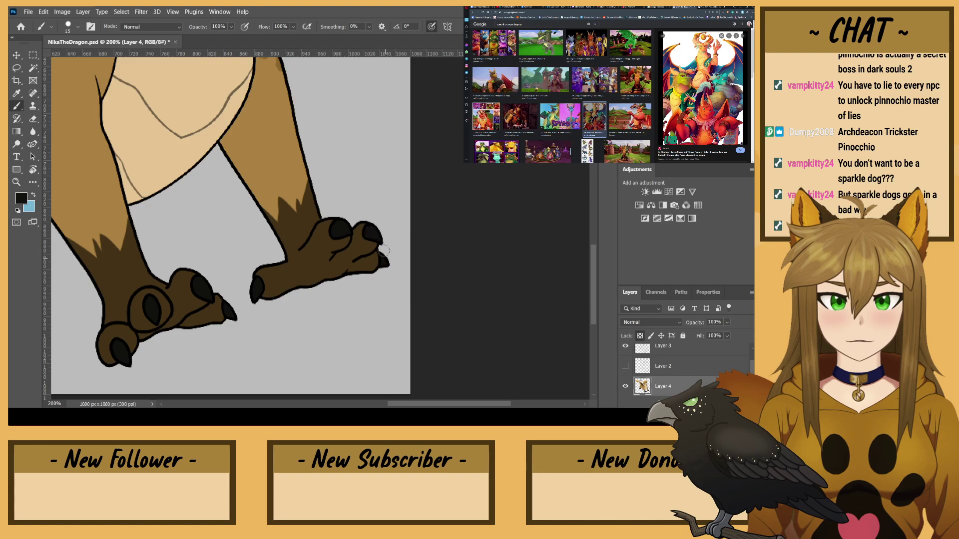
- Paint the claws of the hind paw black
{"action": "key", "text": "space"}
{"action": "mouse_move", "coordinate": [206, 159]}
{"action": "left_mouse_down"}
{"action": "mouse_move", "coordinate": [486, 121]}
{"action": "mouse_move", "coordinate": [607, 121]}
{"action": "left_mouse_up"}
{"action": "mouse_move", "coordinate": [152, 157]}
{"action": "left_mouse_down"}
{"action": "mouse_move", "coordinate": [205, 167]}
{"action": "mouse_move", "coordinate": [310, 242]}
{"action": "left_mouse_up"}
{"action": "mouse_move", "coordinate": [364, 215]}
{"action": "left_mouse_down"}
{"action": "mouse_move", "coordinate": [352, 208]}
{"action": "mouse_move", "coordinate": [396, 231]}
{"action": "left_mouse_up"}
- Paint the near horn black, from its base beside the head crest to the tip behind the ear
{"action": "mouse_move", "coordinate": [452, 222]}
{"action": "left_mouse_down"}
{"action": "mouse_move", "coordinate": [369, 365]}
{"action": "mouse_move", "coordinate": [247, 302]}
{"action": "left_mouse_up"}
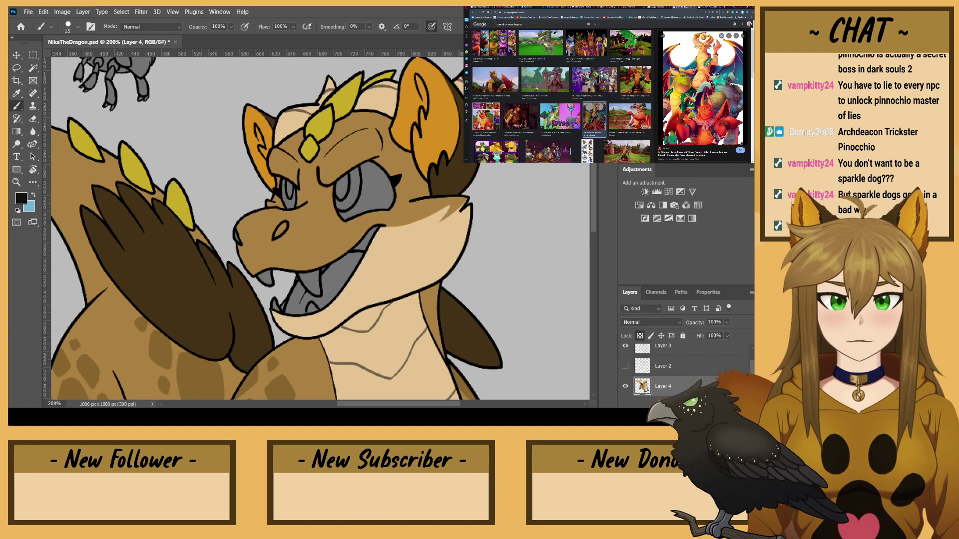
{"action": "mouse_move", "coordinate": [481, 98]}
{"action": "left_mouse_down"}
{"action": "mouse_move", "coordinate": [512, 221]}
{"action": "mouse_move", "coordinate": [509, 200]}
{"action": "mouse_move", "coordinate": [519, 179]}
{"action": "mouse_move", "coordinate": [523, 187]}
{"action": "left_mouse_up"}
{"action": "mouse_move", "coordinate": [424, 234]}
{"action": "left_mouse_down"}
{"action": "mouse_move", "coordinate": [427, 207]}
{"action": "mouse_move", "coordinate": [389, 231]}
{"action": "mouse_move", "coordinate": [411, 231]}
{"action": "left_mouse_up"}
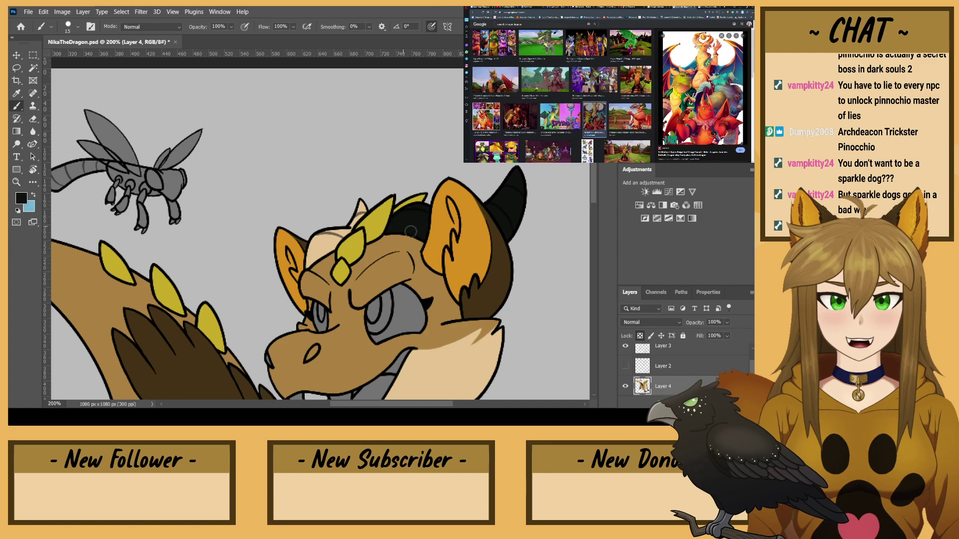
- Paint the cream-coloured far horn on the other side of the head crest black
{"action": "key", "text": "space"}
{"action": "left_click_drag", "start_coordinate": [324, 335], "coordinate": [323, 60]}
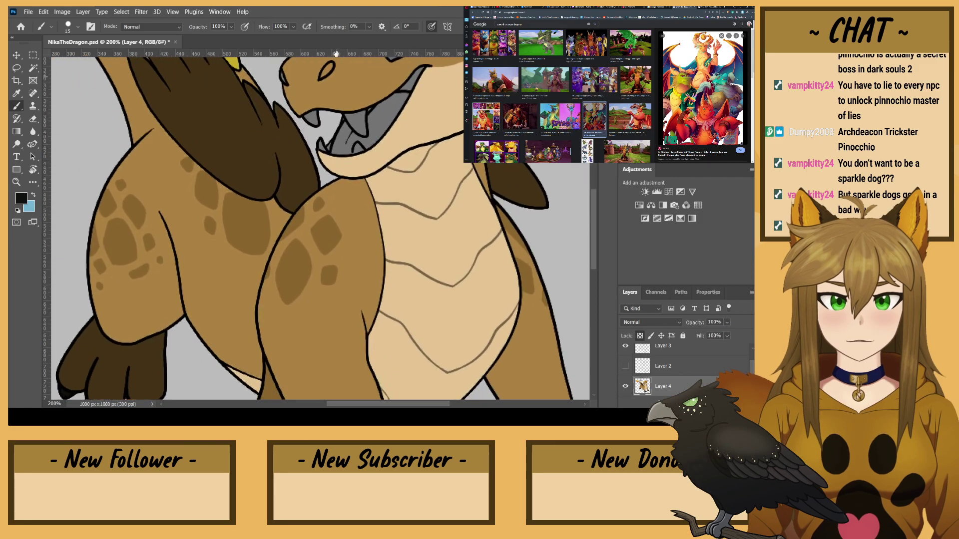
{"action": "left_click_drag", "start_coordinate": [315, 245], "coordinate": [321, 53]}
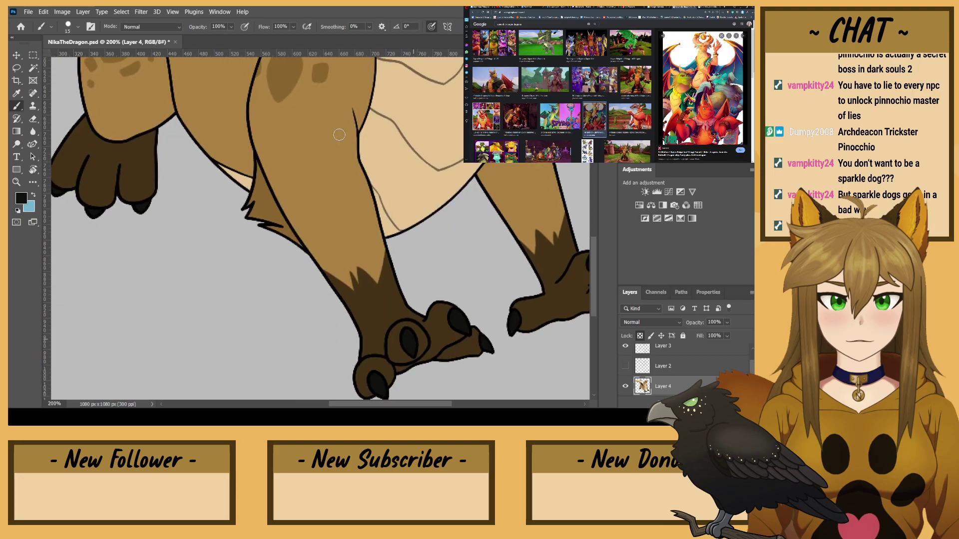
{"action": "left_click_drag", "start_coordinate": [340, 135], "coordinate": [368, 324]}
{"action": "left_click_drag", "start_coordinate": [419, 228], "coordinate": [363, 399]}
{"action": "left_click_drag", "start_coordinate": [408, 133], "coordinate": [398, 302]}
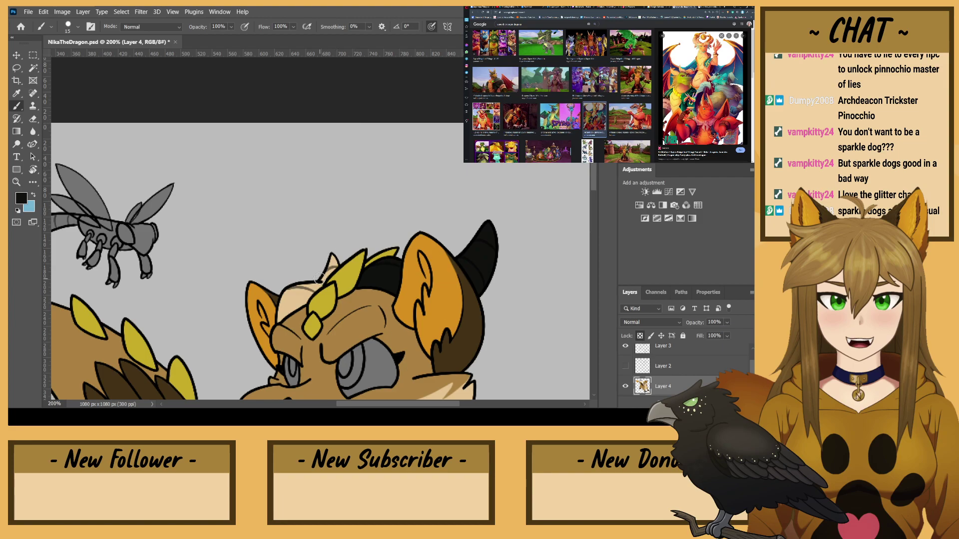
{"action": "mouse_move", "coordinate": [331, 261]}
{"action": "left_mouse_down"}
{"action": "mouse_move", "coordinate": [304, 303]}
{"action": "mouse_move", "coordinate": [280, 316]}
{"action": "mouse_move", "coordinate": [293, 295]}
{"action": "left_mouse_up"}
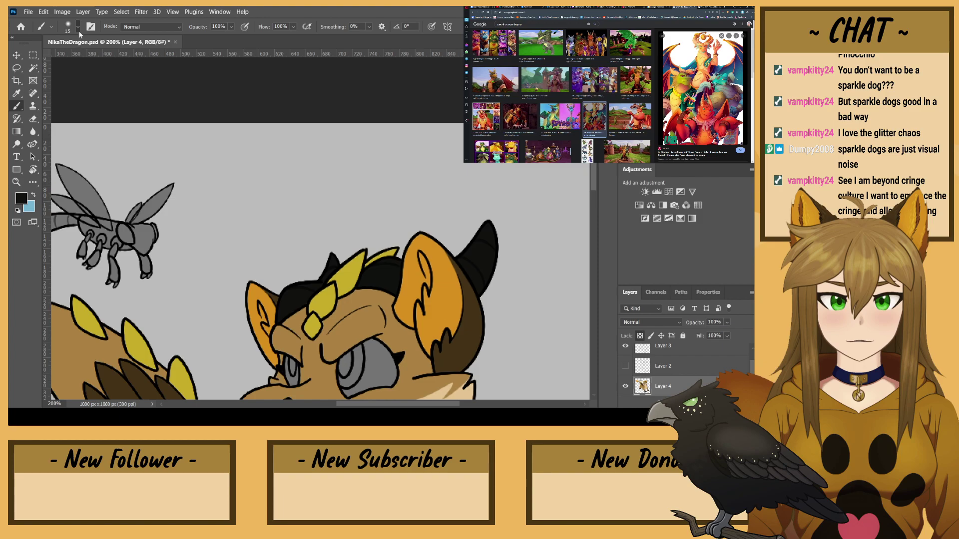
- Switch to the browser, go back to the earlier Spyro image results and view a picture of the purple dragon
{"action": "left_click", "coordinate": [649, 355]}
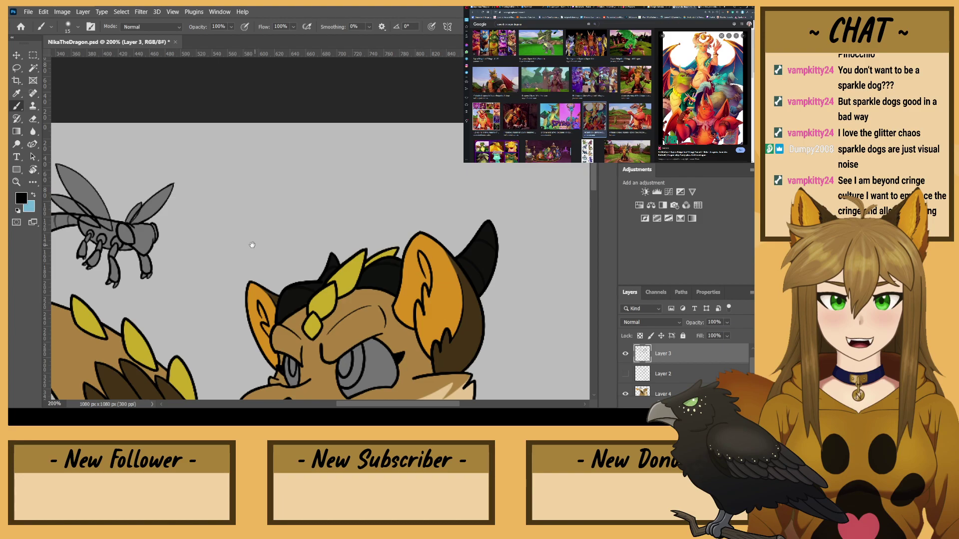
{"action": "left_click_drag", "start_coordinate": [252, 245], "coordinate": [284, 127]}
{"action": "left_click_drag", "start_coordinate": [274, 224], "coordinate": [271, 129]}
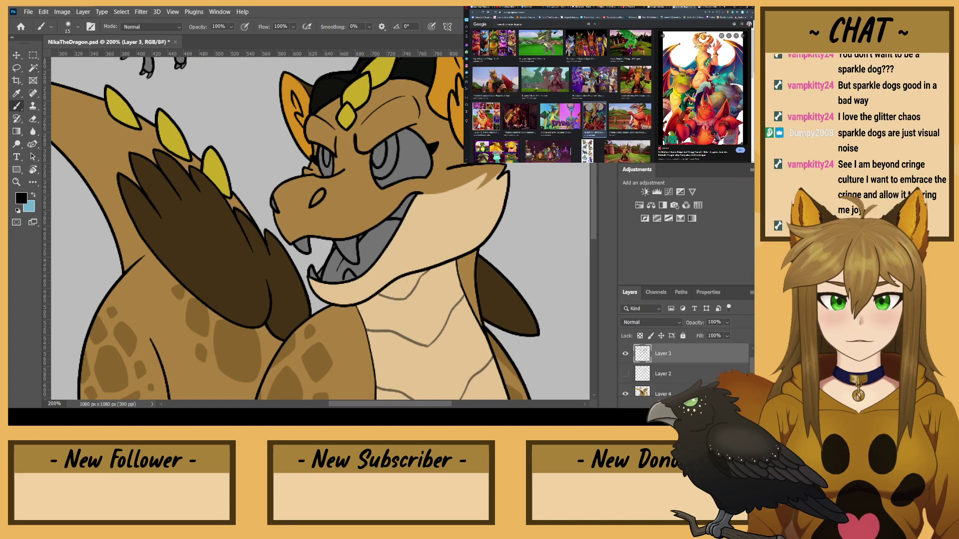
{"action": "left_click", "coordinate": [472, 12]}
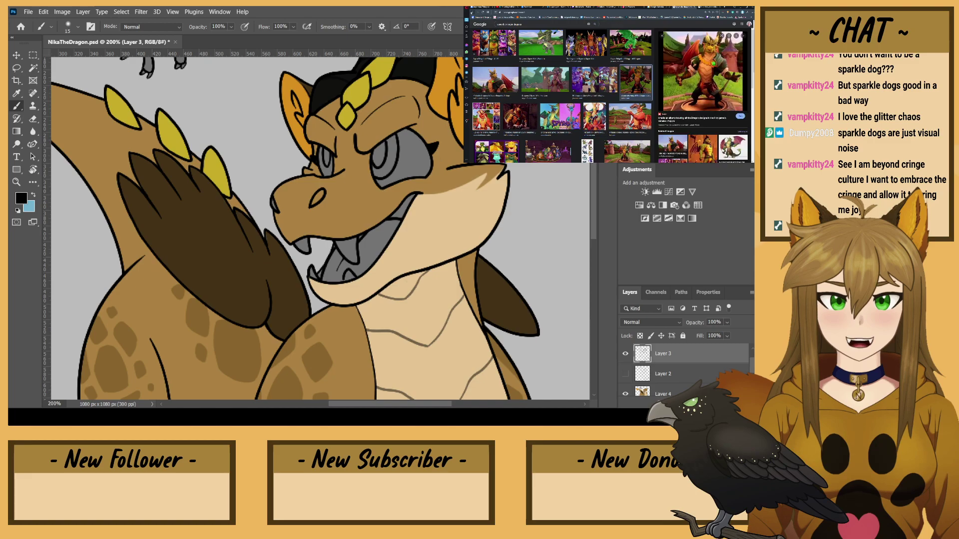
{"action": "left_click", "coordinate": [472, 12]}
{"action": "left_click", "coordinate": [472, 12]}
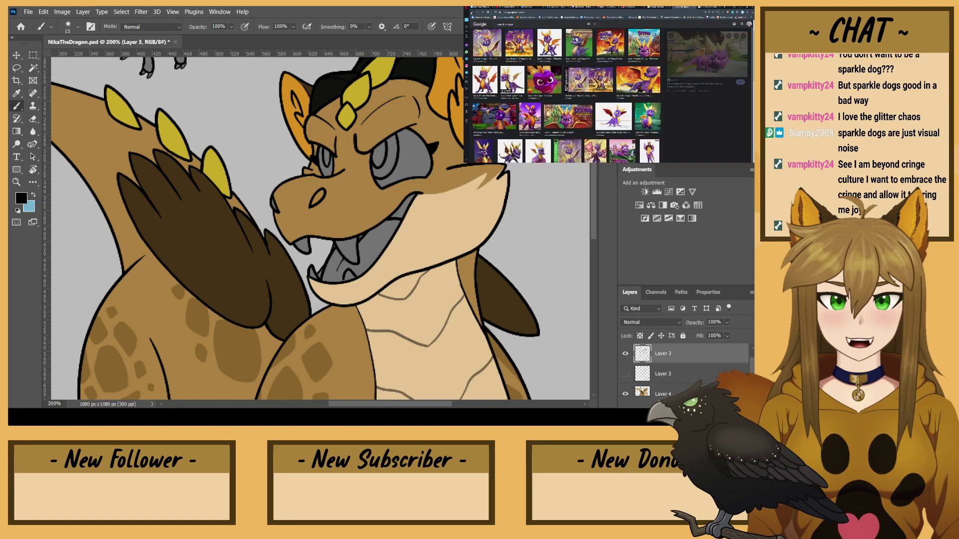
{"action": "left_click", "coordinate": [549, 44]}
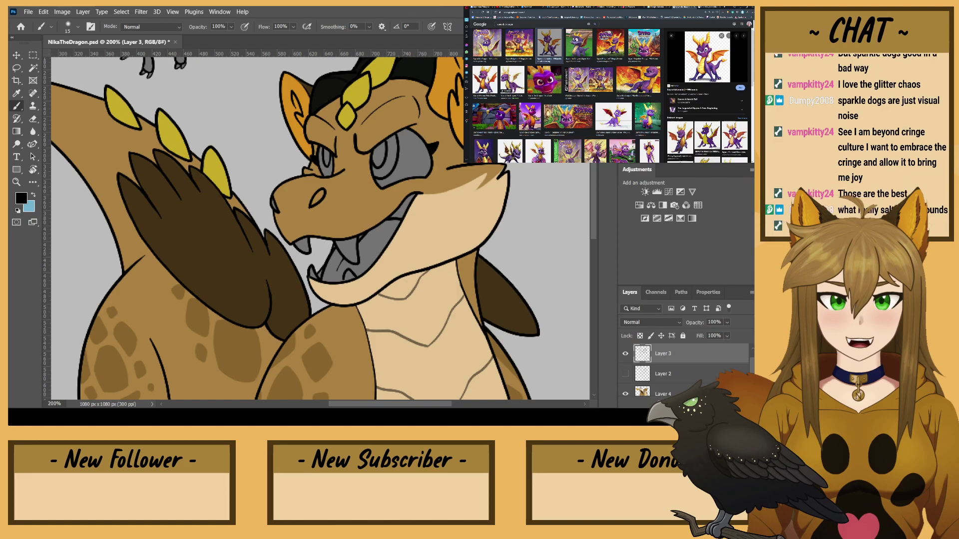
- Switch back to Photoshop and paint the near eye's white pale grey and the teeth off-white on Layer 4
{"action": "left_click", "coordinate": [675, 388]}
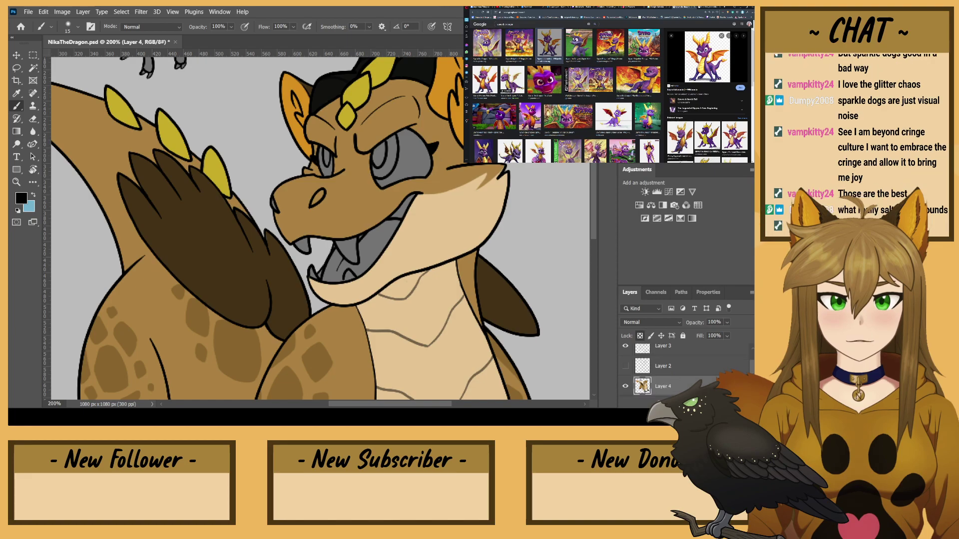
{"action": "left_click", "coordinate": [524, 224], "text": "alt"}
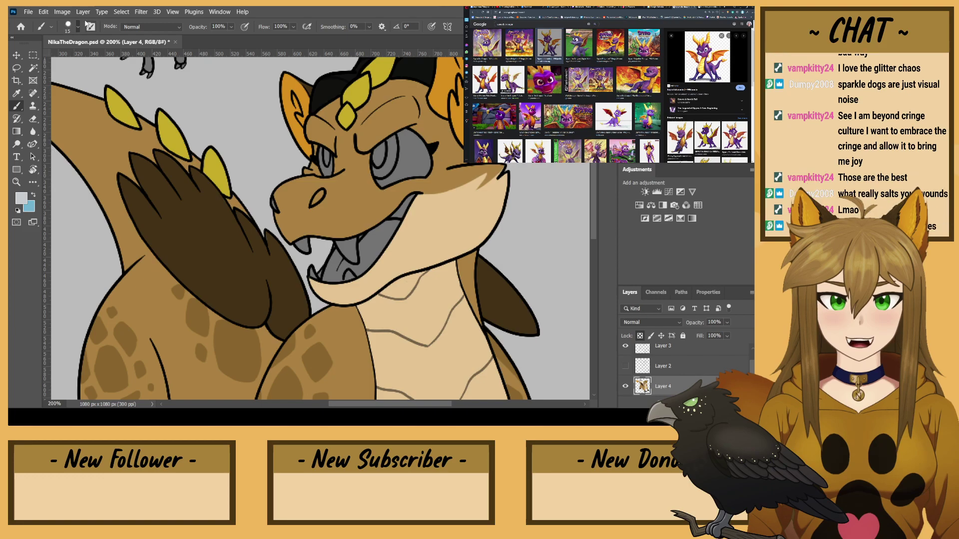
{"action": "left_click", "coordinate": [432, 27]}
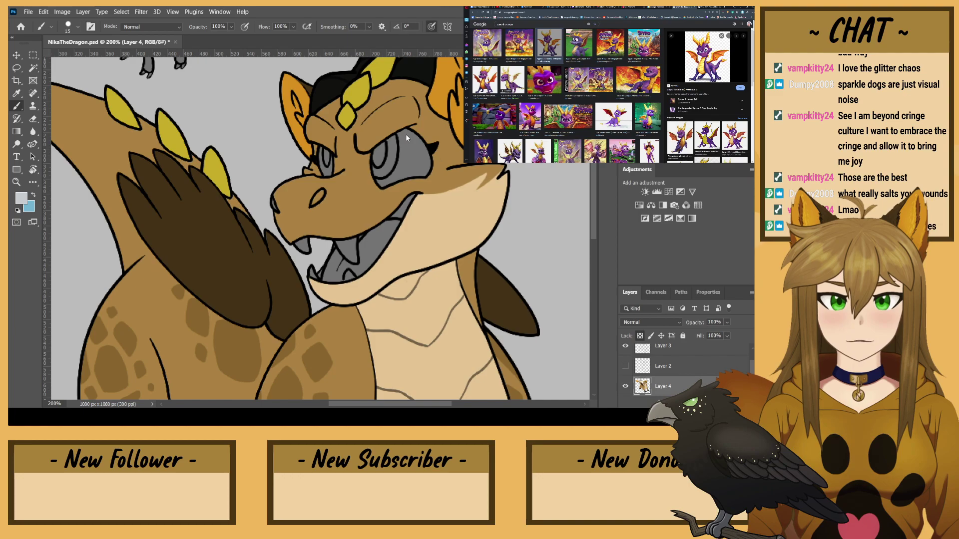
{"action": "mouse_move", "coordinate": [386, 180]}
{"action": "left_mouse_down"}
{"action": "mouse_move", "coordinate": [380, 184]}
{"action": "mouse_move", "coordinate": [412, 131]}
{"action": "mouse_move", "coordinate": [428, 167]}
{"action": "mouse_move", "coordinate": [403, 176]}
{"action": "mouse_move", "coordinate": [409, 146]}
{"action": "mouse_move", "coordinate": [389, 179]}
{"action": "mouse_move", "coordinate": [380, 174]}
{"action": "left_mouse_up"}
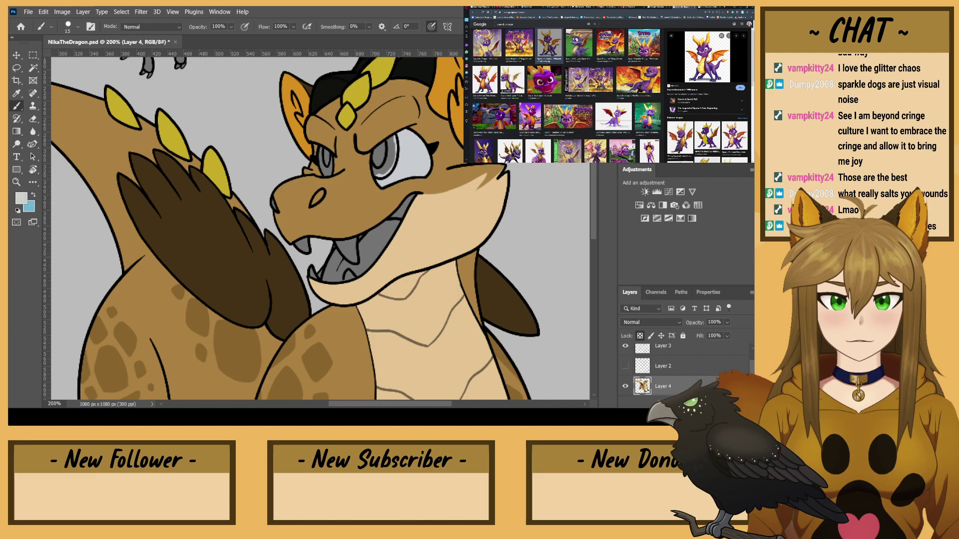
{"action": "mouse_move", "coordinate": [356, 261]}
{"action": "left_mouse_down"}
{"action": "mouse_move", "coordinate": [338, 244]}
{"action": "mouse_move", "coordinate": [355, 240]}
{"action": "mouse_move", "coordinate": [346, 249]}
{"action": "mouse_move", "coordinate": [346, 238]}
{"action": "mouse_move", "coordinate": [295, 245]}
{"action": "left_mouse_up"}
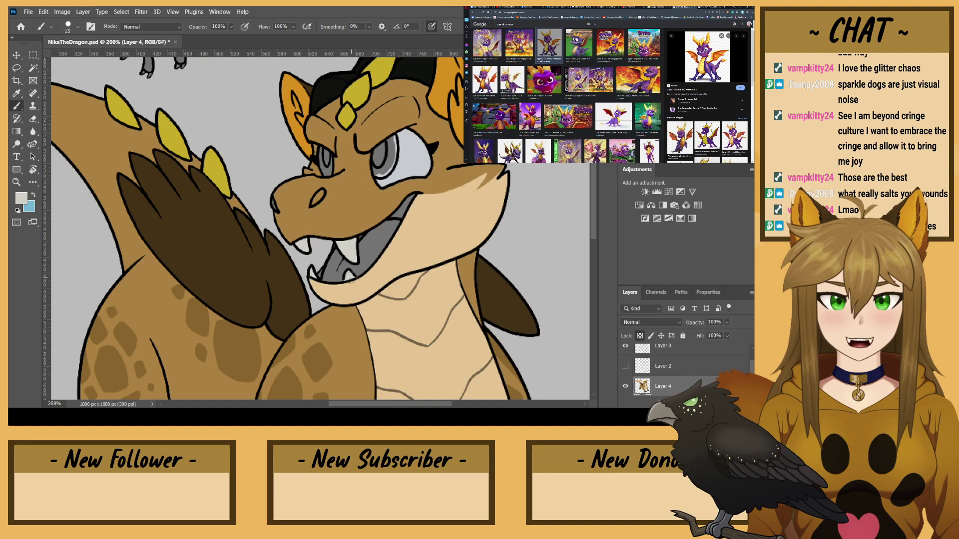
{"action": "left_click", "coordinate": [695, 350]}
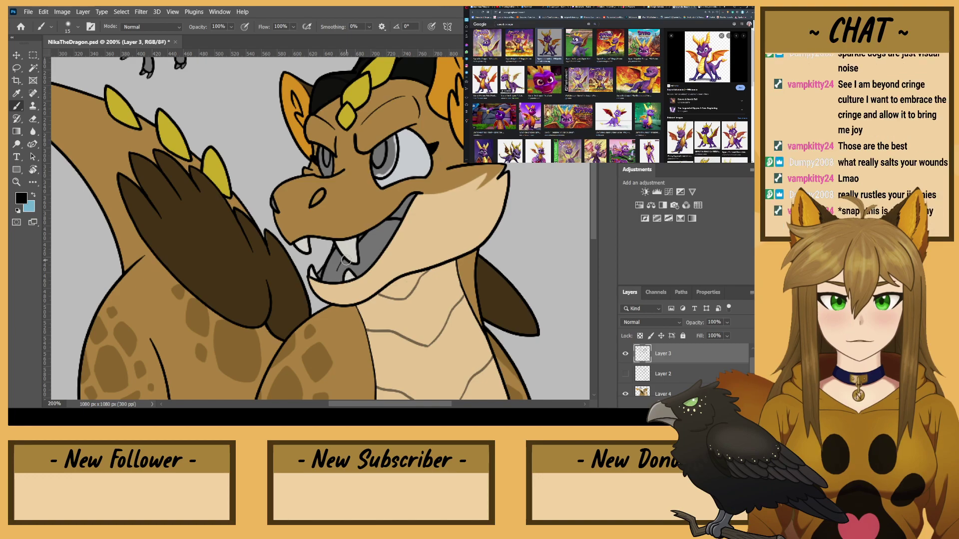
{"action": "left_click", "coordinate": [640, 391]}
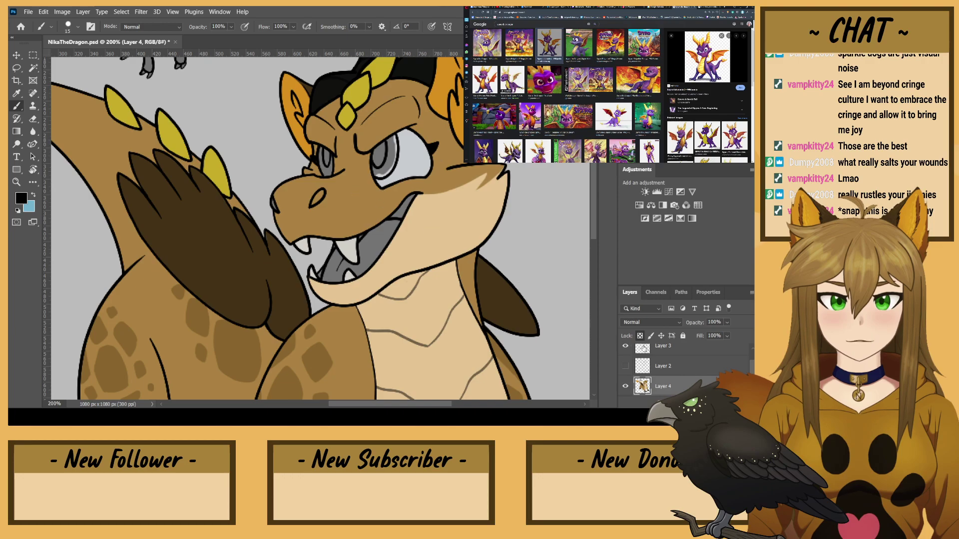
- Sample the green paw swatch from the NikaraRef sheet, hide the sheet again and paint the irises of both eyes green on Layer 4
{"action": "scroll", "coordinate": [669, 377], "scroll_direction": "up", "scroll_amount": 2}
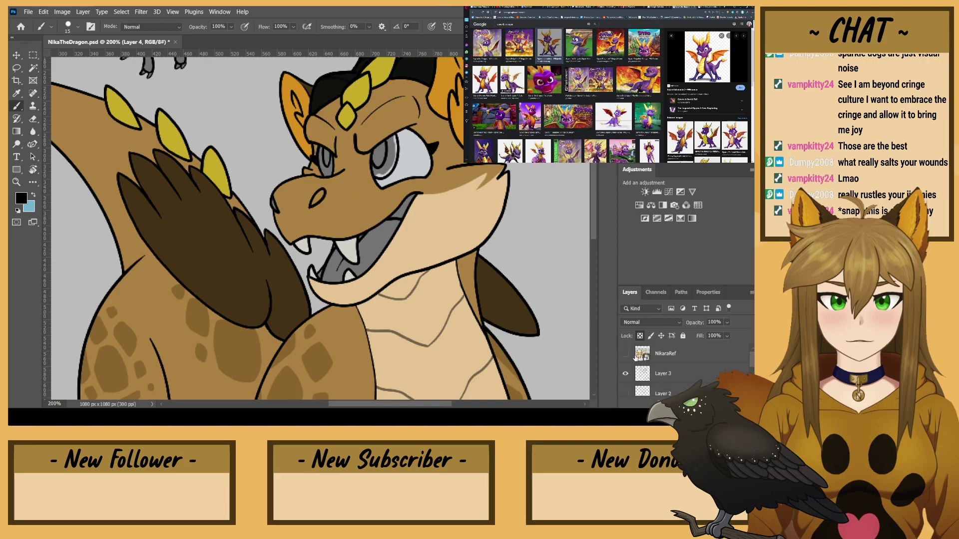
{"action": "left_click", "coordinate": [625, 353]}
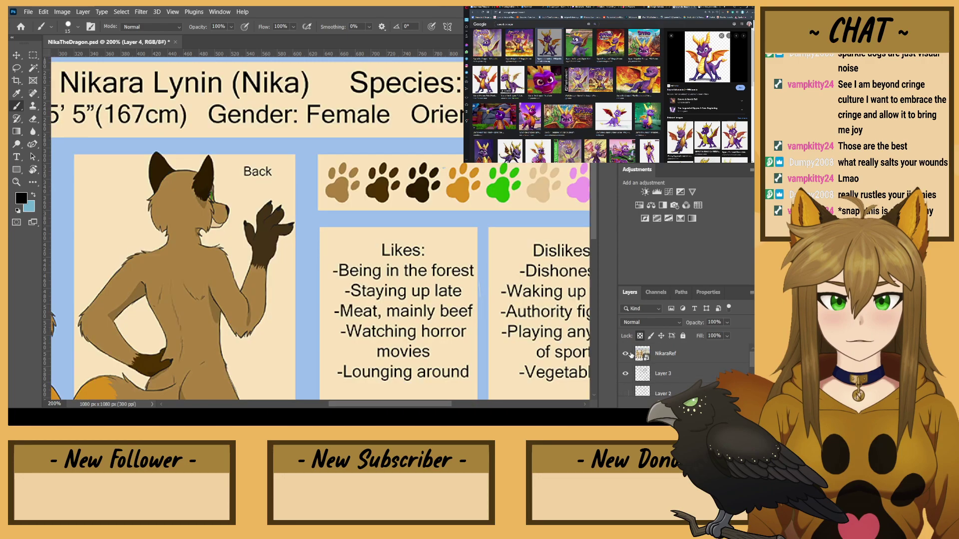
{"action": "left_click", "coordinate": [503, 202], "text": "alt"}
{"action": "left_click", "coordinate": [625, 354]}
{"action": "scroll", "coordinate": [649, 360], "scroll_direction": "down", "scroll_amount": 1}
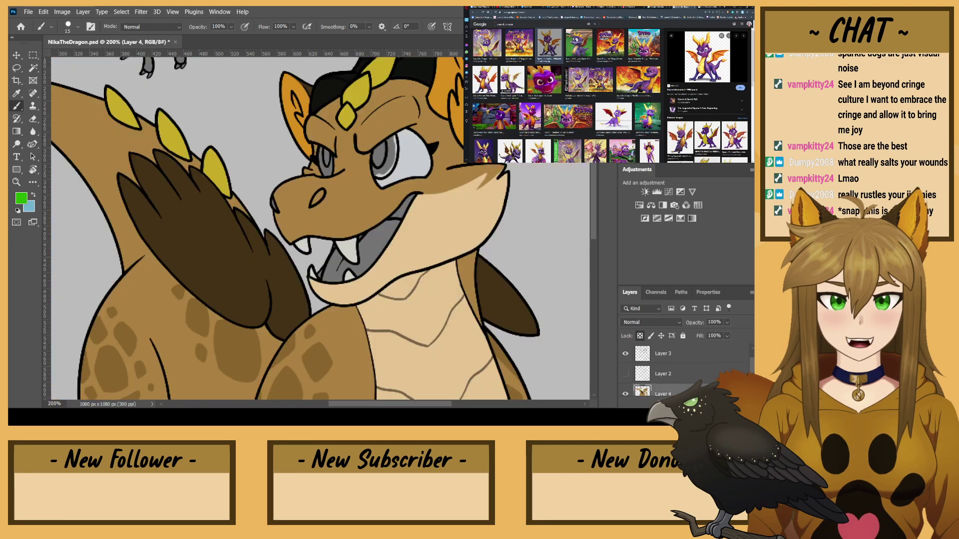
{"action": "left_click_drag", "start_coordinate": [393, 148], "coordinate": [383, 175]}
{"action": "key", "text": "ctrl+z"}
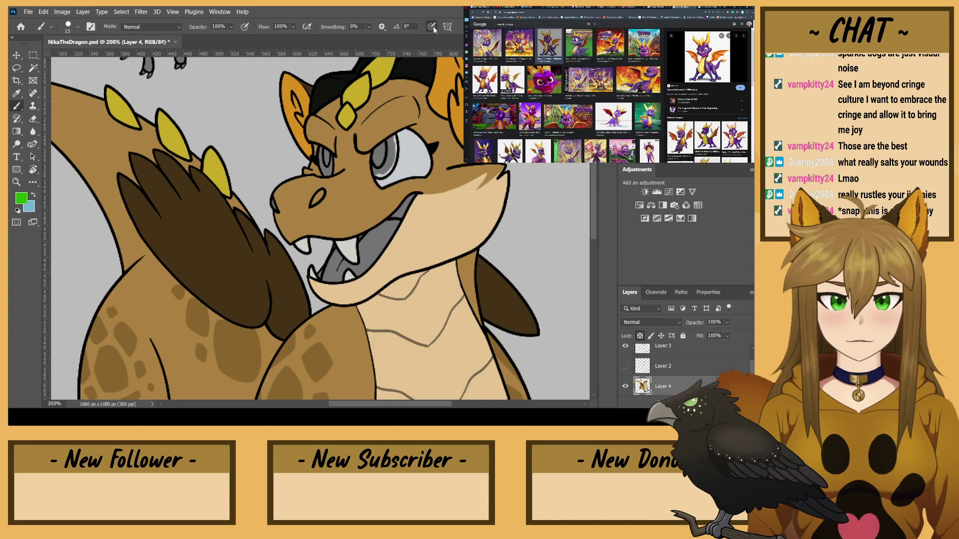
{"action": "mouse_move", "coordinate": [393, 155]}
{"action": "left_mouse_down"}
{"action": "mouse_move", "coordinate": [386, 175]}
{"action": "mouse_move", "coordinate": [395, 134]}
{"action": "mouse_move", "coordinate": [381, 171]}
{"action": "left_mouse_up"}
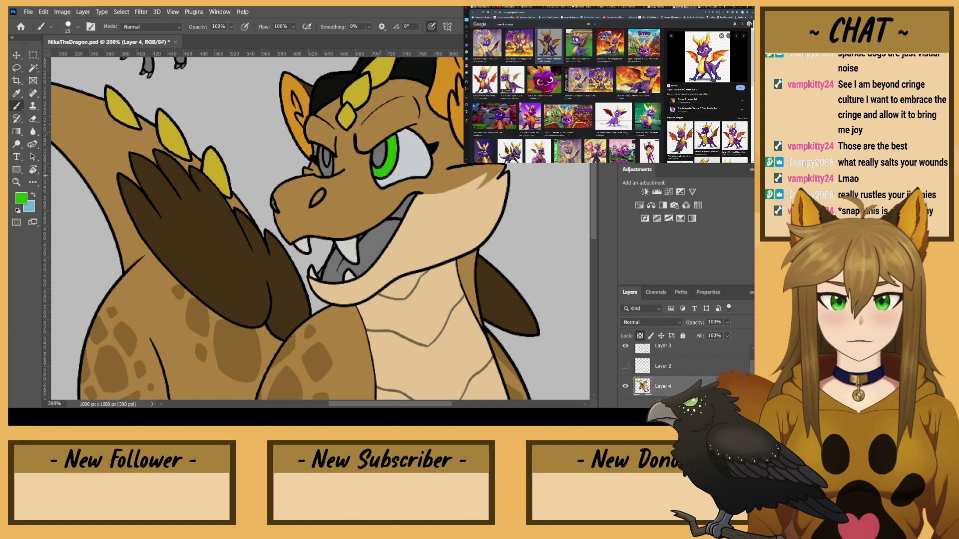
{"action": "left_click_drag", "start_coordinate": [332, 152], "coordinate": [323, 172]}
- Paint the pupils of both eyes black
{"action": "key", "text": "Return"}
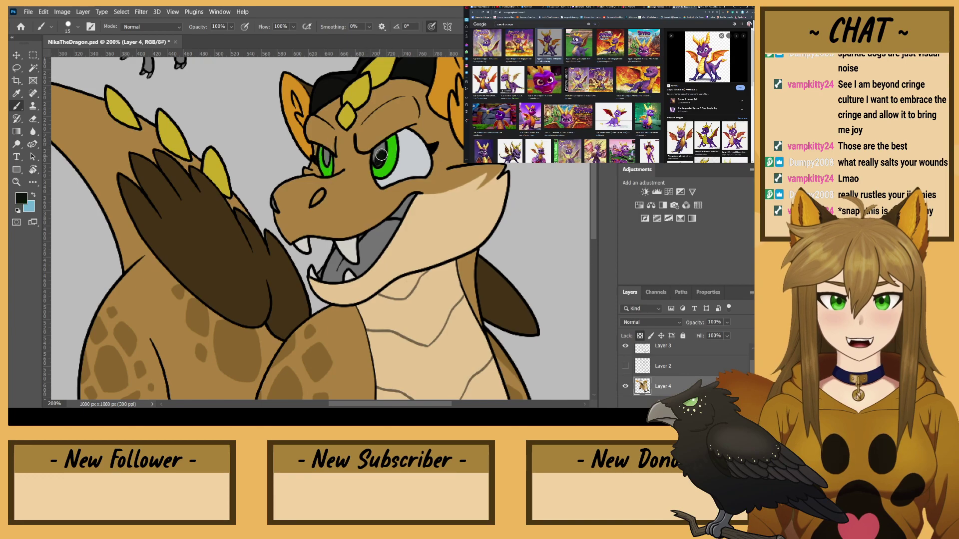
{"action": "left_click_drag", "start_coordinate": [379, 162], "coordinate": [383, 145]}
{"action": "left_click_drag", "start_coordinate": [330, 162], "coordinate": [326, 154]}
- Switch to the browser, look further down the Spyro image results and view a picture of the purple dragon on grass
{"action": "scroll", "coordinate": [567, 95], "scroll_direction": "down", "scroll_amount": 2}
{"action": "scroll", "coordinate": [566, 95], "scroll_direction": "down", "scroll_amount": 3}
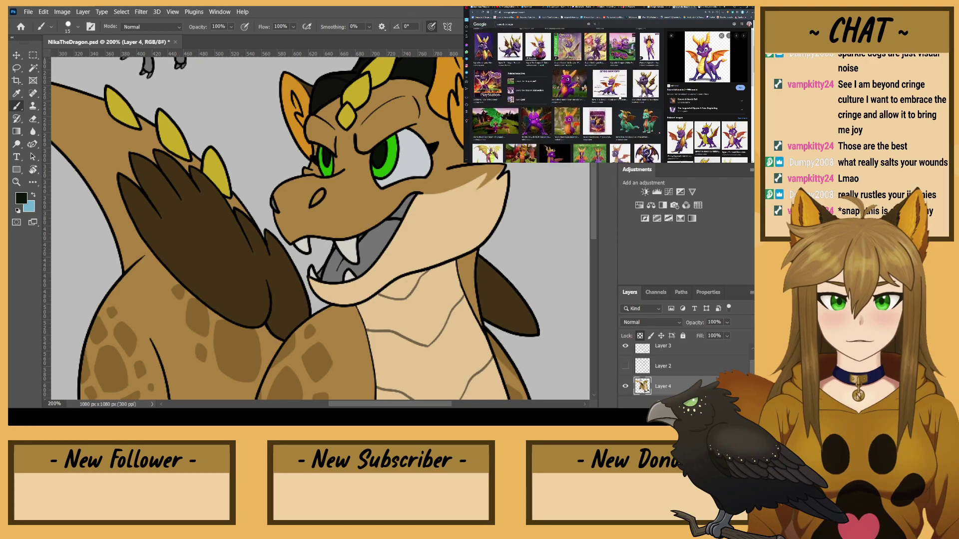
{"action": "left_click", "coordinate": [562, 86]}
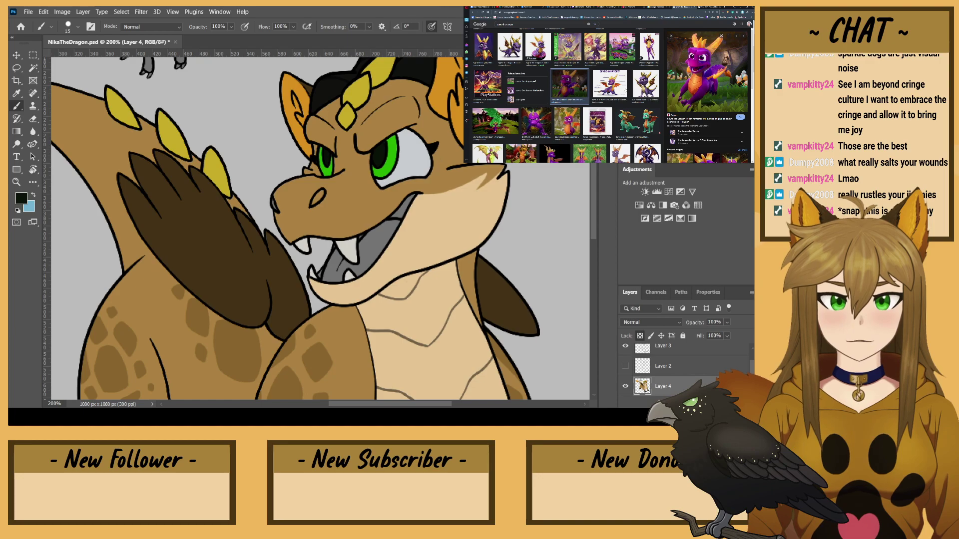
- Look through the related Spyro images and view the previewed picture of the purple dragon at full size, returning to the image results
{"action": "scroll", "coordinate": [708, 95], "scroll_direction": "down", "scroll_amount": 3}
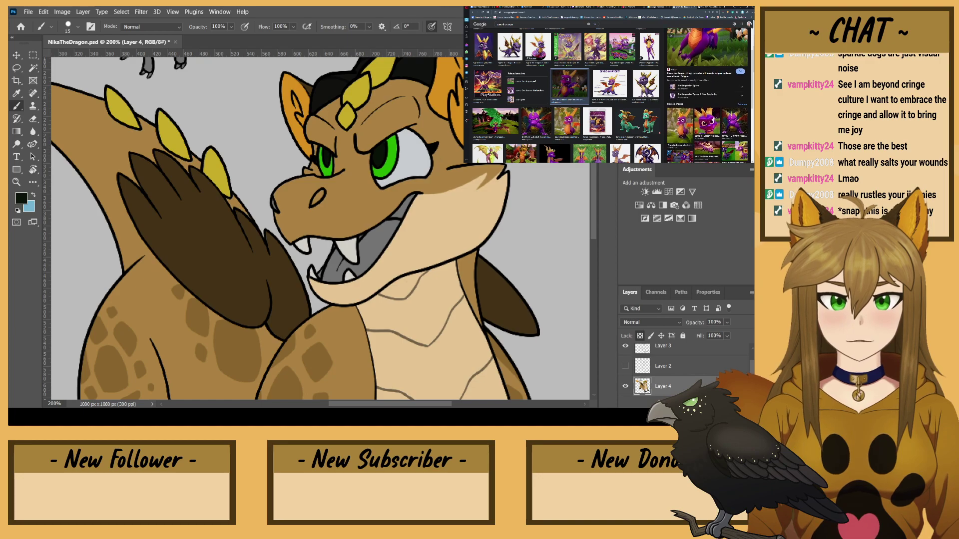
{"action": "scroll", "coordinate": [712, 118], "scroll_direction": "down", "scroll_amount": 3}
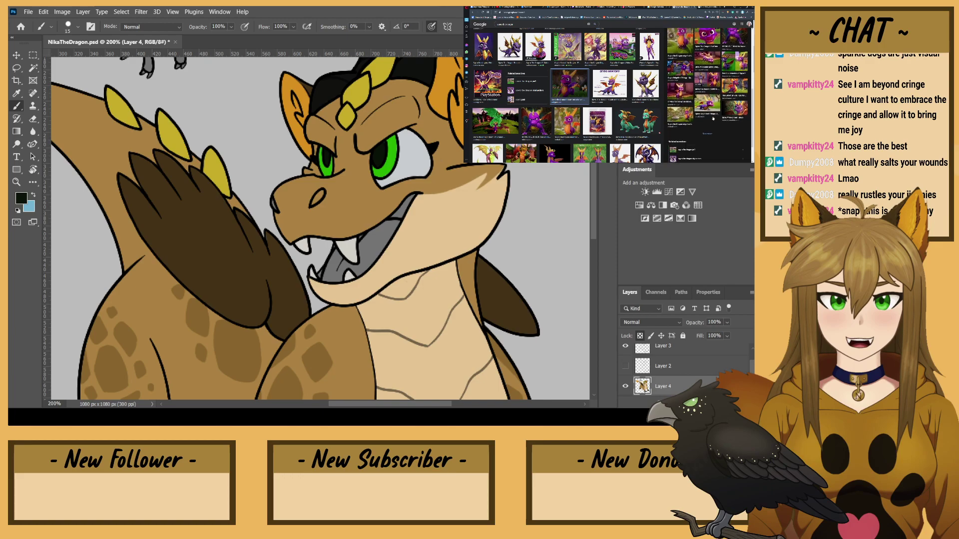
{"action": "scroll", "coordinate": [714, 118], "scroll_direction": "up", "scroll_amount": 3}
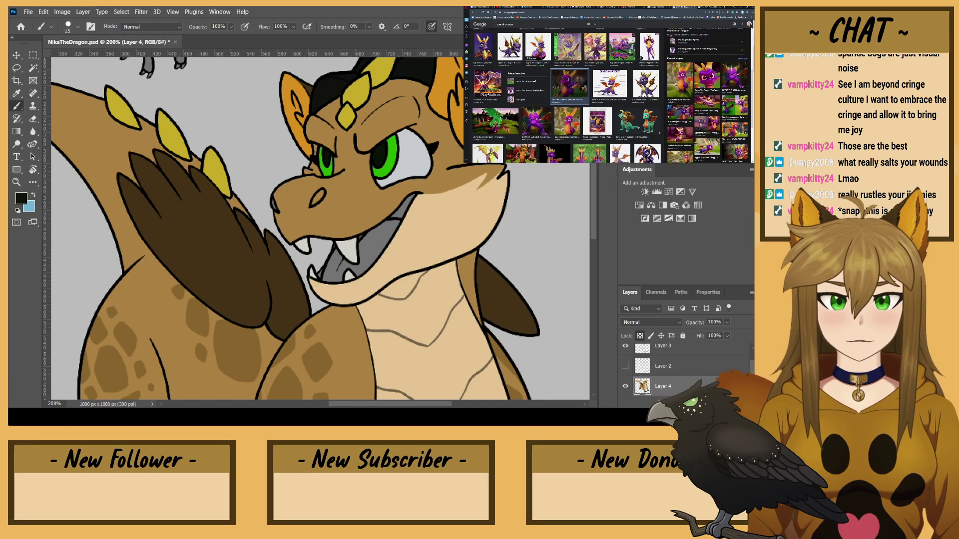
{"action": "scroll", "coordinate": [706, 127], "scroll_direction": "up", "scroll_amount": 5}
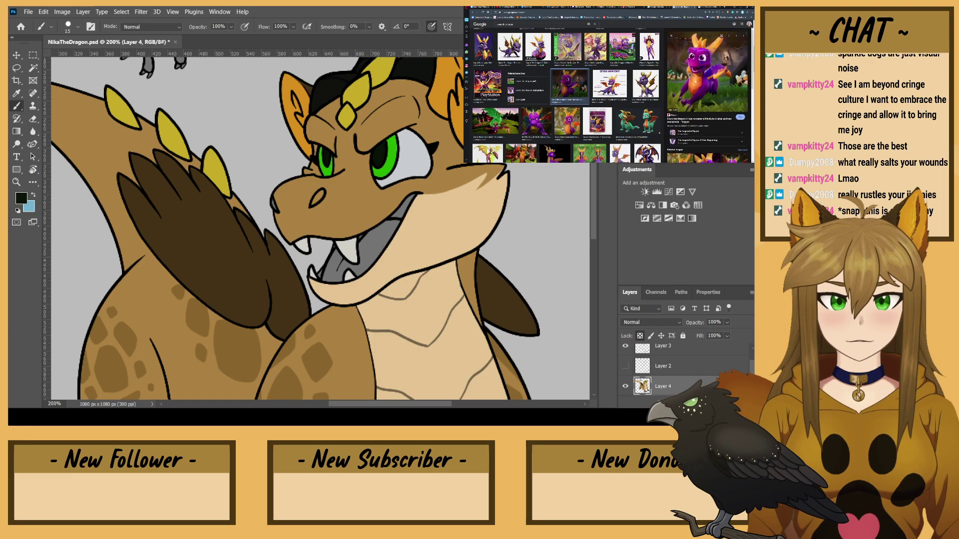
{"action": "left_click", "coordinate": [706, 111]}
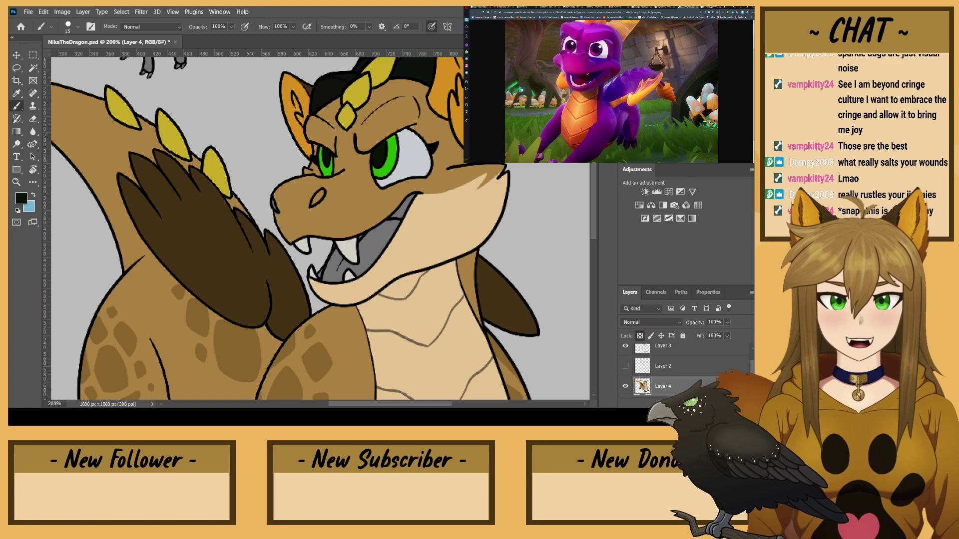
{"action": "left_click", "coordinate": [663, 8]}
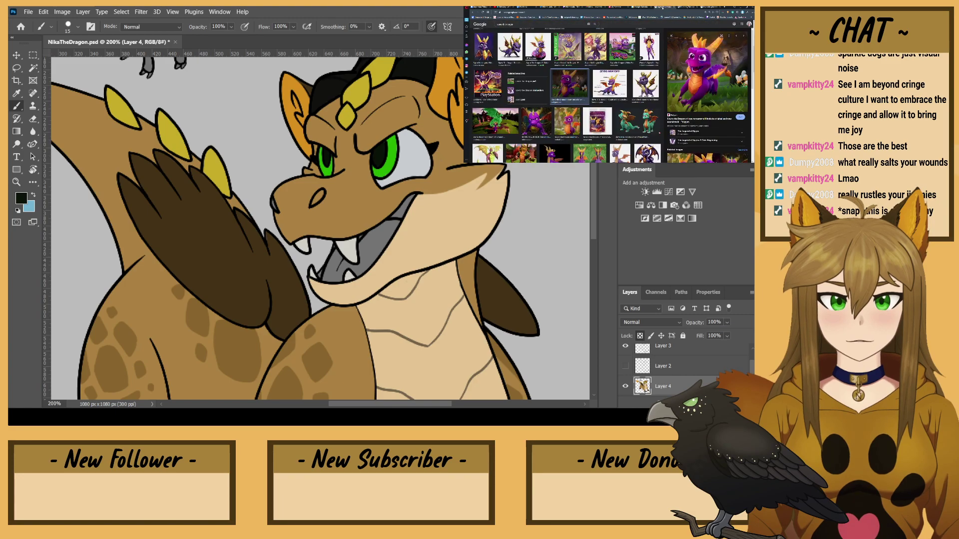
{"action": "scroll", "coordinate": [571, 60], "scroll_direction": "up", "scroll_amount": 6}
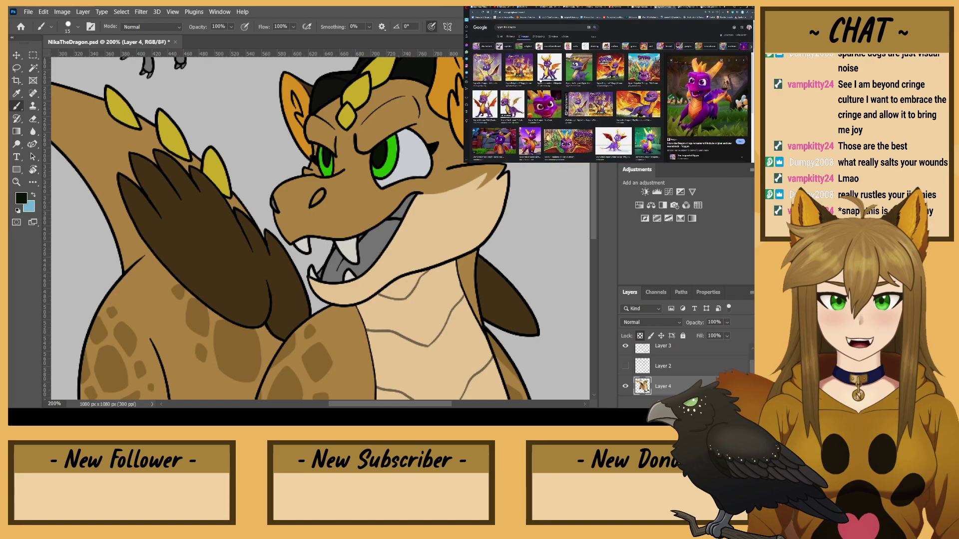
- Leave the image results, open YouTube and search it for Spyro the Dragon clips
{"action": "left_click", "coordinate": [500, 36]}
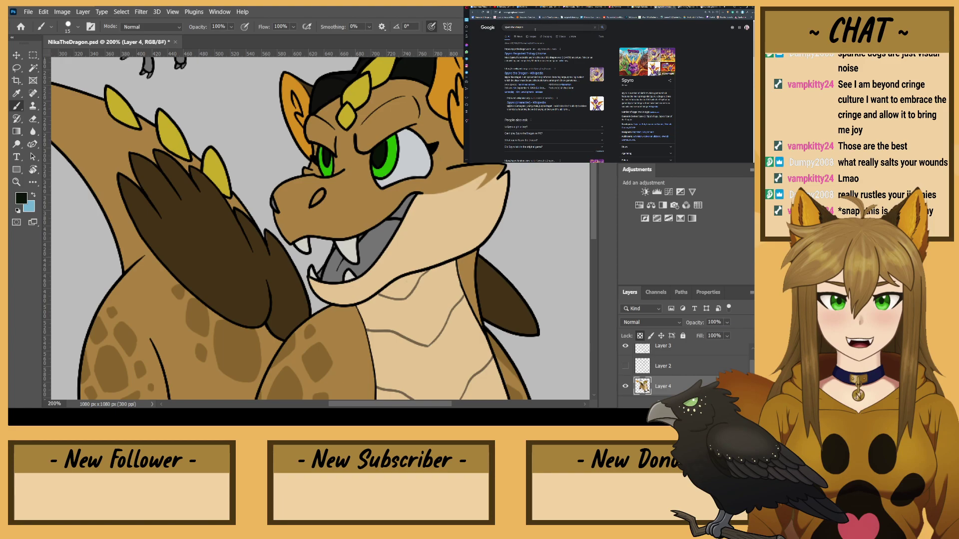
{"action": "left_click", "coordinate": [532, 13]}
{"action": "type", "text": "you"}
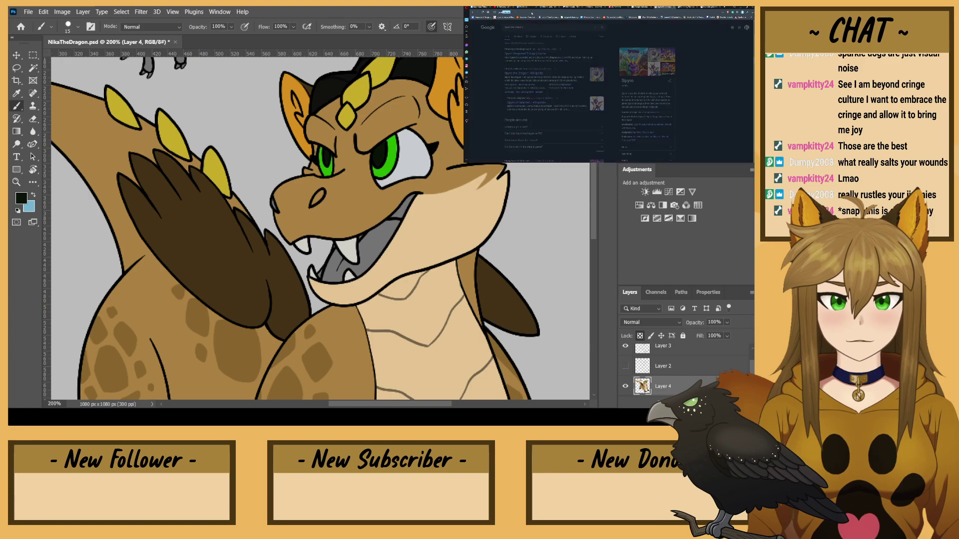
{"action": "key", "text": "ctrl+1"}
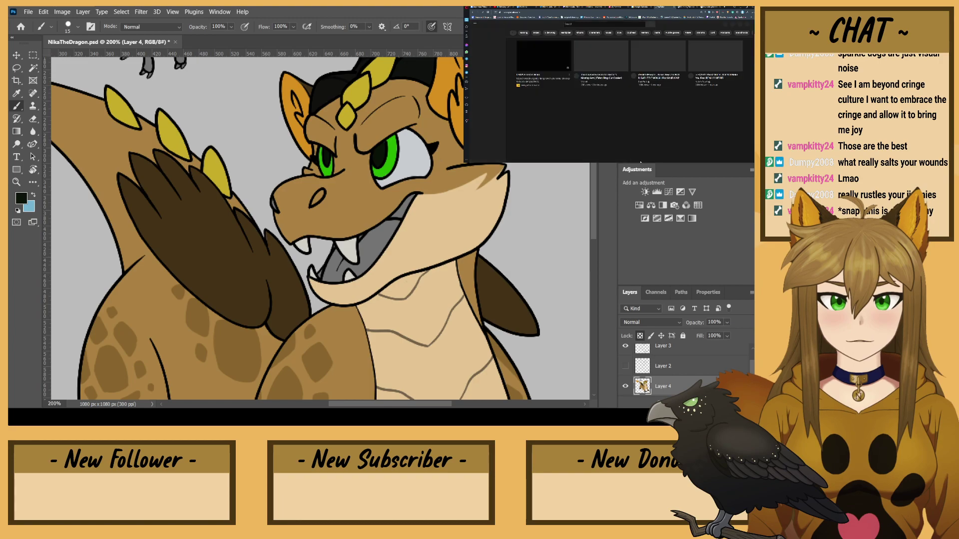
{"action": "left_click", "coordinate": [588, 24]}
{"action": "type", "text": "sp"}
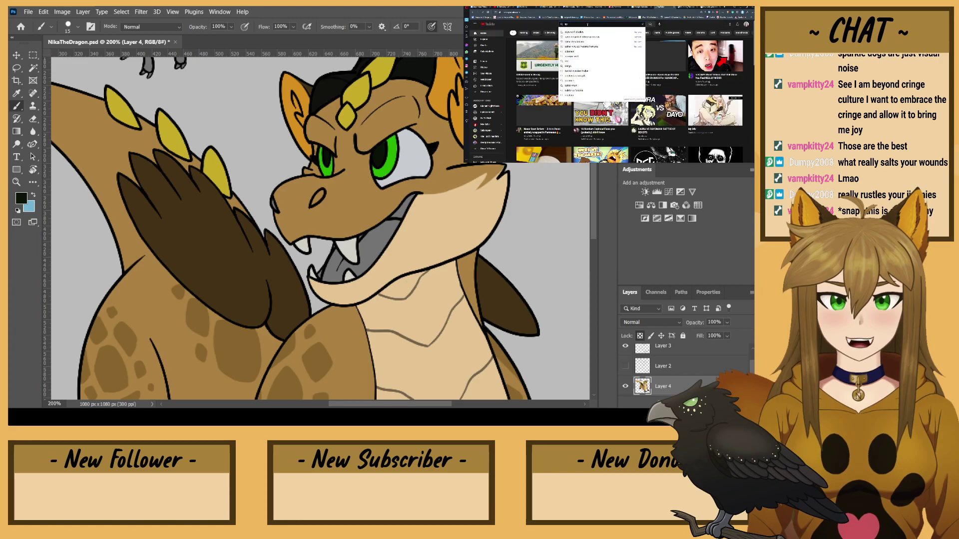
{"action": "type", "text": "yro the dragon spyro clips"}
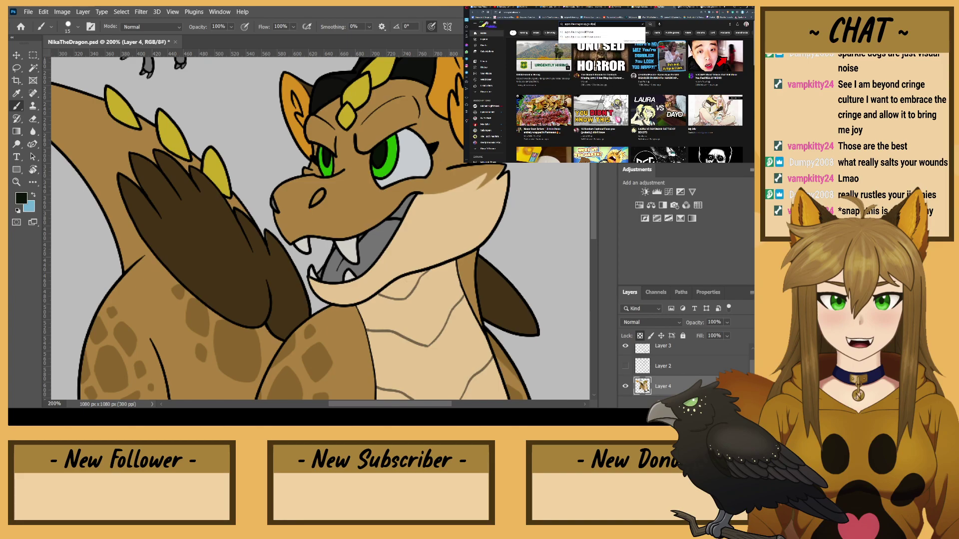
{"action": "key", "text": "Return"}
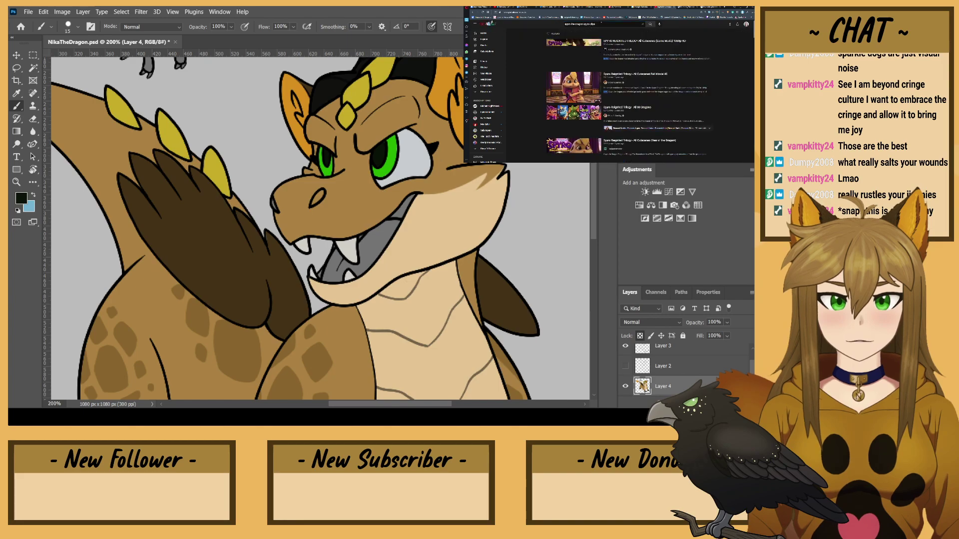
- Play the Spyro Reignited Trilogy all-cutscenes video in full screen, pause it on Spyro in the grass and leave full screen
{"action": "left_click", "coordinate": [655, 44]}
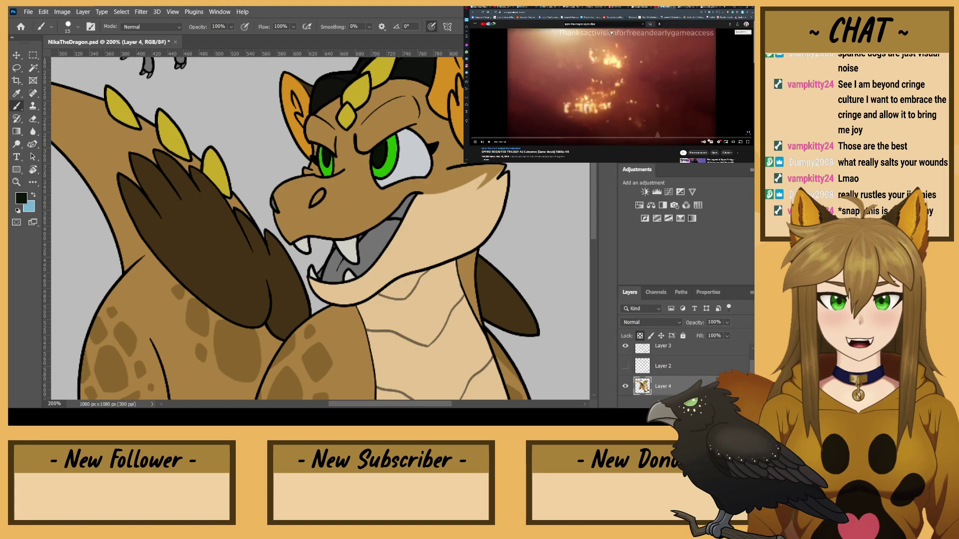
{"action": "left_click", "coordinate": [748, 143]}
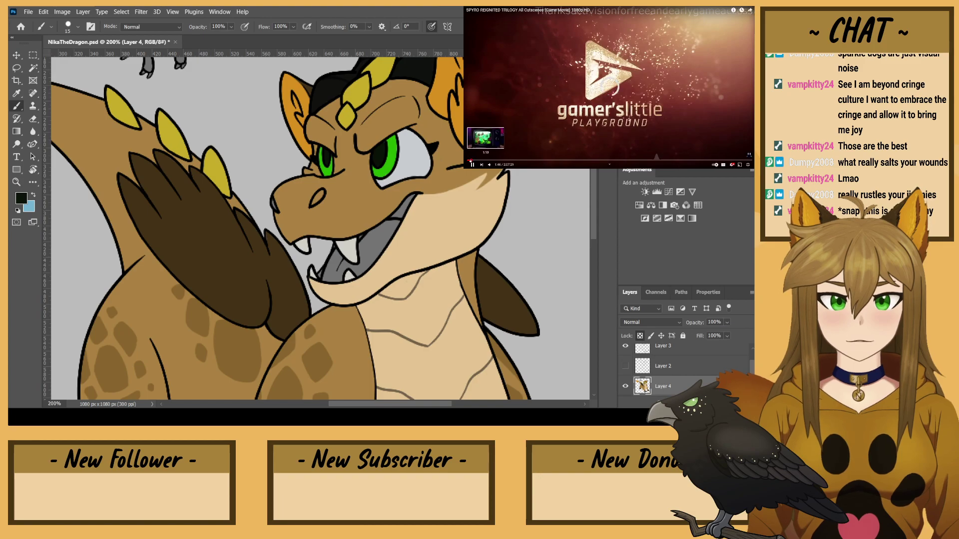
{"action": "left_click", "coordinate": [471, 161]}
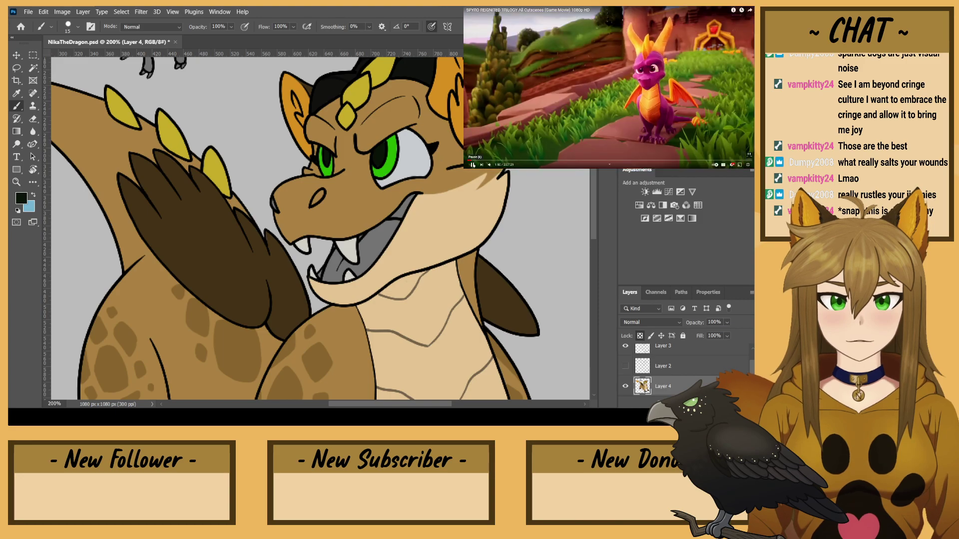
{"action": "left_click", "coordinate": [473, 165]}
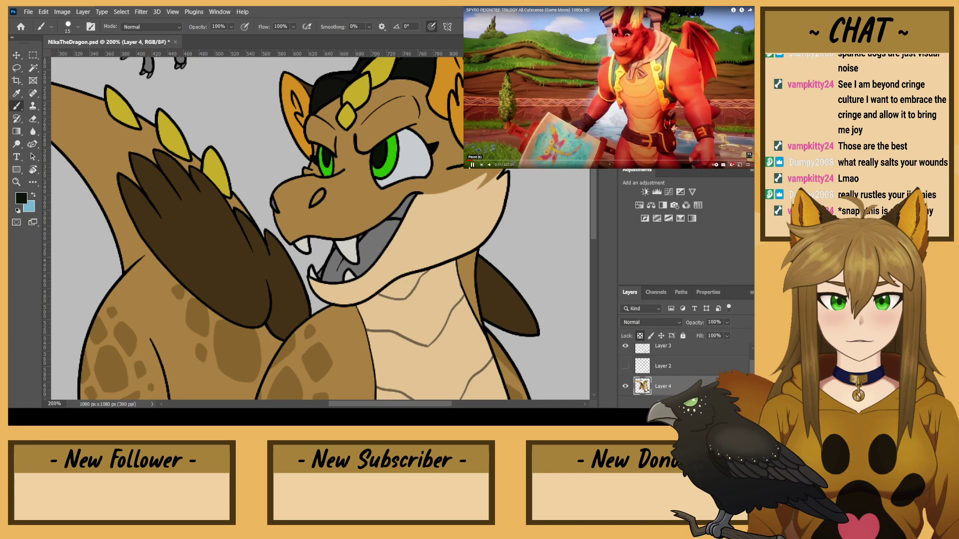
{"action": "left_click", "coordinate": [471, 164]}
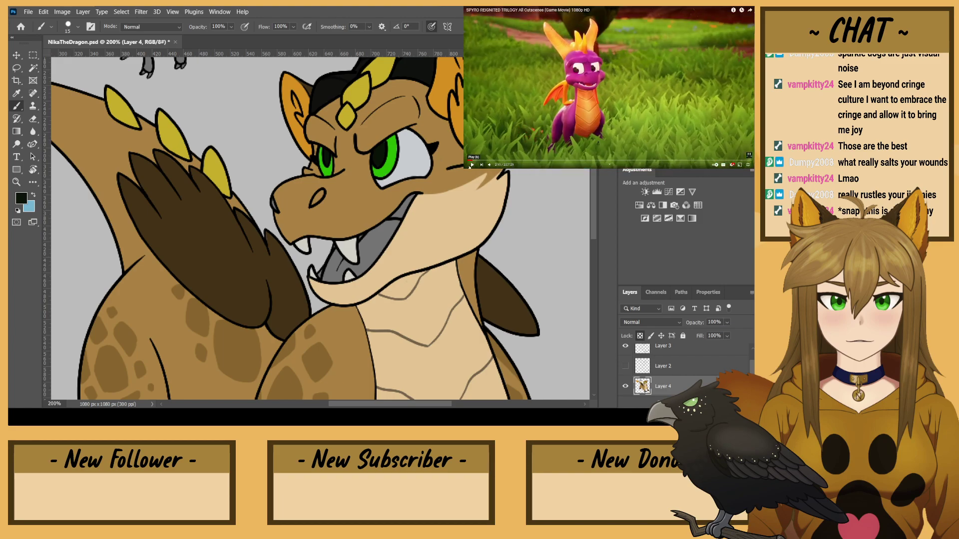
{"action": "left_click", "coordinate": [748, 164]}
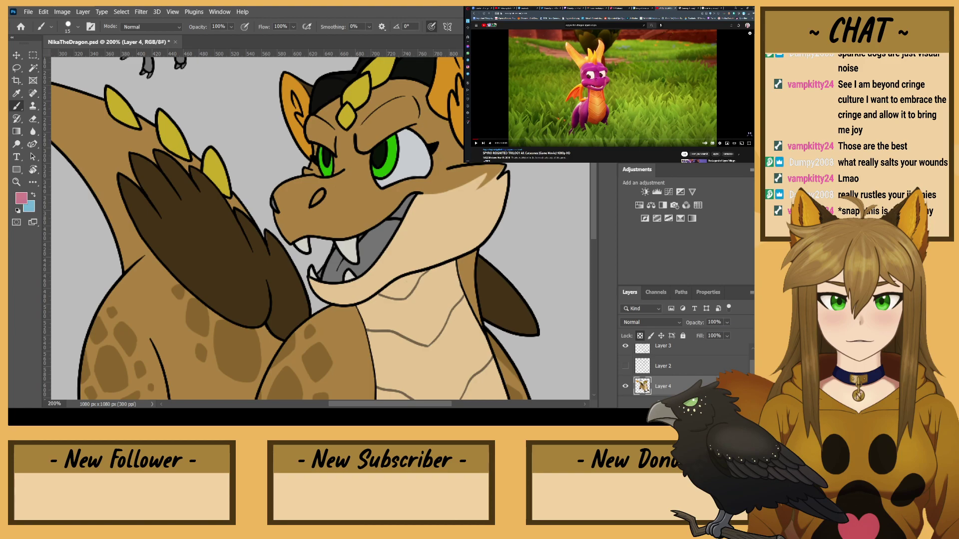
- Switch back to Photoshop and paint the dragon's tongue pink and the back of its mouth dark maroon on Layer 4
{"action": "mouse_move", "coordinate": [389, 239]}
{"action": "left_mouse_down"}
{"action": "mouse_move", "coordinate": [366, 250]}
{"action": "mouse_move", "coordinate": [379, 234]}
{"action": "mouse_move", "coordinate": [363, 241]}
{"action": "mouse_move", "coordinate": [391, 225]}
{"action": "mouse_move", "coordinate": [362, 240]}
{"action": "mouse_move", "coordinate": [361, 270]}
{"action": "mouse_move", "coordinate": [361, 252]}
{"action": "mouse_move", "coordinate": [349, 266]}
{"action": "mouse_move", "coordinate": [336, 255]}
{"action": "mouse_move", "coordinate": [327, 278]}
{"action": "left_mouse_up"}
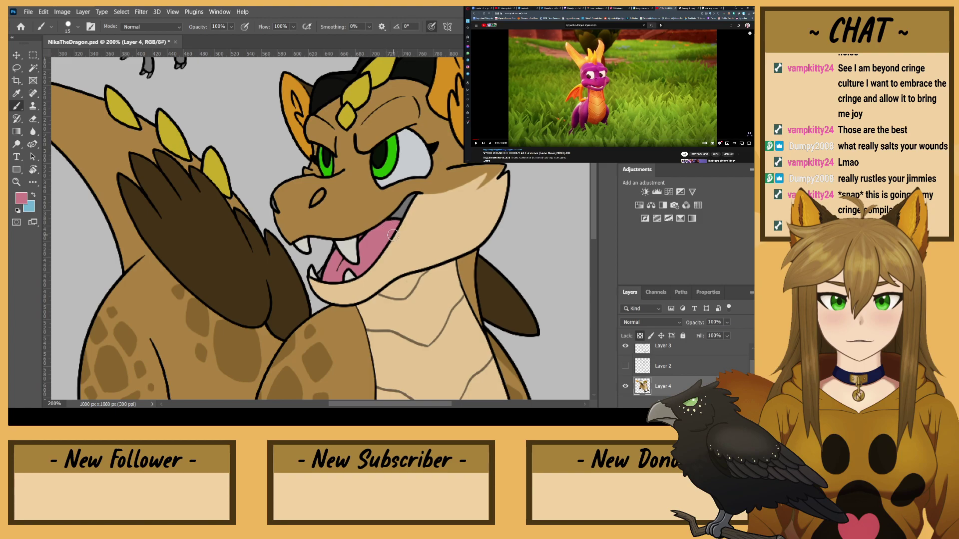
{"action": "left_click", "coordinate": [393, 235], "text": "alt"}
{"action": "mouse_move", "coordinate": [401, 217]}
{"action": "left_mouse_down"}
{"action": "mouse_move", "coordinate": [410, 197]}
{"action": "mouse_move", "coordinate": [404, 206]}
{"action": "left_mouse_up"}
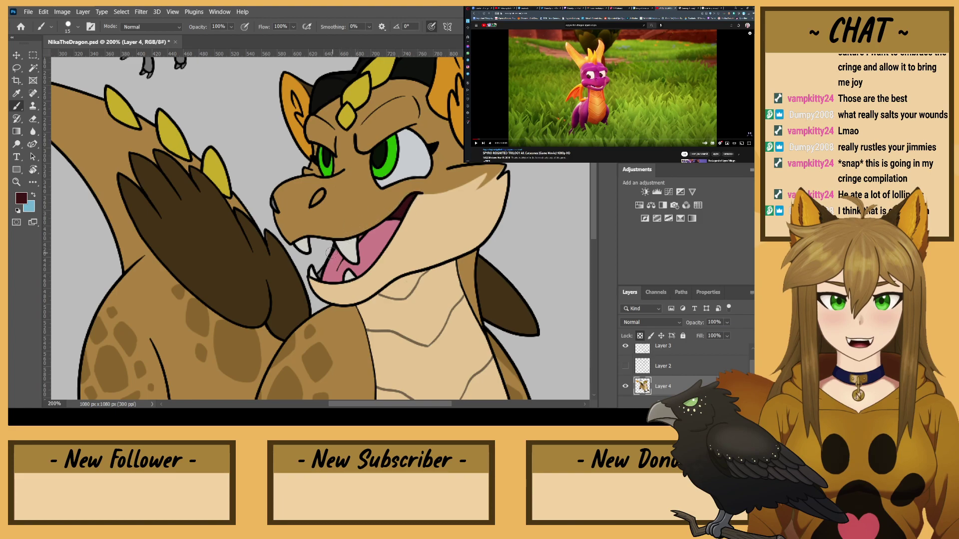
{"action": "left_click", "coordinate": [335, 275], "text": "alt"}
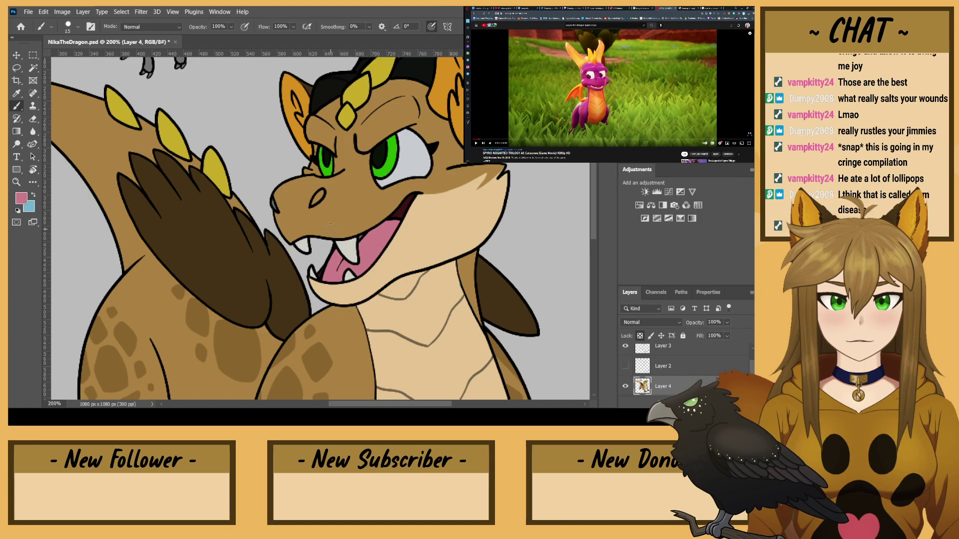
- Sample black from the drawing and fill both of the dragon's nostrils with it
{"action": "left_click_drag", "start_coordinate": [373, 317], "coordinate": [369, 358]}
{"action": "left_click", "coordinate": [359, 345], "text": "alt"}
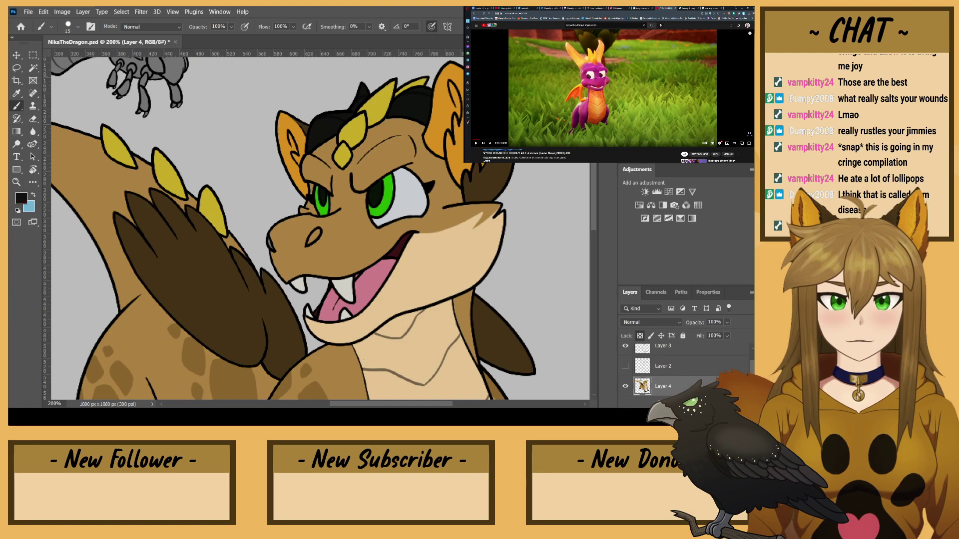
{"action": "left_click_drag", "start_coordinate": [319, 236], "coordinate": [270, 252]}
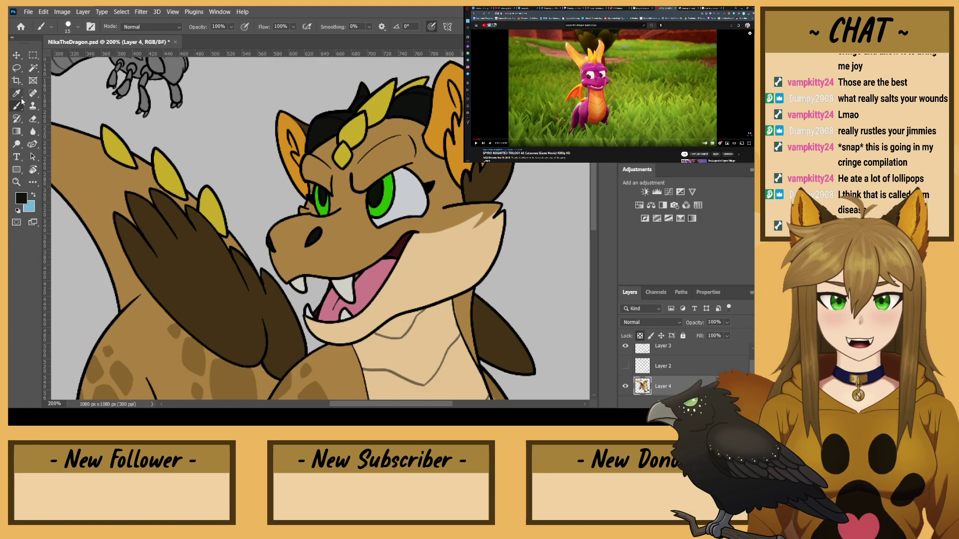
{"action": "left_click", "coordinate": [344, 232], "text": "alt"}
{"action": "left_click", "coordinate": [250, 279], "text": "alt"}
{"action": "left_click", "coordinate": [289, 225], "text": "alt"}
- Place the NM_Closed raven image above Layer 3, scale it down and position it over the dragon's tail and back
{"action": "left_click_drag", "start_coordinate": [243, 145], "coordinate": [291, 380]}
{"action": "scroll", "coordinate": [692, 383], "scroll_direction": "up", "scroll_amount": 1}
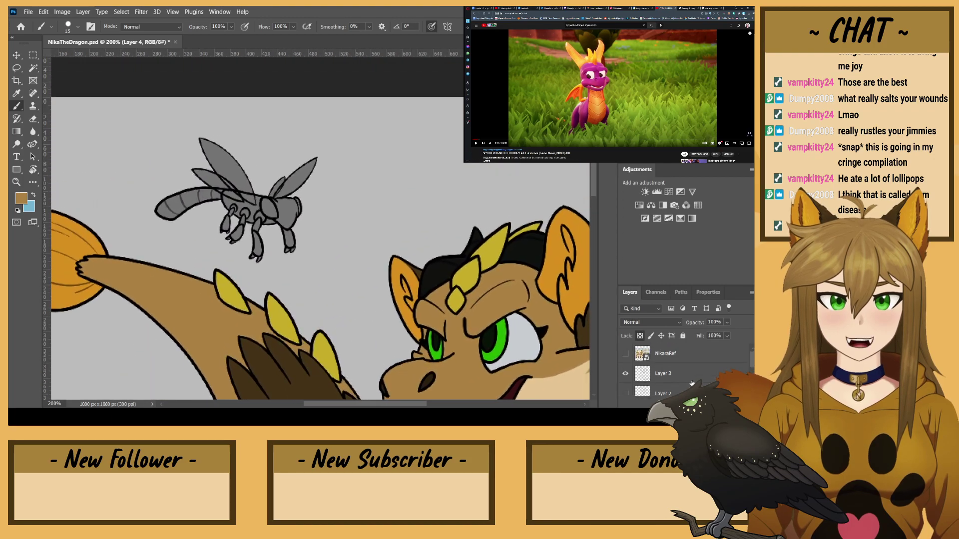
{"action": "scroll", "coordinate": [659, 356], "scroll_direction": "down", "scroll_amount": 1}
{"action": "left_click", "coordinate": [659, 356]}
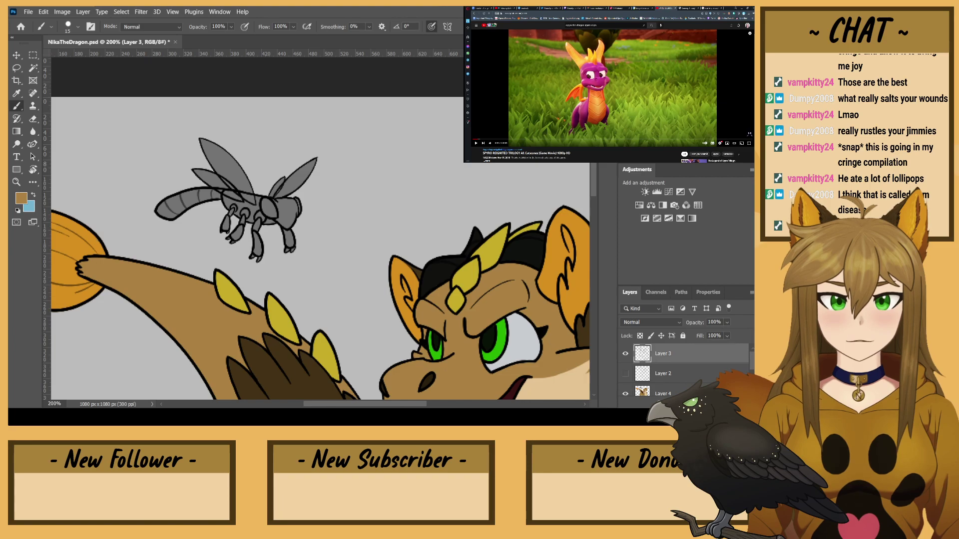
{"action": "left_click_drag", "start_coordinate": [424, 166], "coordinate": [424, 166]}
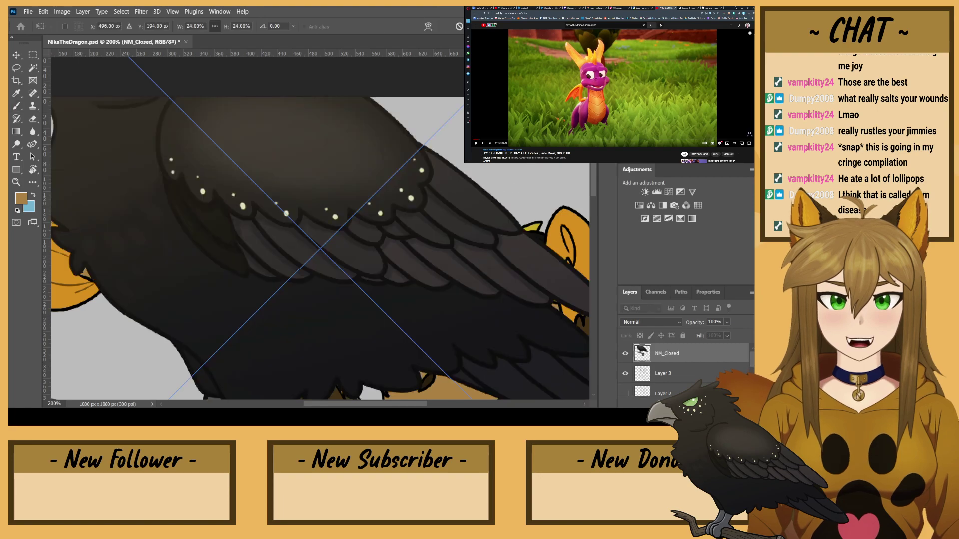
{"action": "key", "text": "ctrl+minus"}
{"action": "key", "text": "ctrl+minus"}
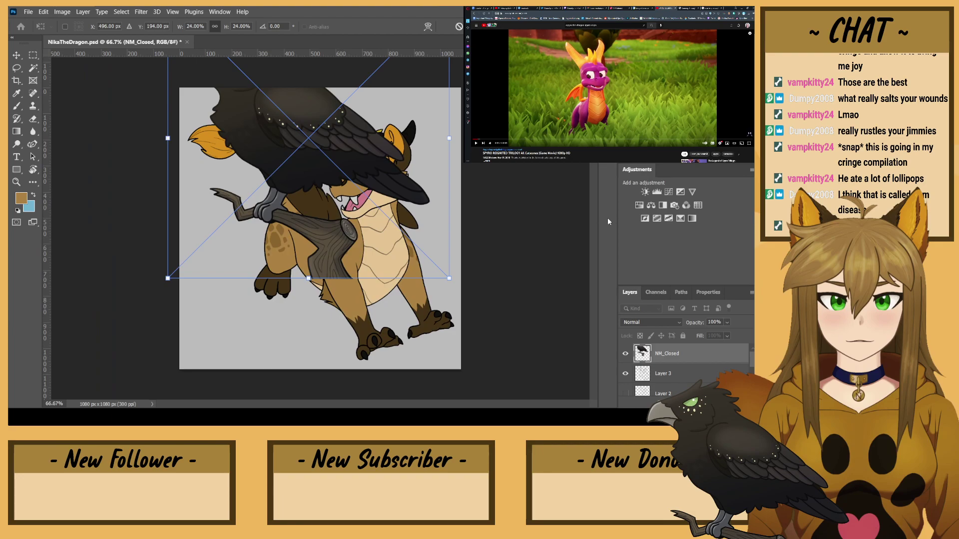
{"action": "left_click_drag", "start_coordinate": [241, 136], "coordinate": [275, 231]}
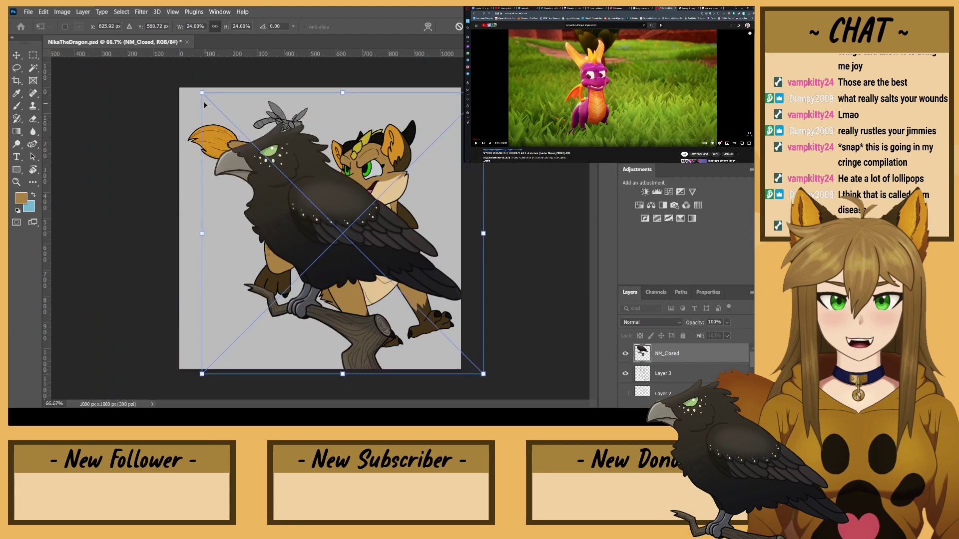
{"action": "mouse_move", "coordinate": [211, 95]}
{"action": "left_mouse_down"}
{"action": "mouse_move", "coordinate": [312, 196]}
{"action": "mouse_move", "coordinate": [195, 122]}
{"action": "mouse_move", "coordinate": [195, 109]}
{"action": "left_mouse_up"}
{"action": "left_click", "coordinate": [25, 106]}
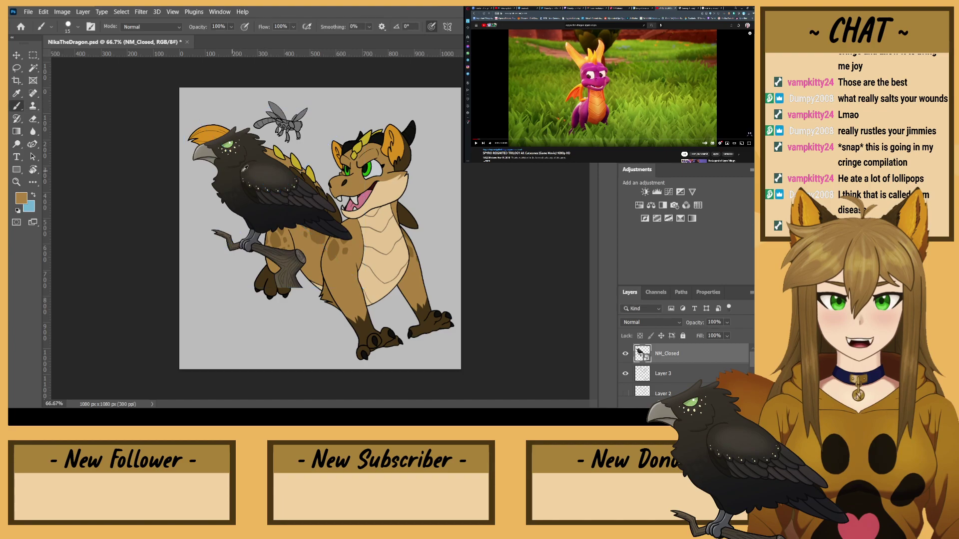
- Sample the dark brown-grey of the raven's feathers and paint the dragonfly's body and legs with it on Layer 4
{"action": "left_click", "coordinate": [253, 146], "text": "alt"}
{"action": "scroll", "coordinate": [664, 370], "scroll_direction": "down", "scroll_amount": 3}
{"action": "left_click", "coordinate": [667, 367]}
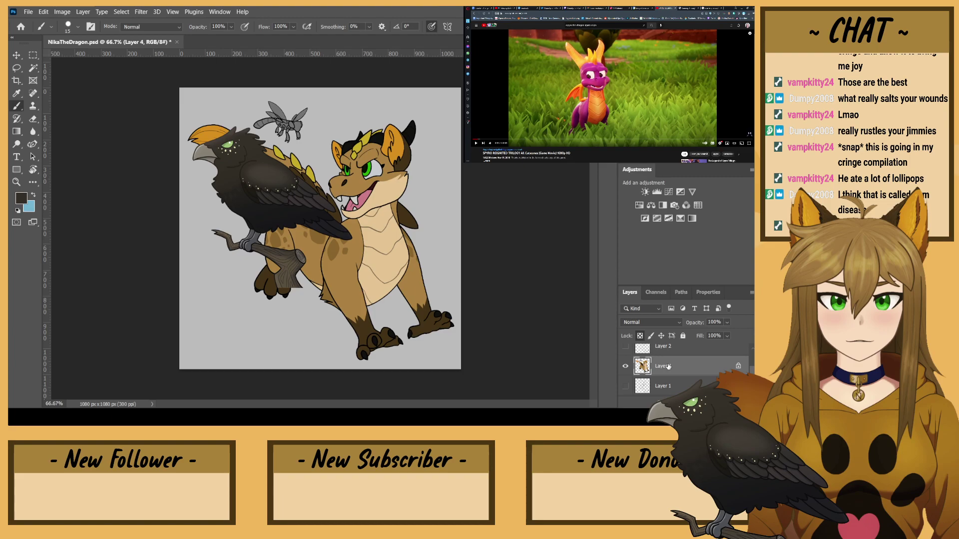
{"action": "key", "text": "ctrl+plus"}
{"action": "key", "text": "ctrl+plus"}
{"action": "left_click_drag", "start_coordinate": [329, 146], "coordinate": [399, 357]}
{"action": "mouse_move", "coordinate": [335, 203]}
{"action": "left_mouse_down"}
{"action": "mouse_move", "coordinate": [341, 179]}
{"action": "mouse_move", "coordinate": [317, 177]}
{"action": "mouse_move", "coordinate": [324, 189]}
{"action": "mouse_move", "coordinate": [314, 171]}
{"action": "mouse_move", "coordinate": [325, 200]}
{"action": "mouse_move", "coordinate": [284, 172]}
{"action": "mouse_move", "coordinate": [306, 174]}
{"action": "mouse_move", "coordinate": [258, 172]}
{"action": "mouse_move", "coordinate": [282, 177]}
{"action": "left_mouse_up"}
{"action": "mouse_move", "coordinate": [308, 219]}
{"action": "left_mouse_down"}
{"action": "mouse_move", "coordinate": [242, 170]}
{"action": "mouse_move", "coordinate": [212, 185]}
{"action": "mouse_move", "coordinate": [202, 169]}
{"action": "left_mouse_up"}
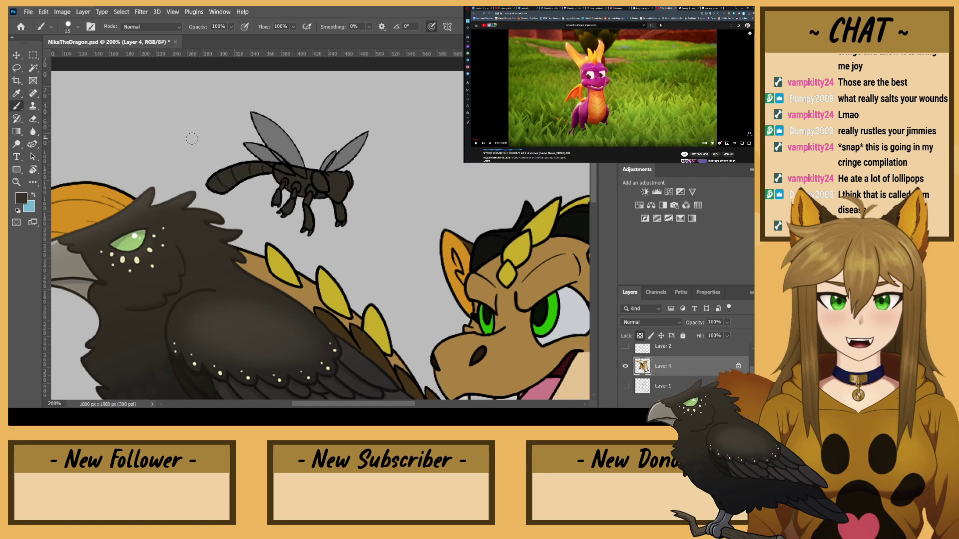
- Unlock Layer 4's transparent pixels and erase the grey fill from inside all of the dragonfly's wings
{"action": "left_click", "coordinate": [640, 335]}
{"action": "key", "text": "e"}
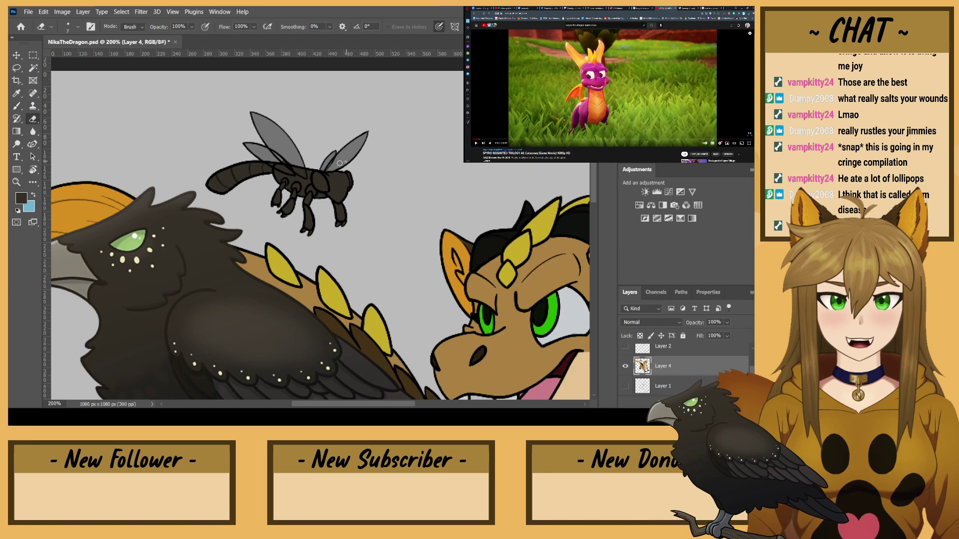
{"action": "left_click_drag", "start_coordinate": [340, 164], "coordinate": [327, 167]}
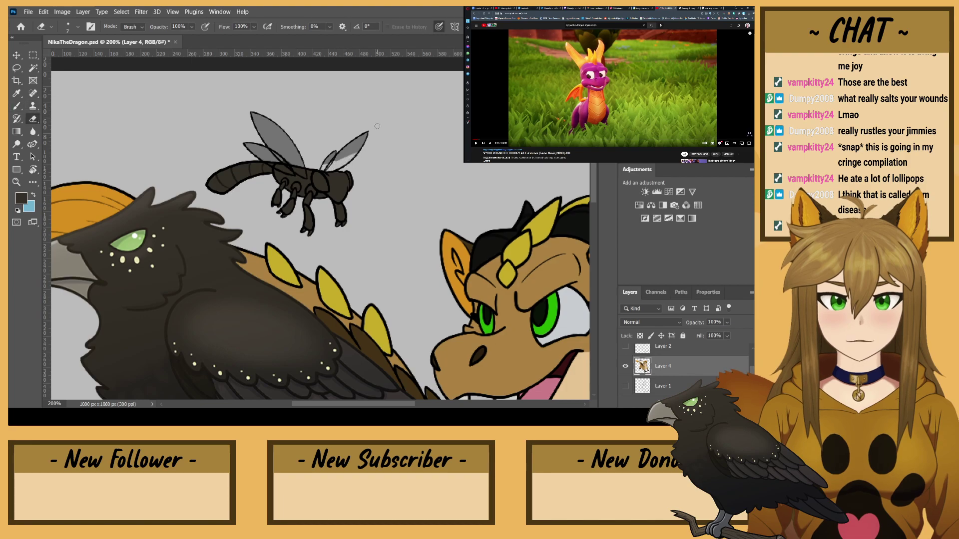
{"action": "key", "text": "bracketright"}
{"action": "left_click_drag", "start_coordinate": [340, 162], "coordinate": [357, 144]}
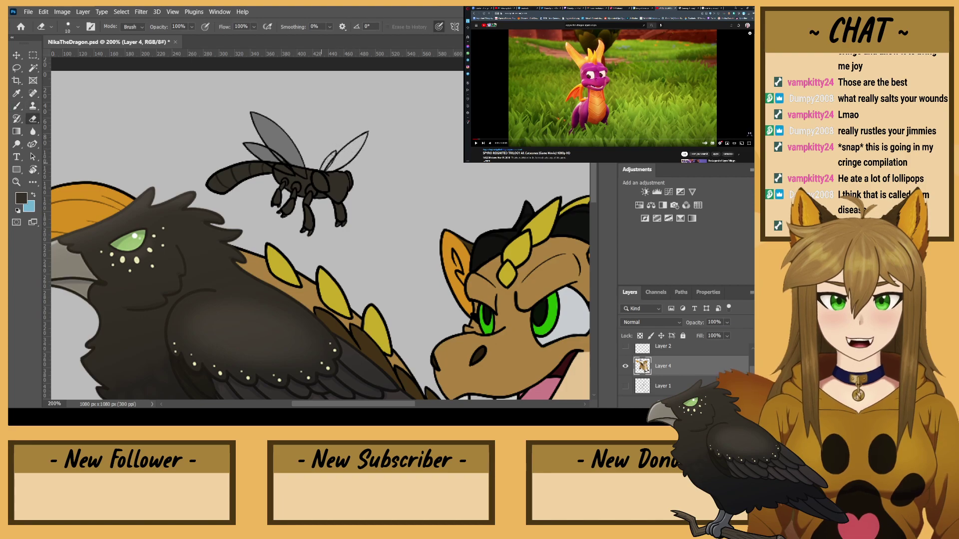
{"action": "mouse_move", "coordinate": [302, 163]}
{"action": "left_mouse_down"}
{"action": "mouse_move", "coordinate": [248, 146]}
{"action": "mouse_move", "coordinate": [282, 137]}
{"action": "mouse_move", "coordinate": [295, 123]}
{"action": "mouse_move", "coordinate": [274, 125]}
{"action": "left_mouse_up"}
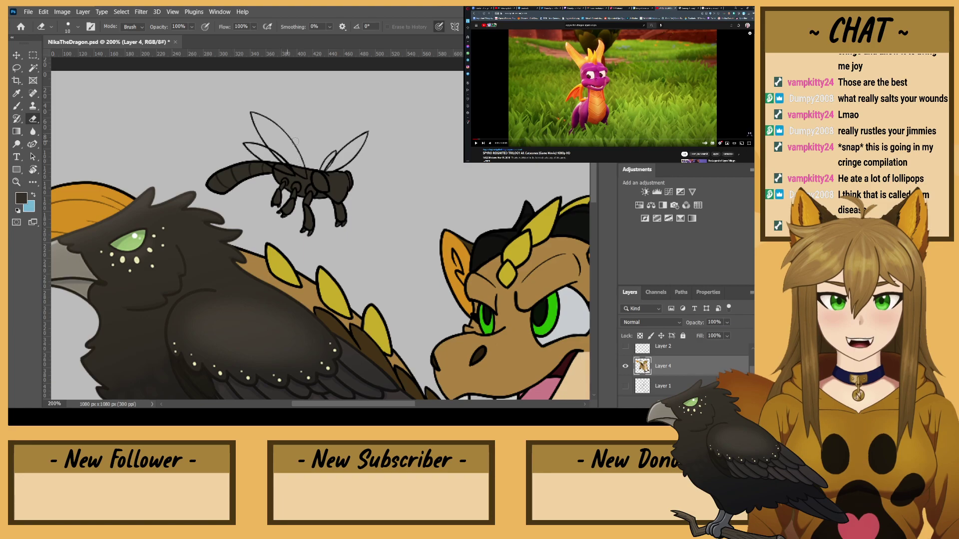
- Lock Layer 4's transparent pixels again and paint the dragonfly's lower legs with the blue-grey sampled from the raven's feet
{"action": "key", "text": "b"}
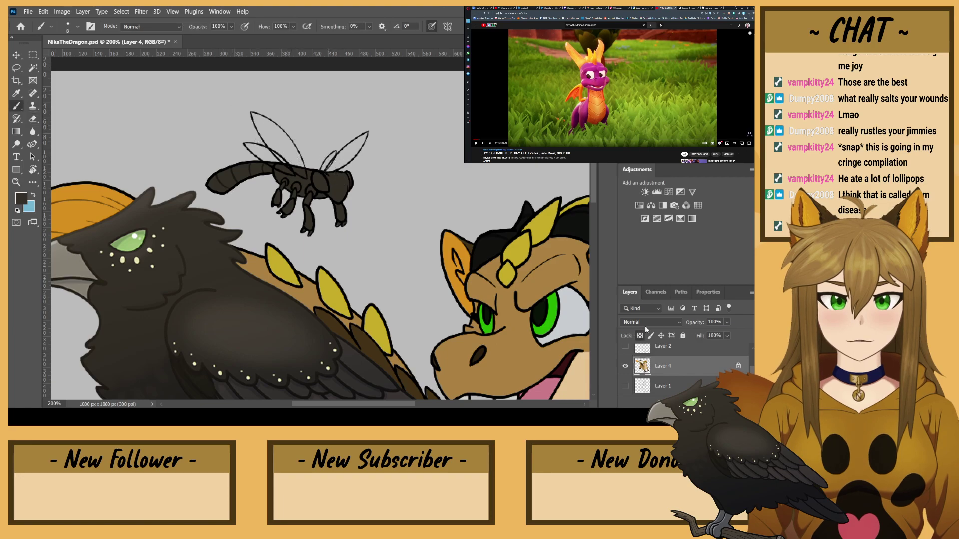
{"action": "mouse_move", "coordinate": [229, 310]}
{"action": "left_mouse_down"}
{"action": "mouse_move", "coordinate": [331, 83]}
{"action": "mouse_move", "coordinate": [370, 314]}
{"action": "left_mouse_up"}
{"action": "key", "text": "ctrl+plus"}
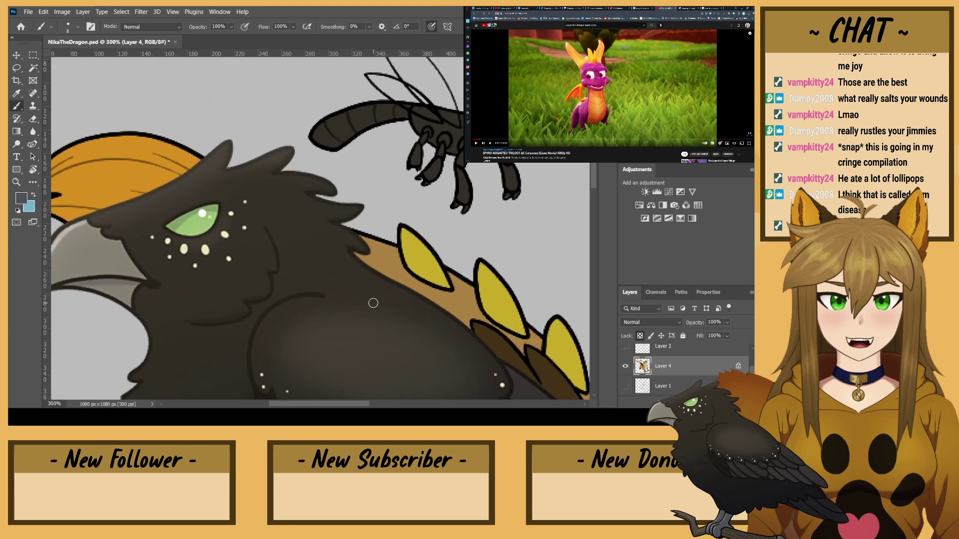
{"action": "mouse_move", "coordinate": [461, 168]}
{"action": "left_mouse_down"}
{"action": "mouse_move", "coordinate": [468, 211]}
{"action": "mouse_move", "coordinate": [450, 202]}
{"action": "mouse_move", "coordinate": [475, 181]}
{"action": "mouse_move", "coordinate": [508, 182]}
{"action": "left_mouse_up"}
{"action": "mouse_move", "coordinate": [430, 177]}
{"action": "left_mouse_down"}
{"action": "mouse_move", "coordinate": [442, 147]}
{"action": "mouse_move", "coordinate": [430, 183]}
{"action": "mouse_move", "coordinate": [425, 134]}
{"action": "left_mouse_up"}
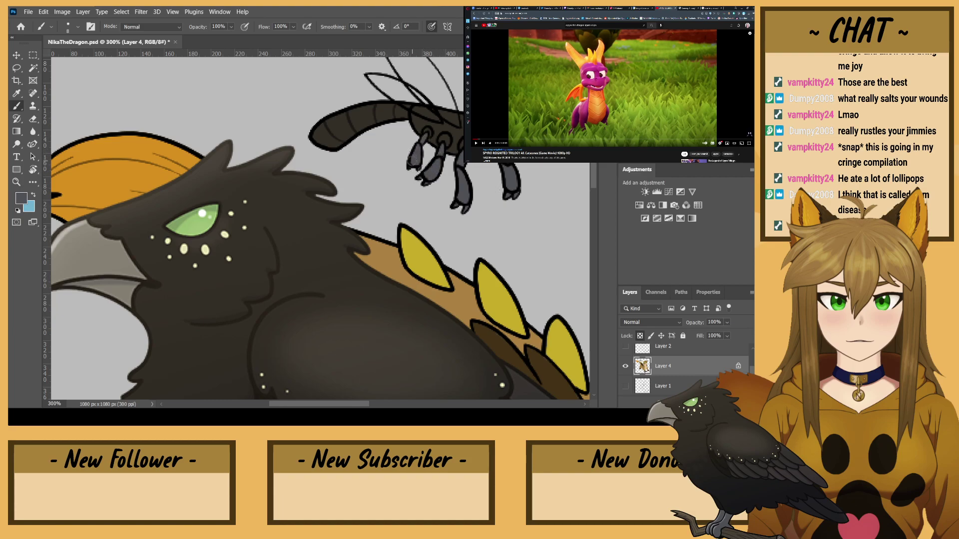
- Sample the black of the raven's talons and paint the claws at the ends of the dragonfly's legs with it
{"action": "left_click_drag", "start_coordinate": [401, 240], "coordinate": [445, 65]}
{"action": "left_click_drag", "start_coordinate": [363, 313], "coordinate": [400, 133]}
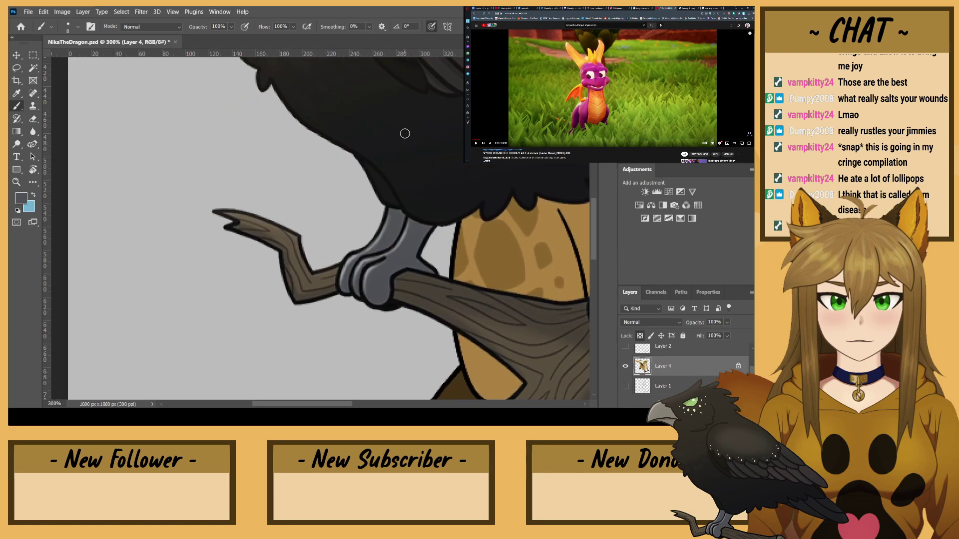
{"action": "left_click", "coordinate": [396, 303], "text": "alt"}
{"action": "mouse_move", "coordinate": [400, 226]}
{"action": "left_mouse_down"}
{"action": "mouse_move", "coordinate": [383, 340]}
{"action": "mouse_move", "coordinate": [377, 253]}
{"action": "mouse_move", "coordinate": [349, 334]}
{"action": "left_mouse_up"}
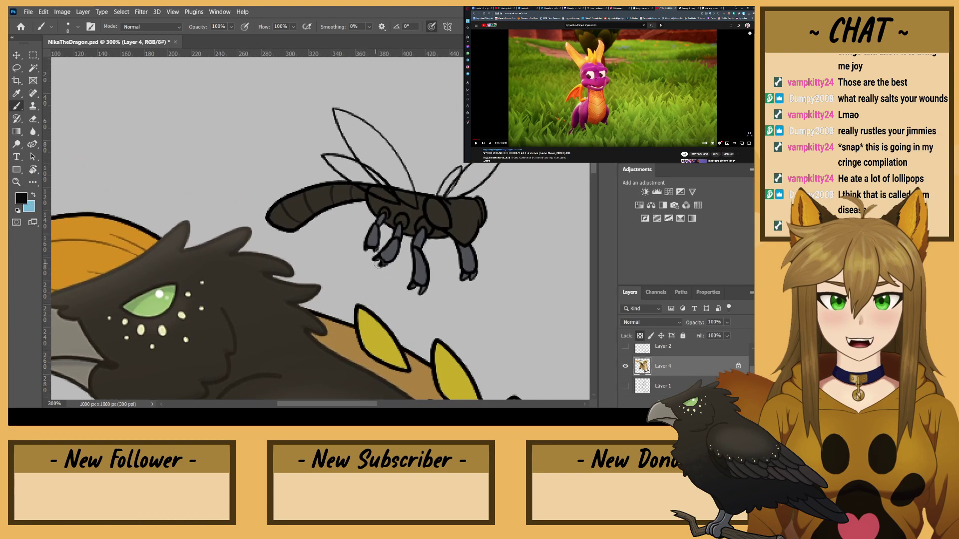
{"action": "left_click_drag", "start_coordinate": [419, 291], "coordinate": [427, 290]}
{"action": "left_click_drag", "start_coordinate": [457, 279], "coordinate": [465, 278]}
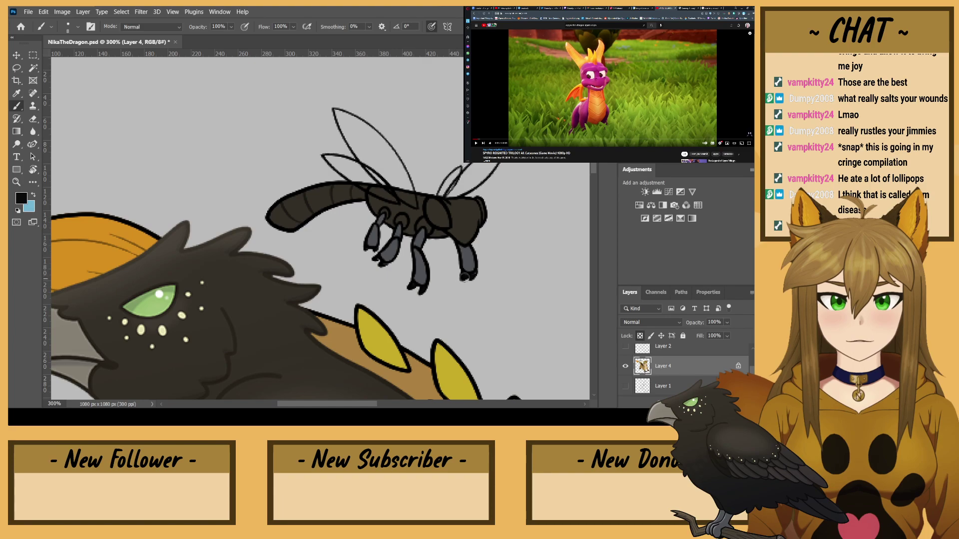
- Sample the light green of the raven's eye and paint both of the dragonfly's eyes with it
{"action": "left_click_drag", "start_coordinate": [291, 251], "coordinate": [405, 175]}
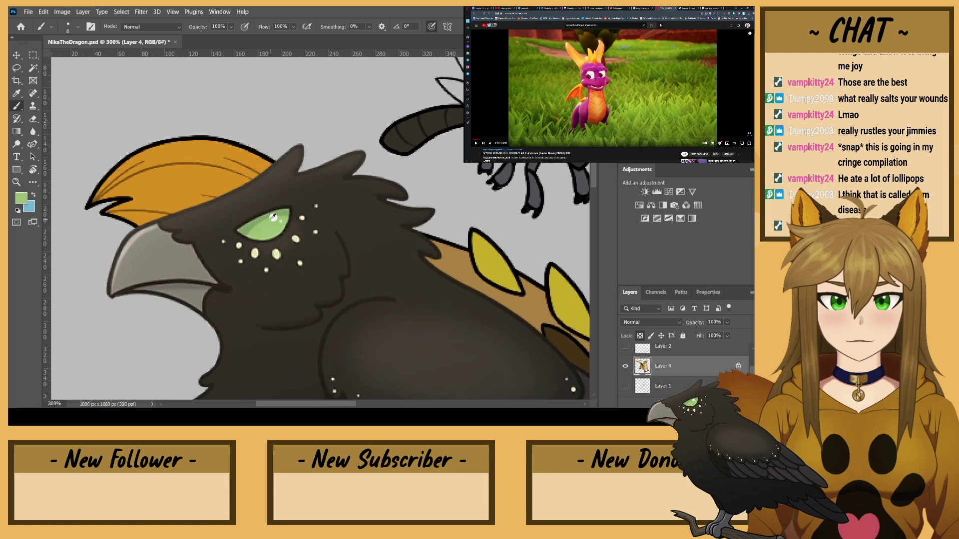
{"action": "left_click_drag", "start_coordinate": [545, 185], "coordinate": [390, 311]}
{"action": "mouse_move", "coordinate": [405, 265]}
{"action": "left_mouse_down"}
{"action": "mouse_move", "coordinate": [394, 244]}
{"action": "mouse_move", "coordinate": [400, 262]}
{"action": "left_mouse_up"}
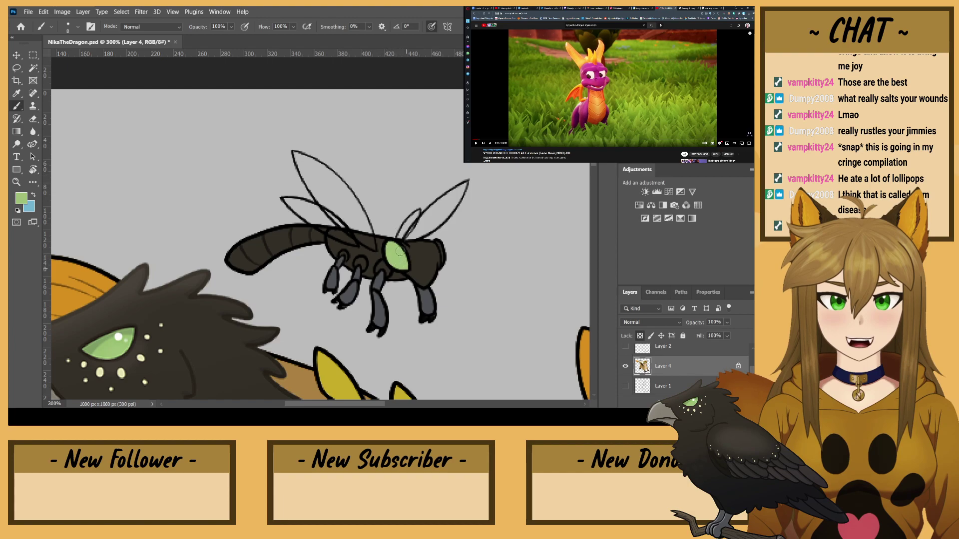
{"action": "left_click_drag", "start_coordinate": [438, 244], "coordinate": [441, 260]}
- Sample the brownish grey of the raven's beak as the brush colour for the dragonfly
{"action": "left_click_drag", "start_coordinate": [254, 233], "coordinate": [280, 170]}
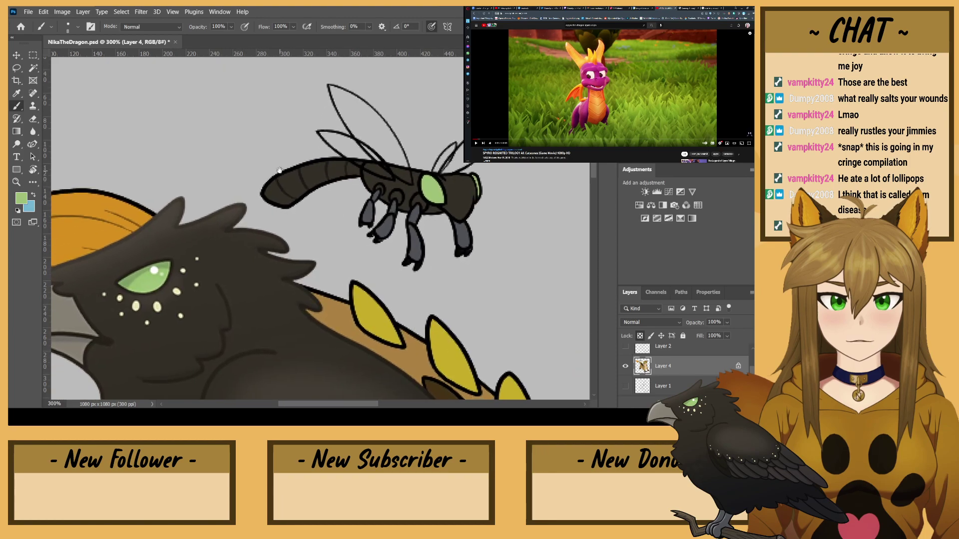
{"action": "left_click_drag", "start_coordinate": [281, 210], "coordinate": [305, 160]}
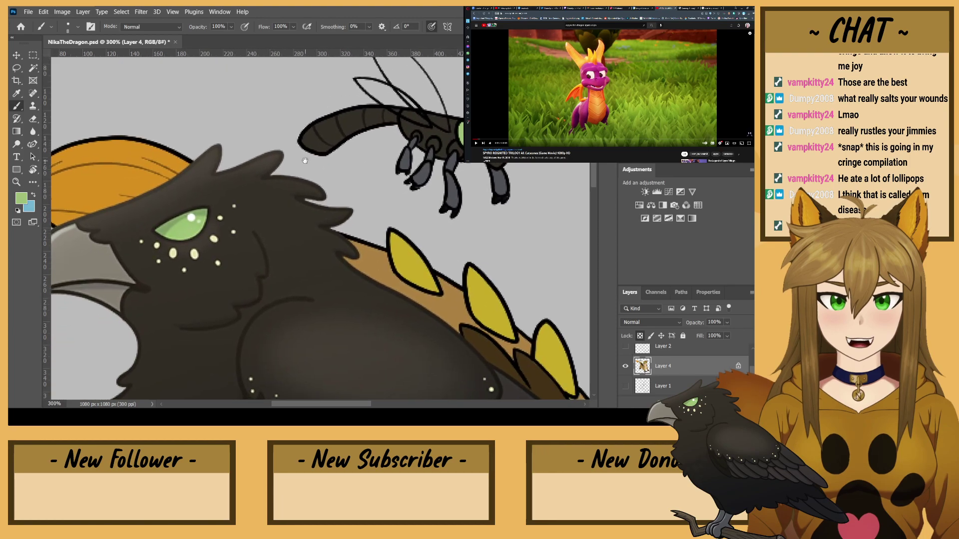
{"action": "left_click_drag", "start_coordinate": [246, 317], "coordinate": [459, 311]}
{"action": "left_click", "coordinate": [278, 203], "text": "alt"}
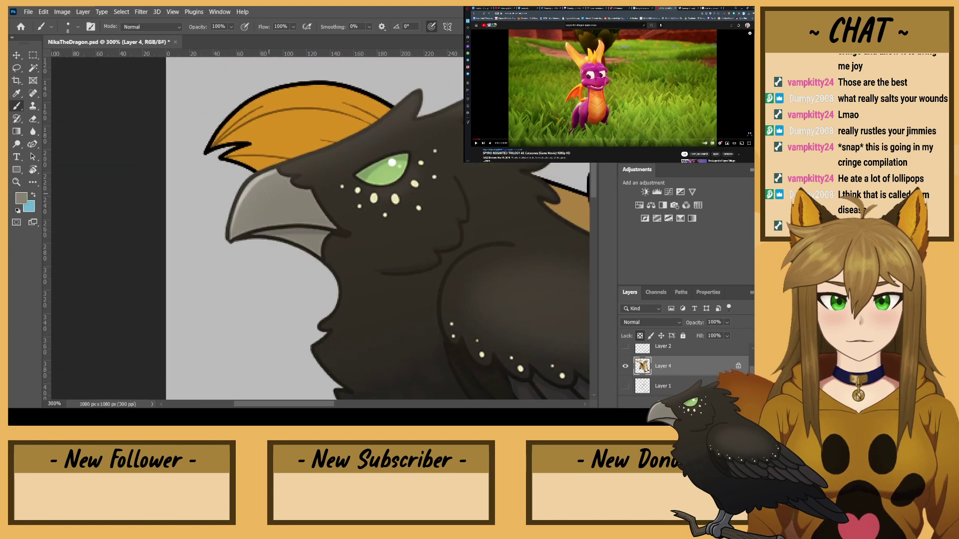
{"action": "left_click_drag", "start_coordinate": [436, 203], "coordinate": [205, 361]}
- Hide the grey Background layer and add a white Color Fill layer directly above it, below Layer 1
{"action": "key", "text": "ctrl+shift+alt+n"}
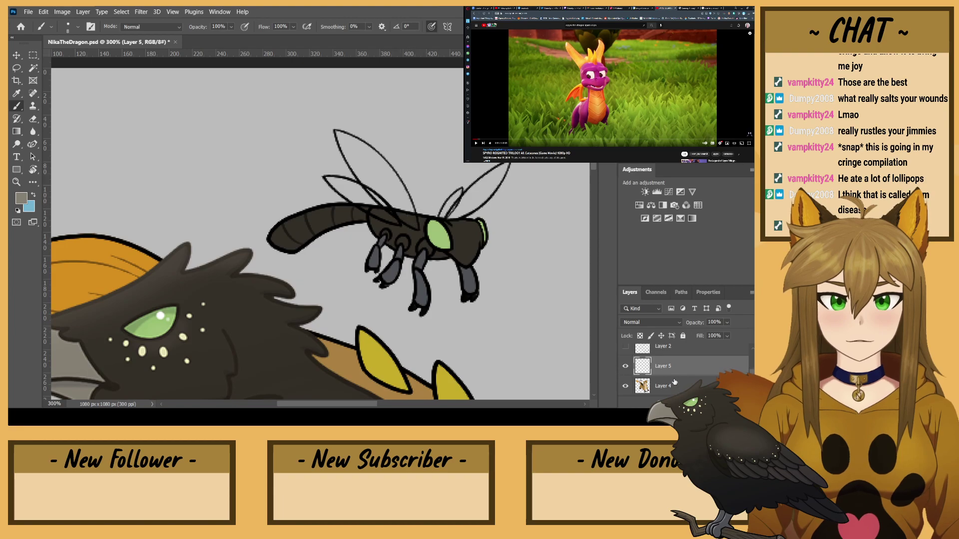
{"action": "scroll", "coordinate": [644, 382], "scroll_direction": "down", "scroll_amount": 2}
{"action": "left_click", "coordinate": [626, 386]}
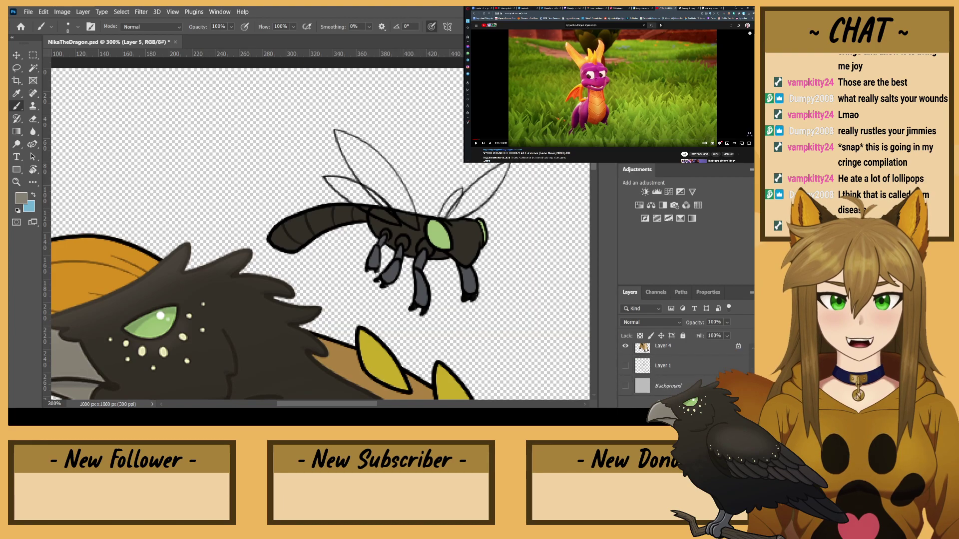
{"action": "key", "text": "alt+BackSpace"}
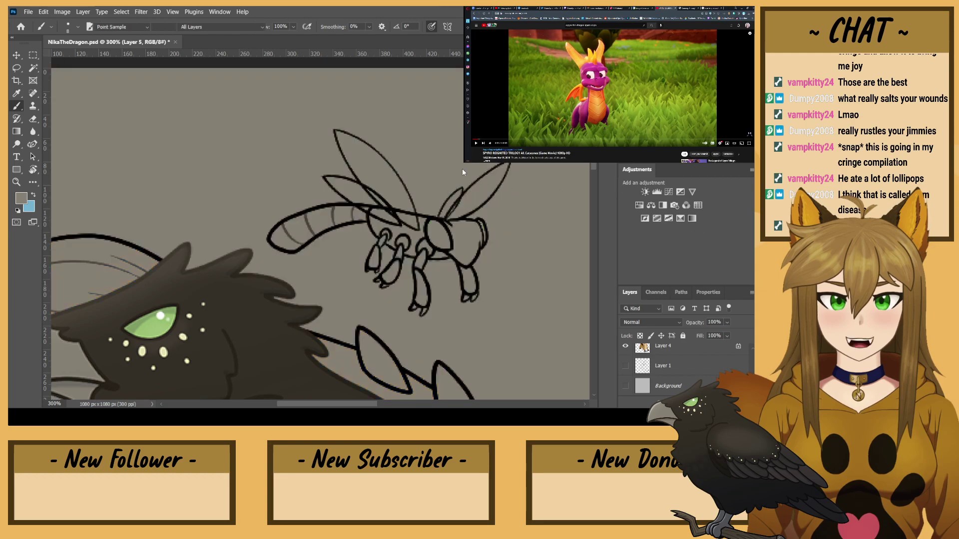
{"action": "key", "text": "ctrl+alt+z"}
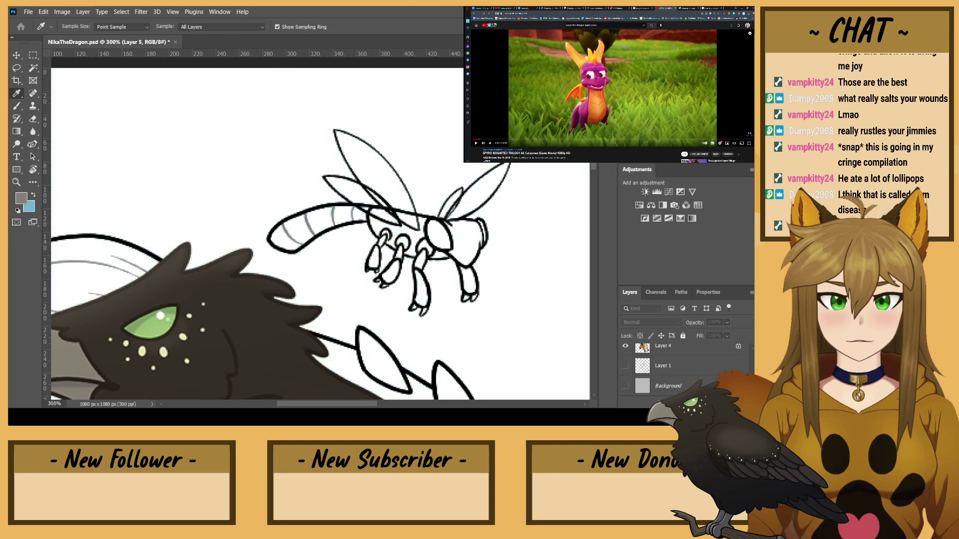
{"action": "key", "text": "Return"}
{"action": "scroll", "coordinate": [704, 379], "scroll_direction": "down", "scroll_amount": 2}
{"action": "scroll", "coordinate": [702, 375], "scroll_direction": "up", "scroll_amount": 1}
{"action": "left_click_drag", "start_coordinate": [699, 354], "coordinate": [684, 369]}
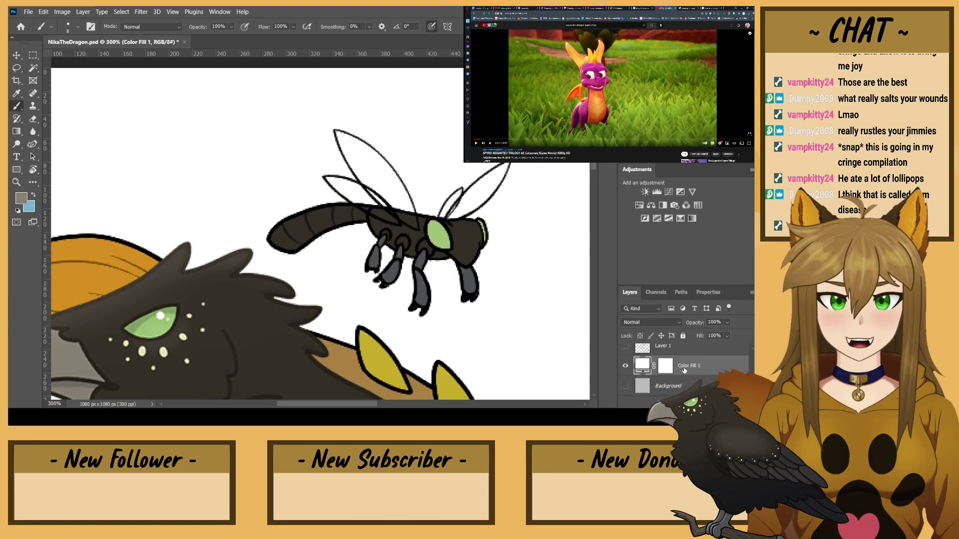
- Create a new layer above Layer 4 and paint all of the dragonfly's wings on it with the raven's beak grey
{"action": "scroll", "coordinate": [674, 364], "scroll_direction": "up", "scroll_amount": 2}
{"action": "scroll", "coordinate": [668, 364], "scroll_direction": "up", "scroll_amount": 1}
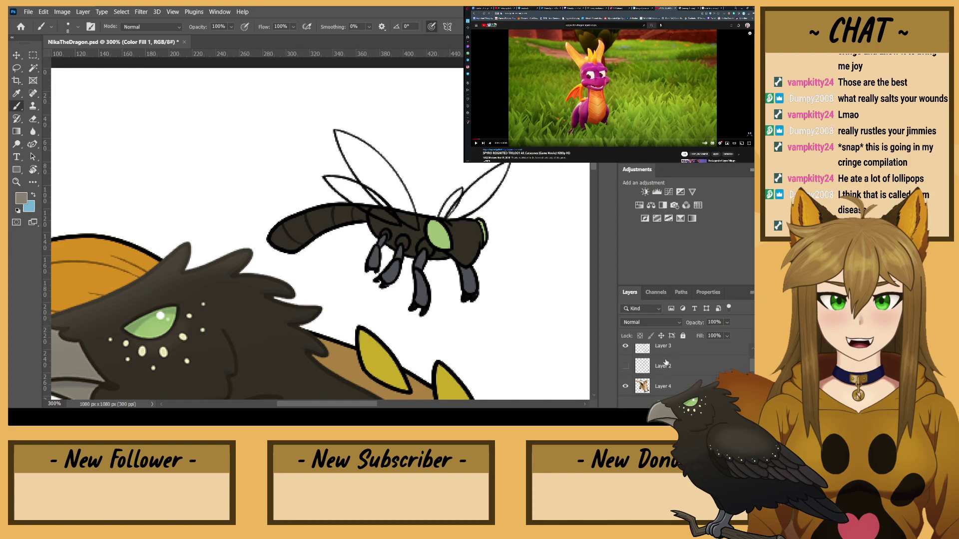
{"action": "left_click", "coordinate": [625, 367]}
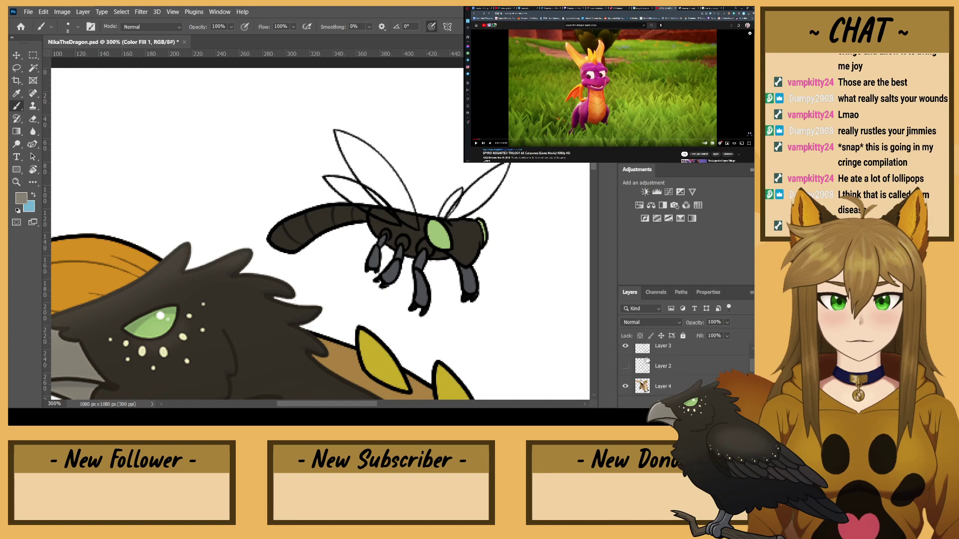
{"action": "left_click", "coordinate": [669, 386]}
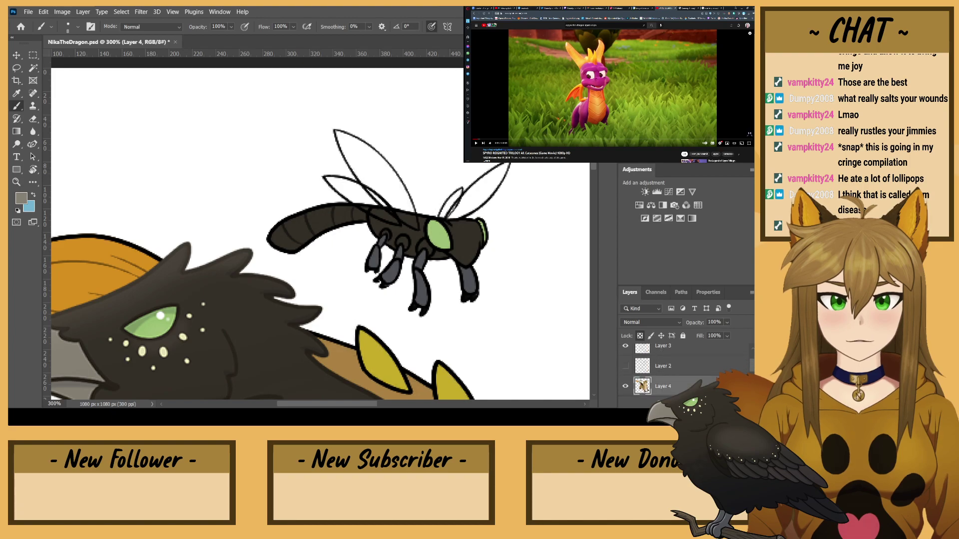
{"action": "key", "text": "ctrl+shift+alt+n"}
{"action": "mouse_move", "coordinate": [409, 205]}
{"action": "left_mouse_down"}
{"action": "mouse_move", "coordinate": [415, 227]}
{"action": "mouse_move", "coordinate": [358, 171]}
{"action": "mouse_move", "coordinate": [337, 131]}
{"action": "mouse_move", "coordinate": [378, 159]}
{"action": "mouse_move", "coordinate": [402, 210]}
{"action": "mouse_move", "coordinate": [346, 142]}
{"action": "left_mouse_up"}
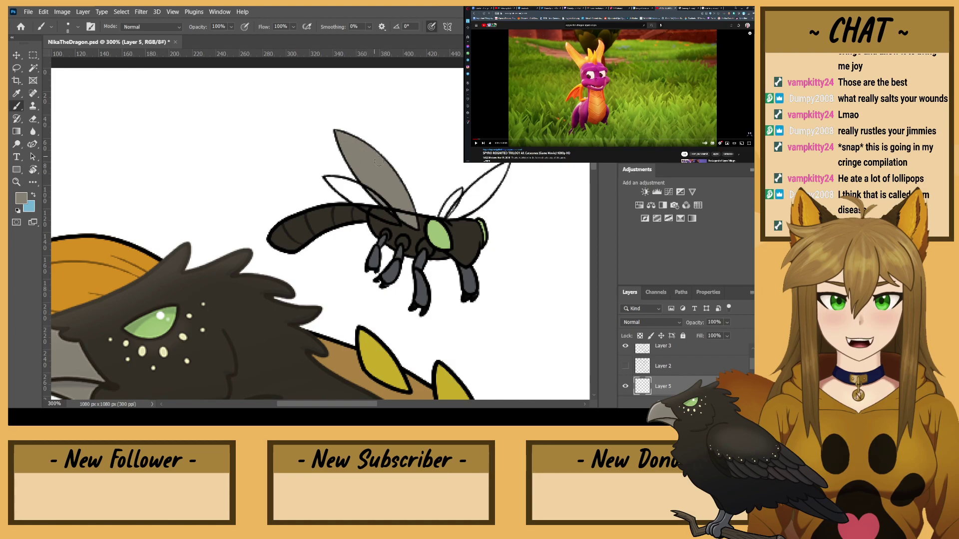
{"action": "mouse_move", "coordinate": [464, 214]}
{"action": "left_mouse_down"}
{"action": "mouse_move", "coordinate": [442, 214]}
{"action": "mouse_move", "coordinate": [462, 189]}
{"action": "mouse_move", "coordinate": [469, 196]}
{"action": "mouse_move", "coordinate": [504, 169]}
{"action": "mouse_move", "coordinate": [457, 209]}
{"action": "left_mouse_up"}
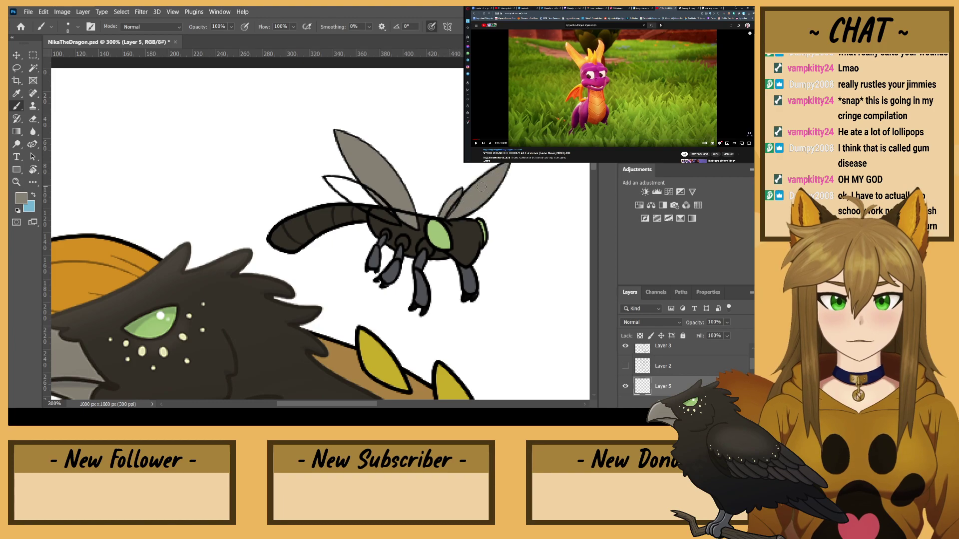
{"action": "left_click", "coordinate": [33, 119]}
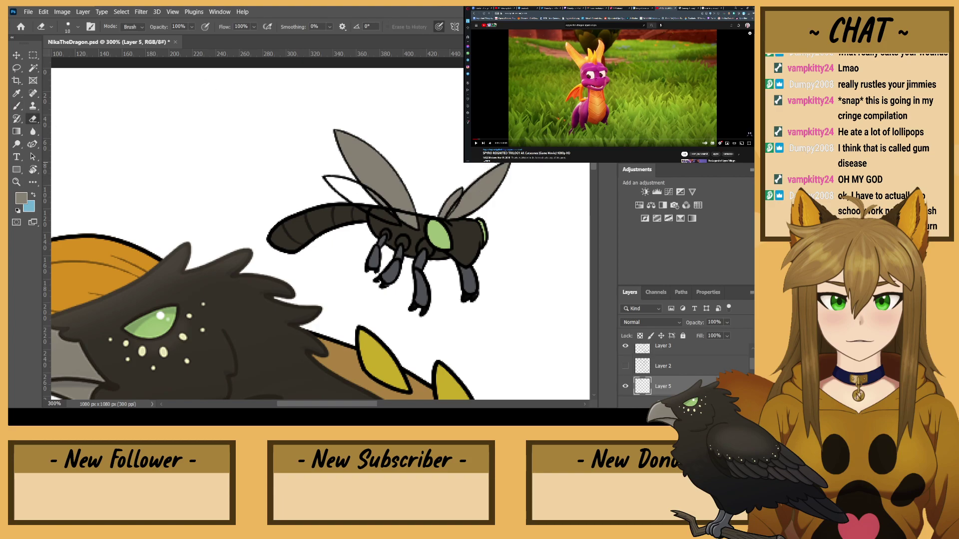
{"action": "key", "text": "b"}
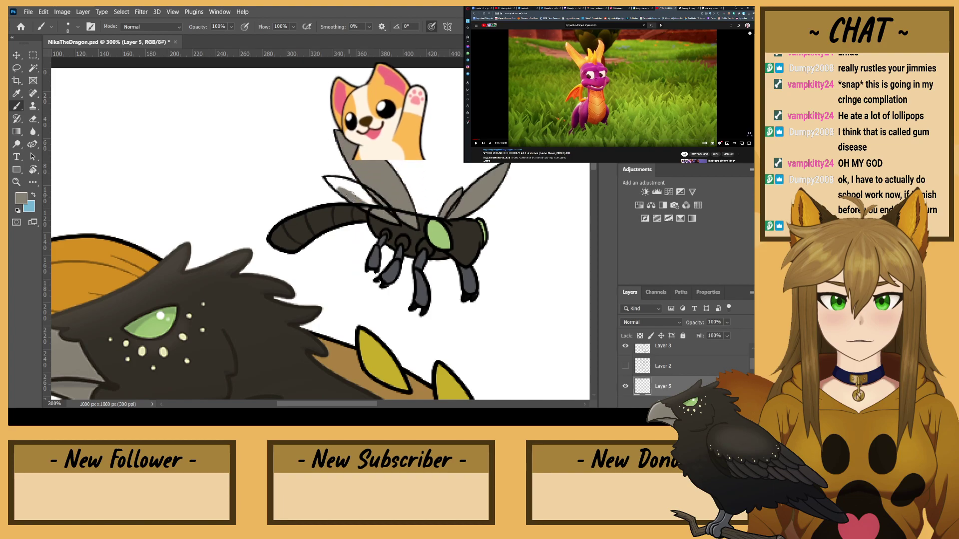
{"action": "mouse_move", "coordinate": [349, 196]}
{"action": "left_mouse_down"}
{"action": "mouse_move", "coordinate": [328, 178]}
{"action": "mouse_move", "coordinate": [355, 181]}
{"action": "mouse_move", "coordinate": [379, 208]}
{"action": "left_mouse_up"}
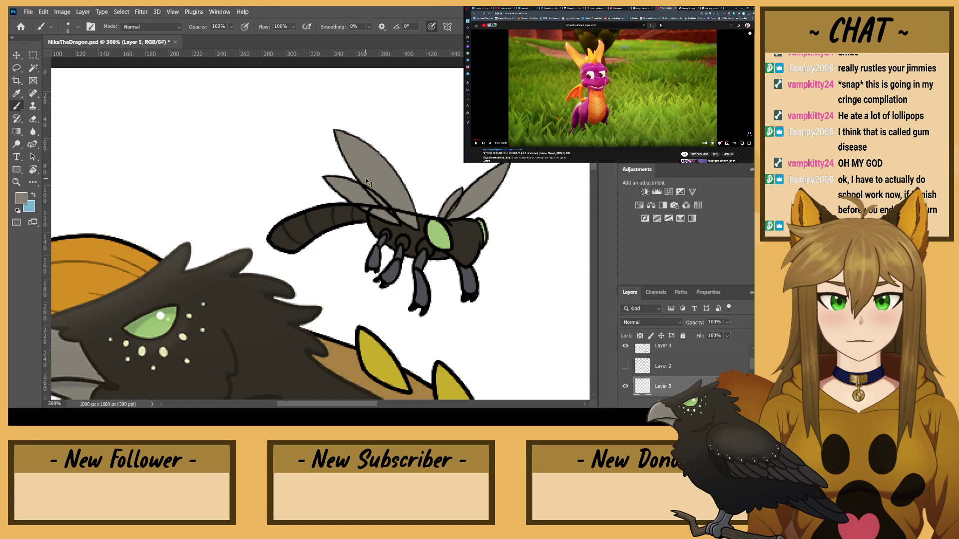
{"action": "key", "text": "ctrl+minus"}
{"action": "key", "text": "ctrl+minus"}
{"action": "key", "text": "ctrl+minus"}
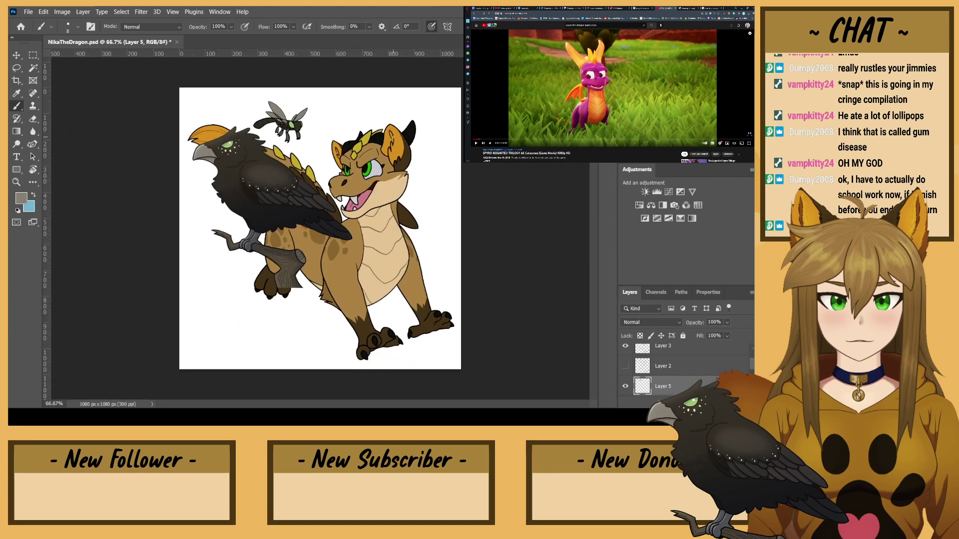
- Sample the pale cream of the raven's face spots and dot small spots onto the dragonfly's face and body on Layer 4
{"action": "key", "text": "ctrl+plus"}
{"action": "key", "text": "ctrl+plus"}
{"action": "key", "text": "ctrl+plus"}
{"action": "left_click_drag", "start_coordinate": [196, 139], "coordinate": [401, 252]}
{"action": "left_click_drag", "start_coordinate": [302, 174], "coordinate": [370, 275]}
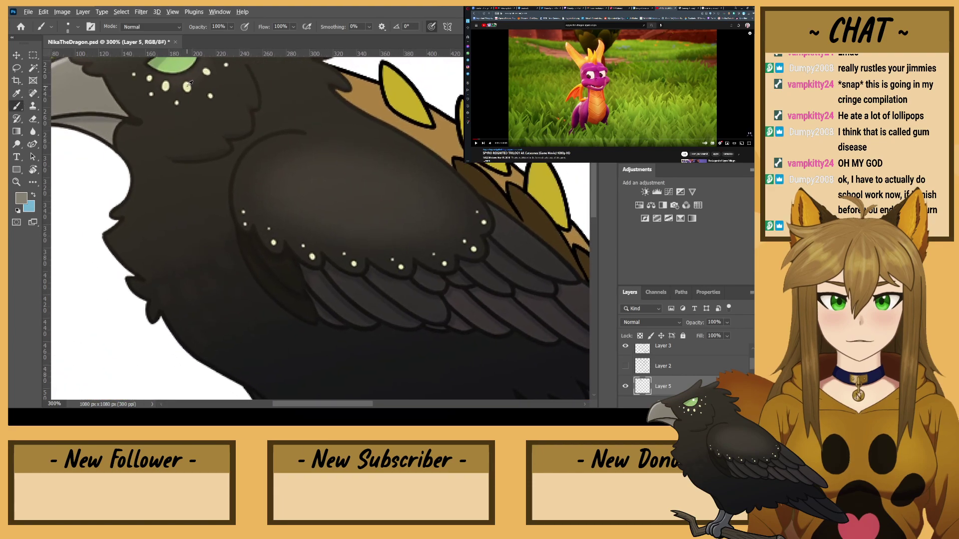
{"action": "left_click", "coordinate": [188, 86], "text": "alt"}
{"action": "left_click_drag", "start_coordinate": [341, 117], "coordinate": [314, 369]}
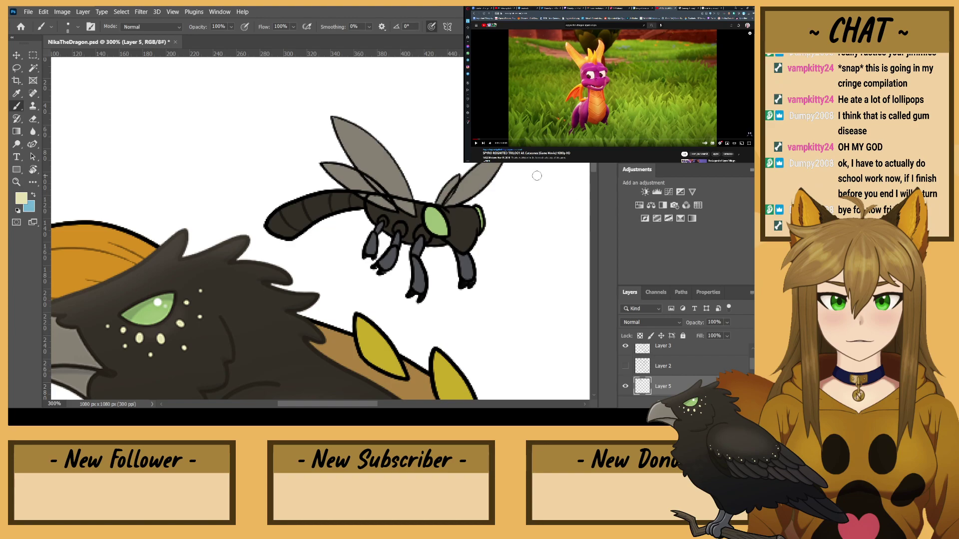
{"action": "scroll", "coordinate": [711, 370], "scroll_direction": "down", "scroll_amount": 1}
{"action": "left_click", "coordinate": [703, 385]}
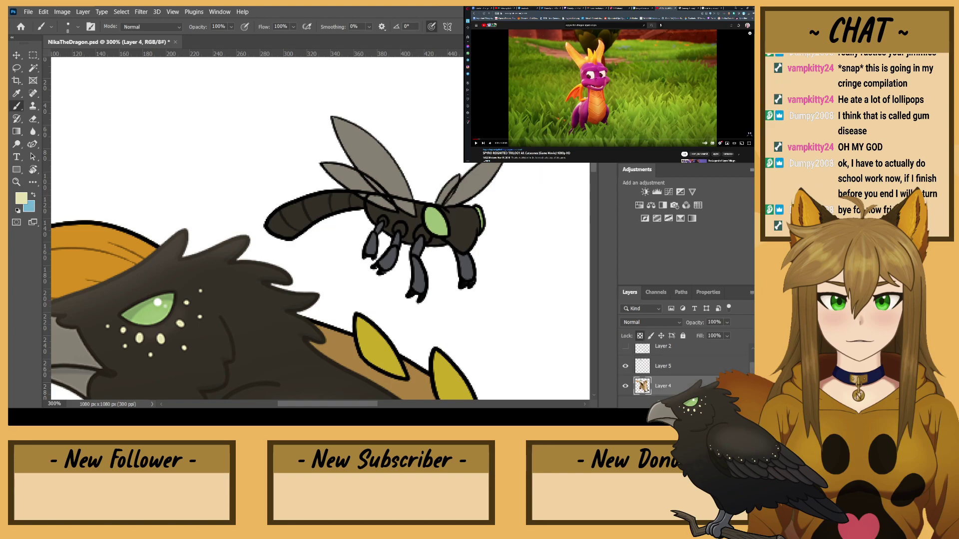
{"action": "left_click", "coordinate": [457, 228]}
{"action": "left_click", "coordinate": [454, 218]}
{"action": "left_click", "coordinate": [475, 227]}
{"action": "left_click", "coordinate": [472, 217]}
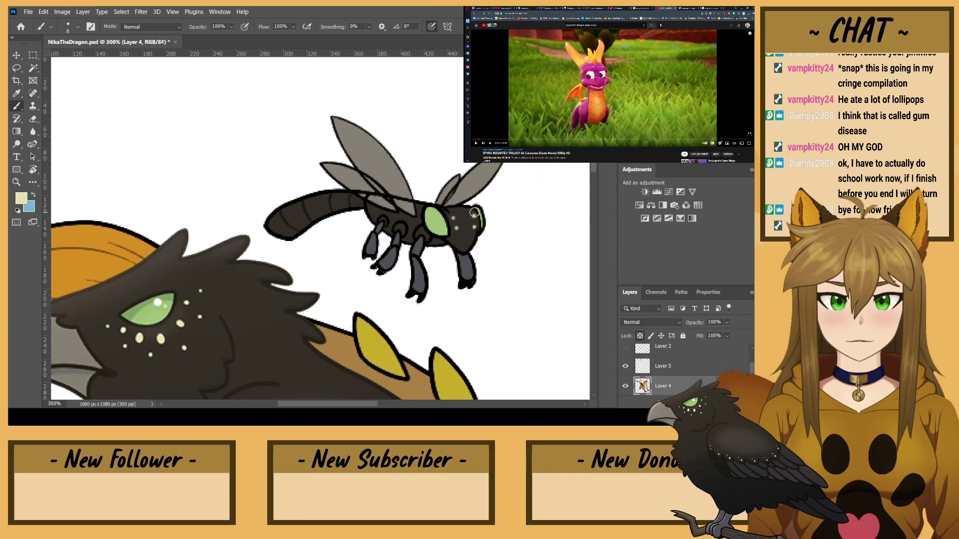
{"action": "left_click", "coordinate": [421, 232]}
{"action": "left_click", "coordinate": [400, 225]}
- Set the opacity of the wings' Layer 5 to 50% and merge it into Layer 4
{"action": "key", "text": "ctrl+minus"}
{"action": "key", "text": "ctrl+minus"}
{"action": "key", "text": "ctrl+minus"}
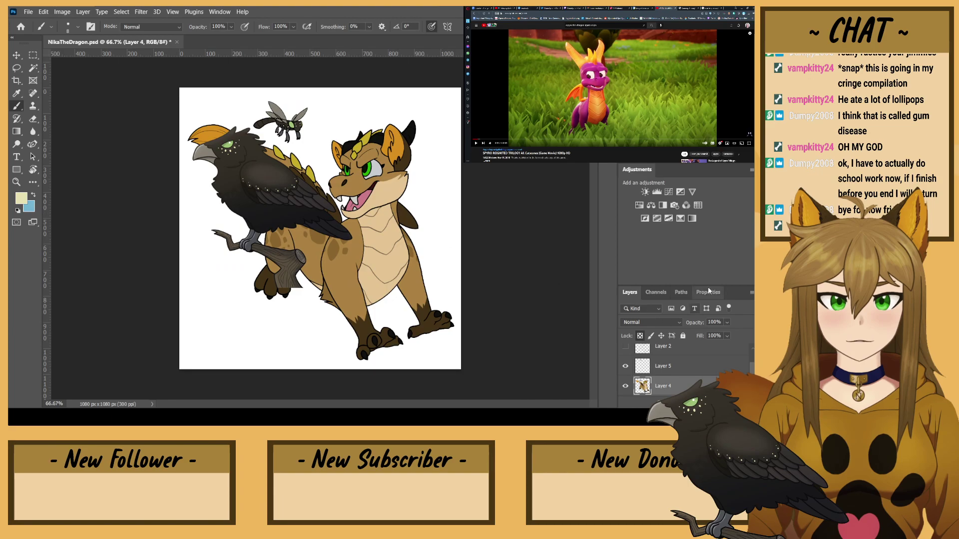
{"action": "left_click", "coordinate": [665, 366]}
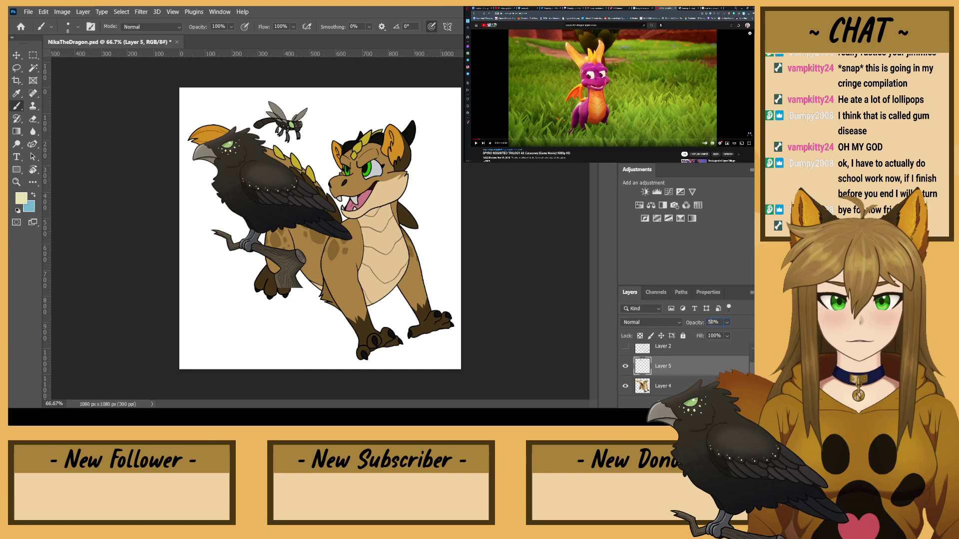
{"action": "key", "text": "Return"}
{"action": "left_click", "coordinate": [679, 386]}
- Hide the NM_Closed layer that holds the raven
{"action": "scroll", "coordinate": [680, 369], "scroll_direction": "up", "scroll_amount": 2}
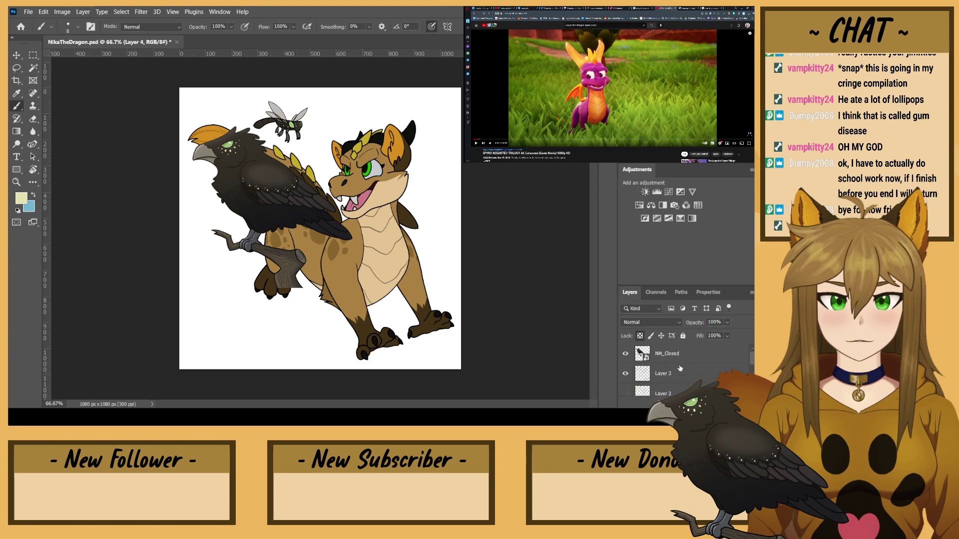
{"action": "left_click", "coordinate": [626, 353]}
{"action": "scroll", "coordinate": [669, 357], "scroll_direction": "down", "scroll_amount": 1}
{"action": "left_click", "coordinate": [678, 359]}
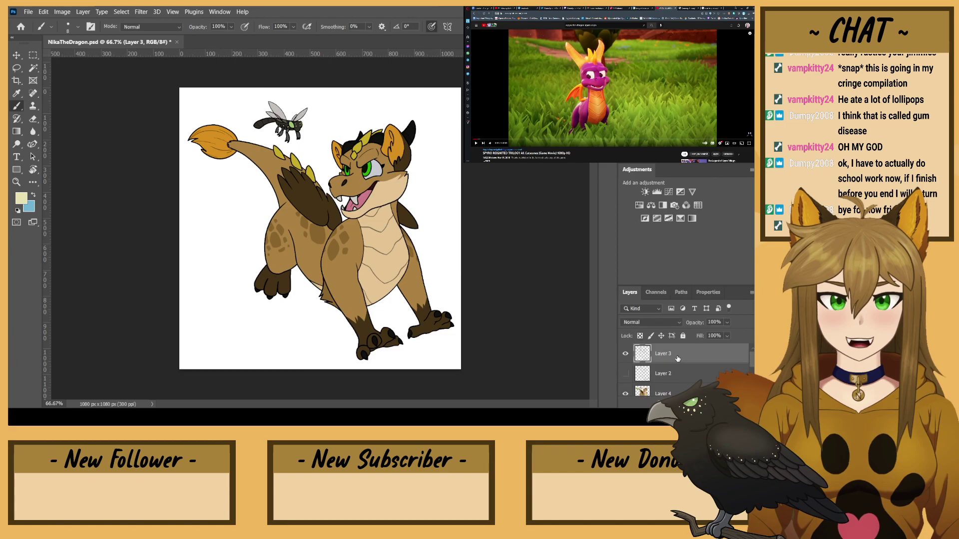
- Delete the white Color Fill 1 layer and show the grey Background layer again
{"action": "scroll", "coordinate": [677, 358], "scroll_direction": "down", "scroll_amount": 2}
{"action": "left_click", "coordinate": [679, 386]}
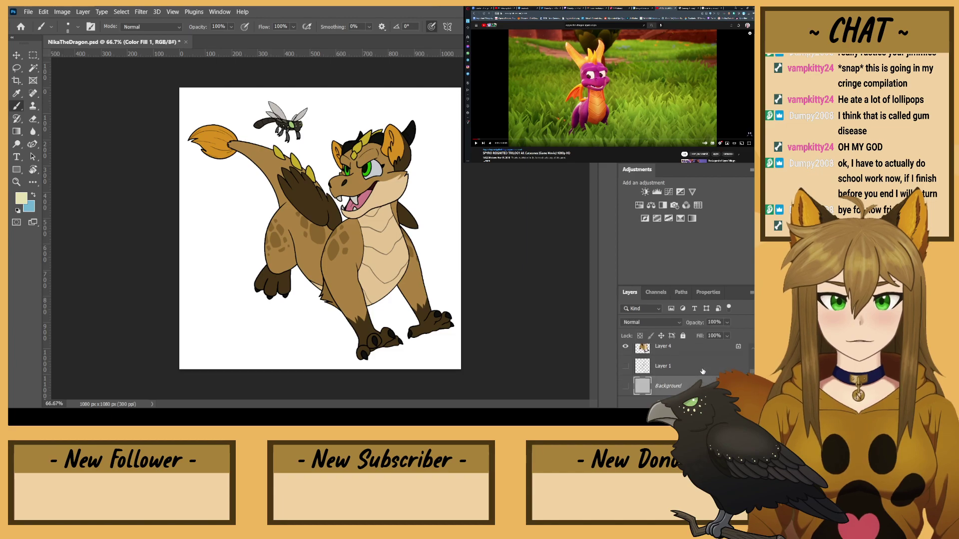
{"action": "left_click", "coordinate": [626, 386]}
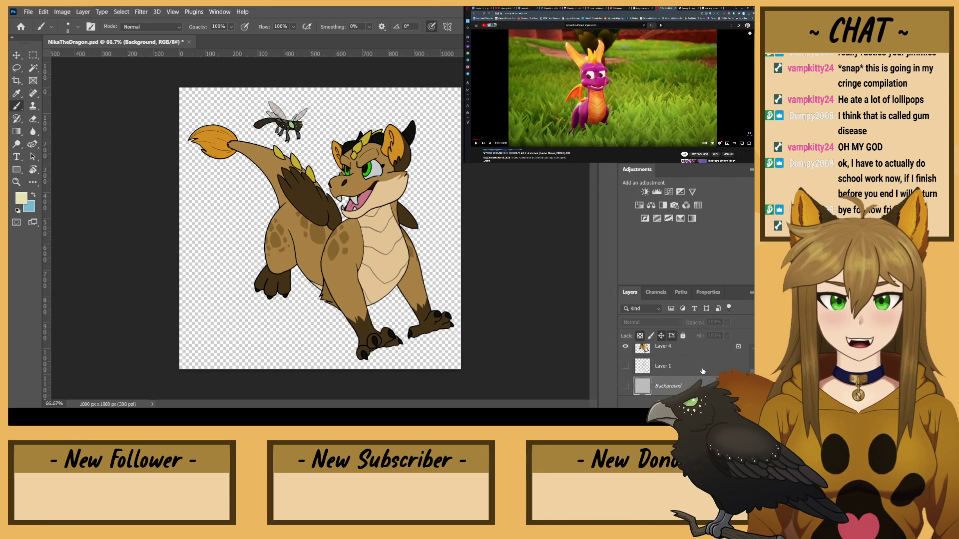
{"action": "left_click", "coordinate": [625, 386]}
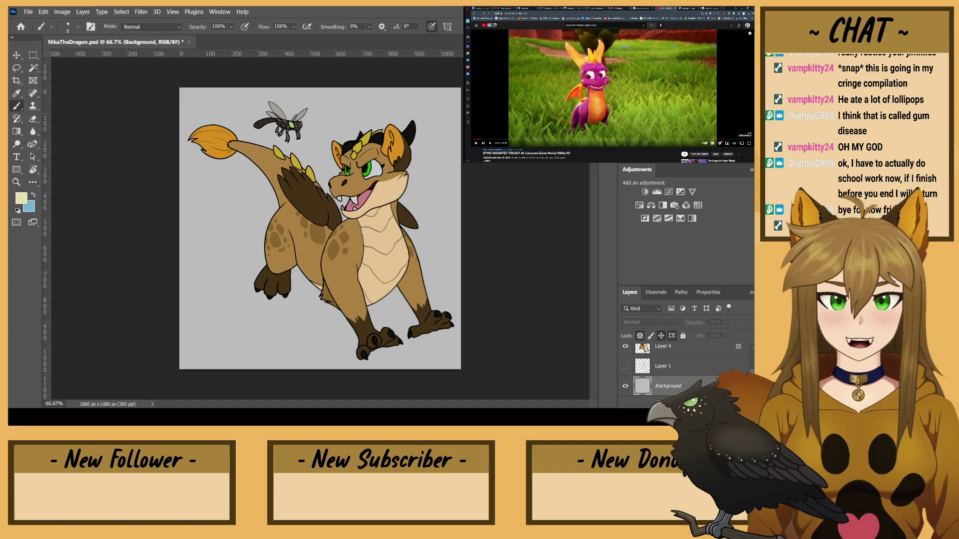
- Switch to the web browser and look through Google image results for artisan homeworld concept art
{"action": "left_click", "coordinate": [623, 13]}
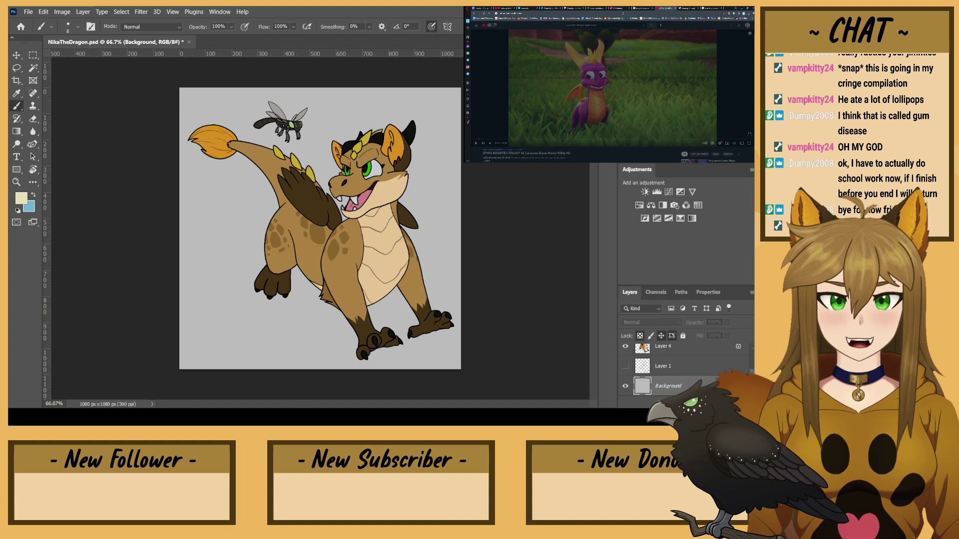
{"action": "key", "text": "Return"}
{"action": "key", "text": "alt+Left"}
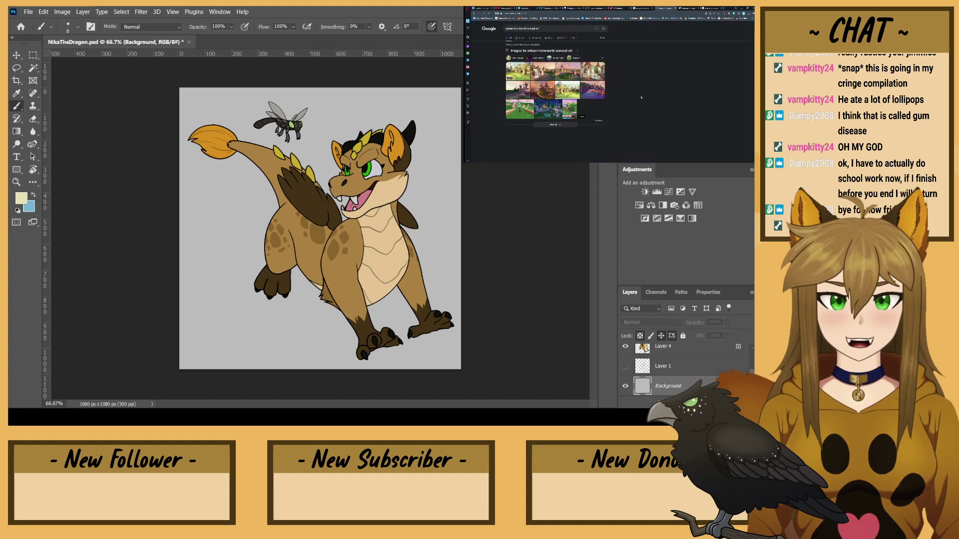
{"action": "left_click", "coordinate": [522, 39]}
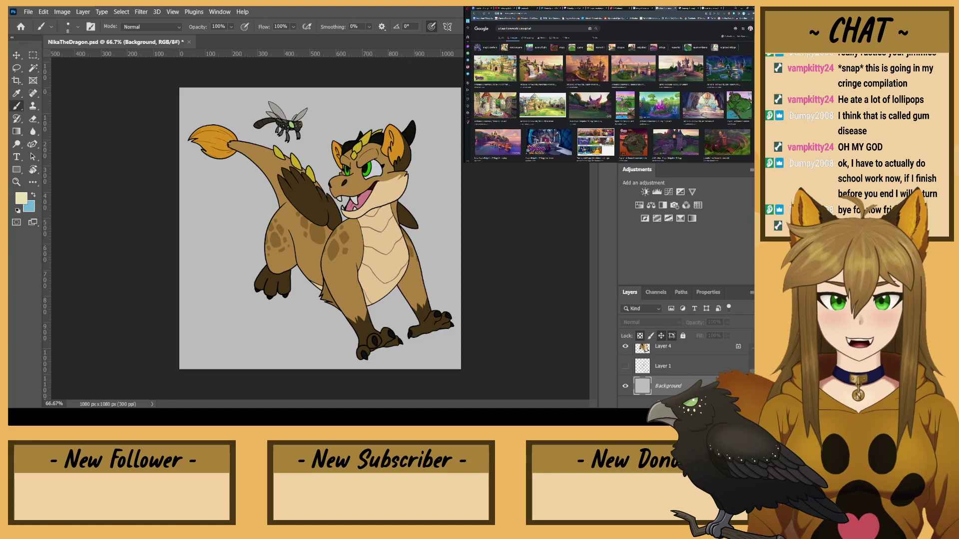
{"action": "scroll", "coordinate": [538, 98], "scroll_direction": "down", "scroll_amount": 4}
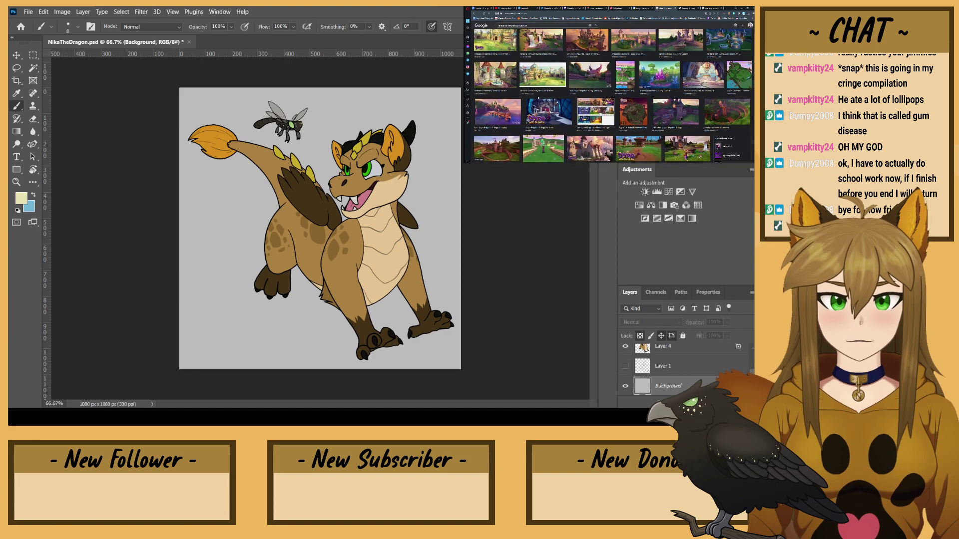
{"action": "scroll", "coordinate": [538, 98], "scroll_direction": "up", "scroll_amount": 3}
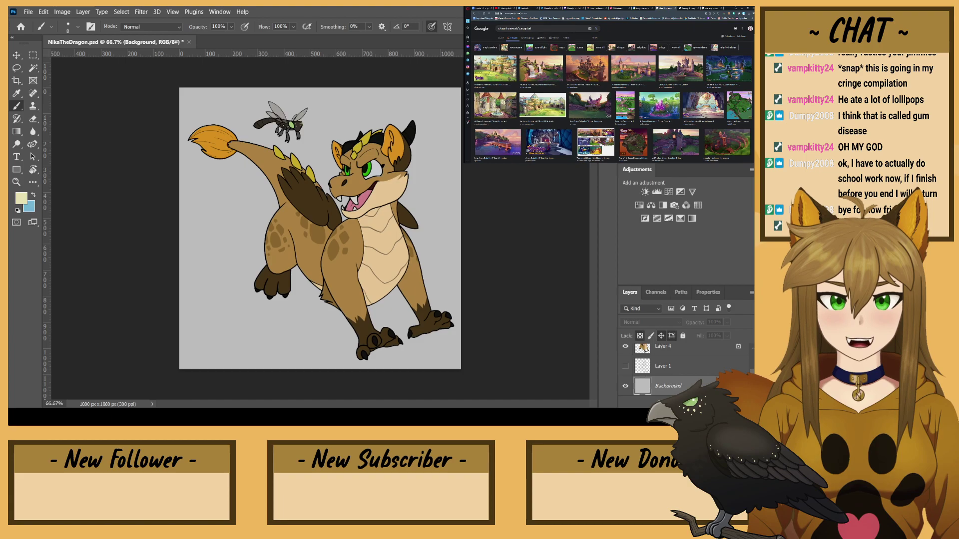
- Change the image search to stone hill concept art and look through the results
{"action": "double_click", "coordinate": [514, 28]}
{"action": "key", "text": "BackSpace"}
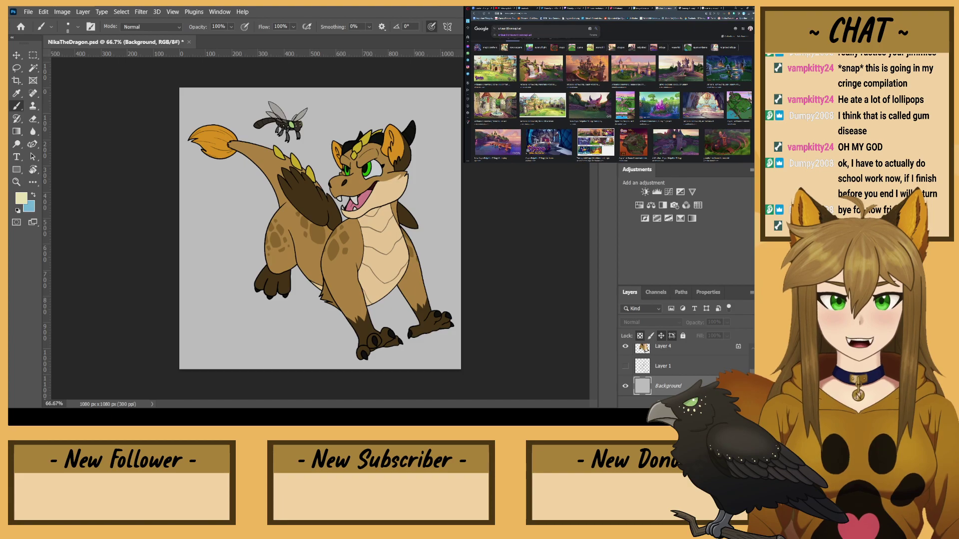
{"action": "type", "text": "stone hill"}
{"action": "key", "text": "Return"}
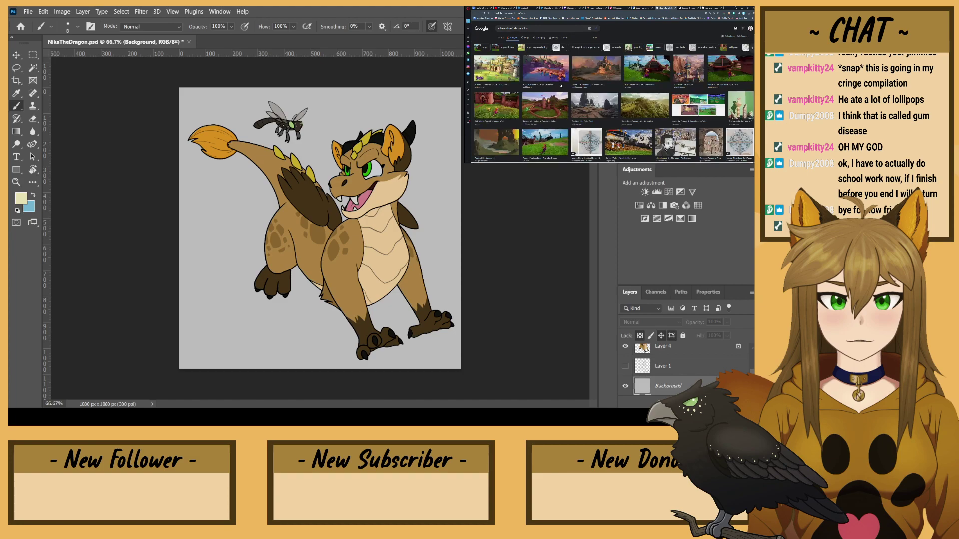
{"action": "scroll", "coordinate": [561, 86], "scroll_direction": "down", "scroll_amount": 2}
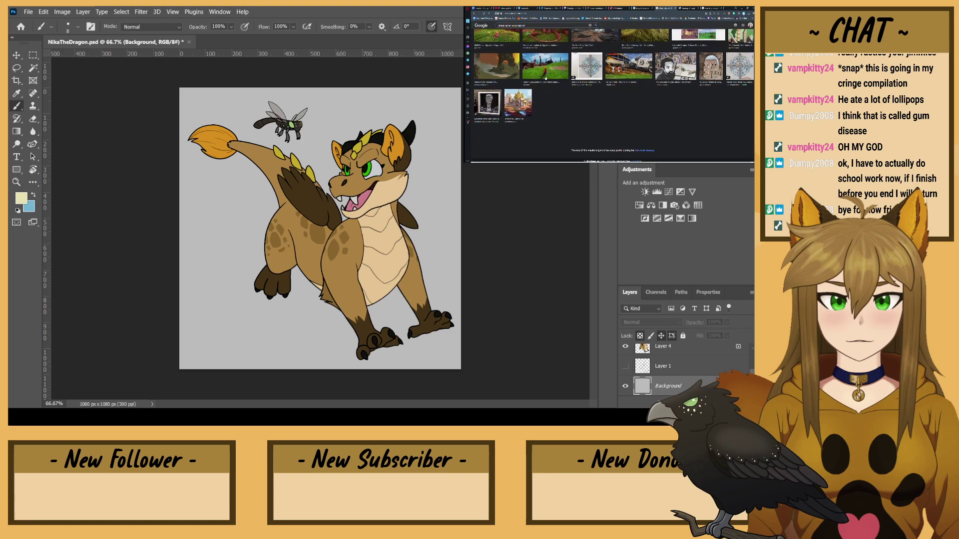
{"action": "scroll", "coordinate": [546, 80], "scroll_direction": "up", "scroll_amount": 3}
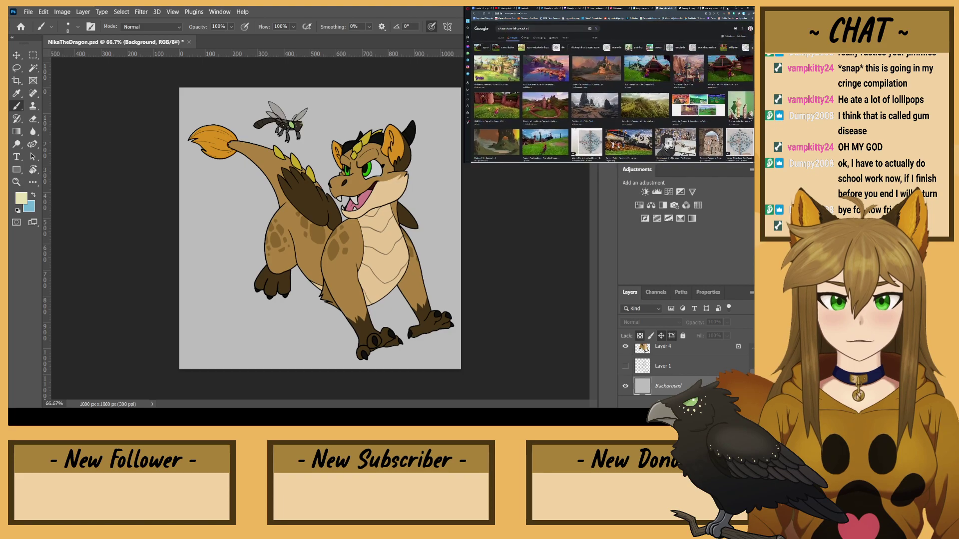
- Search Google Images for "spyro tsaoshin" in a new browser tab
{"action": "key", "text": "ctrl+t"}
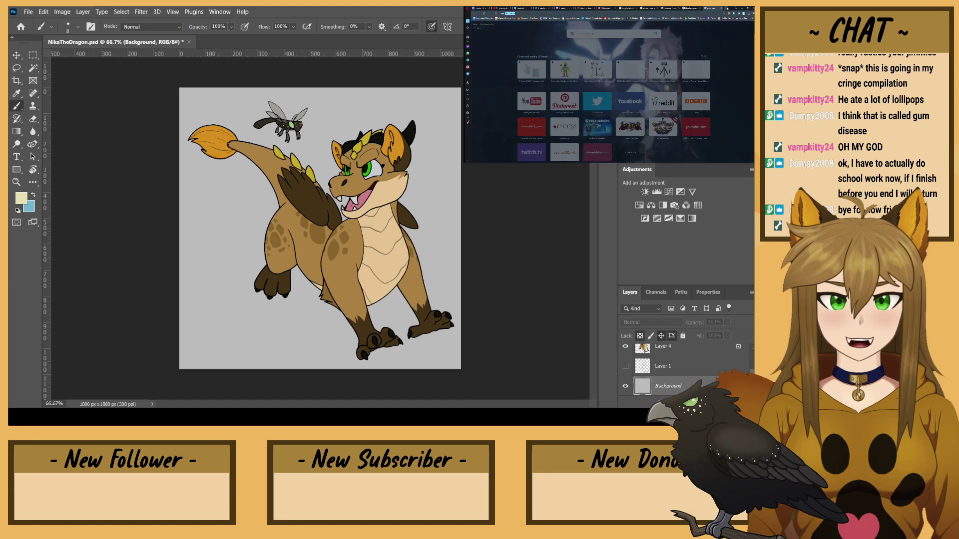
{"action": "type", "text": "spyro"}
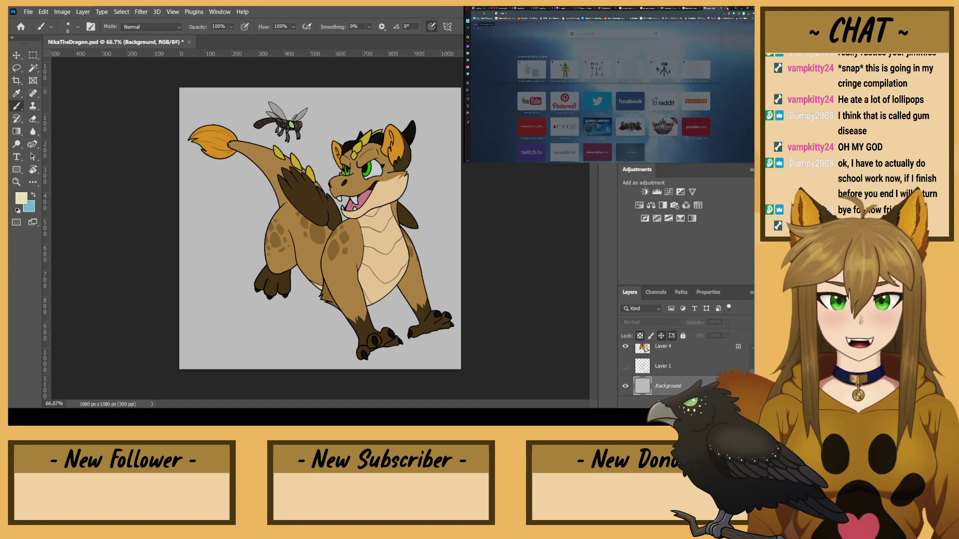
{"action": "type", "text": " tsaoshin"}
{"action": "key", "text": "Return"}
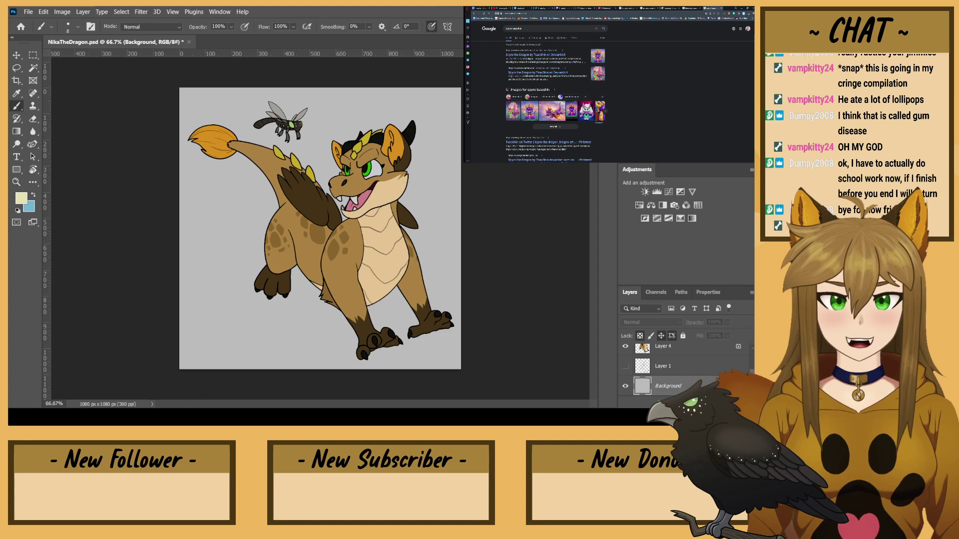
{"action": "left_click", "coordinate": [523, 37]}
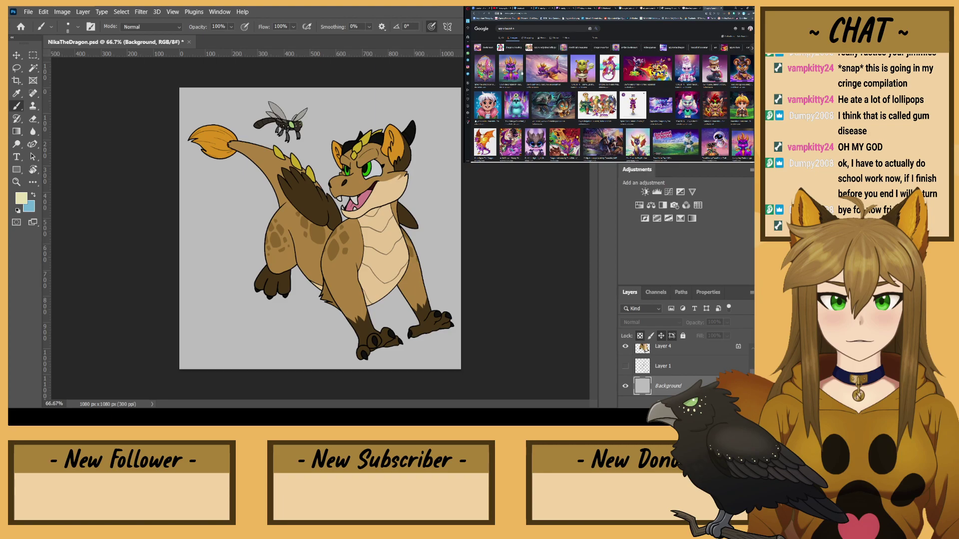
- Preview the Spyro portrait, then open the oval-framed Spyro artwork at full size and examine its background
{"action": "left_click", "coordinate": [514, 70]}
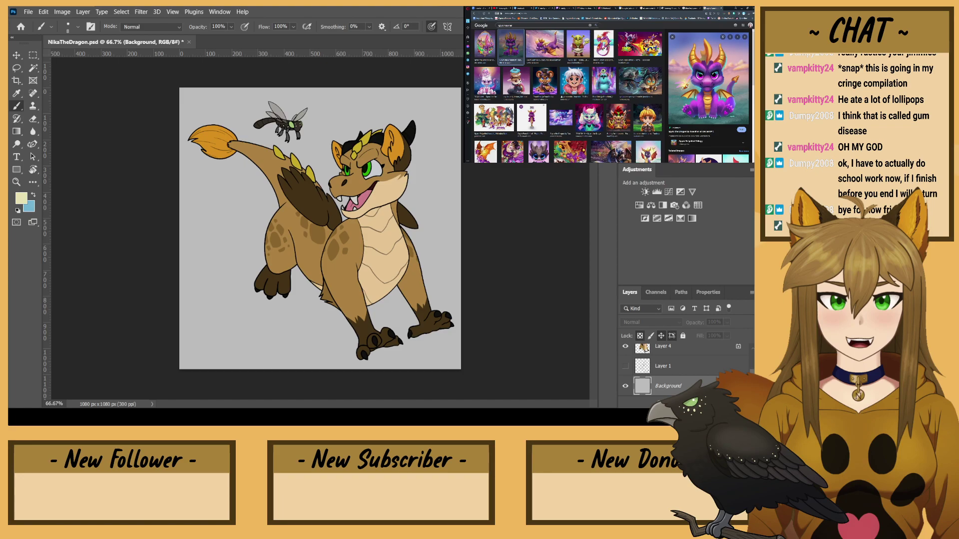
{"action": "key", "text": "Left"}
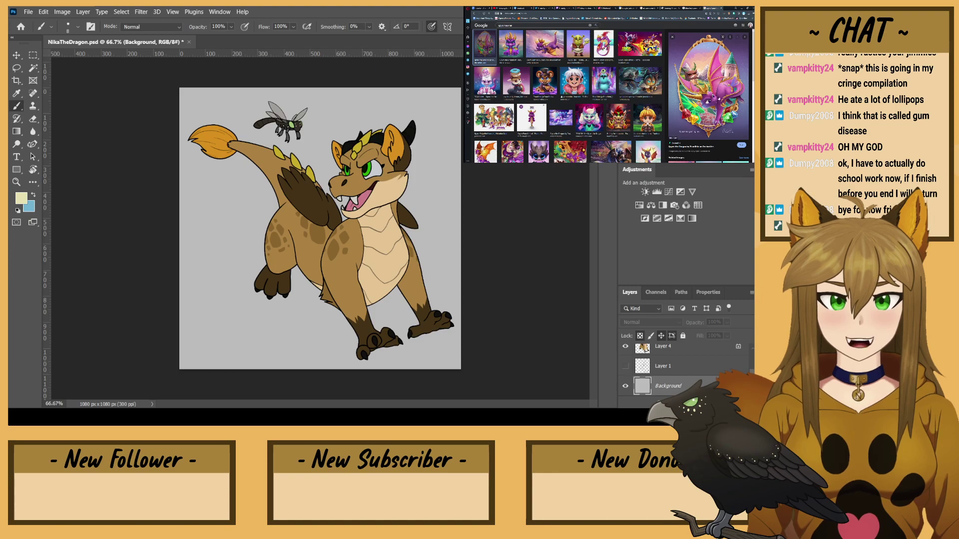
{"action": "left_click", "coordinate": [687, 46]}
{"action": "left_click", "coordinate": [707, 8]}
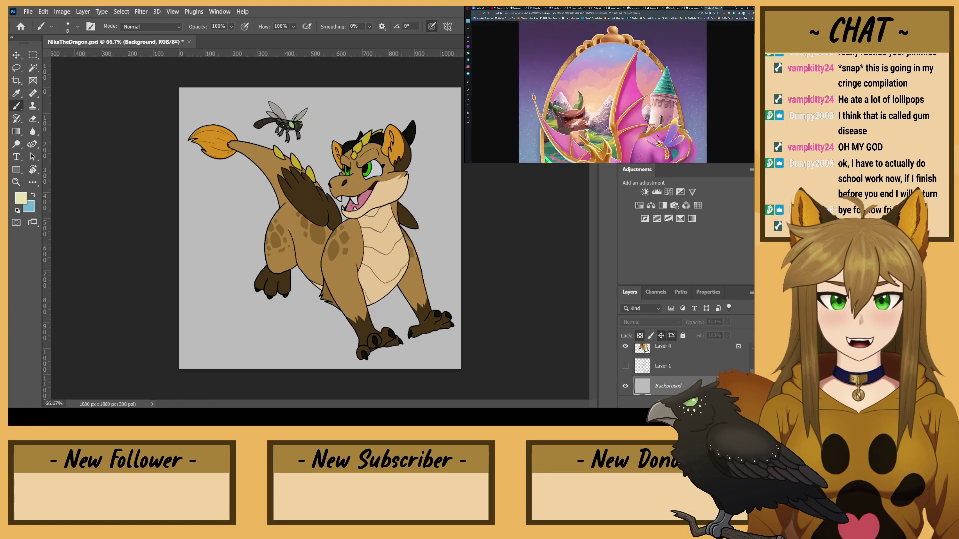
{"action": "scroll", "coordinate": [638, 91], "scroll_direction": "down", "scroll_amount": 2}
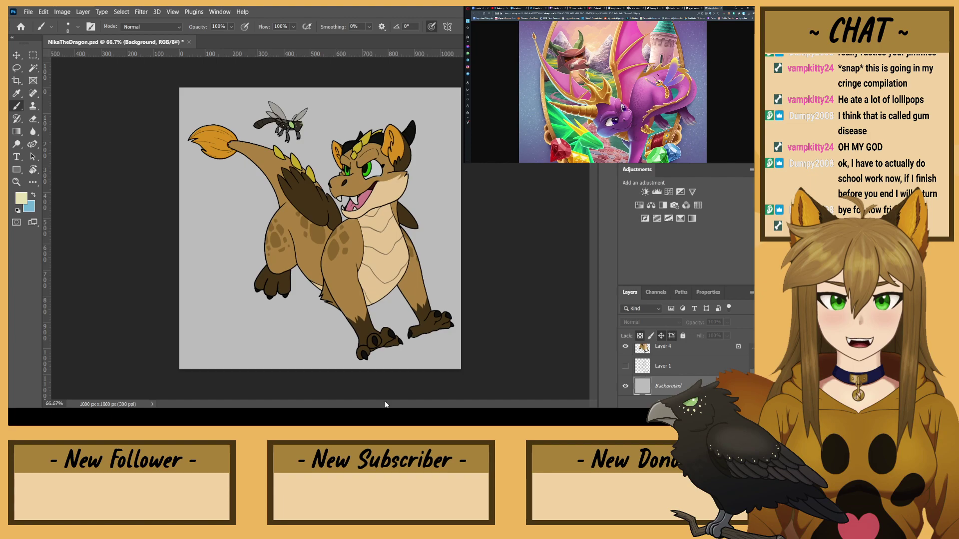
- Return to Photoshop, add a new layer directly below Layer 4 and choose a medium green as the brush colour
{"action": "left_click", "coordinate": [666, 368]}
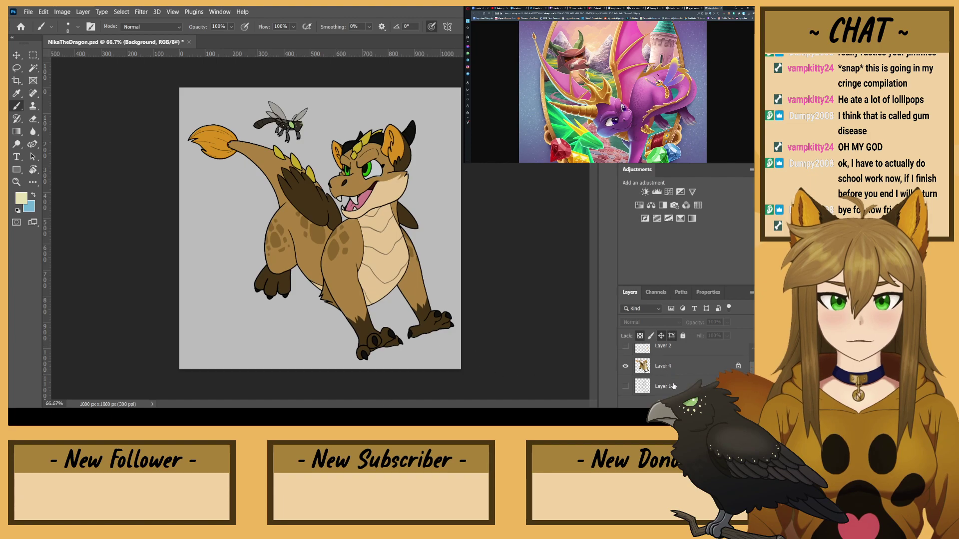
{"action": "key", "text": "ctrl+shift+alt+n"}
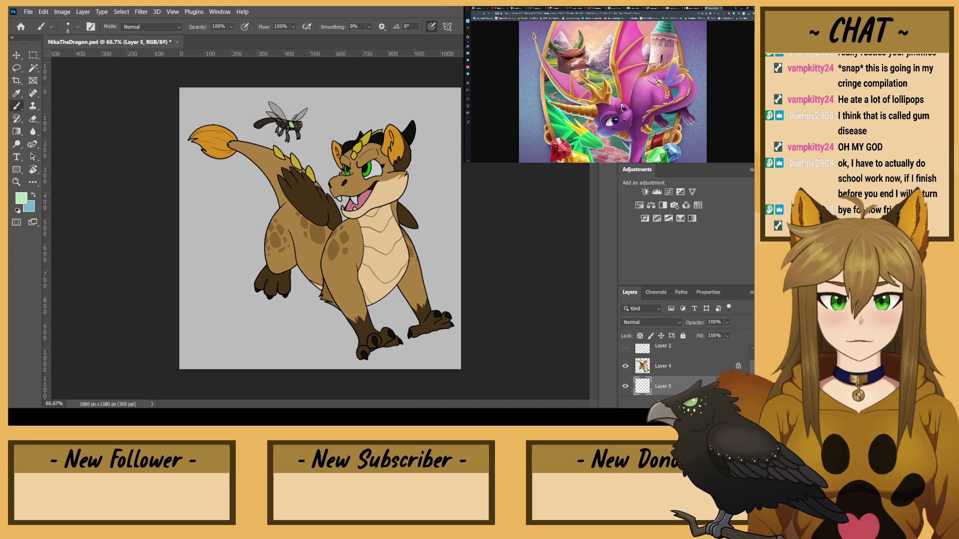
{"action": "left_click", "coordinate": [367, 170], "text": "alt"}
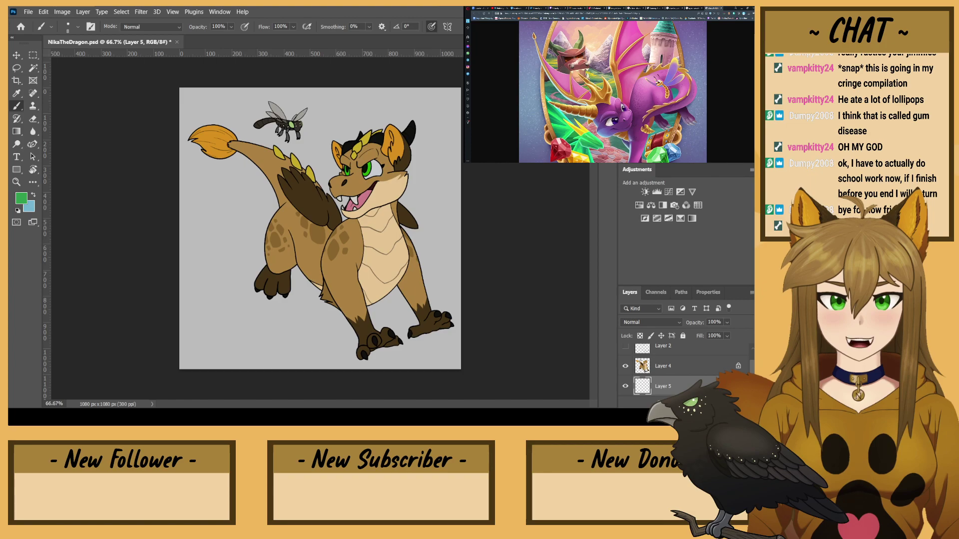
- Switch back to the web browser and search Google for "spyro stone hill"
{"action": "left_click", "coordinate": [693, 8]}
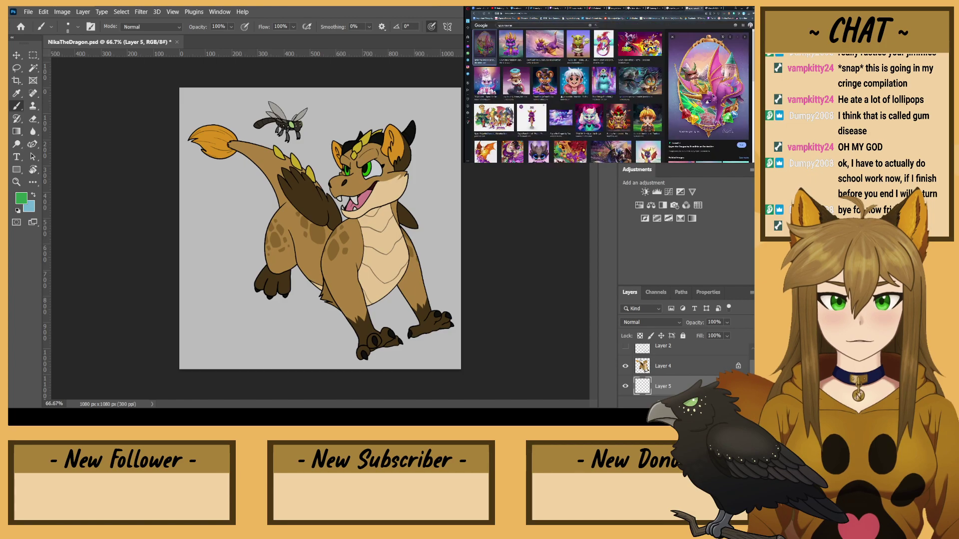
{"action": "left_click", "coordinate": [562, 15]}
{"action": "type", "text": "spyro"}
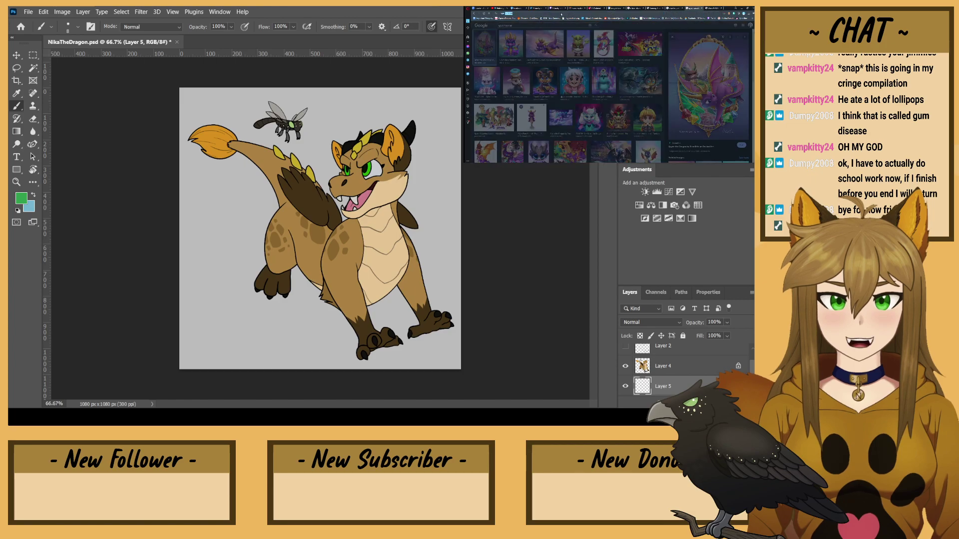
{"action": "type", "text": " stone hill"}
{"action": "key", "text": "Return"}
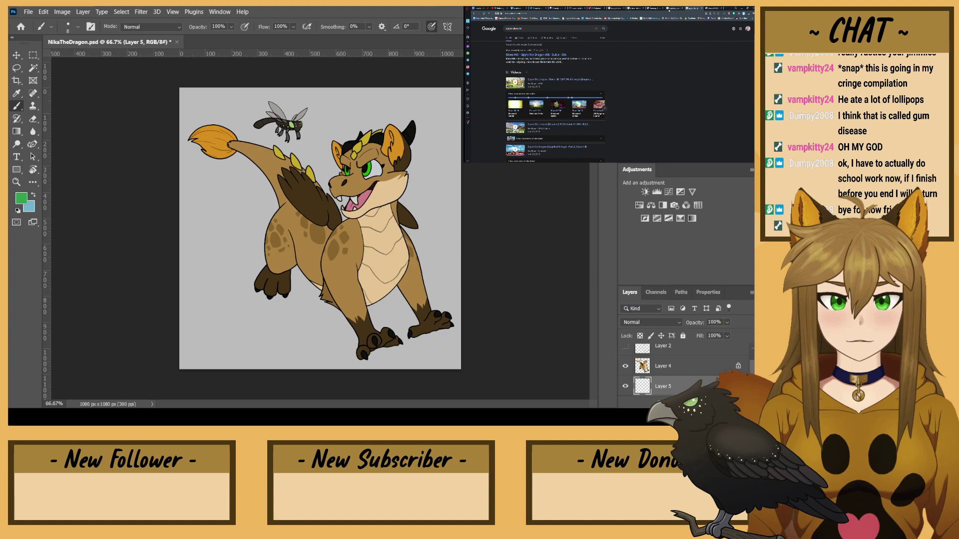
- Revisit the earlier reference search tabs and search Google for "spyro the dragon"
{"action": "left_click", "coordinate": [663, 9]}
{"action": "left_click", "coordinate": [663, 8]}
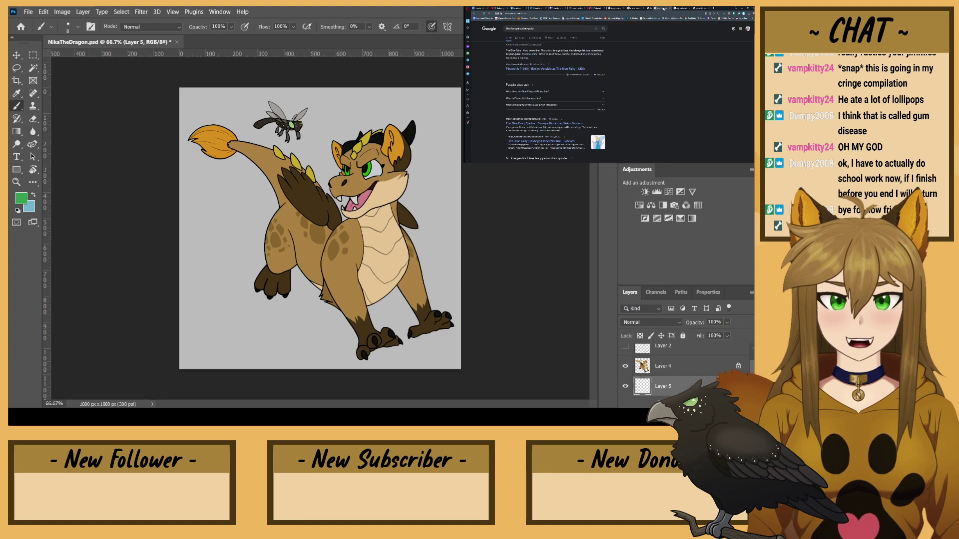
{"action": "left_click", "coordinate": [641, 8]}
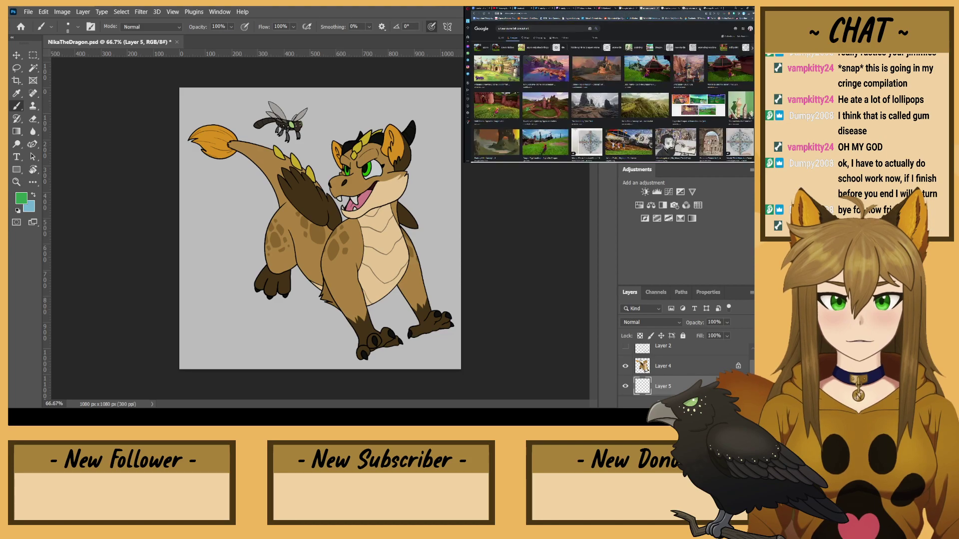
{"action": "left_click", "coordinate": [700, 8]}
{"action": "left_click", "coordinate": [649, 14]}
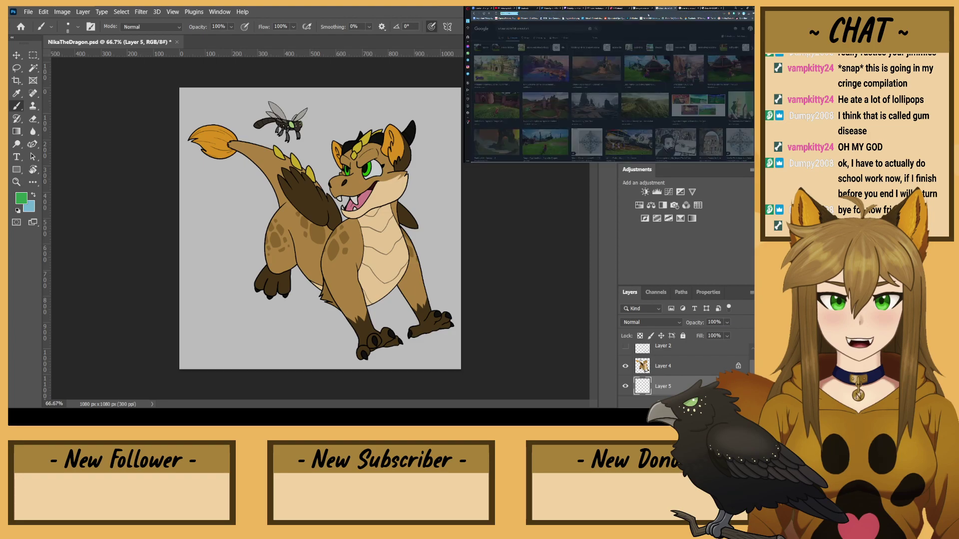
{"action": "type", "text": "spyr"}
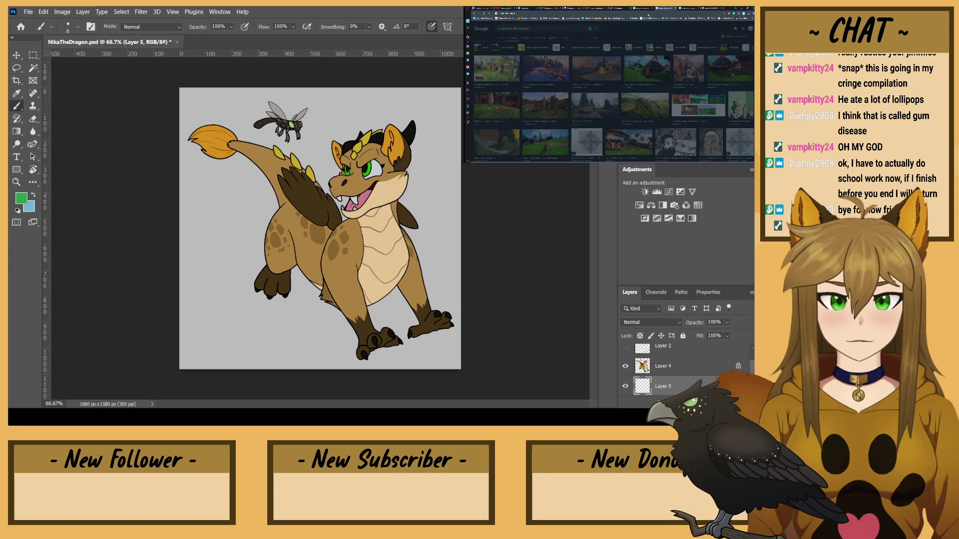
{"action": "key", "text": "Return"}
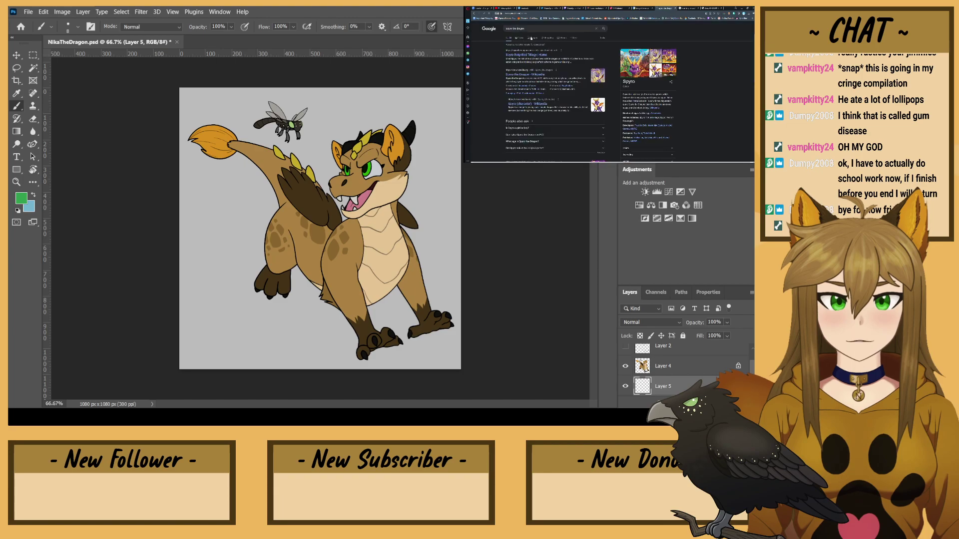
- Show the image results for "spyro the dragon" and look through them for background references
{"action": "left_click", "coordinate": [529, 38]}
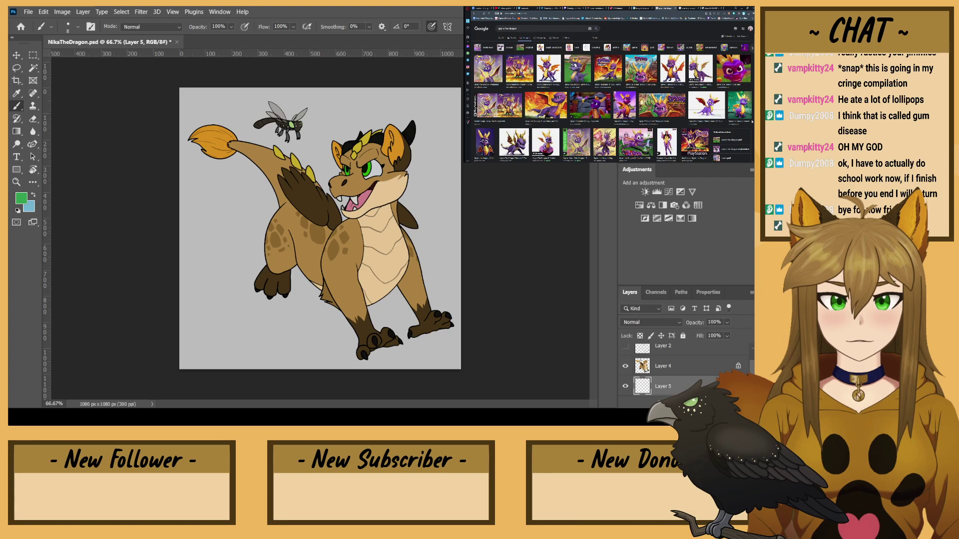
{"action": "scroll", "coordinate": [613, 95], "scroll_direction": "down", "scroll_amount": 4}
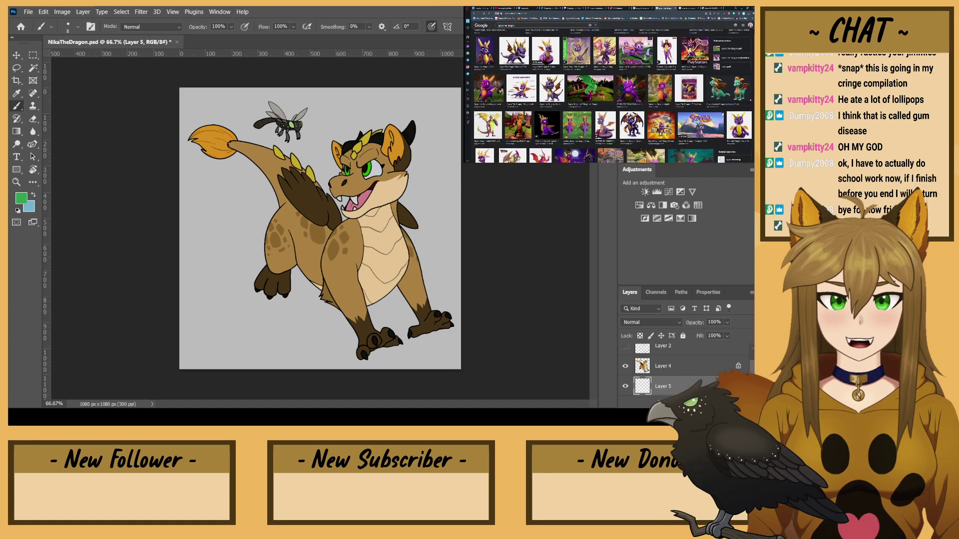
{"action": "scroll", "coordinate": [637, 111], "scroll_direction": "down", "scroll_amount": 2}
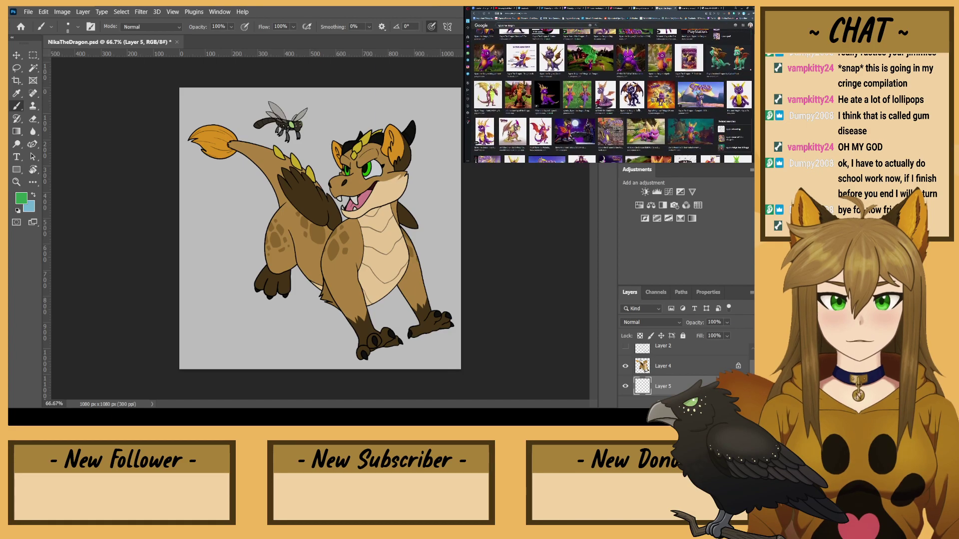
{"action": "scroll", "coordinate": [638, 110], "scroll_direction": "down", "scroll_amount": 2}
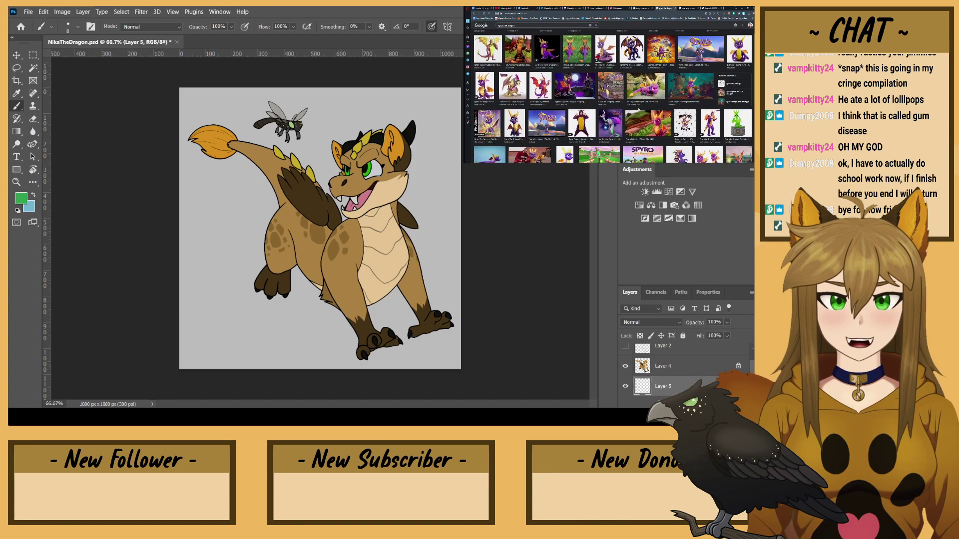
{"action": "scroll", "coordinate": [637, 109], "scroll_direction": "down", "scroll_amount": 2}
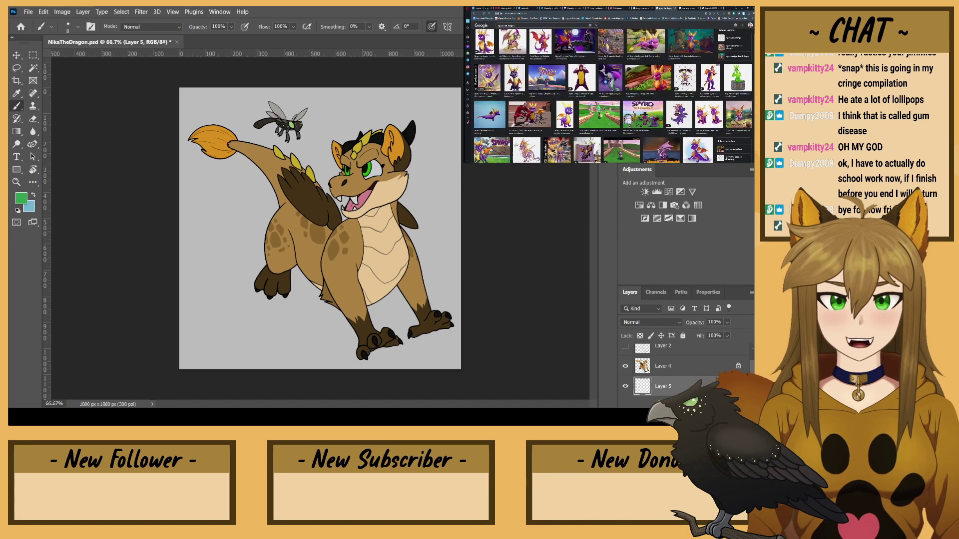
- Preview the grassy Spyro scene, a related landscape image and the picture of the purple dragon on grass
{"action": "left_click", "coordinate": [645, 74]}
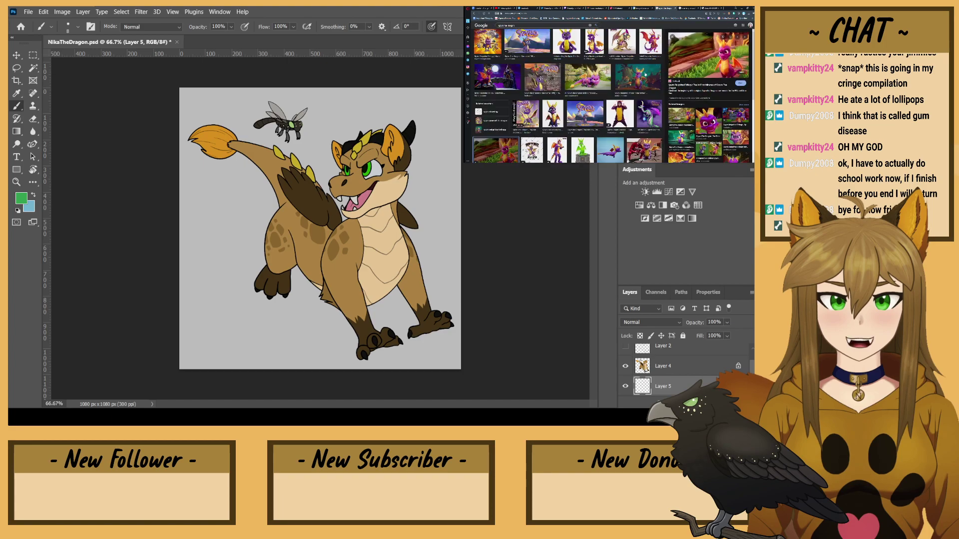
{"action": "left_click", "coordinate": [687, 119]}
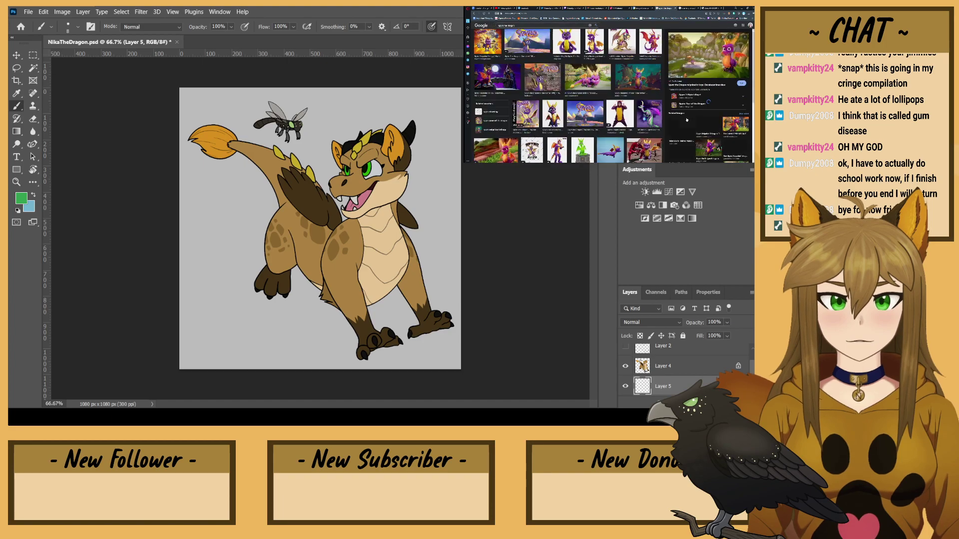
{"action": "left_click", "coordinate": [588, 80]}
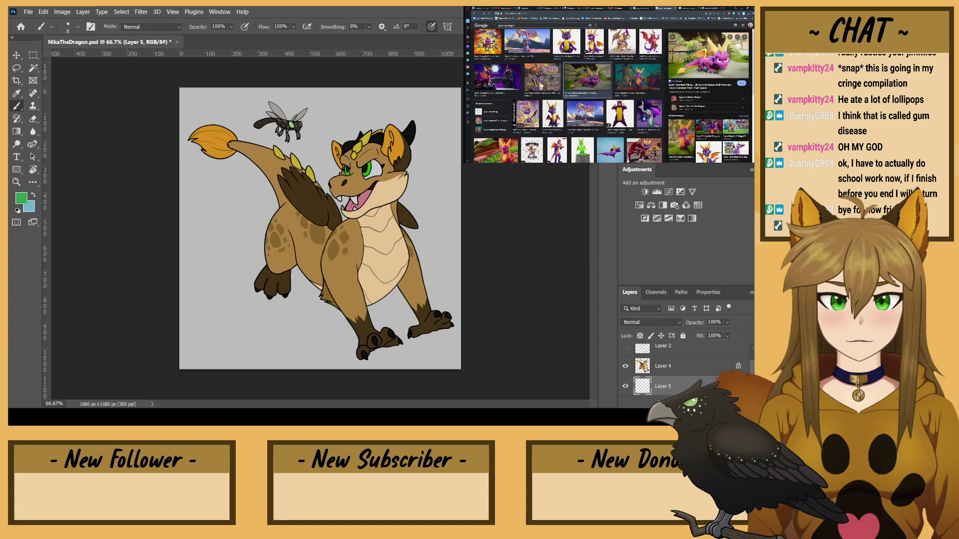
{"action": "left_click", "coordinate": [655, 87]}
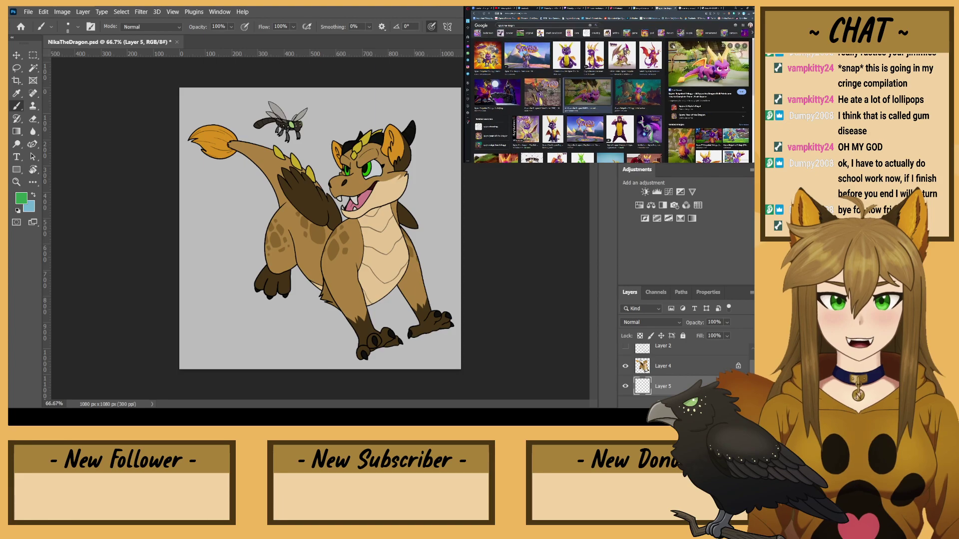
- Close the current preview, go back up the image results and preview the armoured dragon standing on a round platform
{"action": "left_click", "coordinate": [673, 37]}
{"action": "scroll", "coordinate": [689, 113], "scroll_direction": "up", "scroll_amount": 2}
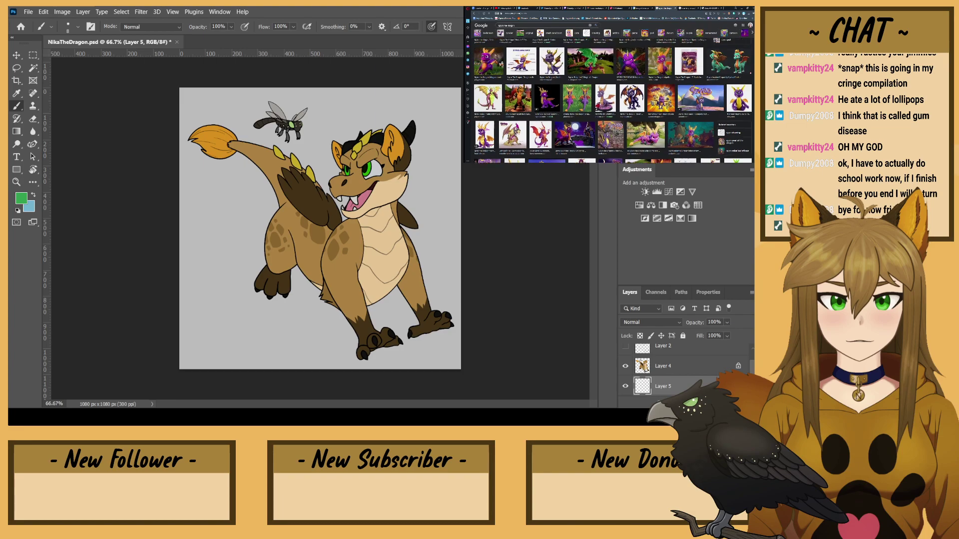
{"action": "scroll", "coordinate": [613, 95], "scroll_direction": "up", "scroll_amount": 2}
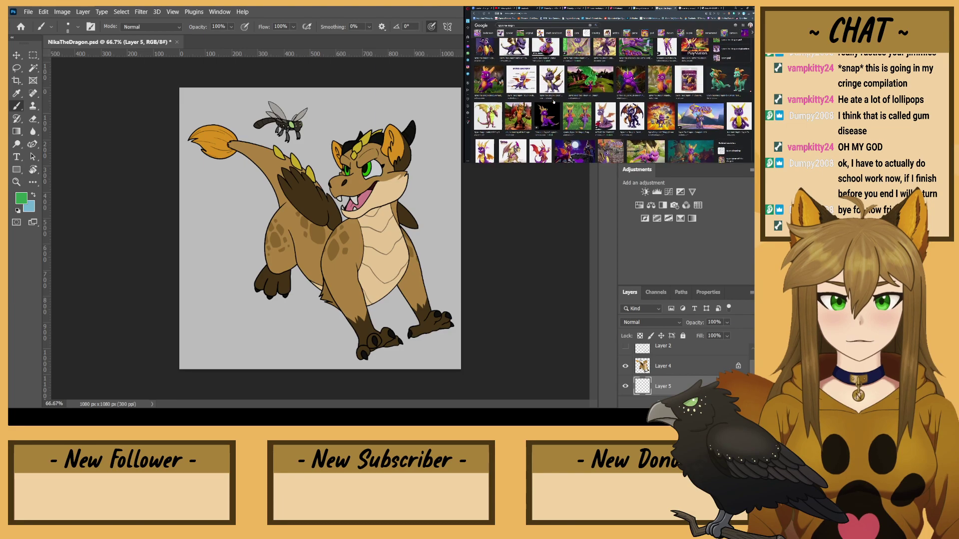
{"action": "left_click", "coordinate": [528, 111]}
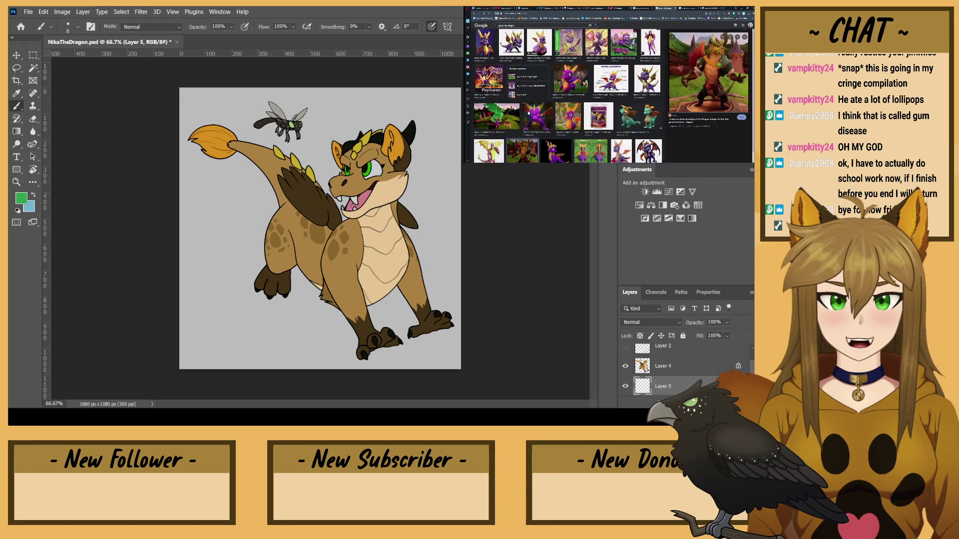
{"action": "scroll", "coordinate": [708, 95], "scroll_direction": "down", "scroll_amount": 2}
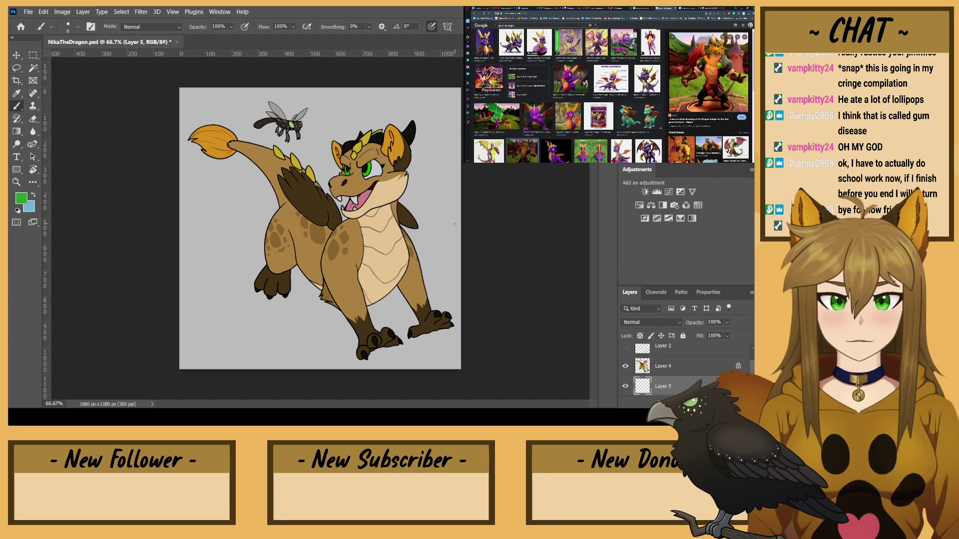
- On Layer 5, paint a green hill over the lower part of the canvas with a 300 px brush, and lower the layer's opacity
{"action": "key", "text": "bracketright"}
{"action": "mouse_move", "coordinate": [492, 246]}
{"action": "left_mouse_down"}
{"action": "mouse_move", "coordinate": [265, 263]}
{"action": "mouse_move", "coordinate": [138, 295]}
{"action": "mouse_move", "coordinate": [442, 247]}
{"action": "mouse_move", "coordinate": [487, 251]}
{"action": "mouse_move", "coordinate": [258, 256]}
{"action": "mouse_move", "coordinate": [159, 272]}
{"action": "mouse_move", "coordinate": [527, 192]}
{"action": "mouse_move", "coordinate": [402, 217]}
{"action": "mouse_move", "coordinate": [166, 234]}
{"action": "mouse_move", "coordinate": [500, 202]}
{"action": "mouse_move", "coordinate": [258, 243]}
{"action": "mouse_move", "coordinate": [193, 268]}
{"action": "mouse_move", "coordinate": [498, 300]}
{"action": "mouse_move", "coordinate": [161, 316]}
{"action": "mouse_move", "coordinate": [456, 337]}
{"action": "mouse_move", "coordinate": [248, 352]}
{"action": "mouse_move", "coordinate": [159, 347]}
{"action": "mouse_move", "coordinate": [433, 307]}
{"action": "left_mouse_up"}
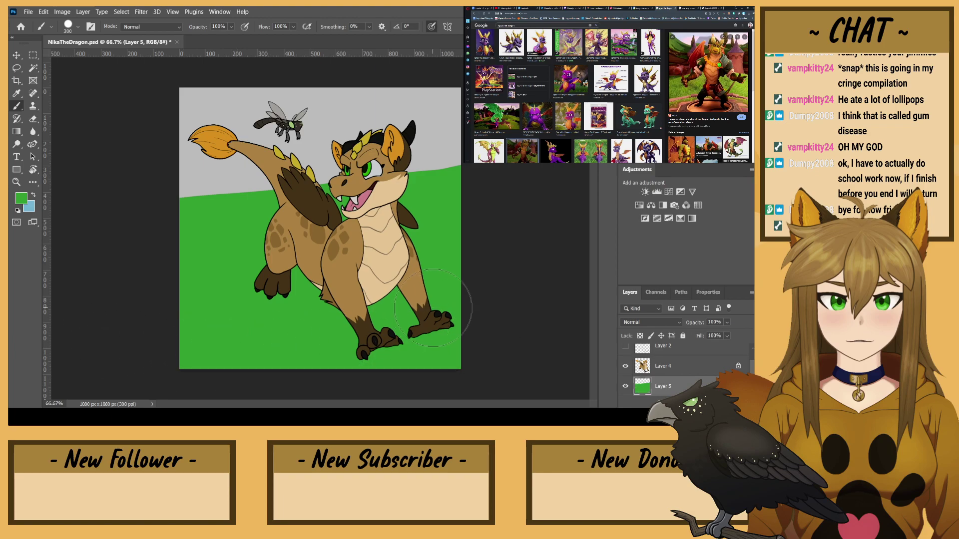
{"action": "scroll", "coordinate": [743, 370], "scroll_direction": "down", "scroll_amount": 1}
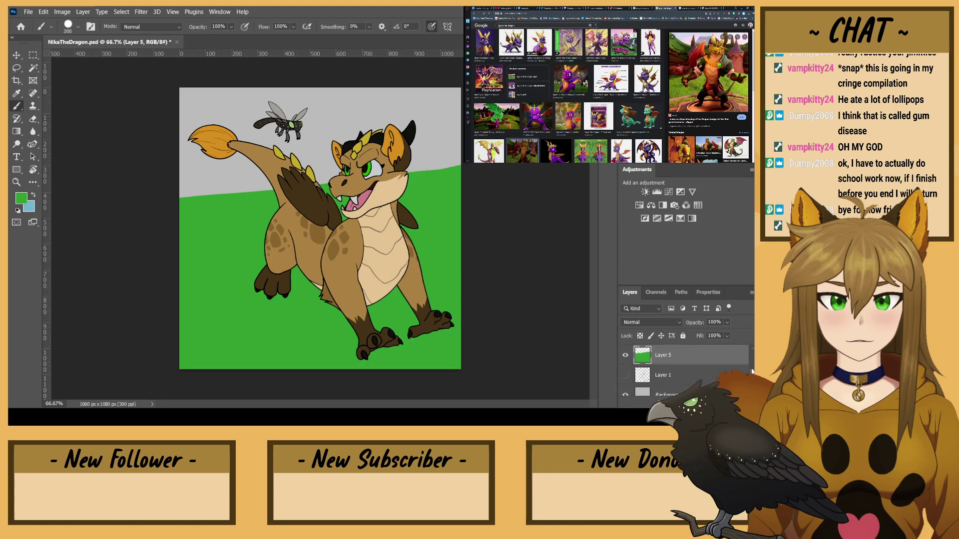
{"action": "left_click", "coordinate": [627, 355]}
{"action": "left_click", "coordinate": [627, 355]}
{"action": "left_click", "coordinate": [726, 323]}
{"action": "left_click", "coordinate": [710, 333]}
- Add a layer below Layer 5, paint a taller green hill on it behind the first one, and clip a new empty layer to it
{"action": "key", "text": "ctrl+shift+alt+n"}
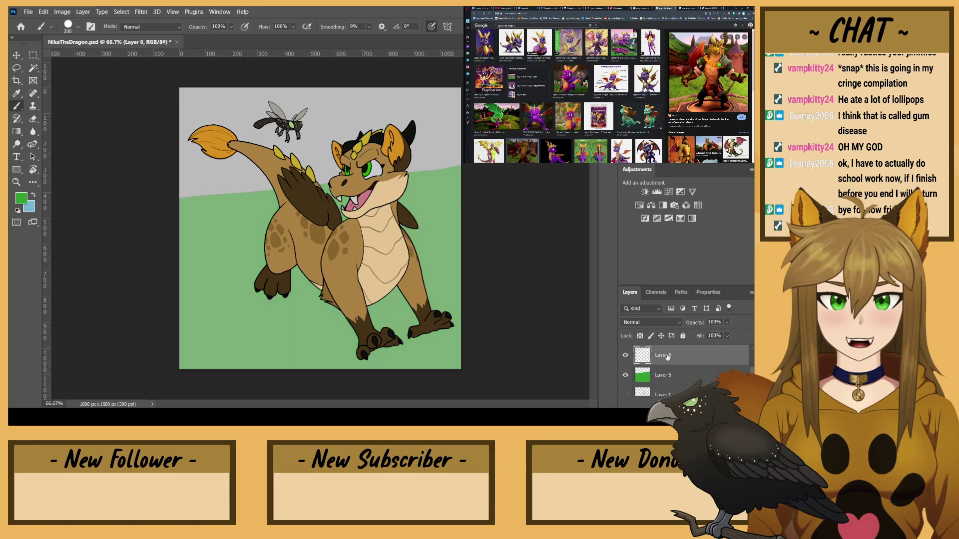
{"action": "key", "text": "ctrl+bracketleft"}
{"action": "mouse_move", "coordinate": [494, 190]}
{"action": "left_mouse_down"}
{"action": "mouse_move", "coordinate": [172, 193]}
{"action": "mouse_move", "coordinate": [417, 187]}
{"action": "mouse_move", "coordinate": [497, 196]}
{"action": "mouse_move", "coordinate": [159, 172]}
{"action": "mouse_move", "coordinate": [246, 181]}
{"action": "left_mouse_up"}
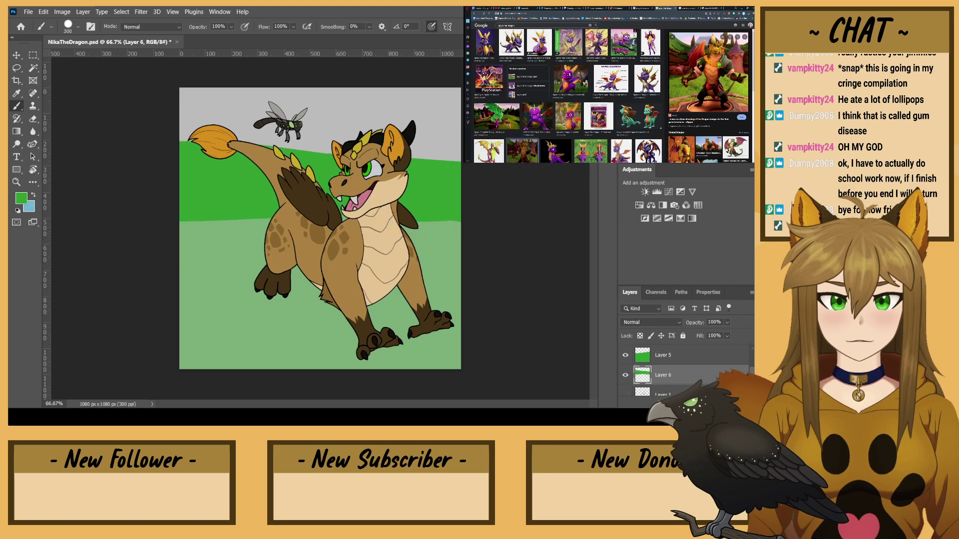
{"action": "key", "text": "ctrl+shift+alt+n"}
{"action": "key", "text": "ctrl+alt+g"}
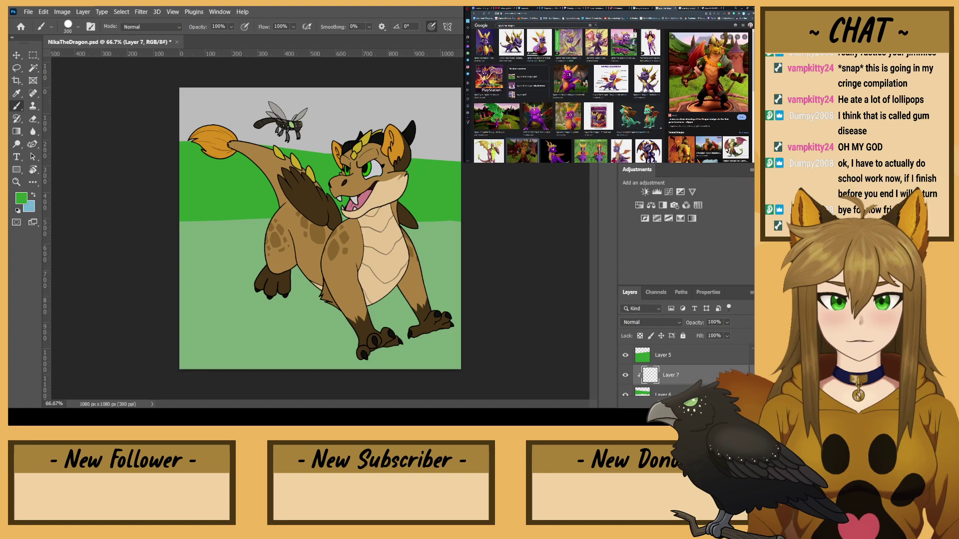
- Return to the browser's "spyro stone hill" search, show its image results and preview the first screenshot
{"action": "left_click", "coordinate": [688, 8]}
{"action": "left_click", "coordinate": [648, 12]}
{"action": "type", "text": "y pinocchio quote"}
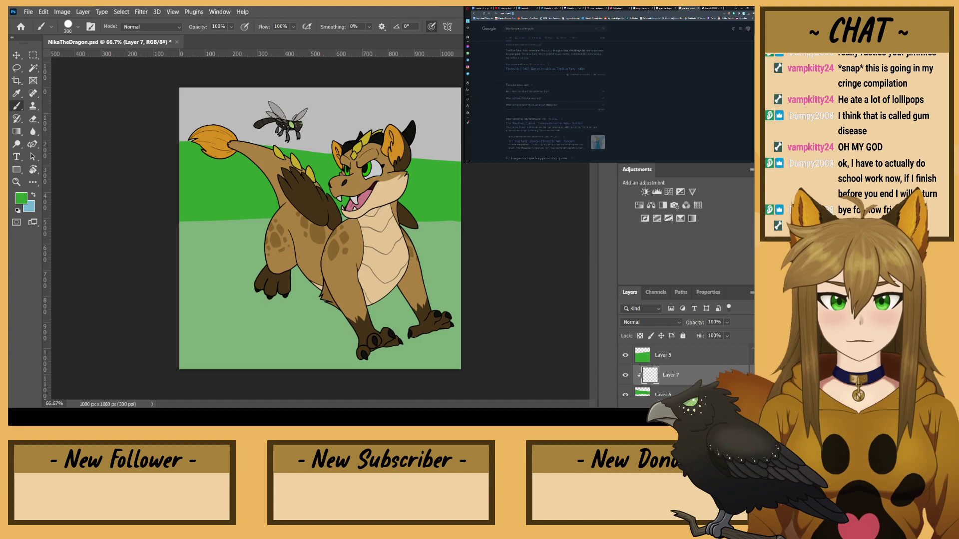
{"action": "key", "text": "Return"}
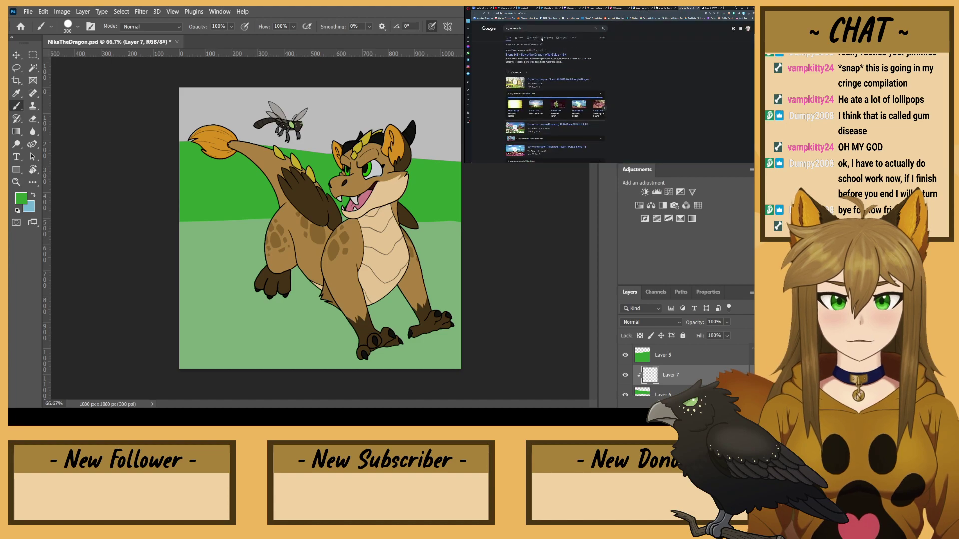
{"action": "left_click", "coordinate": [562, 37]}
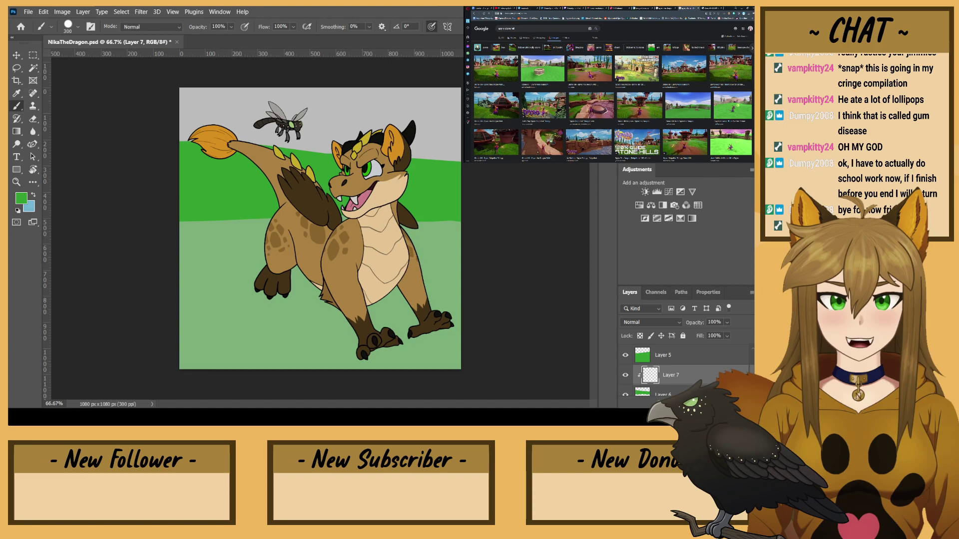
{"action": "left_click", "coordinate": [511, 69]}
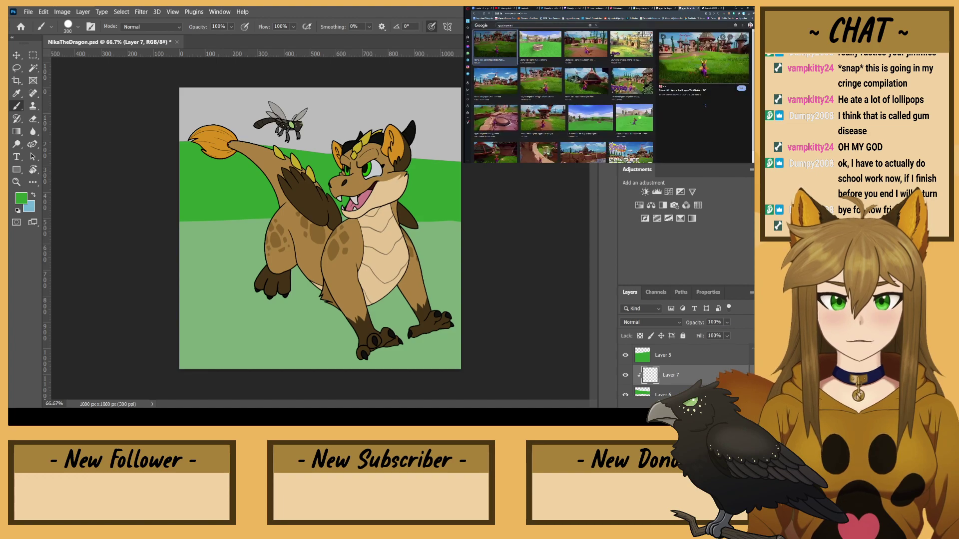
- Reopen the oval-framed Spyro artwork and examine its background from the castle down to the gems
{"action": "left_click", "coordinate": [708, 8]}
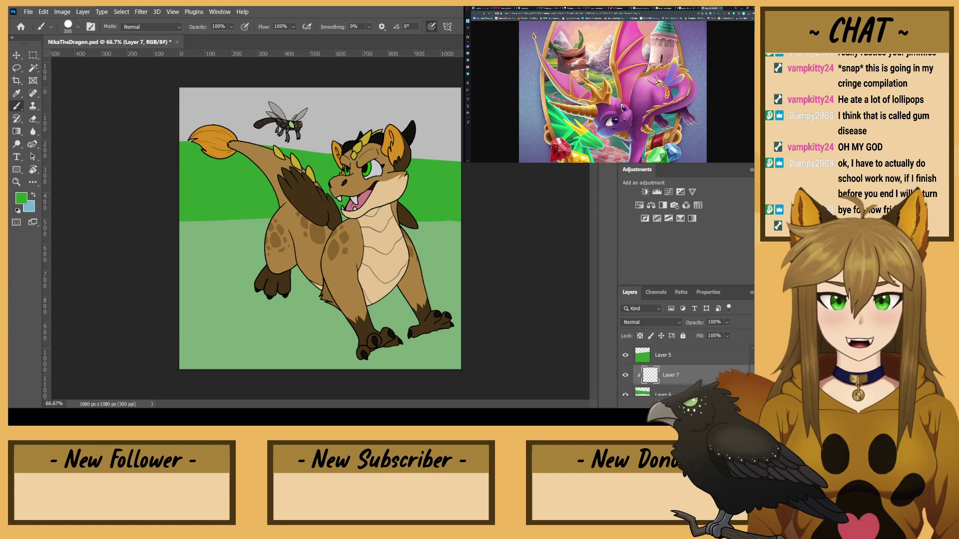
{"action": "scroll", "coordinate": [656, 101], "scroll_direction": "down", "scroll_amount": 3}
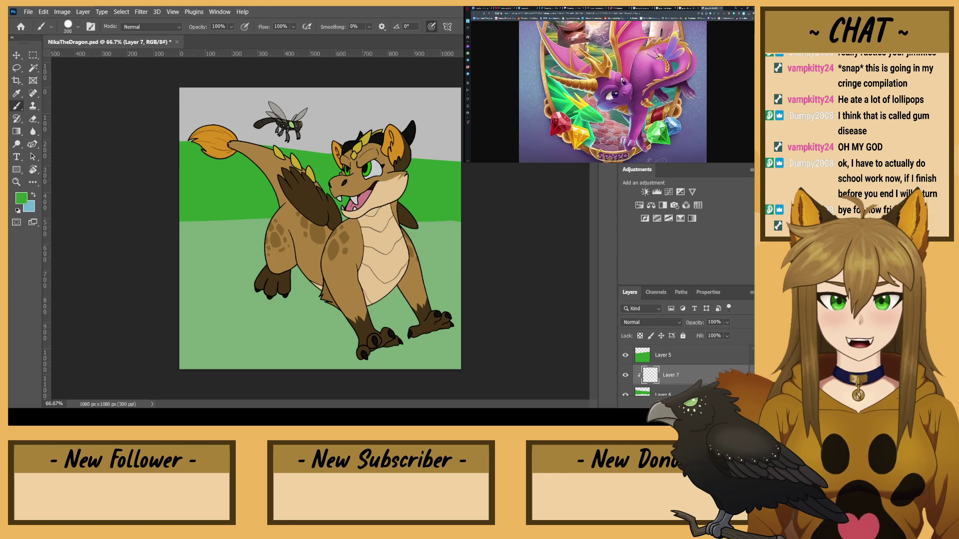
{"action": "scroll", "coordinate": [656, 101], "scroll_direction": "up", "scroll_amount": 5}
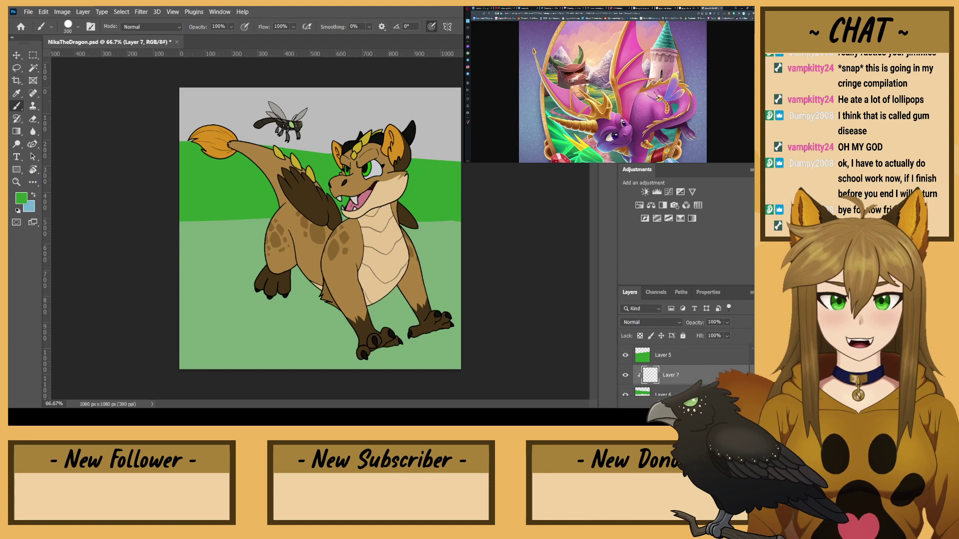
- Search Google in a new tab for "color theory background", and refine the query to "color theory background shading"
{"action": "left_click", "coordinate": [726, 8]}
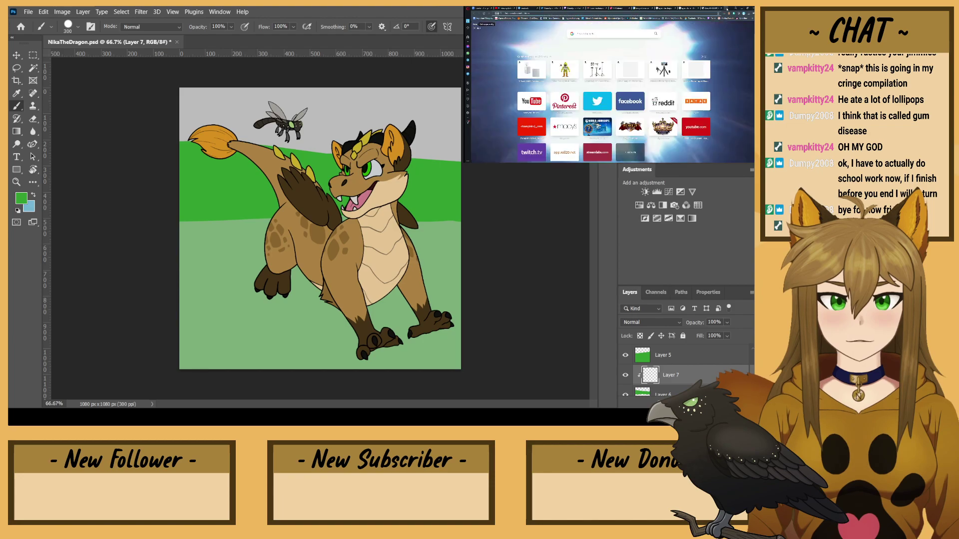
{"action": "type", "text": "color thi"}
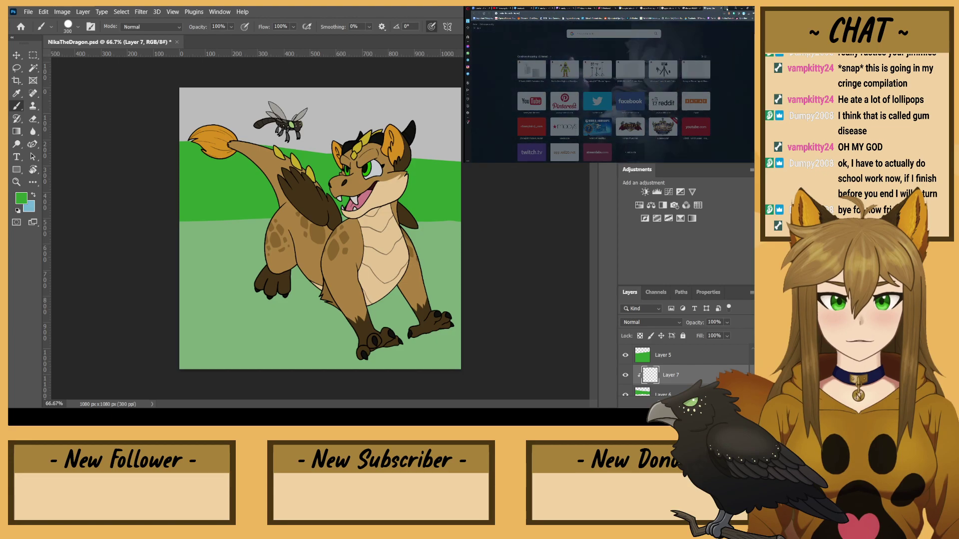
{"action": "key", "text": "Return"}
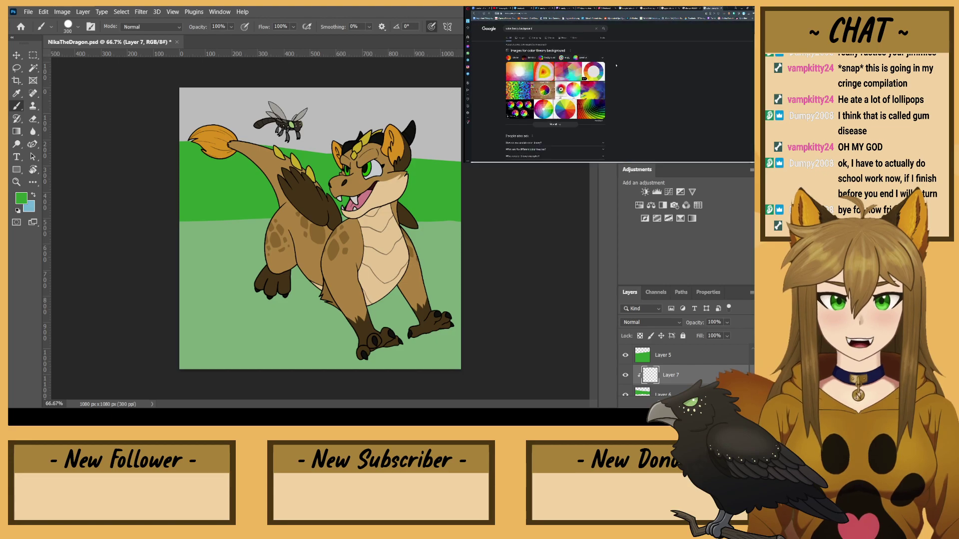
{"action": "left_click", "coordinate": [542, 28]}
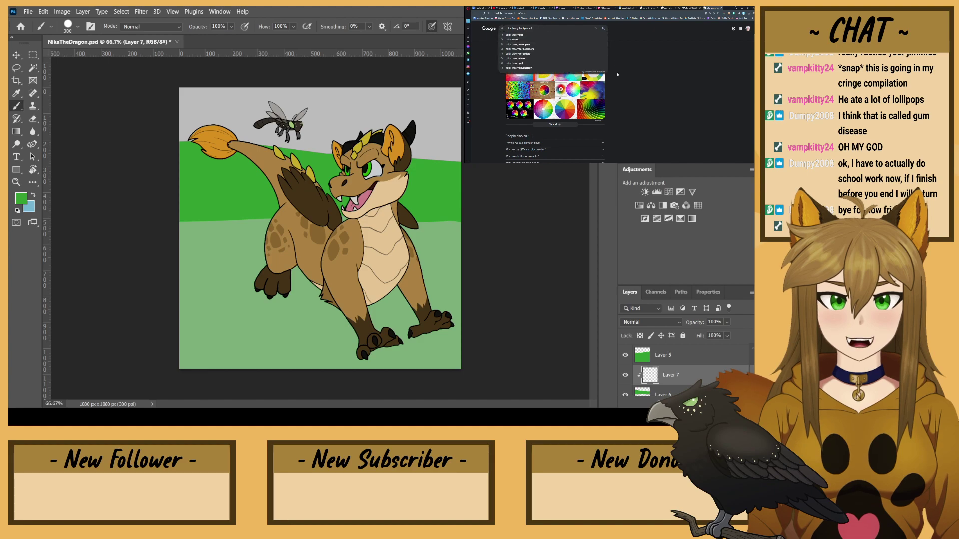
{"action": "type", "text": "sta"}
{"action": "type", "text": "ding"}
{"action": "key", "text": "Return"}
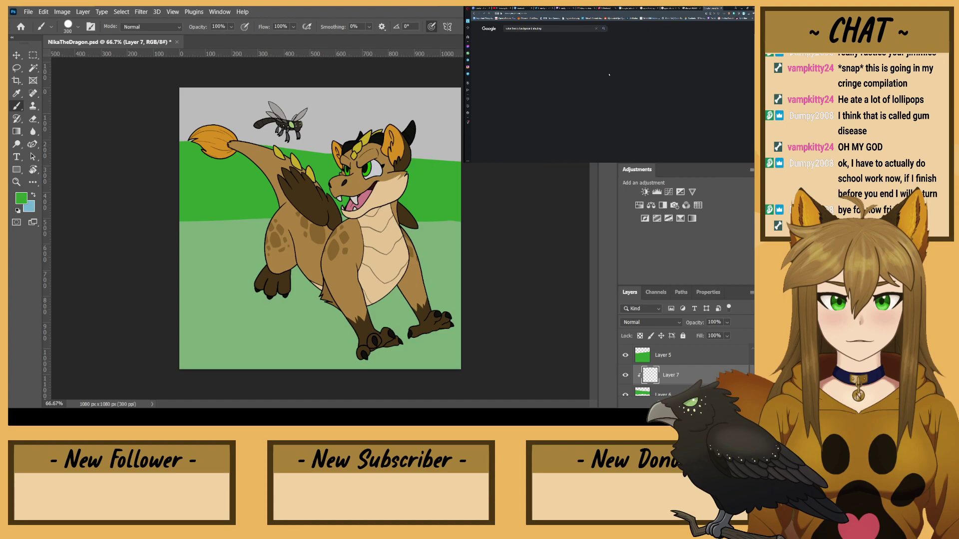
- Look through the web results for the shading query, and browse its image results for a usable colour reference
{"action": "scroll", "coordinate": [605, 75], "scroll_direction": "down", "scroll_amount": 2}
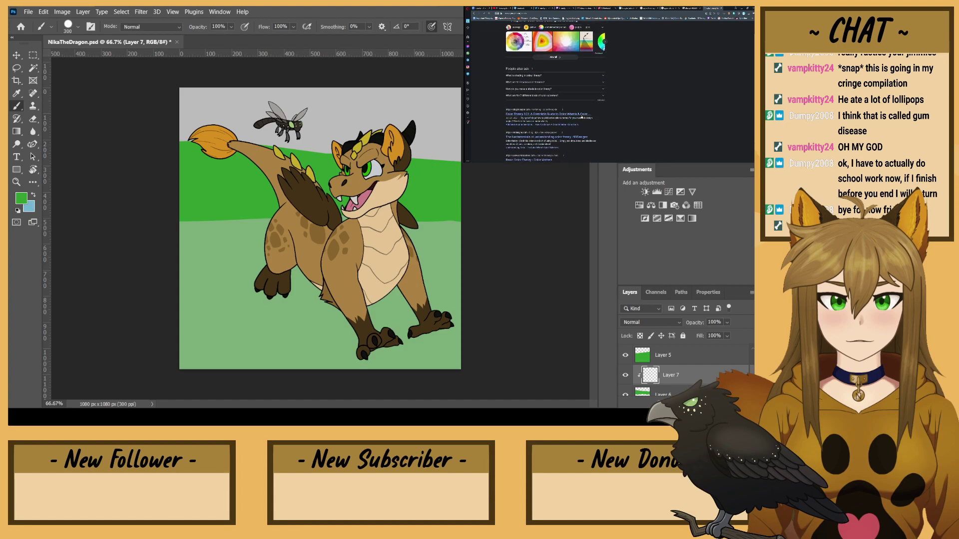
{"action": "scroll", "coordinate": [582, 117], "scroll_direction": "down", "scroll_amount": 3}
{"action": "scroll", "coordinate": [581, 117], "scroll_direction": "up", "scroll_amount": 5}
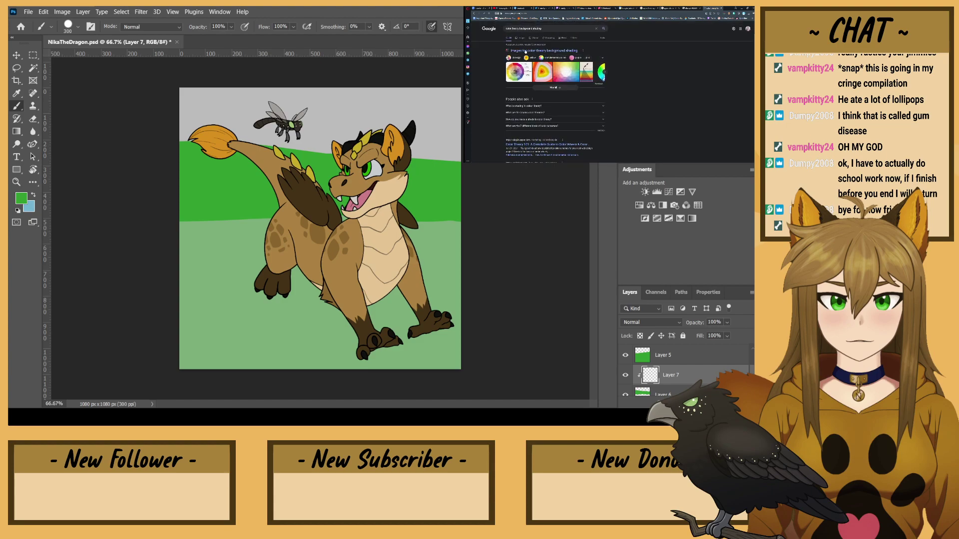
{"action": "left_click", "coordinate": [520, 38]}
{"action": "scroll", "coordinate": [536, 34], "scroll_direction": "down", "scroll_amount": 5}
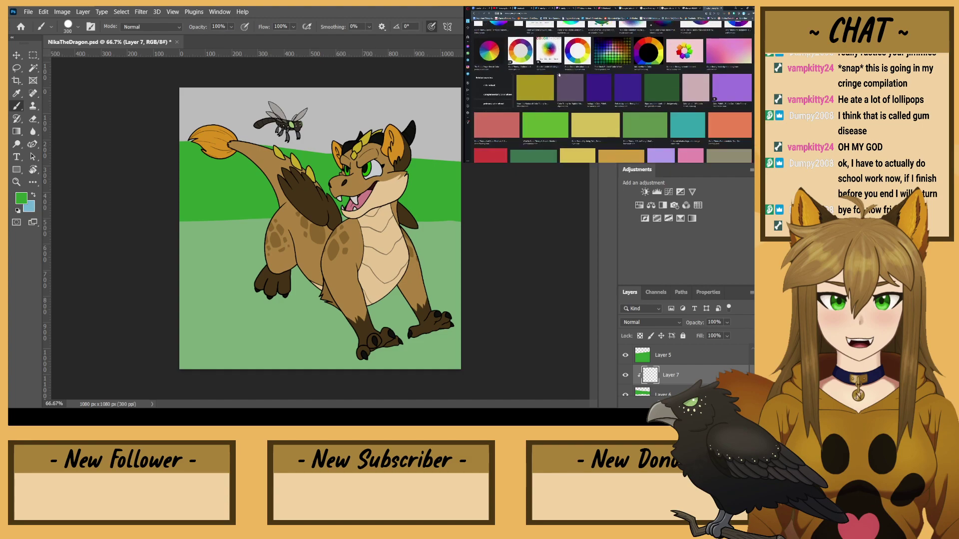
{"action": "scroll", "coordinate": [536, 34], "scroll_direction": "up", "scroll_amount": 5}
- Change the image search query to "color theory objects fading into background" and browse its results
{"action": "left_click_drag", "start_coordinate": [533, 29], "coordinate": [511, 29]}
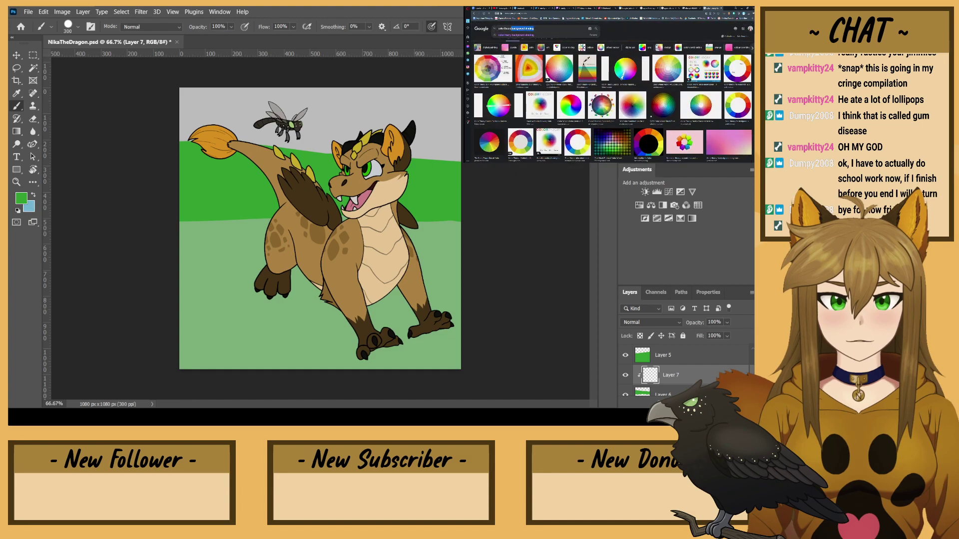
{"action": "key", "text": "BackSpace"}
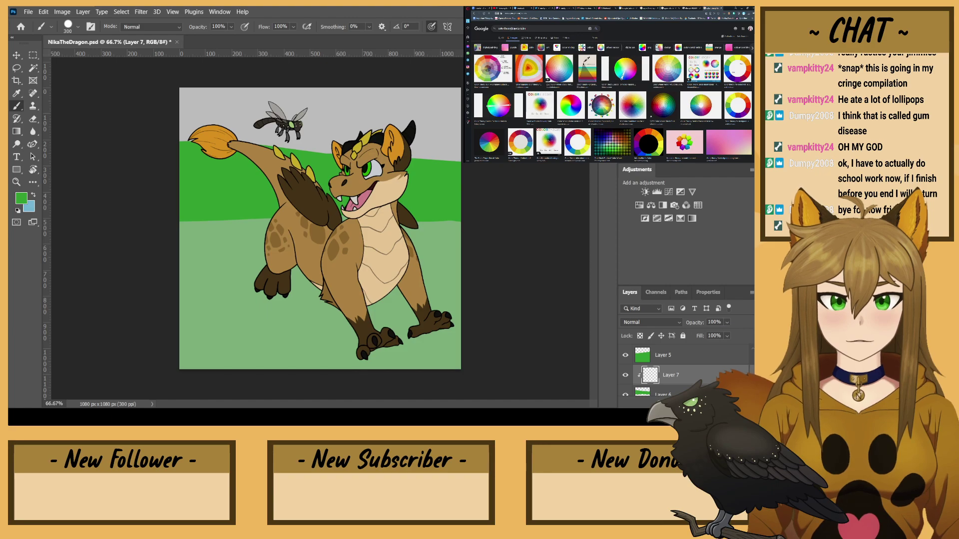
{"action": "type", "text": "objects fading into background"}
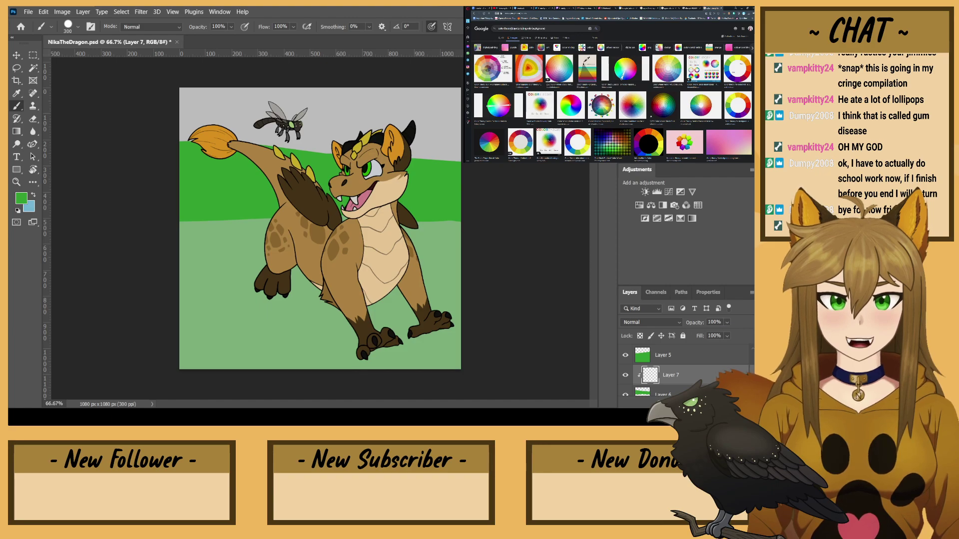
{"action": "key", "text": "Return"}
{"action": "key", "text": "Return"}
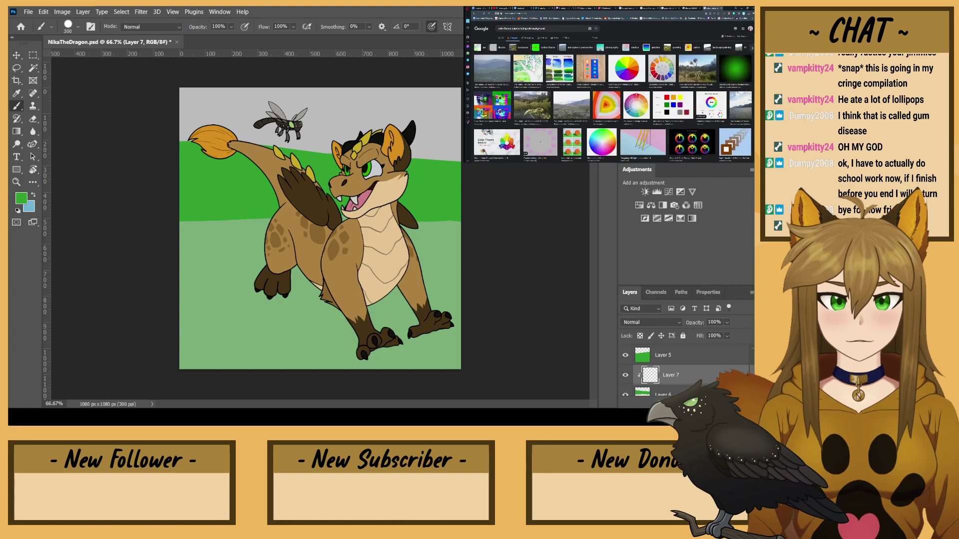
{"action": "scroll", "coordinate": [570, 73], "scroll_direction": "down", "scroll_amount": 5}
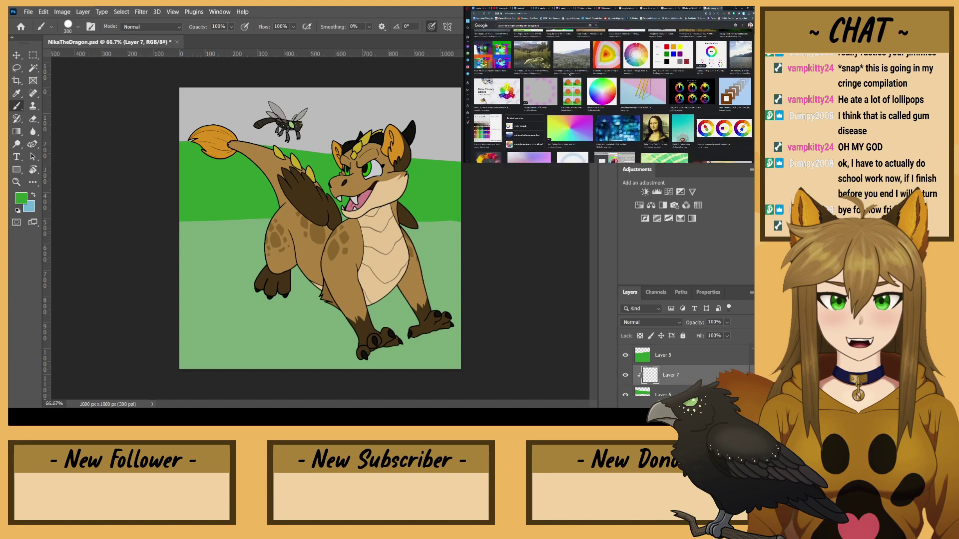
{"action": "scroll", "coordinate": [569, 73], "scroll_direction": "up", "scroll_amount": 5}
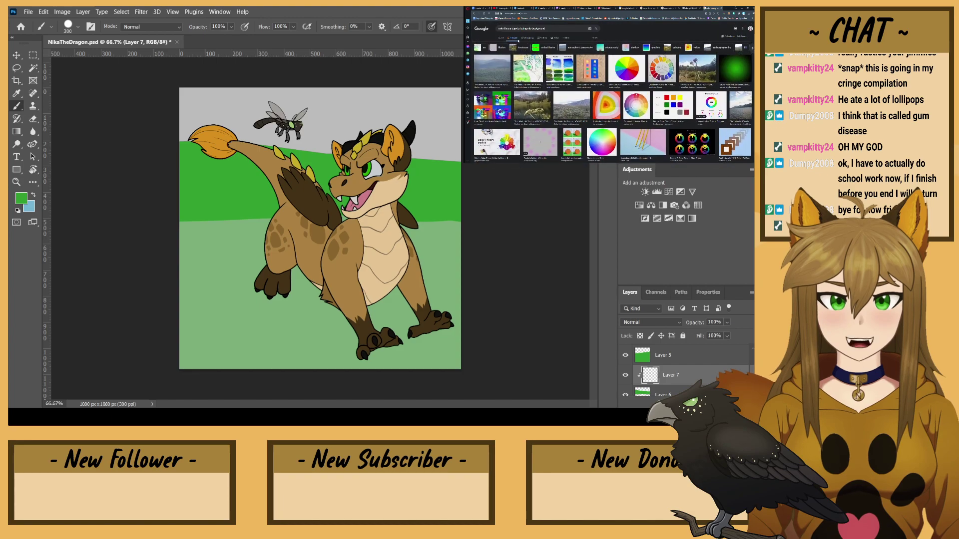
- Search images for "mountain range" and preview the photo of a forest lake below mountains
{"action": "left_click_drag", "start_coordinate": [552, 28], "coordinate": [483, 28]}
{"action": "type", "text": "mountain"}
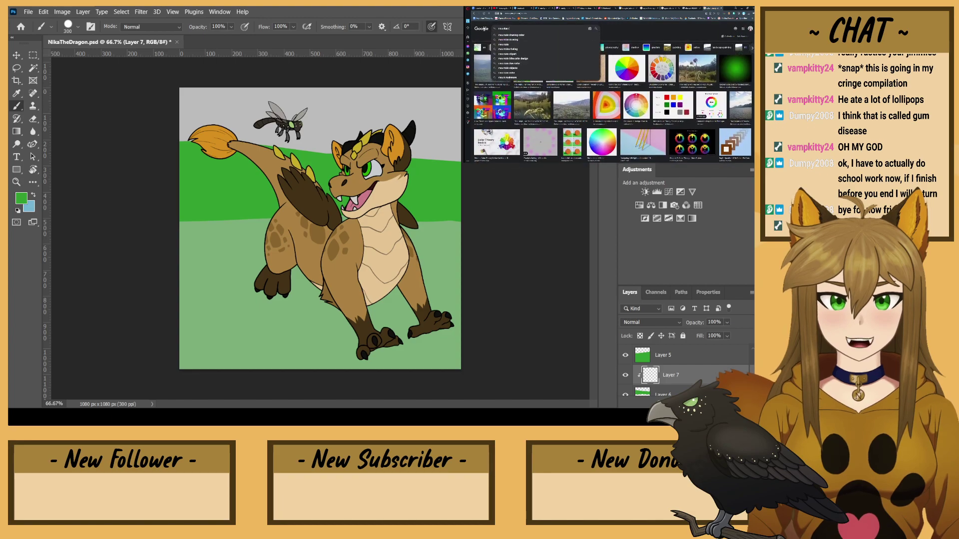
{"action": "type", "text": " range"}
{"action": "key", "text": "Return"}
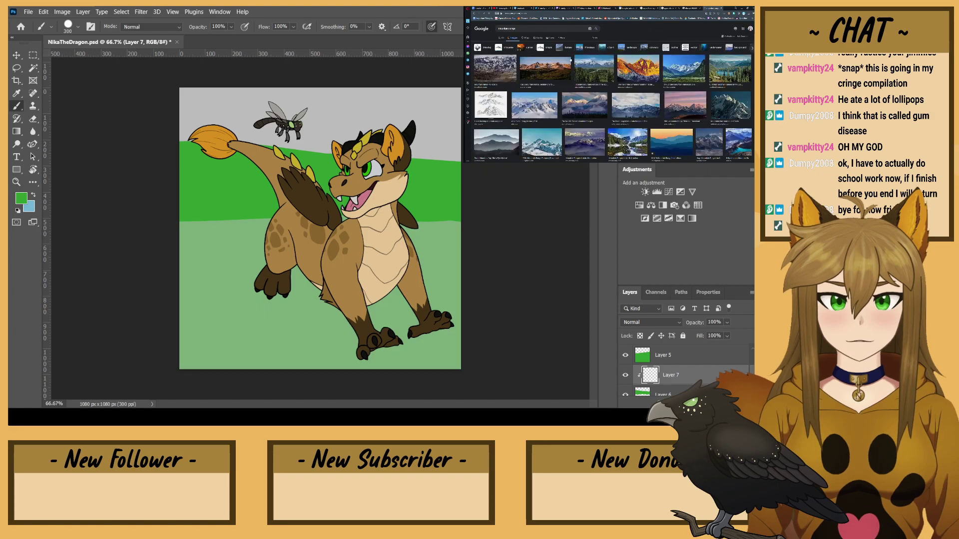
{"action": "left_click", "coordinate": [714, 80]}
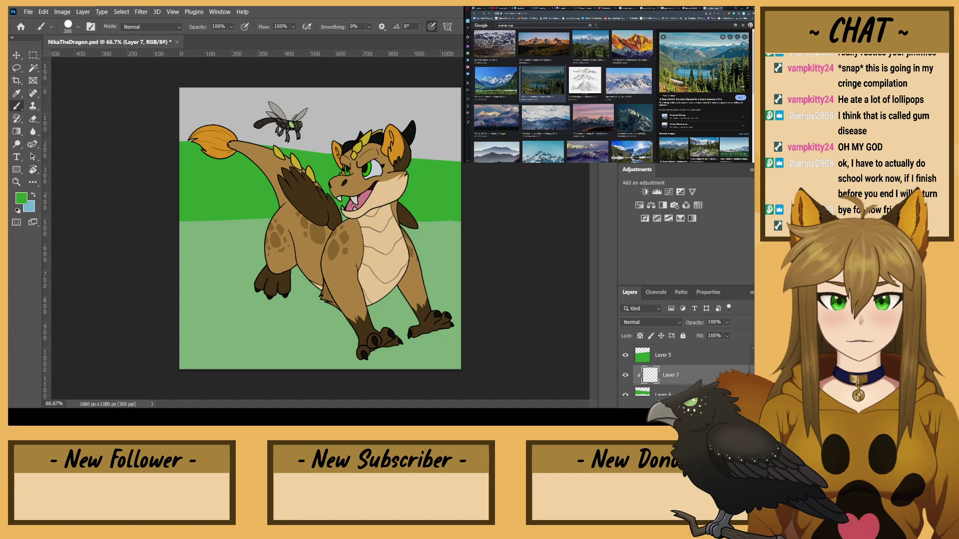
- Return to the Spyro stone hill image results, add a new layer above Layer 1, and paint the sky light blue on it
{"action": "left_click", "coordinate": [668, 8]}
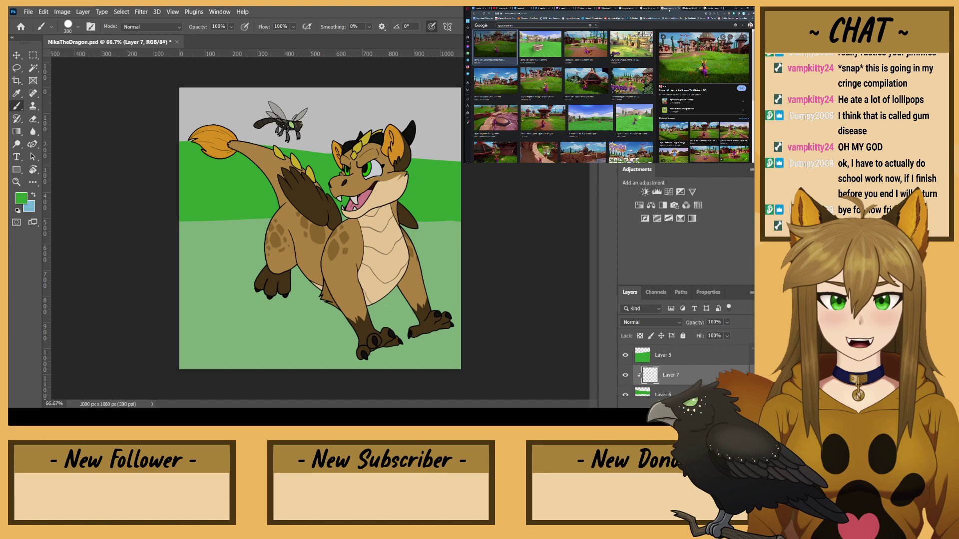
{"action": "scroll", "coordinate": [673, 372], "scroll_direction": "down", "scroll_amount": 3}
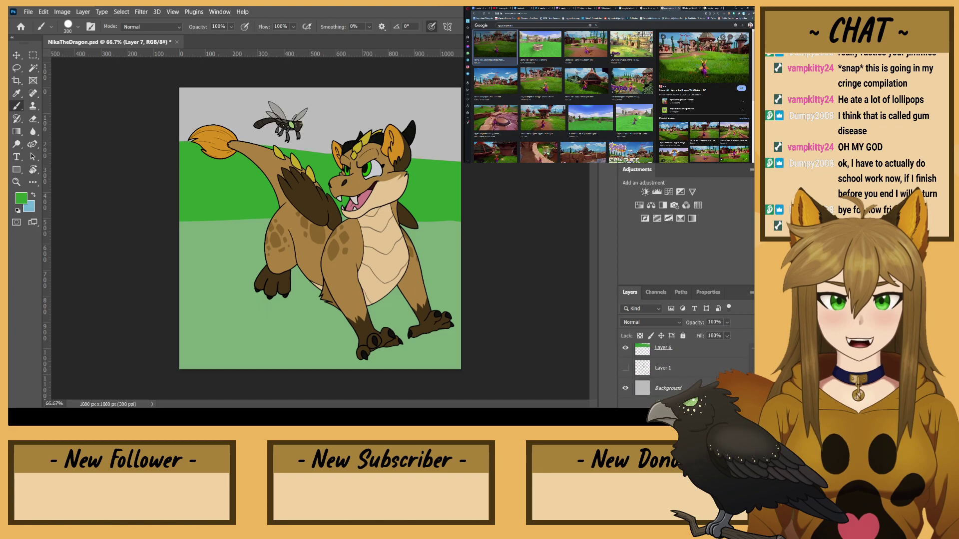
{"action": "left_click", "coordinate": [677, 360]}
{"action": "key", "text": "ctrl+shift+alt+n"}
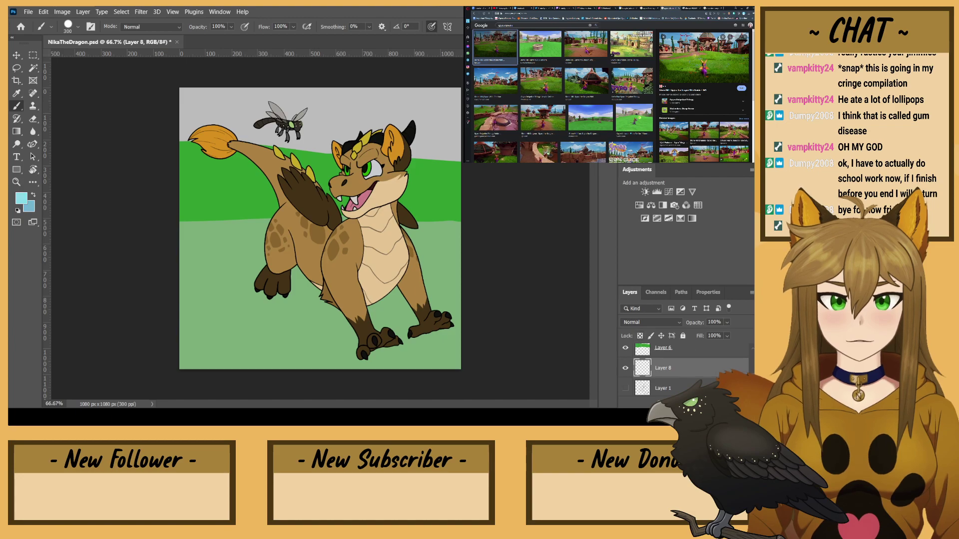
{"action": "mouse_move", "coordinate": [470, 165]}
{"action": "left_mouse_down"}
{"action": "mouse_move", "coordinate": [454, 117]}
{"action": "mouse_move", "coordinate": [350, 109]}
{"action": "mouse_move", "coordinate": [399, 144]}
{"action": "mouse_move", "coordinate": [370, 113]}
{"action": "left_mouse_up"}
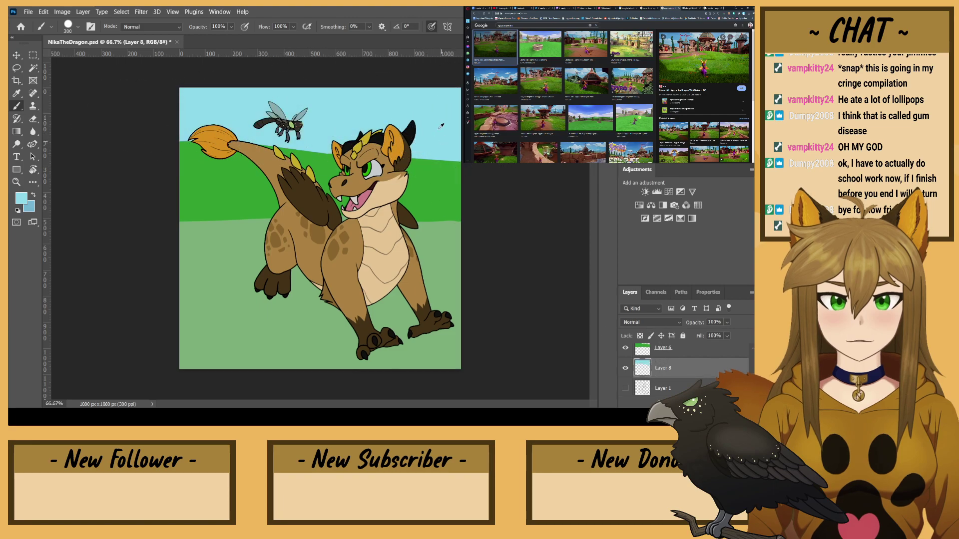
- Paint the sky's light blue over the upper part of the distant hills on the clipped Layer 7
{"action": "scroll", "coordinate": [678, 377], "scroll_direction": "up", "scroll_amount": 1}
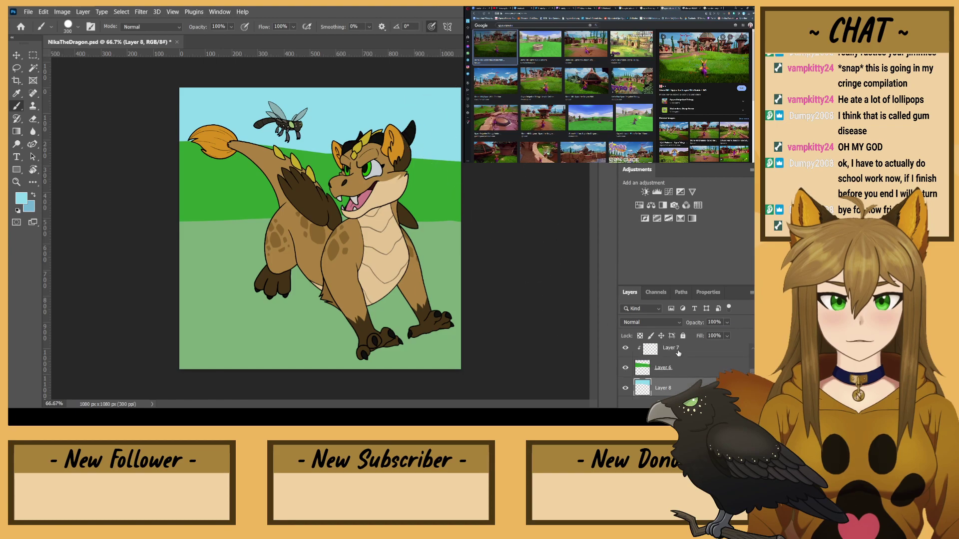
{"action": "left_click", "coordinate": [677, 353]}
{"action": "mouse_move", "coordinate": [405, 209]}
{"action": "left_mouse_down"}
{"action": "mouse_move", "coordinate": [103, 160]}
{"action": "mouse_move", "coordinate": [103, 188]}
{"action": "left_mouse_up"}
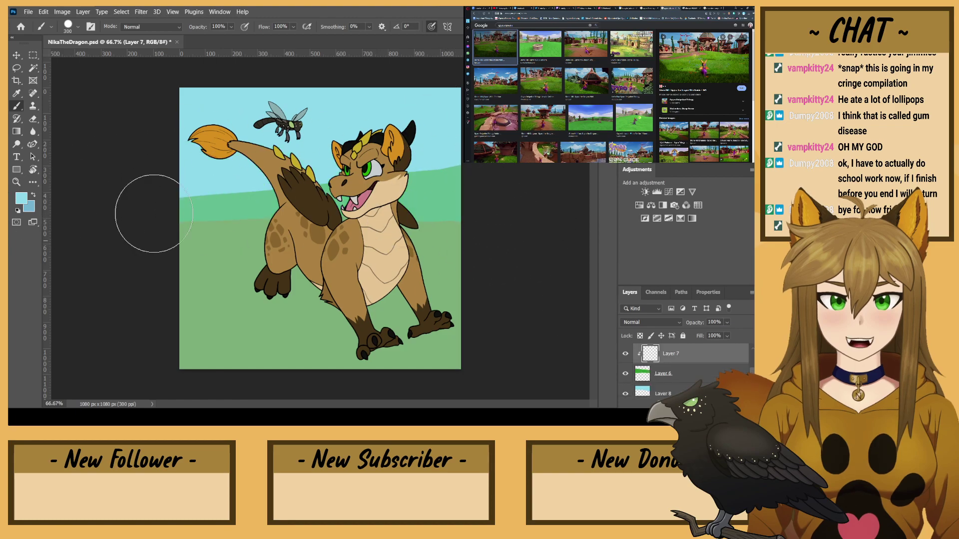
- Set the blend mode of Layer 7 to Color
{"action": "left_click", "coordinate": [641, 323]}
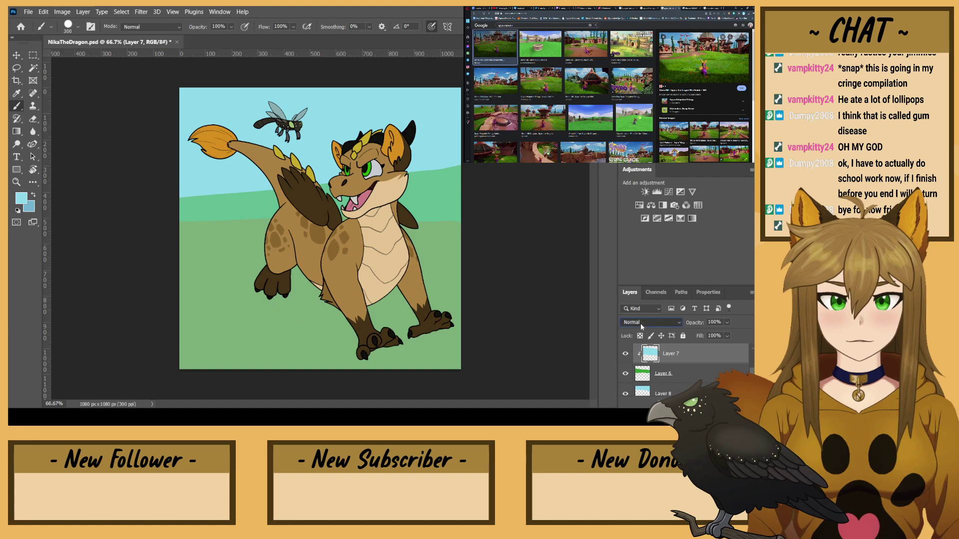
{"action": "scroll", "coordinate": [641, 320], "scroll_direction": "up", "scroll_amount": 6}
{"action": "key", "text": "Down"}
{"action": "key", "text": "Down"}
{"action": "key", "text": "Down"}
{"action": "key", "text": "Down"}
{"action": "key", "text": "Down"}
{"action": "key", "text": "Down"}
{"action": "key", "text": "Down"}
{"action": "key", "text": "Down"}
{"action": "key", "text": "Down"}
{"action": "key", "text": "Down"}
{"action": "key", "text": "Down"}
{"action": "key", "text": "Down"}
{"action": "key", "text": "Down"}
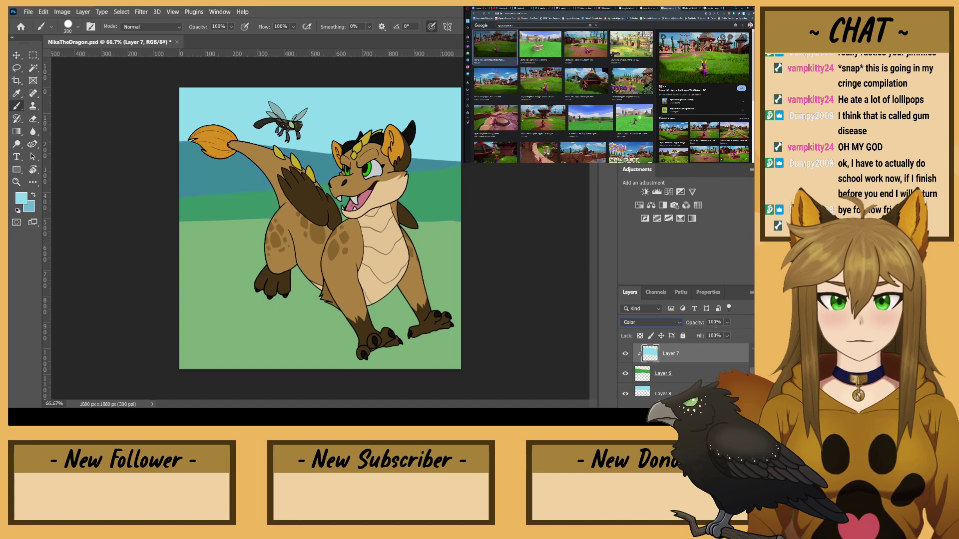
- Lower Layer 7's opacity to 50% and merge it down into the distant hills on Layer 6
{"action": "left_click_drag", "start_coordinate": [714, 323], "coordinate": [706, 323]}
{"action": "type", "text": "5"}
{"action": "left_click", "coordinate": [710, 378]}
{"action": "left_click", "coordinate": [704, 360]}
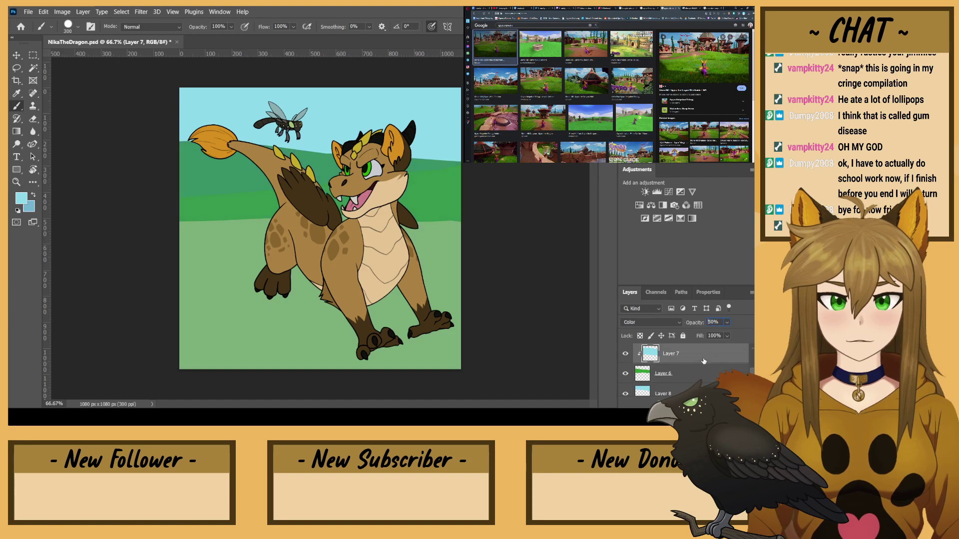
{"action": "key", "text": "ctrl+e"}
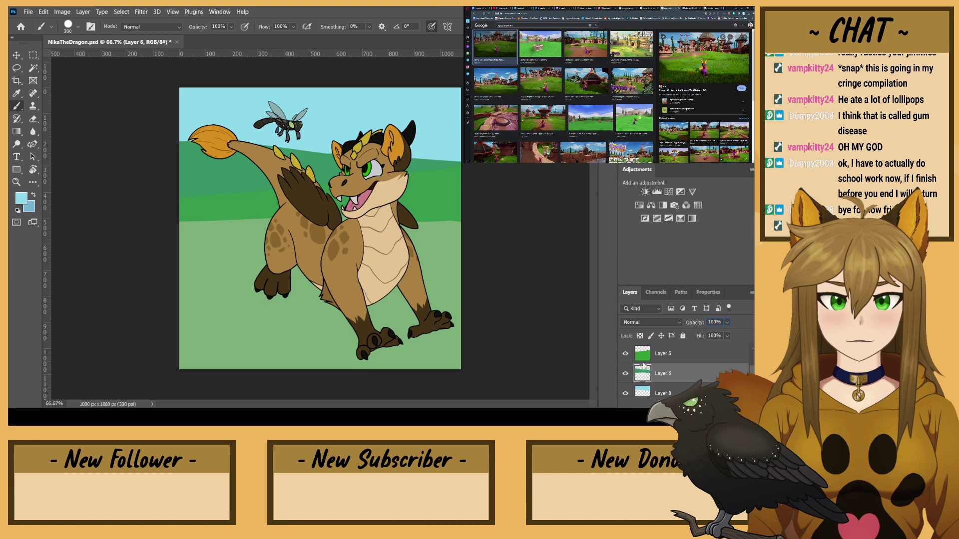
- Set the foreground hill on Layer 5 to 100% opacity and select the Move tool
{"action": "left_click", "coordinate": [710, 350]}
{"action": "left_click", "coordinate": [727, 322]}
{"action": "left_click_drag", "start_coordinate": [726, 335], "coordinate": [749, 335]}
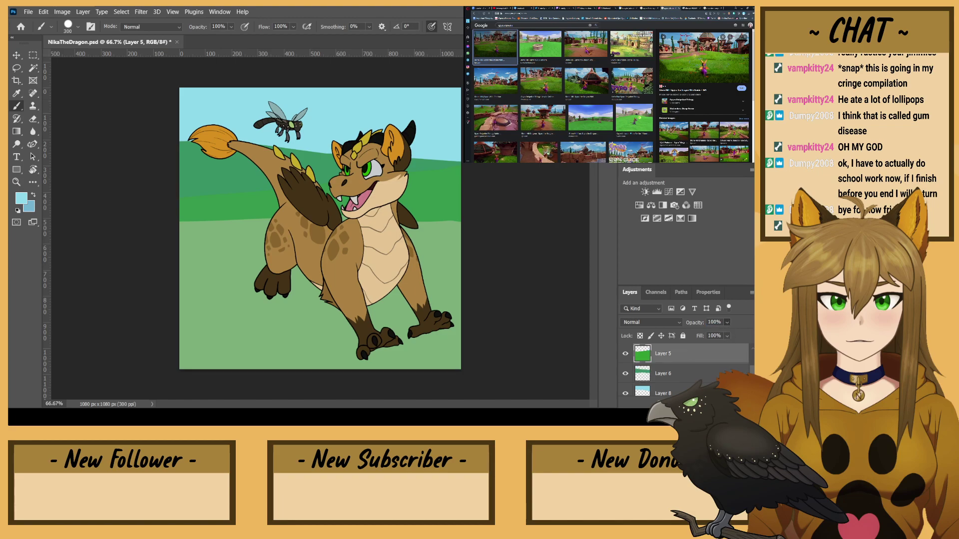
{"action": "left_click", "coordinate": [16, 55]}
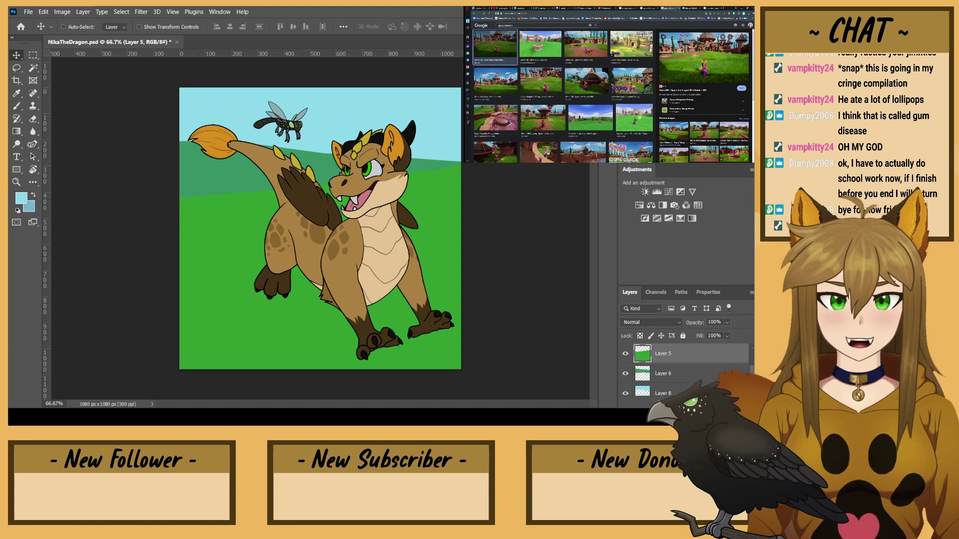
- Reopen the "mountain range" image results and look over the landscape photos
{"action": "left_click", "coordinate": [709, 8]}
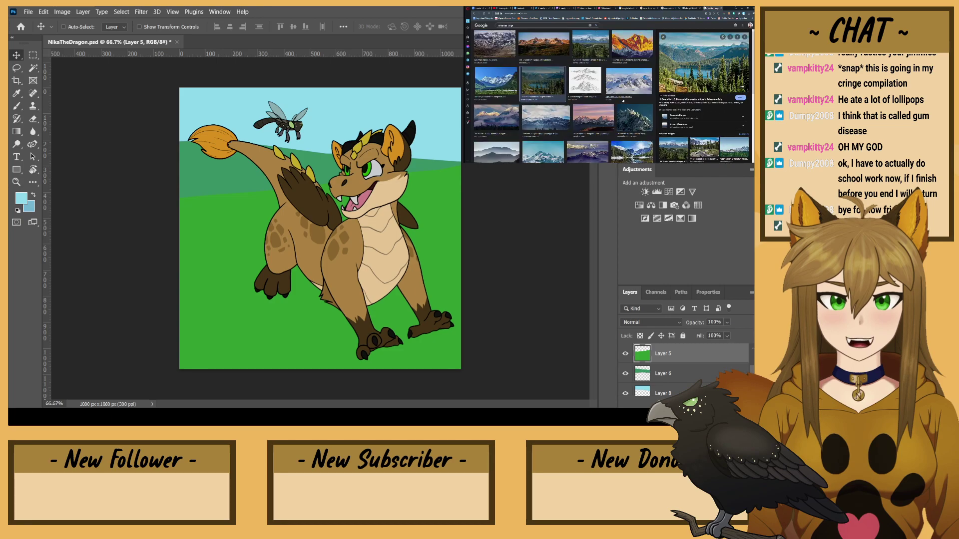
{"action": "scroll", "coordinate": [624, 101], "scroll_direction": "down", "scroll_amount": 3}
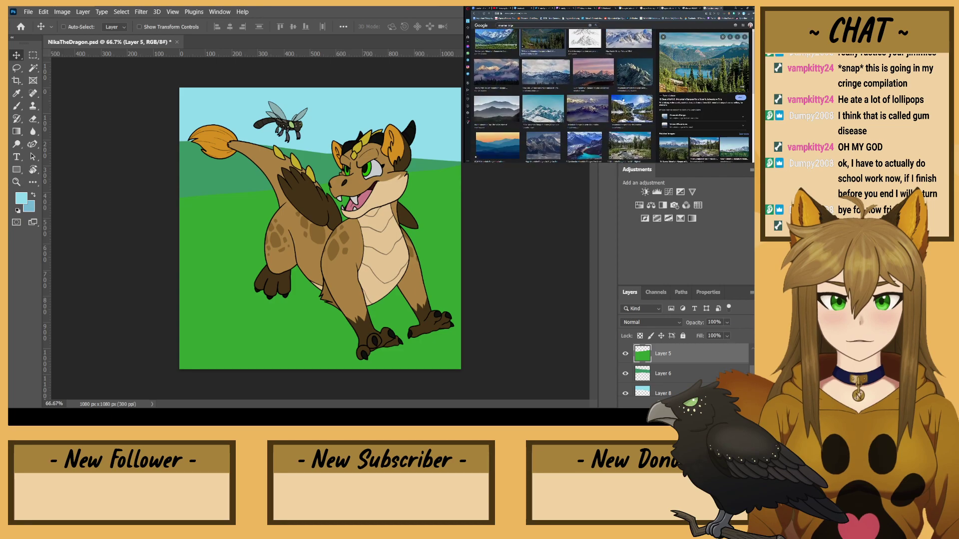
{"action": "scroll", "coordinate": [679, 160], "scroll_direction": "up", "scroll_amount": 3}
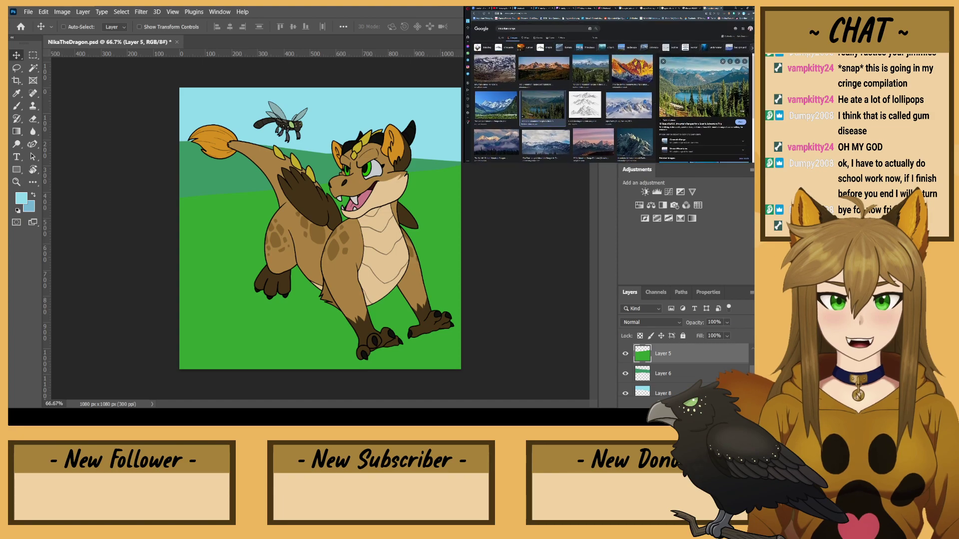
- Switch to Pinterest, open the profile's saved boards, and open the Environment section of the Art Tips board
{"action": "left_click", "coordinate": [606, 8]}
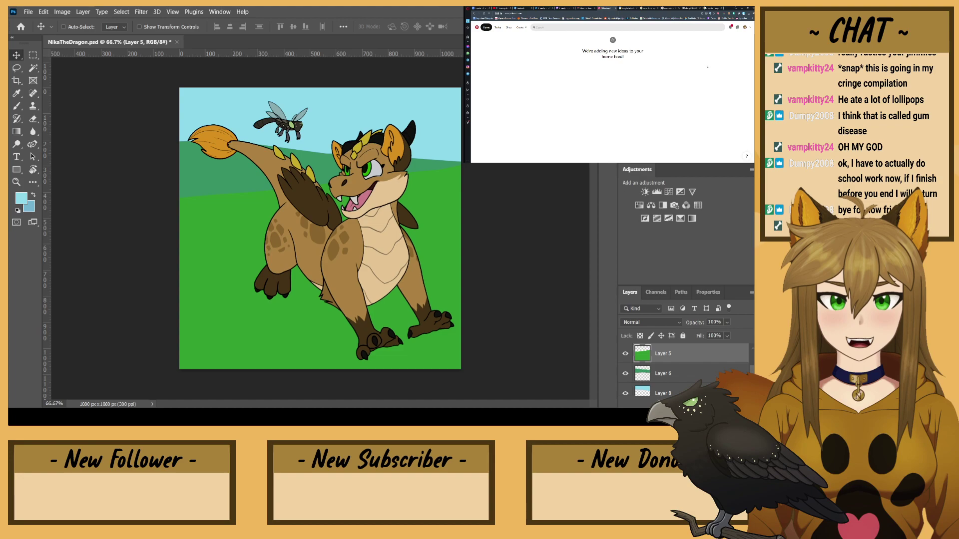
{"action": "left_click", "coordinate": [746, 27]}
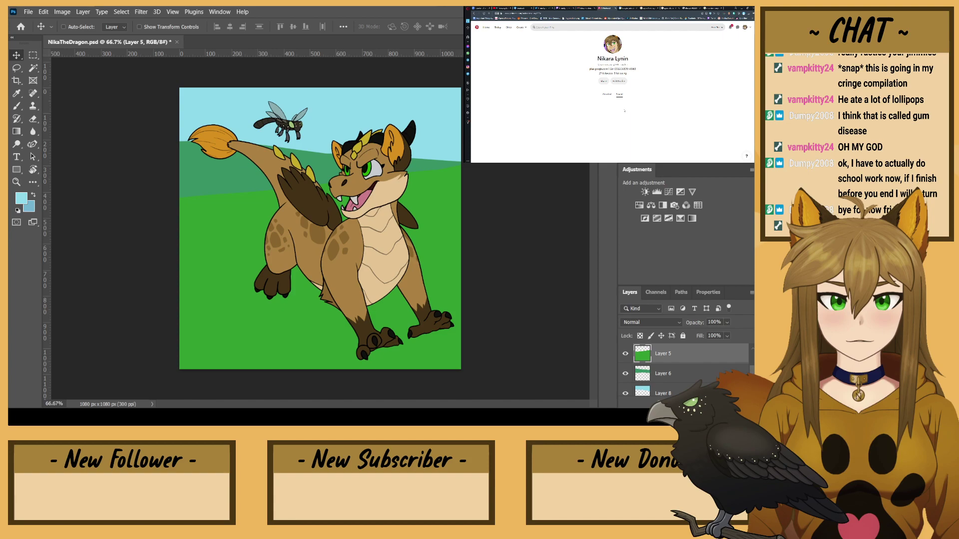
{"action": "scroll", "coordinate": [648, 129], "scroll_direction": "down", "scroll_amount": 1}
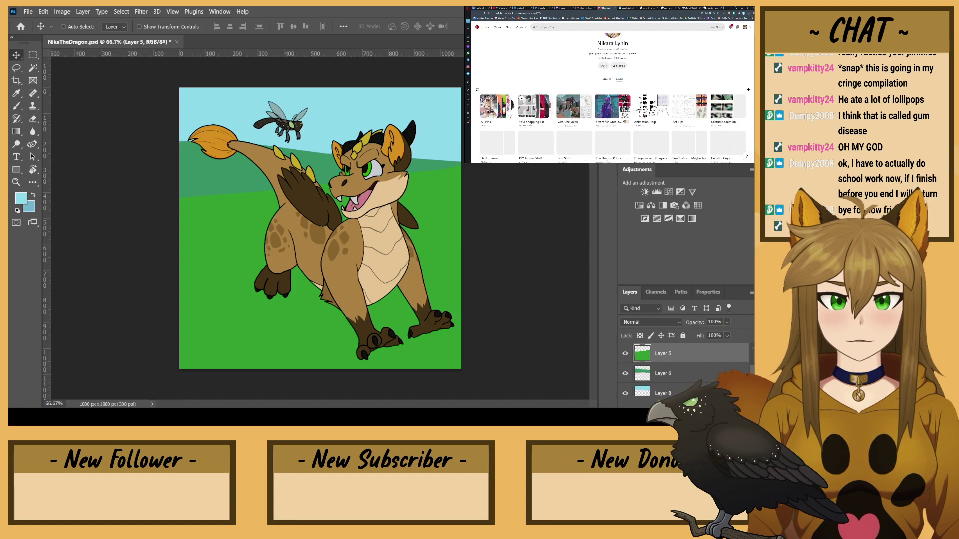
{"action": "left_click", "coordinate": [682, 110]}
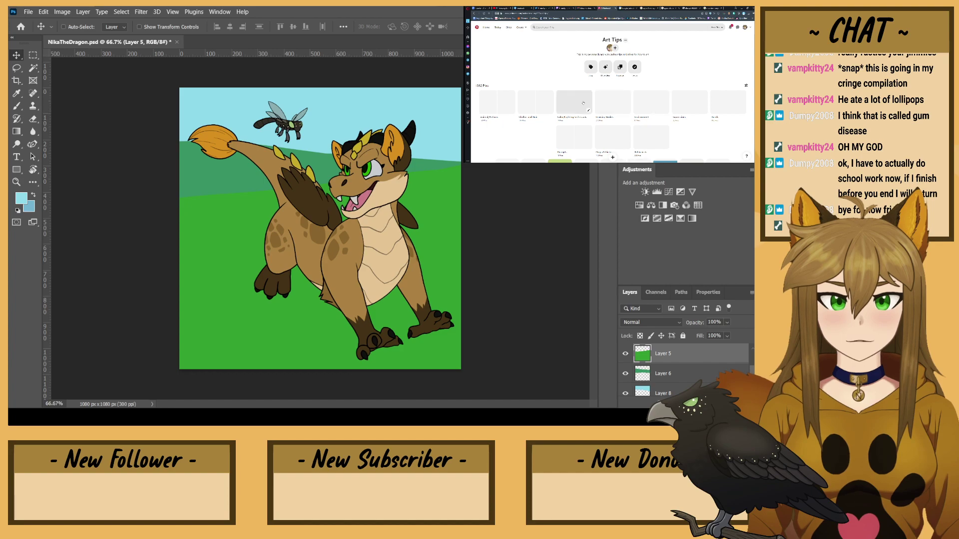
{"action": "left_click", "coordinate": [651, 102]}
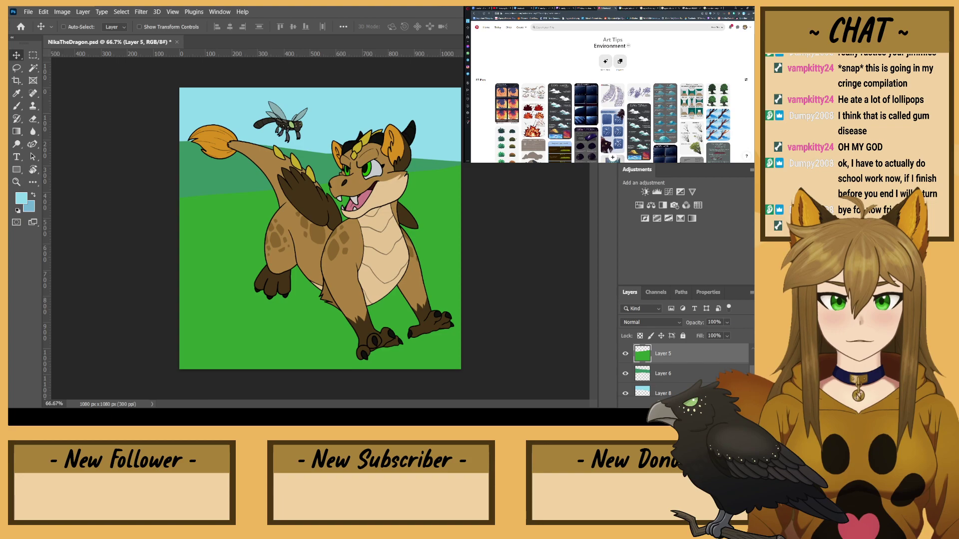
- Look through the Environment pins, open the green grass painting tutorial, and view its stages
{"action": "scroll", "coordinate": [603, 99], "scroll_direction": "down", "scroll_amount": 1}
{"action": "scroll", "coordinate": [603, 98], "scroll_direction": "down", "scroll_amount": 2}
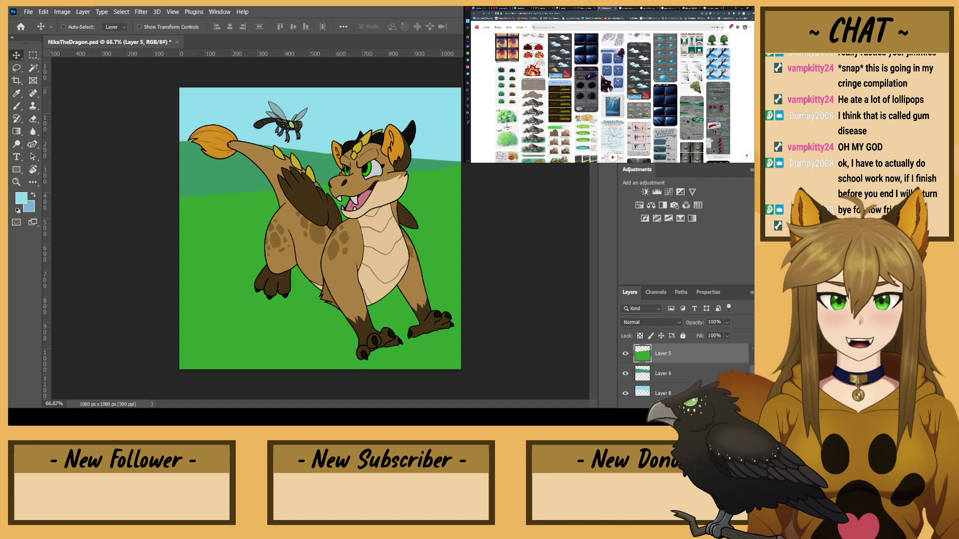
{"action": "scroll", "coordinate": [603, 98], "scroll_direction": "down", "scroll_amount": 2}
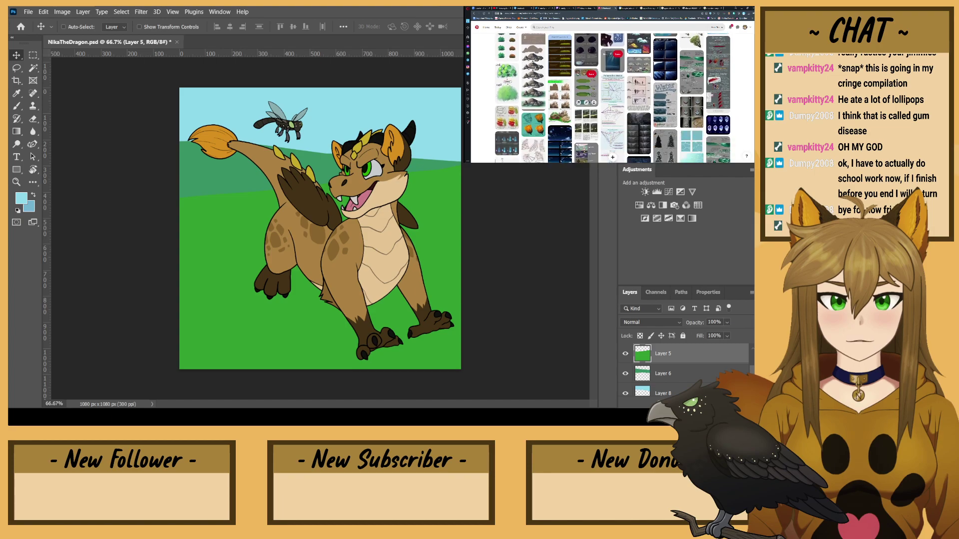
{"action": "left_click", "coordinate": [585, 90]}
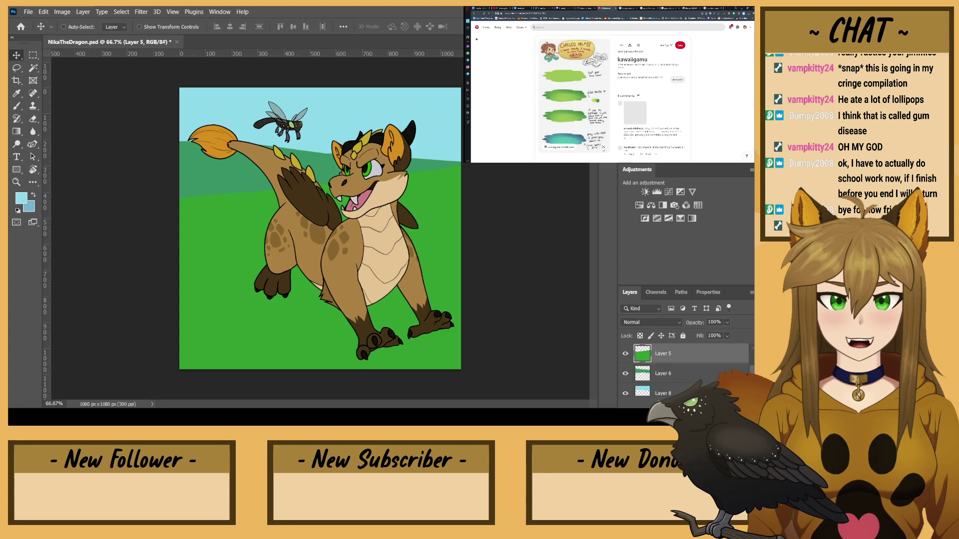
{"action": "scroll", "coordinate": [589, 96], "scroll_direction": "down", "scroll_amount": 3}
- Check the oval-framed Spyro artwork and the Spyro image results, and return to the grass tutorial pin
{"action": "left_click", "coordinate": [696, 9]}
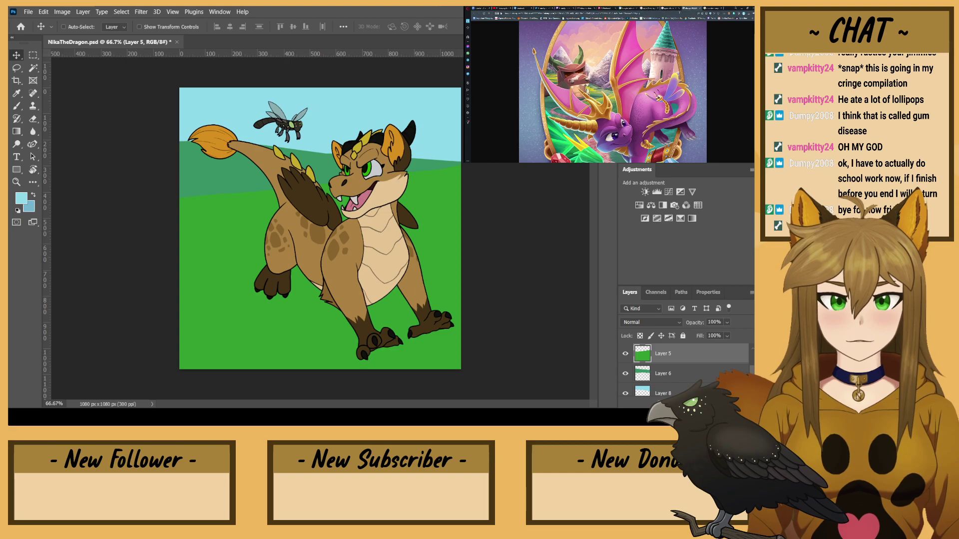
{"action": "left_click", "coordinate": [652, 8]}
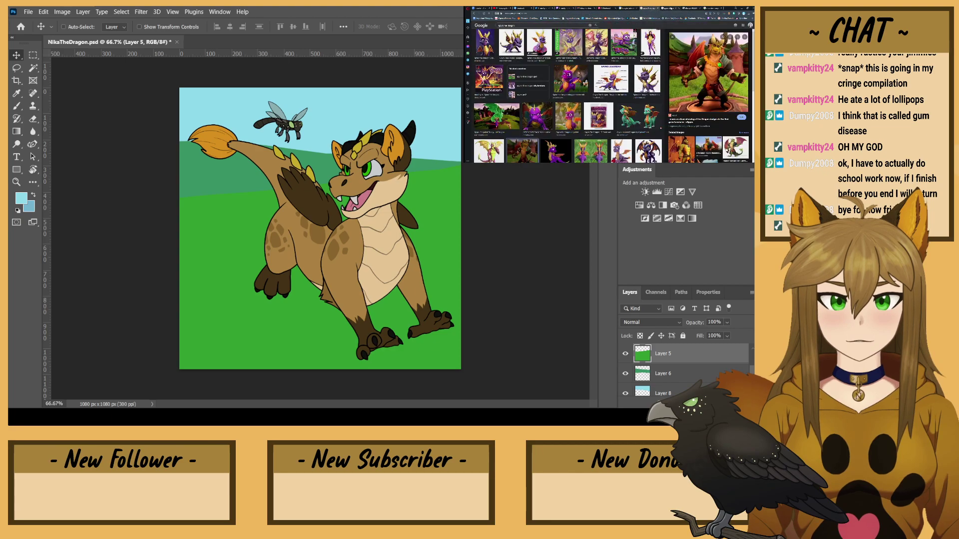
{"action": "left_click", "coordinate": [645, 9]}
{"action": "left_click", "coordinate": [645, 8]}
{"action": "left_click", "coordinate": [606, 9]}
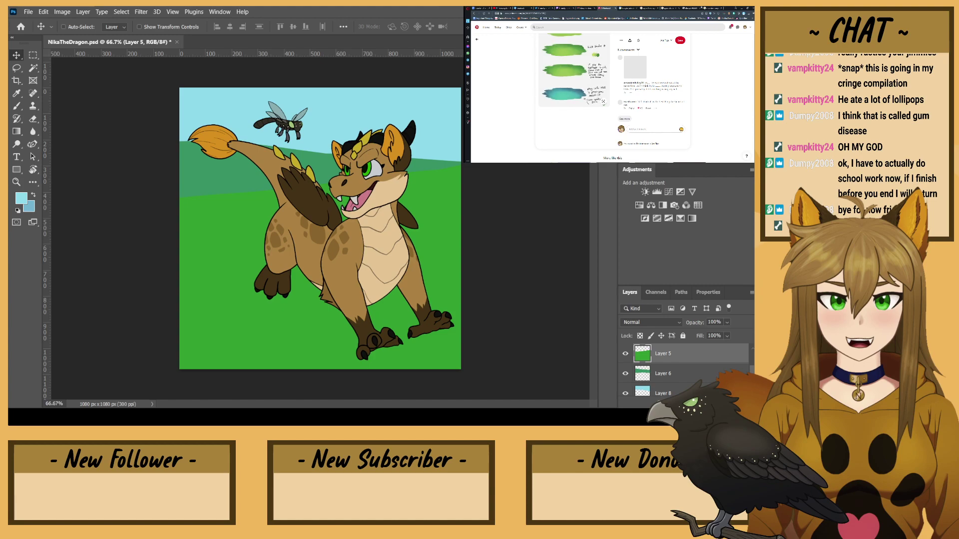
- Bring up the oval-framed Spyro artwork as reference, and ready the grass Brush at size 125 with the sky's light blue
{"action": "left_click", "coordinate": [696, 8]}
{"action": "scroll", "coordinate": [666, 127], "scroll_direction": "down", "scroll_amount": 2}
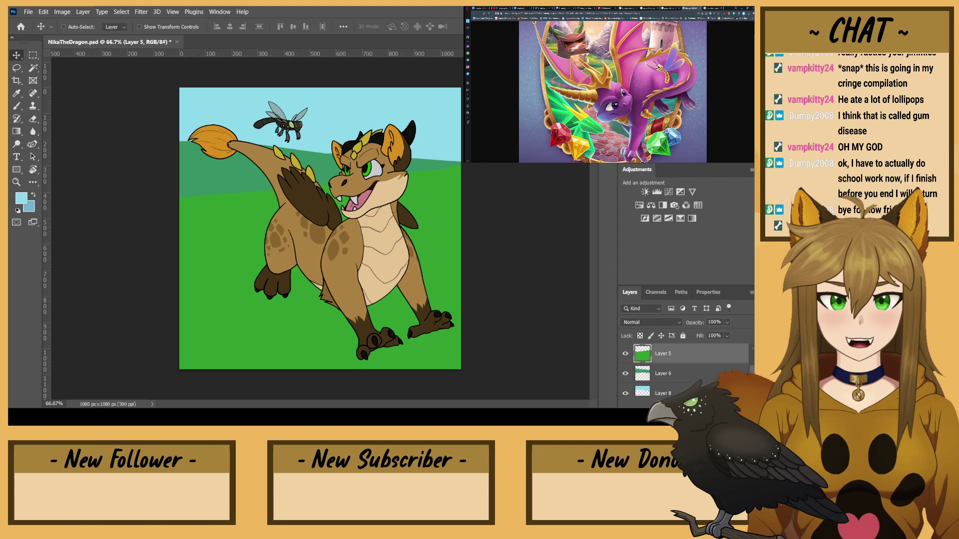
{"action": "key", "text": "b"}
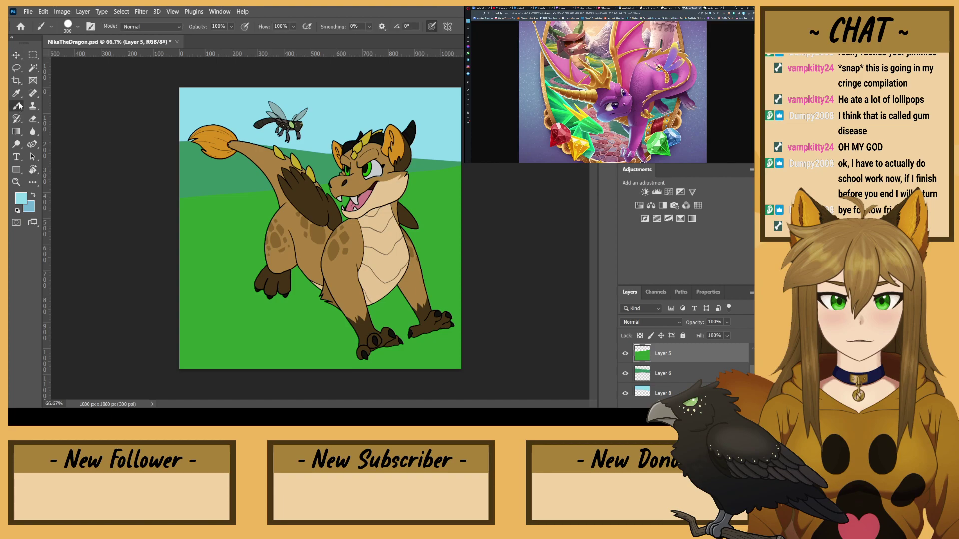
{"action": "left_click", "coordinate": [204, 174], "text": "alt"}
{"action": "left_click", "coordinate": [350, 105], "text": "alt"}
{"action": "key", "text": "bracketleft"}
{"action": "key", "text": "bracketleft"}
{"action": "key", "text": "bracketleft"}
{"action": "key", "text": "bracketleft"}
{"action": "key", "text": "bracketleft"}
{"action": "key", "text": "bracketleft"}
{"action": "mouse_move", "coordinate": [444, 172]}
{"action": "left_mouse_down"}
{"action": "mouse_move", "coordinate": [381, 187]}
{"action": "mouse_move", "coordinate": [452, 172]}
{"action": "mouse_move", "coordinate": [352, 190]}
{"action": "mouse_move", "coordinate": [397, 173]}
{"action": "left_mouse_up"}
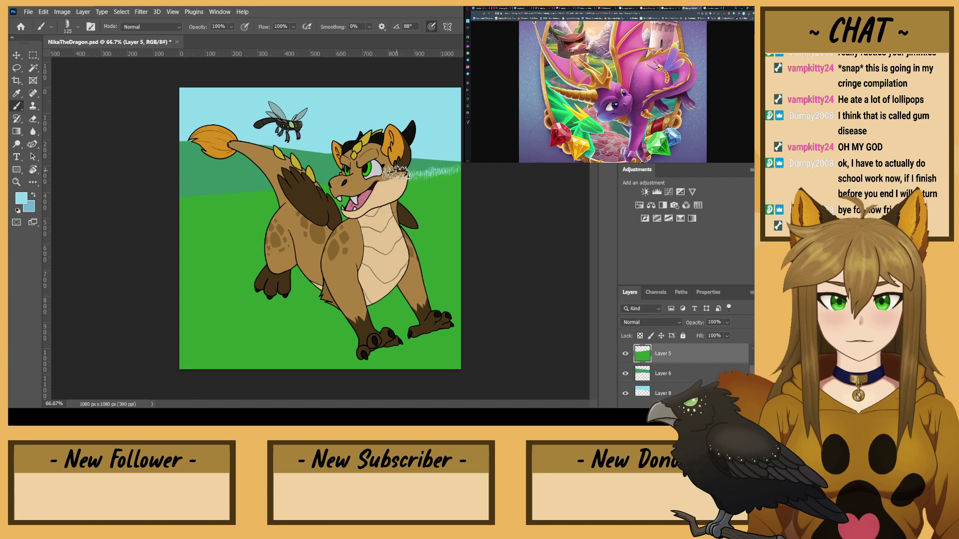
{"action": "key", "text": "ctrl+z"}
{"action": "key", "text": "ctrl+z"}
{"action": "key", "text": "ctrl+z"}
{"action": "key", "text": "ctrl+z"}
- Add a new layer above Layer 5 and paint light-blue grass blades at the near hill's edge with the brush at size 80
{"action": "key", "text": "ctrl+shift+alt+n"}
{"action": "left_click_drag", "start_coordinate": [237, 244], "coordinate": [240, 119]}
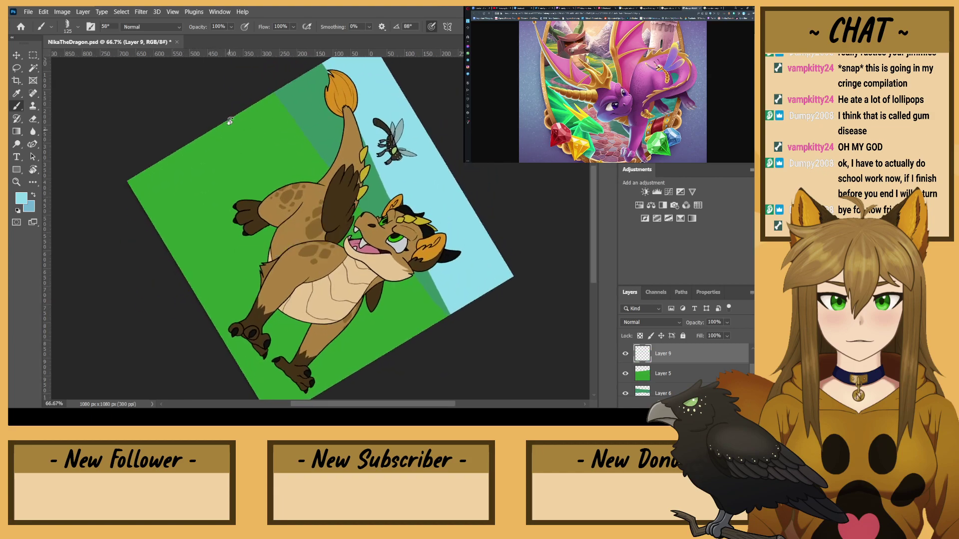
{"action": "mouse_move", "coordinate": [444, 318]}
{"action": "left_mouse_down"}
{"action": "mouse_move", "coordinate": [367, 213]}
{"action": "mouse_move", "coordinate": [382, 222]}
{"action": "left_mouse_up"}
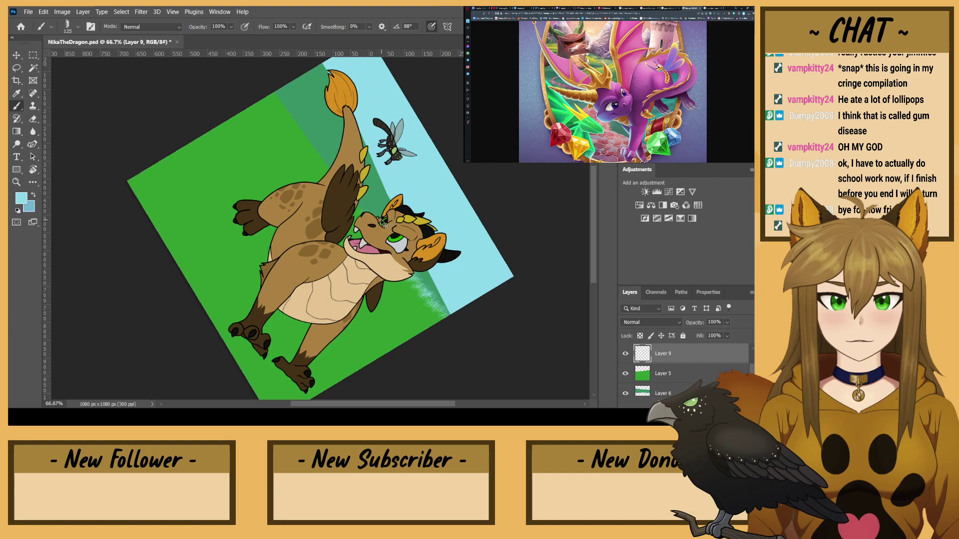
{"action": "key", "text": "bracketleft"}
{"action": "key", "text": "bracketleft"}
{"action": "key", "text": "bracketleft"}
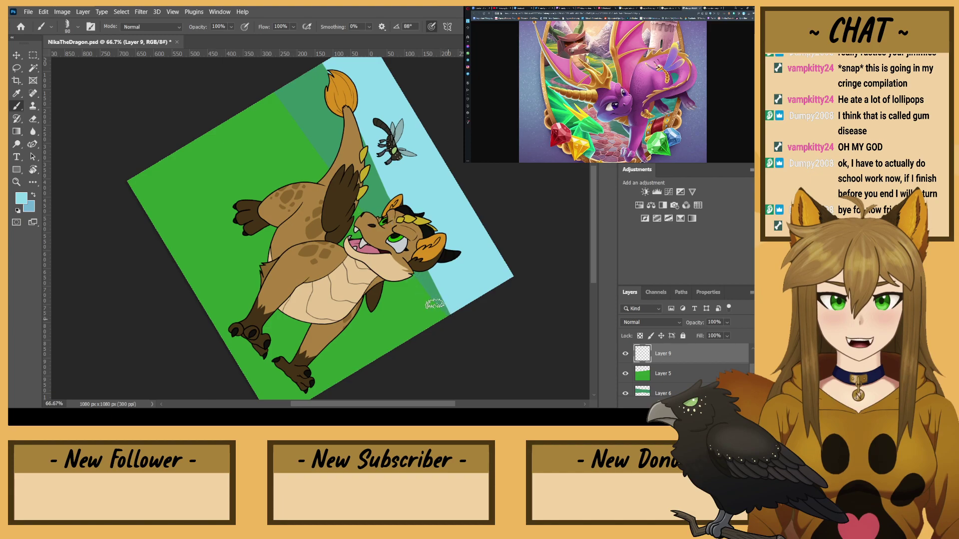
{"action": "left_click_drag", "start_coordinate": [440, 307], "coordinate": [412, 275]}
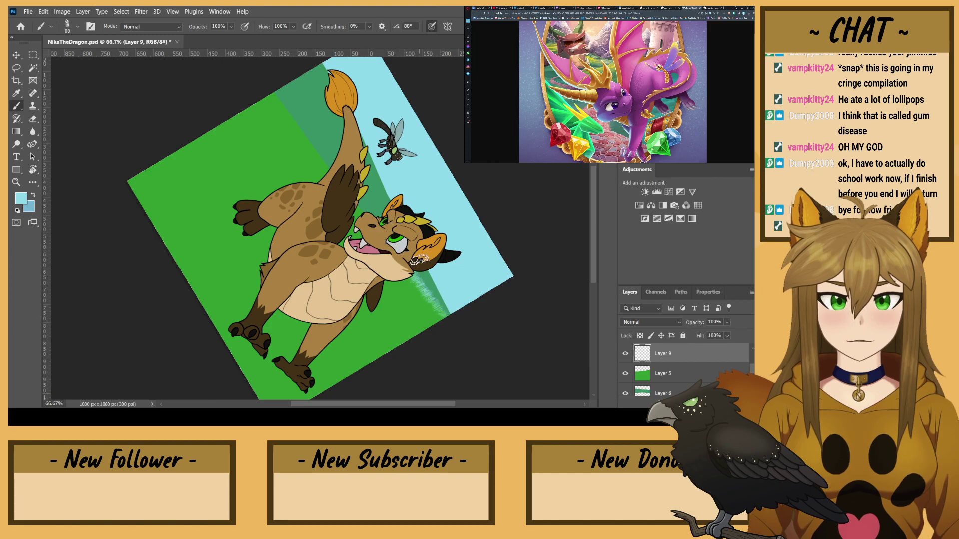
- Hide the dragon artwork in Layer 4 and the layers above it so only the landscape shows
{"action": "scroll", "coordinate": [698, 354], "scroll_direction": "up", "scroll_amount": 1}
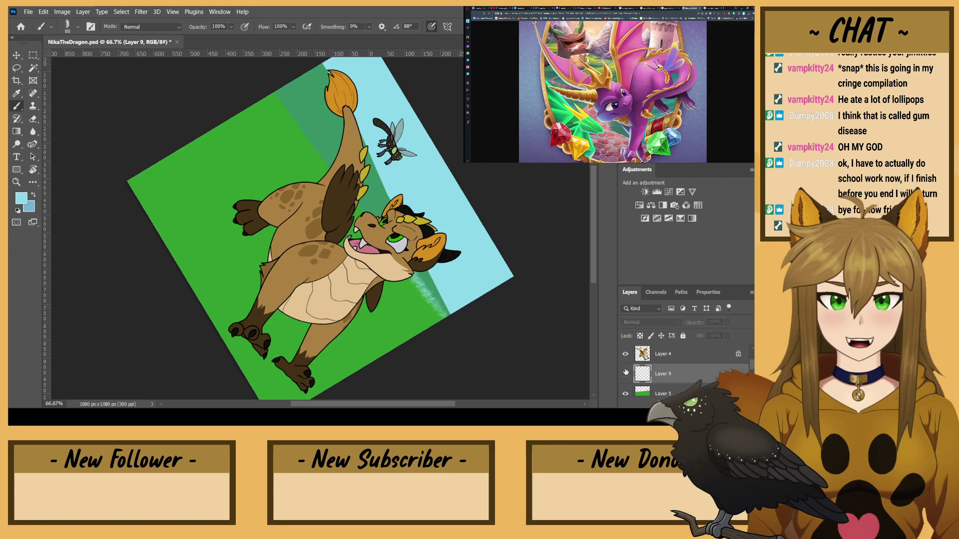
{"action": "left_click", "coordinate": [625, 355]}
{"action": "scroll", "coordinate": [627, 356], "scroll_direction": "up", "scroll_amount": 2}
{"action": "left_click", "coordinate": [626, 355]}
{"action": "scroll", "coordinate": [644, 369], "scroll_direction": "down", "scroll_amount": 6}
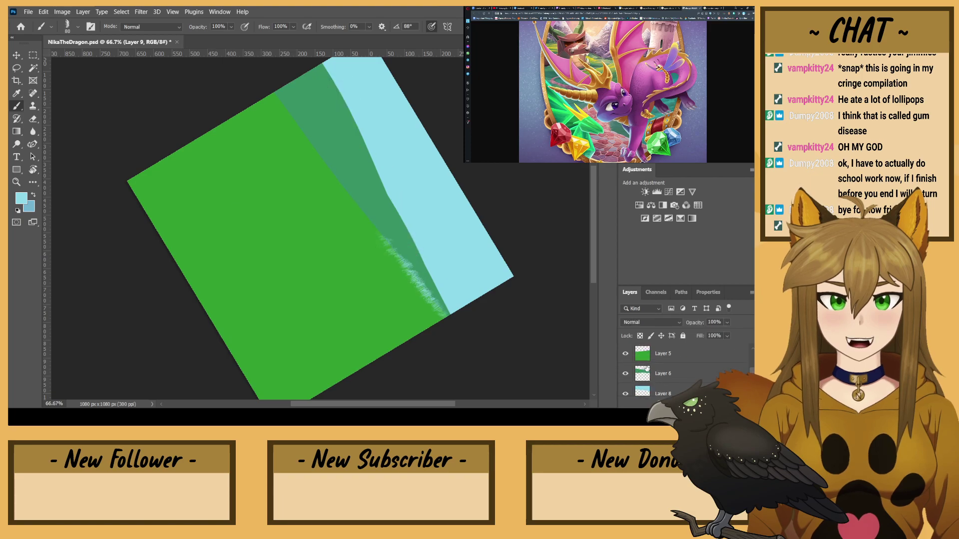
{"action": "scroll", "coordinate": [664, 375], "scroll_direction": "up", "scroll_amount": 4}
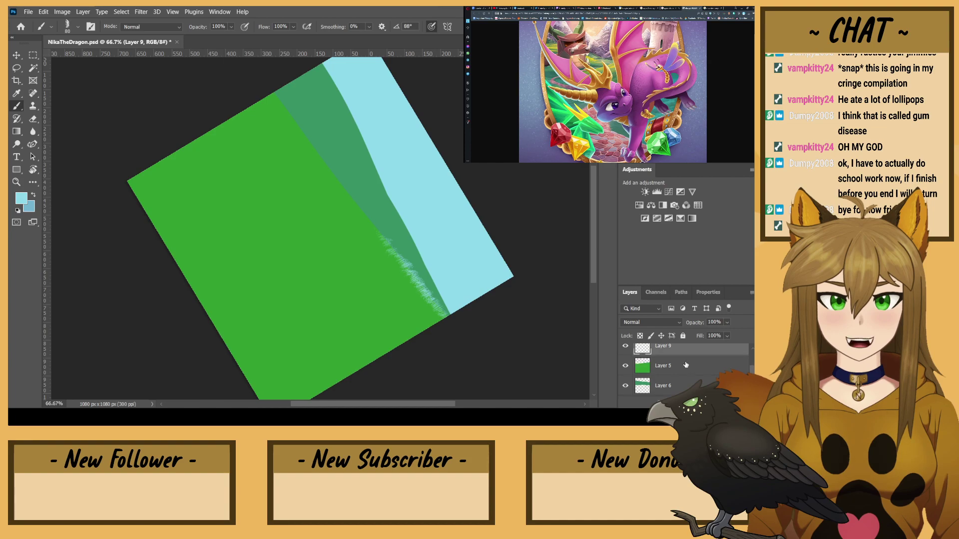
- Extend the light-blue grass along the near hill's whole edge, brush pale yellow blades over it, and set the canvas upright
{"action": "left_click_drag", "start_coordinate": [393, 248], "coordinate": [274, 96]}
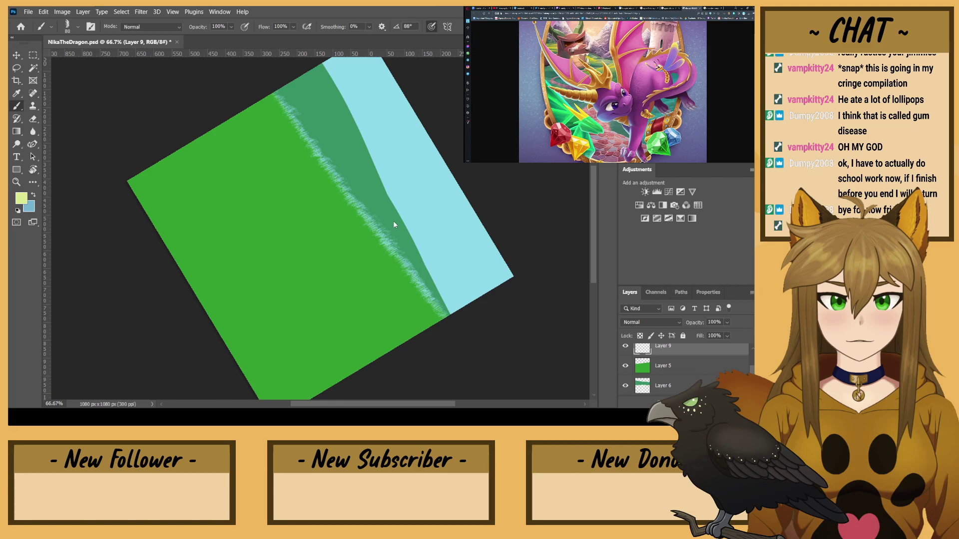
{"action": "mouse_move", "coordinate": [439, 312]}
{"action": "left_mouse_down"}
{"action": "mouse_move", "coordinate": [272, 91]}
{"action": "mouse_move", "coordinate": [358, 208]}
{"action": "mouse_move", "coordinate": [290, 103]}
{"action": "left_mouse_up"}
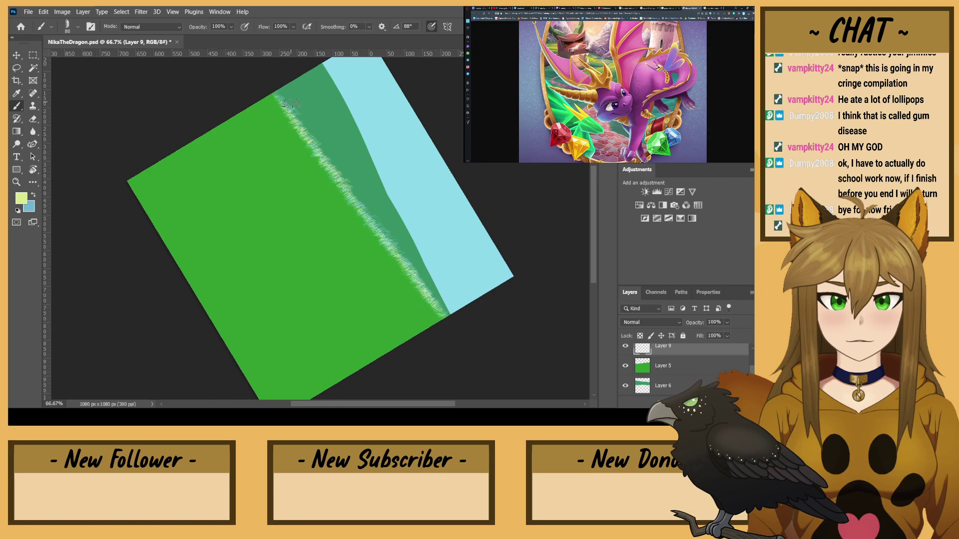
{"action": "key", "text": "r"}
{"action": "left_click_drag", "start_coordinate": [150, 145], "coordinate": [214, 303]}
- Paint bands of mid-green grass just below the near hill's bright edge with the grass brush at size 150
{"action": "key", "text": "b"}
{"action": "left_click", "coordinate": [366, 255], "text": "alt"}
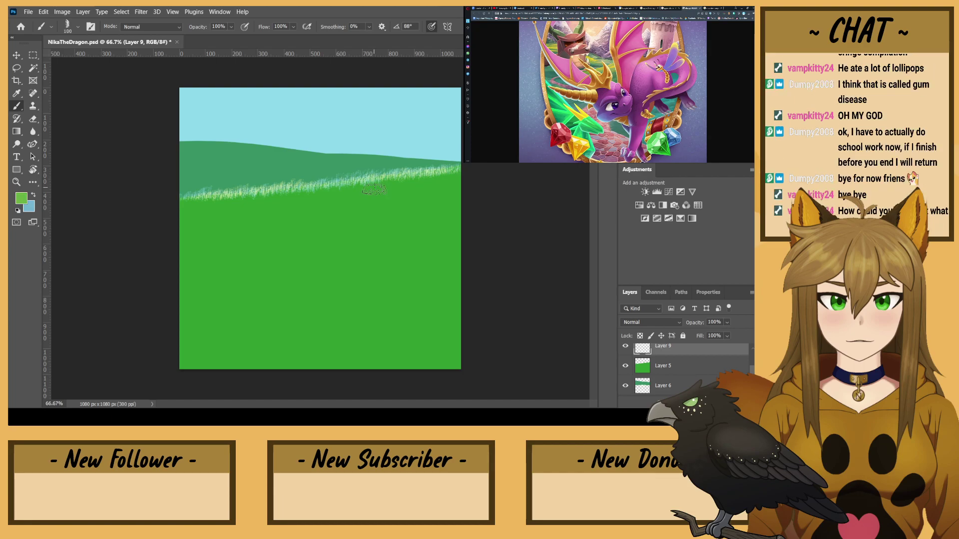
{"action": "key", "text": "bracketright"}
{"action": "key", "text": "bracketright"}
{"action": "key", "text": "bracketright"}
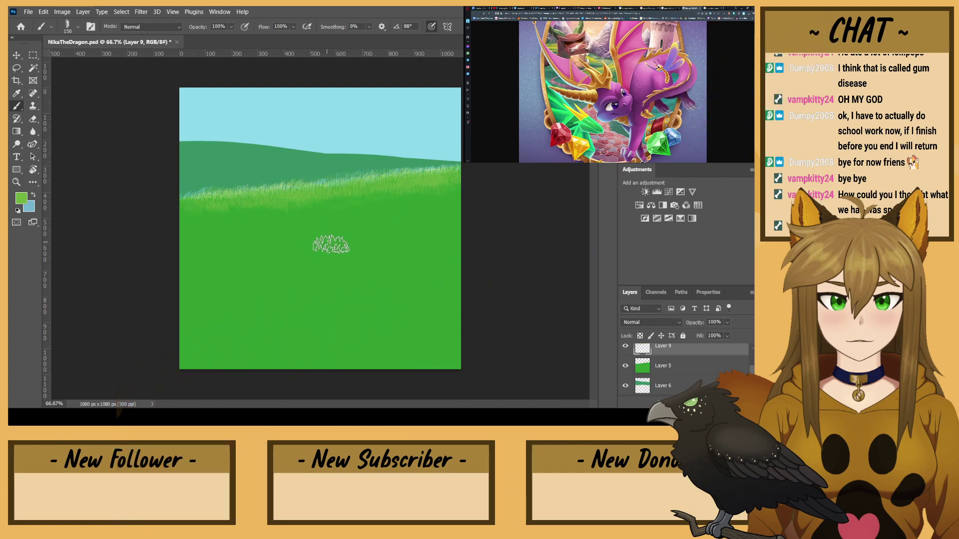
{"action": "left_click", "coordinate": [335, 241], "text": "alt"}
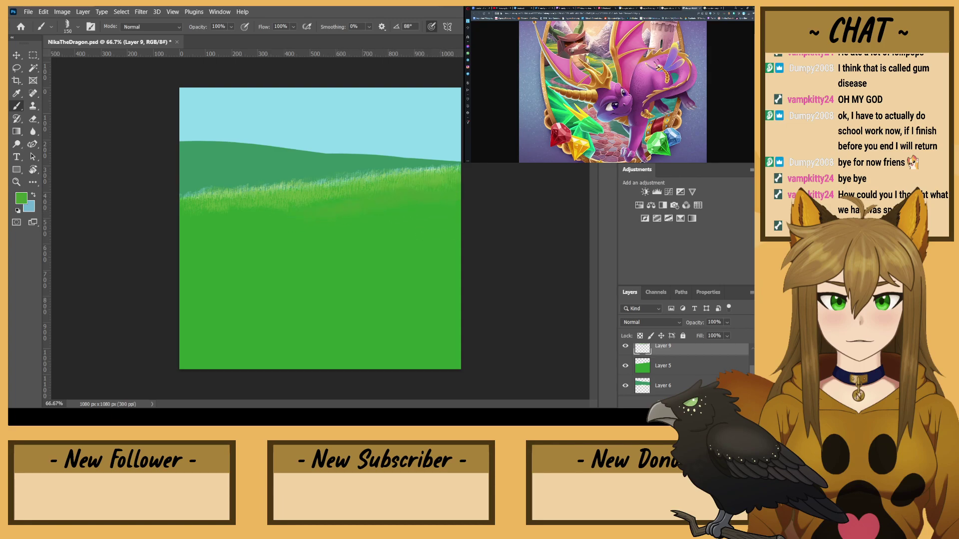
{"action": "mouse_move", "coordinate": [430, 200]}
{"action": "left_mouse_down"}
{"action": "mouse_move", "coordinate": [316, 206]}
{"action": "mouse_move", "coordinate": [446, 193]}
{"action": "mouse_move", "coordinate": [341, 203]}
{"action": "mouse_move", "coordinate": [294, 223]}
{"action": "mouse_move", "coordinate": [356, 215]}
{"action": "mouse_move", "coordinate": [169, 225]}
{"action": "left_mouse_up"}
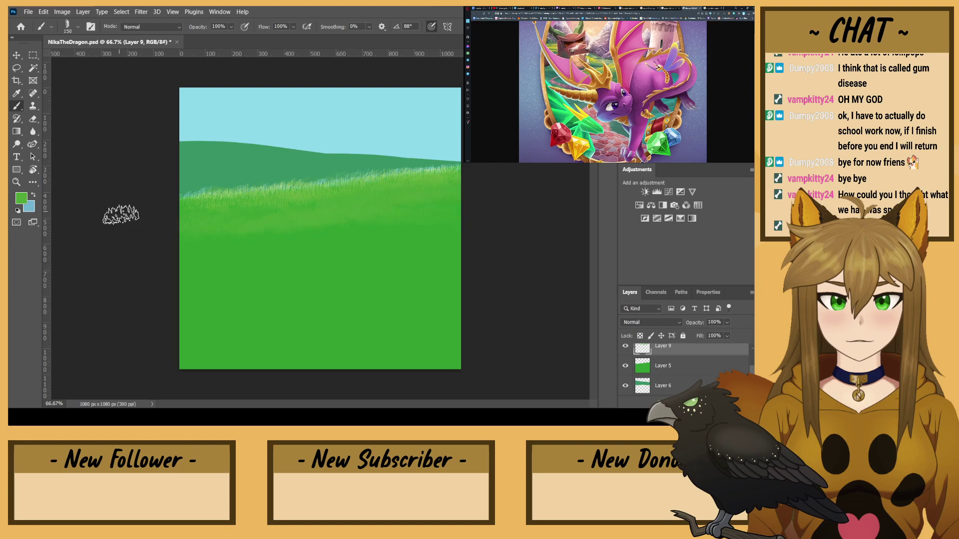
- Cover the middle of the near hill with larger green grass strokes, enlarging the brush to 250 and then 400
{"action": "key", "text": "]"}
{"action": "key", "text": "]"}
{"action": "key", "text": "]"}
{"action": "mouse_move", "coordinate": [449, 225]}
{"action": "left_mouse_down"}
{"action": "mouse_move", "coordinate": [169, 245]}
{"action": "mouse_move", "coordinate": [322, 223]}
{"action": "mouse_move", "coordinate": [343, 208]}
{"action": "mouse_move", "coordinate": [236, 229]}
{"action": "mouse_move", "coordinate": [120, 235]}
{"action": "left_mouse_up"}
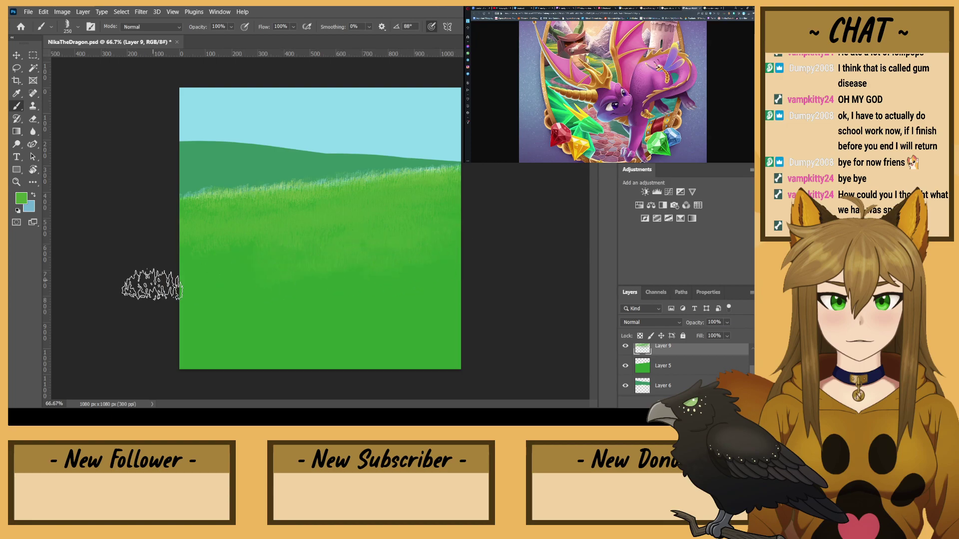
{"action": "key", "text": "bracketright"}
{"action": "key", "text": "bracketright"}
{"action": "mouse_move", "coordinate": [440, 264]}
{"action": "left_mouse_down"}
{"action": "mouse_move", "coordinate": [140, 282]}
{"action": "mouse_move", "coordinate": [280, 278]}
{"action": "mouse_move", "coordinate": [135, 304]}
{"action": "left_mouse_up"}
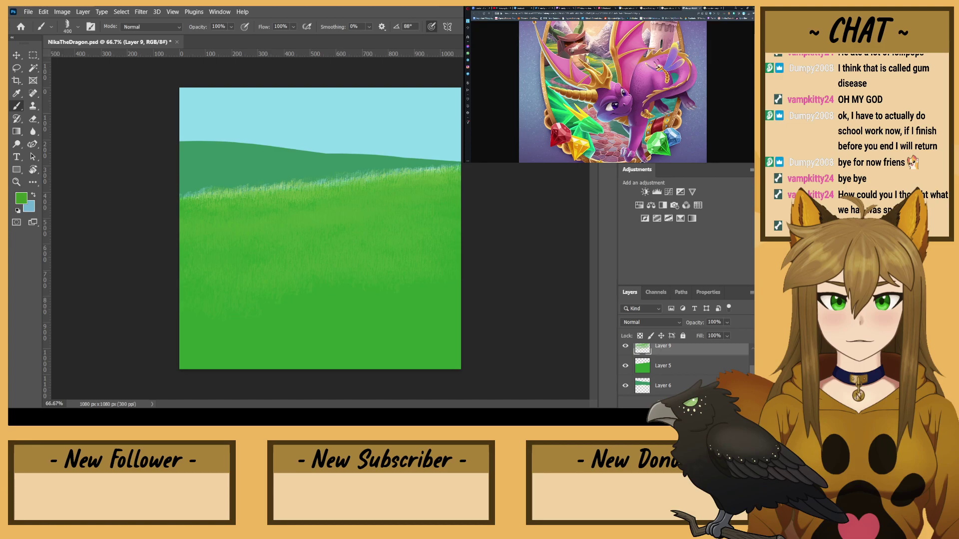
- Brush olive-green patches over the lower hill and dark green grass along the foreground, with the brush at size 500 and 65% opacity
{"action": "mouse_move", "coordinate": [253, 341]}
{"action": "left_mouse_down"}
{"action": "mouse_move", "coordinate": [315, 304]}
{"action": "mouse_move", "coordinate": [223, 327]}
{"action": "mouse_move", "coordinate": [388, 343]}
{"action": "left_mouse_up"}
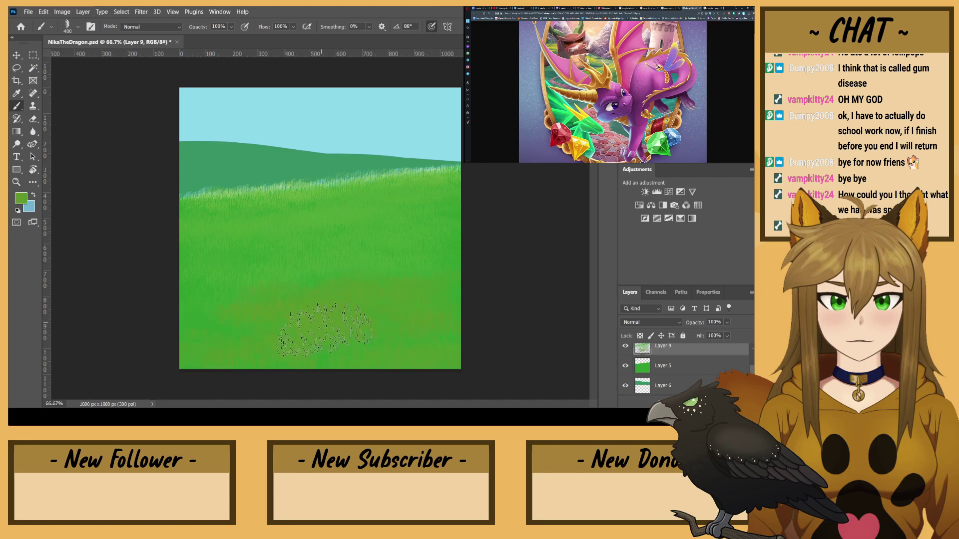
{"action": "key", "text": "bracketright"}
{"action": "key", "text": "bracketright"}
{"action": "key", "text": "bracketright"}
{"action": "left_click_drag", "start_coordinate": [433, 368], "coordinate": [281, 375]}
{"action": "key", "text": "bracketleft"}
{"action": "key", "text": "bracketleft"}
{"action": "mouse_move", "coordinate": [361, 375]}
{"action": "left_mouse_down"}
{"action": "mouse_move", "coordinate": [300, 374]}
{"action": "mouse_move", "coordinate": [449, 334]}
{"action": "mouse_move", "coordinate": [335, 372]}
{"action": "mouse_move", "coordinate": [337, 351]}
{"action": "left_mouse_up"}
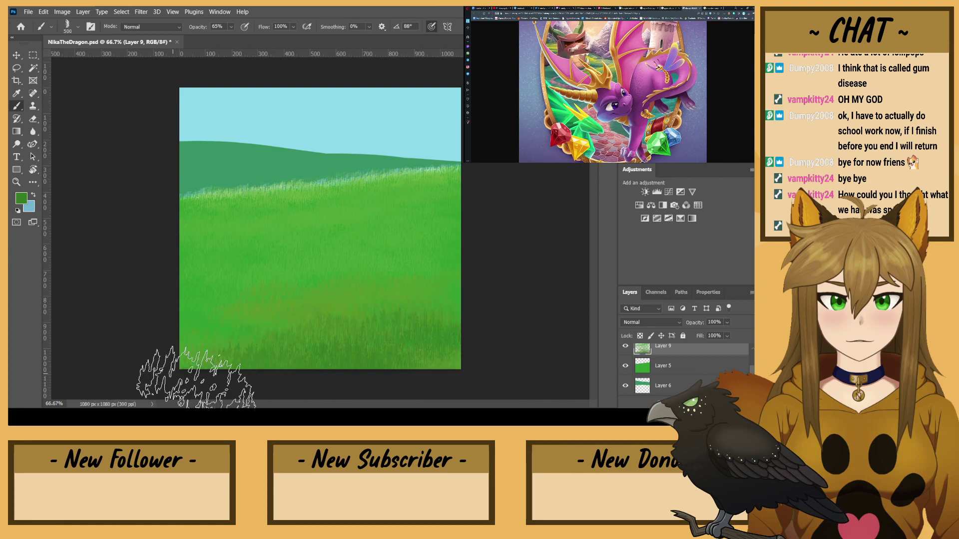
- Soften the dark foreground grass with a green sampled from the lower hill, and enlarge the grass brush to 800
{"action": "scroll", "coordinate": [702, 378], "scroll_direction": "down", "scroll_amount": 3}
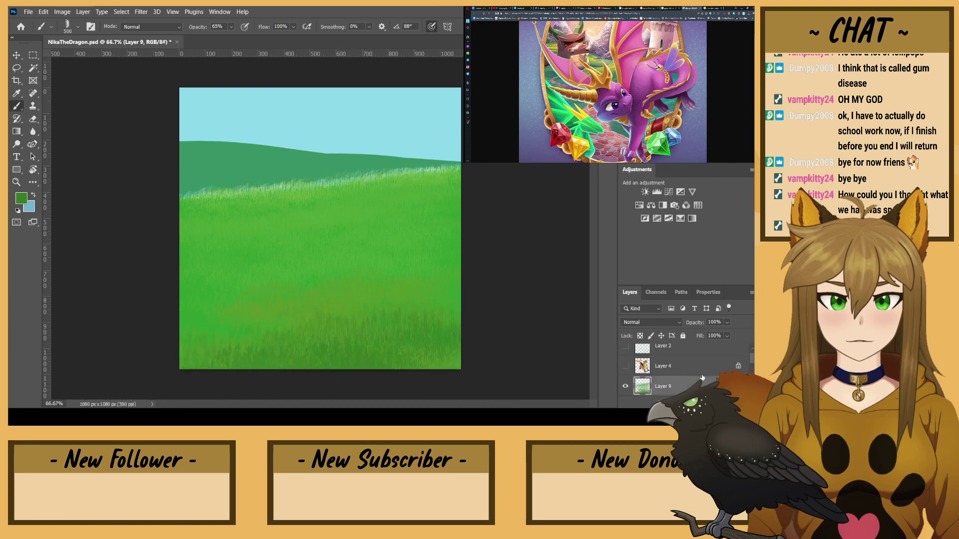
{"action": "left_click", "coordinate": [358, 296], "text": "alt"}
{"action": "left_click_drag", "start_coordinate": [329, 322], "coordinate": [386, 335]}
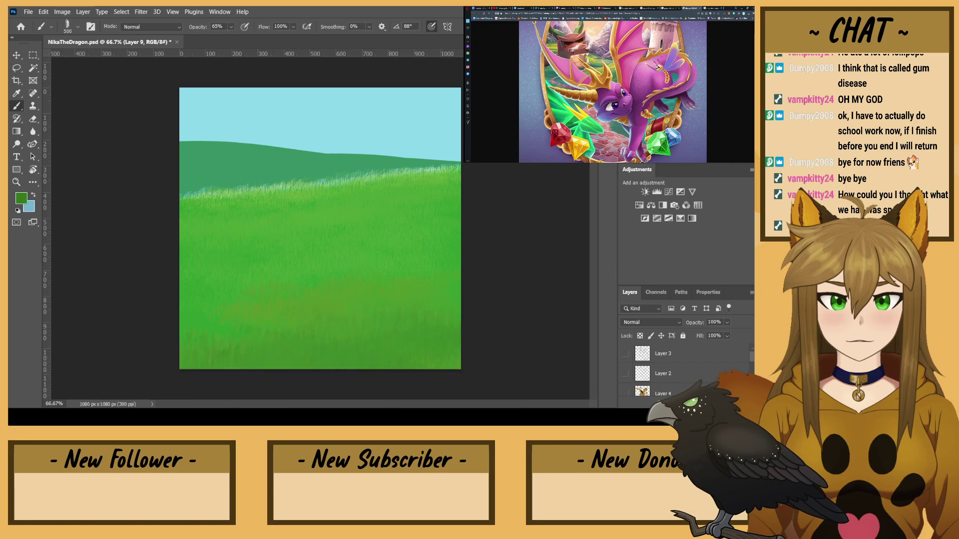
{"action": "key", "text": "bracketright"}
{"action": "key", "text": "bracketright"}
{"action": "key", "text": "bracketright"}
- Show the dragon artwork again and merge Layer 9 down into Layer 5
{"action": "left_click", "coordinate": [626, 393]}
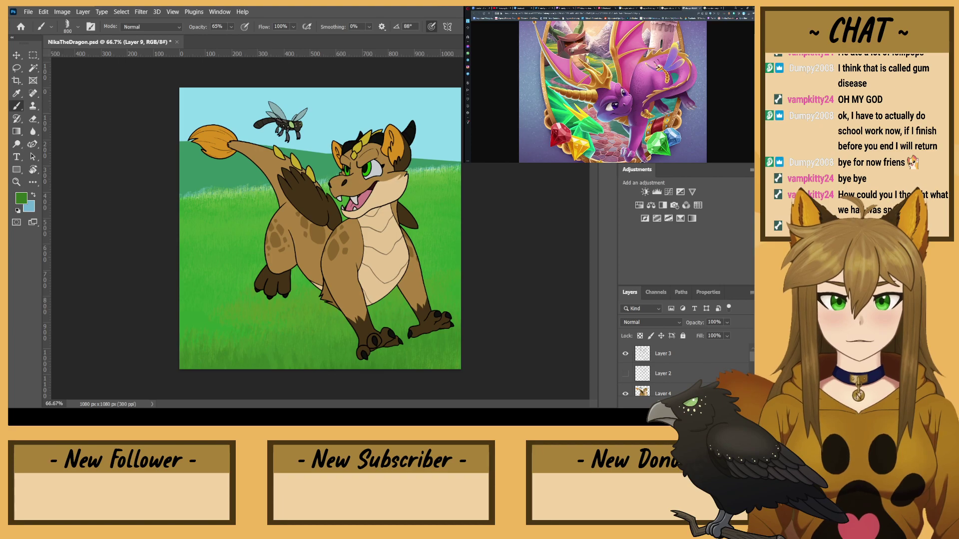
{"action": "scroll", "coordinate": [685, 372], "scroll_direction": "down", "scroll_amount": 3}
{"action": "scroll", "coordinate": [684, 372], "scroll_direction": "up", "scroll_amount": 1}
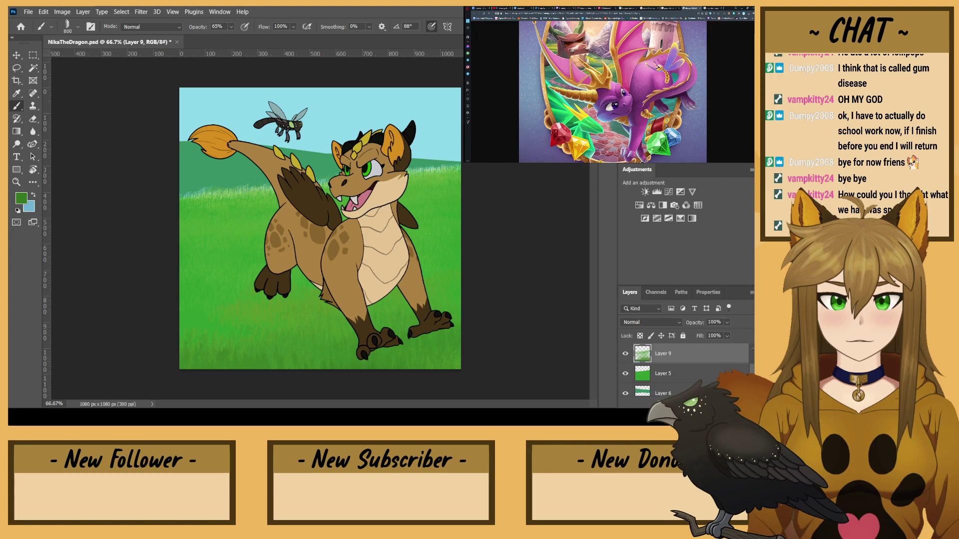
{"action": "key", "text": "ctrl+e"}
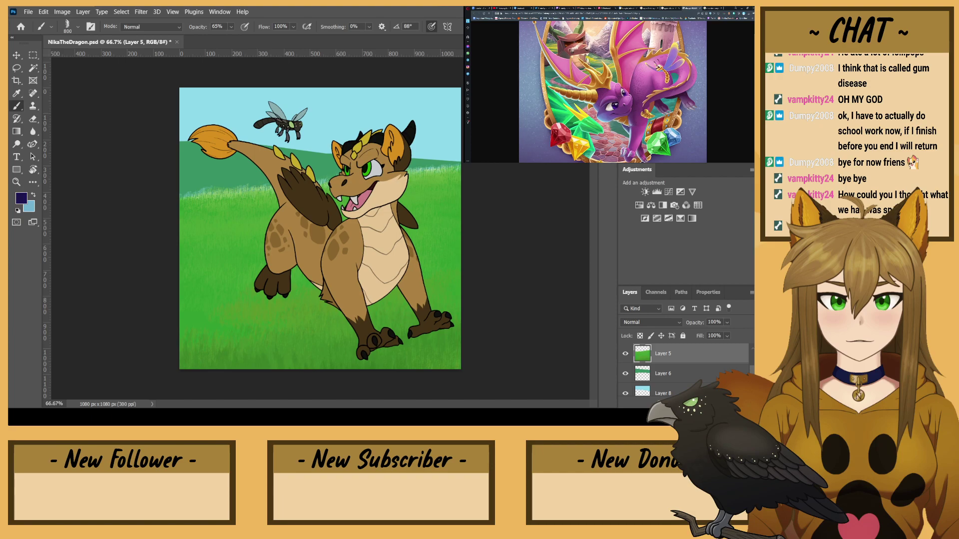
- Reduce the grass brush to size 175 and add a new layer above Layer 5
{"action": "key", "text": "bracketleft"}
{"action": "key", "text": "bracketleft"}
{"action": "key", "text": "bracketleft"}
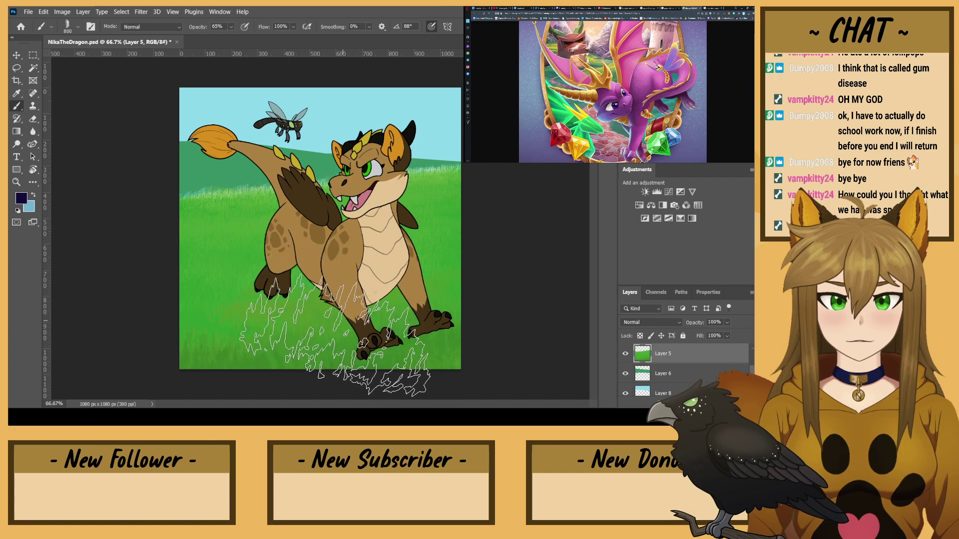
{"action": "key", "text": "bracketleft"}
{"action": "key", "text": "bracketleft"}
{"action": "key", "text": "bracketleft"}
{"action": "key", "text": "bracketleft"}
{"action": "key", "text": "bracketleft"}
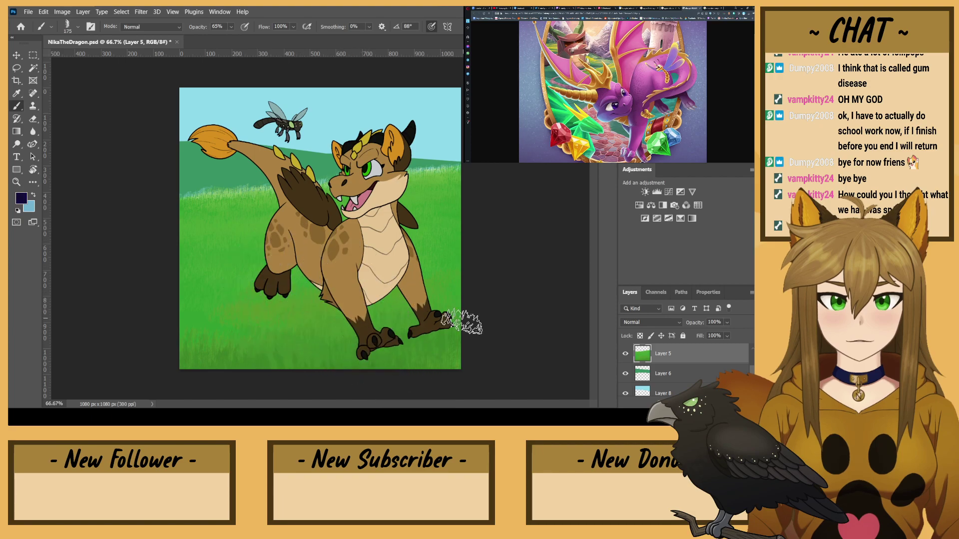
{"action": "key", "text": "ctrl+shift+alt+n"}
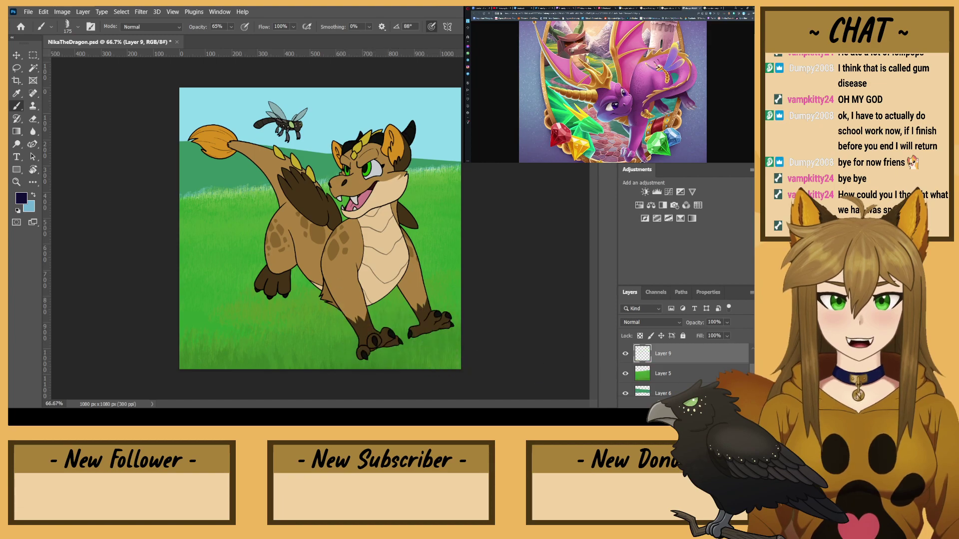
- Return to the Spyro image results in the browser and refine the search to find different game reference pictures
{"action": "left_click", "coordinate": [654, 8]}
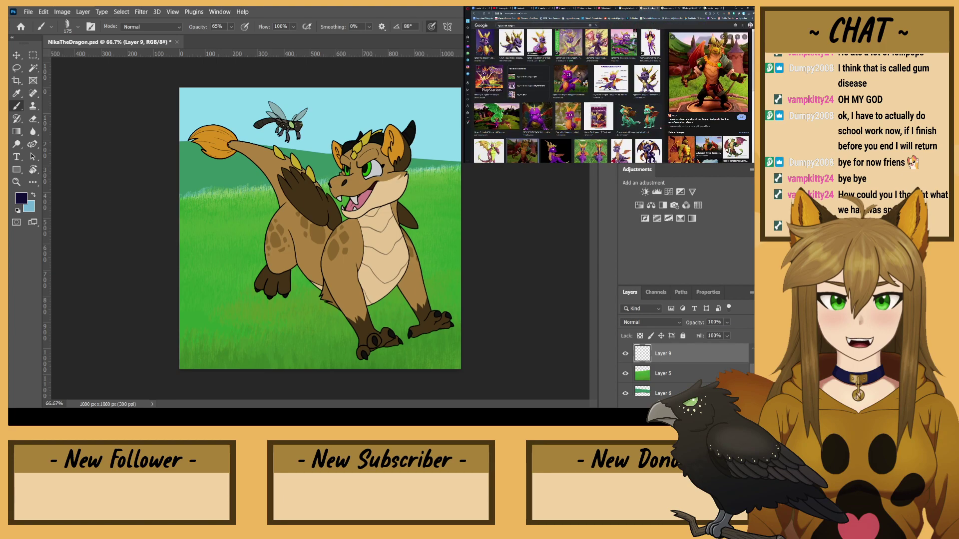
{"action": "scroll", "coordinate": [667, 68], "scroll_direction": "up", "scroll_amount": 10}
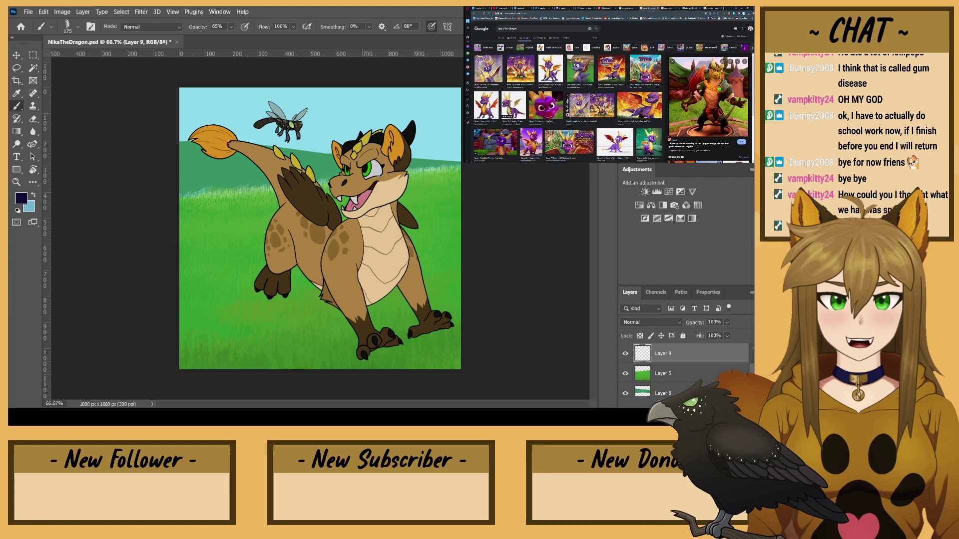
{"action": "left_click", "coordinate": [672, 61]}
{"action": "scroll", "coordinate": [564, 36], "scroll_direction": "up", "scroll_amount": 3}
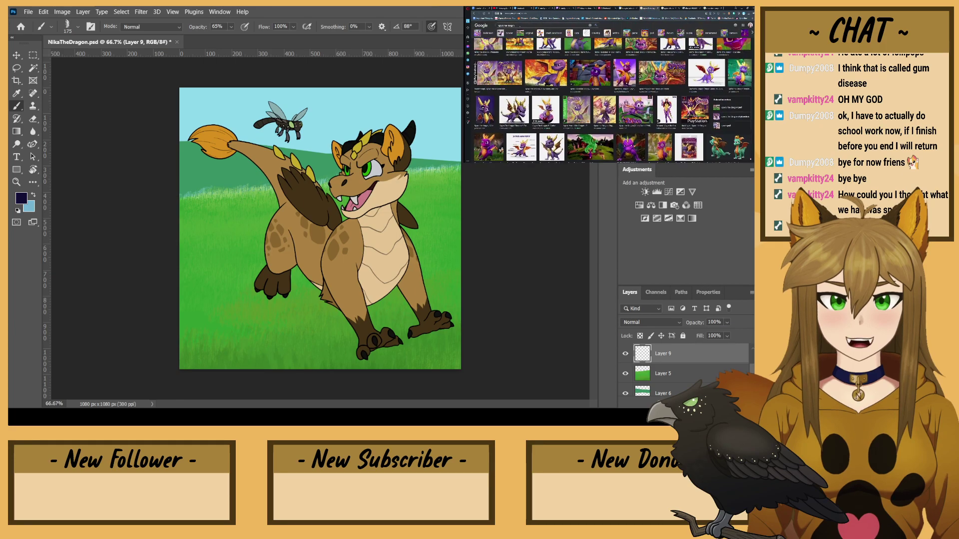
{"action": "left_click_drag", "start_coordinate": [516, 26], "coordinate": [507, 26]}
{"action": "type", "text": "re"}
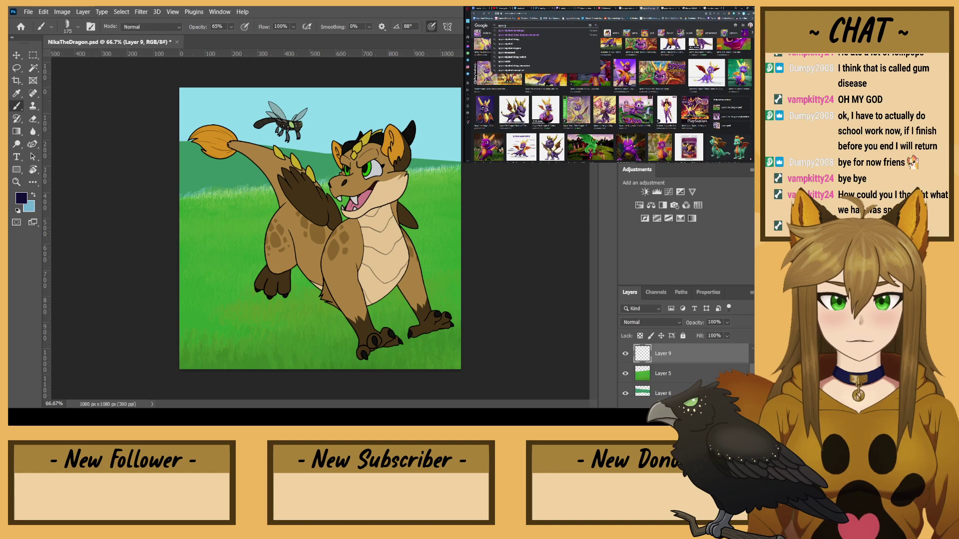
{"action": "type", "text": "tr"}
{"action": "key", "text": "Return"}
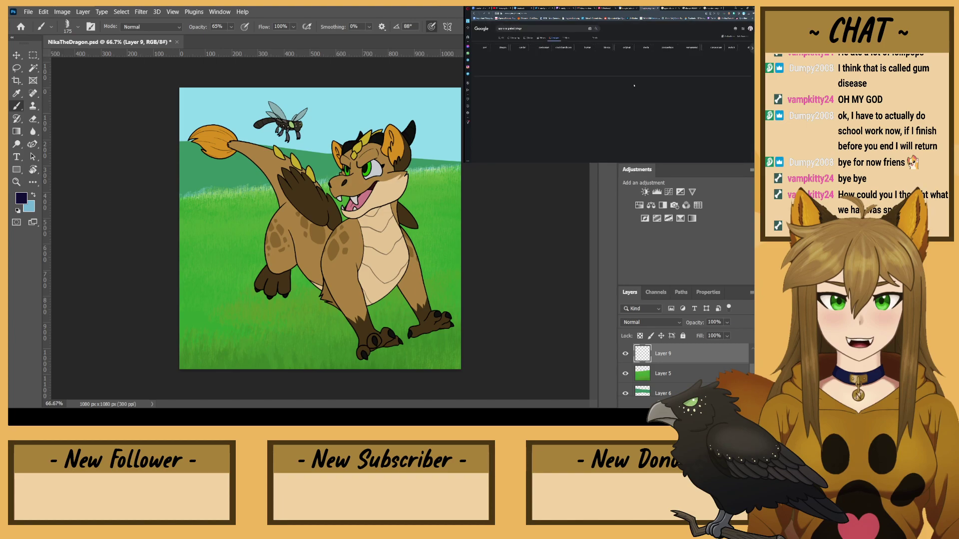
- Browse the Spyro image results and preview pictures of the character standing on grass as shadow references
{"action": "scroll", "coordinate": [687, 150], "scroll_direction": "down", "scroll_amount": 3}
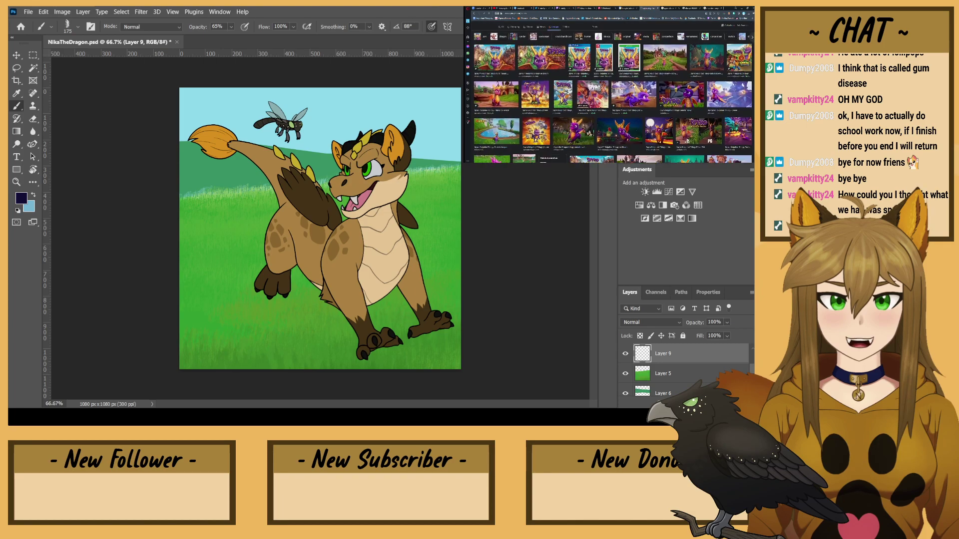
{"action": "scroll", "coordinate": [554, 60], "scroll_direction": "down", "scroll_amount": 2}
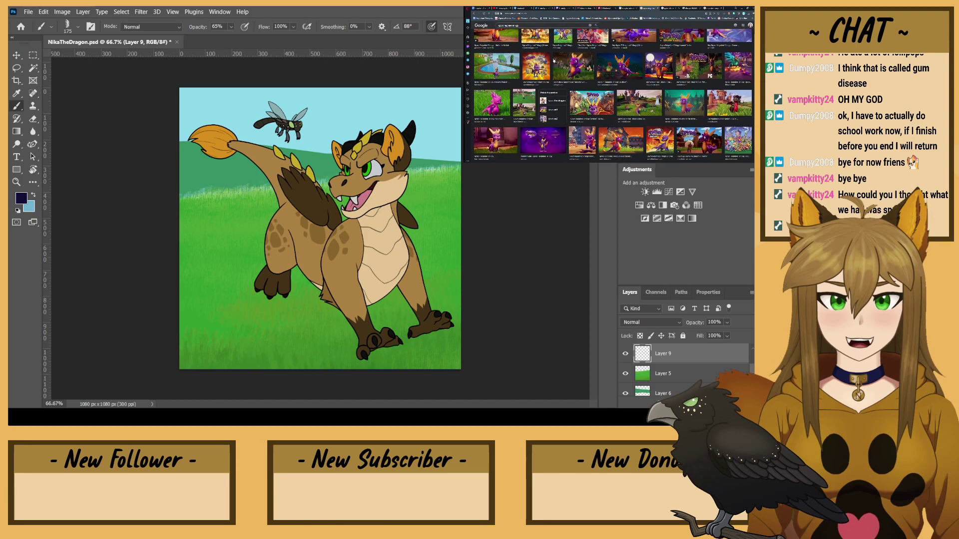
{"action": "left_click", "coordinate": [559, 65]}
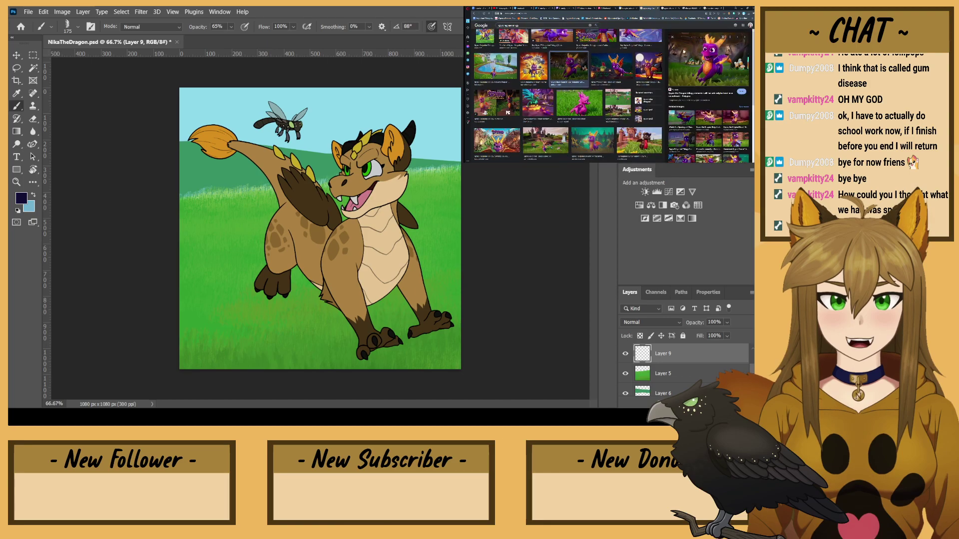
{"action": "left_click", "coordinate": [672, 38]}
{"action": "left_click", "coordinate": [598, 142]}
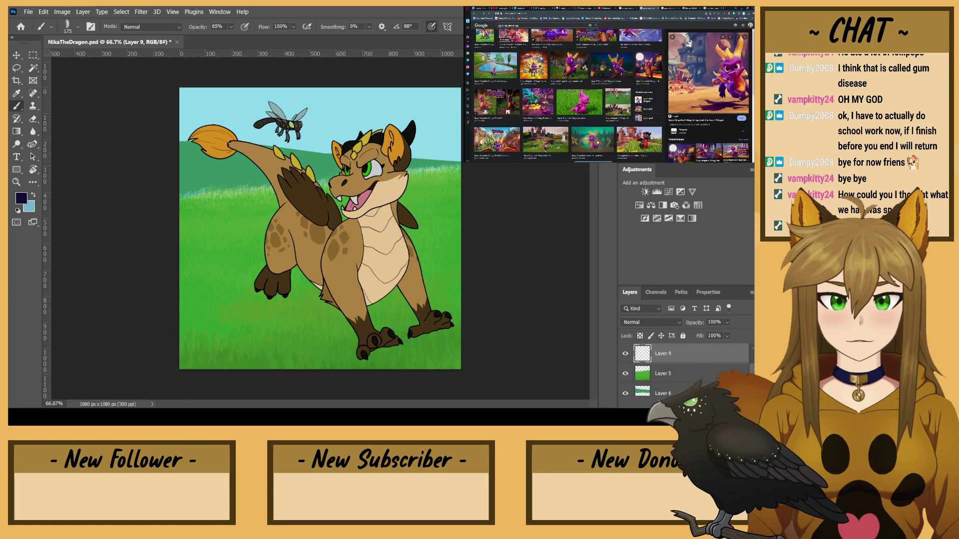
- Paint a dark navy ground shadow beneath the dragon's body and tail on Layer 9 with the grass brush at size 150
{"action": "mouse_move", "coordinate": [374, 343]}
{"action": "left_mouse_down"}
{"action": "mouse_move", "coordinate": [326, 342]}
{"action": "mouse_move", "coordinate": [370, 337]}
{"action": "mouse_move", "coordinate": [322, 338]}
{"action": "mouse_move", "coordinate": [341, 330]}
{"action": "mouse_move", "coordinate": [276, 317]}
{"action": "mouse_move", "coordinate": [325, 343]}
{"action": "mouse_move", "coordinate": [301, 321]}
{"action": "mouse_move", "coordinate": [270, 314]}
{"action": "mouse_move", "coordinate": [277, 306]}
{"action": "mouse_move", "coordinate": [332, 335]}
{"action": "mouse_move", "coordinate": [289, 310]}
{"action": "mouse_move", "coordinate": [357, 336]}
{"action": "mouse_move", "coordinate": [301, 325]}
{"action": "mouse_move", "coordinate": [273, 294]}
{"action": "mouse_move", "coordinate": [303, 312]}
{"action": "mouse_move", "coordinate": [279, 305]}
{"action": "mouse_move", "coordinate": [256, 253]}
{"action": "mouse_move", "coordinate": [265, 301]}
{"action": "mouse_move", "coordinate": [236, 283]}
{"action": "mouse_move", "coordinate": [270, 299]}
{"action": "mouse_move", "coordinate": [242, 260]}
{"action": "mouse_move", "coordinate": [266, 298]}
{"action": "mouse_move", "coordinate": [219, 278]}
{"action": "mouse_move", "coordinate": [304, 328]}
{"action": "mouse_move", "coordinate": [373, 327]}
{"action": "mouse_move", "coordinate": [312, 321]}
{"action": "mouse_move", "coordinate": [279, 295]}
{"action": "mouse_move", "coordinate": [285, 302]}
{"action": "mouse_move", "coordinate": [273, 302]}
{"action": "mouse_move", "coordinate": [305, 332]}
{"action": "mouse_move", "coordinate": [266, 314]}
{"action": "mouse_move", "coordinate": [329, 325]}
{"action": "mouse_move", "coordinate": [273, 293]}
{"action": "mouse_move", "coordinate": [408, 338]}
{"action": "mouse_move", "coordinate": [333, 337]}
{"action": "mouse_move", "coordinate": [349, 349]}
{"action": "mouse_move", "coordinate": [342, 341]}
{"action": "mouse_move", "coordinate": [408, 337]}
{"action": "mouse_move", "coordinate": [352, 334]}
{"action": "left_mouse_up"}
{"action": "key", "text": "bracketleft"}
{"action": "left_click_drag", "start_coordinate": [300, 297], "coordinate": [317, 303]}
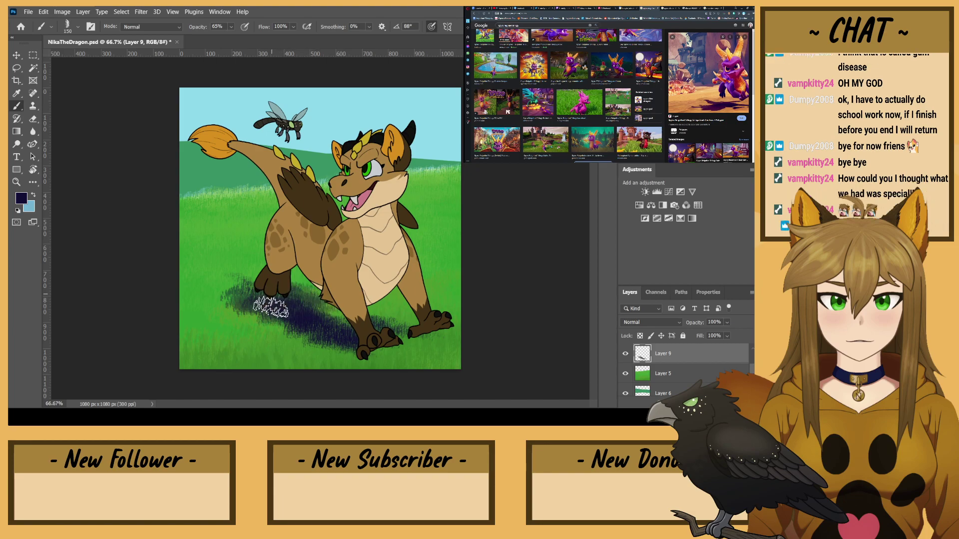
{"action": "mouse_move", "coordinate": [259, 308]}
{"action": "left_mouse_down"}
{"action": "mouse_move", "coordinate": [232, 301]}
{"action": "mouse_move", "coordinate": [301, 321]}
{"action": "mouse_move", "coordinate": [297, 299]}
{"action": "mouse_move", "coordinate": [309, 305]}
{"action": "mouse_move", "coordinate": [243, 301]}
{"action": "left_mouse_up"}
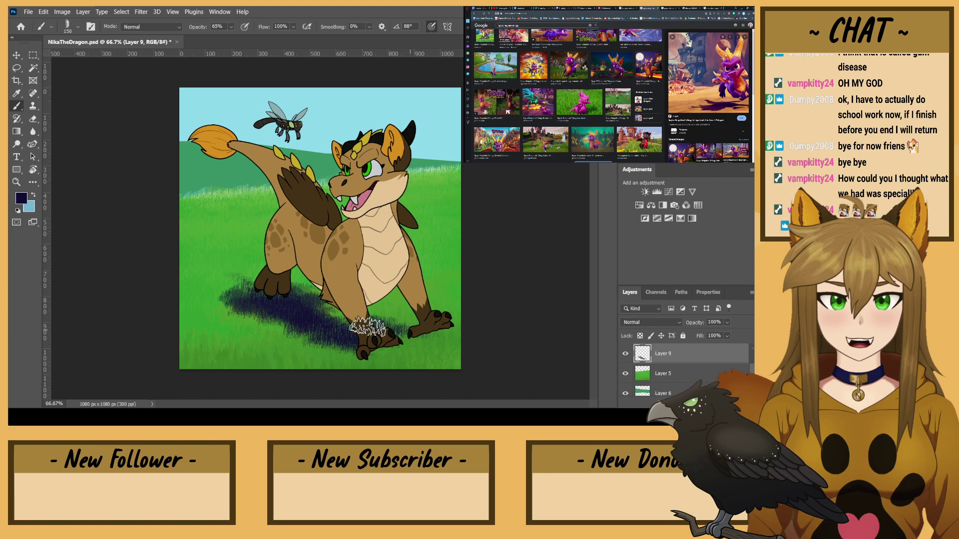
{"action": "left_click", "coordinate": [274, 299]}
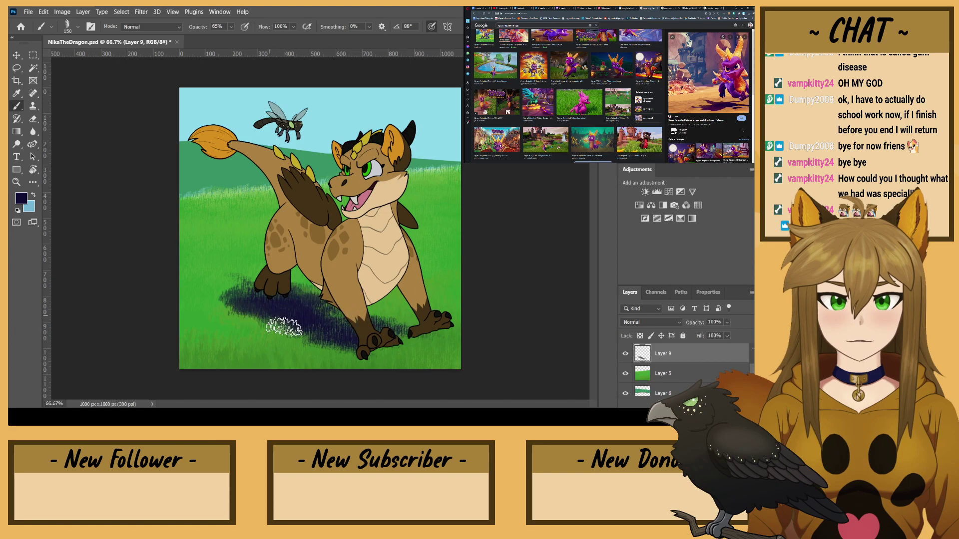
{"action": "left_click_drag", "start_coordinate": [247, 308], "coordinate": [346, 326]}
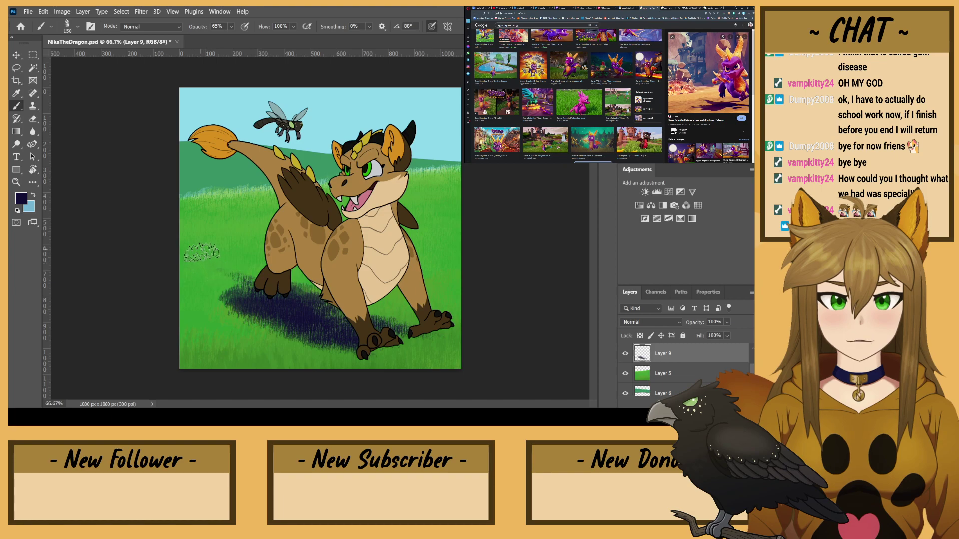
{"action": "left_click_drag", "start_coordinate": [257, 293], "coordinate": [215, 269]}
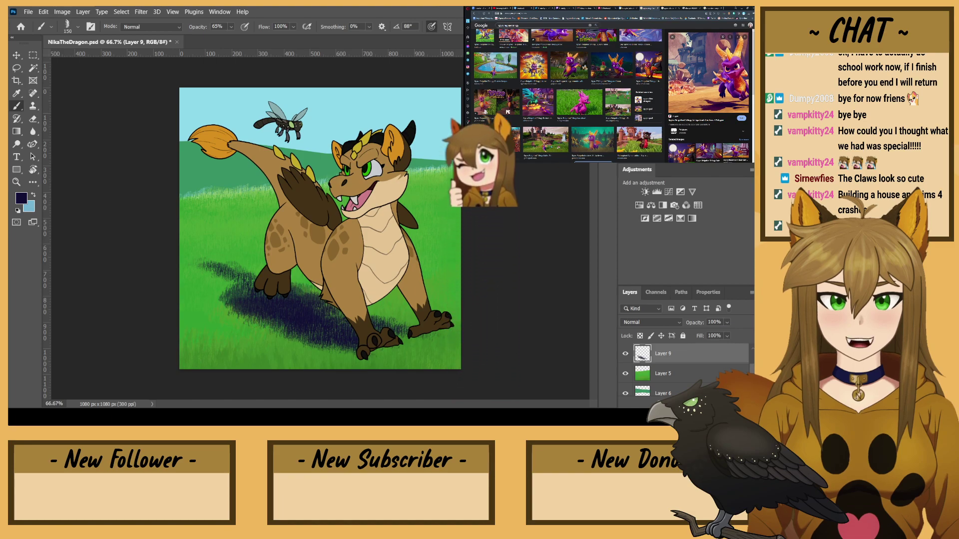
- Refine the edges of the painted shadow with the grass-shaped Eraser, reducing its size to 125
{"action": "left_click", "coordinate": [33, 119]}
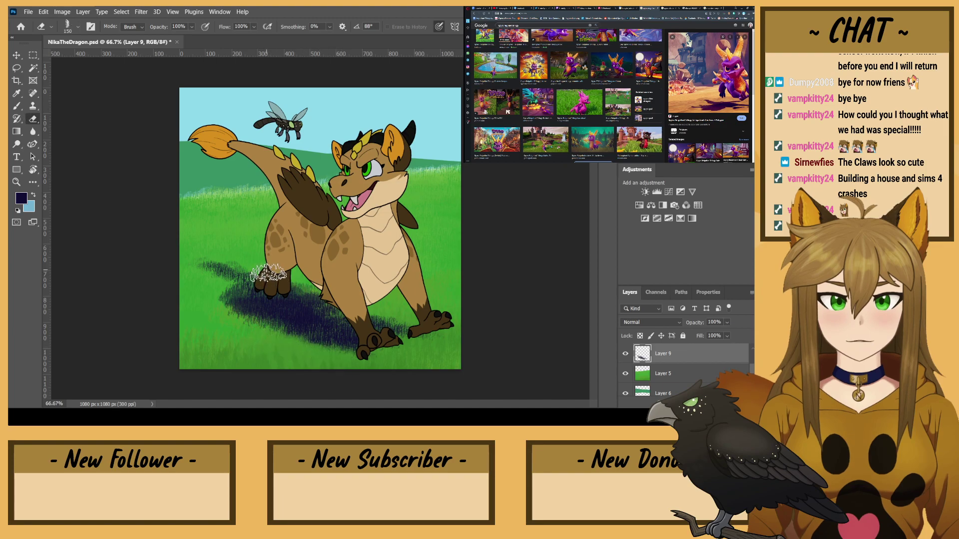
{"action": "key", "text": "bracketright"}
{"action": "key", "text": "bracketright"}
{"action": "key", "text": "bracketright"}
{"action": "key", "text": "bracketright"}
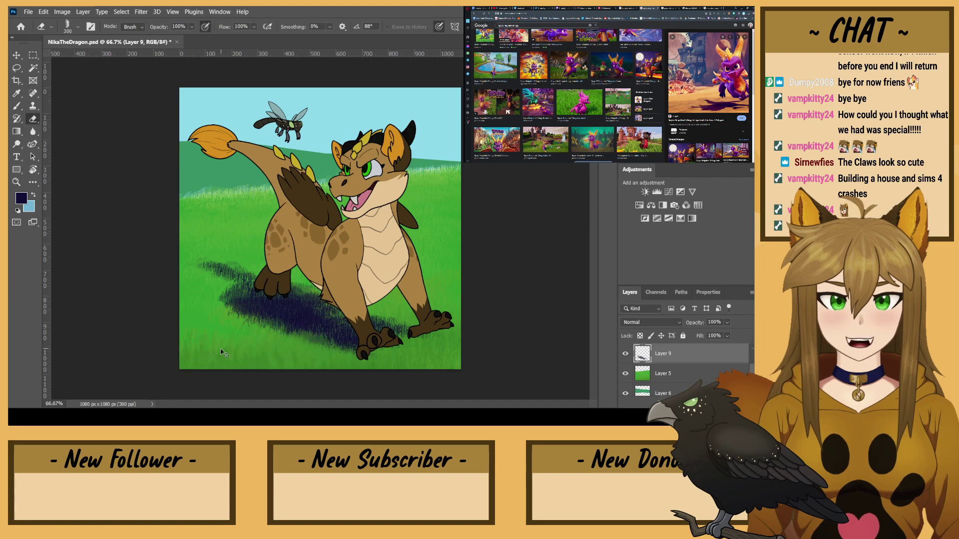
{"action": "key", "text": "bracketleft"}
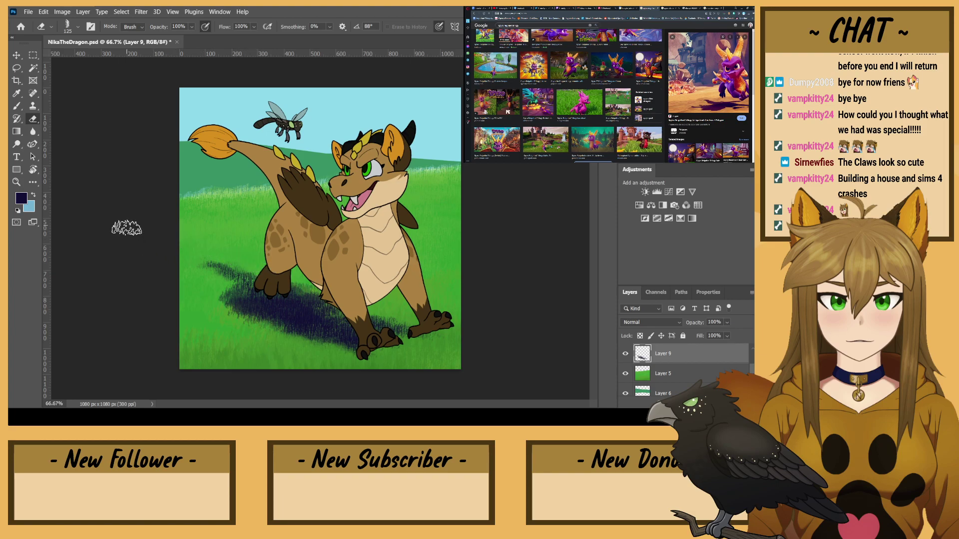
- Set the shadow layer's blend mode to Multiply and its opacity to 75%
{"action": "left_click", "coordinate": [658, 323]}
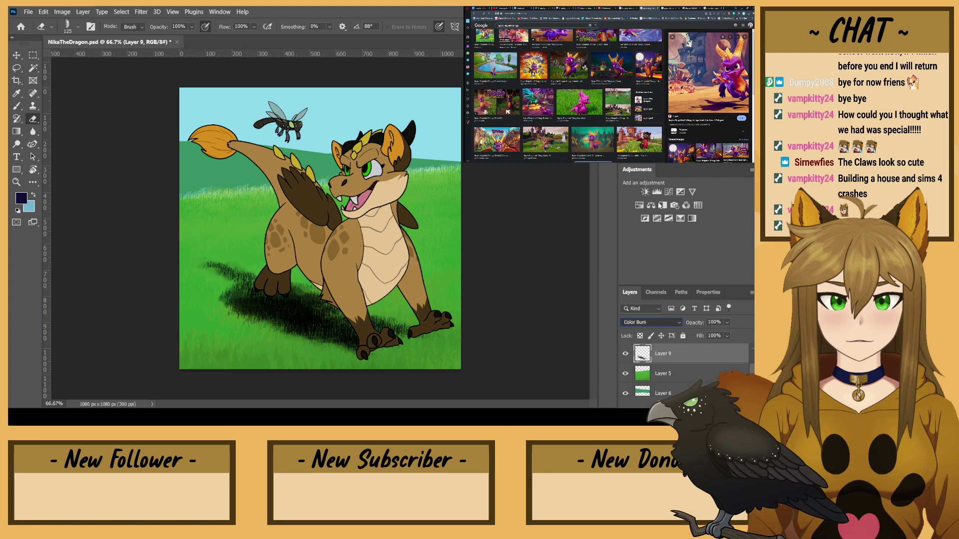
{"action": "key", "text": "Up"}
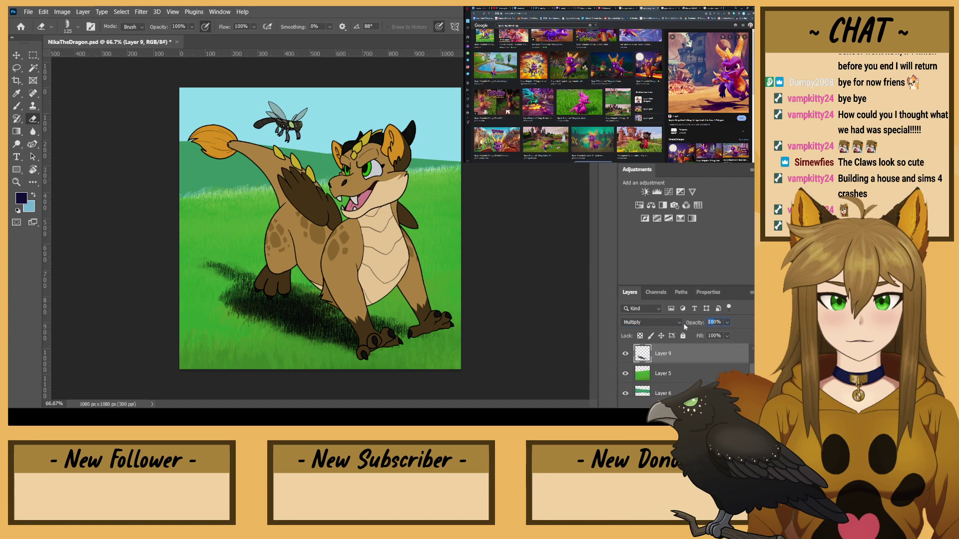
{"action": "key", "text": "BackSpace"}
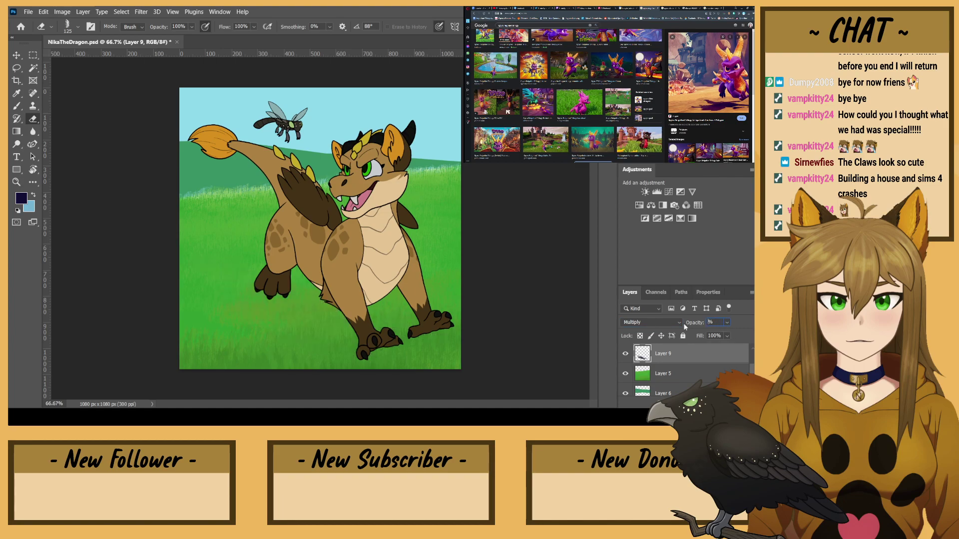
{"action": "key", "text": "Return"}
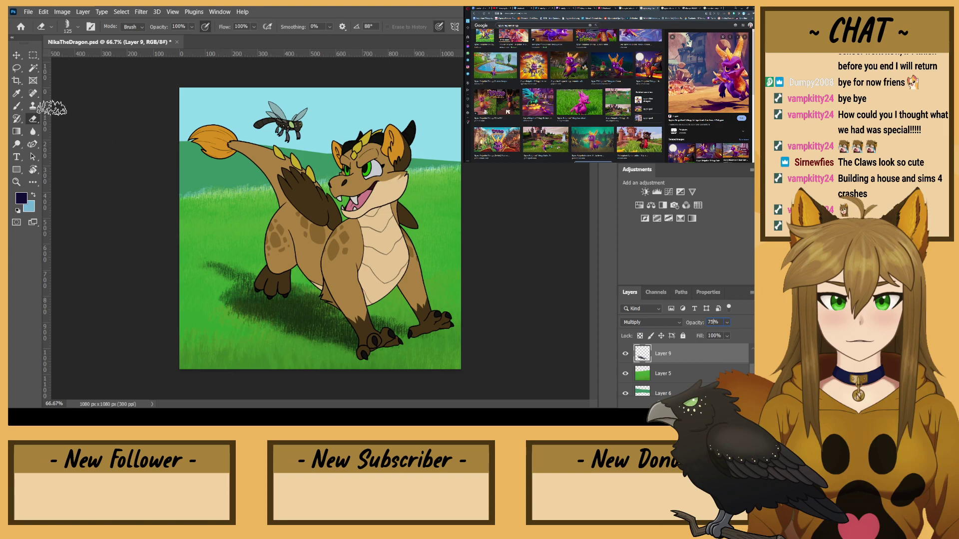
- Shift the shadow slightly under the dragon and squash its height to about 88% with Free Transform
{"action": "left_click", "coordinate": [17, 55]}
{"action": "mouse_move", "coordinate": [289, 321]}
{"action": "left_mouse_down"}
{"action": "mouse_move", "coordinate": [274, 319]}
{"action": "mouse_move", "coordinate": [280, 328]}
{"action": "left_mouse_up"}
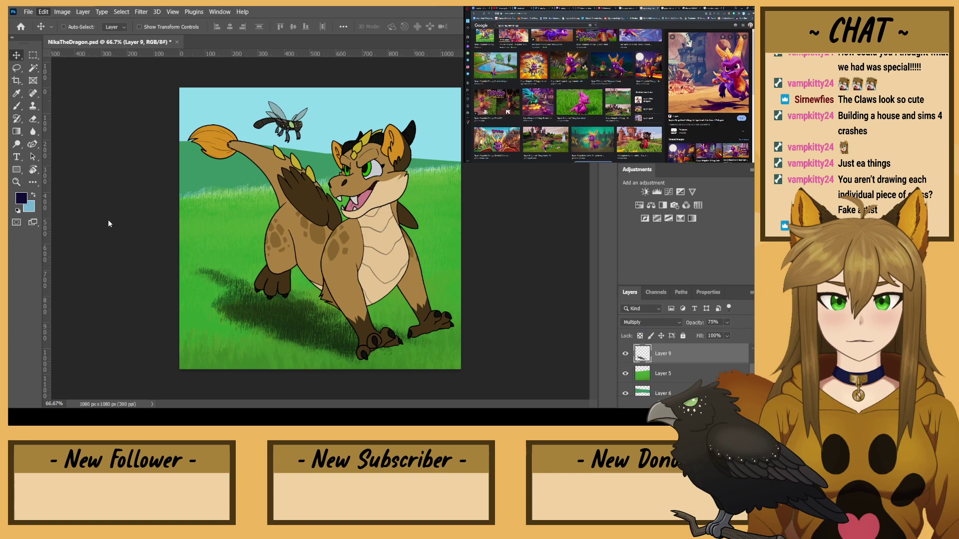
{"action": "key", "text": "ctrl+t"}
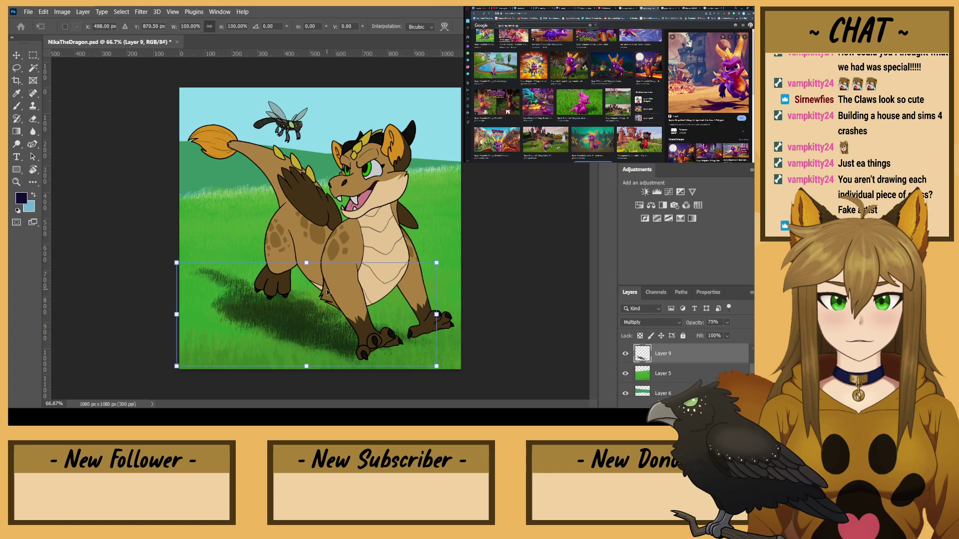
{"action": "left_click_drag", "start_coordinate": [306, 263], "coordinate": [306, 274]}
{"action": "left_click_drag", "start_coordinate": [295, 338], "coordinate": [294, 328]}
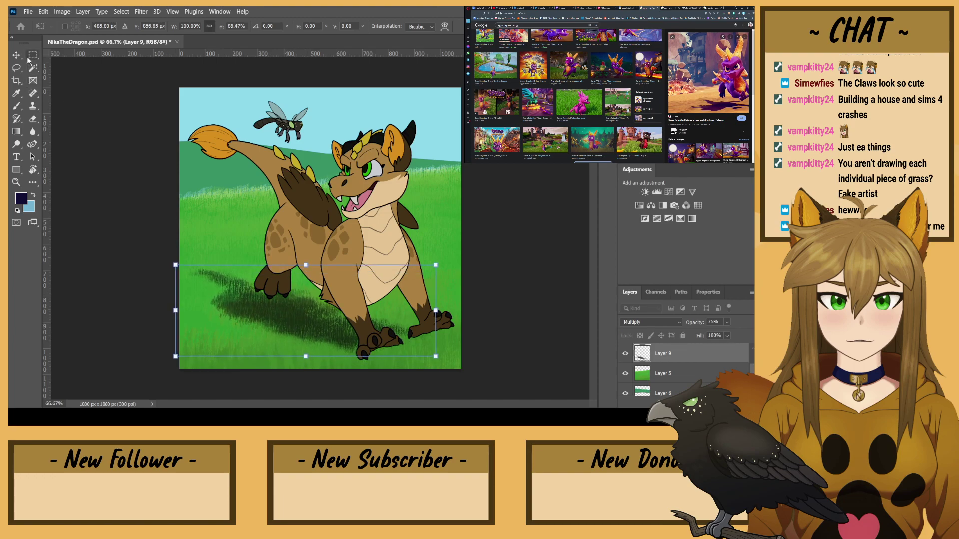
{"action": "key", "text": "Return"}
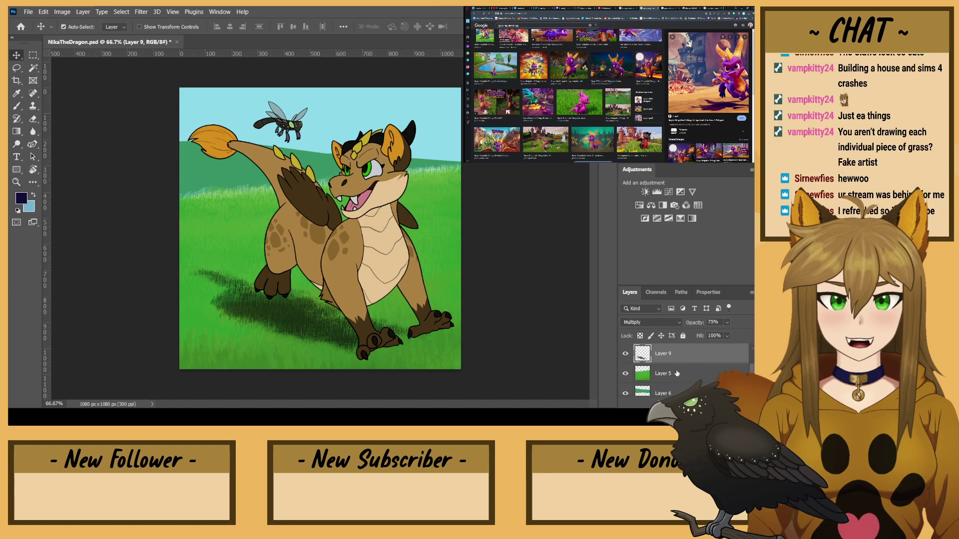
- Merge the shadow layer down into the grass on Layer 5, and select Layer 6 for brushwork
{"action": "key", "text": "ctrl+e"}
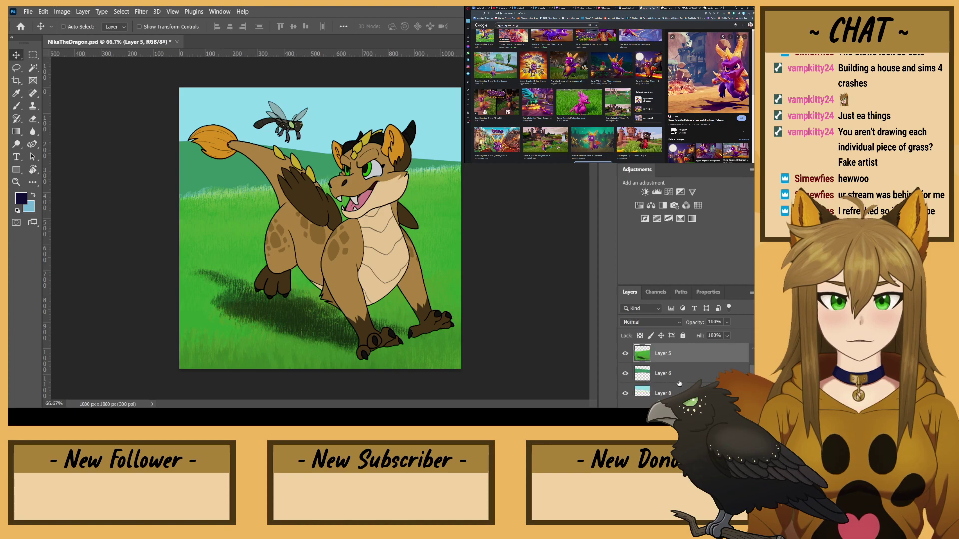
{"action": "left_click", "coordinate": [686, 378]}
{"action": "left_click", "coordinate": [17, 105]}
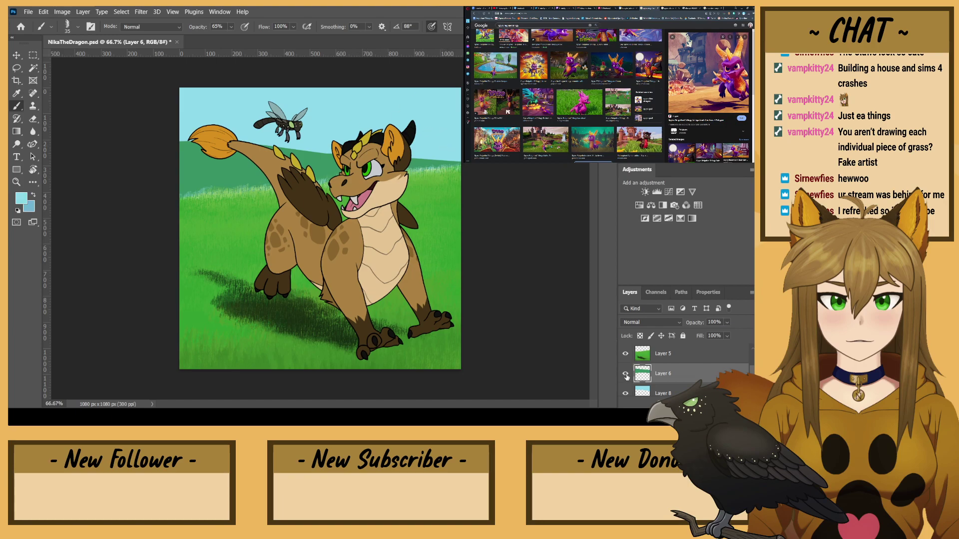
- Hide the foreground grass, the dragon artwork and the sky layer to isolate the distant hill on Layer 6
{"action": "left_click", "coordinate": [625, 354]}
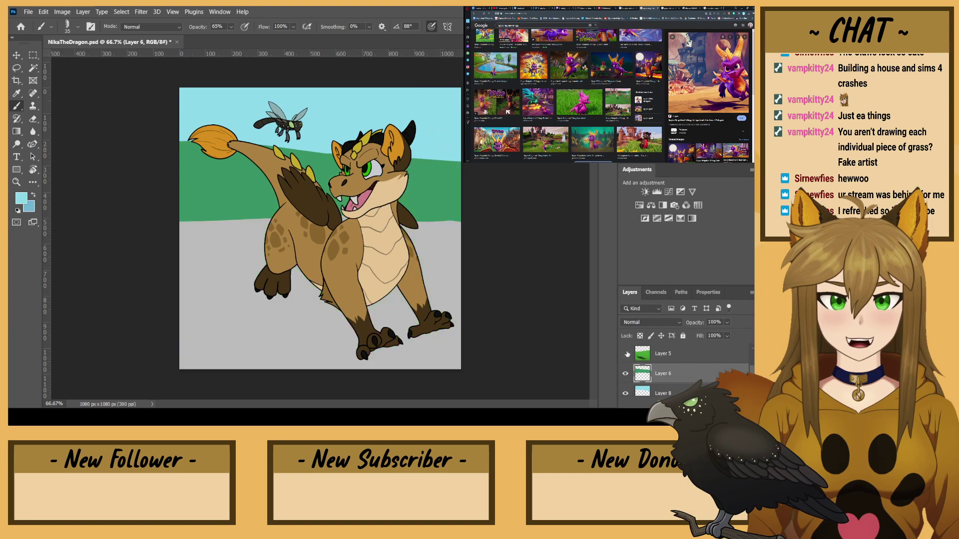
{"action": "scroll", "coordinate": [635, 353], "scroll_direction": "down", "scroll_amount": 2}
{"action": "left_click", "coordinate": [628, 355]}
{"action": "left_click", "coordinate": [626, 393]}
{"action": "scroll", "coordinate": [654, 384], "scroll_direction": "down", "scroll_amount": 2}
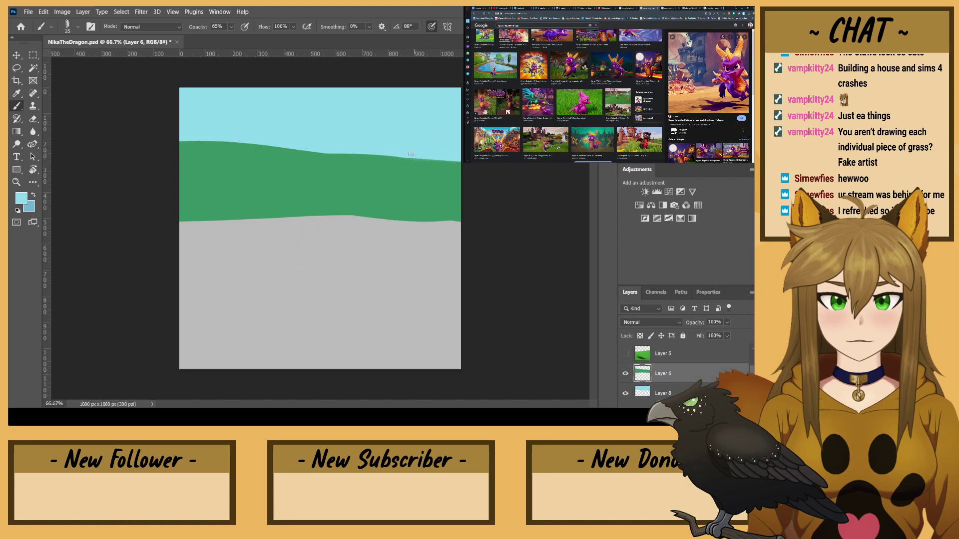
{"action": "key", "text": "ctrl+plus"}
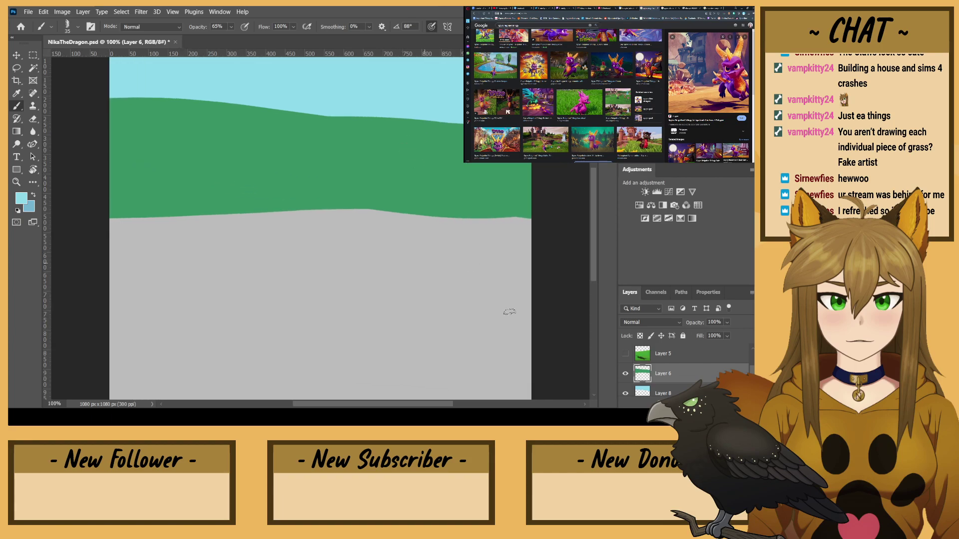
{"action": "left_click", "coordinate": [626, 393]}
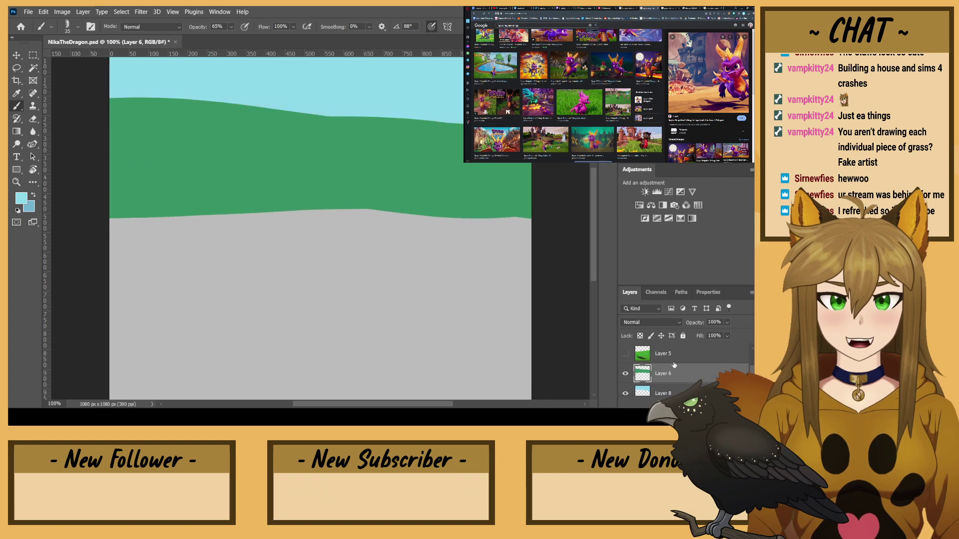
{"action": "left_click", "coordinate": [626, 392]}
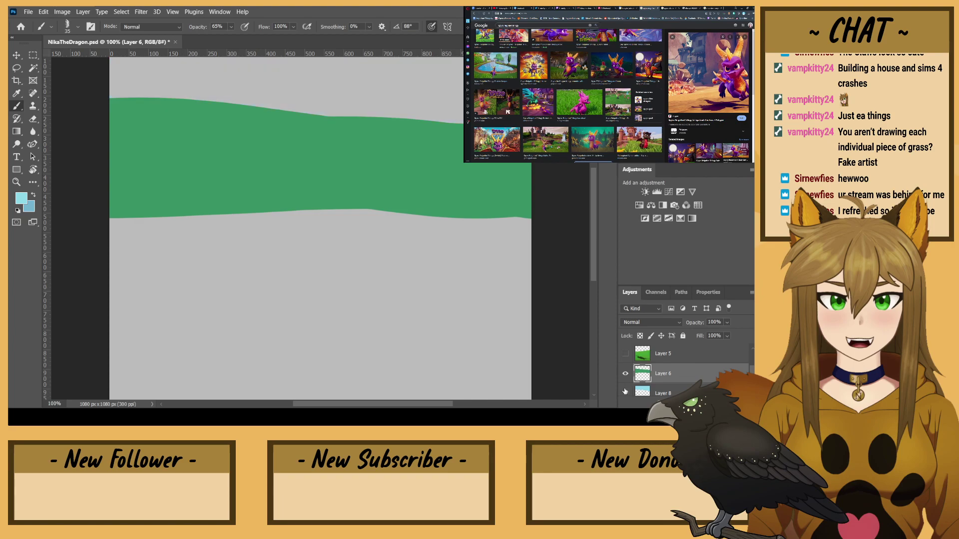
- Add a new layer above Layer 6 and brush light-blue grass highlights along the distant hill's upper edge
{"action": "key", "text": "ctrl+shift+alt+n"}
{"action": "left_click_drag", "start_coordinate": [431, 205], "coordinate": [417, 316]}
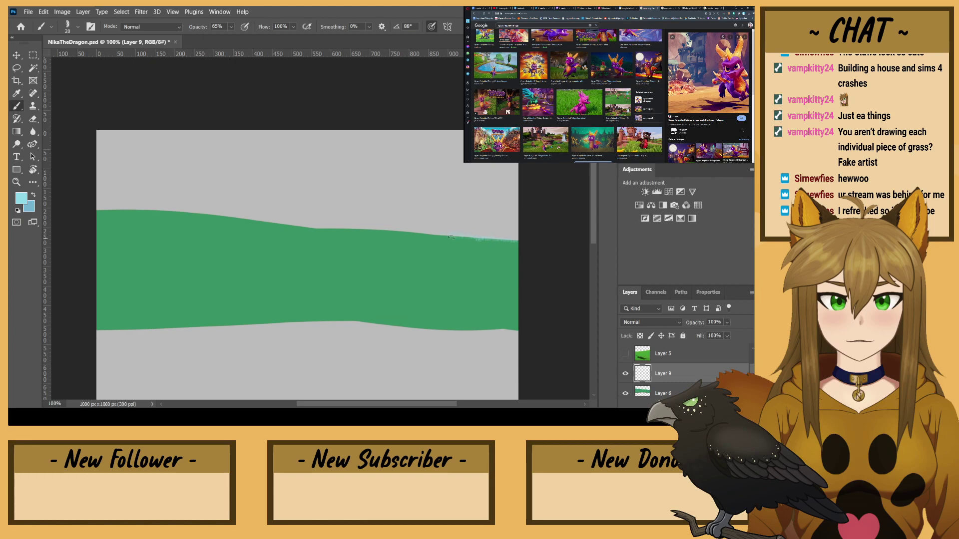
{"action": "key", "text": "r"}
{"action": "left_click_drag", "start_coordinate": [236, 251], "coordinate": [231, 179]}
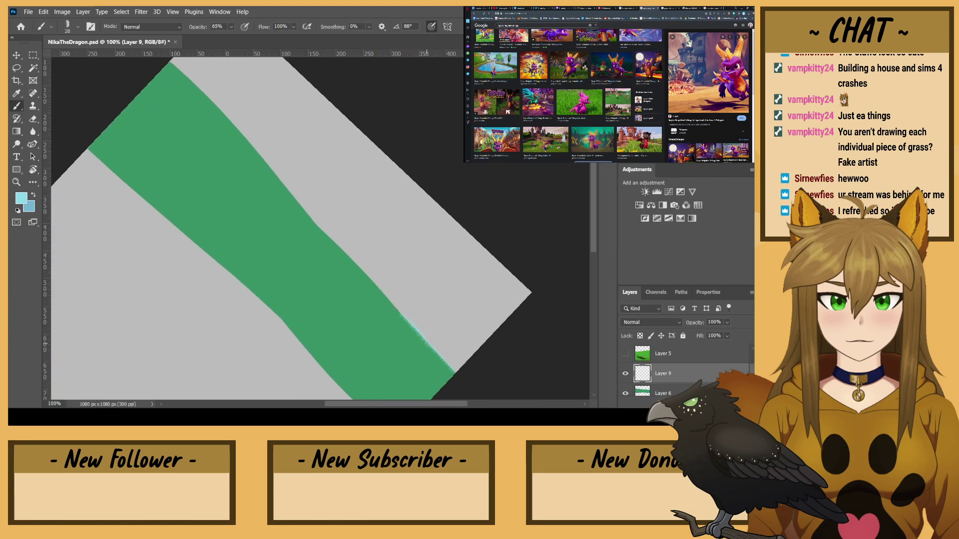
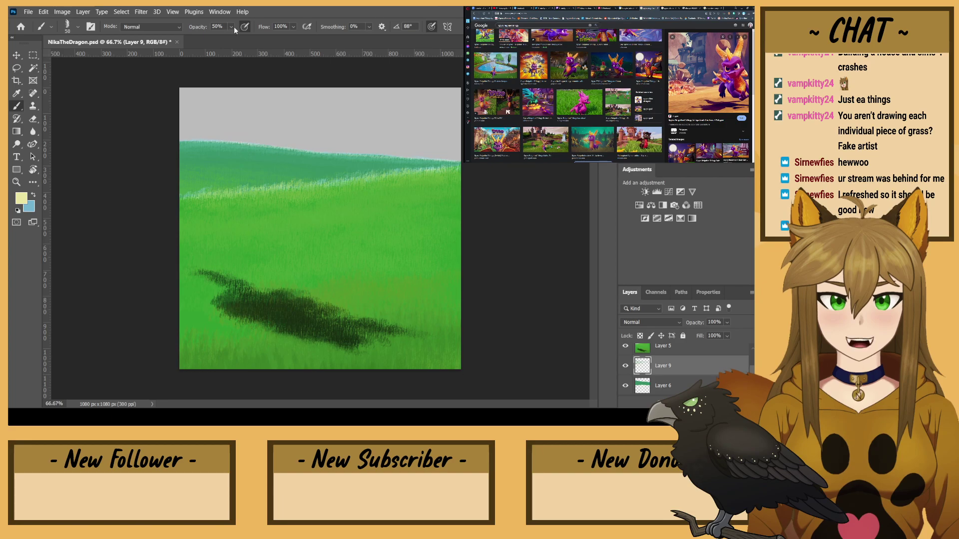
- Brush pale yellow highlights onto the distant hill at 28% opacity, consulting the Spyro artwork as reference
{"action": "left_click", "coordinate": [235, 28]}
{"action": "left_click", "coordinate": [671, 8]}
{"action": "left_click", "coordinate": [688, 8]}
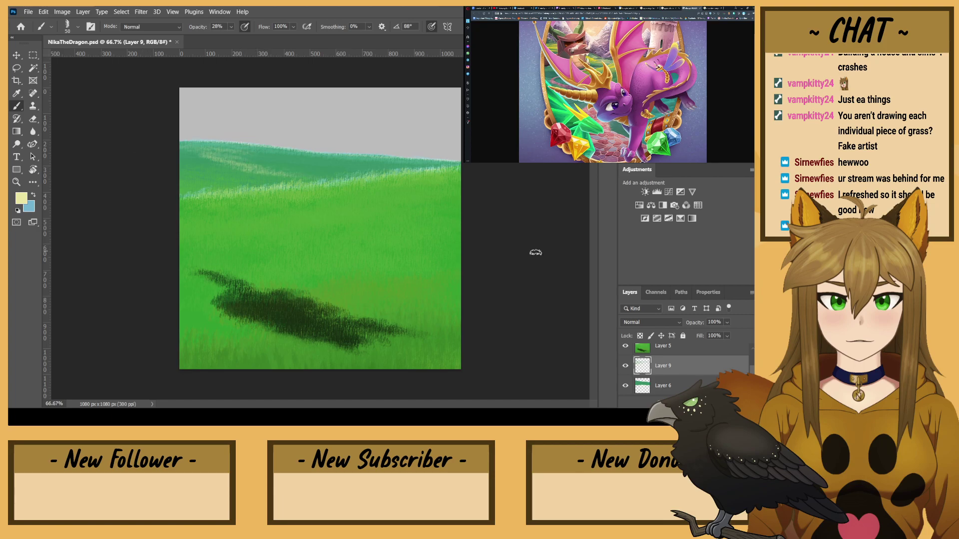
- Enlarge the brush to 100 px and paint faint pale yellow streaks across the foreground grass on Layer 5
{"action": "left_click", "coordinate": [665, 348]}
{"action": "key", "text": "bracketright"}
{"action": "key", "text": "bracketright"}
{"action": "key", "text": "bracketright"}
{"action": "key", "text": "bracketright"}
{"action": "key", "text": "bracketright"}
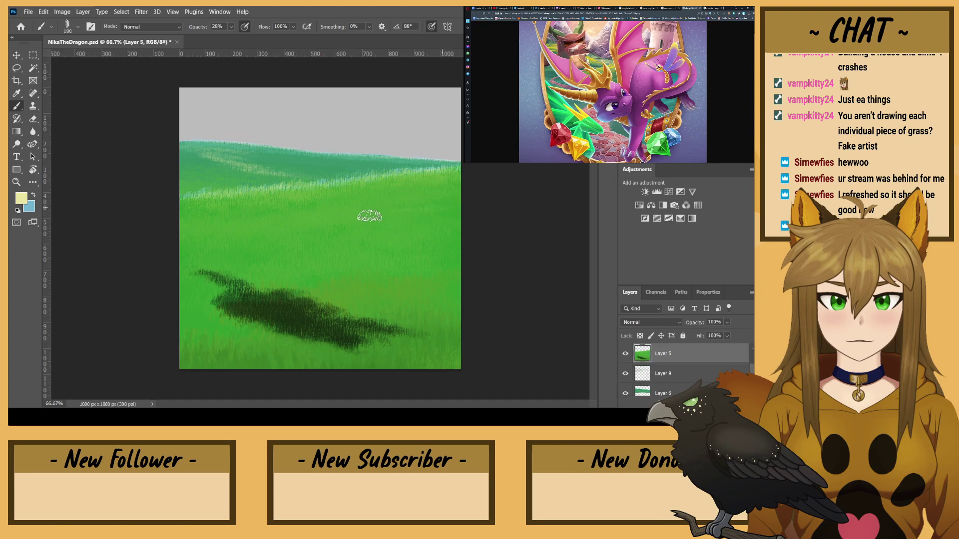
{"action": "mouse_move", "coordinate": [382, 216]}
{"action": "left_mouse_down"}
{"action": "mouse_move", "coordinate": [324, 229]}
{"action": "mouse_move", "coordinate": [356, 228]}
{"action": "mouse_move", "coordinate": [195, 241]}
{"action": "left_mouse_up"}
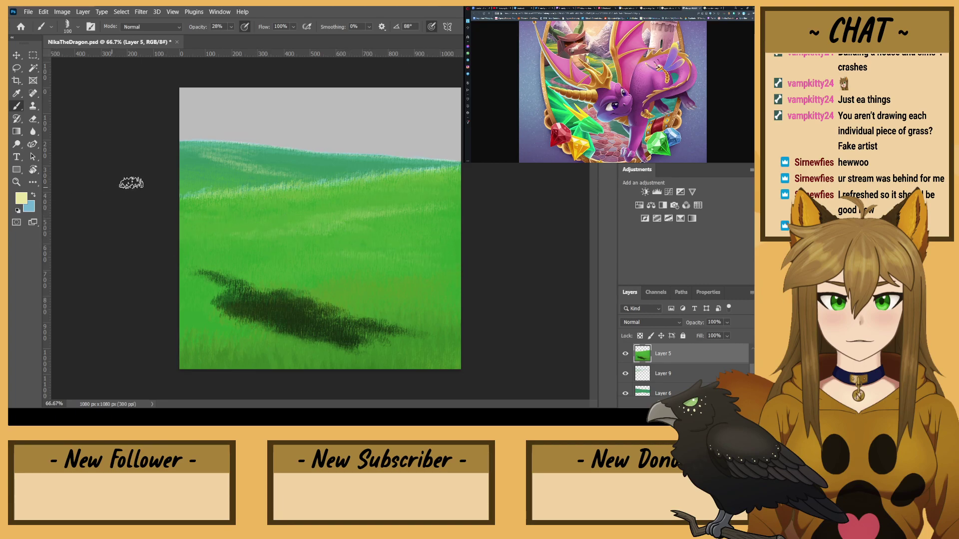
- Sample a green from the distant hill and soften the pale highlights on Layer 9 with it
{"action": "scroll", "coordinate": [657, 390], "scroll_direction": "down", "scroll_amount": 1}
{"action": "left_click", "coordinate": [660, 378]}
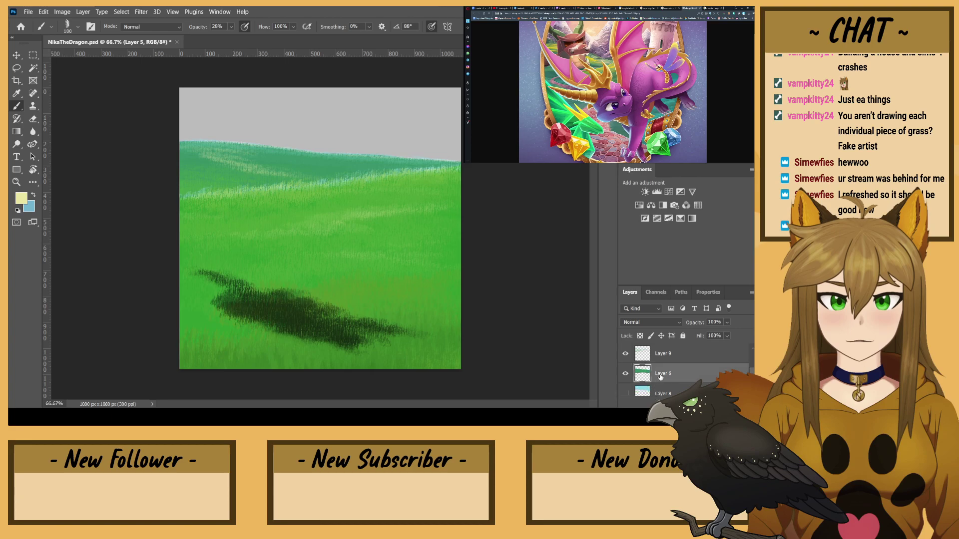
{"action": "left_click", "coordinate": [253, 164], "text": "alt"}
{"action": "left_click", "coordinate": [689, 353]}
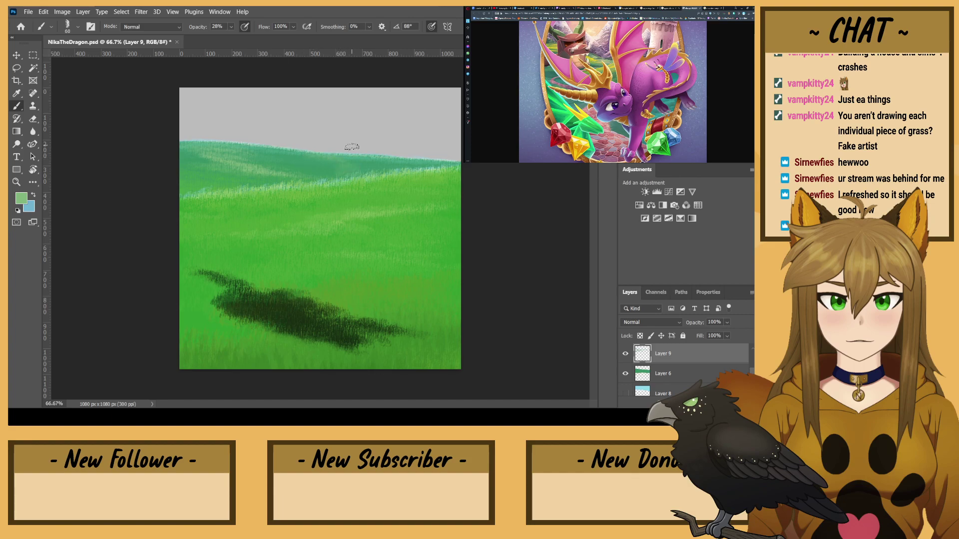
- Show the dragon's flat colours on Layer 4 and the line art on Layer 3, with Layer 2 hidden
{"action": "key", "text": "ctrl+minus"}
{"action": "key", "text": "ctrl+plus"}
{"action": "key", "text": "ctrl+minus"}
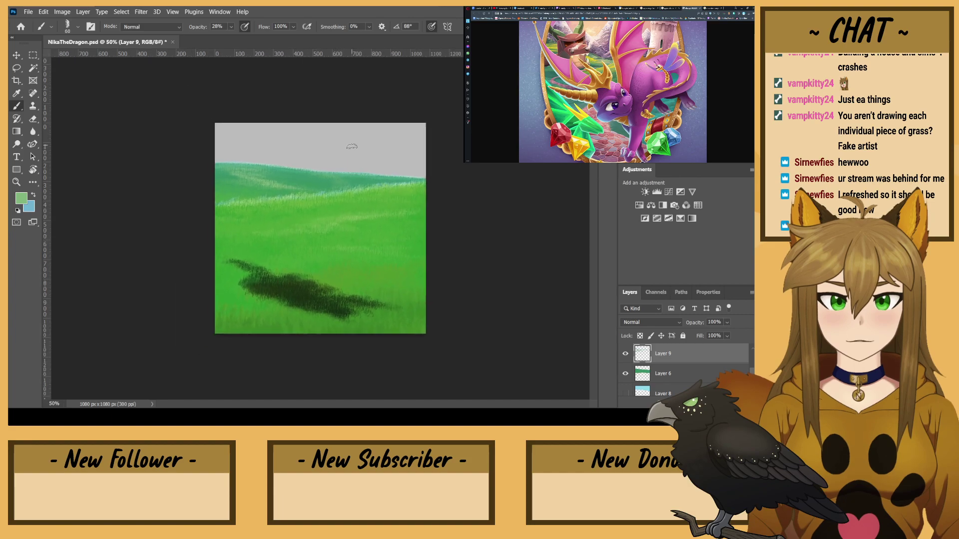
{"action": "scroll", "coordinate": [670, 370], "scroll_direction": "down", "scroll_amount": 3}
{"action": "left_click", "coordinate": [627, 373]}
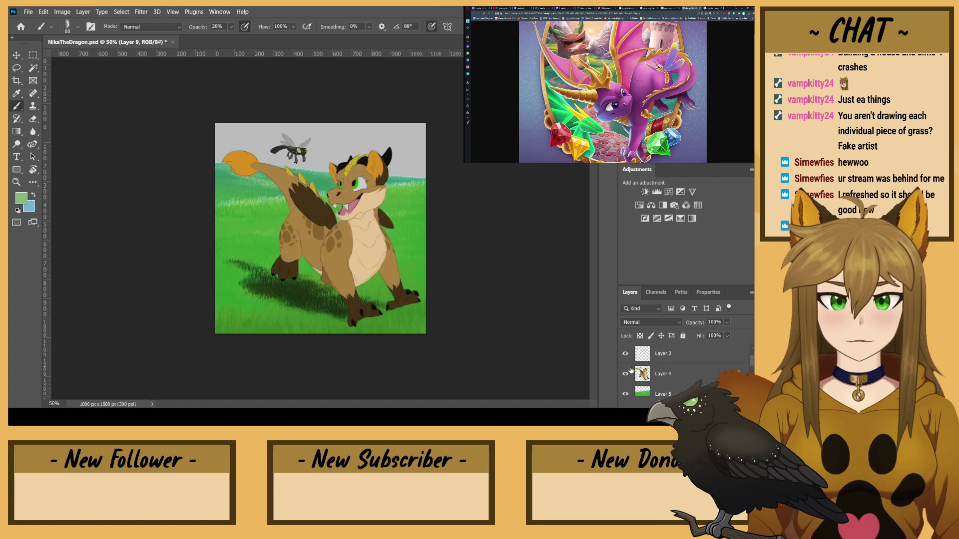
{"action": "left_click", "coordinate": [625, 354]}
{"action": "scroll", "coordinate": [632, 372], "scroll_direction": "up", "scroll_amount": 1}
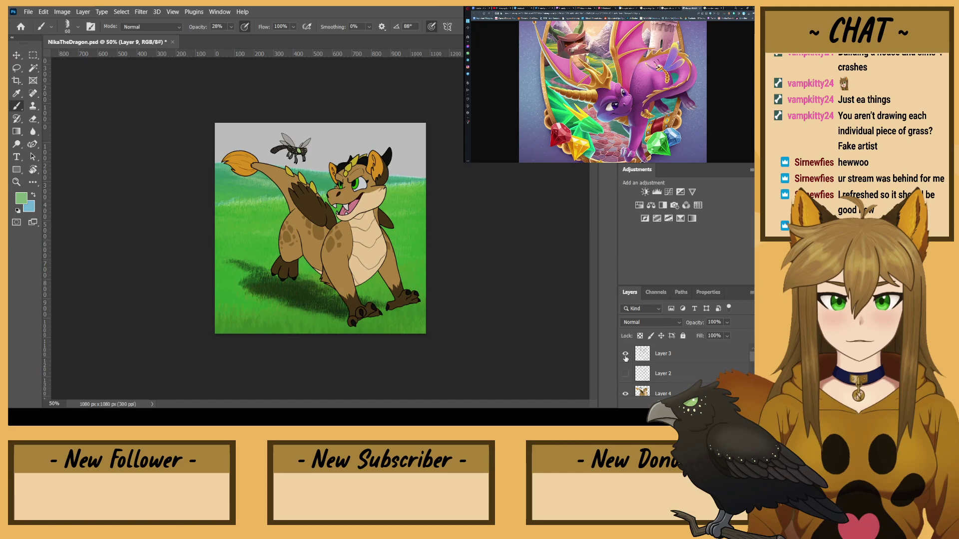
- Show the sky on Layer 8 again and select the dragon's colour layer, Layer 4
{"action": "left_click", "coordinate": [649, 8]}
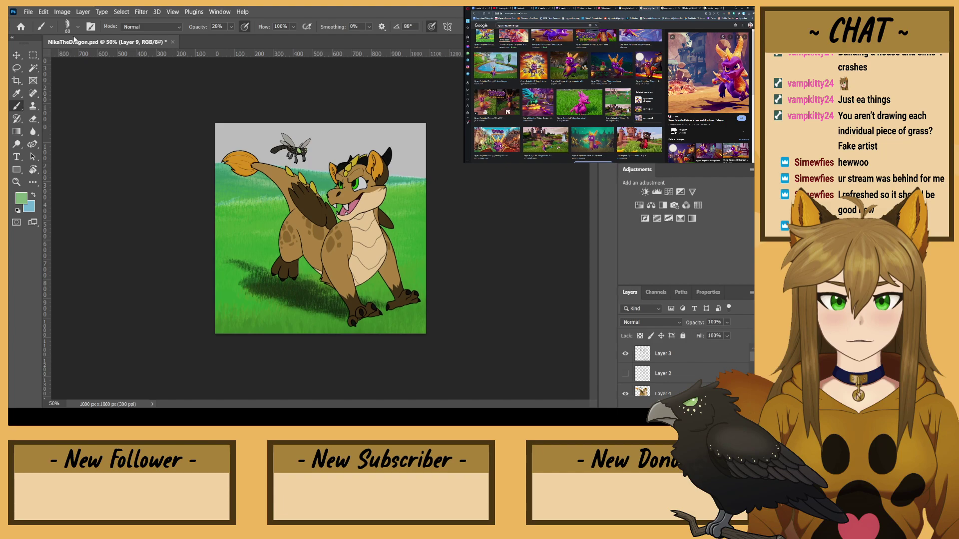
{"action": "scroll", "coordinate": [685, 367], "scroll_direction": "down", "scroll_amount": 1}
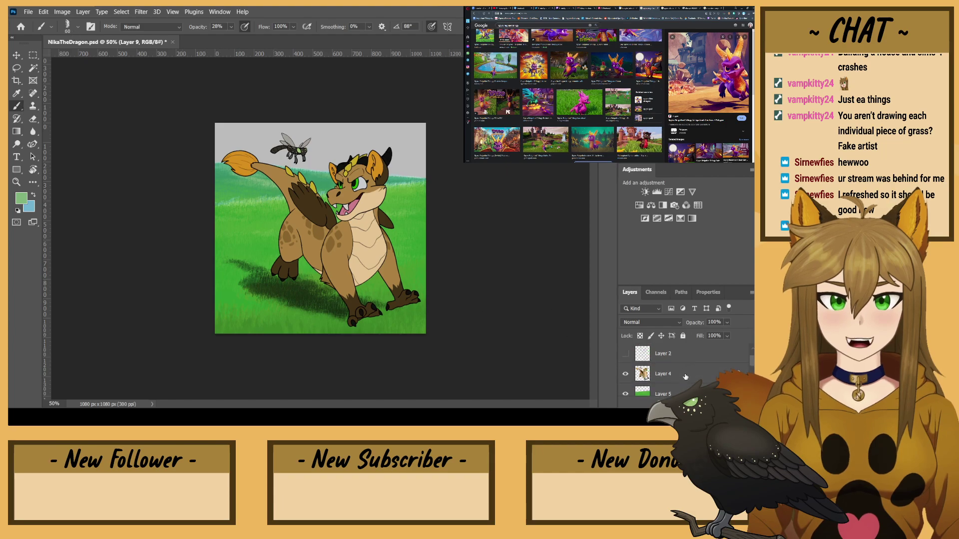
{"action": "left_click", "coordinate": [686, 376]}
{"action": "scroll", "coordinate": [683, 374], "scroll_direction": "down", "scroll_amount": 3}
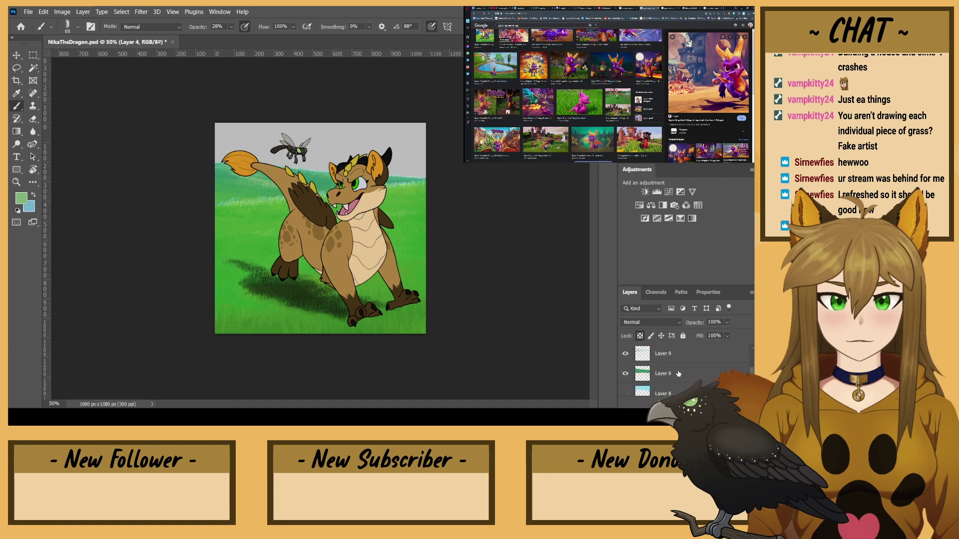
{"action": "left_click", "coordinate": [625, 393]}
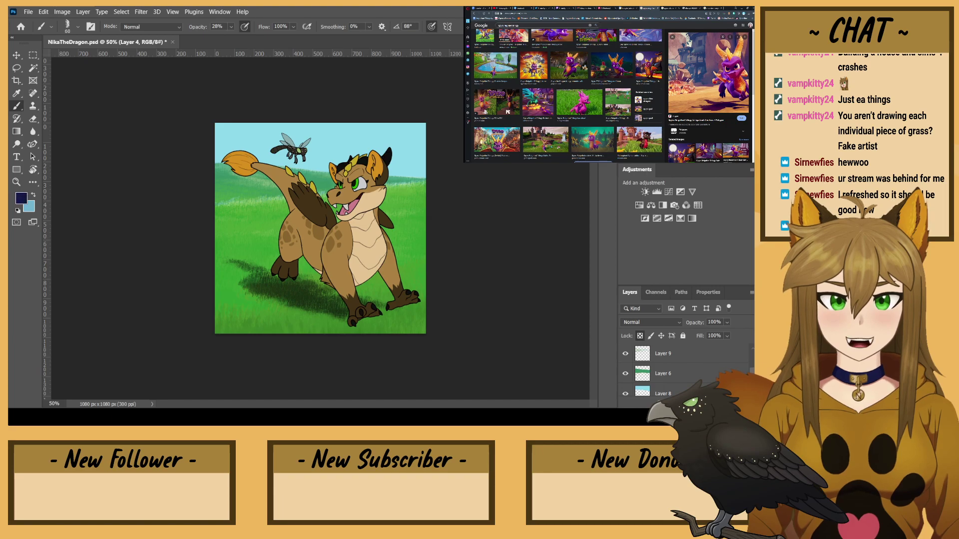
- Add a new layer clipped to the dragon on Layer 4 and choose a soft brush for the shading
{"action": "scroll", "coordinate": [664, 386], "scroll_direction": "up", "scroll_amount": 3}
{"action": "left_click", "coordinate": [730, 404]}
{"action": "key", "text": "ctrl+alt+g"}
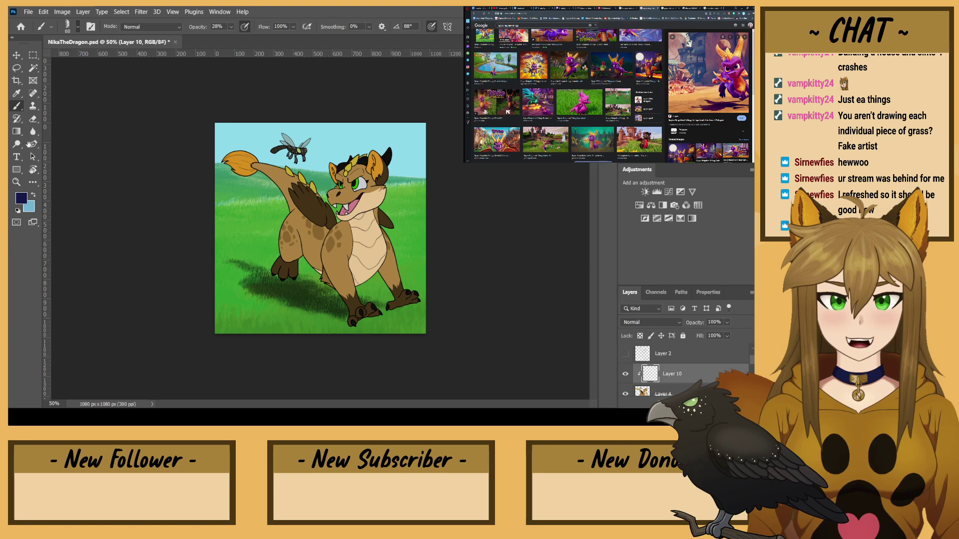
{"action": "left_click", "coordinate": [59, 177]}
- Open the running Spyro reference image and brush navy shading over the dragon's eyes and snout at 61% opacity
{"action": "left_click", "coordinate": [725, 113]}
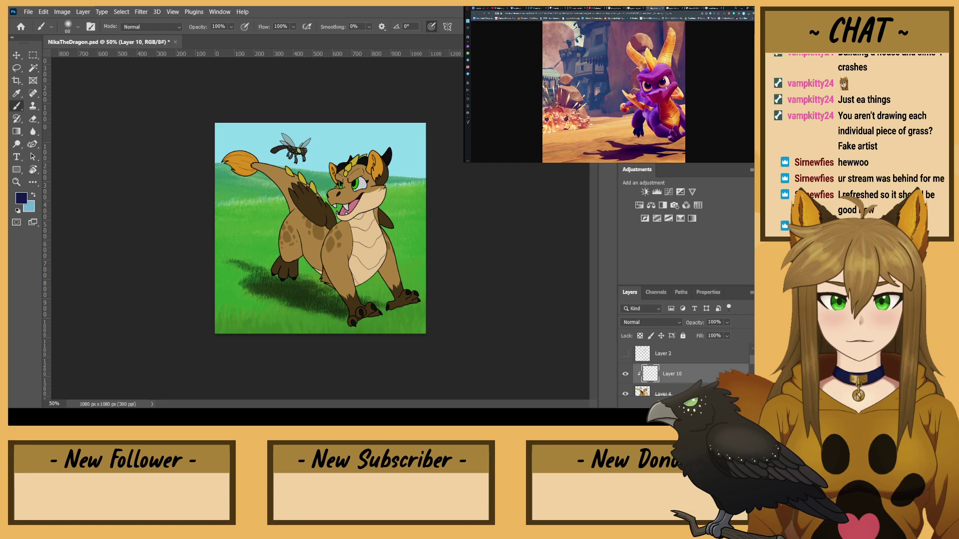
{"action": "key", "text": "ctrl+plus"}
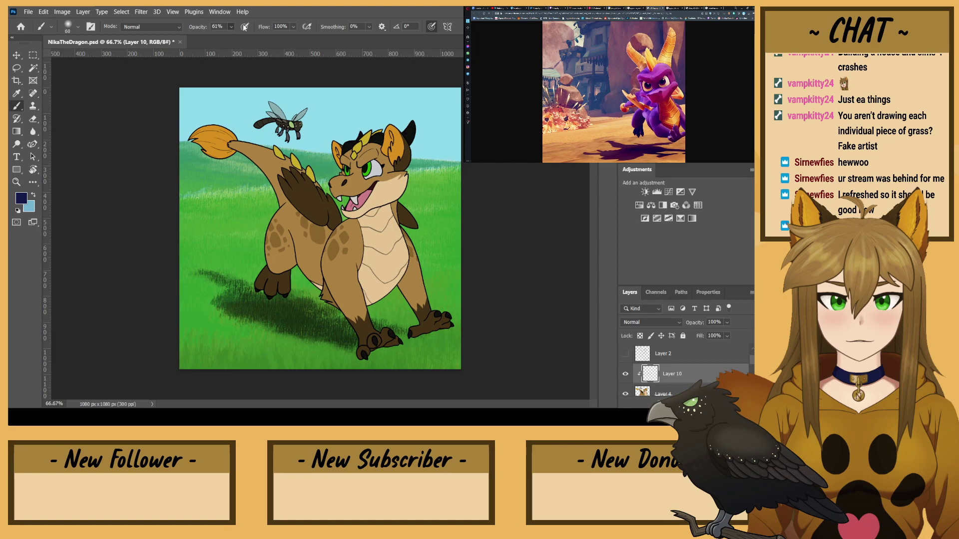
{"action": "key", "text": "bracketright"}
{"action": "key", "text": "bracketright"}
{"action": "key", "text": "bracketright"}
{"action": "mouse_move", "coordinate": [381, 148]}
{"action": "left_mouse_down"}
{"action": "mouse_move", "coordinate": [360, 169]}
{"action": "mouse_move", "coordinate": [372, 165]}
{"action": "mouse_move", "coordinate": [356, 169]}
{"action": "mouse_move", "coordinate": [390, 154]}
{"action": "left_mouse_up"}
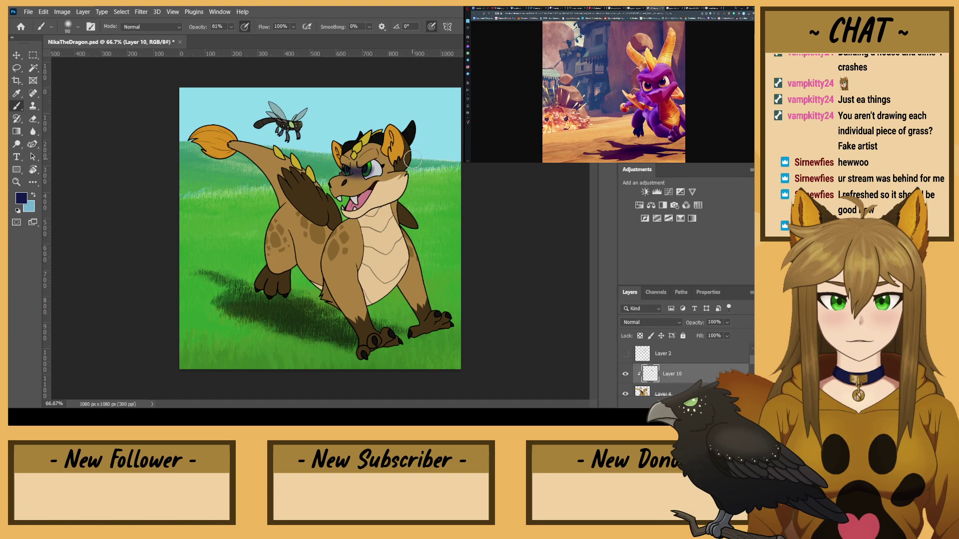
{"action": "mouse_move", "coordinate": [362, 169]}
{"action": "left_mouse_down"}
{"action": "mouse_move", "coordinate": [341, 176]}
{"action": "mouse_move", "coordinate": [355, 168]}
{"action": "mouse_move", "coordinate": [339, 195]}
{"action": "mouse_move", "coordinate": [334, 186]}
{"action": "mouse_move", "coordinate": [349, 192]}
{"action": "left_mouse_up"}
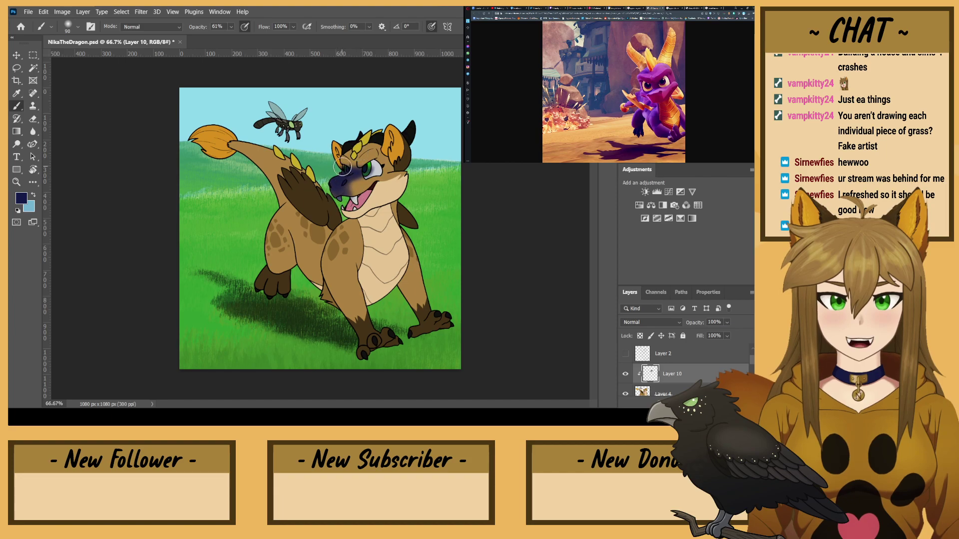
- Erase part of the navy shading on the dragon's snout with a smaller eraser
{"action": "key", "text": "e"}
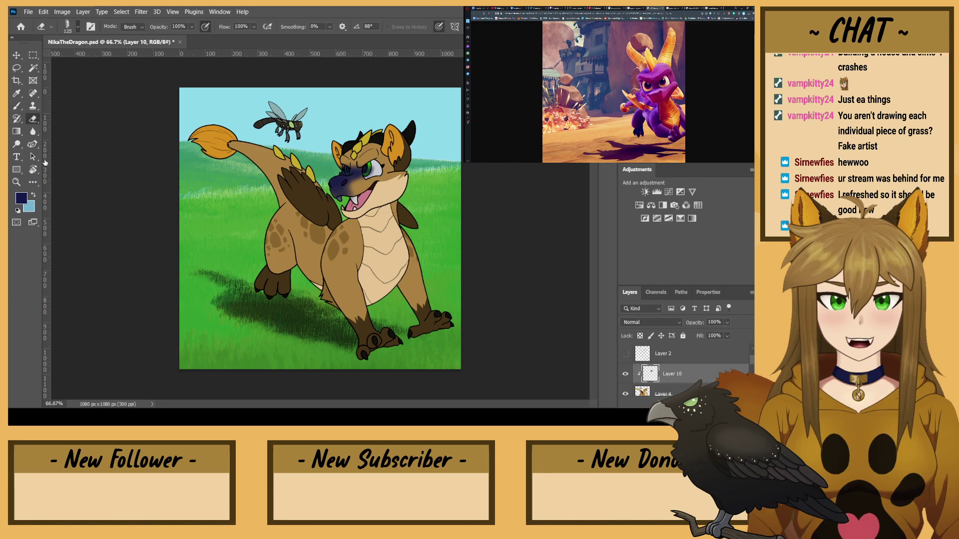
{"action": "left_click", "coordinate": [180, 37]}
{"action": "key", "text": "["}
{"action": "key", "text": "["}
{"action": "key", "text": "["}
{"action": "key", "text": "["}
{"action": "mouse_move", "coordinate": [340, 181]}
{"action": "left_mouse_down"}
{"action": "mouse_move", "coordinate": [356, 166]}
{"action": "mouse_move", "coordinate": [331, 182]}
{"action": "mouse_move", "coordinate": [362, 176]}
{"action": "mouse_move", "coordinate": [327, 183]}
{"action": "left_mouse_up"}
{"action": "key", "text": "b"}
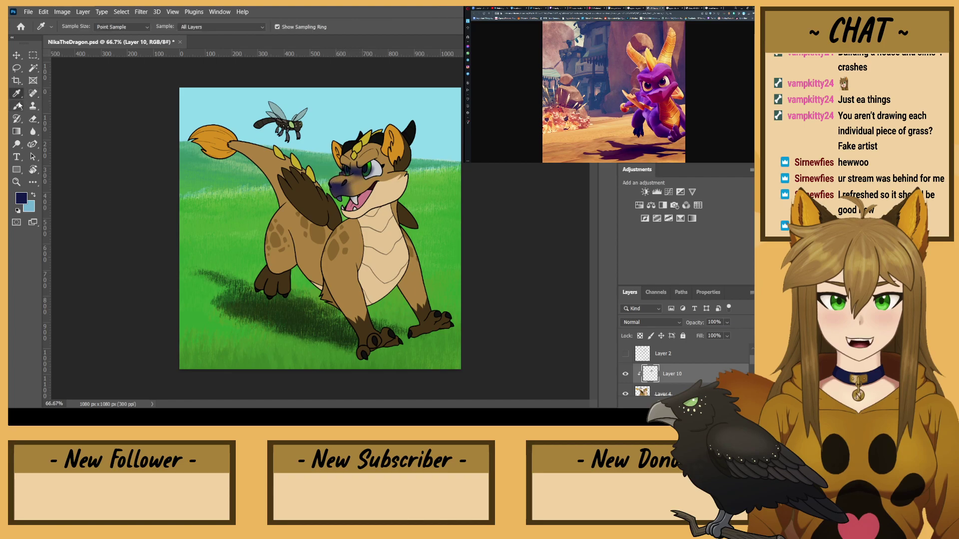
- Brush navy shading under the dragon's jaw, around the chest and belly, and along the far front leg and foot
{"action": "mouse_move", "coordinate": [375, 195]}
{"action": "left_mouse_down"}
{"action": "mouse_move", "coordinate": [366, 204]}
{"action": "mouse_move", "coordinate": [395, 182]}
{"action": "mouse_move", "coordinate": [379, 199]}
{"action": "mouse_move", "coordinate": [382, 193]}
{"action": "mouse_move", "coordinate": [336, 214]}
{"action": "mouse_move", "coordinate": [400, 203]}
{"action": "mouse_move", "coordinate": [352, 220]}
{"action": "mouse_move", "coordinate": [394, 200]}
{"action": "mouse_move", "coordinate": [358, 228]}
{"action": "mouse_move", "coordinate": [357, 260]}
{"action": "mouse_move", "coordinate": [367, 215]}
{"action": "mouse_move", "coordinate": [359, 235]}
{"action": "mouse_move", "coordinate": [371, 241]}
{"action": "mouse_move", "coordinate": [372, 299]}
{"action": "mouse_move", "coordinate": [364, 280]}
{"action": "mouse_move", "coordinate": [387, 274]}
{"action": "mouse_move", "coordinate": [362, 290]}
{"action": "mouse_move", "coordinate": [367, 300]}
{"action": "mouse_move", "coordinate": [354, 279]}
{"action": "mouse_move", "coordinate": [360, 300]}
{"action": "mouse_move", "coordinate": [359, 264]}
{"action": "left_mouse_up"}
{"action": "key", "text": "bracketright"}
{"action": "key", "text": "bracketright"}
{"action": "key", "text": "bracketleft"}
{"action": "mouse_move", "coordinate": [412, 300]}
{"action": "left_mouse_down"}
{"action": "mouse_move", "coordinate": [406, 232]}
{"action": "mouse_move", "coordinate": [400, 305]}
{"action": "mouse_move", "coordinate": [411, 310]}
{"action": "mouse_move", "coordinate": [401, 286]}
{"action": "mouse_move", "coordinate": [416, 338]}
{"action": "left_mouse_up"}
{"action": "key", "text": "bracketleft"}
{"action": "key", "text": "bracketleft"}
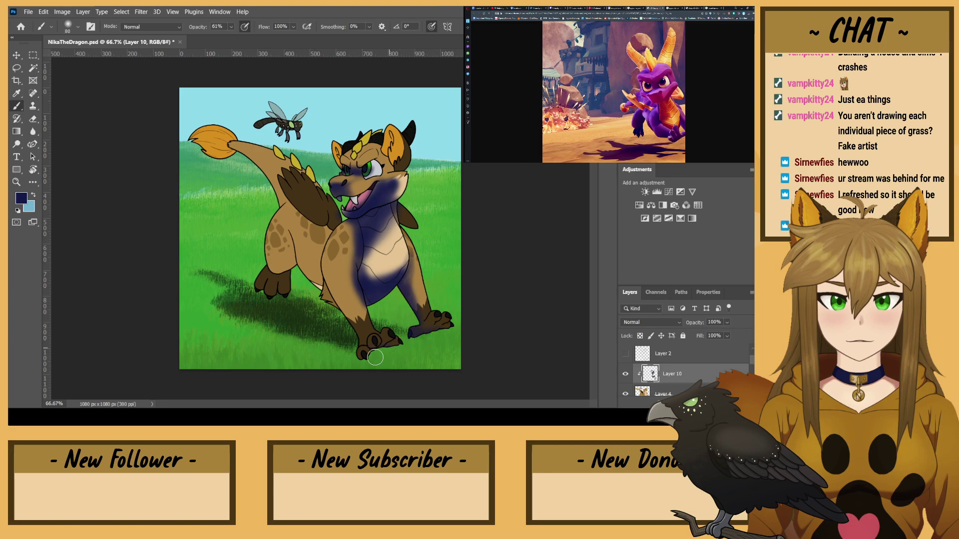
- Shade the near front leg, the base of the tail, the underbelly and the hind leg and paw in navy
{"action": "mouse_move", "coordinate": [349, 325]}
{"action": "left_mouse_down"}
{"action": "mouse_move", "coordinate": [345, 297]}
{"action": "mouse_move", "coordinate": [375, 326]}
{"action": "mouse_move", "coordinate": [351, 252]}
{"action": "mouse_move", "coordinate": [311, 294]}
{"action": "mouse_move", "coordinate": [318, 275]}
{"action": "mouse_move", "coordinate": [298, 267]}
{"action": "mouse_move", "coordinate": [306, 242]}
{"action": "mouse_move", "coordinate": [326, 228]}
{"action": "mouse_move", "coordinate": [321, 237]}
{"action": "mouse_move", "coordinate": [291, 207]}
{"action": "mouse_move", "coordinate": [328, 233]}
{"action": "mouse_move", "coordinate": [292, 210]}
{"action": "mouse_move", "coordinate": [325, 237]}
{"action": "left_mouse_up"}
{"action": "key", "text": "bracketright"}
{"action": "key", "text": "bracketright"}
{"action": "mouse_move", "coordinate": [277, 199]}
{"action": "left_mouse_down"}
{"action": "mouse_move", "coordinate": [252, 169]}
{"action": "mouse_move", "coordinate": [262, 181]}
{"action": "left_mouse_up"}
{"action": "mouse_move", "coordinate": [295, 260]}
{"action": "left_mouse_down"}
{"action": "mouse_move", "coordinate": [278, 273]}
{"action": "mouse_move", "coordinate": [289, 283]}
{"action": "mouse_move", "coordinate": [269, 284]}
{"action": "mouse_move", "coordinate": [259, 266]}
{"action": "mouse_move", "coordinate": [275, 291]}
{"action": "mouse_move", "coordinate": [252, 278]}
{"action": "left_mouse_up"}
{"action": "mouse_move", "coordinate": [314, 288]}
{"action": "left_mouse_down"}
{"action": "mouse_move", "coordinate": [319, 279]}
{"action": "mouse_move", "coordinate": [332, 307]}
{"action": "mouse_move", "coordinate": [292, 265]}
{"action": "mouse_move", "coordinate": [293, 223]}
{"action": "left_mouse_up"}
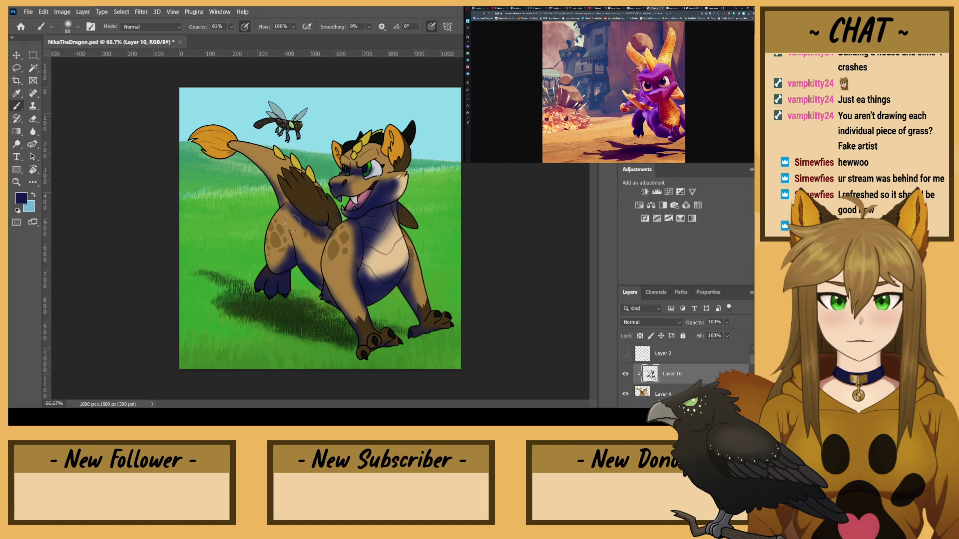
- Shade the lower edge of the wing and the underside of the orange tail tuft with a resized brush
{"action": "key", "text": "ctrl+plus"}
{"action": "key", "text": "bracketleft"}
{"action": "key", "text": "bracketleft"}
{"action": "key", "text": "bracketleft"}
{"action": "key", "text": "bracketleft"}
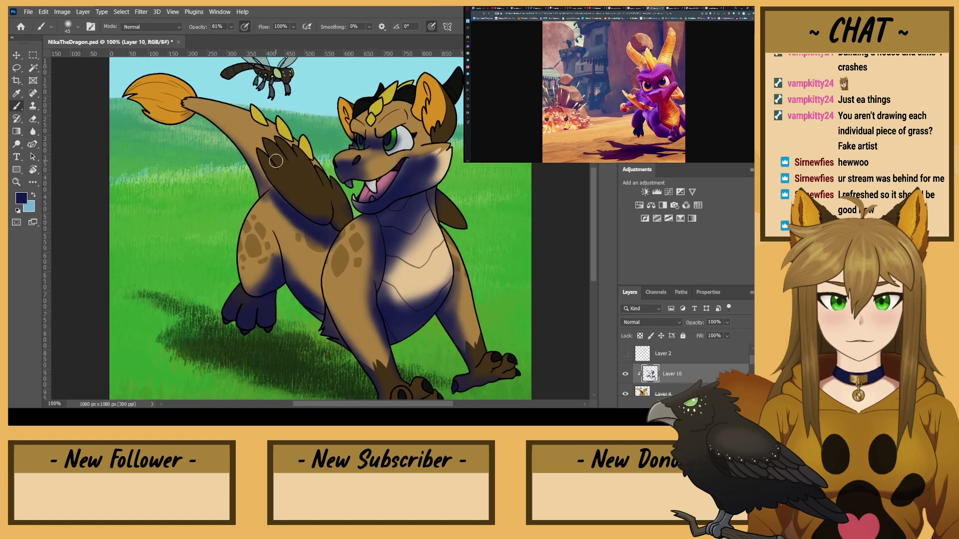
{"action": "key", "text": "bracketright"}
{"action": "key", "text": "bracketright"}
{"action": "mouse_move", "coordinate": [262, 186]}
{"action": "left_mouse_down"}
{"action": "mouse_move", "coordinate": [184, 111]}
{"action": "mouse_move", "coordinate": [142, 115]}
{"action": "mouse_move", "coordinate": [131, 100]}
{"action": "mouse_move", "coordinate": [182, 116]}
{"action": "mouse_move", "coordinate": [135, 97]}
{"action": "left_mouse_up"}
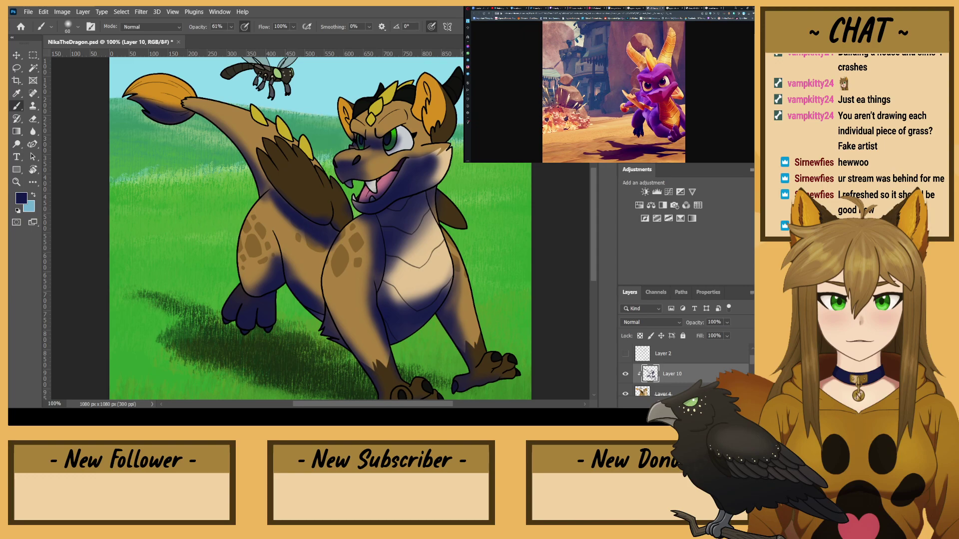
- Add navy shading to the dragon's cheek, inner ears and the scales on its forehead
{"action": "left_click_drag", "start_coordinate": [432, 160], "coordinate": [415, 168]}
{"action": "key", "text": "bracketleft"}
{"action": "key", "text": "bracketleft"}
{"action": "mouse_move", "coordinate": [429, 107]}
{"action": "left_mouse_down"}
{"action": "mouse_move", "coordinate": [430, 130]}
{"action": "mouse_move", "coordinate": [428, 86]}
{"action": "mouse_move", "coordinate": [429, 111]}
{"action": "left_mouse_up"}
{"action": "mouse_move", "coordinate": [346, 126]}
{"action": "left_mouse_down"}
{"action": "mouse_move", "coordinate": [335, 95]}
{"action": "mouse_move", "coordinate": [353, 128]}
{"action": "mouse_move", "coordinate": [345, 92]}
{"action": "mouse_move", "coordinate": [375, 110]}
{"action": "left_mouse_up"}
{"action": "key", "text": "bracketleft"}
{"action": "key", "text": "bracketright"}
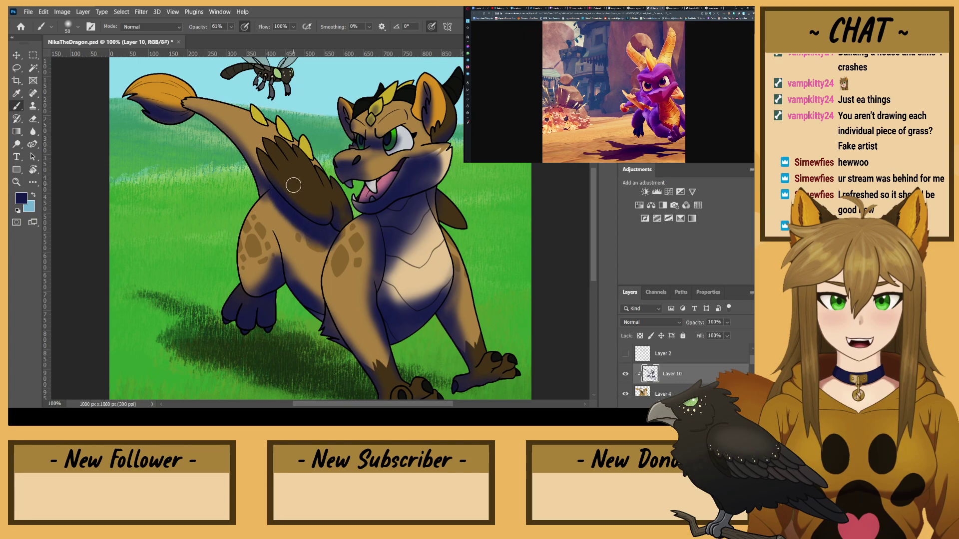
- Deepen the navy shading across the dragon's flank, hind leg and shoulder with a larger brush
{"action": "mouse_move", "coordinate": [316, 297]}
{"action": "left_mouse_down"}
{"action": "mouse_move", "coordinate": [284, 256]}
{"action": "mouse_move", "coordinate": [286, 230]}
{"action": "mouse_move", "coordinate": [276, 265]}
{"action": "mouse_move", "coordinate": [272, 216]}
{"action": "mouse_move", "coordinate": [278, 245]}
{"action": "mouse_move", "coordinate": [249, 289]}
{"action": "left_mouse_up"}
{"action": "key", "text": "bracketright"}
{"action": "key", "text": "bracketright"}
{"action": "key", "text": "bracketright"}
{"action": "key", "text": "bracketright"}
{"action": "key", "text": "bracketright"}
{"action": "mouse_move", "coordinate": [316, 301]}
{"action": "left_mouse_down"}
{"action": "mouse_move", "coordinate": [306, 277]}
{"action": "mouse_move", "coordinate": [317, 288]}
{"action": "mouse_move", "coordinate": [302, 221]}
{"action": "mouse_move", "coordinate": [328, 304]}
{"action": "mouse_move", "coordinate": [297, 215]}
{"action": "mouse_move", "coordinate": [317, 256]}
{"action": "mouse_move", "coordinate": [281, 211]}
{"action": "mouse_move", "coordinate": [302, 223]}
{"action": "mouse_move", "coordinate": [329, 303]}
{"action": "mouse_move", "coordinate": [309, 275]}
{"action": "mouse_move", "coordinate": [306, 227]}
{"action": "mouse_move", "coordinate": [270, 173]}
{"action": "mouse_move", "coordinate": [367, 292]}
{"action": "mouse_move", "coordinate": [346, 334]}
{"action": "mouse_move", "coordinate": [328, 260]}
{"action": "mouse_move", "coordinate": [347, 351]}
{"action": "mouse_move", "coordinate": [320, 248]}
{"action": "mouse_move", "coordinate": [320, 283]}
{"action": "mouse_move", "coordinate": [351, 211]}
{"action": "mouse_move", "coordinate": [332, 254]}
{"action": "mouse_move", "coordinate": [377, 221]}
{"action": "mouse_move", "coordinate": [338, 230]}
{"action": "left_mouse_up"}
{"action": "key", "text": "bracketleft"}
{"action": "key", "text": "bracketleft"}
- Erase excess navy shading from the dragon's shoulder spots, chest and front legs
{"action": "key", "text": "e"}
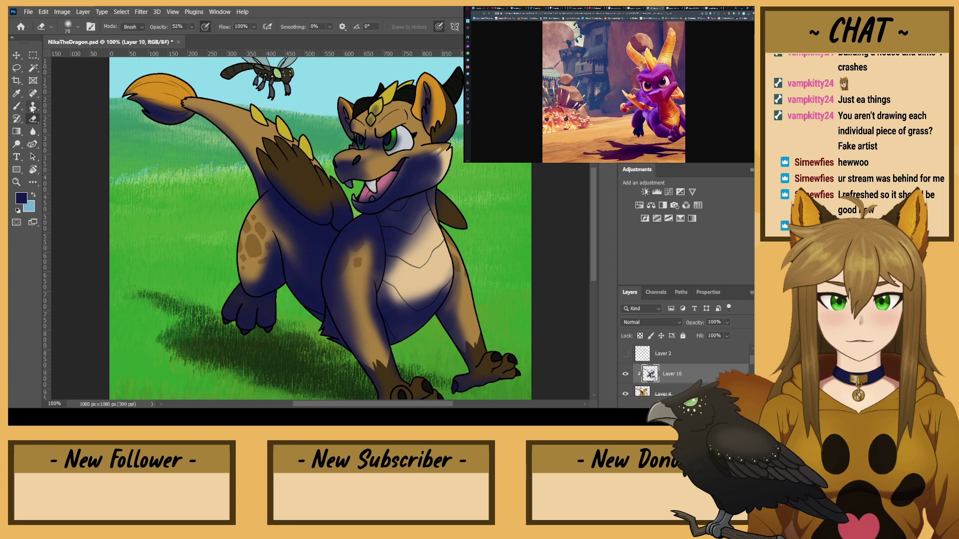
{"action": "mouse_move", "coordinate": [352, 262]}
{"action": "left_mouse_down"}
{"action": "mouse_move", "coordinate": [361, 243]}
{"action": "mouse_move", "coordinate": [348, 277]}
{"action": "mouse_move", "coordinate": [358, 236]}
{"action": "mouse_move", "coordinate": [339, 296]}
{"action": "mouse_move", "coordinate": [362, 239]}
{"action": "mouse_move", "coordinate": [348, 259]}
{"action": "mouse_move", "coordinate": [358, 309]}
{"action": "mouse_move", "coordinate": [340, 272]}
{"action": "mouse_move", "coordinate": [343, 292]}
{"action": "mouse_move", "coordinate": [368, 233]}
{"action": "mouse_move", "coordinate": [361, 274]}
{"action": "mouse_move", "coordinate": [362, 234]}
{"action": "left_mouse_up"}
{"action": "key", "text": "bracketright"}
{"action": "key", "text": "bracketright"}
{"action": "key", "text": "bracketright"}
{"action": "mouse_move", "coordinate": [472, 310]}
{"action": "left_mouse_down"}
{"action": "mouse_move", "coordinate": [473, 270]}
{"action": "mouse_move", "coordinate": [481, 331]}
{"action": "mouse_move", "coordinate": [466, 303]}
{"action": "mouse_move", "coordinate": [461, 206]}
{"action": "mouse_move", "coordinate": [458, 226]}
{"action": "mouse_move", "coordinate": [471, 233]}
{"action": "mouse_move", "coordinate": [419, 287]}
{"action": "mouse_move", "coordinate": [400, 290]}
{"action": "mouse_move", "coordinate": [399, 278]}
{"action": "mouse_move", "coordinate": [431, 268]}
{"action": "mouse_move", "coordinate": [421, 267]}
{"action": "mouse_move", "coordinate": [445, 250]}
{"action": "left_mouse_up"}
{"action": "key", "text": "bracketleft"}
{"action": "key", "text": "bracketleft"}
{"action": "key", "text": "bracketright"}
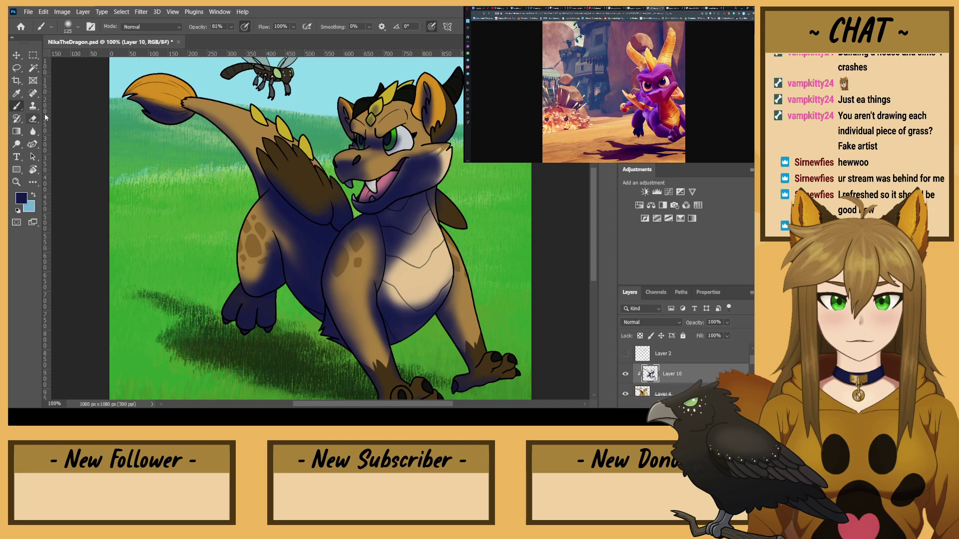
{"action": "mouse_move", "coordinate": [383, 251]}
{"action": "left_mouse_down"}
{"action": "mouse_move", "coordinate": [406, 284]}
{"action": "mouse_move", "coordinate": [366, 255]}
{"action": "mouse_move", "coordinate": [374, 240]}
{"action": "mouse_move", "coordinate": [364, 239]}
{"action": "mouse_move", "coordinate": [380, 245]}
{"action": "mouse_move", "coordinate": [406, 233]}
{"action": "mouse_move", "coordinate": [424, 243]}
{"action": "mouse_move", "coordinate": [396, 249]}
{"action": "mouse_move", "coordinate": [379, 250]}
{"action": "mouse_move", "coordinate": [437, 234]}
{"action": "mouse_move", "coordinate": [403, 231]}
{"action": "left_mouse_up"}
- Brush more navy shading onto the dragon's cheek and over the large ear with a smaller brush
{"action": "key", "text": "b"}
{"action": "mouse_move", "coordinate": [425, 165]}
{"action": "left_mouse_down"}
{"action": "mouse_move", "coordinate": [399, 208]}
{"action": "mouse_move", "coordinate": [392, 200]}
{"action": "mouse_move", "coordinate": [411, 171]}
{"action": "mouse_move", "coordinate": [392, 202]}
{"action": "mouse_move", "coordinate": [433, 175]}
{"action": "mouse_move", "coordinate": [404, 207]}
{"action": "mouse_move", "coordinate": [430, 192]}
{"action": "mouse_move", "coordinate": [427, 200]}
{"action": "mouse_move", "coordinate": [418, 199]}
{"action": "mouse_move", "coordinate": [437, 181]}
{"action": "mouse_move", "coordinate": [434, 158]}
{"action": "left_mouse_up"}
{"action": "key", "text": "["}
{"action": "key", "text": "["}
{"action": "key", "text": "bracketleft"}
{"action": "key", "text": "bracketleft"}
{"action": "key", "text": "bracketleft"}
{"action": "mouse_move", "coordinate": [429, 118]}
{"action": "left_mouse_down"}
{"action": "mouse_move", "coordinate": [429, 86]}
{"action": "mouse_move", "coordinate": [425, 129]}
{"action": "left_mouse_up"}
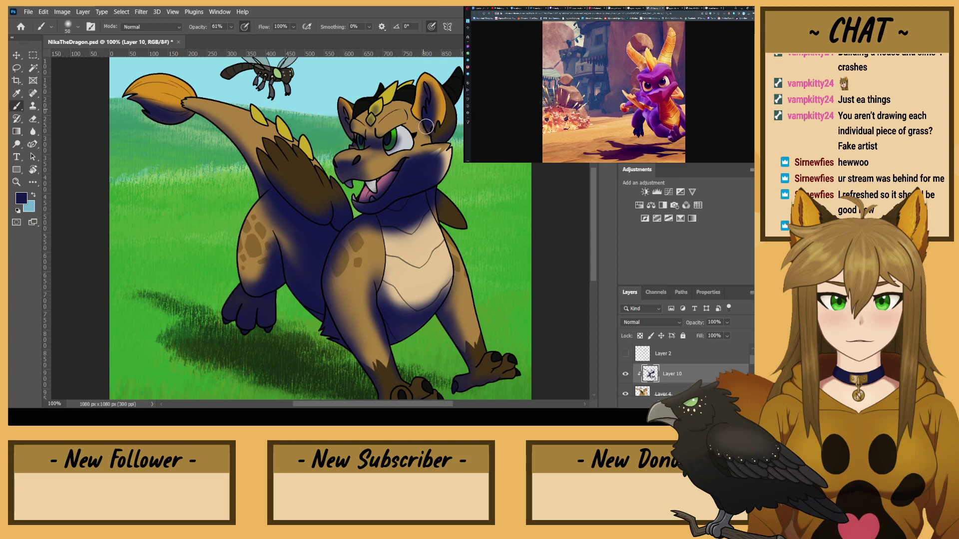
- Erase excess navy shading around the large ear and the hair behind it
{"action": "left_click", "coordinate": [33, 119]}
{"action": "key", "text": "bracketleft"}
{"action": "key", "text": "bracketleft"}
{"action": "key", "text": "bracketleft"}
{"action": "key", "text": "bracketleft"}
{"action": "mouse_move", "coordinate": [445, 87]}
{"action": "left_mouse_down"}
{"action": "mouse_move", "coordinate": [439, 132]}
{"action": "mouse_move", "coordinate": [447, 100]}
{"action": "mouse_move", "coordinate": [442, 120]}
{"action": "left_mouse_up"}
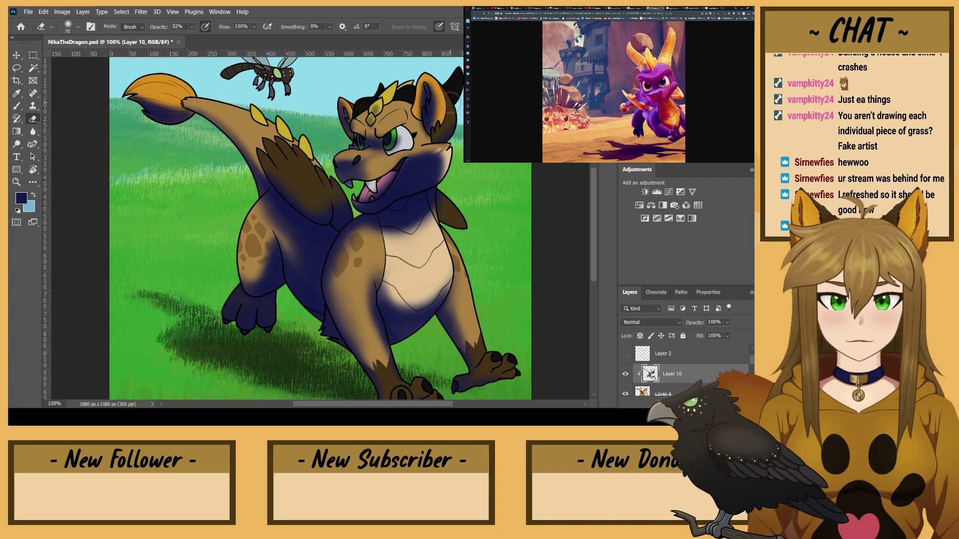
{"action": "key", "text": "bracketleft"}
- Refine the navy shading around the dragon's brow and eyes by erasing the excess and repainting it softly
{"action": "left_click", "coordinate": [16, 106]}
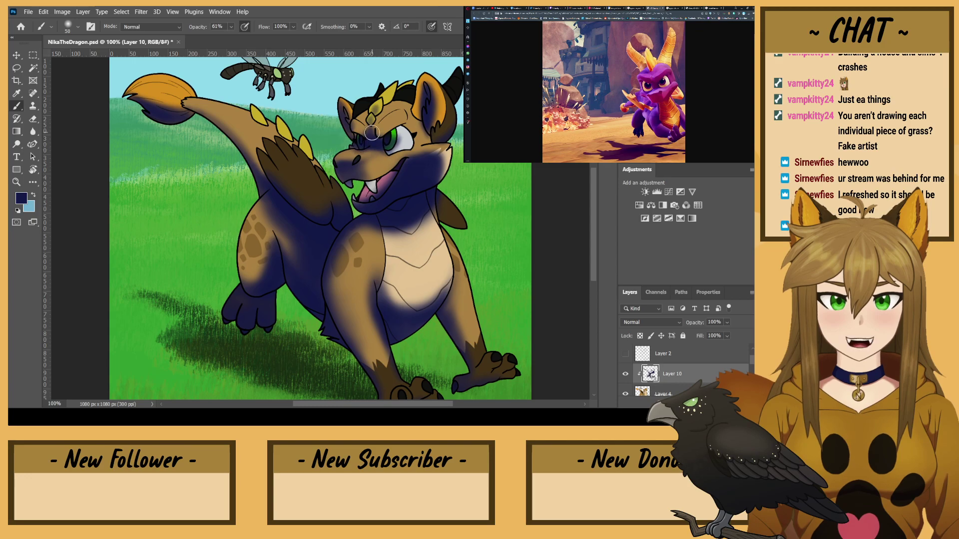
{"action": "key", "text": "e"}
{"action": "mouse_move", "coordinate": [414, 139]}
{"action": "left_mouse_down"}
{"action": "mouse_move", "coordinate": [397, 145]}
{"action": "mouse_move", "coordinate": [405, 131]}
{"action": "left_mouse_up"}
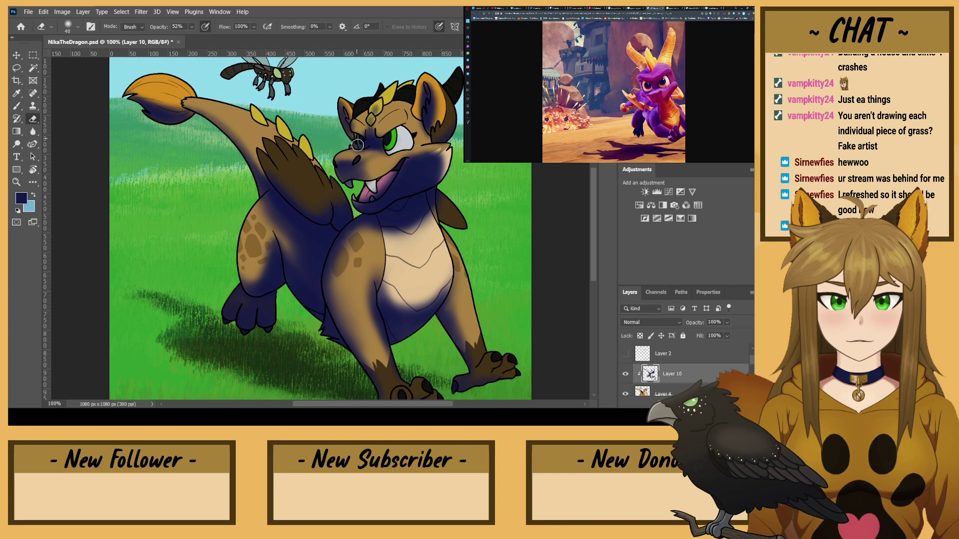
{"action": "key", "text": "b"}
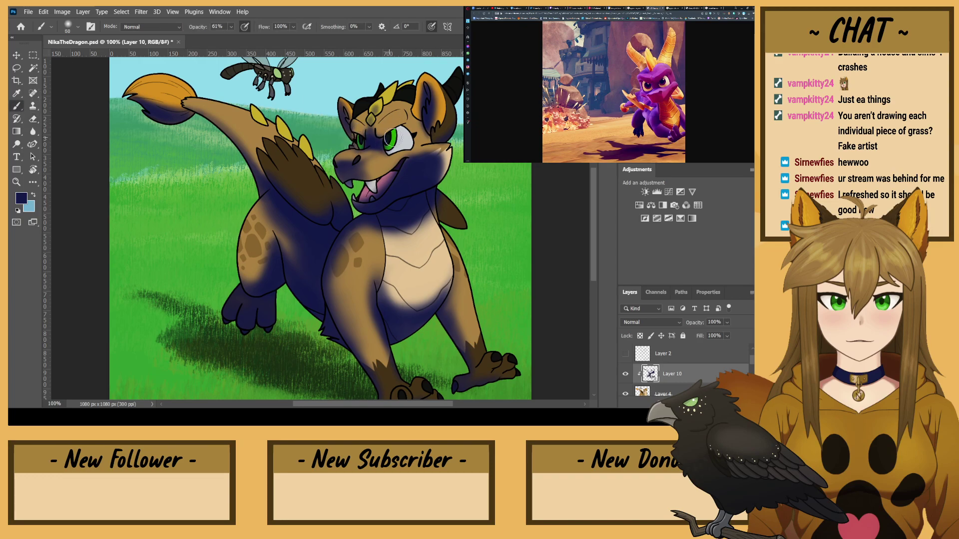
{"action": "left_click_drag", "start_coordinate": [391, 147], "coordinate": [401, 136]}
{"action": "key", "text": "bracketleft"}
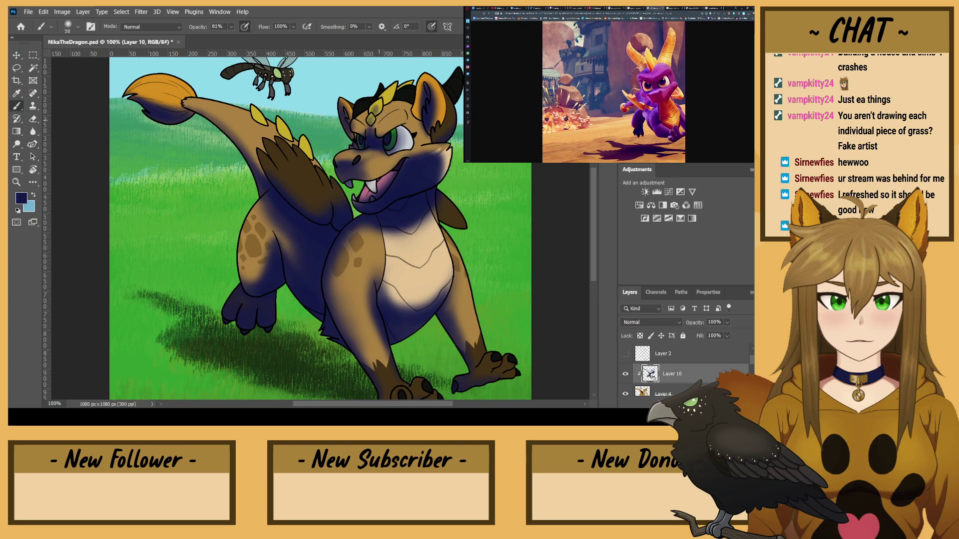
- Build up the navy shading on the dragon's muzzle with a larger brush and erase the excess around the wing
{"action": "key", "text": "e"}
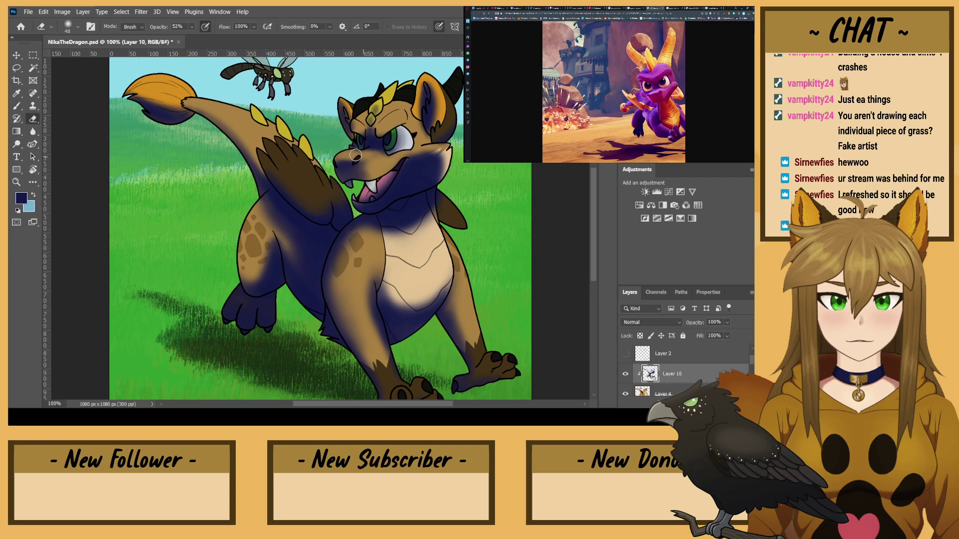
{"action": "left_click", "coordinate": [17, 107]}
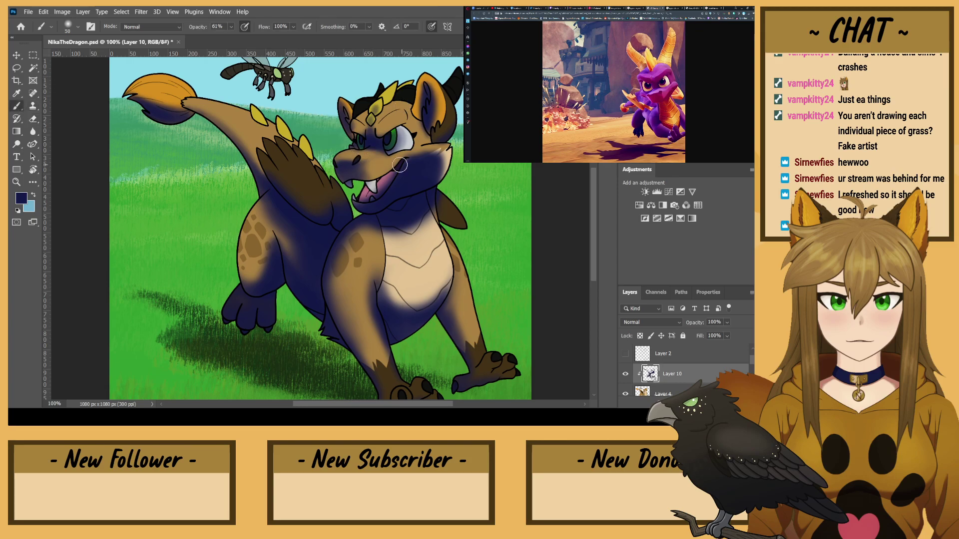
{"action": "key", "text": "bracketright"}
{"action": "key", "text": "bracketright"}
{"action": "key", "text": "bracketright"}
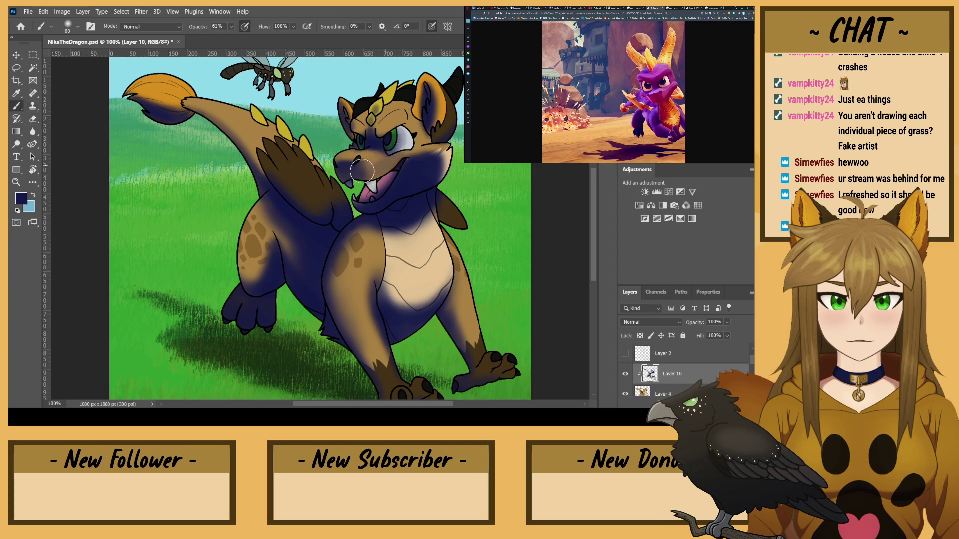
{"action": "left_click", "coordinate": [33, 119]}
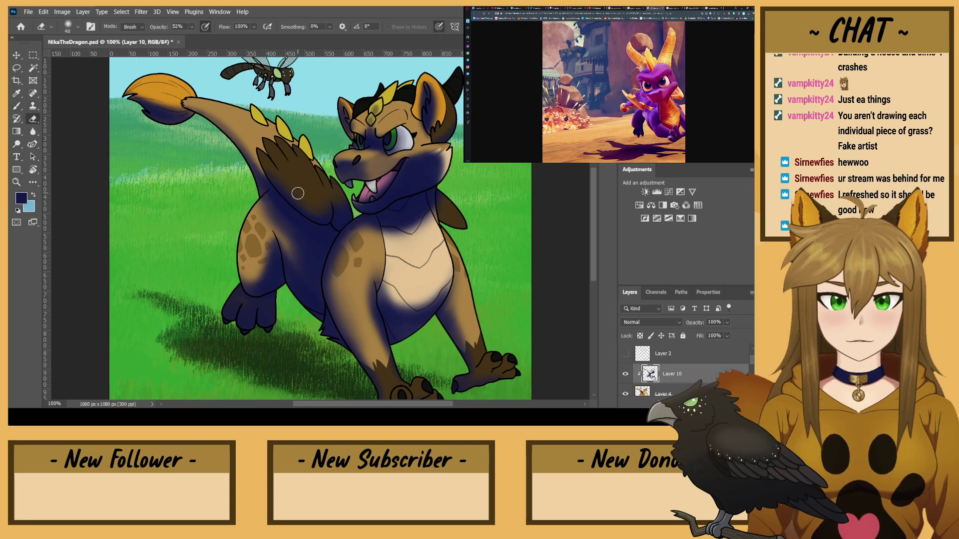
- Brush navy shading along the dragon's tail and tail tuft, and erase the excess to soften it
{"action": "key", "text": "b"}
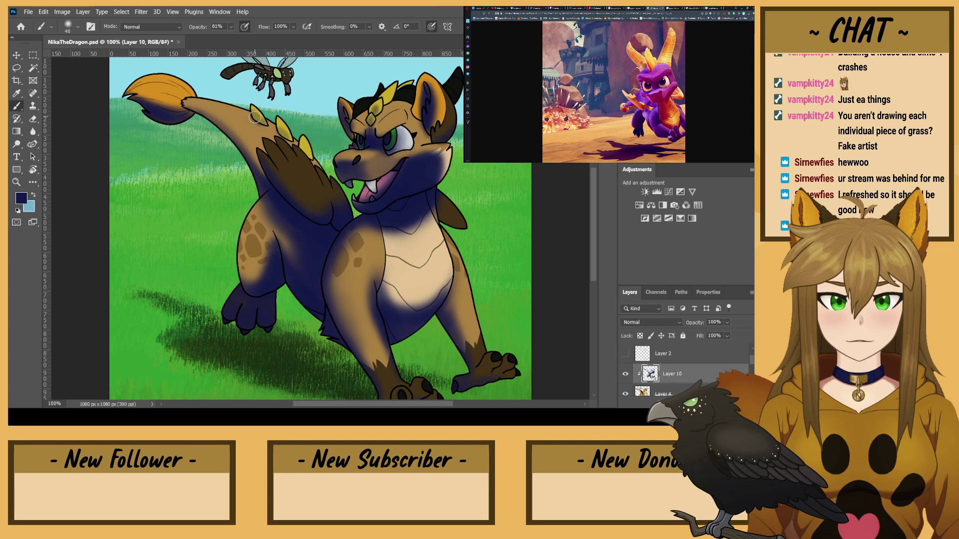
{"action": "key", "text": "e"}
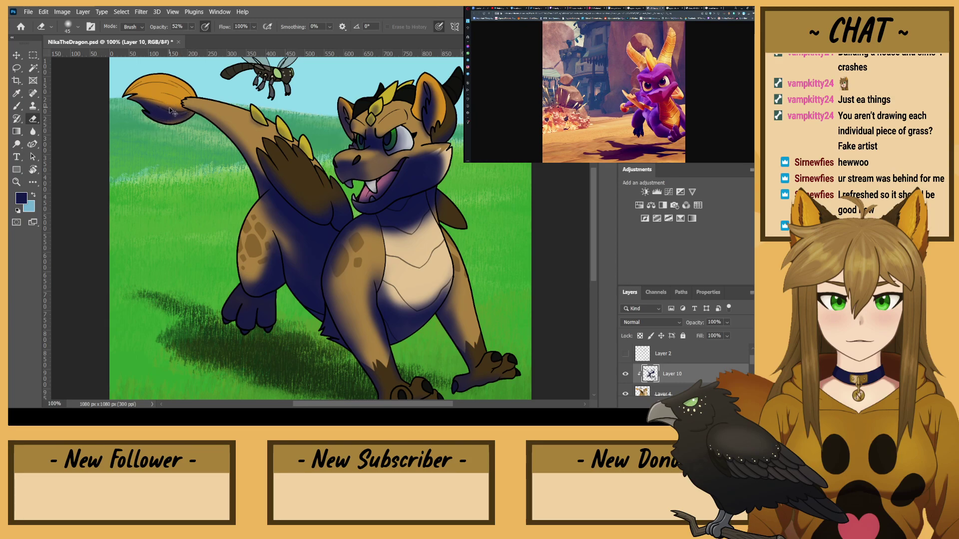
{"action": "key", "text": "r"}
{"action": "left_click_drag", "start_coordinate": [206, 188], "coordinate": [399, 295]}
{"action": "left_click_drag", "start_coordinate": [250, 305], "coordinate": [217, 157]}
{"action": "key", "text": "b"}
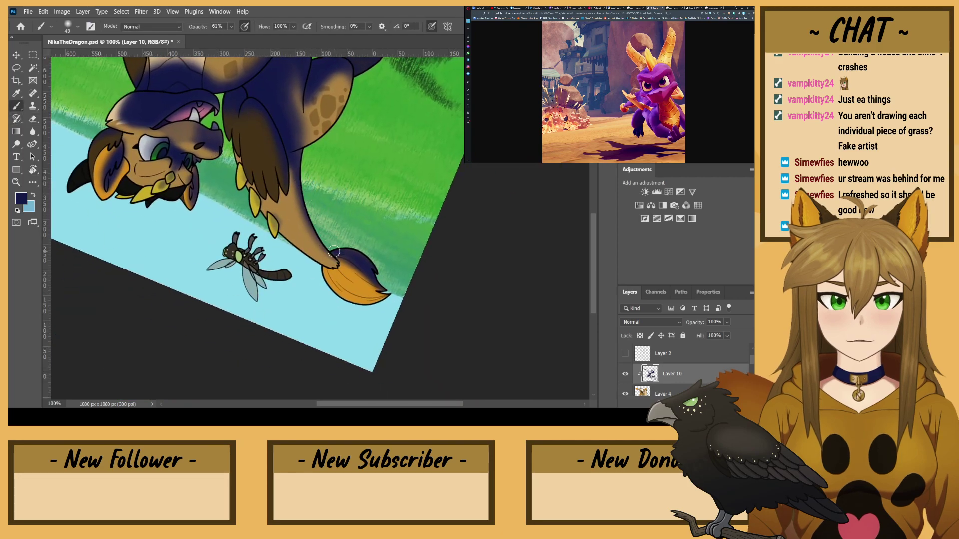
{"action": "key", "text": "e"}
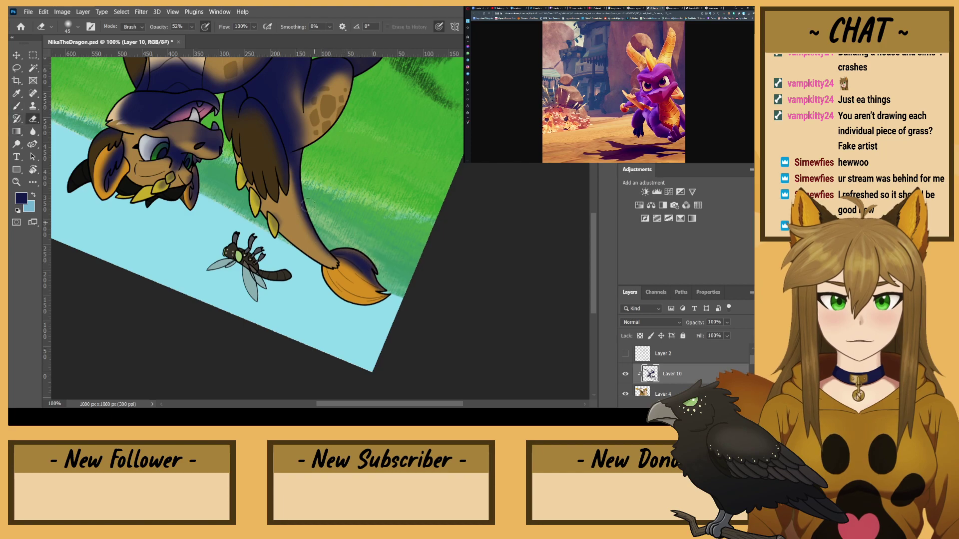
- Brush more navy shading over the dragon's belly and inner hind thigh with a larger brush
{"action": "mouse_move", "coordinate": [292, 148]}
{"action": "left_mouse_down"}
{"action": "mouse_move", "coordinate": [302, 272]}
{"action": "mouse_move", "coordinate": [281, 240]}
{"action": "mouse_move", "coordinate": [288, 218]}
{"action": "mouse_move", "coordinate": [211, 216]}
{"action": "mouse_move", "coordinate": [217, 240]}
{"action": "left_mouse_up"}
{"action": "key", "text": "r"}
{"action": "left_click", "coordinate": [19, 106]}
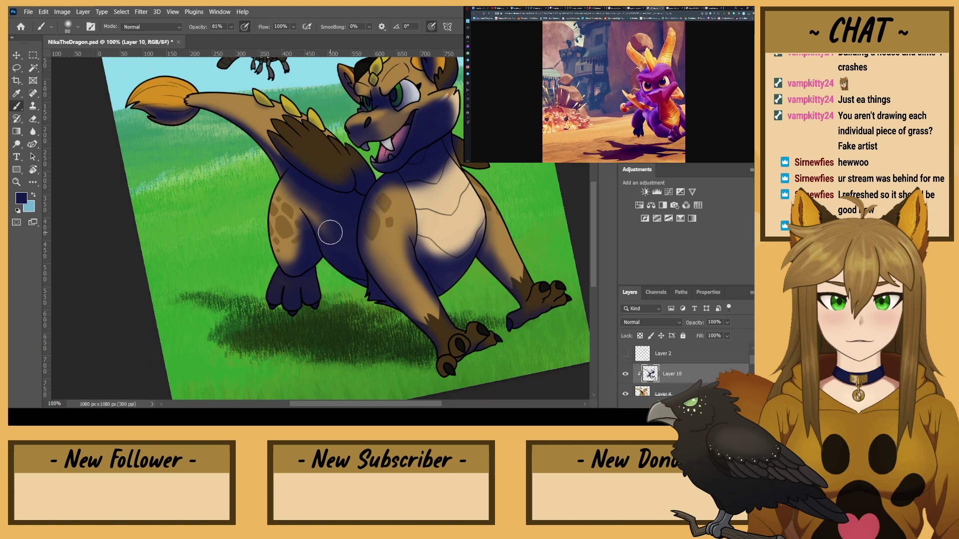
{"action": "key", "text": "bracketright"}
{"action": "key", "text": "bracketright"}
{"action": "key", "text": "bracketright"}
{"action": "key", "text": "bracketright"}
{"action": "key", "text": "bracketright"}
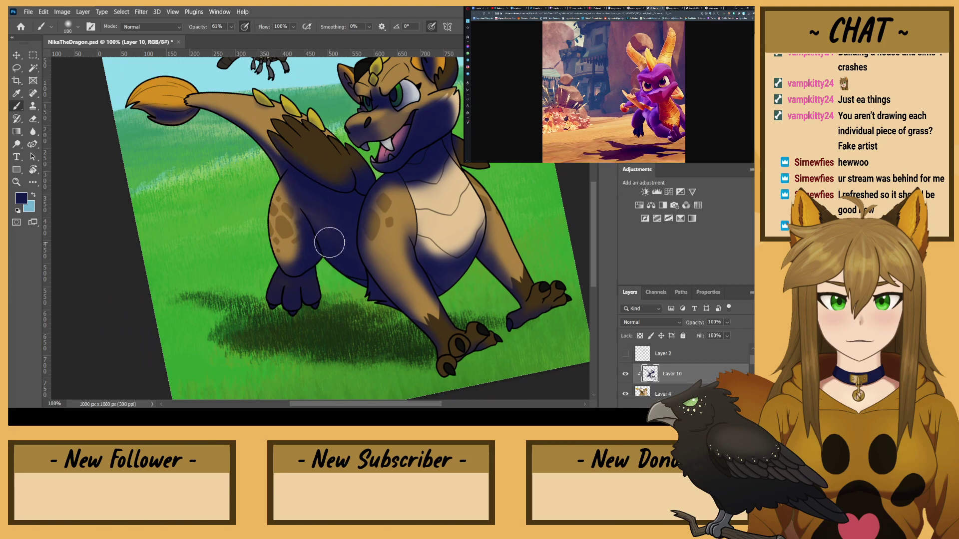
- Erase excess navy shading around the hind thigh and belly with a smaller eraser
{"action": "key", "text": "e"}
{"action": "mouse_move", "coordinate": [291, 225]}
{"action": "left_mouse_down"}
{"action": "mouse_move", "coordinate": [292, 254]}
{"action": "mouse_move", "coordinate": [284, 229]}
{"action": "left_mouse_up"}
{"action": "key", "text": "bracketleft"}
{"action": "key", "text": "bracketleft"}
{"action": "key", "text": "bracketleft"}
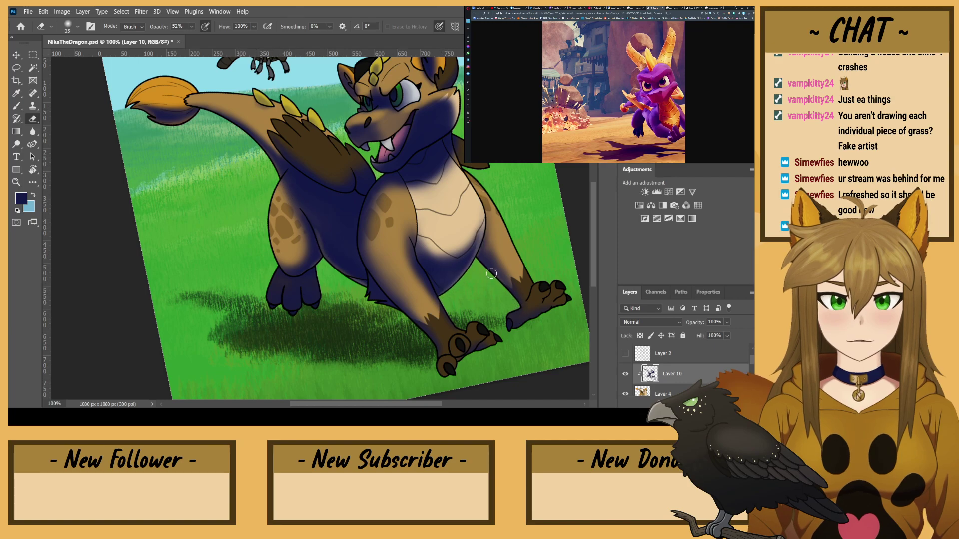
{"action": "key", "text": "bracketleft"}
{"action": "key", "text": "bracketleft"}
- Brush navy shading over the dragon's hind foot at 200% zoom
{"action": "key", "text": "r"}
{"action": "mouse_move", "coordinate": [153, 266]}
{"action": "left_mouse_down"}
{"action": "mouse_move", "coordinate": [152, 242]}
{"action": "mouse_move", "coordinate": [154, 250]}
{"action": "mouse_move", "coordinate": [257, 102]}
{"action": "left_mouse_up"}
{"action": "key", "text": "ctrl+plus"}
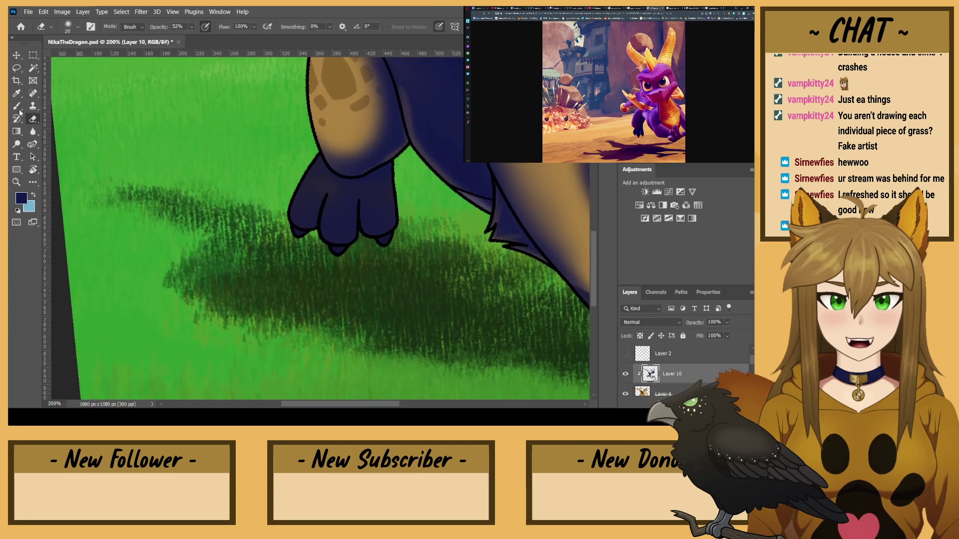
{"action": "key", "text": "b"}
{"action": "key", "text": "bracketleft"}
{"action": "key", "text": "bracketleft"}
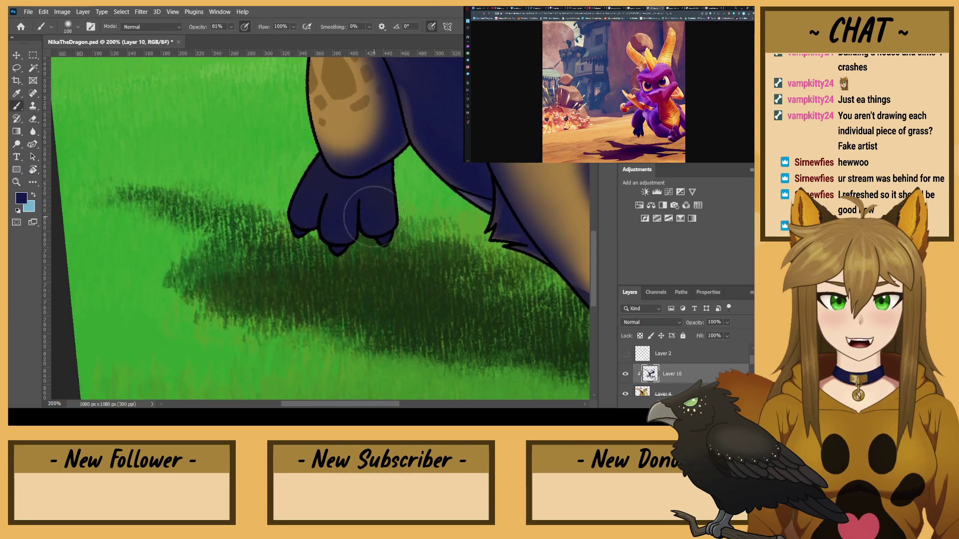
- Erase thin lighter rims along the hind foot, thigh crease and lower belly, softening them with the navy brush
{"action": "left_click", "coordinate": [33, 118]}
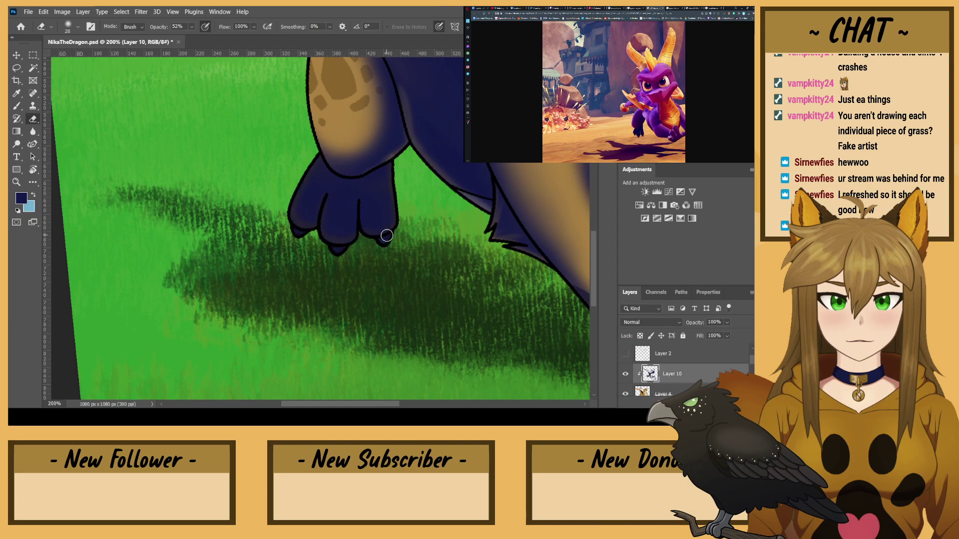
{"action": "mouse_move", "coordinate": [388, 156]}
{"action": "left_mouse_down"}
{"action": "mouse_move", "coordinate": [362, 299]}
{"action": "mouse_move", "coordinate": [392, 244]}
{"action": "left_mouse_up"}
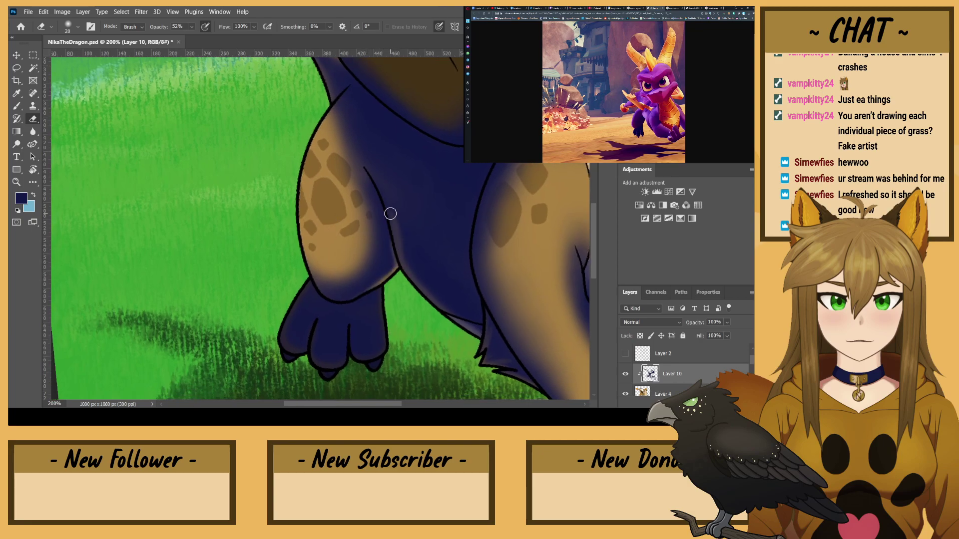
{"action": "mouse_move", "coordinate": [456, 324]}
{"action": "left_mouse_down"}
{"action": "mouse_move", "coordinate": [405, 272]}
{"action": "mouse_move", "coordinate": [390, 225]}
{"action": "left_mouse_up"}
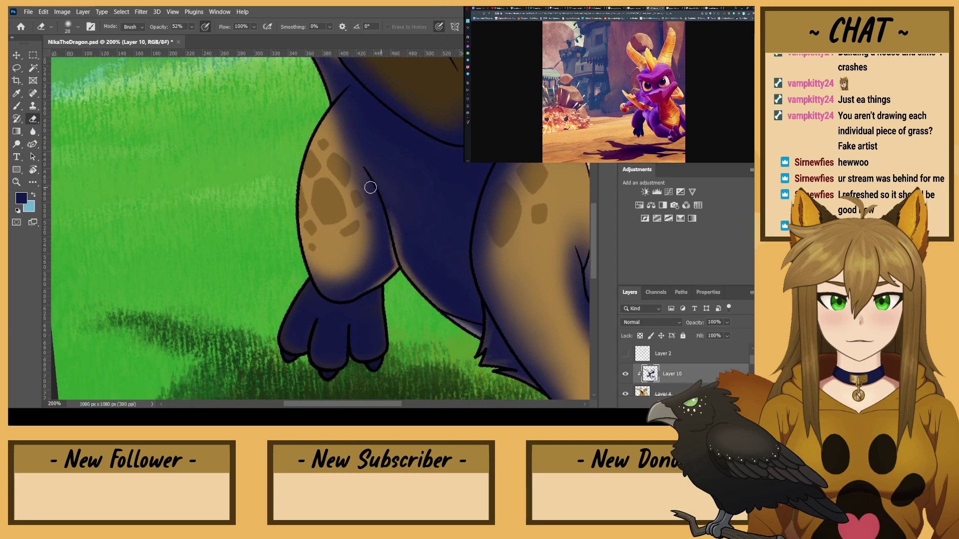
{"action": "key", "text": "b"}
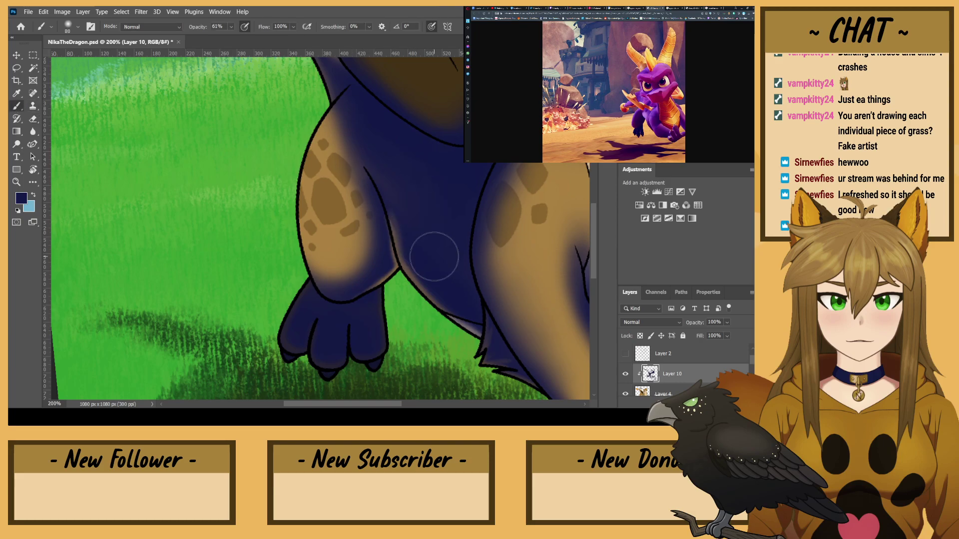
- Erase a thin lighter rim in the navy shading along the wing's lower edge
{"action": "mouse_move", "coordinate": [389, 145]}
{"action": "left_mouse_down"}
{"action": "mouse_move", "coordinate": [399, 155]}
{"action": "mouse_move", "coordinate": [278, 268]}
{"action": "left_mouse_up"}
{"action": "key", "text": "space"}
{"action": "key", "text": "r"}
{"action": "left_click_drag", "start_coordinate": [191, 194], "coordinate": [410, 289]}
{"action": "key", "text": "e"}
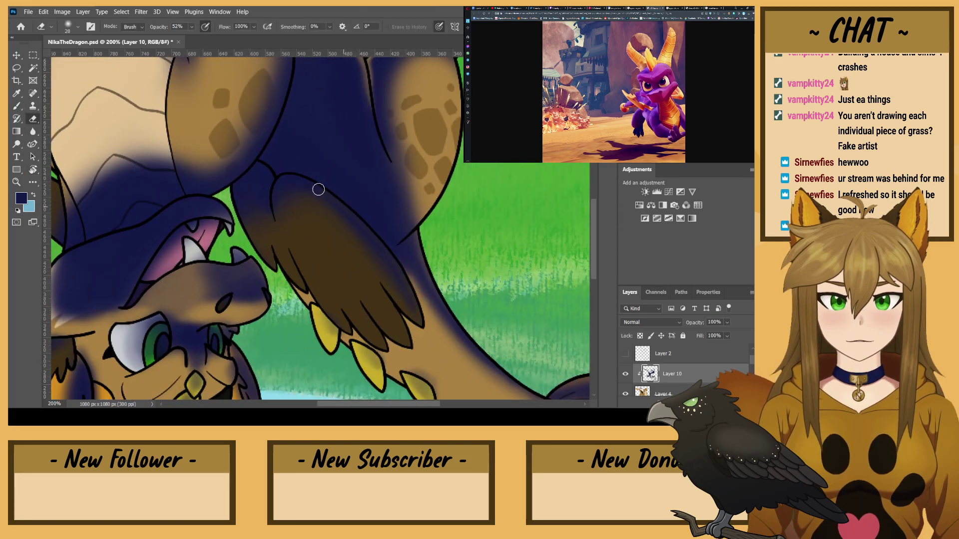
- Paint navy shading over the inside of the dragon's mouth, tongue and teeth with a smaller brush
{"action": "key", "text": "r"}
{"action": "mouse_move", "coordinate": [250, 237]}
{"action": "left_mouse_down"}
{"action": "mouse_move", "coordinate": [405, 135]}
{"action": "mouse_move", "coordinate": [423, 137]}
{"action": "mouse_move", "coordinate": [410, 249]}
{"action": "mouse_move", "coordinate": [418, 243]}
{"action": "left_mouse_up"}
{"action": "key", "text": "e"}
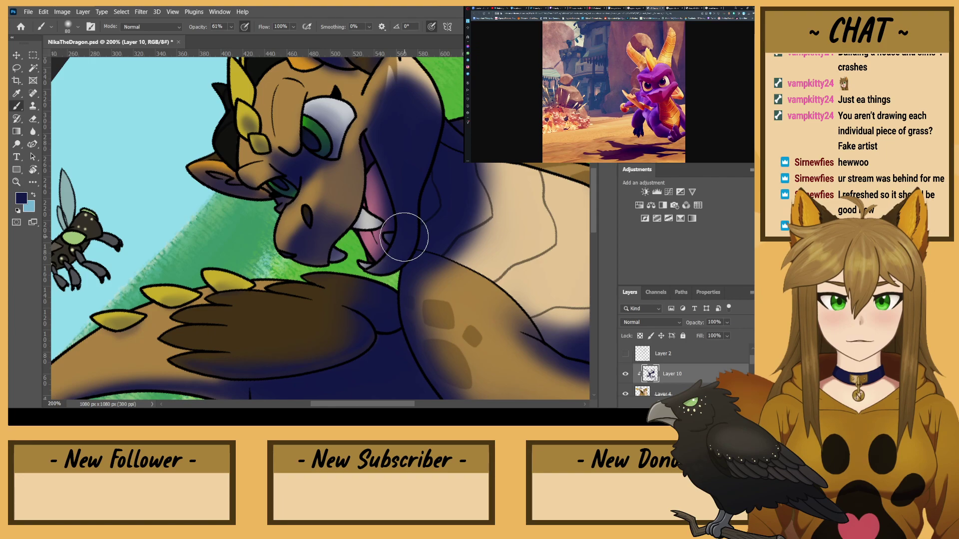
{"action": "key", "text": "p"}
{"action": "left_click", "coordinate": [17, 106]}
{"action": "left_click_drag", "start_coordinate": [398, 194], "coordinate": [367, 250]}
{"action": "key", "text": "bracketleft"}
{"action": "key", "text": "bracketleft"}
{"action": "key", "text": "bracketleft"}
{"action": "key", "text": "bracketleft"}
{"action": "mouse_move", "coordinate": [378, 156]}
{"action": "left_mouse_down"}
{"action": "mouse_move", "coordinate": [372, 252]}
{"action": "mouse_move", "coordinate": [387, 212]}
{"action": "mouse_move", "coordinate": [366, 231]}
{"action": "left_mouse_up"}
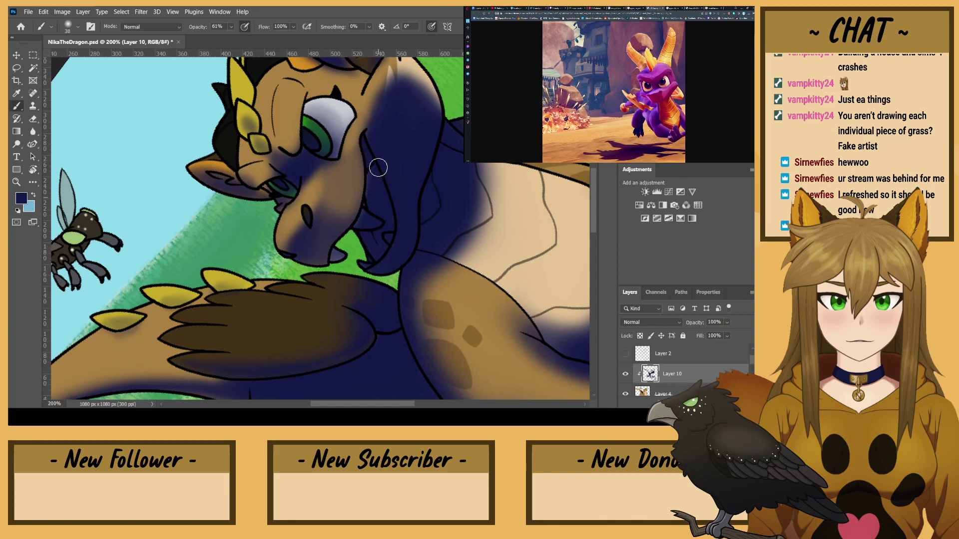
- Brush navy shading onto the muzzle's underside and front fang, and erase the excess around the nose
{"action": "mouse_move", "coordinate": [338, 261]}
{"action": "left_mouse_down"}
{"action": "mouse_move", "coordinate": [295, 259]}
{"action": "mouse_move", "coordinate": [313, 260]}
{"action": "mouse_move", "coordinate": [337, 236]}
{"action": "mouse_move", "coordinate": [304, 258]}
{"action": "mouse_move", "coordinate": [322, 233]}
{"action": "left_mouse_up"}
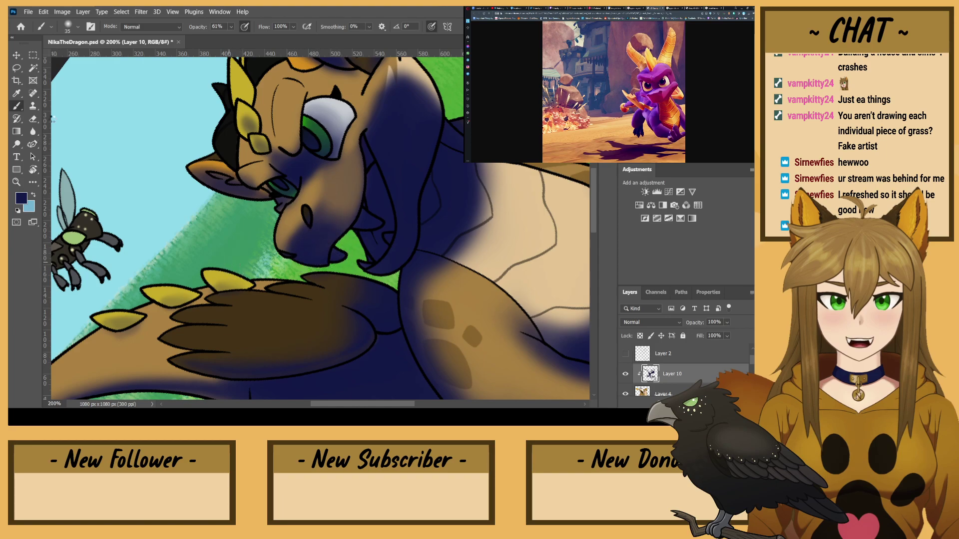
{"action": "key", "text": "e"}
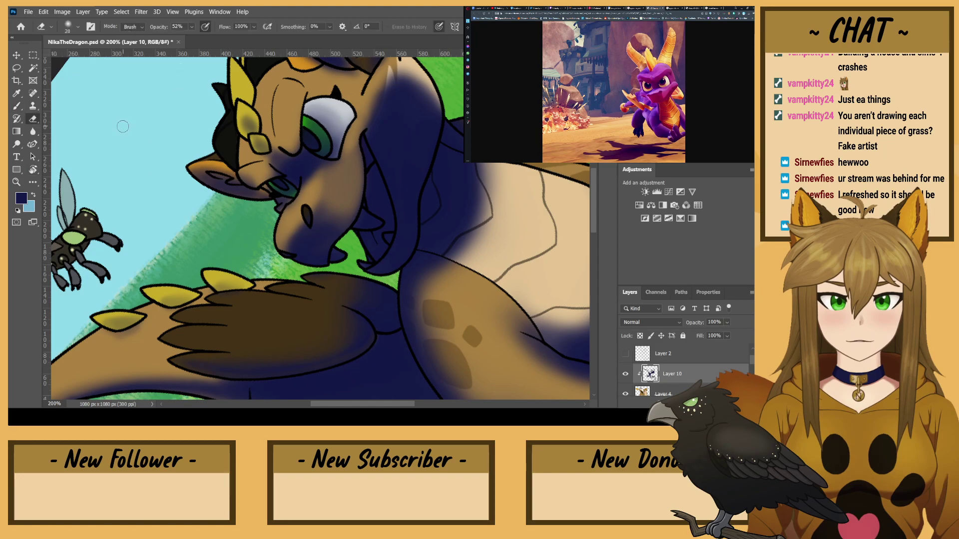
{"action": "key", "text": "r"}
{"action": "mouse_move", "coordinate": [183, 185]}
{"action": "left_mouse_down"}
{"action": "mouse_move", "coordinate": [227, 119]}
{"action": "mouse_move", "coordinate": [314, 85]}
{"action": "left_mouse_up"}
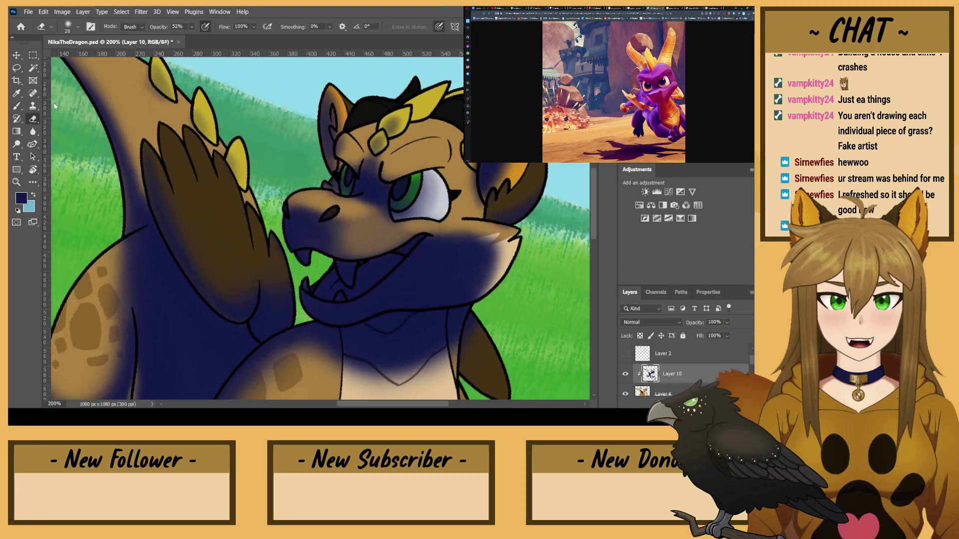
{"action": "left_click_drag", "start_coordinate": [292, 247], "coordinate": [291, 209]}
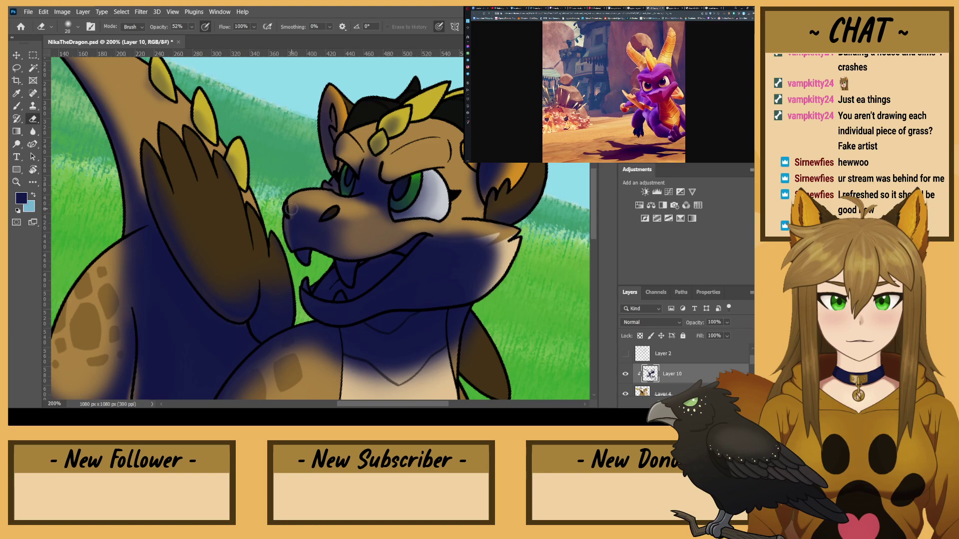
- Erase a lighter rim in the navy shading along the dragon's lower jaw, undoing the first stroke
{"action": "mouse_move", "coordinate": [306, 314]}
{"action": "left_mouse_down"}
{"action": "mouse_move", "coordinate": [301, 285]}
{"action": "mouse_move", "coordinate": [336, 316]}
{"action": "left_mouse_up"}
{"action": "key", "text": "ctrl+z"}
{"action": "key", "text": "r"}
{"action": "left_click_drag", "start_coordinate": [261, 274], "coordinate": [404, 328]}
{"action": "key", "text": "space"}
{"action": "left_click_drag", "start_coordinate": [298, 147], "coordinate": [331, 250]}
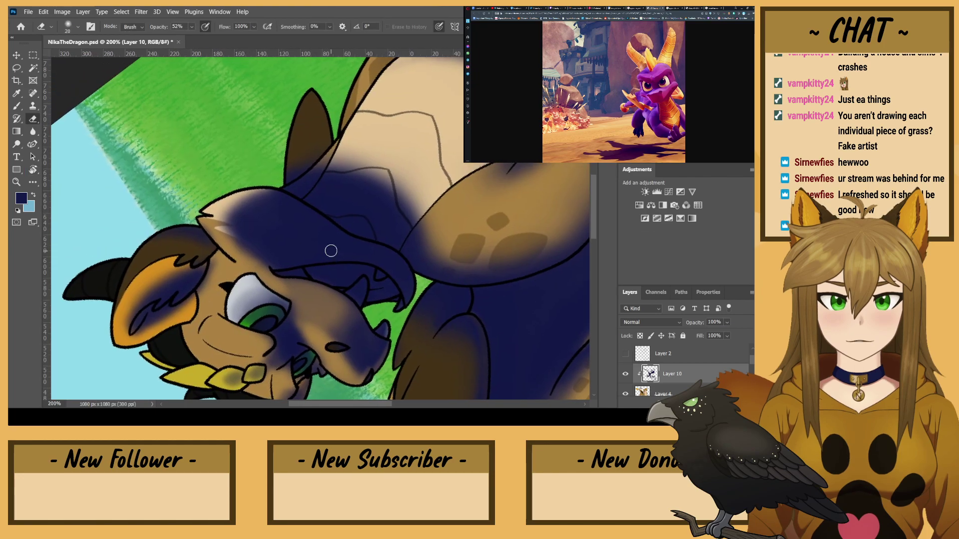
{"action": "left_click_drag", "start_coordinate": [193, 205], "coordinate": [300, 100]}
{"action": "key", "text": "r"}
{"action": "left_click_drag", "start_coordinate": [280, 208], "coordinate": [251, 235]}
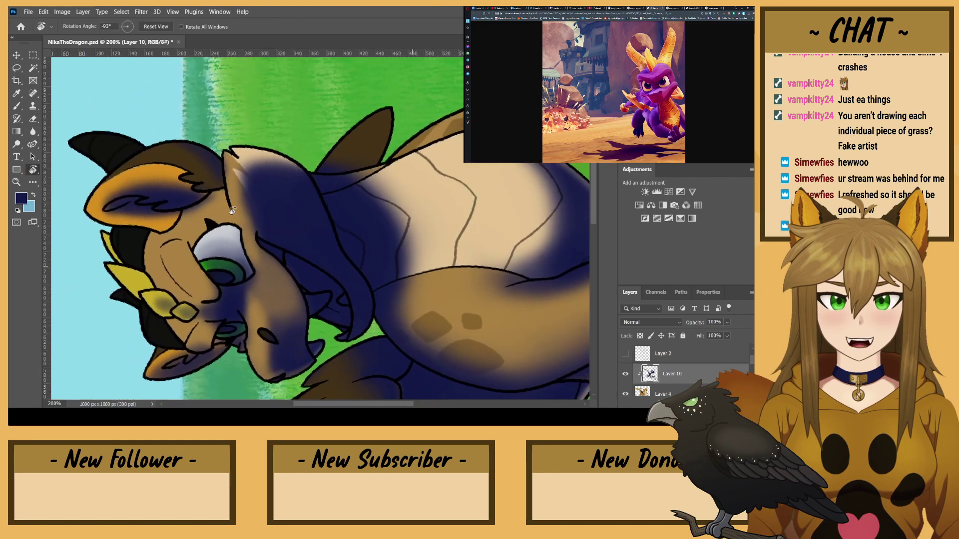
{"action": "mouse_move", "coordinate": [339, 340]}
{"action": "left_mouse_down"}
{"action": "mouse_move", "coordinate": [366, 325]}
{"action": "mouse_move", "coordinate": [368, 291]}
{"action": "mouse_move", "coordinate": [294, 167]}
{"action": "left_mouse_up"}
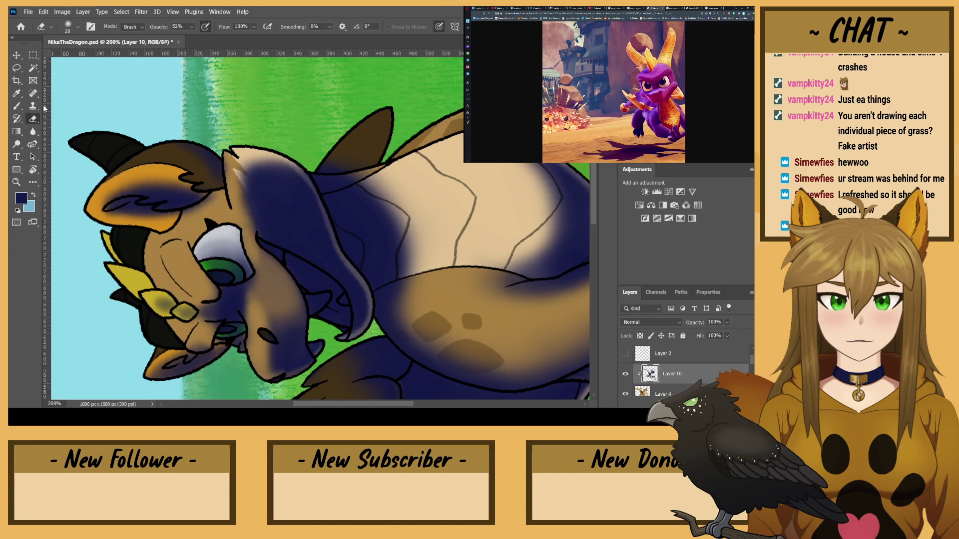
- Repaint navy softly over the lower jaw to tone down the lighter rim
{"action": "key", "text": "b"}
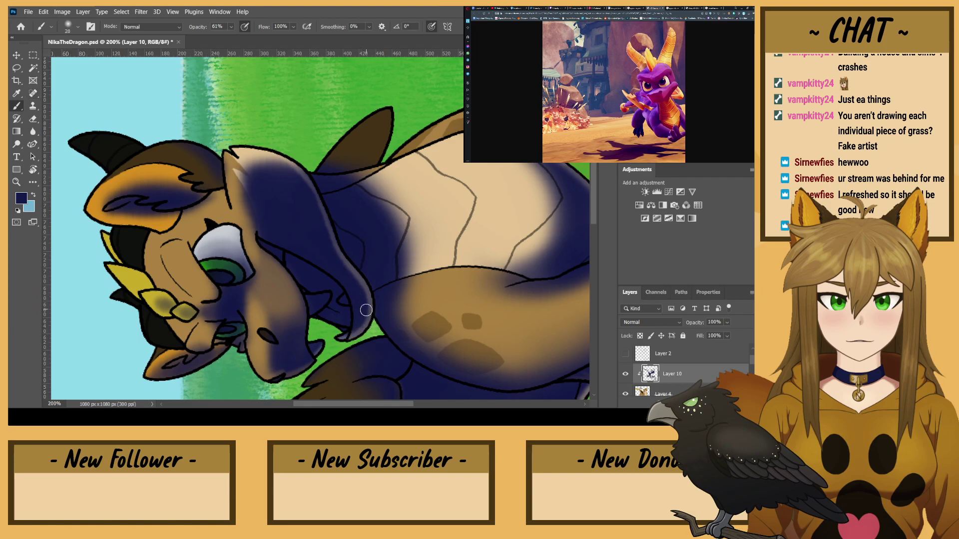
{"action": "mouse_move", "coordinate": [342, 335]}
{"action": "left_mouse_down"}
{"action": "mouse_move", "coordinate": [367, 309]}
{"action": "mouse_move", "coordinate": [328, 237]}
{"action": "left_mouse_up"}
{"action": "mouse_move", "coordinate": [300, 183]}
{"action": "left_mouse_down"}
{"action": "mouse_move", "coordinate": [277, 163]}
{"action": "mouse_move", "coordinate": [325, 232]}
{"action": "mouse_move", "coordinate": [286, 168]}
{"action": "mouse_move", "coordinate": [317, 206]}
{"action": "mouse_move", "coordinate": [265, 169]}
{"action": "left_mouse_up"}
{"action": "key", "text": "bracketright"}
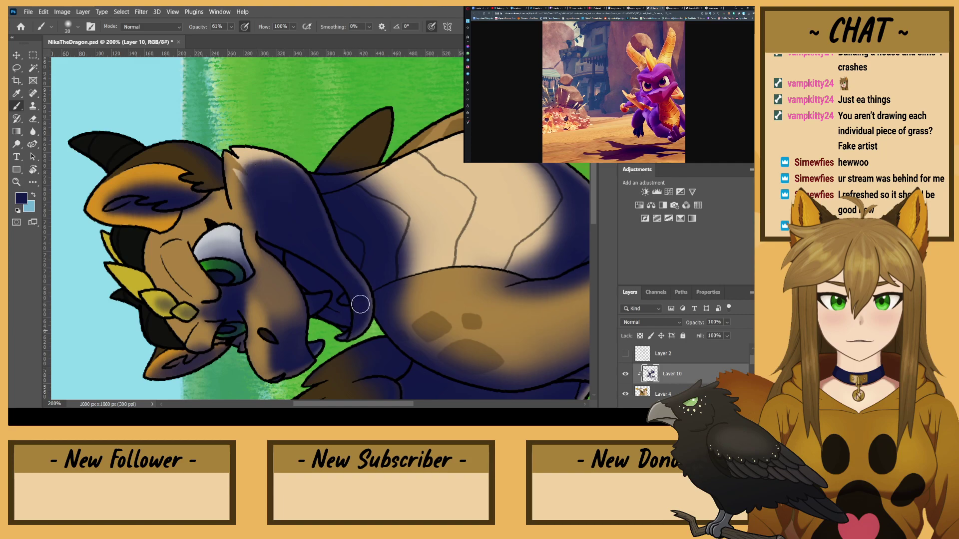
- Erase excess navy shading at the dragon's cheek fur and around the large ear with a smaller eraser
{"action": "key", "text": "e"}
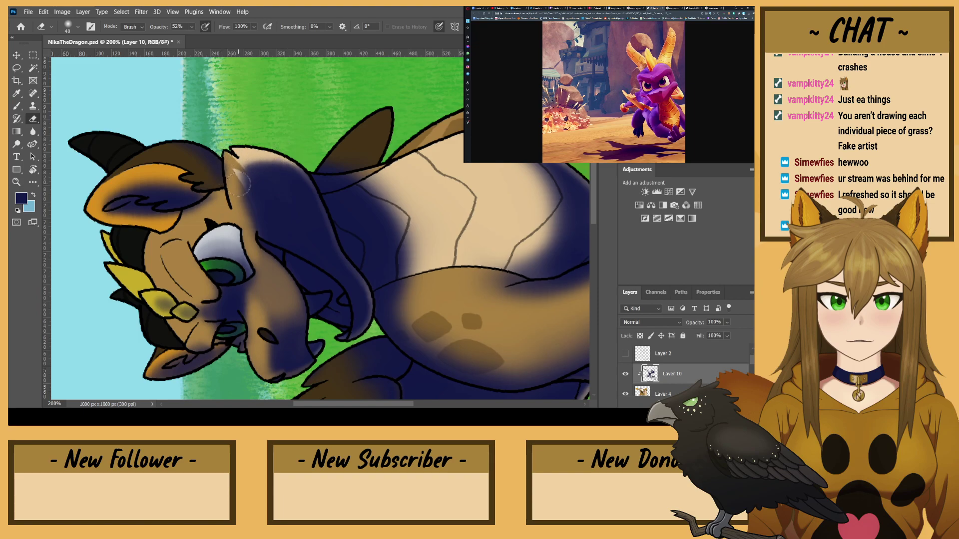
{"action": "key", "text": "r"}
{"action": "left_click_drag", "start_coordinate": [224, 302], "coordinate": [282, 50]}
{"action": "key", "text": "e"}
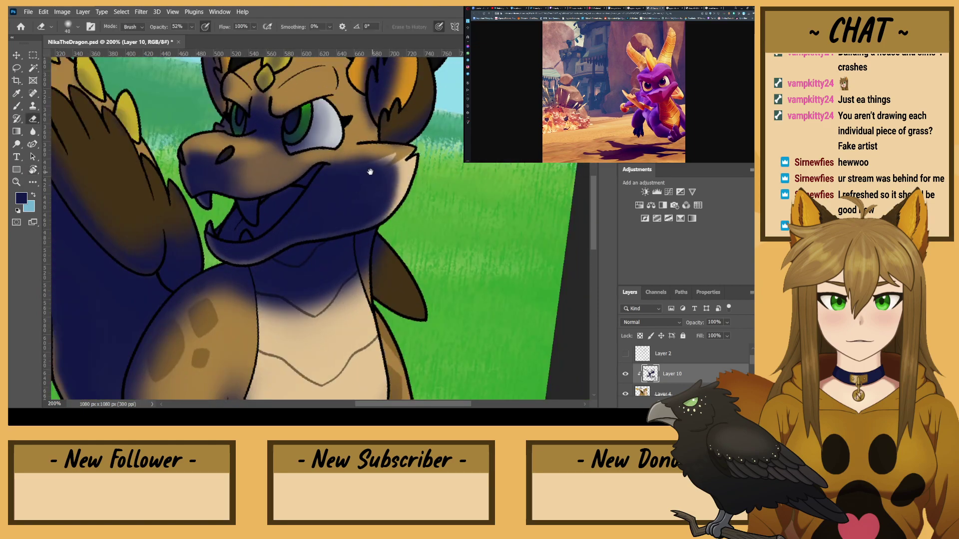
{"action": "left_click_drag", "start_coordinate": [370, 171], "coordinate": [381, 271]}
{"action": "key", "text": "["}
{"action": "key", "text": "["}
{"action": "key", "text": "["}
{"action": "key", "text": "["}
{"action": "left_click_drag", "start_coordinate": [382, 233], "coordinate": [387, 192]}
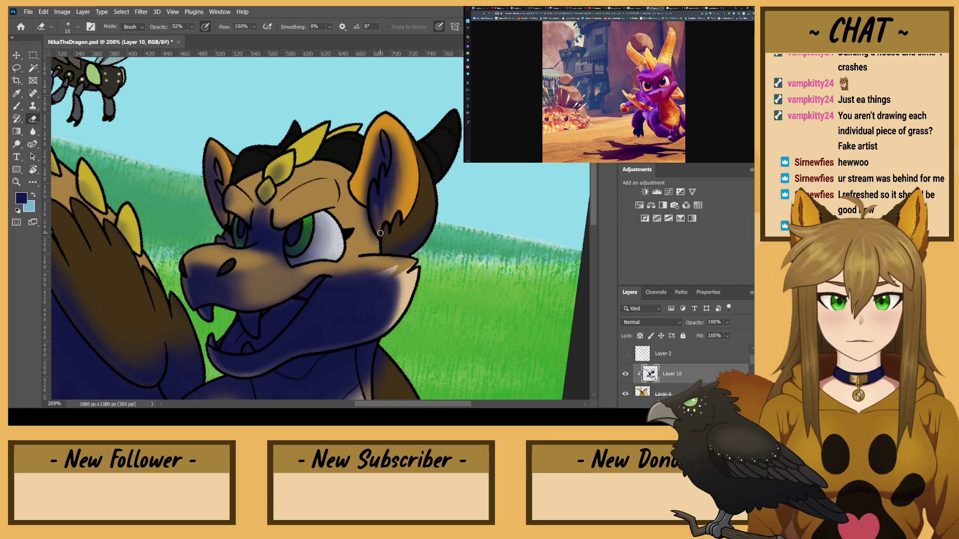
{"action": "left_click_drag", "start_coordinate": [383, 230], "coordinate": [393, 167]}
- Resample the navy shading colour, touch up the shading on the dragon's face, and erase the excess around the head spikes
{"action": "key", "text": "i"}
{"action": "left_click", "coordinate": [221, 219]}
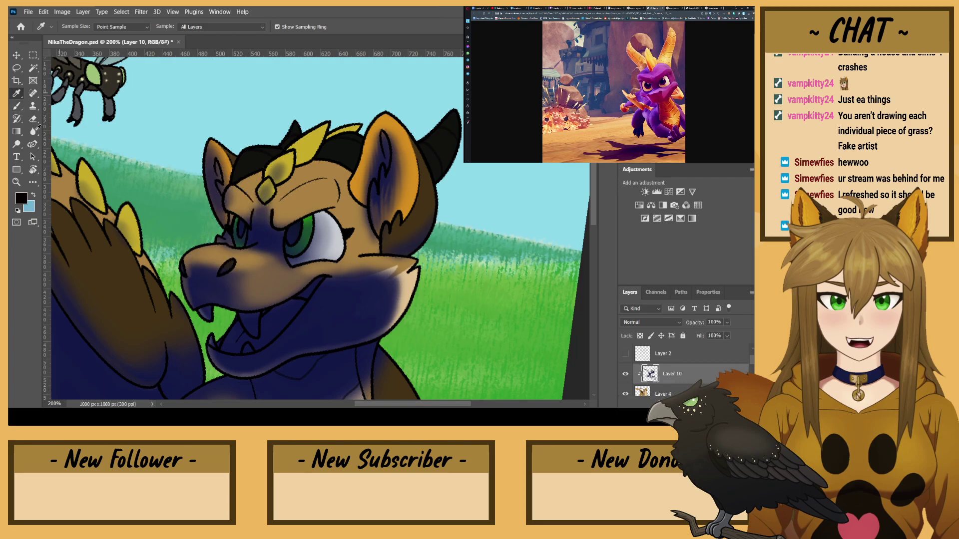
{"action": "left_click", "coordinate": [18, 106]}
{"action": "left_click", "coordinate": [353, 303], "text": "alt"}
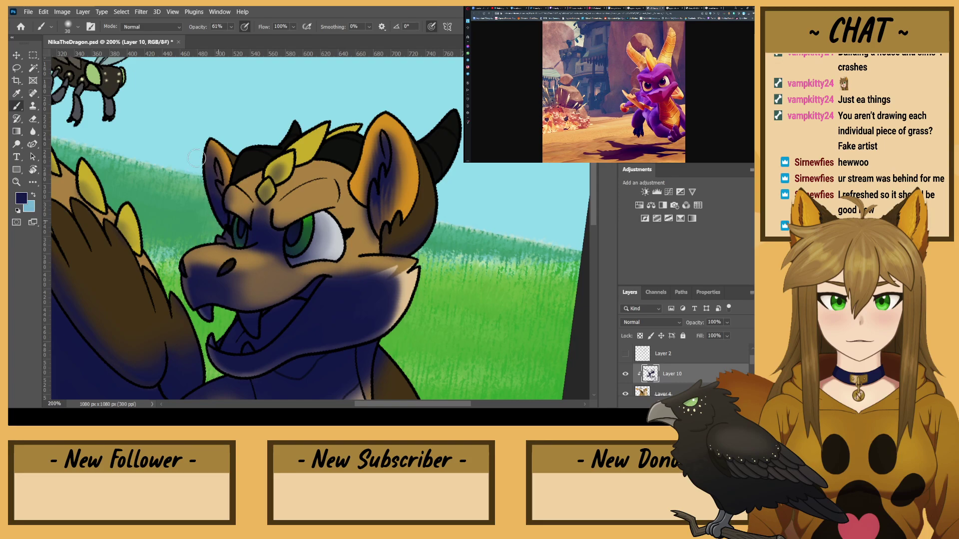
{"action": "left_click", "coordinate": [34, 119]}
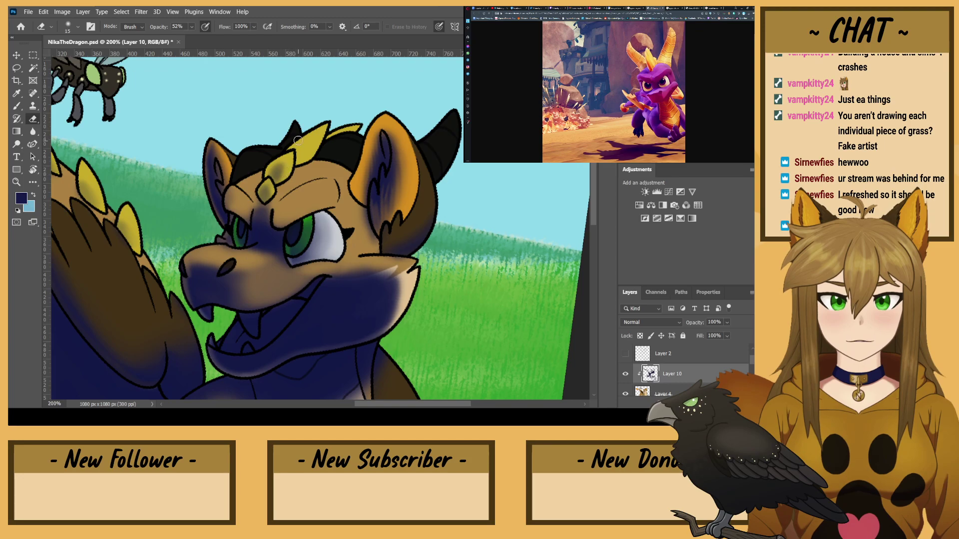
- Paint navy over the dragon's black hair between the ears and soften the shading at the horn with a larger eraser
{"action": "left_click", "coordinate": [18, 107]}
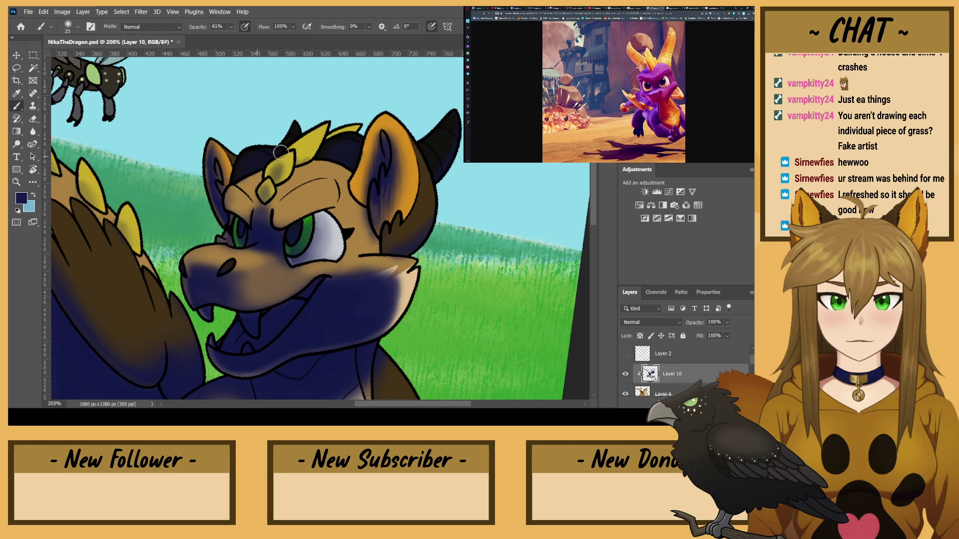
{"action": "left_click", "coordinate": [33, 119]}
{"action": "key", "text": "]"}
{"action": "key", "text": "]"}
{"action": "key", "text": "]"}
{"action": "left_click_drag", "start_coordinate": [438, 163], "coordinate": [443, 144]}
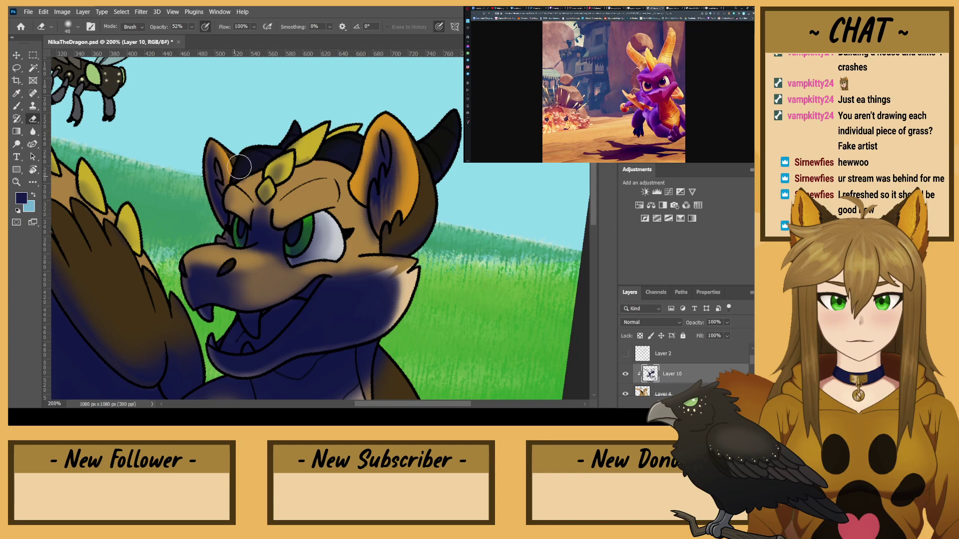
- Clean up the navy shading around the dragon's snout with a smaller eraser
{"action": "key", "text": "ctrl+minus"}
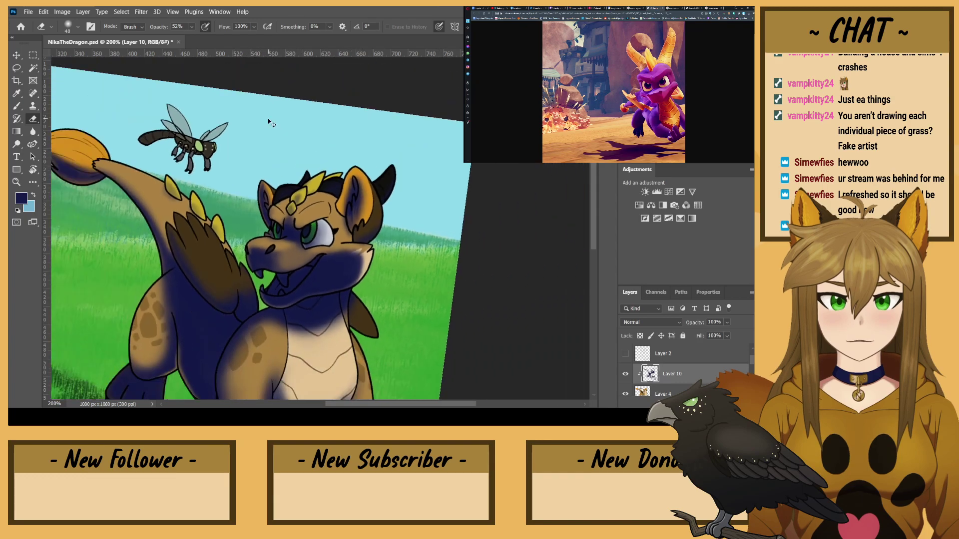
{"action": "key", "text": "ctrl+plus"}
{"action": "mouse_move", "coordinate": [183, 242]}
{"action": "left_mouse_down"}
{"action": "mouse_move", "coordinate": [307, 122]}
{"action": "mouse_move", "coordinate": [289, 156]}
{"action": "left_mouse_up"}
{"action": "key", "text": "["}
{"action": "key", "text": "["}
{"action": "key", "text": "["}
{"action": "key", "text": "bracketleft"}
{"action": "key", "text": "bracketleft"}
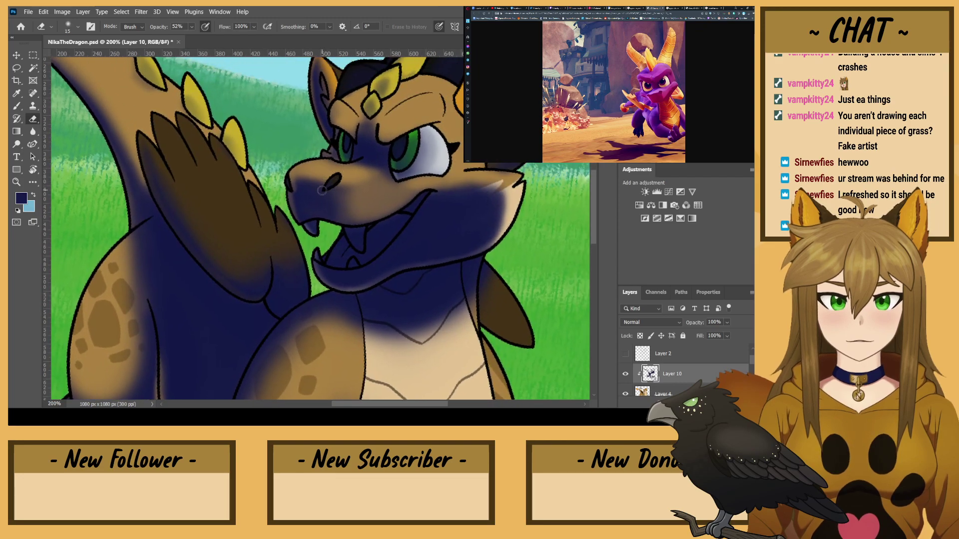
{"action": "key", "text": "ctrl+minus"}
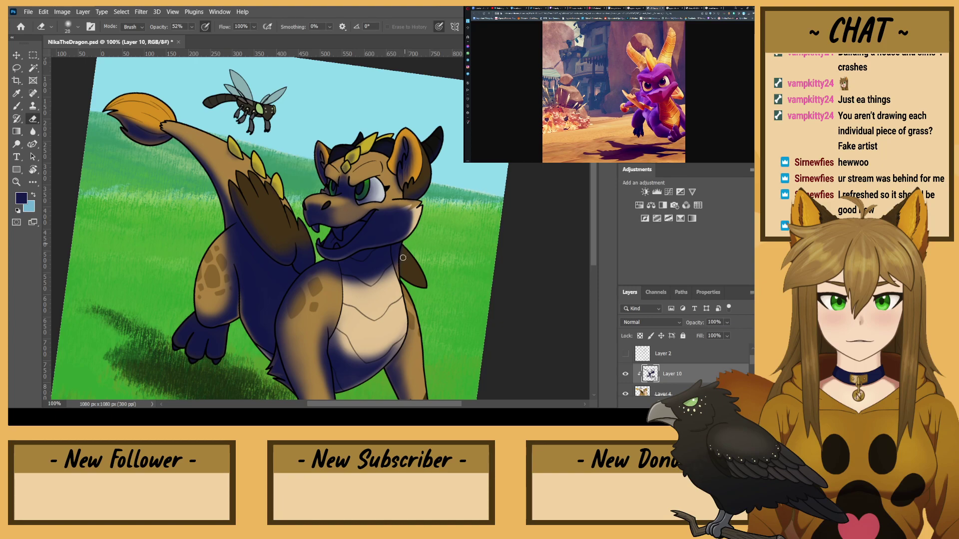
- Straighten the canvas and set the navy shading layer to Multiply at 50% opacity
{"action": "left_click_drag", "start_coordinate": [194, 162], "coordinate": [200, 130]}
{"action": "key", "text": "r"}
{"action": "left_click_drag", "start_coordinate": [134, 146], "coordinate": [127, 171]}
{"action": "key", "text": "ctrl+minus"}
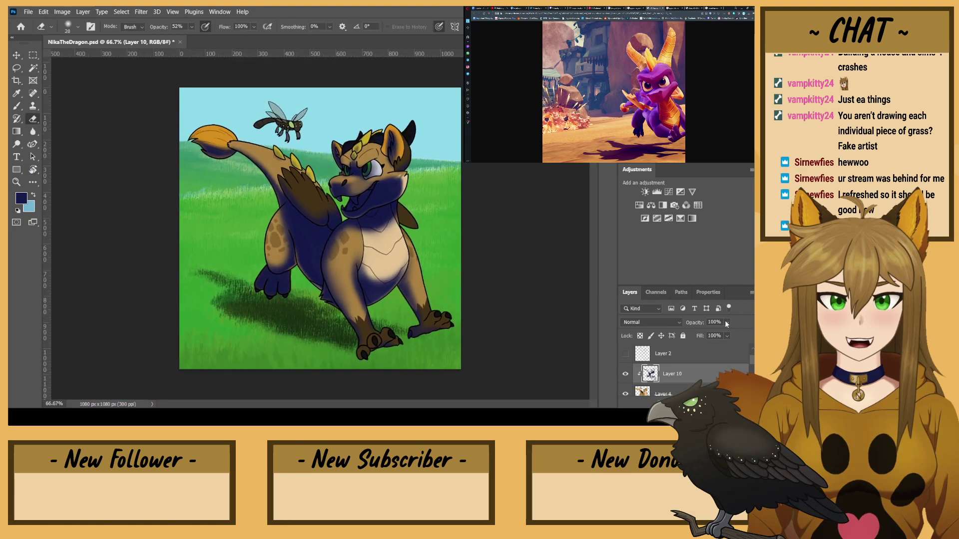
{"action": "left_click", "coordinate": [642, 322]}
{"action": "left_click", "coordinate": [621, 194]}
{"action": "type", "text": "50"}
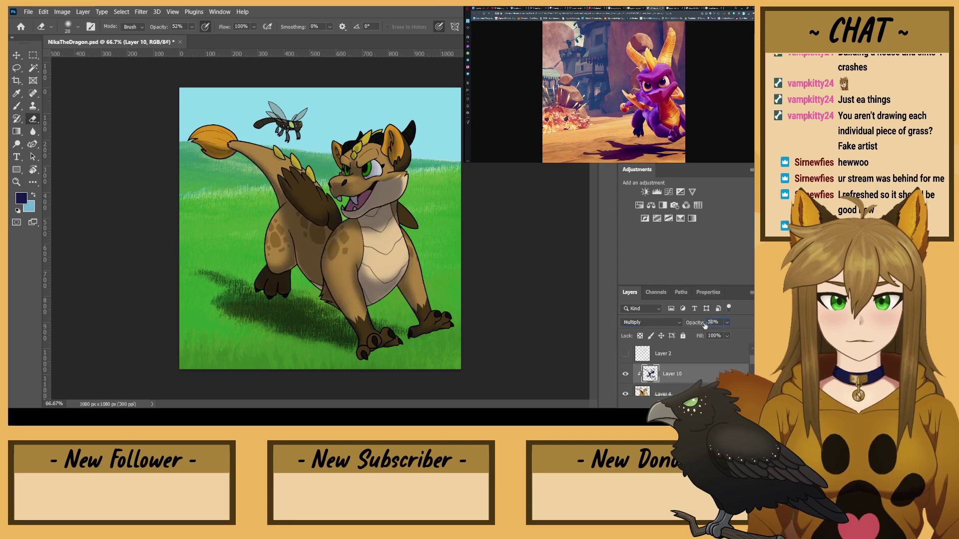
- Add a new clipped layer above the shading layer and set the brush opacity to 100%
{"action": "left_click", "coordinate": [18, 106]}
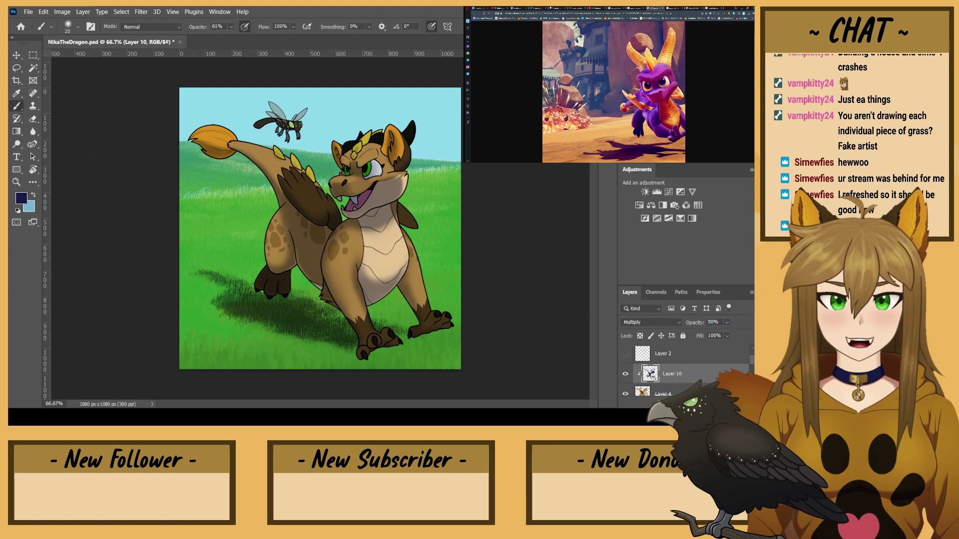
{"action": "key", "text": "ctrl+shift+alt+n"}
{"action": "key", "text": "ctrl+alt+g"}
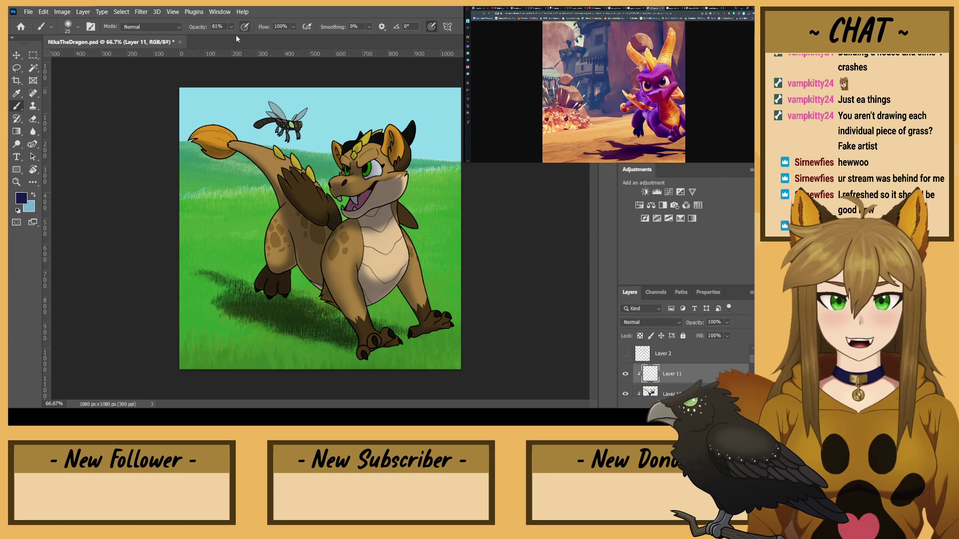
{"action": "key", "text": "0"}
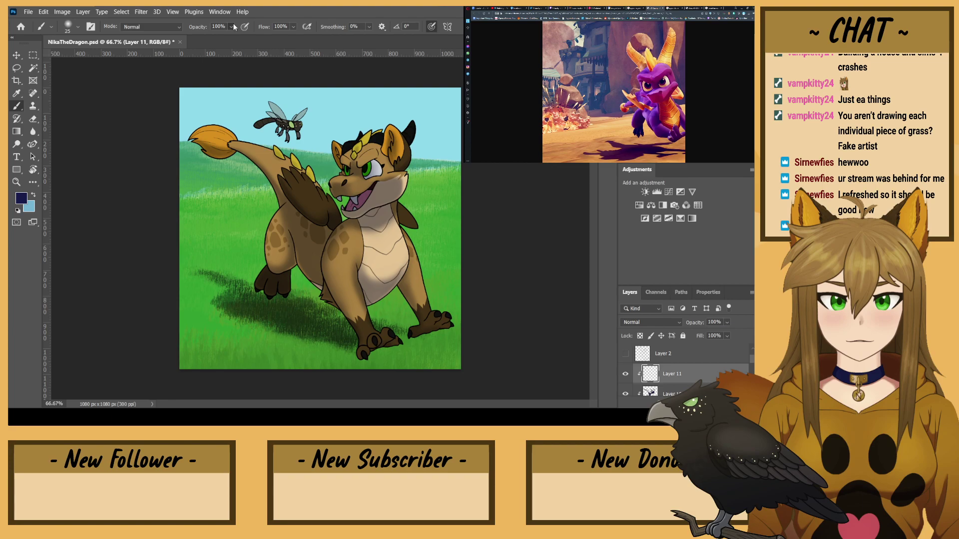
- Paint a solid navy cast shadow below the dragon's jaw, across the neck and the top of the near shoulder
{"action": "key", "text": "ctrl+plus"}
{"action": "key", "text": "ctrl+plus"}
{"action": "key", "text": "r"}
{"action": "mouse_move", "coordinate": [270, 188]}
{"action": "left_mouse_down"}
{"action": "mouse_move", "coordinate": [280, 266]}
{"action": "mouse_move", "coordinate": [261, 200]}
{"action": "left_mouse_up"}
{"action": "key", "text": "b"}
{"action": "mouse_move", "coordinate": [480, 173]}
{"action": "left_mouse_down"}
{"action": "mouse_move", "coordinate": [456, 218]}
{"action": "mouse_move", "coordinate": [433, 190]}
{"action": "mouse_move", "coordinate": [474, 168]}
{"action": "mouse_move", "coordinate": [454, 166]}
{"action": "mouse_move", "coordinate": [408, 207]}
{"action": "mouse_move", "coordinate": [433, 196]}
{"action": "mouse_move", "coordinate": [362, 239]}
{"action": "mouse_move", "coordinate": [443, 174]}
{"action": "left_mouse_up"}
{"action": "left_click_drag", "start_coordinate": [374, 232], "coordinate": [355, 247]}
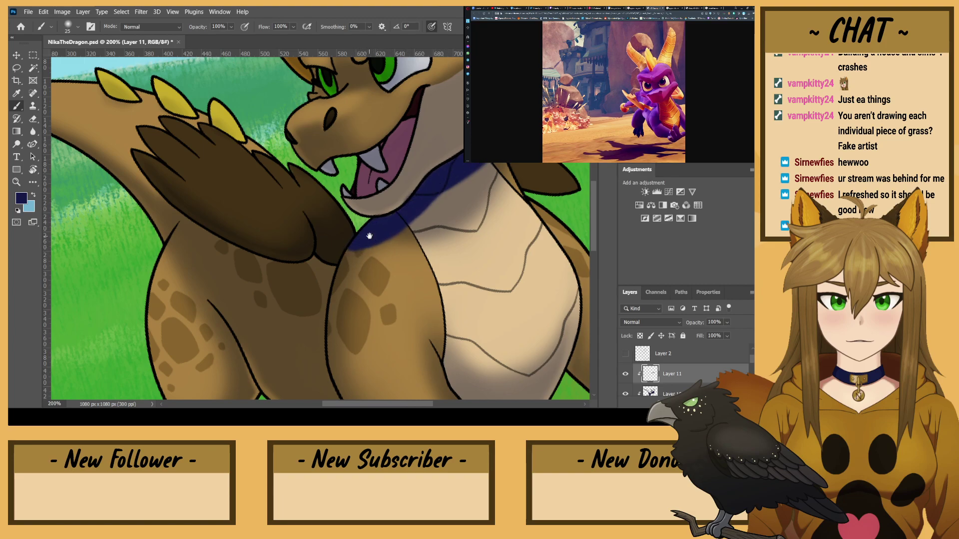
- Paint navy shadow over the dragon's belly and flank between the hind leg and front leg, leaving a lighter patch
{"action": "left_click_drag", "start_coordinate": [264, 304], "coordinate": [263, 152]}
{"action": "left_click_drag", "start_coordinate": [348, 299], "coordinate": [329, 256]}
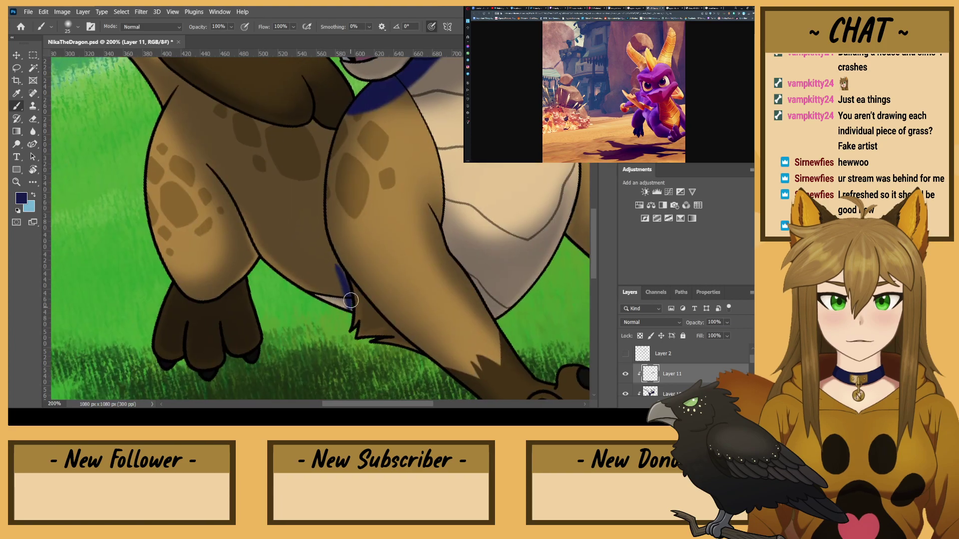
{"action": "mouse_move", "coordinate": [314, 218]}
{"action": "left_mouse_down"}
{"action": "mouse_move", "coordinate": [331, 257]}
{"action": "mouse_move", "coordinate": [323, 153]}
{"action": "mouse_move", "coordinate": [330, 164]}
{"action": "mouse_move", "coordinate": [317, 124]}
{"action": "left_mouse_up"}
{"action": "mouse_move", "coordinate": [302, 208]}
{"action": "left_mouse_down"}
{"action": "mouse_move", "coordinate": [329, 253]}
{"action": "mouse_move", "coordinate": [277, 188]}
{"action": "mouse_move", "coordinate": [235, 161]}
{"action": "left_mouse_up"}
{"action": "mouse_move", "coordinate": [190, 94]}
{"action": "left_mouse_down"}
{"action": "mouse_move", "coordinate": [241, 160]}
{"action": "mouse_move", "coordinate": [279, 171]}
{"action": "mouse_move", "coordinate": [313, 213]}
{"action": "mouse_move", "coordinate": [347, 307]}
{"action": "mouse_move", "coordinate": [334, 266]}
{"action": "mouse_move", "coordinate": [344, 272]}
{"action": "mouse_move", "coordinate": [344, 305]}
{"action": "mouse_move", "coordinate": [332, 272]}
{"action": "mouse_move", "coordinate": [336, 297]}
{"action": "mouse_move", "coordinate": [262, 245]}
{"action": "mouse_move", "coordinate": [327, 286]}
{"action": "mouse_move", "coordinate": [280, 265]}
{"action": "mouse_move", "coordinate": [239, 183]}
{"action": "mouse_move", "coordinate": [258, 238]}
{"action": "left_mouse_up"}
{"action": "mouse_move", "coordinate": [316, 235]}
{"action": "left_mouse_down"}
{"action": "mouse_move", "coordinate": [321, 258]}
{"action": "mouse_move", "coordinate": [311, 226]}
{"action": "mouse_move", "coordinate": [314, 254]}
{"action": "mouse_move", "coordinate": [311, 247]}
{"action": "mouse_move", "coordinate": [260, 250]}
{"action": "mouse_move", "coordinate": [245, 217]}
{"action": "mouse_move", "coordinate": [275, 246]}
{"action": "mouse_move", "coordinate": [287, 252]}
{"action": "mouse_move", "coordinate": [253, 230]}
{"action": "mouse_move", "coordinate": [304, 255]}
{"action": "mouse_move", "coordinate": [244, 213]}
{"action": "mouse_move", "coordinate": [223, 185]}
{"action": "left_mouse_up"}
{"action": "key", "text": "e"}
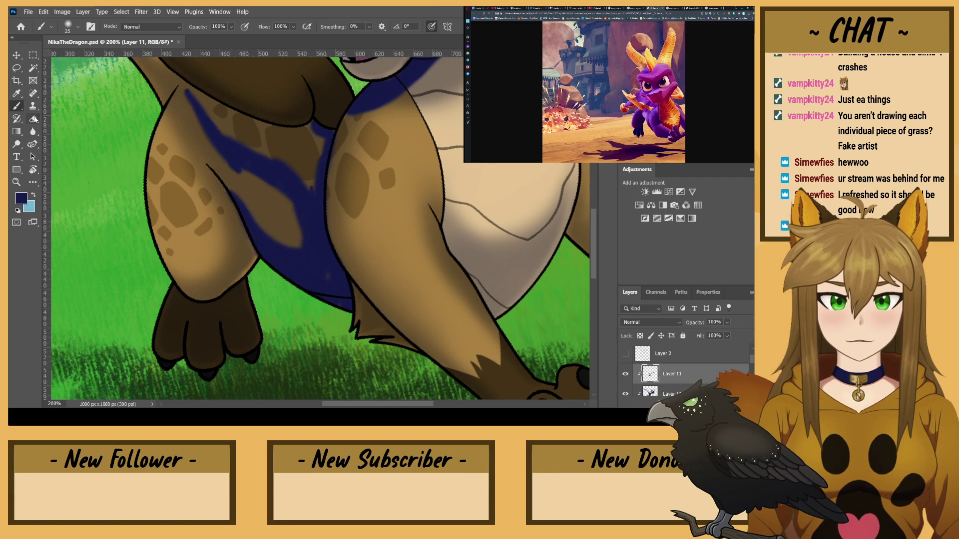
{"action": "left_click_drag", "start_coordinate": [250, 263], "coordinate": [237, 225]}
- Smooth the navy around the lighter flank patch and fill the upper flank below the wing, erasing stray edges
{"action": "left_click", "coordinate": [16, 105]}
{"action": "left_click_drag", "start_coordinate": [296, 250], "coordinate": [269, 247]}
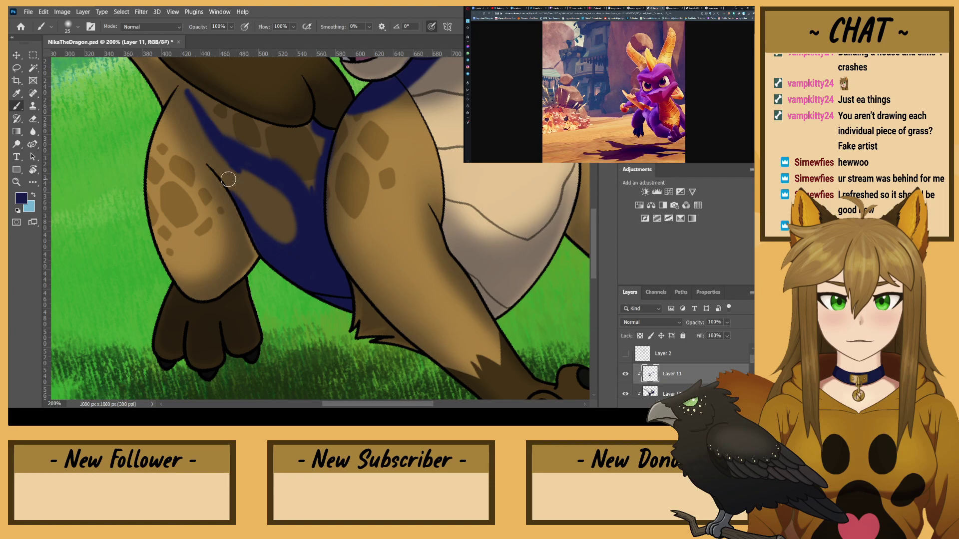
{"action": "left_click_drag", "start_coordinate": [237, 197], "coordinate": [202, 165]}
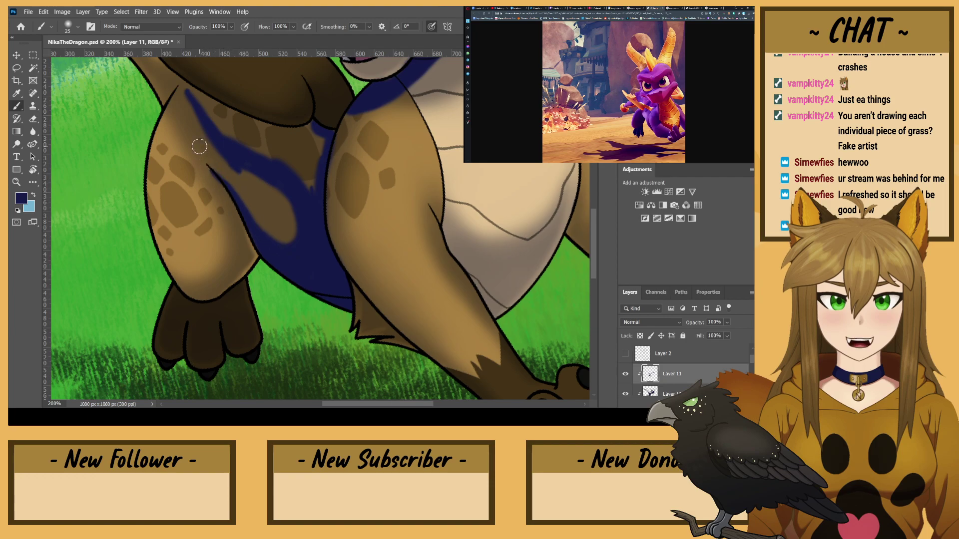
{"action": "left_click", "coordinate": [33, 120]}
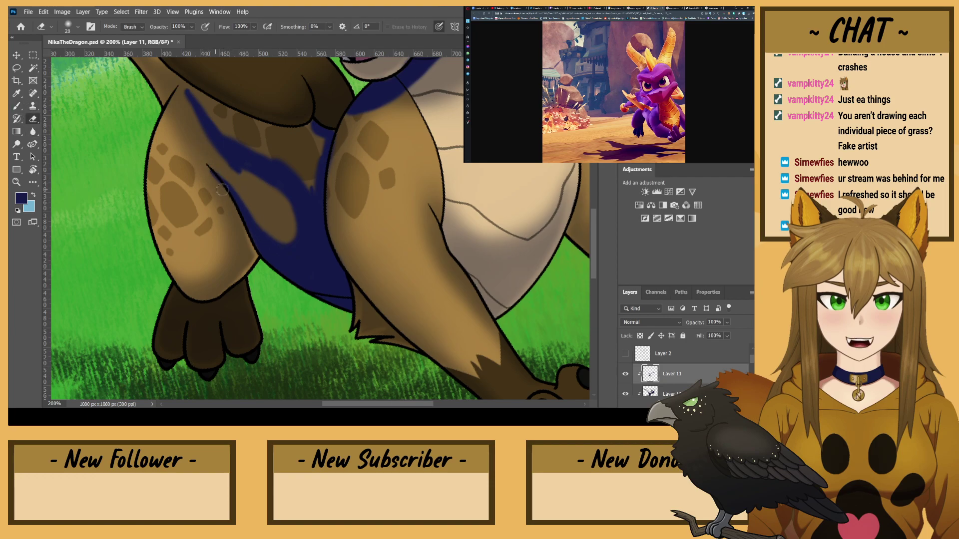
{"action": "left_click", "coordinate": [22, 109]}
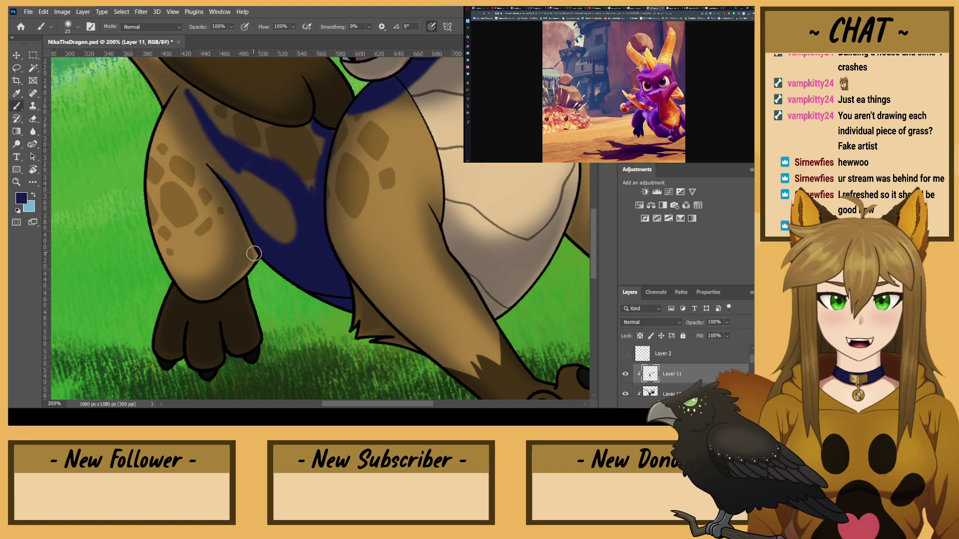
{"action": "mouse_move", "coordinate": [315, 188]}
{"action": "left_mouse_down"}
{"action": "mouse_move", "coordinate": [319, 134]}
{"action": "mouse_move", "coordinate": [332, 132]}
{"action": "mouse_move", "coordinate": [286, 138]}
{"action": "mouse_move", "coordinate": [190, 91]}
{"action": "mouse_move", "coordinate": [223, 114]}
{"action": "mouse_move", "coordinate": [239, 142]}
{"action": "mouse_move", "coordinate": [205, 118]}
{"action": "mouse_move", "coordinate": [293, 163]}
{"action": "mouse_move", "coordinate": [308, 141]}
{"action": "mouse_move", "coordinate": [300, 177]}
{"action": "mouse_move", "coordinate": [236, 133]}
{"action": "left_mouse_up"}
{"action": "key", "text": "e"}
{"action": "left_click_drag", "start_coordinate": [253, 182], "coordinate": [246, 173]}
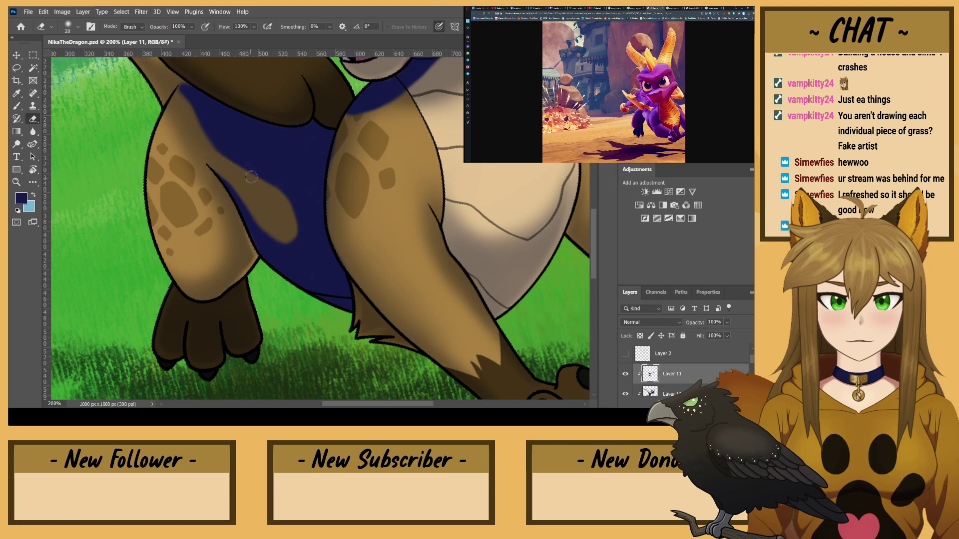
- Extend the navy shadow along the wing's underside to the tail base and onto the wing's inner fold
{"action": "key", "text": "b"}
{"action": "mouse_move", "coordinate": [196, 97]}
{"action": "left_mouse_down"}
{"action": "mouse_move", "coordinate": [250, 210]}
{"action": "mouse_move", "coordinate": [257, 200]}
{"action": "left_mouse_up"}
{"action": "mouse_move", "coordinate": [382, 206]}
{"action": "left_mouse_down"}
{"action": "mouse_move", "coordinate": [374, 208]}
{"action": "mouse_move", "coordinate": [394, 223]}
{"action": "left_mouse_up"}
{"action": "key", "text": "e"}
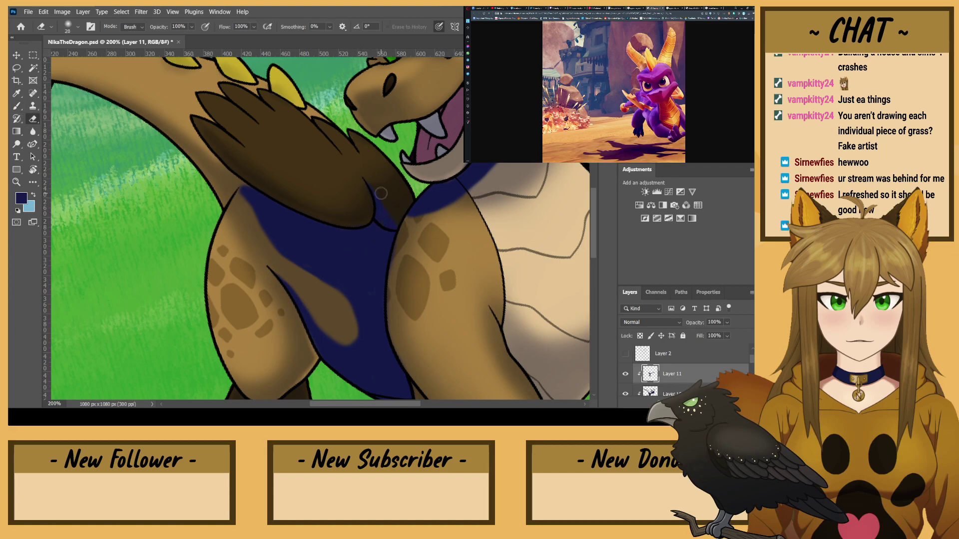
{"action": "left_click", "coordinate": [16, 106]}
{"action": "mouse_move", "coordinate": [227, 173]}
{"action": "left_mouse_down"}
{"action": "mouse_move", "coordinate": [246, 185]}
{"action": "mouse_move", "coordinate": [254, 201]}
{"action": "mouse_move", "coordinate": [232, 179]}
{"action": "mouse_move", "coordinate": [278, 242]}
{"action": "mouse_move", "coordinate": [196, 145]}
{"action": "mouse_move", "coordinate": [254, 195]}
{"action": "mouse_move", "coordinate": [191, 163]}
{"action": "mouse_move", "coordinate": [207, 173]}
{"action": "mouse_move", "coordinate": [191, 133]}
{"action": "mouse_move", "coordinate": [217, 187]}
{"action": "mouse_move", "coordinate": [181, 143]}
{"action": "left_mouse_up"}
{"action": "left_click", "coordinate": [33, 119]}
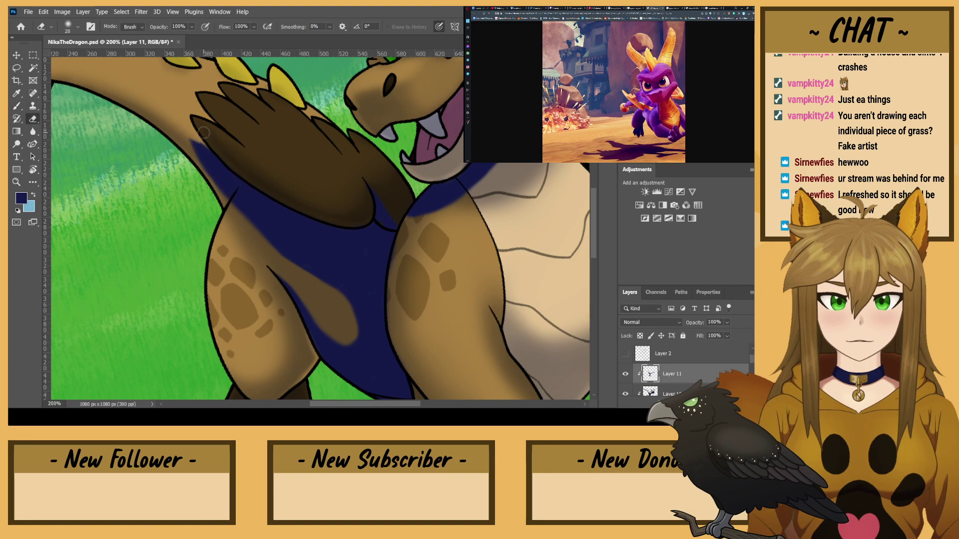
{"action": "key", "text": "b"}
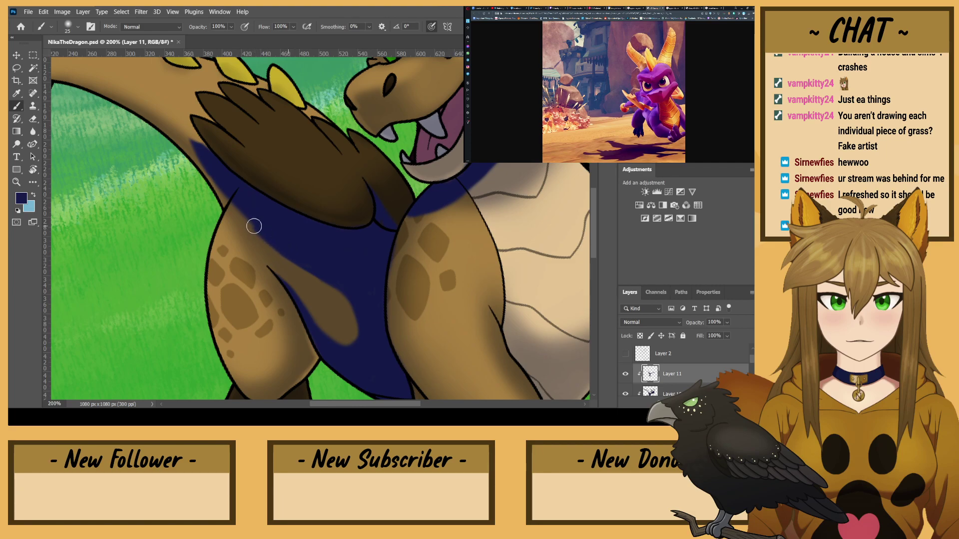
- Paint the hind paw solid navy and shade the lower and inner edge of the hind leg
{"action": "left_click_drag", "start_coordinate": [243, 289], "coordinate": [261, 107]}
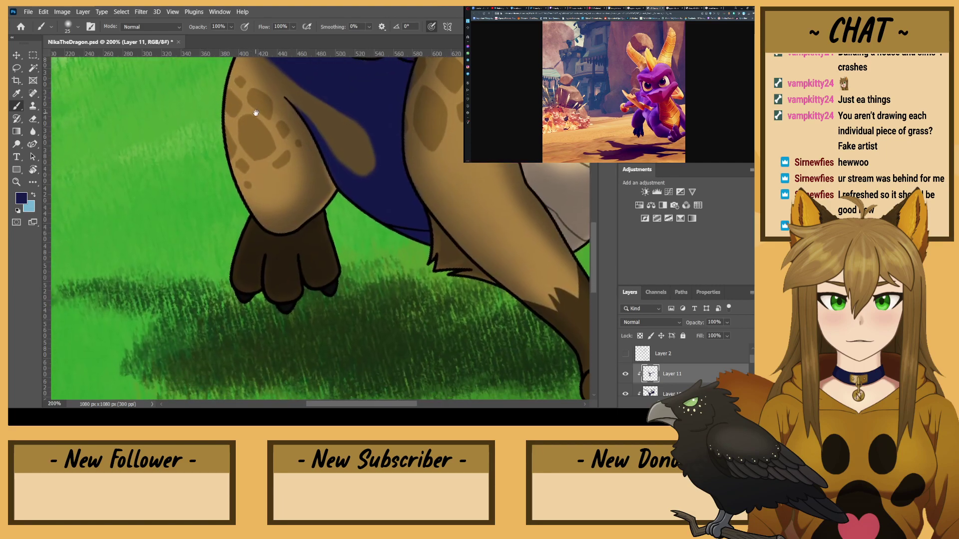
{"action": "mouse_move", "coordinate": [272, 229]}
{"action": "left_mouse_down"}
{"action": "mouse_move", "coordinate": [282, 211]}
{"action": "mouse_move", "coordinate": [314, 216]}
{"action": "mouse_move", "coordinate": [324, 249]}
{"action": "mouse_move", "coordinate": [307, 240]}
{"action": "mouse_move", "coordinate": [318, 215]}
{"action": "mouse_move", "coordinate": [320, 270]}
{"action": "mouse_move", "coordinate": [335, 223]}
{"action": "mouse_move", "coordinate": [307, 235]}
{"action": "mouse_move", "coordinate": [318, 217]}
{"action": "mouse_move", "coordinate": [301, 277]}
{"action": "mouse_move", "coordinate": [334, 271]}
{"action": "mouse_move", "coordinate": [317, 259]}
{"action": "mouse_move", "coordinate": [277, 280]}
{"action": "mouse_move", "coordinate": [271, 243]}
{"action": "mouse_move", "coordinate": [241, 282]}
{"action": "mouse_move", "coordinate": [233, 228]}
{"action": "mouse_move", "coordinate": [250, 234]}
{"action": "mouse_move", "coordinate": [229, 190]}
{"action": "left_mouse_up"}
{"action": "key", "text": "bracketright"}
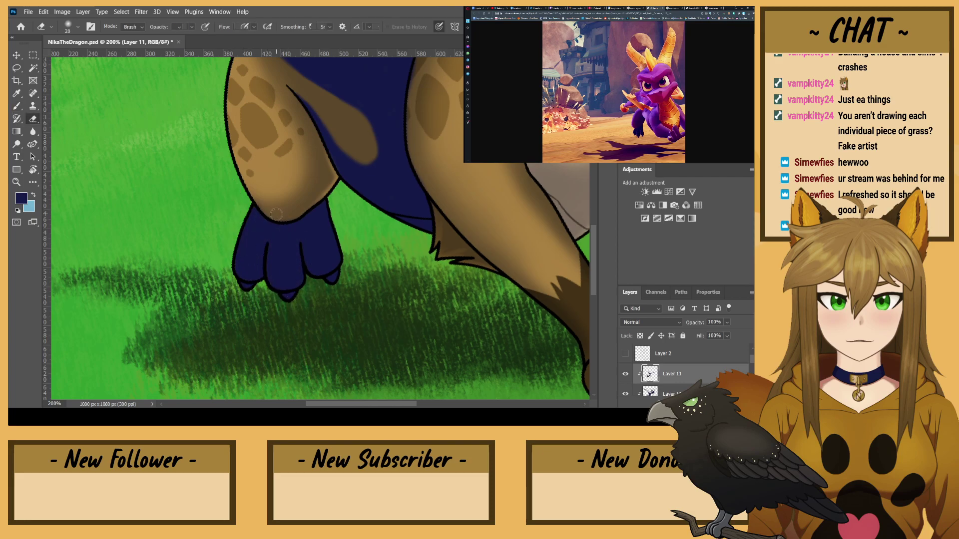
{"action": "mouse_move", "coordinate": [322, 178]}
{"action": "left_mouse_down"}
{"action": "mouse_move", "coordinate": [294, 210]}
{"action": "mouse_move", "coordinate": [311, 203]}
{"action": "mouse_move", "coordinate": [263, 219]}
{"action": "mouse_move", "coordinate": [323, 157]}
{"action": "mouse_move", "coordinate": [301, 206]}
{"action": "mouse_move", "coordinate": [323, 161]}
{"action": "mouse_move", "coordinate": [310, 116]}
{"action": "mouse_move", "coordinate": [335, 175]}
{"action": "mouse_move", "coordinate": [315, 201]}
{"action": "mouse_move", "coordinate": [319, 179]}
{"action": "mouse_move", "coordinate": [271, 212]}
{"action": "mouse_move", "coordinate": [318, 175]}
{"action": "mouse_move", "coordinate": [260, 204]}
{"action": "left_mouse_up"}
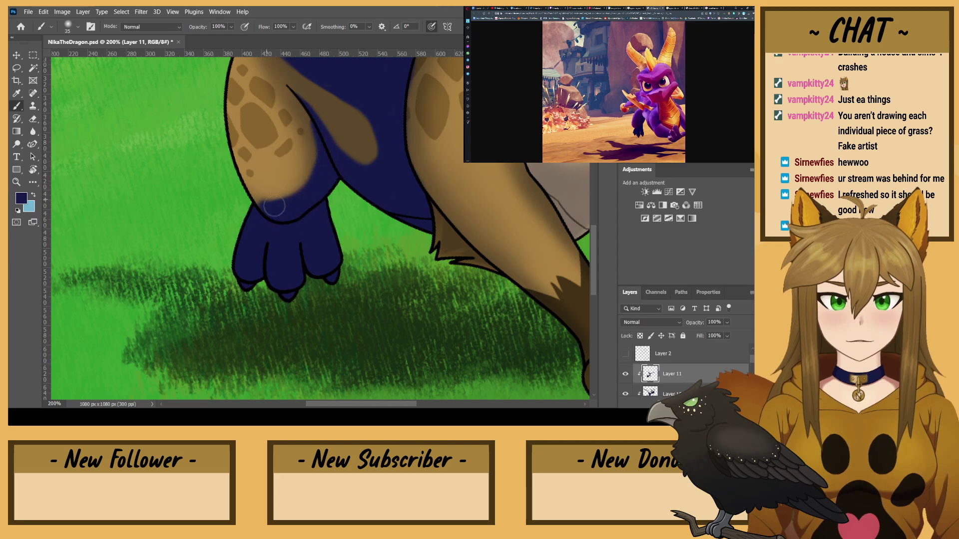
- Paint navy shadow across the underside of the chest and belly, shaping its upper edge with a larger eraser
{"action": "left_click_drag", "start_coordinate": [424, 180], "coordinate": [230, 196]}
{"action": "mouse_move", "coordinate": [446, 172]}
{"action": "left_mouse_down"}
{"action": "mouse_move", "coordinate": [362, 205]}
{"action": "mouse_move", "coordinate": [372, 200]}
{"action": "mouse_move", "coordinate": [349, 200]}
{"action": "mouse_move", "coordinate": [332, 180]}
{"action": "left_mouse_up"}
{"action": "mouse_move", "coordinate": [399, 215]}
{"action": "left_mouse_down"}
{"action": "mouse_move", "coordinate": [430, 192]}
{"action": "mouse_move", "coordinate": [387, 253]}
{"action": "mouse_move", "coordinate": [388, 205]}
{"action": "mouse_move", "coordinate": [378, 218]}
{"action": "mouse_move", "coordinate": [383, 255]}
{"action": "mouse_move", "coordinate": [356, 210]}
{"action": "mouse_move", "coordinate": [396, 233]}
{"action": "mouse_move", "coordinate": [362, 202]}
{"action": "left_mouse_up"}
{"action": "key", "text": "e"}
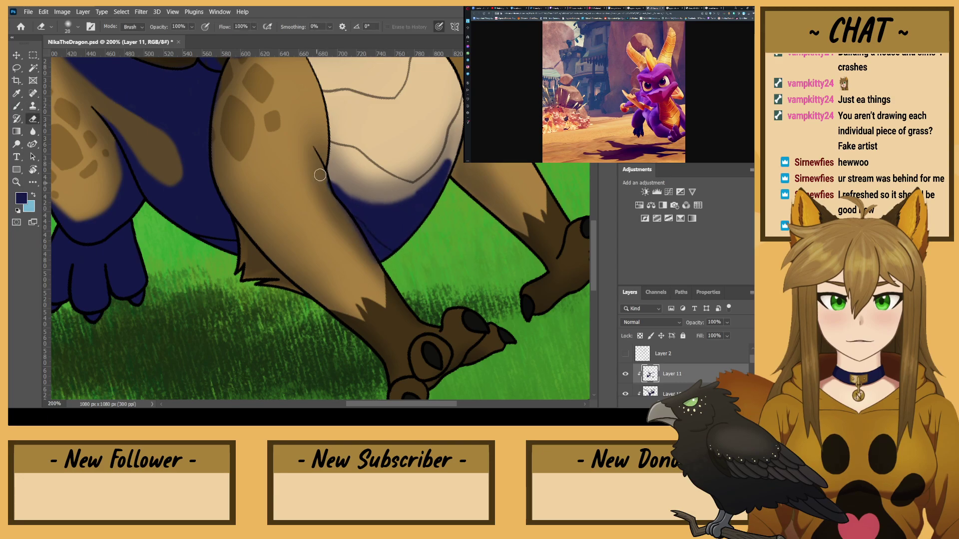
{"action": "key", "text": "]"}
{"action": "mouse_move", "coordinate": [452, 145]}
{"action": "left_mouse_down"}
{"action": "mouse_move", "coordinate": [412, 192]}
{"action": "mouse_move", "coordinate": [365, 190]}
{"action": "mouse_move", "coordinate": [387, 161]}
{"action": "mouse_move", "coordinate": [344, 183]}
{"action": "mouse_move", "coordinate": [328, 167]}
{"action": "mouse_move", "coordinate": [345, 184]}
{"action": "mouse_move", "coordinate": [330, 130]}
{"action": "mouse_move", "coordinate": [444, 165]}
{"action": "mouse_move", "coordinate": [391, 195]}
{"action": "left_mouse_up"}
{"action": "key", "text": "b"}
- Paint navy along the inner edge of the far front leg and, with a smaller brush, beneath the near front paw's toes
{"action": "left_click_drag", "start_coordinate": [539, 250], "coordinate": [459, 175]}
{"action": "left_click_drag", "start_coordinate": [539, 256], "coordinate": [459, 162]}
{"action": "key", "text": "bracketleft"}
{"action": "key", "text": "bracketleft"}
{"action": "left_click_drag", "start_coordinate": [375, 304], "coordinate": [346, 203]}
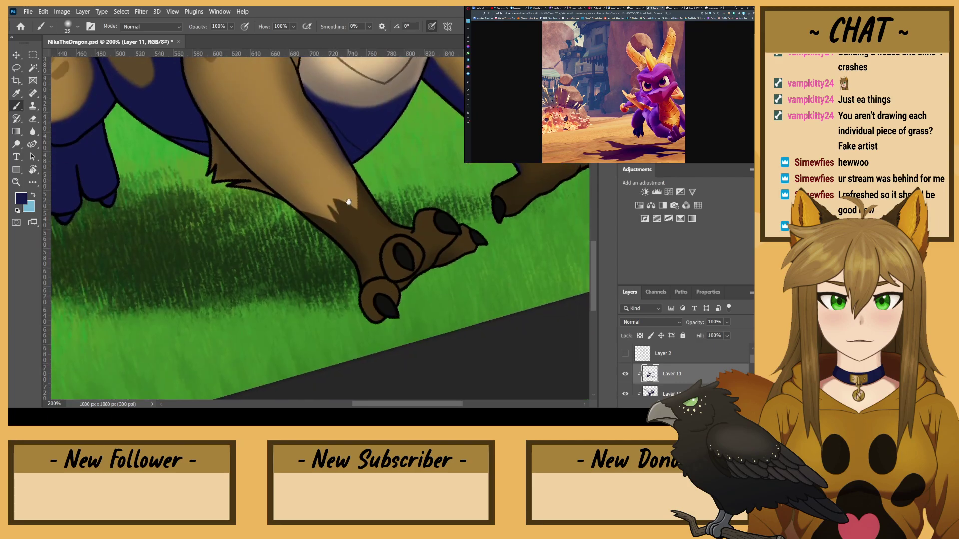
{"action": "mouse_move", "coordinate": [430, 253]}
{"action": "left_mouse_down"}
{"action": "mouse_move", "coordinate": [449, 238]}
{"action": "mouse_move", "coordinate": [410, 283]}
{"action": "mouse_move", "coordinate": [402, 286]}
{"action": "mouse_move", "coordinate": [423, 260]}
{"action": "mouse_move", "coordinate": [397, 283]}
{"action": "mouse_move", "coordinate": [426, 258]}
{"action": "mouse_move", "coordinate": [393, 280]}
{"action": "mouse_move", "coordinate": [424, 239]}
{"action": "mouse_move", "coordinate": [385, 323]}
{"action": "mouse_move", "coordinate": [356, 309]}
{"action": "left_mouse_up"}
{"action": "left_click_drag", "start_coordinate": [443, 259], "coordinate": [459, 248]}
- Shade the underside of the far front paw in navy and touch up the near front paw's toes
{"action": "left_click_drag", "start_coordinate": [490, 169], "coordinate": [432, 224]}
{"action": "mouse_move", "coordinate": [449, 268]}
{"action": "left_mouse_down"}
{"action": "mouse_move", "coordinate": [481, 249]}
{"action": "mouse_move", "coordinate": [500, 207]}
{"action": "mouse_move", "coordinate": [524, 202]}
{"action": "mouse_move", "coordinate": [533, 219]}
{"action": "mouse_move", "coordinate": [541, 215]}
{"action": "mouse_move", "coordinate": [501, 238]}
{"action": "mouse_move", "coordinate": [519, 211]}
{"action": "mouse_move", "coordinate": [367, 250]}
{"action": "left_mouse_up"}
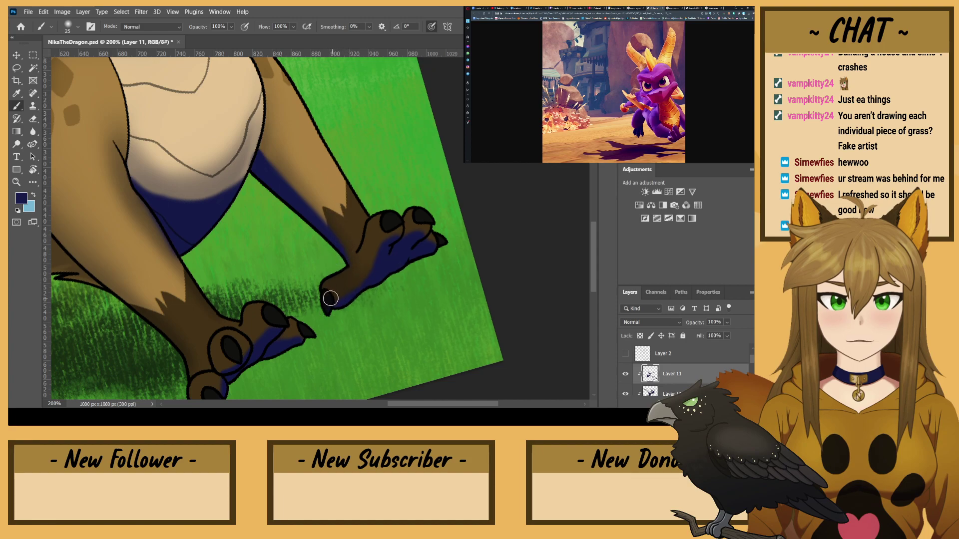
{"action": "left_click_drag", "start_coordinate": [250, 249], "coordinate": [337, 152]}
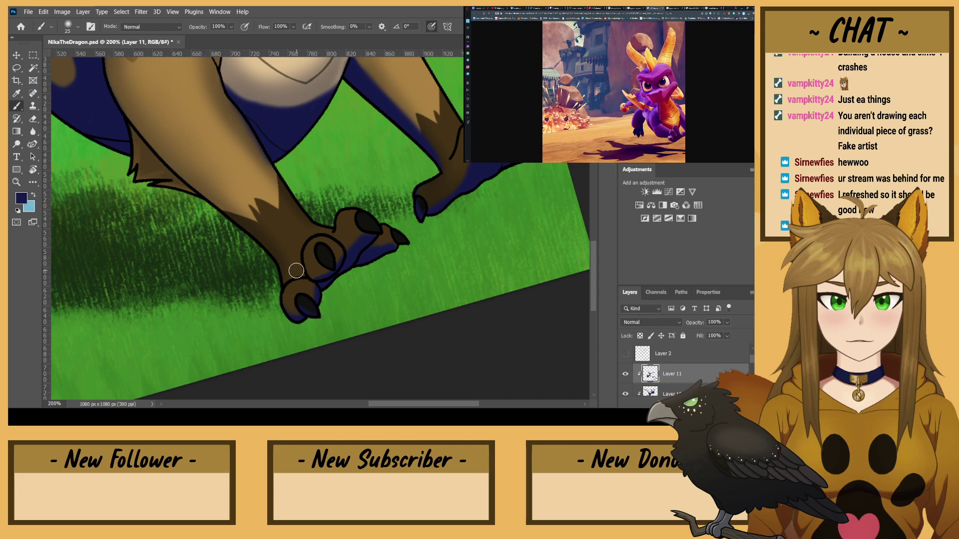
{"action": "left_click_drag", "start_coordinate": [361, 225], "coordinate": [413, 245]}
- Paint navy down the rear edge of the near front leg from the shoulder, cleaning up around the wing fold
{"action": "left_click_drag", "start_coordinate": [281, 274], "coordinate": [213, 204]}
{"action": "mouse_move", "coordinate": [254, 237]}
{"action": "left_mouse_down"}
{"action": "mouse_move", "coordinate": [201, 184]}
{"action": "mouse_move", "coordinate": [247, 223]}
{"action": "mouse_move", "coordinate": [242, 196]}
{"action": "mouse_move", "coordinate": [284, 247]}
{"action": "mouse_move", "coordinate": [234, 192]}
{"action": "mouse_move", "coordinate": [296, 254]}
{"action": "mouse_move", "coordinate": [209, 141]}
{"action": "left_mouse_up"}
{"action": "left_click_drag", "start_coordinate": [253, 212], "coordinate": [197, 109]}
{"action": "key", "text": "space"}
{"action": "mouse_move", "coordinate": [205, 145]}
{"action": "left_mouse_down"}
{"action": "mouse_move", "coordinate": [255, 247]}
{"action": "mouse_move", "coordinate": [277, 209]}
{"action": "mouse_move", "coordinate": [285, 160]}
{"action": "mouse_move", "coordinate": [285, 227]}
{"action": "mouse_move", "coordinate": [307, 178]}
{"action": "mouse_move", "coordinate": [285, 219]}
{"action": "left_mouse_up"}
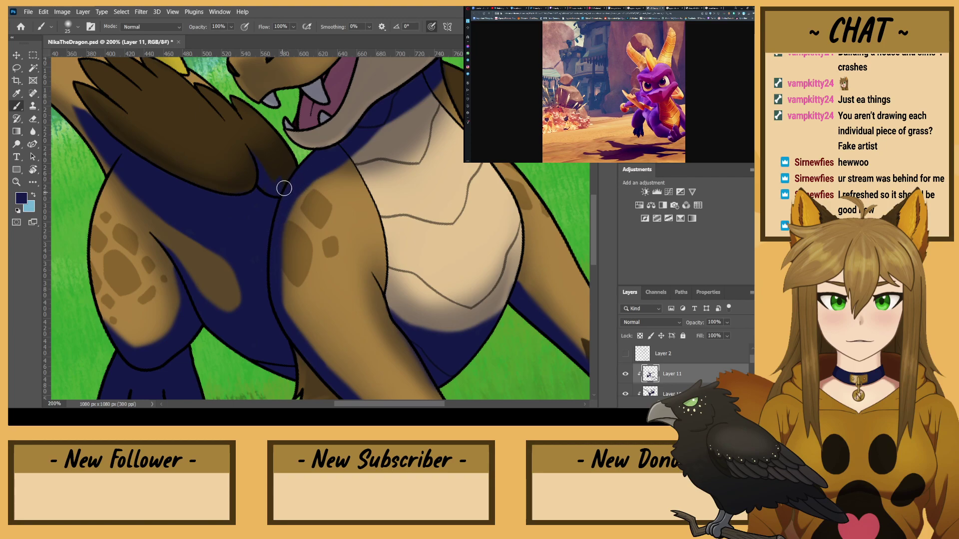
{"action": "left_click", "coordinate": [33, 106]}
{"action": "left_click", "coordinate": [32, 118]}
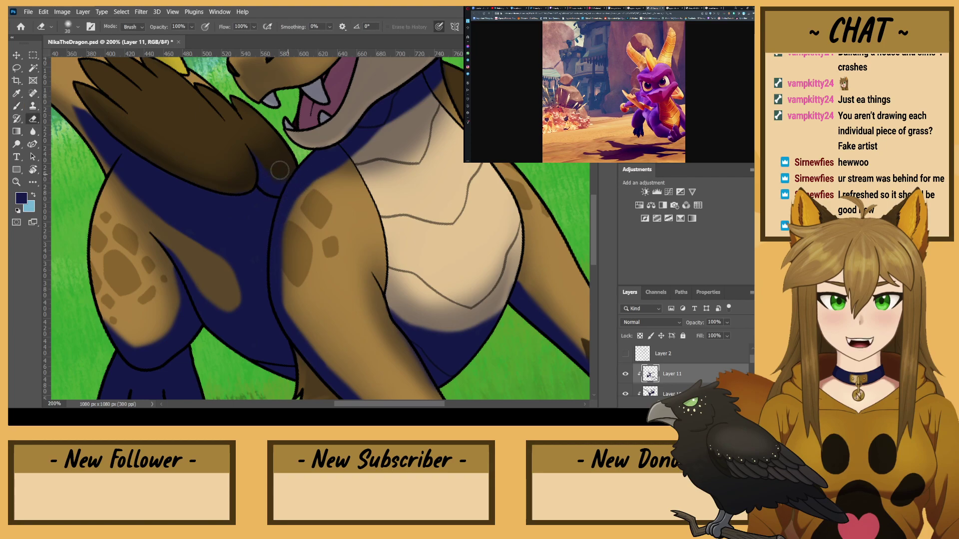
- Paint navy shadow inside the dragon's open mouth and over the upper fangs, using a smaller brush for the details
{"action": "left_click", "coordinate": [17, 106]}
{"action": "mouse_move", "coordinate": [243, 107]}
{"action": "left_mouse_down"}
{"action": "mouse_move", "coordinate": [282, 259]}
{"action": "mouse_move", "coordinate": [293, 243]}
{"action": "left_mouse_up"}
{"action": "left_click_drag", "start_coordinate": [376, 220], "coordinate": [400, 192]}
{"action": "mouse_move", "coordinate": [363, 251]}
{"action": "left_mouse_down"}
{"action": "mouse_move", "coordinate": [356, 255]}
{"action": "mouse_move", "coordinate": [354, 238]}
{"action": "left_mouse_up"}
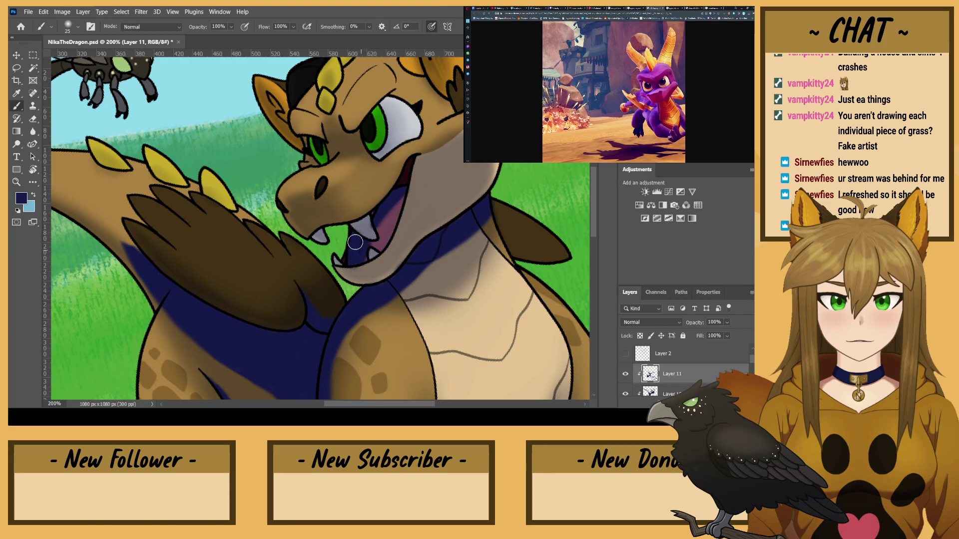
{"action": "key", "text": "bracketleft"}
{"action": "key", "text": "e"}
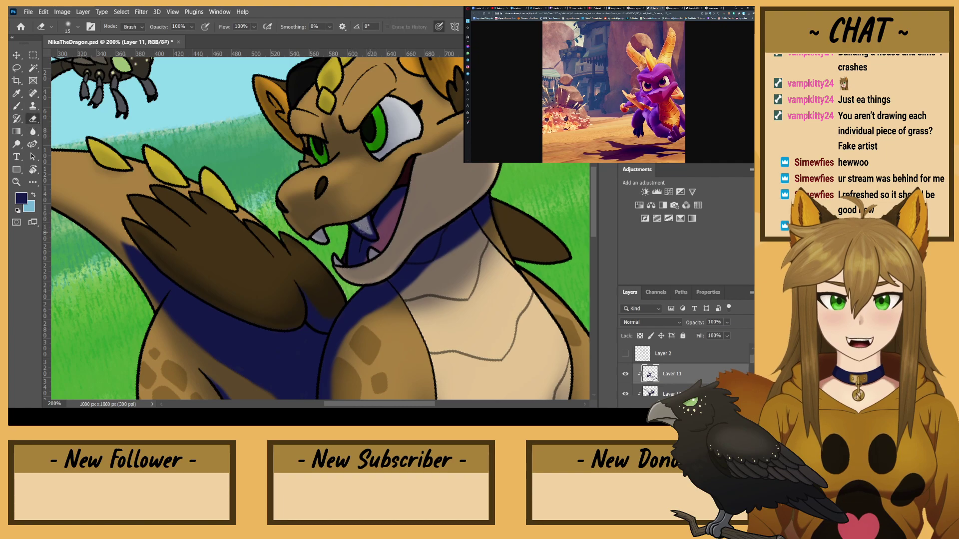
{"action": "key", "text": "b"}
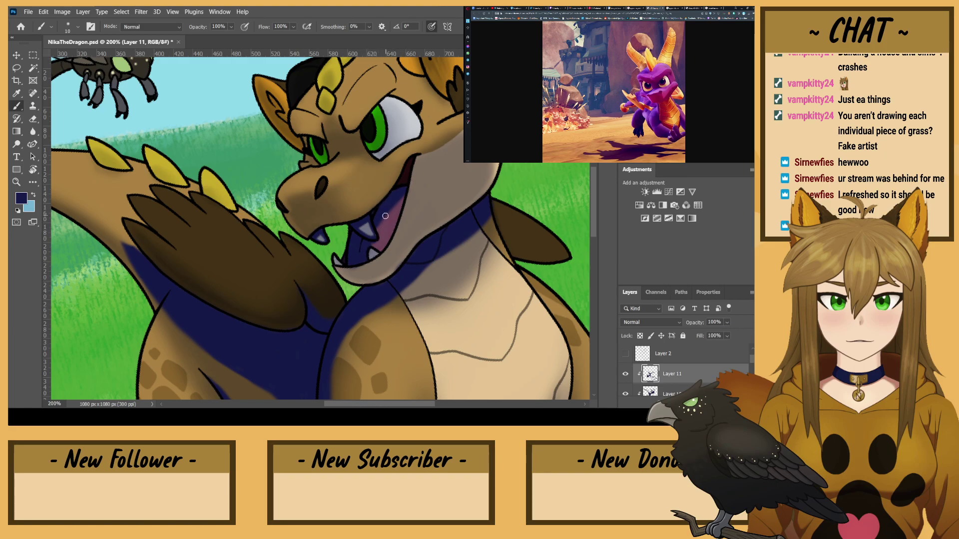
- Erase stray navy along the edge of the dragon's lower jaw
{"action": "key", "text": "bracketright"}
{"action": "key", "text": "e"}
{"action": "mouse_move", "coordinate": [397, 261]}
{"action": "left_mouse_down"}
{"action": "mouse_move", "coordinate": [379, 277]}
{"action": "mouse_move", "coordinate": [397, 267]}
{"action": "left_mouse_up"}
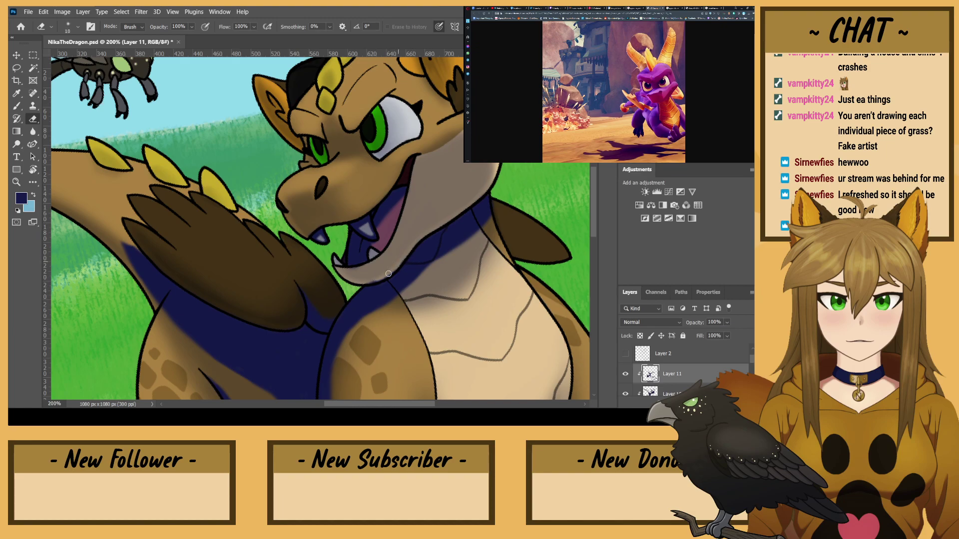
{"action": "key", "text": "b"}
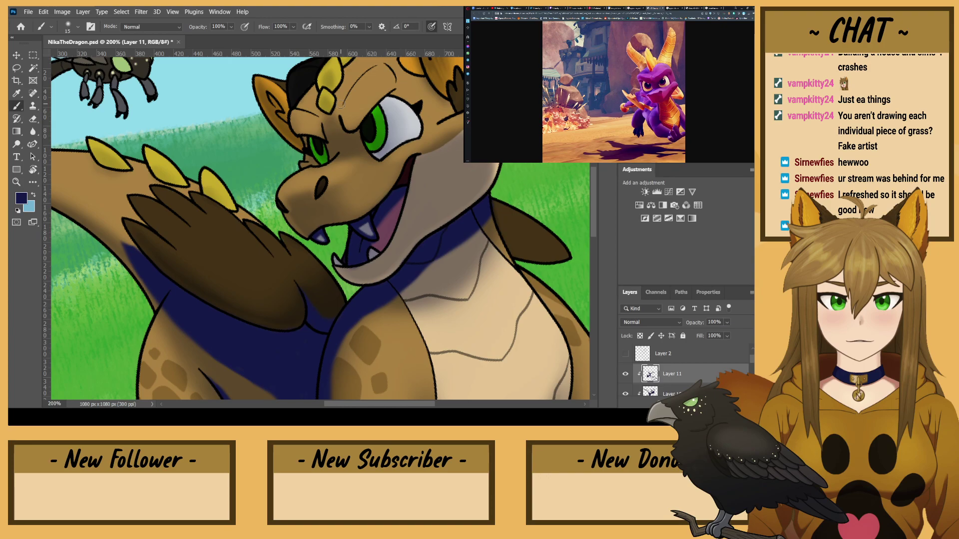
- Paint navy shadow around both of the dragon's eyes and on the lower forehead spikes
{"action": "mouse_move", "coordinate": [386, 103]}
{"action": "left_mouse_down"}
{"action": "mouse_move", "coordinate": [360, 130]}
{"action": "mouse_move", "coordinate": [386, 102]}
{"action": "mouse_move", "coordinate": [377, 108]}
{"action": "mouse_move", "coordinate": [387, 102]}
{"action": "mouse_move", "coordinate": [362, 130]}
{"action": "mouse_move", "coordinate": [395, 101]}
{"action": "left_mouse_up"}
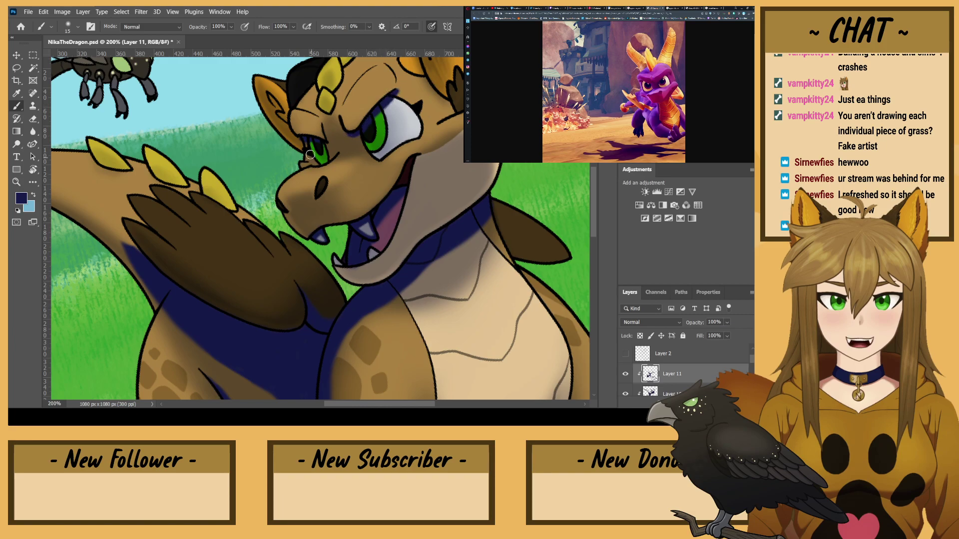
{"action": "left_click_drag", "start_coordinate": [373, 159], "coordinate": [358, 132]}
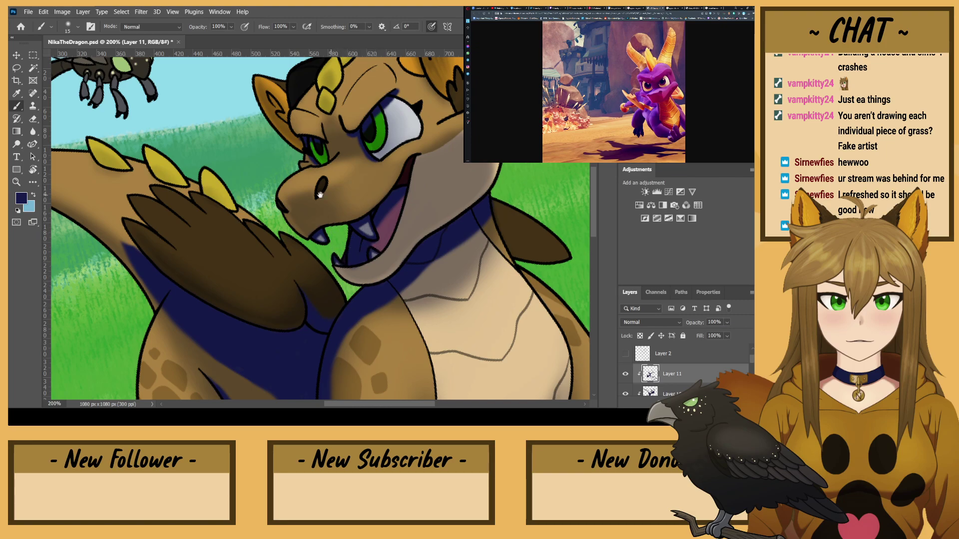
{"action": "left_click_drag", "start_coordinate": [320, 195], "coordinate": [340, 295]}
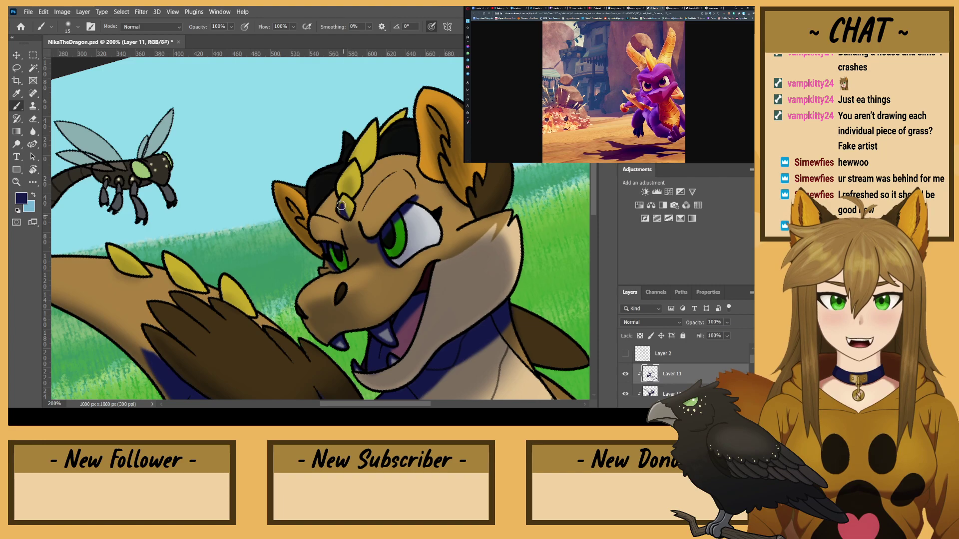
{"action": "left_click_drag", "start_coordinate": [343, 187], "coordinate": [342, 186]}
{"action": "key", "text": "e"}
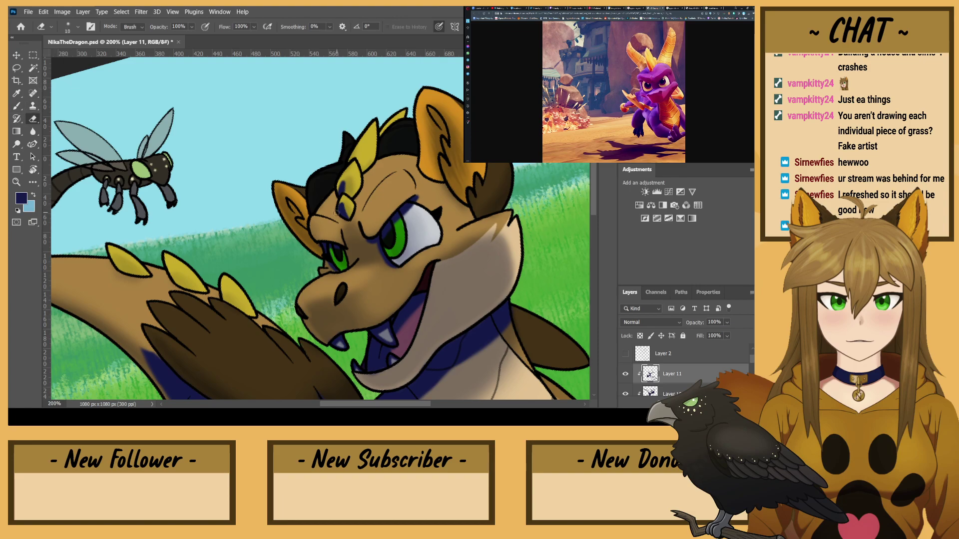
{"action": "key", "text": "b"}
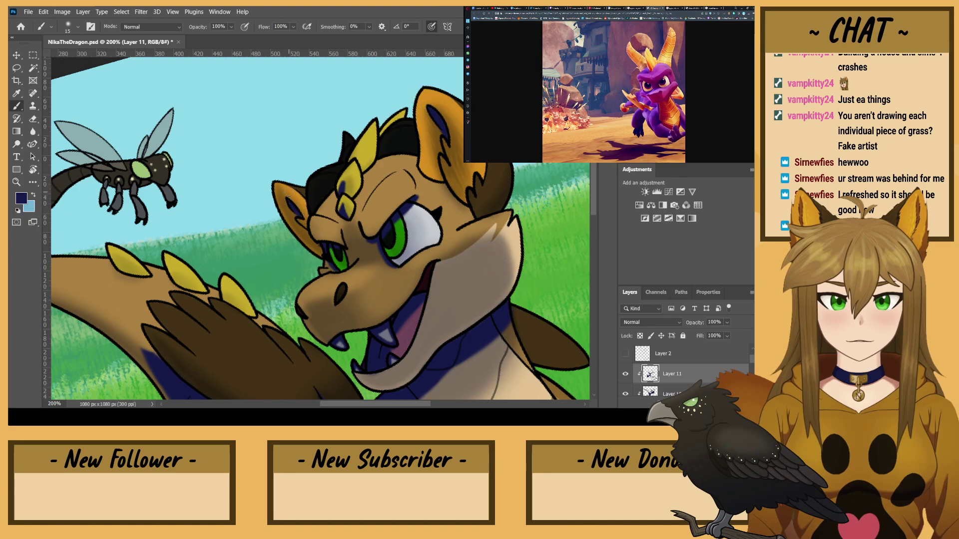
- Paint navy shadow over the lower halves of the three yellow spikes on the dragon's back
{"action": "key", "text": "ctrl+minus"}
{"action": "key", "text": "ctrl+minus"}
{"action": "key", "text": "ctrl+plus"}
{"action": "key", "text": "ctrl+plus"}
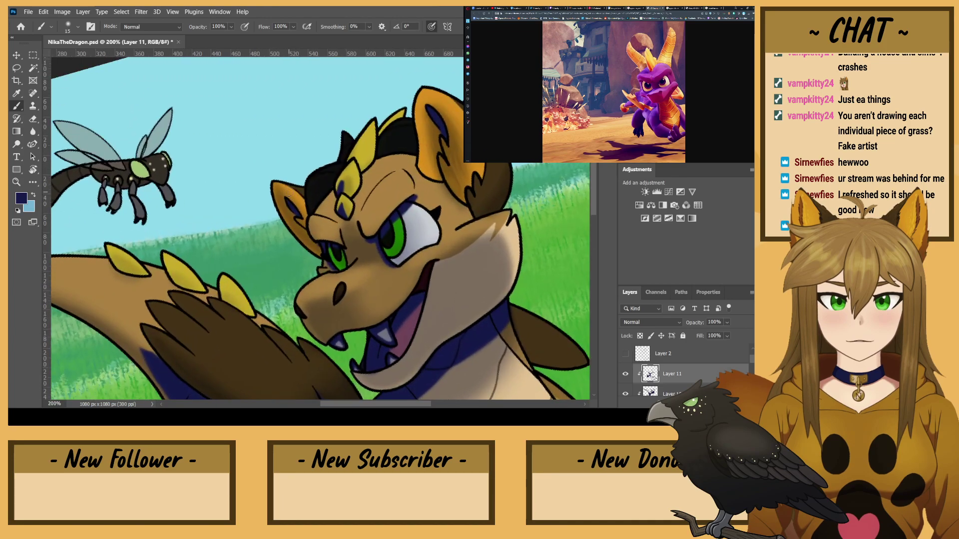
{"action": "left_click_drag", "start_coordinate": [184, 189], "coordinate": [324, 122]}
{"action": "left_click_drag", "start_coordinate": [344, 223], "coordinate": [316, 212]}
{"action": "key", "text": "e"}
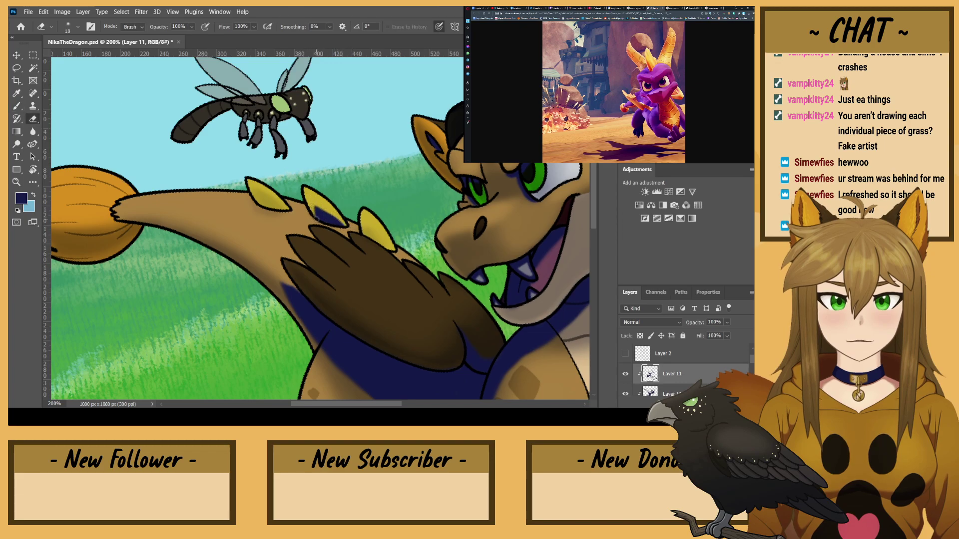
{"action": "left_click", "coordinate": [17, 106]}
{"action": "left_click_drag", "start_coordinate": [368, 235], "coordinate": [389, 250]}
{"action": "left_click_drag", "start_coordinate": [287, 209], "coordinate": [265, 202]}
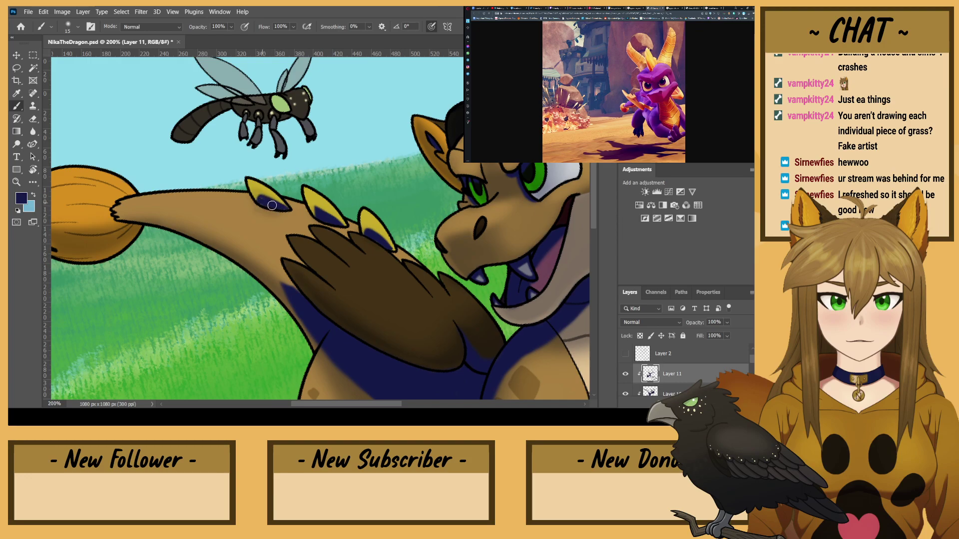
{"action": "key", "text": "e"}
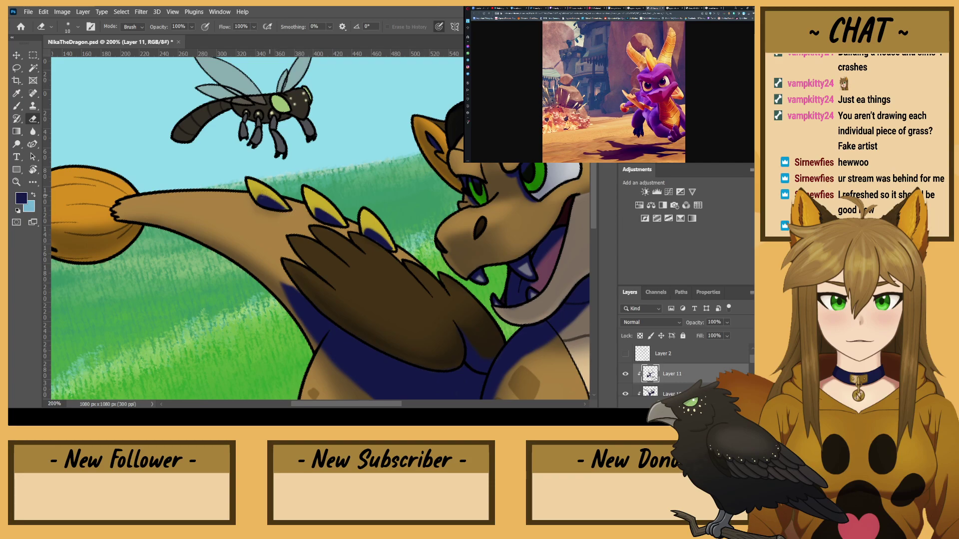
- Paint navy cast shadow along the dragon's back beside the bases of the yellow spikes
{"action": "key", "text": "b"}
{"action": "key", "text": "r"}
{"action": "mouse_move", "coordinate": [233, 148]}
{"action": "left_mouse_down"}
{"action": "mouse_move", "coordinate": [358, 262]}
{"action": "mouse_move", "coordinate": [294, 185]}
{"action": "mouse_move", "coordinate": [348, 288]}
{"action": "left_mouse_up"}
{"action": "key", "text": "b"}
{"action": "key", "text": "r"}
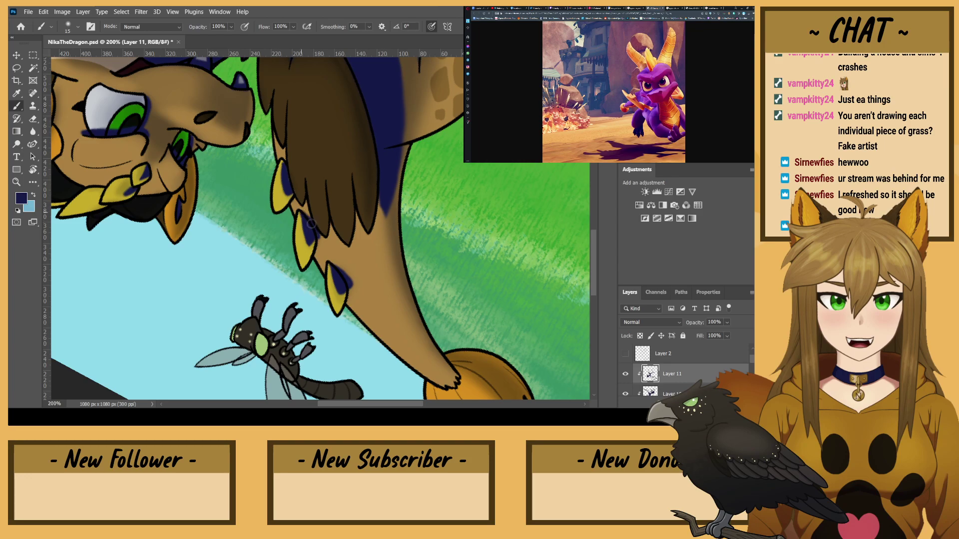
{"action": "mouse_move", "coordinate": [307, 210]}
{"action": "left_mouse_down"}
{"action": "mouse_move", "coordinate": [325, 207]}
{"action": "mouse_move", "coordinate": [340, 219]}
{"action": "mouse_move", "coordinate": [340, 239]}
{"action": "mouse_move", "coordinate": [324, 246]}
{"action": "mouse_move", "coordinate": [336, 261]}
{"action": "left_mouse_up"}
- Paint streaky navy fur shadow along the underside of the orange tail tuft, starting from the tail joint
{"action": "key", "text": "r"}
{"action": "mouse_move", "coordinate": [249, 238]}
{"action": "left_mouse_down"}
{"action": "mouse_move", "coordinate": [337, 304]}
{"action": "mouse_move", "coordinate": [356, 295]}
{"action": "left_mouse_up"}
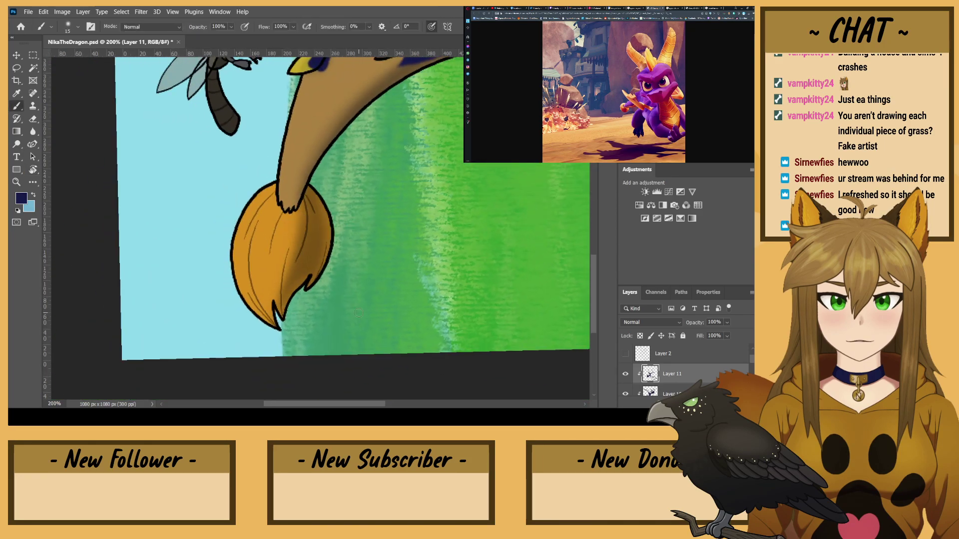
{"action": "left_click_drag", "start_coordinate": [305, 199], "coordinate": [308, 236]}
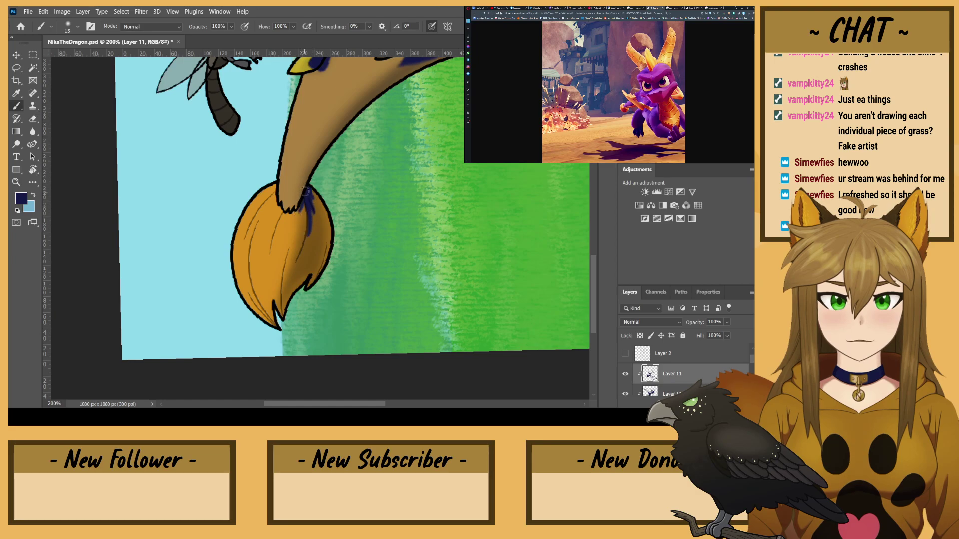
{"action": "left_click_drag", "start_coordinate": [309, 188], "coordinate": [320, 226]}
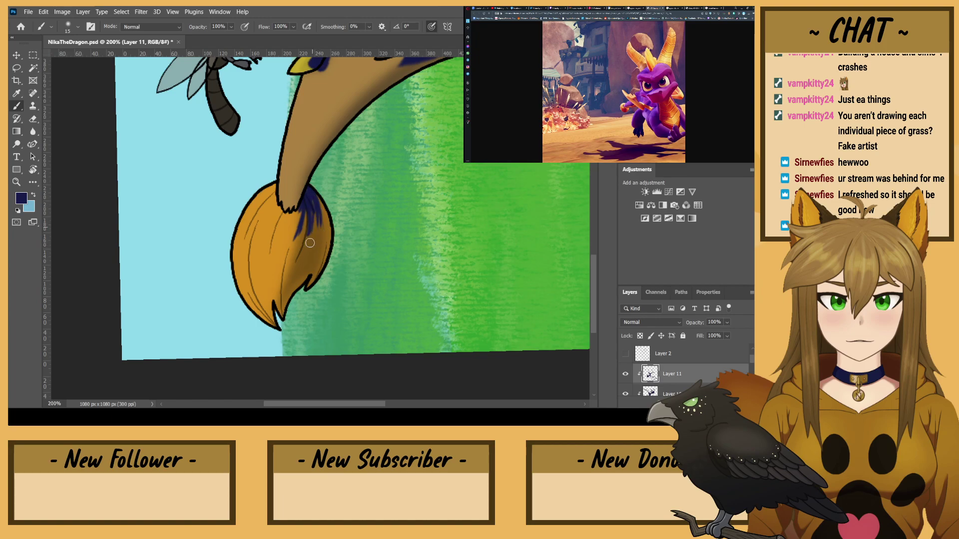
{"action": "mouse_move", "coordinate": [294, 284]}
{"action": "left_mouse_down"}
{"action": "mouse_move", "coordinate": [312, 221]}
{"action": "mouse_move", "coordinate": [307, 270]}
{"action": "mouse_move", "coordinate": [315, 250]}
{"action": "mouse_move", "coordinate": [318, 209]}
{"action": "left_mouse_up"}
{"action": "key", "text": "r"}
{"action": "mouse_move", "coordinate": [288, 298]}
{"action": "left_mouse_down"}
{"action": "mouse_move", "coordinate": [322, 215]}
{"action": "mouse_move", "coordinate": [322, 165]}
{"action": "left_mouse_up"}
{"action": "left_click_drag", "start_coordinate": [324, 224], "coordinate": [310, 170]}
{"action": "mouse_move", "coordinate": [334, 248]}
{"action": "left_mouse_down"}
{"action": "mouse_move", "coordinate": [305, 208]}
{"action": "mouse_move", "coordinate": [274, 276]}
{"action": "mouse_move", "coordinate": [252, 260]}
{"action": "left_mouse_up"}
{"action": "key", "text": "r"}
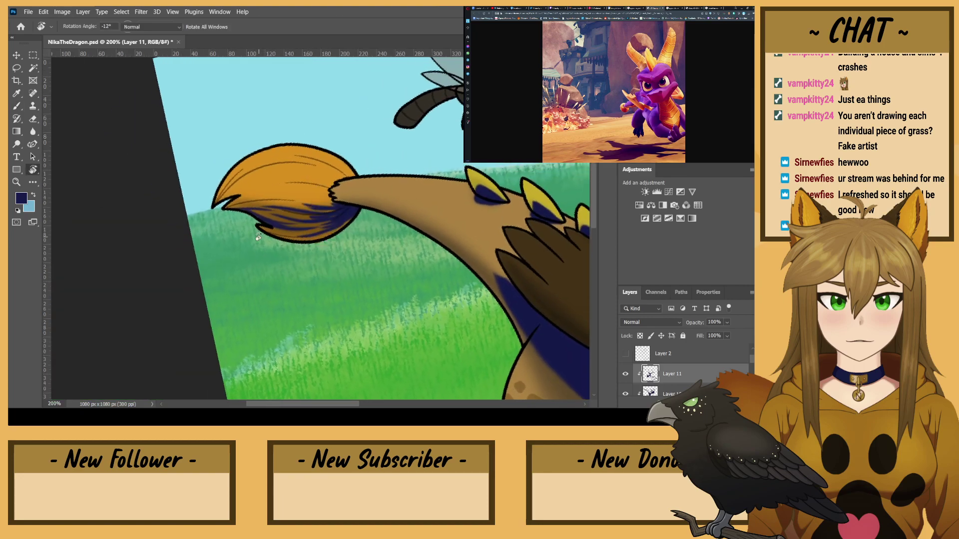
- Straighten the canvas and set Layer 11 to the Multiply blend mode at 50% opacity
{"action": "left_click_drag", "start_coordinate": [352, 293], "coordinate": [137, 206]}
{"action": "key", "text": "ctrl+minus"}
{"action": "key", "text": "ctrl+minus"}
{"action": "key", "text": "ctrl+minus"}
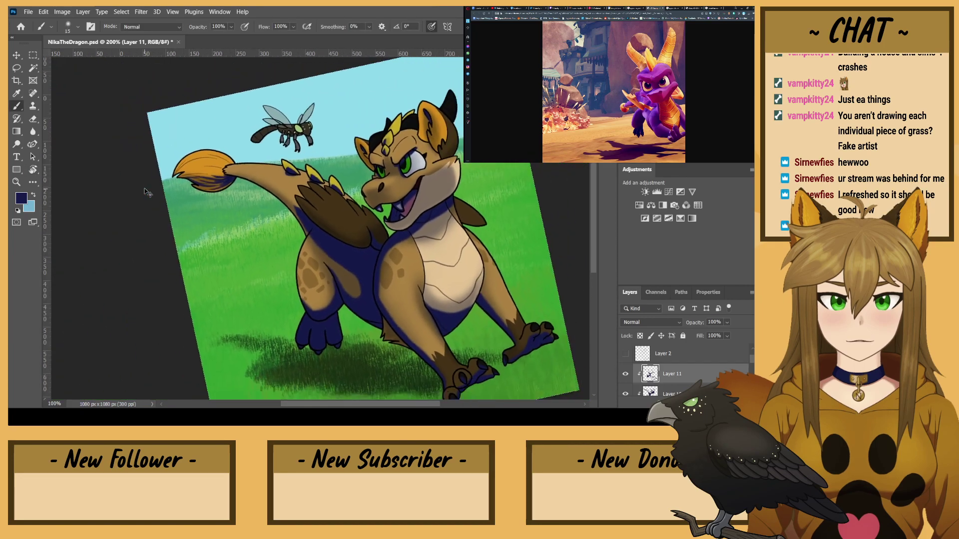
{"action": "key", "text": "r"}
{"action": "left_click_drag", "start_coordinate": [192, 242], "coordinate": [137, 269]}
{"action": "key", "text": "b"}
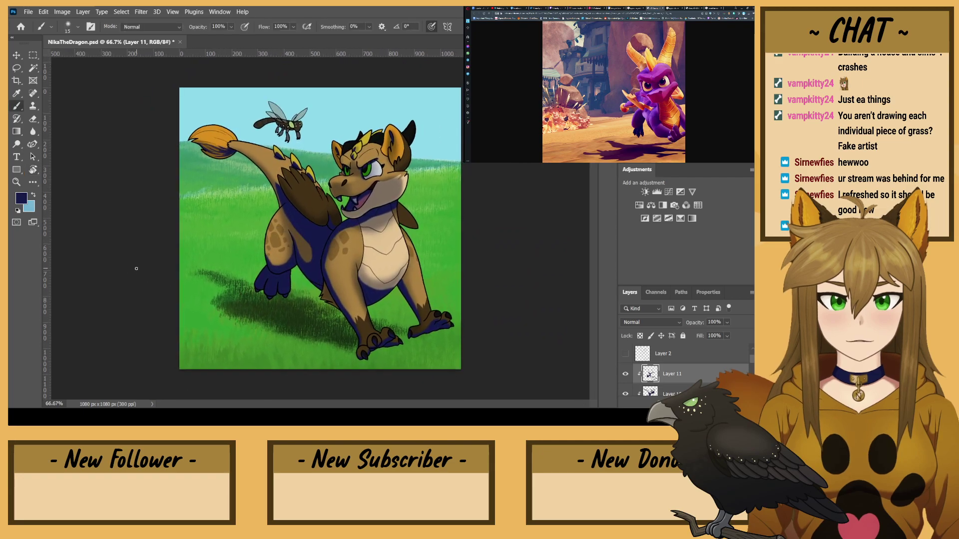
{"action": "left_click", "coordinate": [643, 199]}
{"action": "left_click_drag", "start_coordinate": [714, 321], "coordinate": [698, 327]}
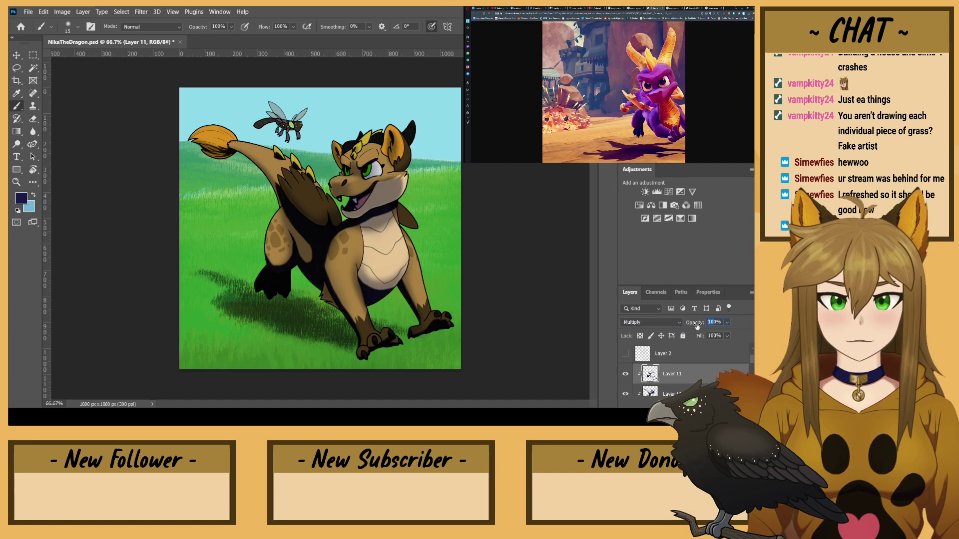
{"action": "type", "text": "5"}
- Set the eraser to 47% opacity and soften the cast shadow edges across the dragon's body, varying the brush size
{"action": "type", "text": "e"}
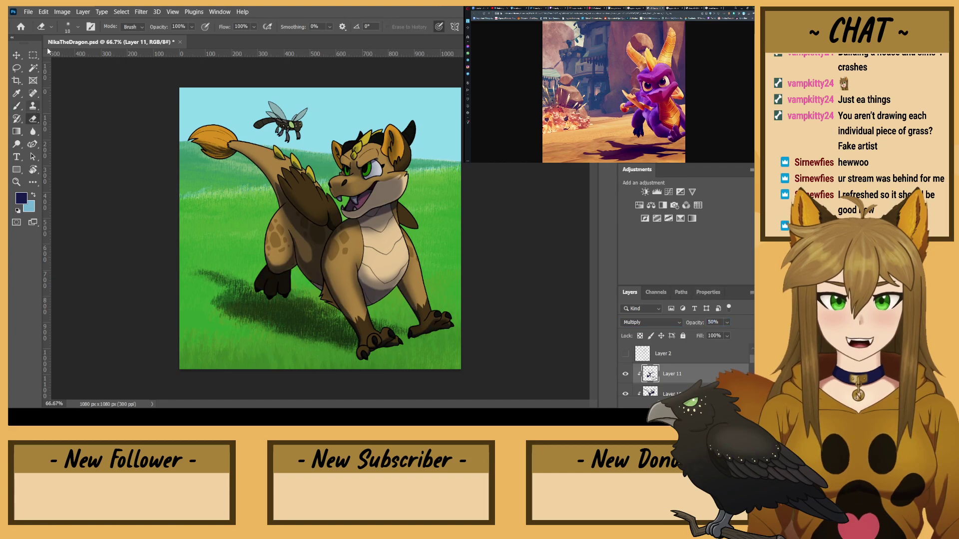
{"action": "type", "text": "47"}
{"action": "key", "text": "bracketright"}
{"action": "key", "text": "bracketright"}
{"action": "key", "text": "bracketright"}
{"action": "key", "text": "bracketright"}
{"action": "key", "text": "bracketright"}
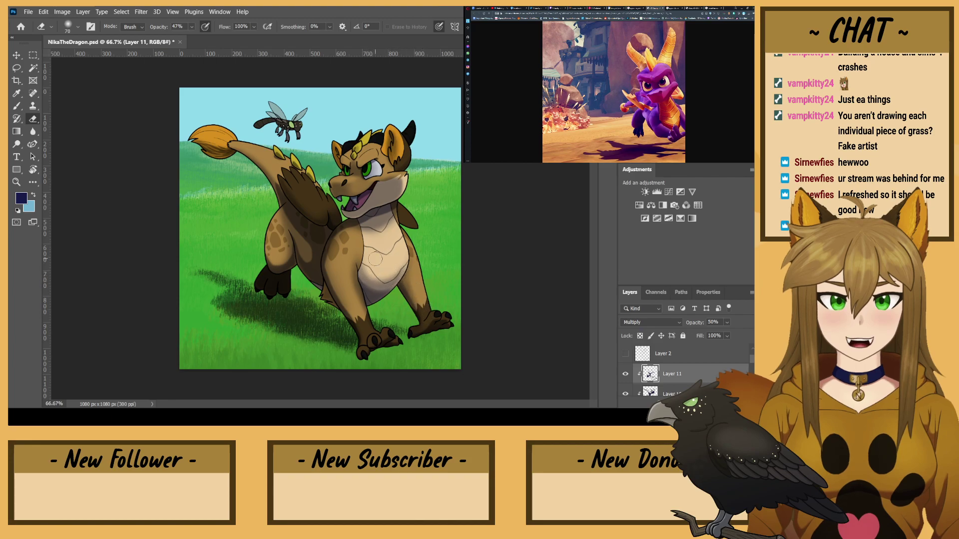
{"action": "key", "text": "bracketleft"}
{"action": "key", "text": "bracketleft"}
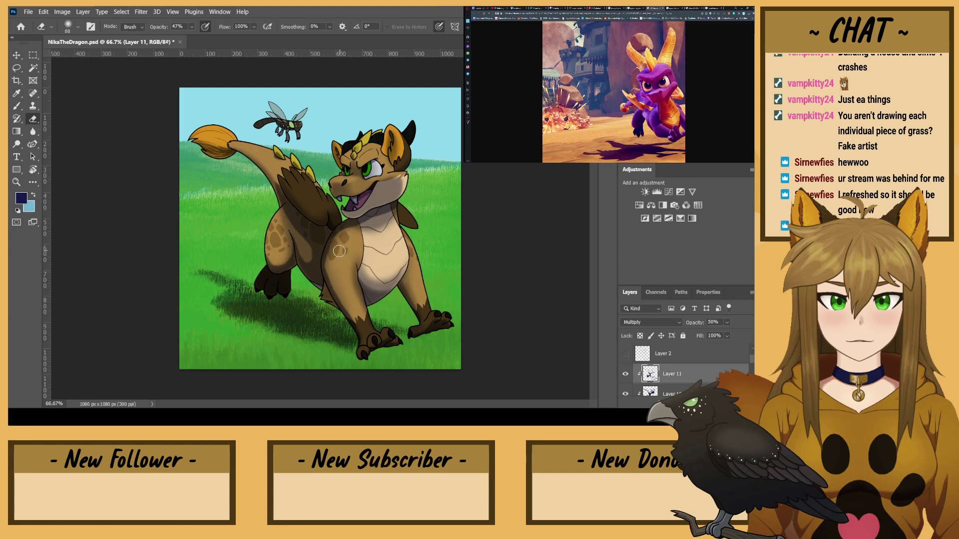
{"action": "key", "text": "bracketright"}
{"action": "key", "text": "bracketright"}
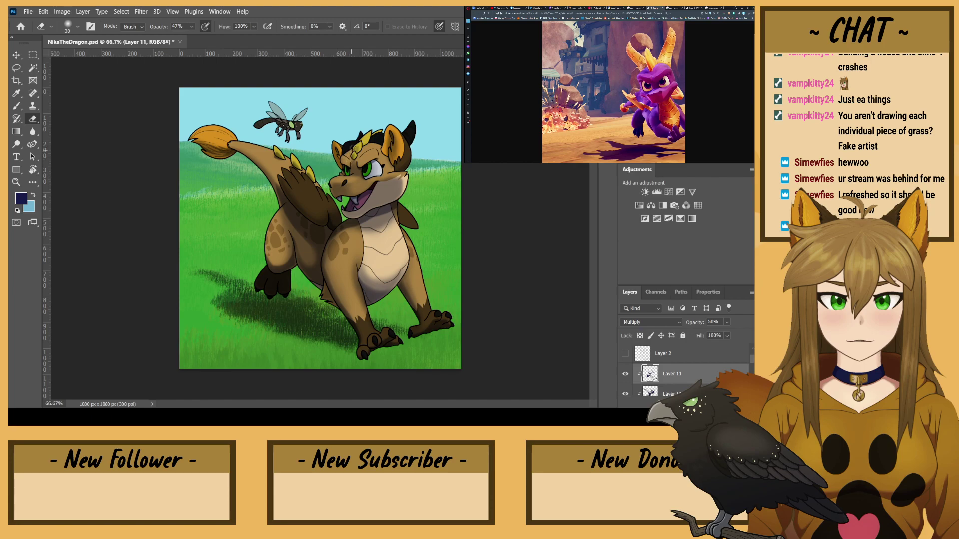
{"action": "key", "text": "bracketright"}
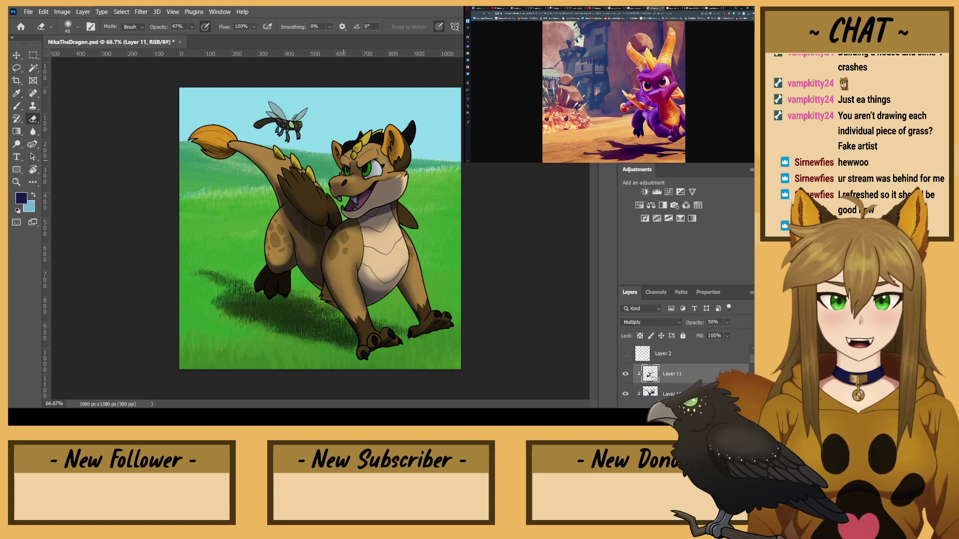
{"action": "key", "text": "bracketright"}
{"action": "key", "text": "bracketright"}
{"action": "key", "text": "bracketright"}
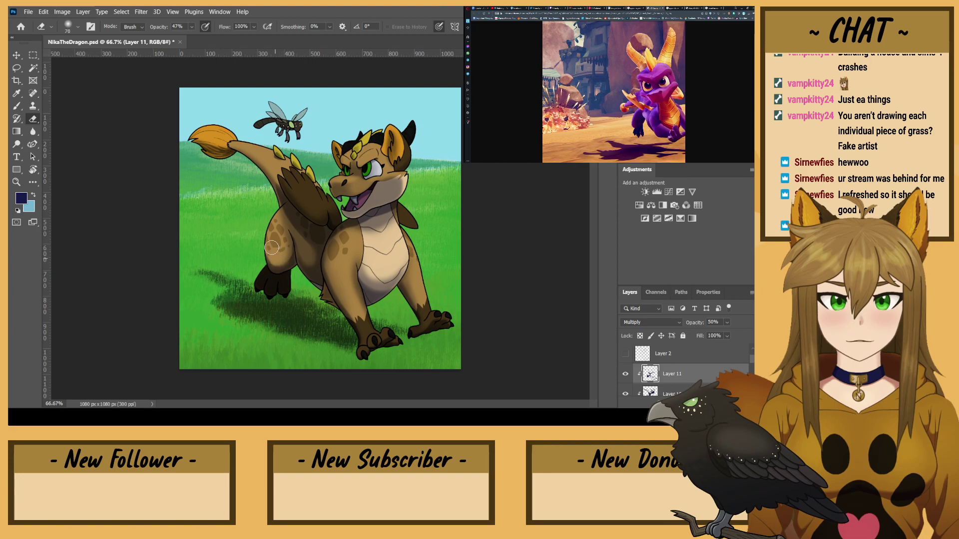
{"action": "key", "text": "bracketleft"}
{"action": "key", "text": "bracketright"}
- Lighten the cast shadow around the dragon's mouth and upper fangs with a smaller eraser, then enlarge the eraser again
{"action": "scroll", "coordinate": [368, 193], "scroll_direction": "up", "scroll_amount": 2}
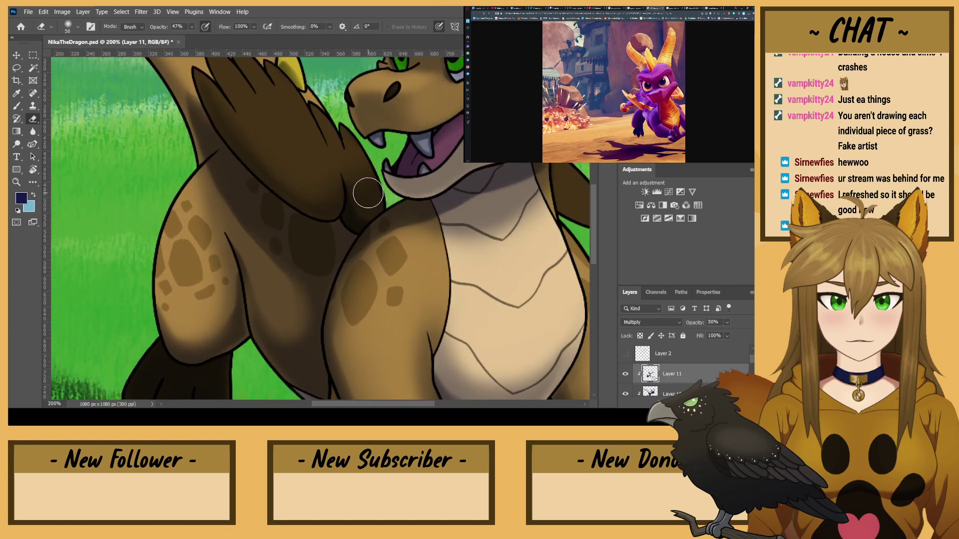
{"action": "key", "text": "bracketleft"}
{"action": "key", "text": "bracketleft"}
{"action": "key", "text": "bracketleft"}
{"action": "key", "text": "bracketleft"}
{"action": "key", "text": "bracketright"}
{"action": "mouse_move", "coordinate": [375, 140]}
{"action": "left_mouse_down"}
{"action": "mouse_move", "coordinate": [388, 172]}
{"action": "mouse_move", "coordinate": [387, 156]}
{"action": "left_mouse_up"}
{"action": "key", "text": "ctrl+minus"}
{"action": "key", "text": "ctrl+minus"}
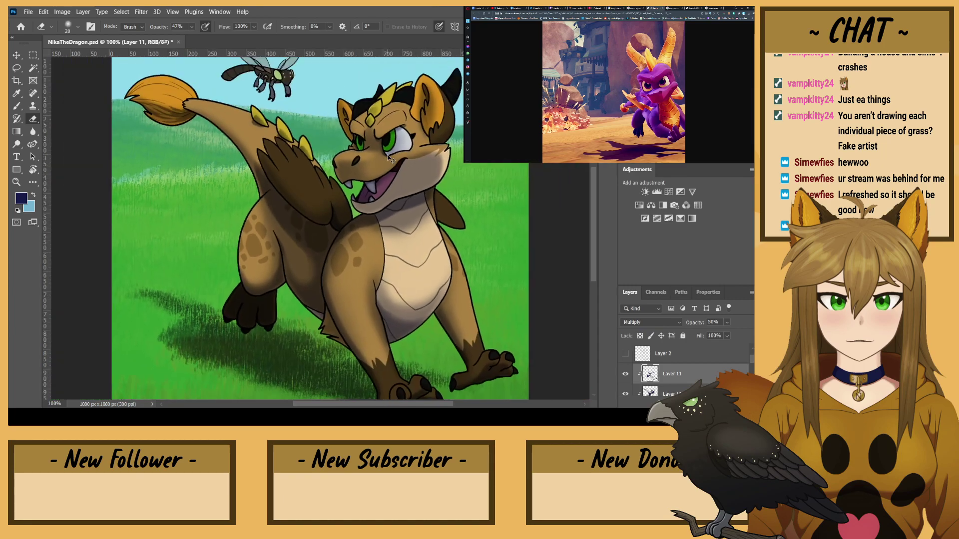
{"action": "key", "text": "bracketright"}
{"action": "key", "text": "bracketright"}
{"action": "key", "text": "bracketright"}
{"action": "key", "text": "bracketright"}
{"action": "key", "text": "bracketright"}
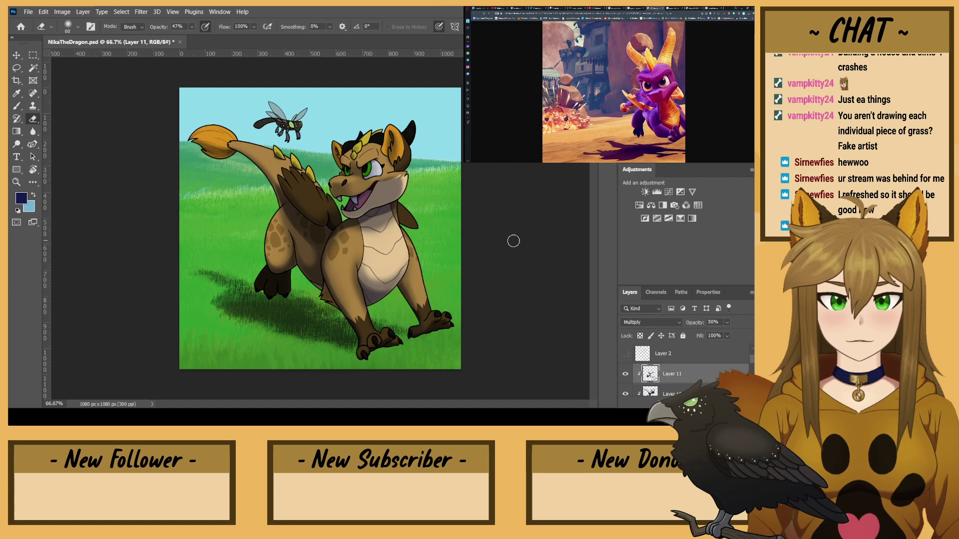
- Shade the underside of the dragonfly's body and legs on Layer 10 with the navy brush at 50% opacity
{"action": "key", "text": "b"}
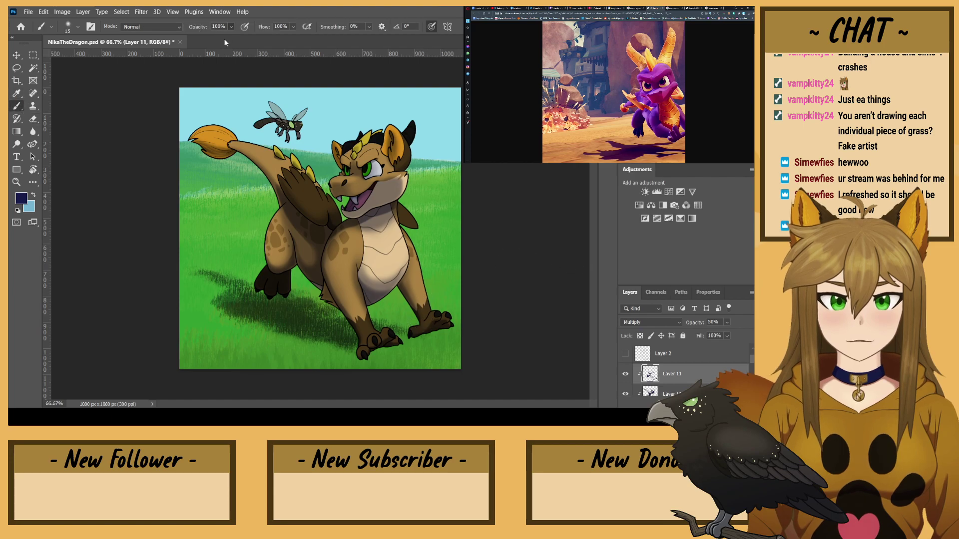
{"action": "key", "text": "5"}
{"action": "left_click", "coordinate": [669, 392]}
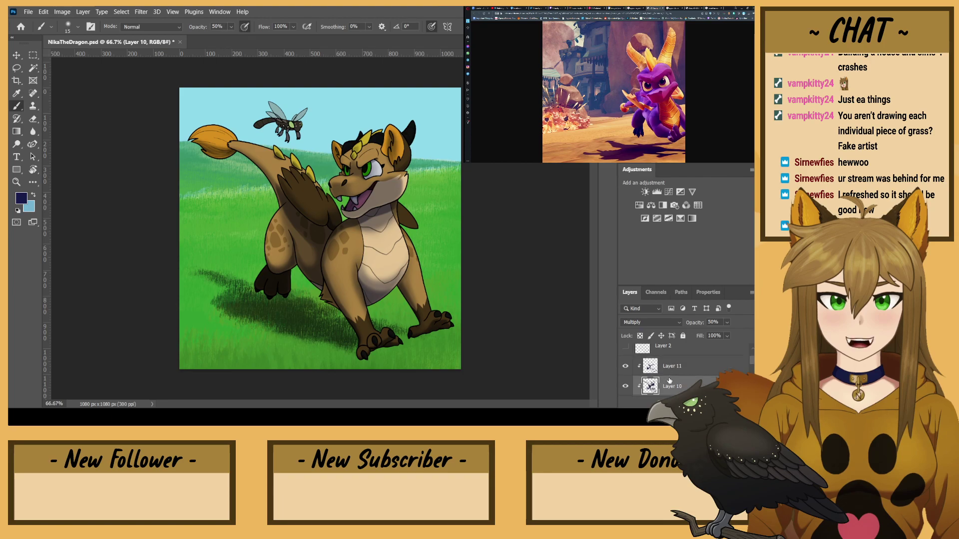
{"action": "key", "text": "ctrl+plus"}
{"action": "key", "text": "ctrl+plus"}
{"action": "left_click_drag", "start_coordinate": [328, 125], "coordinate": [402, 339]}
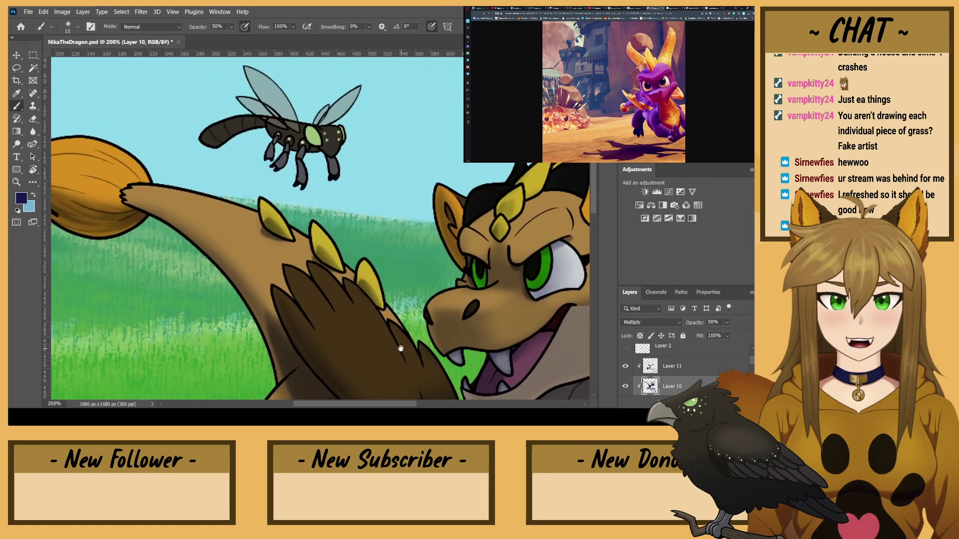
{"action": "key", "text": "ctrl+plus"}
{"action": "key", "text": "ctrl+plus"}
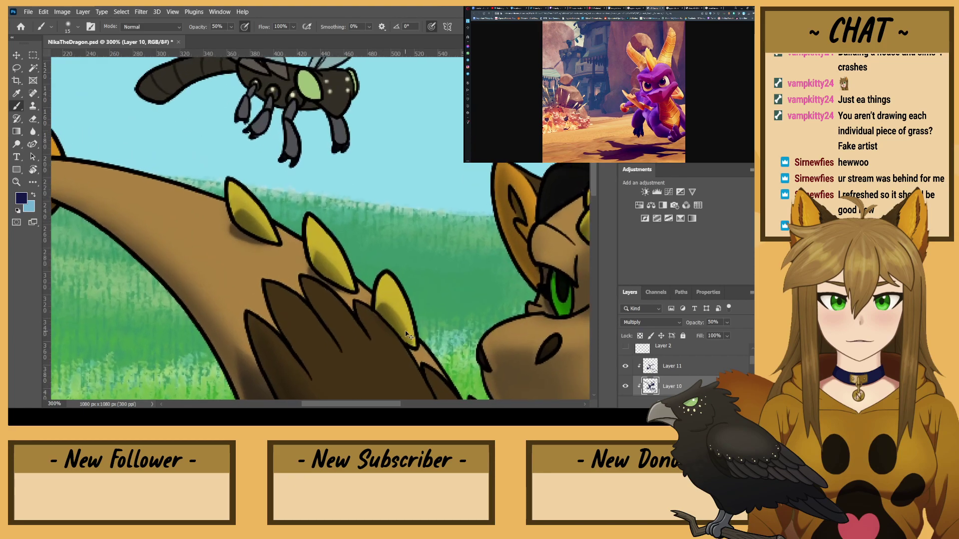
{"action": "left_click_drag", "start_coordinate": [264, 69], "coordinate": [338, 249]}
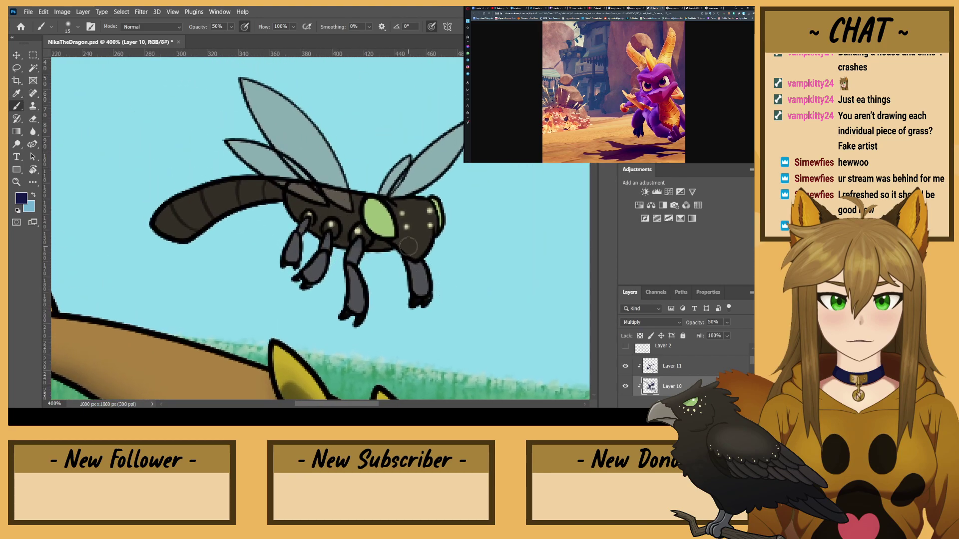
{"action": "key", "text": "bracketright"}
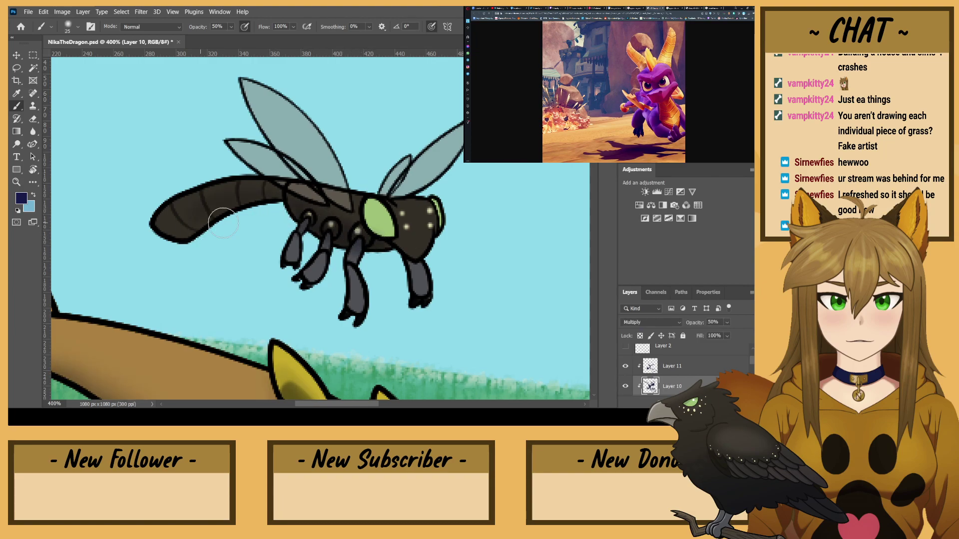
{"action": "key", "text": "bracketleft"}
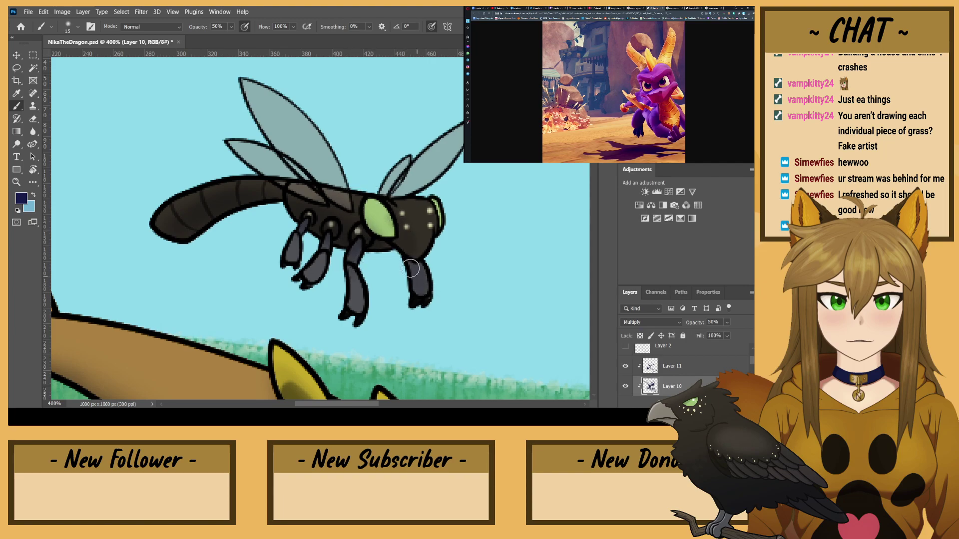
- Soften the Layer 10 shading on the dragonfly's body with a much smaller eraser at 47% opacity
{"action": "left_click", "coordinate": [33, 118]}
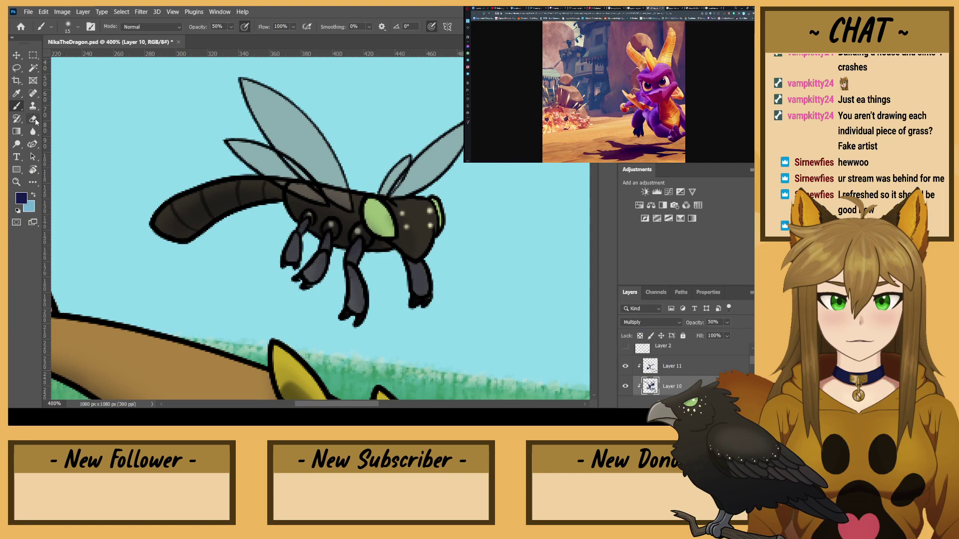
{"action": "key", "text": "bracketleft"}
{"action": "key", "text": "bracketleft"}
{"action": "key", "text": "bracketleft"}
{"action": "key", "text": "bracketleft"}
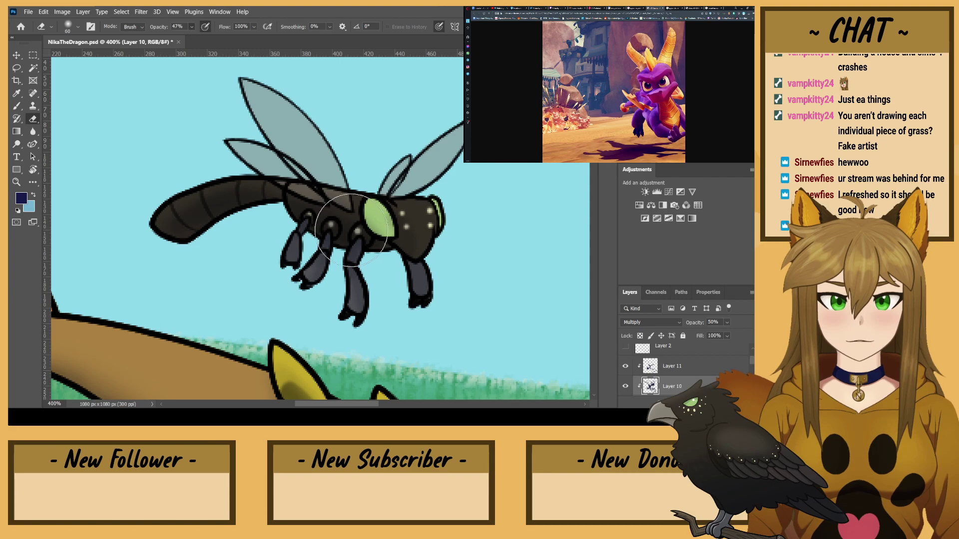
{"action": "key", "text": "bracketleft"}
{"action": "key", "text": "bracketleft"}
{"action": "key", "text": "bracketleft"}
{"action": "key", "text": "bracketleft"}
{"action": "key", "text": "bracketleft"}
- Shade the dragonfly's green eye on Layer 10 with the navy brush and soften it with the eraser
{"action": "key", "text": "b"}
{"action": "key", "text": "alt+bracketright"}
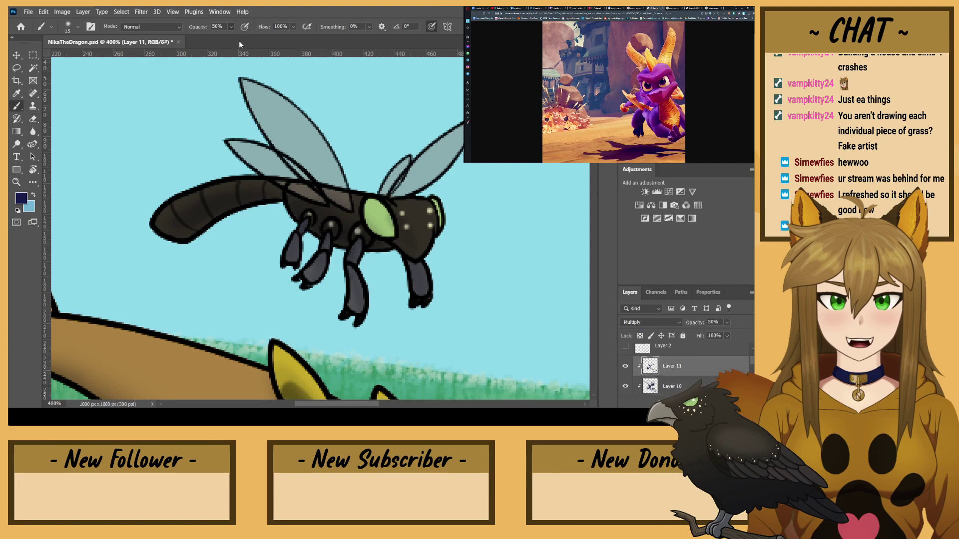
{"action": "left_click", "coordinate": [655, 384]}
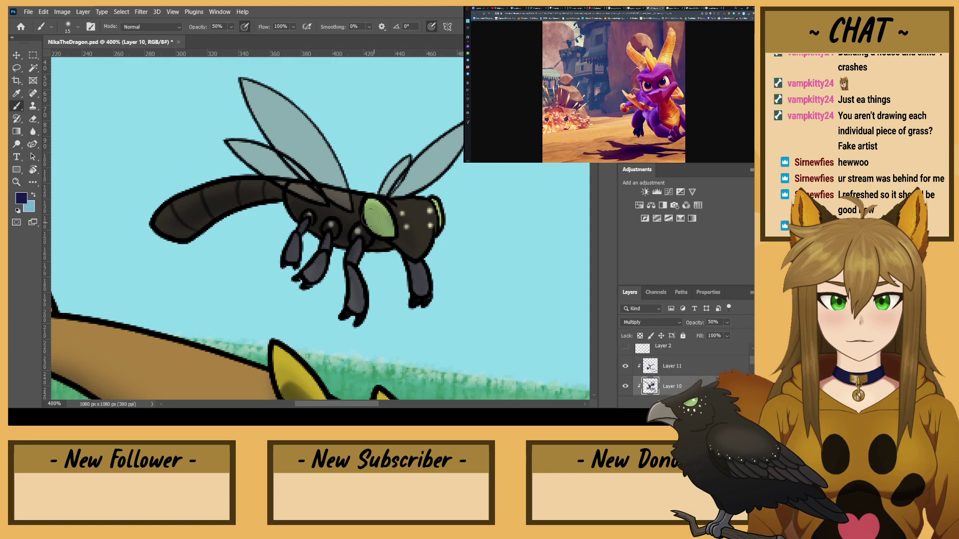
{"action": "key", "text": "e"}
{"action": "key", "text": "e"}
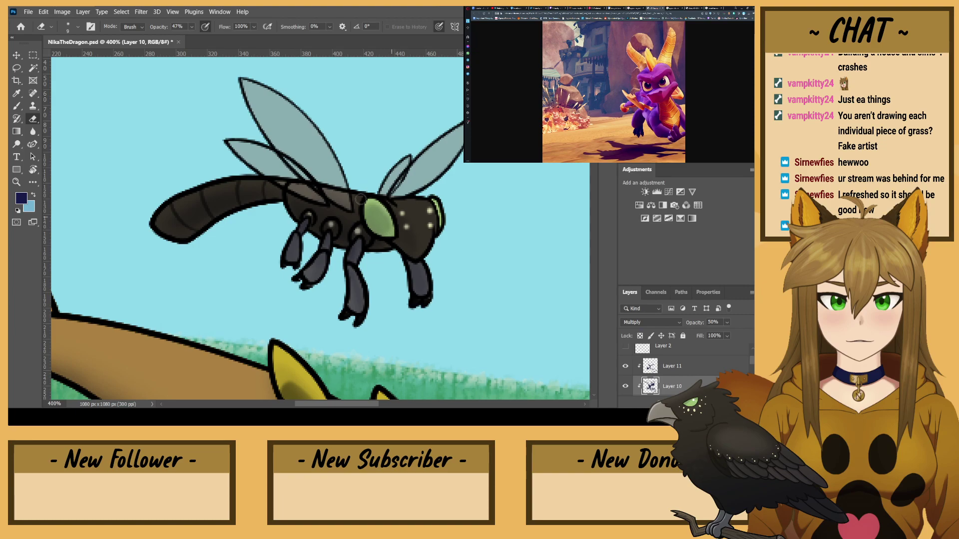
- Paint cast shadows on the dragonfly's legs on Layer 11 with a smaller navy brush at 100% opacity and pressure-controlled opacity off
{"action": "left_click", "coordinate": [678, 367]}
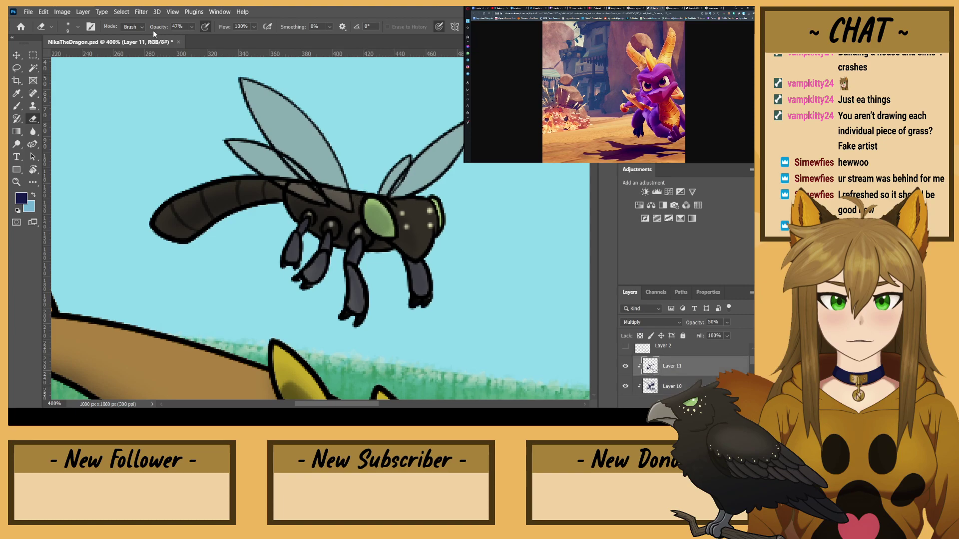
{"action": "left_click", "coordinate": [17, 107]}
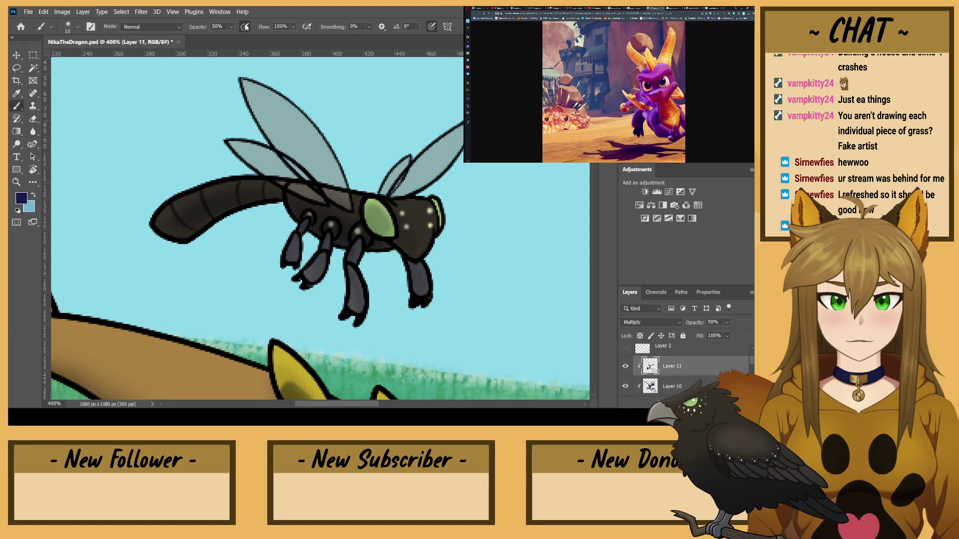
{"action": "key", "text": "bracketleft"}
{"action": "key", "text": "bracketleft"}
{"action": "key", "text": "bracketleft"}
{"action": "mouse_move", "coordinate": [354, 276]}
{"action": "left_mouse_down"}
{"action": "mouse_move", "coordinate": [356, 304]}
{"action": "mouse_move", "coordinate": [356, 245]}
{"action": "left_mouse_up"}
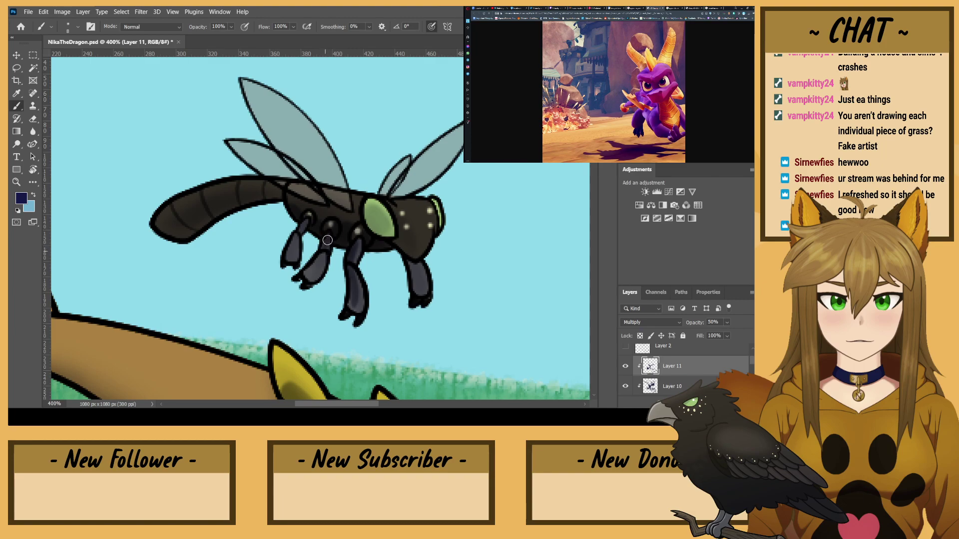
{"action": "mouse_move", "coordinate": [324, 252]}
{"action": "left_mouse_down"}
{"action": "mouse_move", "coordinate": [312, 282]}
{"action": "mouse_move", "coordinate": [310, 269]}
{"action": "left_mouse_up"}
{"action": "mouse_move", "coordinate": [414, 271]}
{"action": "left_mouse_down"}
{"action": "mouse_move", "coordinate": [419, 287]}
{"action": "mouse_move", "coordinate": [410, 255]}
{"action": "left_mouse_up"}
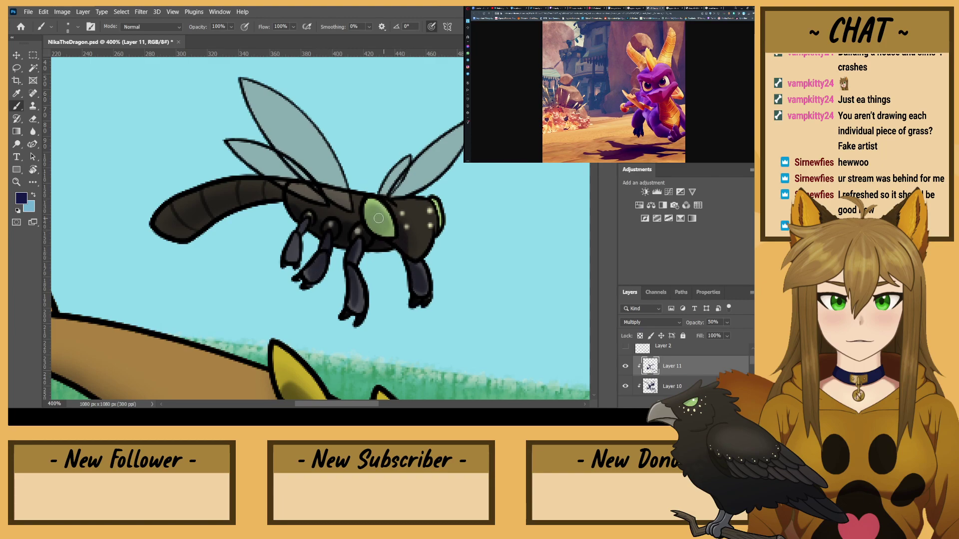
- Paint a cast shadow on the dragonfly's eye and trim its edge with the 47% eraser
{"action": "mouse_move", "coordinate": [376, 222]}
{"action": "left_mouse_down"}
{"action": "mouse_move", "coordinate": [384, 232]}
{"action": "mouse_move", "coordinate": [368, 216]}
{"action": "left_mouse_up"}
{"action": "left_click", "coordinate": [33, 119]}
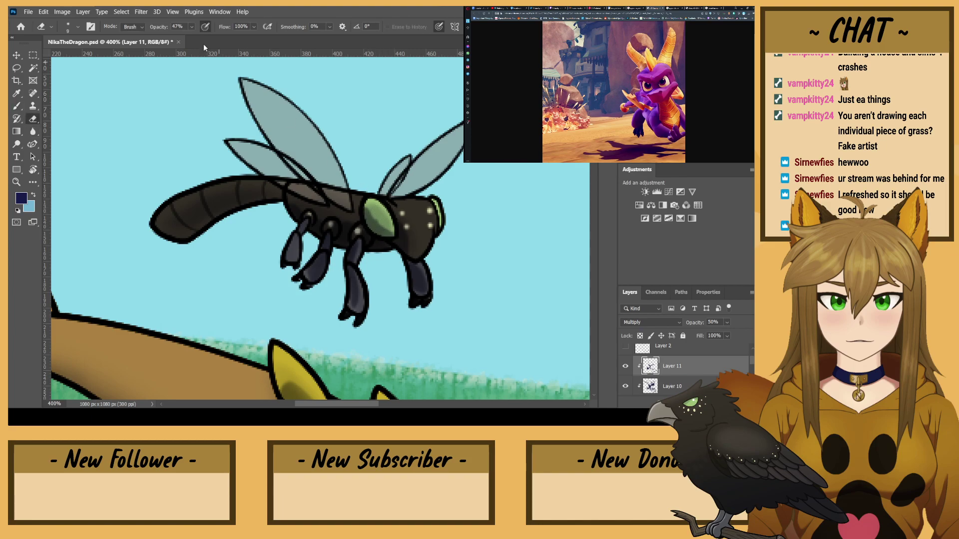
{"action": "left_click_drag", "start_coordinate": [386, 230], "coordinate": [394, 231]}
- Add navy cast shadows along the dragonfly's tail and underside on Layer 11, rotating the canvas to suit the strokes
{"action": "left_click", "coordinate": [16, 106]}
{"action": "key", "text": "r"}
{"action": "left_click_drag", "start_coordinate": [179, 280], "coordinate": [223, 86]}
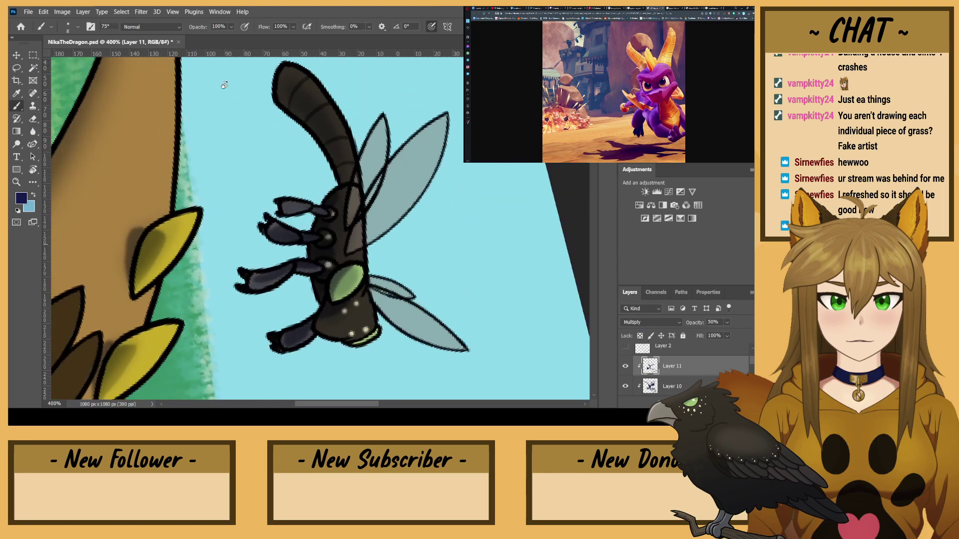
{"action": "mouse_move", "coordinate": [344, 181]}
{"action": "left_mouse_down"}
{"action": "mouse_move", "coordinate": [290, 84]}
{"action": "mouse_move", "coordinate": [342, 173]}
{"action": "mouse_move", "coordinate": [305, 114]}
{"action": "mouse_move", "coordinate": [337, 159]}
{"action": "mouse_move", "coordinate": [334, 148]}
{"action": "mouse_move", "coordinate": [287, 95]}
{"action": "mouse_move", "coordinate": [336, 146]}
{"action": "left_mouse_up"}
{"action": "key", "text": "r"}
{"action": "mouse_move", "coordinate": [260, 81]}
{"action": "left_mouse_down"}
{"action": "mouse_move", "coordinate": [219, 185]}
{"action": "mouse_move", "coordinate": [272, 220]}
{"action": "mouse_move", "coordinate": [297, 202]}
{"action": "left_mouse_up"}
{"action": "key", "text": "b"}
{"action": "key", "text": "r"}
{"action": "key", "text": "b"}
{"action": "left_click_drag", "start_coordinate": [303, 258], "coordinate": [303, 237]}
- Set the eraser to 51% opacity and soften the dragonfly's cast shadows from head to tail, varying the eraser size
{"action": "key", "text": "e"}
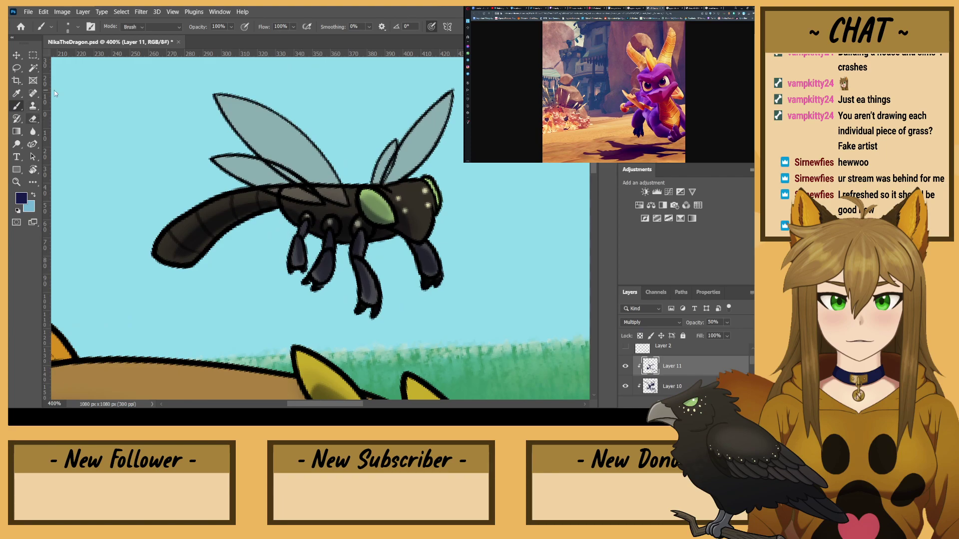
{"action": "key", "text": "6"}
{"action": "key", "text": "6"}
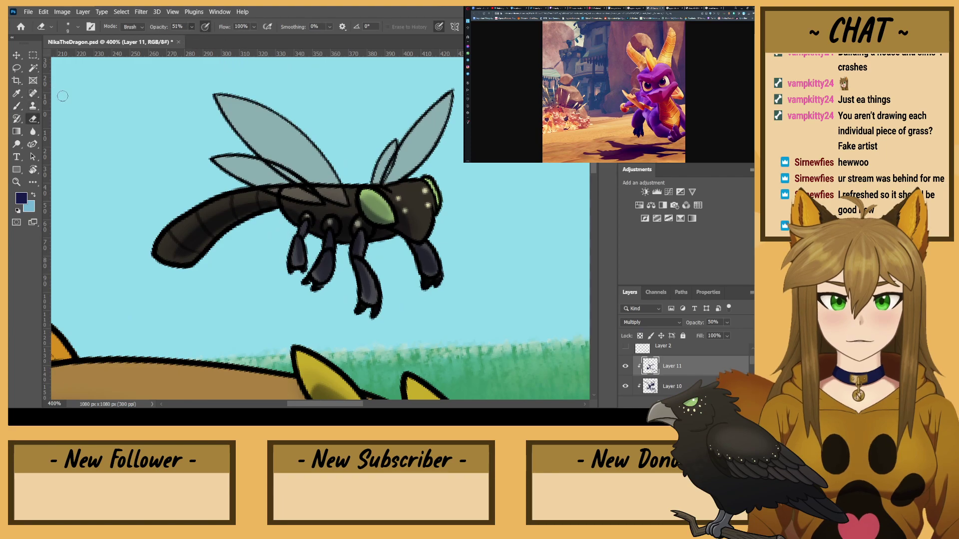
{"action": "key", "text": "bracketright"}
{"action": "key", "text": "bracketright"}
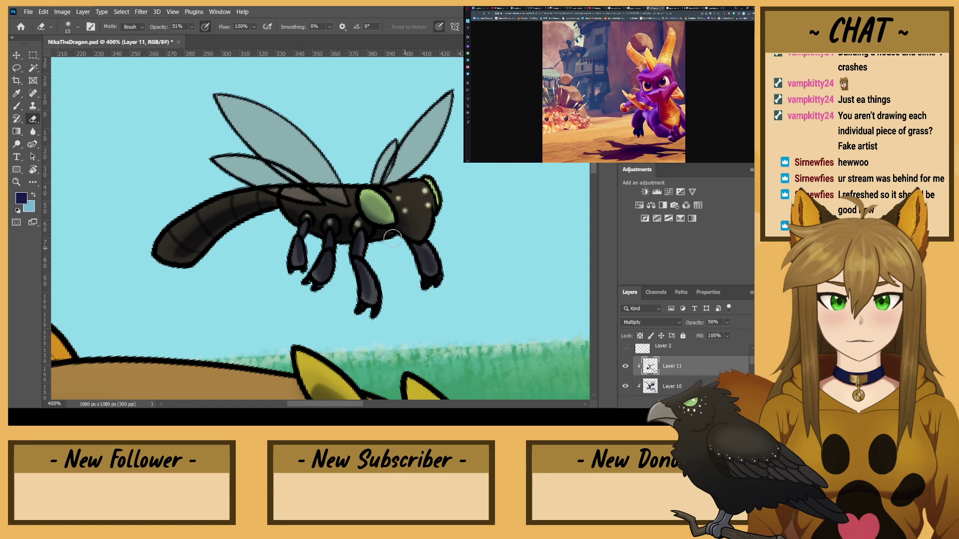
{"action": "key", "text": "bracketleft"}
{"action": "key", "text": "bracketright"}
{"action": "key", "text": "bracketright"}
{"action": "key", "text": "bracketright"}
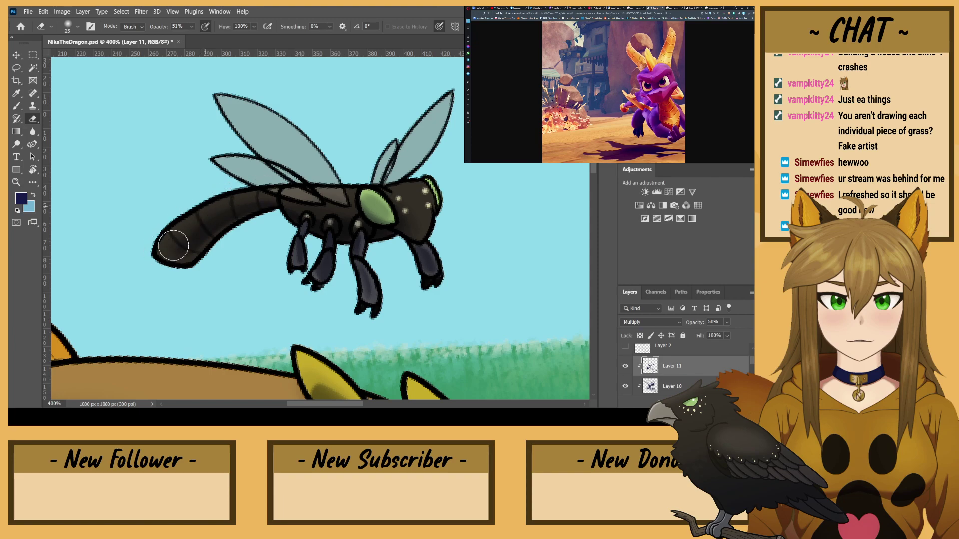
{"action": "key", "text": "bracketleft"}
{"action": "key", "text": "bracketleft"}
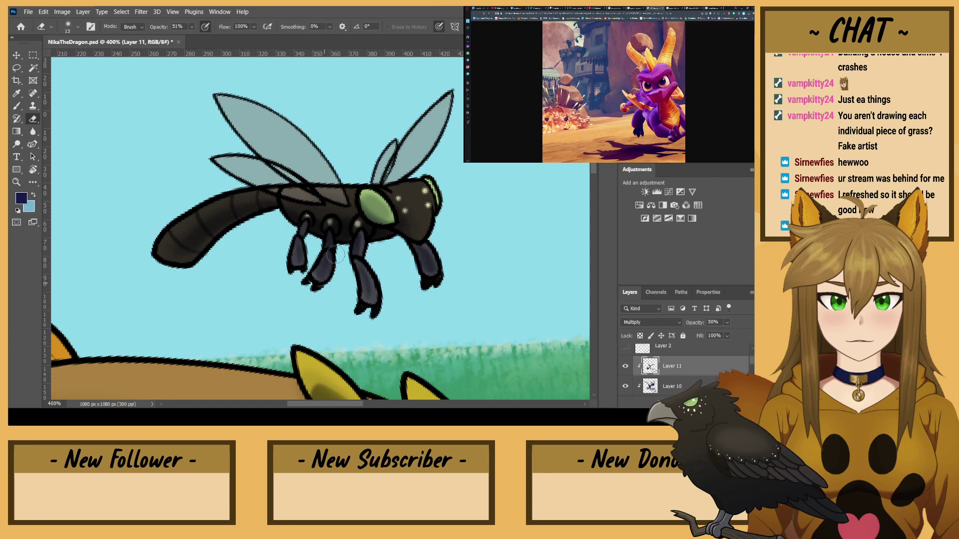
- Straighten the canvas, sample the light blue of the sky, and add a new layer clipped above Layer 11
{"action": "key", "text": "ctrl+minus"}
{"action": "key", "text": "ctrl+minus"}
{"action": "key", "text": "ctrl+minus"}
{"action": "key", "text": "ctrl+minus"}
{"action": "key", "text": "r"}
{"action": "mouse_move", "coordinate": [133, 246]}
{"action": "left_mouse_down"}
{"action": "mouse_move", "coordinate": [100, 229]}
{"action": "mouse_move", "coordinate": [100, 206]}
{"action": "left_mouse_up"}
{"action": "key", "text": "e"}
{"action": "left_click", "coordinate": [382, 100], "text": "alt"}
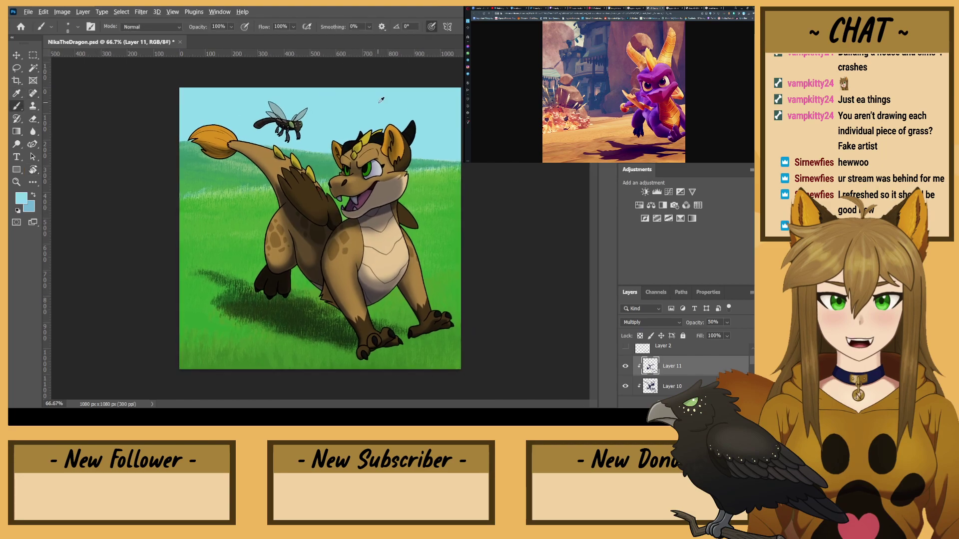
{"action": "left_click", "coordinate": [725, 402]}
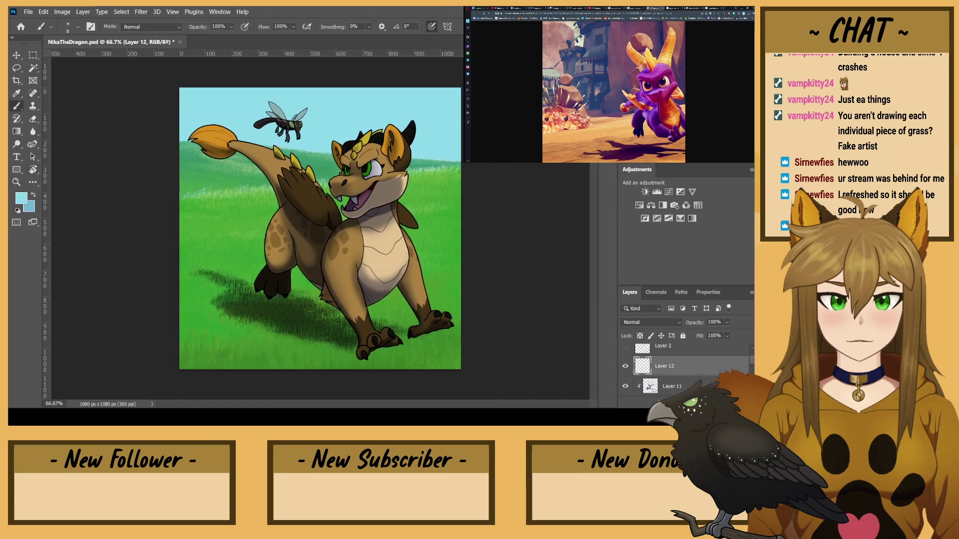
{"action": "key", "text": "ctrl+alt+g"}
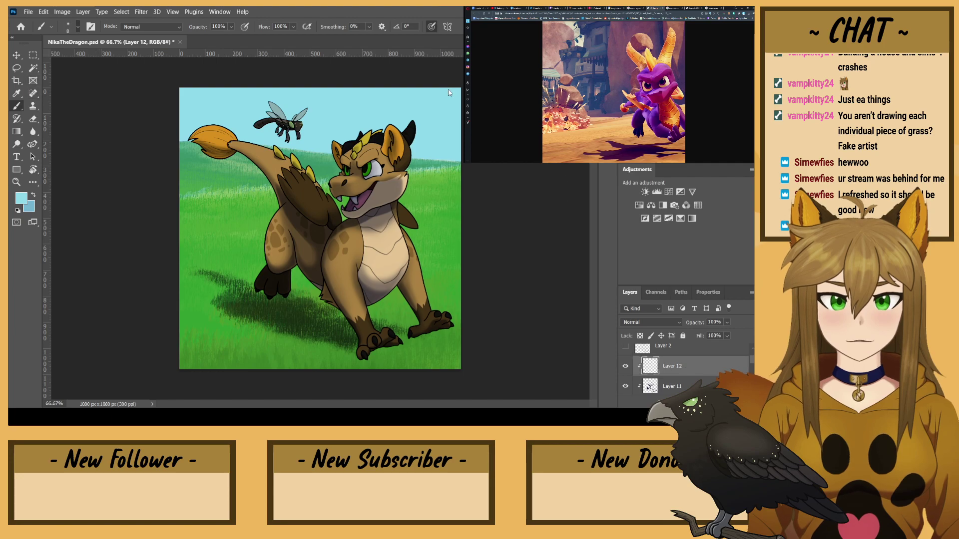
- Enlarge the brush to 150 px and set it to 52% opacity with pressure-controlled opacity on
{"action": "key", "text": "bracketright"}
{"action": "key", "text": "bracketright"}
{"action": "key", "text": "bracketright"}
{"action": "key", "text": "bracketright"}
{"action": "key", "text": "bracketright"}
{"action": "key", "text": "bracketright"}
{"action": "key", "text": "bracketright"}
{"action": "key", "text": "bracketright"}
{"action": "key", "text": "bracketright"}
{"action": "key", "text": "bracketright"}
{"action": "key", "text": "bracketright"}
{"action": "key", "text": "bracketright"}
{"action": "key", "text": "bracketright"}
{"action": "key", "text": "bracketright"}
{"action": "key", "text": "bracketright"}
{"action": "left_click", "coordinate": [245, 26]}
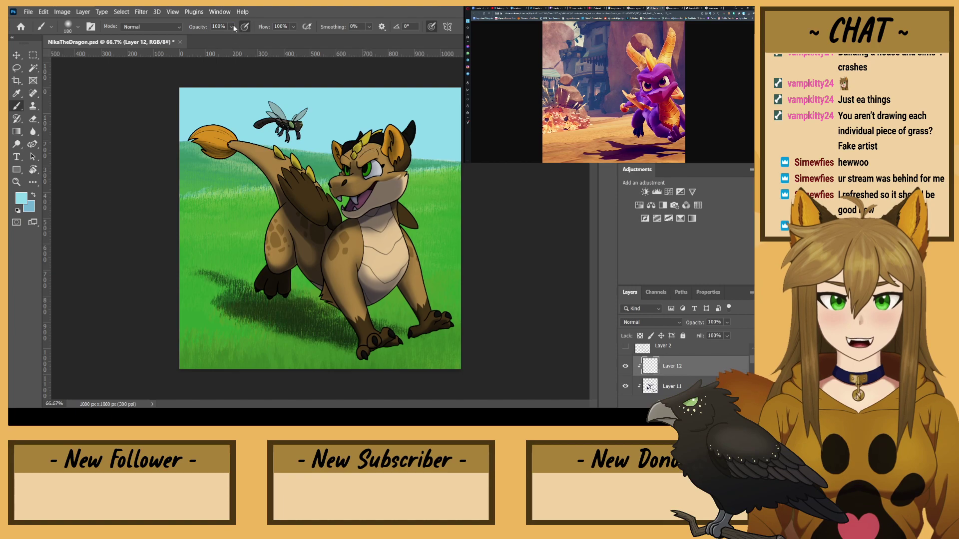
{"action": "key", "text": "5"}
{"action": "key", "text": "2"}
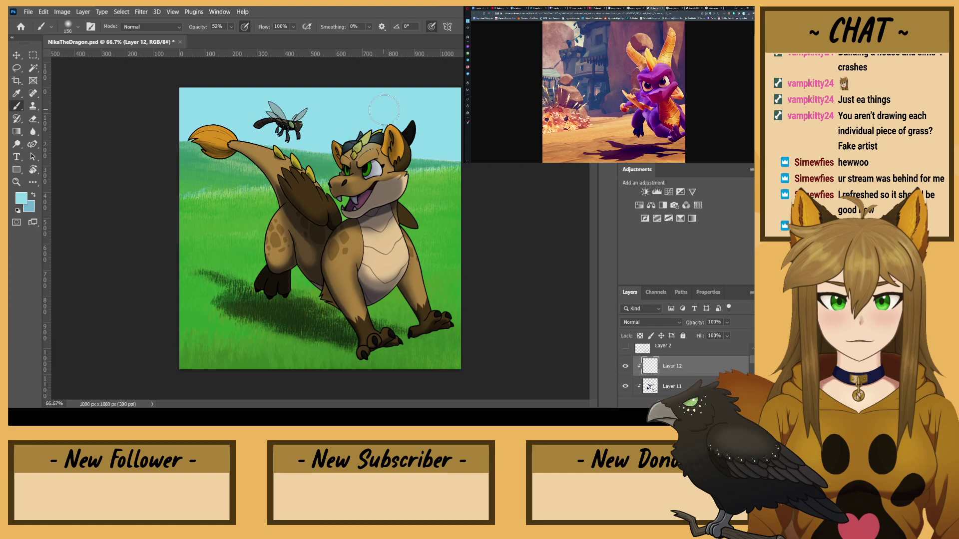
- Paint light-blue sky light over the dragon's head, horn and cheek on Layer 12, reducing the brush size
{"action": "left_click_drag", "start_coordinate": [359, 144], "coordinate": [336, 139]}
{"action": "left_click_drag", "start_coordinate": [398, 128], "coordinate": [410, 125]}
{"action": "key", "text": "bracketleft"}
{"action": "key", "text": "bracketleft"}
{"action": "key", "text": "bracketleft"}
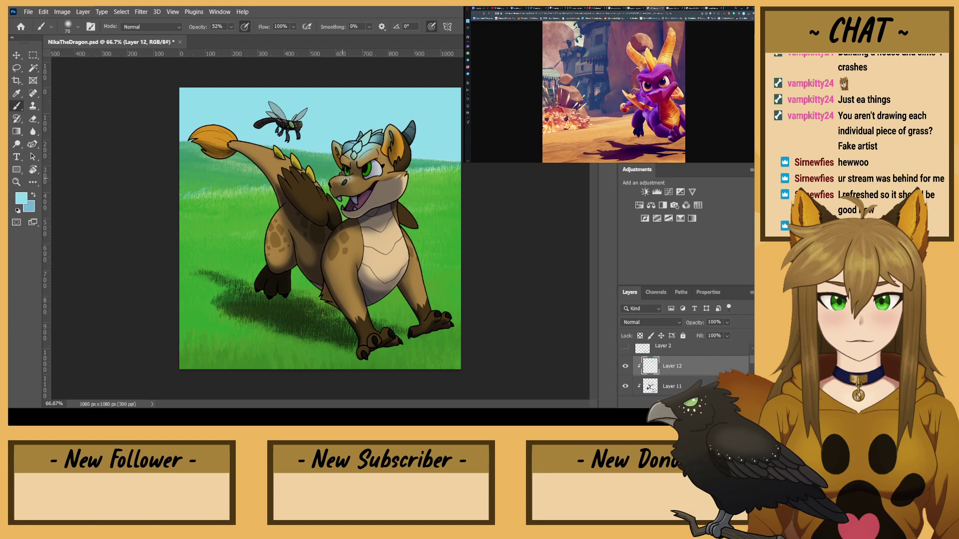
{"action": "left_click_drag", "start_coordinate": [386, 176], "coordinate": [400, 170]}
{"action": "key", "text": "bracketleft"}
- Paint light blue over the dragon's chest, front legs and paws, varying the brush size
{"action": "key", "text": "bracketright"}
{"action": "key", "text": "bracketright"}
{"action": "key", "text": "bracketright"}
{"action": "left_click_drag", "start_coordinate": [395, 278], "coordinate": [386, 232]}
{"action": "mouse_move", "coordinate": [422, 280]}
{"action": "left_mouse_down"}
{"action": "mouse_move", "coordinate": [429, 299]}
{"action": "mouse_move", "coordinate": [405, 206]}
{"action": "left_mouse_up"}
{"action": "left_click_drag", "start_coordinate": [430, 307], "coordinate": [446, 307]}
{"action": "key", "text": "bracketleft"}
{"action": "key", "text": "bracketleft"}
{"action": "mouse_move", "coordinate": [384, 331]}
{"action": "left_mouse_down"}
{"action": "mouse_move", "coordinate": [356, 305]}
{"action": "mouse_move", "coordinate": [363, 333]}
{"action": "mouse_move", "coordinate": [349, 247]}
{"action": "mouse_move", "coordinate": [341, 254]}
{"action": "mouse_move", "coordinate": [351, 290]}
{"action": "mouse_move", "coordinate": [337, 246]}
{"action": "mouse_move", "coordinate": [348, 238]}
{"action": "mouse_move", "coordinate": [349, 253]}
{"action": "mouse_move", "coordinate": [363, 230]}
{"action": "left_mouse_up"}
- Paint light blue over the dragon's near wing with a larger brush and the hind thigh with a smaller one
{"action": "key", "text": "bracketright"}
{"action": "key", "text": "bracketright"}
{"action": "key", "text": "bracketright"}
{"action": "key", "text": "bracketright"}
{"action": "mouse_move", "coordinate": [308, 198]}
{"action": "left_mouse_down"}
{"action": "mouse_move", "coordinate": [299, 180]}
{"action": "mouse_move", "coordinate": [328, 204]}
{"action": "left_mouse_up"}
{"action": "key", "text": "bracketleft"}
{"action": "key", "text": "bracketleft"}
{"action": "key", "text": "bracketleft"}
{"action": "mouse_move", "coordinate": [278, 231]}
{"action": "left_mouse_down"}
{"action": "mouse_move", "coordinate": [277, 250]}
{"action": "mouse_move", "coordinate": [277, 220]}
{"action": "mouse_move", "coordinate": [278, 252]}
{"action": "left_mouse_up"}
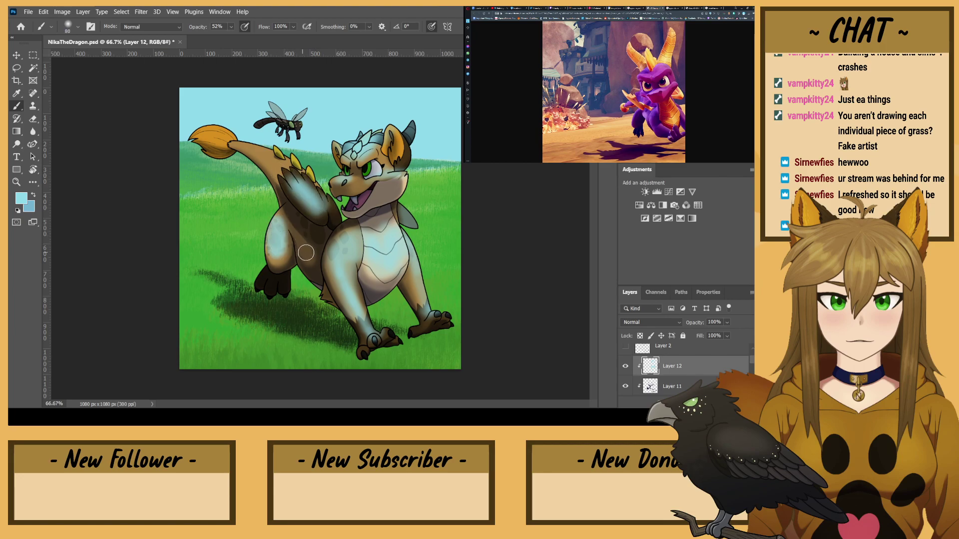
- Paint light blue along the dragon's tail, back spikes, ear, shoulder, far wing and toes, gradually reducing the brush size
{"action": "key", "text": "bracketright"}
{"action": "mouse_move", "coordinate": [260, 143]}
{"action": "left_mouse_down"}
{"action": "mouse_move", "coordinate": [237, 134]}
{"action": "mouse_move", "coordinate": [195, 131]}
{"action": "left_mouse_up"}
{"action": "mouse_move", "coordinate": [331, 215]}
{"action": "left_mouse_down"}
{"action": "mouse_move", "coordinate": [253, 140]}
{"action": "mouse_move", "coordinate": [237, 136]}
{"action": "mouse_move", "coordinate": [275, 161]}
{"action": "mouse_move", "coordinate": [225, 134]}
{"action": "left_mouse_up"}
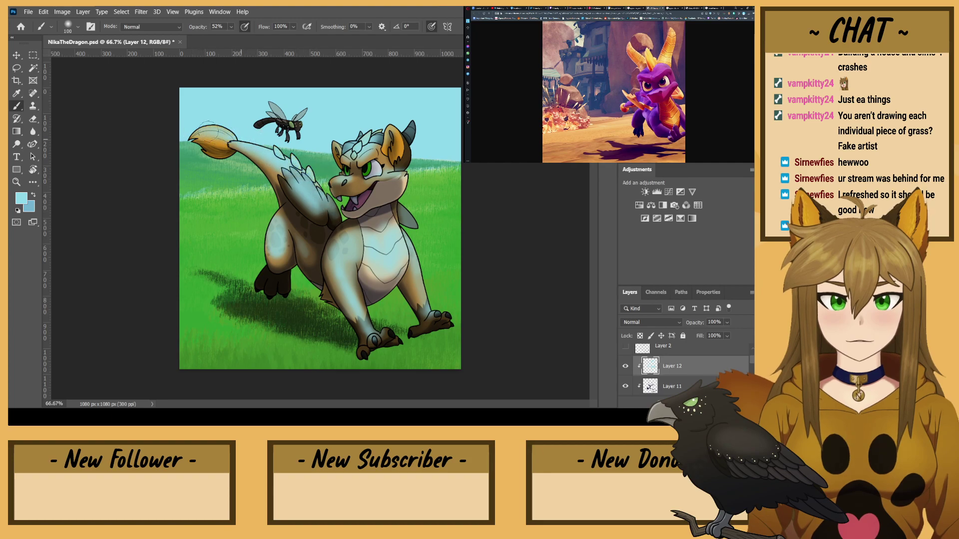
{"action": "mouse_move", "coordinate": [386, 136]}
{"action": "left_mouse_down"}
{"action": "mouse_move", "coordinate": [398, 114]}
{"action": "mouse_move", "coordinate": [411, 160]}
{"action": "mouse_move", "coordinate": [379, 107]}
{"action": "mouse_move", "coordinate": [404, 157]}
{"action": "left_mouse_up"}
{"action": "key", "text": "bracketleft"}
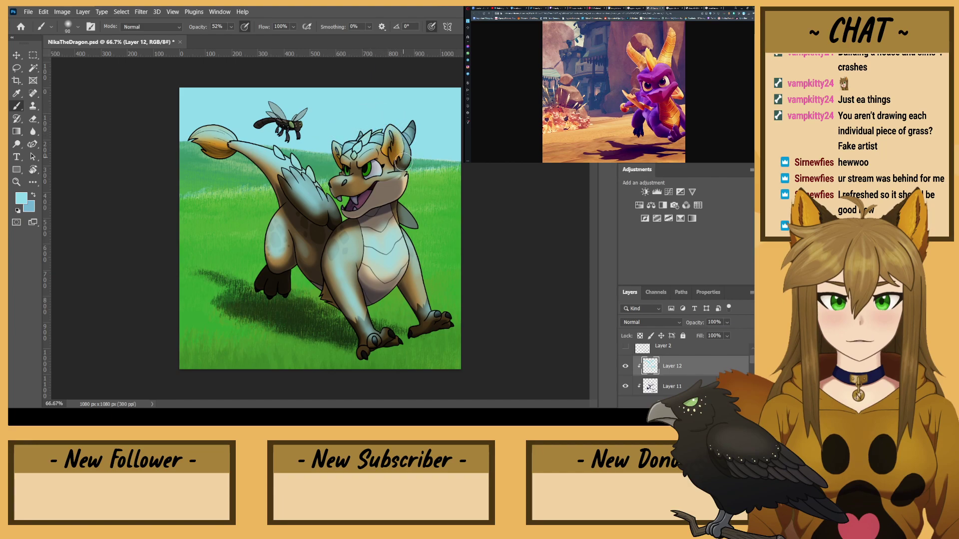
{"action": "key", "text": "bracketleft"}
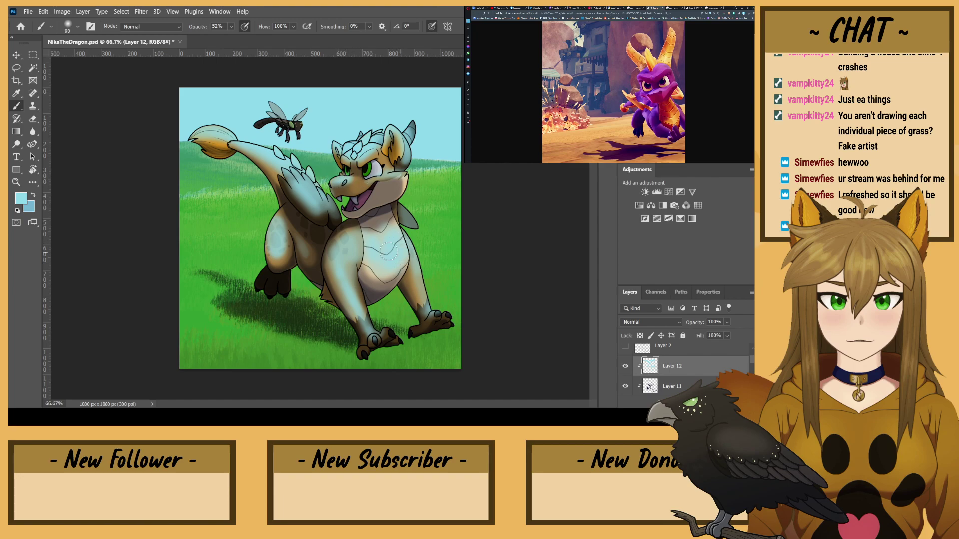
{"action": "mouse_move", "coordinate": [354, 234]}
{"action": "left_mouse_down"}
{"action": "mouse_move", "coordinate": [340, 246]}
{"action": "mouse_move", "coordinate": [357, 300]}
{"action": "mouse_move", "coordinate": [335, 248]}
{"action": "left_mouse_up"}
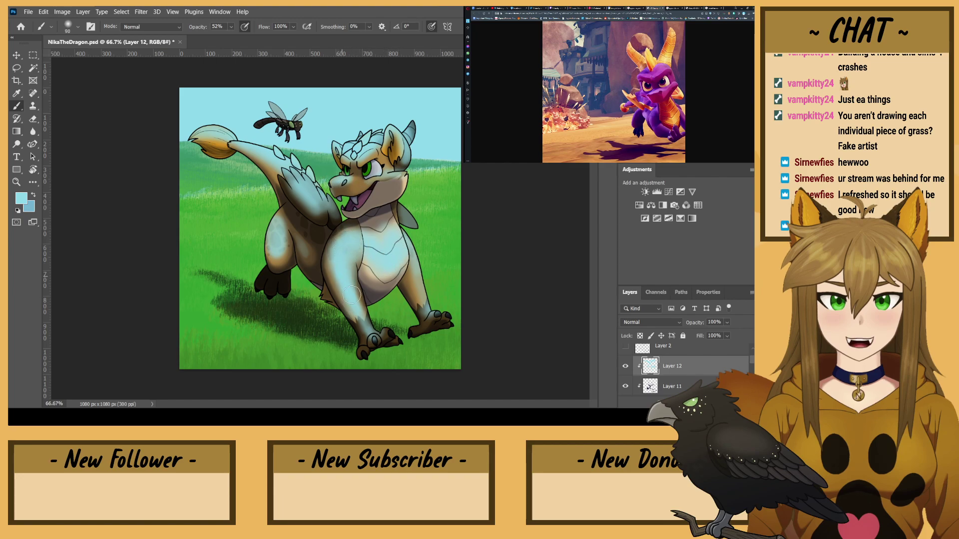
{"action": "key", "text": "bracketleft"}
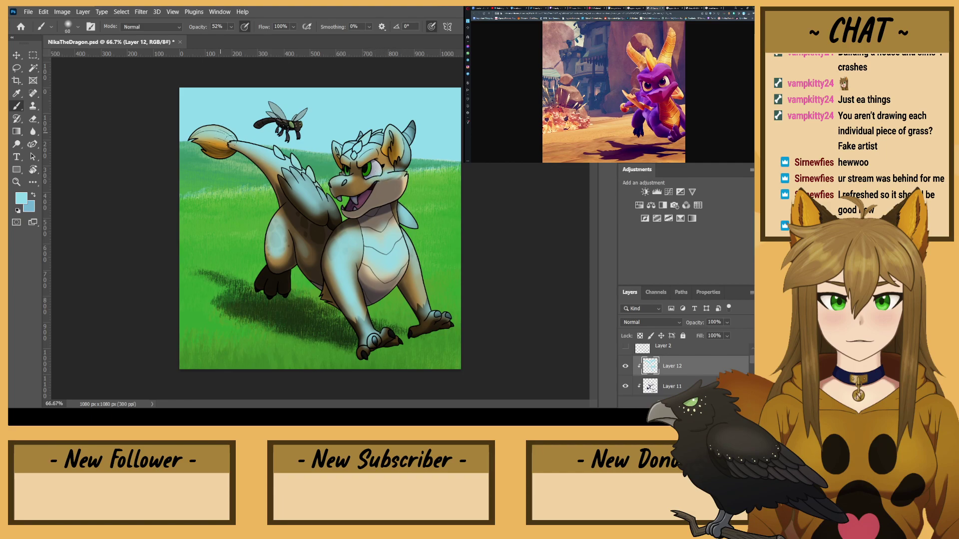
- Enlarge the 51% eraser and soften the light-blue highlights on the dragon's head and body
{"action": "key", "text": "e"}
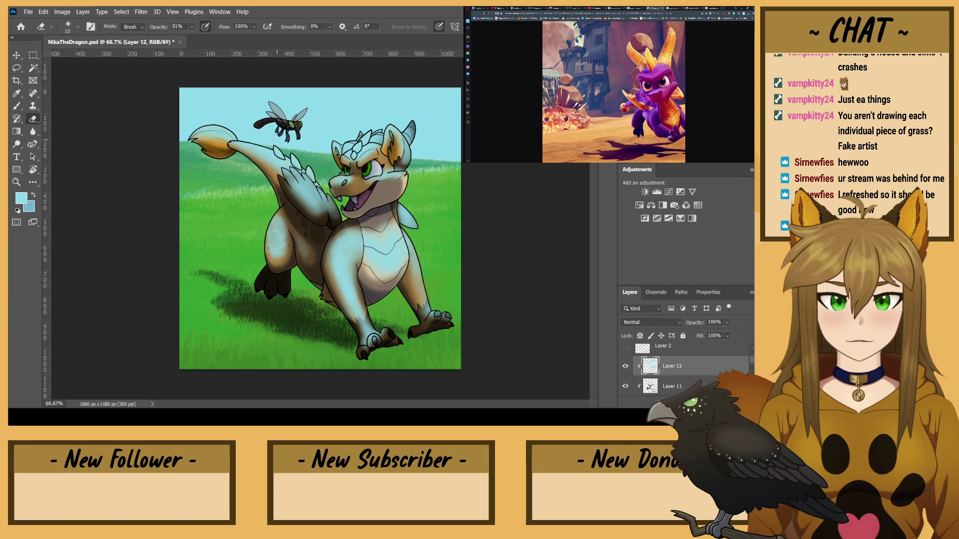
{"action": "key", "text": "bracketright"}
{"action": "key", "text": "bracketright"}
{"action": "key", "text": "bracketright"}
{"action": "key", "text": "bracketright"}
{"action": "key", "text": "bracketright"}
{"action": "key", "text": "bracketright"}
{"action": "key", "text": "bracketright"}
{"action": "key", "text": "bracketright"}
{"action": "key", "text": "bracketright"}
{"action": "key", "text": "bracketright"}
{"action": "left_click_drag", "start_coordinate": [360, 163], "coordinate": [351, 147]}
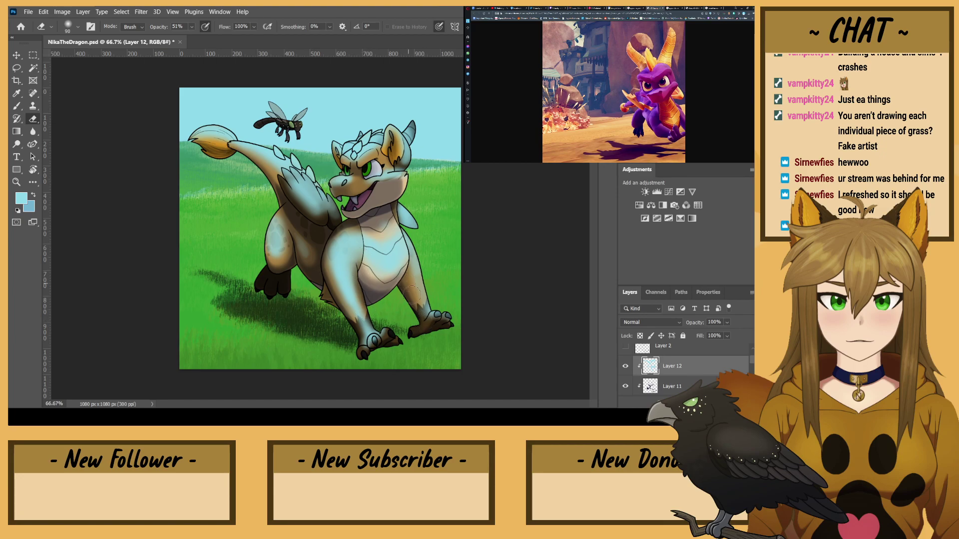
- Add light-blue highlights to the near wing and the dragonfly with a smaller brush, and set Layer 12's opacity to 29%
{"action": "left_click", "coordinate": [18, 107]}
{"action": "left_click", "coordinate": [17, 107]}
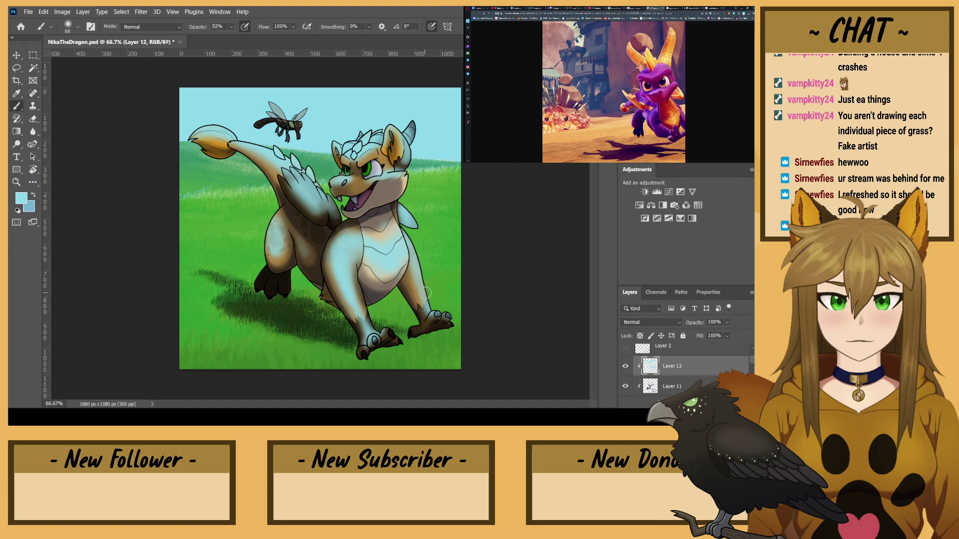
{"action": "mouse_move", "coordinate": [321, 208]}
{"action": "left_mouse_down"}
{"action": "mouse_move", "coordinate": [295, 178]}
{"action": "mouse_move", "coordinate": [334, 213]}
{"action": "mouse_move", "coordinate": [327, 200]}
{"action": "left_mouse_up"}
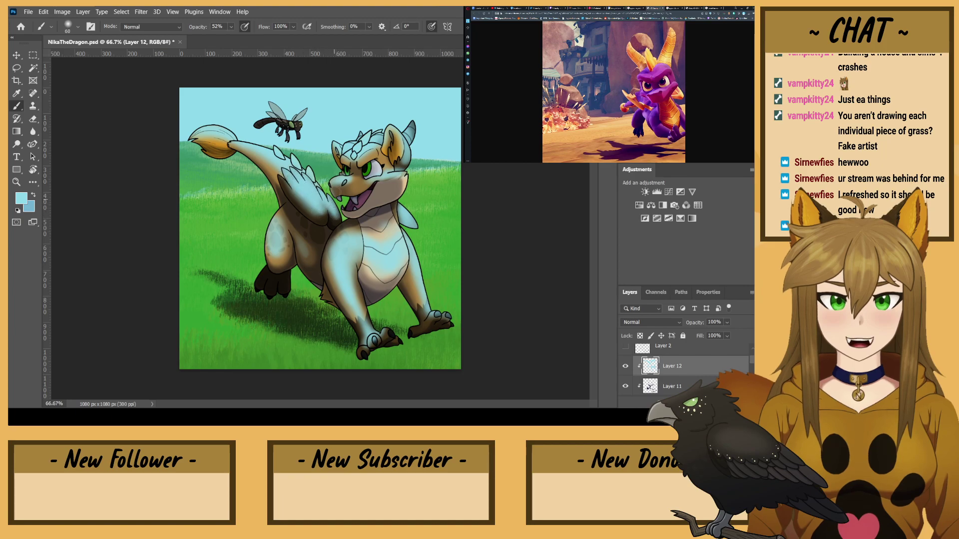
{"action": "key", "text": "bracketleft"}
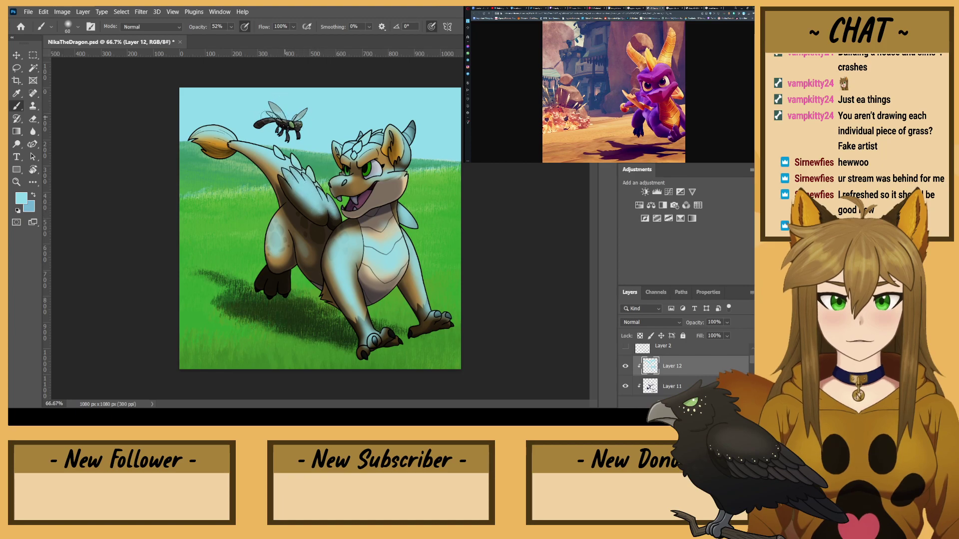
{"action": "key", "text": "bracketleft"}
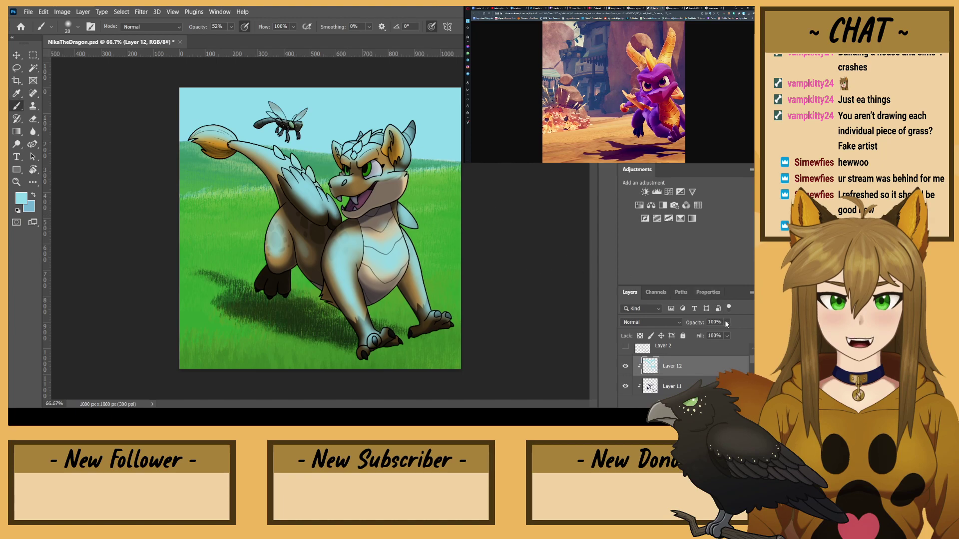
{"action": "key", "text": "ctrl+z"}
{"action": "left_click_drag", "start_coordinate": [706, 335], "coordinate": [705, 336]}
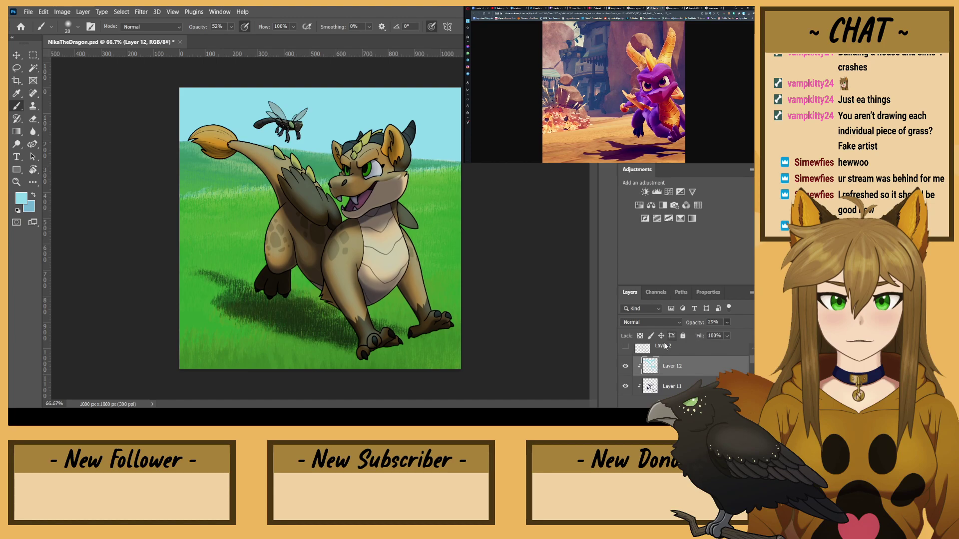
- Try Overlay blending on Layer 12, return it to Normal and set its opacity to 12%
{"action": "left_click", "coordinate": [644, 323]}
{"action": "key", "text": "Down"}
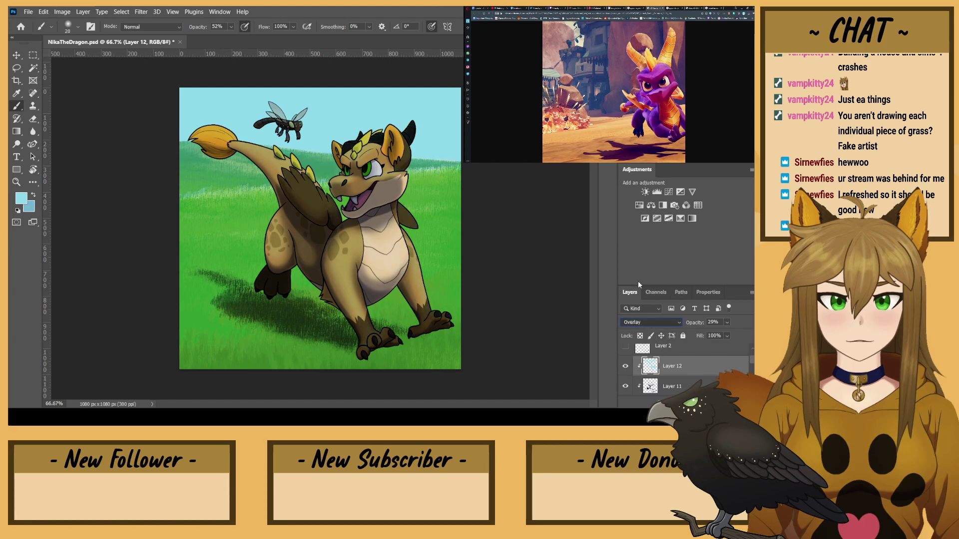
{"action": "left_click", "coordinate": [522, 221]}
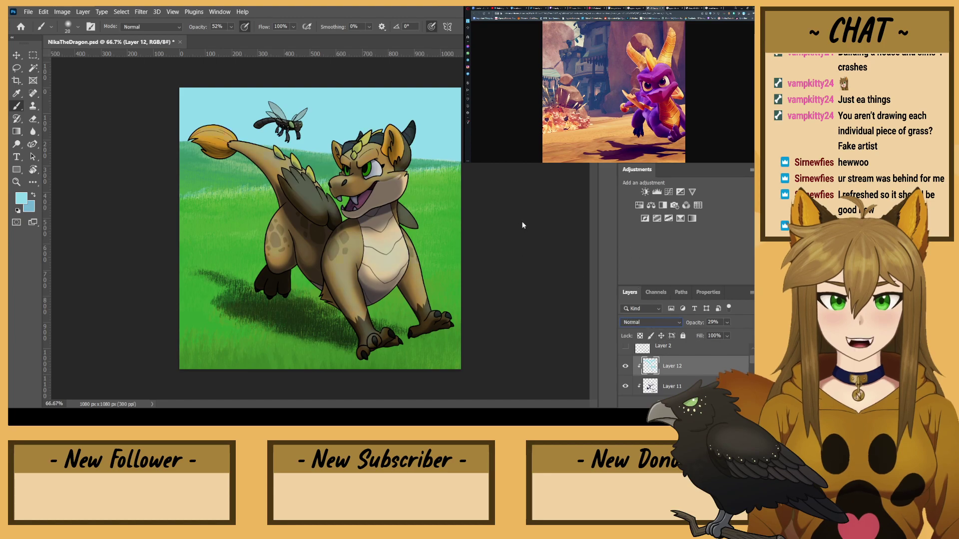
{"action": "left_click", "coordinate": [711, 337]}
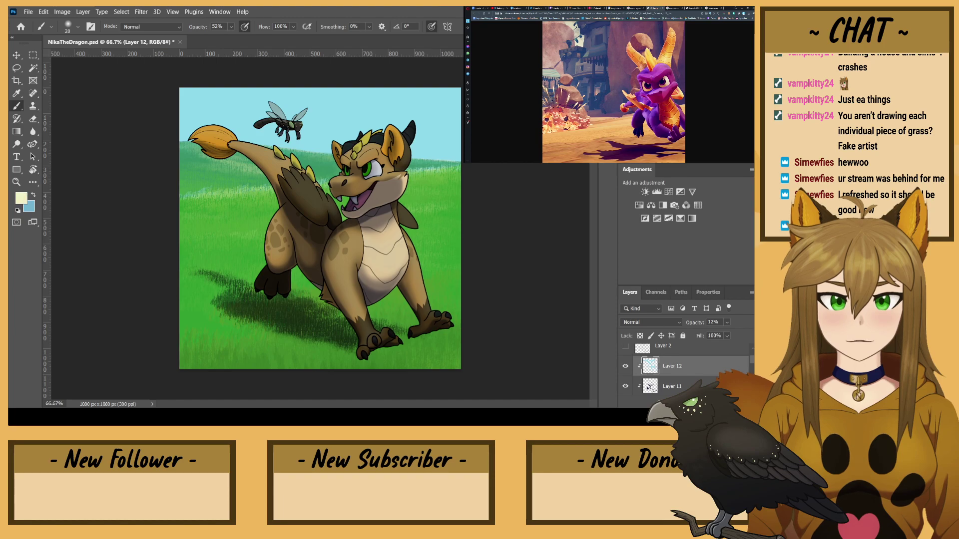
- Add a new clipped layer above Layer 12 and reduce the brush to a small tip
{"action": "key", "text": "ctrl+shift+alt+n"}
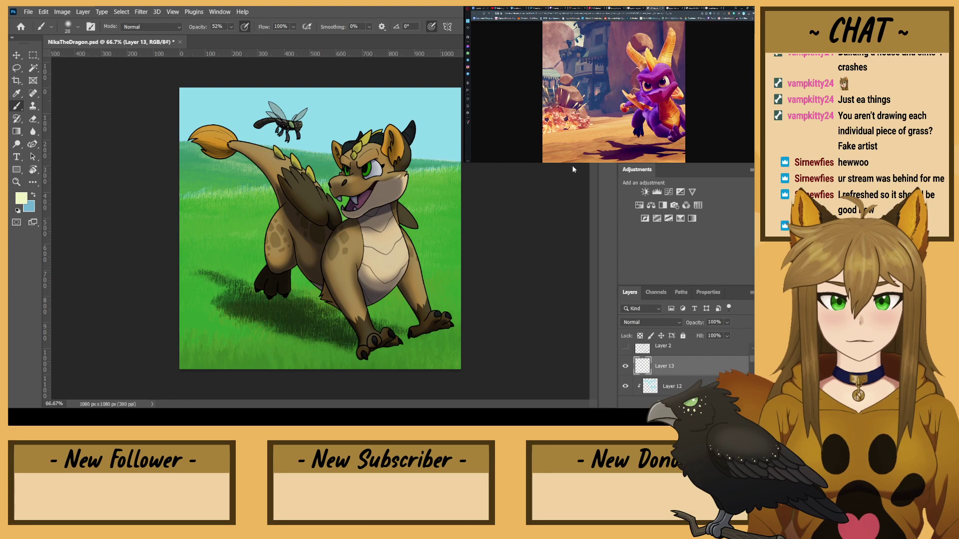
{"action": "key", "text": "ctrl+alt+g"}
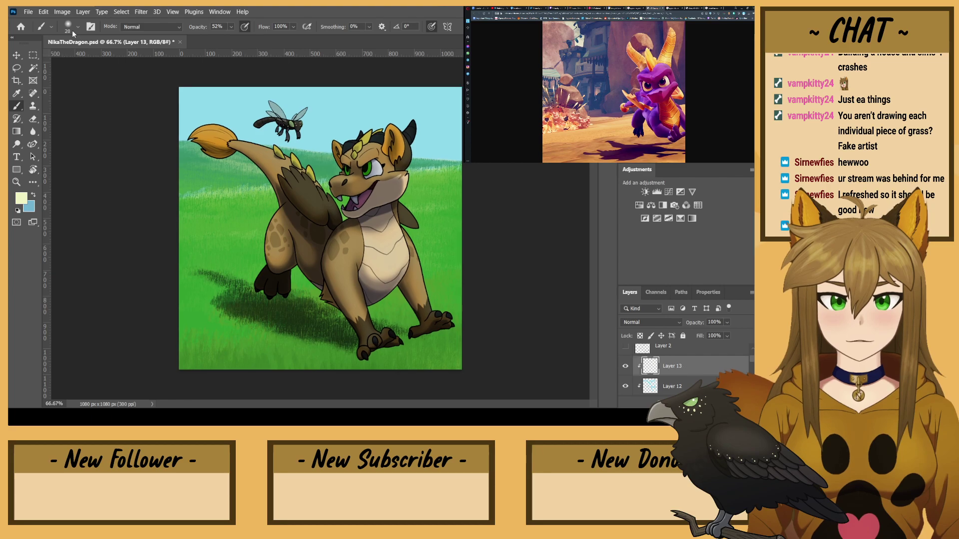
{"action": "key", "text": "ctrl+plus"}
{"action": "key", "text": "ctrl+plus"}
{"action": "left_click_drag", "start_coordinate": [373, 270], "coordinate": [433, 165]}
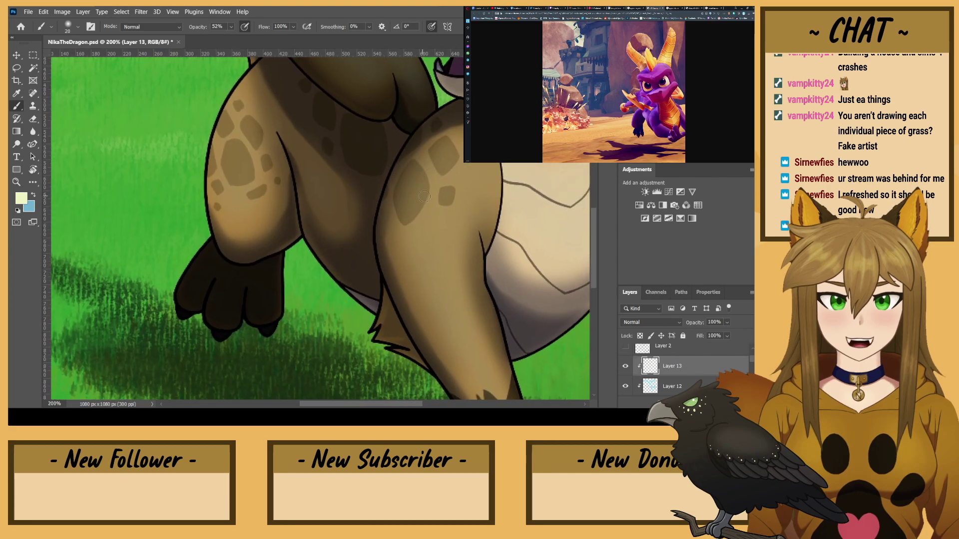
{"action": "key", "text": "bracketleft"}
{"action": "key", "text": "bracketleft"}
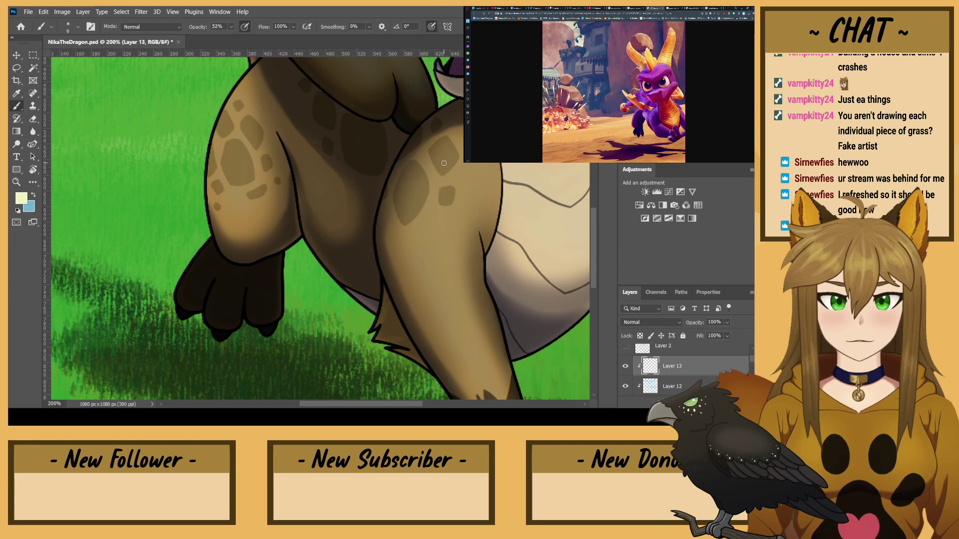
- Set Layer 11 to Normal blending at 100% opacity and sample the dark blue shadow color from the hind foot
{"action": "scroll", "coordinate": [683, 370], "scroll_direction": "down", "scroll_amount": 3}
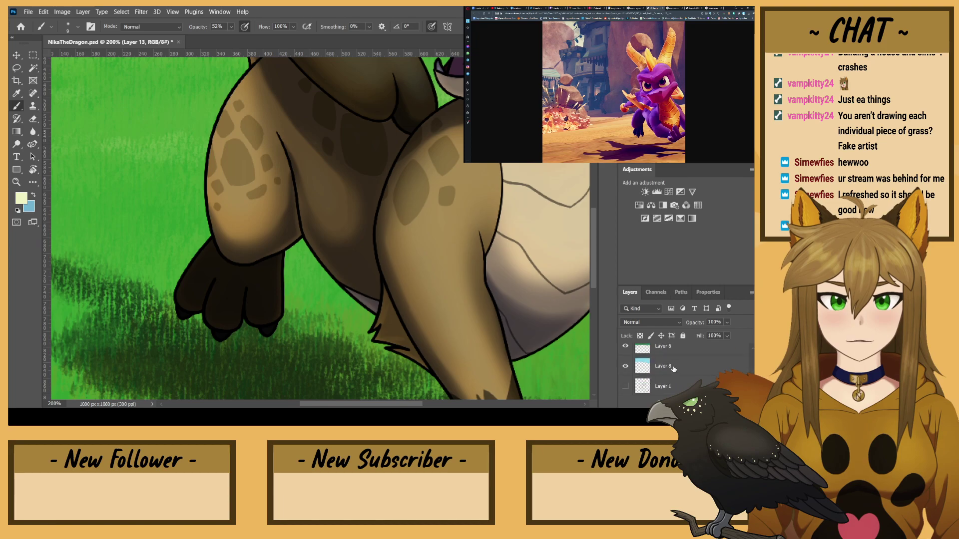
{"action": "scroll", "coordinate": [683, 370], "scroll_direction": "down", "scroll_amount": 3}
{"action": "left_click", "coordinate": [678, 363]}
{"action": "left_click", "coordinate": [672, 347]}
{"action": "left_click", "coordinate": [695, 323]}
{"action": "type", "text": "100"}
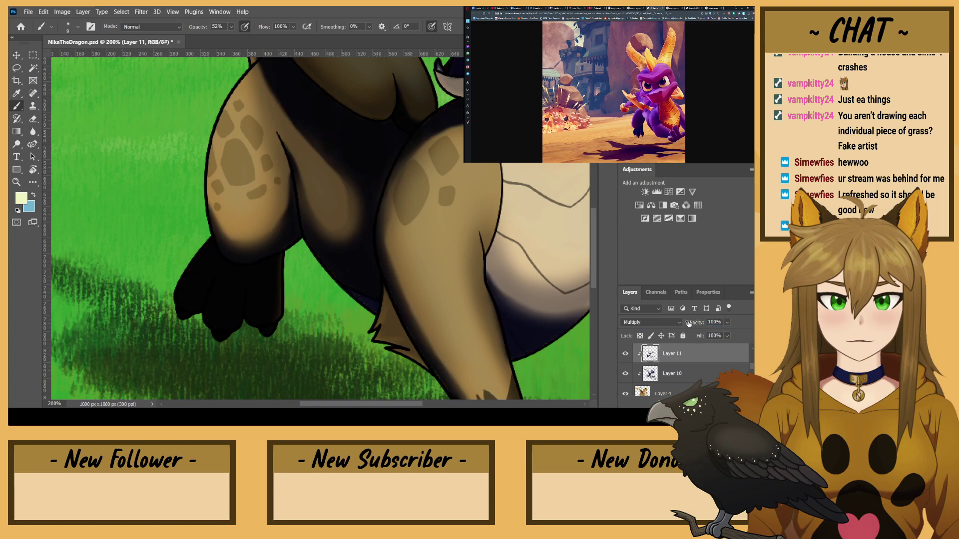
{"action": "left_click", "coordinate": [632, 168]}
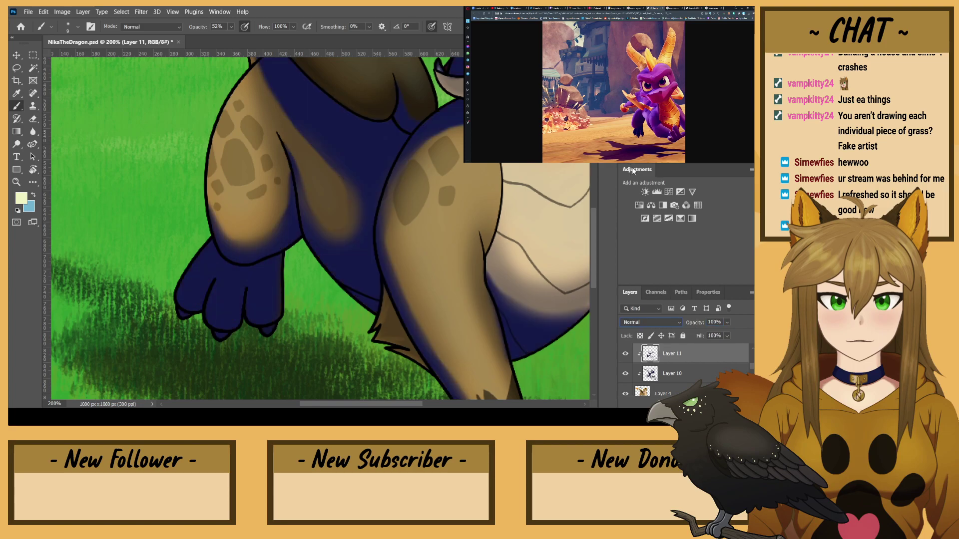
{"action": "left_click", "coordinate": [231, 285], "text": "alt"}
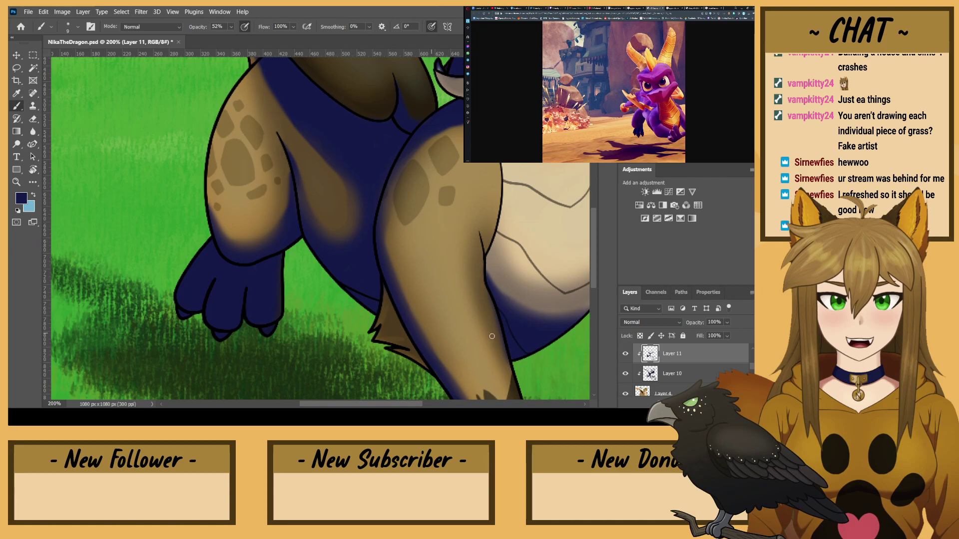
- Set Layer 11 to 50% opacity with Multiply blending
{"action": "type", "text": "5"}
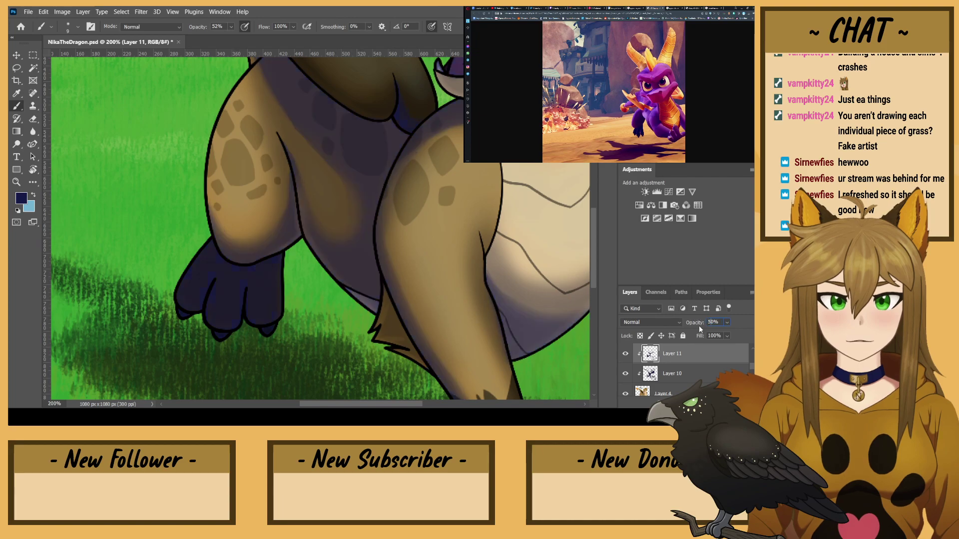
{"action": "left_click", "coordinate": [666, 324]}
{"action": "key", "text": "Up"}
{"action": "key", "text": "Up"}
{"action": "key", "text": "Up"}
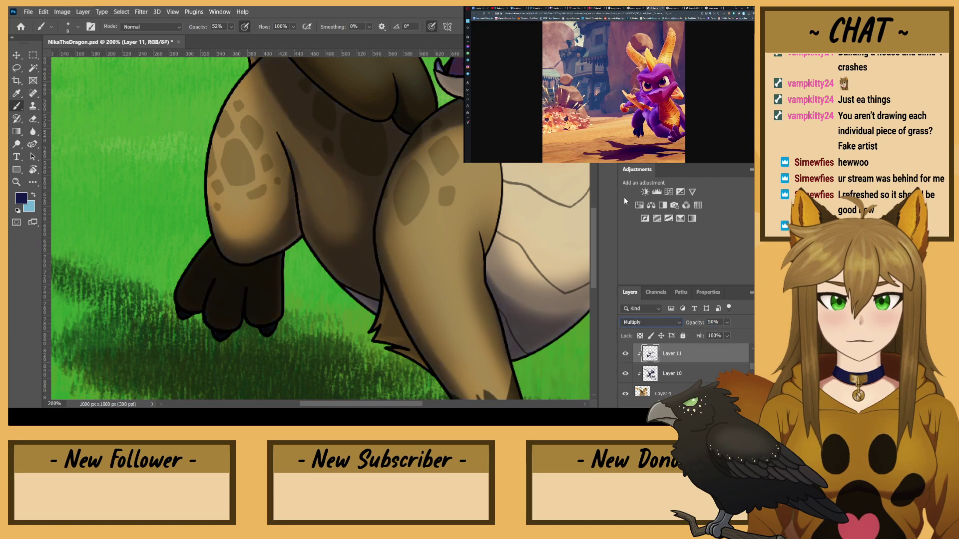
- Set the brush opacity to 100% and paint thin dark-blue shadows along the edges of the near shoulder's spots
{"action": "mouse_move", "coordinate": [472, 270]}
{"action": "left_mouse_down"}
{"action": "mouse_move", "coordinate": [490, 185]}
{"action": "mouse_move", "coordinate": [487, 265]}
{"action": "left_mouse_up"}
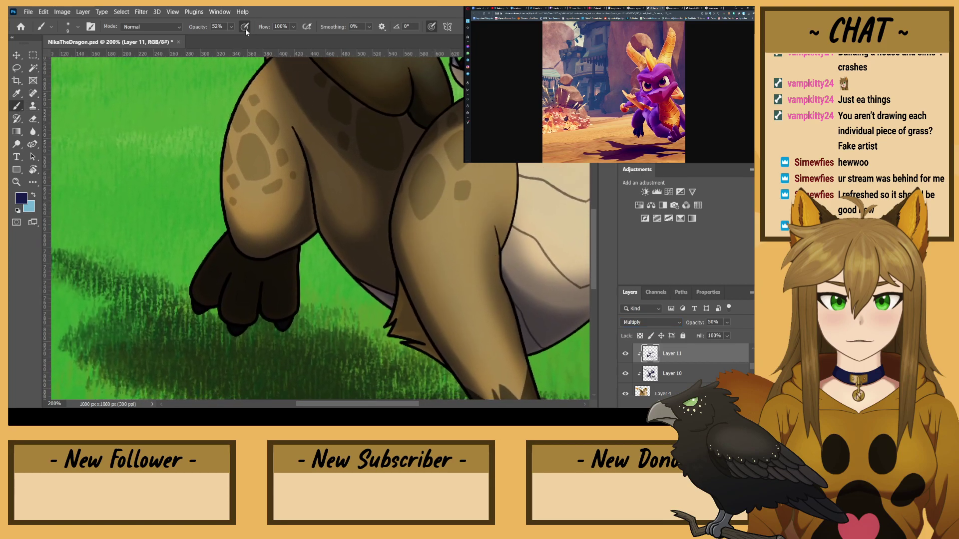
{"action": "key", "text": "0"}
{"action": "key", "text": "e"}
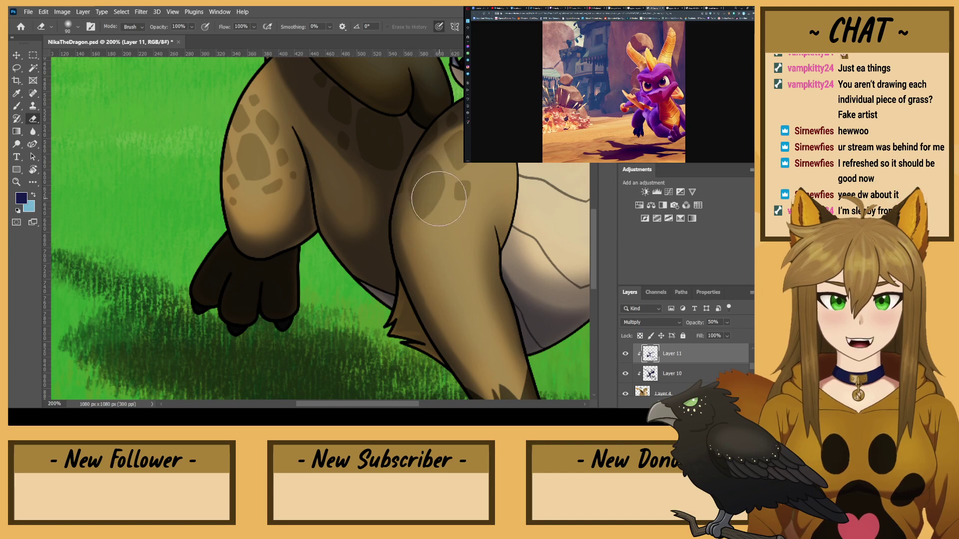
{"action": "key", "text": "b"}
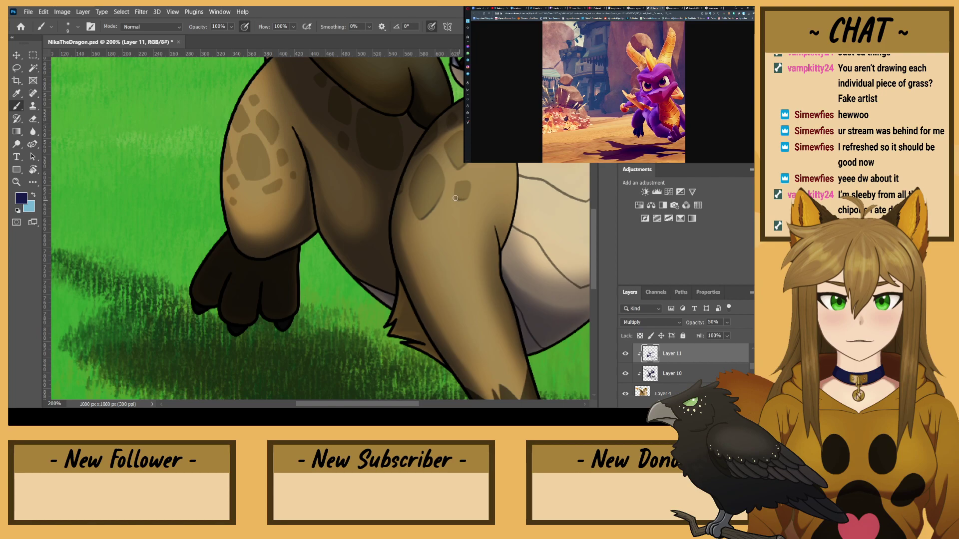
- Paint thin dark-blue shadows along the edges of the spots on the hind thigh on Layer 11
{"action": "left_click_drag", "start_coordinate": [314, 190], "coordinate": [361, 235]}
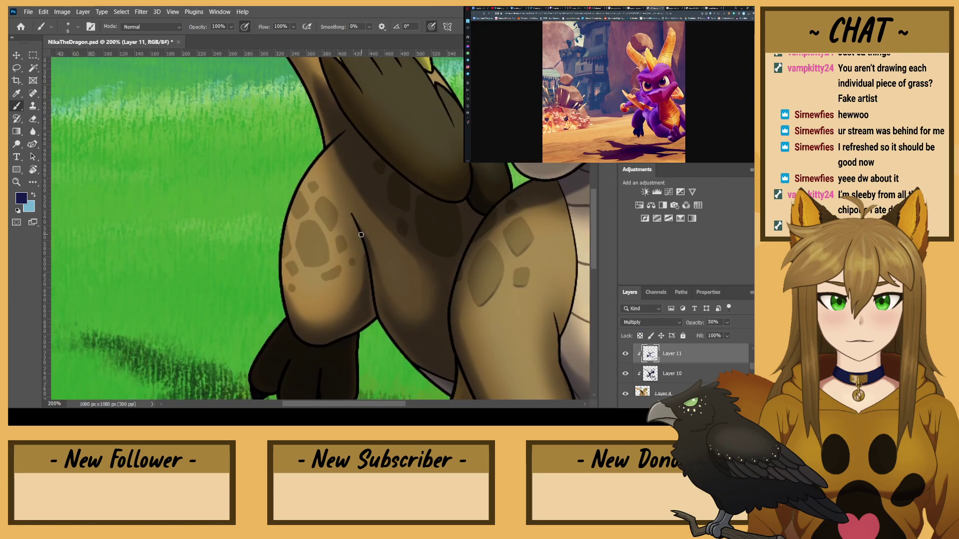
{"action": "left_click_drag", "start_coordinate": [324, 279], "coordinate": [338, 273]}
{"action": "key", "text": "ctrl+plus"}
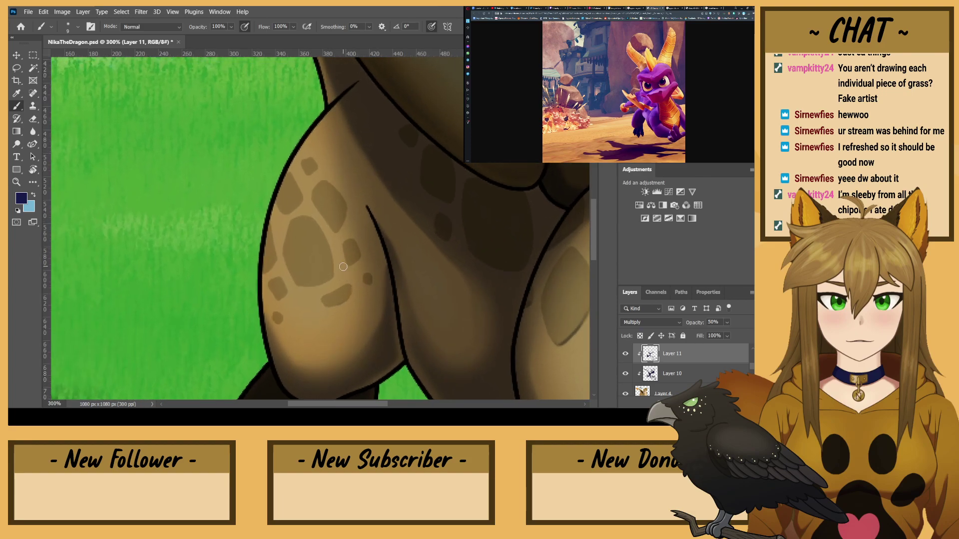
{"action": "key", "text": "ctrl+plus"}
{"action": "left_click_drag", "start_coordinate": [344, 266], "coordinate": [428, 274]}
{"action": "mouse_move", "coordinate": [365, 212]}
{"action": "left_mouse_down"}
{"action": "mouse_move", "coordinate": [374, 207]}
{"action": "mouse_move", "coordinate": [361, 215]}
{"action": "left_mouse_up"}
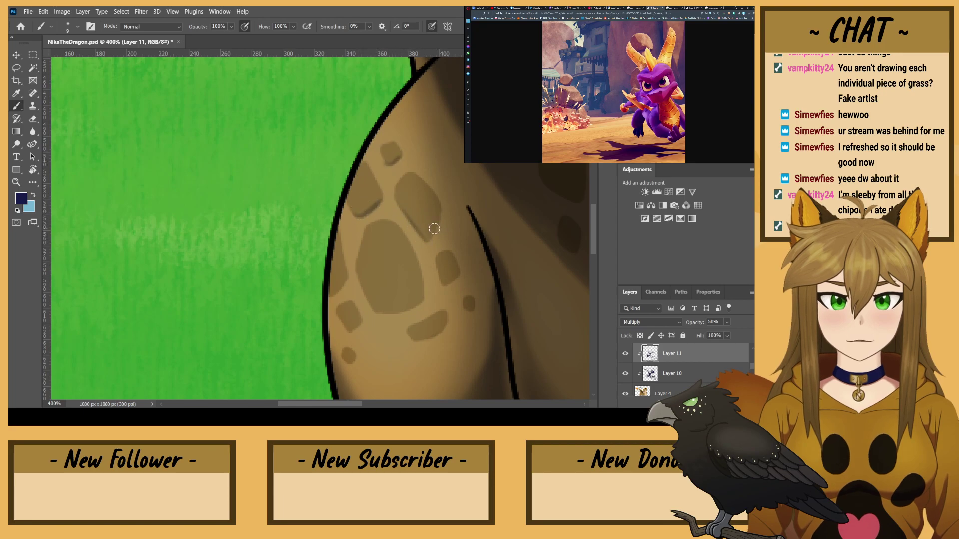
{"action": "mouse_move", "coordinate": [331, 270]}
{"action": "left_mouse_down"}
{"action": "mouse_move", "coordinate": [251, 218]}
{"action": "mouse_move", "coordinate": [243, 226]}
{"action": "left_mouse_up"}
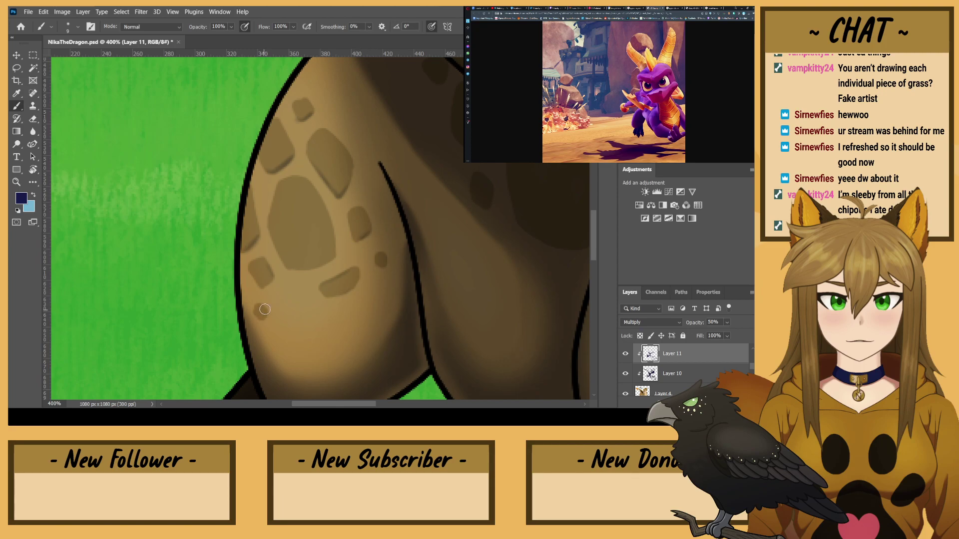
{"action": "left_click_drag", "start_coordinate": [375, 190], "coordinate": [324, 257]}
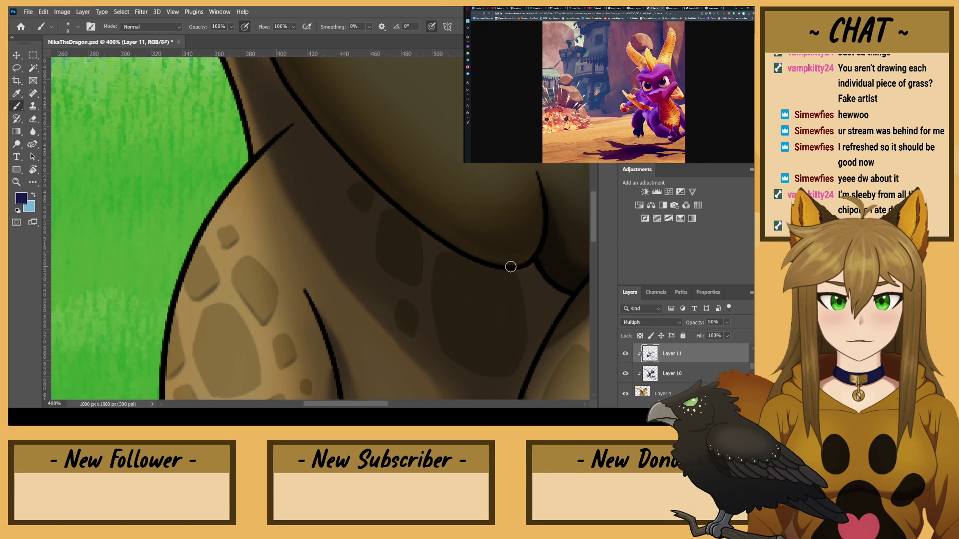
{"action": "mouse_move", "coordinate": [300, 172]}
{"action": "left_mouse_down"}
{"action": "mouse_move", "coordinate": [331, 248]}
{"action": "mouse_move", "coordinate": [295, 190]}
{"action": "left_mouse_up"}
{"action": "key", "text": "ctrl+minus"}
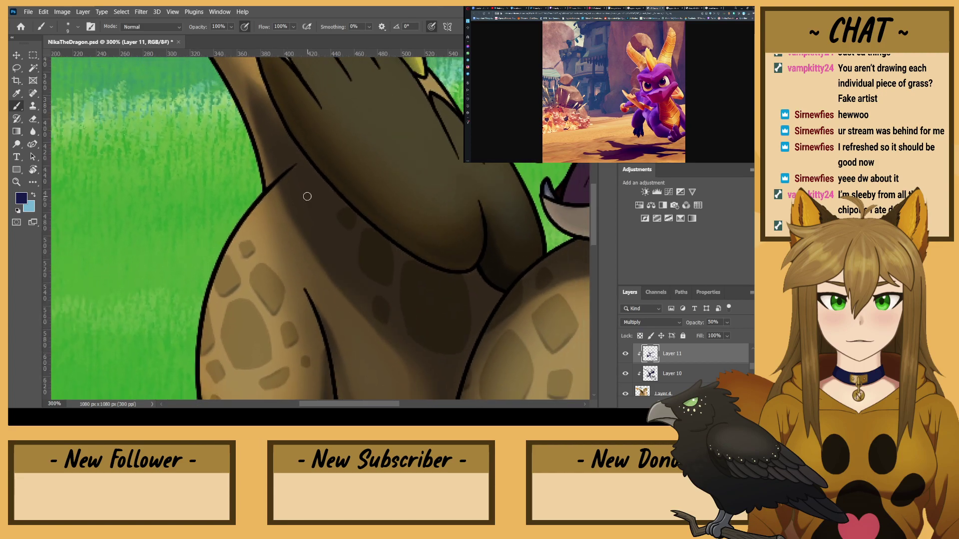
- Swap to light blue, select Layer 12 and tint the hind-thigh spots with a larger brush
{"action": "left_click", "coordinate": [33, 195]}
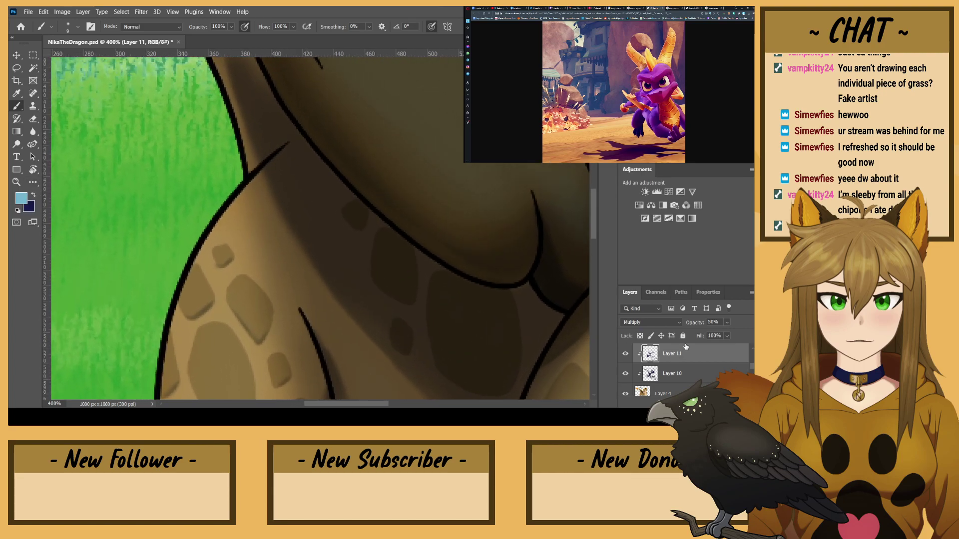
{"action": "scroll", "coordinate": [686, 354], "scroll_direction": "up", "scroll_amount": 2}
{"action": "left_click", "coordinate": [688, 374]}
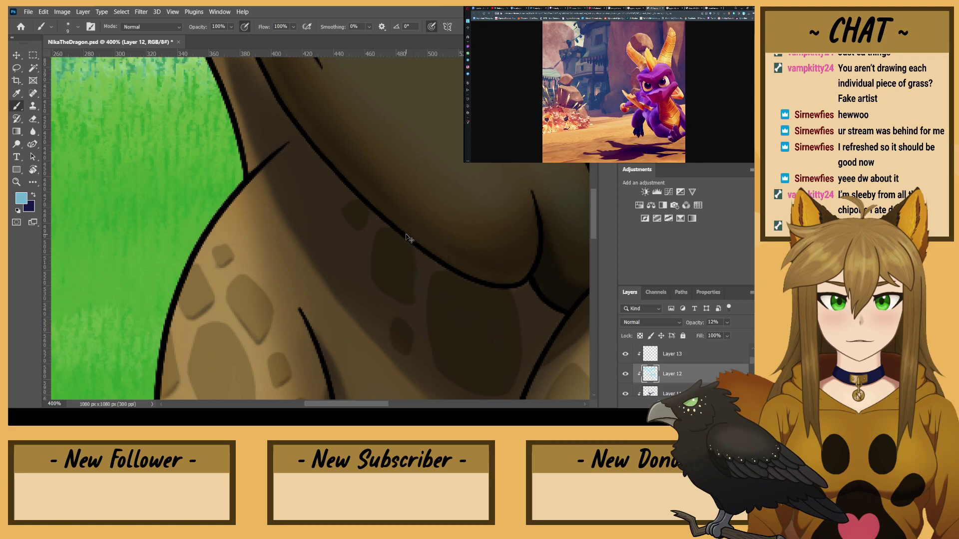
{"action": "left_click_drag", "start_coordinate": [261, 192], "coordinate": [338, 88]}
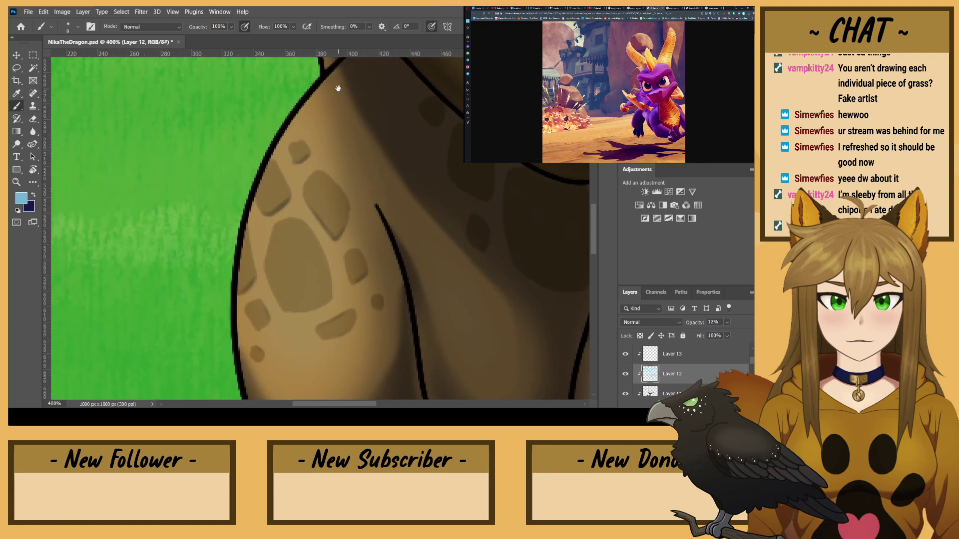
{"action": "key", "text": "bracketright"}
{"action": "key", "text": "bracketright"}
{"action": "key", "text": "bracketright"}
{"action": "key", "text": "bracketright"}
{"action": "key", "text": "bracketleft"}
{"action": "scroll", "coordinate": [247, 232], "scroll_direction": "down", "scroll_amount": 1}
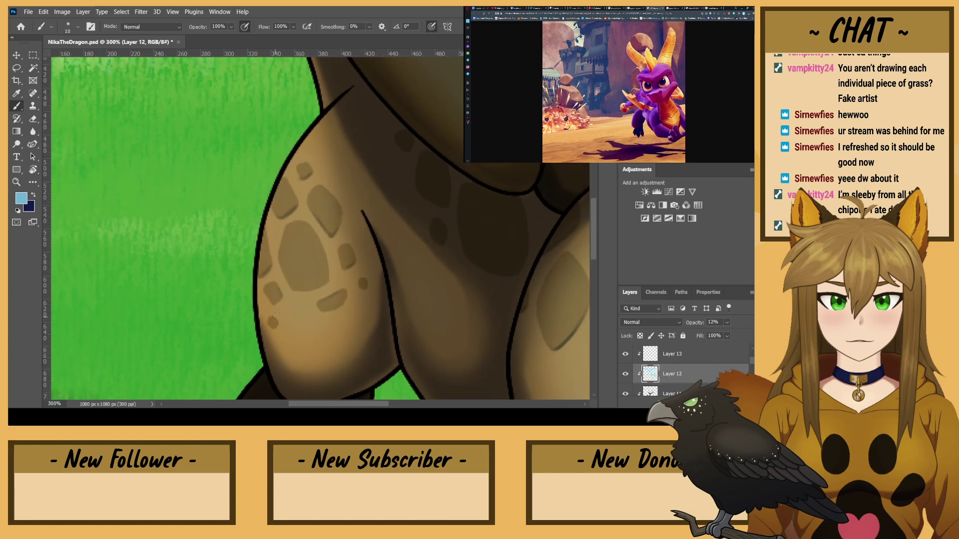
- Enlarge the brush and paint light blue over the dark spots on the dragon's flank below the wing
{"action": "left_click_drag", "start_coordinate": [505, 309], "coordinate": [309, 235]}
{"action": "key", "text": "bracketright"}
{"action": "key", "text": "bracketright"}
{"action": "key", "text": "bracketright"}
{"action": "key", "text": "bracketright"}
{"action": "key", "text": "bracketright"}
{"action": "key", "text": "bracketright"}
{"action": "key", "text": "bracketright"}
{"action": "key", "text": "bracketright"}
{"action": "mouse_move", "coordinate": [284, 119]}
{"action": "left_mouse_down"}
{"action": "mouse_move", "coordinate": [300, 177]}
{"action": "mouse_move", "coordinate": [284, 143]}
{"action": "mouse_move", "coordinate": [291, 118]}
{"action": "left_mouse_up"}
{"action": "scroll", "coordinate": [290, 118], "scroll_direction": "up", "scroll_amount": 3}
{"action": "scroll", "coordinate": [291, 117], "scroll_direction": "left", "scroll_amount": 2}
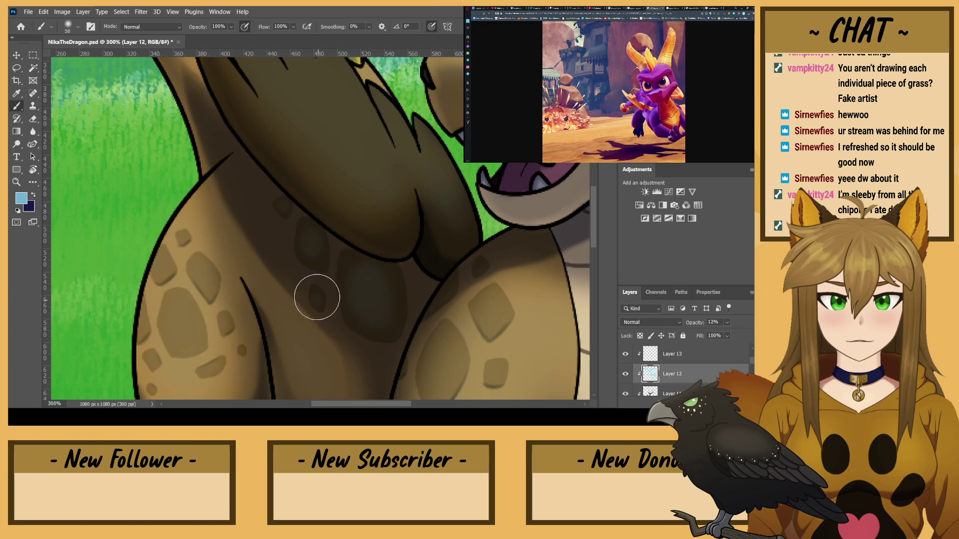
- Soften the light-blue highlights on the flank spots with the Eraser at 52% opacity, adjusting its size
{"action": "left_click", "coordinate": [33, 119]}
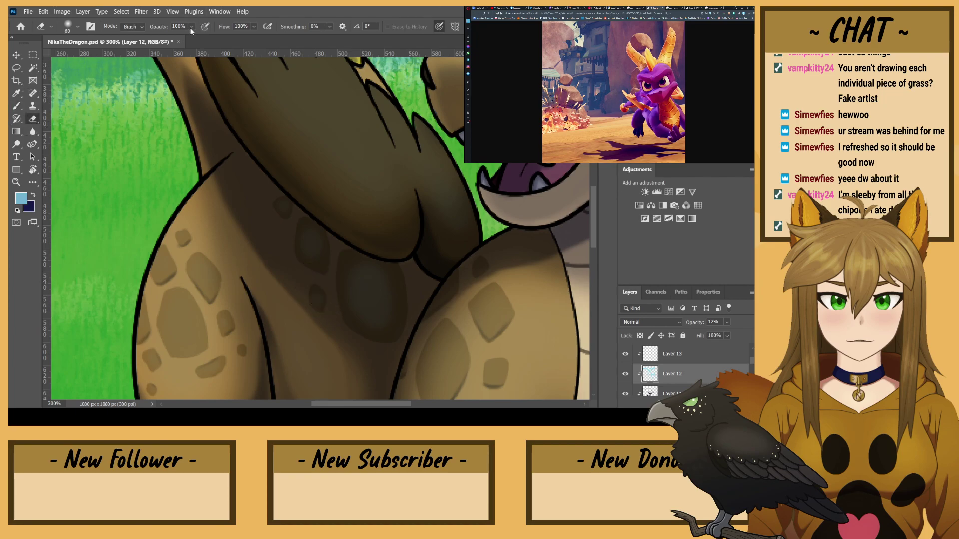
{"action": "key", "text": "bracketright"}
{"action": "mouse_move", "coordinate": [358, 294]}
{"action": "left_mouse_down"}
{"action": "mouse_move", "coordinate": [356, 314]}
{"action": "mouse_move", "coordinate": [375, 327]}
{"action": "mouse_move", "coordinate": [359, 292]}
{"action": "mouse_move", "coordinate": [360, 250]}
{"action": "mouse_move", "coordinate": [321, 308]}
{"action": "mouse_move", "coordinate": [305, 279]}
{"action": "left_mouse_up"}
{"action": "key", "text": "ctrl+minus"}
{"action": "key", "text": "bracketleft"}
{"action": "key", "text": "bracketleft"}
{"action": "key", "text": "bracketleft"}
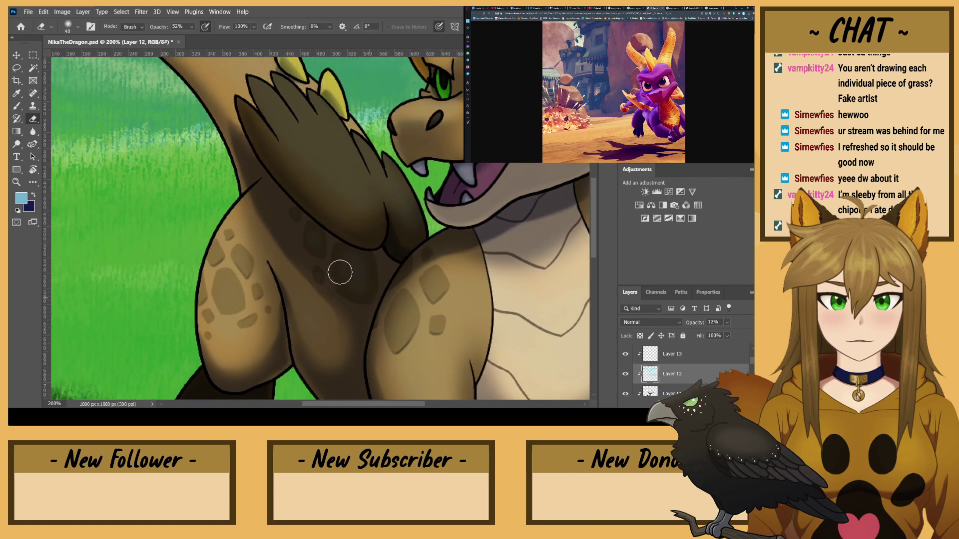
{"action": "key", "text": "bracketleft"}
{"action": "left_click_drag", "start_coordinate": [225, 155], "coordinate": [259, 315]}
- Return to the dark-blue brush on Layer 11 and shade the edges of the far foreleg's spots with a much smaller tip
{"action": "mouse_move", "coordinate": [483, 332]}
{"action": "left_mouse_down"}
{"action": "mouse_move", "coordinate": [139, 56]}
{"action": "mouse_move", "coordinate": [168, 54]}
{"action": "left_mouse_up"}
{"action": "left_click", "coordinate": [17, 105]}
{"action": "left_click", "coordinate": [34, 196]}
{"action": "left_click", "coordinate": [661, 391]}
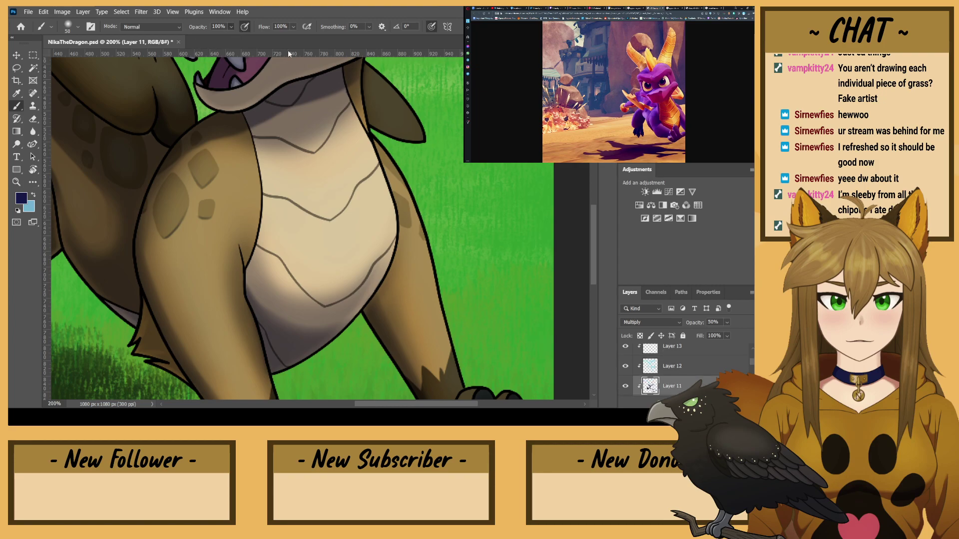
{"action": "key", "text": "ctrl+plus"}
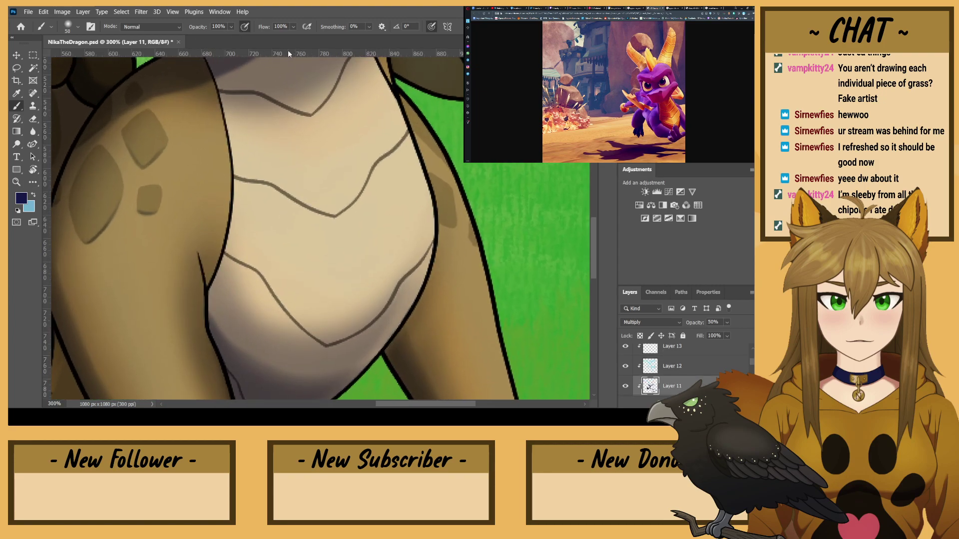
{"action": "key", "text": "bracketleft"}
{"action": "key", "text": "bracketleft"}
{"action": "key", "text": "bracketleft"}
{"action": "key", "text": "bracketleft"}
{"action": "key", "text": "bracketleft"}
{"action": "key", "text": "bracketleft"}
{"action": "key", "text": "bracketleft"}
{"action": "key", "text": "bracketleft"}
{"action": "key", "text": "bracketleft"}
{"action": "key", "text": "bracketleft"}
{"action": "left_click_drag", "start_coordinate": [451, 171], "coordinate": [418, 138]}
{"action": "left_click_drag", "start_coordinate": [473, 241], "coordinate": [473, 244]}
{"action": "key", "text": "ctrl+minus"}
{"action": "key", "text": "ctrl+minus"}
{"action": "key", "text": "ctrl+minus"}
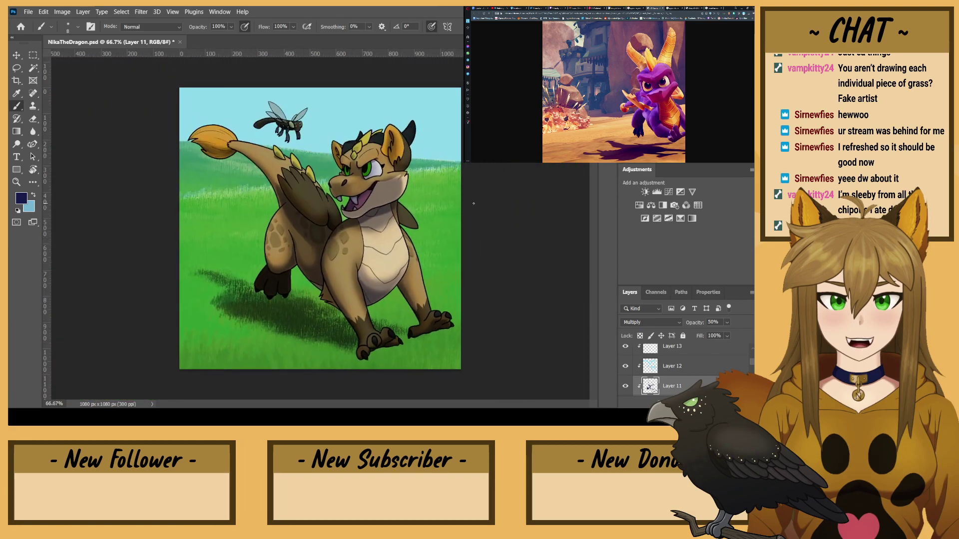
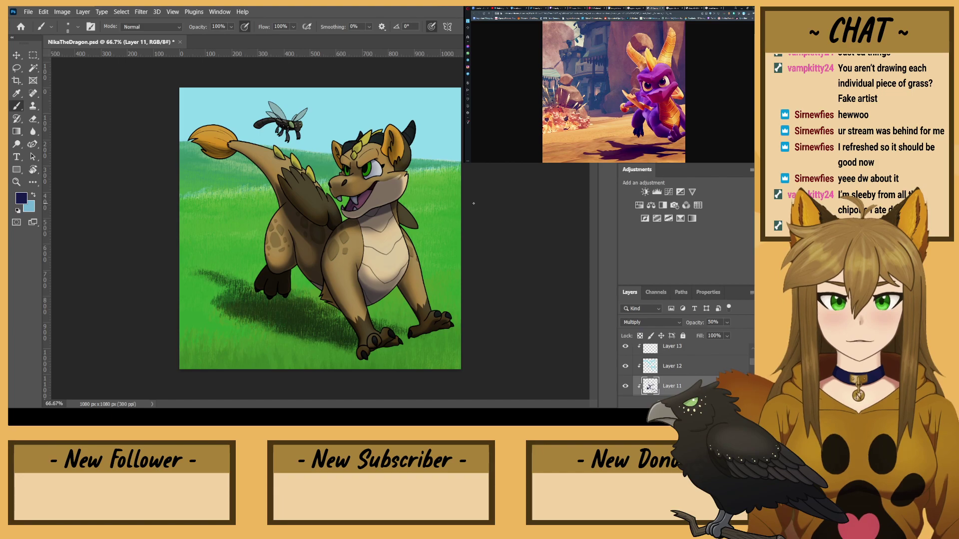
- Add a new clipped layer above Layer 12 and sample the cream color from the dragon's belly
{"action": "left_click", "coordinate": [678, 366]}
{"action": "key", "text": "ctrl+shift+alt+n"}
{"action": "left_click", "coordinate": [384, 259], "text": "alt"}
{"action": "key", "text": "ctrl+plus"}
{"action": "key", "text": "ctrl+plus"}
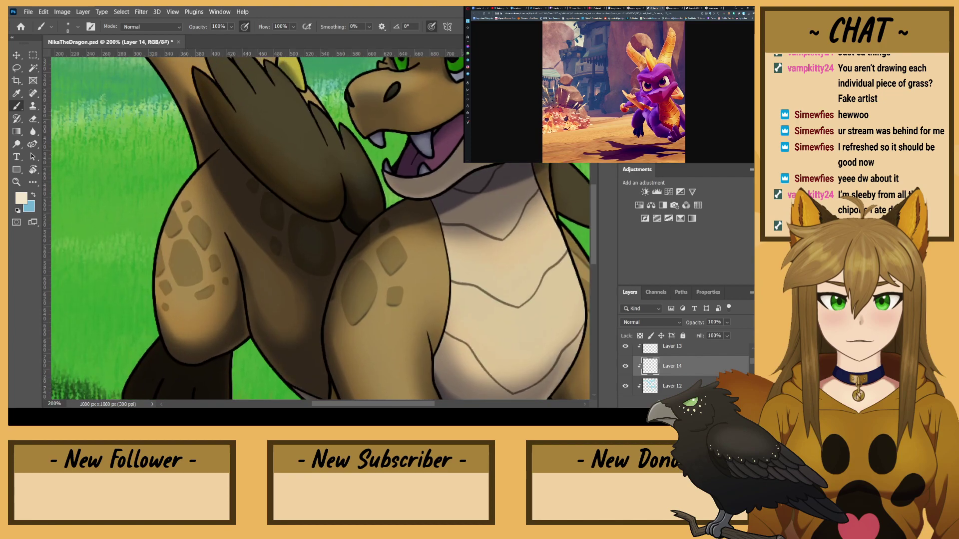
- Paint thin pale-yellow highlights along the edges of the yellow spikes on the dragon's forehead
{"action": "left_click_drag", "start_coordinate": [505, 235], "coordinate": [488, 300]}
{"action": "key", "text": "r"}
{"action": "left_click_drag", "start_coordinate": [267, 163], "coordinate": [286, 213]}
{"action": "key", "text": "b"}
{"action": "left_click", "coordinate": [245, 27]}
{"action": "left_click_drag", "start_coordinate": [326, 153], "coordinate": [337, 109]}
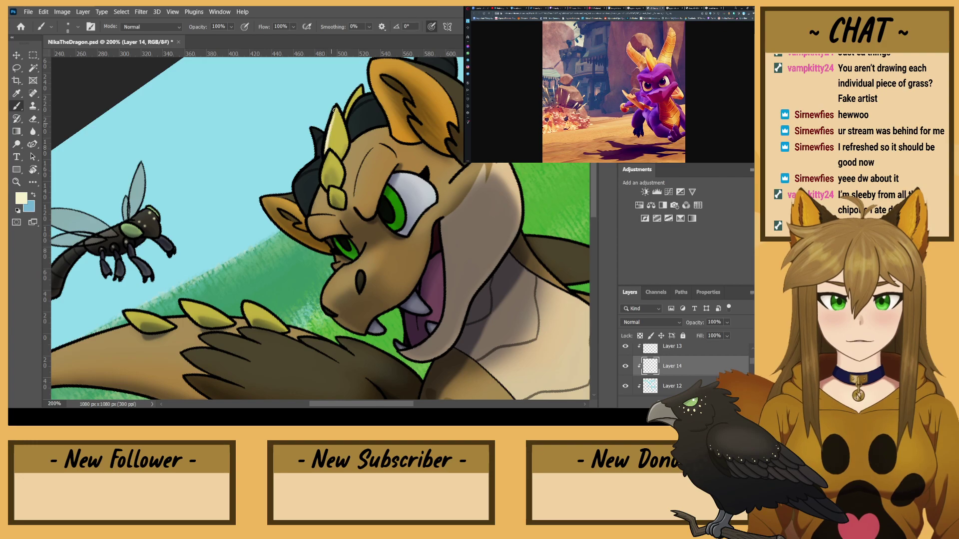
{"action": "left_click_drag", "start_coordinate": [330, 155], "coordinate": [321, 183]}
{"action": "mouse_move", "coordinate": [334, 151]}
{"action": "left_mouse_down"}
{"action": "mouse_move", "coordinate": [323, 181]}
{"action": "mouse_move", "coordinate": [330, 154]}
{"action": "left_mouse_up"}
{"action": "mouse_move", "coordinate": [333, 158]}
{"action": "left_mouse_down"}
{"action": "mouse_move", "coordinate": [327, 171]}
{"action": "mouse_move", "coordinate": [333, 131]}
{"action": "mouse_move", "coordinate": [358, 91]}
{"action": "mouse_move", "coordinate": [348, 125]}
{"action": "mouse_move", "coordinate": [372, 94]}
{"action": "left_mouse_up"}
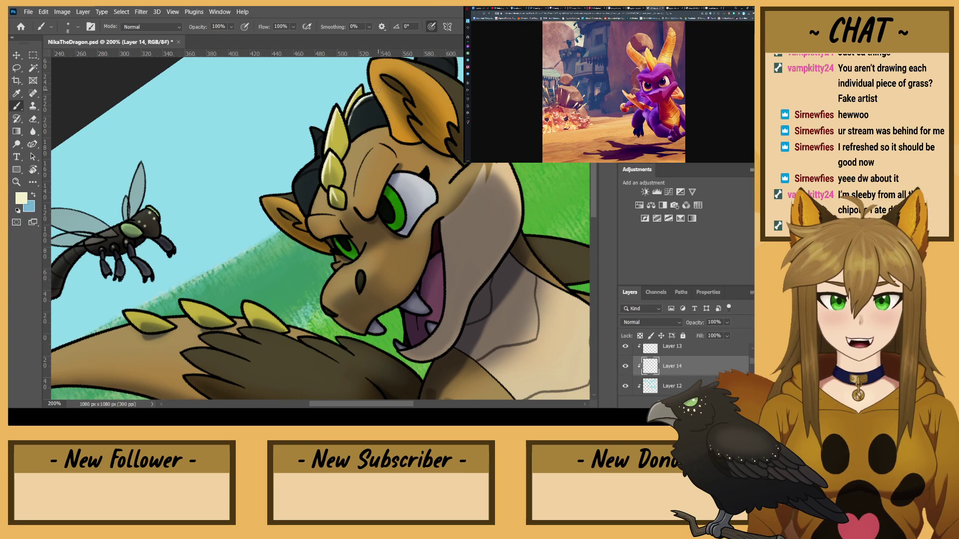
- Add thin pale highlights along the edges of the dark hair tufts, the rear crest spikes and the curved horn
{"action": "left_click_drag", "start_coordinate": [318, 155], "coordinate": [312, 129]}
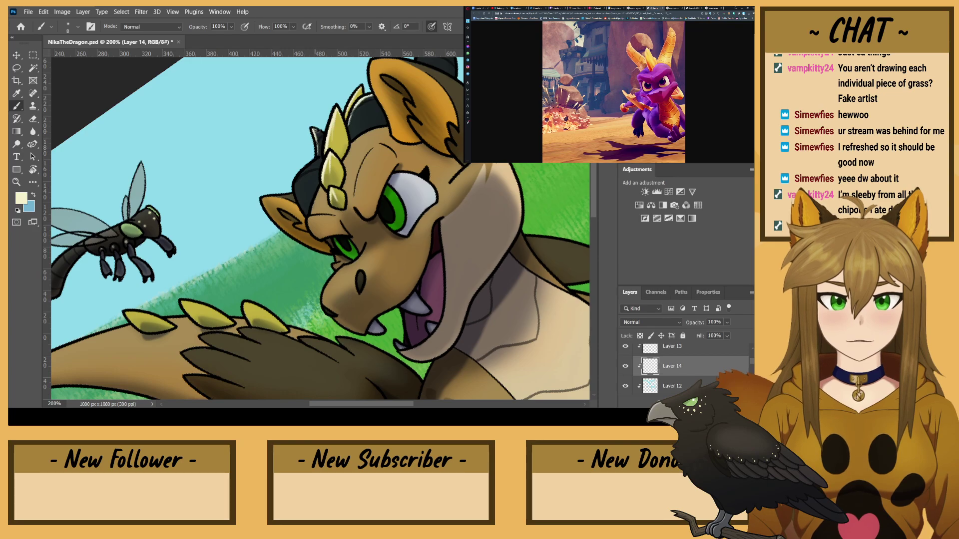
{"action": "left_click_drag", "start_coordinate": [299, 175], "coordinate": [313, 153]}
{"action": "mouse_move", "coordinate": [305, 214]}
{"action": "left_mouse_down"}
{"action": "mouse_move", "coordinate": [296, 179]}
{"action": "mouse_move", "coordinate": [303, 170]}
{"action": "left_mouse_up"}
{"action": "scroll", "coordinate": [296, 157], "scroll_direction": "up", "scroll_amount": 3}
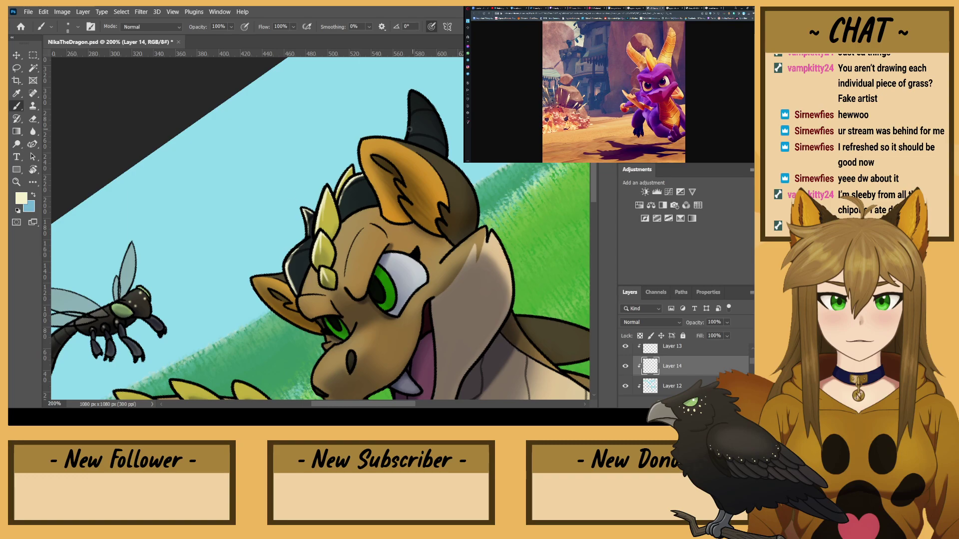
{"action": "left_click_drag", "start_coordinate": [409, 141], "coordinate": [414, 91]}
{"action": "left_click_drag", "start_coordinate": [237, 207], "coordinate": [418, 76]}
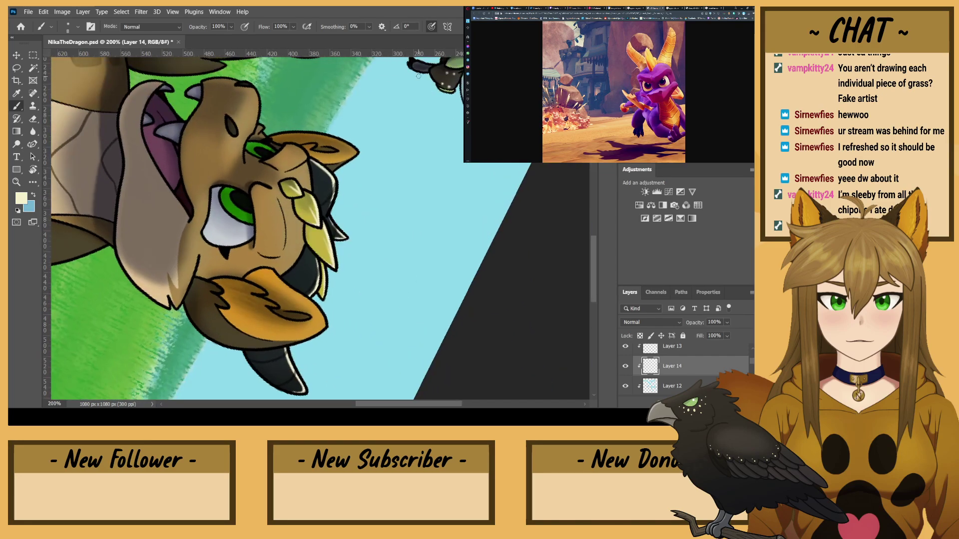
{"action": "left_click_drag", "start_coordinate": [317, 283], "coordinate": [316, 258]}
- Rotate the canvas back toward upright and paint pale highlights on the dragon's fangs
{"action": "key", "text": "r"}
{"action": "mouse_move", "coordinate": [255, 187]}
{"action": "left_mouse_down"}
{"action": "mouse_move", "coordinate": [277, 288]}
{"action": "mouse_move", "coordinate": [307, 295]}
{"action": "left_mouse_up"}
{"action": "key", "text": "b"}
{"action": "left_click_drag", "start_coordinate": [248, 274], "coordinate": [389, 139]}
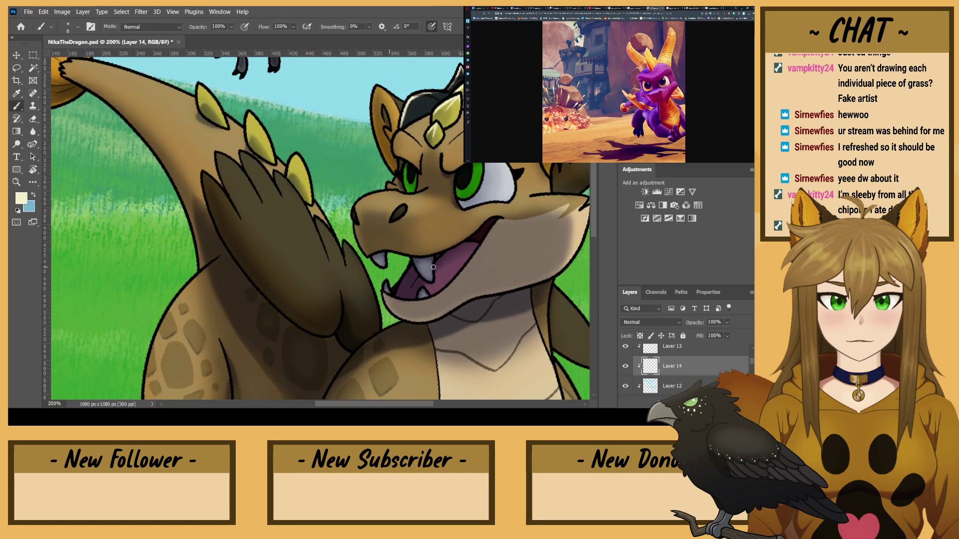
{"action": "left_click_drag", "start_coordinate": [428, 278], "coordinate": [426, 268]}
{"action": "left_click_drag", "start_coordinate": [427, 275], "coordinate": [426, 266]}
- Paint pale highlights along the edges of the yellow spikes on the dragon's back
{"action": "mouse_move", "coordinate": [204, 187]}
{"action": "left_mouse_down"}
{"action": "mouse_move", "coordinate": [232, 150]}
{"action": "mouse_move", "coordinate": [300, 255]}
{"action": "left_mouse_up"}
{"action": "mouse_move", "coordinate": [399, 242]}
{"action": "left_mouse_down"}
{"action": "mouse_move", "coordinate": [403, 270]}
{"action": "mouse_move", "coordinate": [387, 226]}
{"action": "mouse_move", "coordinate": [395, 232]}
{"action": "mouse_move", "coordinate": [363, 224]}
{"action": "mouse_move", "coordinate": [367, 234]}
{"action": "mouse_move", "coordinate": [339, 183]}
{"action": "left_mouse_up"}
{"action": "left_click_drag", "start_coordinate": [367, 233], "coordinate": [311, 175]}
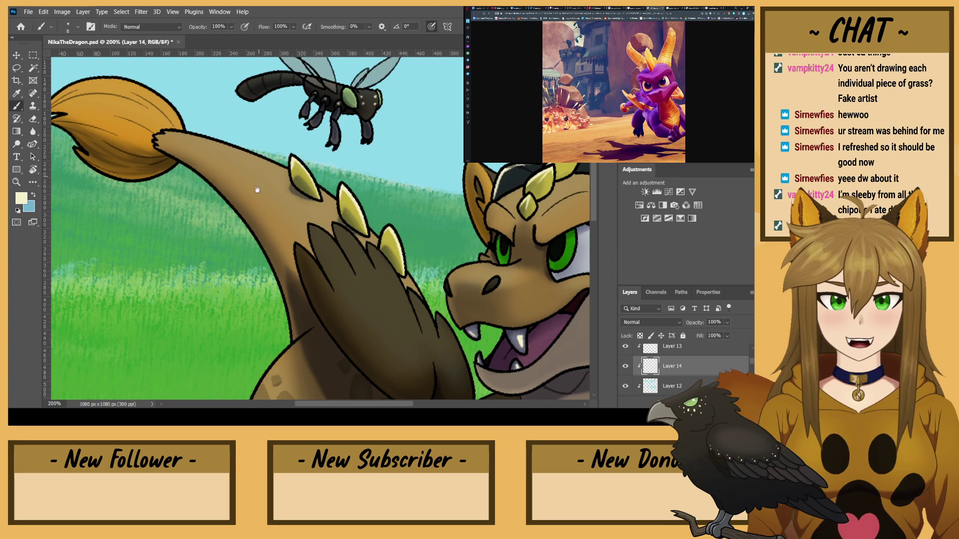
- Highlight the tips of the dark claws on the raised hind paw
{"action": "left_click_drag", "start_coordinate": [240, 320], "coordinate": [295, 149]}
{"action": "left_click_drag", "start_coordinate": [288, 353], "coordinate": [315, 194]}
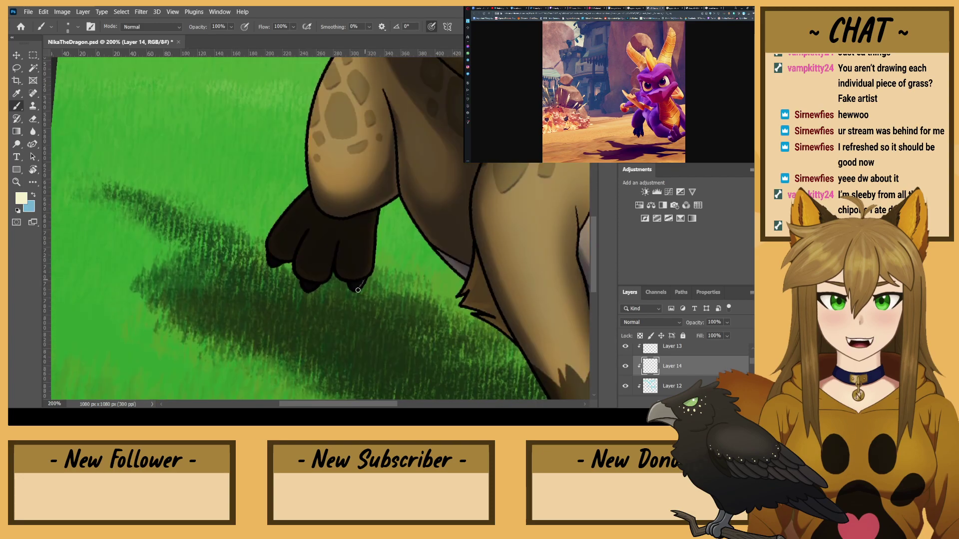
{"action": "mouse_move", "coordinate": [365, 279]}
{"action": "left_mouse_down"}
{"action": "mouse_move", "coordinate": [359, 288]}
{"action": "mouse_move", "coordinate": [303, 294]}
{"action": "left_mouse_up"}
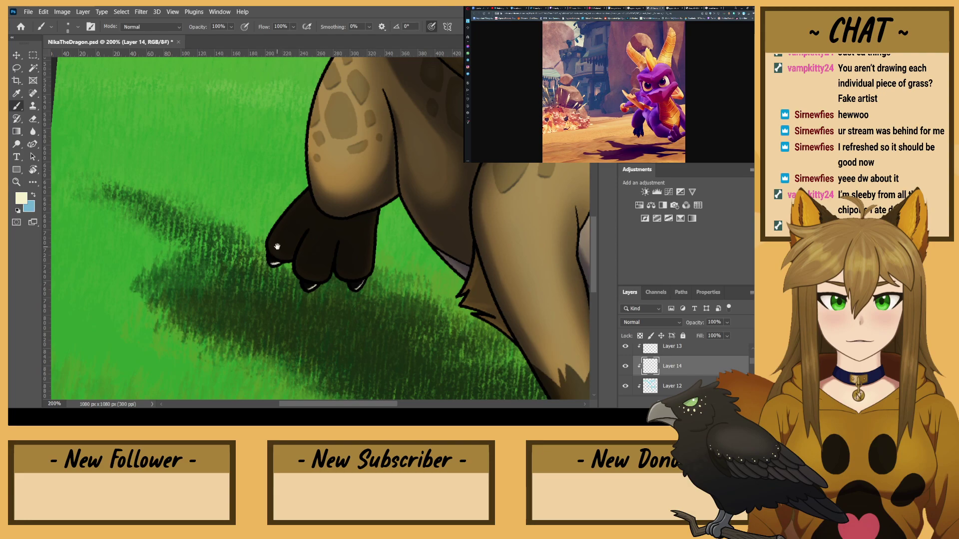
- Paint curved pale highlights on each claw of the near forefoot, undoing and redrawing the misplaced strokes
{"action": "scroll", "coordinate": [230, 160], "scroll_direction": "right", "scroll_amount": 5}
{"action": "scroll", "coordinate": [238, 158], "scroll_direction": "down", "scroll_amount": 3}
{"action": "left_click_drag", "start_coordinate": [396, 275], "coordinate": [388, 259]}
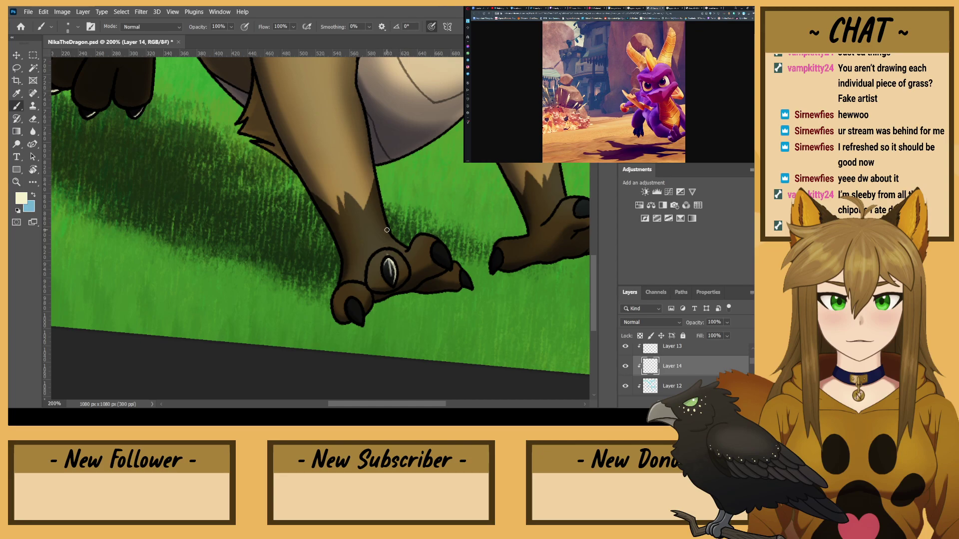
{"action": "key", "text": "ctrl+z"}
{"action": "mouse_move", "coordinate": [361, 324]}
{"action": "left_mouse_down"}
{"action": "mouse_move", "coordinate": [352, 300]}
{"action": "mouse_move", "coordinate": [356, 307]}
{"action": "left_mouse_up"}
{"action": "key", "text": "ctrl+plus"}
{"action": "key", "text": "ctrl+z"}
{"action": "left_click_drag", "start_coordinate": [382, 364], "coordinate": [364, 337]}
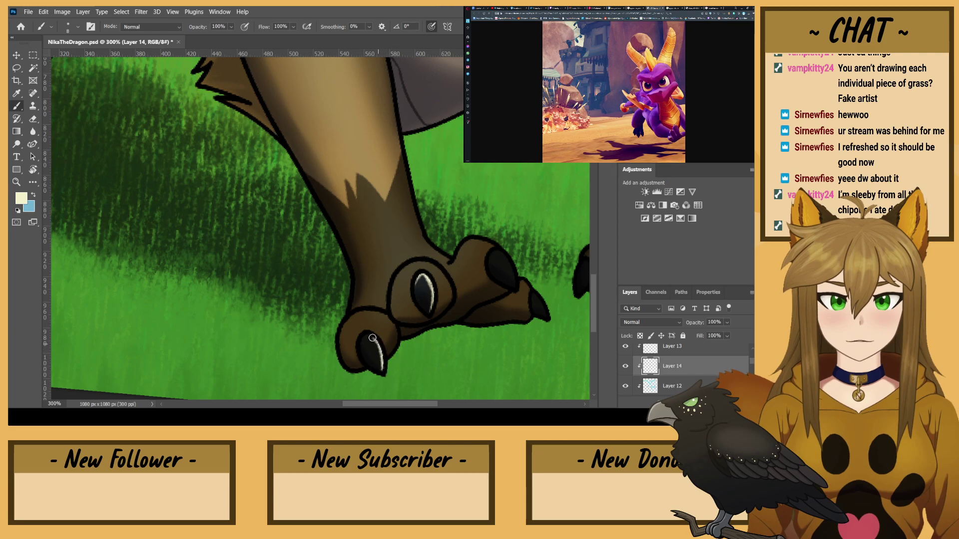
{"action": "mouse_move", "coordinate": [516, 281]}
{"action": "left_mouse_down"}
{"action": "mouse_move", "coordinate": [495, 249]}
{"action": "mouse_move", "coordinate": [340, 248]}
{"action": "left_mouse_up"}
{"action": "left_click_drag", "start_coordinate": [400, 298], "coordinate": [382, 271]}
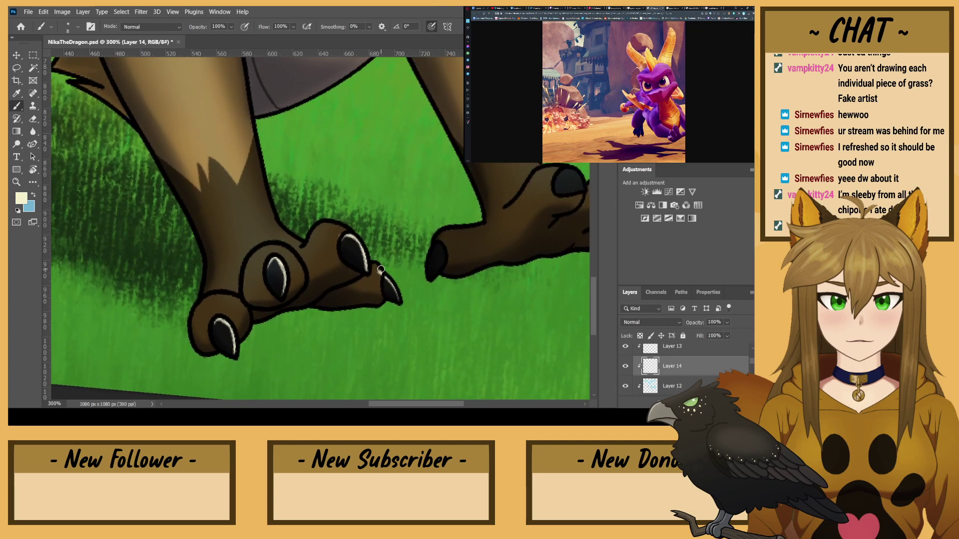
{"action": "mouse_move", "coordinate": [400, 302]}
{"action": "left_mouse_down"}
{"action": "mouse_move", "coordinate": [382, 274]}
{"action": "mouse_move", "coordinate": [431, 263]}
{"action": "mouse_move", "coordinate": [440, 245]}
{"action": "left_mouse_up"}
- Highlight the claws of the far forefoot and trim a stroke on the toes with the Eraser at 100% opacity
{"action": "left_click_drag", "start_coordinate": [454, 227], "coordinate": [340, 317]}
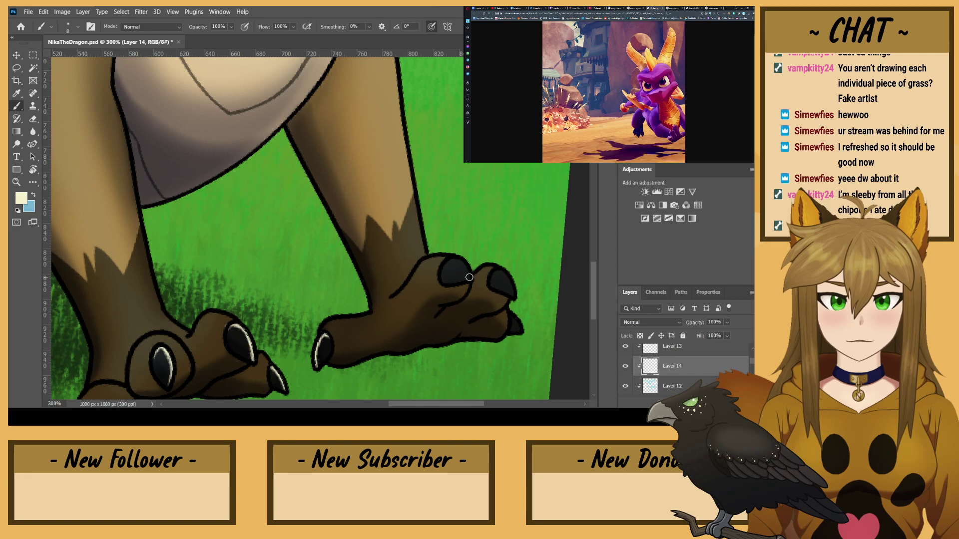
{"action": "mouse_move", "coordinate": [469, 279]}
{"action": "left_mouse_down"}
{"action": "mouse_move", "coordinate": [453, 261]}
{"action": "mouse_move", "coordinate": [447, 266]}
{"action": "left_mouse_up"}
{"action": "mouse_move", "coordinate": [514, 298]}
{"action": "left_mouse_down"}
{"action": "mouse_move", "coordinate": [499, 272]}
{"action": "mouse_move", "coordinate": [489, 277]}
{"action": "left_mouse_up"}
{"action": "left_click_drag", "start_coordinate": [512, 318], "coordinate": [502, 313]}
{"action": "left_click", "coordinate": [38, 119]}
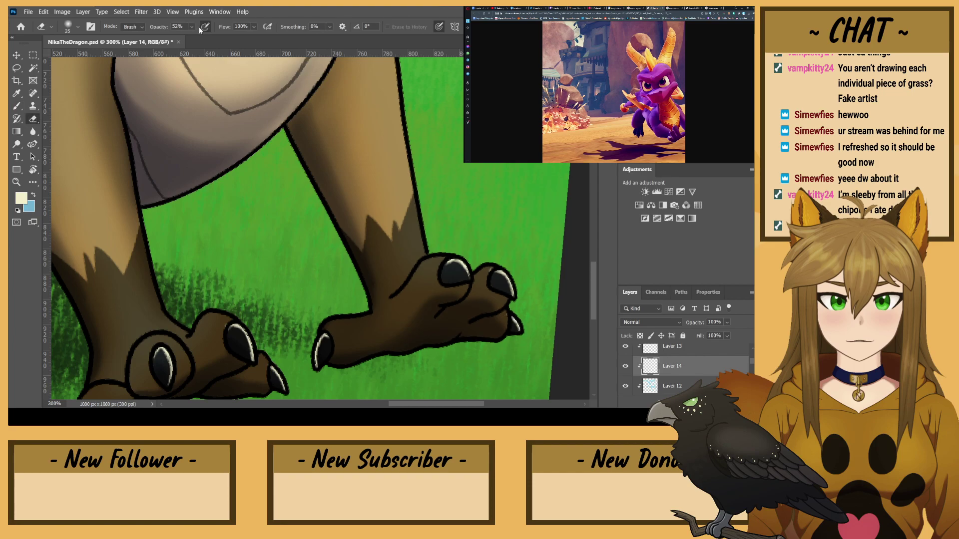
{"action": "left_click_drag", "start_coordinate": [482, 263], "coordinate": [486, 262]}
{"action": "key", "text": "ctrl+minus"}
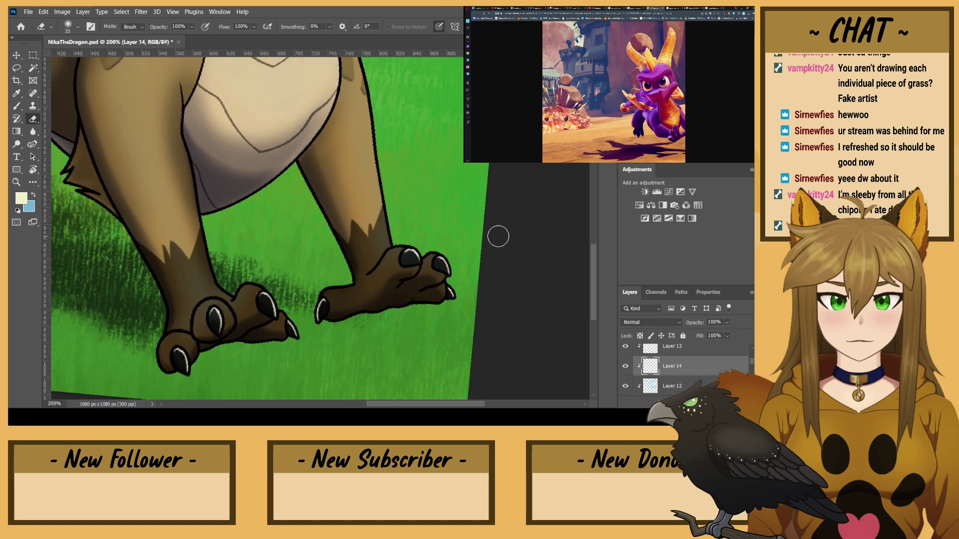
- Sample a pale cream color and paint thin highlights along the belly's outer edge and the end of its lowest plate ridge
{"action": "key", "text": "ctrl+plus"}
{"action": "left_click", "coordinate": [16, 93]}
{"action": "left_click_drag", "start_coordinate": [188, 81], "coordinate": [395, 370]}
{"action": "left_click", "coordinate": [512, 291]}
{"action": "key", "text": "b"}
{"action": "mouse_move", "coordinate": [512, 350]}
{"action": "left_mouse_down"}
{"action": "mouse_move", "coordinate": [389, 151]}
{"action": "mouse_move", "coordinate": [301, 54]}
{"action": "left_mouse_up"}
{"action": "left_click", "coordinate": [421, 226], "text": "alt"}
{"action": "left_click_drag", "start_coordinate": [186, 120], "coordinate": [365, 374]}
{"action": "left_click_drag", "start_coordinate": [464, 281], "coordinate": [477, 165]}
{"action": "left_click_drag", "start_coordinate": [432, 118], "coordinate": [451, 230]}
{"action": "left_click_drag", "start_coordinate": [488, 270], "coordinate": [447, 140]}
{"action": "left_click_drag", "start_coordinate": [443, 289], "coordinate": [457, 144]}
{"action": "left_click_drag", "start_coordinate": [477, 279], "coordinate": [499, 245]}
{"action": "mouse_move", "coordinate": [465, 294]}
{"action": "left_mouse_down"}
{"action": "mouse_move", "coordinate": [495, 253]}
{"action": "mouse_move", "coordinate": [426, 340]}
{"action": "left_mouse_up"}
{"action": "left_click_drag", "start_coordinate": [512, 204], "coordinate": [481, 236]}
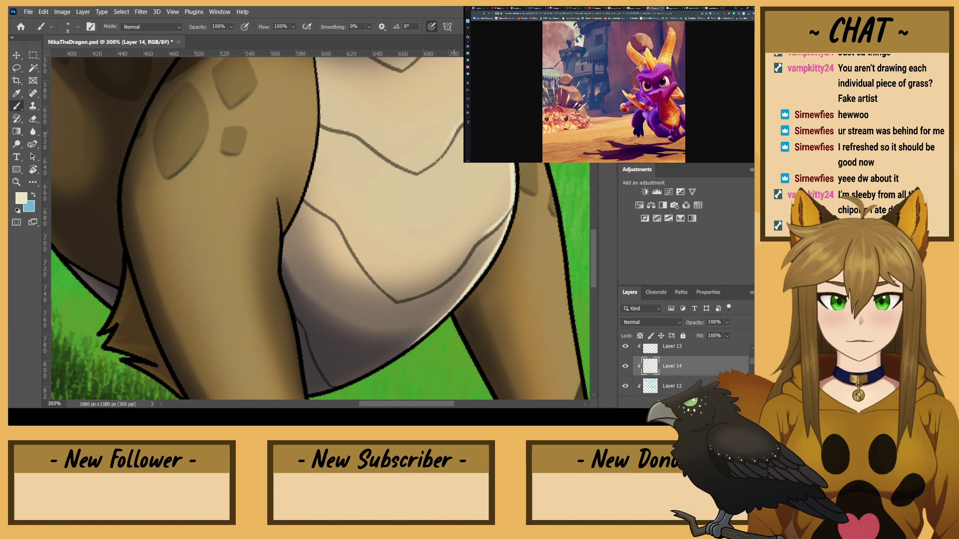
{"action": "mouse_move", "coordinate": [492, 231]}
{"action": "left_mouse_down"}
{"action": "mouse_move", "coordinate": [460, 267]}
{"action": "mouse_move", "coordinate": [481, 237]}
{"action": "left_mouse_up"}
- Continue the cream highlights up the chest along its outer edge and the ends of the upper plate ridges
{"action": "left_click_drag", "start_coordinate": [490, 123], "coordinate": [493, 287]}
{"action": "left_click_drag", "start_coordinate": [462, 170], "coordinate": [454, 176]}
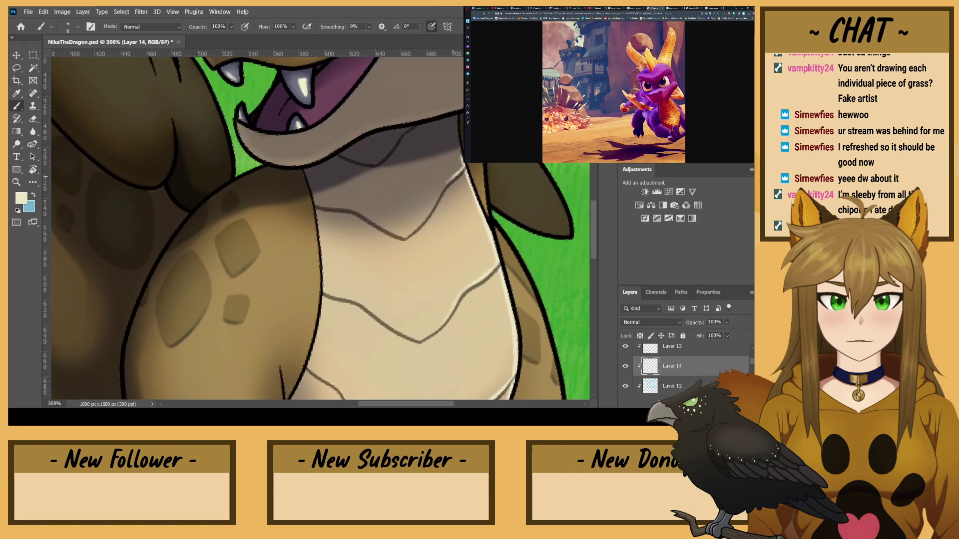
{"action": "mouse_move", "coordinate": [423, 222]}
{"action": "left_mouse_down"}
{"action": "mouse_move", "coordinate": [438, 199]}
{"action": "mouse_move", "coordinate": [419, 230]}
{"action": "mouse_move", "coordinate": [461, 166]}
{"action": "mouse_move", "coordinate": [460, 133]}
{"action": "mouse_move", "coordinate": [463, 169]}
{"action": "mouse_move", "coordinate": [460, 114]}
{"action": "left_mouse_up"}
{"action": "key", "text": "ctrl+minus"}
{"action": "key", "text": "ctrl+minus"}
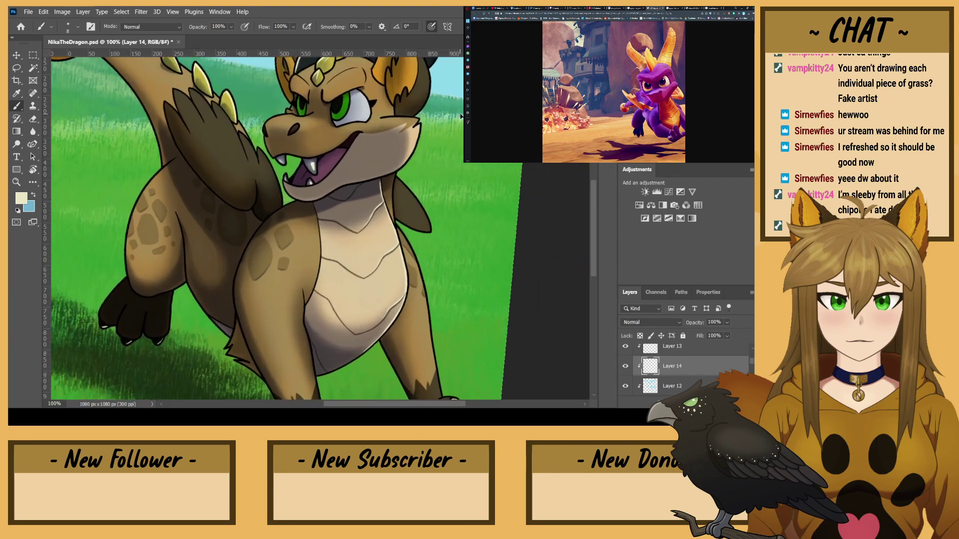
- Add cream highlights along the belly's underside edge on both sides of the near foreleg
{"action": "key", "text": "ctrl+plus"}
{"action": "left_click_drag", "start_coordinate": [403, 349], "coordinate": [506, 171]}
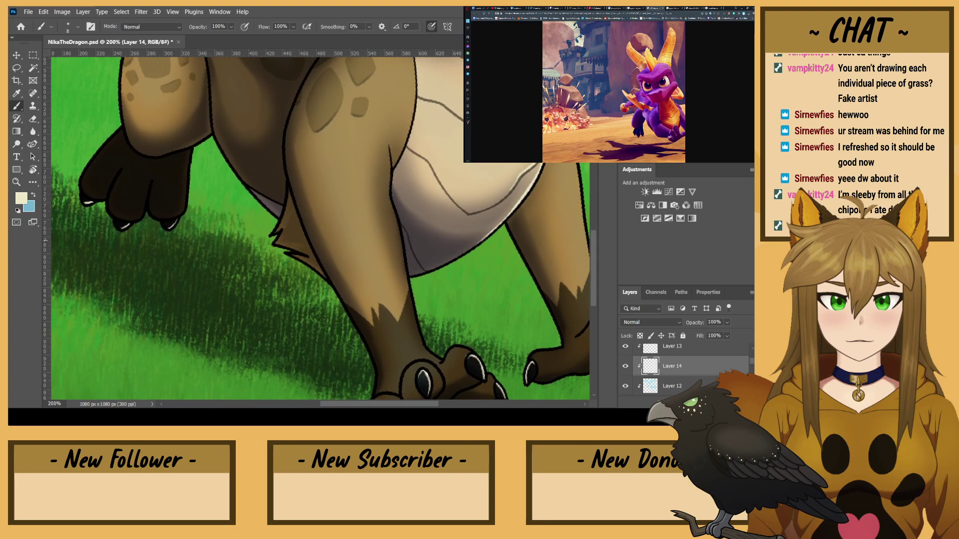
{"action": "left_click_drag", "start_coordinate": [487, 233], "coordinate": [418, 275]}
{"action": "left_click_drag", "start_coordinate": [278, 216], "coordinate": [243, 180]}
- Soften the highlights on the fangs with the Eraser at 56% opacity, adjusting its tip size
{"action": "left_click_drag", "start_coordinate": [488, 178], "coordinate": [488, 338]}
{"action": "left_click_drag", "start_coordinate": [238, 169], "coordinate": [289, 254]}
{"action": "key", "text": "e"}
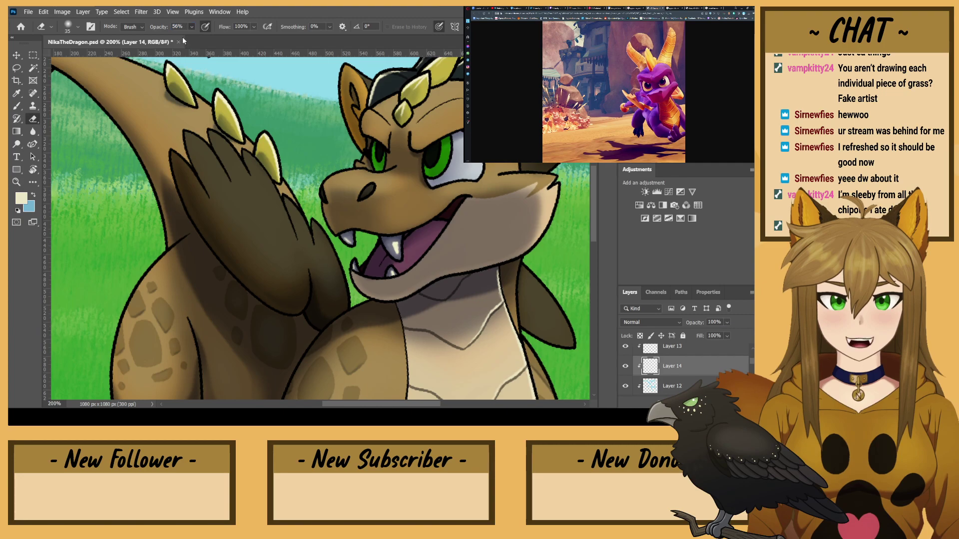
{"action": "key", "text": "bracketright"}
{"action": "key", "text": "bracketright"}
{"action": "key", "text": "bracketright"}
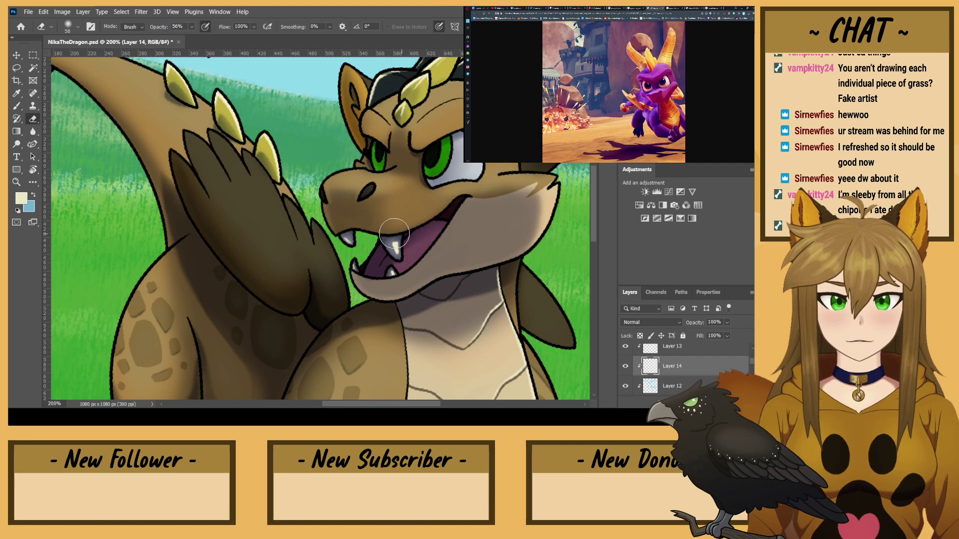
{"action": "key", "text": "bracketleft"}
{"action": "key", "text": "bracketleft"}
{"action": "key", "text": "bracketleft"}
{"action": "key", "text": "bracketleft"}
{"action": "key", "text": "bracketleft"}
{"action": "key", "text": "bracketleft"}
{"action": "key", "text": "bracketleft"}
- Touch up the fang highlights with the brush at 61% opacity and refine them with a small Eraser
{"action": "key", "text": "b"}
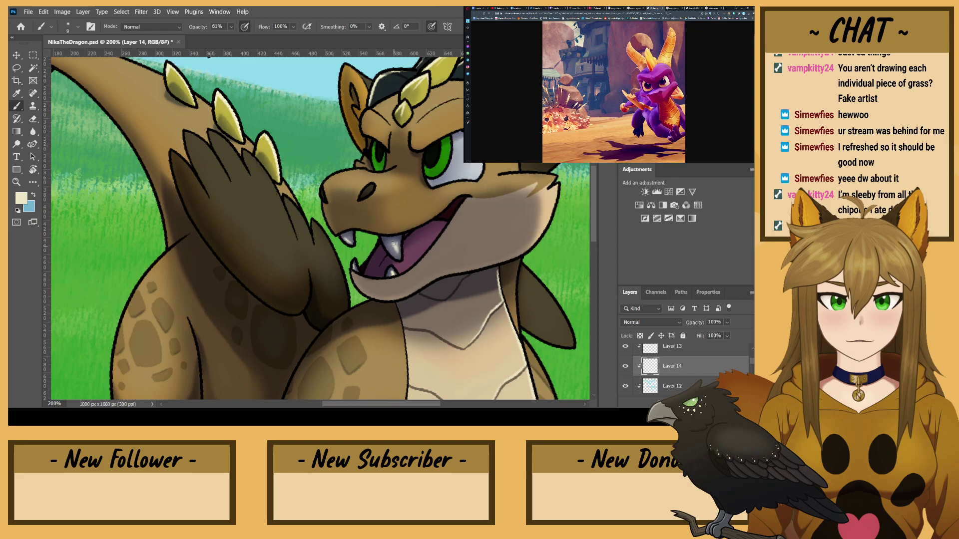
{"action": "key", "text": "e"}
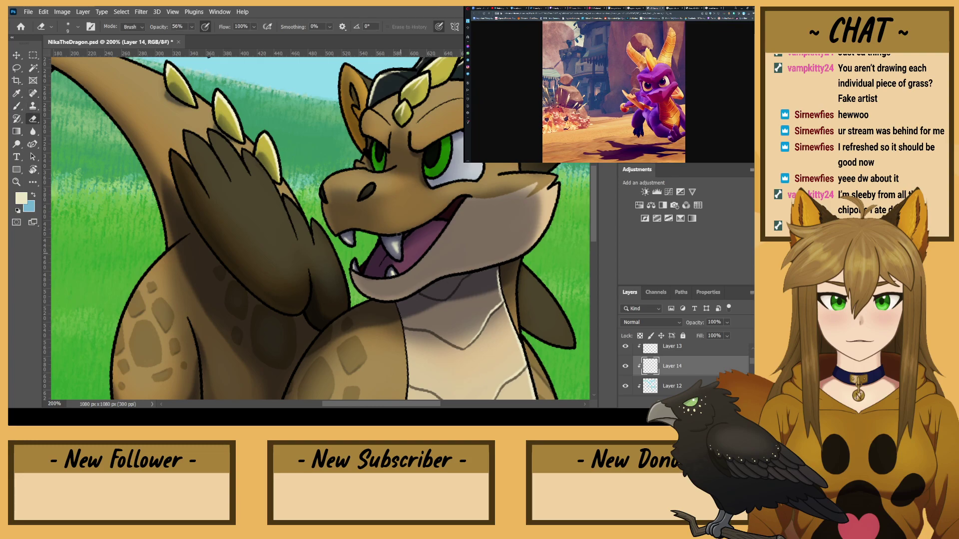
{"action": "key", "text": "bracketright"}
{"action": "key", "text": "bracketleft"}
{"action": "key", "text": "bracketleft"}
- Paint soft pale highlights in both eyes with the 61% opacity brush and blend them with a larger Eraser
{"action": "key", "text": "b"}
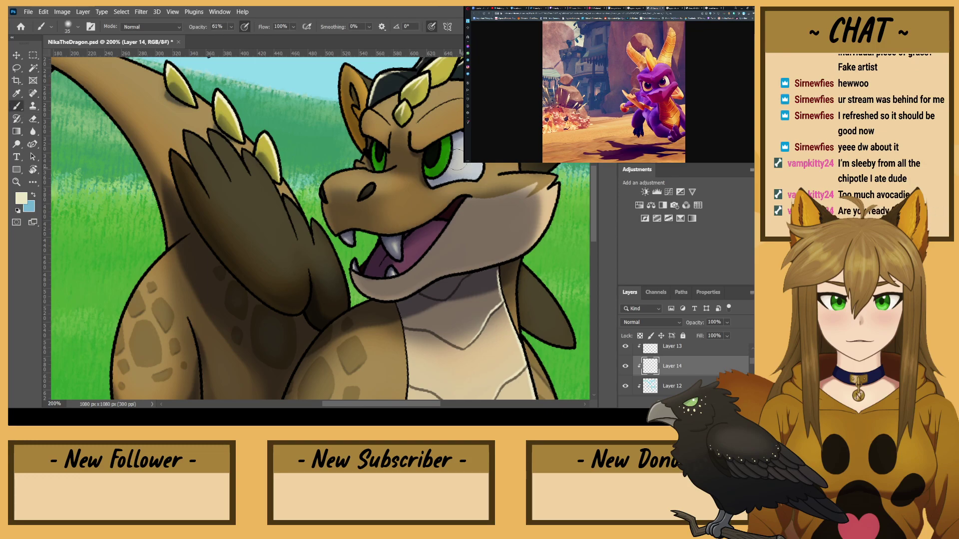
{"action": "left_click", "coordinate": [33, 119]}
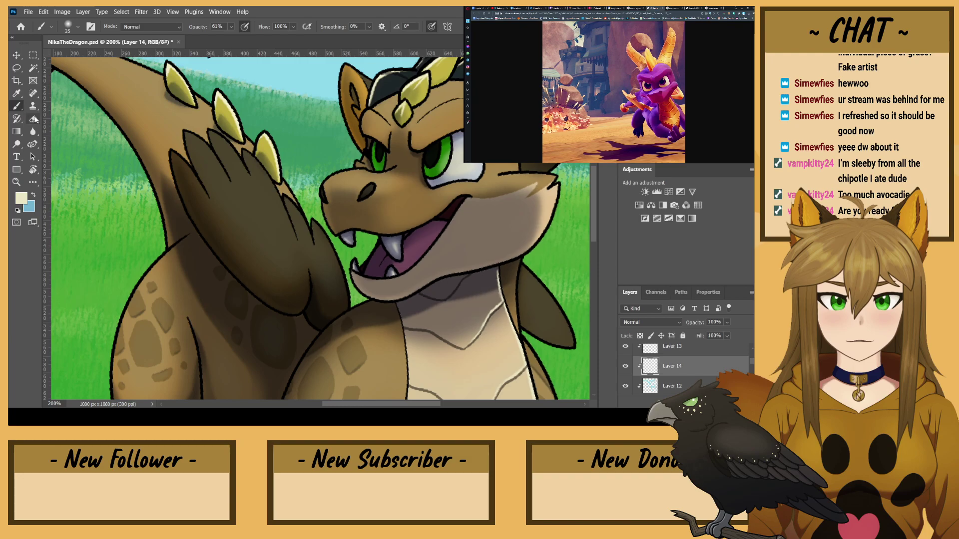
{"action": "key", "text": "bracketright"}
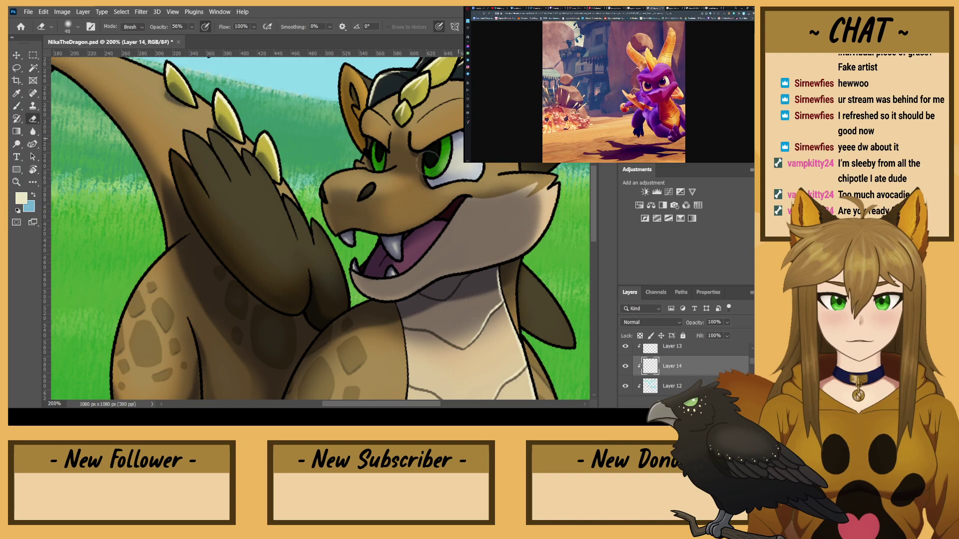
{"action": "key", "text": "b"}
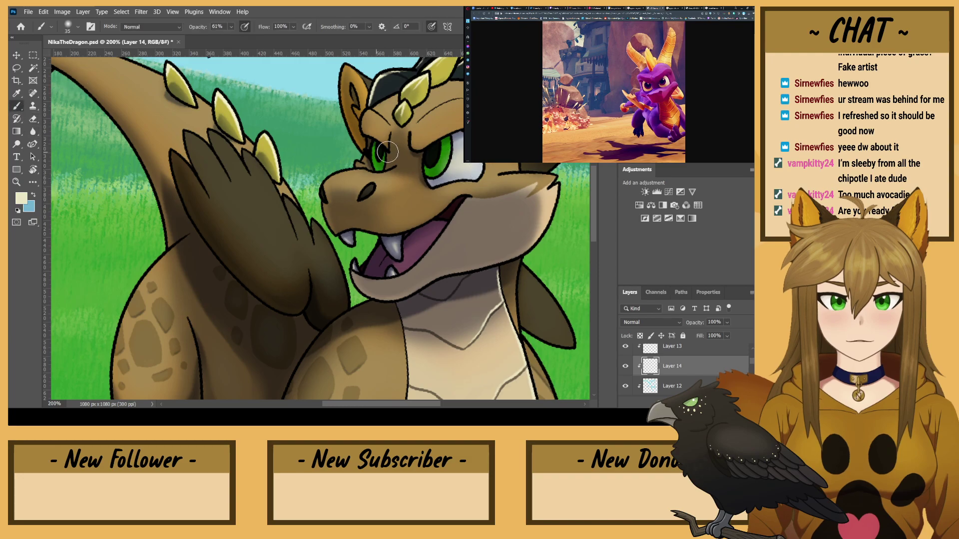
{"action": "left_click", "coordinate": [34, 118]}
- Soften the pale highlights on the dark hair and crest spikes with the Eraser at 56% opacity, varying its size
{"action": "scroll", "coordinate": [371, 280], "scroll_direction": "up", "scroll_amount": 5}
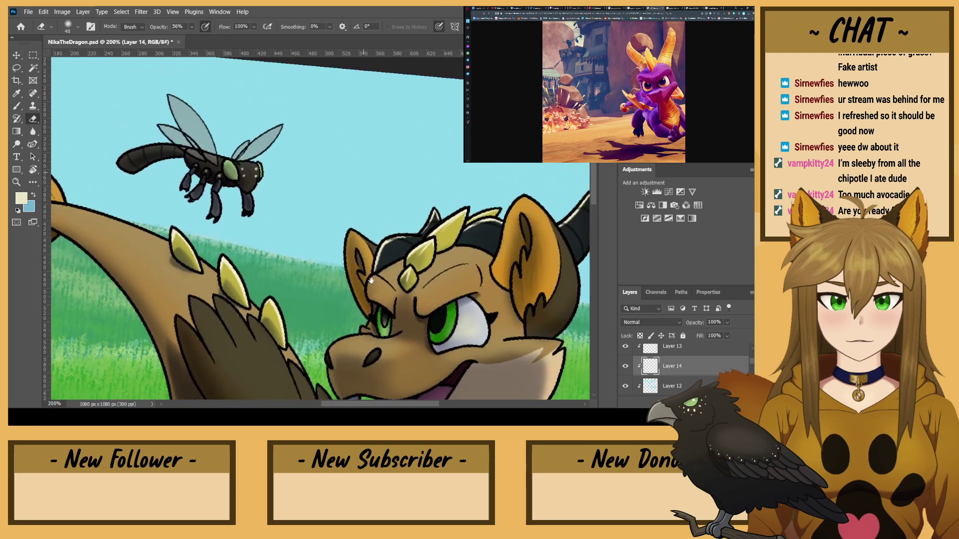
{"action": "key", "text": "bracketleft"}
{"action": "key", "text": "bracketleft"}
{"action": "key", "text": "bracketleft"}
{"action": "key", "text": "bracketleft"}
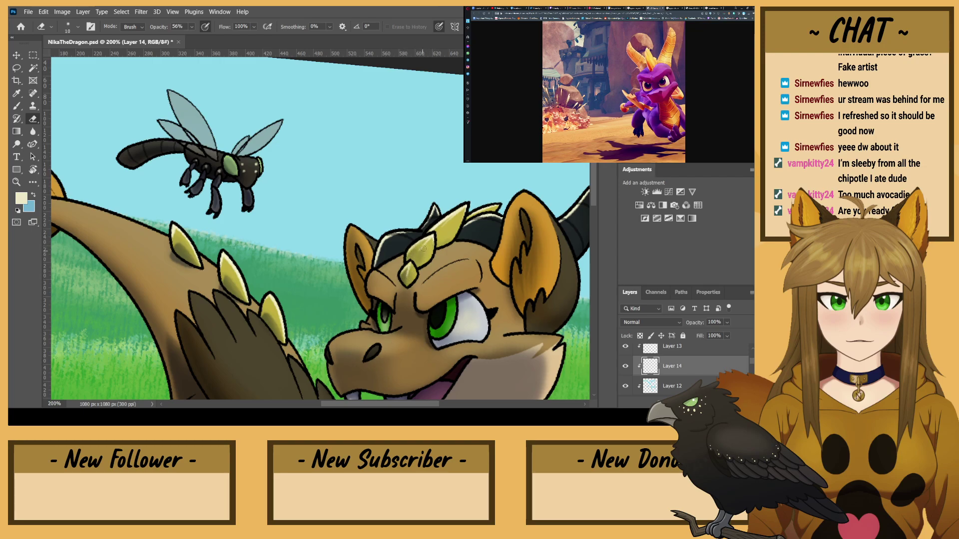
{"action": "key", "text": "bracketright"}
{"action": "key", "text": "bracketright"}
{"action": "key", "text": "bracketright"}
{"action": "left_click_drag", "start_coordinate": [412, 235], "coordinate": [382, 270]}
{"action": "key", "text": "bracketleft"}
{"action": "key", "text": "bracketleft"}
{"action": "left_click_drag", "start_coordinate": [431, 224], "coordinate": [433, 214]}
{"action": "key", "text": "bracketleft"}
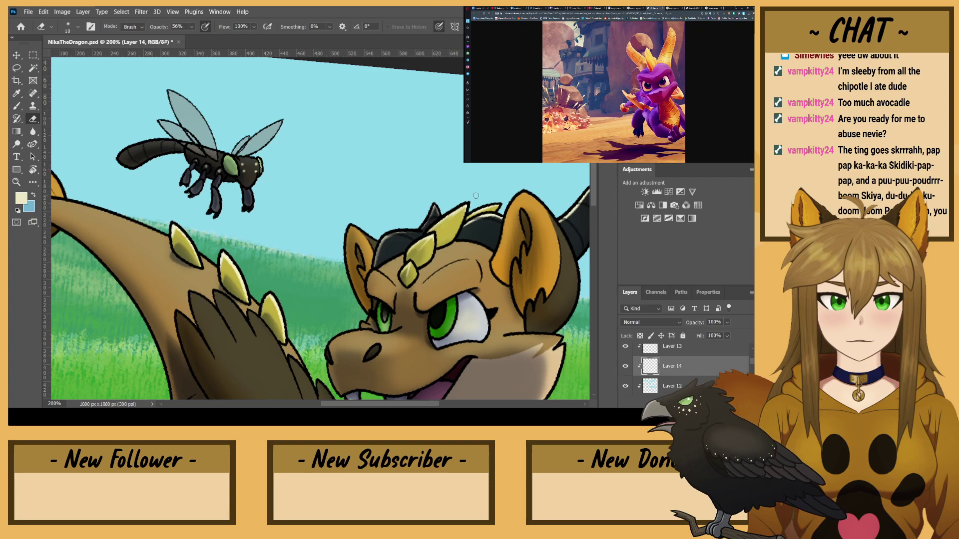
{"action": "left_click", "coordinate": [18, 105]}
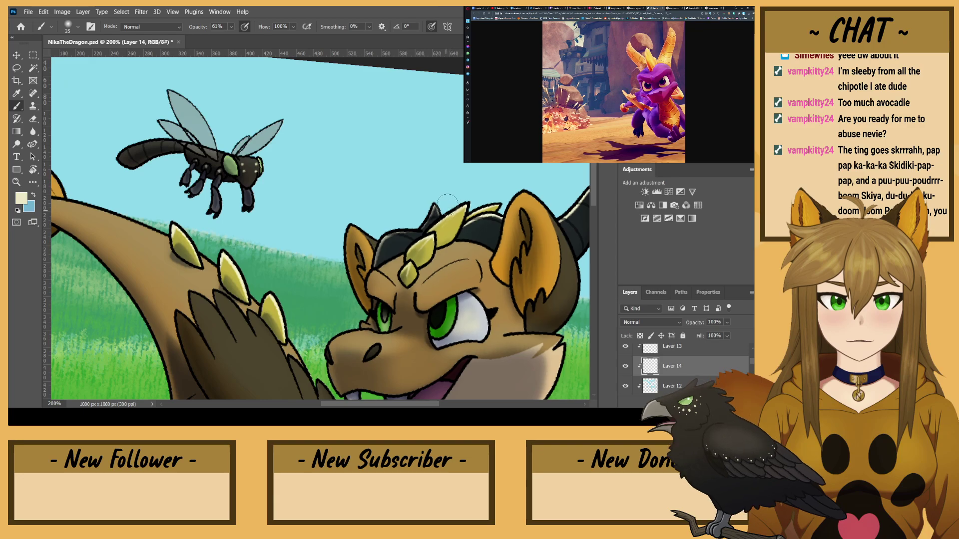
{"action": "key", "text": "["}
{"action": "key", "text": "["}
{"action": "key", "text": "["}
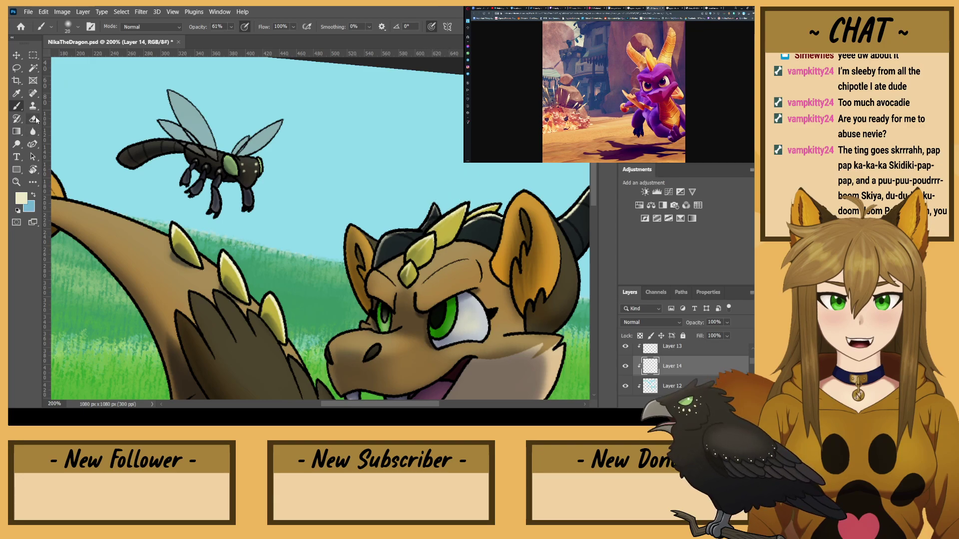
{"action": "type", "text": "t"}
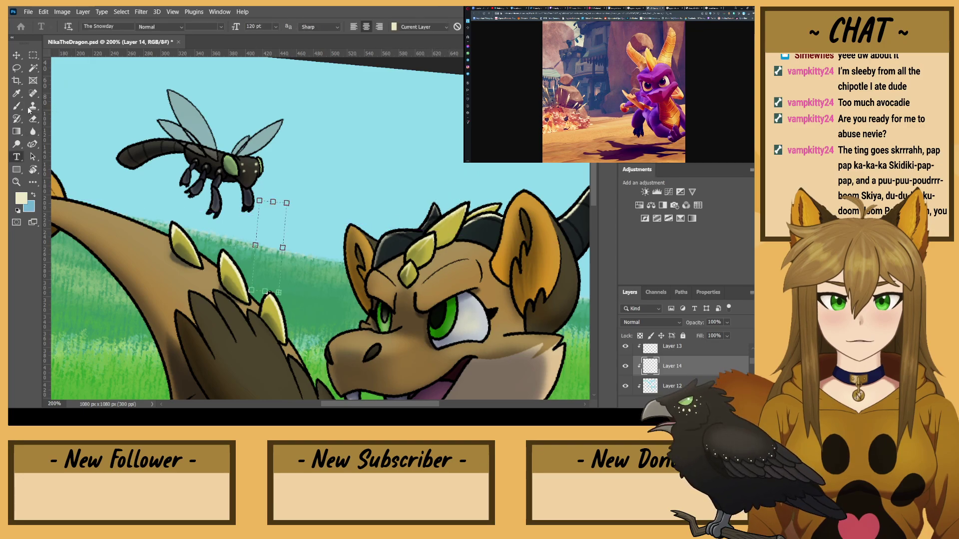
{"action": "type", "text": "tt"}
{"action": "left_click", "coordinate": [33, 118]}
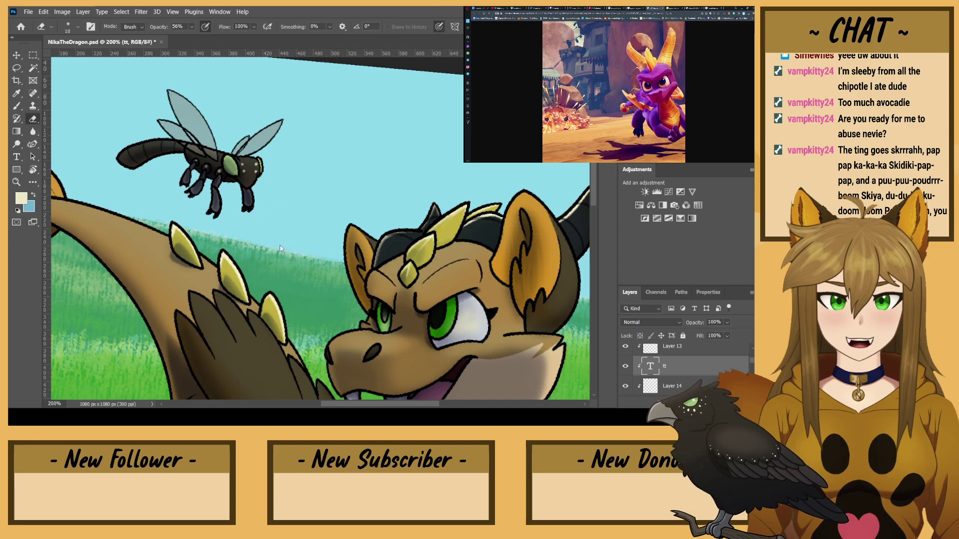
{"action": "scroll", "coordinate": [412, 262], "scroll_direction": "right", "scroll_amount": 3}
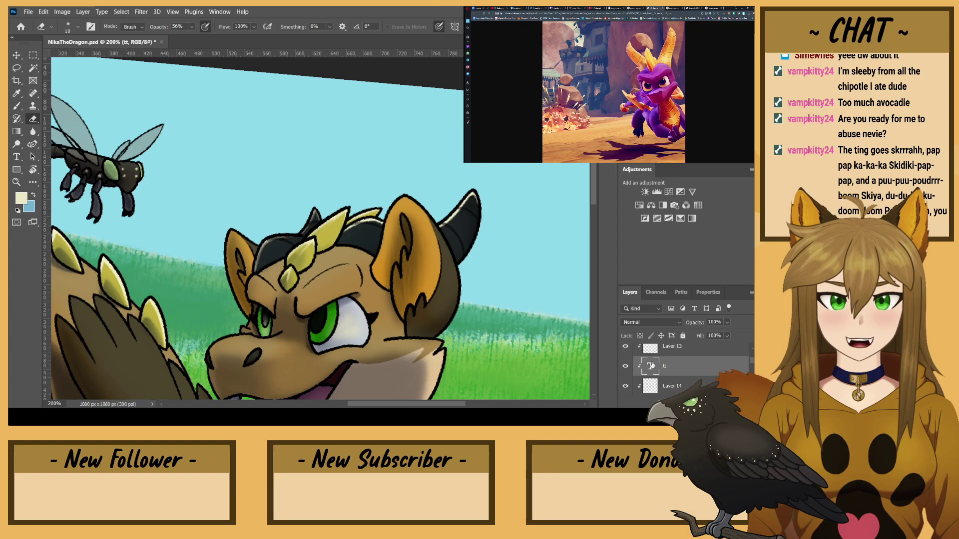
{"action": "key", "text": "Delete"}
- Toggle Layer 14's visibility to compare, and soften the highlights on the horn and dark hair with a 25 px Eraser at 56% opacity
{"action": "left_click", "coordinate": [625, 366]}
{"action": "left_click", "coordinate": [626, 366]}
{"action": "key", "text": "bracketright"}
{"action": "key", "text": "bracketright"}
{"action": "key", "text": "bracketright"}
{"action": "left_click_drag", "start_coordinate": [447, 220], "coordinate": [472, 197]}
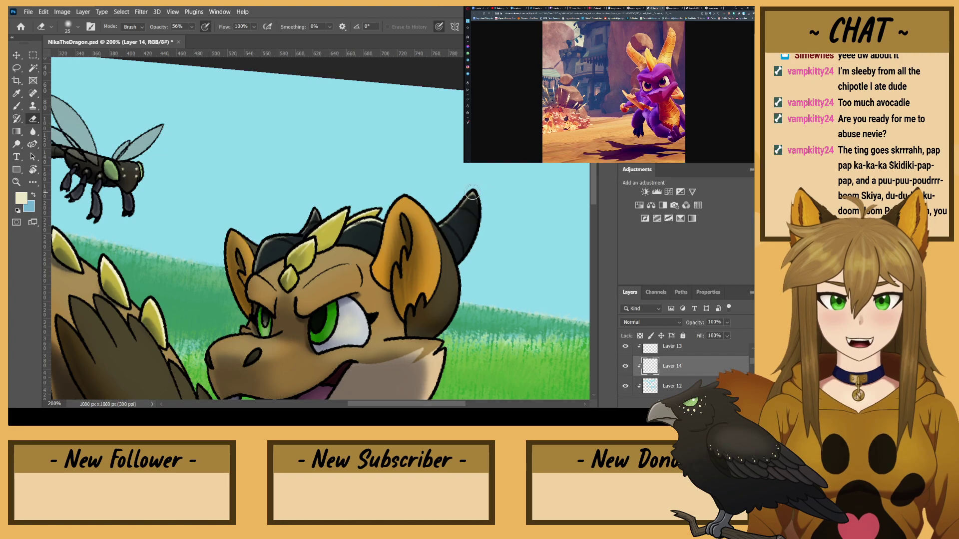
{"action": "left_click_drag", "start_coordinate": [266, 309], "coordinate": [289, 272]}
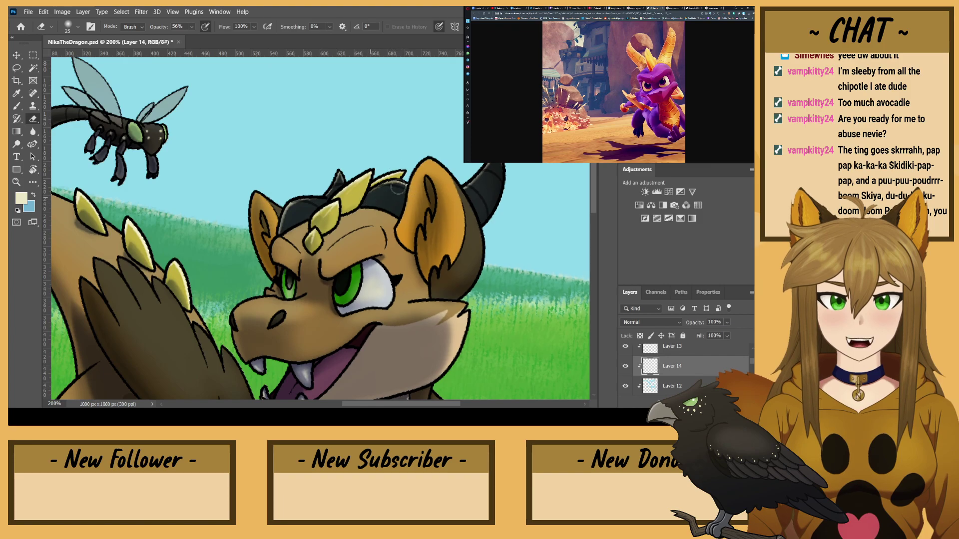
- Soften the pale highlights on the hind paw's claws and along the belly edge with the 25 px Eraser
{"action": "mouse_move", "coordinate": [385, 196]}
{"action": "left_mouse_down"}
{"action": "mouse_move", "coordinate": [419, 105]}
{"action": "mouse_move", "coordinate": [452, 60]}
{"action": "left_mouse_up"}
{"action": "left_click_drag", "start_coordinate": [265, 179], "coordinate": [254, 164]}
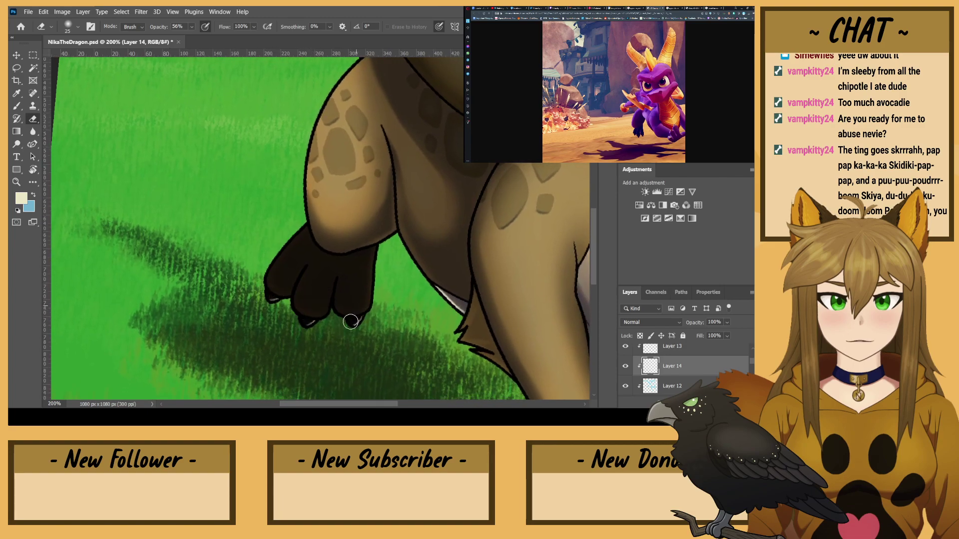
{"action": "left_click_drag", "start_coordinate": [419, 284], "coordinate": [245, 191]}
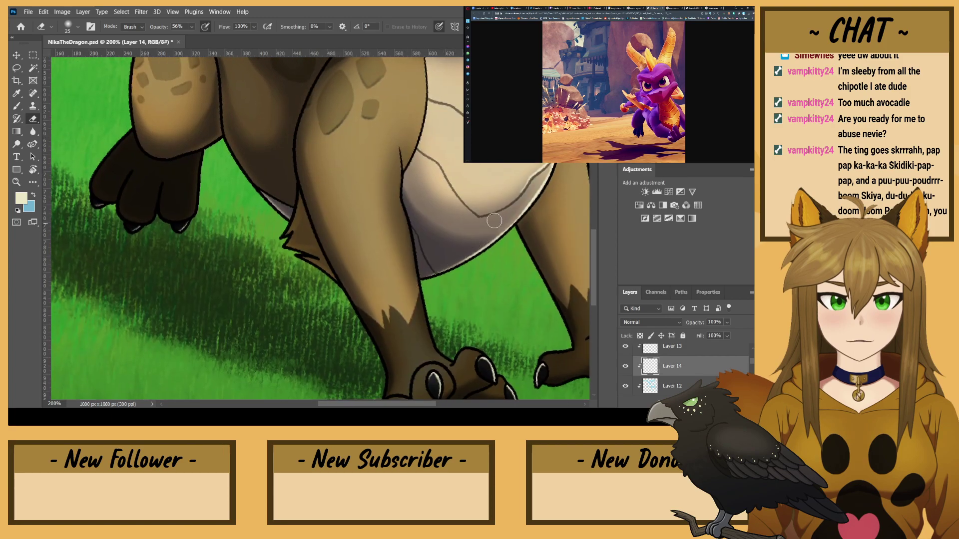
{"action": "left_click_drag", "start_coordinate": [491, 169], "coordinate": [446, 272]}
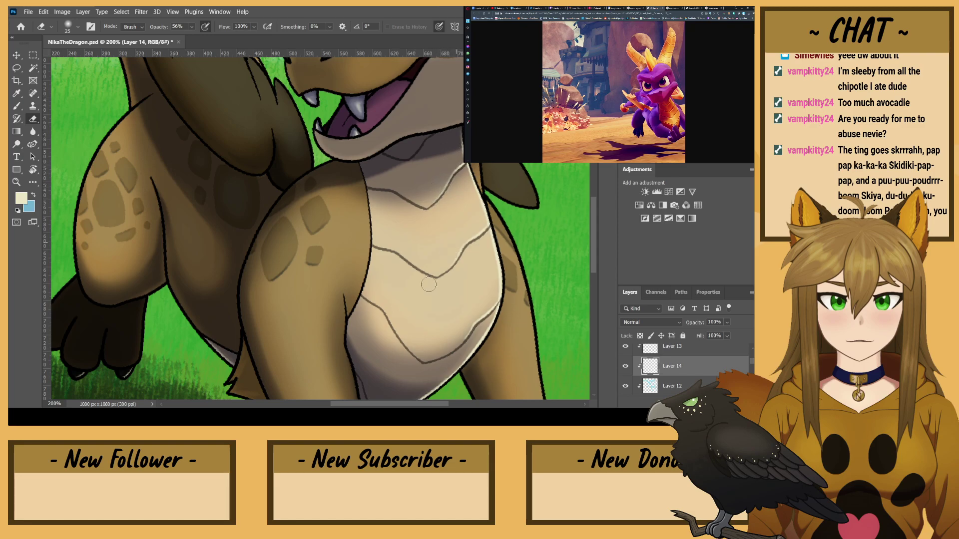
- Soften the highlights on the claws of both front feet with the Eraser reduced to about 15 px at 56% opacity
{"action": "key", "text": "ctrl+minus"}
{"action": "key", "text": "ctrl+minus"}
{"action": "key", "text": "ctrl+plus"}
{"action": "key", "text": "ctrl+plus"}
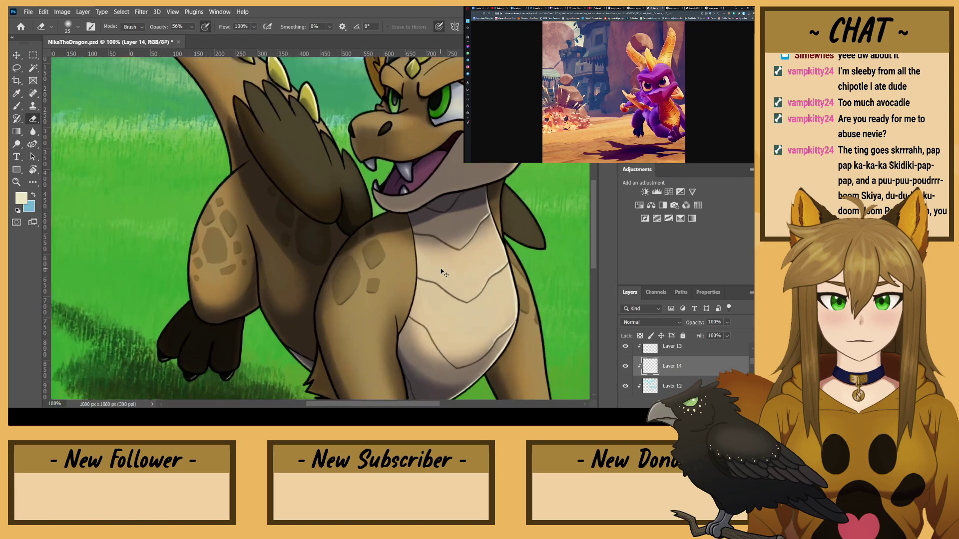
{"action": "left_click_drag", "start_coordinate": [441, 271], "coordinate": [319, 21]}
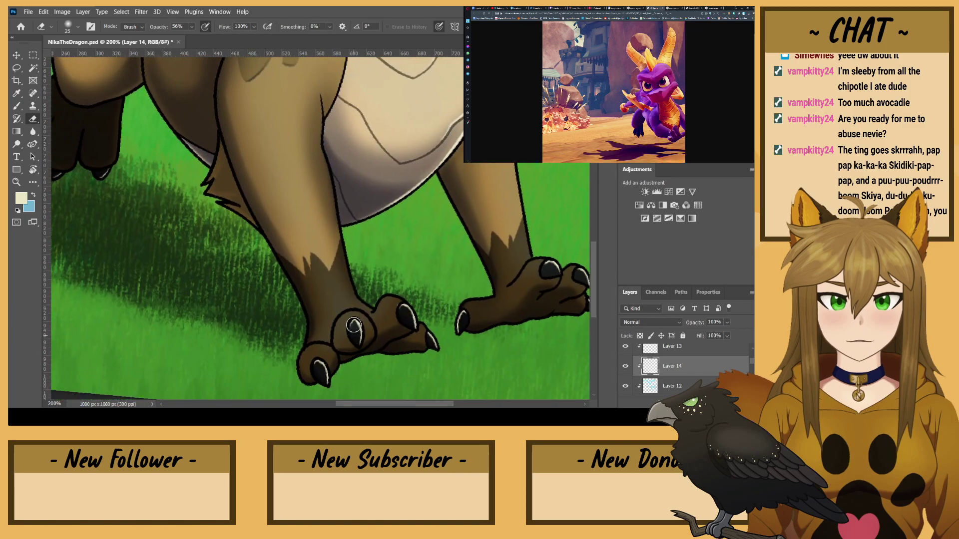
{"action": "key", "text": "bracketleft"}
{"action": "key", "text": "bracketleft"}
{"action": "key", "text": "bracketleft"}
{"action": "key", "text": "bracketright"}
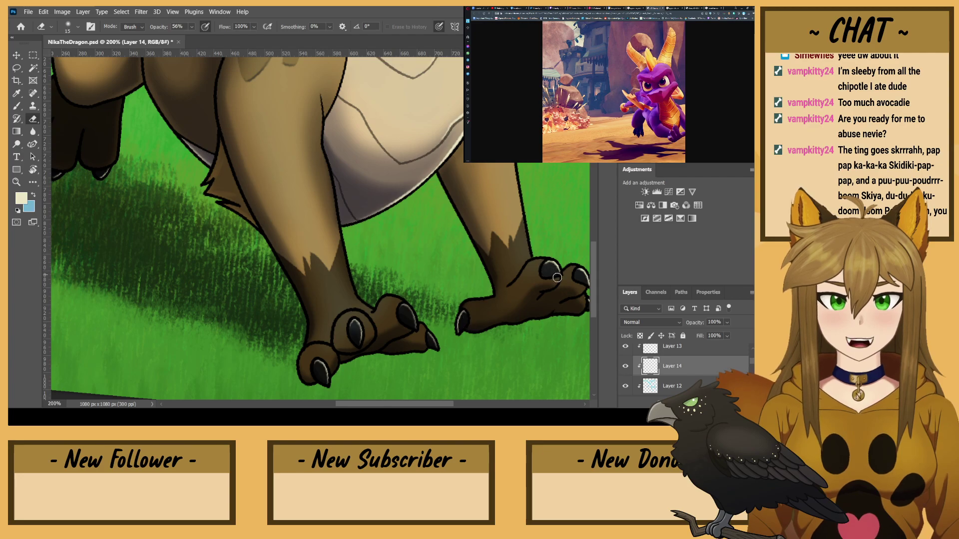
{"action": "left_click_drag", "start_coordinate": [555, 257], "coordinate": [333, 212]}
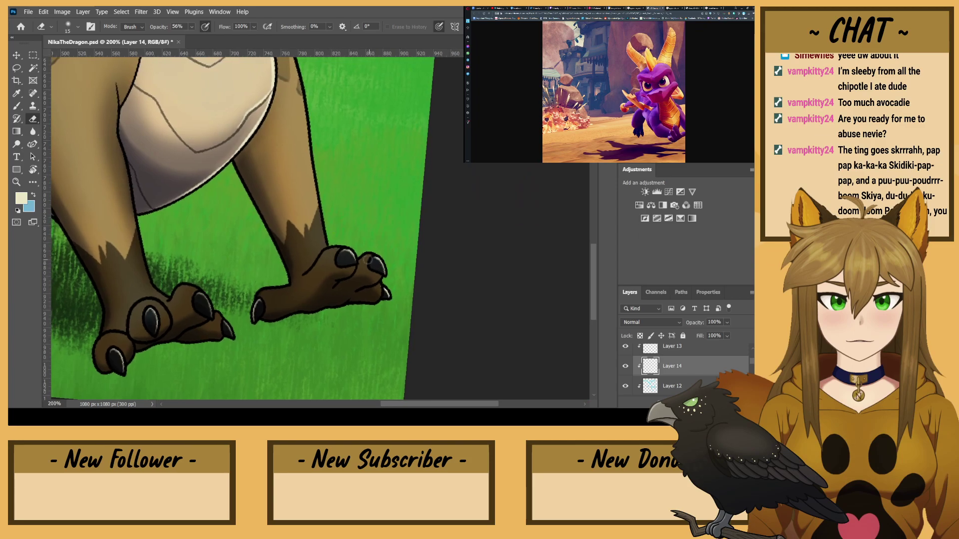
{"action": "left_click_drag", "start_coordinate": [162, 118], "coordinate": [364, 280]}
{"action": "key", "text": "ctrl+minus"}
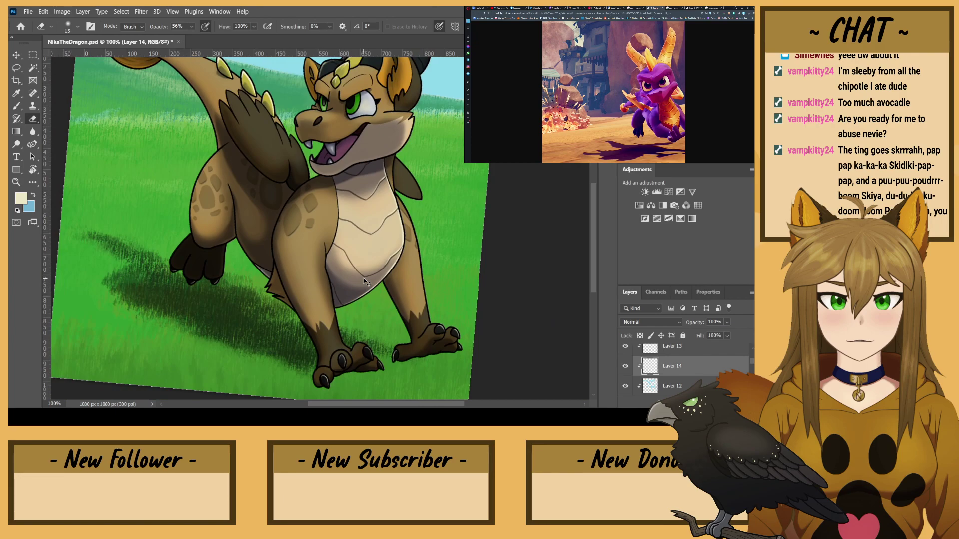
- Paint fine pale highlights on the dragonfly's segmented tail, body and legs with a small brush at 100% opacity, rotating the canvas as needed
{"action": "key", "text": "ctrl+plus"}
{"action": "key", "text": "b"}
{"action": "left_click_drag", "start_coordinate": [253, 92], "coordinate": [415, 424]}
{"action": "left_click_drag", "start_coordinate": [284, 60], "coordinate": [337, 35]}
{"action": "key", "text": "bracketleft"}
{"action": "key", "text": "bracketleft"}
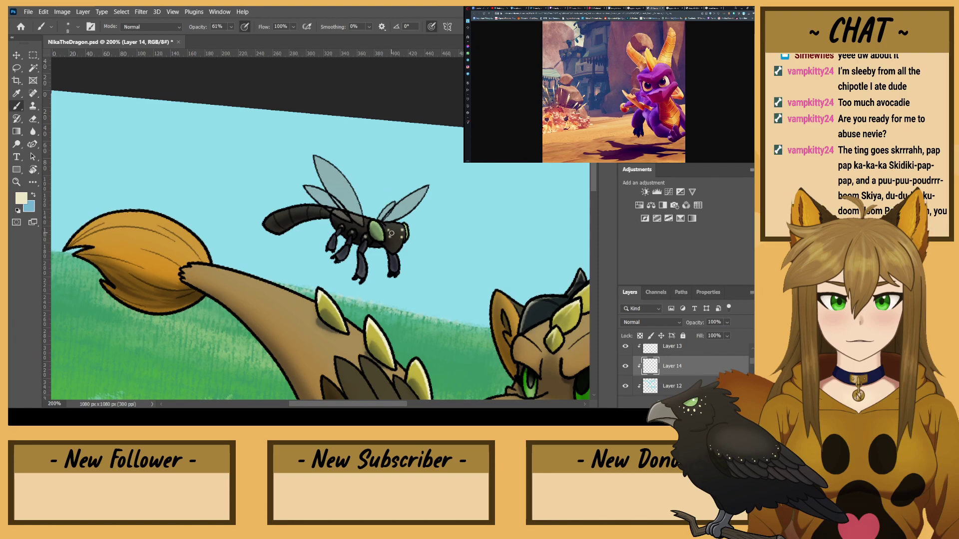
{"action": "key", "text": "0"}
{"action": "key", "text": "r"}
{"action": "mouse_move", "coordinate": [322, 209]}
{"action": "left_mouse_down"}
{"action": "mouse_move", "coordinate": [347, 307]}
{"action": "mouse_move", "coordinate": [329, 271]}
{"action": "mouse_move", "coordinate": [392, 326]}
{"action": "mouse_move", "coordinate": [409, 327]}
{"action": "left_mouse_up"}
{"action": "key", "text": "r"}
{"action": "left_click_drag", "start_coordinate": [340, 204], "coordinate": [323, 176]}
{"action": "key", "text": "r"}
{"action": "left_click_drag", "start_coordinate": [302, 219], "coordinate": [351, 226]}
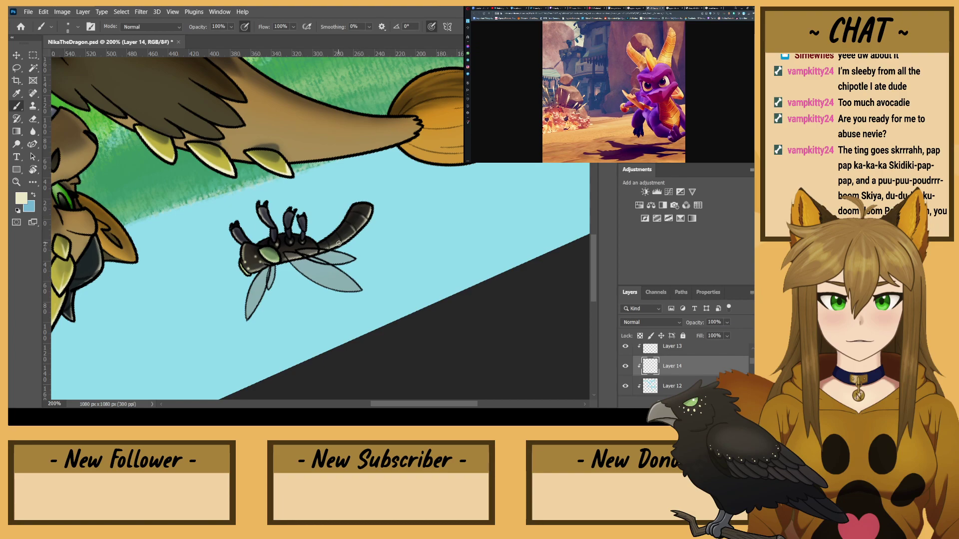
{"action": "key", "text": "r"}
{"action": "mouse_move", "coordinate": [327, 247]}
{"action": "left_mouse_down"}
{"action": "mouse_move", "coordinate": [334, 212]}
{"action": "mouse_move", "coordinate": [320, 209]}
{"action": "left_mouse_up"}
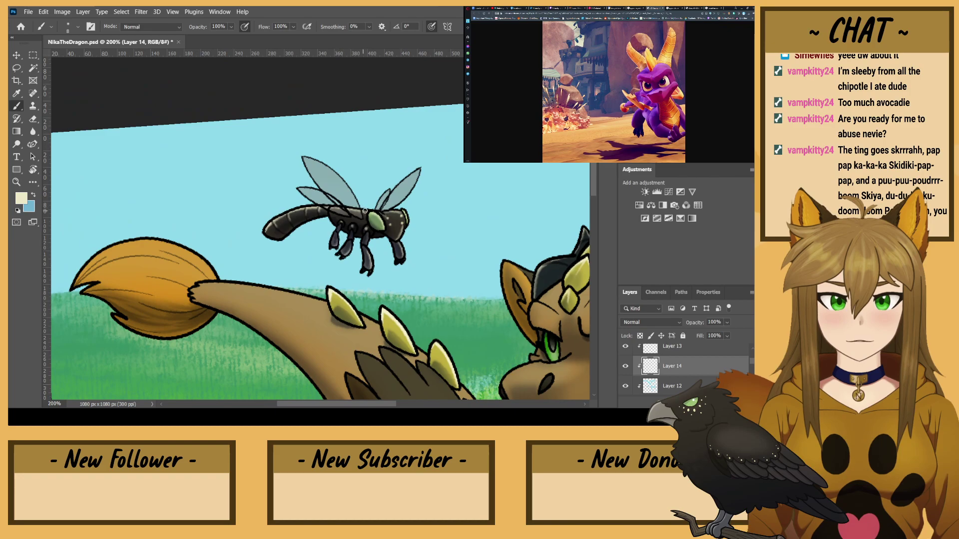
- Soften the dragonfly's body highlights with the Eraser at 56% opacity, adjusting its tip size and the canvas rotation
{"action": "left_click", "coordinate": [33, 118]}
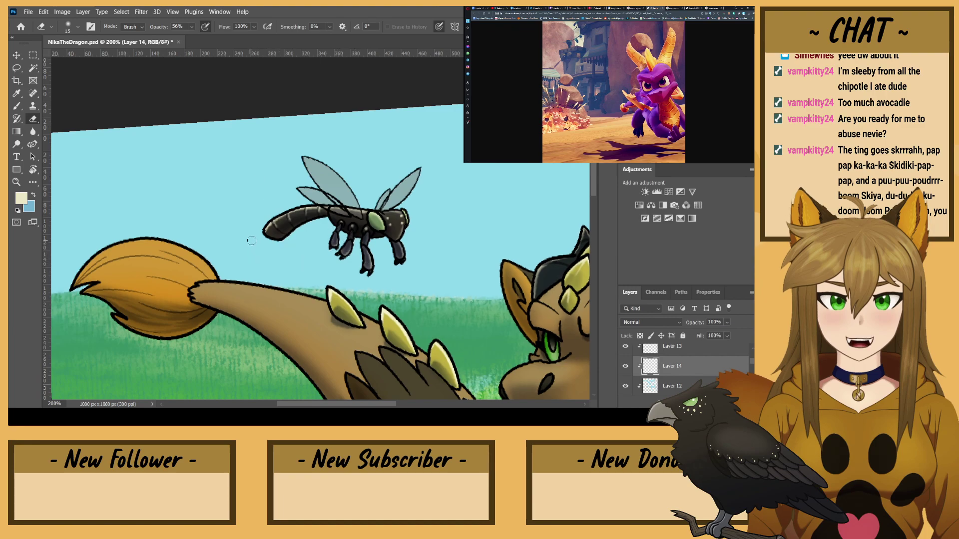
{"action": "key", "text": "r"}
{"action": "left_click_drag", "start_coordinate": [246, 261], "coordinate": [234, 158]}
{"action": "key", "text": "bracketright"}
{"action": "left_click", "coordinate": [299, 190]}
{"action": "key", "text": "ctrl+minus"}
{"action": "key", "text": "ctrl+minus"}
{"action": "key", "text": "ctrl+plus"}
{"action": "key", "text": "ctrl+plus"}
- Paint thin pale highlights on the dragonfly's wings with the small 100% opacity brush, rotating the canvas to suit the strokes
{"action": "key", "text": "b"}
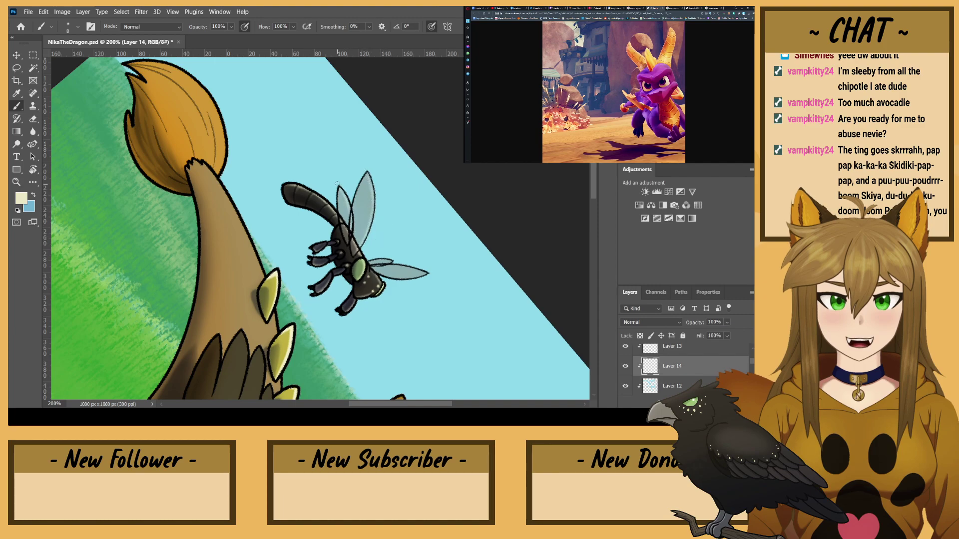
{"action": "key", "text": "r"}
{"action": "mouse_move", "coordinate": [237, 203]}
{"action": "left_mouse_down"}
{"action": "mouse_move", "coordinate": [305, 313]}
{"action": "mouse_move", "coordinate": [275, 310]}
{"action": "left_mouse_up"}
{"action": "key", "text": "b"}
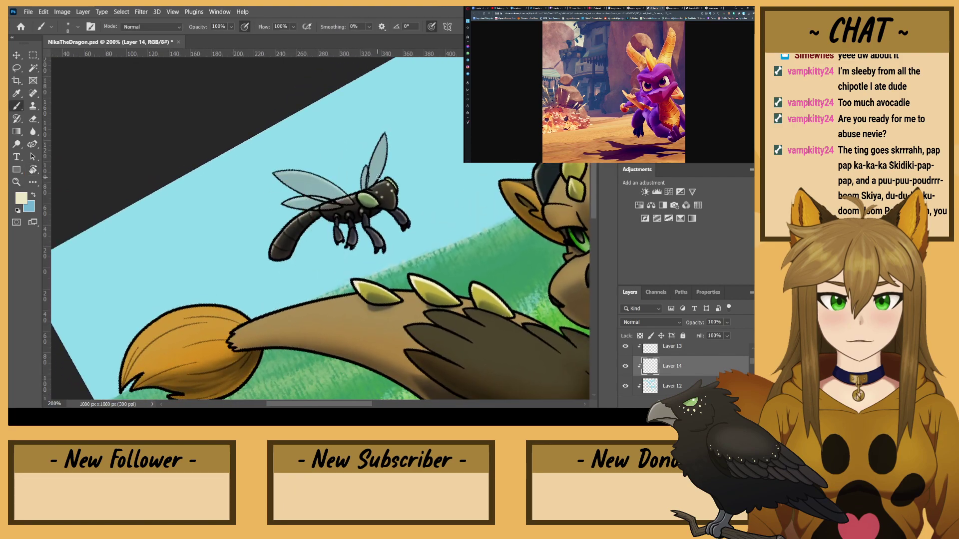
{"action": "left_click_drag", "start_coordinate": [385, 157], "coordinate": [385, 147]}
{"action": "key", "text": "r"}
{"action": "mouse_move", "coordinate": [269, 303]}
{"action": "left_mouse_down"}
{"action": "mouse_move", "coordinate": [199, 243]}
{"action": "mouse_move", "coordinate": [217, 280]}
{"action": "left_mouse_up"}
{"action": "key", "text": "b"}
- Merge the clipped shading and highlight layers down into Layer 4, and add a new blank layer above it
{"action": "key", "text": "ctrl+minus"}
{"action": "key", "text": "ctrl+minus"}
{"action": "key", "text": "ctrl+minus"}
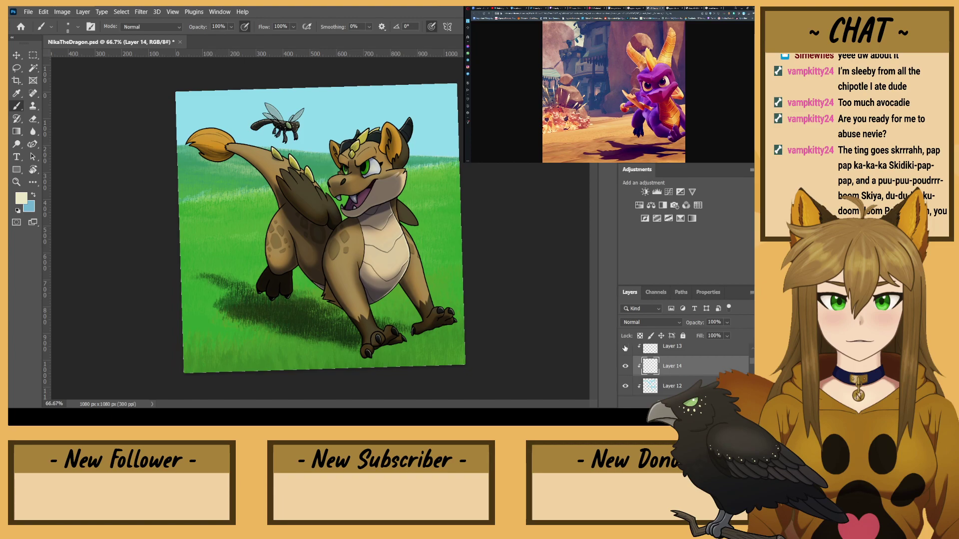
{"action": "scroll", "coordinate": [626, 350], "scroll_direction": "down", "scroll_amount": 3}
{"action": "left_click", "coordinate": [677, 366]}
{"action": "key", "text": "ctrl+e"}
{"action": "left_click", "coordinate": [677, 366]}
{"action": "key", "text": "ctrl+e"}
{"action": "left_click", "coordinate": [677, 368]}
{"action": "key", "text": "ctrl+e"}
{"action": "left_click", "coordinate": [677, 368]}
{"action": "key", "text": "ctrl+e"}
{"action": "left_click", "coordinate": [677, 371]}
{"action": "key", "text": "ctrl+e"}
{"action": "key", "text": "ctrl+shift+alt+n"}
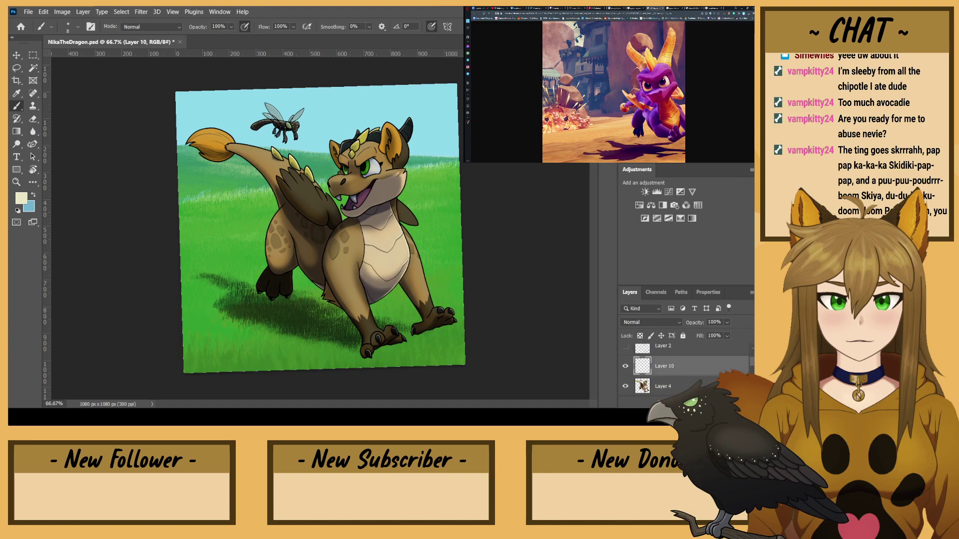
- Paint a pale rim highlight along the front leg's edge beside the belly, and thin it with the Eraser at 100% opacity
{"action": "key", "text": "ctrl+plus"}
{"action": "key", "text": "ctrl+plus"}
{"action": "left_click_drag", "start_coordinate": [354, 288], "coordinate": [334, 101]}
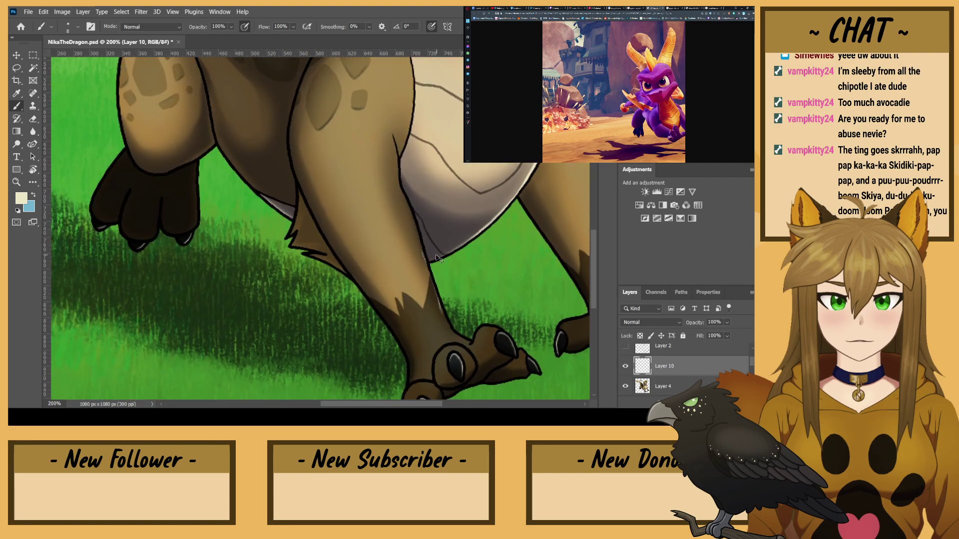
{"action": "left_click_drag", "start_coordinate": [444, 315], "coordinate": [411, 204]}
{"action": "left_click_drag", "start_coordinate": [421, 245], "coordinate": [395, 146]}
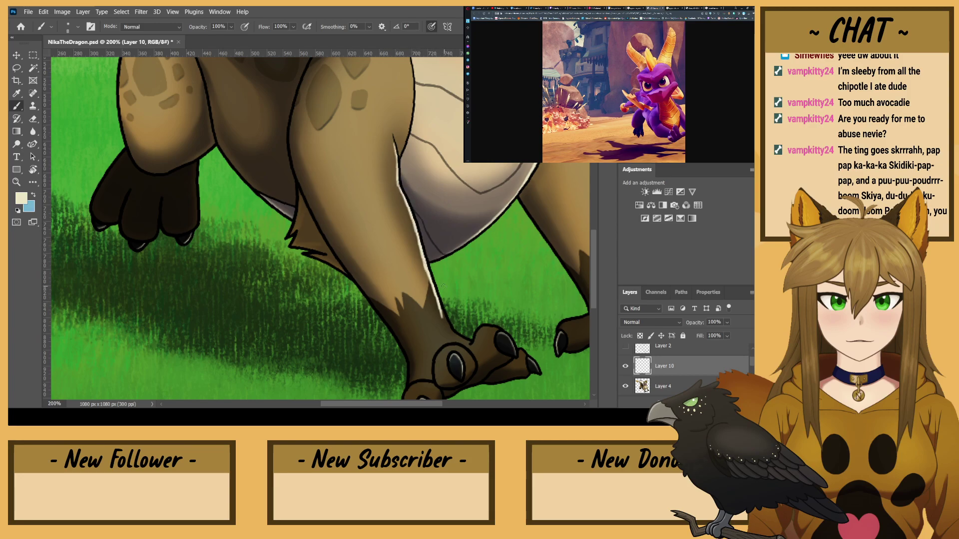
{"action": "left_click", "coordinate": [34, 119]}
{"action": "key", "text": "0"}
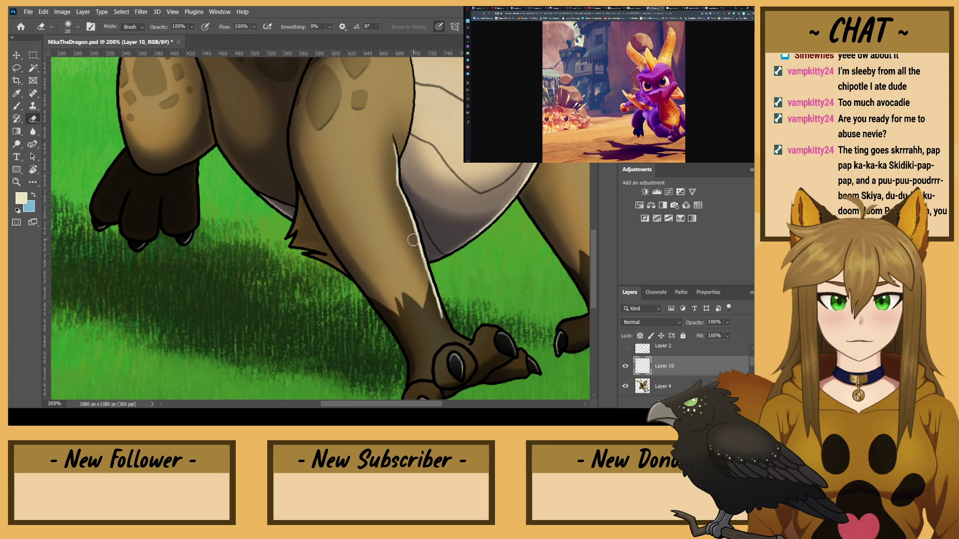
{"action": "key", "text": "bracketleft"}
- Extend the front leg's rim highlight down to the ankle and trim it with the 18 px Eraser
{"action": "left_click", "coordinate": [17, 107]}
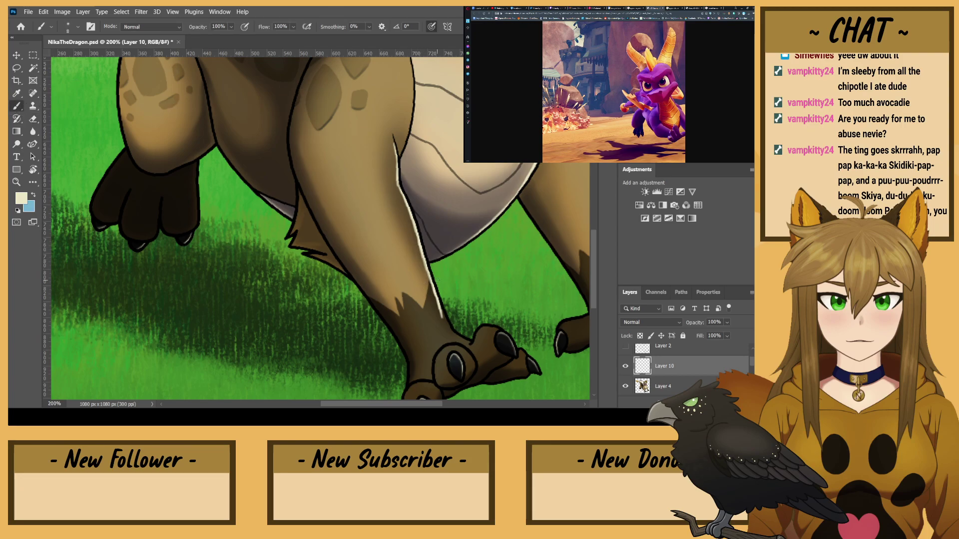
{"action": "left_click_drag", "start_coordinate": [460, 336], "coordinate": [430, 298]}
{"action": "key", "text": "e"}
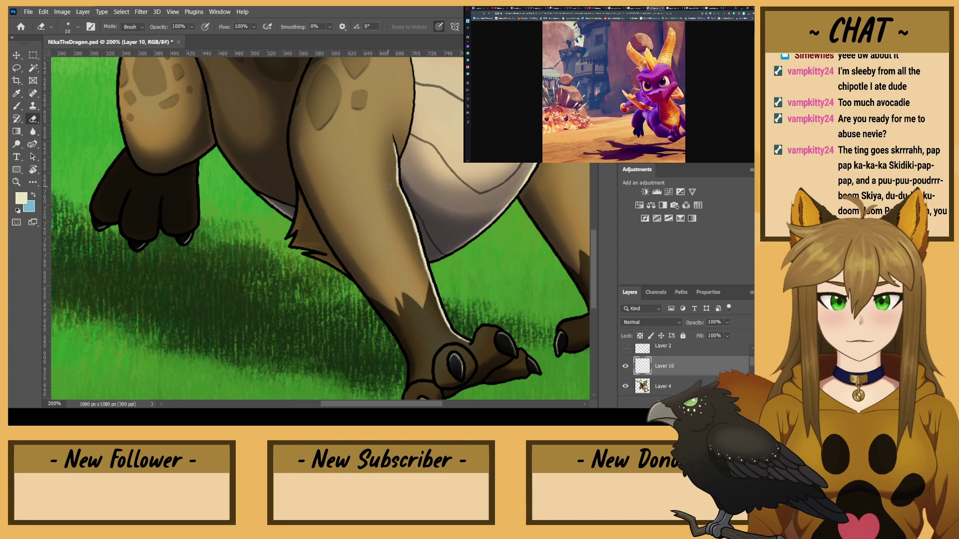
{"action": "left_click", "coordinate": [20, 107]}
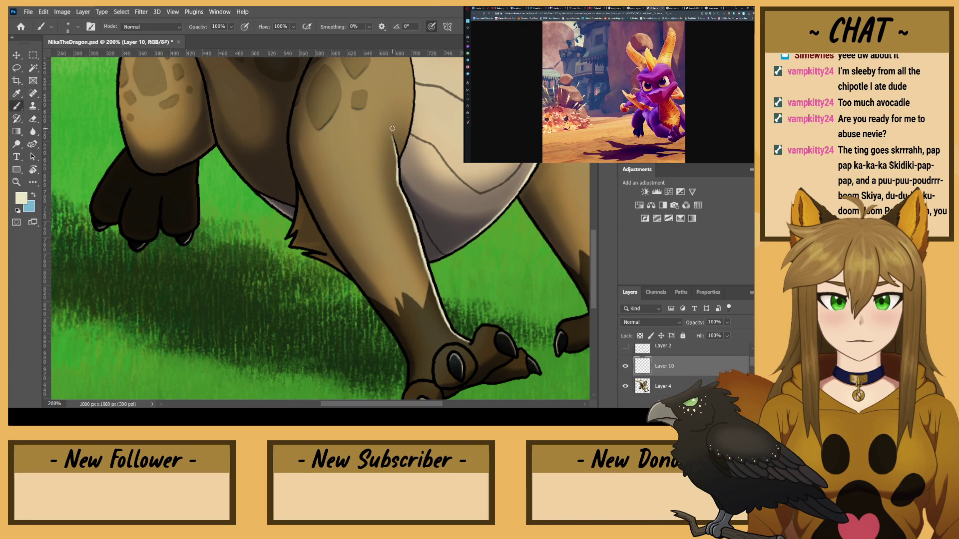
- Paint and trim pale rim highlights on the front foot's toes, and clip the highlight layer to Layer 4
{"action": "scroll", "coordinate": [392, 128], "scroll_direction": "down", "scroll_amount": 5}
{"action": "left_click_drag", "start_coordinate": [470, 200], "coordinate": [456, 201]}
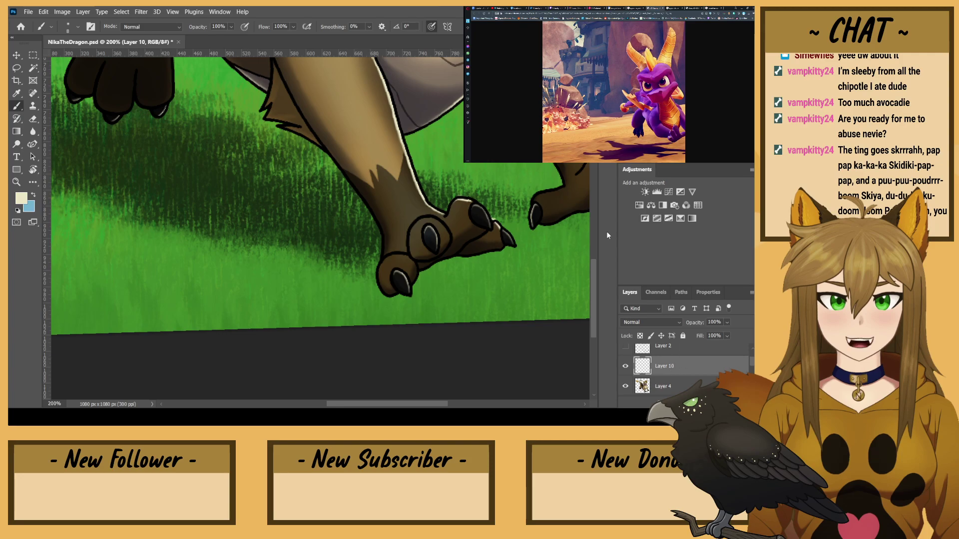
{"action": "key", "text": "ctrl+alt+g"}
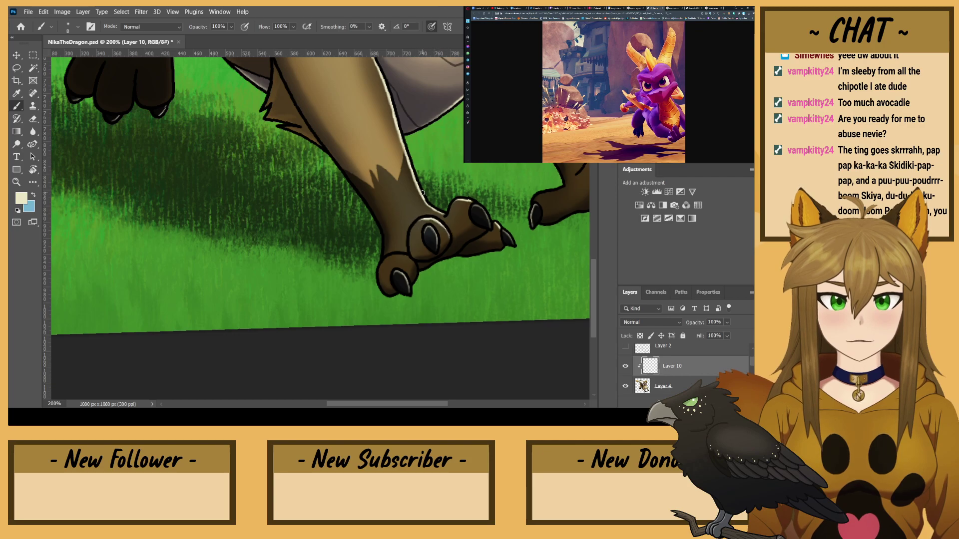
{"action": "key", "text": "e"}
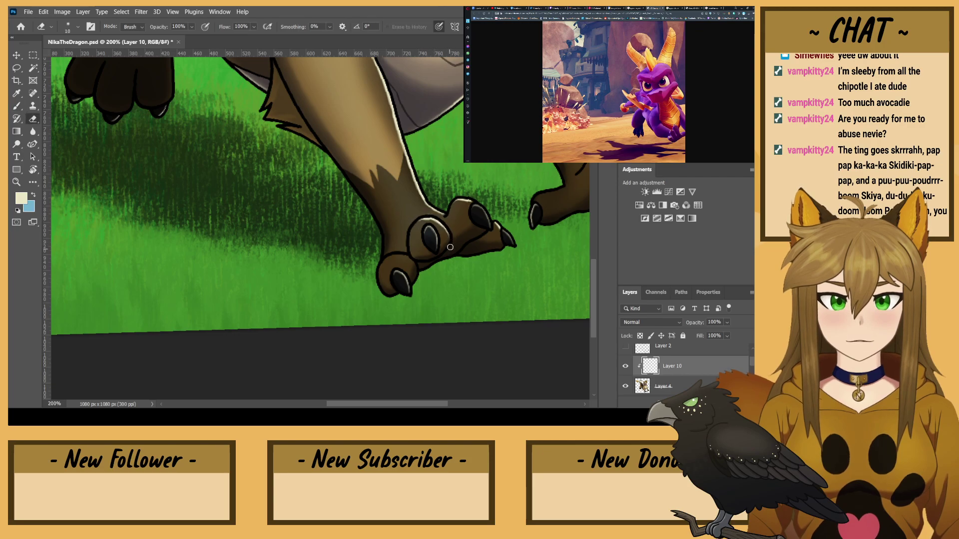
{"action": "key", "text": "b"}
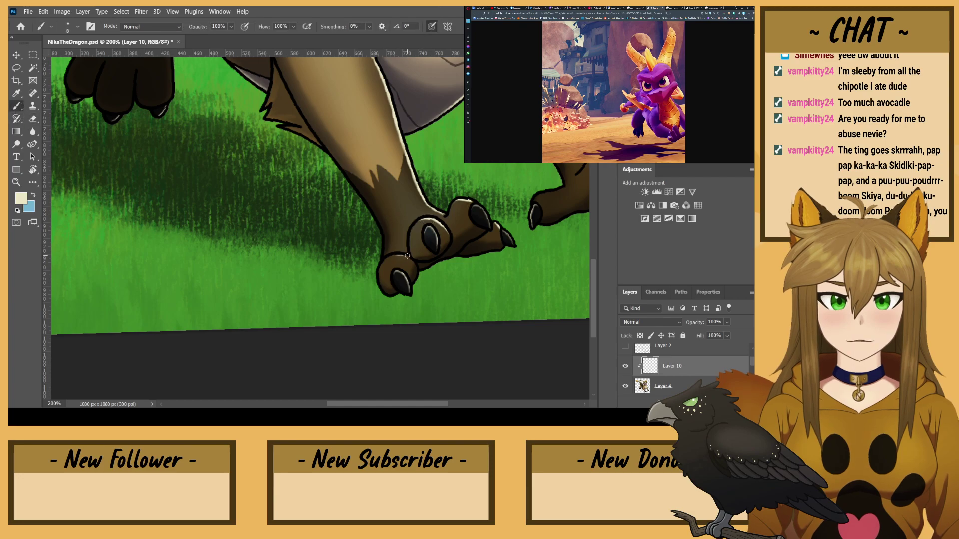
{"action": "left_click_drag", "start_coordinate": [384, 257], "coordinate": [406, 254]}
- Paint thin pale rim highlights along the belly's edge and down the far front leg and foot
{"action": "left_click_drag", "start_coordinate": [379, 265], "coordinate": [342, 344]}
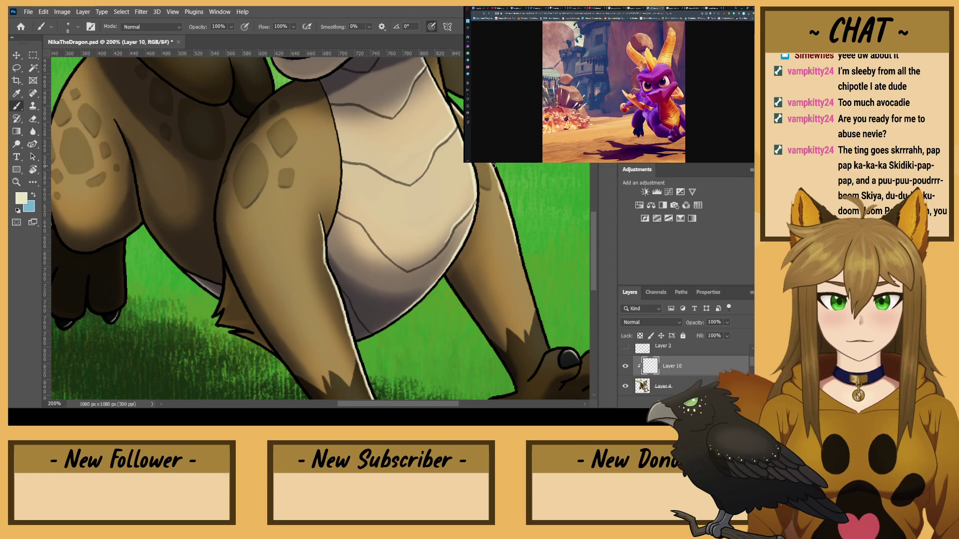
{"action": "left_click_drag", "start_coordinate": [469, 174], "coordinate": [445, 67]}
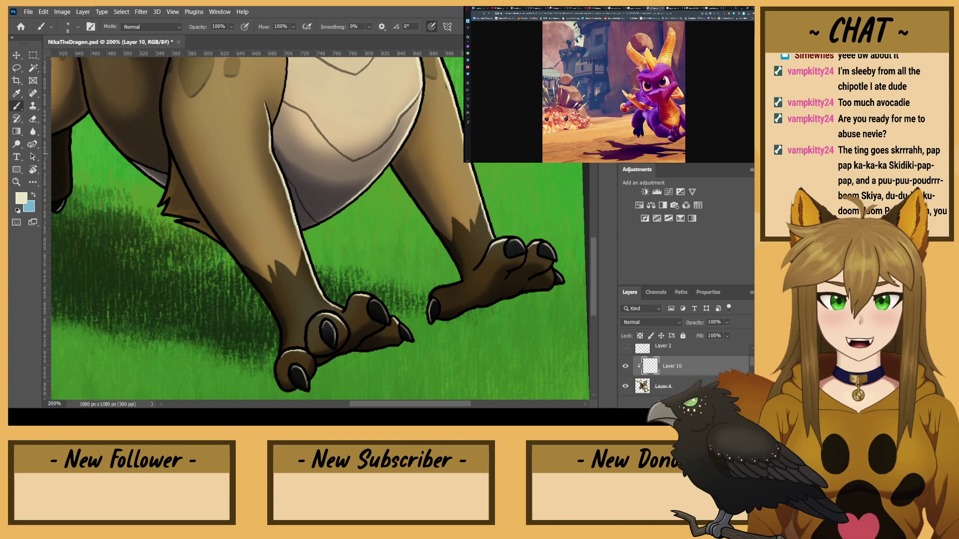
{"action": "left_click_drag", "start_coordinate": [315, 150], "coordinate": [442, 363]}
{"action": "left_click_drag", "start_coordinate": [532, 82], "coordinate": [508, 205]}
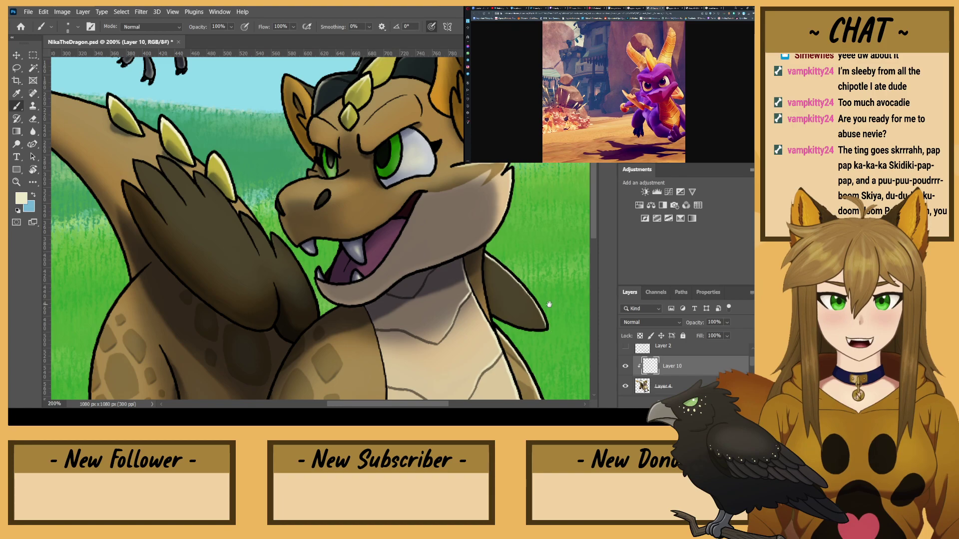
{"action": "left_click_drag", "start_coordinate": [549, 304], "coordinate": [564, 405]}
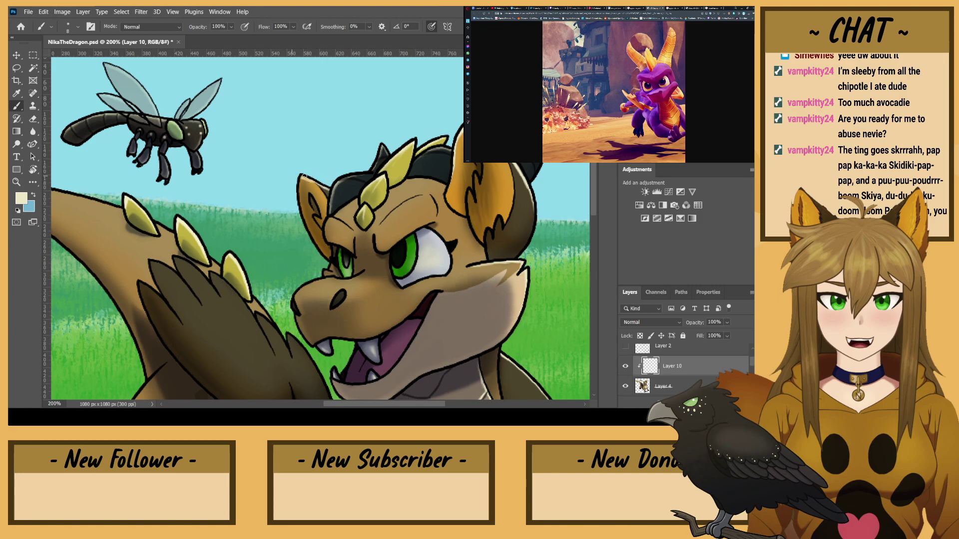
- Paint pale highlights on the snout and the brow above the near eye, trimming them with the 18 px Eraser
{"action": "left_click_drag", "start_coordinate": [294, 189], "coordinate": [320, 138]}
{"action": "left_click_drag", "start_coordinate": [348, 228], "coordinate": [337, 232]}
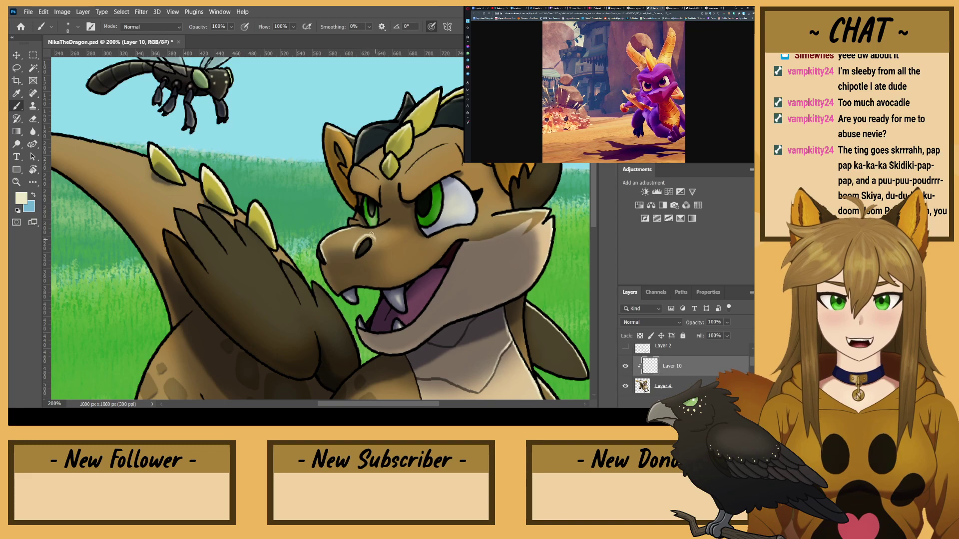
{"action": "key", "text": "e"}
{"action": "left_click", "coordinate": [18, 105]}
{"action": "mouse_move", "coordinate": [402, 188]}
{"action": "left_mouse_down"}
{"action": "mouse_move", "coordinate": [406, 173]}
{"action": "mouse_move", "coordinate": [447, 146]}
{"action": "mouse_move", "coordinate": [412, 315]}
{"action": "left_mouse_up"}
{"action": "key", "text": "r"}
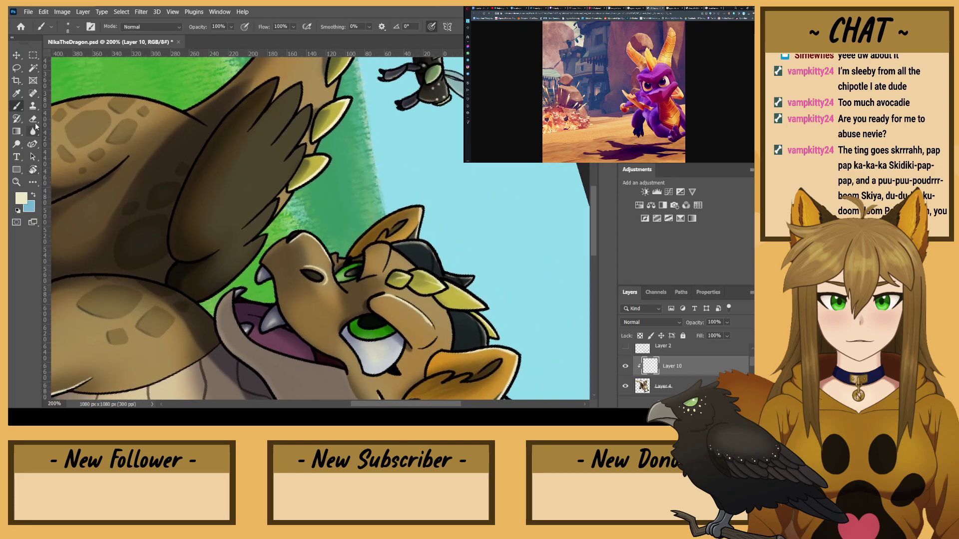
{"action": "left_click", "coordinate": [33, 119]}
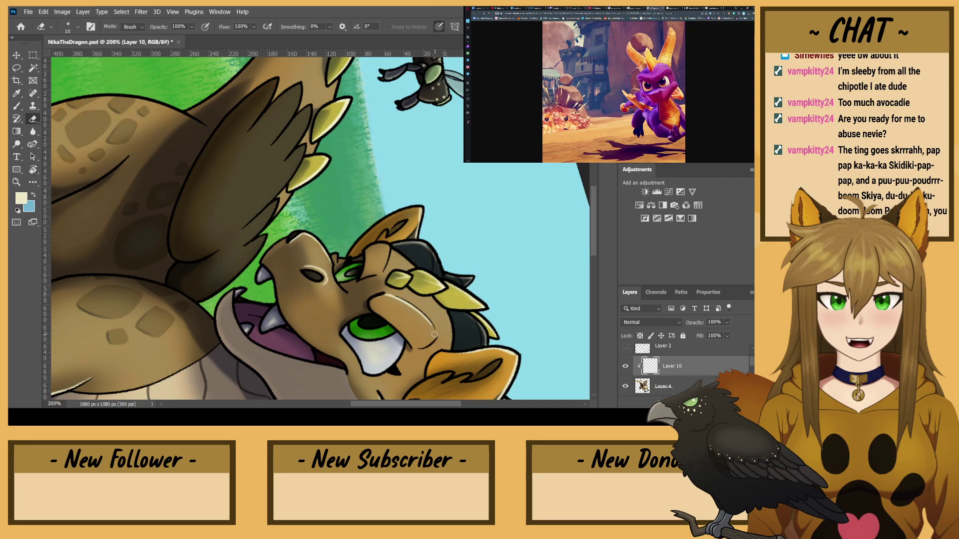
{"action": "key", "text": "r"}
{"action": "mouse_move", "coordinate": [178, 220]}
{"action": "left_mouse_down"}
{"action": "mouse_move", "coordinate": [290, 323]}
{"action": "mouse_move", "coordinate": [266, 311]}
{"action": "left_mouse_up"}
- Paint pale rim highlights on the far brow, the ears and the cheek edge of the dragon's head
{"action": "left_click", "coordinate": [17, 106]}
{"action": "left_click_drag", "start_coordinate": [377, 182], "coordinate": [357, 168]}
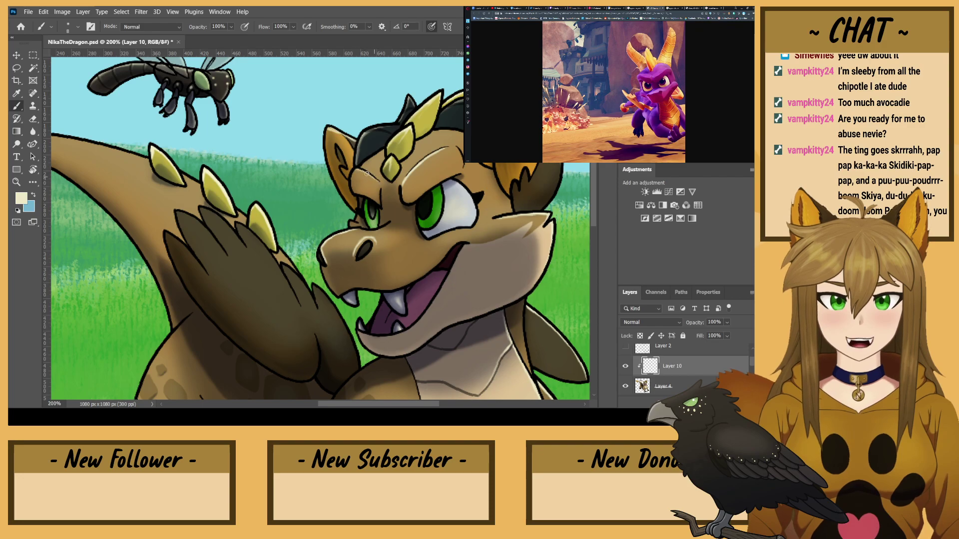
{"action": "left_click_drag", "start_coordinate": [353, 192], "coordinate": [353, 177]}
{"action": "key", "text": "r"}
{"action": "left_click_drag", "start_coordinate": [258, 221], "coordinate": [286, 176]}
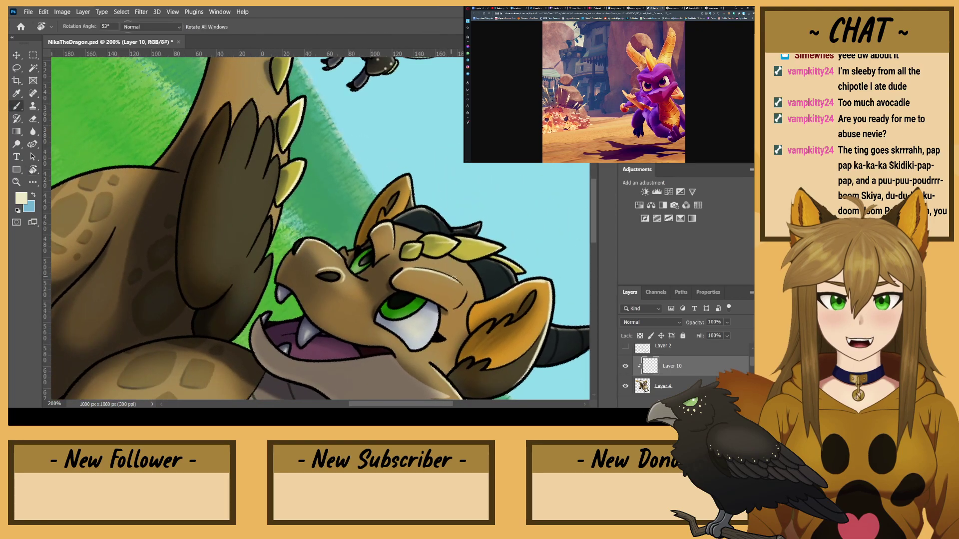
{"action": "key", "text": "r"}
{"action": "mouse_move", "coordinate": [464, 300]}
{"action": "left_mouse_down"}
{"action": "mouse_move", "coordinate": [430, 325]}
{"action": "mouse_move", "coordinate": [359, 320]}
{"action": "mouse_move", "coordinate": [300, 295]}
{"action": "mouse_move", "coordinate": [305, 265]}
{"action": "mouse_move", "coordinate": [325, 254]}
{"action": "left_mouse_up"}
{"action": "left_click_drag", "start_coordinate": [430, 204], "coordinate": [407, 211]}
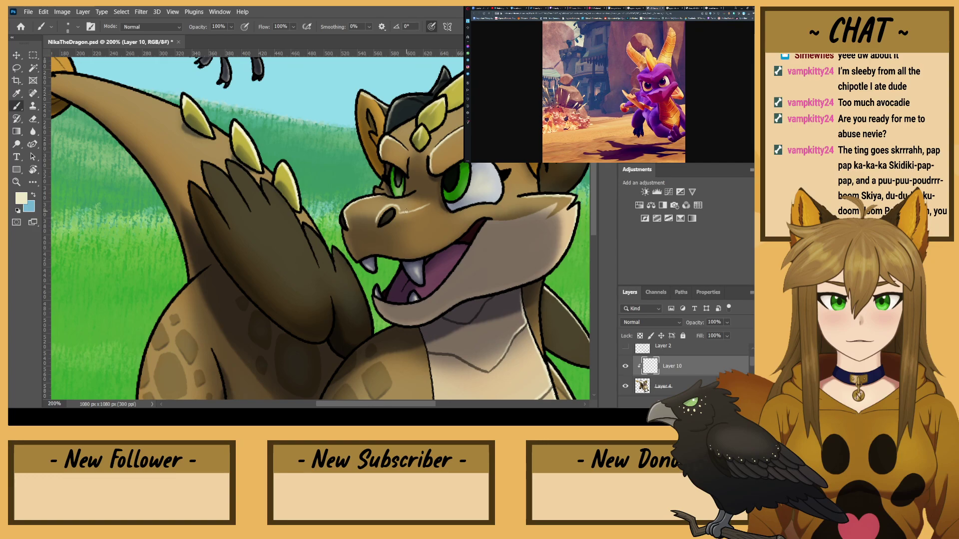
- Paint pale rim highlights along the dark wing's feather edges and thin them with the 18 px Eraser
{"action": "mouse_move", "coordinate": [366, 304]}
{"action": "left_mouse_down"}
{"action": "mouse_move", "coordinate": [334, 249]}
{"action": "mouse_move", "coordinate": [307, 228]}
{"action": "left_mouse_up"}
{"action": "mouse_move", "coordinate": [318, 266]}
{"action": "left_mouse_down"}
{"action": "mouse_move", "coordinate": [291, 208]}
{"action": "mouse_move", "coordinate": [294, 216]}
{"action": "mouse_move", "coordinate": [251, 165]}
{"action": "mouse_move", "coordinate": [291, 220]}
{"action": "left_mouse_up"}
{"action": "left_click", "coordinate": [33, 119]}
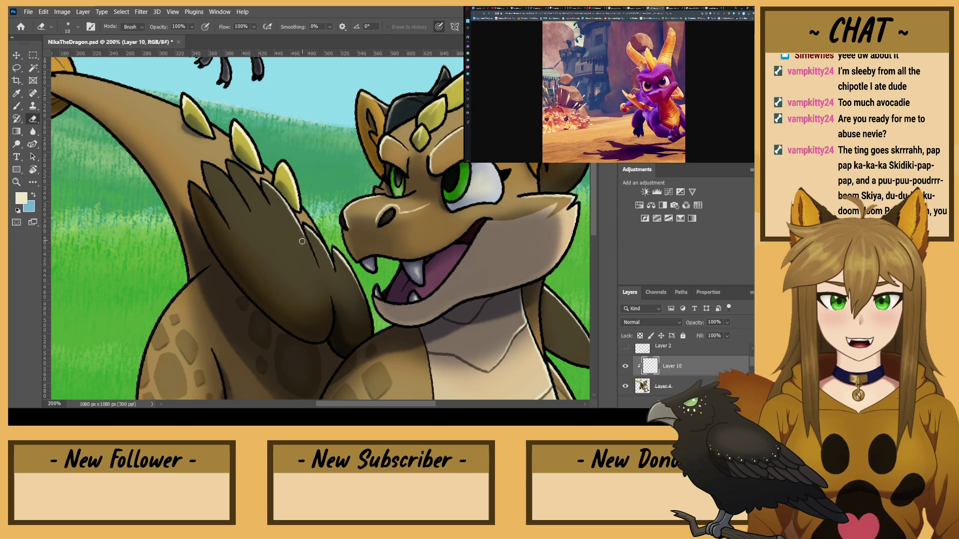
{"action": "key", "text": "b"}
{"action": "mouse_move", "coordinate": [260, 192]}
{"action": "left_mouse_down"}
{"action": "mouse_move", "coordinate": [237, 166]}
{"action": "mouse_move", "coordinate": [249, 209]}
{"action": "mouse_move", "coordinate": [202, 163]}
{"action": "left_mouse_up"}
{"action": "key", "text": "e"}
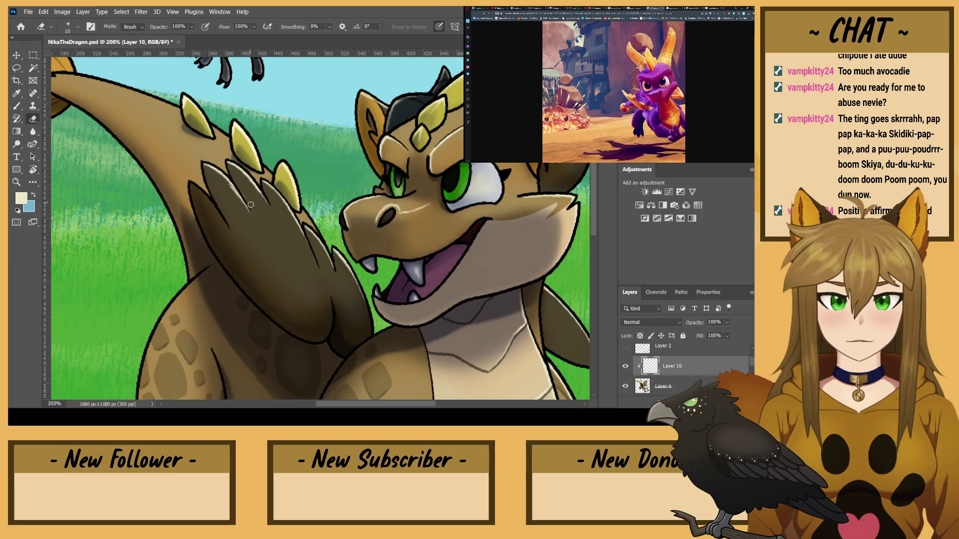
{"action": "left_click_drag", "start_coordinate": [207, 168], "coordinate": [239, 200]}
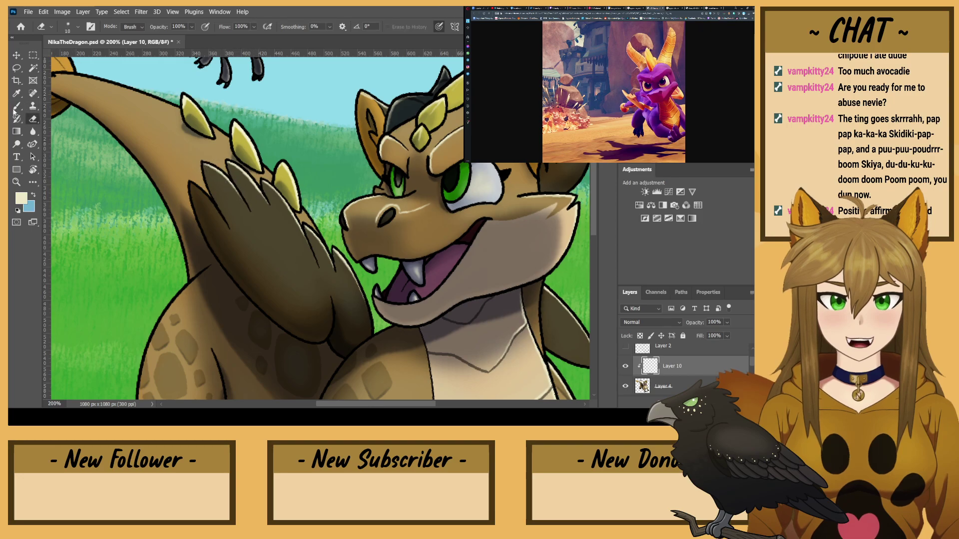
- Paint a pale rim highlight along the outer edge of the hind thigh and trim it with the Eraser
{"action": "key", "text": "b"}
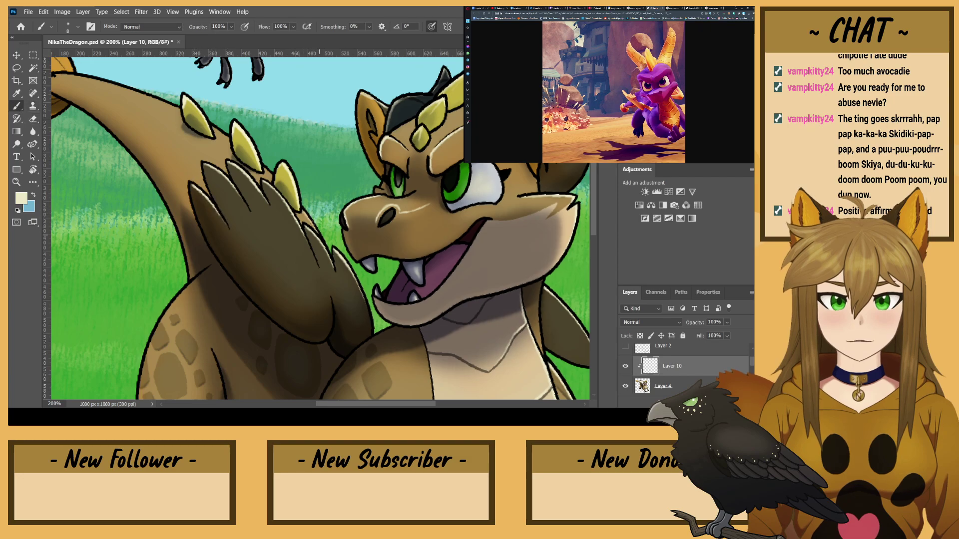
{"action": "left_click_drag", "start_coordinate": [198, 250], "coordinate": [219, 34]}
{"action": "left_click_drag", "start_coordinate": [261, 218], "coordinate": [498, 237]}
{"action": "key", "text": "r"}
{"action": "mouse_move", "coordinate": [299, 264]}
{"action": "left_mouse_down"}
{"action": "mouse_move", "coordinate": [301, 205]}
{"action": "mouse_move", "coordinate": [290, 173]}
{"action": "left_mouse_up"}
{"action": "left_click_drag", "start_coordinate": [299, 206], "coordinate": [274, 137]}
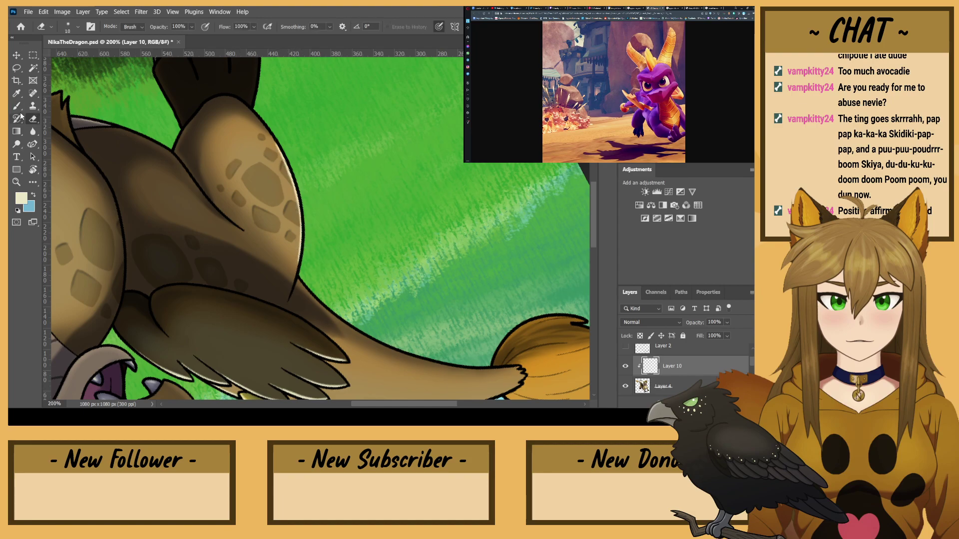
{"action": "key", "text": "r"}
{"action": "mouse_move", "coordinate": [302, 246]}
{"action": "left_mouse_down"}
{"action": "mouse_move", "coordinate": [347, 317]}
{"action": "mouse_move", "coordinate": [402, 323]}
{"action": "left_mouse_up"}
{"action": "key", "text": "space"}
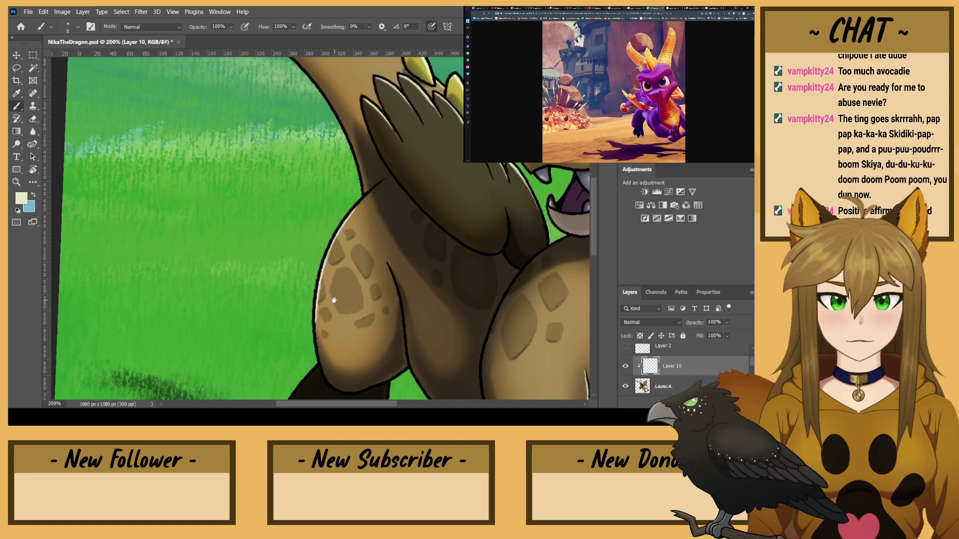
- Paint pale edge highlights on the two larger scale patches of the near shoulder and the patch on the far front leg
{"action": "key", "text": "ctrl+plus"}
{"action": "key", "text": "space"}
{"action": "left_click_drag", "start_coordinate": [469, 249], "coordinate": [294, 184]}
{"action": "left_click_drag", "start_coordinate": [430, 281], "coordinate": [417, 244]}
{"action": "left_click_drag", "start_coordinate": [475, 236], "coordinate": [464, 213]}
{"action": "left_click_drag", "start_coordinate": [465, 297], "coordinate": [467, 287]}
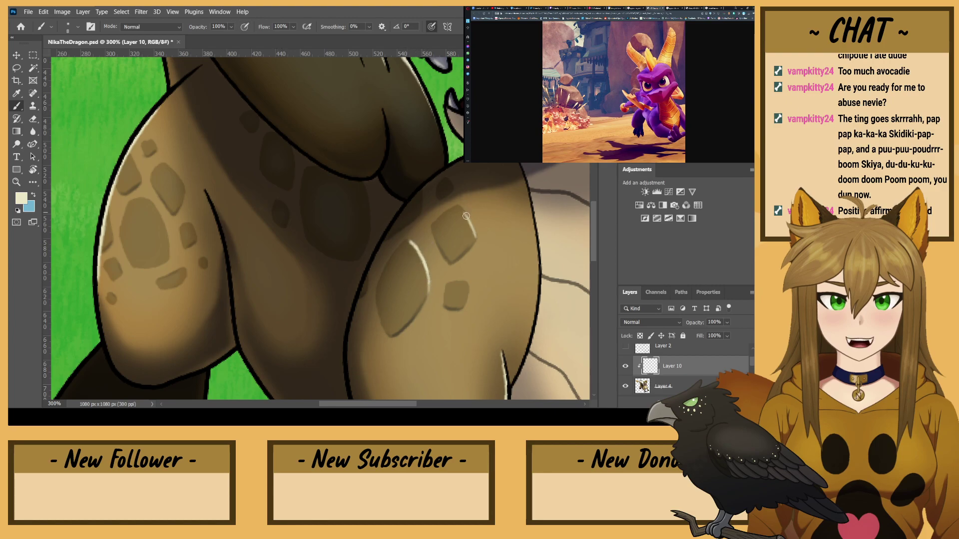
{"action": "left_click_drag", "start_coordinate": [475, 238], "coordinate": [458, 207]}
{"action": "mouse_move", "coordinate": [504, 265]}
{"action": "left_mouse_down"}
{"action": "mouse_move", "coordinate": [231, 183]}
{"action": "mouse_move", "coordinate": [369, 206]}
{"action": "mouse_move", "coordinate": [201, 178]}
{"action": "left_mouse_up"}
{"action": "mouse_move", "coordinate": [488, 246]}
{"action": "left_mouse_down"}
{"action": "mouse_move", "coordinate": [482, 208]}
{"action": "mouse_move", "coordinate": [486, 220]}
{"action": "mouse_move", "coordinate": [456, 199]}
{"action": "left_mouse_up"}
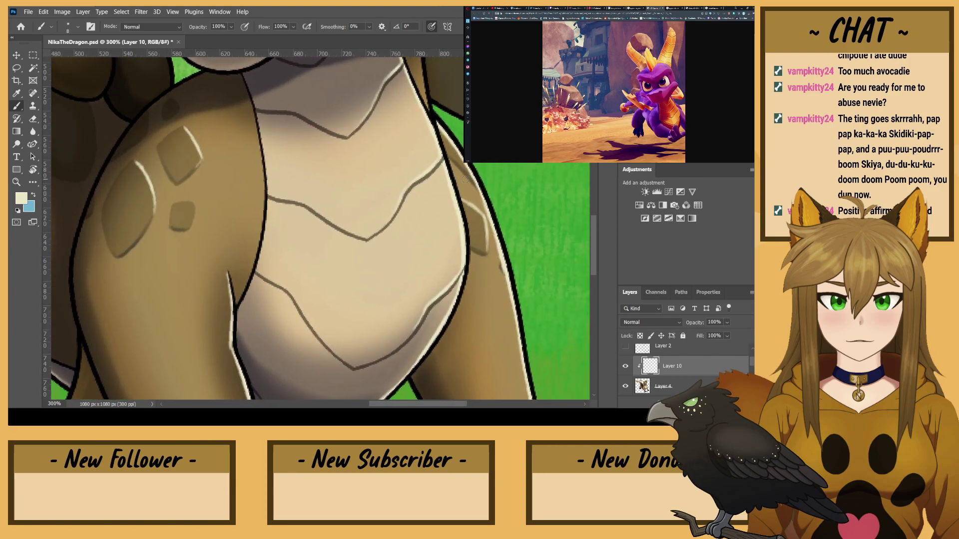
- Highlight the small lower scale patch on the near shoulder and clean up the shoulder patch highlights with the Eraser
{"action": "left_click_drag", "start_coordinate": [153, 156], "coordinate": [326, 163]}
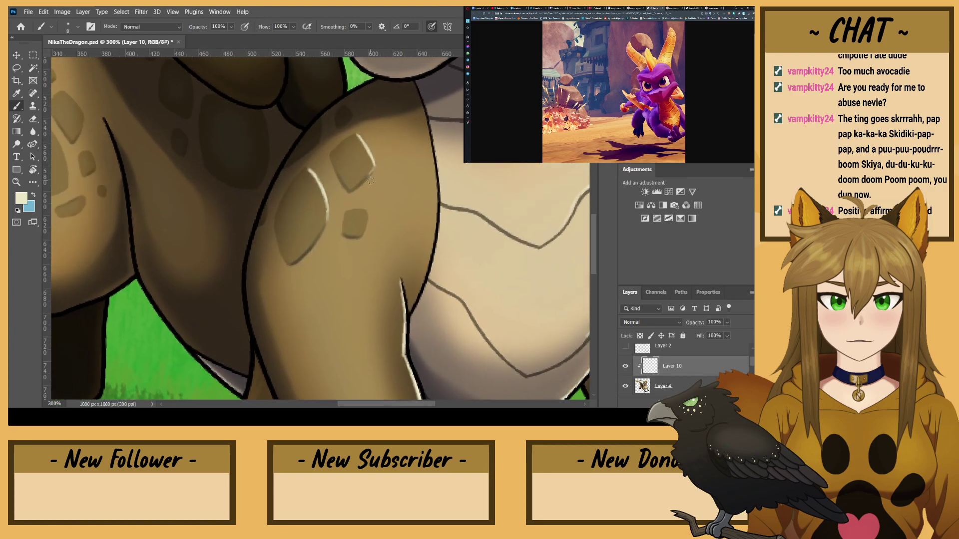
{"action": "mouse_move", "coordinate": [363, 228]}
{"action": "left_mouse_down"}
{"action": "mouse_move", "coordinate": [365, 209]}
{"action": "mouse_move", "coordinate": [350, 212]}
{"action": "left_mouse_up"}
{"action": "key", "text": "e"}
{"action": "key", "text": "b"}
{"action": "key", "text": "r"}
{"action": "mouse_move", "coordinate": [267, 239]}
{"action": "left_mouse_down"}
{"action": "mouse_move", "coordinate": [223, 128]}
{"action": "mouse_move", "coordinate": [239, 115]}
{"action": "left_mouse_up"}
{"action": "left_click_drag", "start_coordinate": [357, 261], "coordinate": [346, 244]}
{"action": "key", "text": "r"}
{"action": "mouse_move", "coordinate": [173, 195]}
{"action": "left_mouse_down"}
{"action": "mouse_move", "coordinate": [325, 302]}
{"action": "mouse_move", "coordinate": [338, 300]}
{"action": "left_mouse_up"}
{"action": "key", "text": "b"}
{"action": "key", "text": "e"}
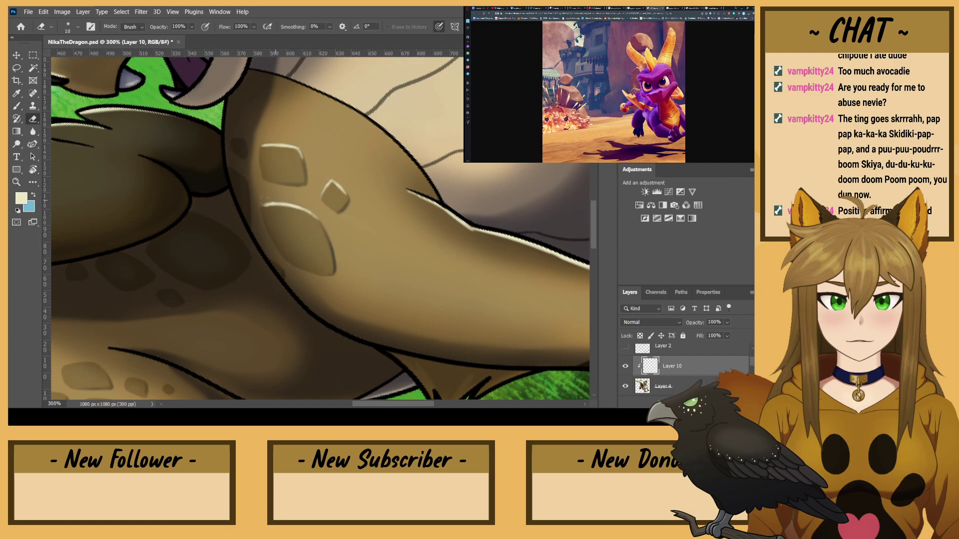
- Paint and trim pale highlights on the small upper scale patches and the patch at the near shoulder's outer edge
{"action": "left_click", "coordinate": [23, 102]}
{"action": "mouse_move", "coordinate": [247, 182]}
{"action": "left_mouse_down"}
{"action": "mouse_move", "coordinate": [227, 169]}
{"action": "mouse_move", "coordinate": [242, 139]}
{"action": "mouse_move", "coordinate": [230, 141]}
{"action": "left_mouse_up"}
{"action": "key", "text": "r"}
{"action": "left_click_drag", "start_coordinate": [211, 199], "coordinate": [267, 135]}
{"action": "left_click", "coordinate": [33, 118]}
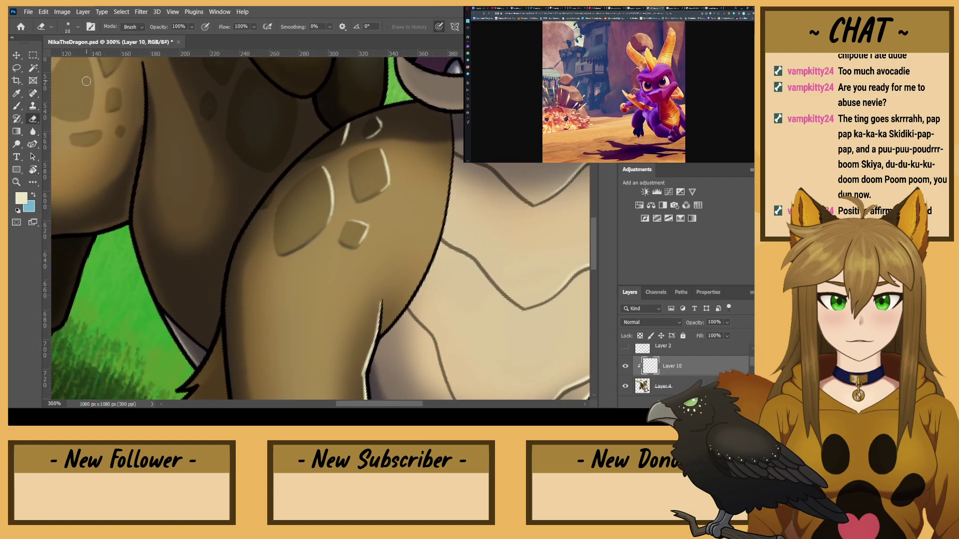
{"action": "mouse_move", "coordinate": [362, 140]}
{"action": "left_mouse_down"}
{"action": "mouse_move", "coordinate": [373, 129]}
{"action": "mouse_move", "coordinate": [339, 141]}
{"action": "left_mouse_up"}
{"action": "left_click_drag", "start_coordinate": [202, 226], "coordinate": [383, 284]}
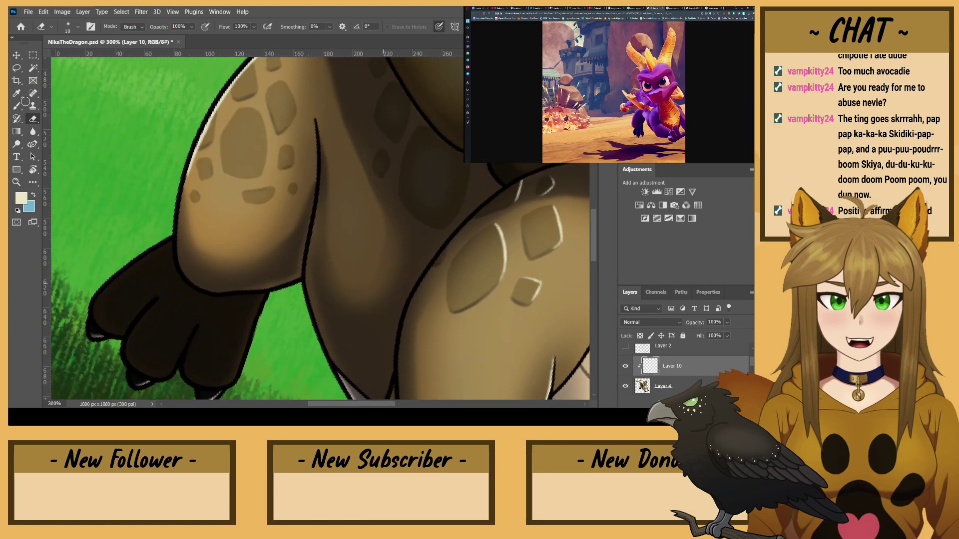
{"action": "key", "text": "b"}
{"action": "left_click_drag", "start_coordinate": [439, 265], "coordinate": [448, 236]}
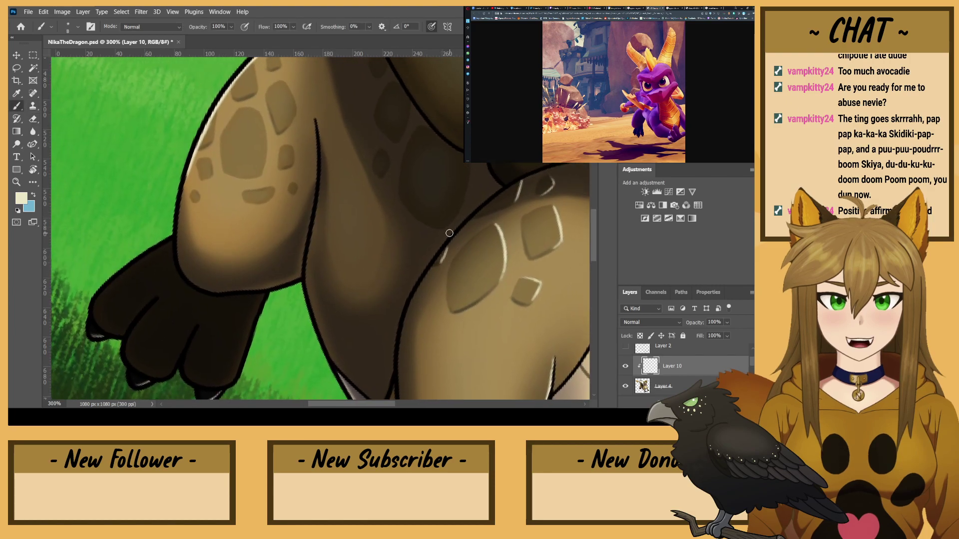
{"action": "key", "text": "e"}
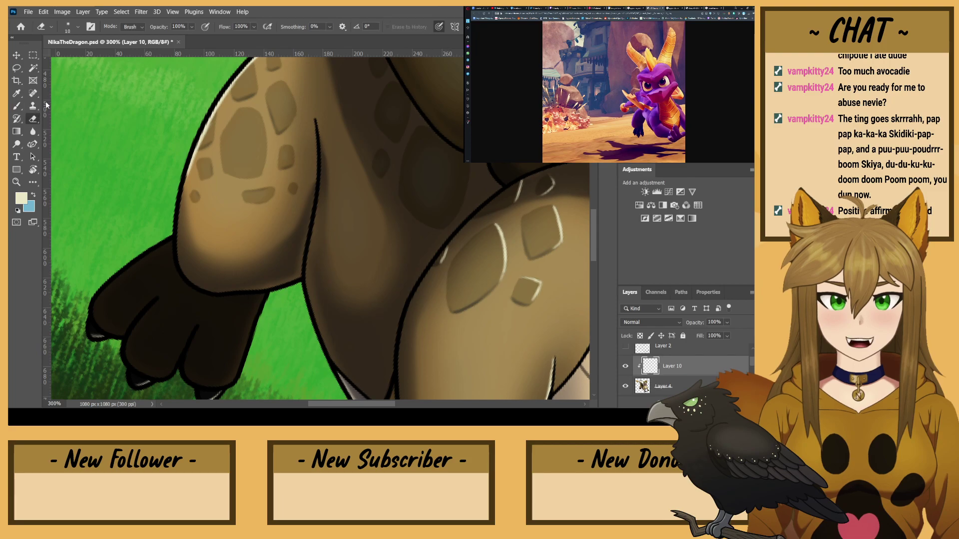
- Paint pale edge highlights on the scale patches along the hind thigh's outer side, trimming them with the Eraser
{"action": "key", "text": "b"}
{"action": "left_click_drag", "start_coordinate": [207, 150], "coordinate": [275, 227]}
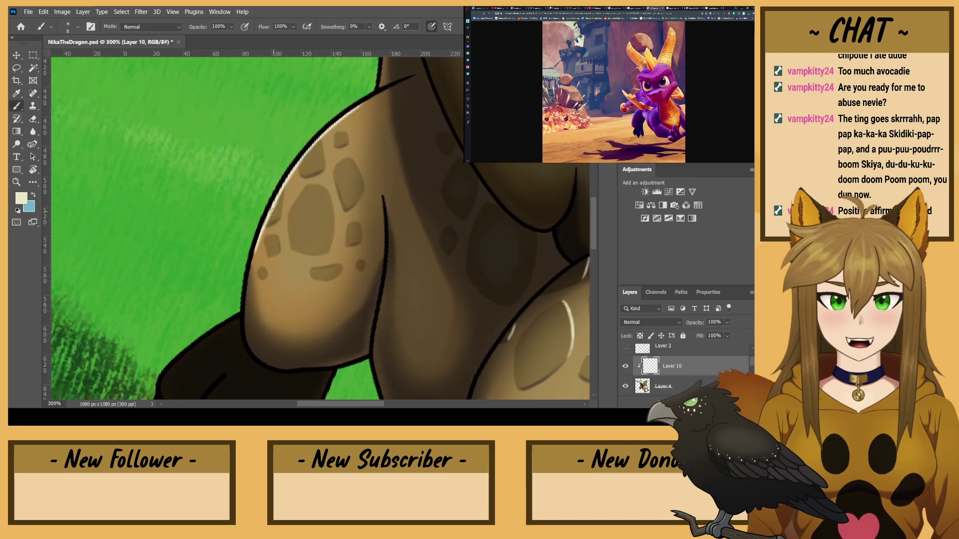
{"action": "left_click_drag", "start_coordinate": [325, 165], "coordinate": [321, 138]}
{"action": "key", "text": "e"}
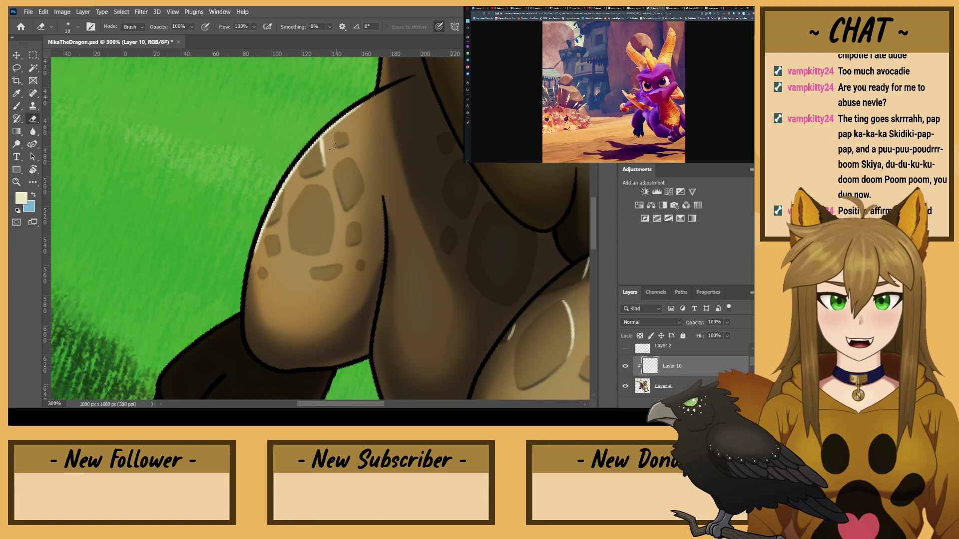
{"action": "key", "text": "b"}
{"action": "left_click_drag", "start_coordinate": [279, 220], "coordinate": [285, 186]}
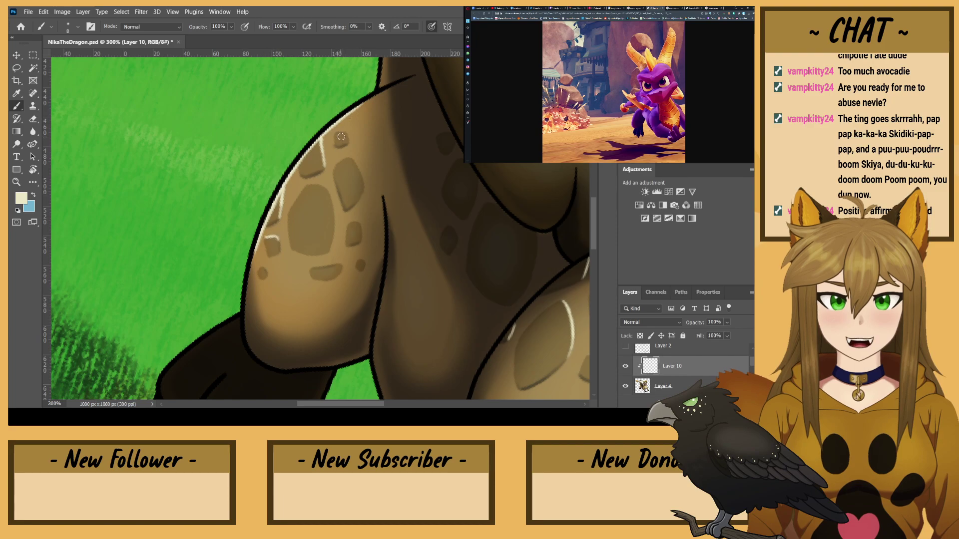
{"action": "left_click_drag", "start_coordinate": [214, 225], "coordinate": [220, 197]}
{"action": "key", "text": "e"}
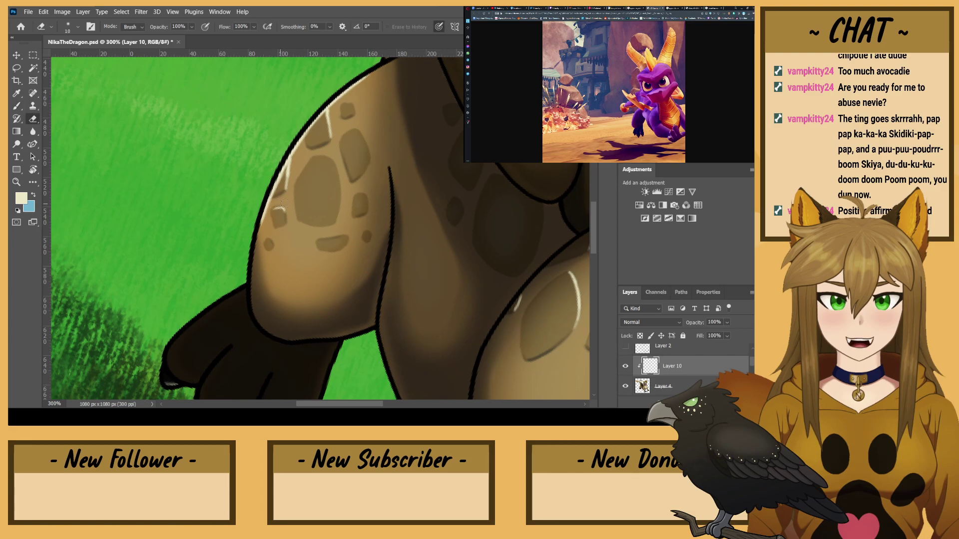
- Refine the highlight strokes on the hind thigh's outer scale patches with the Brush and the 18 px Eraser
{"action": "key", "text": "r"}
{"action": "mouse_move", "coordinate": [258, 253]}
{"action": "left_mouse_down"}
{"action": "mouse_move", "coordinate": [258, 106]}
{"action": "mouse_move", "coordinate": [320, 95]}
{"action": "left_mouse_up"}
{"action": "key", "text": "b"}
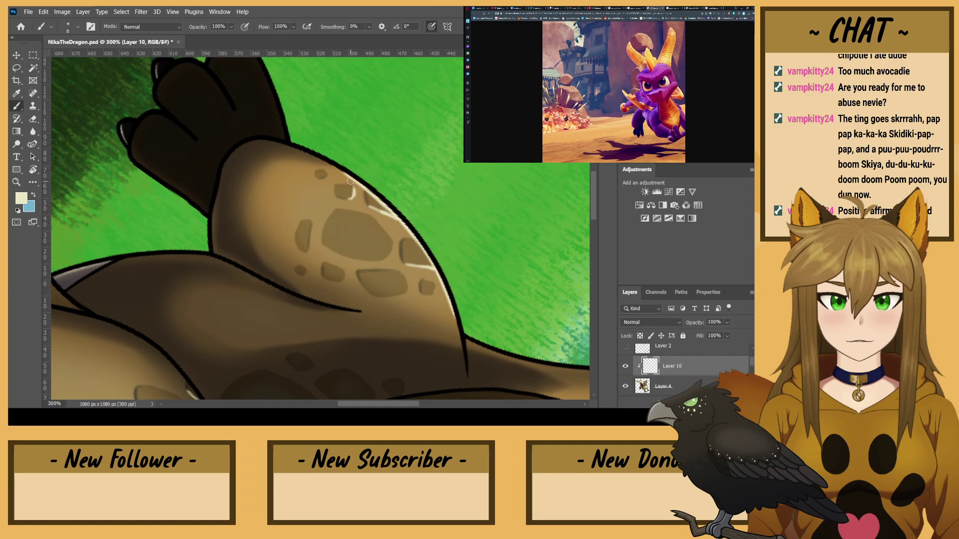
{"action": "key", "text": "r"}
{"action": "left_click_drag", "start_coordinate": [241, 193], "coordinate": [385, 315]}
{"action": "key", "text": "b"}
{"action": "key", "text": "r"}
{"action": "left_click_drag", "start_coordinate": [220, 234], "coordinate": [222, 97]}
{"action": "key", "text": "b"}
{"action": "key", "text": "e"}
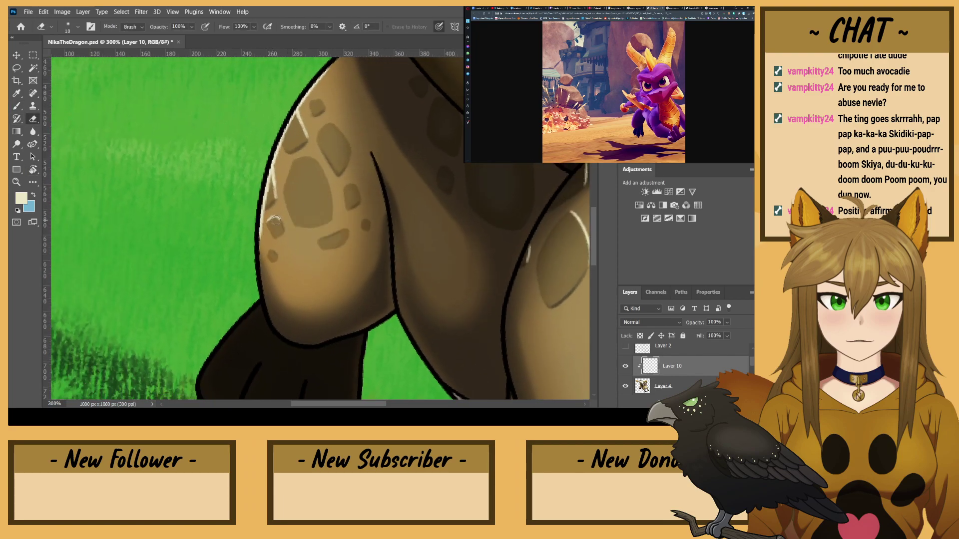
{"action": "left_click", "coordinate": [17, 106]}
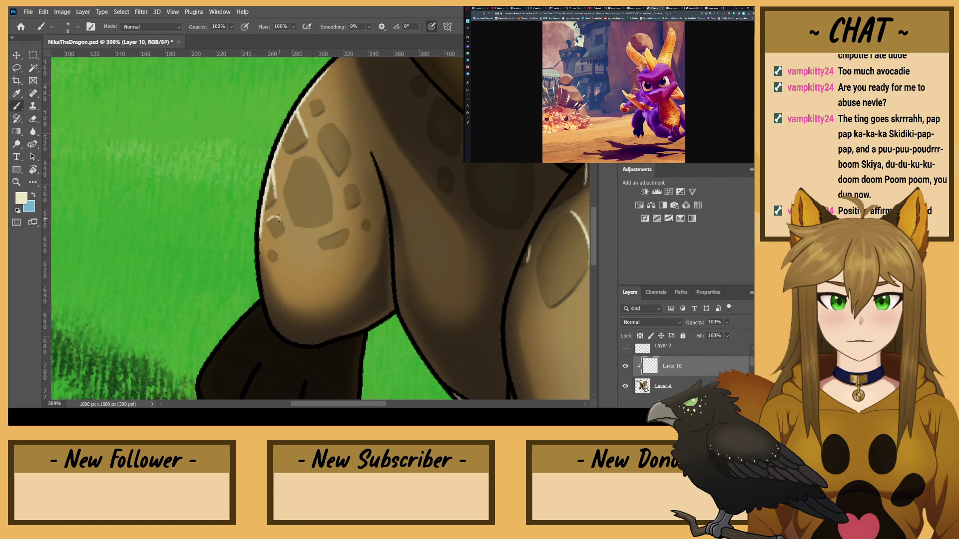
- Paint a pale rim highlight along the tail's upper edge between the first spike and the orange tuft
{"action": "left_click_drag", "start_coordinate": [270, 154], "coordinate": [235, 306]}
{"action": "left_click_drag", "start_coordinate": [230, 224], "coordinate": [238, 330]}
{"action": "left_click_drag", "start_coordinate": [259, 210], "coordinate": [332, 355]}
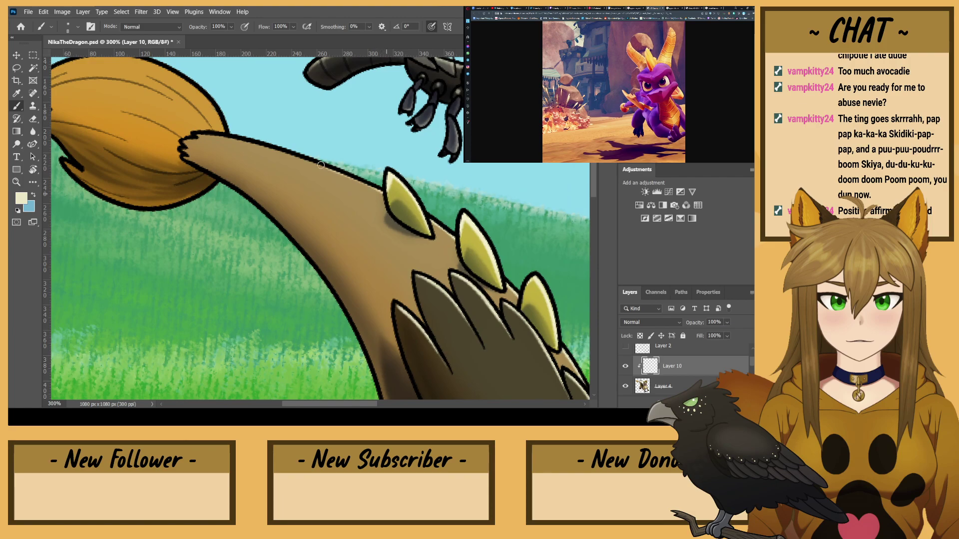
{"action": "left_click_drag", "start_coordinate": [320, 164], "coordinate": [197, 133]}
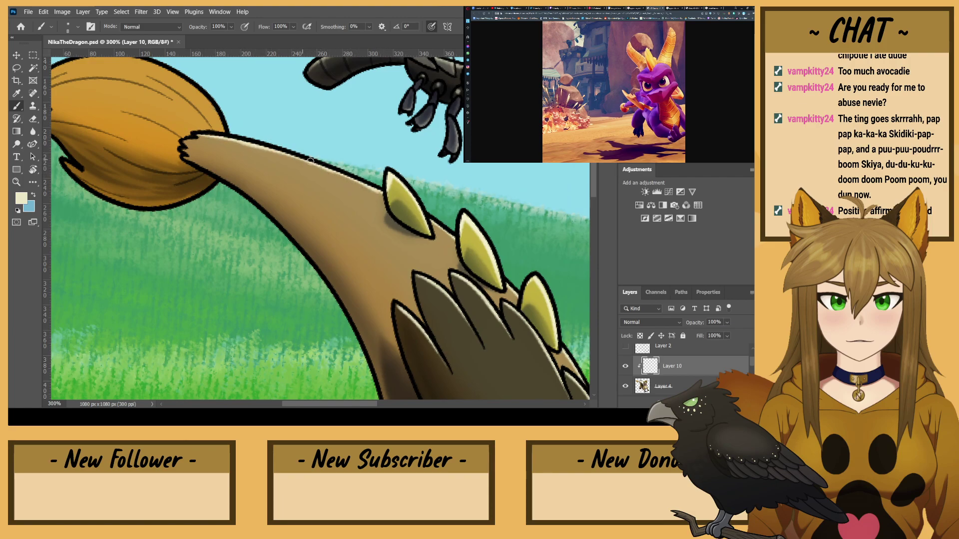
- Paint a pale rim highlight along the upper edge of the orange tail tuft
{"action": "left_click_drag", "start_coordinate": [117, 114], "coordinate": [340, 210]}
{"action": "key", "text": "r"}
{"action": "left_click_drag", "start_coordinate": [225, 262], "coordinate": [257, 116]}
{"action": "mouse_move", "coordinate": [366, 338]}
{"action": "left_mouse_down"}
{"action": "mouse_move", "coordinate": [347, 349]}
{"action": "mouse_move", "coordinate": [383, 312]}
{"action": "mouse_move", "coordinate": [401, 227]}
{"action": "mouse_move", "coordinate": [398, 251]}
{"action": "mouse_move", "coordinate": [360, 158]}
{"action": "left_mouse_up"}
{"action": "mouse_move", "coordinate": [395, 211]}
{"action": "left_mouse_down"}
{"action": "mouse_move", "coordinate": [357, 156]}
{"action": "mouse_move", "coordinate": [336, 144]}
{"action": "left_mouse_up"}
{"action": "key", "text": "r"}
{"action": "left_click_drag", "start_coordinate": [261, 205], "coordinate": [315, 248]}
- Inspect the dragonfly up close from different angles, and the whole illustration at 66.7% zoom
{"action": "key", "text": "space"}
{"action": "mouse_move", "coordinate": [503, 180]}
{"action": "left_mouse_down"}
{"action": "mouse_move", "coordinate": [330, 272]}
{"action": "mouse_move", "coordinate": [295, 309]}
{"action": "left_mouse_up"}
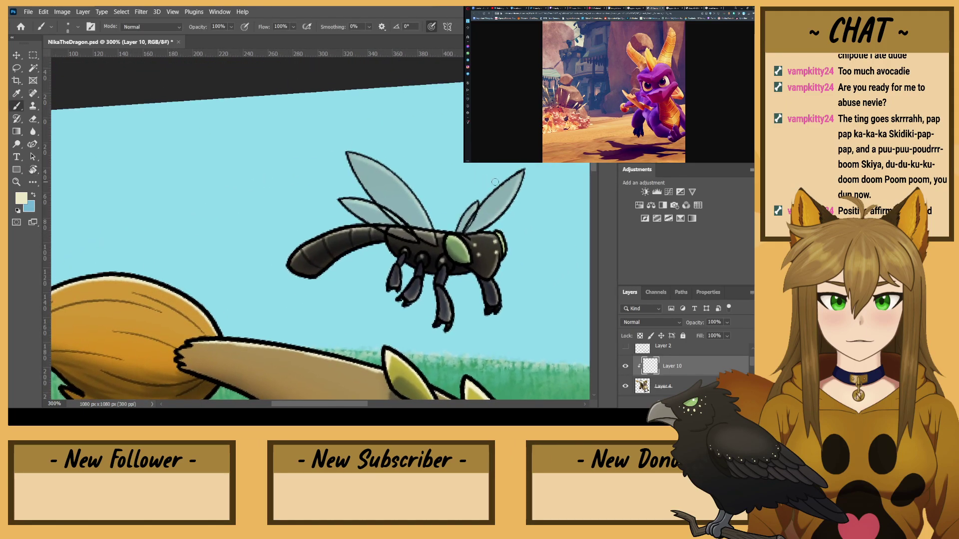
{"action": "key", "text": "space"}
{"action": "left_click_drag", "start_coordinate": [431, 287], "coordinate": [344, 302]}
{"action": "key", "text": "r"}
{"action": "left_click_drag", "start_coordinate": [233, 219], "coordinate": [253, 108]}
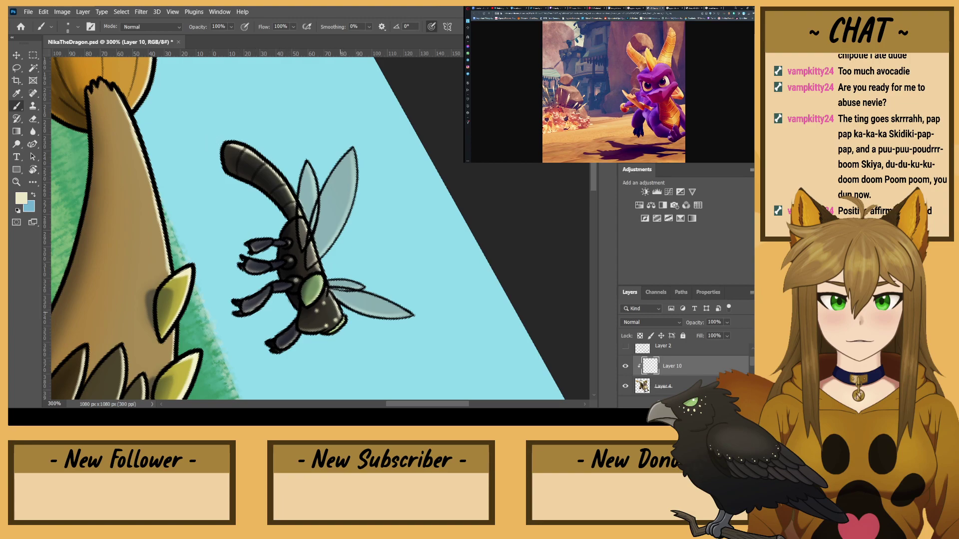
{"action": "key", "text": "r"}
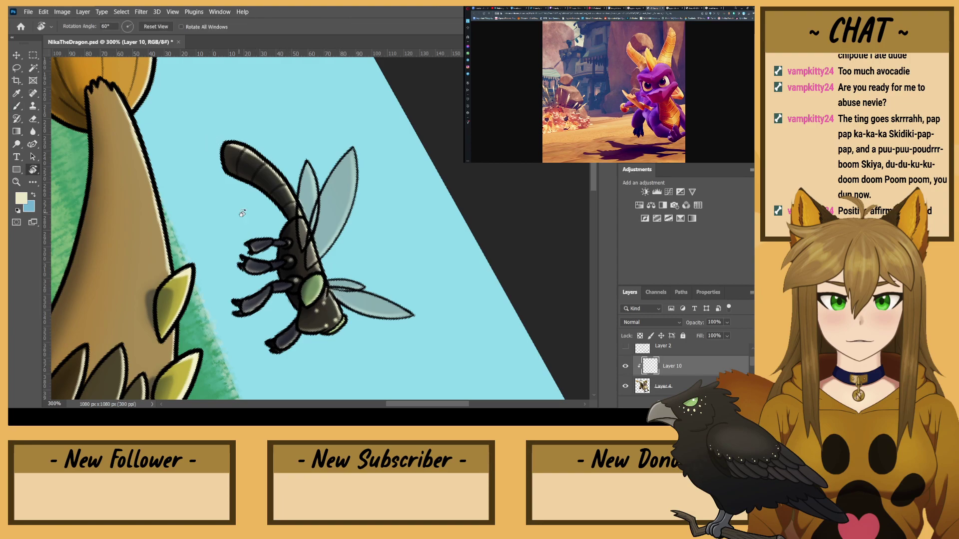
{"action": "left_click_drag", "start_coordinate": [326, 293], "coordinate": [267, 294]}
{"action": "key", "text": "b"}
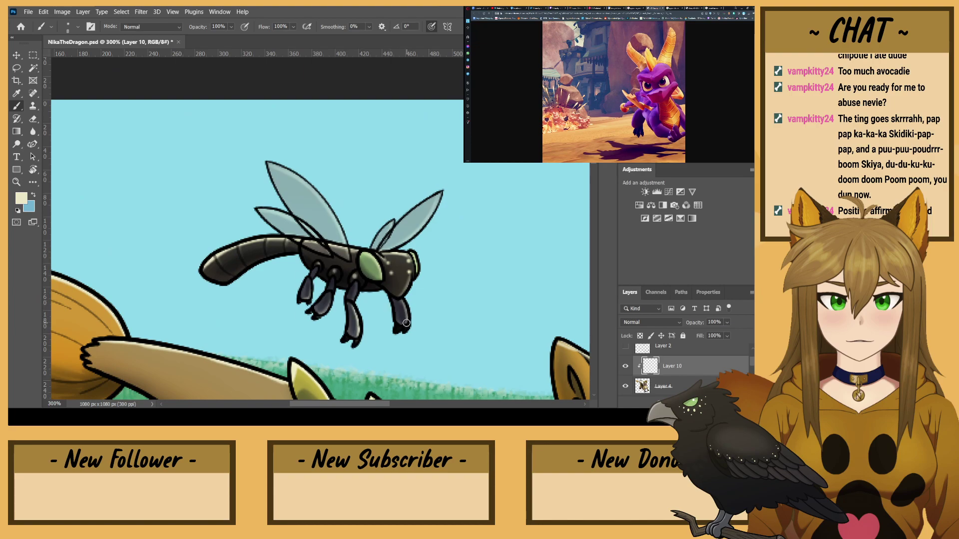
{"action": "scroll", "coordinate": [333, 277], "scroll_direction": "down", "scroll_amount": 2}
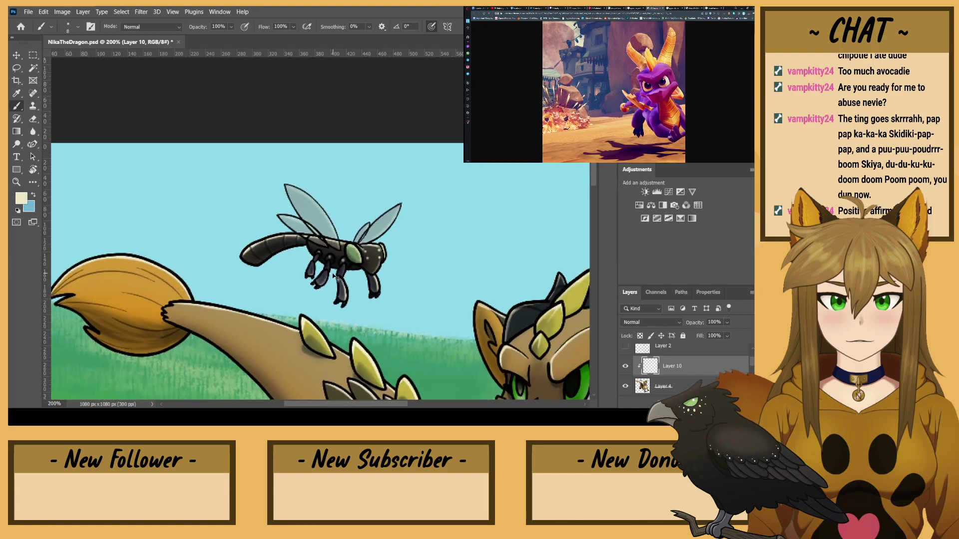
{"action": "scroll", "coordinate": [334, 276], "scroll_direction": "down", "scroll_amount": 1}
{"action": "key", "text": "ctrl+plus"}
{"action": "key", "text": "ctrl+minus"}
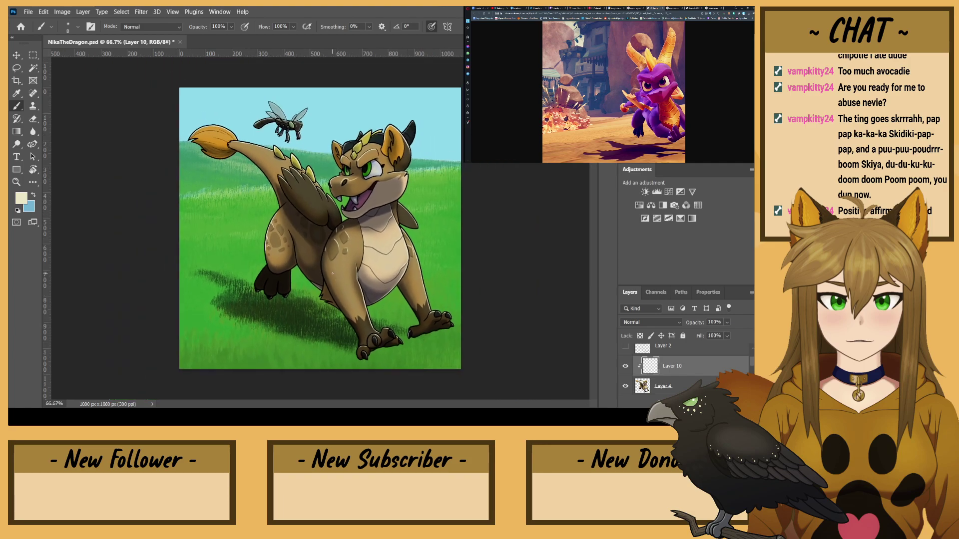
- Set the clipped highlight layer, Layer 10, to Overlay blending at 50% opacity
{"action": "left_click", "coordinate": [646, 322]}
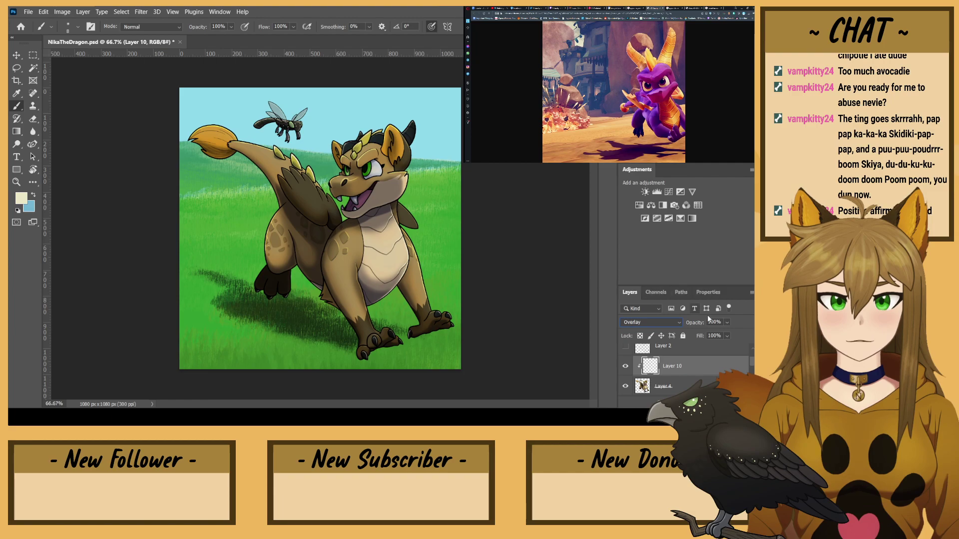
{"action": "type", "text": "50"}
{"action": "key", "text": "Return"}
{"action": "left_click", "coordinate": [16, 55]}
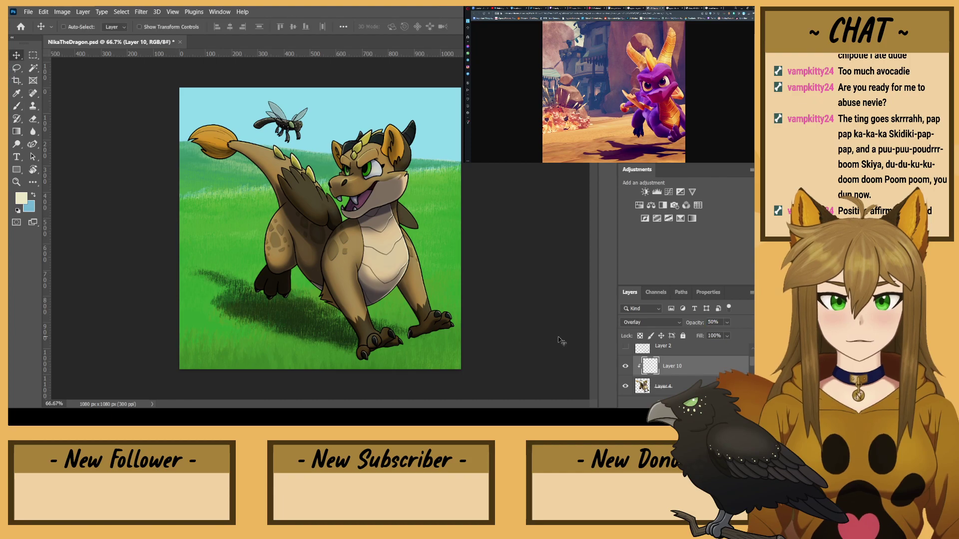
- Merge the clipped highlight layer into the character layer, Layer 4
{"action": "scroll", "coordinate": [701, 386], "scroll_direction": "down", "scroll_amount": 1}
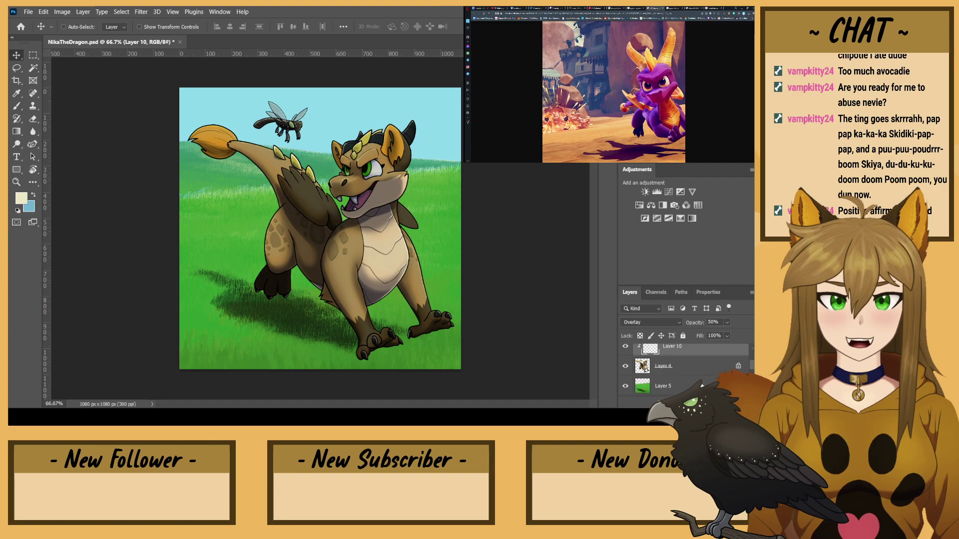
{"action": "left_click", "coordinate": [683, 368]}
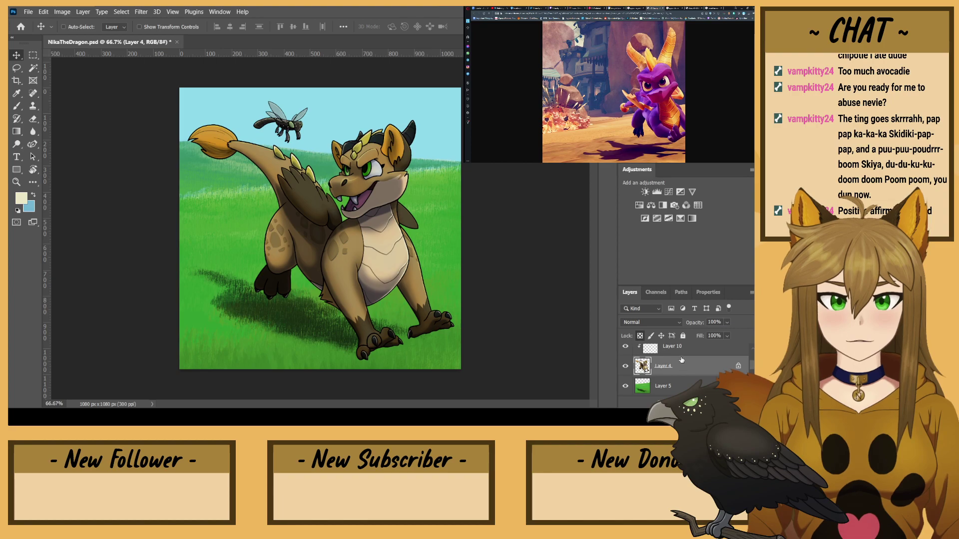
{"action": "scroll", "coordinate": [681, 360], "scroll_direction": "up", "scroll_amount": 1}
{"action": "left_click", "coordinate": [683, 370]}
{"action": "key", "text": "ctrl+e"}
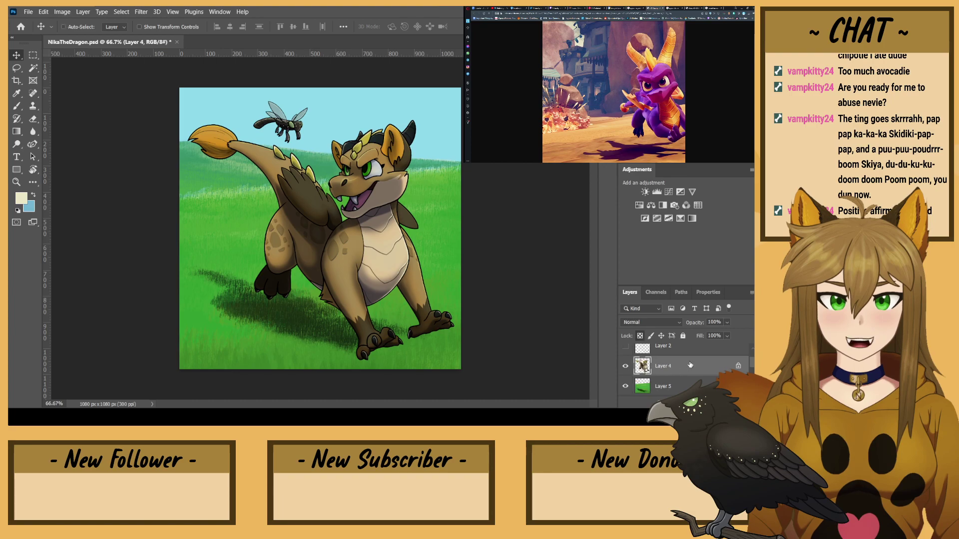
- Add a new layer clipped to Layer 4 and cover the dragon and dragonfly in muted yellow with a 500 px brush
{"action": "key", "text": "ctrl+z"}
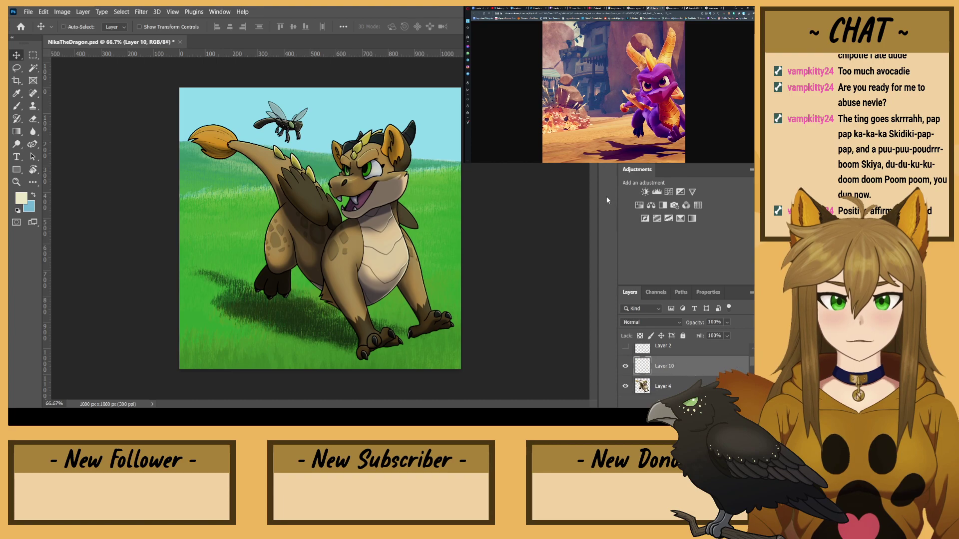
{"action": "key", "text": "ctrl+alt+g"}
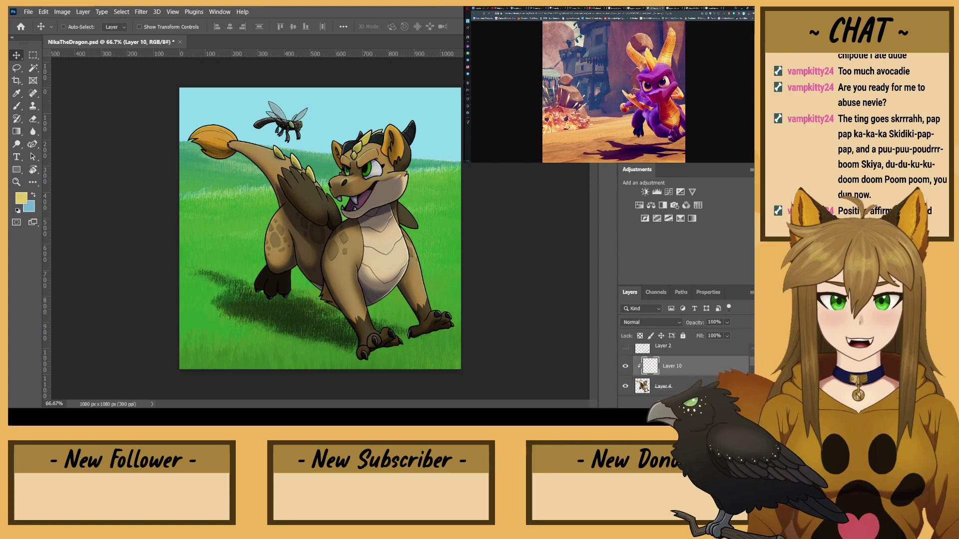
{"action": "key", "text": "b"}
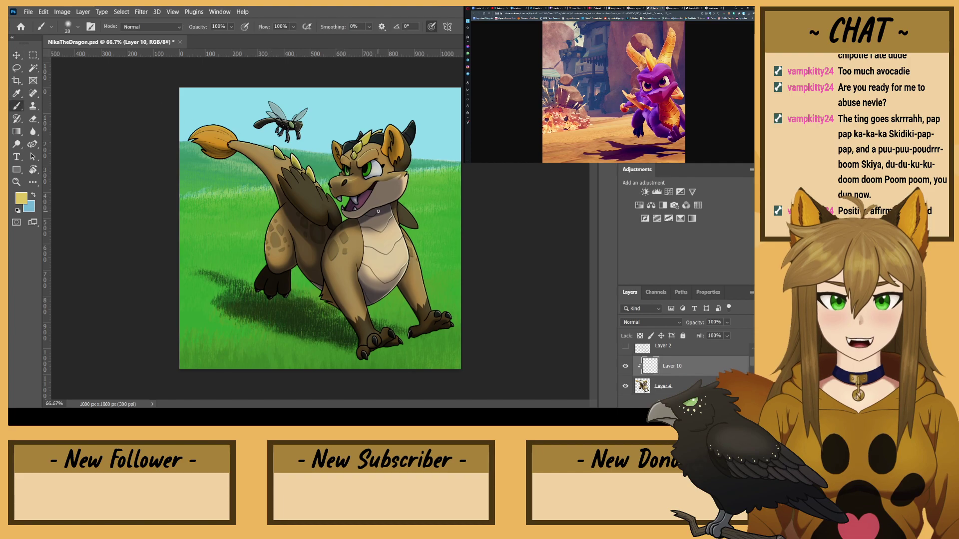
{"action": "key", "text": "bracketright"}
{"action": "key", "text": "bracketright"}
{"action": "key", "text": "bracketright"}
{"action": "key", "text": "bracketright"}
{"action": "key", "text": "bracketright"}
{"action": "key", "text": "bracketright"}
{"action": "key", "text": "bracketright"}
{"action": "key", "text": "bracketright"}
{"action": "key", "text": "bracketright"}
{"action": "key", "text": "bracketright"}
{"action": "key", "text": "bracketright"}
{"action": "key", "text": "bracketright"}
{"action": "key", "text": "bracketright"}
{"action": "key", "text": "bracketright"}
{"action": "key", "text": "bracketright"}
{"action": "key", "text": "bracketright"}
{"action": "key", "text": "bracketright"}
{"action": "key", "text": "bracketright"}
{"action": "key", "text": "bracketright"}
{"action": "key", "text": "bracketright"}
{"action": "key", "text": "bracketright"}
{"action": "mouse_move", "coordinate": [439, 144]}
{"action": "left_mouse_down"}
{"action": "mouse_move", "coordinate": [417, 130]}
{"action": "mouse_move", "coordinate": [93, 120]}
{"action": "mouse_move", "coordinate": [202, 255]}
{"action": "left_mouse_up"}
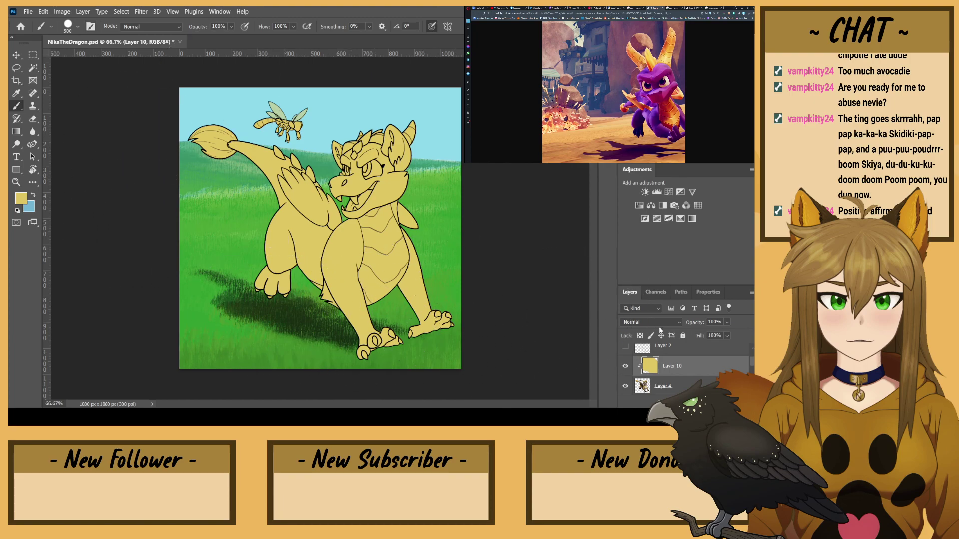
- Set the yellow clipped layer to Overlay blending and reduce its opacity to 25%
{"action": "left_click", "coordinate": [676, 323]}
{"action": "left_click", "coordinate": [630, 277]}
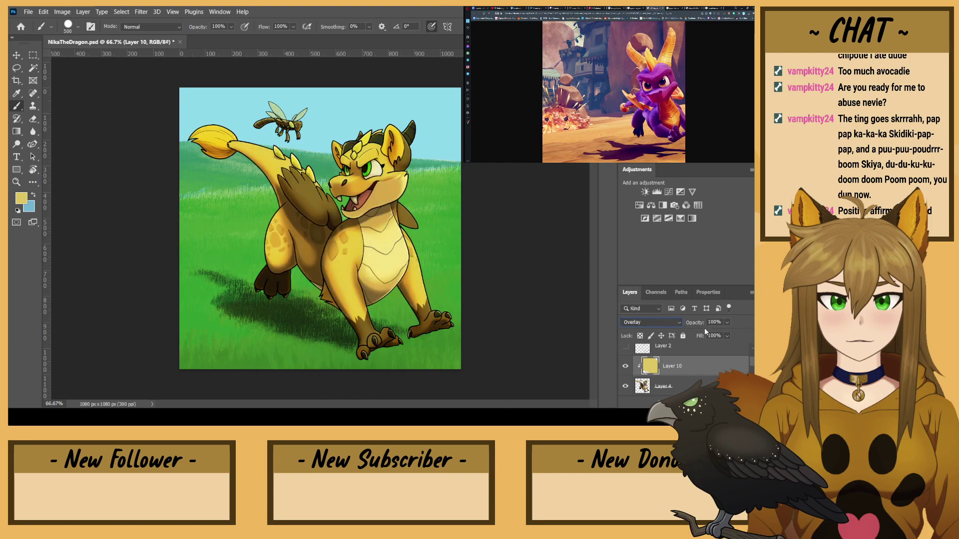
{"action": "left_click", "coordinate": [714, 323]}
{"action": "type", "text": "50"}
{"action": "key", "text": "Return"}
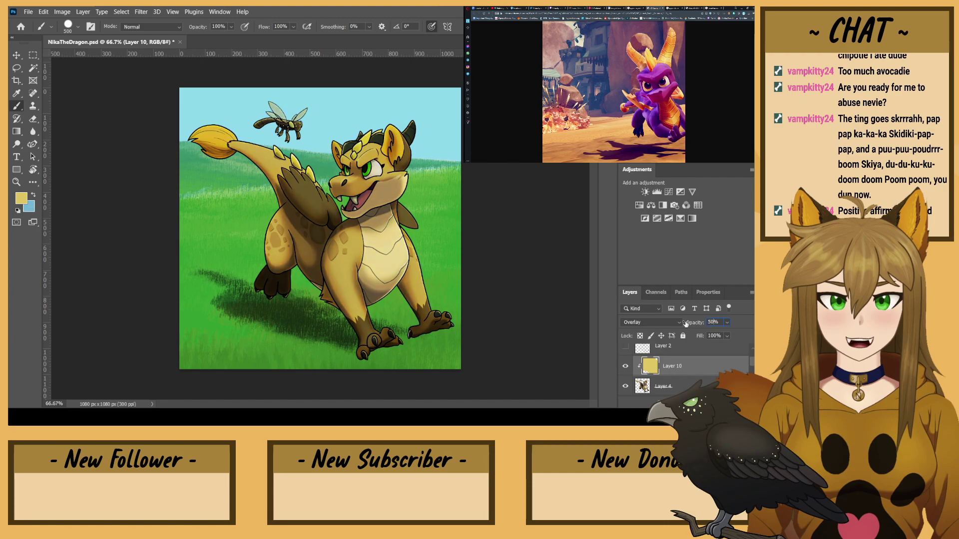
{"action": "type", "text": "25"}
{"action": "key", "text": "Return"}
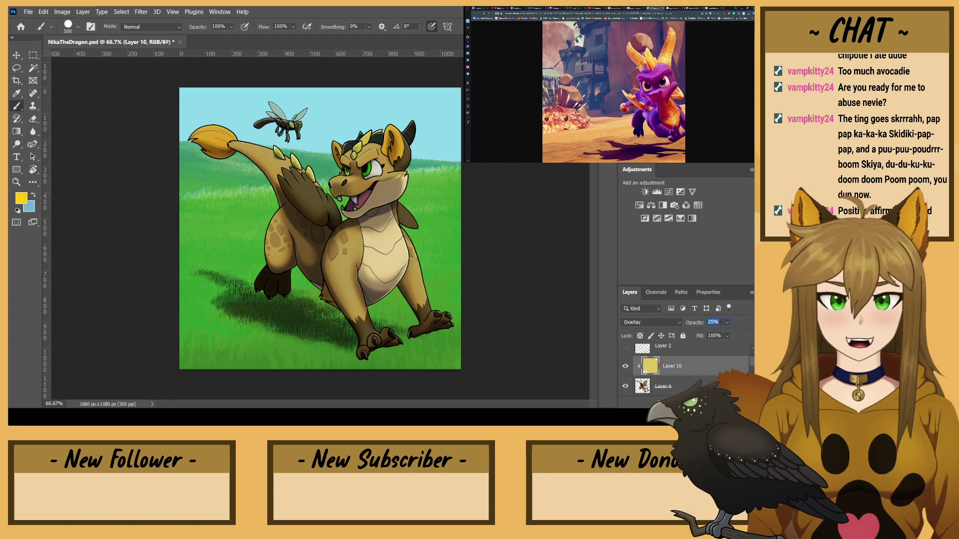
- Repaint the Overlay layer in a saturated yellow and lower its opacity to 10%
{"action": "mouse_move", "coordinate": [439, 174]}
{"action": "left_mouse_down"}
{"action": "mouse_move", "coordinate": [407, 290]}
{"action": "mouse_move", "coordinate": [343, 318]}
{"action": "left_mouse_up"}
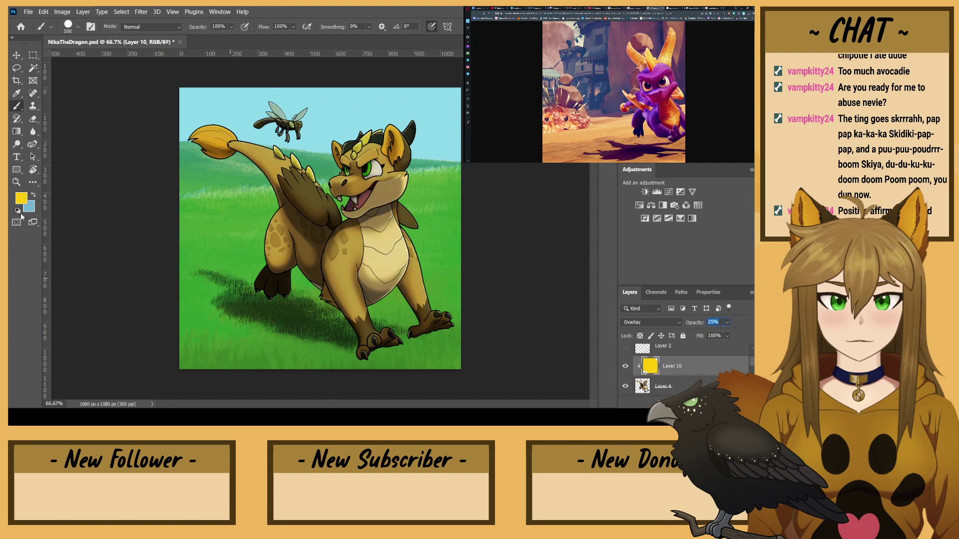
{"action": "left_click", "coordinate": [714, 321]}
{"action": "key", "text": "BackSpace"}
{"action": "key", "text": "BackSpace"}
{"action": "type", "text": "8"}
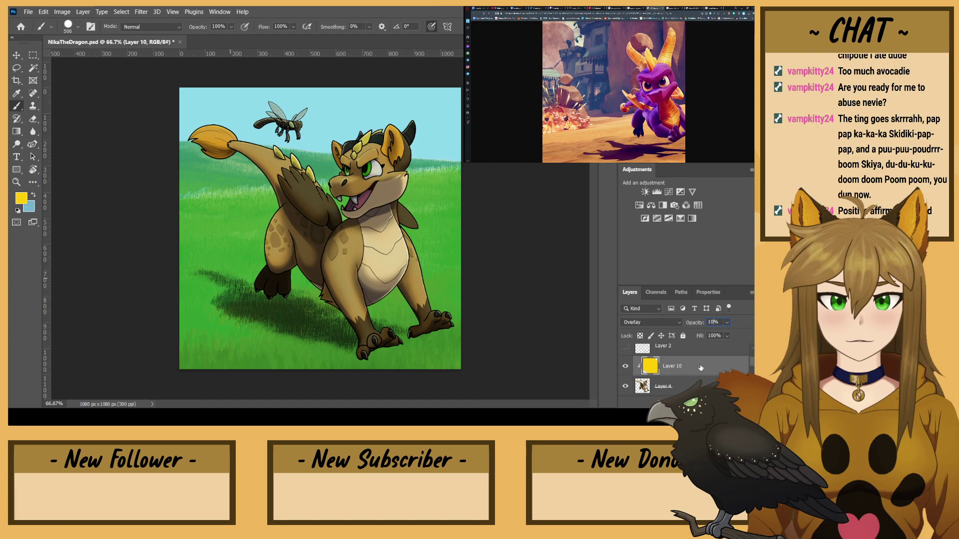
- Paint a sampled grass green over the near front paw on a new clipped layer above Layer 4, with a soft brush at 49% opacity
{"action": "left_click", "coordinate": [702, 383]}
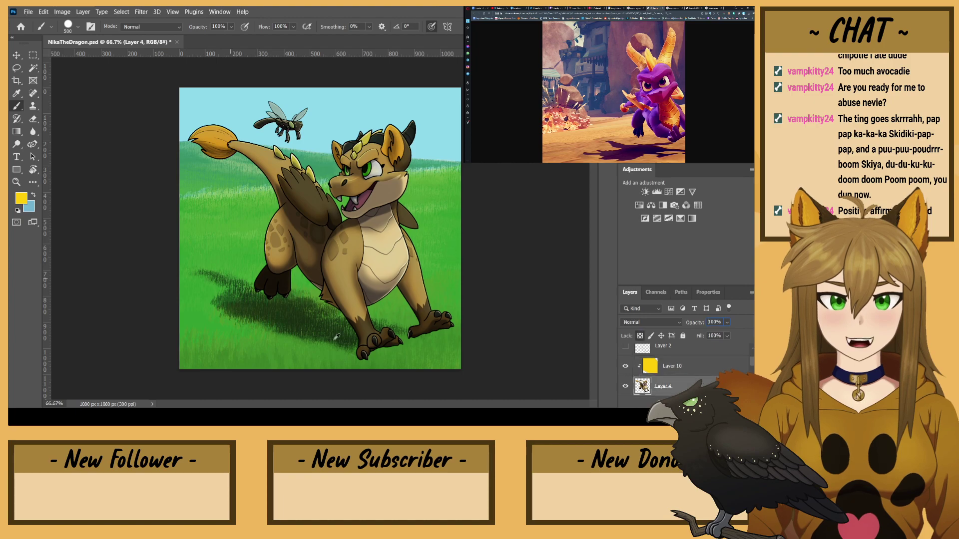
{"action": "left_click", "coordinate": [316, 347], "text": "alt"}
{"action": "left_click", "coordinate": [78, 26]}
{"action": "double_click", "coordinate": [53, 113]}
{"action": "key", "text": "4"}
{"action": "key", "text": "9"}
{"action": "key", "text": "ctrl+shift+alt+n"}
{"action": "mouse_move", "coordinate": [354, 366]}
{"action": "left_mouse_down"}
{"action": "mouse_move", "coordinate": [408, 350]}
{"action": "mouse_move", "coordinate": [436, 355]}
{"action": "mouse_move", "coordinate": [326, 377]}
{"action": "mouse_move", "coordinate": [467, 347]}
{"action": "mouse_move", "coordinate": [286, 370]}
{"action": "left_mouse_up"}
- Paint soft green over the hind paw and the underside of the belly with a 125 px brush
{"action": "key", "text": "bracketleft"}
{"action": "key", "text": "bracketleft"}
{"action": "key", "text": "bracketleft"}
{"action": "key", "text": "bracketleft"}
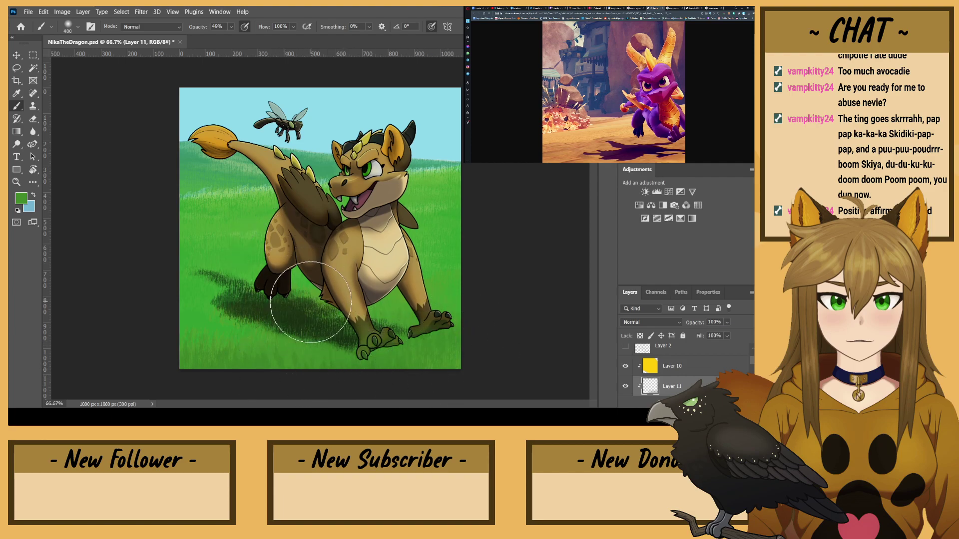
{"action": "key", "text": "bracketleft"}
{"action": "key", "text": "bracketleft"}
{"action": "key", "text": "bracketleft"}
{"action": "key", "text": "bracketleft"}
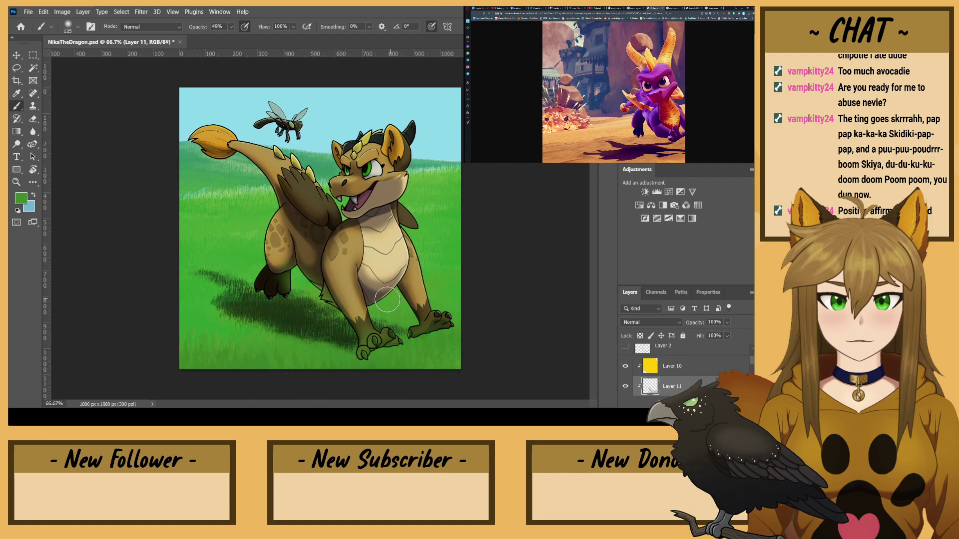
{"action": "mouse_move", "coordinate": [325, 299]}
{"action": "left_mouse_down"}
{"action": "mouse_move", "coordinate": [308, 282]}
{"action": "mouse_move", "coordinate": [258, 283]}
{"action": "mouse_move", "coordinate": [249, 274]}
{"action": "mouse_move", "coordinate": [238, 213]}
{"action": "mouse_move", "coordinate": [269, 217]}
{"action": "mouse_move", "coordinate": [258, 251]}
{"action": "mouse_move", "coordinate": [267, 275]}
{"action": "mouse_move", "coordinate": [255, 203]}
{"action": "mouse_move", "coordinate": [275, 284]}
{"action": "mouse_move", "coordinate": [259, 271]}
{"action": "left_mouse_up"}
{"action": "key", "text": "bracketright"}
{"action": "key", "text": "bracketright"}
{"action": "key", "text": "bracketright"}
{"action": "key", "text": "bracketleft"}
{"action": "key", "text": "bracketleft"}
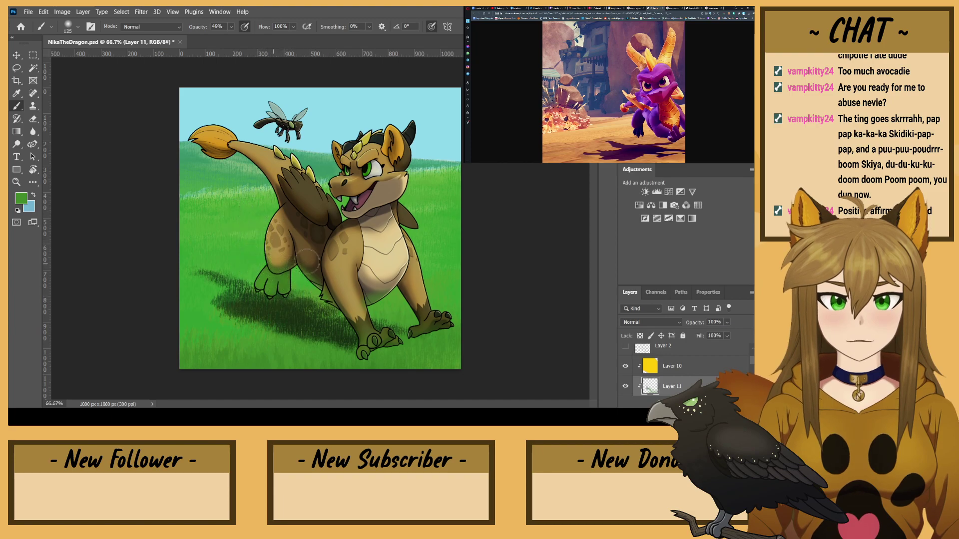
{"action": "key", "text": "bracketleft"}
{"action": "key", "text": "bracketleft"}
{"action": "key", "text": "bracketleft"}
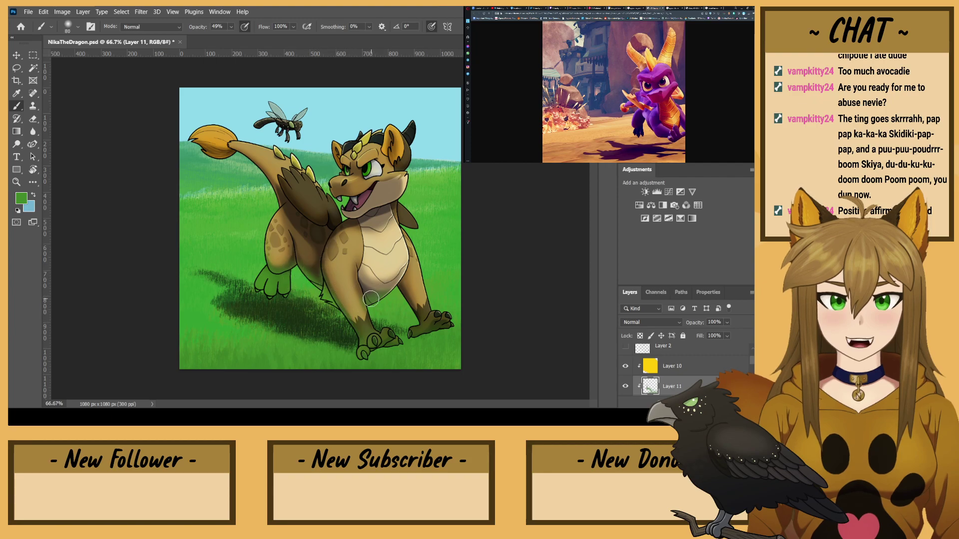
- Paint soft green over the far front paw with a 100 px brush
{"action": "key", "text": "bracketright"}
{"action": "key", "text": "bracketright"}
{"action": "key", "text": "bracketright"}
{"action": "key", "text": "bracketright"}
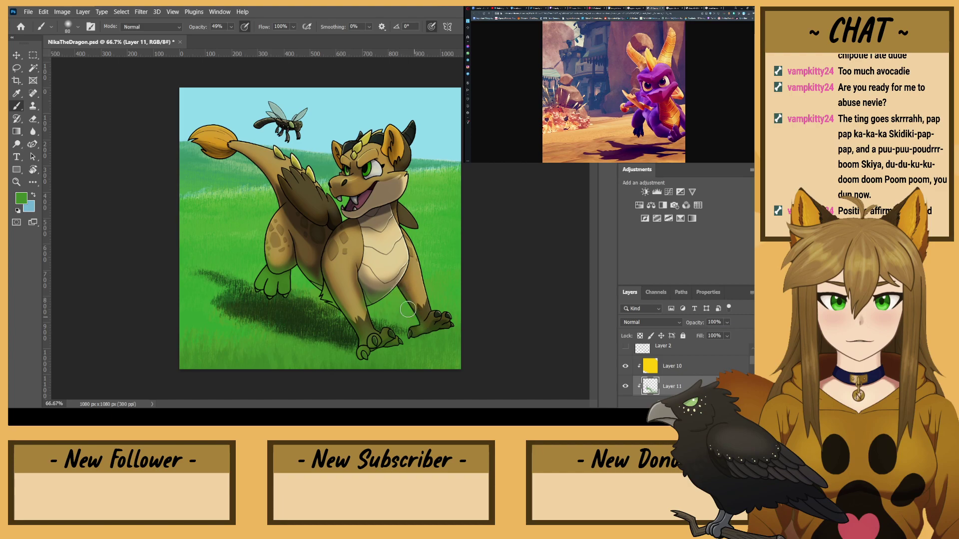
{"action": "left_click_drag", "start_coordinate": [439, 327], "coordinate": [409, 341]}
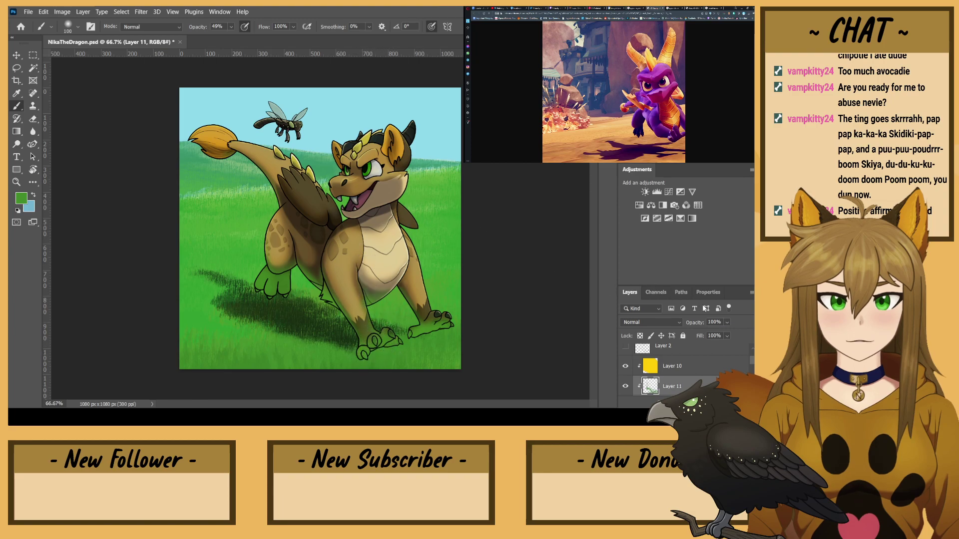
- Reduce the opacity of the green reflection layer, Layer 11, to 10%
{"action": "type", "text": "1"}
{"action": "key", "text": "Return"}
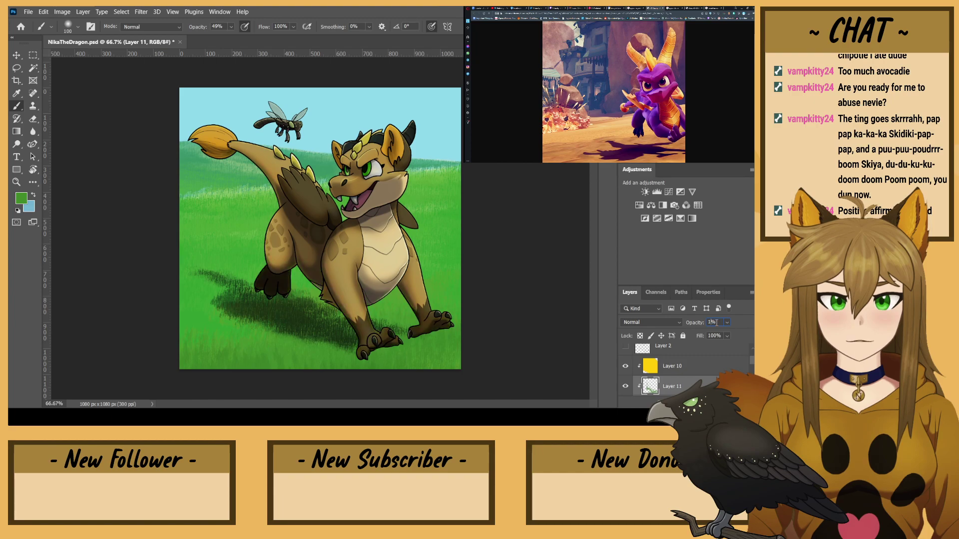
{"action": "type", "text": "0"}
{"action": "type", "text": "2"}
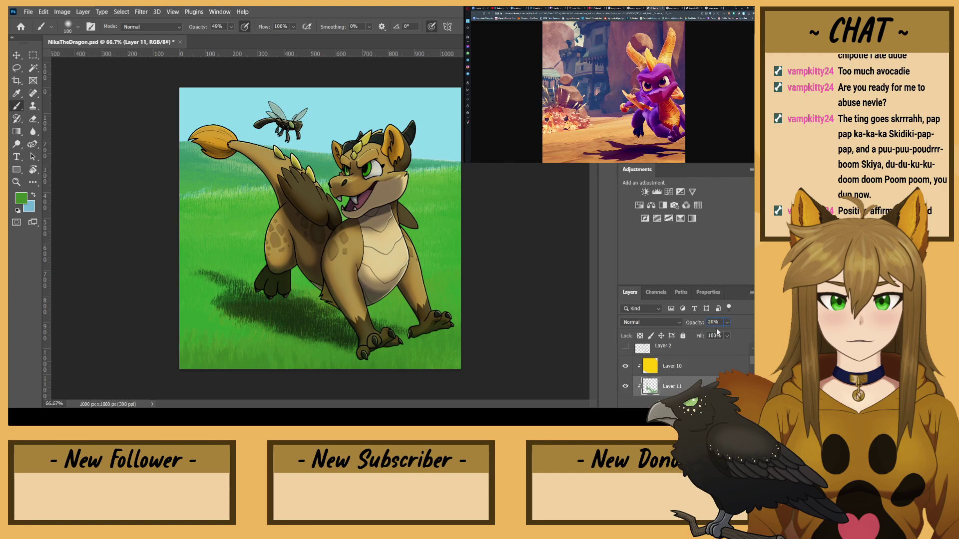
{"action": "key", "text": "BackSpace"}
{"action": "type", "text": "1"}
{"action": "scroll", "coordinate": [699, 375], "scroll_direction": "down", "scroll_amount": 1}
{"action": "key", "text": "Return"}
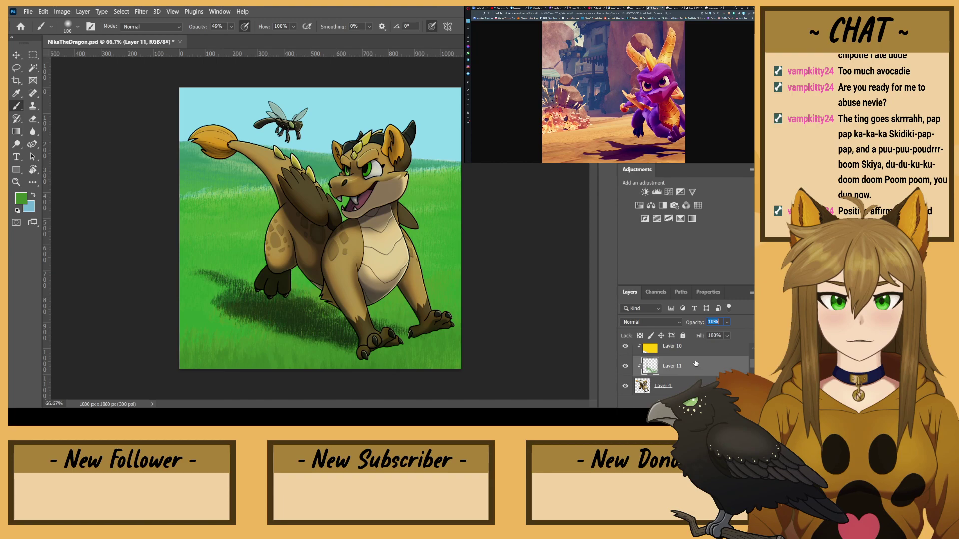
- Merge the green reflection layer into Layer 4 and select the yellow Overlay layer
{"action": "left_click", "coordinate": [699, 383]}
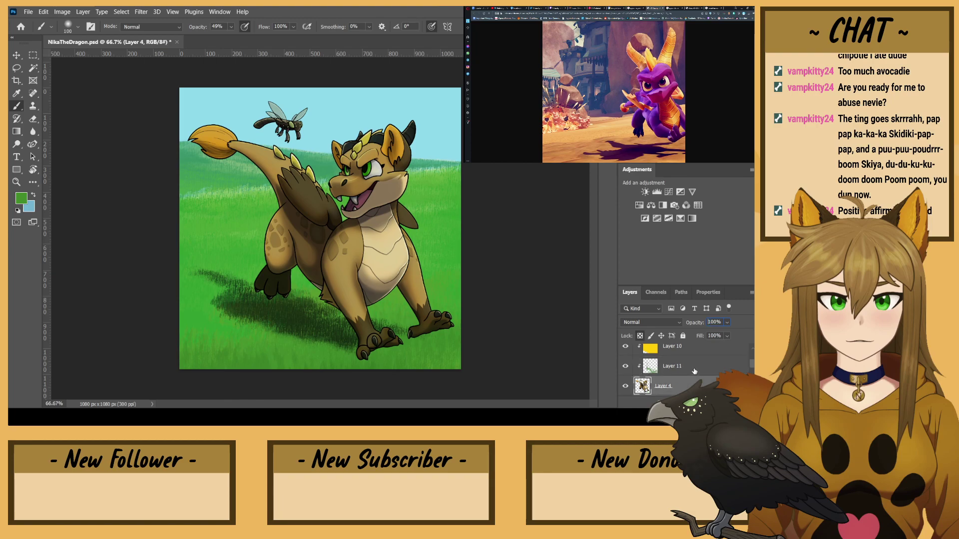
{"action": "left_click", "coordinate": [694, 371]}
{"action": "key", "text": "ctrl+e"}
{"action": "scroll", "coordinate": [687, 362], "scroll_direction": "up", "scroll_amount": 1}
{"action": "left_click", "coordinate": [689, 366]}
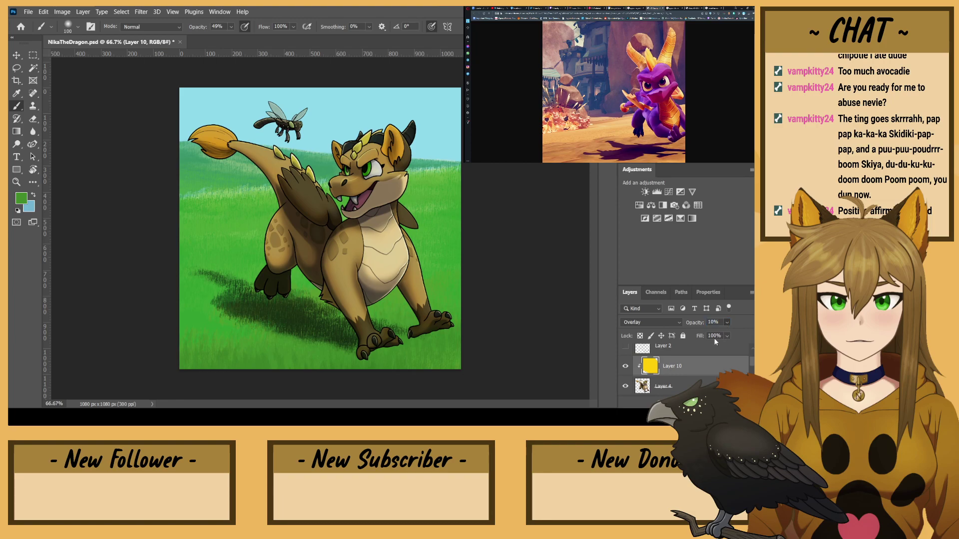
- Set the yellow Layer 10 to 100% opacity and Normal mode, and sample its yellow as the painting colour
{"action": "left_click_drag", "start_coordinate": [695, 322], "coordinate": [741, 322]}
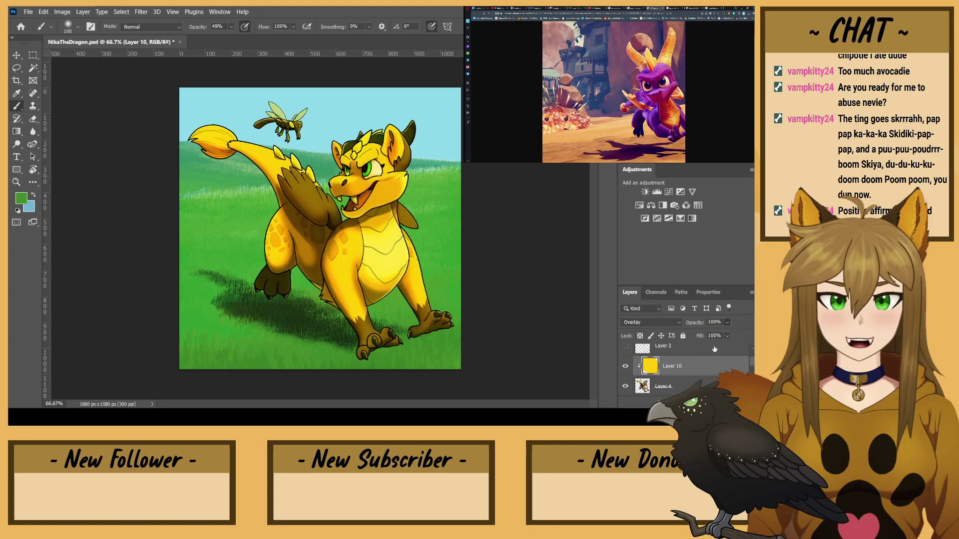
{"action": "left_click", "coordinate": [646, 322]}
{"action": "left_click", "coordinate": [628, 171]}
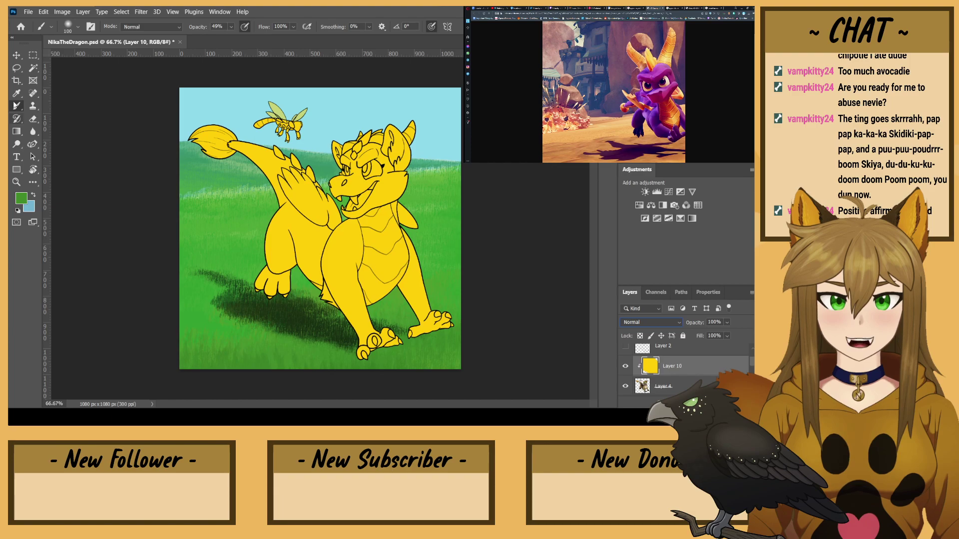
{"action": "left_click", "coordinate": [311, 226], "text": "alt"}
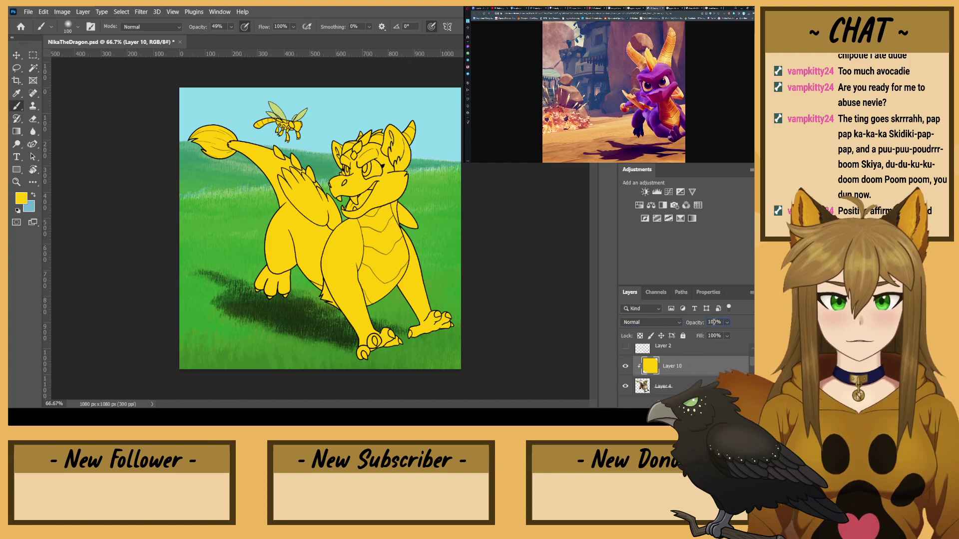
- Set Layer 10 to 10% opacity and Overlay blending, and merge it down into the dragon's Layer 4
{"action": "type", "text": "10"}
{"action": "key", "text": "Return"}
{"action": "left_click", "coordinate": [649, 323]}
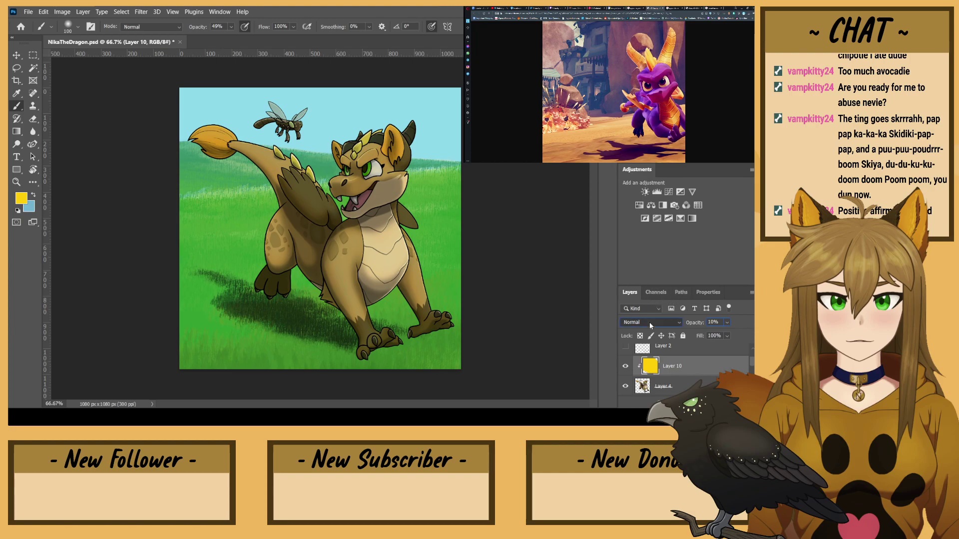
{"action": "left_click", "coordinate": [640, 283]}
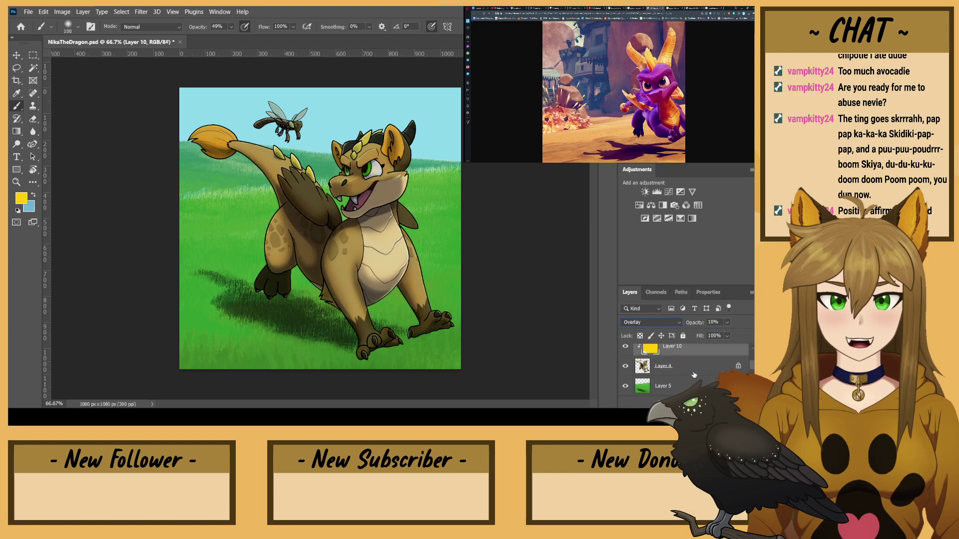
{"action": "key", "text": "ctrl+e"}
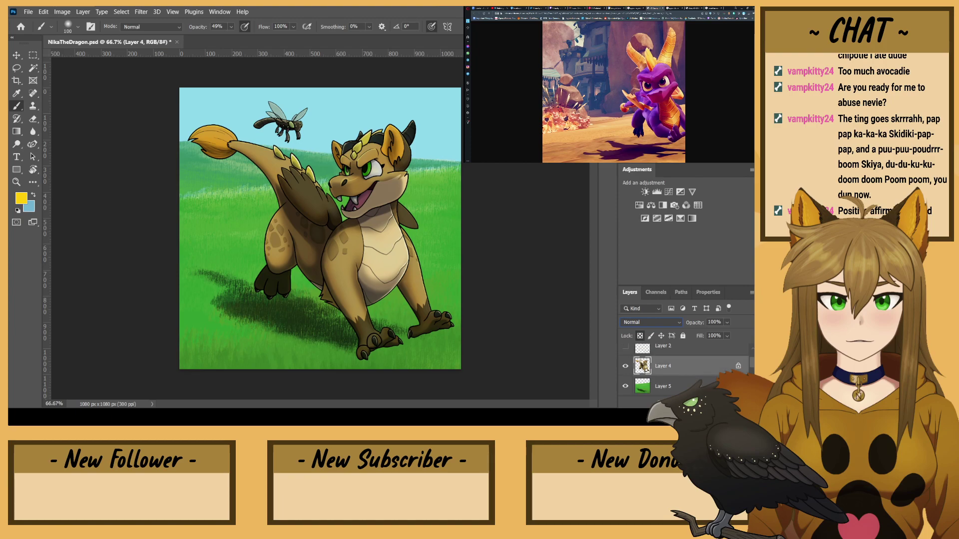
{"action": "left_click", "coordinate": [674, 386]}
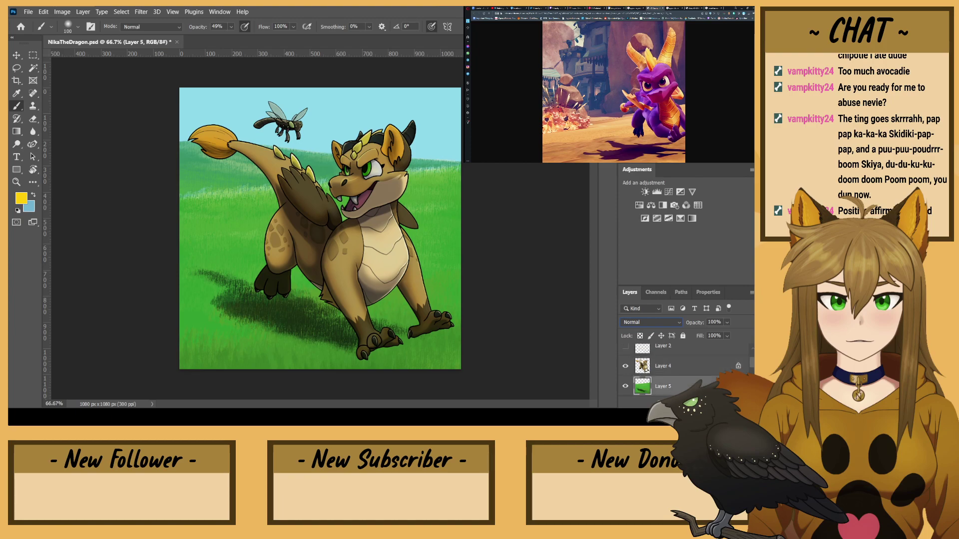
{"action": "left_click", "coordinate": [686, 372]}
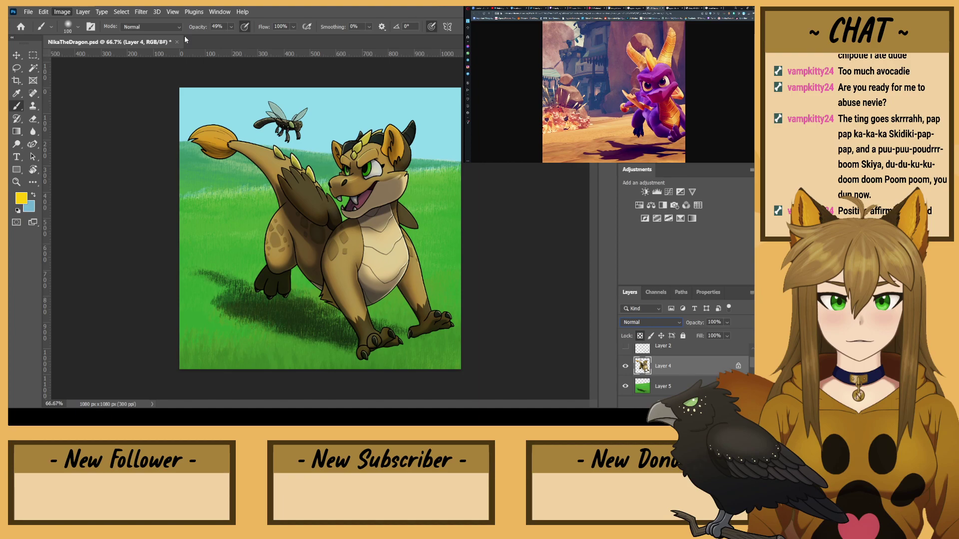
{"action": "key", "text": "alt"}
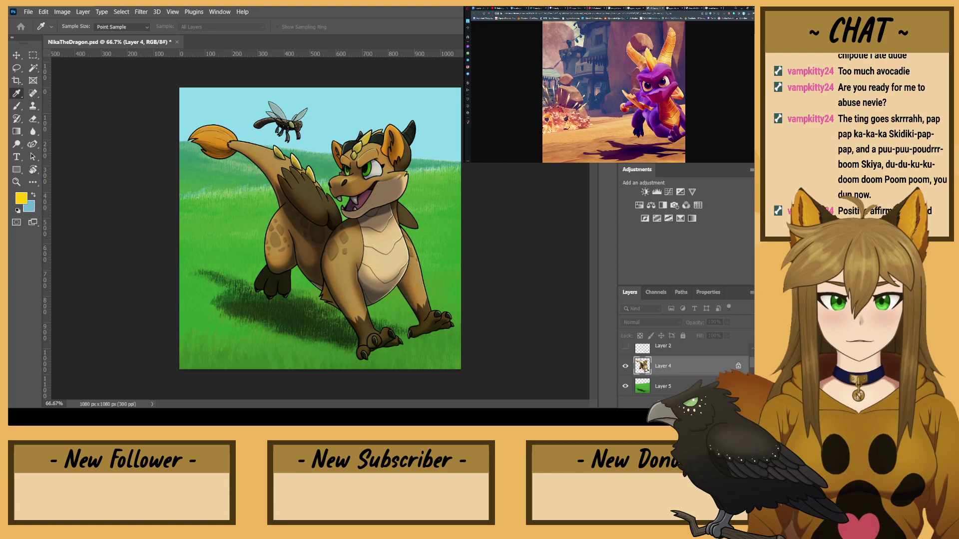
{"action": "mouse_move", "coordinate": [581, 175]}
{"action": "left_mouse_down"}
{"action": "mouse_move", "coordinate": [635, 175]}
{"action": "mouse_move", "coordinate": [580, 172]}
{"action": "left_mouse_up"}
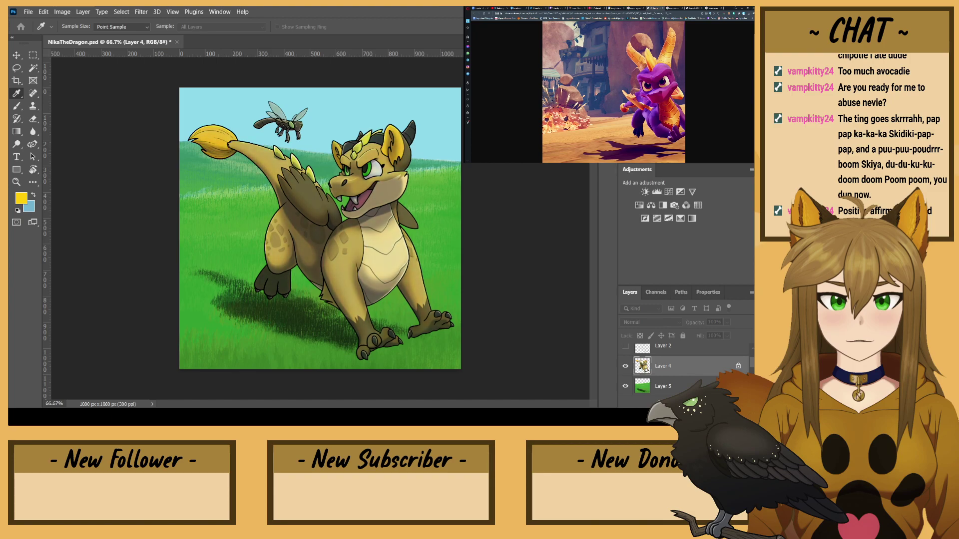
{"action": "key", "text": "Escape"}
{"action": "left_click", "coordinate": [62, 11]}
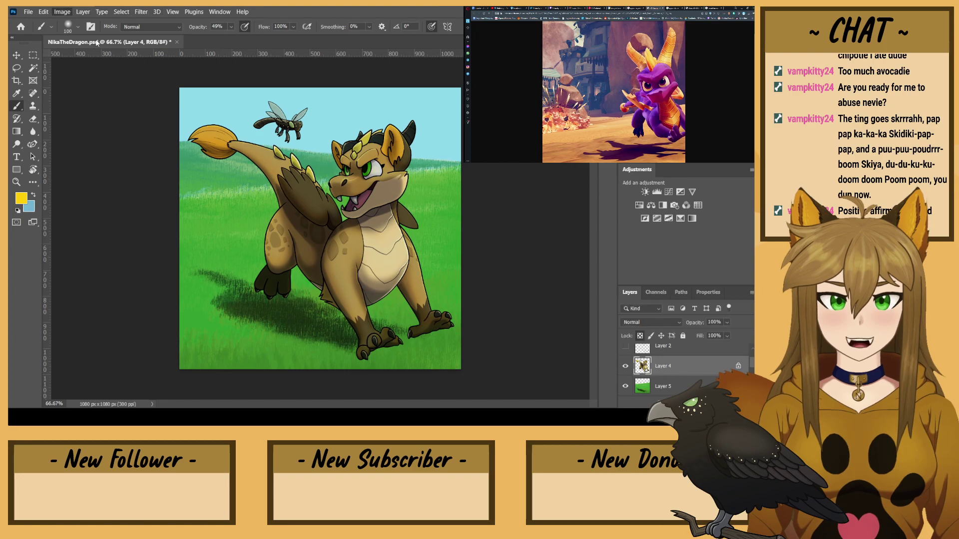
{"action": "key", "text": "ctrl+u"}
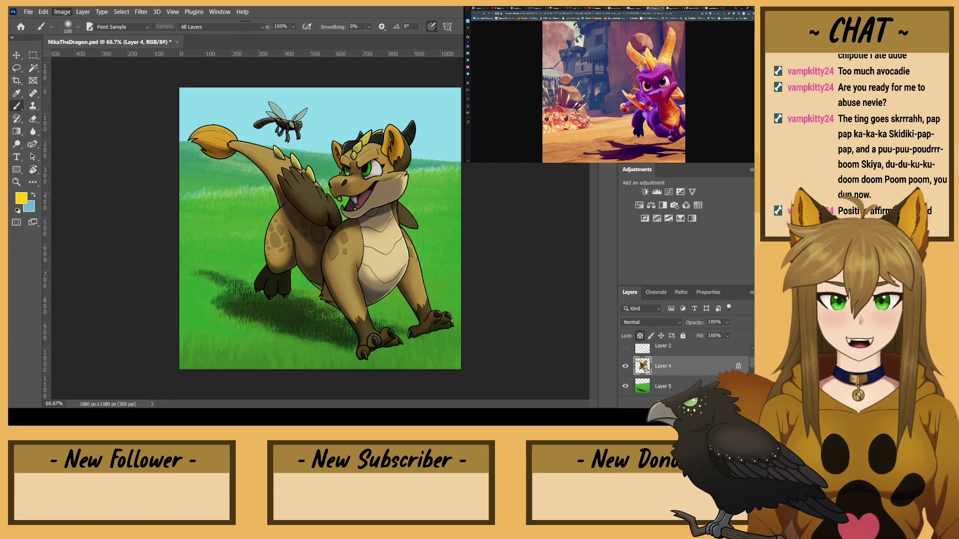
{"action": "left_click_drag", "start_coordinate": [577, 173], "coordinate": [578, 174]}
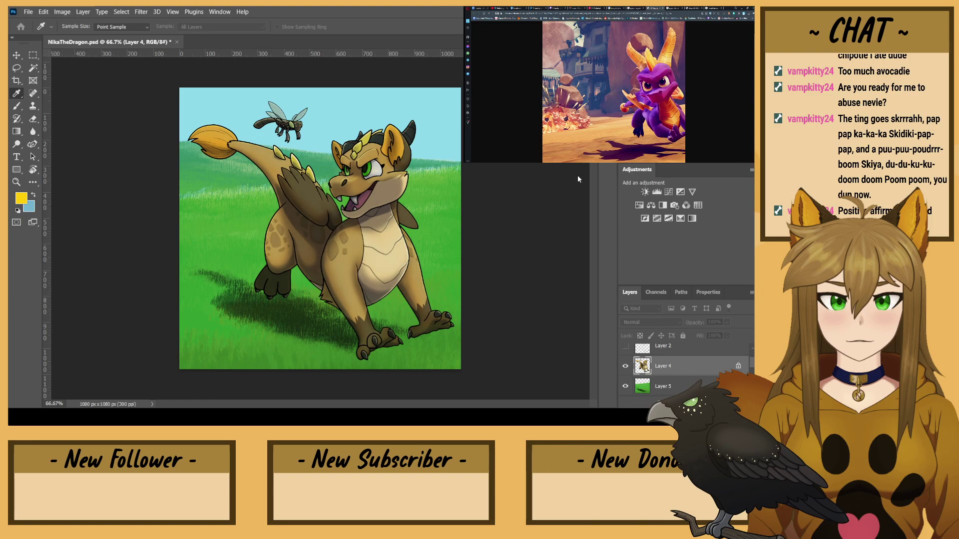
{"action": "key", "text": "b"}
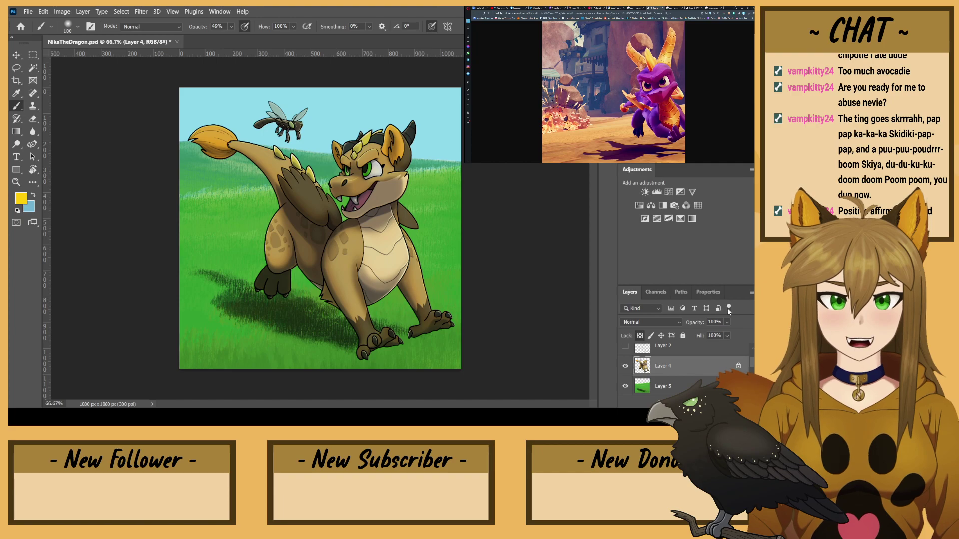
- Add a new layer directly above the grass on Layer 5 and clip it to that layer
{"action": "scroll", "coordinate": [673, 370], "scroll_direction": "down", "scroll_amount": 1}
{"action": "left_click", "coordinate": [673, 366]}
{"action": "left_click", "coordinate": [625, 366]}
{"action": "left_click", "coordinate": [626, 366]}
{"action": "left_click", "coordinate": [719, 402]}
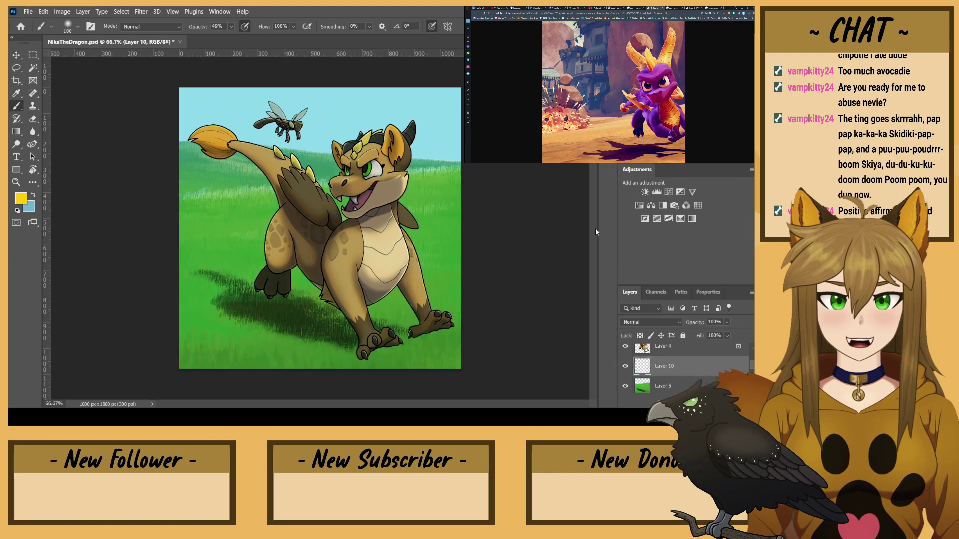
{"action": "key", "text": "ctrl+alt+g"}
- Cover the foreground grass with yellow on the clipped layer, using a hard round 800 px brush at 100% opacity
{"action": "left_click", "coordinate": [242, 26]}
{"action": "left_click", "coordinate": [232, 27]}
{"action": "left_click_drag", "start_coordinate": [234, 38], "coordinate": [310, 78]}
{"action": "left_click", "coordinate": [62, 25]}
{"action": "left_click", "coordinate": [62, 147]}
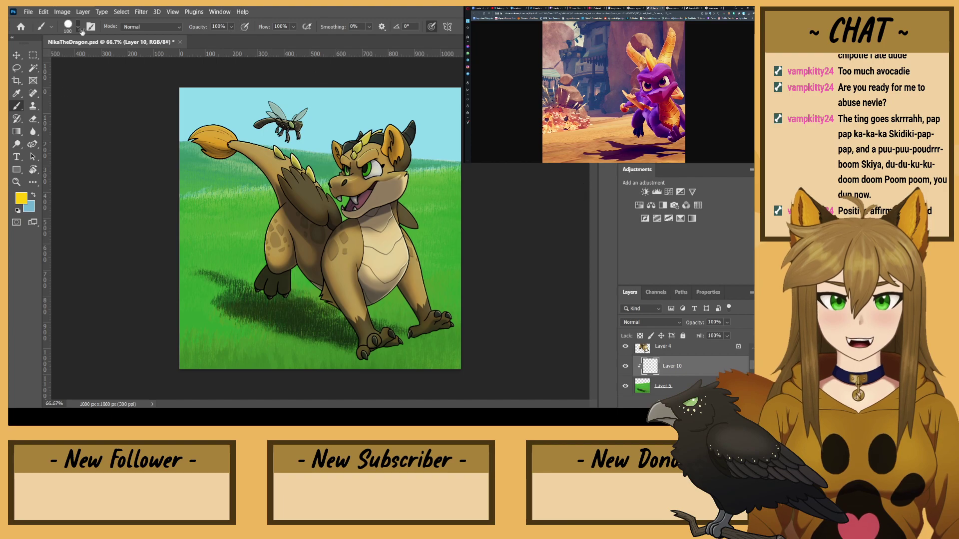
{"action": "key", "text": "bracketright"}
{"action": "key", "text": "bracketright"}
{"action": "key", "text": "bracketright"}
{"action": "key", "text": "bracketright"}
{"action": "key", "text": "bracketright"}
{"action": "key", "text": "bracketright"}
{"action": "key", "text": "bracketright"}
{"action": "key", "text": "bracketright"}
{"action": "key", "text": "bracketright"}
{"action": "key", "text": "bracketright"}
{"action": "key", "text": "bracketright"}
{"action": "key", "text": "bracketright"}
{"action": "key", "text": "bracketright"}
{"action": "key", "text": "bracketright"}
{"action": "mouse_move", "coordinate": [365, 154]}
{"action": "left_mouse_down"}
{"action": "mouse_move", "coordinate": [116, 204]}
{"action": "mouse_move", "coordinate": [249, 330]}
{"action": "left_mouse_up"}
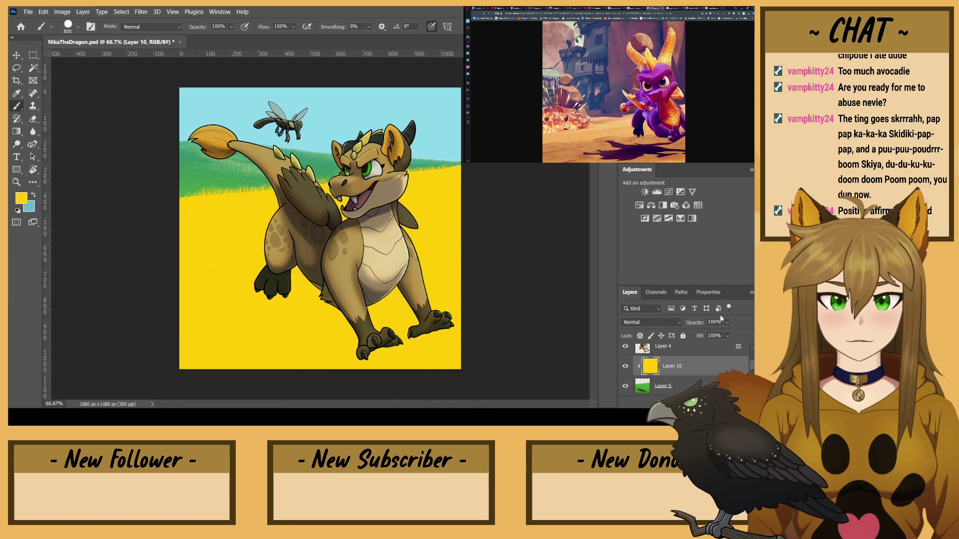
- Set the yellow grass layer to 10% opacity and Overlay blending, and merge it down into Layer 5
{"action": "key", "text": "BackSpace"}
{"action": "left_click", "coordinate": [665, 322]}
{"action": "key", "text": "Down"}
{"action": "key", "text": "Down"}
{"action": "key", "text": "Down"}
{"action": "key", "text": "Down"}
{"action": "key", "text": "Down"}
{"action": "key", "text": "Down"}
{"action": "key", "text": "Down"}
{"action": "key", "text": "Down"}
{"action": "key", "text": "Down"}
{"action": "key", "text": "Down"}
{"action": "key", "text": "Down"}
{"action": "key", "text": "Down"}
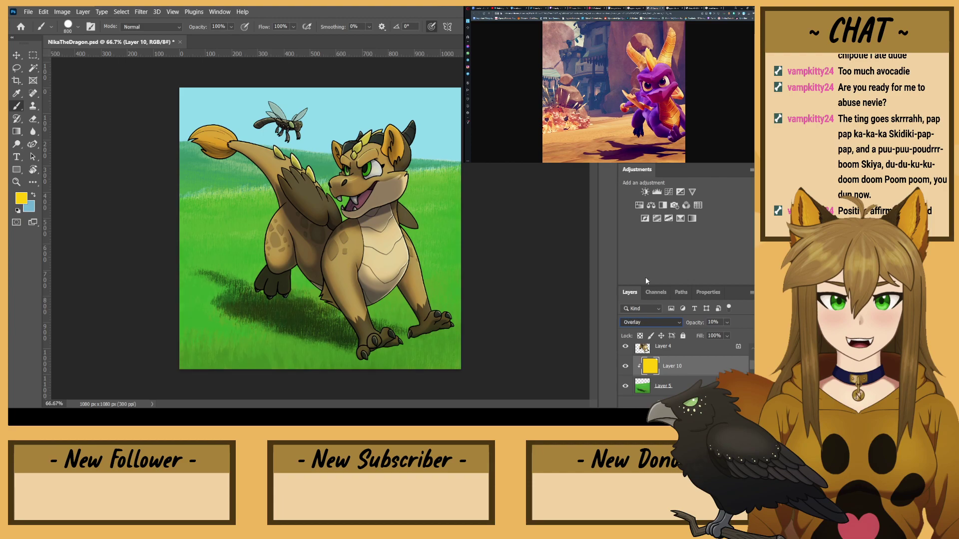
{"action": "key", "text": "ctrl+e"}
- Add a new layer clipped to Layer 6 and paint the distant hills solid yellow
{"action": "scroll", "coordinate": [693, 382], "scroll_direction": "down", "scroll_amount": 1}
{"action": "left_click", "coordinate": [692, 371]}
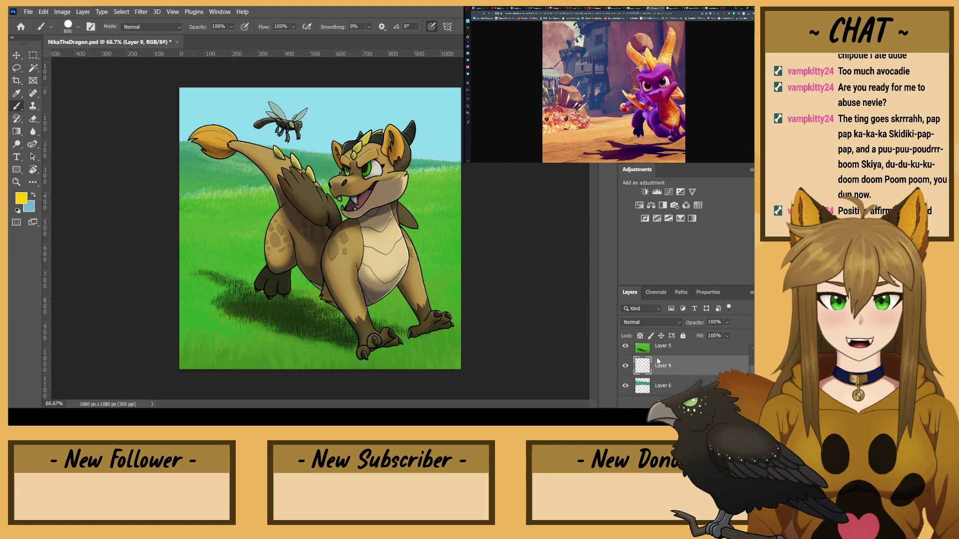
{"action": "key", "text": "ctrl+alt+g"}
{"action": "left_click_drag", "start_coordinate": [489, 210], "coordinate": [268, 201]}
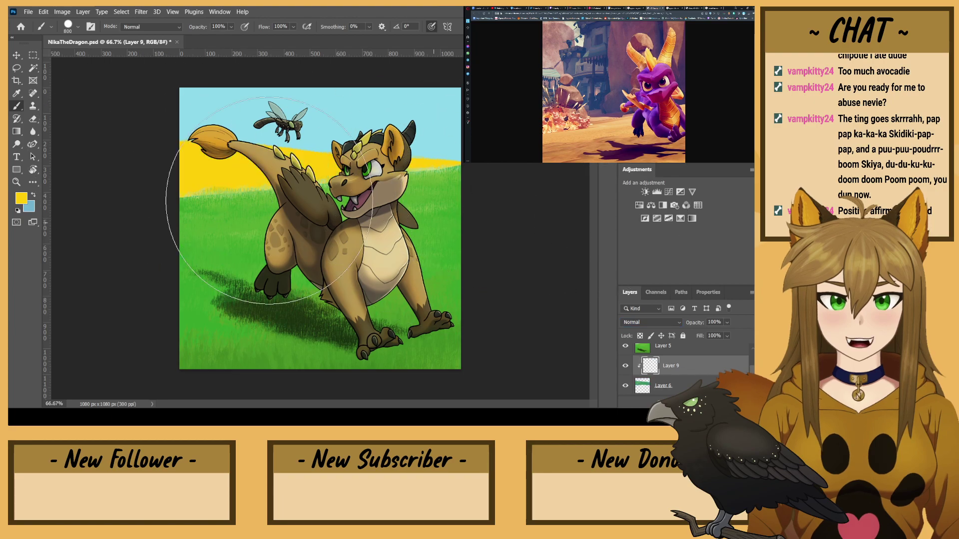
- Set the yellow hills layer to 10% opacity and Overlay blending, and merge it down into Layer 6
{"action": "left_click", "coordinate": [714, 322]}
{"action": "type", "text": "10"}
{"action": "left_click", "coordinate": [648, 319]}
{"action": "left_click", "coordinate": [637, 277]}
{"action": "key", "text": "ctrl+e"}
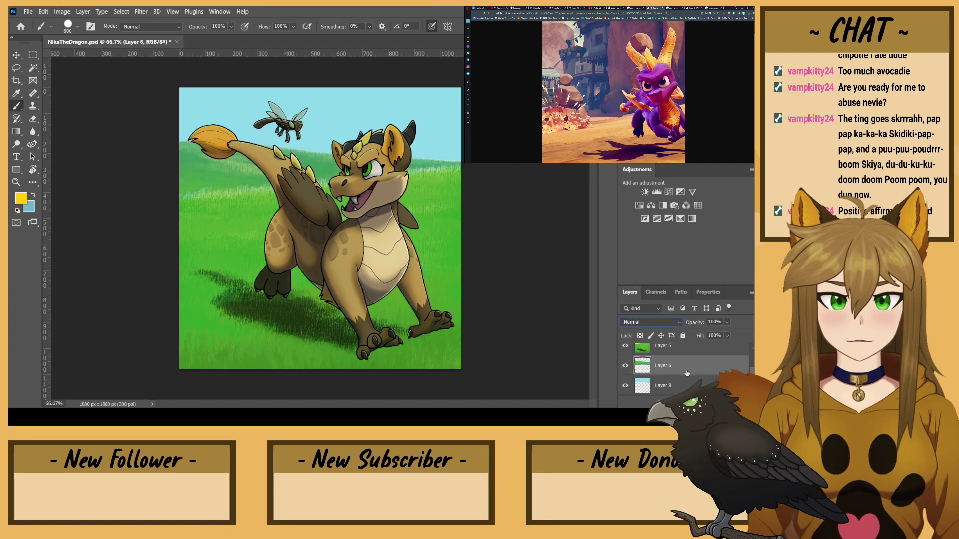
- Lock Layer 8's transparent pixels and shade the upper sky with a soft 250 px light blue brush at 48% opacity
{"action": "left_click", "coordinate": [689, 387]}
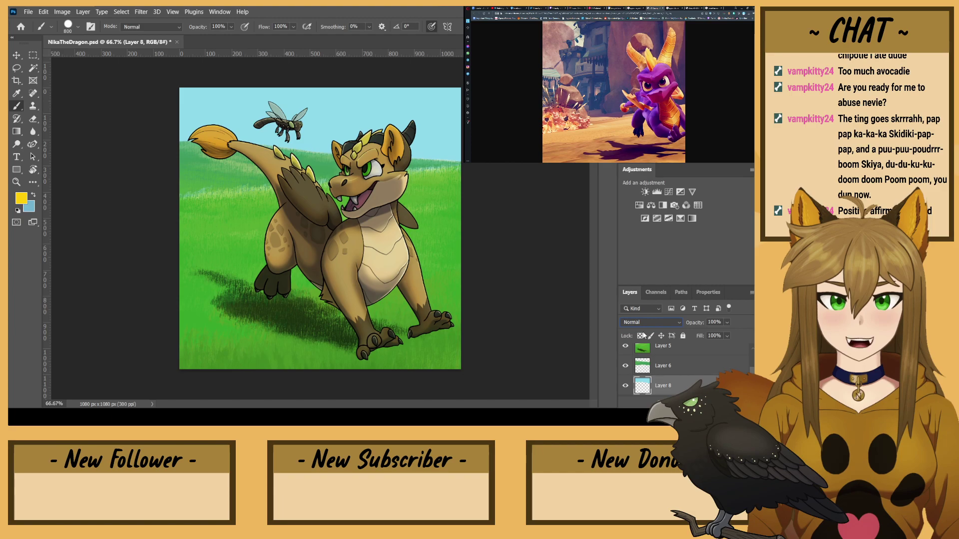
{"action": "key", "text": "shift+bracketleft"}
{"action": "key", "text": "shift+bracketleft"}
{"action": "key", "text": "shift+bracketleft"}
{"action": "key", "text": "shift+bracketleft"}
{"action": "left_click", "coordinate": [350, 105], "text": "alt"}
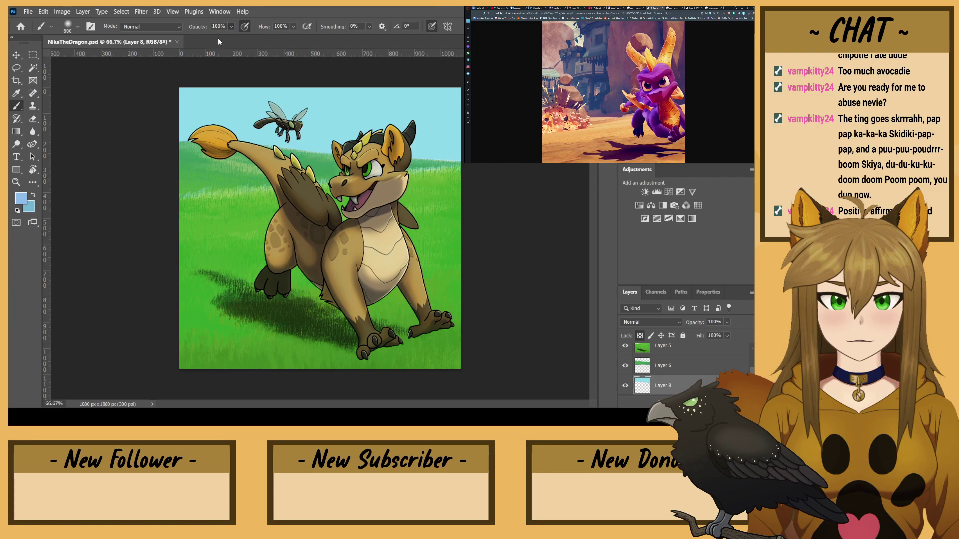
{"action": "left_click", "coordinate": [231, 27]}
{"action": "key", "text": "bracketleft"}
{"action": "key", "text": "bracketleft"}
{"action": "key", "text": "bracketleft"}
{"action": "key", "text": "bracketleft"}
{"action": "key", "text": "bracketleft"}
{"action": "key", "text": "bracketleft"}
{"action": "left_click_drag", "start_coordinate": [123, 105], "coordinate": [372, 91]}
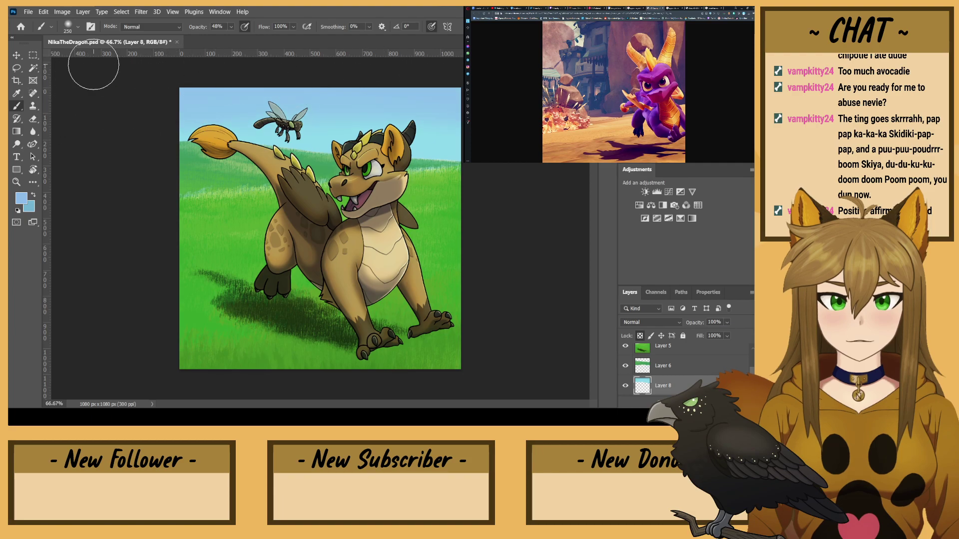
- Add a new layer clipped to Layer 4 and brush soft pale yellow light over the dragon's upper areas at 175 px
{"action": "scroll", "coordinate": [684, 383], "scroll_direction": "up", "scroll_amount": 2}
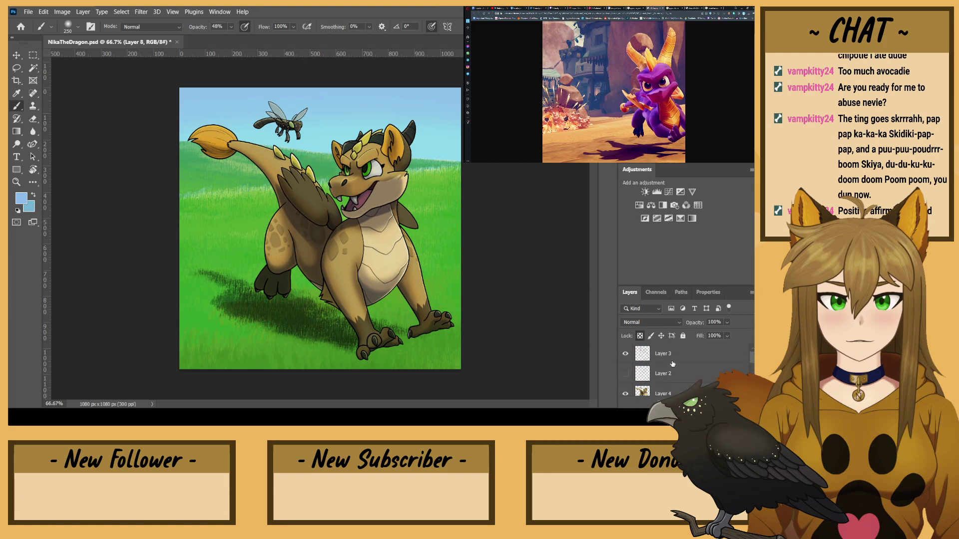
{"action": "key", "text": "ctrl+shift+alt+n"}
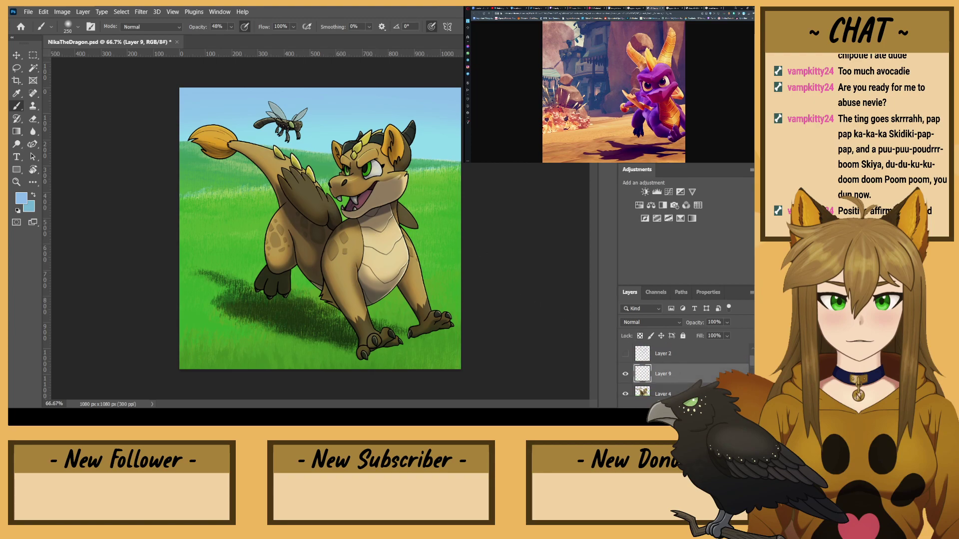
{"action": "key", "text": "ctrl+alt+g"}
{"action": "key", "text": "bracketright"}
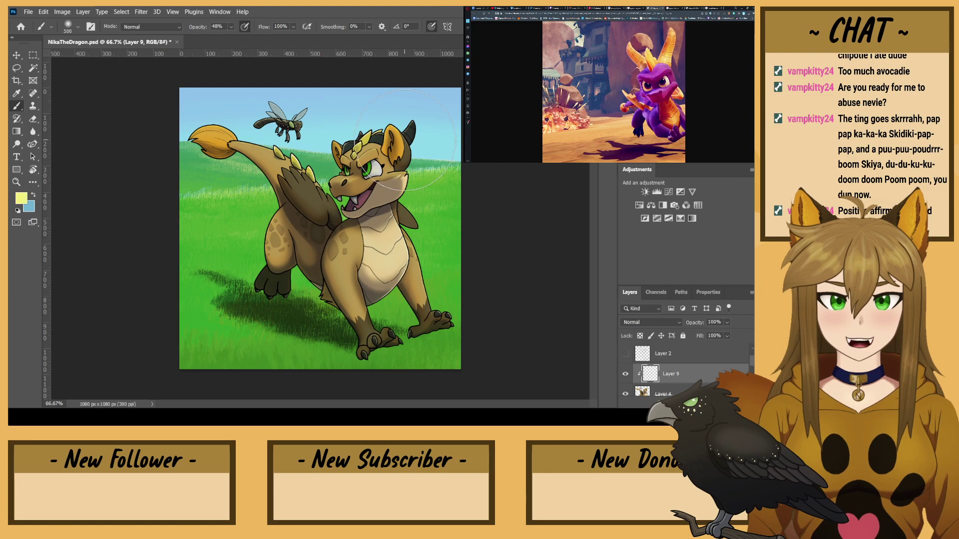
{"action": "key", "text": "bracketleft"}
{"action": "key", "text": "bracketleft"}
{"action": "key", "text": "bracketleft"}
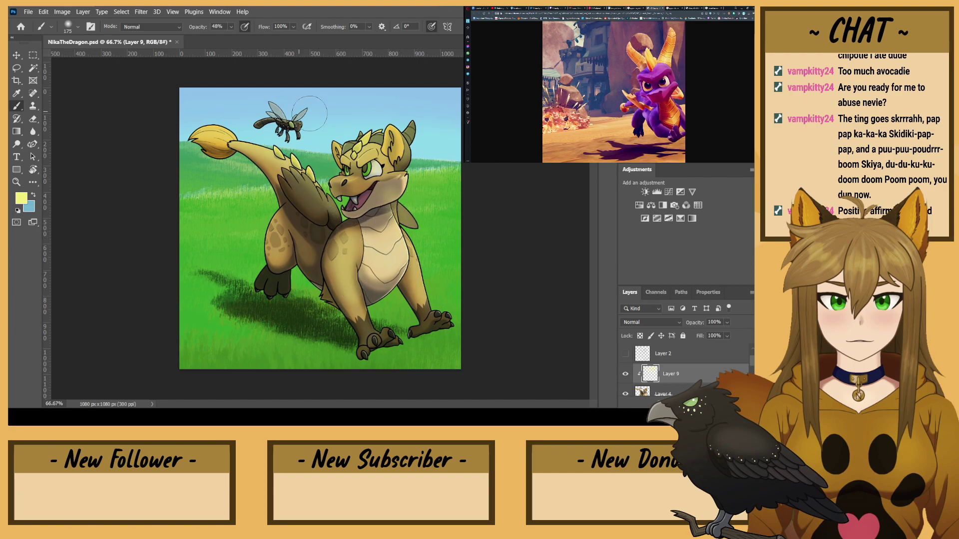
- Set the pale yellow light layer to Overlay blending at 10% opacity and merge it down into Layer 4
{"action": "left_click", "coordinate": [651, 324]}
{"action": "left_click", "coordinate": [639, 282]}
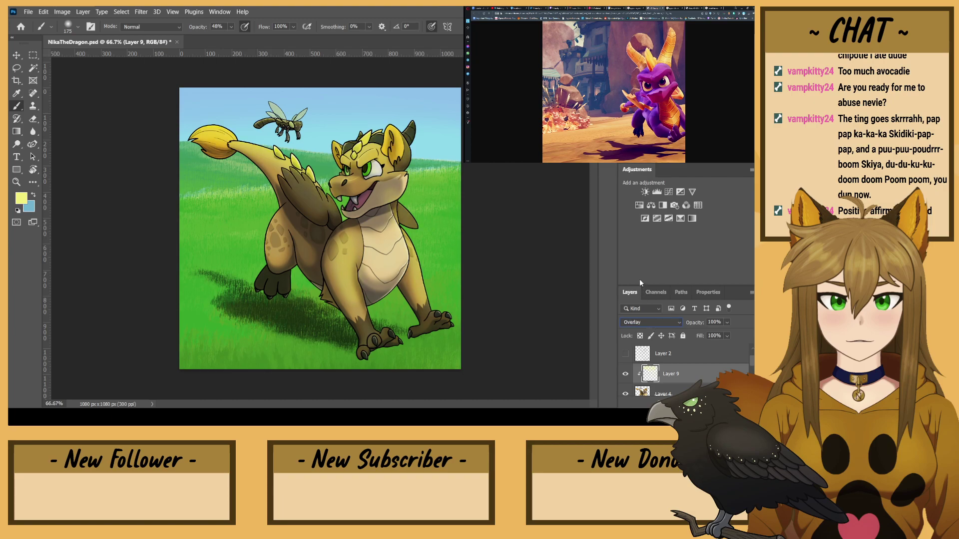
{"action": "left_click", "coordinate": [714, 322]}
{"action": "type", "text": "10"}
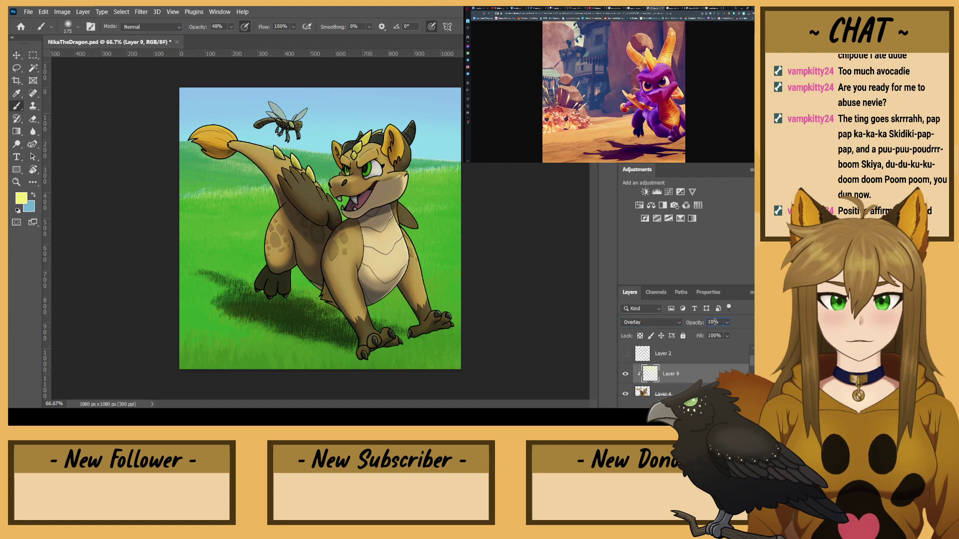
{"action": "key", "text": "Return"}
{"action": "key", "text": "ctrl+e"}
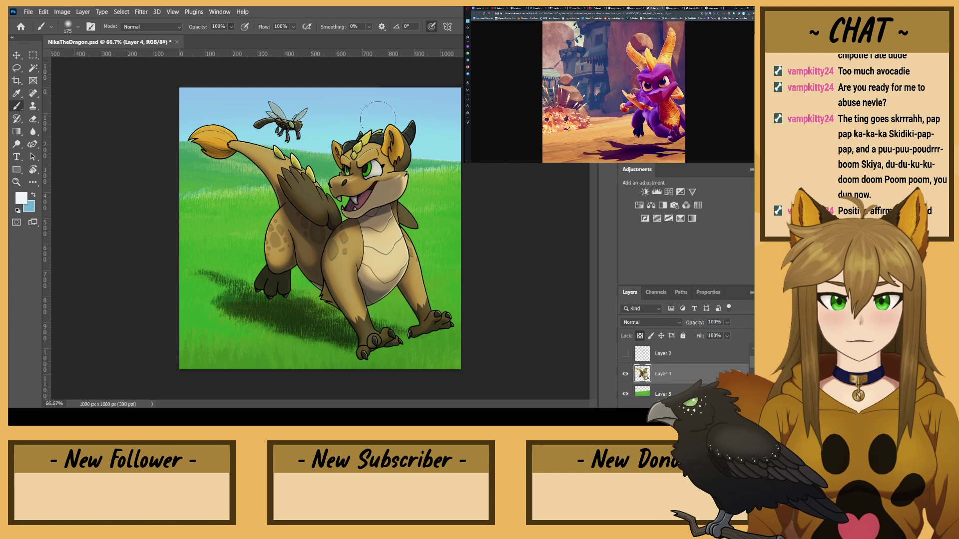
- Brush white at the top of the dragon's larger eye on Layer 4 with a much smaller brush at 100% opacity
{"action": "key", "text": "ctrl+plus"}
{"action": "key", "text": "ctrl+plus"}
{"action": "left_click_drag", "start_coordinate": [378, 122], "coordinate": [370, 275]}
{"action": "key", "text": "bracketleft"}
{"action": "key", "text": "bracketleft"}
{"action": "key", "text": "bracketleft"}
{"action": "key", "text": "bracketleft"}
{"action": "key", "text": "bracketleft"}
{"action": "key", "text": "bracketleft"}
{"action": "key", "text": "bracketleft"}
{"action": "key", "text": "bracketleft"}
{"action": "key", "text": "bracketleft"}
{"action": "key", "text": "bracketleft"}
{"action": "mouse_move", "coordinate": [440, 166]}
{"action": "left_mouse_down"}
{"action": "mouse_move", "coordinate": [443, 185]}
{"action": "mouse_move", "coordinate": [453, 176]}
{"action": "left_mouse_up"}
- Duplicate Layer 3 and make the dragon's Layer 4 active again
{"action": "scroll", "coordinate": [697, 375], "scroll_direction": "up", "scroll_amount": 1}
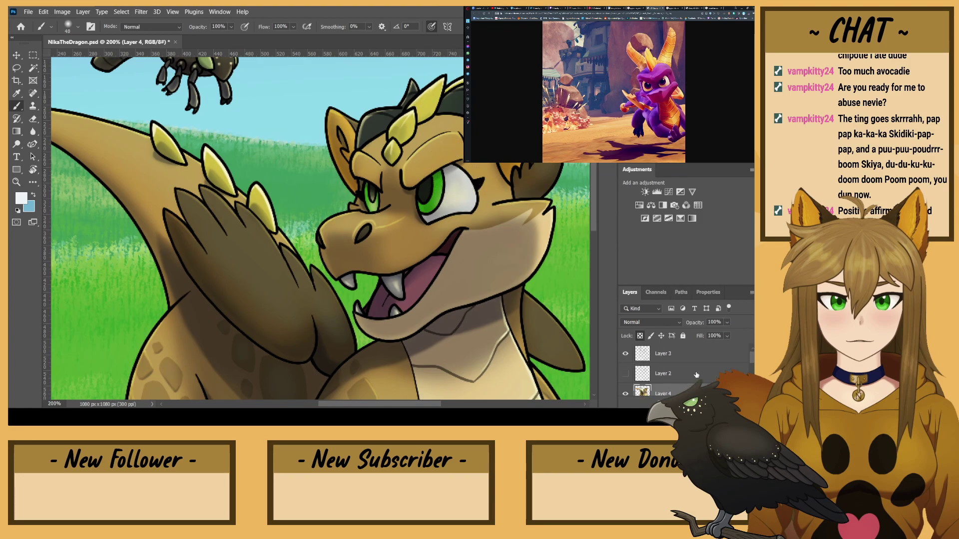
{"action": "scroll", "coordinate": [685, 370], "scroll_direction": "down", "scroll_amount": 1}
{"action": "scroll", "coordinate": [685, 371], "scroll_direction": "up", "scroll_amount": 1}
{"action": "left_click", "coordinate": [674, 361]}
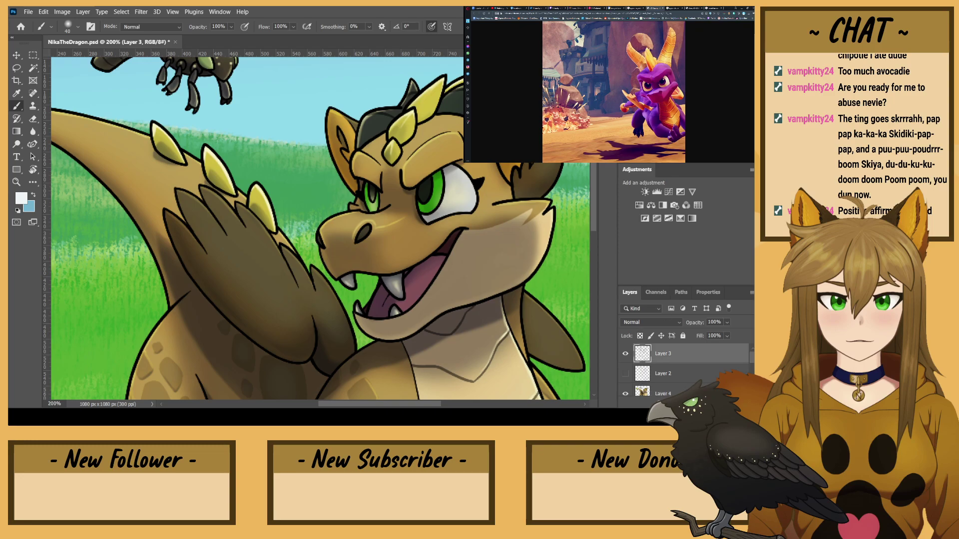
{"action": "key", "text": "ctrl+j"}
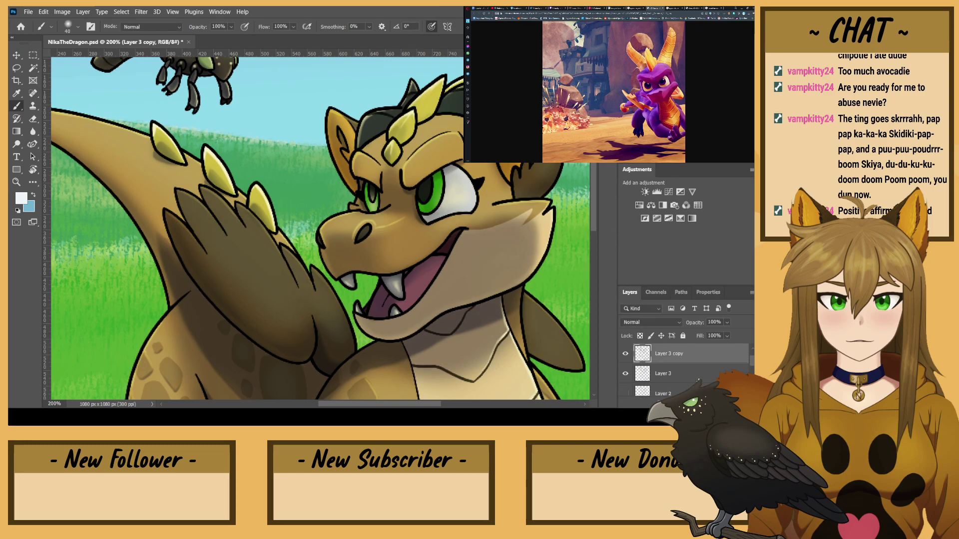
{"action": "scroll", "coordinate": [674, 388], "scroll_direction": "down", "scroll_amount": 1}
{"action": "left_click", "coordinate": [673, 378]}
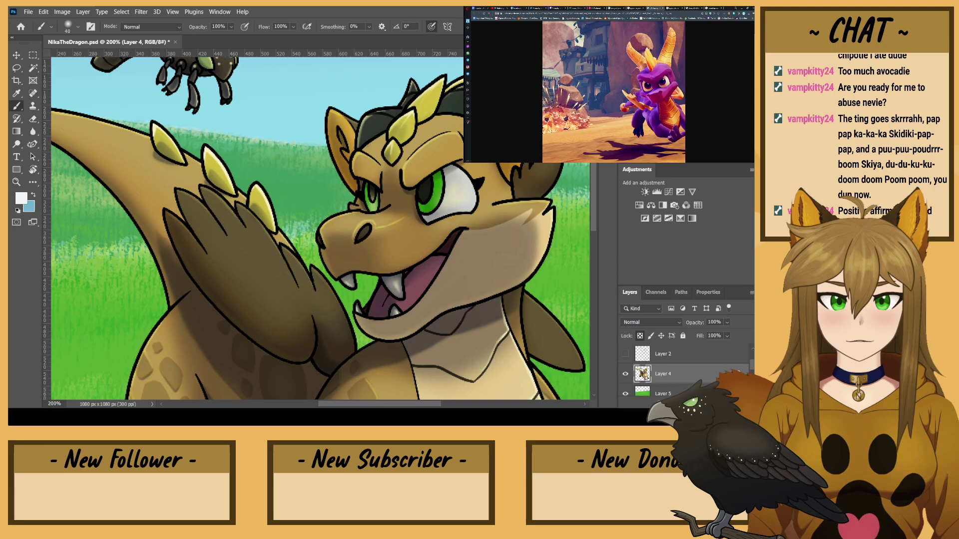
- Merge a clipped duplicate of Layer 4 into Layer 3 copy to tint the outlines and set it to 32% opacity
{"action": "key", "text": "ctrl+j"}
{"action": "scroll", "coordinate": [649, 355], "scroll_direction": "up", "scroll_amount": 2}
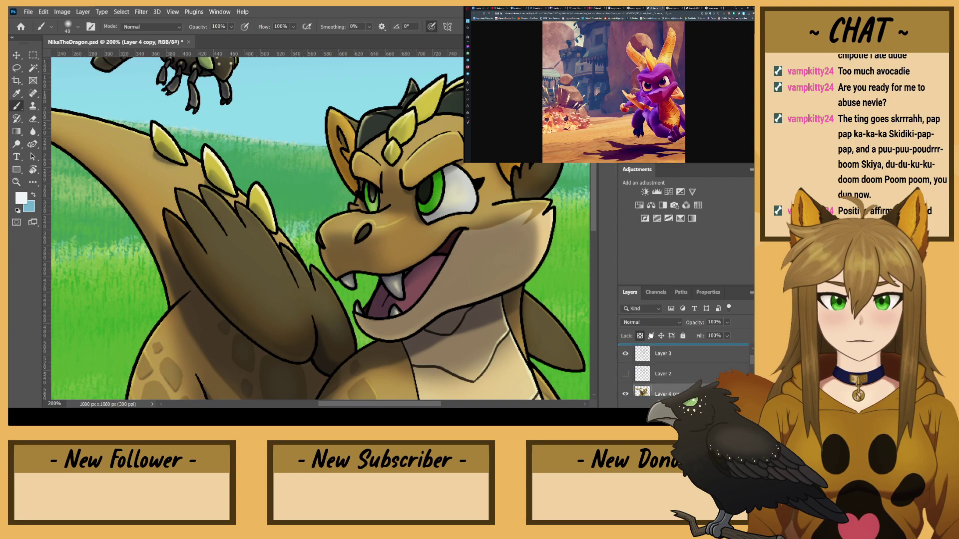
{"action": "left_click_drag", "start_coordinate": [650, 331], "coordinate": [660, 347]}
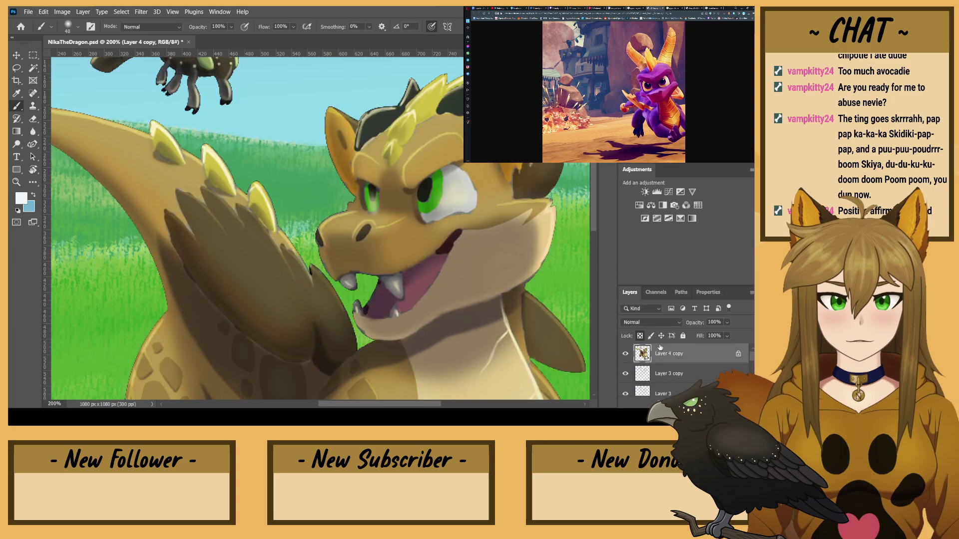
{"action": "key", "text": "ctrl+alt+g"}
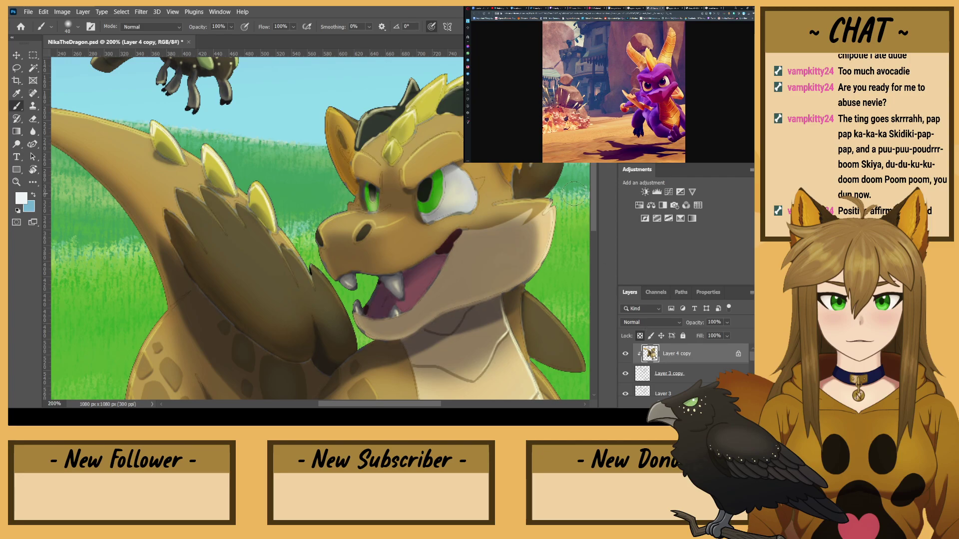
{"action": "key", "text": "Delete"}
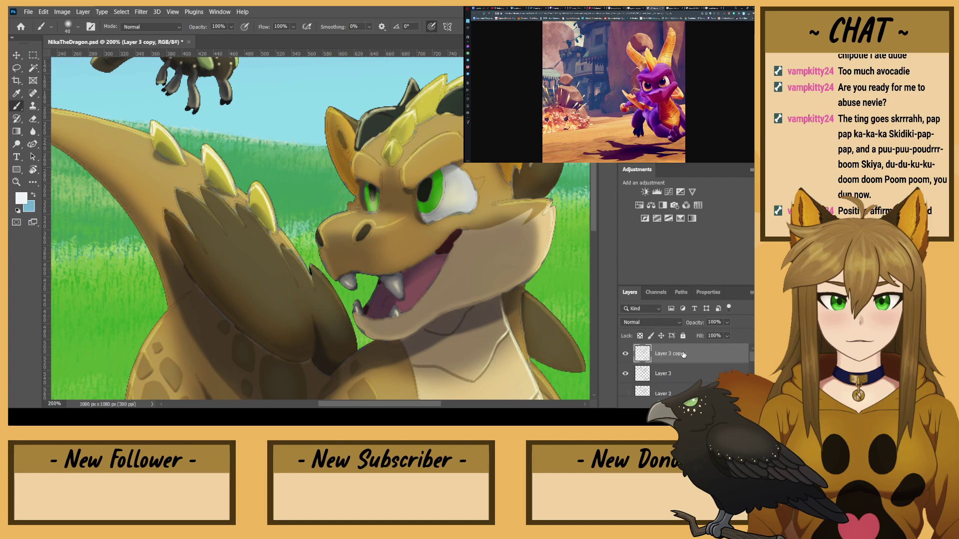
{"action": "left_click_drag", "start_coordinate": [712, 334], "coordinate": [707, 333]}
{"action": "key", "text": "ctrl+minus"}
{"action": "key", "text": "ctrl+minus"}
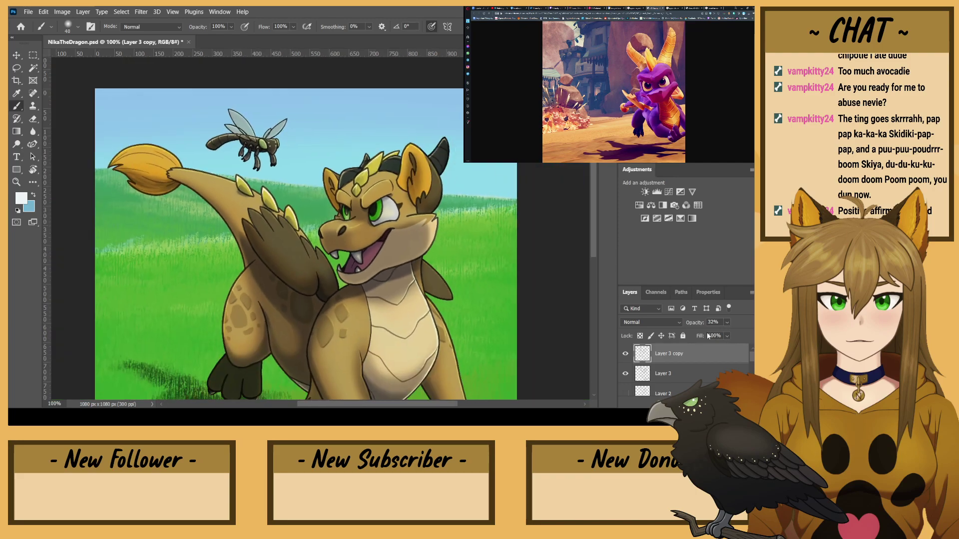
- Merge the tinted Layer 3 copy into Layer 3, move Layer 3 below Layer 2 and merge it into Layer 4
{"action": "key", "text": "Delete"}
{"action": "left_click", "coordinate": [625, 354]}
{"action": "left_click", "coordinate": [625, 354]}
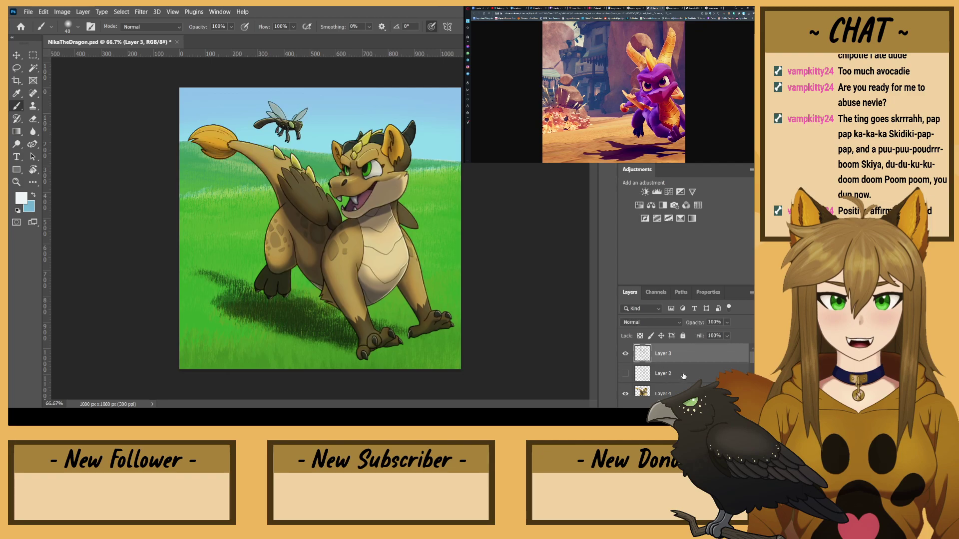
{"action": "scroll", "coordinate": [683, 377], "scroll_direction": "down", "scroll_amount": 2}
{"action": "left_click", "coordinate": [671, 355]}
{"action": "scroll", "coordinate": [672, 356], "scroll_direction": "up", "scroll_amount": 2}
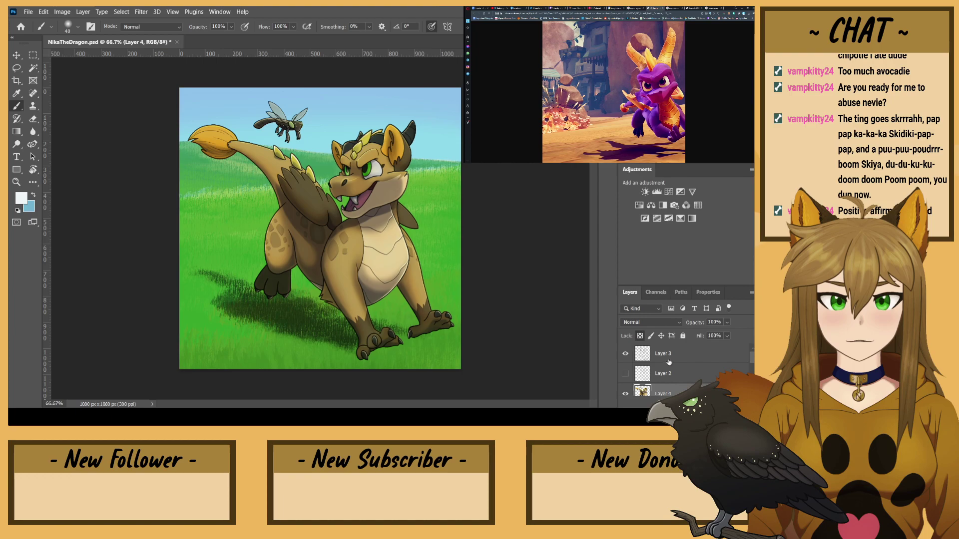
{"action": "double_click", "coordinate": [663, 358]}
{"action": "left_click_drag", "start_coordinate": [702, 355], "coordinate": [695, 379]}
{"action": "key", "text": "ctrl+e"}
{"action": "left_click", "coordinate": [625, 373]}
{"action": "left_click", "coordinate": [625, 373]}
- Brush small white highlights onto both of the dragon's eyes on Layer 4 at 18 px
{"action": "key", "text": "ctrl+plus"}
{"action": "key", "text": "ctrl+plus"}
{"action": "key", "text": "ctrl+plus"}
{"action": "left_click_drag", "start_coordinate": [462, 150], "coordinate": [345, 392]}
{"action": "key", "text": "bracketleft"}
{"action": "key", "text": "bracketleft"}
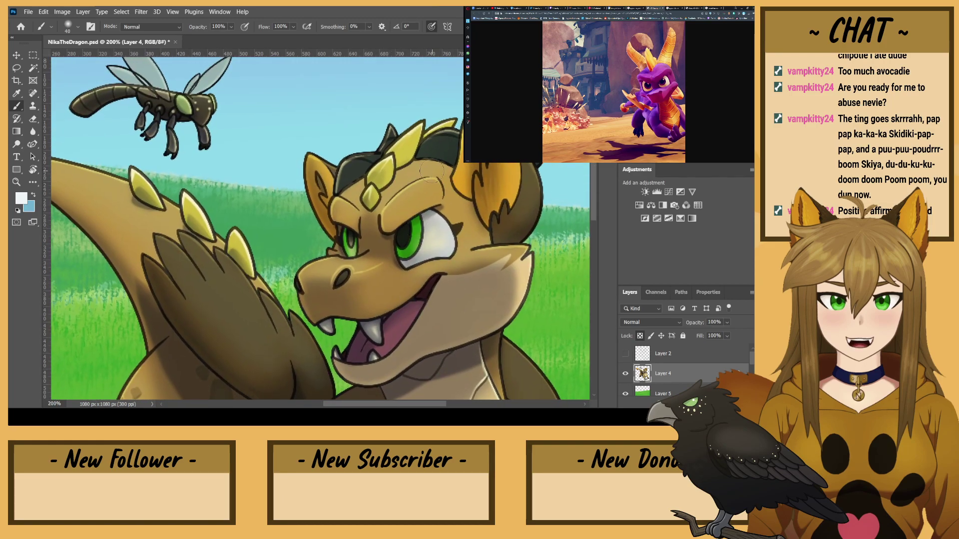
{"action": "left_click", "coordinate": [417, 227]}
{"action": "left_click_drag", "start_coordinate": [417, 226], "coordinate": [411, 229]}
{"action": "key", "text": "ctrl+z"}
{"action": "key", "text": "bracketleft"}
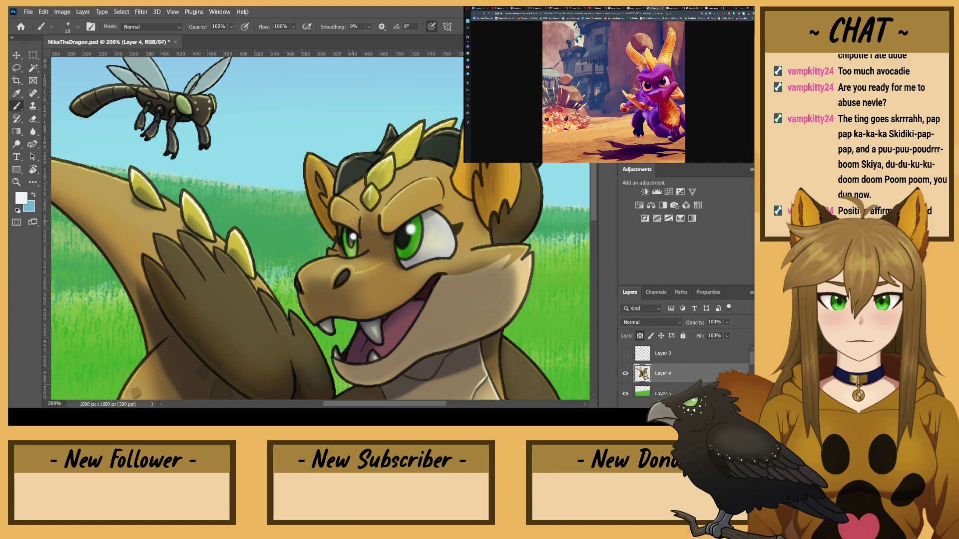
- Undo the white eye highlights and the layer merges, back to the separate, untinted Layer 3 copy
{"action": "key", "text": "ctrl+z"}
{"action": "key", "text": "ctrl+z"}
{"action": "key", "text": "ctrl+z"}
{"action": "key", "text": "ctrl+z"}
{"action": "key", "text": "ctrl+z"}
{"action": "key", "text": "ctrl+z"}
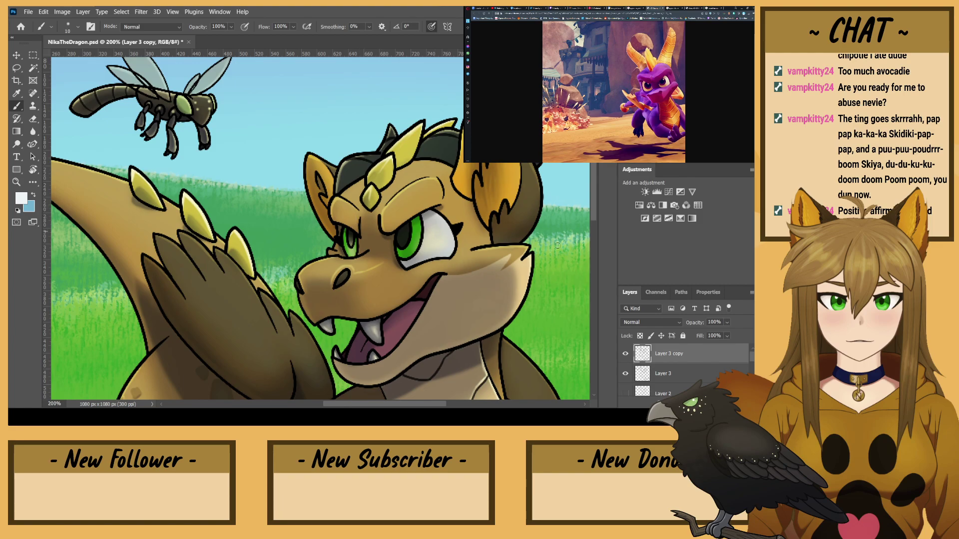
- Duplicate Layer 4 above Layer 3 copy, clip it to that copy and merge it down to tint the outlines
{"action": "scroll", "coordinate": [668, 370], "scroll_direction": "down", "scroll_amount": 4}
{"action": "scroll", "coordinate": [668, 368], "scroll_direction": "up", "scroll_amount": 4}
{"action": "scroll", "coordinate": [670, 371], "scroll_direction": "down", "scroll_amount": 1}
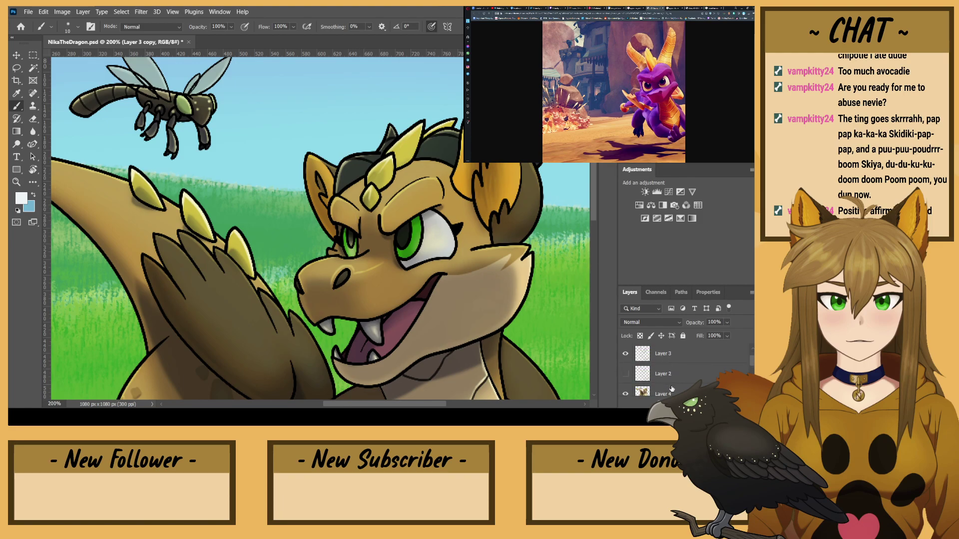
{"action": "left_click", "coordinate": [672, 390]}
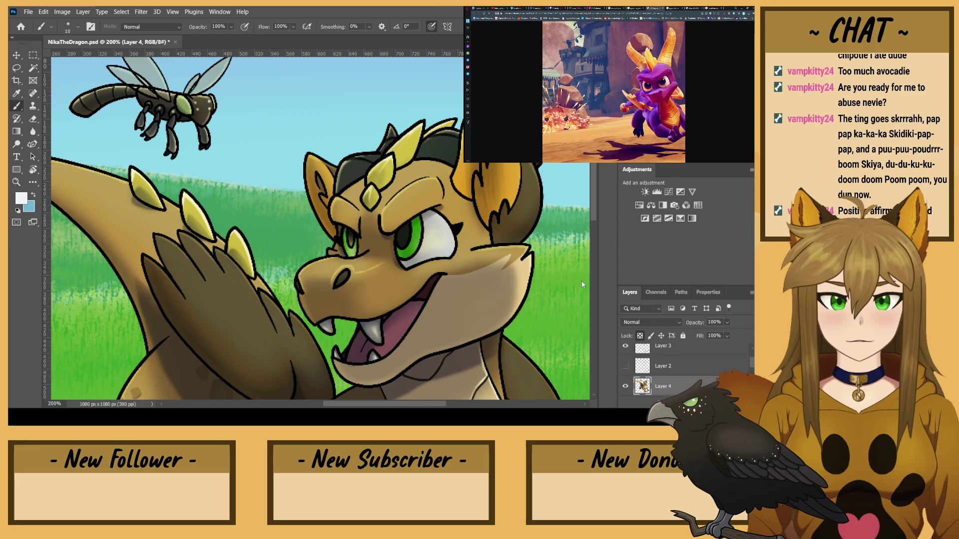
{"action": "key", "text": "ctrl+j"}
{"action": "left_click_drag", "start_coordinate": [669, 386], "coordinate": [663, 352]}
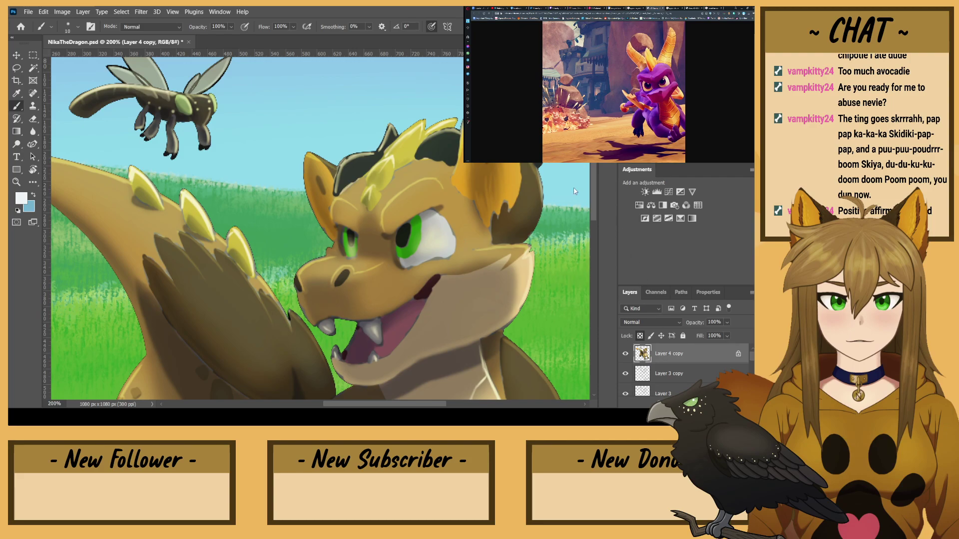
{"action": "key", "text": "ctrl+alt+g"}
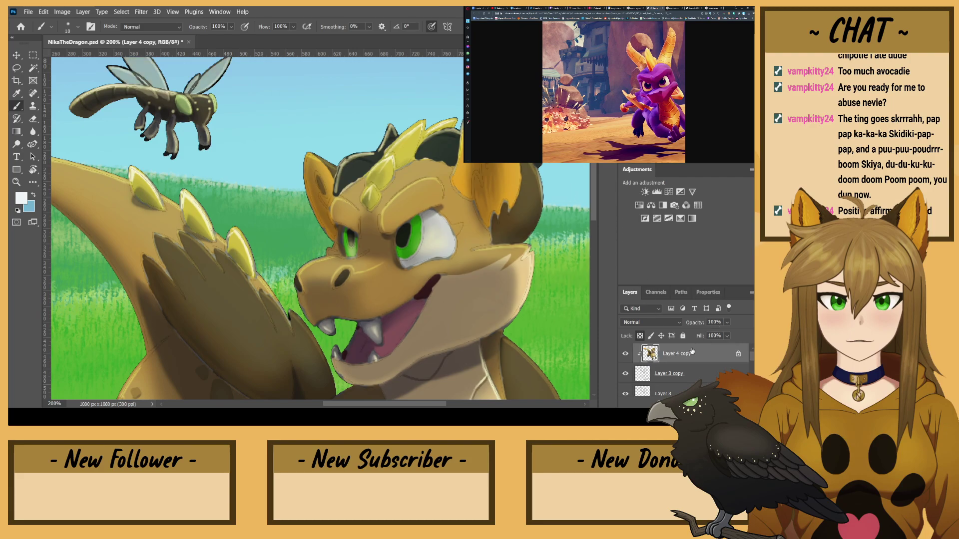
{"action": "key", "text": "ctrl+e"}
- Set Layer 3 copy to 33% opacity and lock its transparent pixels, keeping it separate from Layer 3
{"action": "left_click", "coordinate": [727, 323]}
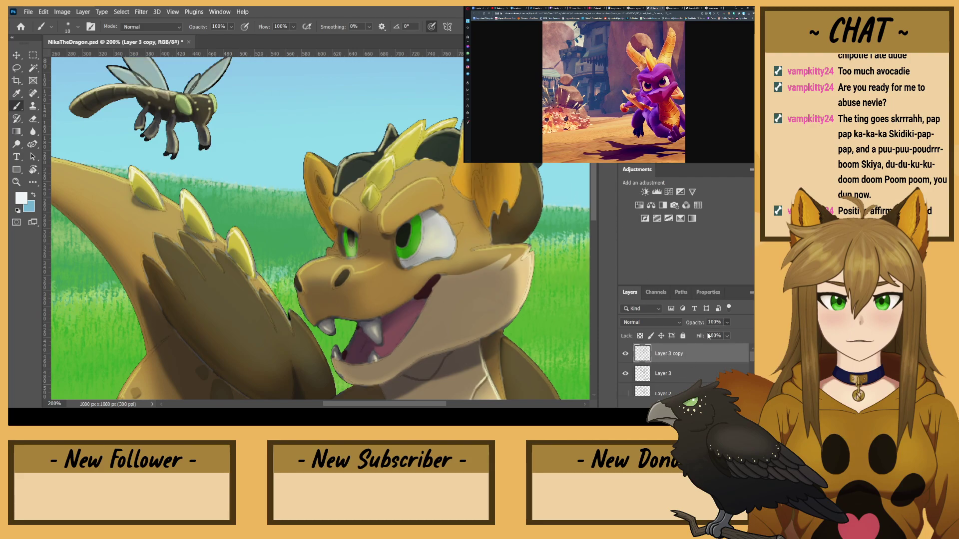
{"action": "left_click_drag", "start_coordinate": [744, 336], "coordinate": [710, 336]}
{"action": "key", "text": "ctrl+e"}
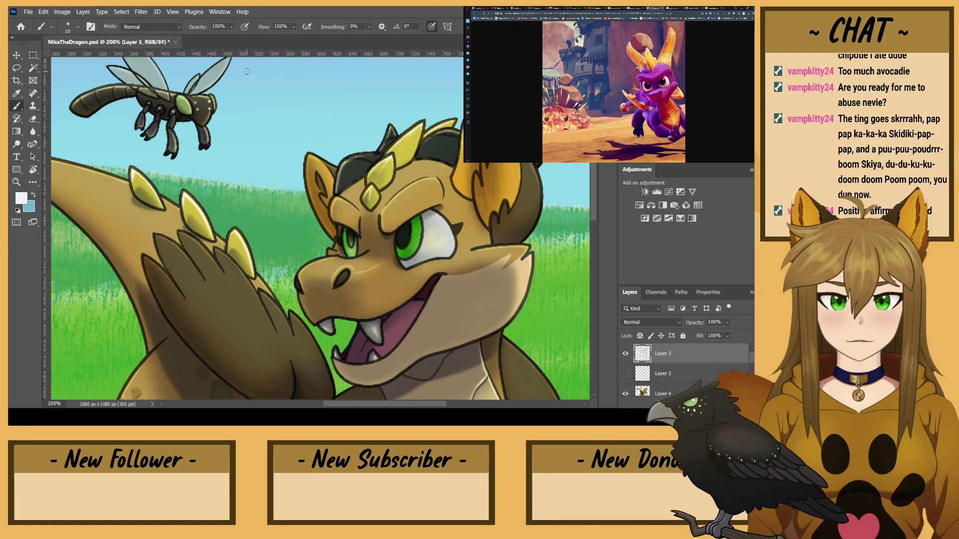
{"action": "key", "text": "ctrl+z"}
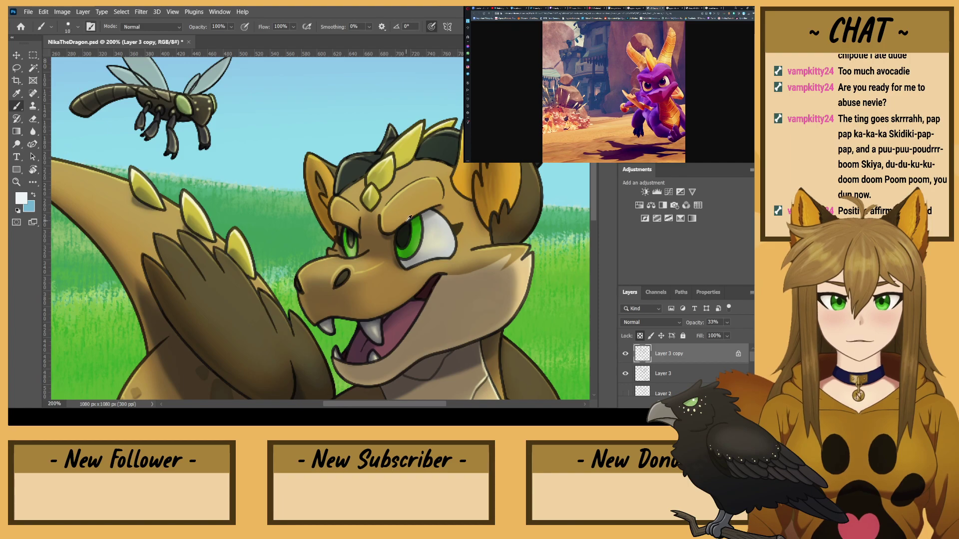
- On Layer 4, touch up the smaller eye's pupil in sampled black and its iris in sampled green
{"action": "left_click", "coordinate": [418, 236], "text": "alt"}
{"action": "left_click", "coordinate": [407, 232], "text": "alt"}
{"action": "scroll", "coordinate": [689, 378], "scroll_direction": "up", "scroll_amount": 3}
{"action": "left_click", "coordinate": [672, 356]}
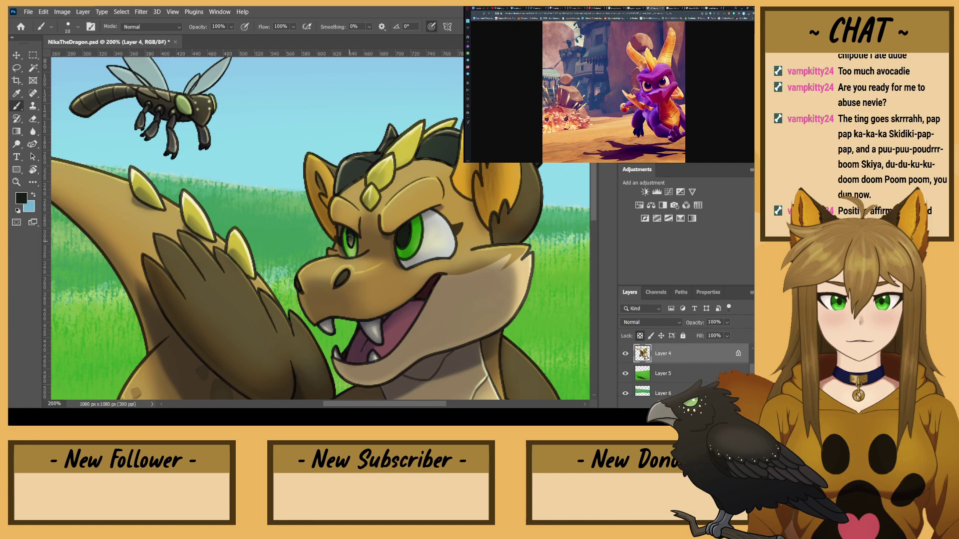
{"action": "left_click_drag", "start_coordinate": [352, 244], "coordinate": [350, 234]}
{"action": "left_click", "coordinate": [350, 244], "text": "alt"}
{"action": "key", "text": "bracketright"}
{"action": "key", "text": "bracketright"}
{"action": "key", "text": "bracketright"}
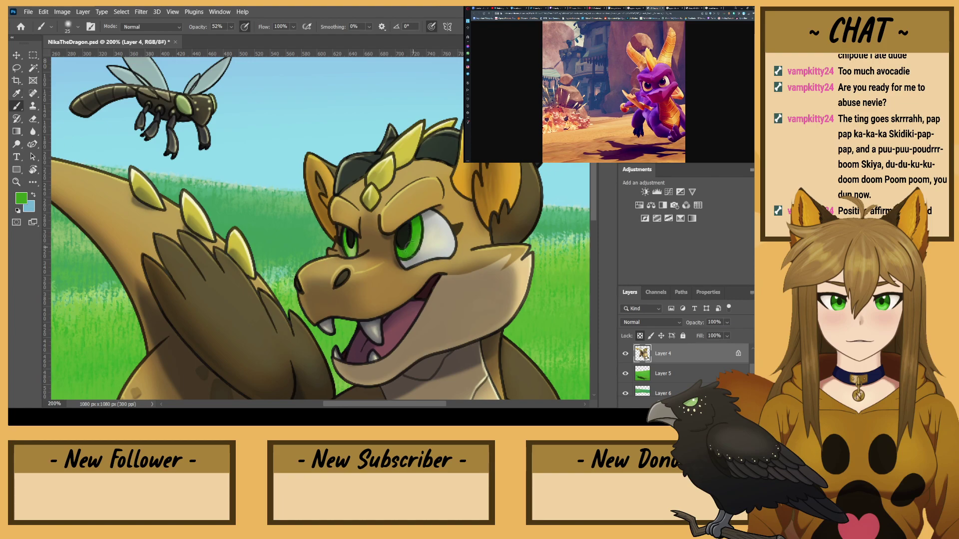
- Shade the irises of both eyes with a sampled dark green using a small brush at 52% opacity
{"action": "key", "text": "bracketleft"}
{"action": "key", "text": "bracketleft"}
{"action": "left_click", "coordinate": [352, 229], "text": "alt"}
{"action": "key", "text": "ctrl+plus"}
{"action": "key", "text": "ctrl+plus"}
{"action": "key", "text": "bracketleft"}
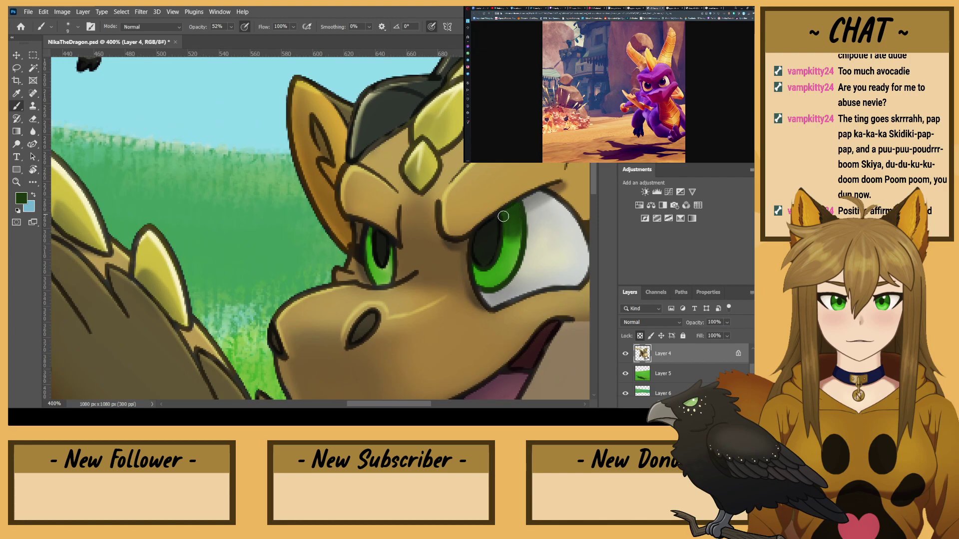
{"action": "key", "text": "bracketright"}
{"action": "key", "text": "bracketright"}
{"action": "key", "text": "bracketright"}
{"action": "key", "text": "bracketleft"}
{"action": "key", "text": "bracketleft"}
{"action": "key", "text": "bracketleft"}
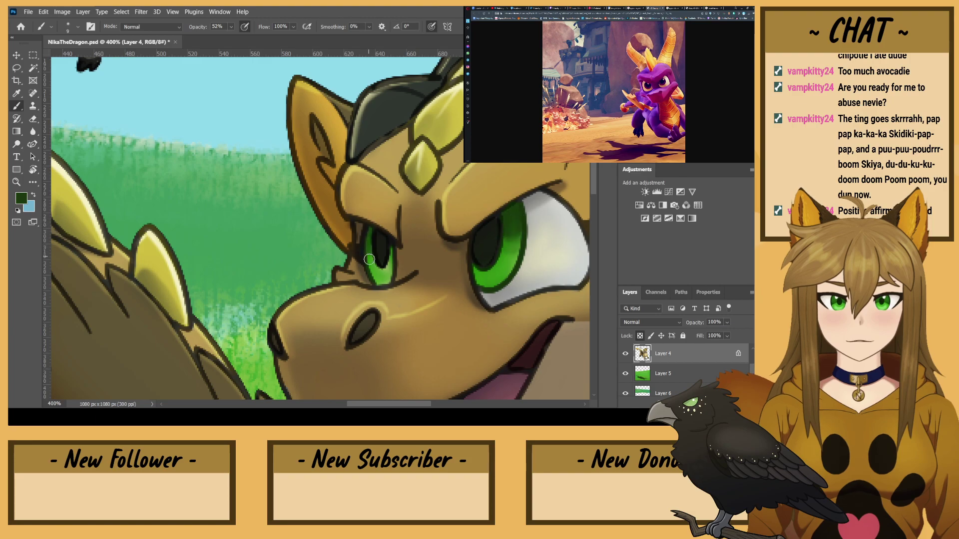
- Repaint the pupils of both eyes with sampled black at 100% brush opacity
{"action": "key", "text": "bracketright"}
{"action": "key", "text": "bracketright"}
{"action": "left_click", "coordinate": [513, 235], "text": "alt"}
{"action": "left_click", "coordinate": [490, 242], "text": "alt"}
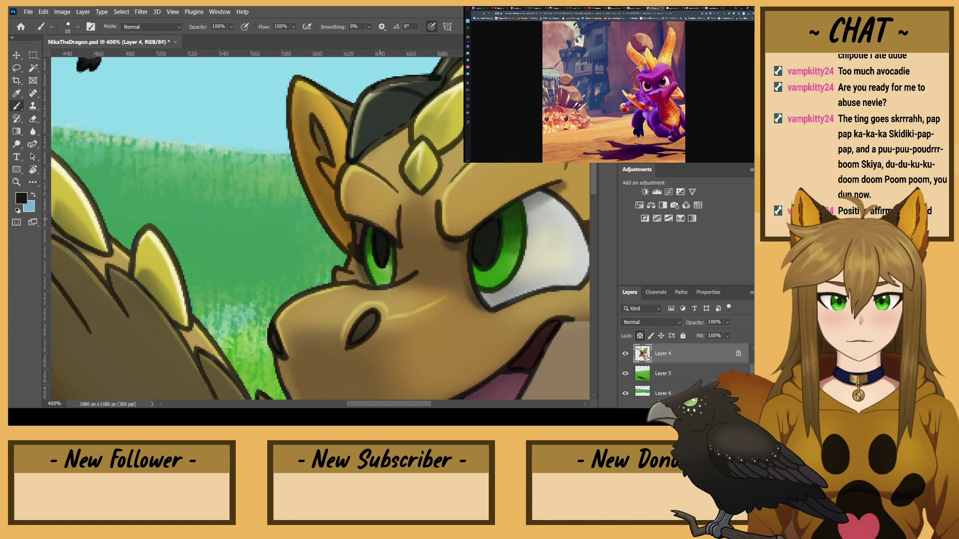
{"action": "mouse_move", "coordinate": [488, 257]}
{"action": "left_mouse_down"}
{"action": "mouse_move", "coordinate": [494, 233]}
{"action": "mouse_move", "coordinate": [479, 250]}
{"action": "mouse_move", "coordinate": [495, 220]}
{"action": "left_mouse_up"}
- On Layer 3 copy, darken the outlines and lashes of both eyes with the black brush
{"action": "scroll", "coordinate": [685, 367], "scroll_direction": "down", "scroll_amount": 2}
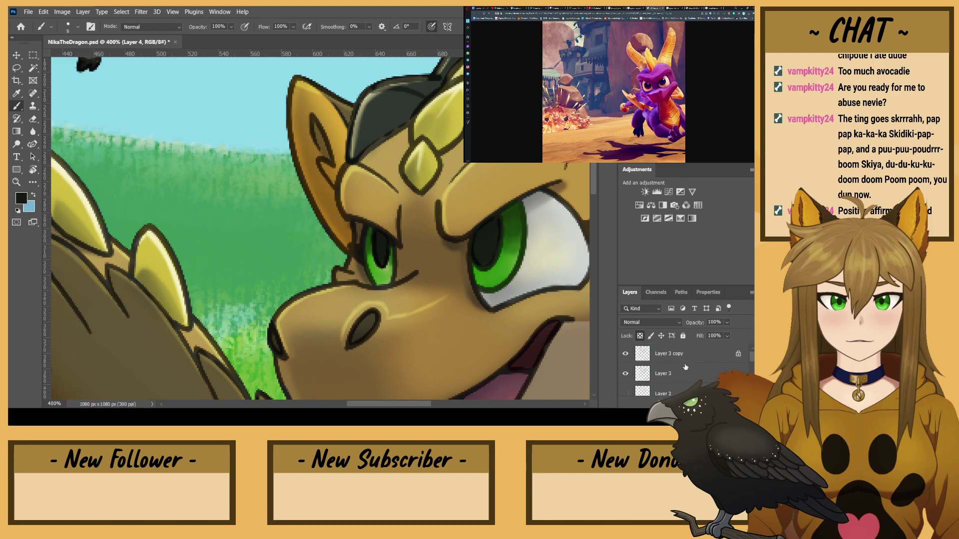
{"action": "left_click", "coordinate": [683, 359]}
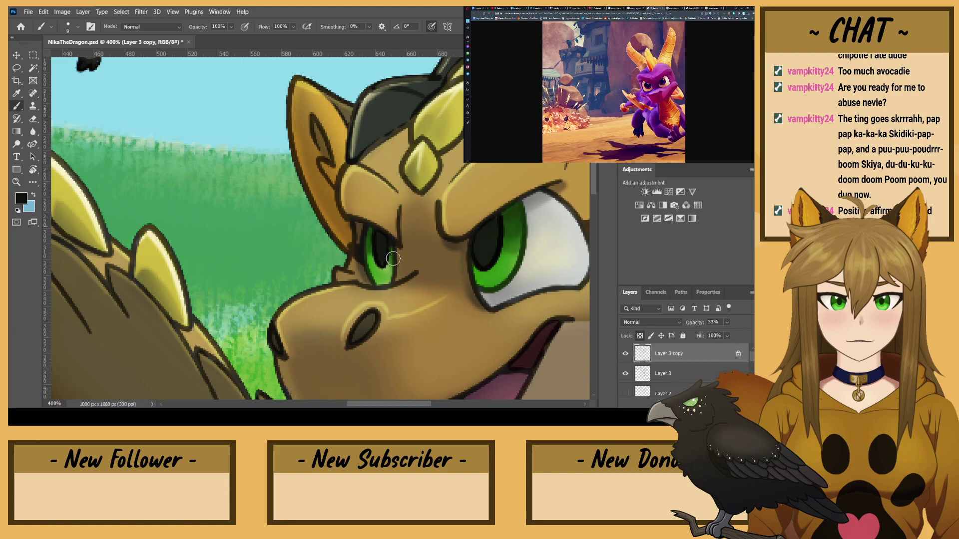
{"action": "mouse_move", "coordinate": [481, 311]}
{"action": "left_mouse_down"}
{"action": "mouse_move", "coordinate": [411, 317]}
{"action": "mouse_move", "coordinate": [394, 333]}
{"action": "left_mouse_up"}
{"action": "mouse_move", "coordinate": [510, 244]}
{"action": "left_mouse_down"}
{"action": "mouse_move", "coordinate": [505, 254]}
{"action": "mouse_move", "coordinate": [455, 211]}
{"action": "mouse_move", "coordinate": [510, 256]}
{"action": "mouse_move", "coordinate": [492, 310]}
{"action": "mouse_move", "coordinate": [433, 308]}
{"action": "mouse_move", "coordinate": [395, 331]}
{"action": "mouse_move", "coordinate": [382, 262]}
{"action": "left_mouse_up"}
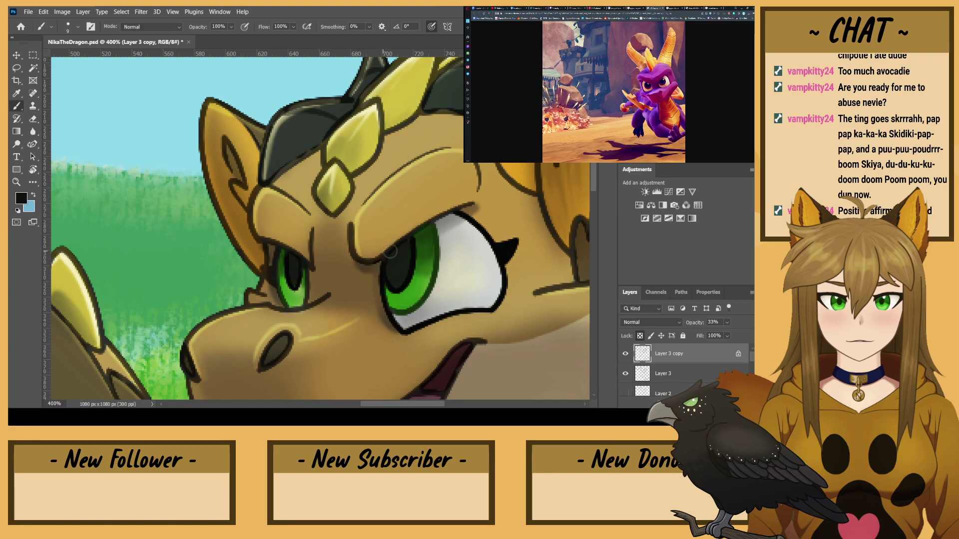
{"action": "mouse_move", "coordinate": [303, 301]}
{"action": "left_mouse_down"}
{"action": "mouse_move", "coordinate": [303, 264]}
{"action": "mouse_move", "coordinate": [277, 250]}
{"action": "mouse_move", "coordinate": [270, 280]}
{"action": "mouse_move", "coordinate": [272, 266]}
{"action": "left_mouse_up"}
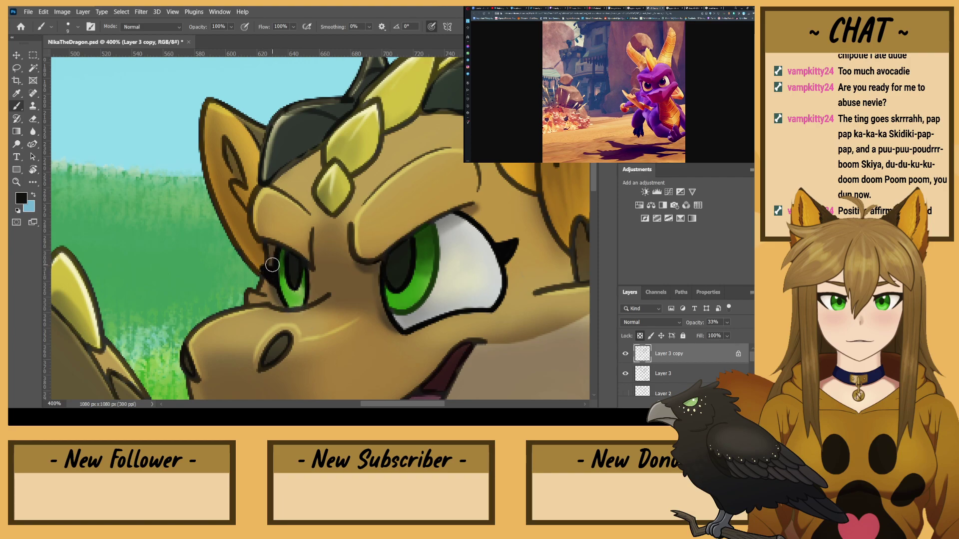
- Recolour the outline of the dark hair on Layer 3 copy with the hair's sampled dark grey-green
{"action": "left_click_drag", "start_coordinate": [254, 212], "coordinate": [285, 319]}
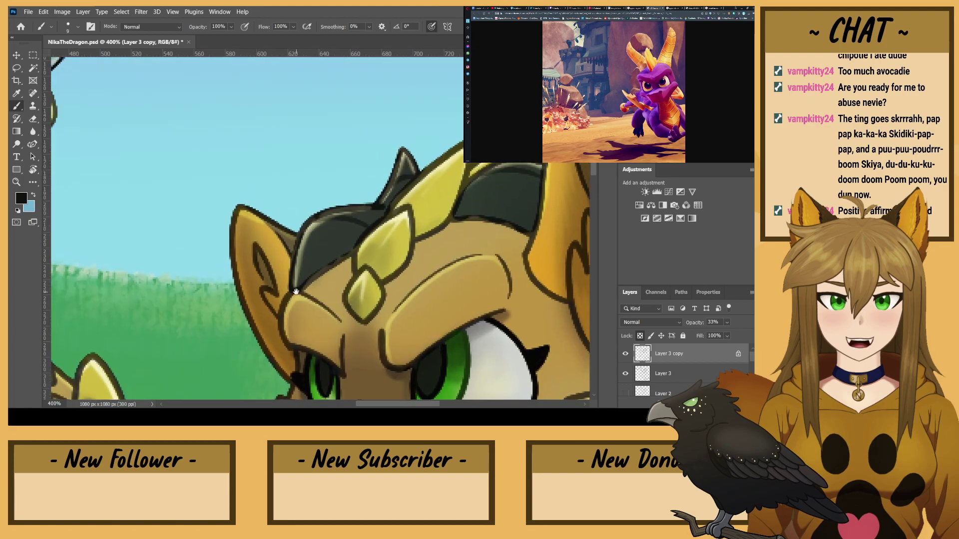
{"action": "left_click", "coordinate": [327, 236], "text": "alt"}
{"action": "mouse_move", "coordinate": [313, 216]}
{"action": "left_mouse_down"}
{"action": "mouse_move", "coordinate": [359, 203]}
{"action": "mouse_move", "coordinate": [326, 210]}
{"action": "left_mouse_up"}
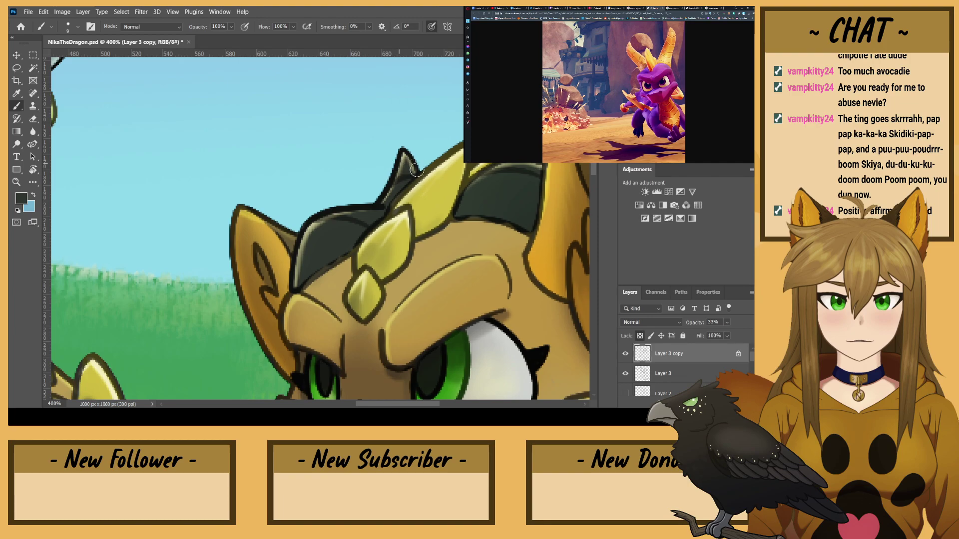
- Recolour the larger ear's outline on Layer 3 copy with orange sampled from the ear
{"action": "left_click_drag", "start_coordinate": [502, 260], "coordinate": [309, 360]}
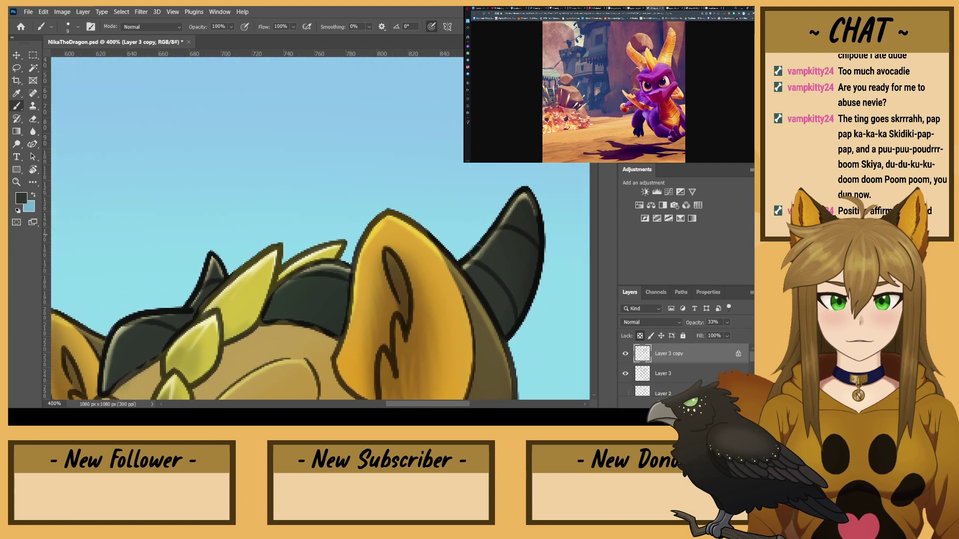
{"action": "left_click", "coordinate": [441, 264], "text": "alt"}
{"action": "left_click_drag", "start_coordinate": [350, 333], "coordinate": [358, 269]}
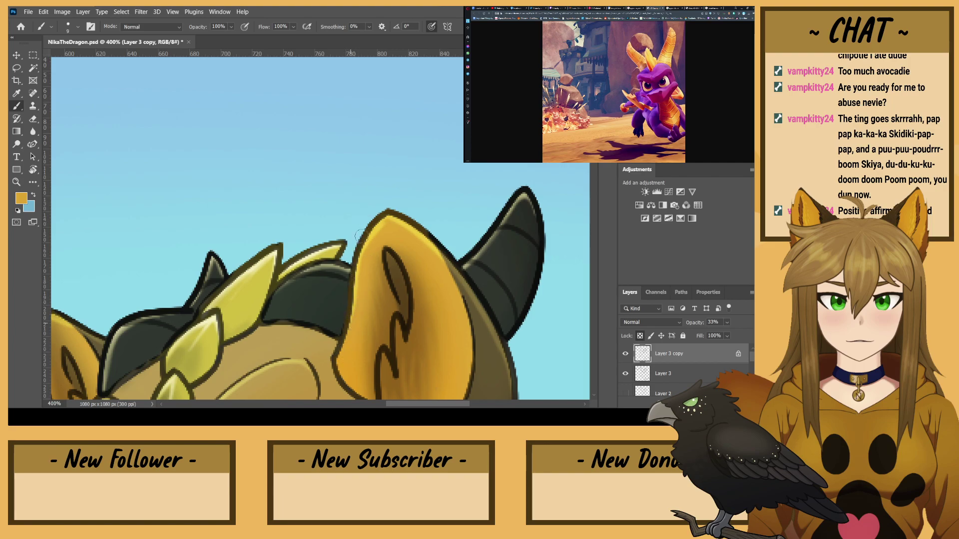
- Recolour the head spikes' outlines with their sampled yellow and the forehead's upper outline with sampled tan
{"action": "scroll", "coordinate": [390, 200], "scroll_direction": "down", "scroll_amount": 2}
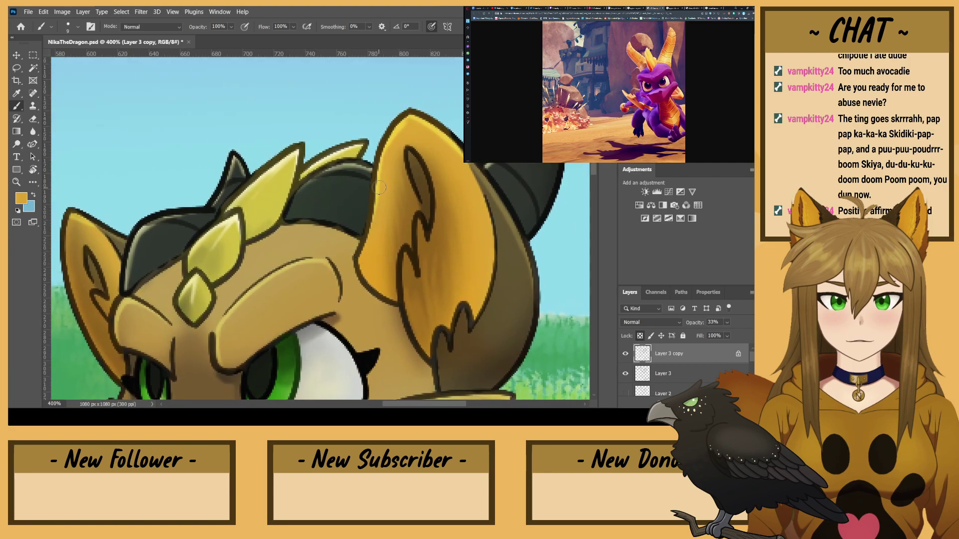
{"action": "left_click", "coordinate": [194, 246], "text": "alt"}
{"action": "left_click_drag", "start_coordinate": [195, 245], "coordinate": [245, 184]}
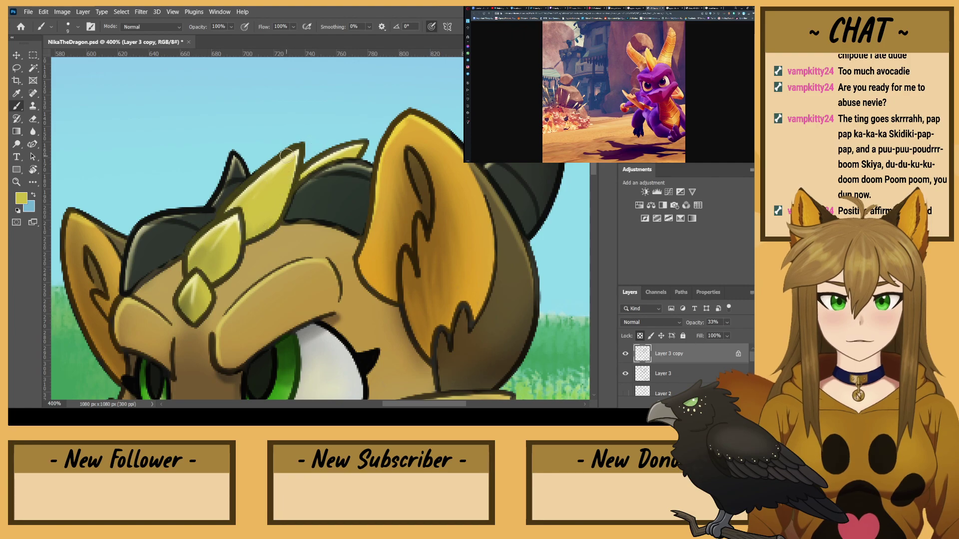
{"action": "left_click", "coordinate": [318, 233], "text": "alt"}
{"action": "left_click_drag", "start_coordinate": [321, 228], "coordinate": [287, 228]}
- Recolour the outline at the back of the head with sampled dark brown and the smaller ear's and upper snout's outlines with sampled tan
{"action": "left_click", "coordinate": [522, 282], "text": "alt"}
{"action": "left_click_drag", "start_coordinate": [504, 329], "coordinate": [511, 240]}
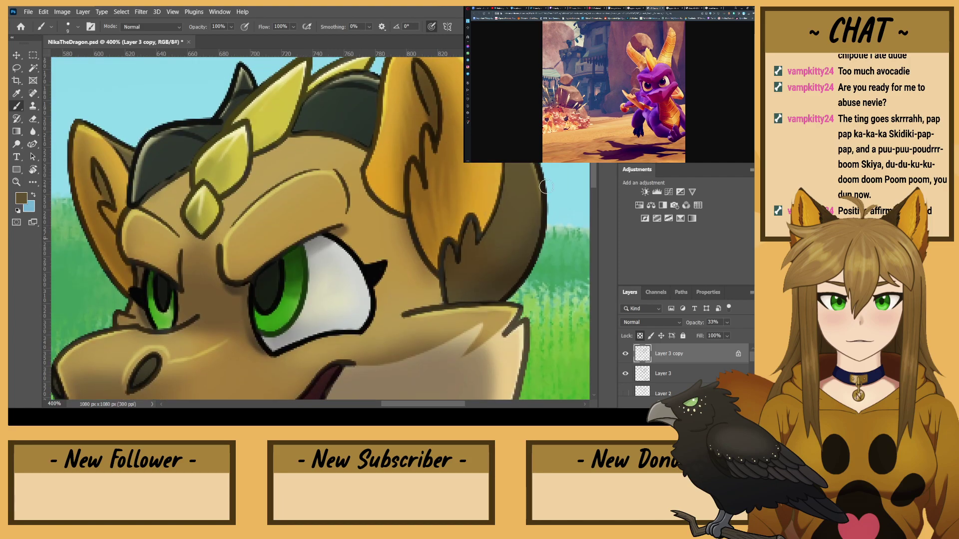
{"action": "left_click", "coordinate": [477, 313], "text": "alt"}
{"action": "left_click_drag", "start_coordinate": [107, 226], "coordinate": [282, 168]}
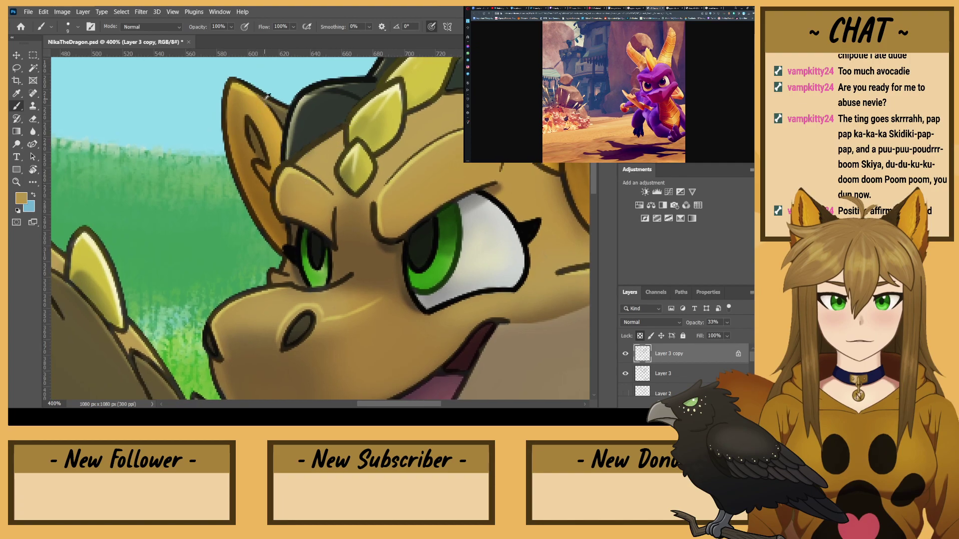
{"action": "left_click_drag", "start_coordinate": [239, 310], "coordinate": [277, 178]}
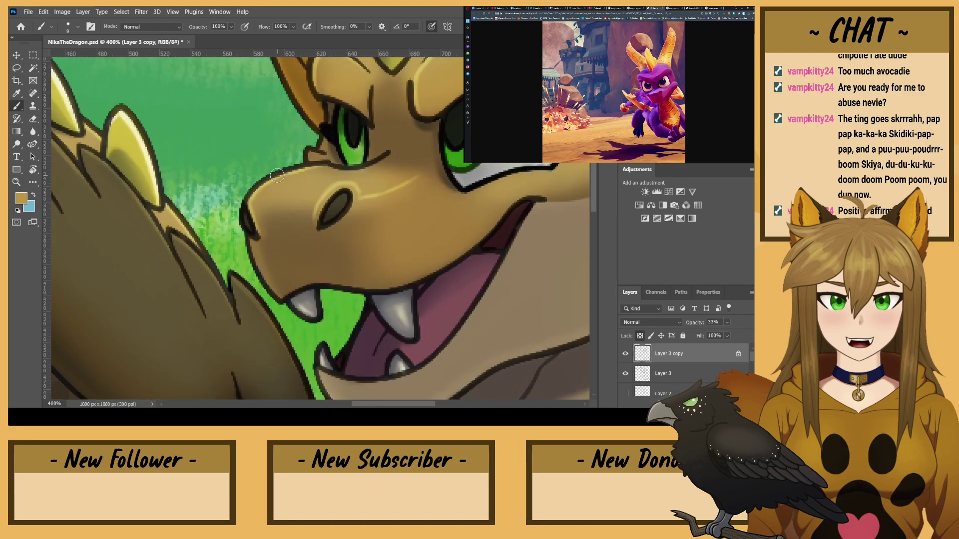
- Fill both nostrils with sampled black on Layer 4 and darken their outlines on Layer 3 copy
{"action": "left_click", "coordinate": [336, 200], "text": "alt"}
{"action": "left_click", "coordinate": [326, 216], "text": "alt"}
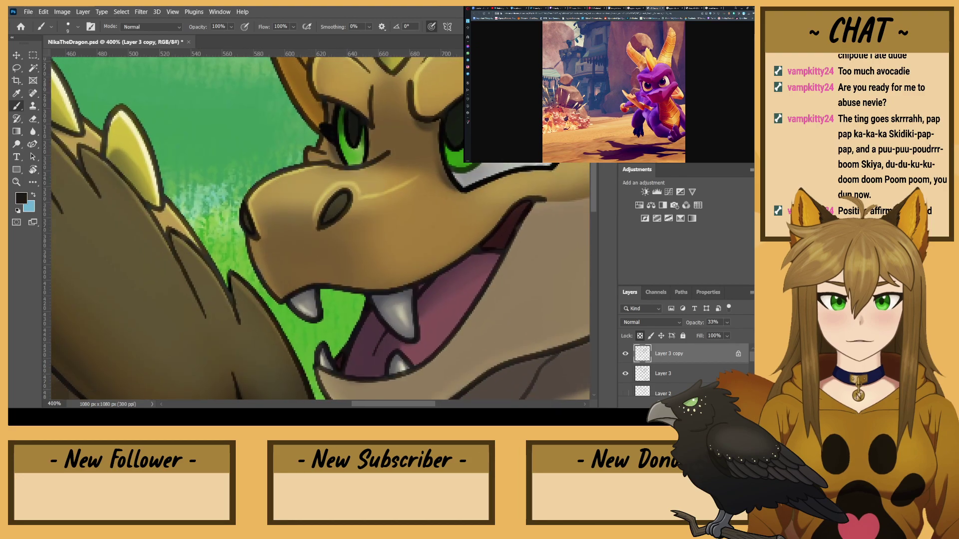
{"action": "scroll", "coordinate": [663, 363], "scroll_direction": "down", "scroll_amount": 2}
{"action": "left_click", "coordinate": [664, 374]}
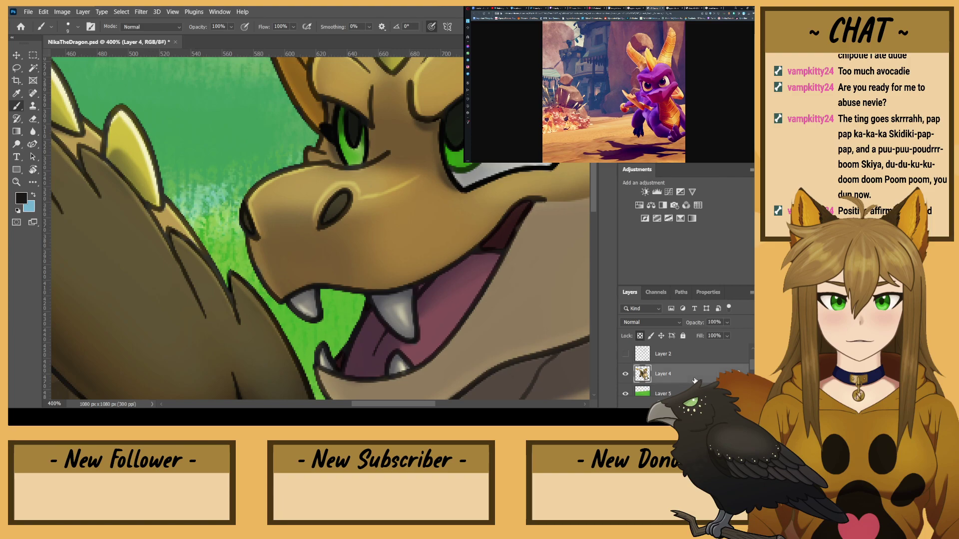
{"action": "mouse_move", "coordinate": [335, 212]}
{"action": "left_mouse_down"}
{"action": "mouse_move", "coordinate": [341, 204]}
{"action": "mouse_move", "coordinate": [325, 219]}
{"action": "mouse_move", "coordinate": [346, 195]}
{"action": "left_mouse_up"}
{"action": "left_click_drag", "start_coordinate": [249, 229], "coordinate": [243, 213]}
{"action": "scroll", "coordinate": [693, 365], "scroll_direction": "up", "scroll_amount": 2}
{"action": "left_click", "coordinate": [693, 364]}
{"action": "mouse_move", "coordinate": [344, 207]}
{"action": "left_mouse_down"}
{"action": "mouse_move", "coordinate": [318, 229]}
{"action": "mouse_move", "coordinate": [349, 208]}
{"action": "left_mouse_up"}
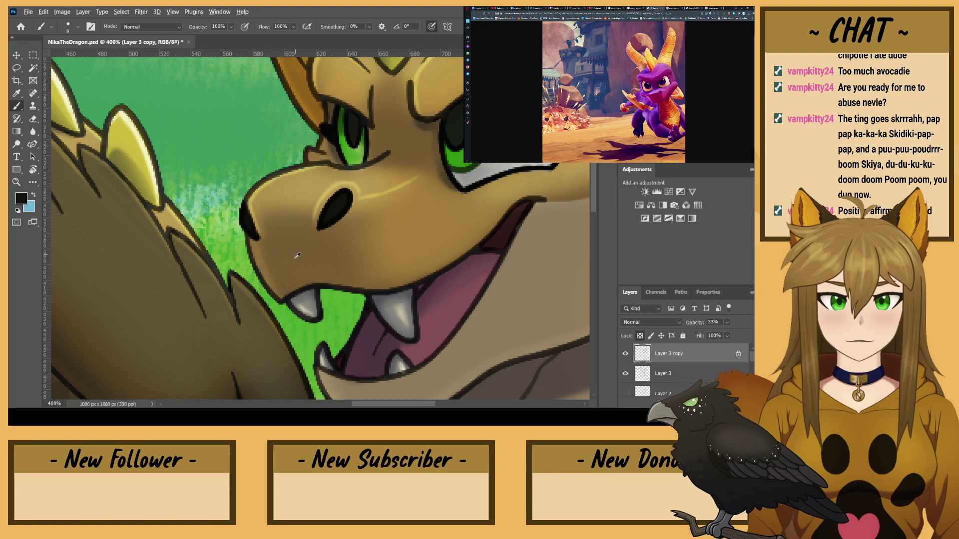
- Recolour the upper lip's and the snout's front outline on Layer 3 copy with brown sampled from the muzzle
{"action": "left_click", "coordinate": [418, 255], "text": "alt"}
{"action": "left_click_drag", "start_coordinate": [487, 227], "coordinate": [512, 212]}
{"action": "mouse_move", "coordinate": [433, 273]}
{"action": "left_mouse_down"}
{"action": "mouse_move", "coordinate": [385, 290]}
{"action": "mouse_move", "coordinate": [290, 295]}
{"action": "left_mouse_up"}
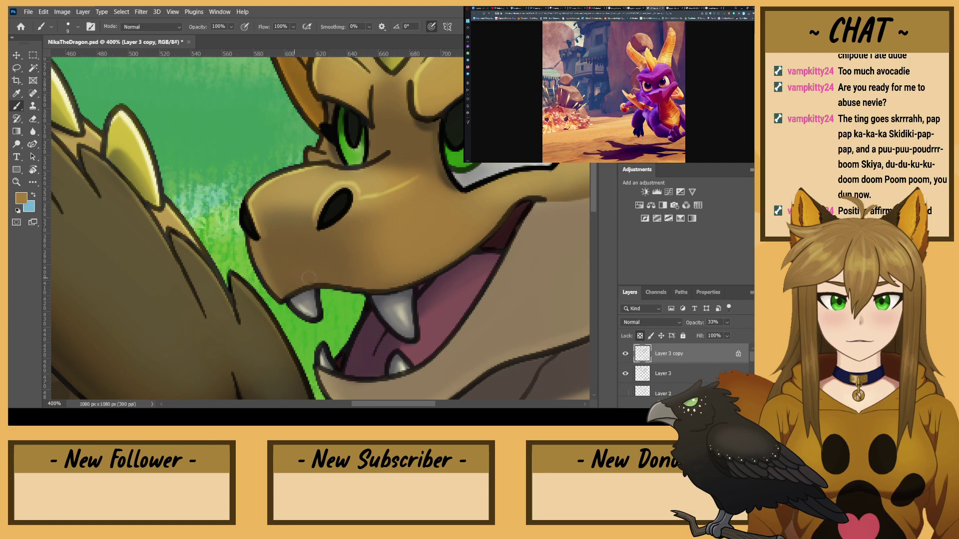
{"action": "left_click_drag", "start_coordinate": [252, 232], "coordinate": [260, 230]}
- Recolour the mouth's lower edge and the lower jaw's outline on Layer 3 copy with beige sampled from the jaw
{"action": "left_click", "coordinate": [517, 280], "text": "alt"}
{"action": "left_click_drag", "start_coordinate": [494, 274], "coordinate": [532, 206]}
{"action": "left_click_drag", "start_coordinate": [511, 242], "coordinate": [530, 208]}
{"action": "left_click_drag", "start_coordinate": [466, 332], "coordinate": [490, 287]}
{"action": "left_click_drag", "start_coordinate": [434, 362], "coordinate": [459, 337]}
{"action": "mouse_move", "coordinate": [391, 382]}
{"action": "left_mouse_down"}
{"action": "mouse_move", "coordinate": [346, 366]}
{"action": "mouse_move", "coordinate": [227, 253]}
{"action": "left_mouse_up"}
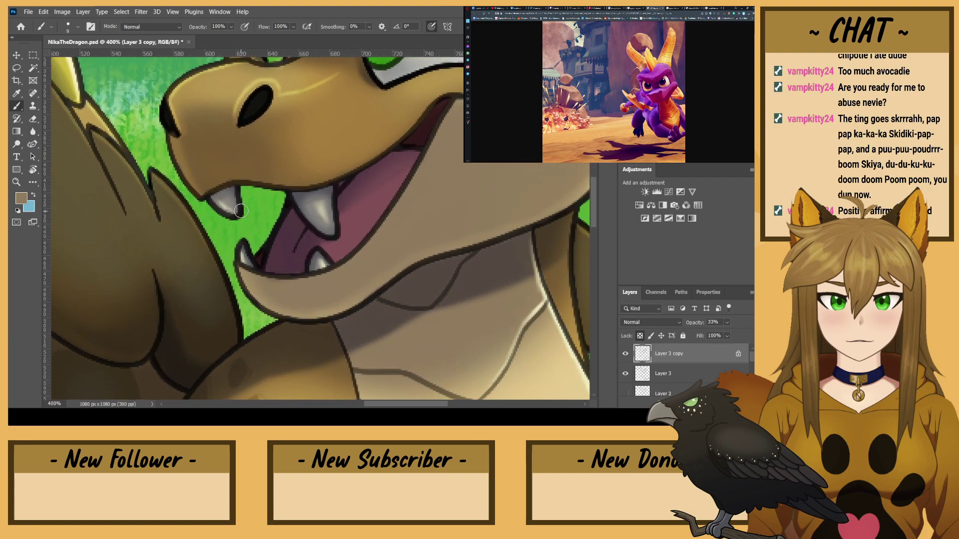
{"action": "left_click_drag", "start_coordinate": [559, 181], "coordinate": [449, 255]}
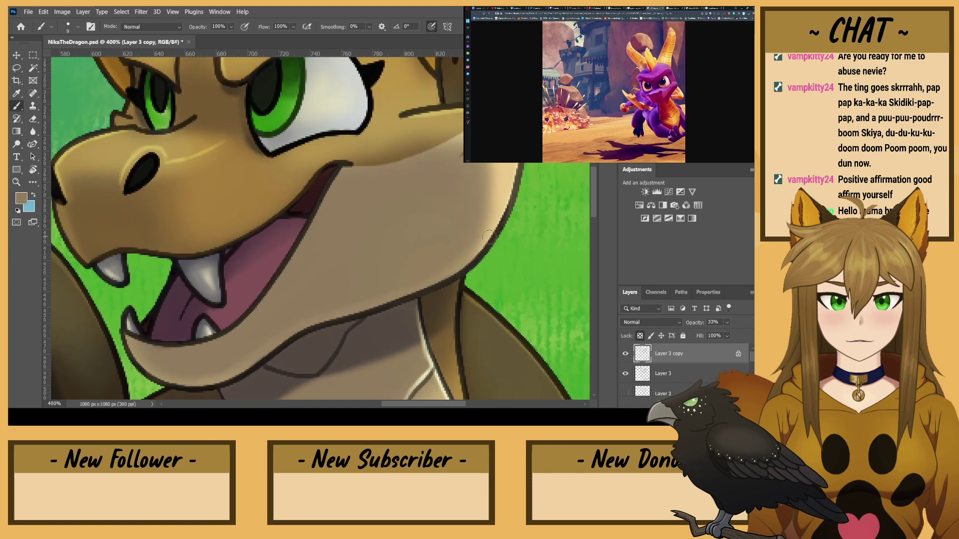
- Recolour the cheek's outer outline on Layer 3 copy with light beige sampled from its lit edge
{"action": "left_click", "coordinate": [503, 200], "text": "alt"}
{"action": "key", "text": "ctrl+minus"}
{"action": "key", "text": "ctrl+minus"}
{"action": "key", "text": "ctrl+minus"}
{"action": "key", "text": "ctrl+minus"}
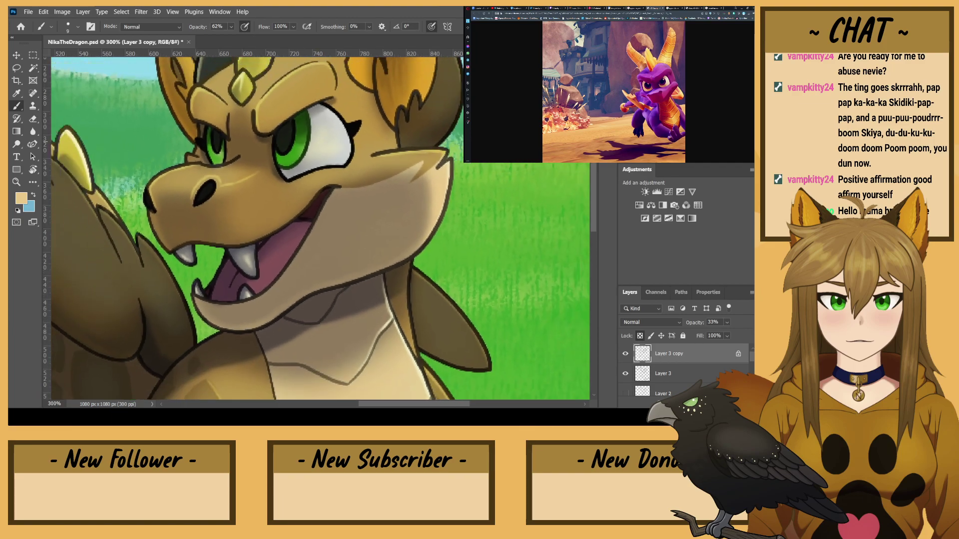
{"action": "key", "text": "ctrl+plus"}
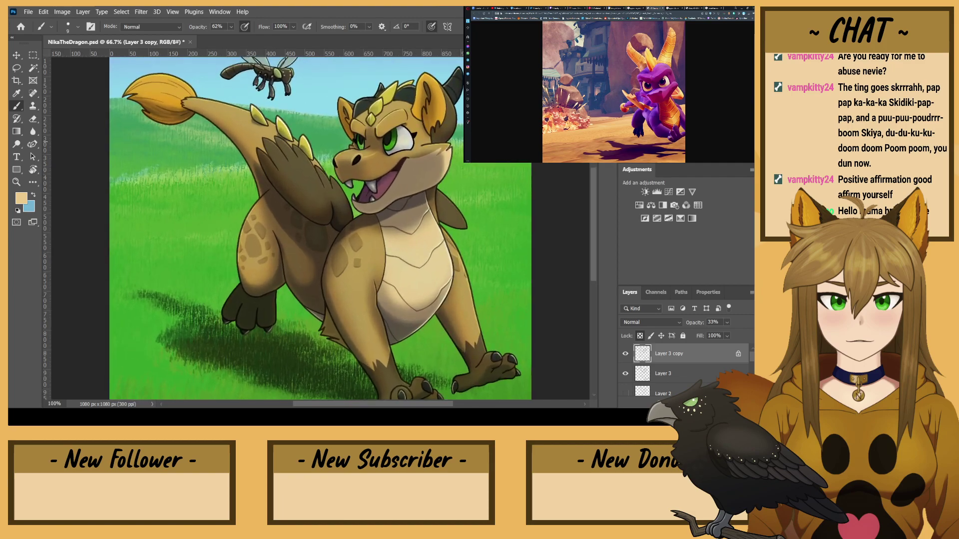
{"action": "key", "text": "ctrl+minus"}
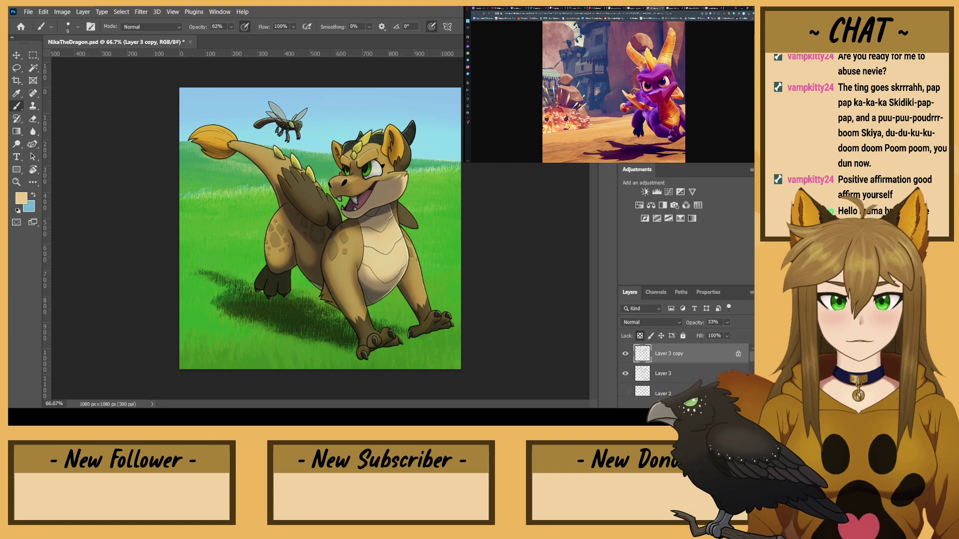
- Merge the outlines of Layer 3 copy and Layer 3 into Layer 4, moving them below the hidden Layer 2
{"action": "key", "text": "Delete"}
{"action": "left_click_drag", "start_coordinate": [685, 355], "coordinate": [673, 388]}
{"action": "key", "text": "Delete"}
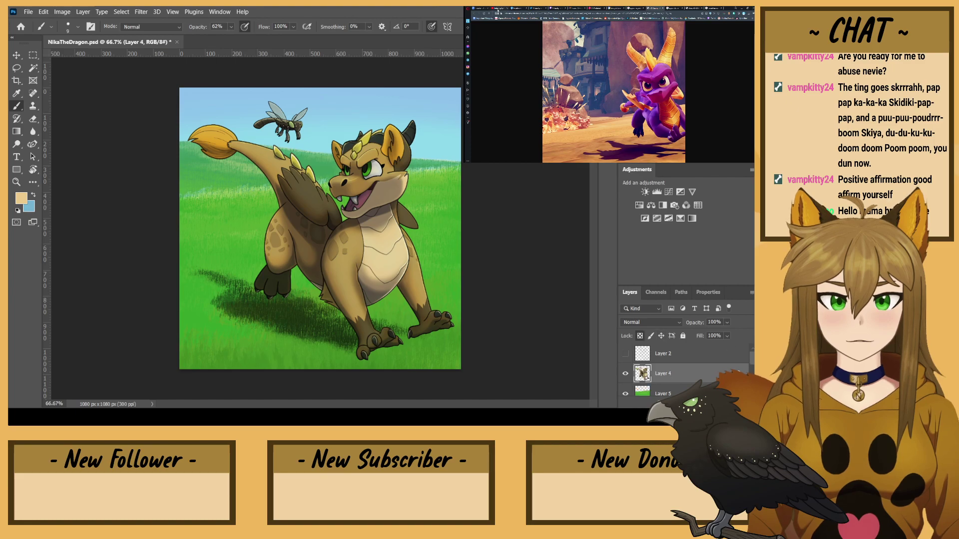
{"action": "left_click", "coordinate": [499, 8]}
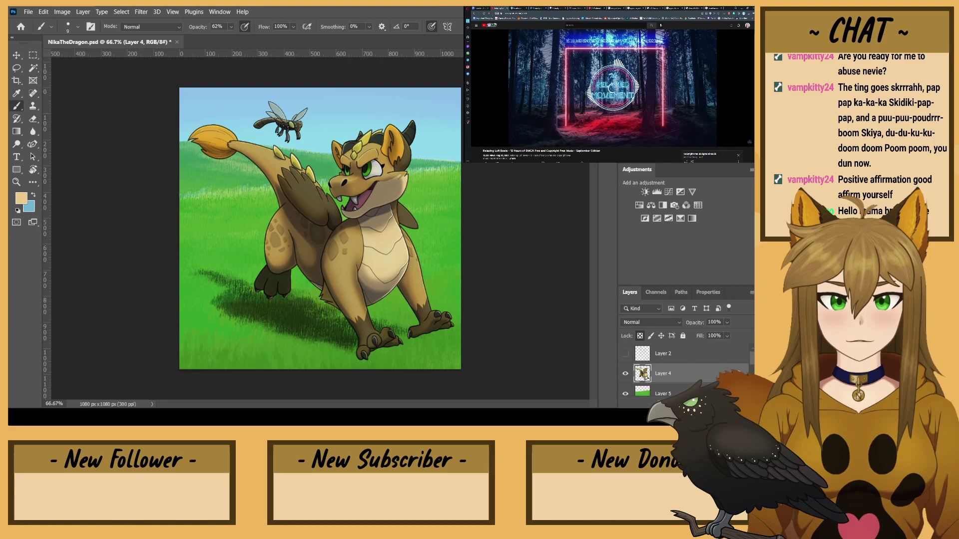
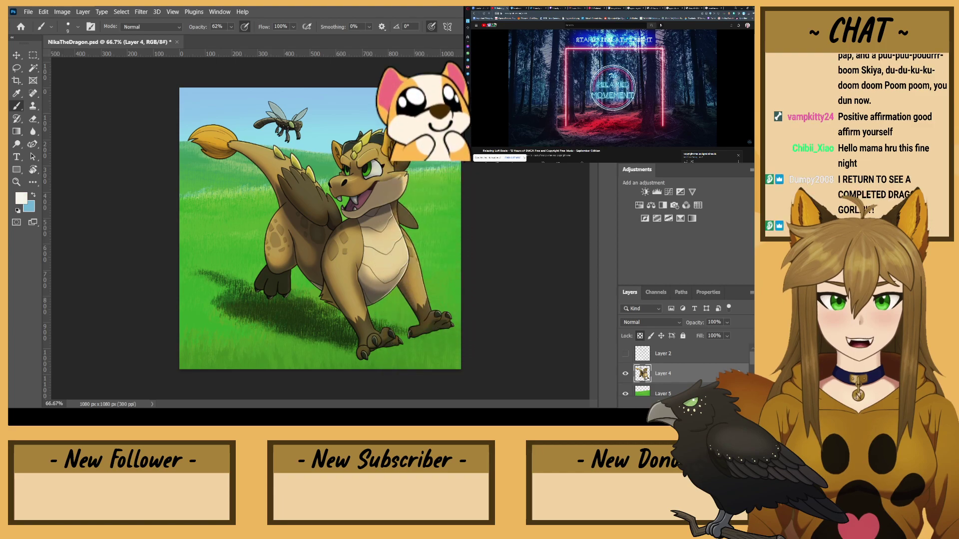
- Set the brush opacity to 100% without pen pressure and bring up the purple dragon reference artwork in the browser
{"action": "key", "text": "ctrl+plus"}
{"action": "key", "text": "ctrl+plus"}
{"action": "left_click_drag", "start_coordinate": [247, 118], "coordinate": [209, 331]}
{"action": "left_click", "coordinate": [78, 27]}
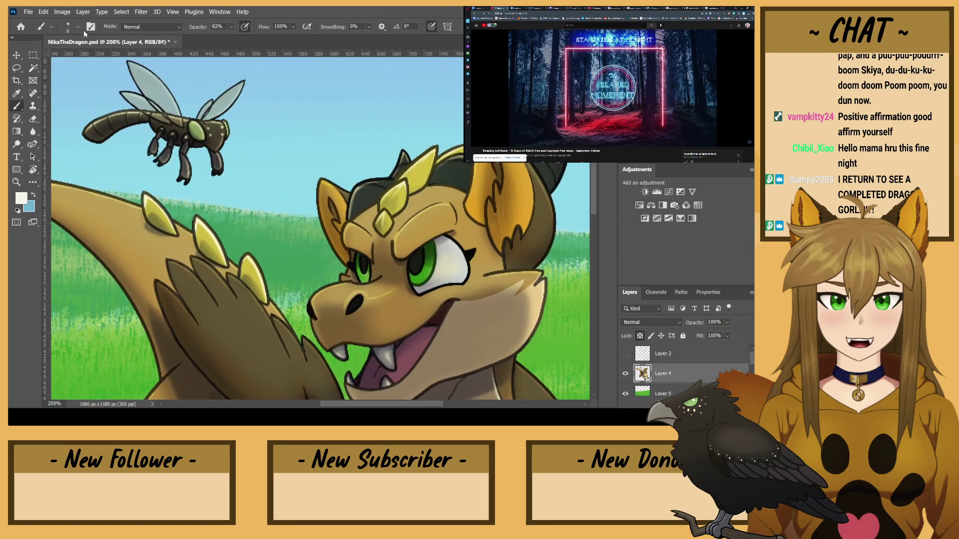
{"action": "key", "text": "0"}
{"action": "left_click", "coordinate": [693, 8]}
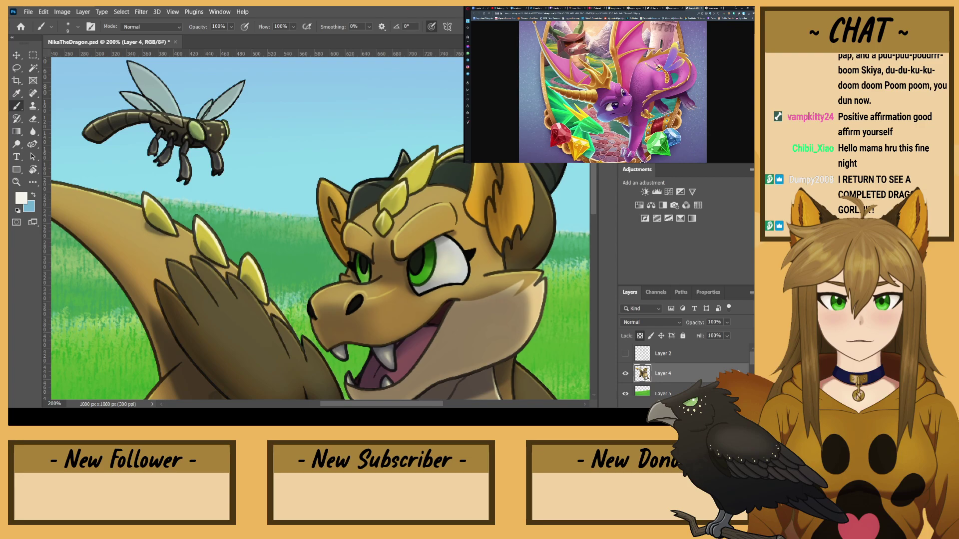
{"action": "left_click_drag", "start_coordinate": [427, 252], "coordinate": [427, 254]}
{"action": "key", "text": "e"}
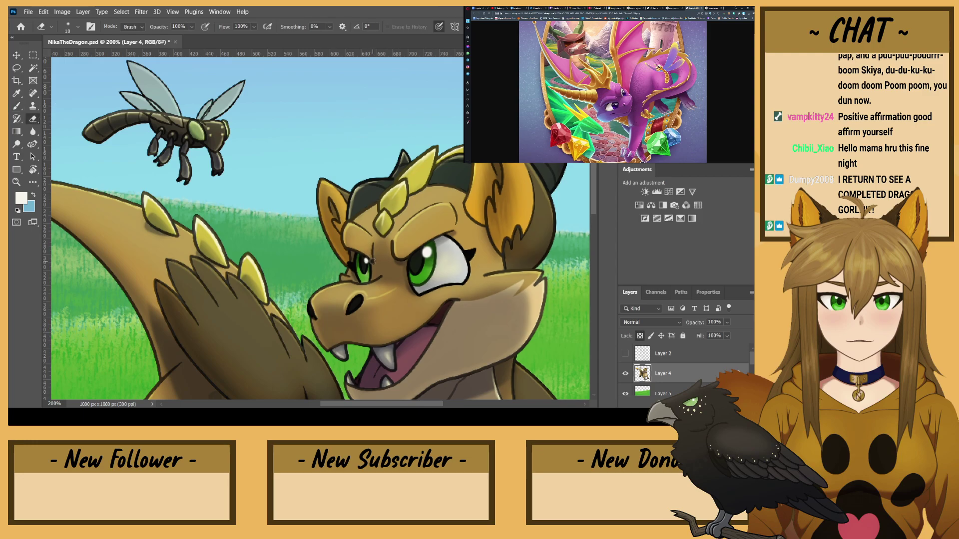
{"action": "key", "text": "ctrl+z"}
- Add a new layer above Layer 4 and paint a small white highlight in each of the dragon's eyes
{"action": "key", "text": "ctrl+shift+alt+n"}
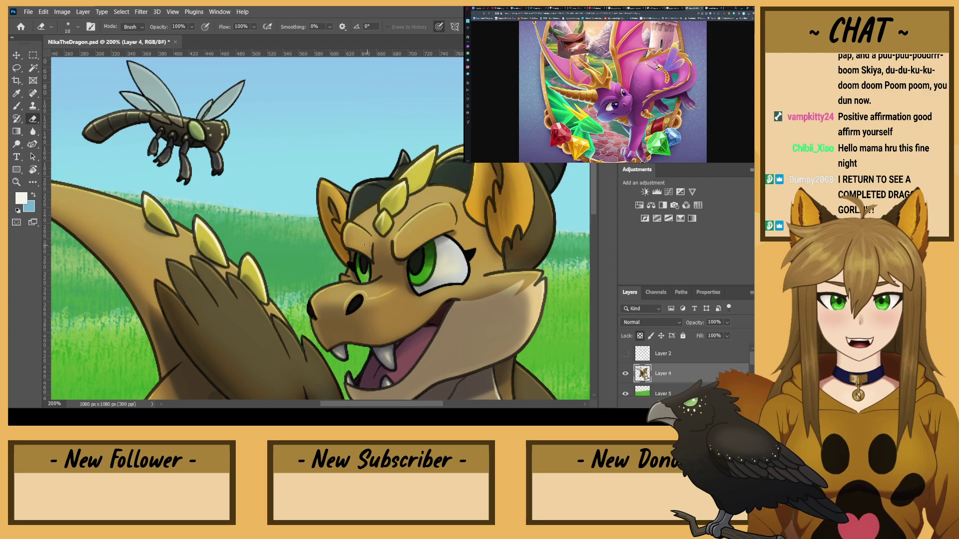
{"action": "key", "text": "b"}
{"action": "left_click_drag", "start_coordinate": [426, 251], "coordinate": [425, 255]}
{"action": "left_click_drag", "start_coordinate": [366, 262], "coordinate": [368, 258]}
{"action": "key", "text": "e"}
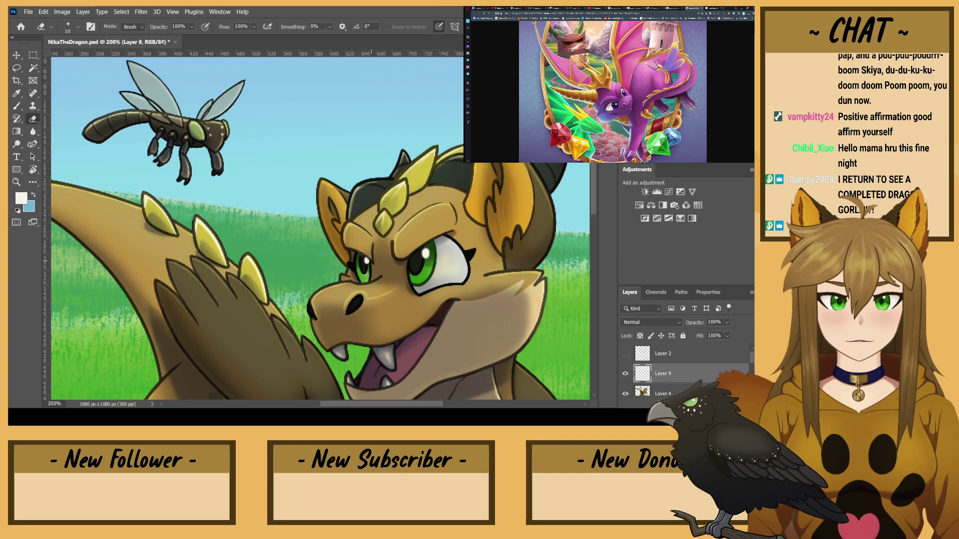
- Paint a white highlight on the dragonfly's eye and merge the highlight layer down into Layer 4
{"action": "left_click", "coordinate": [16, 105]}
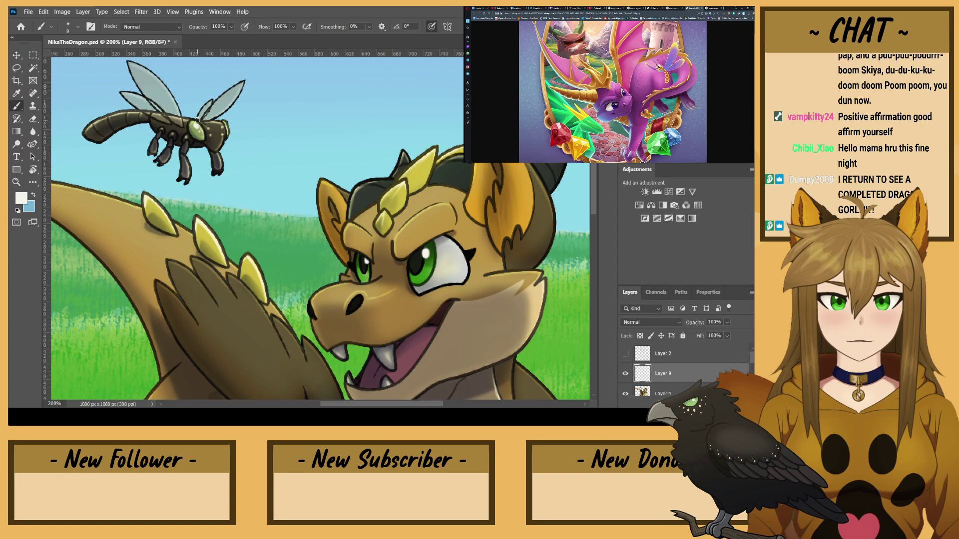
{"action": "left_click_drag", "start_coordinate": [204, 156], "coordinate": [320, 239]}
{"action": "key", "text": "ctrl+minus"}
{"action": "key", "text": "ctrl+minus"}
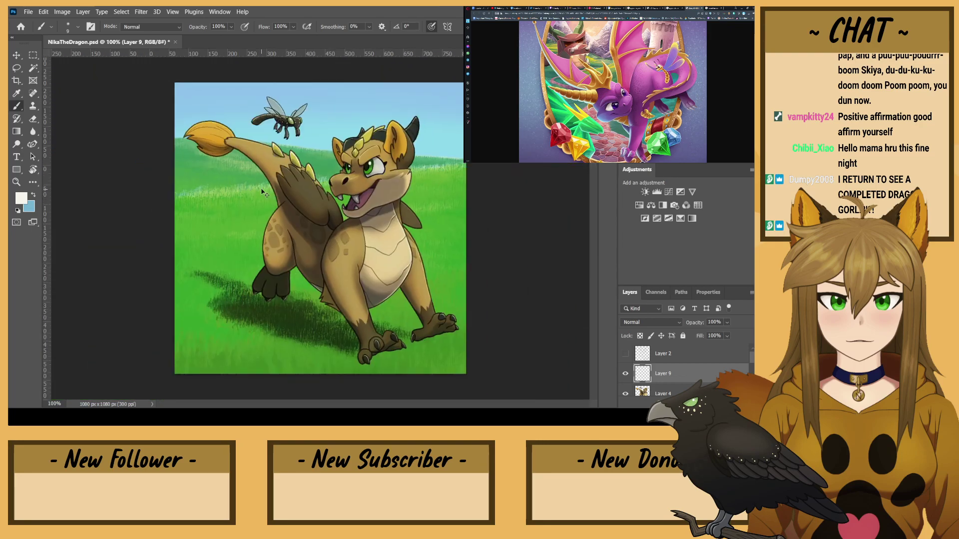
{"action": "key", "text": "Delete"}
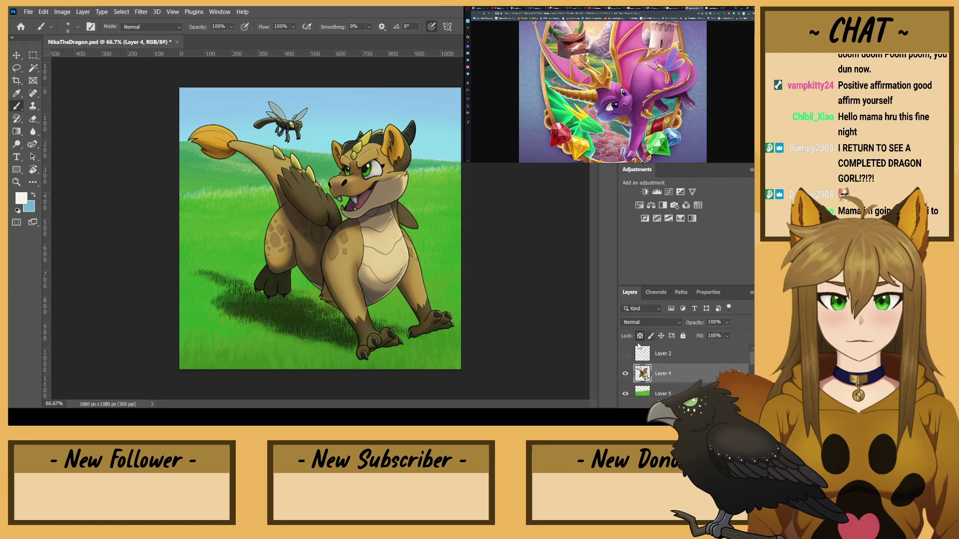
- Soften the distant hills on Layer 6 with a blur filter, reducing its strength to a mild blur
{"action": "key", "text": "alt+bracketleft"}
{"action": "key", "text": "alt+bracketleft"}
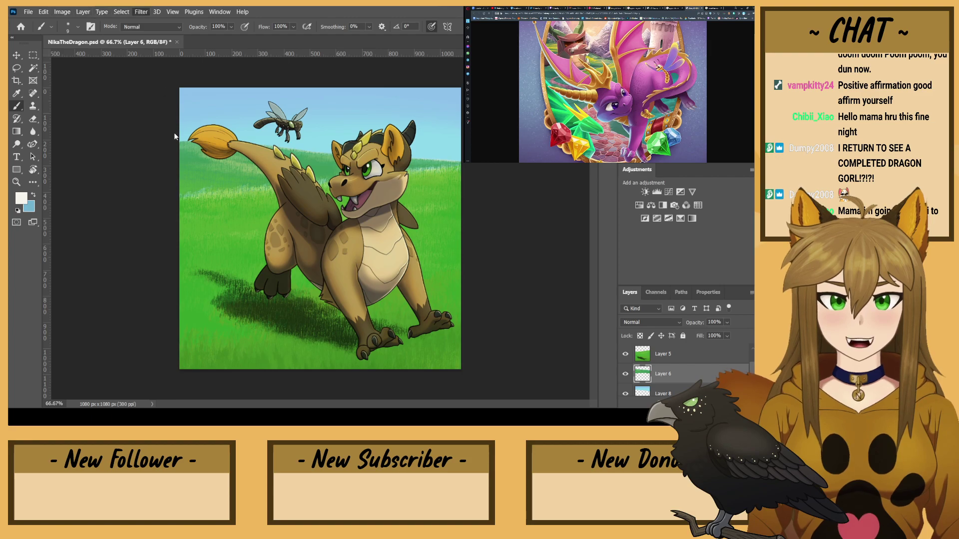
{"action": "left_click", "coordinate": [287, 171]}
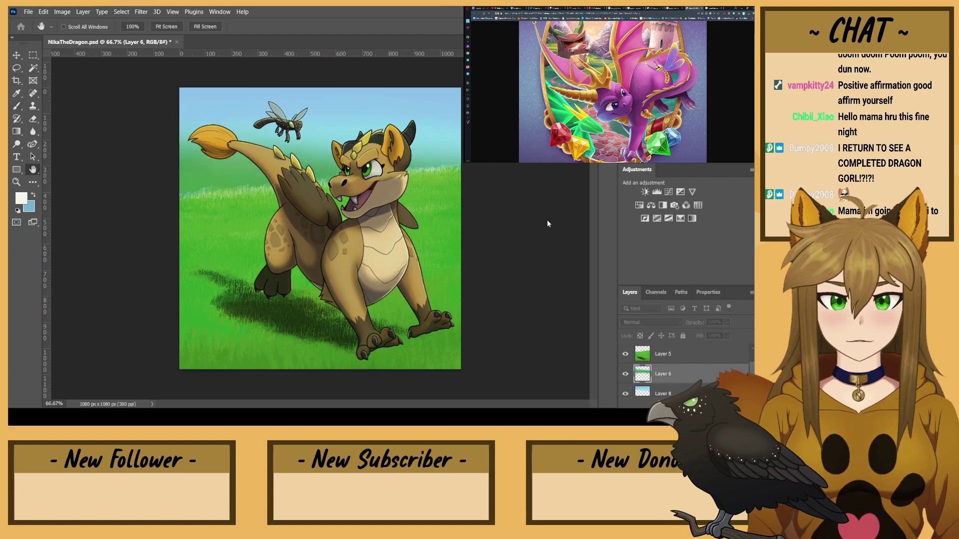
{"action": "key", "text": "ctrl+shift+z"}
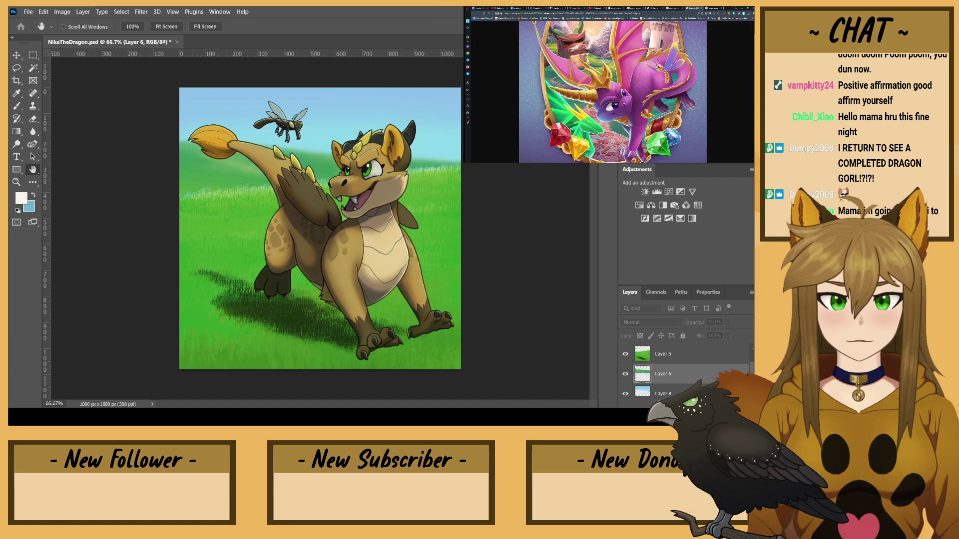
- Soften the far edge of the grass on Layer 5 with a large Blur tool brush at 100% strength
{"action": "left_click", "coordinate": [686, 360]}
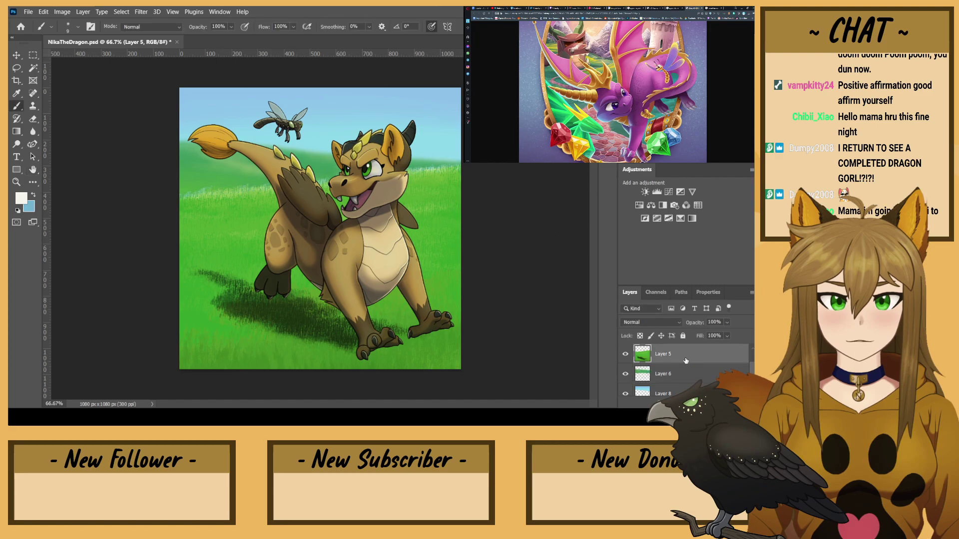
{"action": "left_click", "coordinate": [33, 132]}
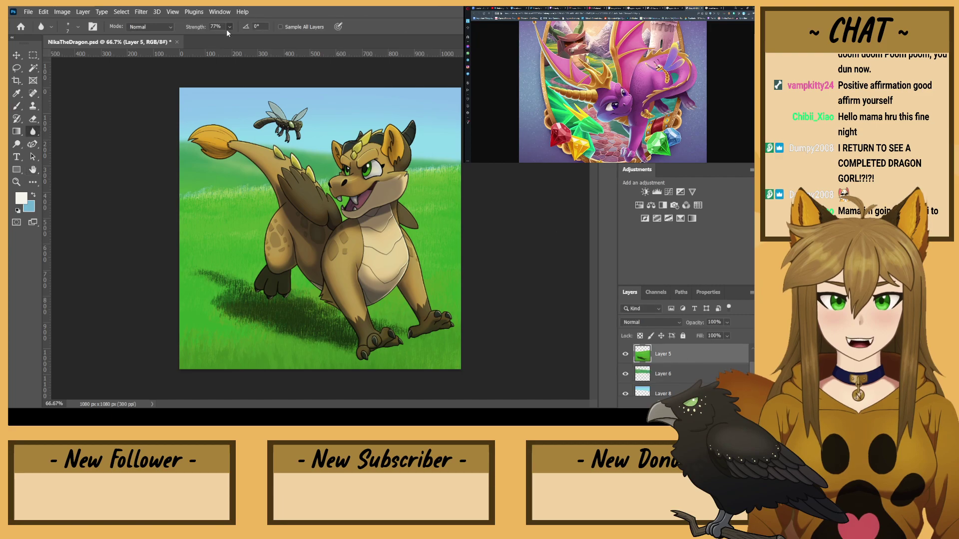
{"action": "key", "text": "bracketright"}
{"action": "key", "text": "bracketright"}
{"action": "key", "text": "bracketright"}
{"action": "key", "text": "bracketright"}
{"action": "key", "text": "bracketright"}
{"action": "key", "text": "bracketright"}
{"action": "key", "text": "bracketright"}
{"action": "key", "text": "bracketright"}
{"action": "key", "text": "bracketright"}
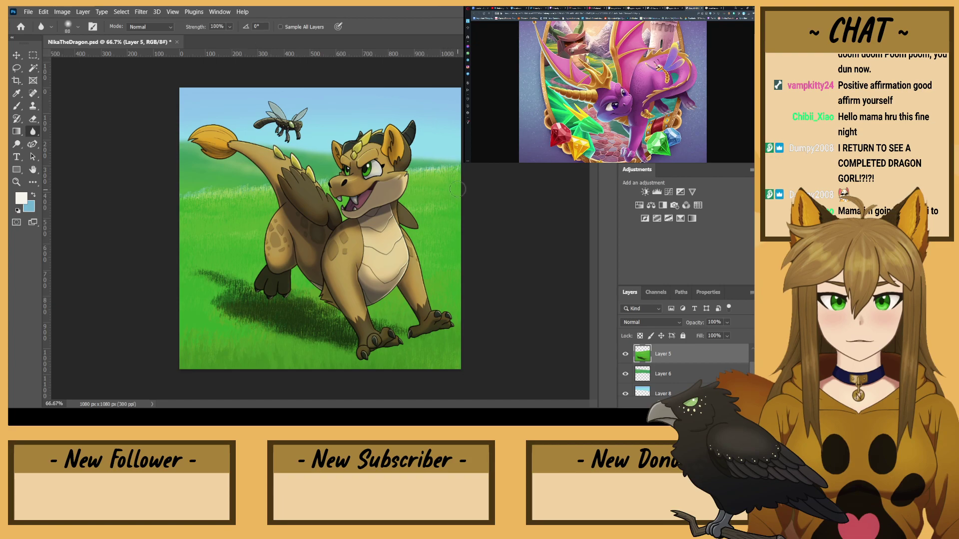
{"action": "key", "text": "bracketright"}
{"action": "key", "text": "bracketright"}
{"action": "key", "text": "bracketright"}
{"action": "key", "text": "bracketright"}
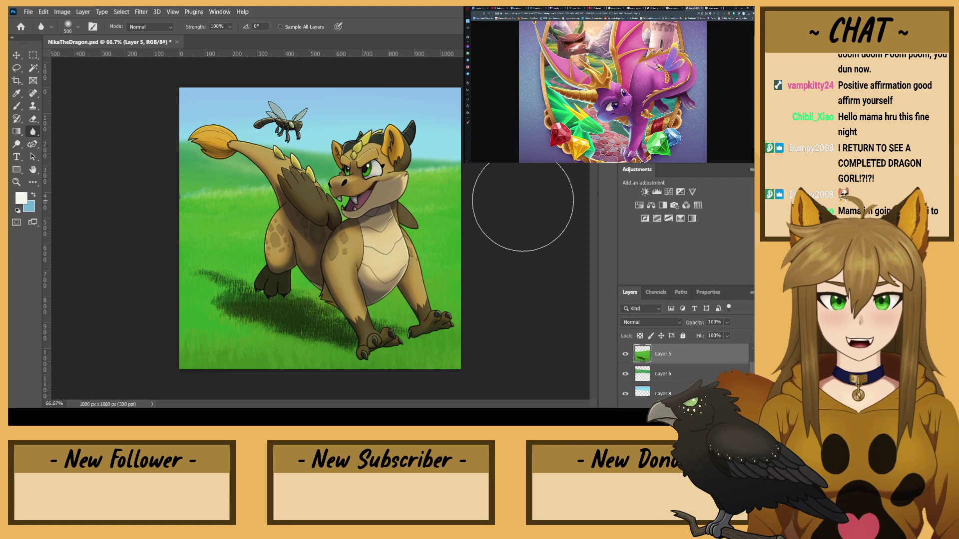
- Add a new brush layer directly above the sky on Layer 8 and bring up the game landscape image results as reference
{"action": "left_click", "coordinate": [682, 391]}
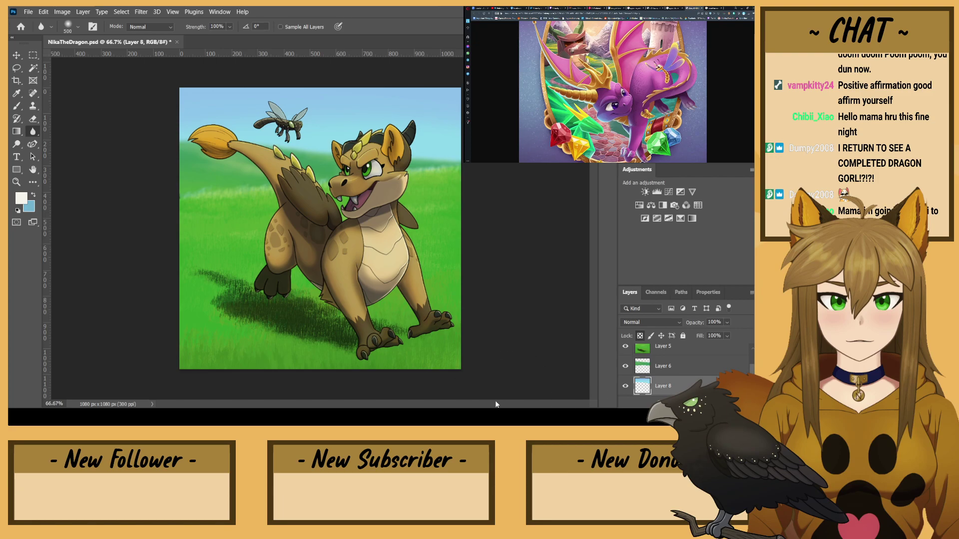
{"action": "scroll", "coordinate": [641, 69], "scroll_direction": "up", "scroll_amount": 2}
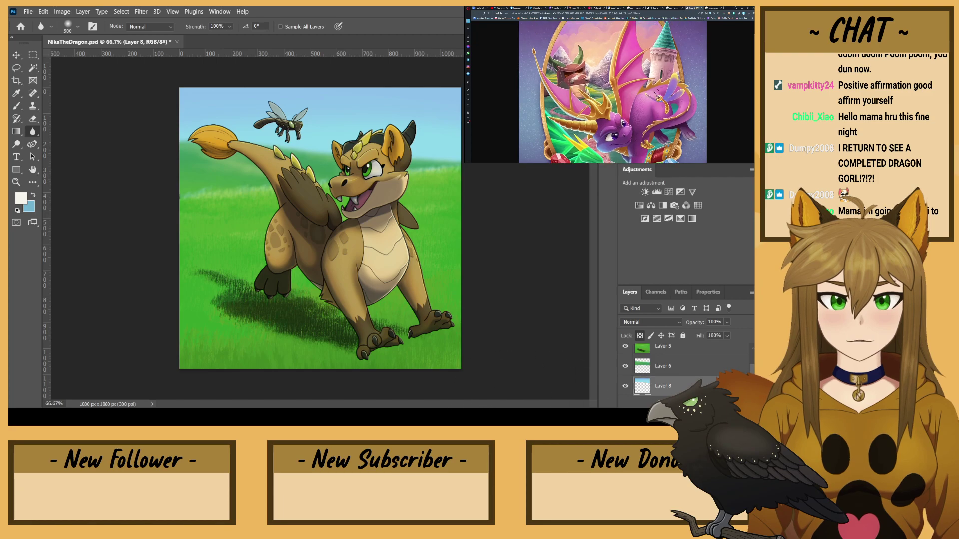
{"action": "key", "text": "b"}
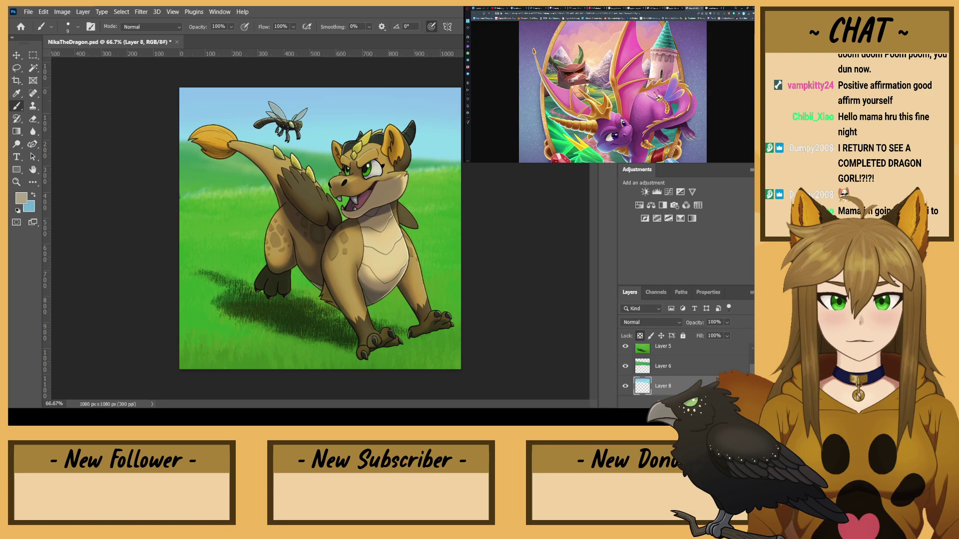
{"action": "key", "text": "ctrl+shift+alt+n"}
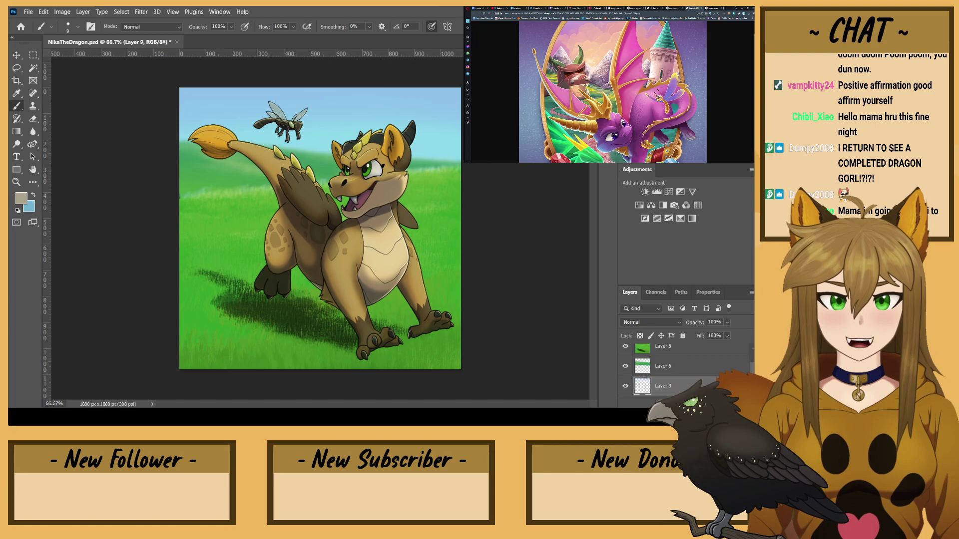
{"action": "left_click", "coordinate": [677, 8]}
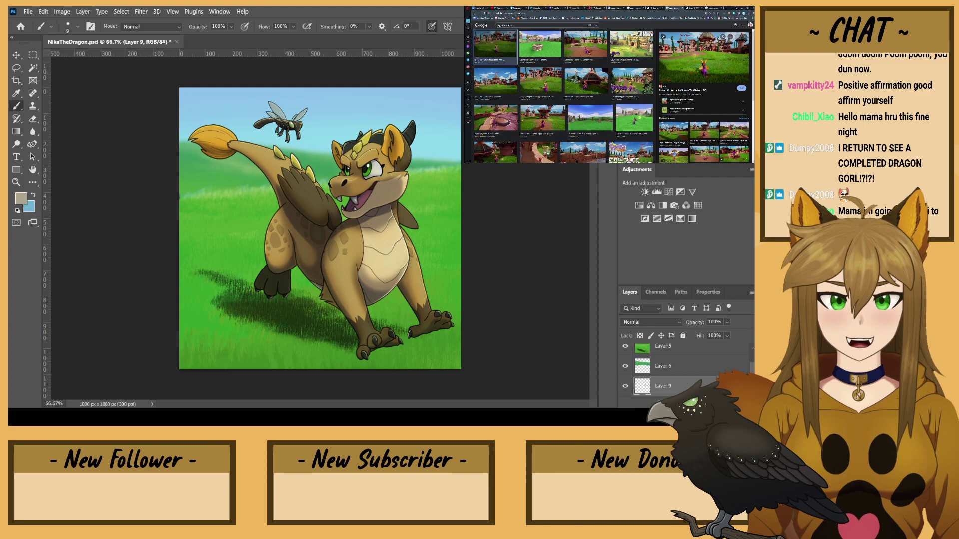
- Hide the dragon on Layer 4 to expose the horizon area for background painting
{"action": "scroll", "coordinate": [656, 374], "scroll_direction": "up", "scroll_amount": 2}
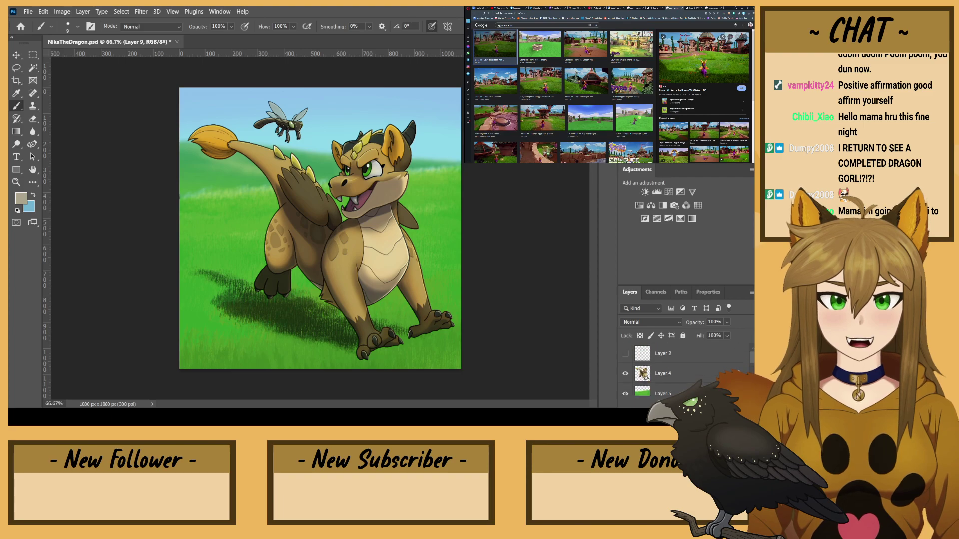
{"action": "left_click", "coordinate": [625, 375]}
{"action": "scroll", "coordinate": [656, 378], "scroll_direction": "down", "scroll_amount": 1}
{"action": "scroll", "coordinate": [670, 379], "scroll_direction": "down", "scroll_amount": 2}
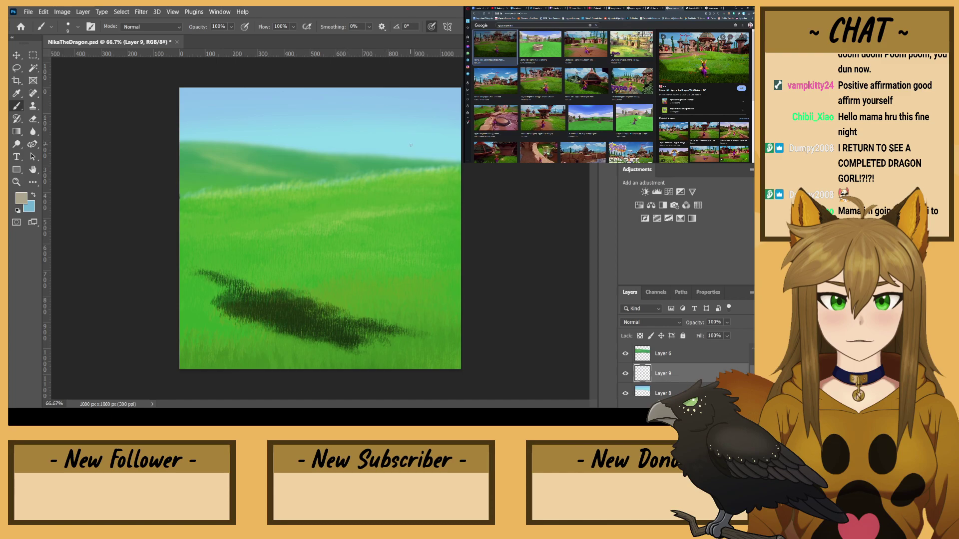
- Enlarge the brush and paint a beige building base with a dark green dome behind the distant hills on Layer 9
{"action": "key", "text": "bracketright"}
{"action": "key", "text": "bracketright"}
{"action": "key", "text": "bracketright"}
{"action": "key", "text": "bracketright"}
{"action": "mouse_move", "coordinate": [424, 154]}
{"action": "left_mouse_down"}
{"action": "mouse_move", "coordinate": [372, 151]}
{"action": "mouse_move", "coordinate": [423, 157]}
{"action": "mouse_move", "coordinate": [382, 154]}
{"action": "mouse_move", "coordinate": [404, 158]}
{"action": "left_mouse_up"}
{"action": "left_click", "coordinate": [403, 148], "text": "alt"}
{"action": "mouse_move", "coordinate": [420, 151]}
{"action": "left_mouse_down"}
{"action": "mouse_move", "coordinate": [406, 141]}
{"action": "mouse_move", "coordinate": [376, 150]}
{"action": "mouse_move", "coordinate": [402, 142]}
{"action": "mouse_move", "coordinate": [383, 147]}
{"action": "left_mouse_up"}
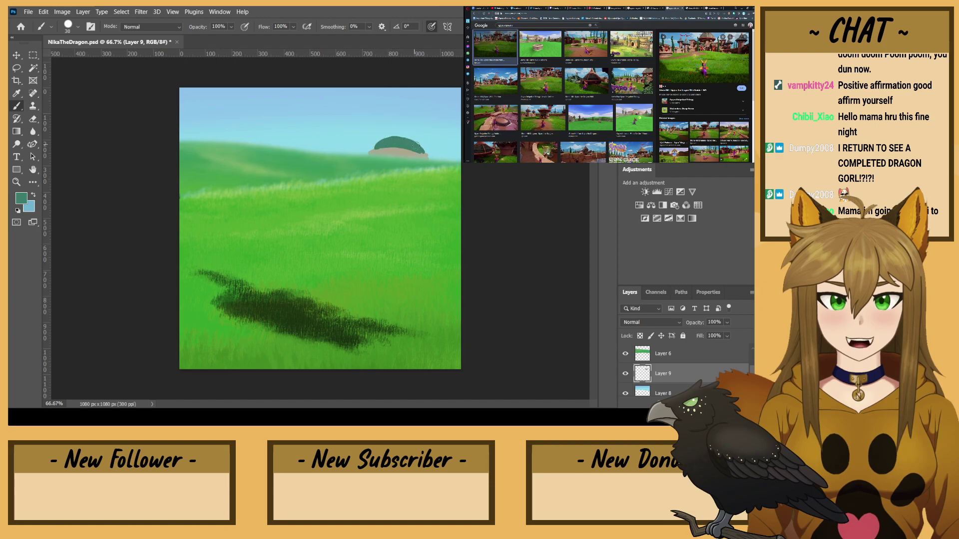
- Paint a beige frame and a ball-topped spire over the green dome
{"action": "left_click", "coordinate": [394, 153], "text": "alt"}
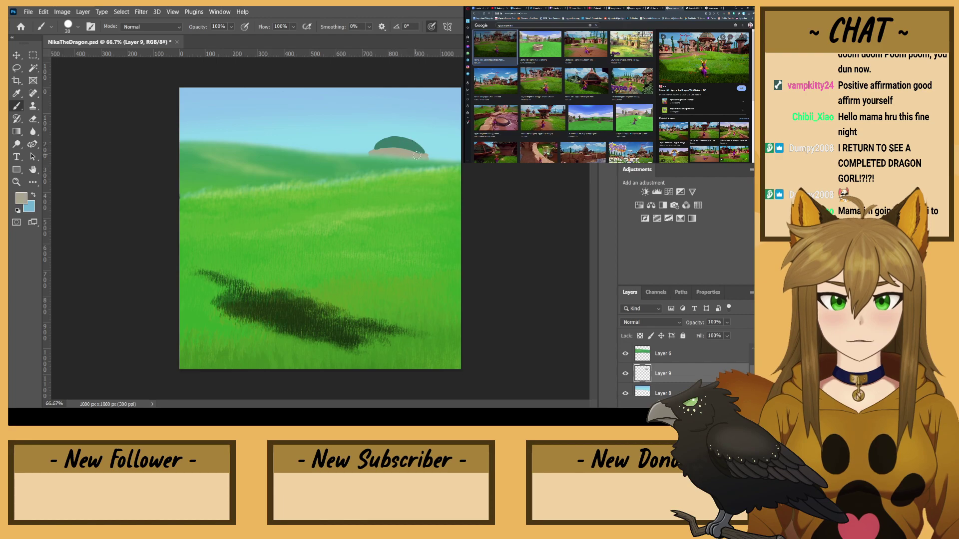
{"action": "mouse_move", "coordinate": [405, 141]}
{"action": "left_mouse_down"}
{"action": "mouse_move", "coordinate": [413, 149]}
{"action": "mouse_move", "coordinate": [374, 145]}
{"action": "mouse_move", "coordinate": [400, 138]}
{"action": "left_mouse_up"}
{"action": "left_click", "coordinate": [702, 62]}
{"action": "left_click", "coordinate": [741, 163]}
- Refine the dome's curved beige rib and the area around the spire with a smaller brush in the sampled beige
{"action": "key", "text": "ctrl+plus"}
{"action": "key", "text": "ctrl+plus"}
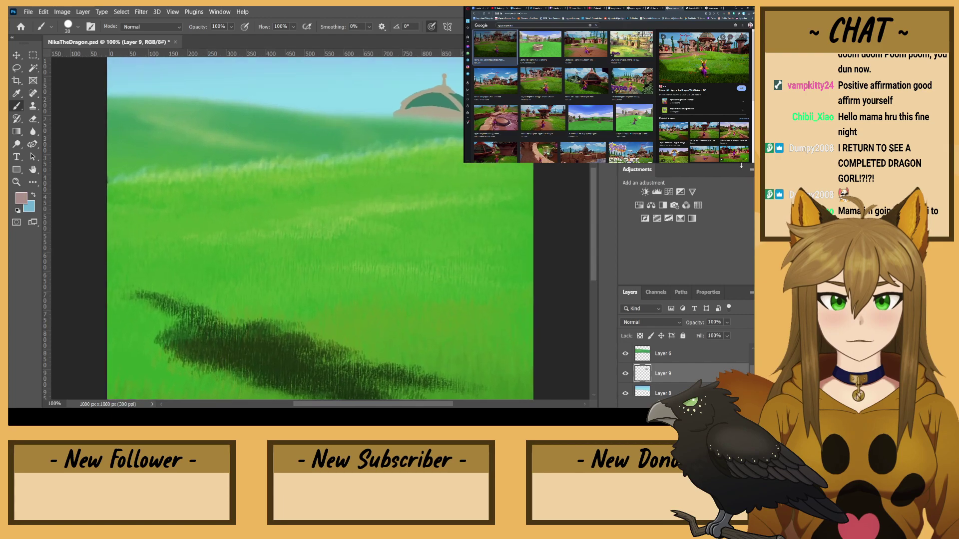
{"action": "left_click_drag", "start_coordinate": [464, 109], "coordinate": [370, 375]}
{"action": "left_click", "coordinate": [33, 119]}
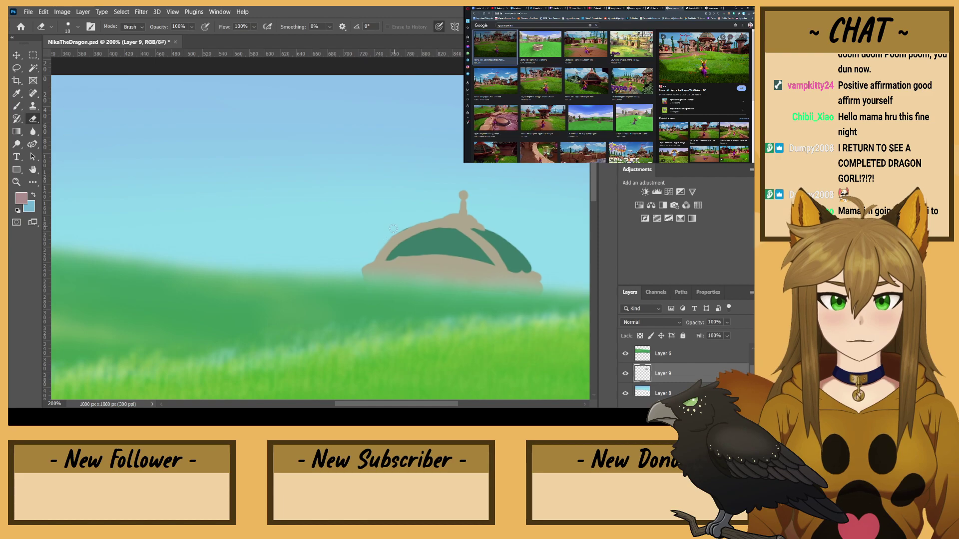
{"action": "left_click", "coordinate": [17, 105]}
{"action": "left_click", "coordinate": [403, 233], "text": "alt"}
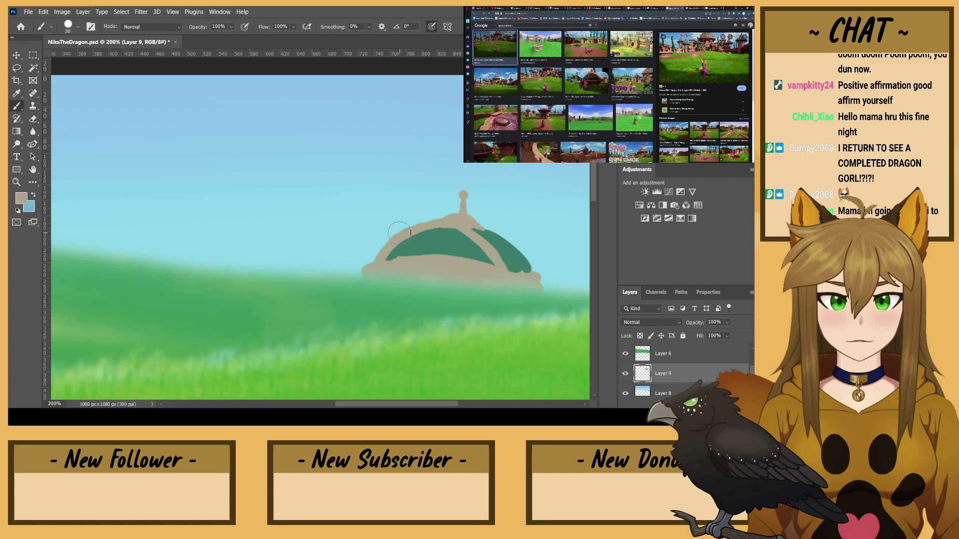
{"action": "key", "text": "bracketleft"}
{"action": "key", "text": "bracketleft"}
{"action": "left_click_drag", "start_coordinate": [483, 227], "coordinate": [464, 216]}
{"action": "left_click_drag", "start_coordinate": [505, 265], "coordinate": [484, 238]}
- Extend the far end of the base and the green dome panel, and erase both base ends to a crisp edge
{"action": "key", "text": "r"}
{"action": "mouse_move", "coordinate": [283, 253]}
{"action": "left_mouse_down"}
{"action": "mouse_move", "coordinate": [270, 226]}
{"action": "mouse_move", "coordinate": [285, 229]}
{"action": "left_mouse_up"}
{"action": "key", "text": "space"}
{"action": "left_click_drag", "start_coordinate": [319, 288], "coordinate": [288, 205]}
{"action": "left_click_drag", "start_coordinate": [433, 279], "coordinate": [445, 287]}
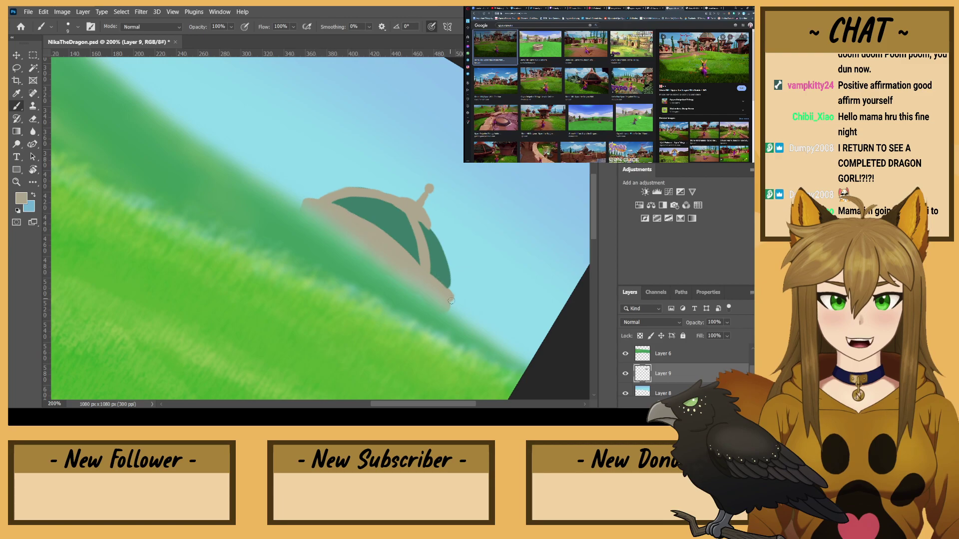
{"action": "left_click_drag", "start_coordinate": [455, 302], "coordinate": [445, 289]}
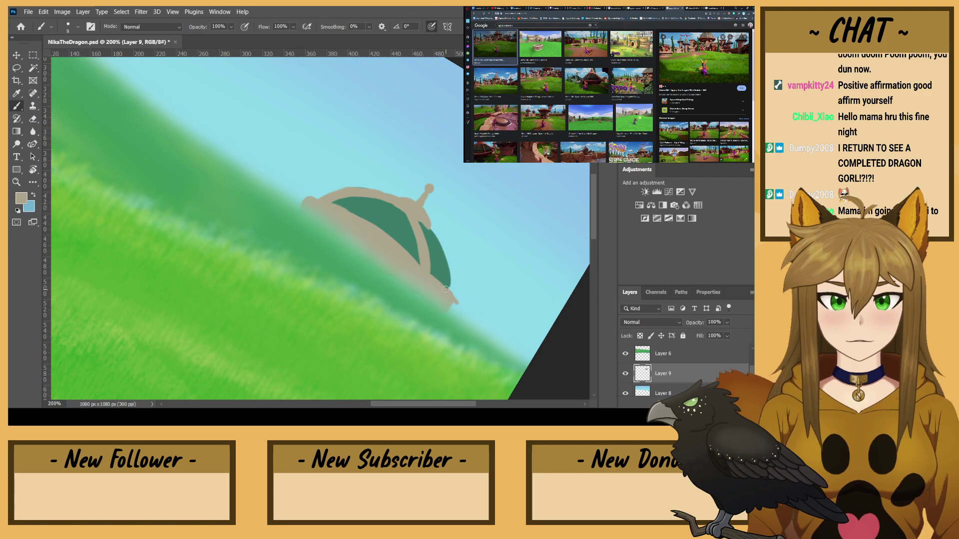
{"action": "left_click", "coordinate": [440, 241], "text": "alt"}
{"action": "mouse_move", "coordinate": [448, 284]}
{"action": "left_mouse_down"}
{"action": "mouse_move", "coordinate": [452, 291]}
{"action": "mouse_move", "coordinate": [449, 265]}
{"action": "mouse_move", "coordinate": [423, 222]}
{"action": "left_mouse_up"}
{"action": "key", "text": "e"}
{"action": "left_click_drag", "start_coordinate": [460, 302], "coordinate": [445, 314]}
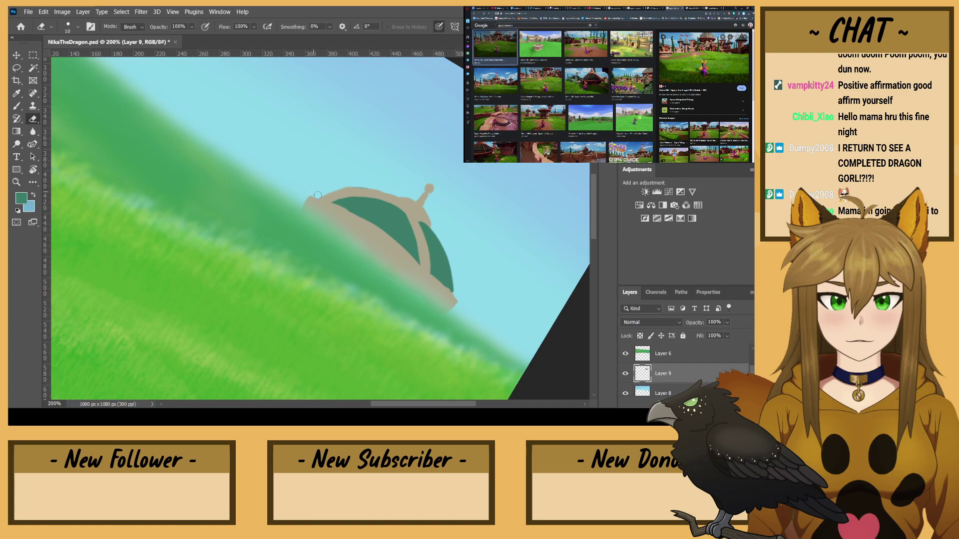
{"action": "left_click_drag", "start_coordinate": [233, 209], "coordinate": [283, 91]}
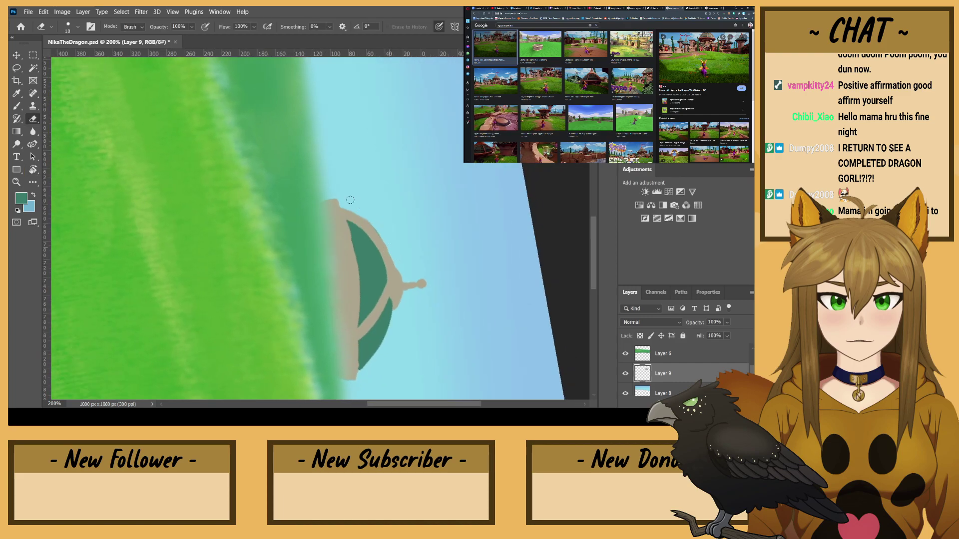
- Paint a small wavy red flag on the dome's spire
{"action": "key", "text": "r"}
{"action": "mouse_move", "coordinate": [184, 192]}
{"action": "left_mouse_down"}
{"action": "mouse_move", "coordinate": [200, 270]}
{"action": "mouse_move", "coordinate": [234, 325]}
{"action": "left_mouse_up"}
{"action": "key", "text": "b"}
{"action": "left_click", "coordinate": [440, 263], "text": "alt"}
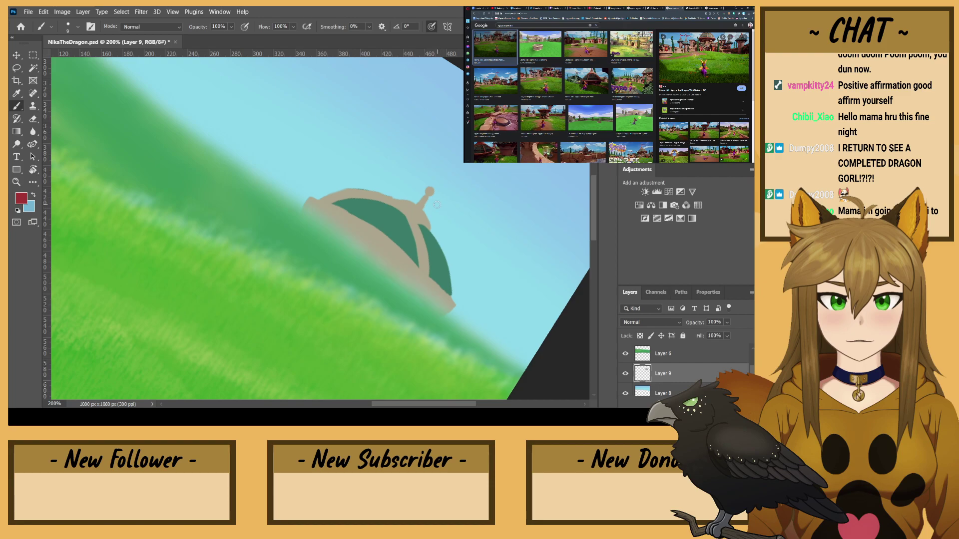
{"action": "left_click_drag", "start_coordinate": [430, 198], "coordinate": [447, 214]}
{"action": "key", "text": "ctrl+z"}
{"action": "key", "text": "r"}
{"action": "left_click_drag", "start_coordinate": [196, 203], "coordinate": [209, 286]}
- Add a new layer clipped to the building on Layer 9 and paint navy shading along the lower edge of the base
{"action": "left_click", "coordinate": [714, 404]}
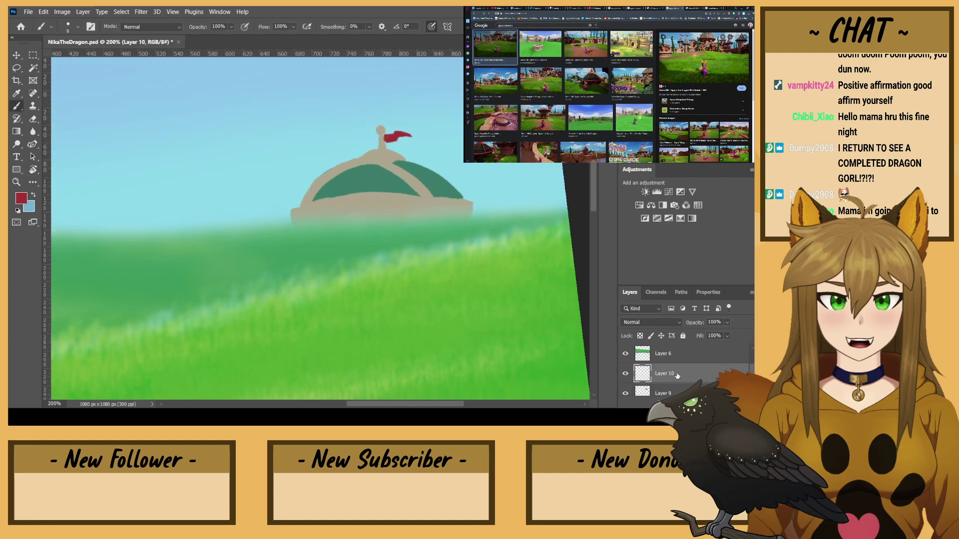
{"action": "key", "text": "ctrl+alt+g"}
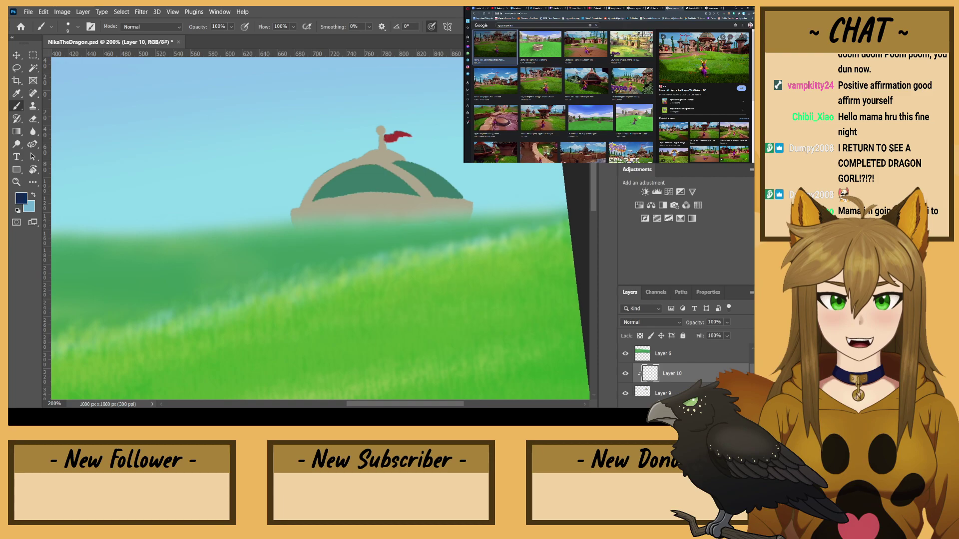
{"action": "key", "text": "r"}
{"action": "mouse_move", "coordinate": [180, 248]}
{"action": "left_mouse_down"}
{"action": "mouse_move", "coordinate": [184, 287]}
{"action": "mouse_move", "coordinate": [158, 248]}
{"action": "mouse_move", "coordinate": [200, 358]}
{"action": "left_mouse_up"}
{"action": "key", "text": "r"}
{"action": "left_click_drag", "start_coordinate": [143, 294], "coordinate": [135, 274]}
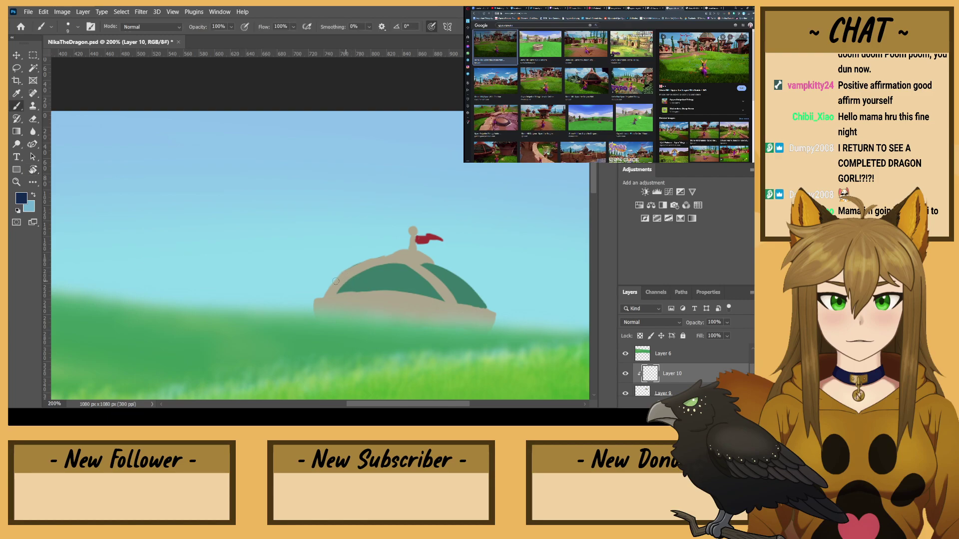
{"action": "key", "text": "r"}
{"action": "mouse_move", "coordinate": [247, 280]}
{"action": "left_mouse_down"}
{"action": "mouse_move", "coordinate": [220, 223]}
{"action": "mouse_move", "coordinate": [227, 205]}
{"action": "left_mouse_up"}
{"action": "mouse_move", "coordinate": [333, 374]}
{"action": "left_mouse_down"}
{"action": "mouse_move", "coordinate": [258, 280]}
{"action": "mouse_move", "coordinate": [343, 378]}
{"action": "mouse_move", "coordinate": [258, 285]}
{"action": "mouse_move", "coordinate": [317, 369]}
{"action": "mouse_move", "coordinate": [253, 264]}
{"action": "mouse_move", "coordinate": [327, 313]}
{"action": "left_mouse_up"}
{"action": "key", "text": "space"}
{"action": "mouse_move", "coordinate": [300, 266]}
{"action": "left_mouse_down"}
{"action": "mouse_move", "coordinate": [326, 318]}
{"action": "mouse_move", "coordinate": [274, 252]}
{"action": "left_mouse_up"}
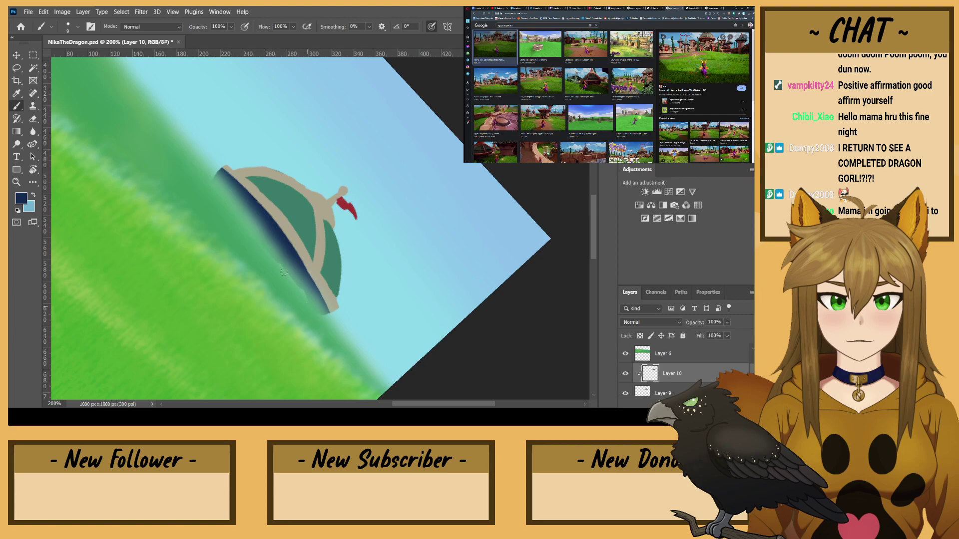
- Move the building and its shading layer together slightly lower behind the hill
{"action": "left_click", "coordinate": [17, 55]}
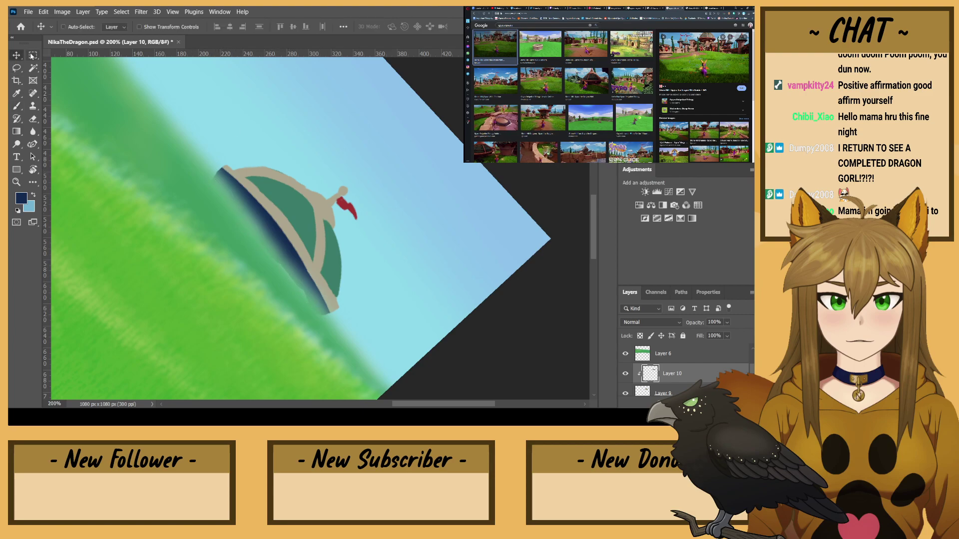
{"action": "left_click", "coordinate": [663, 392]}
{"action": "left_click", "coordinate": [668, 362], "text": "shift"}
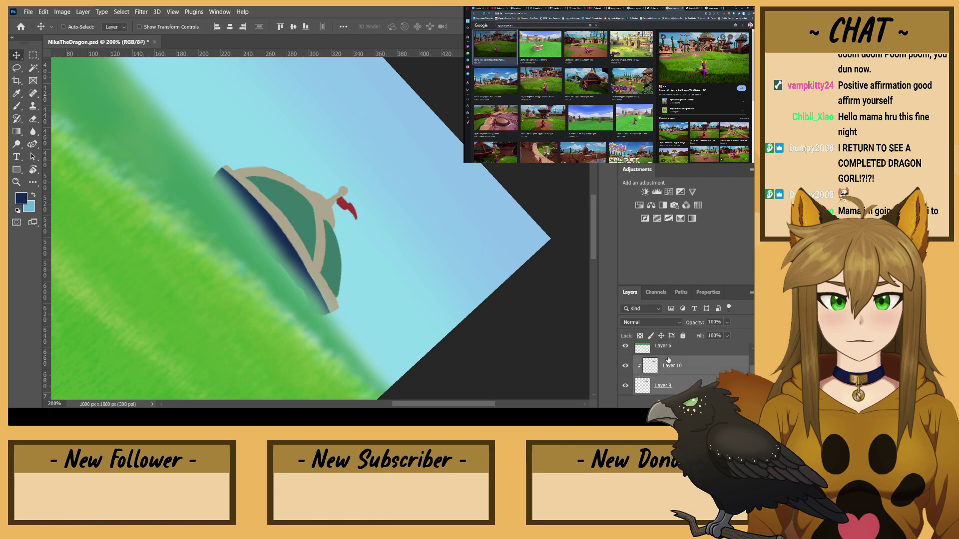
{"action": "left_click_drag", "start_coordinate": [265, 228], "coordinate": [259, 238]}
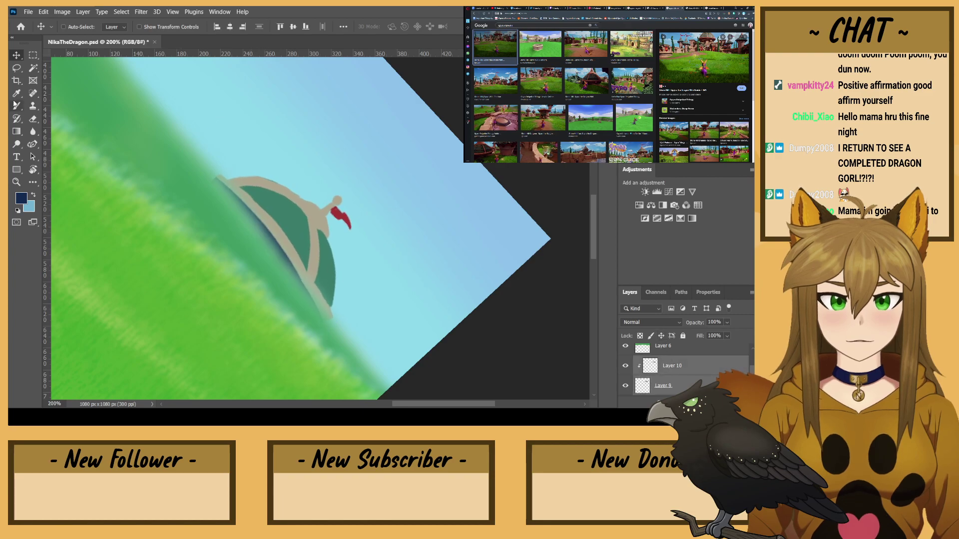
- Paint navy shadows on Layer 10 along the inner rib edges, the spire and the flag
{"action": "key", "text": "b"}
{"action": "left_click", "coordinate": [672, 360]}
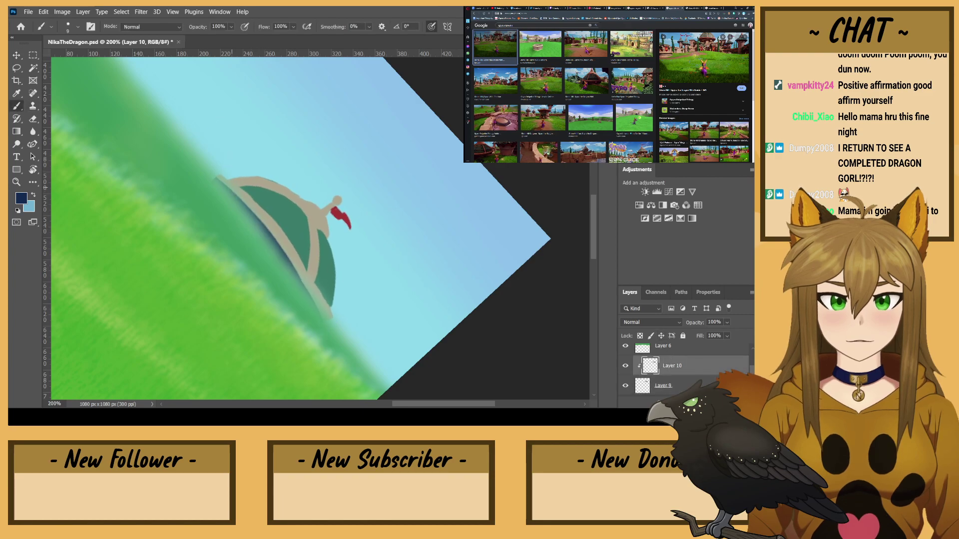
{"action": "key", "text": "r"}
{"action": "mouse_move", "coordinate": [173, 156]}
{"action": "left_mouse_down"}
{"action": "mouse_move", "coordinate": [238, 93]}
{"action": "mouse_move", "coordinate": [311, 179]}
{"action": "mouse_move", "coordinate": [282, 148]}
{"action": "left_mouse_up"}
{"action": "mouse_move", "coordinate": [318, 203]}
{"action": "left_mouse_down"}
{"action": "mouse_move", "coordinate": [305, 235]}
{"action": "mouse_move", "coordinate": [318, 210]}
{"action": "mouse_move", "coordinate": [283, 257]}
{"action": "left_mouse_up"}
{"action": "left_click_drag", "start_coordinate": [325, 205], "coordinate": [325, 237]}
{"action": "key", "text": "r"}
{"action": "mouse_move", "coordinate": [242, 186]}
{"action": "left_mouse_down"}
{"action": "mouse_move", "coordinate": [236, 242]}
{"action": "mouse_move", "coordinate": [299, 309]}
{"action": "left_mouse_up"}
{"action": "left_click_drag", "start_coordinate": [309, 223], "coordinate": [306, 210]}
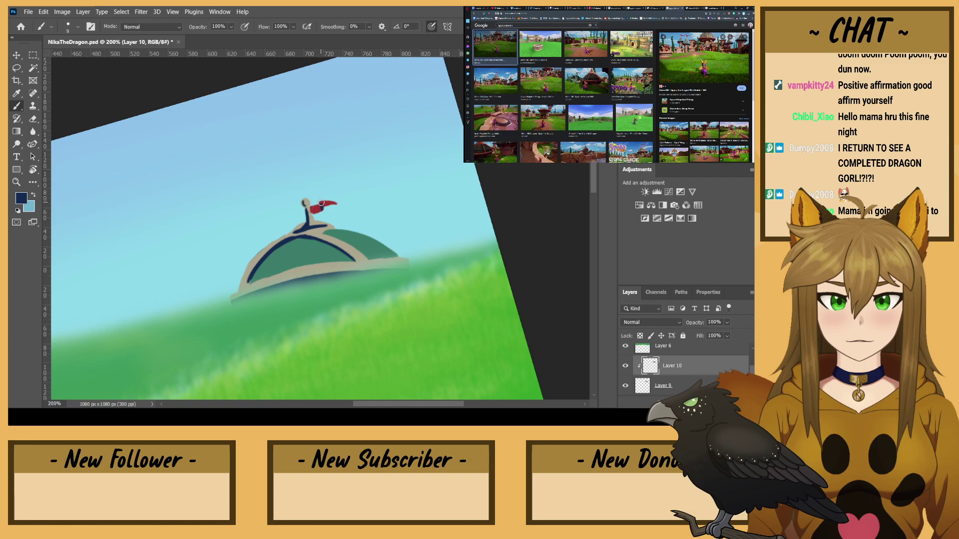
{"action": "key", "text": "r"}
{"action": "mouse_move", "coordinate": [218, 269]}
{"action": "left_mouse_down"}
{"action": "mouse_move", "coordinate": [202, 223]}
{"action": "mouse_move", "coordinate": [237, 267]}
{"action": "left_mouse_up"}
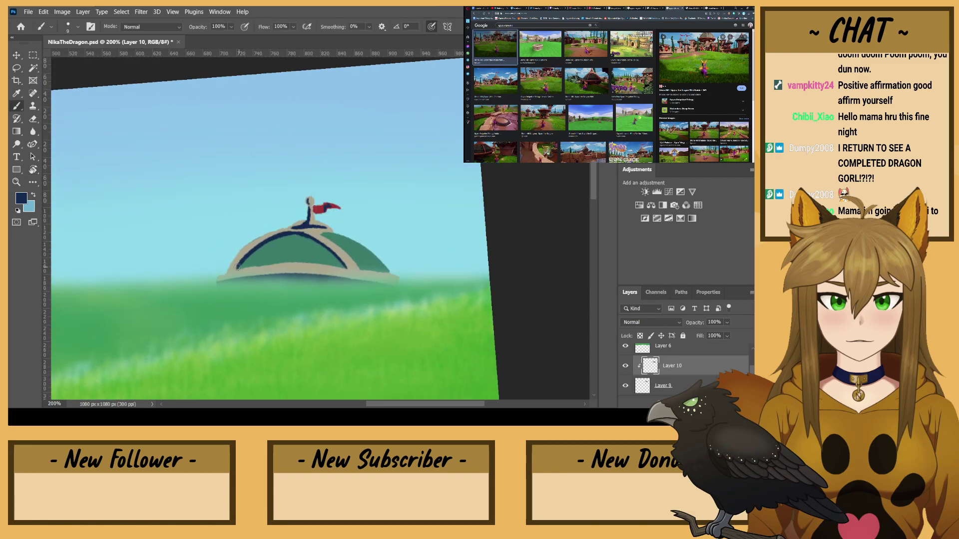
{"action": "key", "text": "r"}
{"action": "mouse_move", "coordinate": [180, 254]}
{"action": "left_mouse_down"}
{"action": "mouse_move", "coordinate": [182, 263]}
{"action": "mouse_move", "coordinate": [237, 216]}
{"action": "left_mouse_up"}
{"action": "key", "text": "space"}
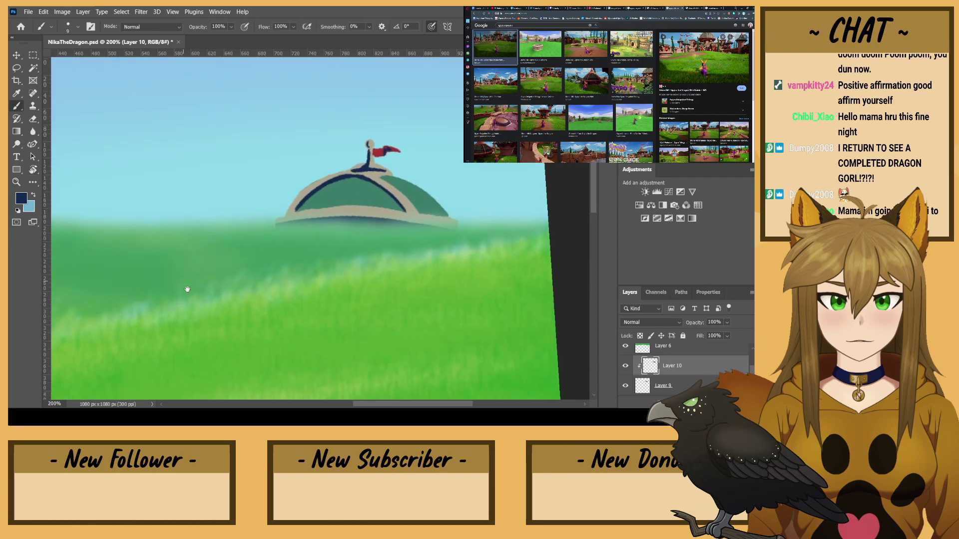
{"action": "left_click_drag", "start_coordinate": [187, 280], "coordinate": [206, 366]}
{"action": "key", "text": "r"}
{"action": "left_click_drag", "start_coordinate": [161, 245], "coordinate": [144, 243]}
{"action": "key", "text": "b"}
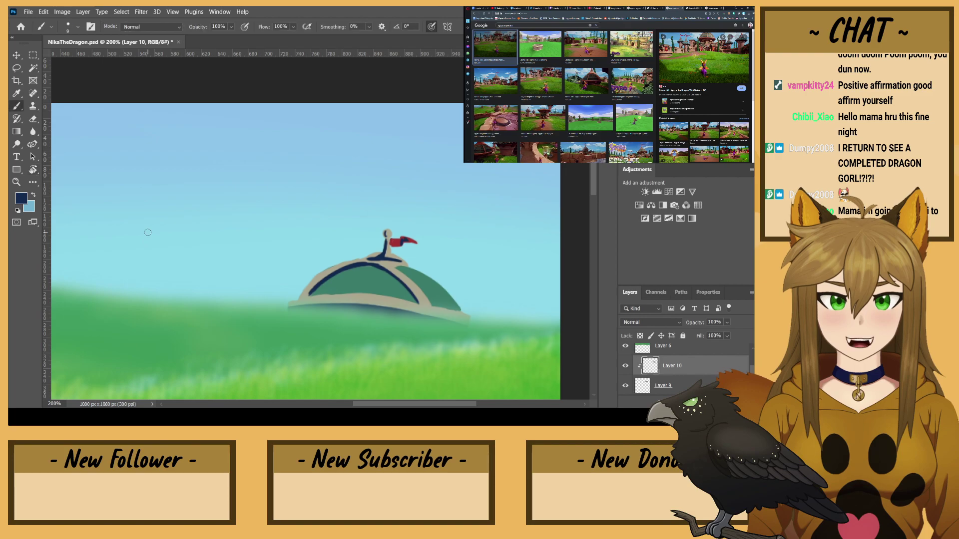
- Set the shading layer, Layer 10, to 50% opacity and Multiply blending
{"action": "left_click_drag", "start_coordinate": [714, 321], "coordinate": [706, 322]}
{"action": "type", "text": "50"}
{"action": "left_click", "coordinate": [642, 322]}
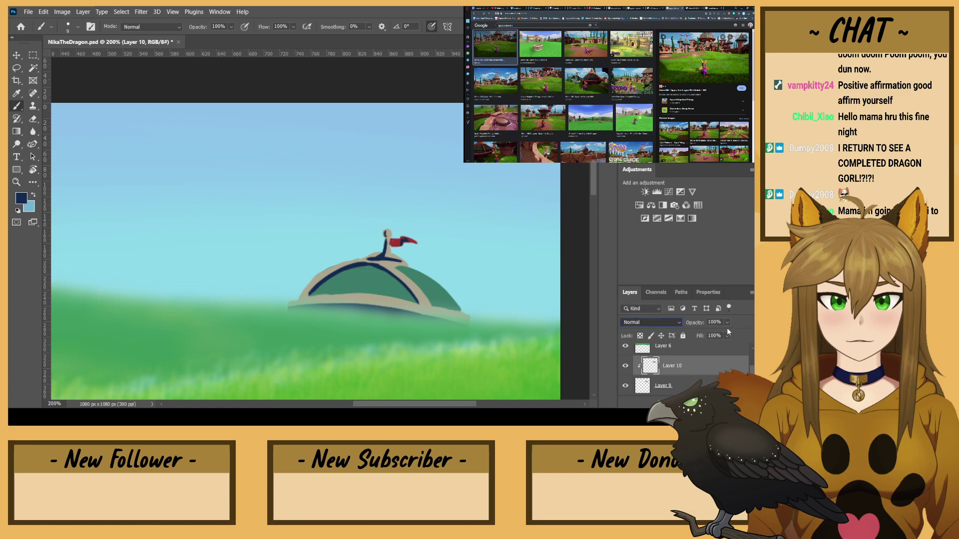
{"action": "double_click", "coordinate": [715, 322]}
{"action": "type", "text": "50"}
{"action": "key", "text": "Return"}
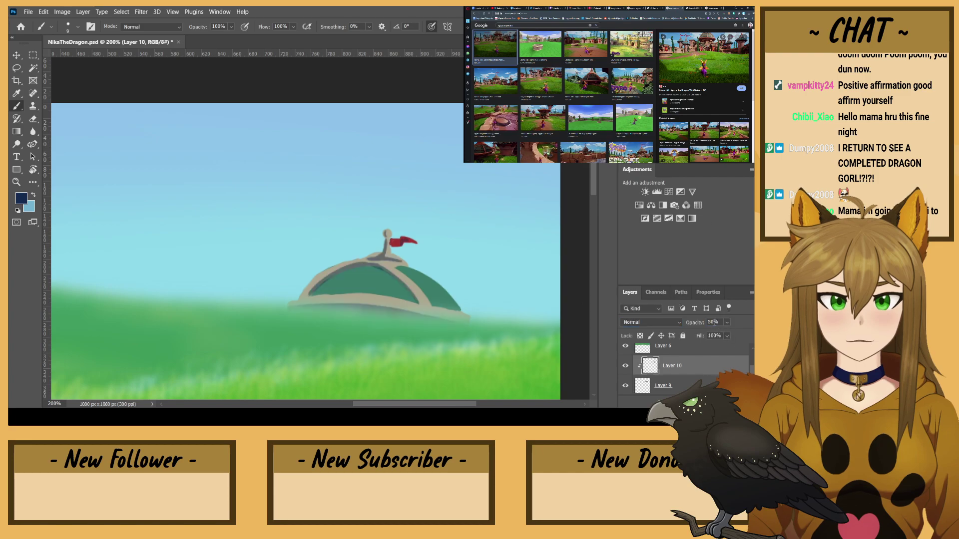
{"action": "left_click", "coordinate": [667, 321]}
{"action": "left_click", "coordinate": [625, 200]}
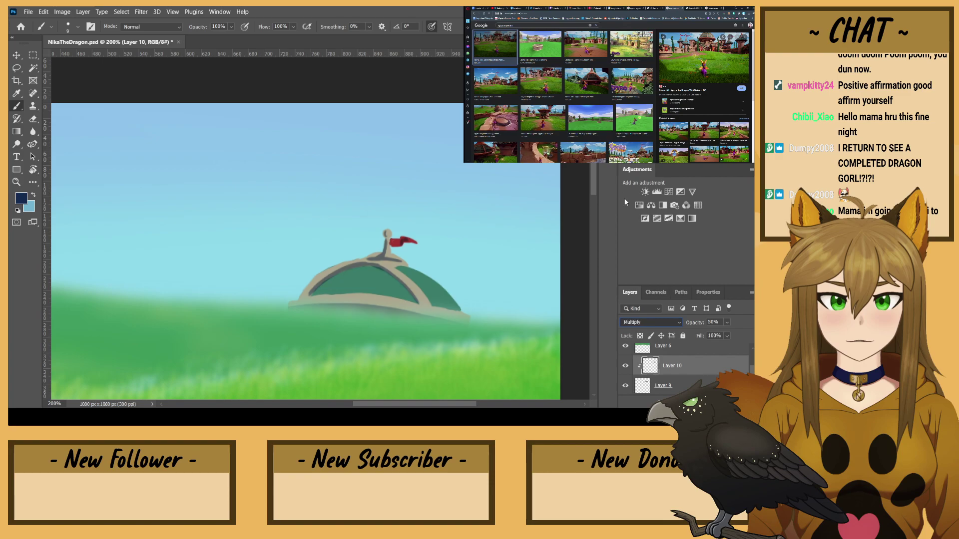
- Add a clipped layer above the shading and paint pale cream highlights on the dome's outer edge, ribs and spire
{"action": "left_click", "coordinate": [730, 402]}
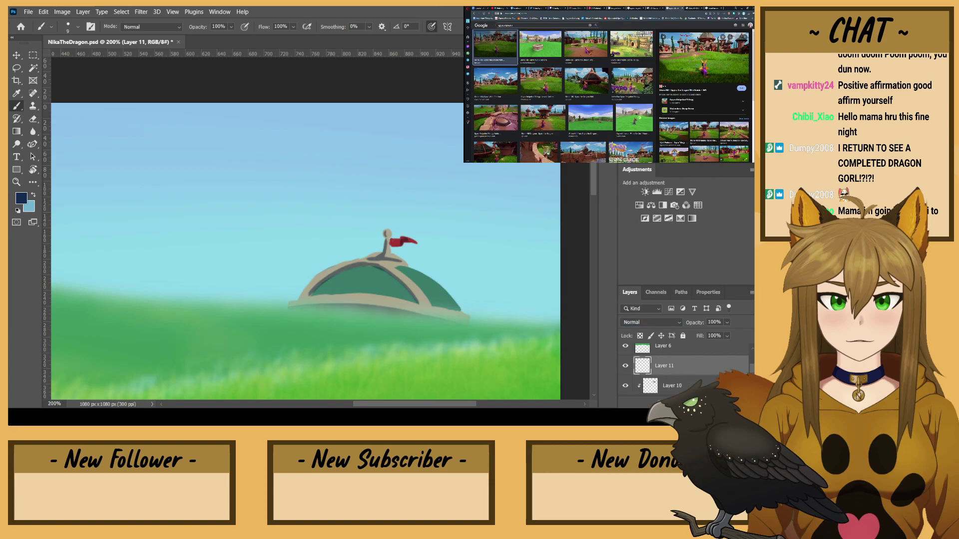
{"action": "mouse_move", "coordinate": [463, 295]}
{"action": "left_mouse_down"}
{"action": "mouse_move", "coordinate": [424, 276]}
{"action": "mouse_move", "coordinate": [460, 310]}
{"action": "mouse_move", "coordinate": [405, 266]}
{"action": "left_mouse_up"}
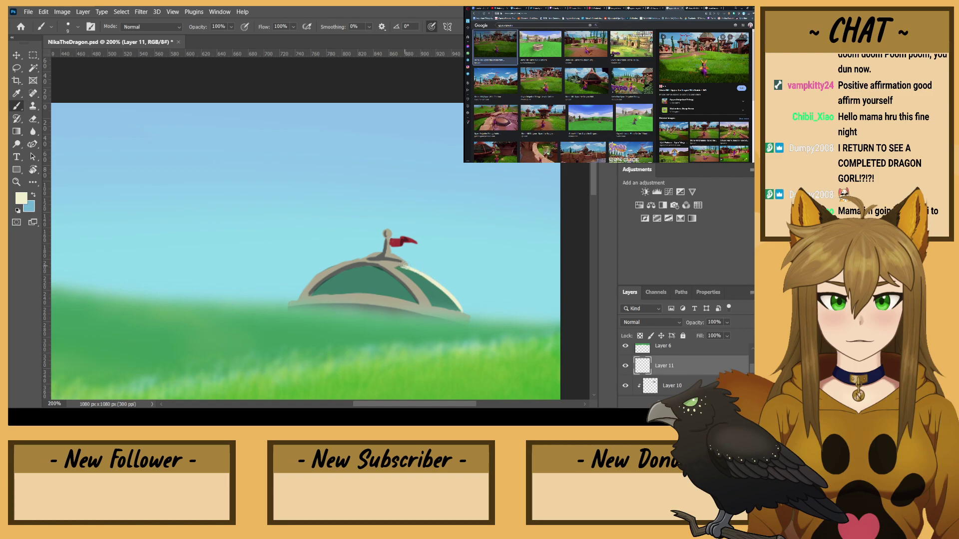
{"action": "key", "text": "ctrl+alt+g"}
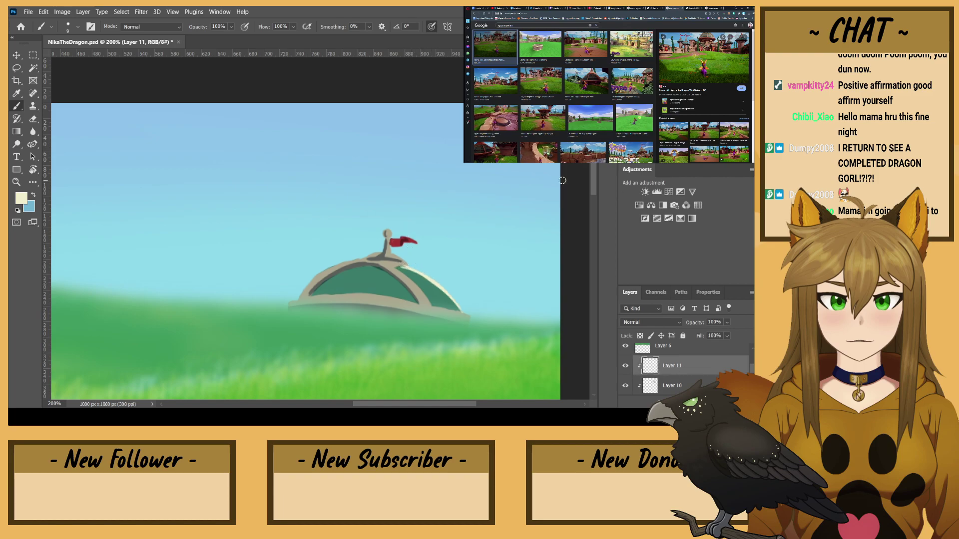
{"action": "left_click_drag", "start_coordinate": [401, 240], "coordinate": [417, 240]}
{"action": "left_click_drag", "start_coordinate": [421, 295], "coordinate": [387, 263]}
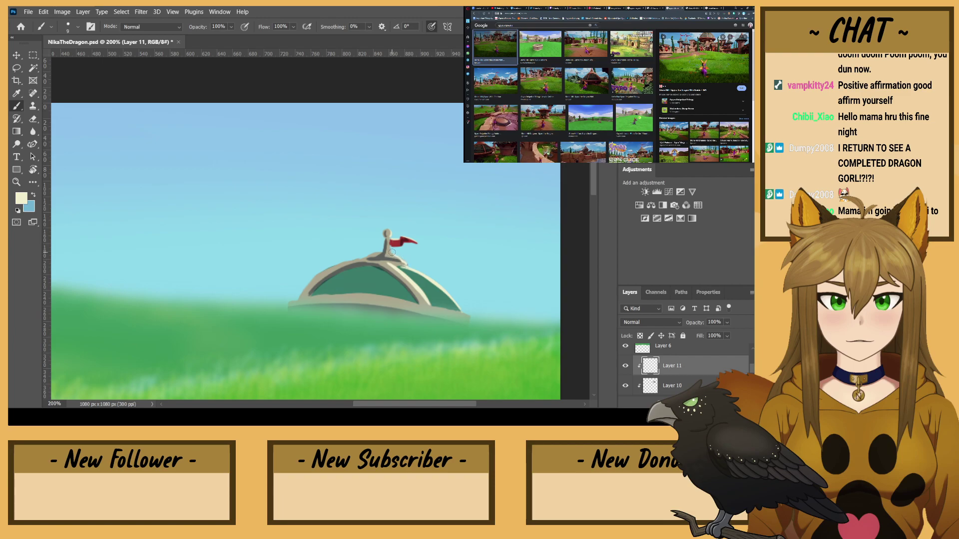
{"action": "mouse_move", "coordinate": [390, 253]}
{"action": "left_mouse_down"}
{"action": "mouse_move", "coordinate": [388, 217]}
{"action": "mouse_move", "coordinate": [384, 242]}
{"action": "mouse_move", "coordinate": [318, 273]}
{"action": "mouse_move", "coordinate": [297, 300]}
{"action": "mouse_move", "coordinate": [327, 271]}
{"action": "left_mouse_up"}
- Paint a pale cream highlight along the upper edge of the building's base on Layer 11
{"action": "key", "text": "r"}
{"action": "left_click_drag", "start_coordinate": [265, 289], "coordinate": [252, 157]}
{"action": "left_click_drag", "start_coordinate": [275, 320], "coordinate": [350, 235]}
{"action": "left_click_drag", "start_coordinate": [368, 323], "coordinate": [345, 192]}
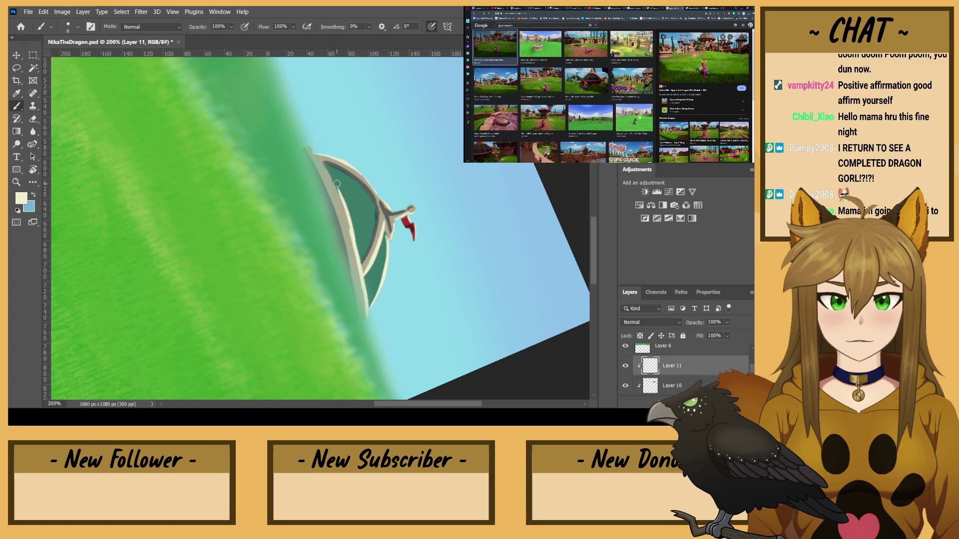
{"action": "left_click_drag", "start_coordinate": [349, 227], "coordinate": [304, 137]}
- Sample the pale blue of the sky and merge the shading on Layer 10 down into Layer 9
{"action": "key", "text": "r"}
{"action": "left_click_drag", "start_coordinate": [165, 162], "coordinate": [174, 275]}
{"action": "key", "text": "b"}
{"action": "key", "text": "space"}
{"action": "left_click_drag", "start_coordinate": [160, 218], "coordinate": [223, 336]}
{"action": "key", "text": "r"}
{"action": "left_click_drag", "start_coordinate": [167, 299], "coordinate": [158, 293]}
{"action": "left_click_drag", "start_coordinate": [162, 296], "coordinate": [160, 270]}
{"action": "key", "text": "b"}
{"action": "left_click", "coordinate": [299, 205], "text": "alt"}
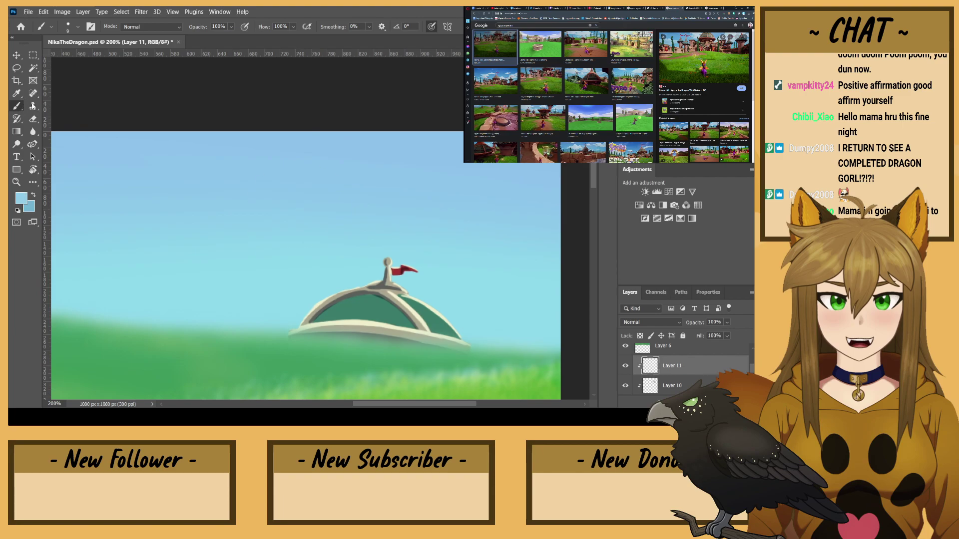
{"action": "key", "text": "Delete"}
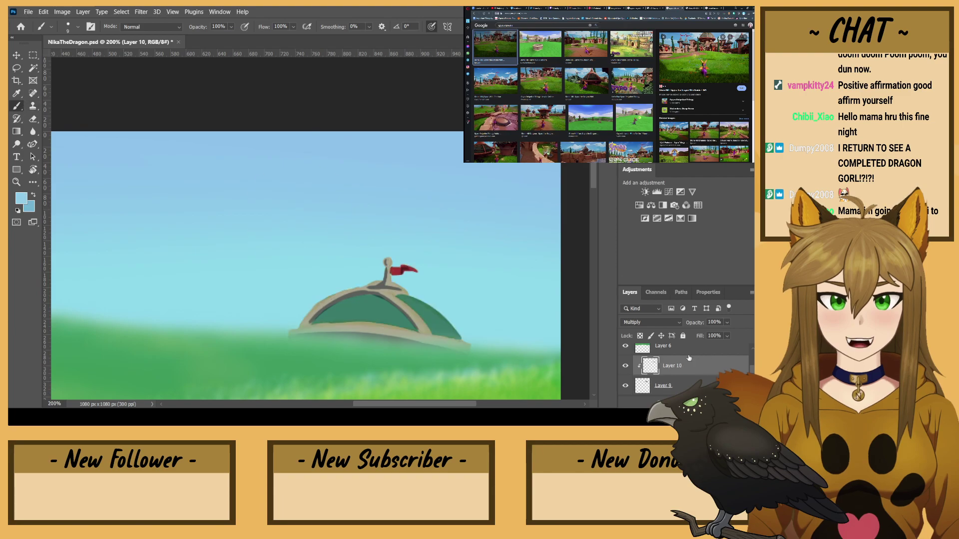
{"action": "key", "text": "ctrl+e"}
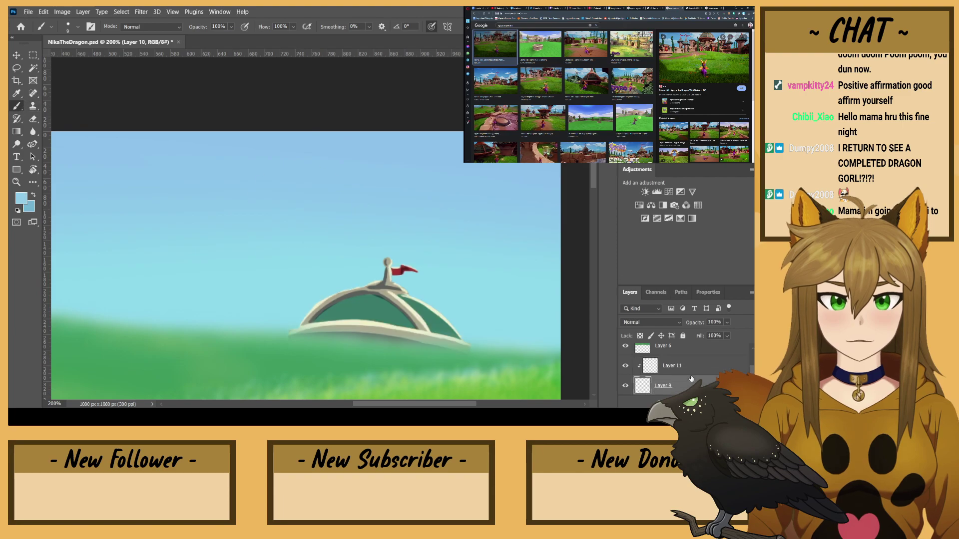
- Undo the last merge, clip Layer 10 to the building on Layer 9 and paint over the dome in sky blue with a 150 px brush
{"action": "key", "text": "ctrl+z"}
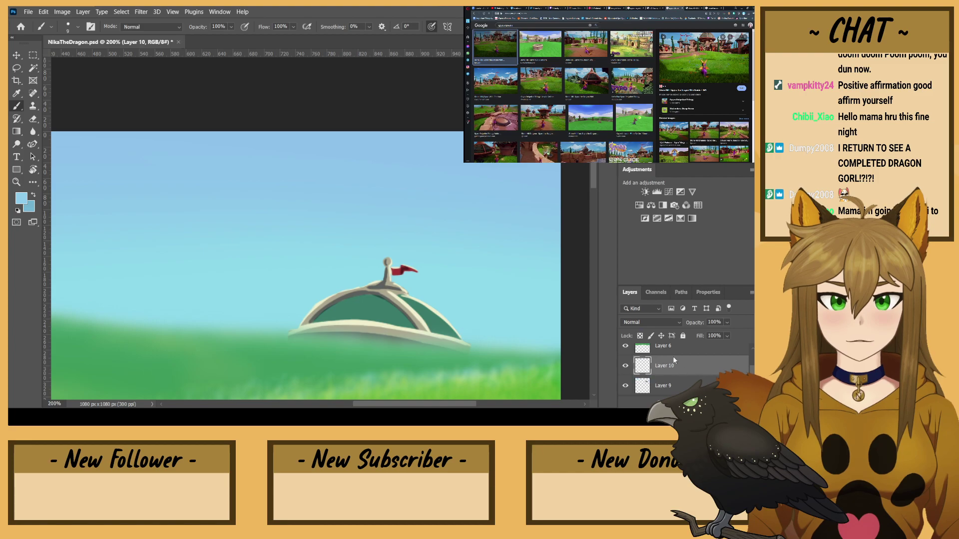
{"action": "key", "text": "ctrl+alt+g"}
{"action": "key", "text": "ctrl+minus"}
{"action": "key", "text": "ctrl+minus"}
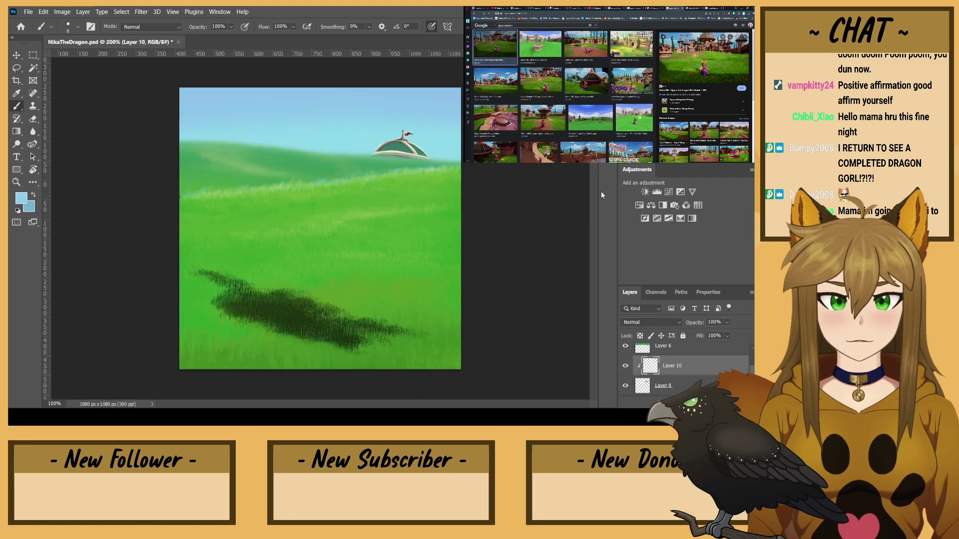
{"action": "key", "text": "bracketright"}
{"action": "key", "text": "bracketright"}
{"action": "key", "text": "bracketright"}
{"action": "key", "text": "bracketright"}
{"action": "key", "text": "bracketright"}
{"action": "key", "text": "bracketright"}
{"action": "key", "text": "bracketright"}
{"action": "key", "text": "bracketright"}
{"action": "key", "text": "bracketright"}
{"action": "key", "text": "bracketright"}
{"action": "key", "text": "bracketright"}
{"action": "key", "text": "bracketright"}
{"action": "key", "text": "bracketright"}
{"action": "key", "text": "bracketright"}
{"action": "key", "text": "bracketright"}
{"action": "key", "text": "bracketright"}
{"action": "mouse_move", "coordinate": [442, 162]}
{"action": "left_mouse_down"}
{"action": "mouse_move", "coordinate": [418, 147]}
{"action": "mouse_move", "coordinate": [298, 137]}
{"action": "left_mouse_up"}
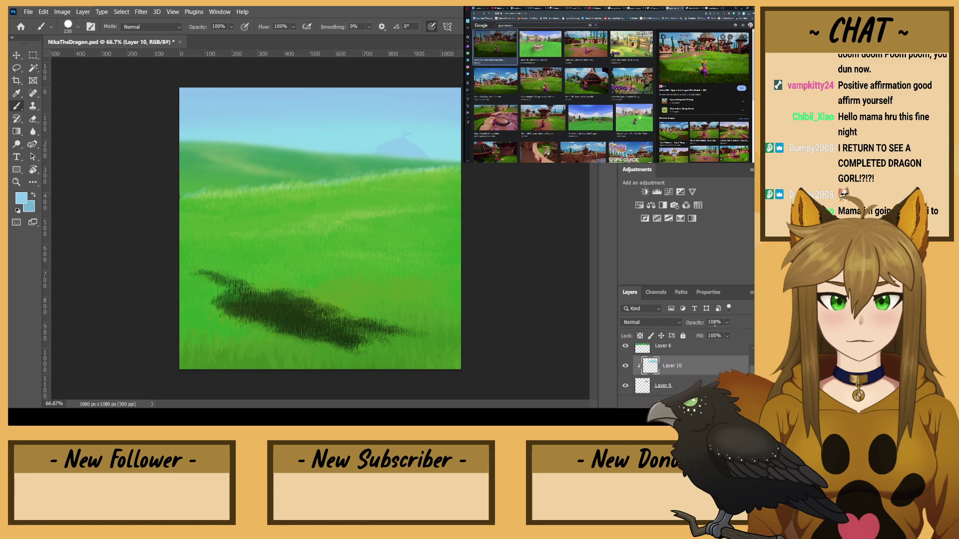
- Set the blue haze on Layer 10 to 50% opacity with Normal blending and merge it into Layer 9
{"action": "type", "text": "5"}
{"action": "left_click", "coordinate": [669, 320]}
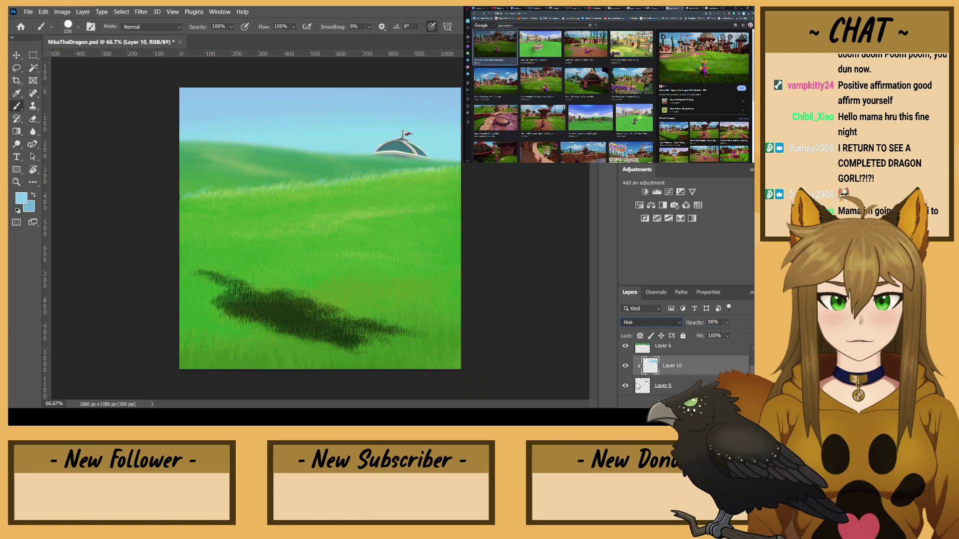
{"action": "scroll", "coordinate": [637, 393], "scroll_direction": "up", "scroll_amount": 20}
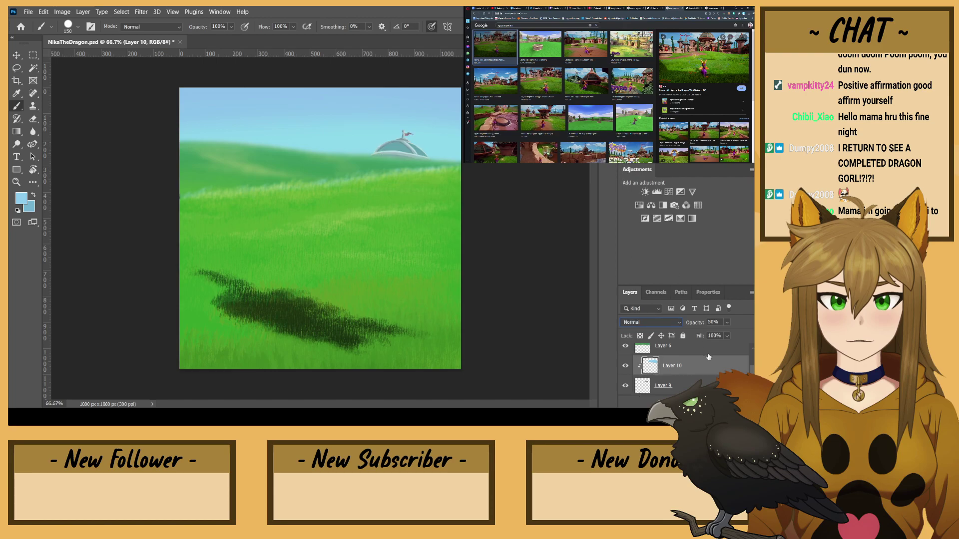
{"action": "key", "text": "ctrl+e"}
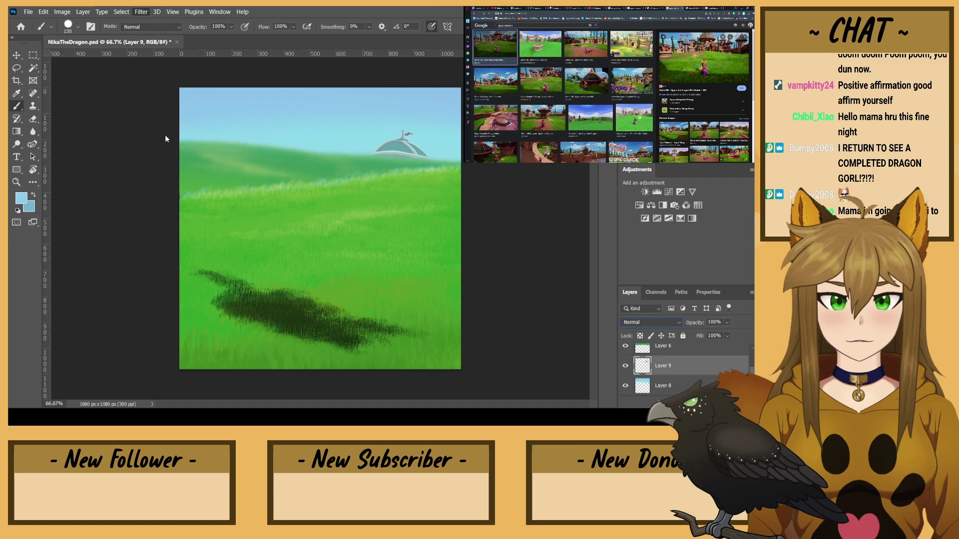
- Try blurring and shifting the distant building on Layer 9 with the dragon shown, and undo these changes
{"action": "key", "text": "ctrl+alt+f"}
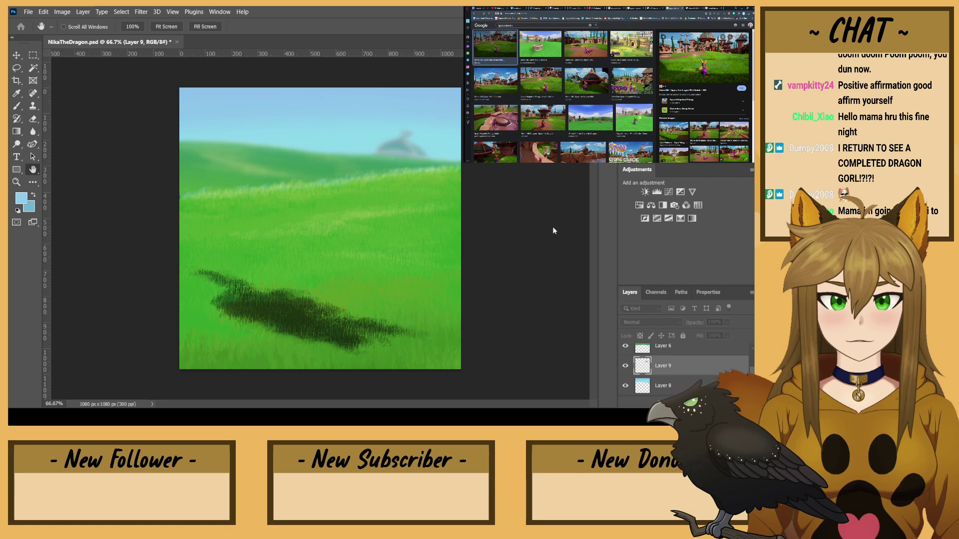
{"action": "left_click", "coordinate": [652, 251]}
{"action": "scroll", "coordinate": [659, 376], "scroll_direction": "up", "scroll_amount": 3}
{"action": "left_click", "coordinate": [625, 365]}
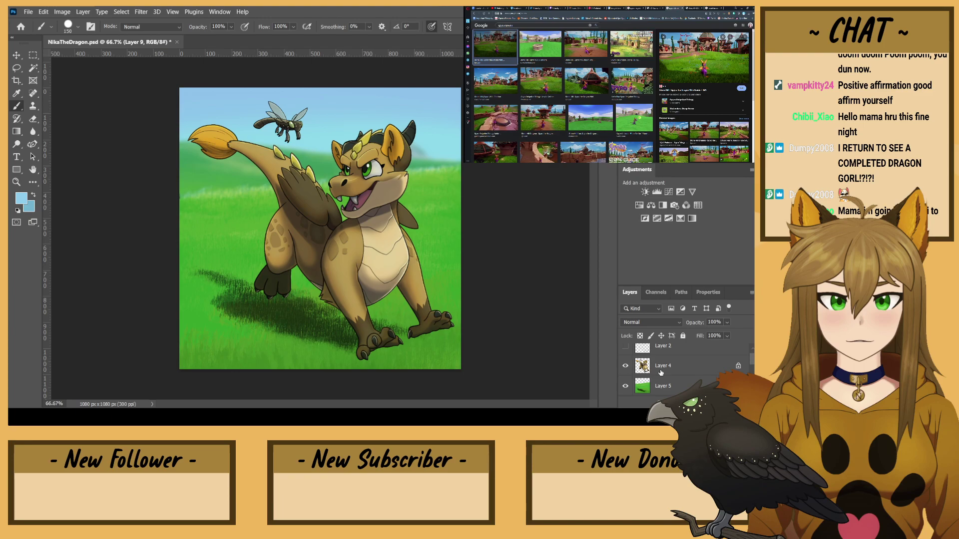
{"action": "key", "text": "ctrl+minus"}
{"action": "key", "text": "ctrl+plus"}
{"action": "scroll", "coordinate": [692, 383], "scroll_direction": "down", "scroll_amount": 3}
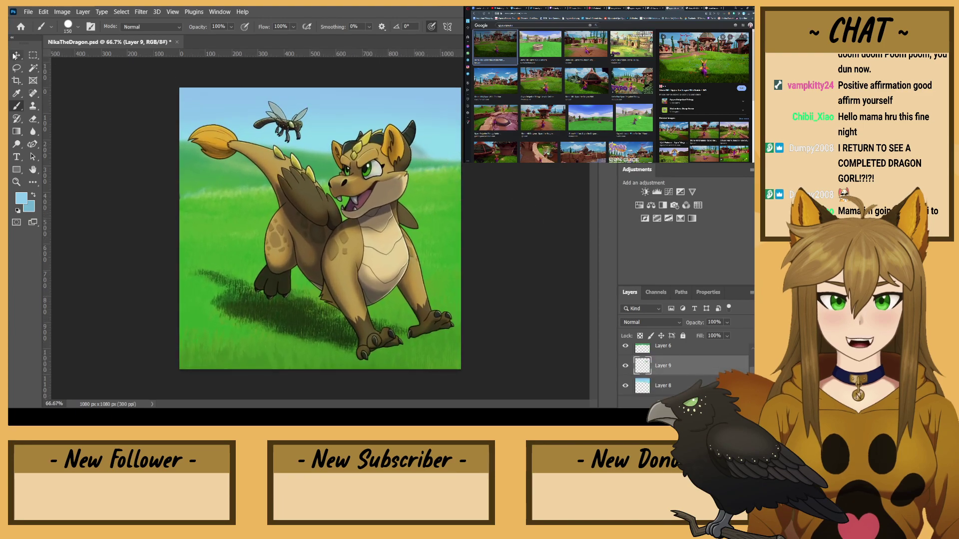
{"action": "left_click", "coordinate": [15, 56]}
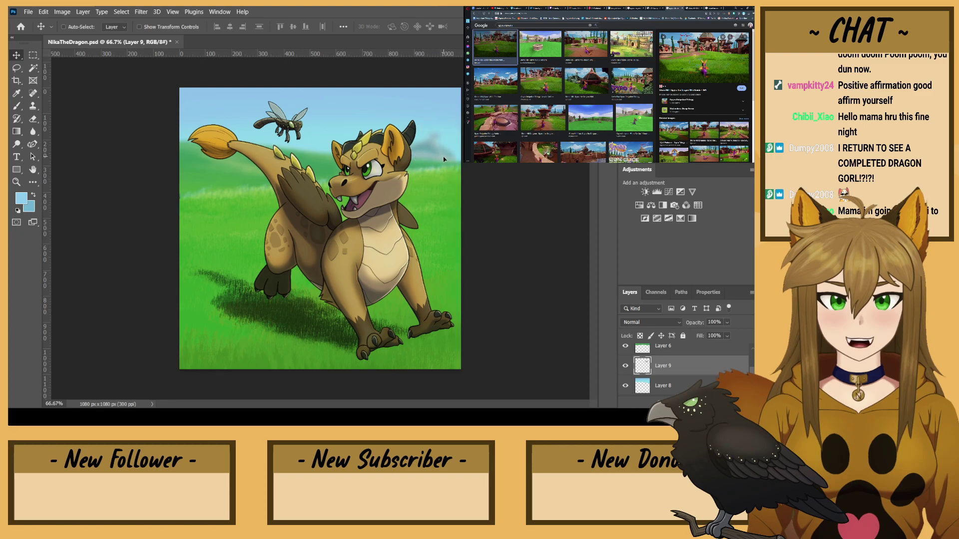
{"action": "scroll", "coordinate": [682, 383], "scroll_direction": "down", "scroll_amount": 1}
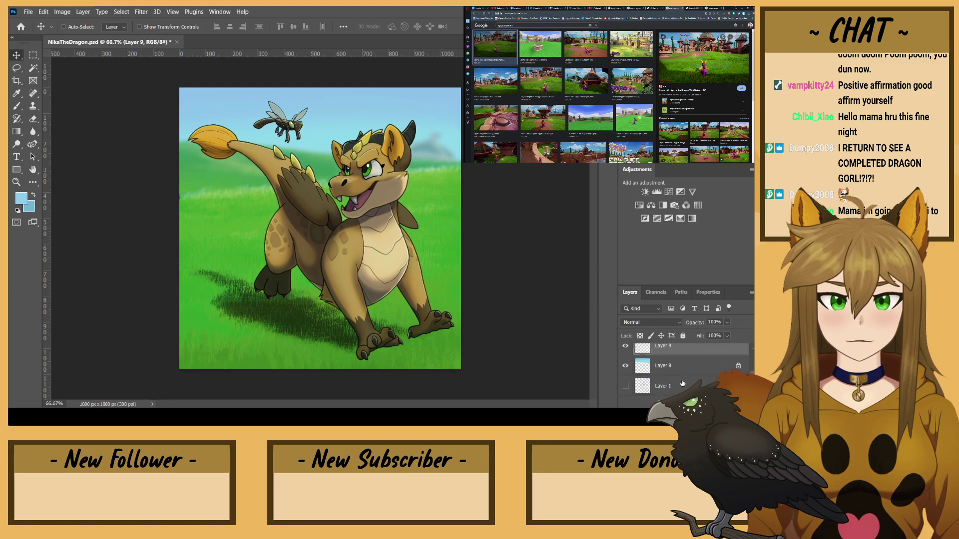
{"action": "key", "text": "ctrl+z"}
{"action": "key", "text": "ctrl+z"}
{"action": "key", "text": "ctrl+z"}
{"action": "key", "text": "ctrl+z"}
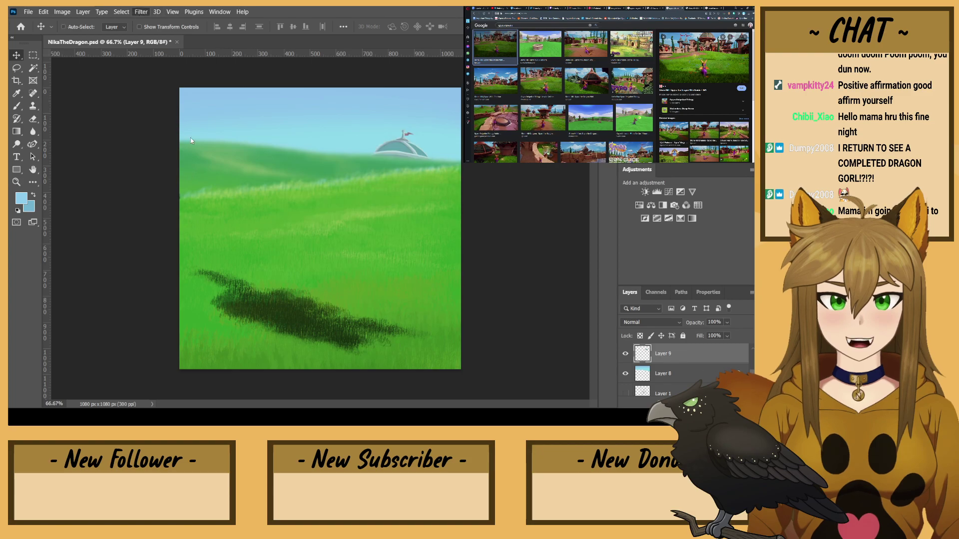
- Blur the domed building on Layer 9 and move it slightly to the right along the horizon
{"action": "left_click", "coordinate": [296, 172]}
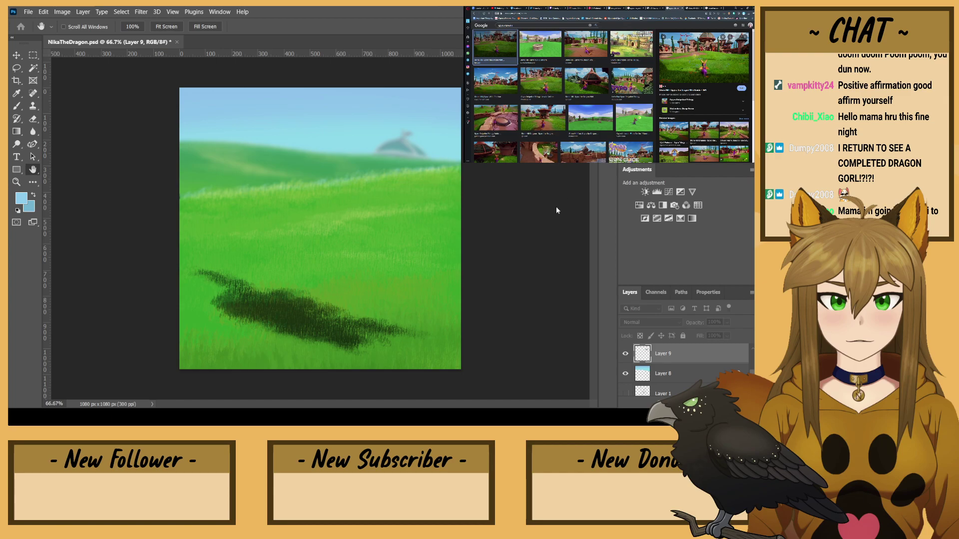
{"action": "key", "text": "Return"}
{"action": "key", "text": "v"}
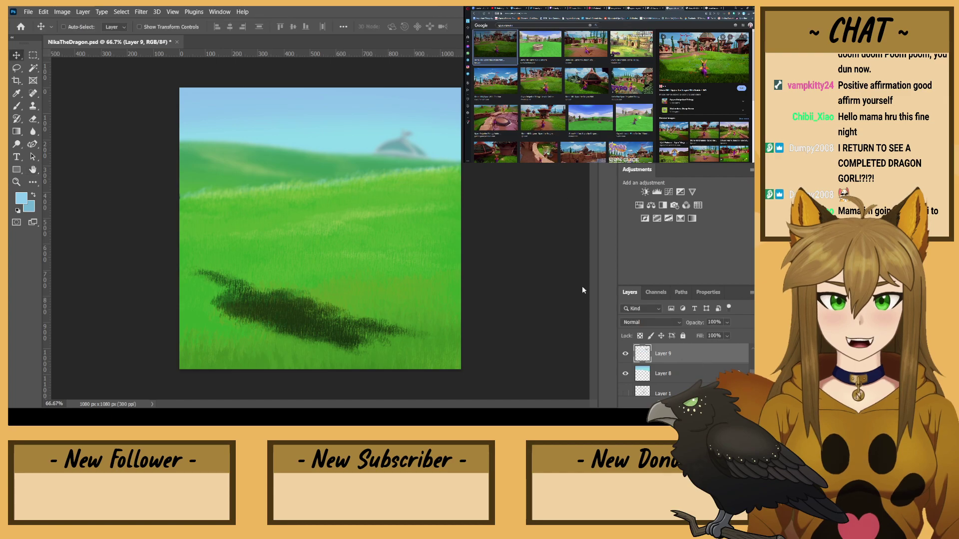
{"action": "left_click_drag", "start_coordinate": [406, 151], "coordinate": [428, 153]}
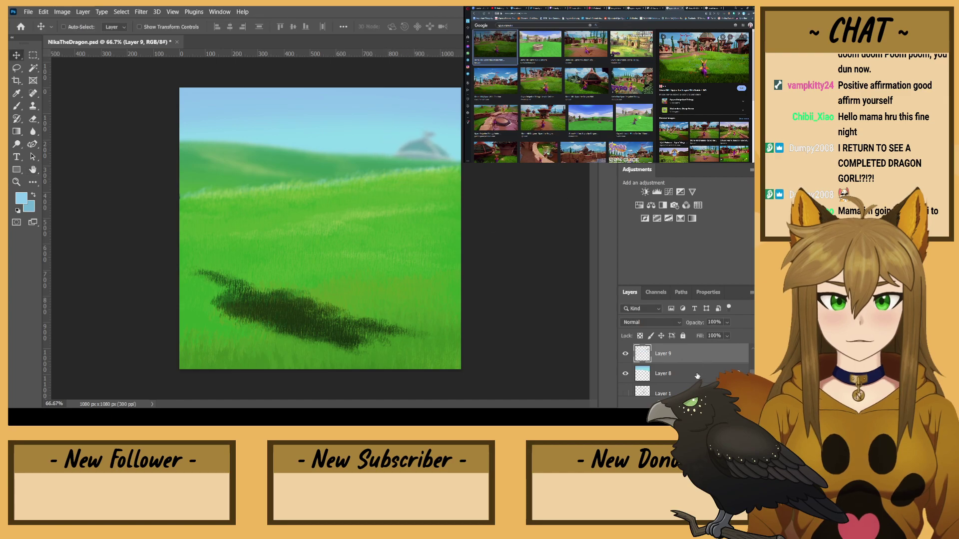
- Show the dragon on Layer 4 again to check the blurred building behind it
{"action": "scroll", "coordinate": [698, 376], "scroll_direction": "down", "scroll_amount": 3}
{"action": "left_click", "coordinate": [626, 374]}
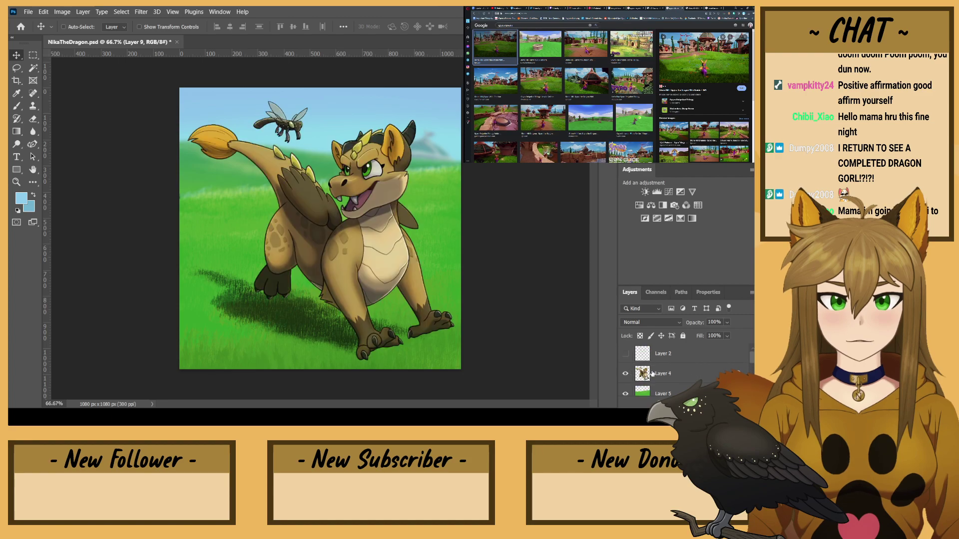
{"action": "scroll", "coordinate": [672, 375], "scroll_direction": "up", "scroll_amount": 3}
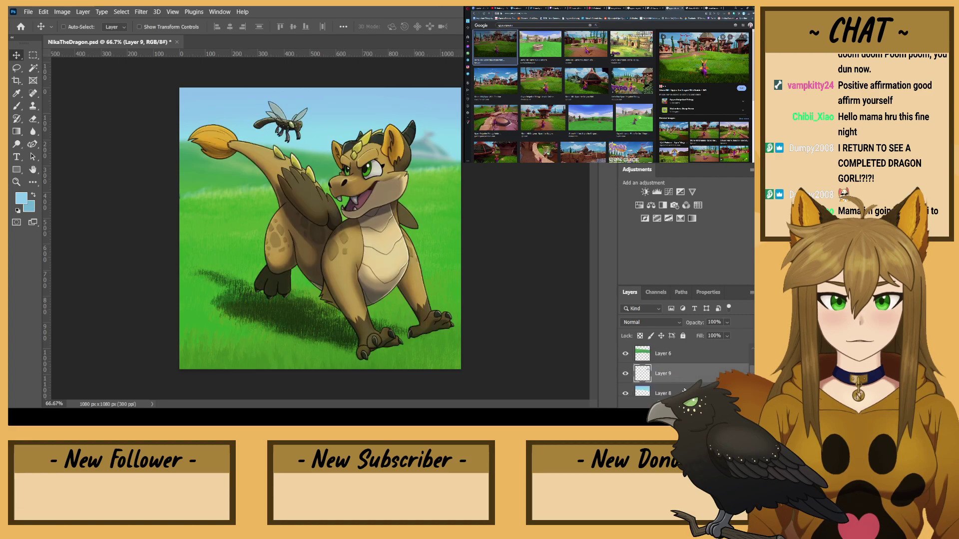
- Paint soft white clouds across the upper sky on Layer 8 with a reduced cloud-like brush and a near-white colour
{"action": "left_click", "coordinate": [679, 375]}
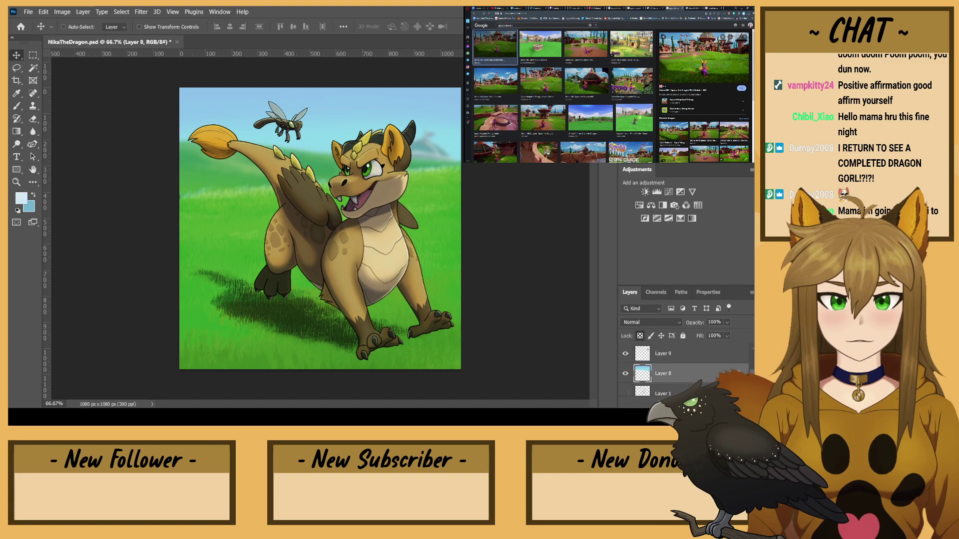
{"action": "left_click", "coordinate": [17, 105]}
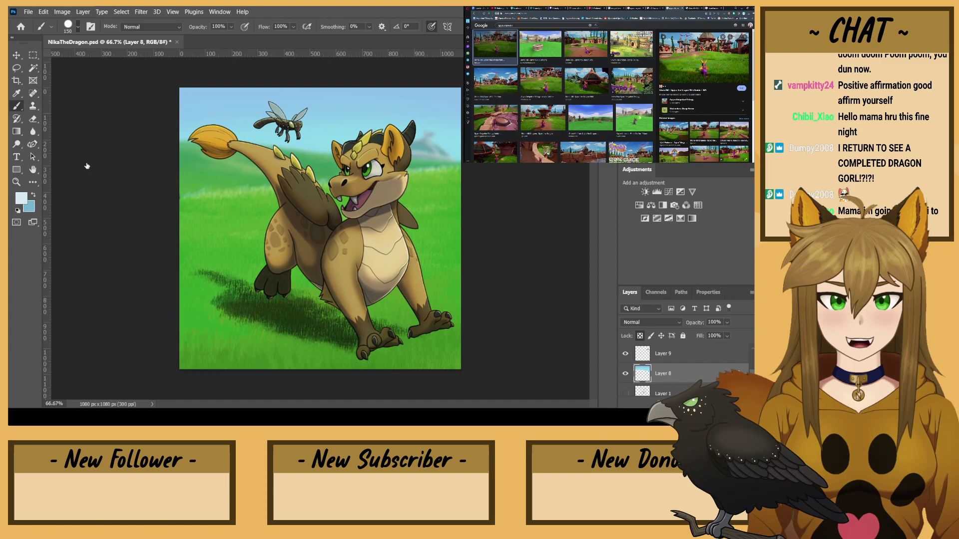
{"action": "key", "text": "."}
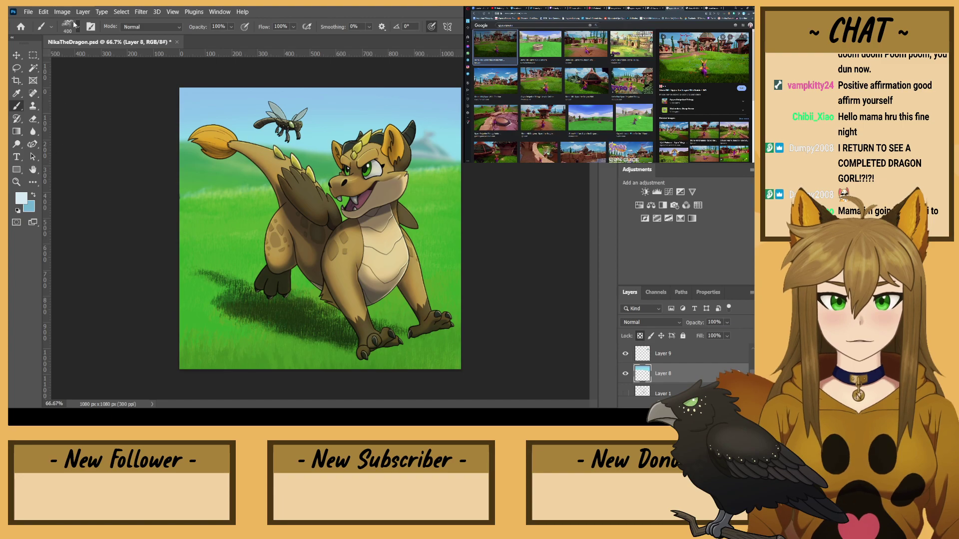
{"action": "key", "text": "bracketright"}
{"action": "key", "text": "bracketleft"}
{"action": "key", "text": "bracketleft"}
{"action": "key", "text": "bracketleft"}
{"action": "key", "text": "bracketleft"}
{"action": "key", "text": "bracketleft"}
{"action": "key", "text": "bracketleft"}
{"action": "key", "text": "bracketleft"}
{"action": "key", "text": "bracketleft"}
{"action": "key", "text": "bracketleft"}
{"action": "key", "text": "bracketleft"}
{"action": "key", "text": "bracketleft"}
{"action": "key", "text": "bracketleft"}
{"action": "mouse_move", "coordinate": [375, 113]}
{"action": "left_mouse_down"}
{"action": "mouse_move", "coordinate": [321, 110]}
{"action": "mouse_move", "coordinate": [382, 112]}
{"action": "mouse_move", "coordinate": [324, 111]}
{"action": "mouse_move", "coordinate": [376, 108]}
{"action": "mouse_move", "coordinate": [323, 106]}
{"action": "mouse_move", "coordinate": [373, 103]}
{"action": "mouse_move", "coordinate": [345, 81]}
{"action": "mouse_move", "coordinate": [372, 105]}
{"action": "mouse_move", "coordinate": [333, 105]}
{"action": "left_mouse_up"}
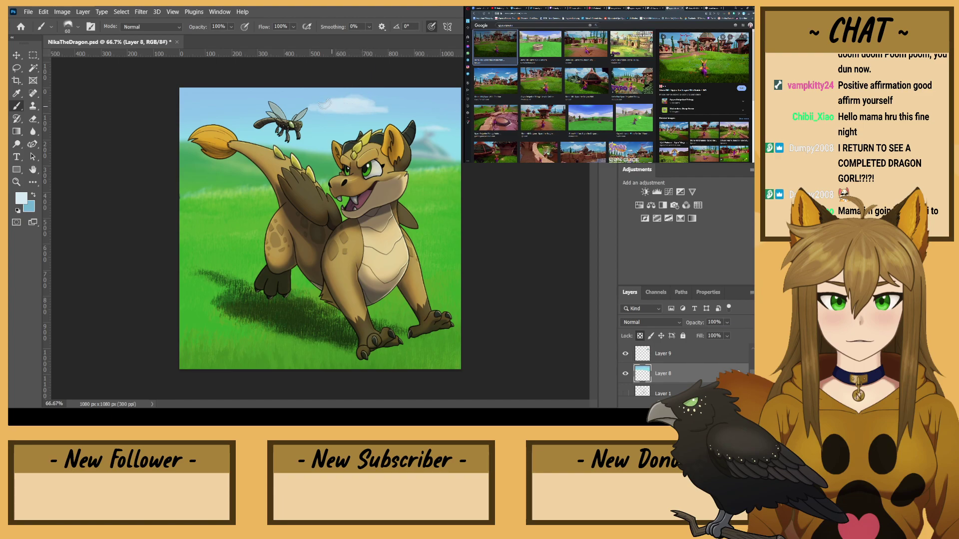
{"action": "left_click", "coordinate": [243, 26]}
{"action": "mouse_move", "coordinate": [327, 104]}
{"action": "left_mouse_down"}
{"action": "mouse_move", "coordinate": [351, 96]}
{"action": "mouse_move", "coordinate": [392, 108]}
{"action": "left_mouse_up"}
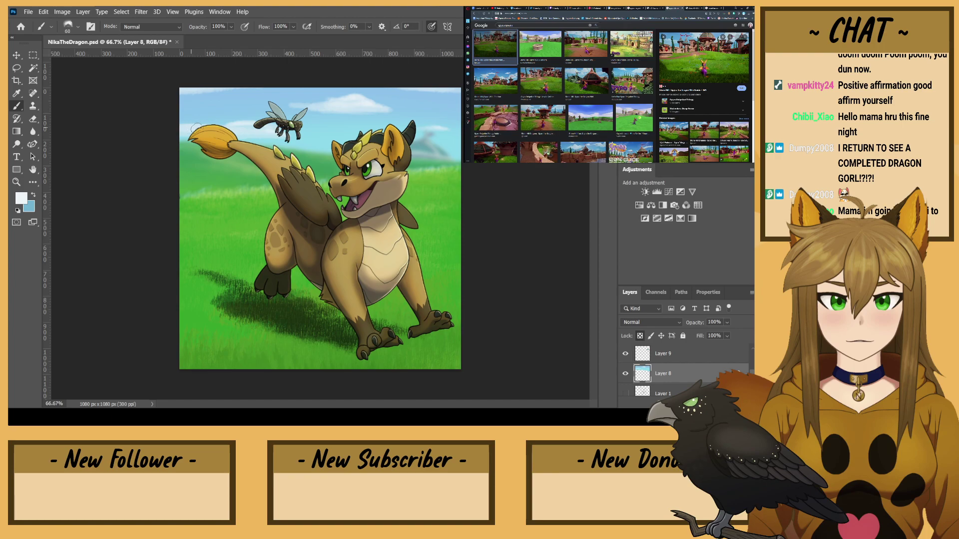
- Sample a grey-blue and lightly shade the underside of the cloud above the dragon's head
{"action": "left_click", "coordinate": [287, 112], "text": "alt"}
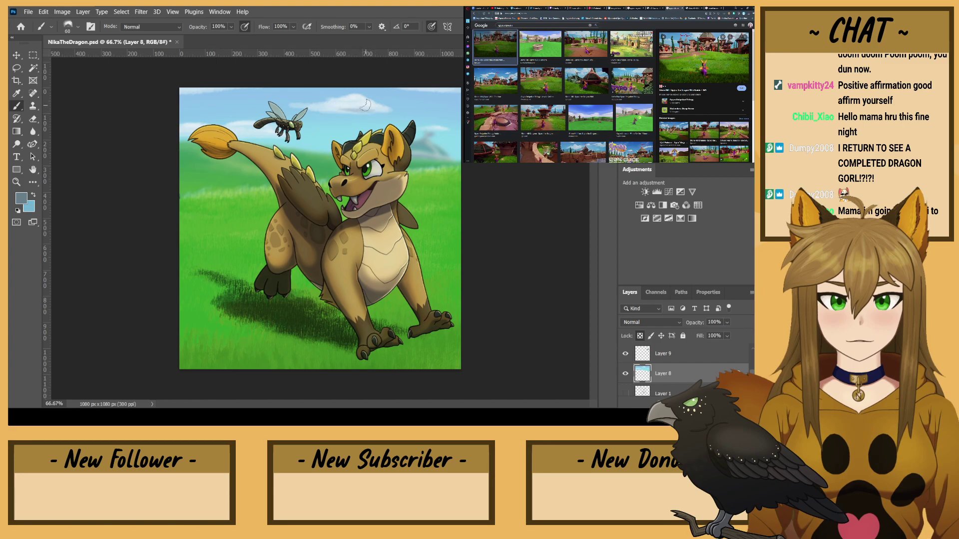
{"action": "left_click", "coordinate": [348, 103], "text": "alt"}
{"action": "left_click_drag", "start_coordinate": [321, 111], "coordinate": [358, 113]}
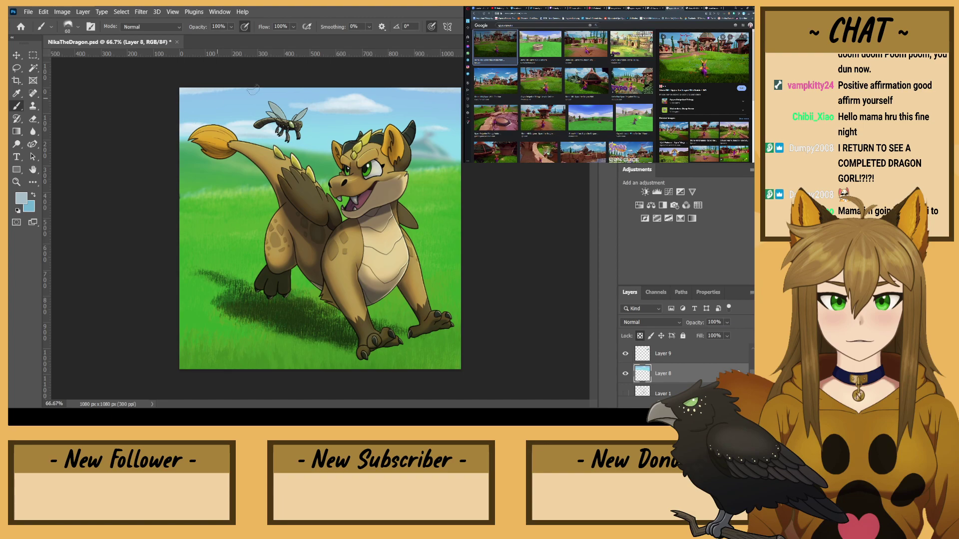
- Make the dragon's Layer 4 active and sample the grass green beside the front paw
{"action": "scroll", "coordinate": [693, 380], "scroll_direction": "down", "scroll_amount": 3}
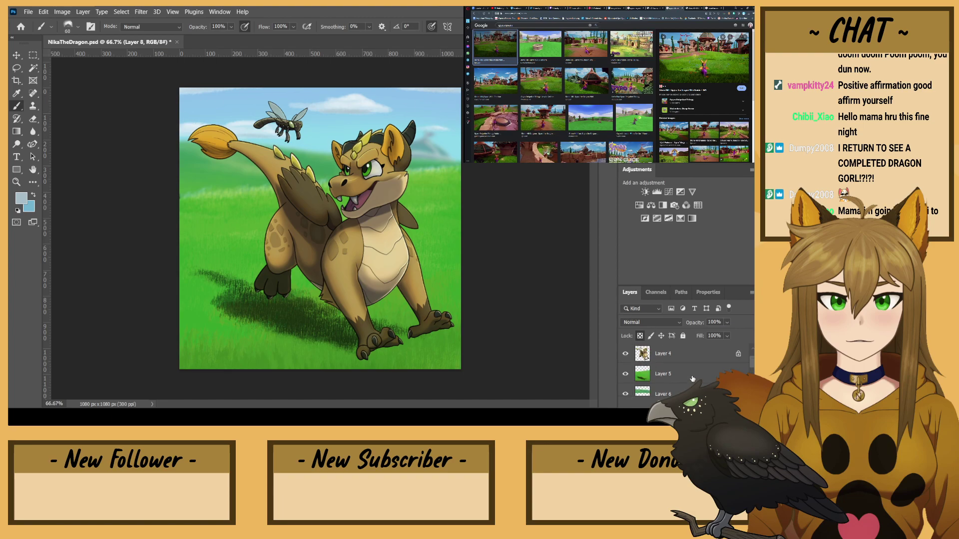
{"action": "scroll", "coordinate": [693, 380], "scroll_direction": "down", "scroll_amount": 2}
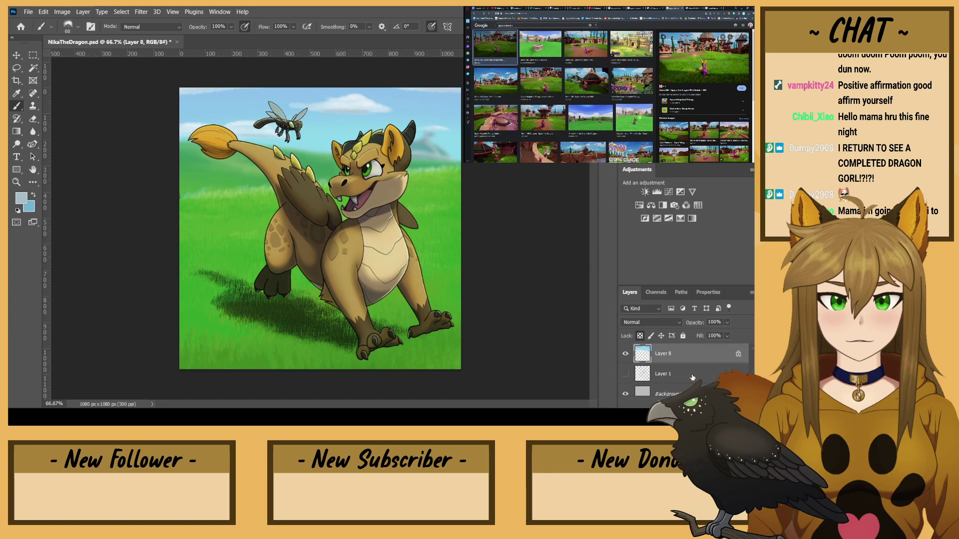
{"action": "scroll", "coordinate": [692, 378], "scroll_direction": "down", "scroll_amount": 1}
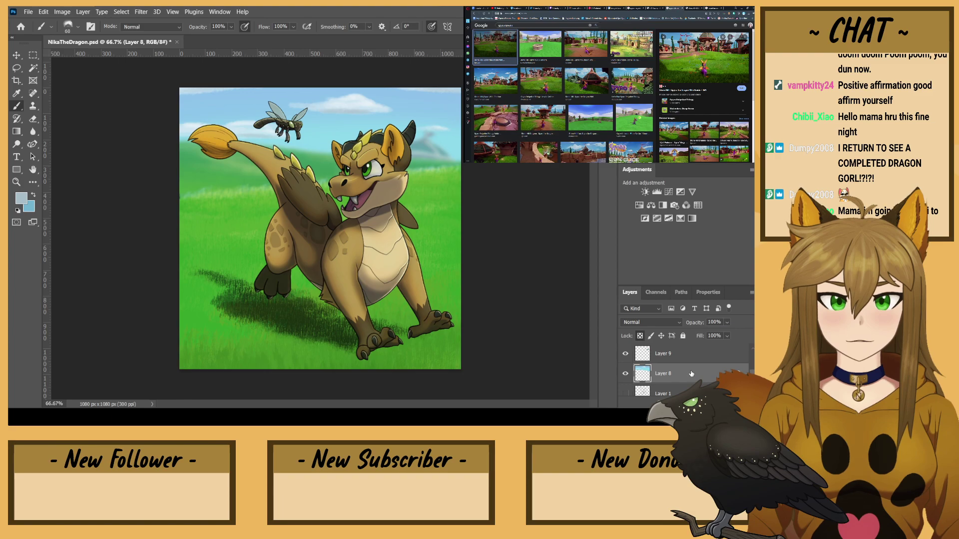
{"action": "scroll", "coordinate": [691, 374], "scroll_direction": "down", "scroll_amount": 1}
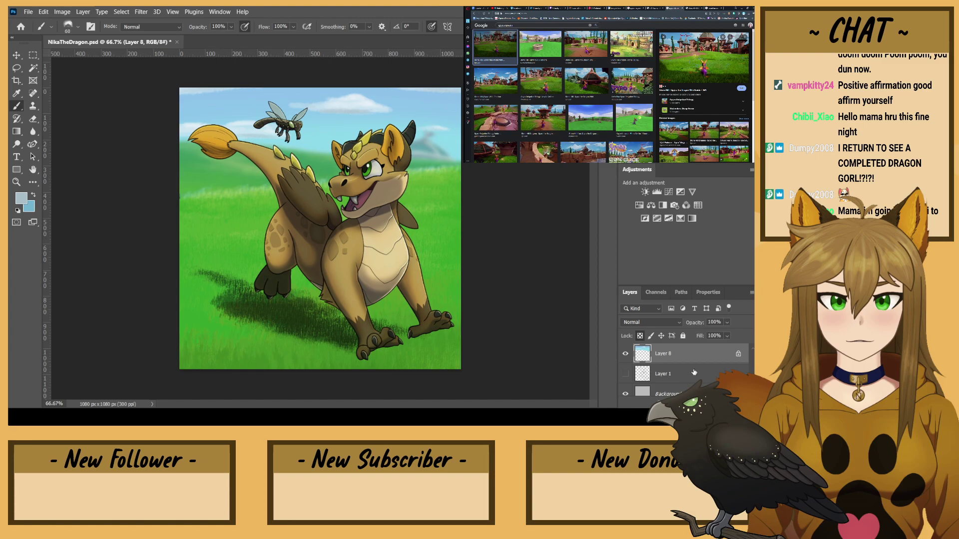
{"action": "scroll", "coordinate": [693, 372], "scroll_direction": "up", "scroll_amount": 2}
{"action": "left_click", "coordinate": [666, 374]}
{"action": "scroll", "coordinate": [664, 374], "scroll_direction": "up", "scroll_amount": 2}
{"action": "left_click", "coordinate": [663, 375]}
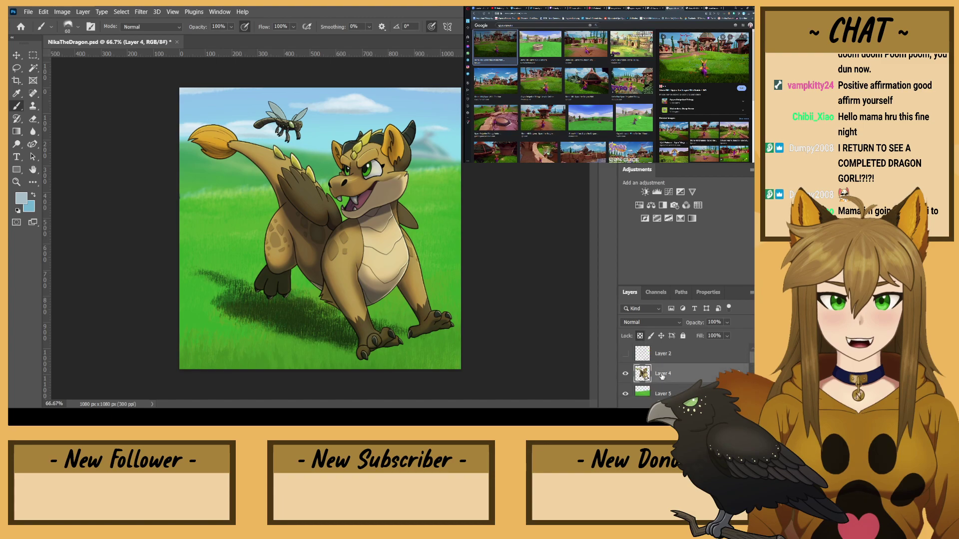
{"action": "left_click", "coordinate": [395, 343], "text": "alt"}
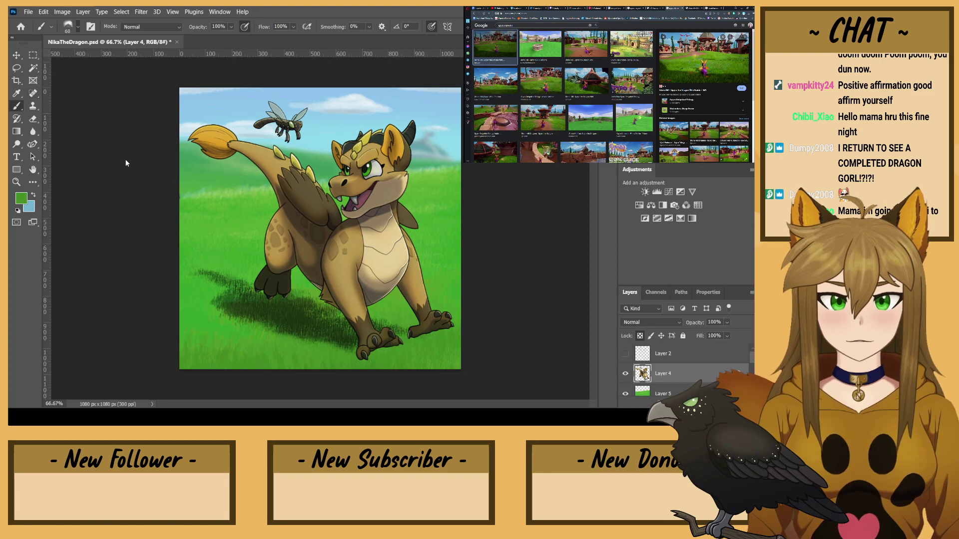
- Choose the grass-texture brush and shrink it to about the width of one front paw for work at the dragon's feet
{"action": "left_click", "coordinate": [99, 166]}
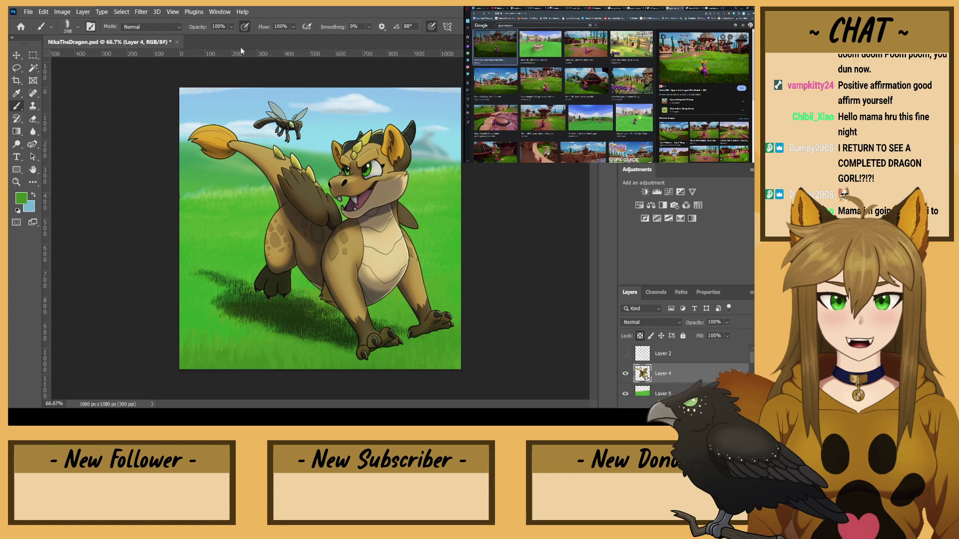
{"action": "key", "text": "bracketleft"}
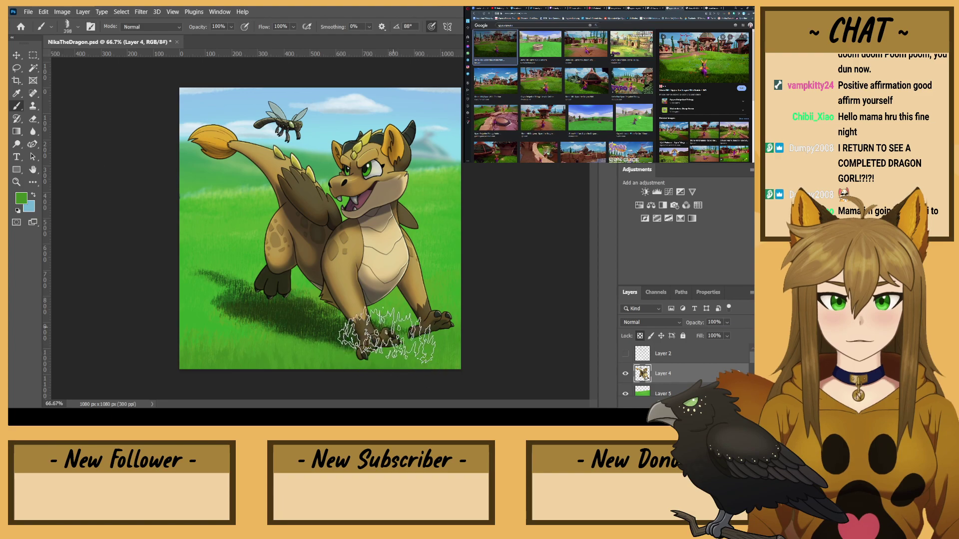
{"action": "key", "text": "bracketleft"}
{"action": "key", "text": "bracketleft"}
{"action": "key", "text": "bracketleft"}
{"action": "key", "text": "bracketleft"}
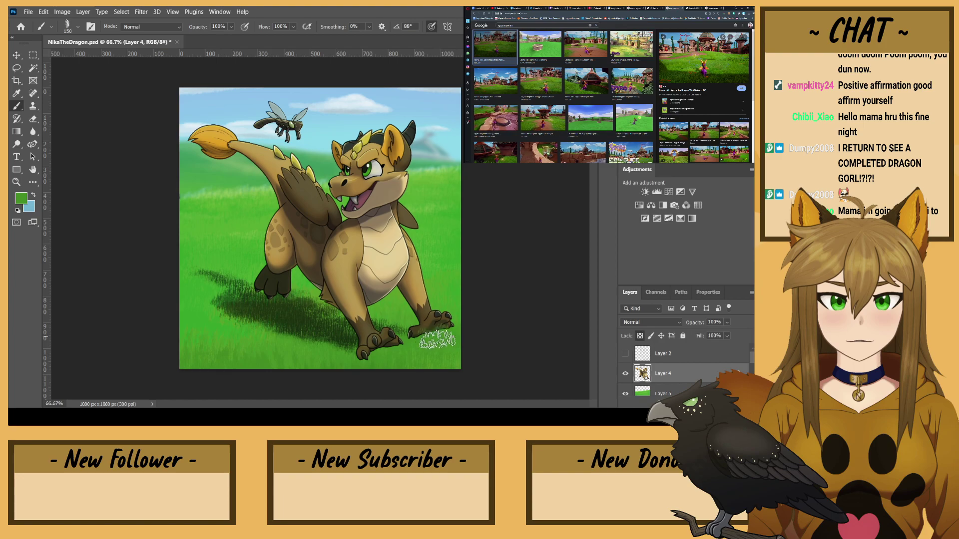
{"action": "key", "text": "ctrl+plus"}
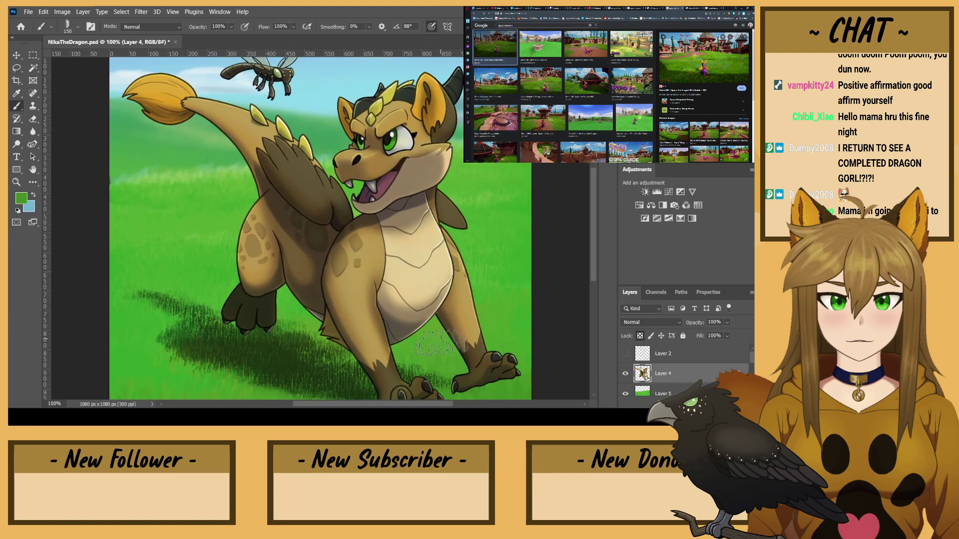
{"action": "left_click_drag", "start_coordinate": [378, 206], "coordinate": [313, 81]}
{"action": "key", "text": "bracketleft"}
{"action": "key", "text": "bracketleft"}
{"action": "key", "text": "bracketleft"}
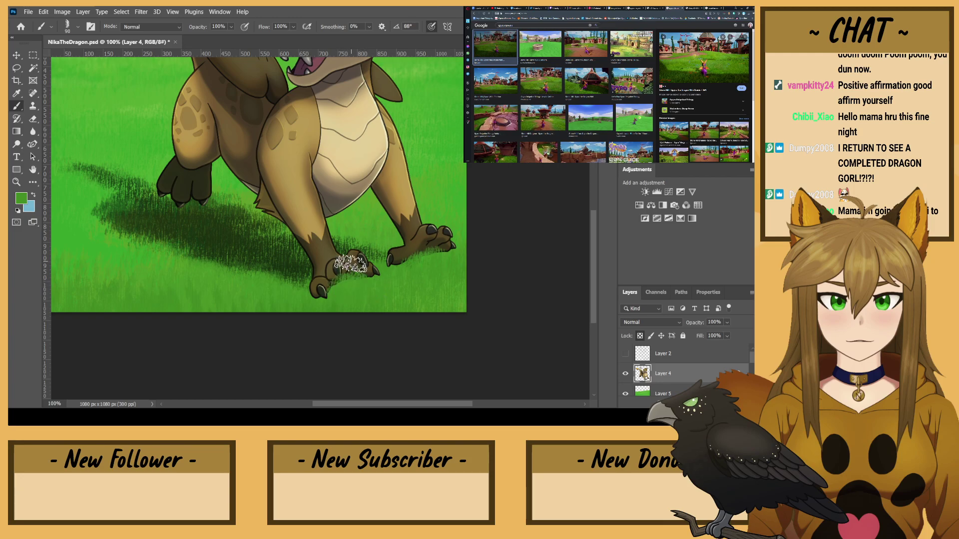
- Try erasing around the toes of the dragon's front paw on Layer 4 with an enlarged Eraser
{"action": "key", "text": "e"}
{"action": "key", "text": "bracketright"}
{"action": "key", "text": "bracketright"}
{"action": "key", "text": "bracketright"}
{"action": "left_click_drag", "start_coordinate": [336, 276], "coordinate": [344, 269]}
{"action": "key", "text": "ctrl+z"}
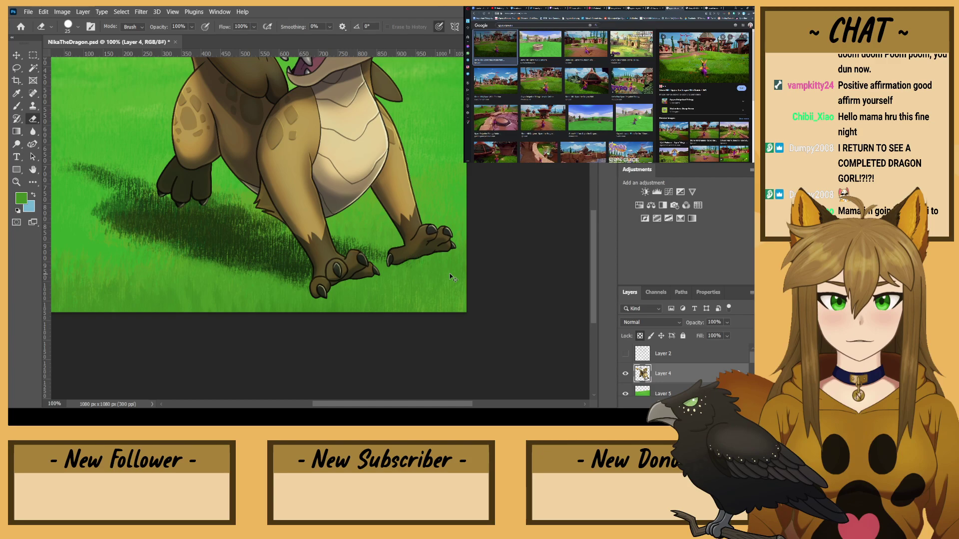
- Add a new layer above the dragon's Layer 4 and paint sampled green grass over the undersides of the front paws
{"action": "key", "text": "ctrl+shift+alt+n"}
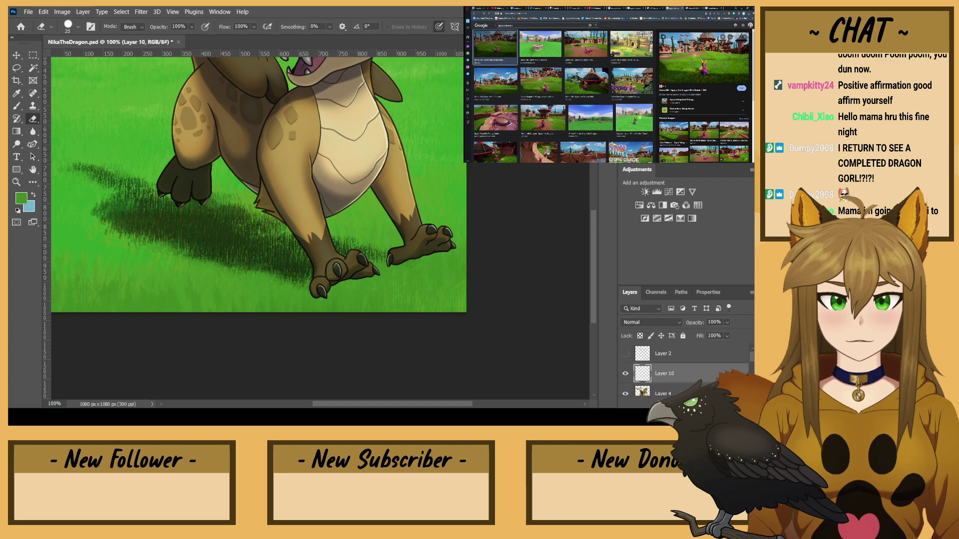
{"action": "key", "text": "b"}
{"action": "left_click_drag", "start_coordinate": [417, 265], "coordinate": [443, 260]}
{"action": "mouse_move", "coordinate": [361, 284]}
{"action": "left_mouse_down"}
{"action": "mouse_move", "coordinate": [339, 289]}
{"action": "mouse_move", "coordinate": [360, 281]}
{"action": "mouse_move", "coordinate": [331, 278]}
{"action": "mouse_move", "coordinate": [350, 275]}
{"action": "left_mouse_up"}
{"action": "left_click", "coordinate": [33, 119]}
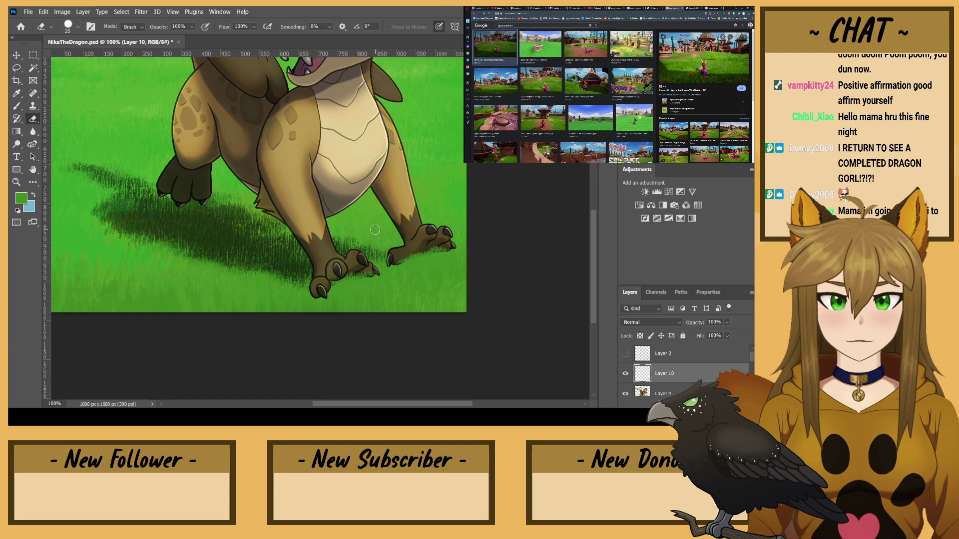
- Try a grass-blade brush reduced to 200 px on the ground beside the front paws
{"action": "left_click", "coordinate": [20, 103]}
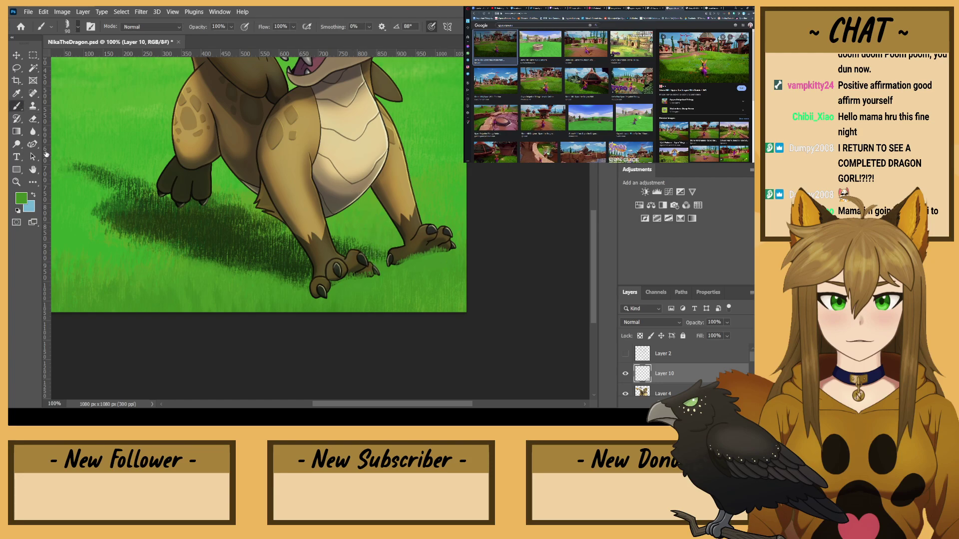
{"action": "left_click", "coordinate": [74, 158]}
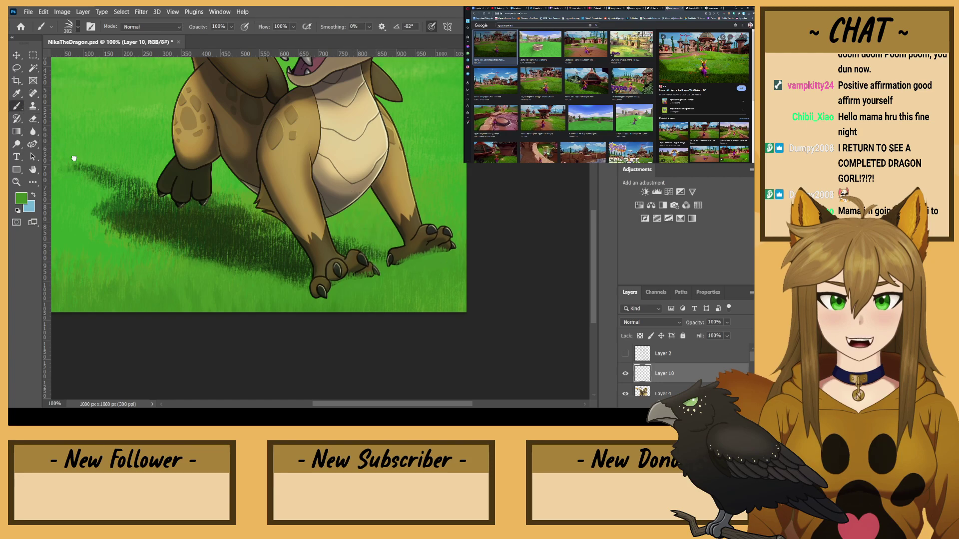
{"action": "key", "text": "bracketleft"}
{"action": "key", "text": "bracketleft"}
{"action": "key", "text": "bracketleft"}
{"action": "left_click_drag", "start_coordinate": [394, 279], "coordinate": [404, 286]}
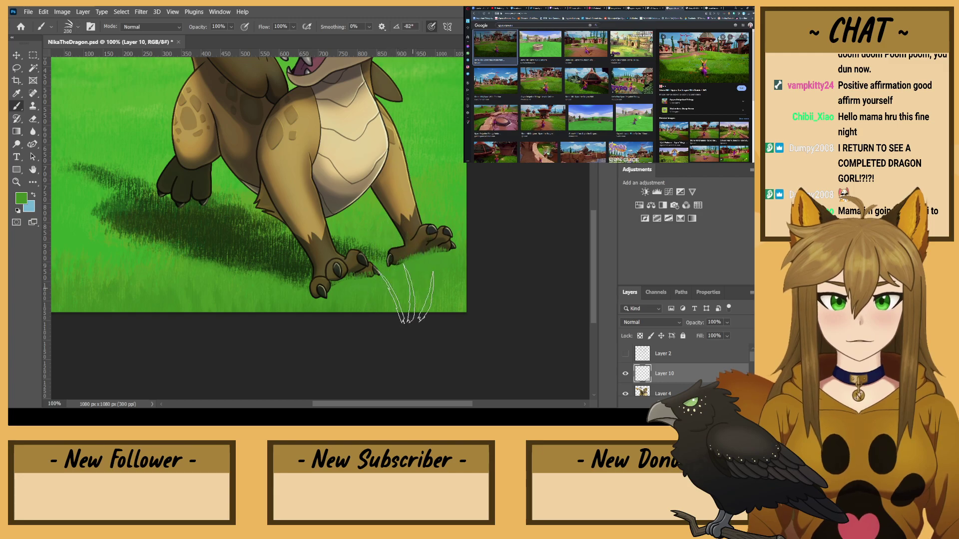
{"action": "key", "text": "ctrl+minus"}
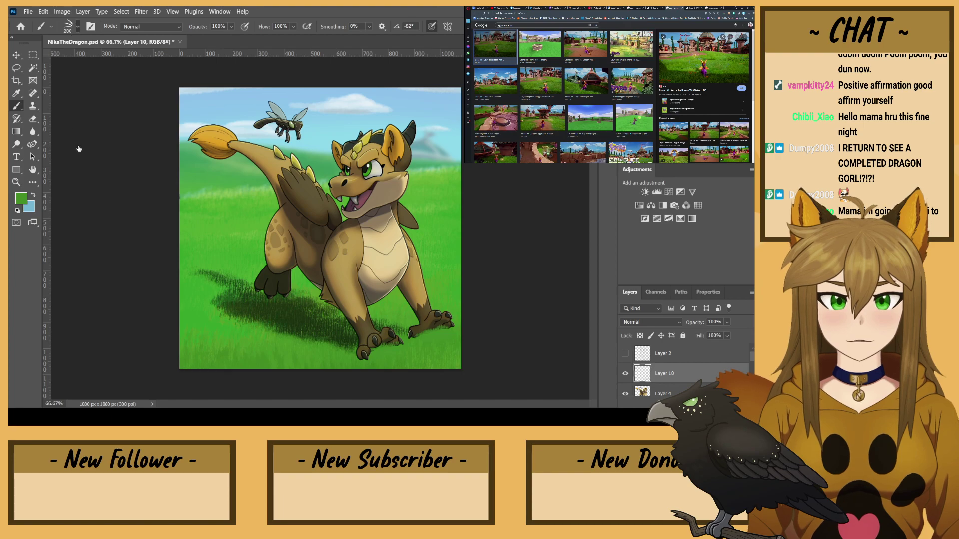
- Merge the paw grass into Layer 4, then add an empty layer above Layer 5 for use with a spatter brush
{"action": "left_click", "coordinate": [83, 157]}
{"action": "key", "text": "ctrl+e"}
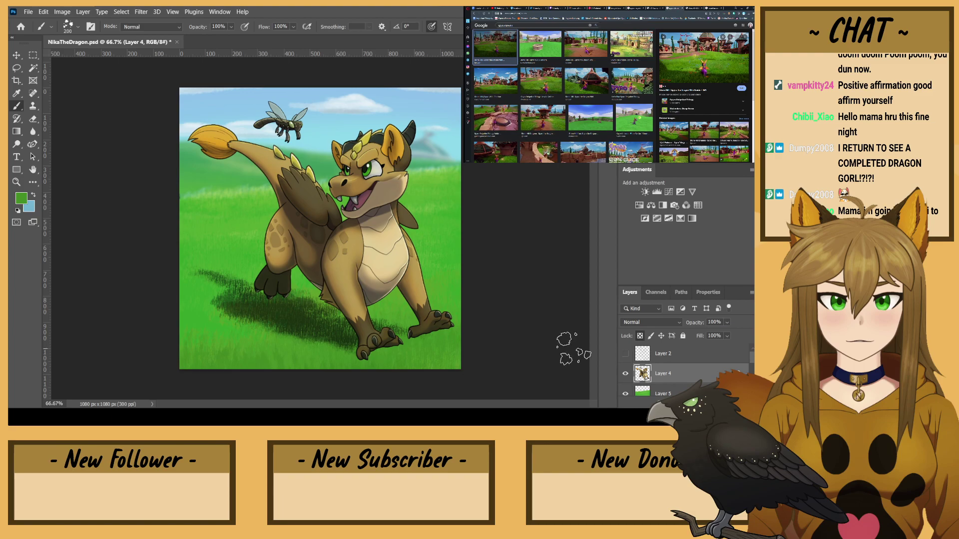
{"action": "scroll", "coordinate": [700, 378], "scroll_direction": "down", "scroll_amount": 1}
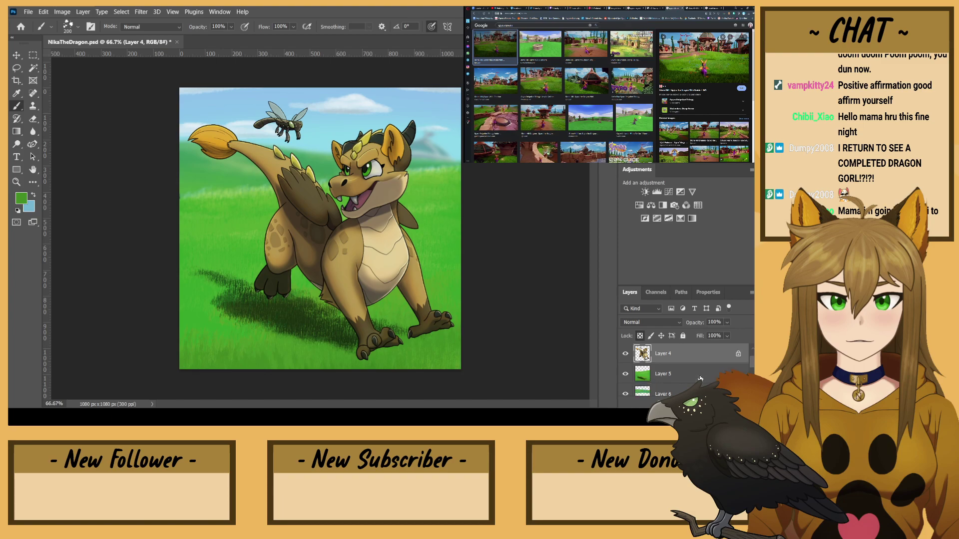
{"action": "left_click", "coordinate": [700, 378]}
{"action": "left_click", "coordinate": [724, 403]}
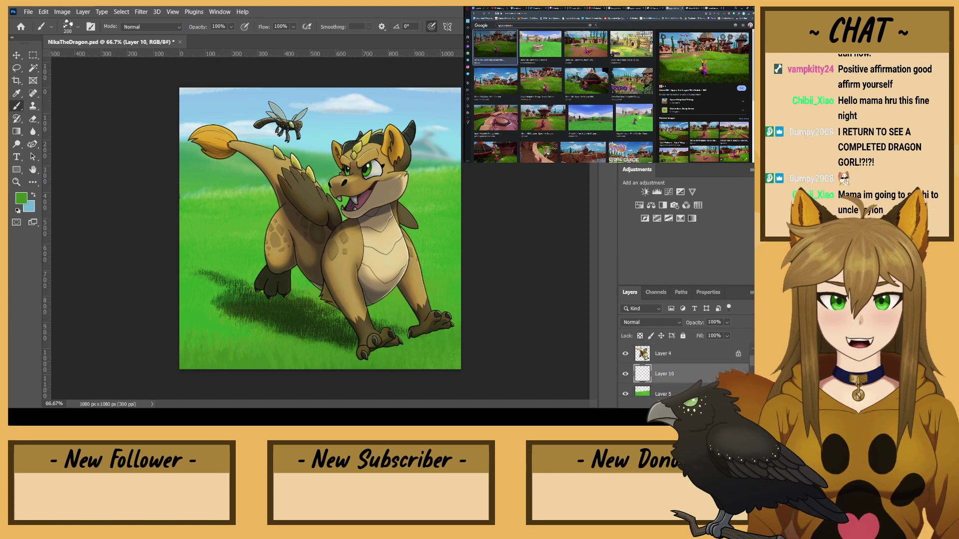
- Sample a sky blue and scatter blue flowers across the distant meadow on both sides of the dragon with a reduced spatter brush
{"action": "left_click", "coordinate": [448, 149], "text": "alt"}
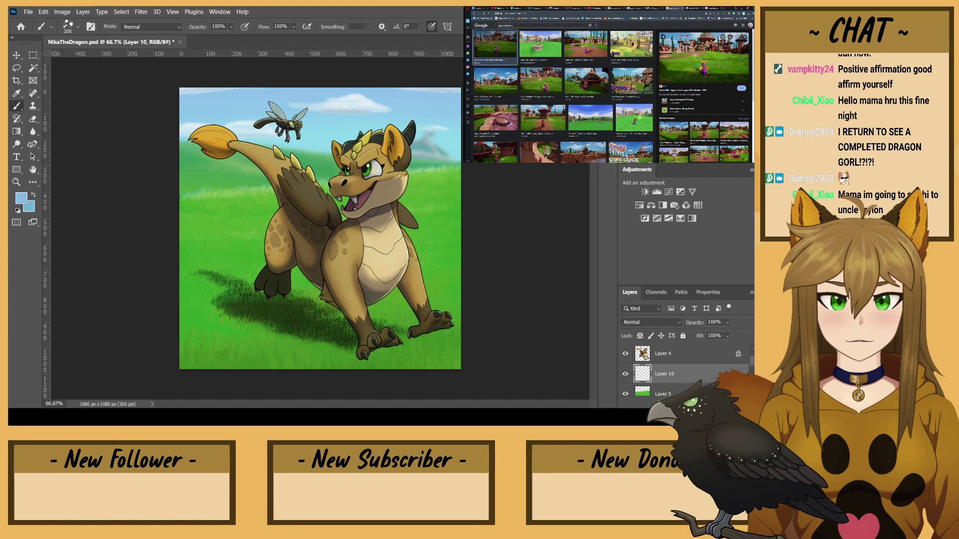
{"action": "left_click", "coordinate": [448, 144], "text": "alt"}
{"action": "key", "text": "bracketleft"}
{"action": "key", "text": "bracketleft"}
{"action": "key", "text": "bracketleft"}
{"action": "key", "text": "bracketleft"}
{"action": "key", "text": "bracketleft"}
{"action": "key", "text": "bracketleft"}
{"action": "left_click_drag", "start_coordinate": [457, 178], "coordinate": [410, 181]}
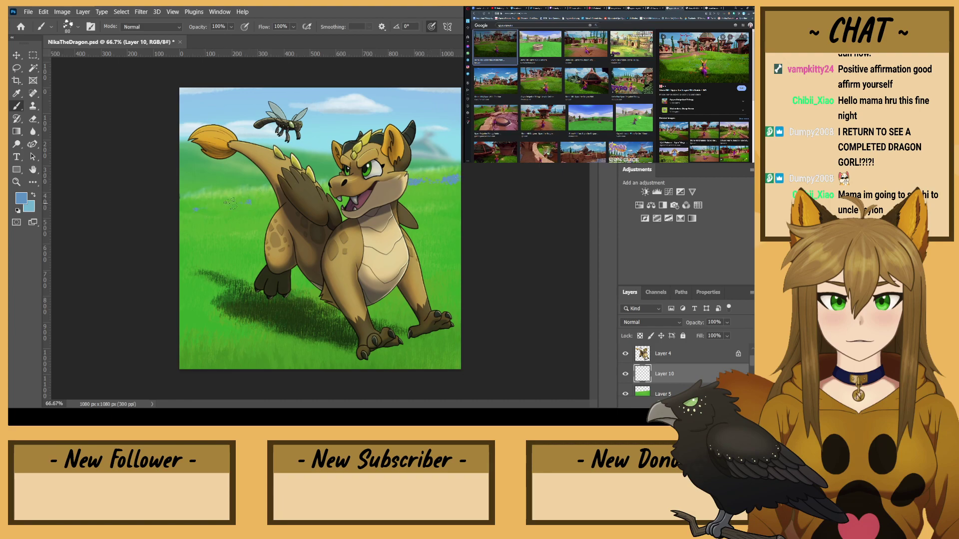
{"action": "left_click", "coordinate": [212, 202]}
{"action": "key", "text": "bracketleft"}
{"action": "key", "text": "bracketleft"}
{"action": "key", "text": "bracketleft"}
- Sample yellow from the dragon's head spikes and scatter yellow flowers across the meadow behind the dragon
{"action": "left_click", "coordinate": [433, 199], "text": "alt"}
{"action": "left_click", "coordinate": [367, 142], "text": "alt"}
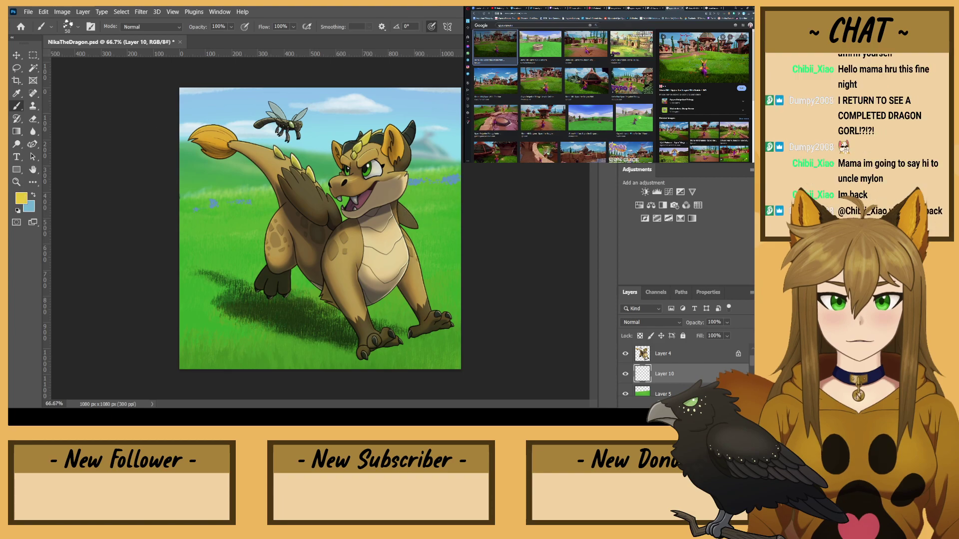
{"action": "key", "text": "bracketleft"}
{"action": "key", "text": "bracketright"}
{"action": "key", "text": "bracketright"}
{"action": "key", "text": "bracketright"}
{"action": "left_click_drag", "start_coordinate": [262, 224], "coordinate": [209, 226]}
{"action": "left_click_drag", "start_coordinate": [401, 193], "coordinate": [421, 189]}
{"action": "key", "text": "bracketleft"}
{"action": "left_click_drag", "start_coordinate": [277, 193], "coordinate": [219, 195]}
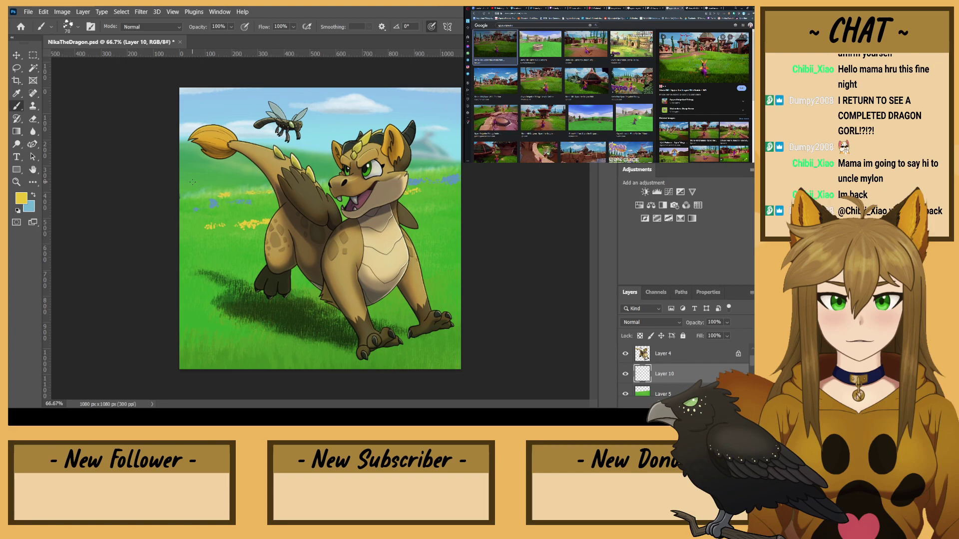
- Dab orange flowers into the far meadow behind the dragon's head and soften the flower layer with a blur filter
{"action": "key", "text": "Return"}
{"action": "left_click_drag", "start_coordinate": [443, 171], "coordinate": [433, 172]}
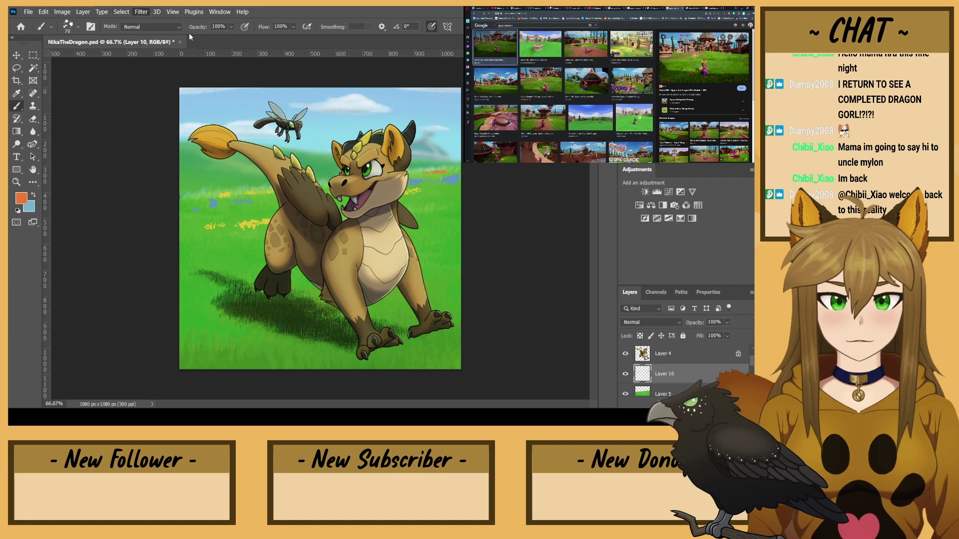
{"action": "left_click", "coordinate": [282, 168]}
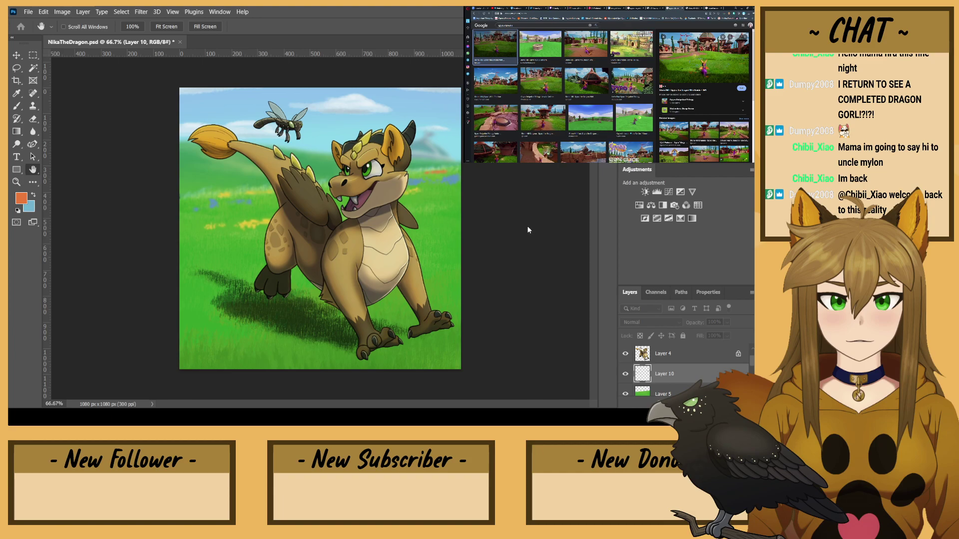
{"action": "left_click", "coordinate": [590, 165]}
{"action": "left_click", "coordinate": [33, 131]}
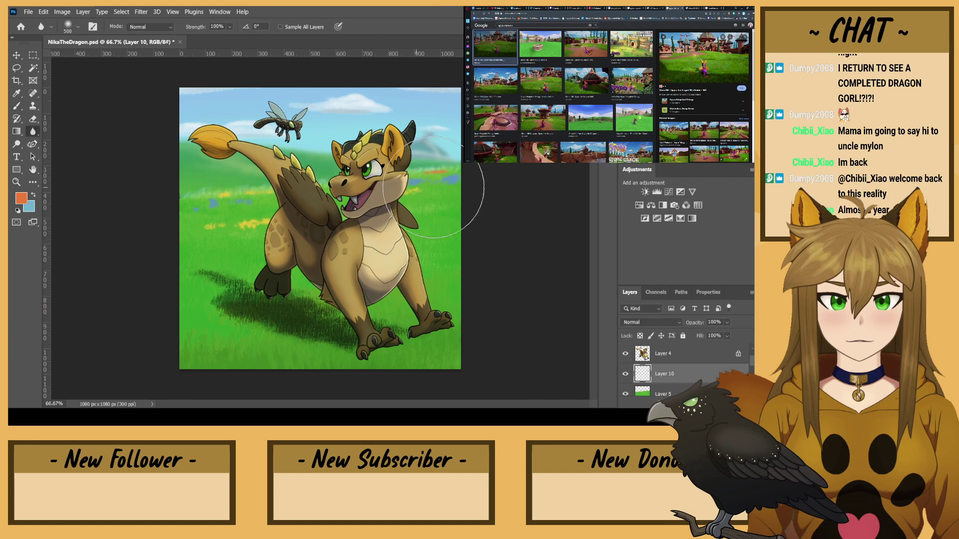
{"action": "left_click", "coordinate": [17, 106]}
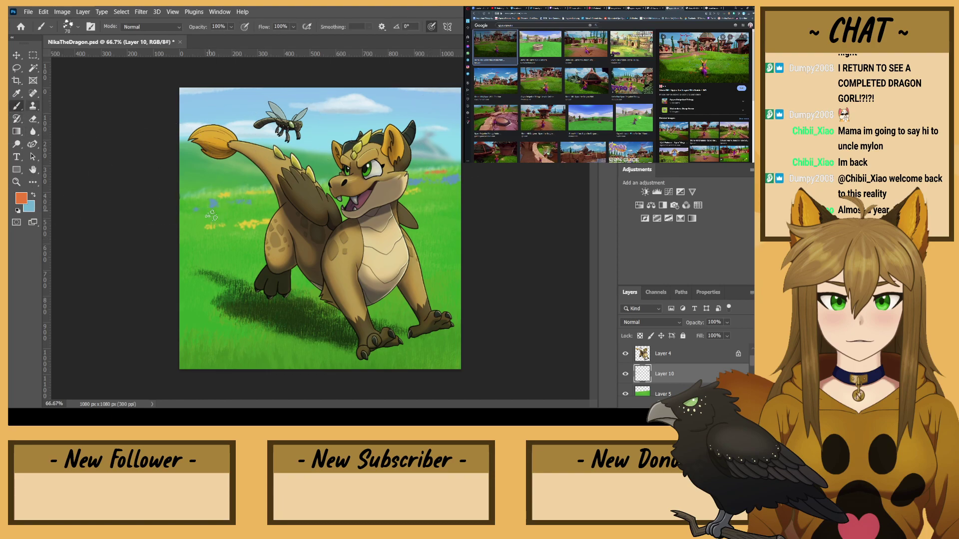
- Sample blue from the flowers, add a new layer above Layer 6 and reduce the spatter brush to 25 px
{"action": "left_click", "coordinate": [216, 200], "text": "alt"}
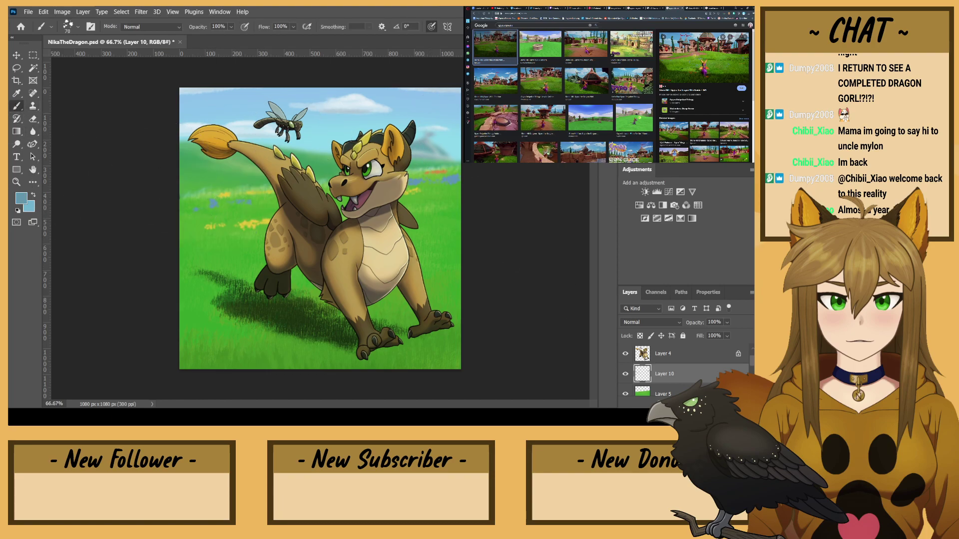
{"action": "scroll", "coordinate": [689, 371], "scroll_direction": "down", "scroll_amount": 3}
{"action": "scroll", "coordinate": [689, 372], "scroll_direction": "up", "scroll_amount": 1}
{"action": "left_click", "coordinate": [685, 358]}
{"action": "left_click", "coordinate": [728, 403]}
{"action": "key", "text": "bracketleft"}
{"action": "key", "text": "bracketleft"}
{"action": "key", "text": "bracketleft"}
{"action": "key", "text": "bracketleft"}
{"action": "key", "text": "bracketleft"}
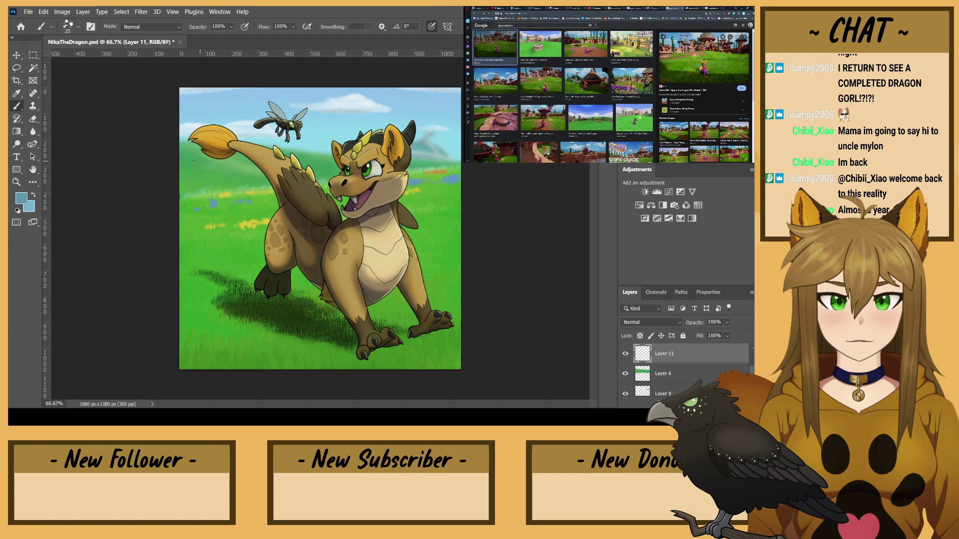
- Dab tiny yellow and orange flowers onto the distant hills on Layer 11 and soften them with a blur filter
{"action": "left_click", "coordinate": [253, 221], "text": "alt"}
{"action": "key", "text": "bracketleft"}
{"action": "key", "text": "bracketright"}
{"action": "left_click_drag", "start_coordinate": [203, 163], "coordinate": [169, 149]}
{"action": "left_click", "coordinate": [439, 172], "text": "alt"}
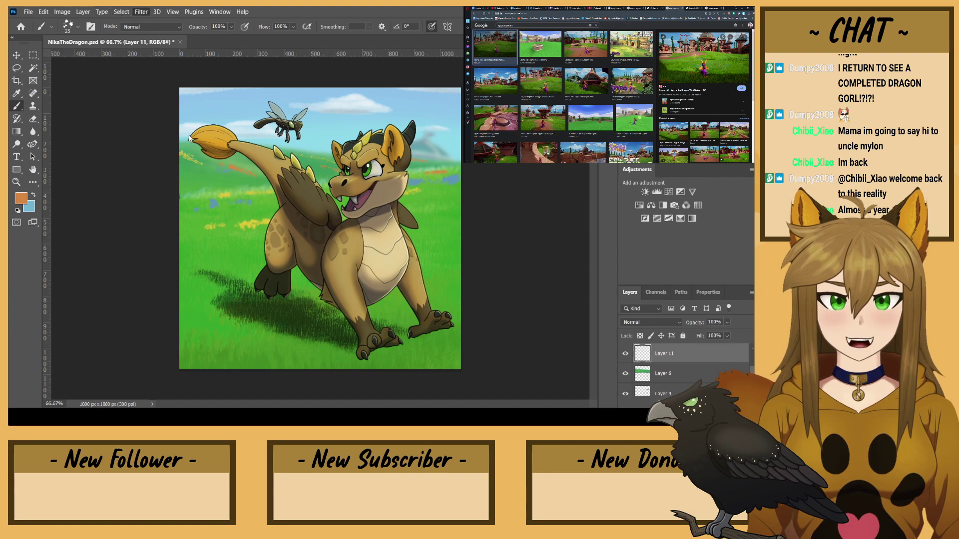
{"action": "key", "text": "h"}
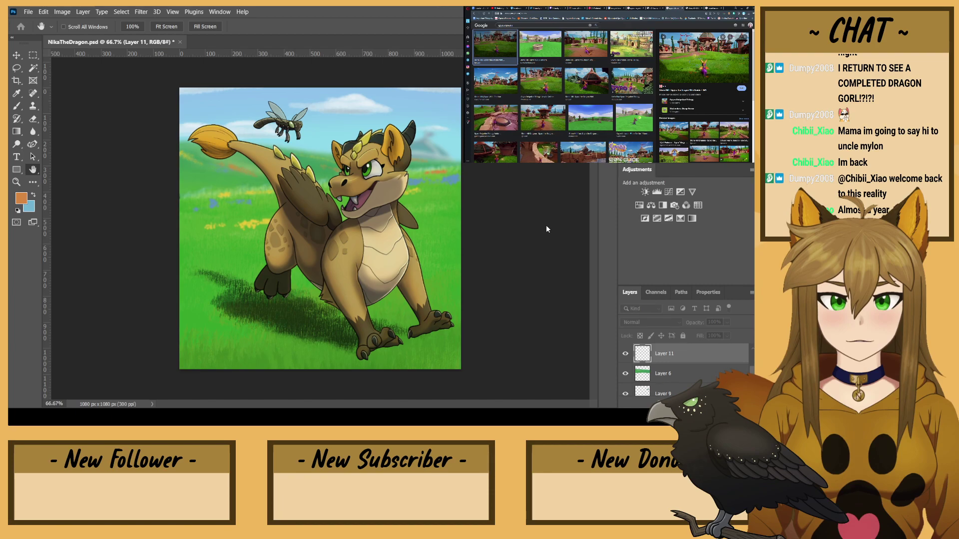
{"action": "key", "text": "b"}
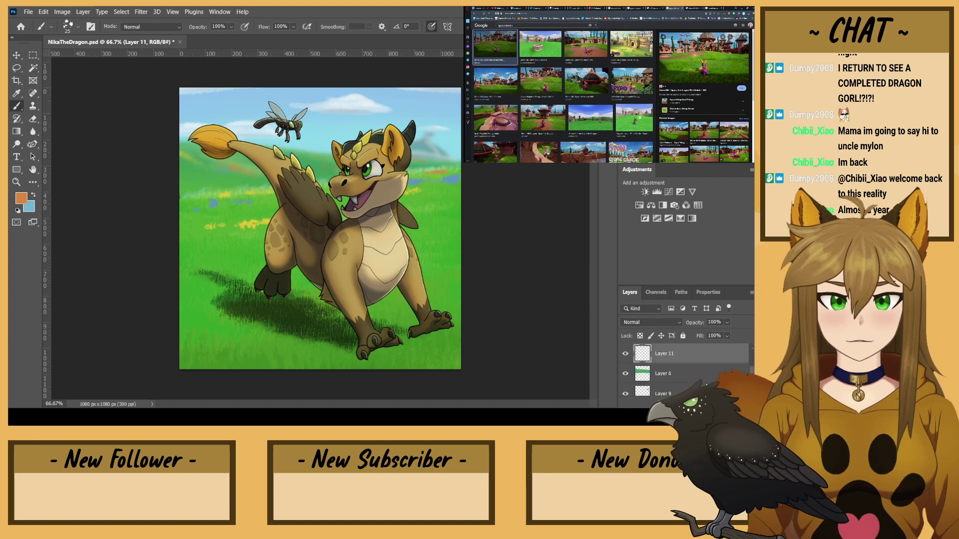
- Lasso the dragonfly's pair of wings nearest its tail on Layer 4 and copy them
{"action": "scroll", "coordinate": [674, 370], "scroll_direction": "down", "scroll_amount": 5}
{"action": "left_click", "coordinate": [675, 374]}
{"action": "key", "text": "ctrl+1"}
{"action": "key", "text": "ctrl+plus"}
{"action": "left_click_drag", "start_coordinate": [236, 101], "coordinate": [406, 409]}
{"action": "left_click", "coordinate": [17, 68]}
{"action": "mouse_move", "coordinate": [393, 246]}
{"action": "left_mouse_down"}
{"action": "mouse_move", "coordinate": [381, 207]}
{"action": "mouse_move", "coordinate": [335, 165]}
{"action": "mouse_move", "coordinate": [311, 183]}
{"action": "mouse_move", "coordinate": [328, 219]}
{"action": "mouse_move", "coordinate": [393, 246]}
{"action": "left_mouse_up"}
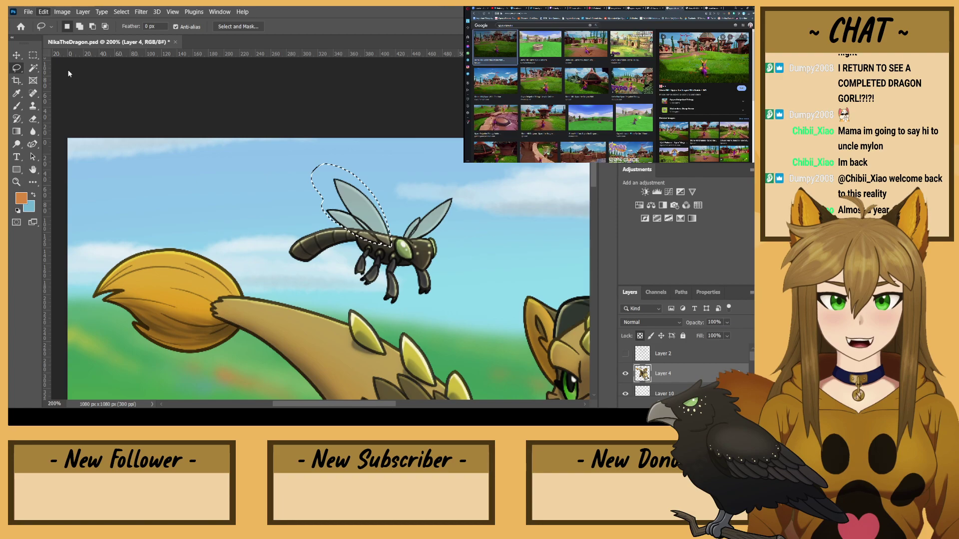
{"action": "key", "text": "ctrl+d"}
- Try erasing the dragonfly's wings on Layer 4 with an enlarged Eraser
{"action": "key", "text": "e"}
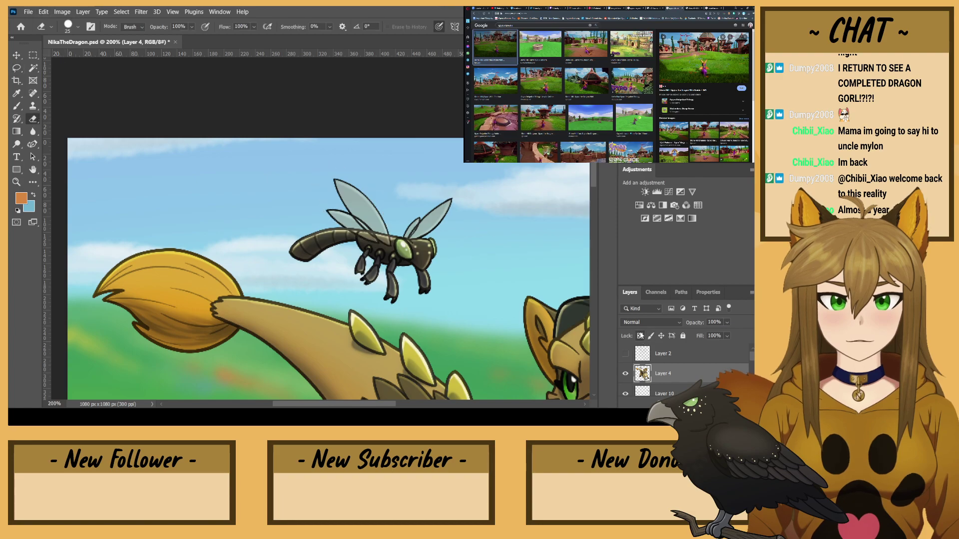
{"action": "key", "text": "]"}
{"action": "key", "text": "]"}
{"action": "key", "text": "]"}
{"action": "key", "text": "]"}
{"action": "key", "text": "]"}
{"action": "key", "text": "]"}
{"action": "key", "text": "]"}
{"action": "left_click_drag", "start_coordinate": [470, 198], "coordinate": [261, 176]}
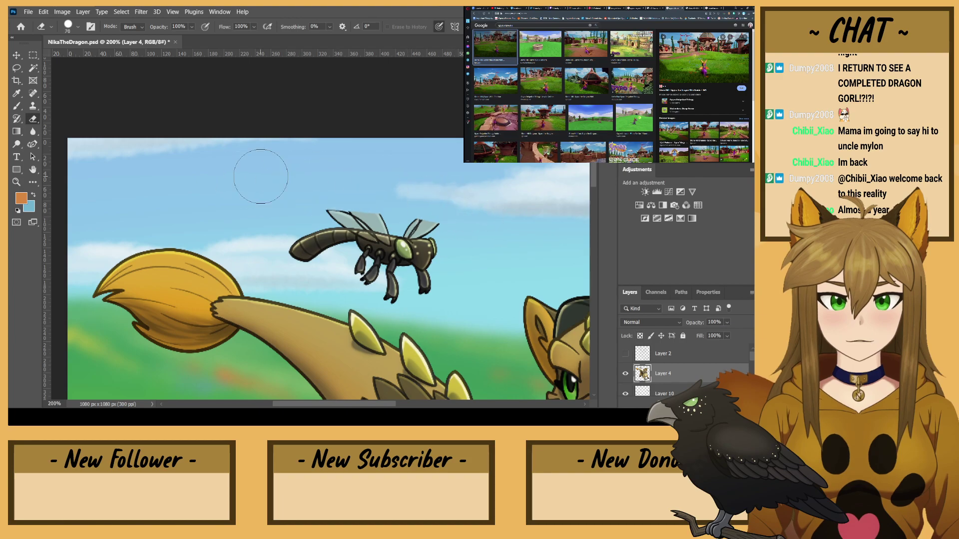
{"action": "key", "text": "ctrl+z"}
{"action": "key", "text": "ctrl+z"}
- Blur both pairs of the dragonfly's wings on Layer 4 with the Blur tool, adjusting its brush size to fit the wings
{"action": "left_click", "coordinate": [33, 131]}
{"action": "key", "text": "bracketleft"}
{"action": "key", "text": "bracketleft"}
{"action": "key", "text": "bracketleft"}
{"action": "key", "text": "bracketleft"}
{"action": "key", "text": "bracketleft"}
{"action": "key", "text": "bracketleft"}
{"action": "key", "text": "bracketleft"}
{"action": "key", "text": "bracketleft"}
{"action": "key", "text": "bracketleft"}
{"action": "key", "text": "bracketleft"}
{"action": "key", "text": "bracketleft"}
{"action": "key", "text": "bracketleft"}
{"action": "key", "text": "bracketleft"}
{"action": "key", "text": "bracketleft"}
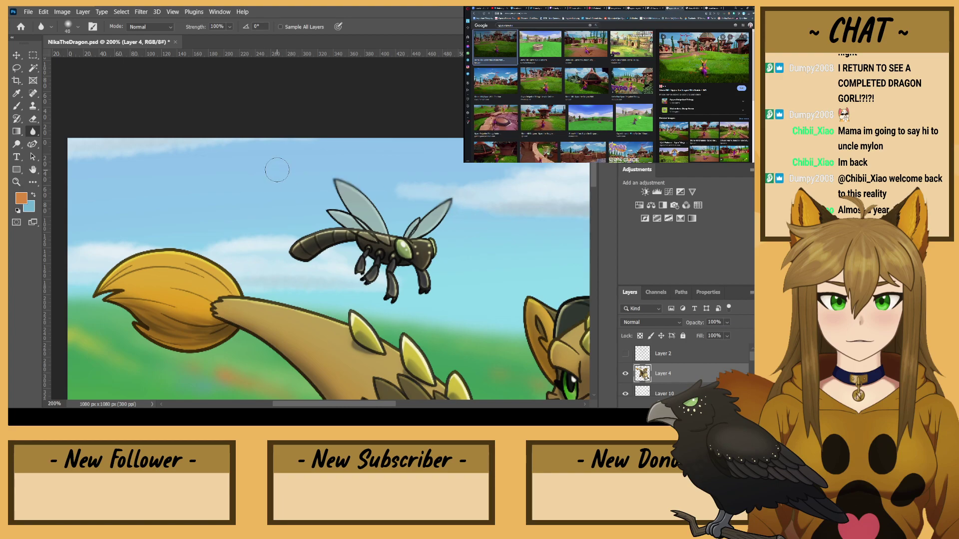
{"action": "key", "text": "bracketright"}
{"action": "key", "text": "bracketright"}
{"action": "key", "text": "bracketright"}
{"action": "key", "text": "bracketright"}
{"action": "key", "text": "bracketright"}
{"action": "key", "text": "bracketright"}
{"action": "mouse_move", "coordinate": [463, 213]}
{"action": "left_mouse_down"}
{"action": "mouse_move", "coordinate": [343, 186]}
{"action": "mouse_move", "coordinate": [397, 208]}
{"action": "mouse_move", "coordinate": [318, 204]}
{"action": "mouse_move", "coordinate": [393, 209]}
{"action": "mouse_move", "coordinate": [389, 183]}
{"action": "left_mouse_up"}
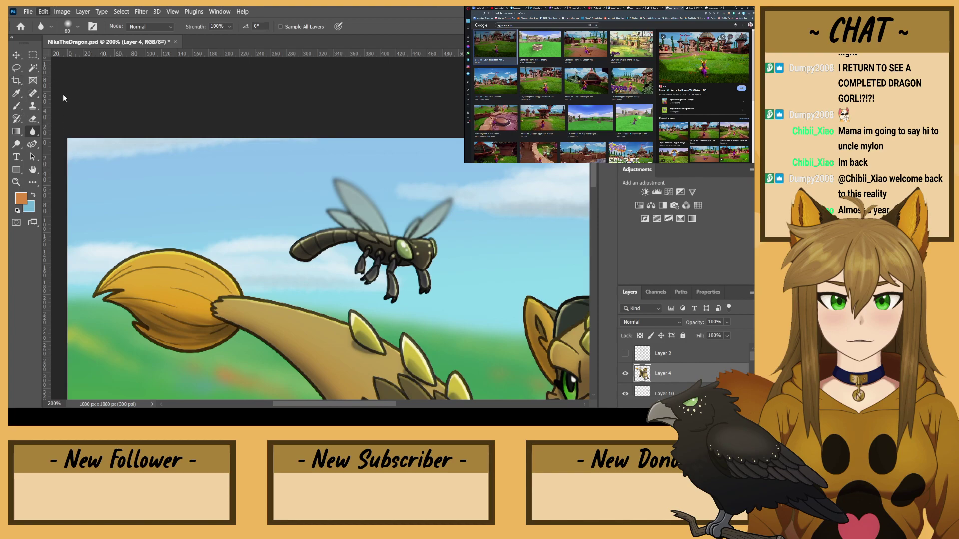
- Paste the copied sharp wings onto a new layer and move them over the dragonfly's blurred wings nearest its tail
{"action": "key", "text": "ctrl+v"}
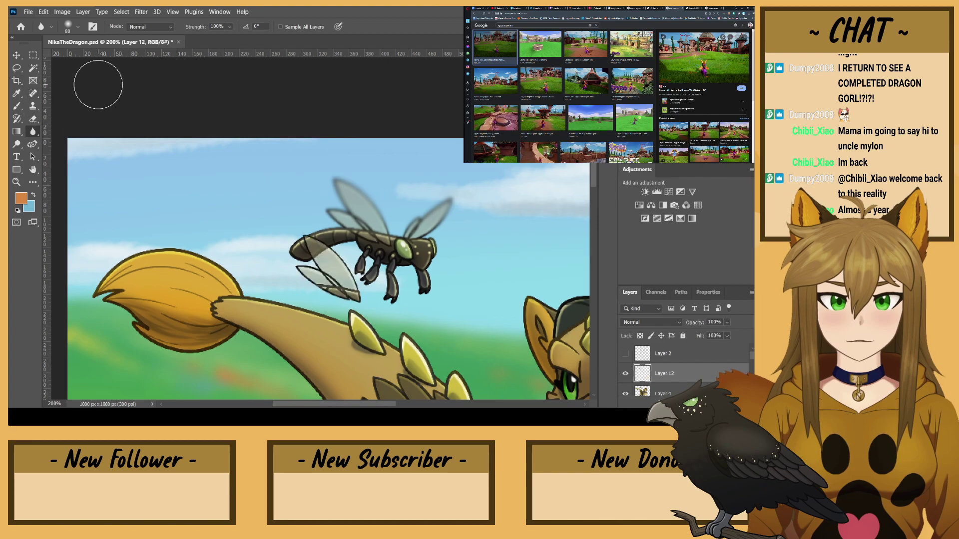
{"action": "key", "text": "v"}
{"action": "left_click_drag", "start_coordinate": [334, 288], "coordinate": [365, 230]}
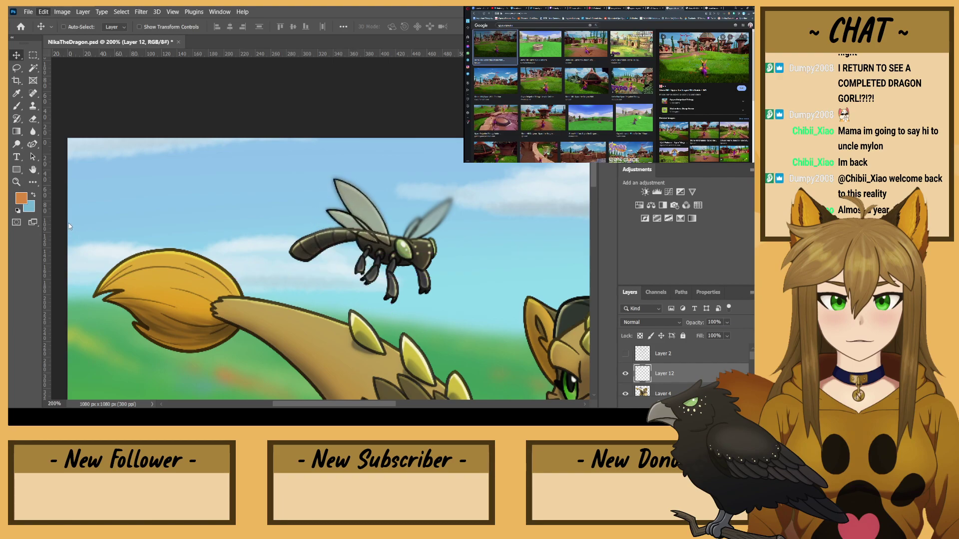
- Flatten the pasted wings on Layer 12 with Free Transform and slant them back over the dragonfly's tail
{"action": "key", "text": "ctrl+t"}
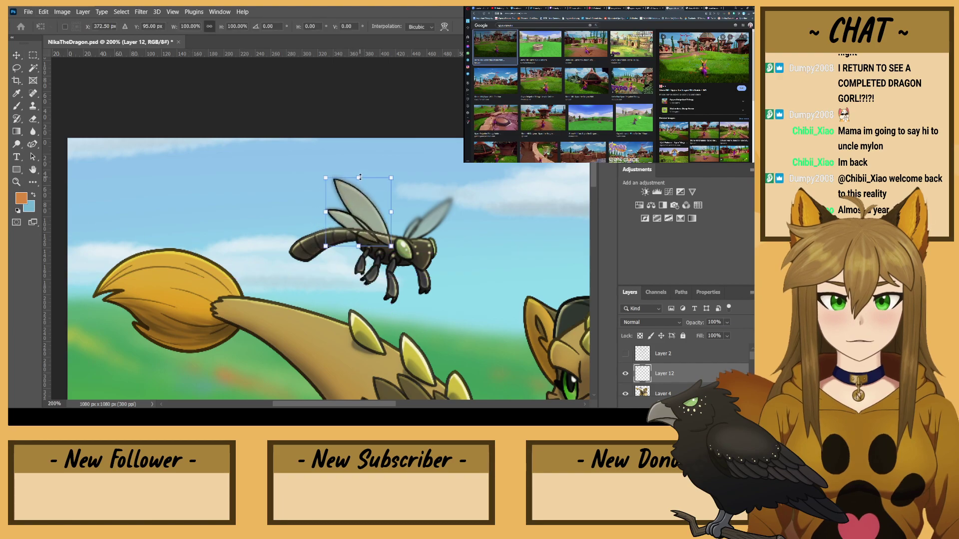
{"action": "left_click_drag", "start_coordinate": [360, 178], "coordinate": [299, 228]}
{"action": "left_click", "coordinate": [23, 53]}
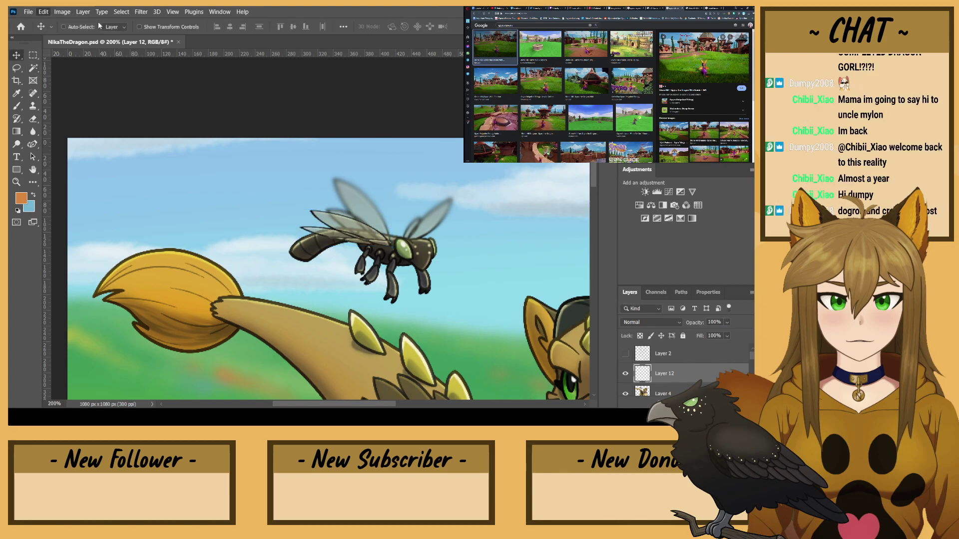
- Soften the flattened wings on Layer 12 with a blur filter
{"action": "left_click", "coordinate": [124, 14]}
{"action": "mouse_move", "coordinate": [141, 12]}
{"action": "left_click", "coordinate": [279, 169]}
{"action": "left_click_drag", "start_coordinate": [543, 229], "coordinate": [530, 228]}
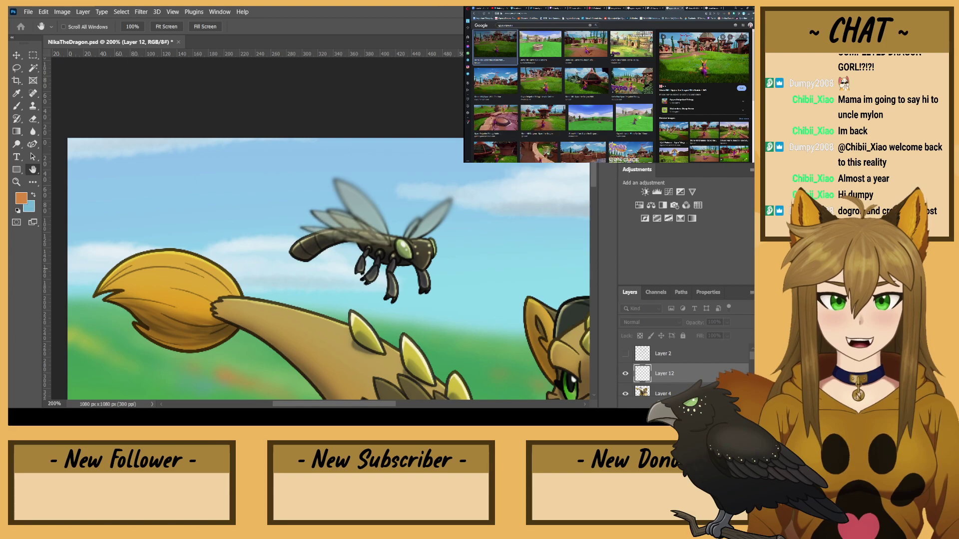
- Paste the copied wings onto another new layer, flip them vertically and move them below the dragonfly's body near its tail
{"action": "key", "text": "v"}
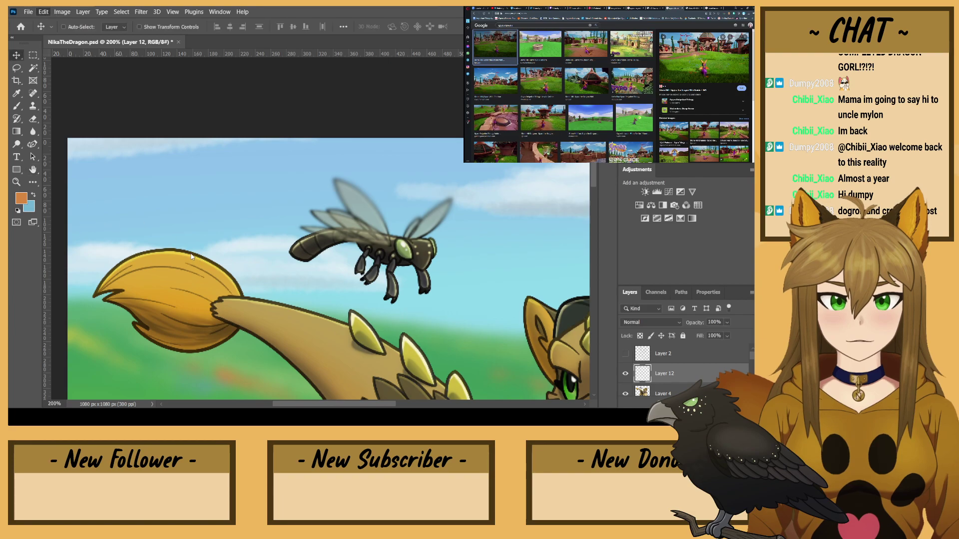
{"action": "key", "text": "ctrl+v"}
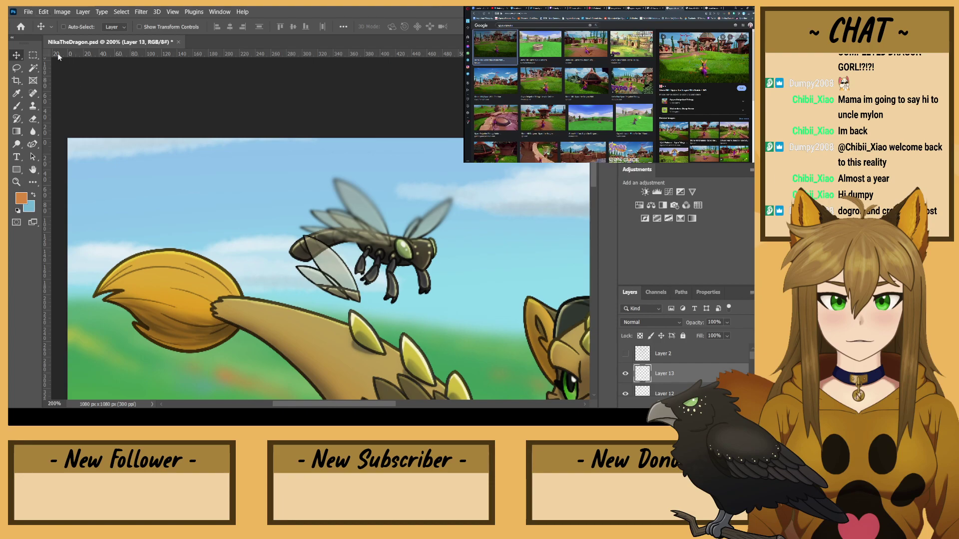
{"action": "left_click", "coordinate": [193, 384]}
{"action": "left_click_drag", "start_coordinate": [330, 291], "coordinate": [358, 296]}
{"action": "left_click", "coordinate": [51, 14]}
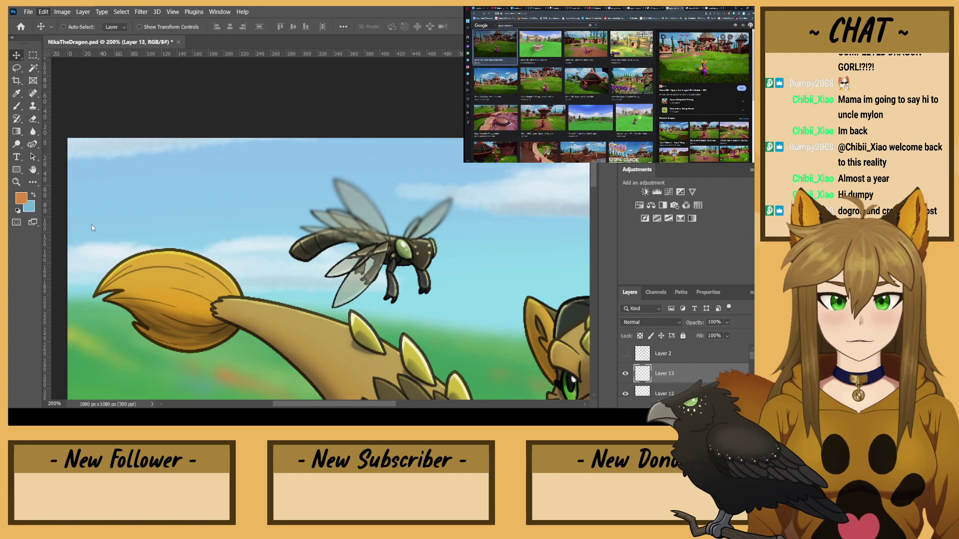
- Squash the downward-pointing wings on Layer 13 to 28.41% height and stretch them to 128.24% width along the tail
{"action": "key", "text": "ctrl+t"}
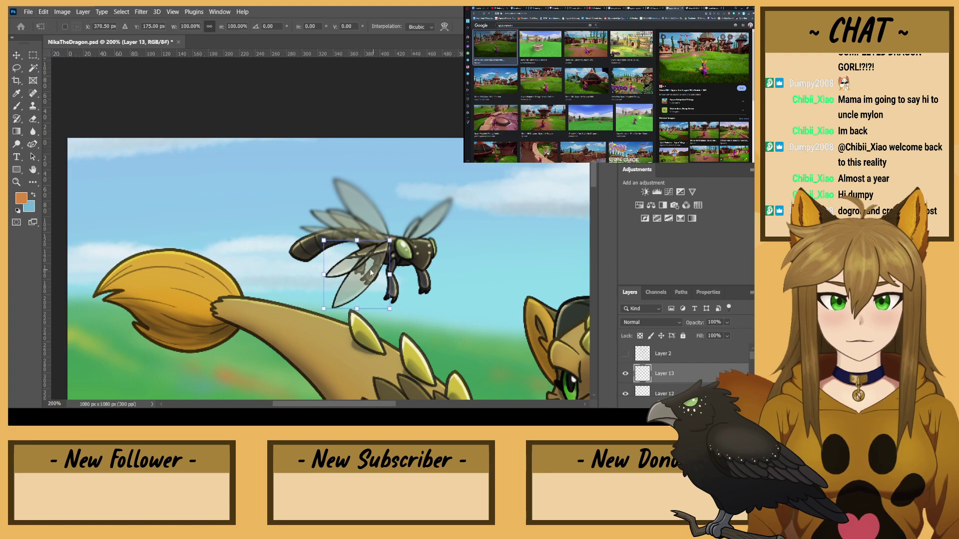
{"action": "left_click_drag", "start_coordinate": [357, 308], "coordinate": [326, 251]}
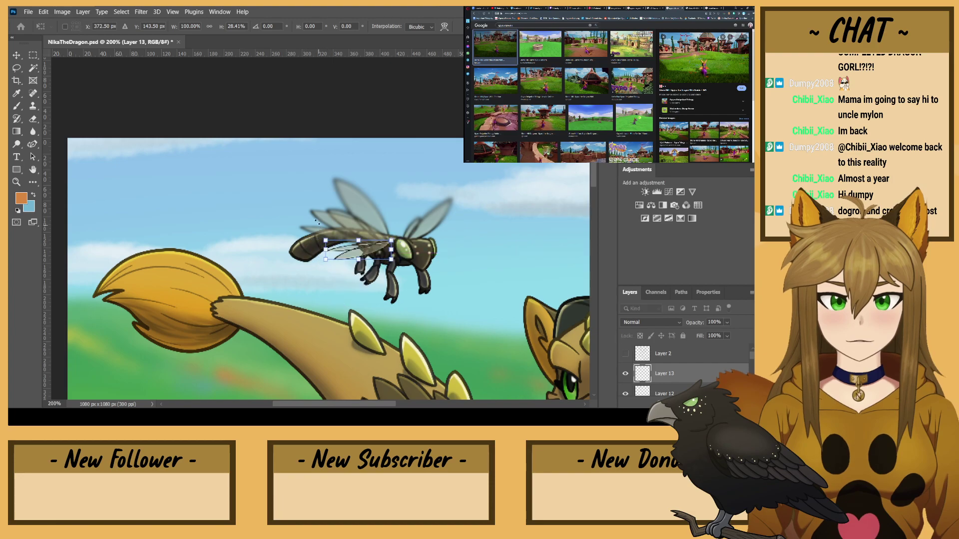
{"action": "mouse_move", "coordinate": [315, 251]}
{"action": "left_mouse_down"}
{"action": "mouse_move", "coordinate": [328, 255]}
{"action": "mouse_move", "coordinate": [307, 245]}
{"action": "left_mouse_up"}
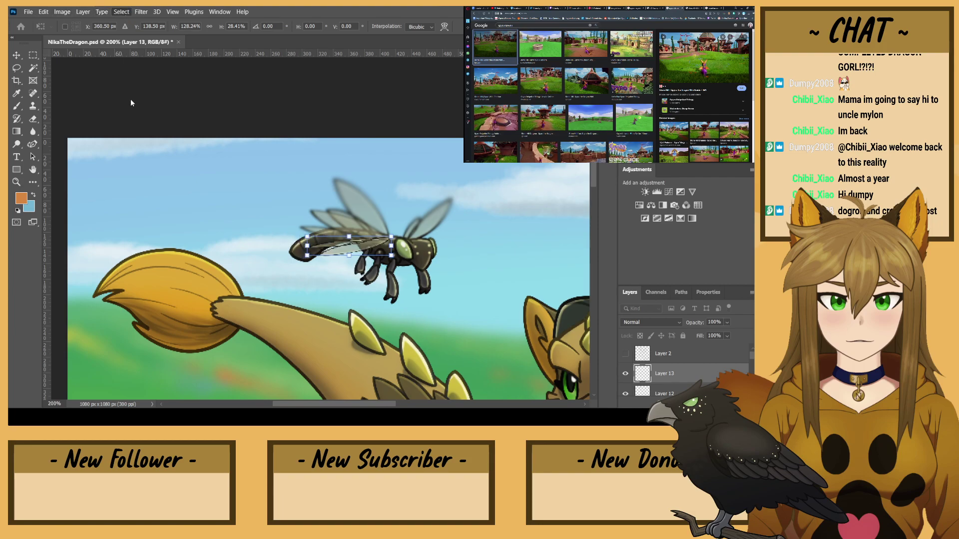
{"action": "left_click", "coordinate": [16, 55]}
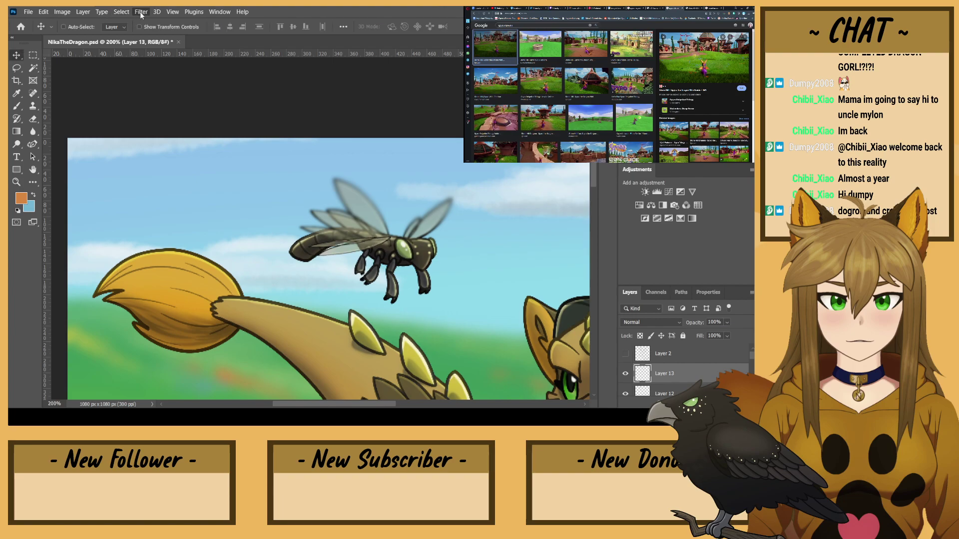
- Blur the lower wings on Layer 13, shifting them slightly downward and stretching them to 109.57% width
{"action": "left_click_drag", "start_coordinate": [349, 254], "coordinate": [347, 259]}
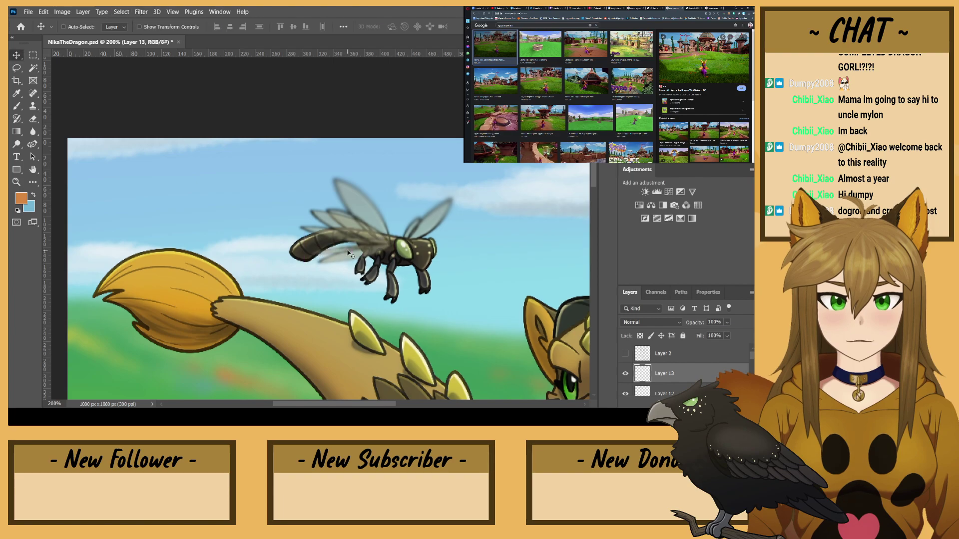
{"action": "left_click", "coordinate": [44, 12]}
{"action": "key", "text": "ctrl+t"}
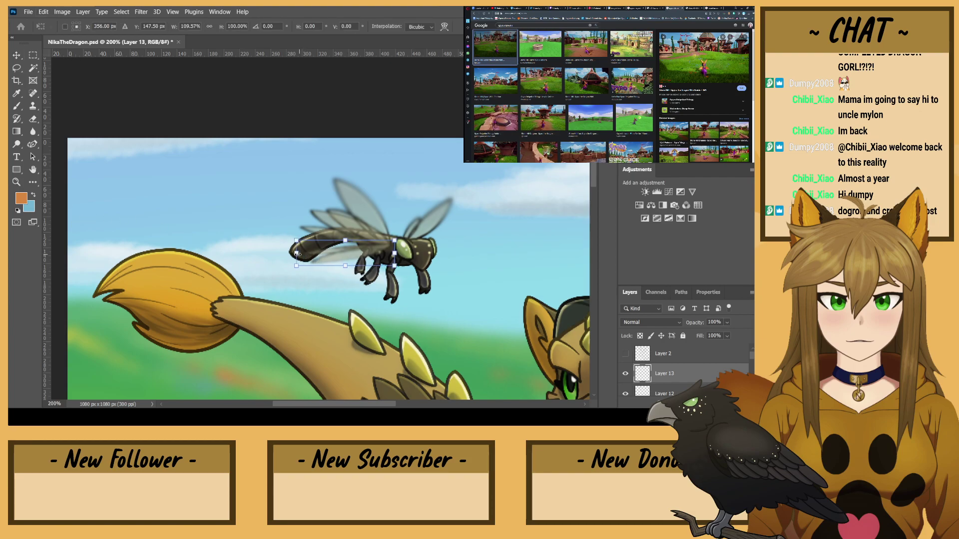
{"action": "key", "text": "Return"}
- Merge the two added wing layers, Layer 13 and Layer 12, down into Layer 4
{"action": "left_click", "coordinate": [17, 106]}
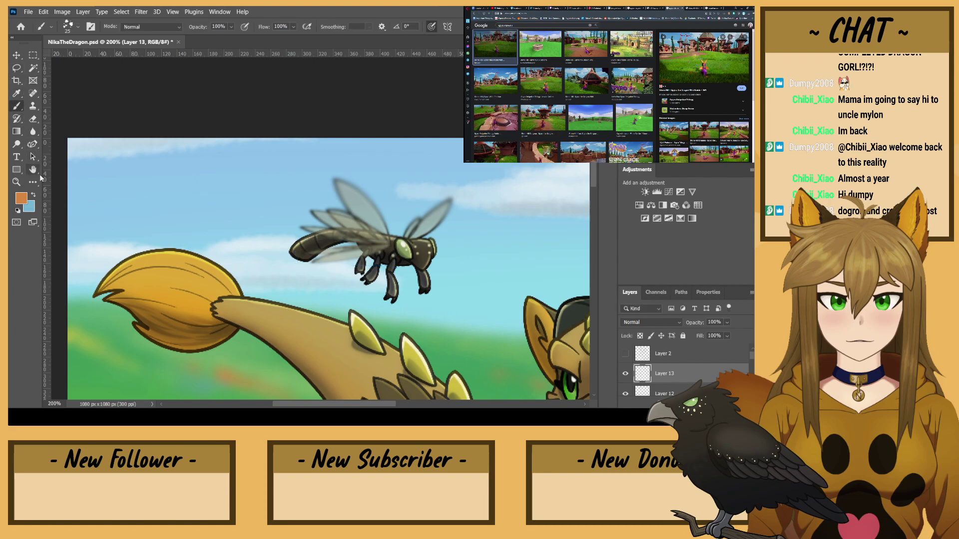
{"action": "key", "text": "l"}
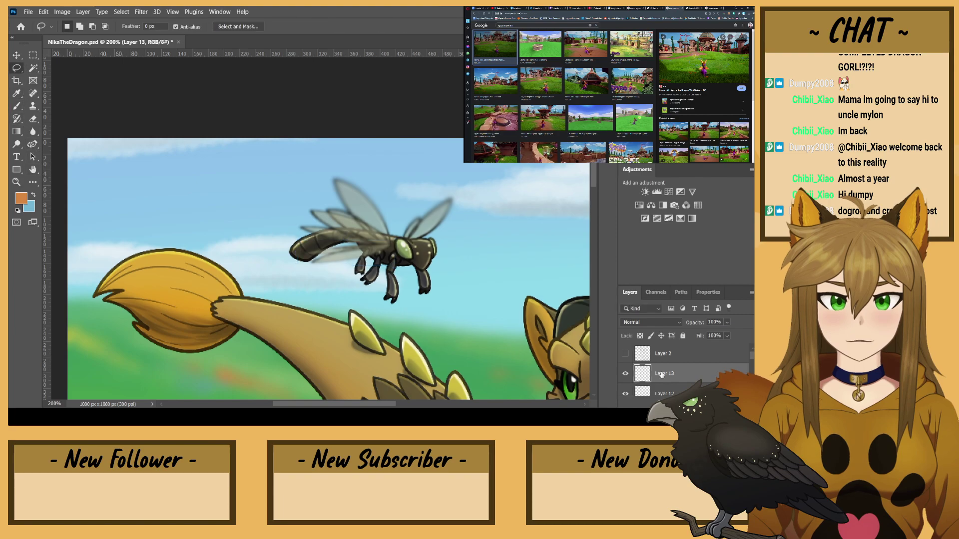
{"action": "key", "text": "ctrl+e"}
{"action": "key", "text": "ctrl+e"}
- Lasso the dragonfly's wing nearest its head, duplicate it onto a new layer and transform the copy into a lower, flatter position
{"action": "mouse_move", "coordinate": [404, 235]}
{"action": "left_mouse_down"}
{"action": "mouse_move", "coordinate": [434, 197]}
{"action": "mouse_move", "coordinate": [445, 230]}
{"action": "mouse_move", "coordinate": [414, 243]}
{"action": "mouse_move", "coordinate": [403, 236]}
{"action": "left_mouse_up"}
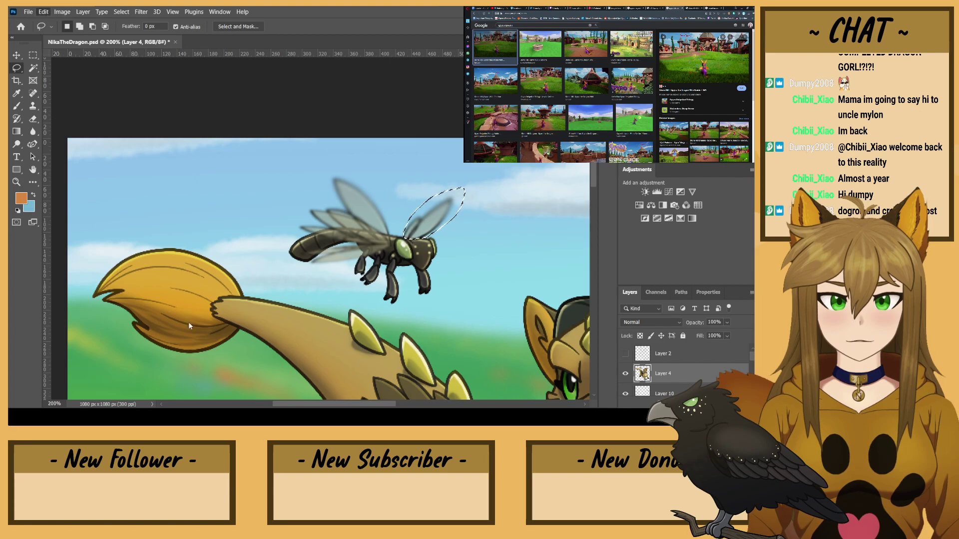
{"action": "key", "text": "ctrl+j"}
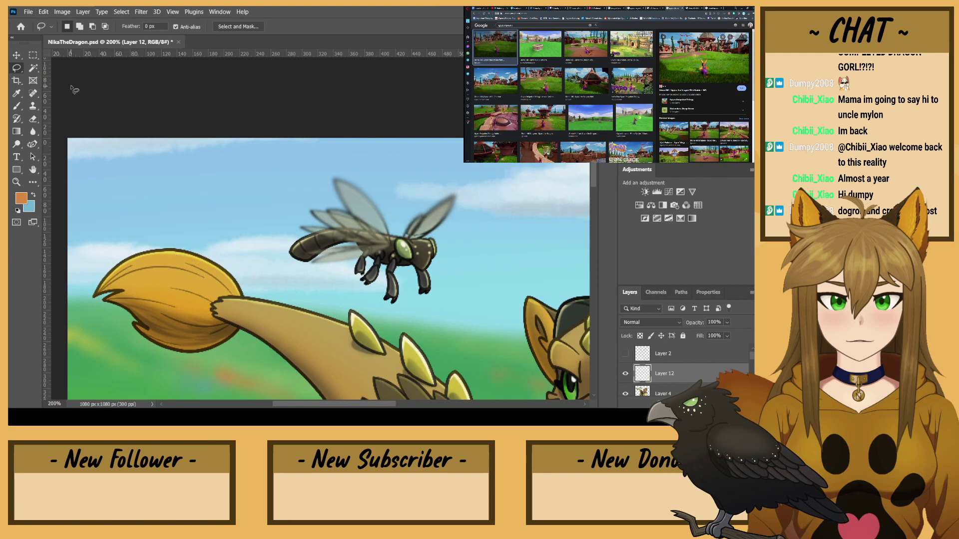
{"action": "key", "text": "ctrl+t"}
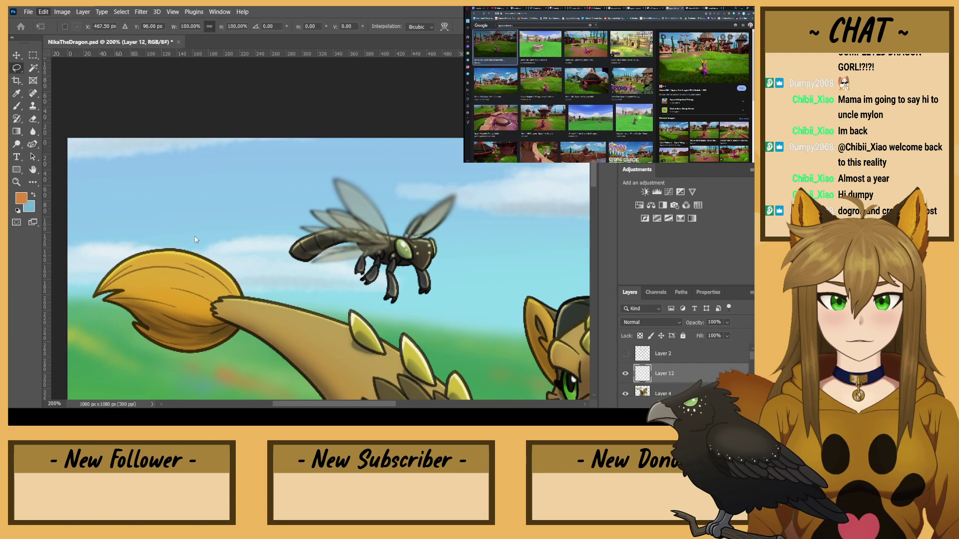
{"action": "left_click_drag", "start_coordinate": [460, 213], "coordinate": [439, 216]}
{"action": "key", "text": "Return"}
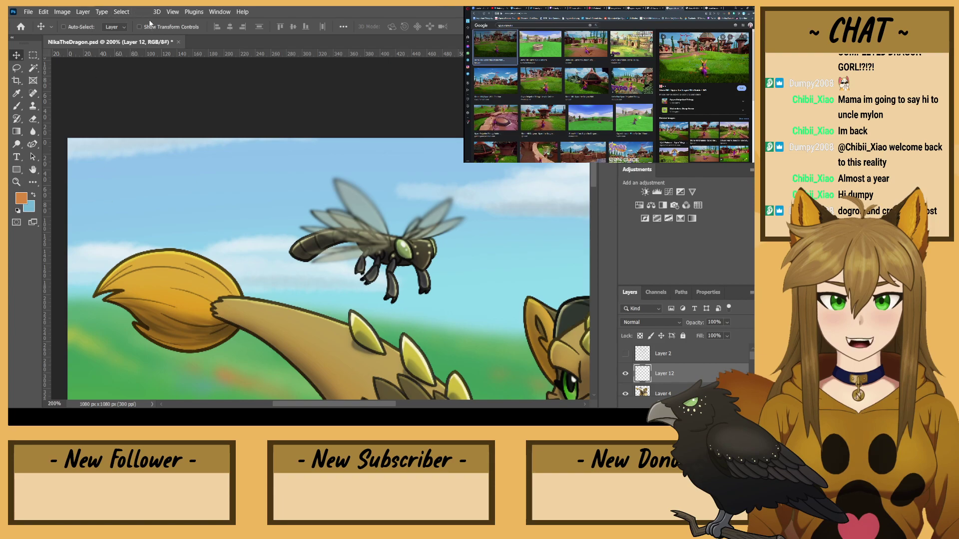
- Clean up the duplicated head-side wing on Layer 12 where it meets the body, using a 15 px Eraser
{"action": "left_click", "coordinate": [34, 118]}
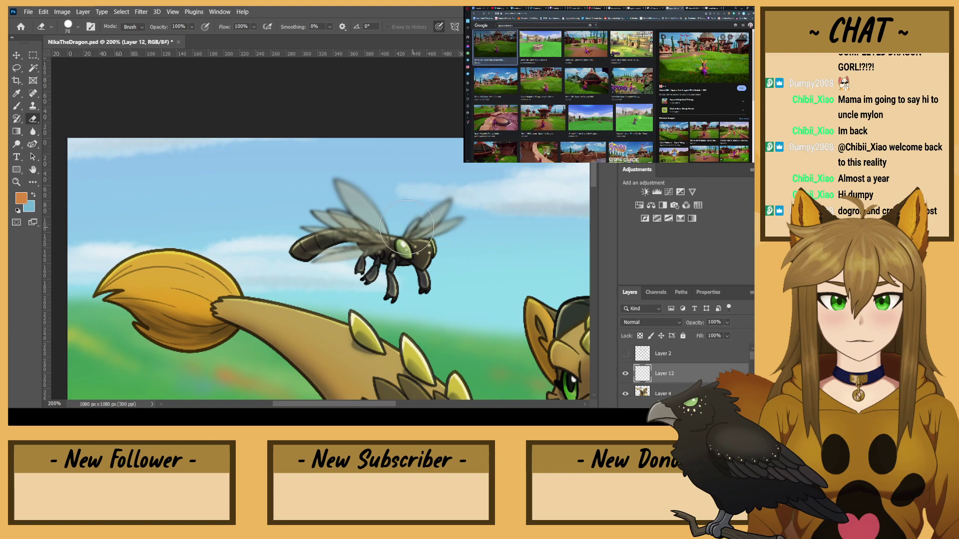
{"action": "key", "text": "bracketleft"}
{"action": "key", "text": "bracketleft"}
{"action": "key", "text": "bracketleft"}
{"action": "key", "text": "bracketleft"}
{"action": "key", "text": "bracketleft"}
{"action": "key", "text": "bracketleft"}
{"action": "key", "text": "bracketleft"}
- Paste another copy of the head-side wing, flip it vertically and move it onto the dragonfly's body near the head
{"action": "key", "text": "ctrl+v"}
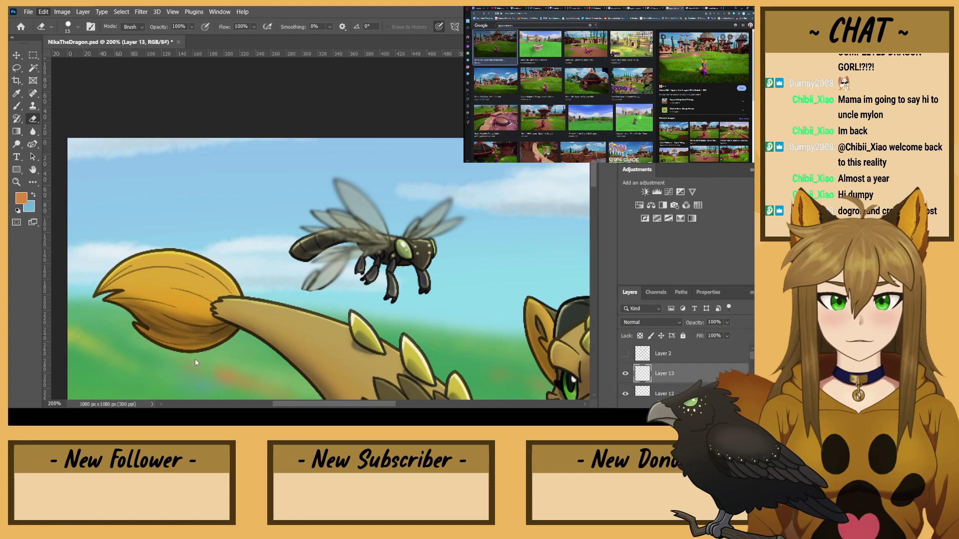
{"action": "left_click", "coordinate": [193, 376]}
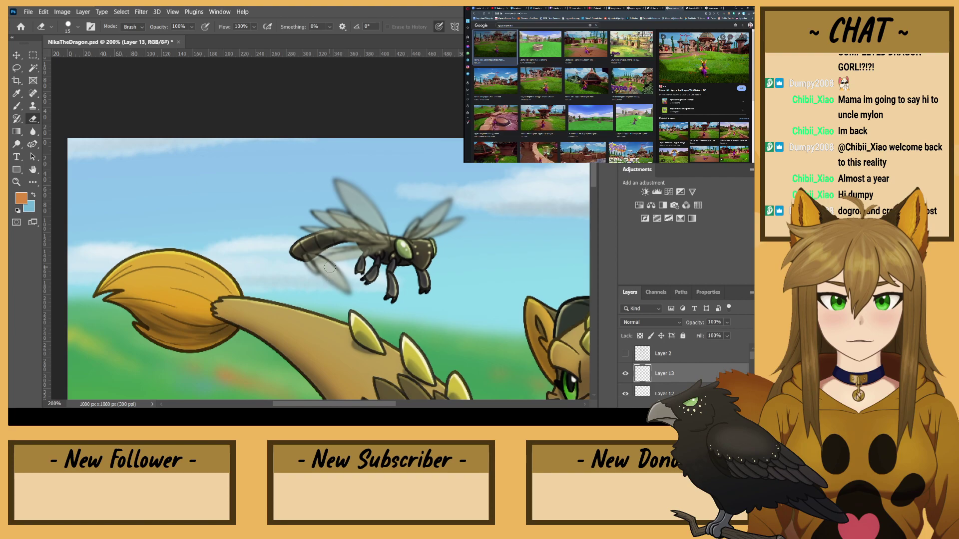
{"action": "left_click", "coordinate": [16, 55]}
{"action": "left_click_drag", "start_coordinate": [334, 268], "coordinate": [436, 253]}
- Squash the downward-pointing head-side wing on Layer 13 to 35% height and clean it up with the Eraser
{"action": "left_click", "coordinate": [43, 12]}
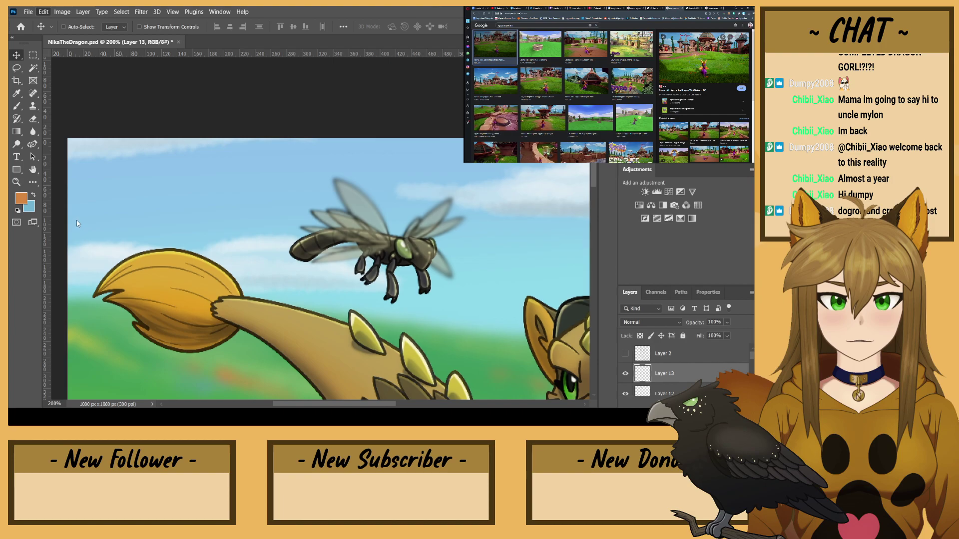
{"action": "key", "text": "ctrl+t"}
{"action": "left_click_drag", "start_coordinate": [429, 283], "coordinate": [428, 253]}
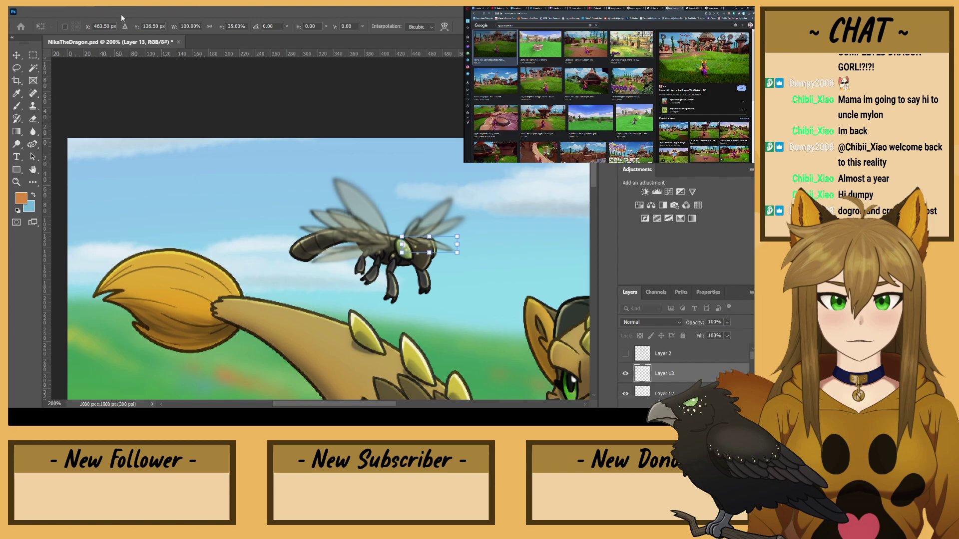
{"action": "key", "text": "Return"}
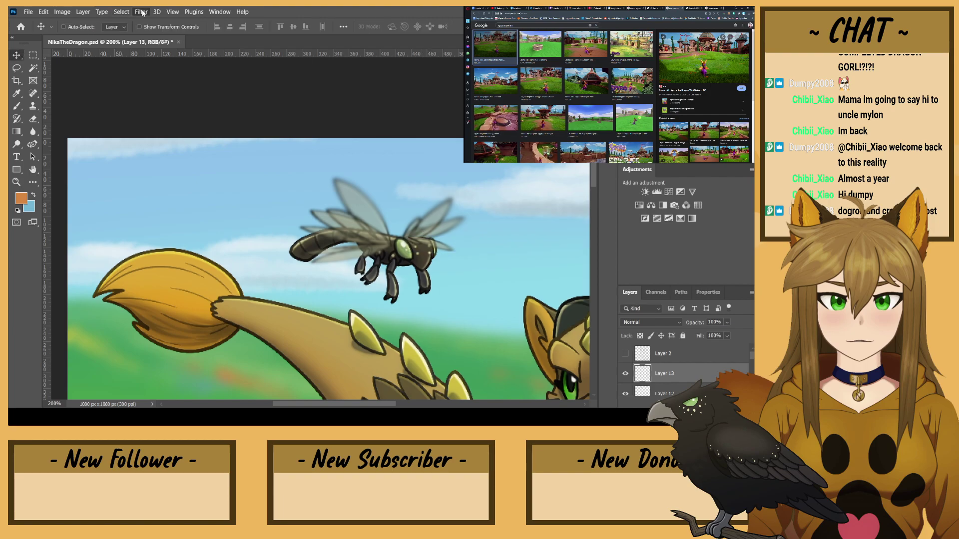
{"action": "key", "text": "e"}
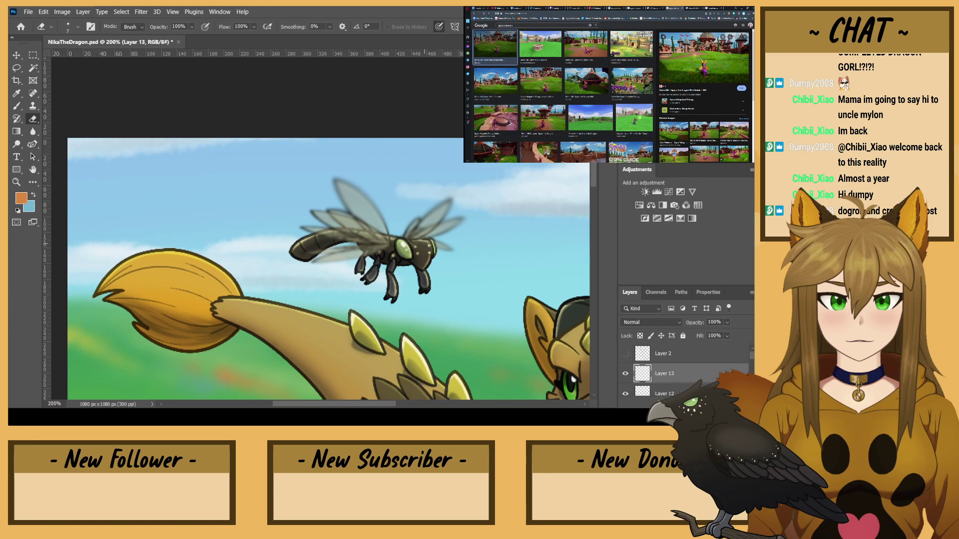
- Check the wings against the whole picture, choose the Smudge tool, and merge both head-side wing layers down into Layer 4
{"action": "key", "text": "ctrl+minus"}
{"action": "key", "text": "ctrl+minus"}
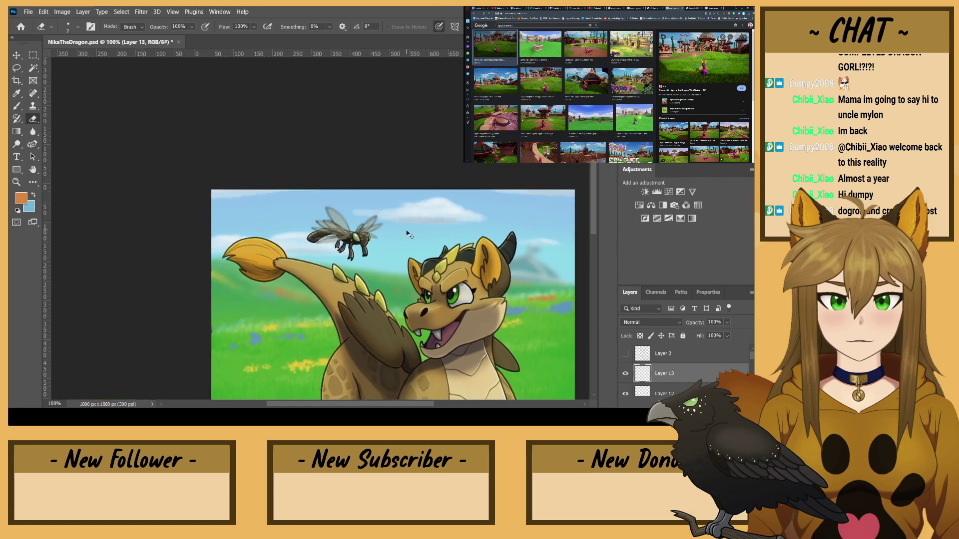
{"action": "key", "text": "ctrl+plus"}
{"action": "key", "text": "ctrl+plus"}
{"action": "left_click_drag", "start_coordinate": [204, 101], "coordinate": [340, 383]}
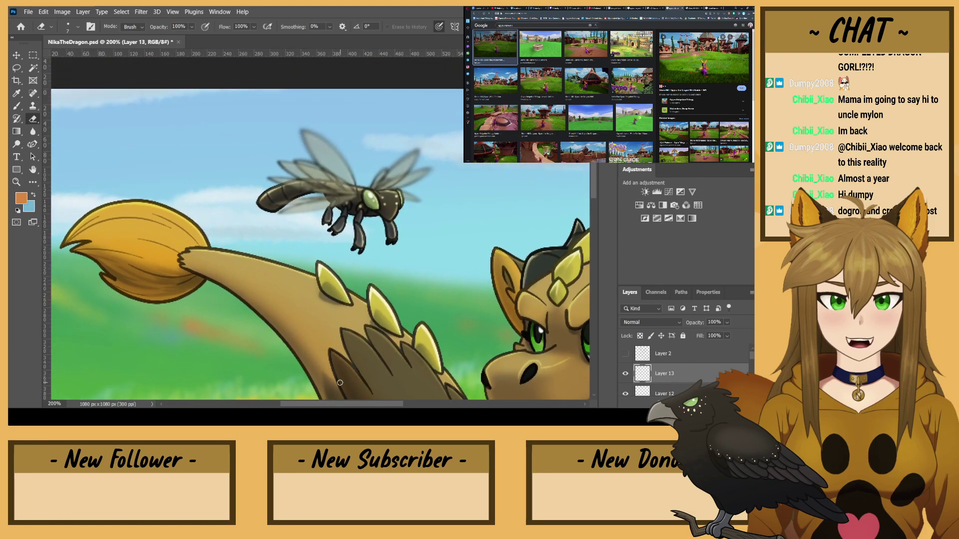
{"action": "left_click", "coordinate": [33, 170]}
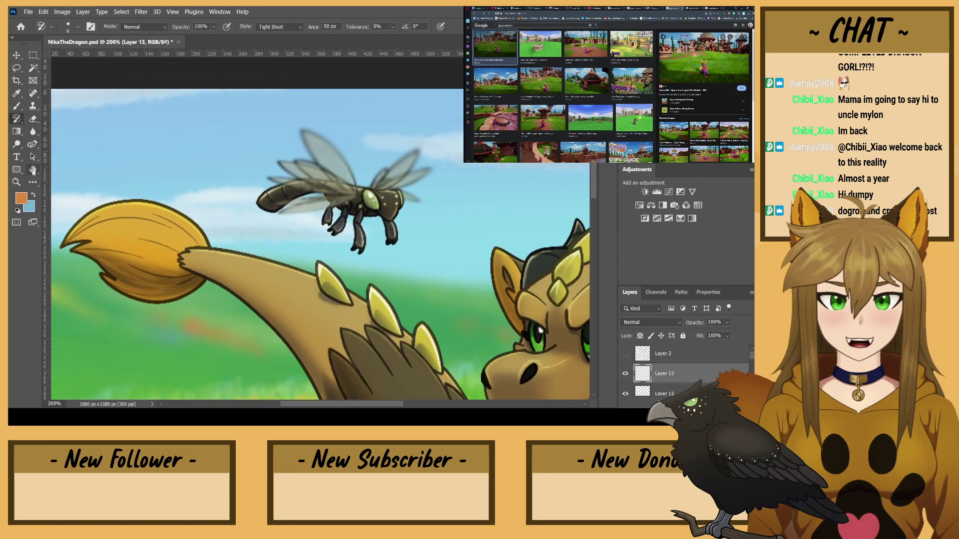
{"action": "left_click", "coordinate": [33, 132]}
{"action": "left_click", "coordinate": [59, 151]}
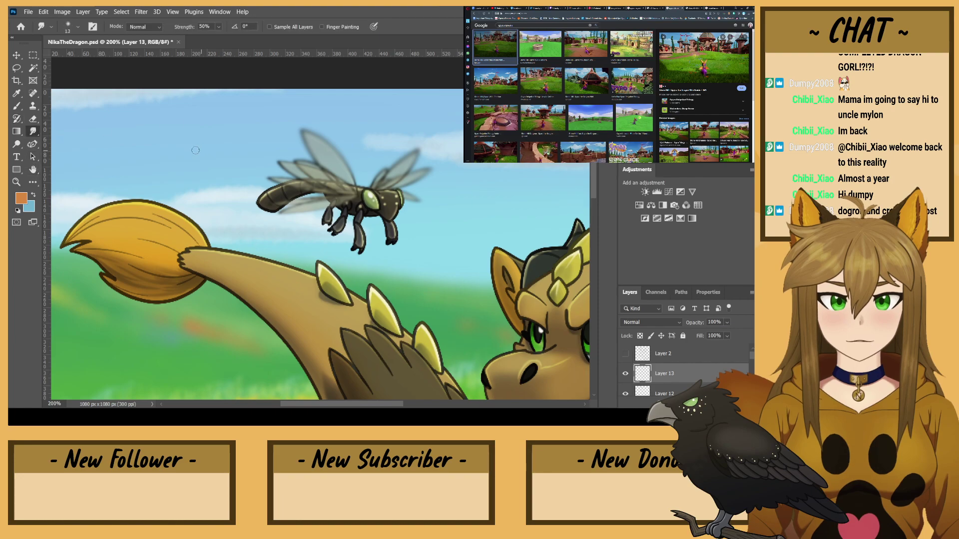
{"action": "scroll", "coordinate": [716, 376], "scroll_direction": "down", "scroll_amount": 1}
{"action": "key", "text": "ctrl+e"}
{"action": "key", "text": "ctrl+e"}
- Try smudging the dragonfly's wings at 50% strength with several brush sizes up to 175 px, undoing each stroke
{"action": "mouse_move", "coordinate": [329, 201]}
{"action": "left_mouse_down"}
{"action": "mouse_move", "coordinate": [336, 131]}
{"action": "mouse_move", "coordinate": [294, 223]}
{"action": "mouse_move", "coordinate": [286, 188]}
{"action": "left_mouse_up"}
{"action": "key", "text": "ctrl+z"}
{"action": "key", "text": "bracketright"}
{"action": "key", "text": "bracketright"}
{"action": "key", "text": "bracketright"}
{"action": "key", "text": "bracketright"}
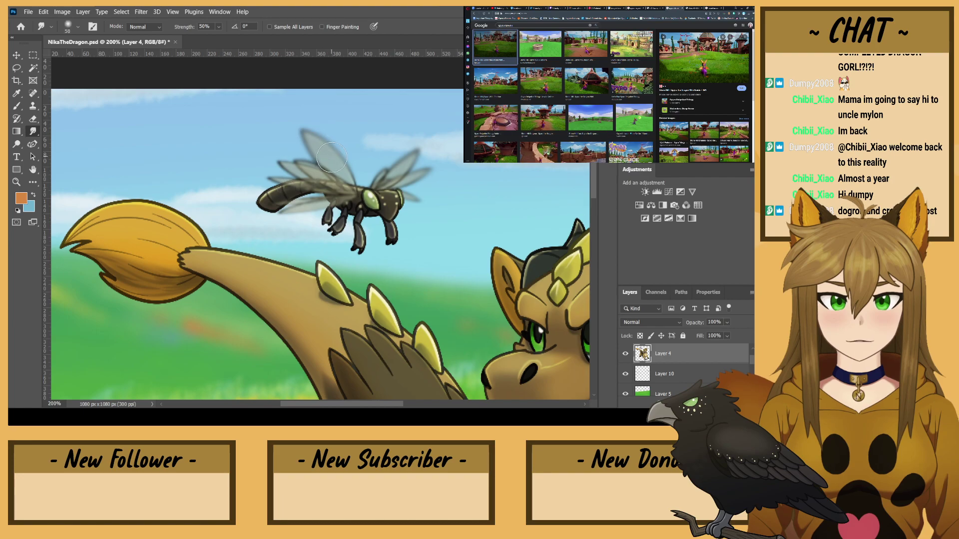
{"action": "key", "text": "bracketright"}
{"action": "key", "text": "bracketright"}
{"action": "key", "text": "bracketright"}
{"action": "key", "text": "bracketright"}
{"action": "key", "text": "bracketright"}
{"action": "key", "text": "bracketright"}
{"action": "key", "text": "bracketright"}
{"action": "key", "text": "bracketright"}
{"action": "left_click_drag", "start_coordinate": [358, 135], "coordinate": [329, 196]}
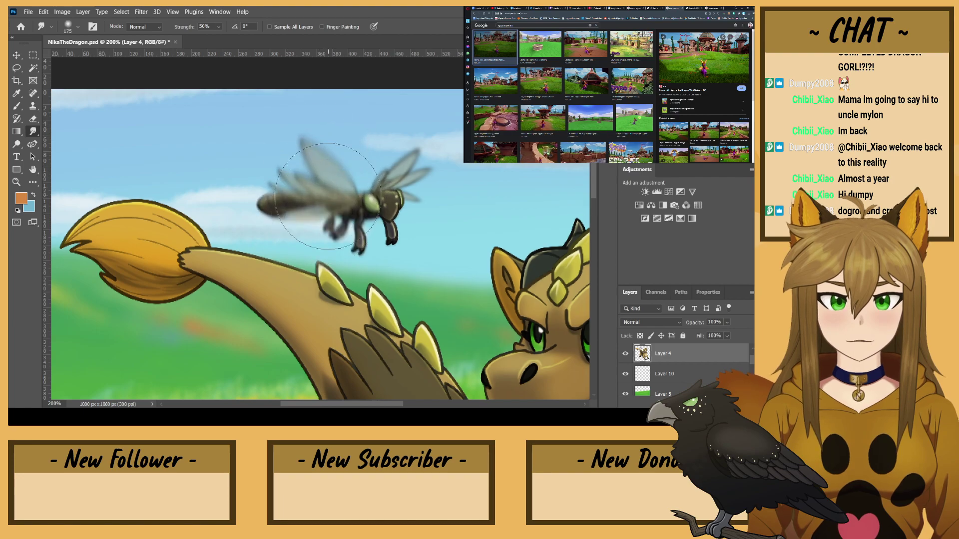
{"action": "key", "text": "ctrl+z"}
{"action": "key", "text": "bracketleft"}
{"action": "key", "text": "bracketleft"}
{"action": "key", "text": "bracketleft"}
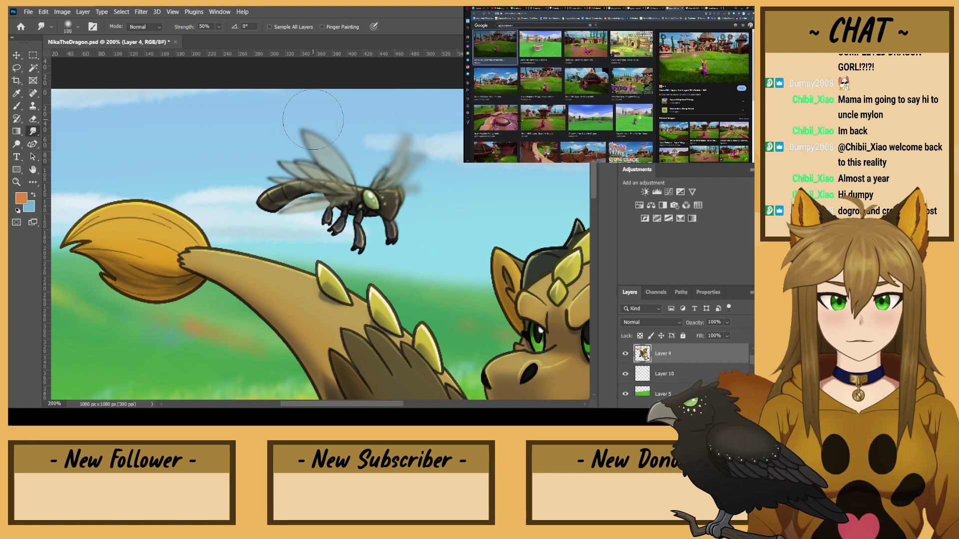
{"action": "key", "text": "ctrl+z"}
- Paint thin light grey motion lines with the Brush over the dragonfly's wings on a new layer above Layer 4
{"action": "left_click", "coordinate": [20, 105]}
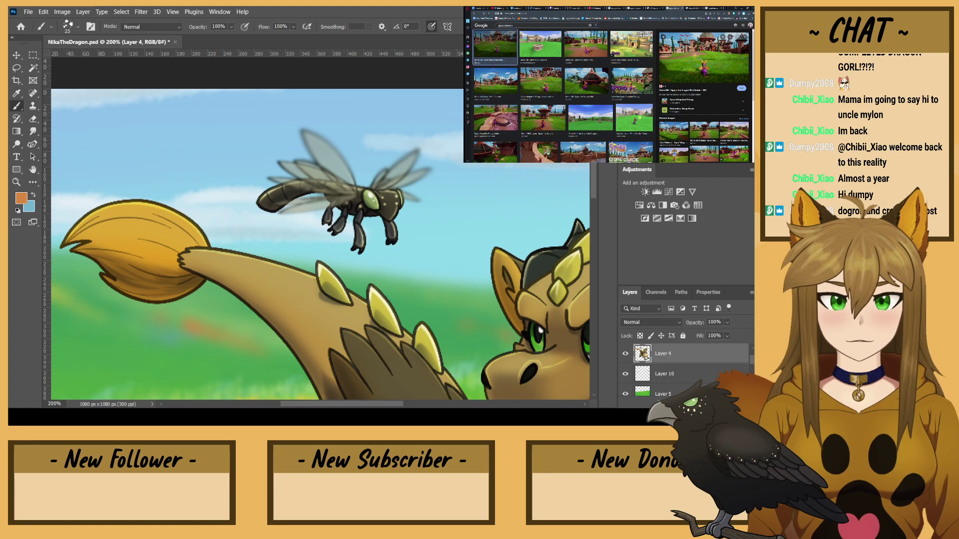
{"action": "left_click", "coordinate": [336, 155], "text": "alt"}
{"action": "key", "text": "comma"}
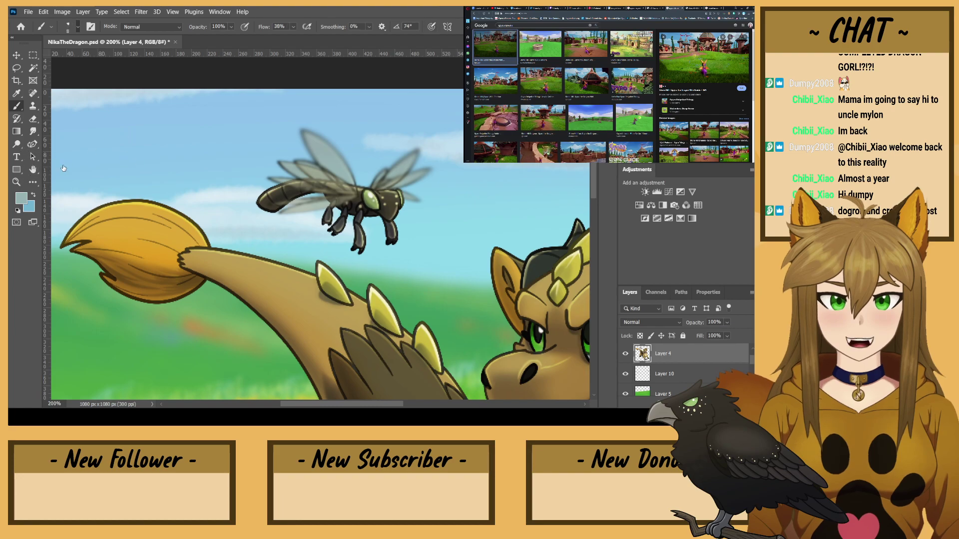
{"action": "key", "text": "ctrl+shift+alt+n"}
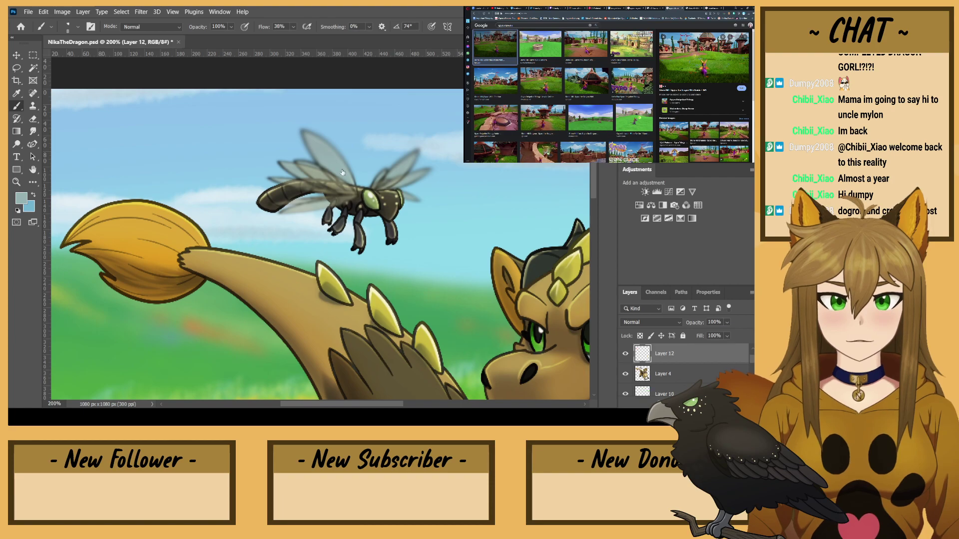
{"action": "mouse_move", "coordinate": [310, 177]}
{"action": "left_mouse_down"}
{"action": "mouse_move", "coordinate": [314, 139]}
{"action": "mouse_move", "coordinate": [300, 198]}
{"action": "left_mouse_up"}
{"action": "mouse_move", "coordinate": [296, 184]}
{"action": "left_mouse_down"}
{"action": "mouse_move", "coordinate": [301, 212]}
{"action": "mouse_move", "coordinate": [313, 138]}
{"action": "mouse_move", "coordinate": [300, 199]}
{"action": "mouse_move", "coordinate": [292, 205]}
{"action": "mouse_move", "coordinate": [292, 148]}
{"action": "mouse_move", "coordinate": [276, 206]}
{"action": "left_mouse_up"}
{"action": "left_click_drag", "start_coordinate": [271, 188], "coordinate": [271, 212]}
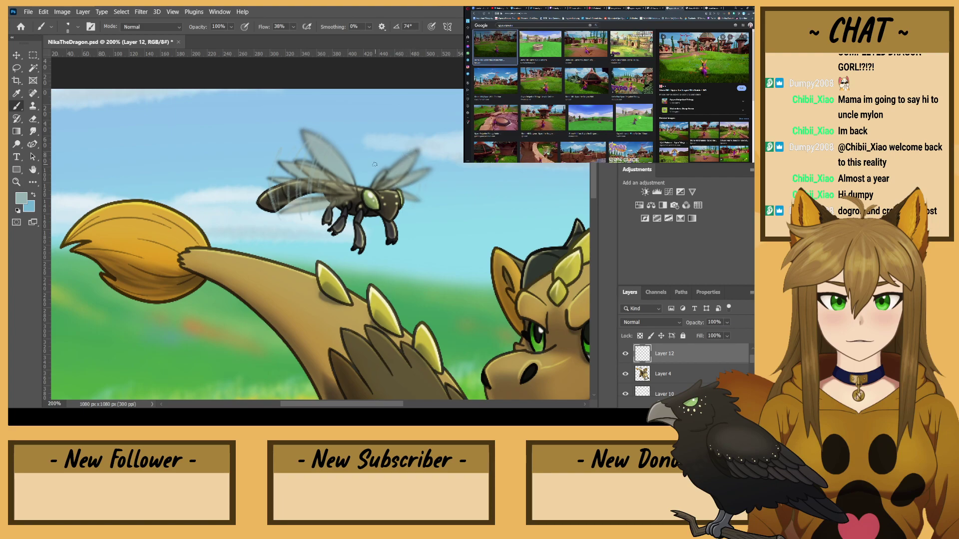
{"action": "left_click_drag", "start_coordinate": [340, 179], "coordinate": [337, 197]}
{"action": "left_click_drag", "start_coordinate": [328, 186], "coordinate": [324, 195]}
{"action": "left_click_drag", "start_coordinate": [384, 175], "coordinate": [379, 187]}
- Sample colours from the dragonfly's wing and dark body, and add darker streaks along the outer wing edges
{"action": "left_click", "coordinate": [414, 159], "text": "alt"}
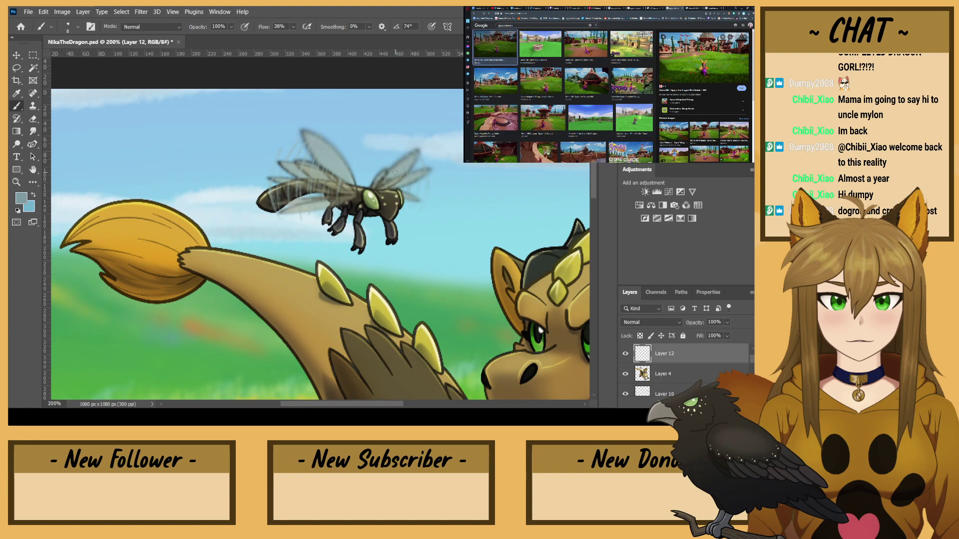
{"action": "left_click", "coordinate": [395, 202], "text": "alt"}
{"action": "left_click_drag", "start_coordinate": [404, 158], "coordinate": [407, 190]}
{"action": "left_click_drag", "start_coordinate": [278, 182], "coordinate": [291, 133]}
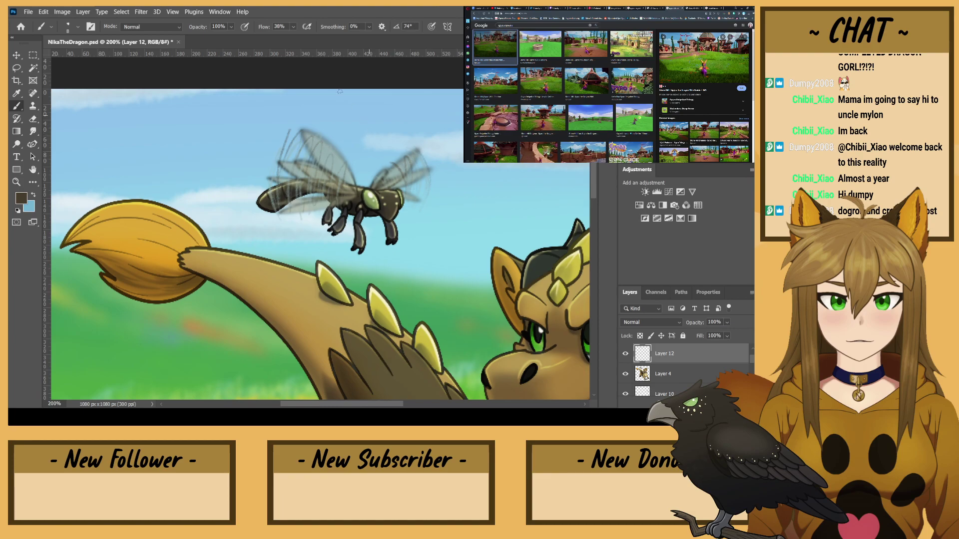
- Reapply the last filter to the motion lines on Layer 12 and check the wings against the whole picture
{"action": "left_click", "coordinate": [33, 118]}
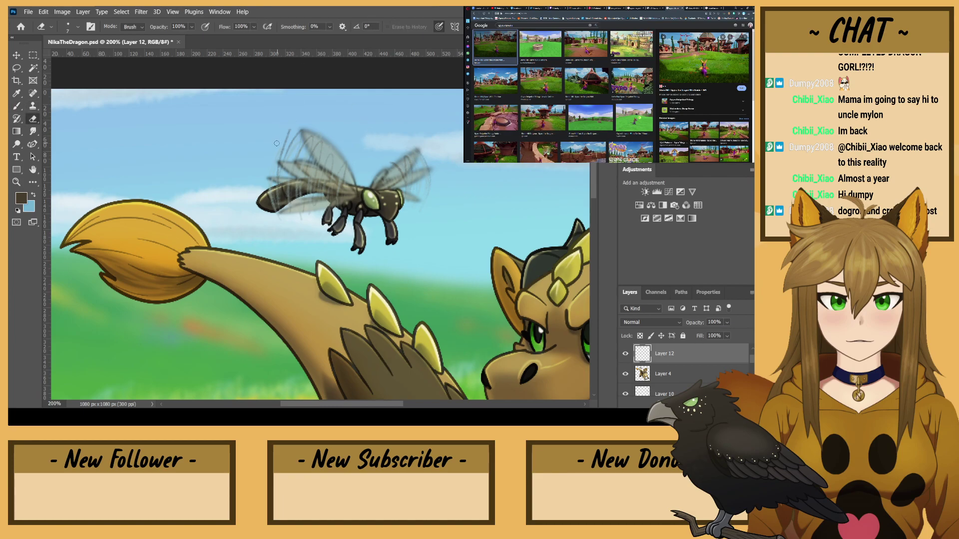
{"action": "left_click", "coordinate": [142, 12]}
{"action": "left_click", "coordinate": [162, 23]}
{"action": "key", "text": "ctrl+minus"}
{"action": "key", "text": "ctrl+minus"}
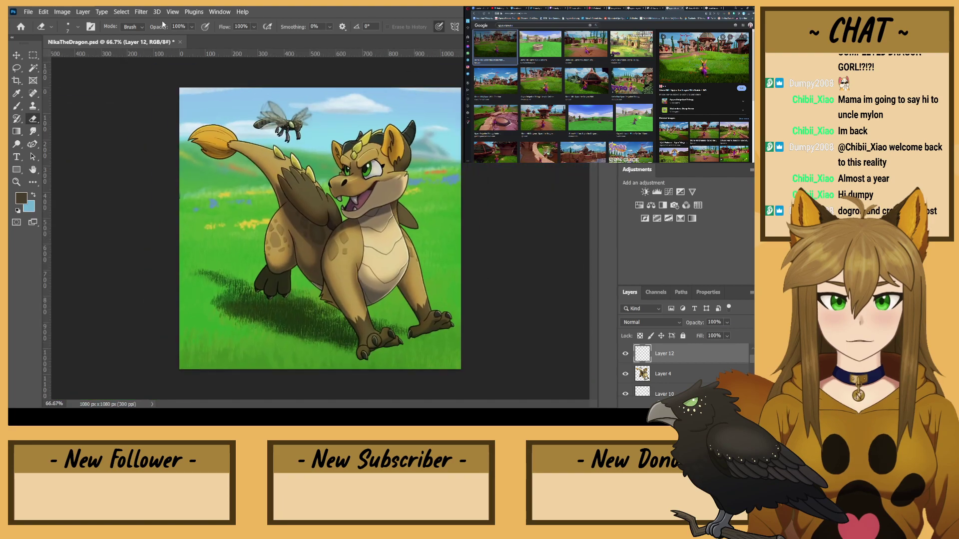
{"action": "key", "text": "ctrl+plus"}
{"action": "left_click_drag", "start_coordinate": [133, 110], "coordinate": [196, 245]}
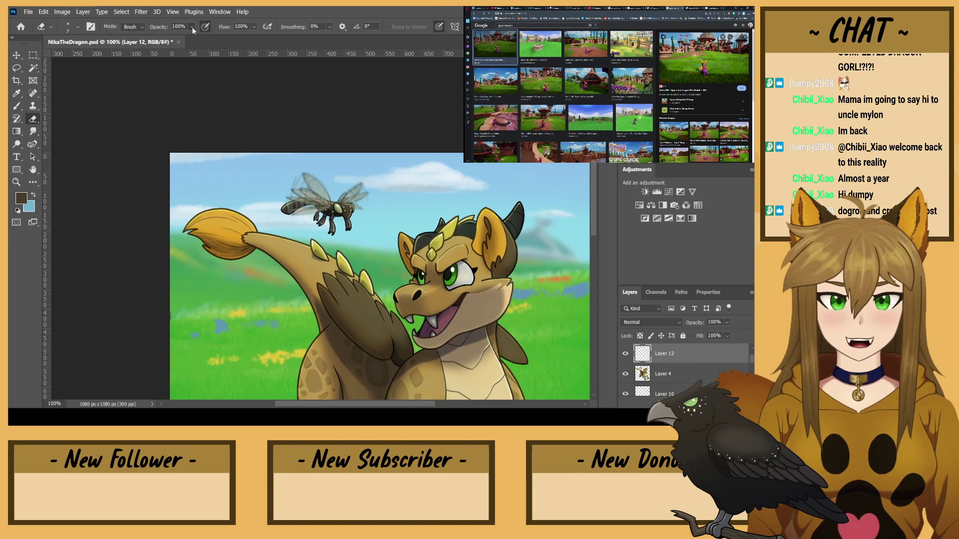
- Soften the wing motion lines with the Eraser at 49% opacity and 45 px, and set Layer 12's opacity to 75%
{"action": "key", "text": "bracketright"}
{"action": "key", "text": "bracketright"}
{"action": "key", "text": "bracketright"}
{"action": "key", "text": "bracketright"}
{"action": "key", "text": "bracketright"}
{"action": "key", "text": "bracketright"}
{"action": "key", "text": "bracketright"}
{"action": "key", "text": "bracketright"}
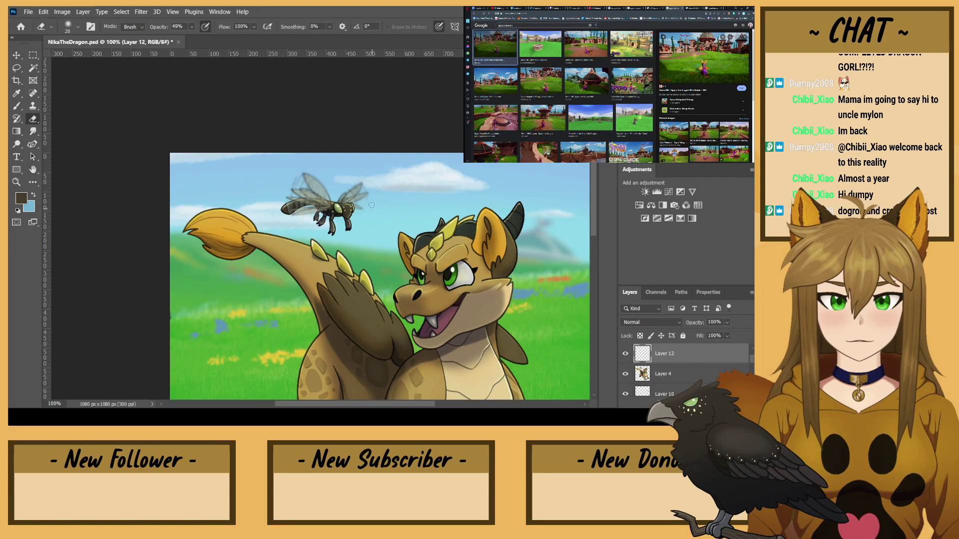
{"action": "key", "text": "bracketright"}
{"action": "left_click", "coordinate": [715, 323]}
{"action": "type", "text": "75"}
{"action": "key", "text": "Return"}
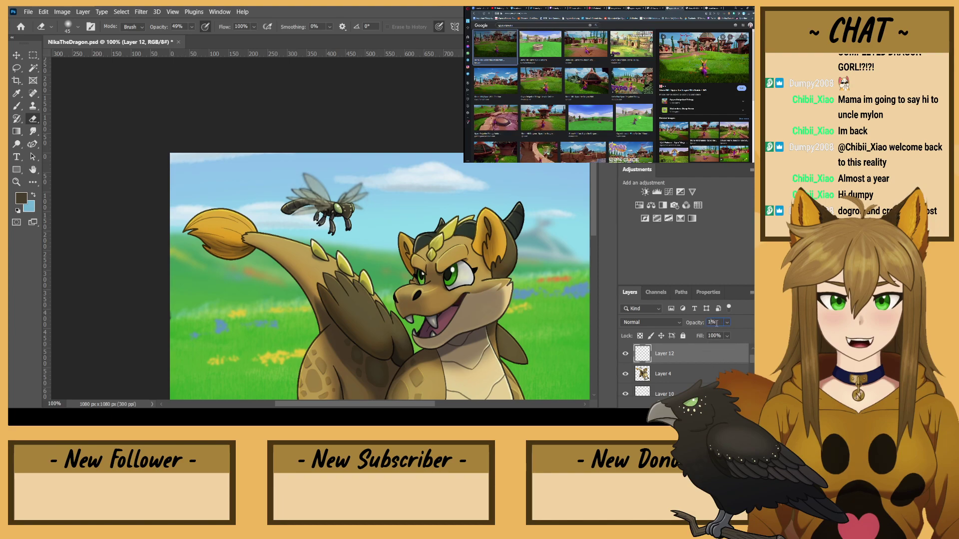
- Merge the motion lines into Layer 4, add an empty layer above it, and select a textured 500 px brush
{"action": "left_click", "coordinate": [16, 54]}
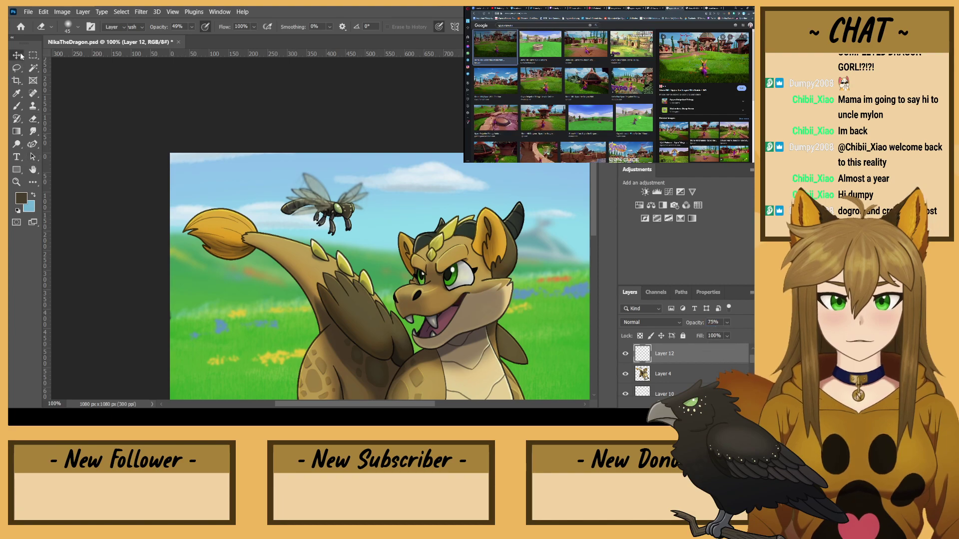
{"action": "scroll", "coordinate": [483, 341], "scroll_direction": "down", "scroll_amount": 5}
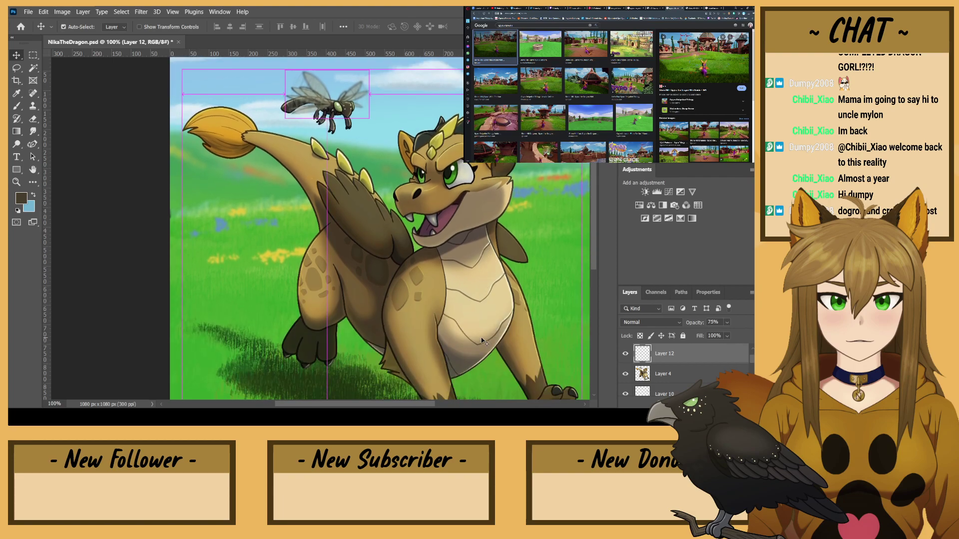
{"action": "key", "text": "ctrl+minus"}
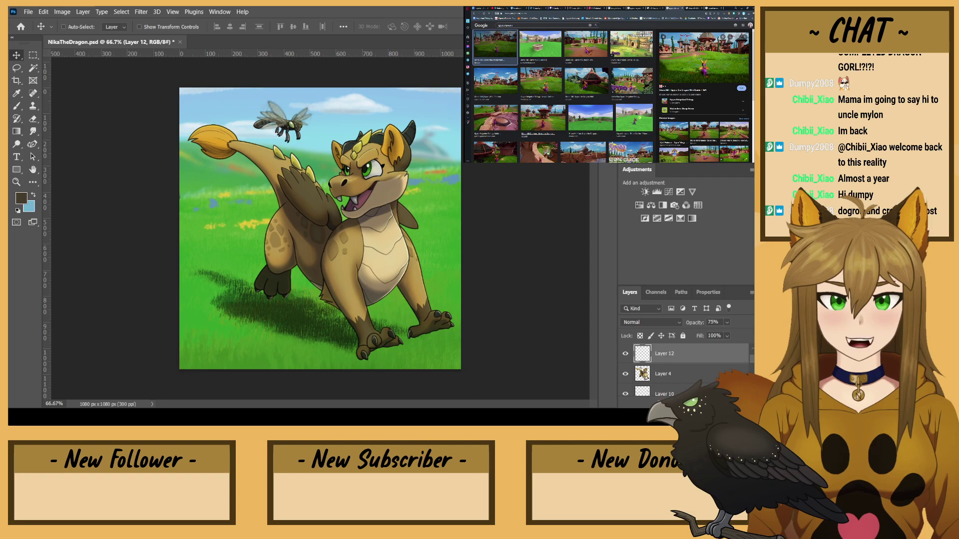
{"action": "key", "text": "Delete"}
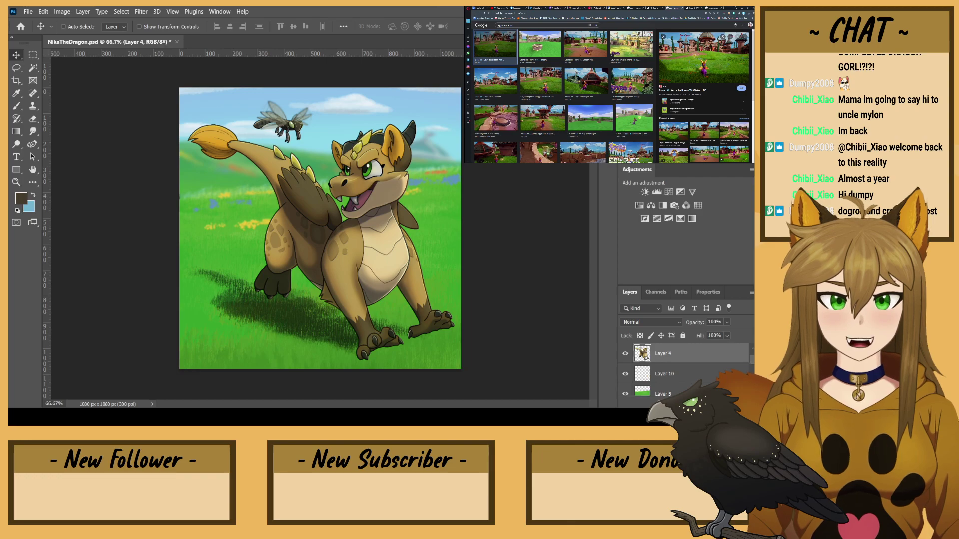
{"action": "key", "text": "ctrl+z"}
{"action": "key", "text": "b"}
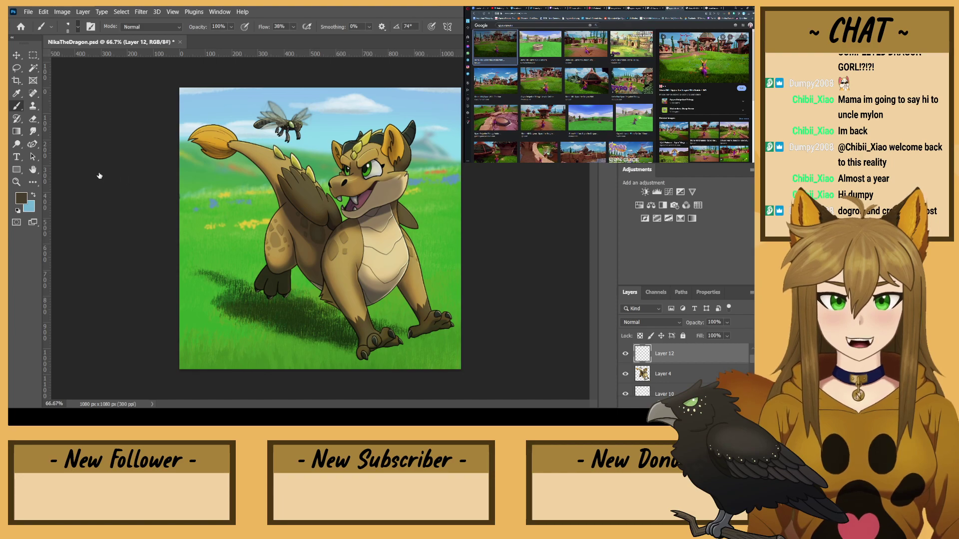
{"action": "left_click", "coordinate": [80, 27]}
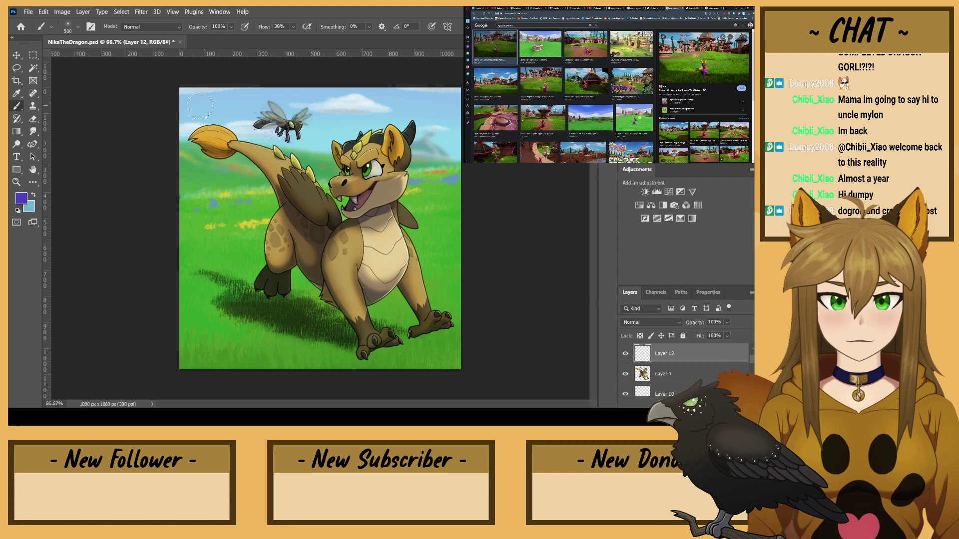
- Try a purple trail behind the dragonfly with the brush at 200 px, and undo the strokes
{"action": "key", "text": "ctrl+plus"}
{"action": "left_click_drag", "start_coordinate": [241, 126], "coordinate": [329, 247]}
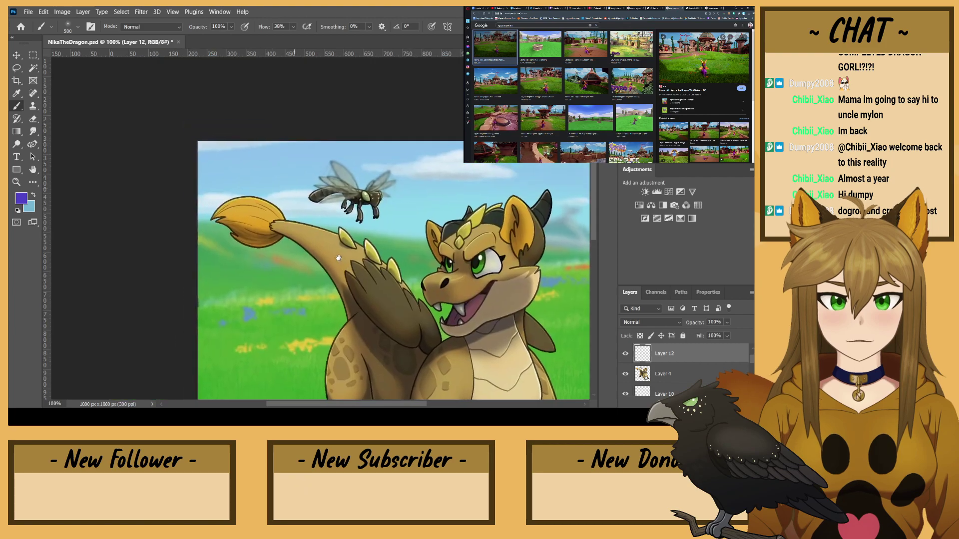
{"action": "key", "text": "bracketleft"}
{"action": "key", "text": "bracketleft"}
{"action": "key", "text": "bracketleft"}
{"action": "key", "text": "bracketleft"}
{"action": "mouse_move", "coordinate": [354, 199]}
{"action": "left_mouse_down"}
{"action": "mouse_move", "coordinate": [319, 202]}
{"action": "mouse_move", "coordinate": [311, 192]}
{"action": "mouse_move", "coordinate": [331, 204]}
{"action": "mouse_move", "coordinate": [259, 173]}
{"action": "left_mouse_up"}
{"action": "key", "text": "ctrl+z"}
{"action": "key", "text": "ctrl+z"}
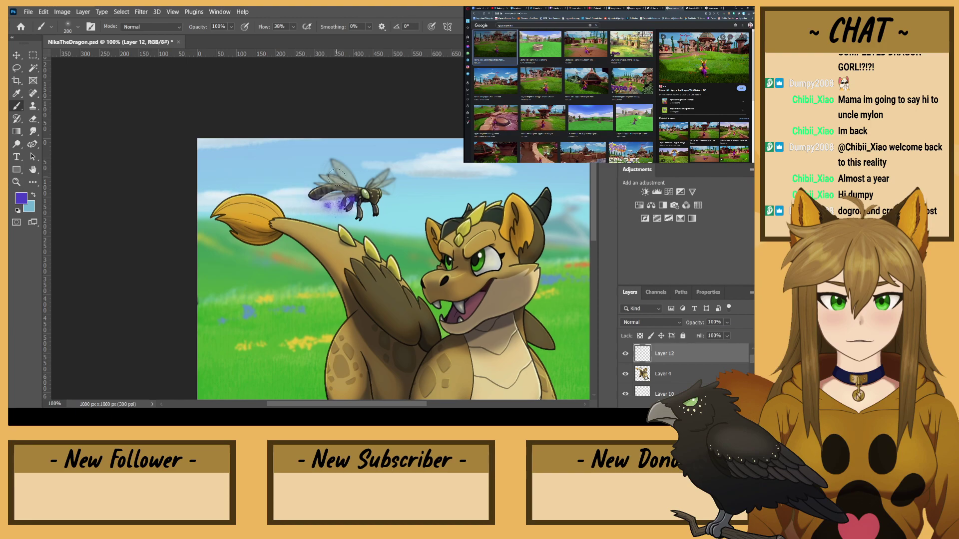
{"action": "key", "text": "ctrl+z"}
- Paint a light green cloud over the dragonfly on Layer 12, trailing off behind its tail
{"action": "left_click", "coordinate": [367, 191], "text": "alt"}
{"action": "left_click", "coordinate": [368, 193], "text": "alt"}
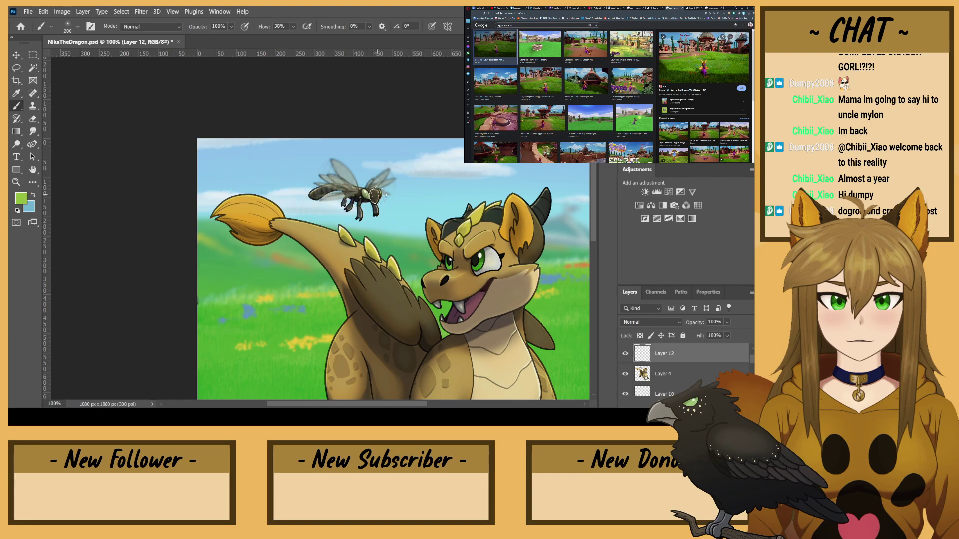
{"action": "mouse_move", "coordinate": [322, 190]}
{"action": "left_mouse_down"}
{"action": "mouse_move", "coordinate": [348, 216]}
{"action": "mouse_move", "coordinate": [311, 168]}
{"action": "mouse_move", "coordinate": [390, 191]}
{"action": "mouse_move", "coordinate": [317, 190]}
{"action": "mouse_move", "coordinate": [337, 203]}
{"action": "mouse_move", "coordinate": [270, 167]}
{"action": "mouse_move", "coordinate": [245, 175]}
{"action": "left_mouse_up"}
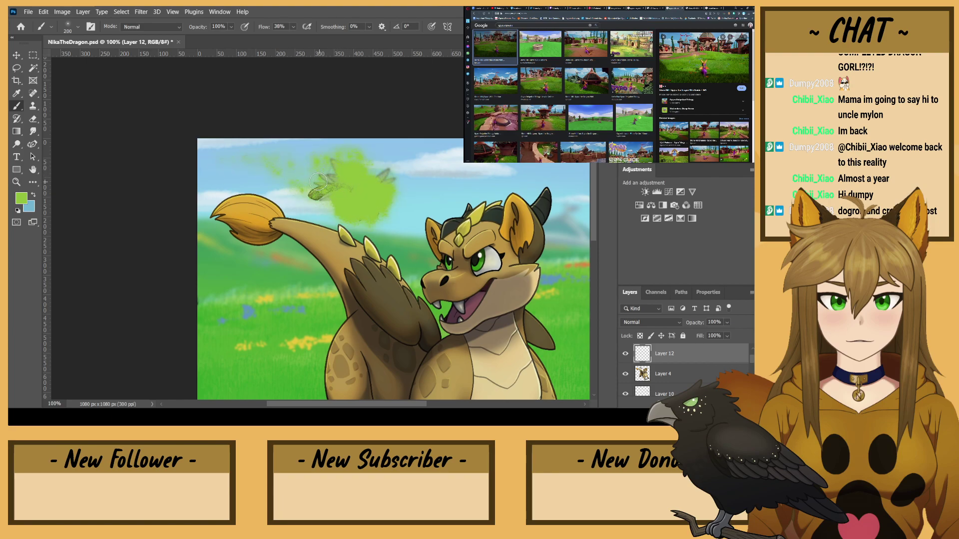
{"action": "mouse_move", "coordinate": [390, 197]}
{"action": "left_mouse_down"}
{"action": "mouse_move", "coordinate": [369, 159]}
{"action": "mouse_move", "coordinate": [347, 193]}
{"action": "mouse_move", "coordinate": [324, 185]}
{"action": "left_mouse_up"}
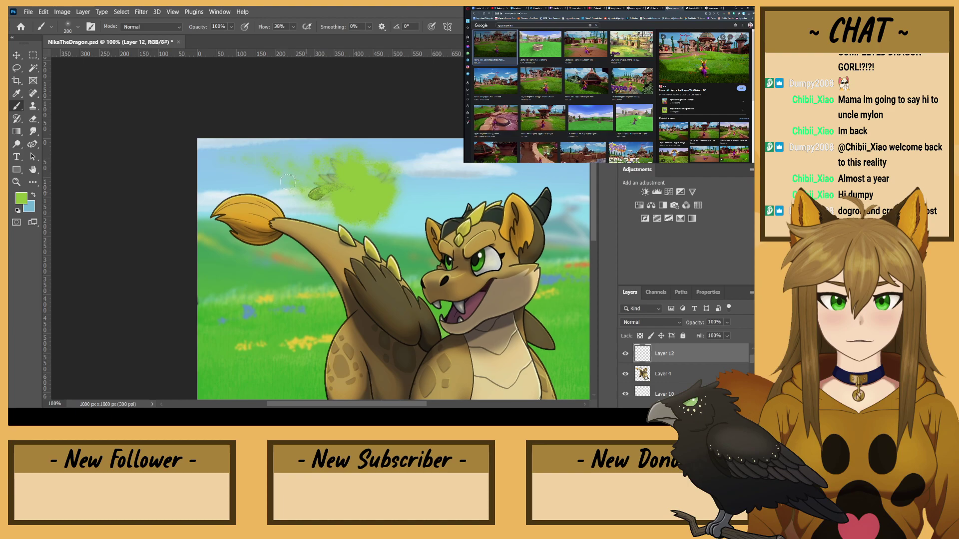
- Thin the green cloud with the Eraser at 49% opacity, up to 200 px, and move Layer 12 below Layer 4
{"action": "left_click", "coordinate": [34, 118]}
{"action": "key", "text": "bracketright"}
{"action": "key", "text": "bracketright"}
{"action": "key", "text": "bracketright"}
{"action": "key", "text": "bracketright"}
{"action": "key", "text": "bracketright"}
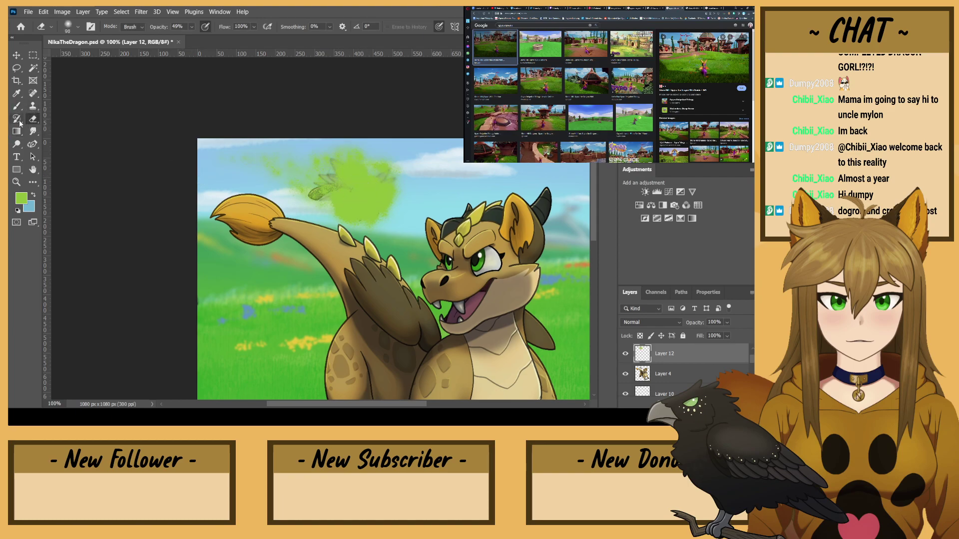
{"action": "key", "text": "bracketright"}
{"action": "key", "text": "bracketright"}
{"action": "key", "text": "bracketright"}
{"action": "key", "text": "bracketright"}
{"action": "key", "text": "bracketright"}
{"action": "mouse_move", "coordinate": [371, 194]}
{"action": "left_mouse_down"}
{"action": "mouse_move", "coordinate": [353, 216]}
{"action": "mouse_move", "coordinate": [340, 161]}
{"action": "mouse_move", "coordinate": [326, 175]}
{"action": "mouse_move", "coordinate": [349, 208]}
{"action": "mouse_move", "coordinate": [319, 168]}
{"action": "mouse_move", "coordinate": [375, 187]}
{"action": "mouse_move", "coordinate": [379, 173]}
{"action": "mouse_move", "coordinate": [343, 160]}
{"action": "mouse_move", "coordinate": [374, 209]}
{"action": "mouse_move", "coordinate": [315, 188]}
{"action": "left_mouse_up"}
{"action": "left_click_drag", "start_coordinate": [712, 348], "coordinate": [688, 387]}
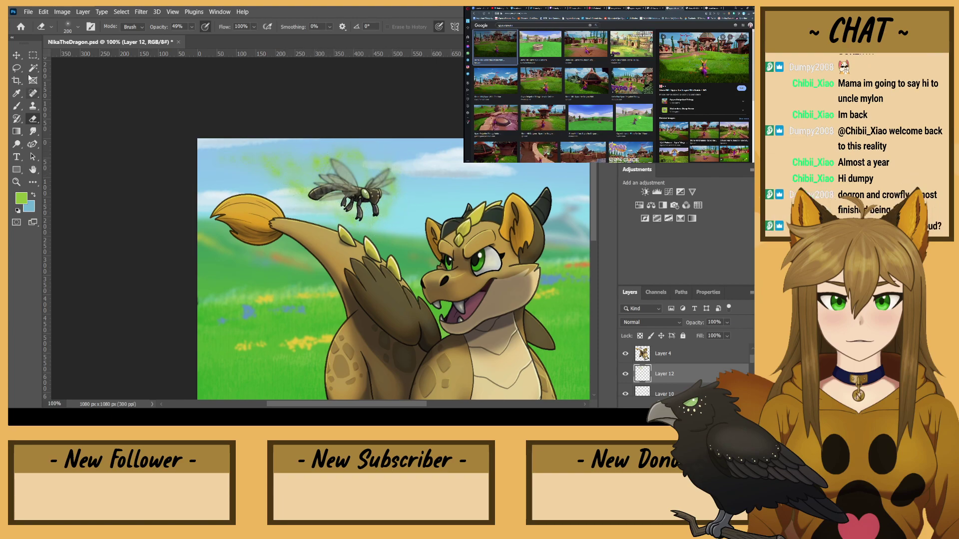
- Squash the green glow on Layer 12 to 83.85% height with Free Transform
{"action": "key", "text": "ctrl+t"}
{"action": "left_click_drag", "start_coordinate": [312, 139], "coordinate": [312, 146]}
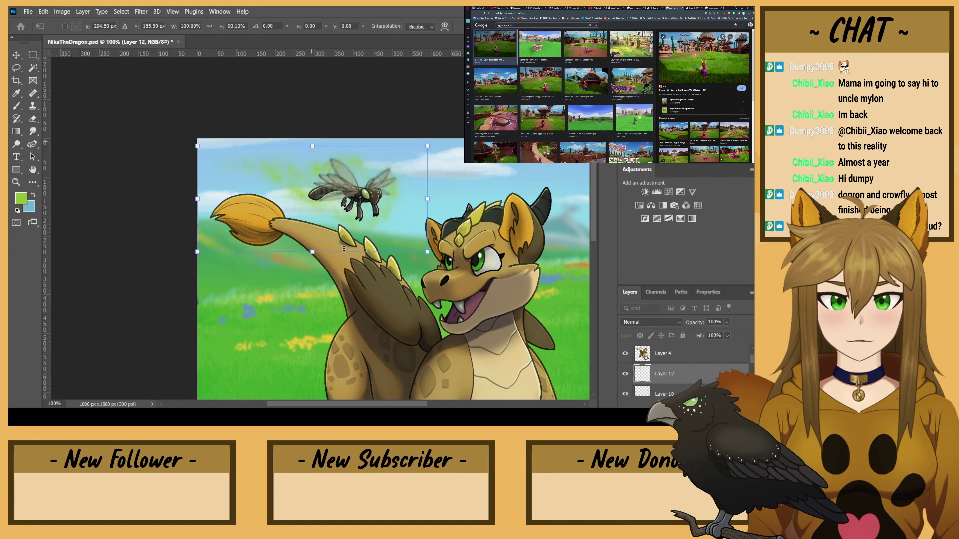
{"action": "left_click_drag", "start_coordinate": [312, 251], "coordinate": [312, 241]}
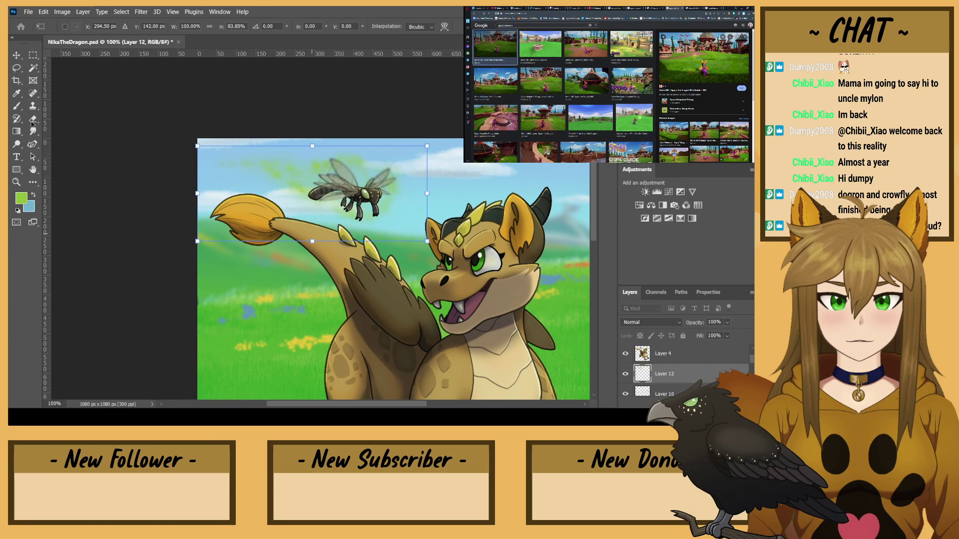
{"action": "left_click", "coordinate": [21, 58]}
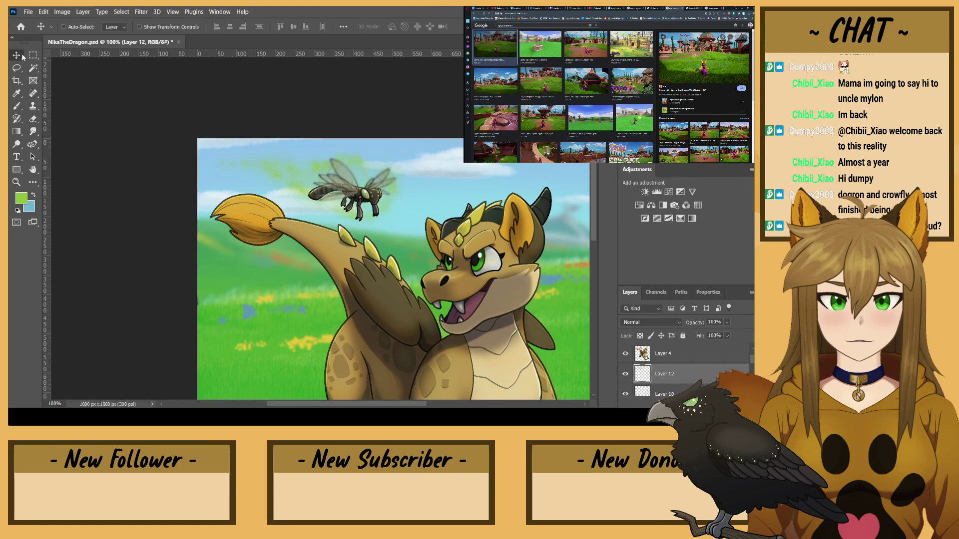
- Add a clipped layer above Layer 12 and paint brighter green accents into the glow with a smaller brush
{"action": "left_click", "coordinate": [704, 374]}
{"action": "key", "text": "ctrl+alt+g"}
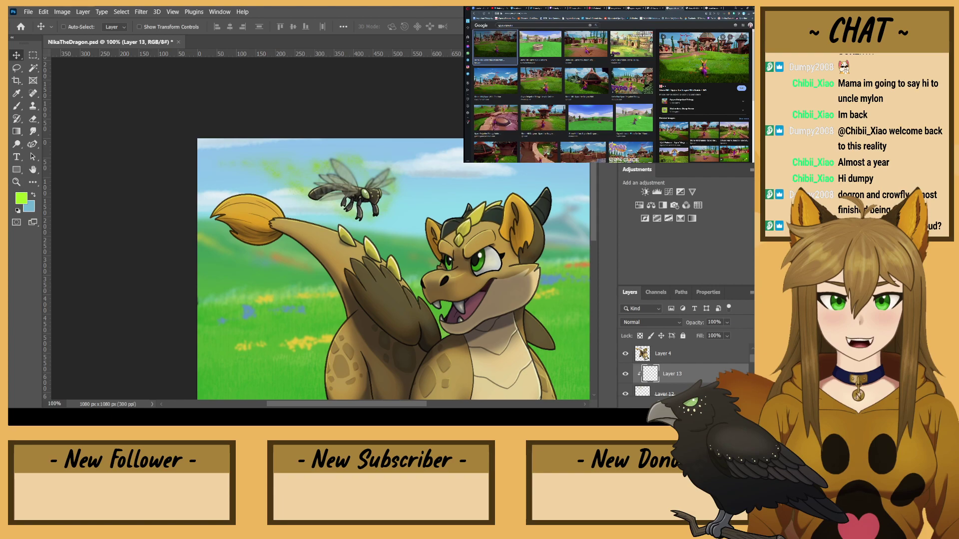
{"action": "key", "text": "b"}
{"action": "key", "text": "["}
{"action": "key", "text": "["}
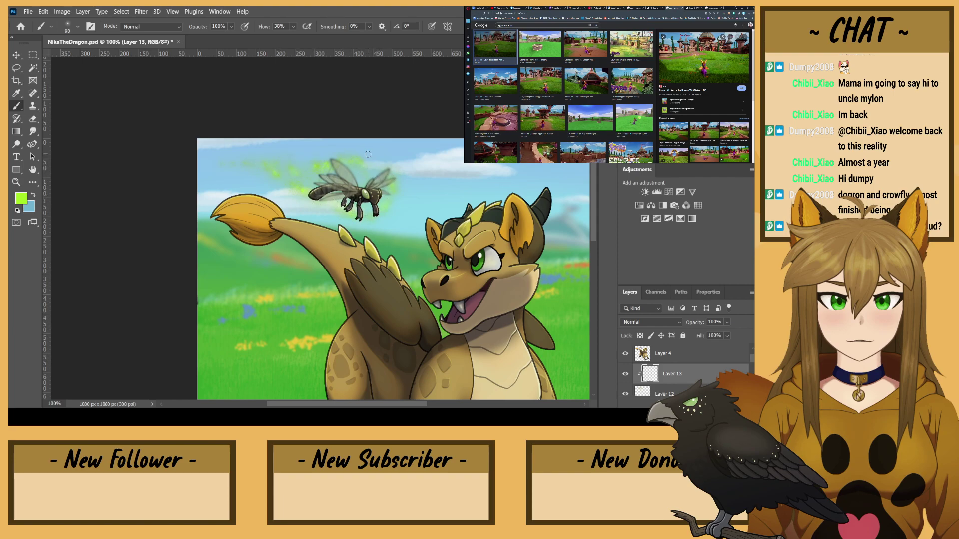
- Merge the bright accents into Layer 12 and paint darker green touches over the dragonfly on a new layer above Layer 4
{"action": "key", "text": "ctrl+z"}
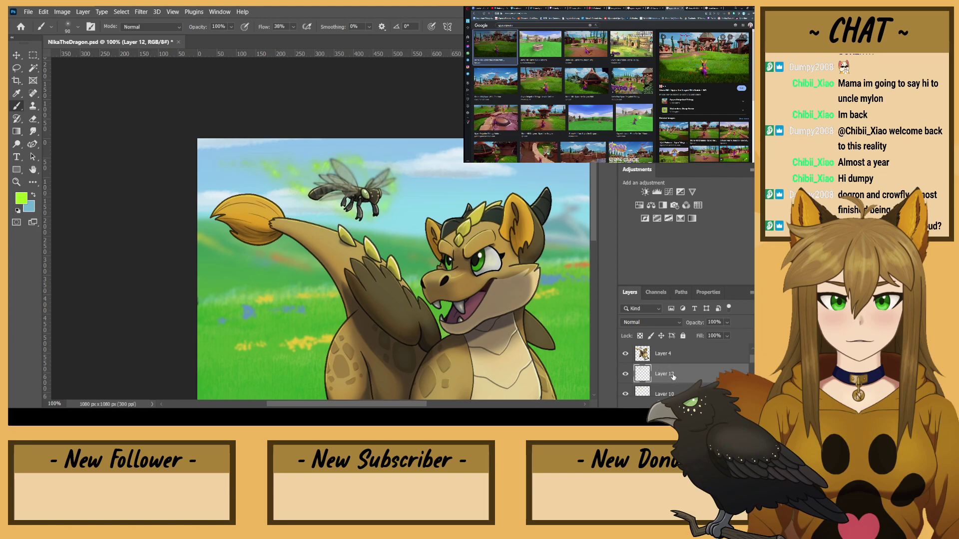
{"action": "key", "text": "ctrl+z"}
{"action": "key", "text": "ctrl+z"}
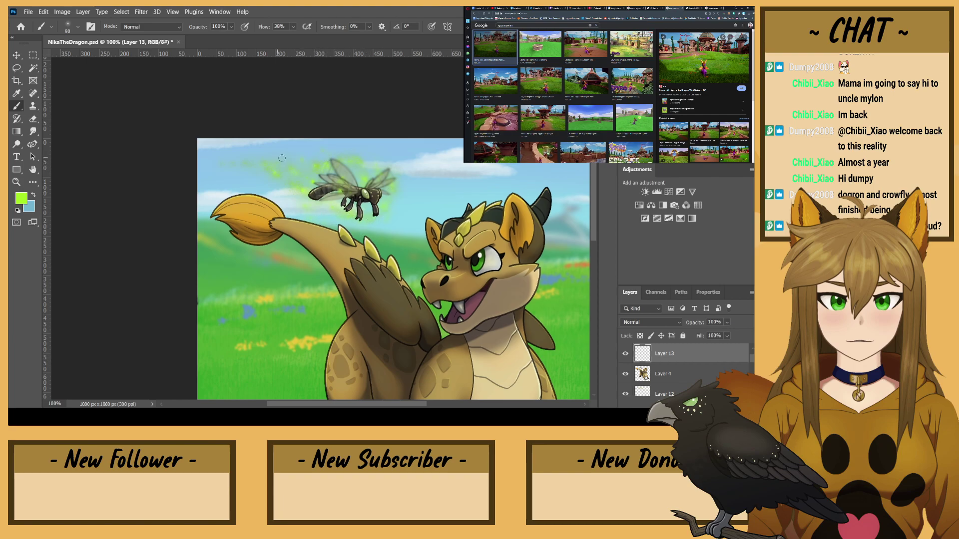
{"action": "left_click", "coordinate": [351, 165], "text": "alt"}
{"action": "key", "text": "ctrl+minus"}
{"action": "key", "text": "ctrl+minus"}
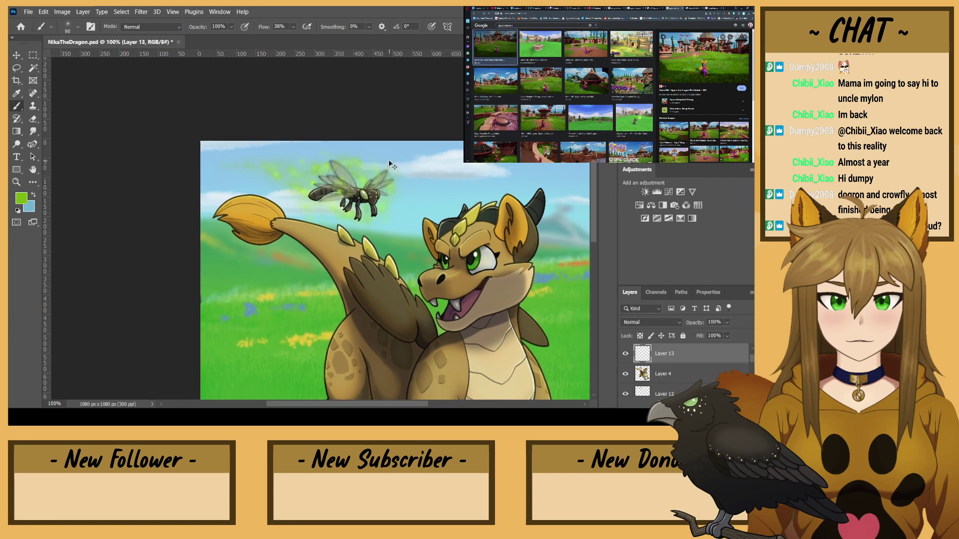
{"action": "key", "text": "ctrl+plus"}
{"action": "key", "text": "ctrl+plus"}
{"action": "mouse_move", "coordinate": [389, 161]}
{"action": "left_mouse_down"}
{"action": "mouse_move", "coordinate": [438, 242]}
{"action": "mouse_move", "coordinate": [464, 329]}
{"action": "left_mouse_up"}
- Thin the green glow on Layer 12 with the Eraser at 49% opacity and 125 px
{"action": "left_click", "coordinate": [33, 118]}
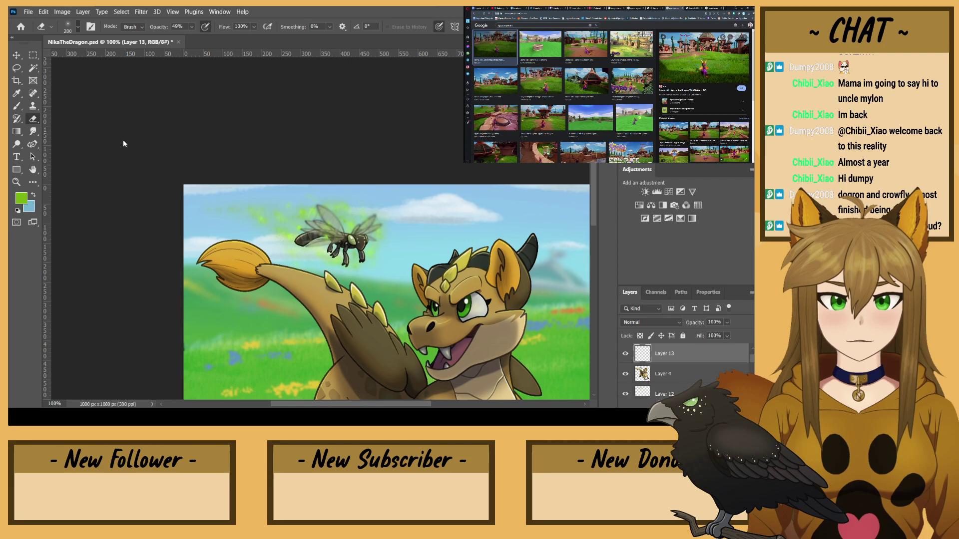
{"action": "key", "text": "shift+]"}
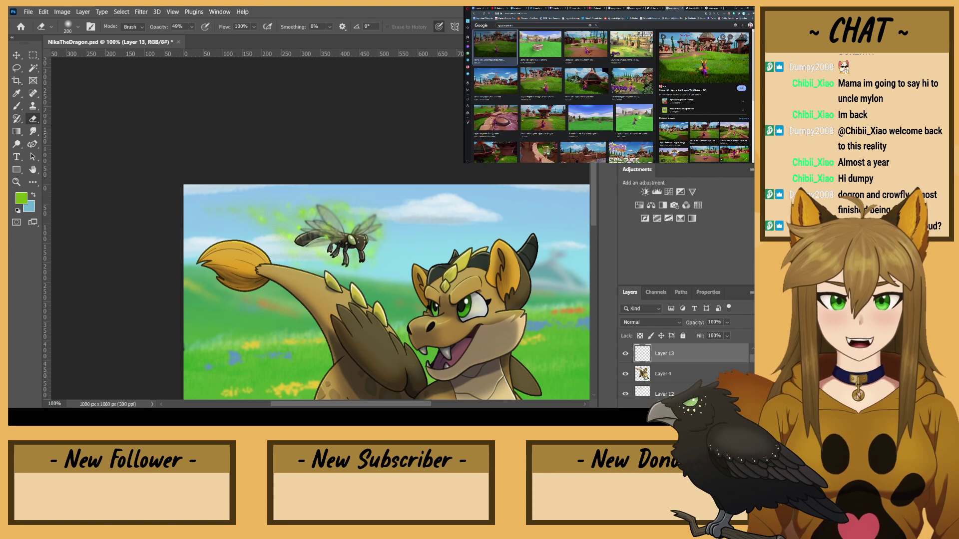
{"action": "key", "text": "bracketleft"}
{"action": "key", "text": "bracketleft"}
{"action": "key", "text": "bracketleft"}
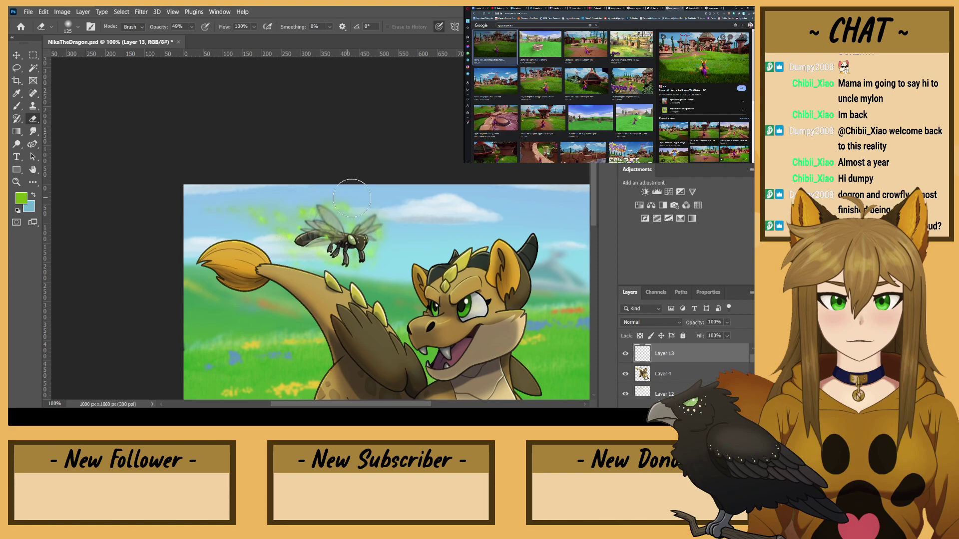
{"action": "scroll", "coordinate": [681, 370], "scroll_direction": "down", "scroll_amount": 2}
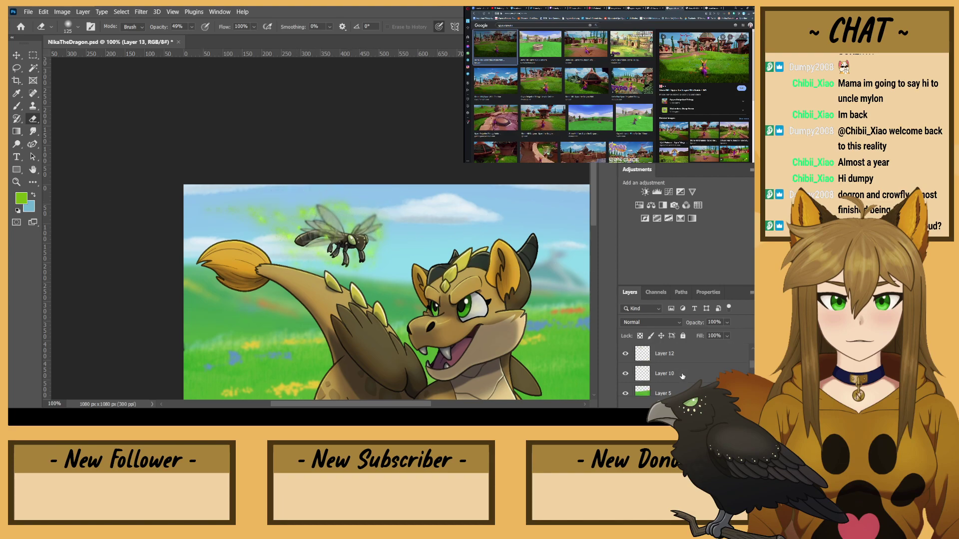
{"action": "left_click", "coordinate": [673, 362]}
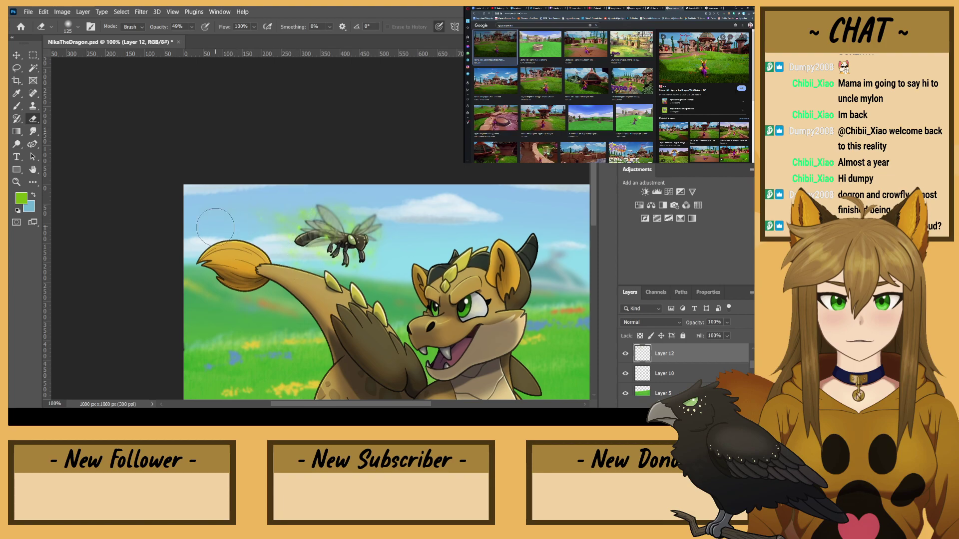
{"action": "key", "text": "ctrl+minus"}
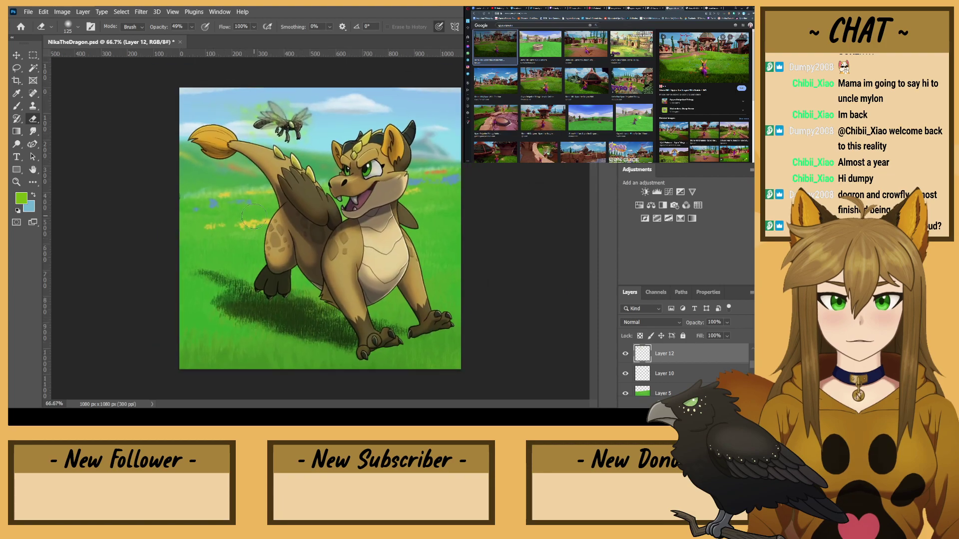
- Paint brighter green specks around the dragonfly on Layer 13, reducing the brush to 25 px
{"action": "scroll", "coordinate": [672, 376], "scroll_direction": "up", "scroll_amount": 2}
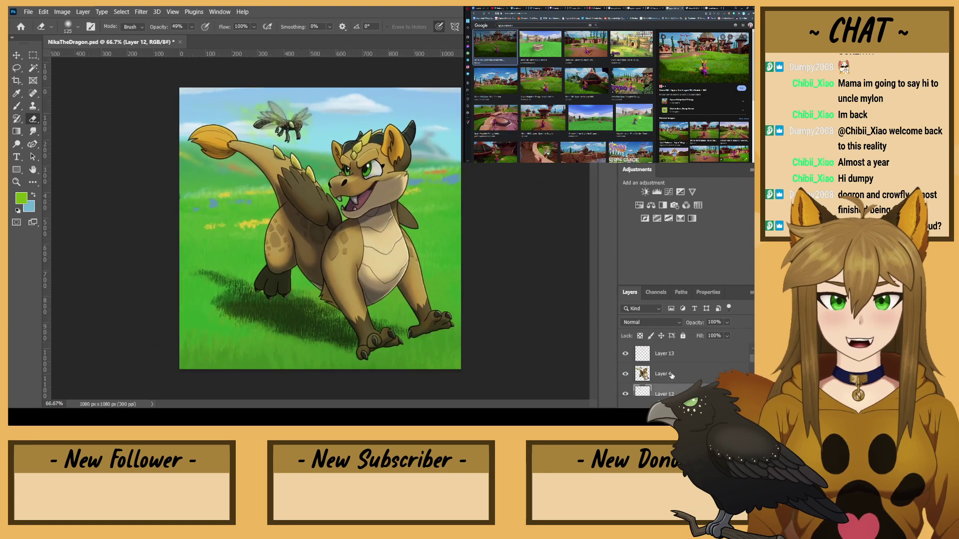
{"action": "left_click", "coordinate": [663, 360]}
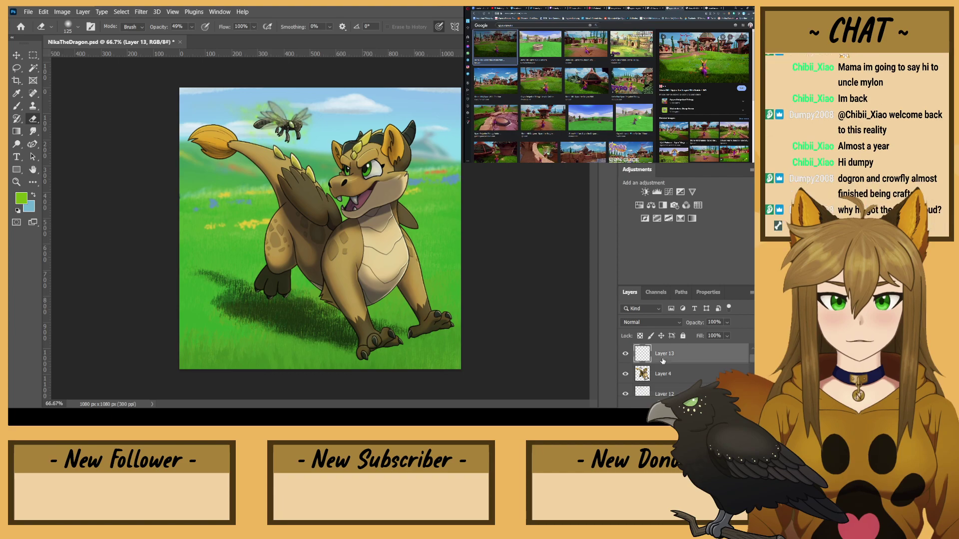
{"action": "left_click", "coordinate": [16, 106]}
{"action": "left_click", "coordinate": [66, 156]}
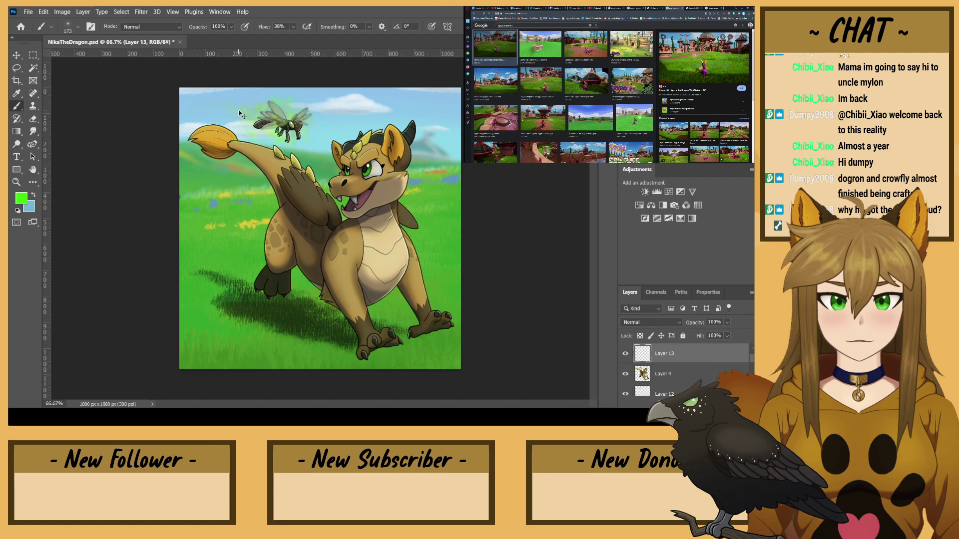
{"action": "key", "text": "ctrl+plus"}
{"action": "key", "text": "ctrl+plus"}
{"action": "left_click_drag", "start_coordinate": [263, 95], "coordinate": [404, 321]}
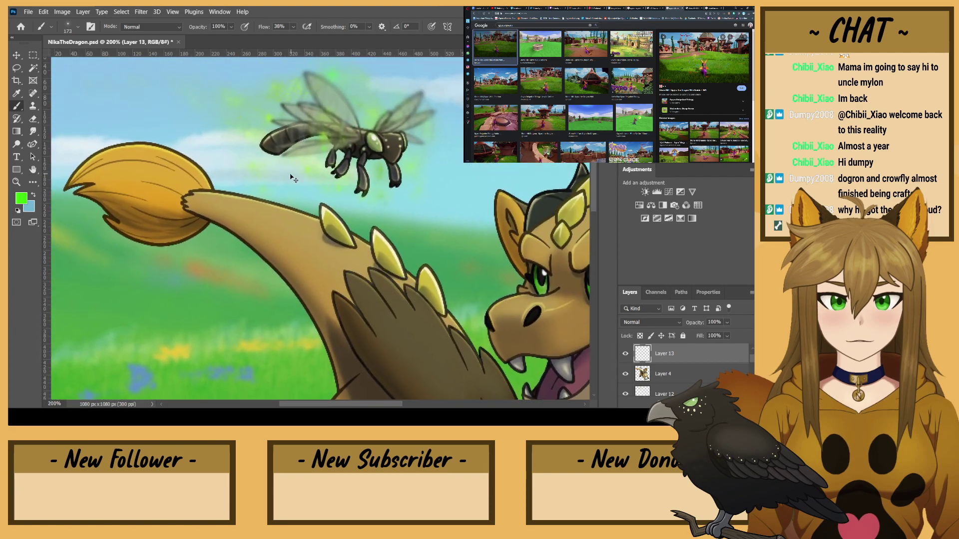
{"action": "key", "text": "bracketleft"}
{"action": "key", "text": "bracketleft"}
{"action": "key", "text": "bracketleft"}
{"action": "key", "text": "bracketleft"}
{"action": "key", "text": "bracketleft"}
{"action": "key", "text": "bracketleft"}
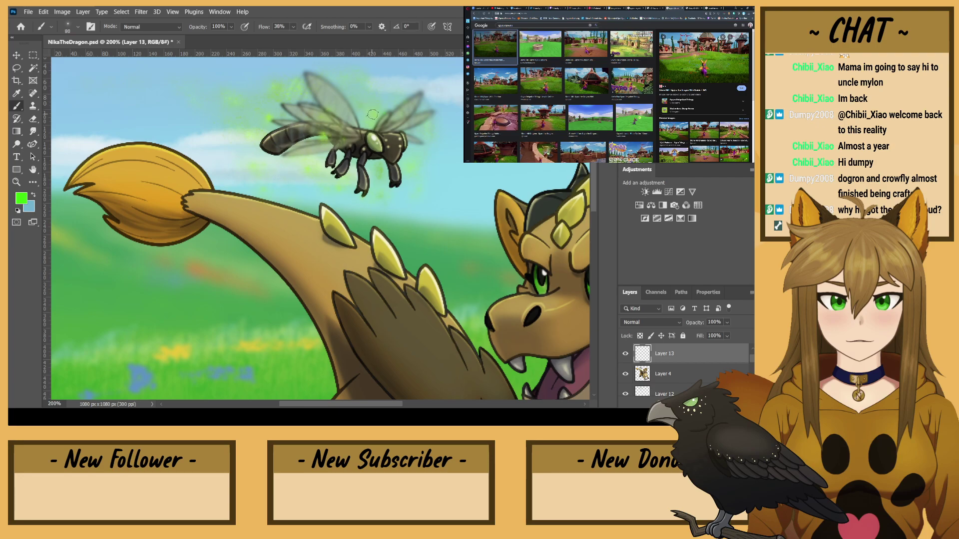
{"action": "left_click_drag", "start_coordinate": [368, 110], "coordinate": [386, 202]}
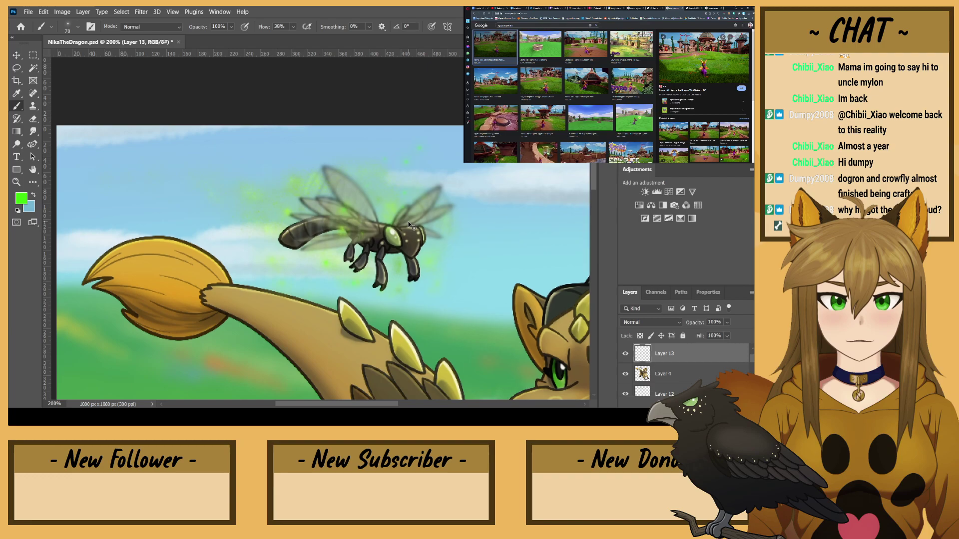
{"action": "key", "text": "bracketleft"}
{"action": "key", "text": "bracketleft"}
{"action": "key", "text": "bracketleft"}
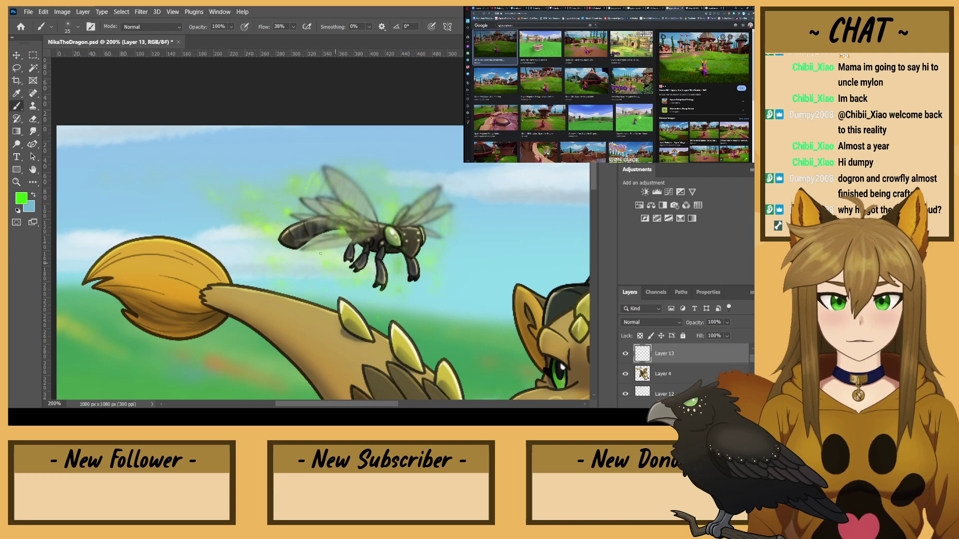
- Soften the painted green specks on Layer 13 with the Eraser at 49% opacity
{"action": "key", "text": "e"}
{"action": "key", "text": "bracketleft"}
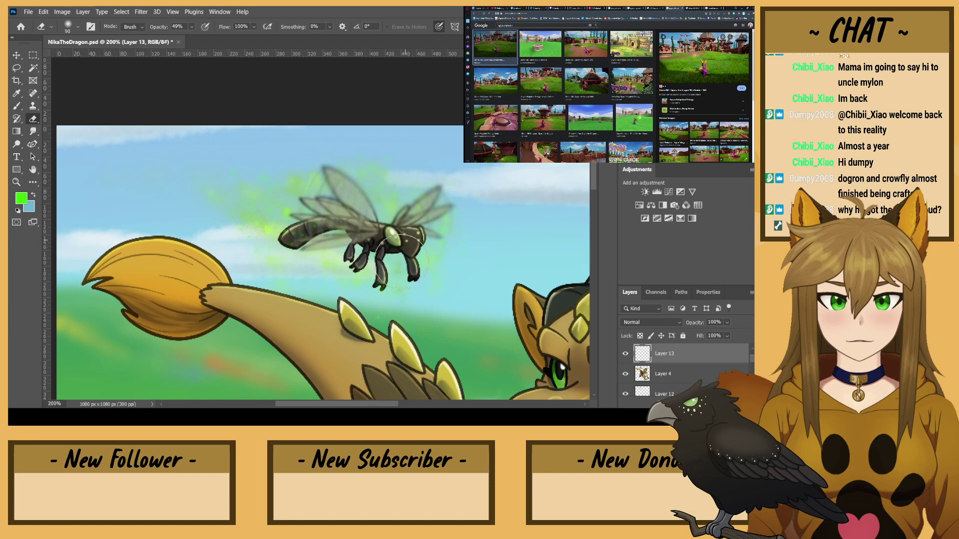
{"action": "left_click", "coordinate": [17, 106]}
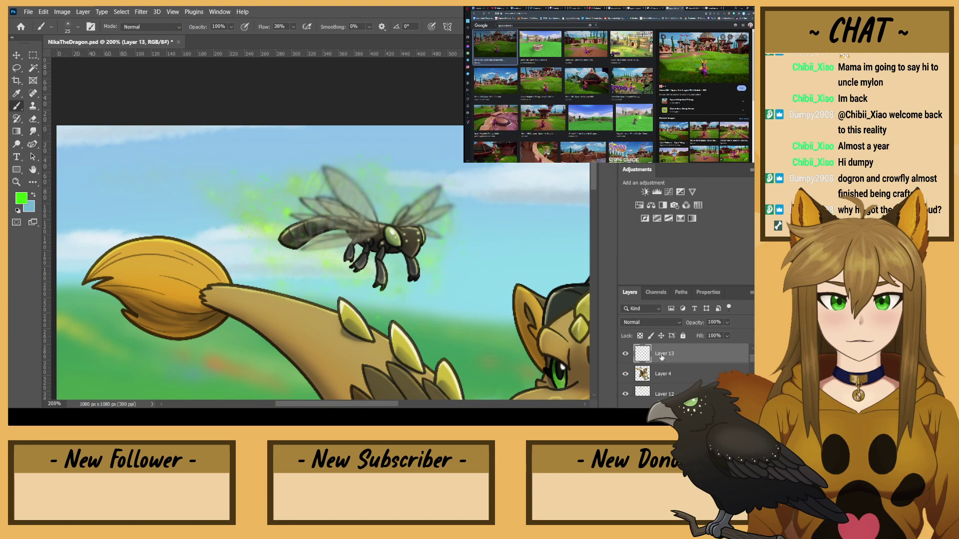
- Duplicate Layer 13 and set the copy's blend mode to Color Dodge
{"action": "key", "text": "ctrl+j"}
{"action": "left_click", "coordinate": [664, 322]}
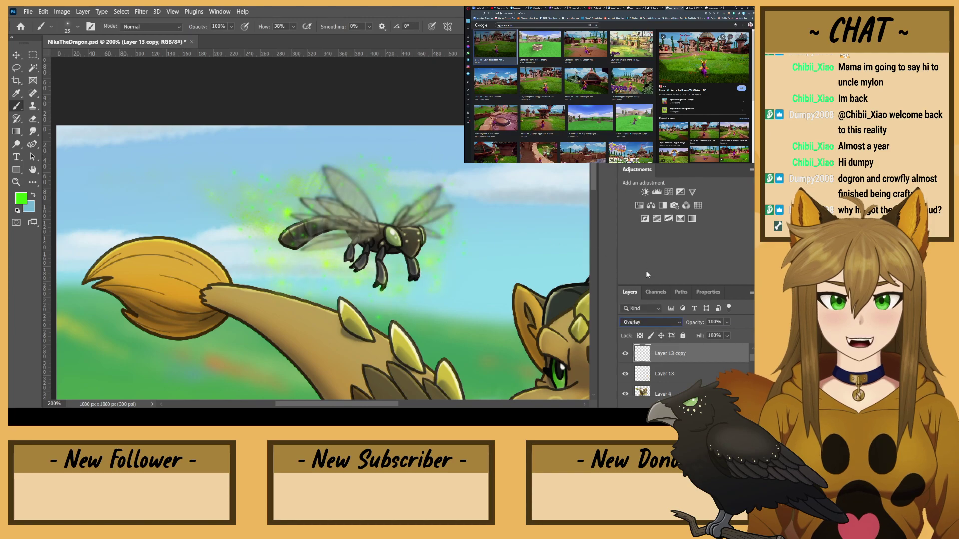
{"action": "left_click", "coordinate": [639, 250]}
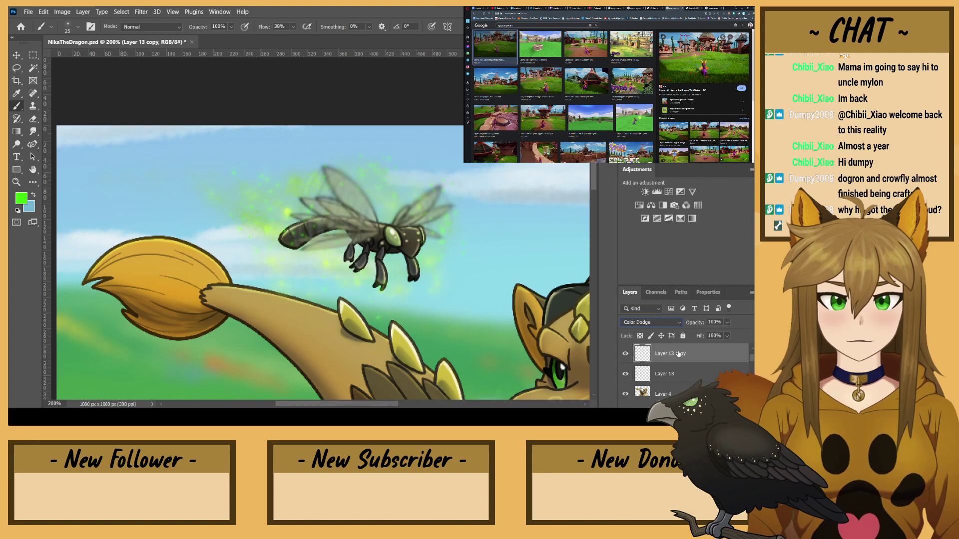
{"action": "left_click", "coordinate": [33, 118]}
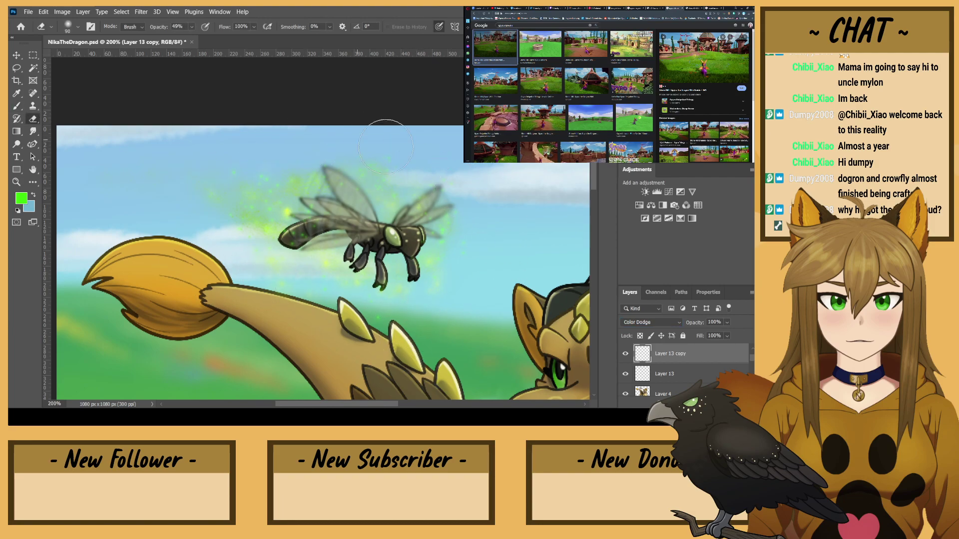
- Try a duplicate of Layer 12 in Color Dodge mode and delete the copy
{"action": "scroll", "coordinate": [683, 370], "scroll_direction": "down", "scroll_amount": 2}
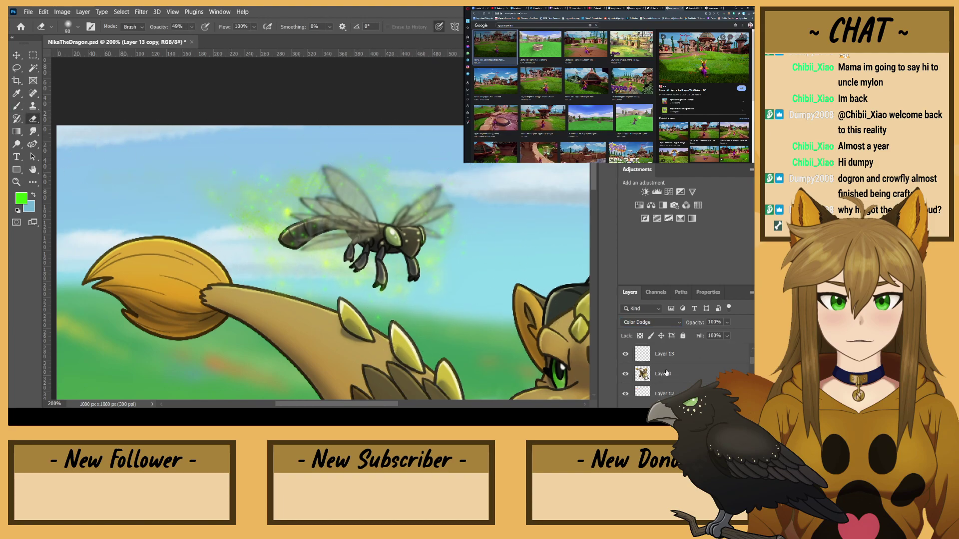
{"action": "left_click", "coordinate": [683, 375]}
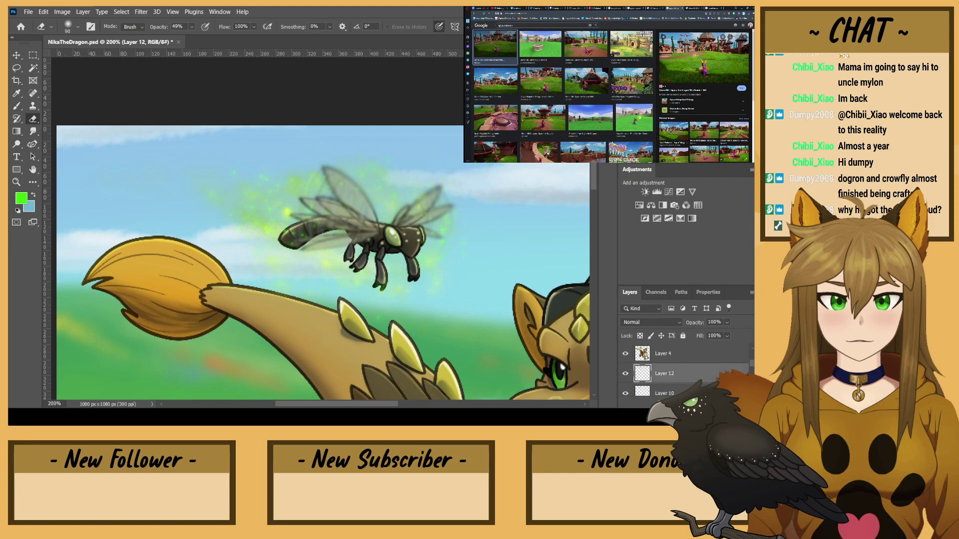
{"action": "key", "text": "ctrl+j"}
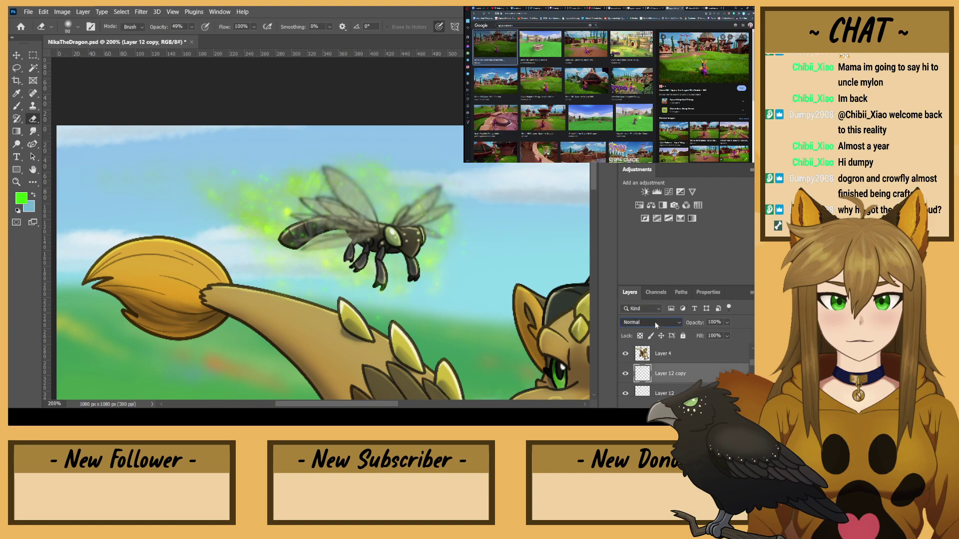
{"action": "scroll", "coordinate": [655, 322], "scroll_direction": "down", "scroll_amount": 10}
{"action": "key", "text": "Up"}
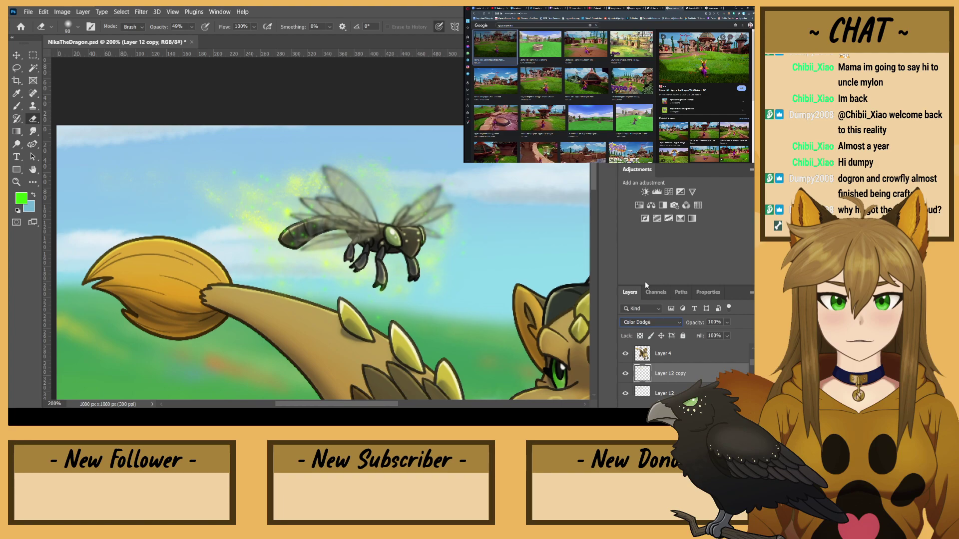
{"action": "key", "text": "Delete"}
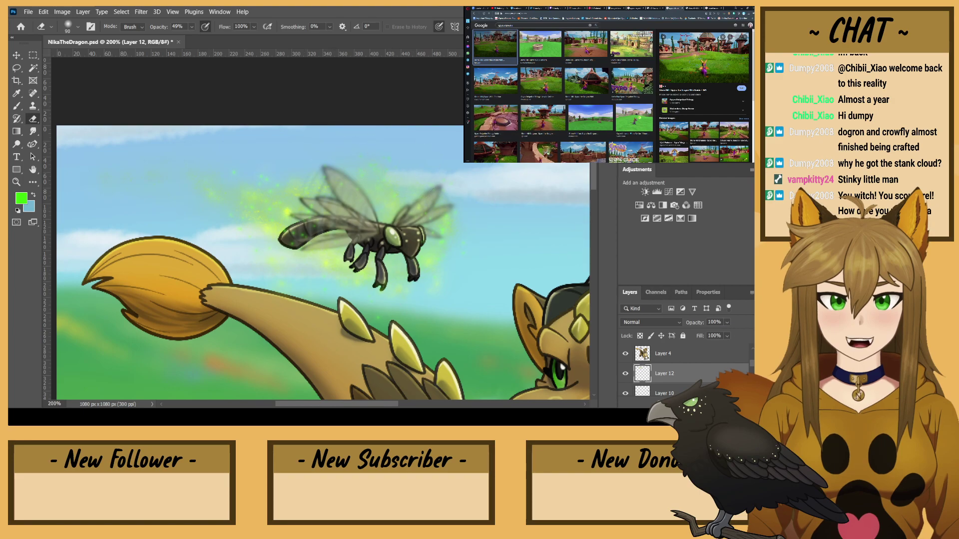
- Add a new layer clipped to Layer 12 and paint bright green over the glow with a larger soft brush
{"action": "scroll", "coordinate": [678, 364], "scroll_direction": "down", "scroll_amount": 1}
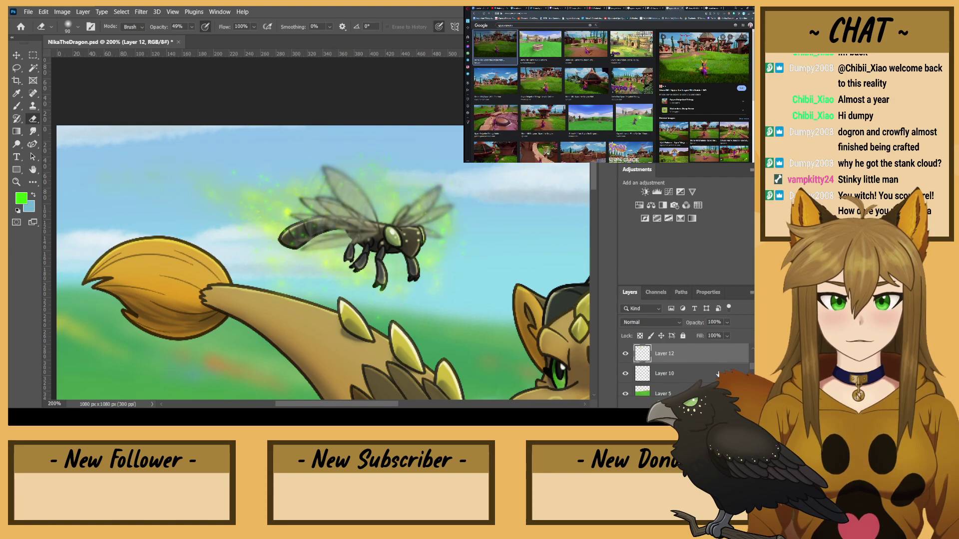
{"action": "key", "text": "ctrl+shift+alt+n"}
{"action": "left_click", "coordinate": [16, 106]}
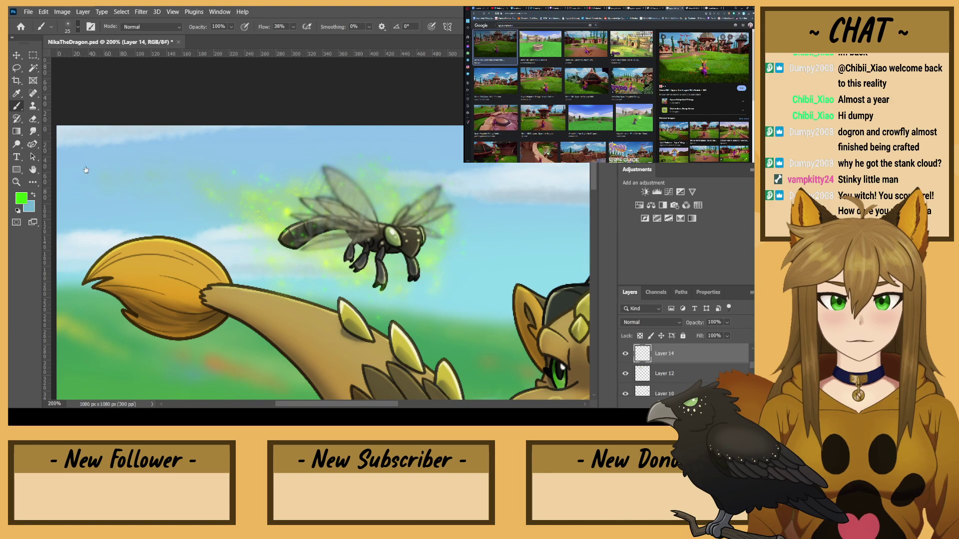
{"action": "double_click", "coordinate": [78, 154]}
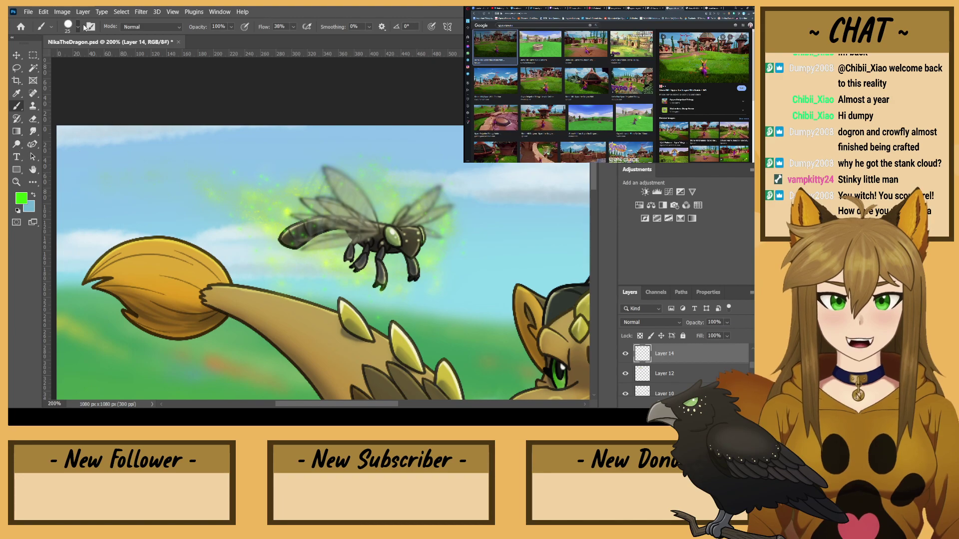
{"action": "key", "text": "bracketright"}
{"action": "key", "text": "bracketright"}
{"action": "key", "text": "bracketright"}
{"action": "key", "text": "bracketright"}
{"action": "left_click", "coordinate": [625, 353]}
{"action": "left_click", "coordinate": [626, 354]}
{"action": "left_click", "coordinate": [625, 373]}
{"action": "left_click", "coordinate": [625, 374]}
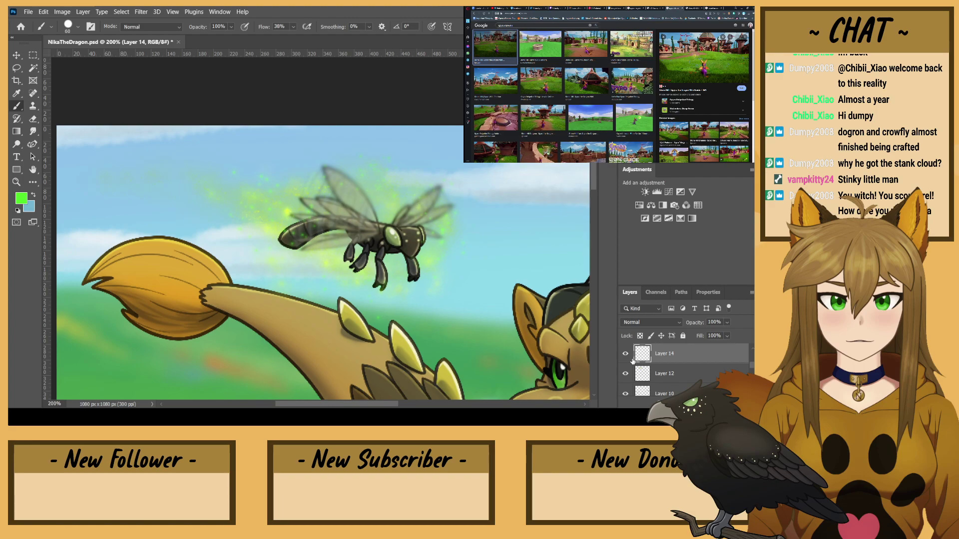
{"action": "key", "text": "ctrl+alt+g"}
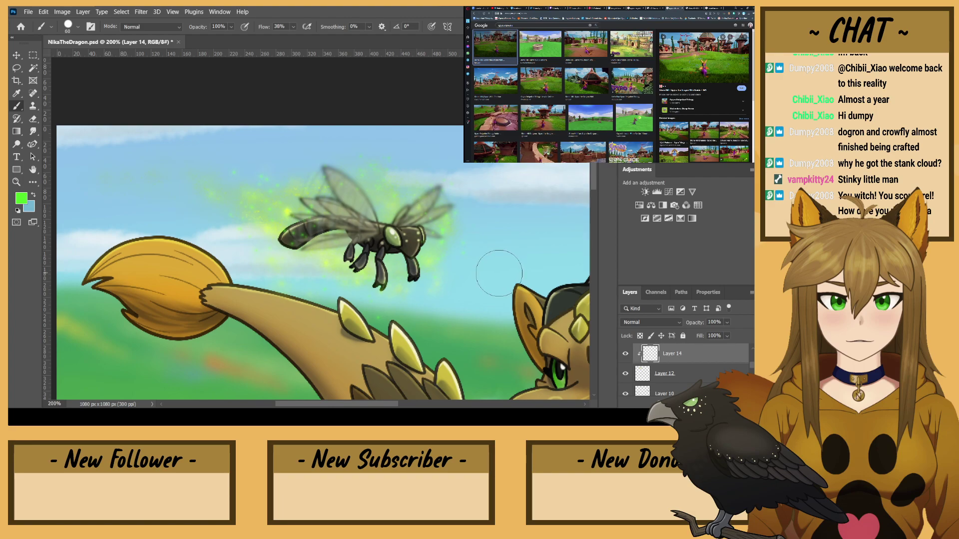
{"action": "mouse_move", "coordinate": [379, 214]}
{"action": "left_mouse_down"}
{"action": "mouse_move", "coordinate": [306, 252]}
{"action": "mouse_move", "coordinate": [448, 209]}
{"action": "mouse_move", "coordinate": [167, 120]}
{"action": "left_mouse_up"}
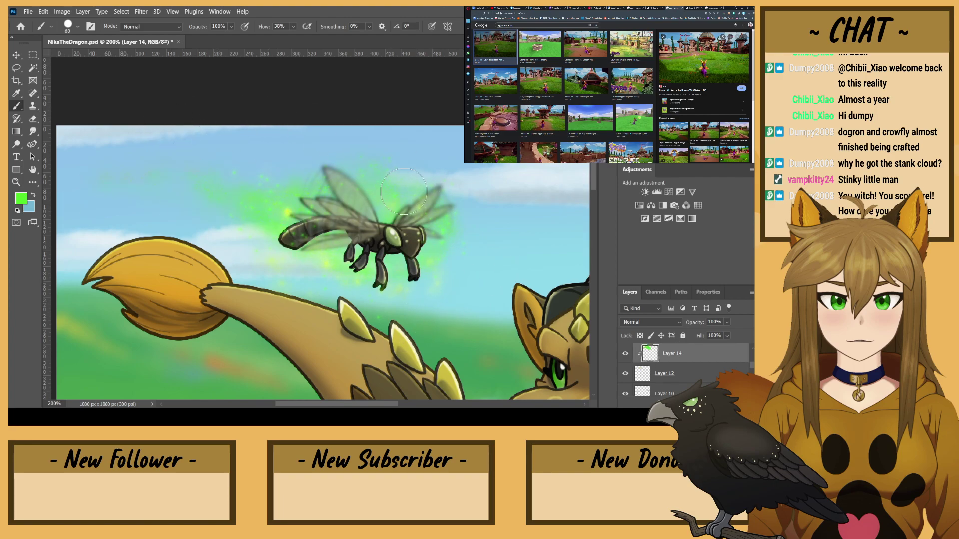
- Set the clipped layer's blend mode to Color and merge it into Layer 12
{"action": "left_click", "coordinate": [667, 321]}
{"action": "left_click", "coordinate": [641, 395]}
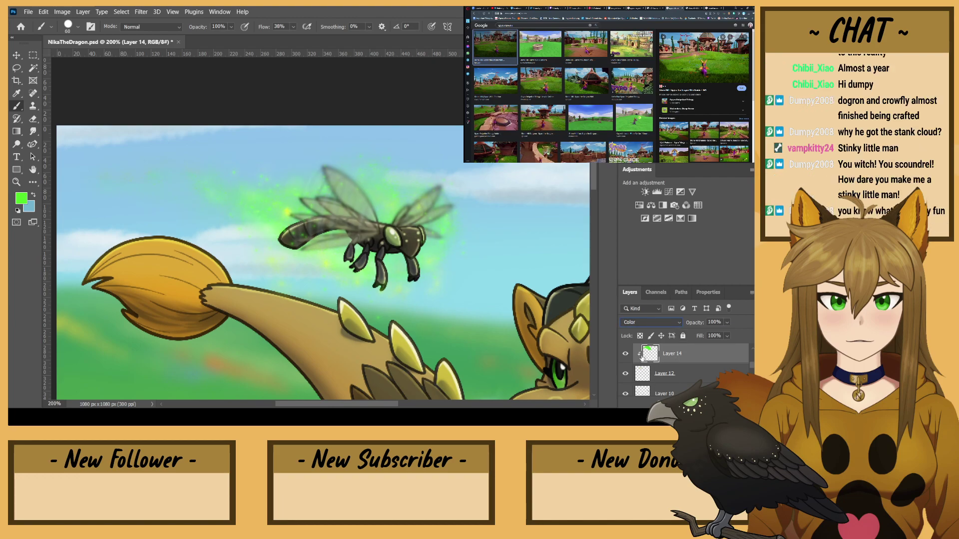
{"action": "key", "text": "ctrl+e"}
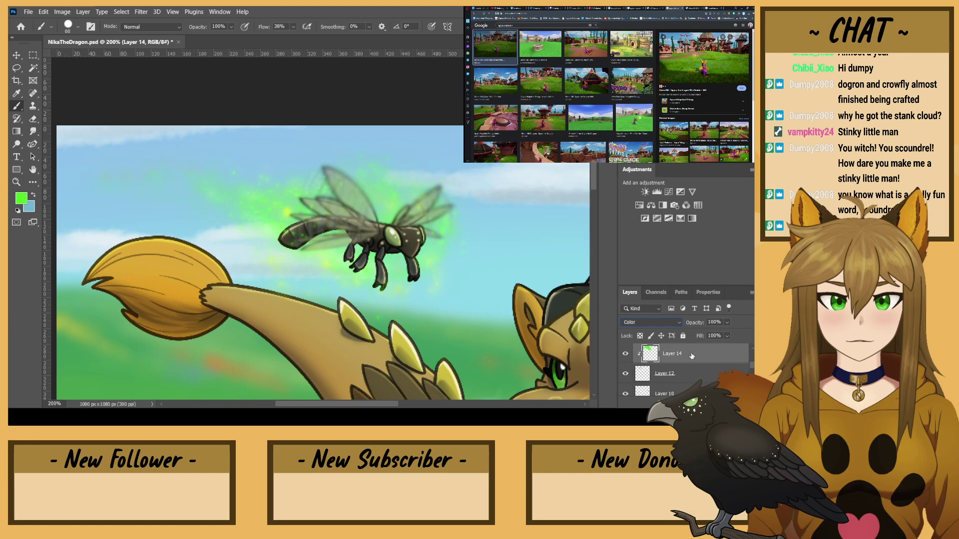
- Add a new layer clipped to Layer 13 and paint bright green across the specks around the dragonfly
{"action": "scroll", "coordinate": [658, 364], "scroll_direction": "up", "scroll_amount": 2}
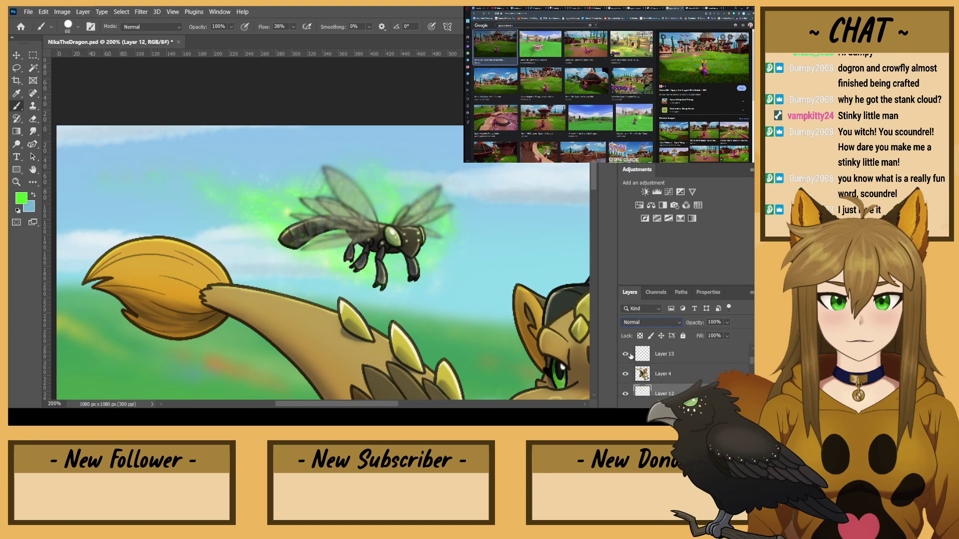
{"action": "left_click", "coordinate": [676, 360]}
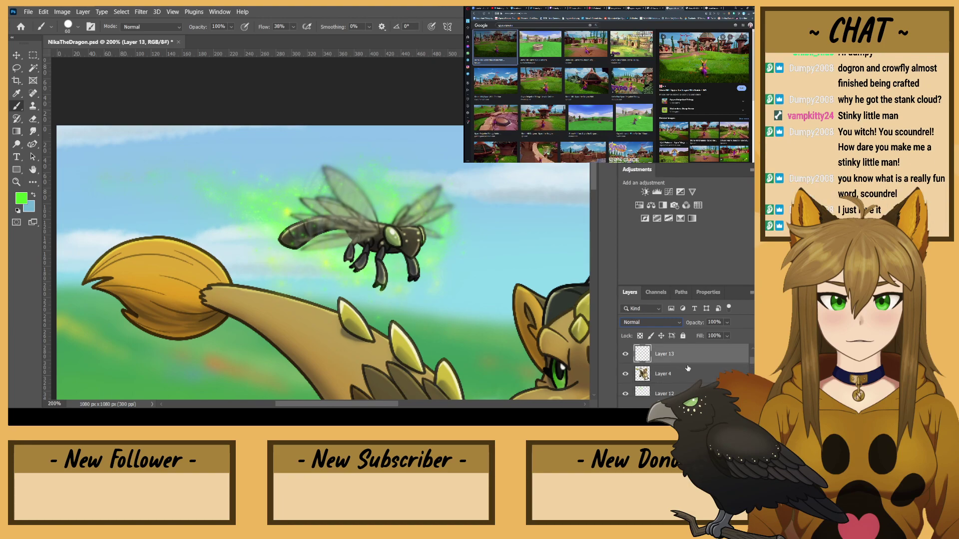
{"action": "key", "text": "ctrl+shift+alt+n"}
{"action": "key", "text": "ctrl+alt+g"}
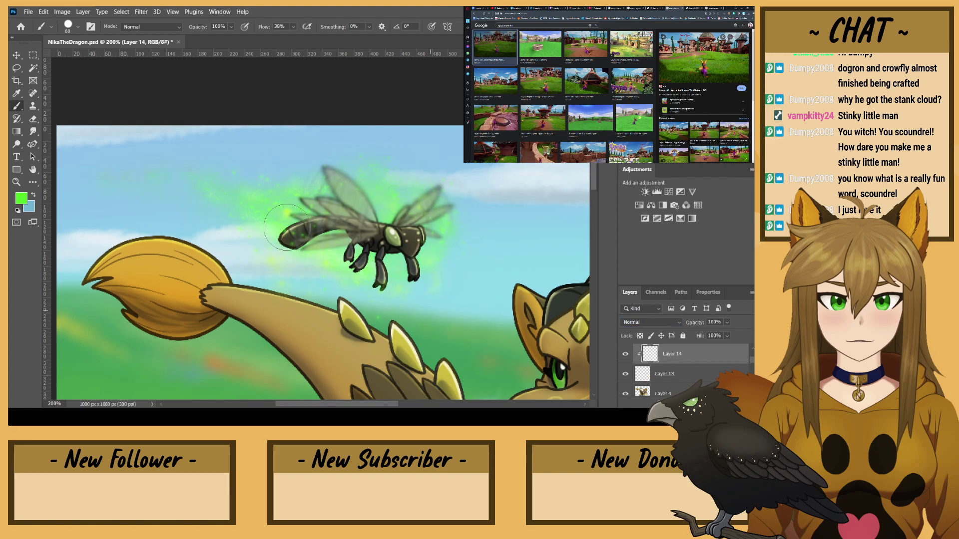
{"action": "left_click_drag", "start_coordinate": [198, 215], "coordinate": [490, 270]}
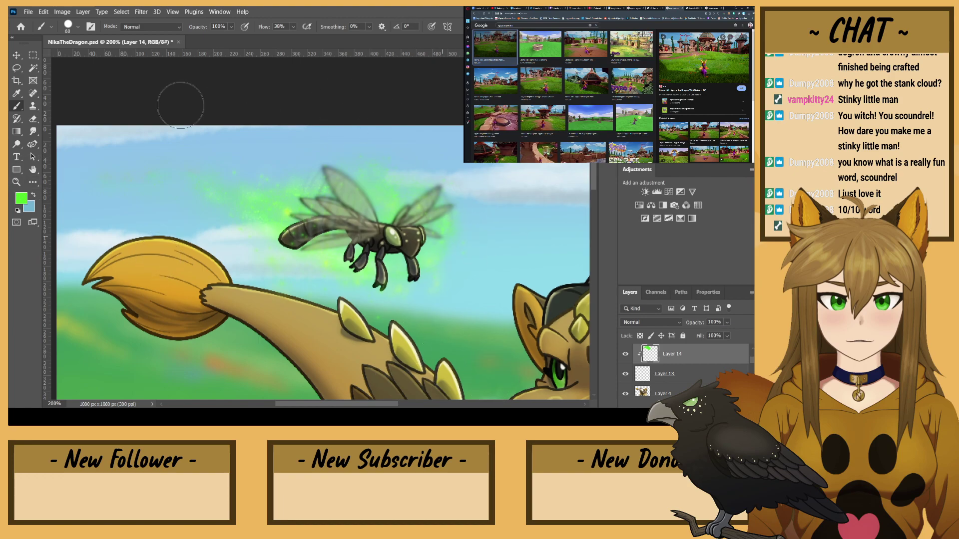
- Try another blend mode on the green layer clipped to Layer 13 and delete that layer
{"action": "left_click", "coordinate": [638, 324]}
{"action": "left_click", "coordinate": [642, 395]}
{"action": "key", "text": "Delete"}
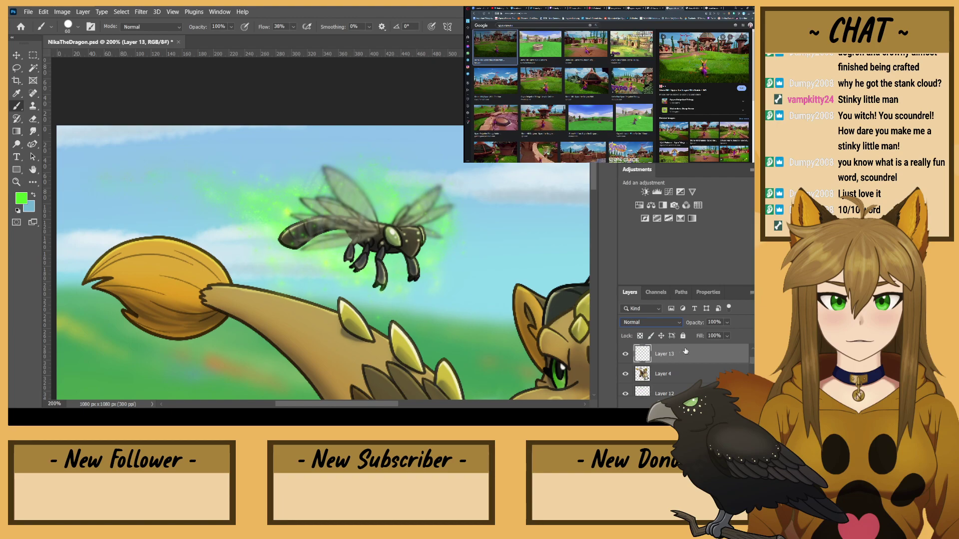
- Select Layer 12 and reduce the Eraser's size to 25 px
{"action": "key", "text": "ctrl+minus"}
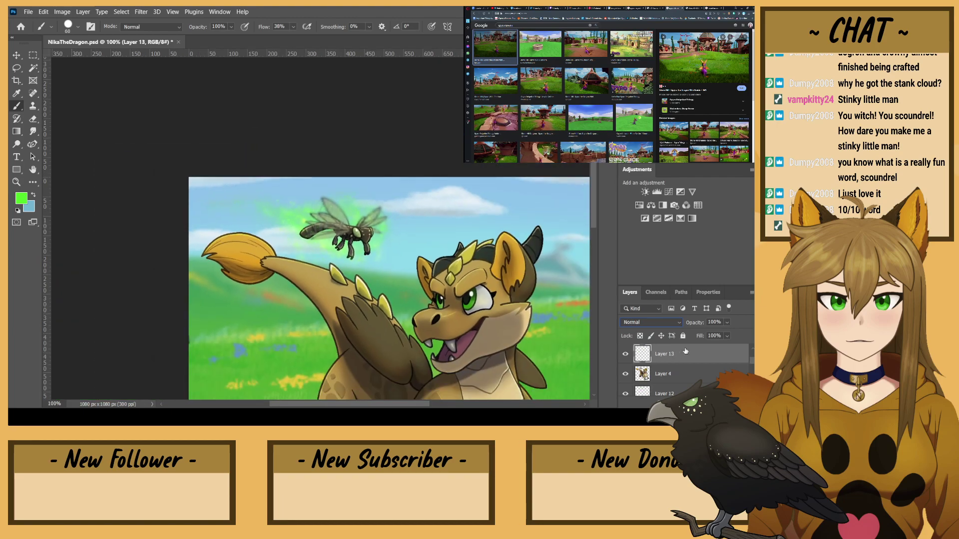
{"action": "key", "text": "e"}
{"action": "scroll", "coordinate": [671, 378], "scroll_direction": "down", "scroll_amount": 1}
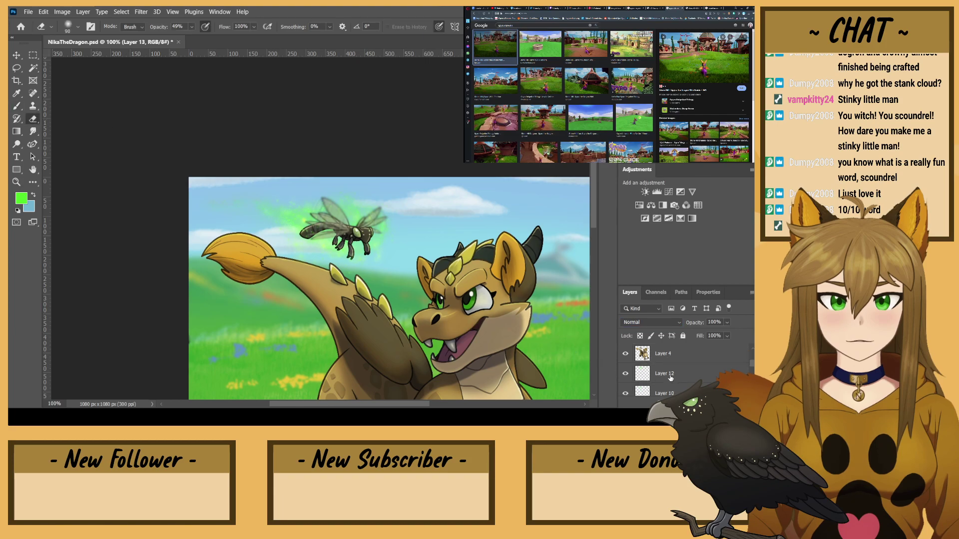
{"action": "left_click", "coordinate": [670, 378]}
{"action": "key", "text": "bracketleft"}
{"action": "key", "text": "bracketleft"}
{"action": "key", "text": "bracketleft"}
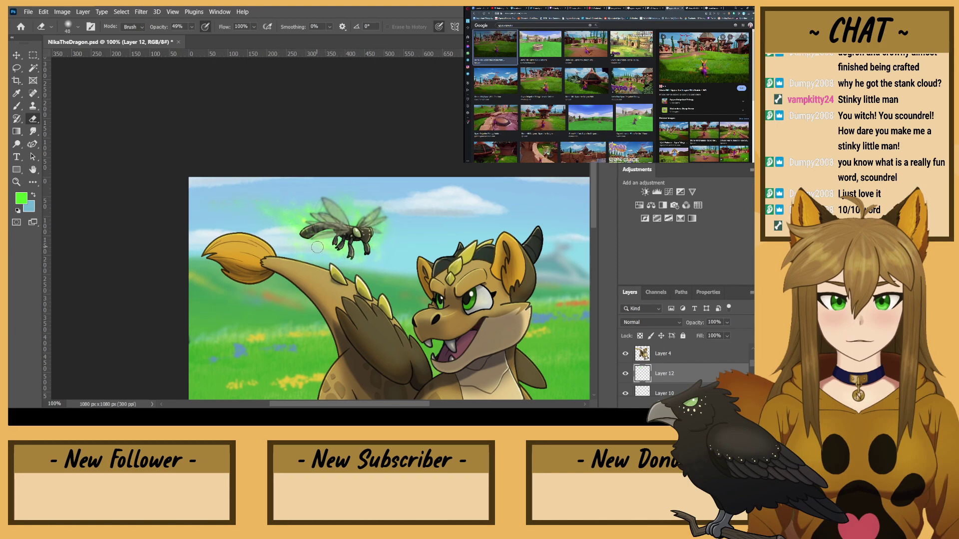
{"action": "scroll", "coordinate": [317, 247], "scroll_direction": "down", "scroll_amount": 3}
{"action": "key", "text": "ctrl+minus"}
{"action": "key", "text": "ctrl+plus"}
{"action": "scroll", "coordinate": [703, 374], "scroll_direction": "up", "scroll_amount": 2}
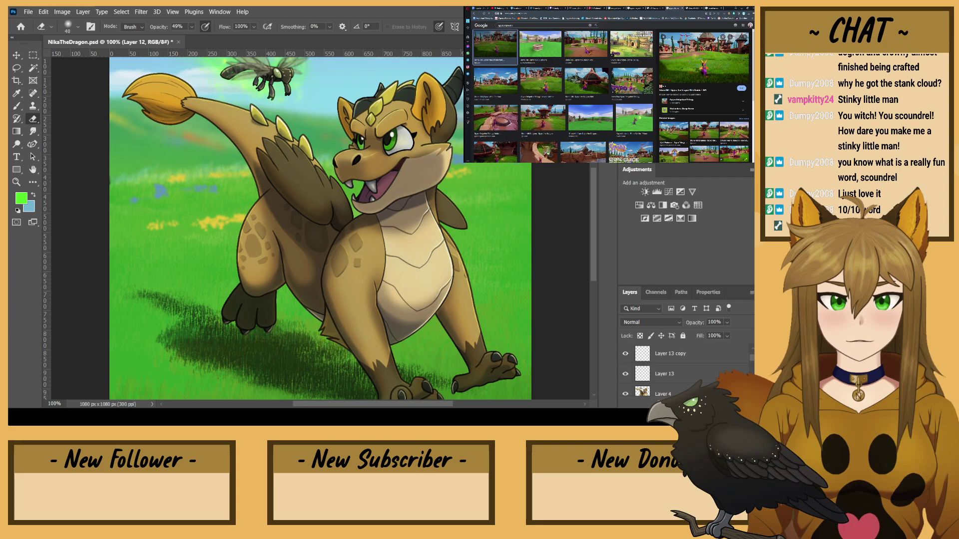
{"action": "key", "text": "["}
{"action": "key", "text": "["}
{"action": "key", "text": "["}
{"action": "left_click_drag", "start_coordinate": [212, 156], "coordinate": [296, 311]}
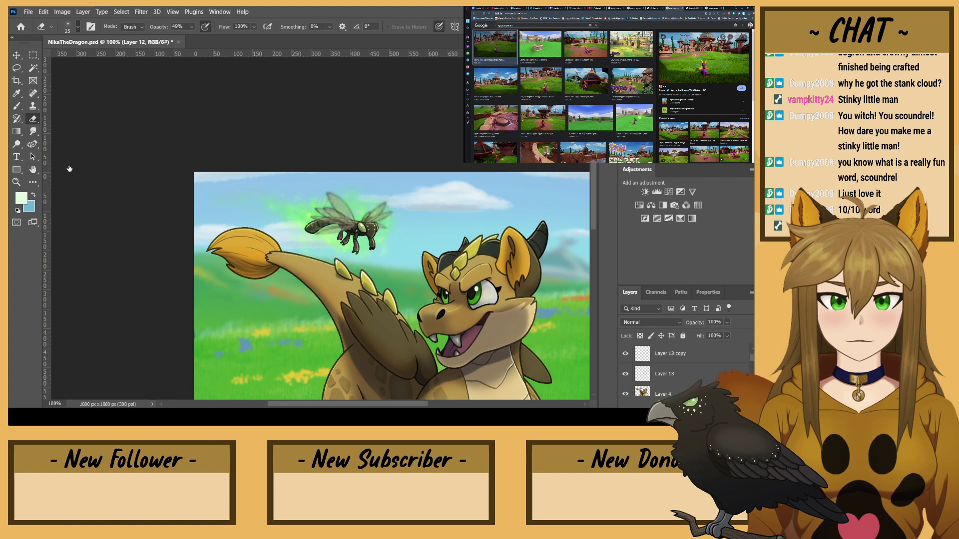
- Set the Eraser's opacity to 100%, delete Layer 13 copy and compare the artwork with and without Layer 13
{"action": "key", "text": "0"}
{"action": "left_click", "coordinate": [626, 356]}
{"action": "left_click", "coordinate": [637, 358]}
{"action": "key", "text": "Delete"}
{"action": "left_click", "coordinate": [623, 358]}
{"action": "left_click", "coordinate": [625, 355]}
{"action": "scroll", "coordinate": [663, 358], "scroll_direction": "up", "scroll_amount": 1}
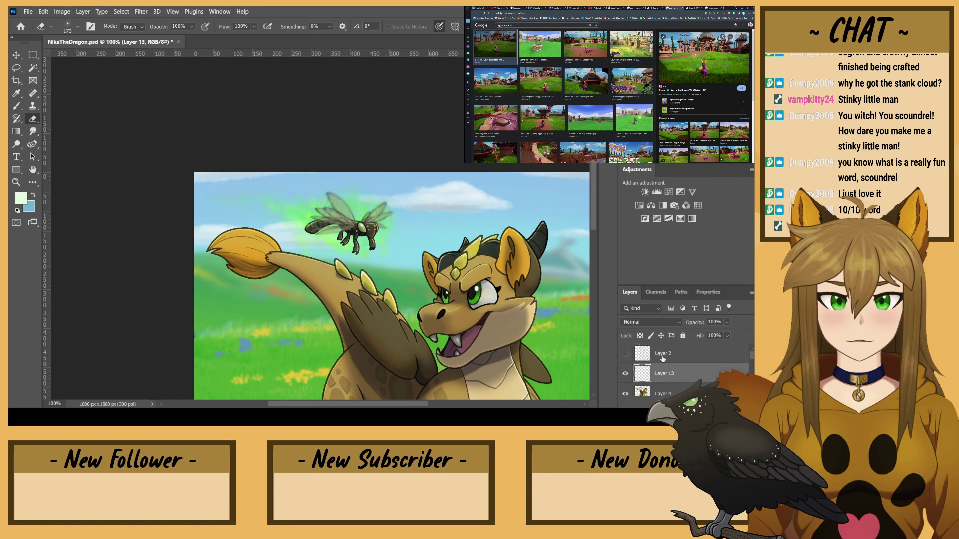
- Add a new layer above Layer 13 and dab pale green specks into the glow around the dragonfly
{"action": "scroll", "coordinate": [650, 370], "scroll_direction": "down", "scroll_amount": 1}
{"action": "key", "text": "ctrl+shift+alt+n"}
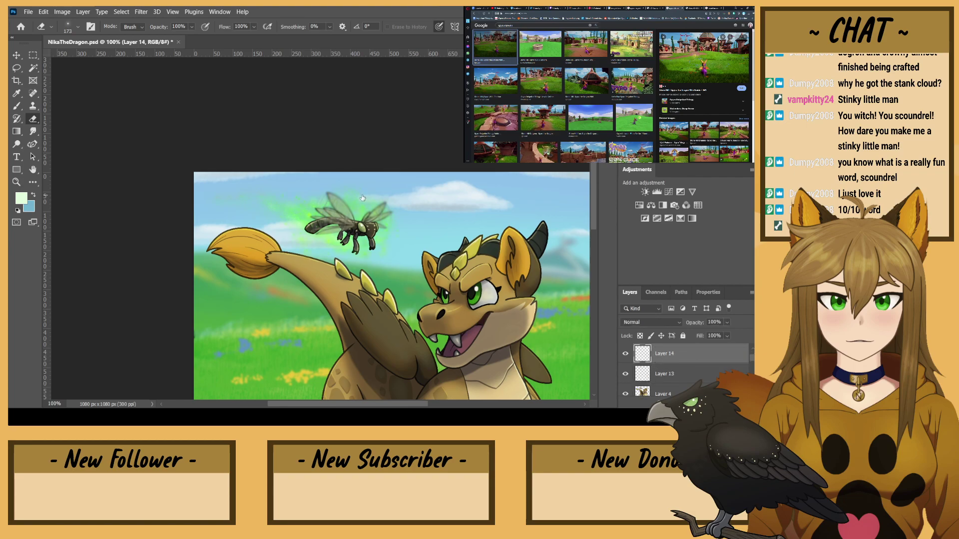
{"action": "scroll", "coordinate": [359, 212], "scroll_direction": "up", "scroll_amount": 2}
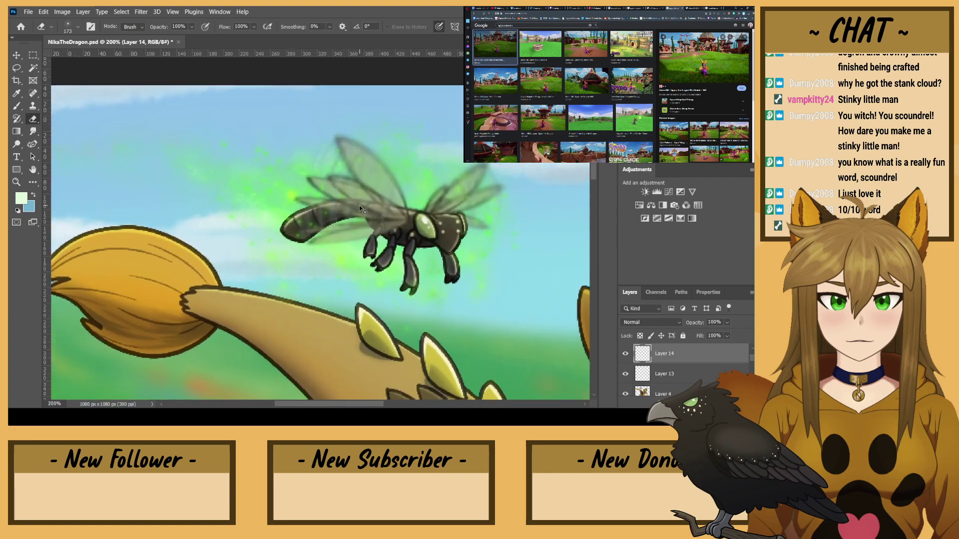
{"action": "key", "text": "bracketleft"}
{"action": "key", "text": "bracketleft"}
{"action": "key", "text": "bracketleft"}
{"action": "key", "text": "bracketleft"}
{"action": "key", "text": "bracketleft"}
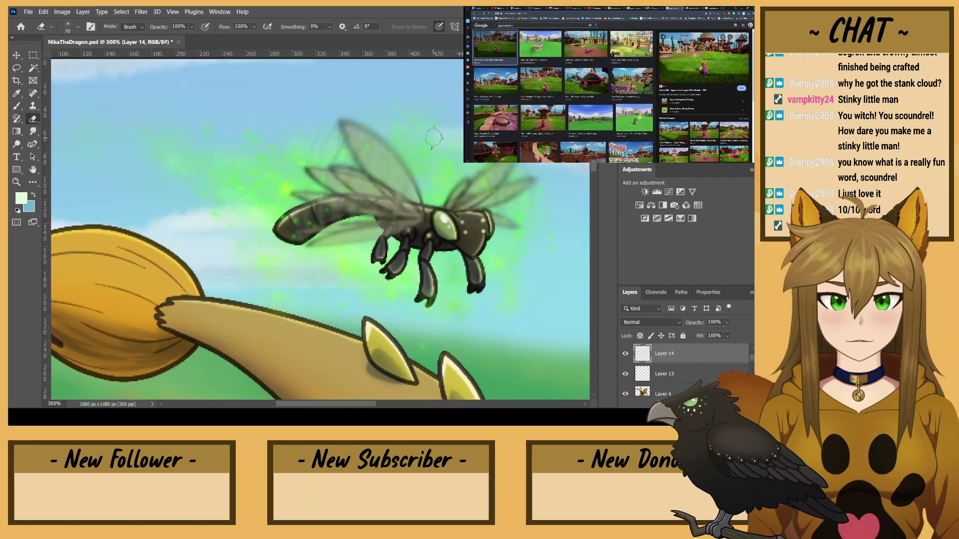
{"action": "key", "text": "b"}
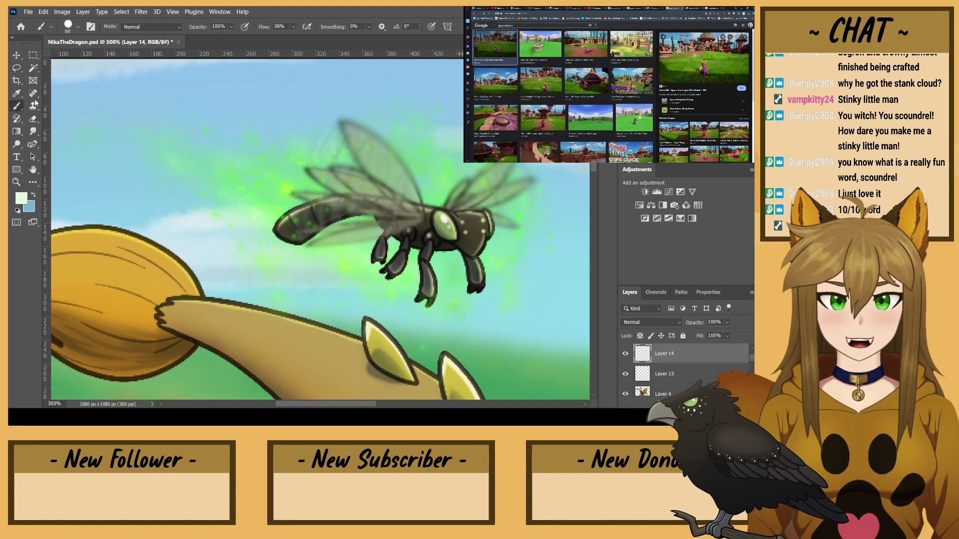
{"action": "key", "text": "bracketright"}
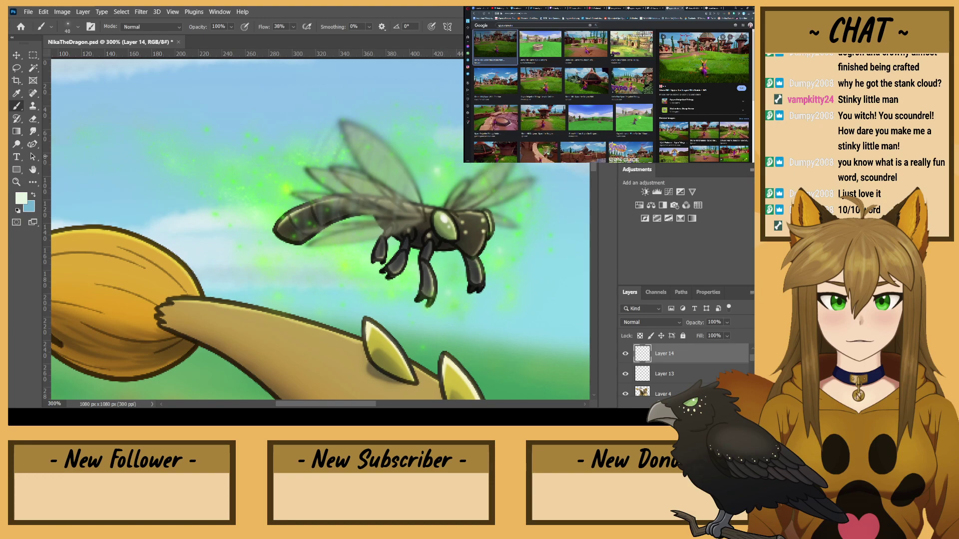
{"action": "key", "text": "bracketright"}
{"action": "key", "text": "bracketright"}
{"action": "left_click", "coordinate": [408, 151]}
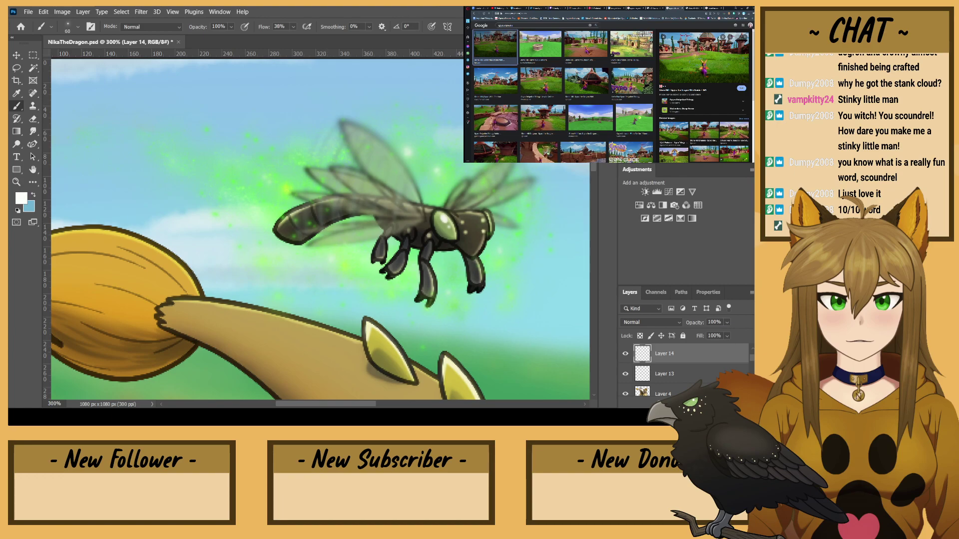
- Dab small white sparkles across the green glow and merge the layer down into Layer 13
{"action": "left_click", "coordinate": [222, 173]}
{"action": "key", "text": "bracketleft"}
{"action": "key", "text": "bracketleft"}
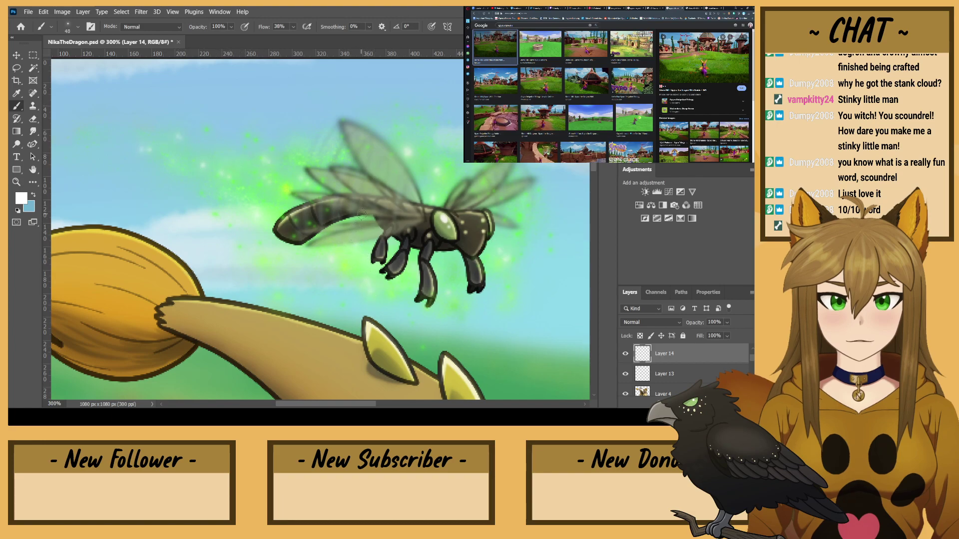
{"action": "left_click", "coordinate": [284, 237]}
{"action": "key", "text": "ctrl+0"}
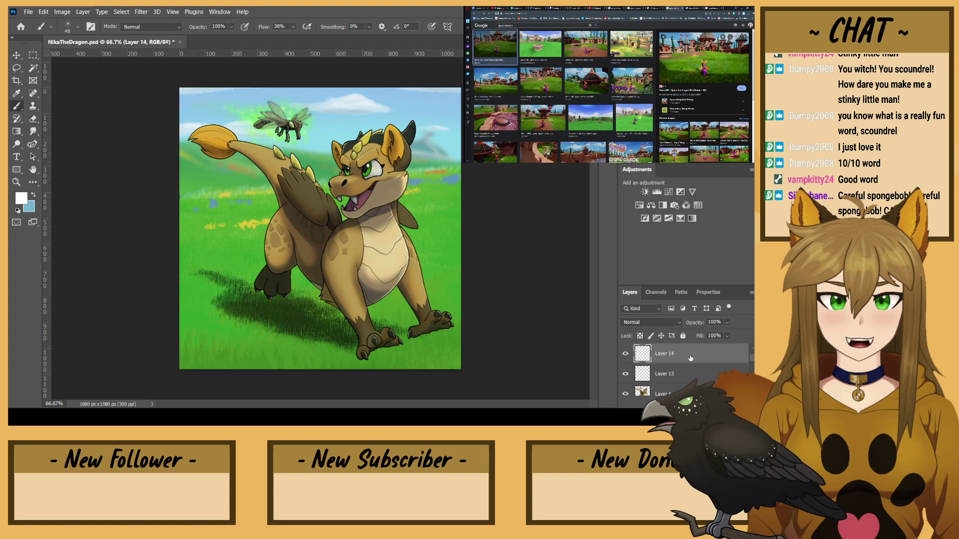
{"action": "key", "text": "ctrl+e"}
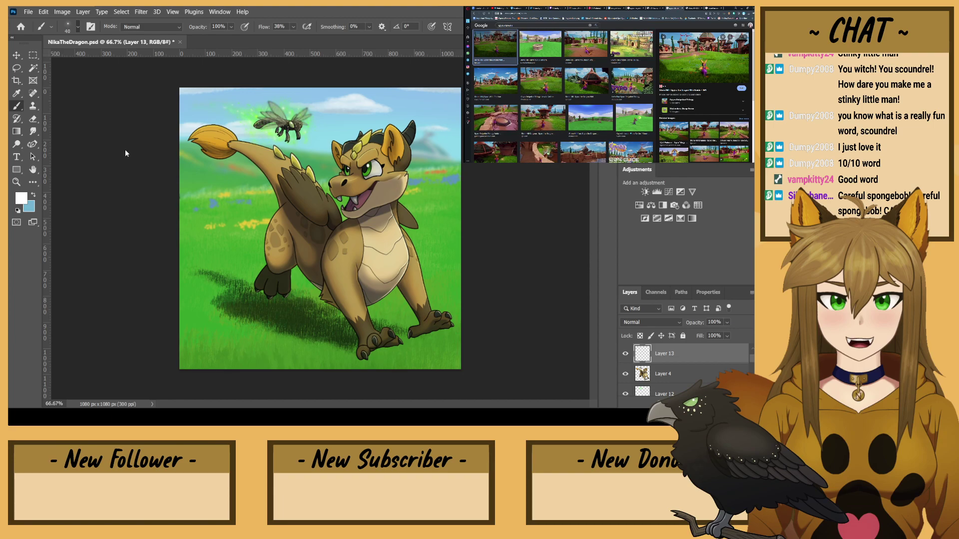
- Handwrite the artist's signature in white along the lower edge of the dragon's wing with a small brush
{"action": "left_click", "coordinate": [105, 171]}
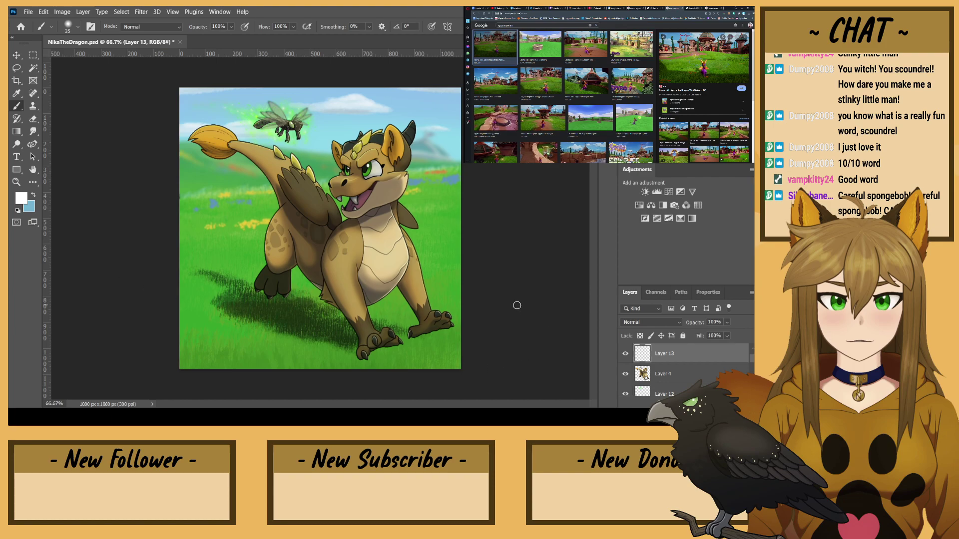
{"action": "key", "text": "ctrl+plus"}
{"action": "key", "text": "ctrl+plus"}
{"action": "mouse_move", "coordinate": [380, 291]}
{"action": "left_mouse_down"}
{"action": "mouse_move", "coordinate": [315, 105]}
{"action": "mouse_move", "coordinate": [277, 67]}
{"action": "mouse_move", "coordinate": [385, 286]}
{"action": "mouse_move", "coordinate": [368, 338]}
{"action": "mouse_move", "coordinate": [311, 196]}
{"action": "mouse_move", "coordinate": [457, 325]}
{"action": "left_mouse_up"}
{"action": "key", "text": "r"}
{"action": "left_click_drag", "start_coordinate": [219, 170], "coordinate": [232, 205]}
{"action": "key", "text": "ctrl+plus"}
{"action": "key", "text": "bracketleft"}
{"action": "key", "text": "bracketleft"}
{"action": "key", "text": "bracketleft"}
{"action": "mouse_move", "coordinate": [308, 194]}
{"action": "left_mouse_down"}
{"action": "mouse_move", "coordinate": [318, 180]}
{"action": "mouse_move", "coordinate": [323, 199]}
{"action": "mouse_move", "coordinate": [338, 181]}
{"action": "mouse_move", "coordinate": [320, 197]}
{"action": "left_mouse_up"}
{"action": "mouse_move", "coordinate": [322, 196]}
{"action": "left_mouse_down"}
{"action": "mouse_move", "coordinate": [336, 194]}
{"action": "mouse_move", "coordinate": [357, 217]}
{"action": "mouse_move", "coordinate": [377, 204]}
{"action": "mouse_move", "coordinate": [380, 222]}
{"action": "mouse_move", "coordinate": [390, 209]}
{"action": "mouse_move", "coordinate": [403, 214]}
{"action": "left_mouse_up"}
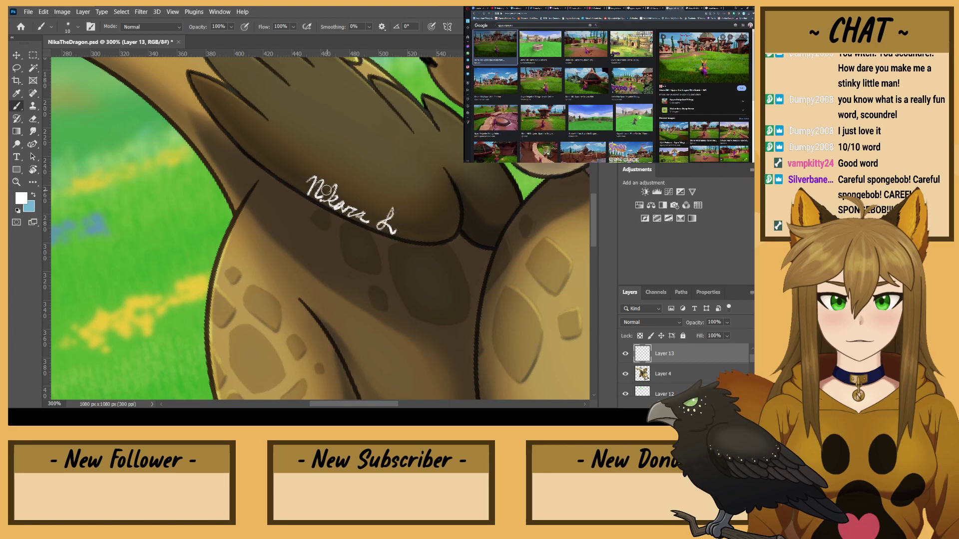
{"action": "left_click", "coordinate": [402, 233]}
{"action": "key", "text": "ctrl+minus"}
{"action": "key", "text": "ctrl+minus"}
{"action": "key", "text": "ctrl+minus"}
{"action": "key", "text": "ctrl+minus"}
{"action": "key", "text": "r"}
{"action": "left_click_drag", "start_coordinate": [133, 235], "coordinate": [122, 259]}
{"action": "key", "text": "b"}
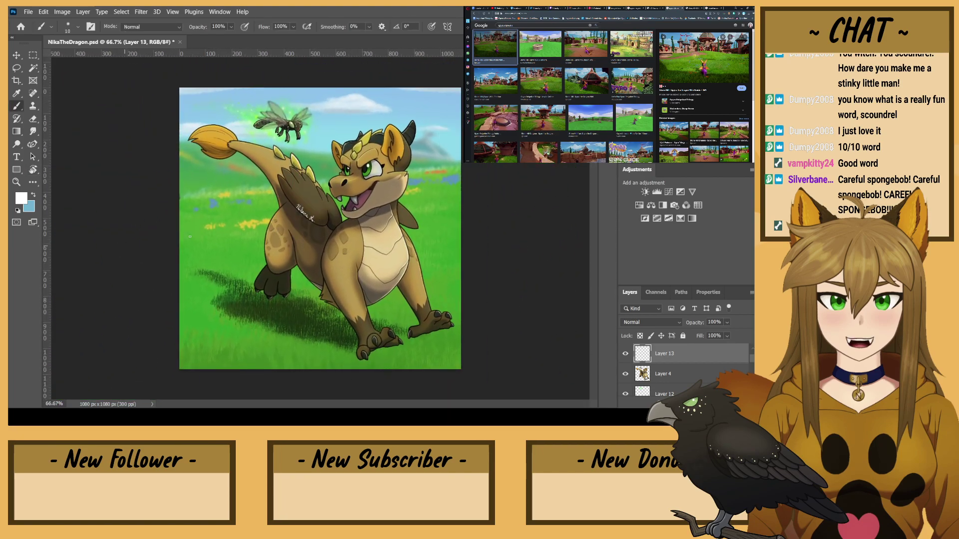
- Try the signature layer at 50% opacity and lower it to 25%
{"action": "type", "text": "50"}
{"action": "key", "text": "Return"}
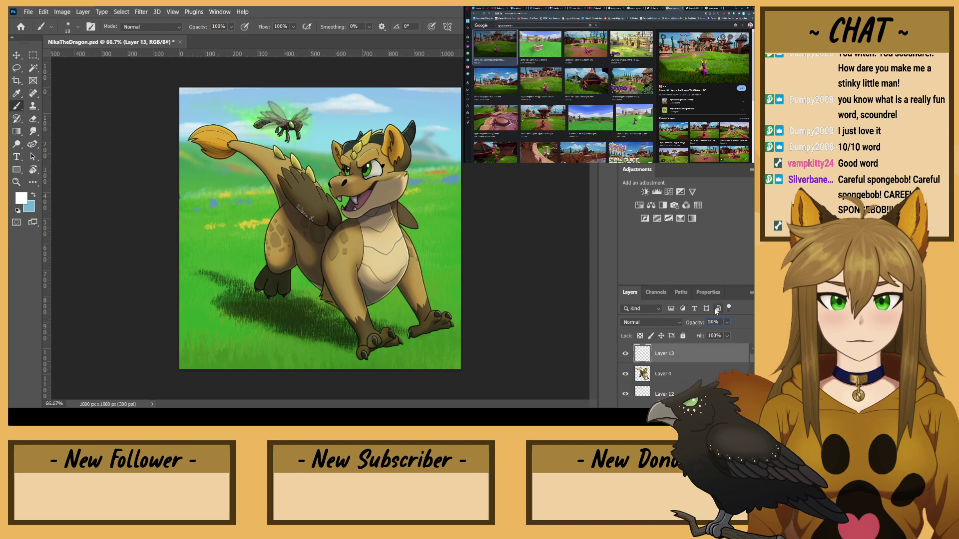
{"action": "type", "text": "25"}
{"action": "key", "text": "Return"}
- Inspect the signature on the wing up close and save the document
{"action": "left_click", "coordinate": [16, 57]}
{"action": "key", "text": "ctrl+plus"}
{"action": "key", "text": "ctrl+plus"}
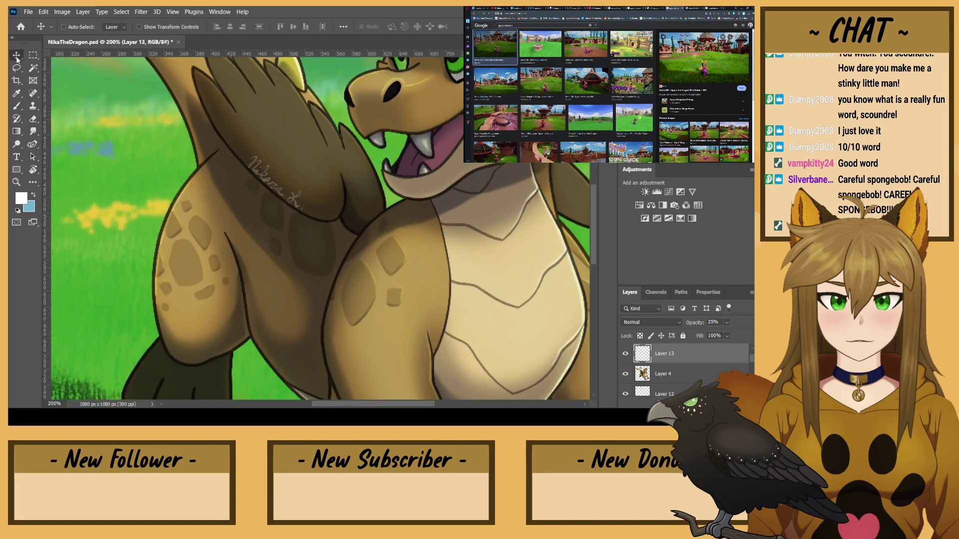
{"action": "left_click_drag", "start_coordinate": [182, 166], "coordinate": [194, 242]}
{"action": "key", "text": "ctrl+minus"}
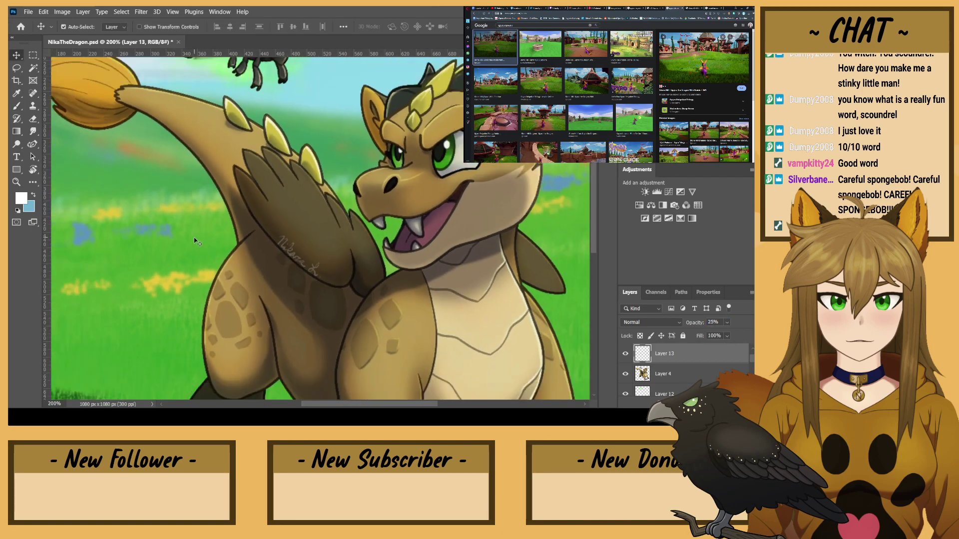
{"action": "key", "text": "ctrl+minus"}
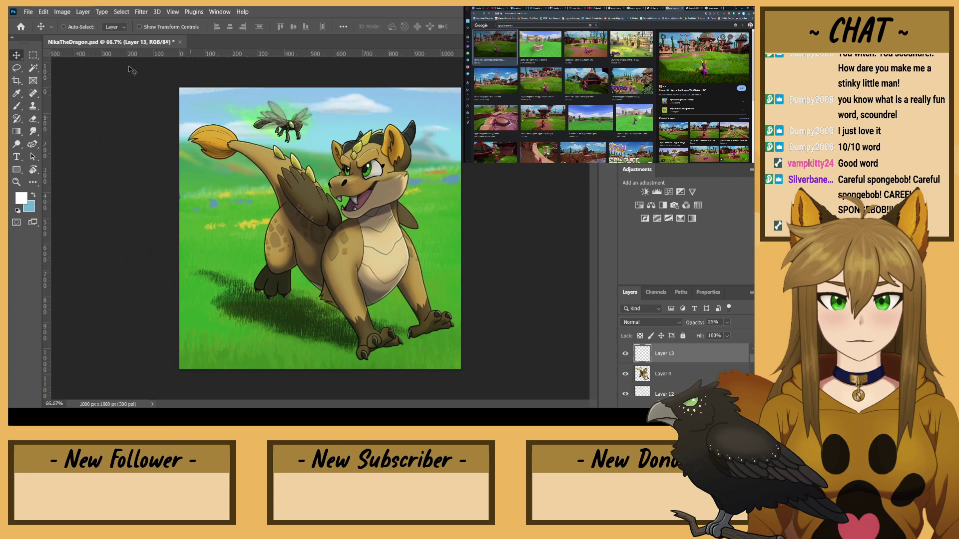
{"action": "left_click", "coordinate": [32, 10]}
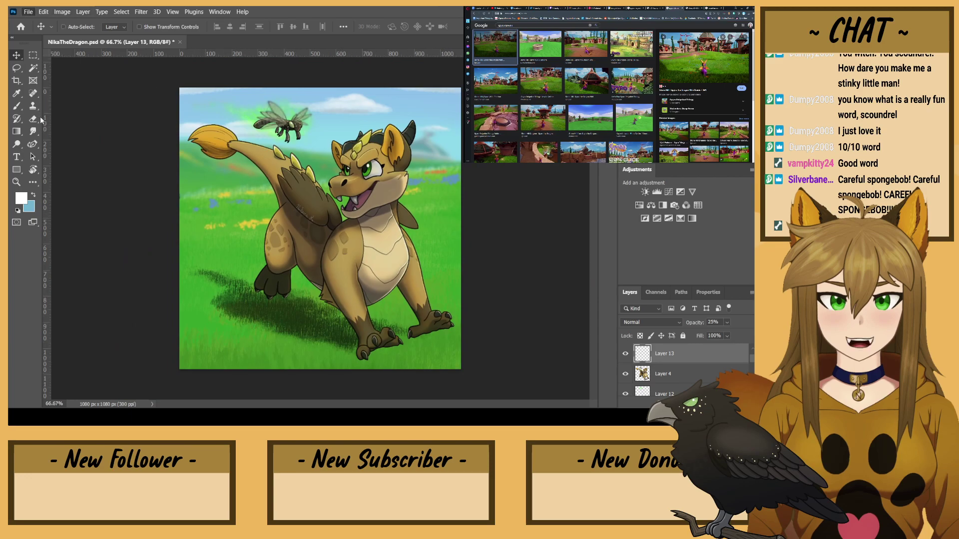
{"action": "left_click", "coordinate": [57, 160]}
- Add a new layer above Layer 13 and ready the Brush with a near-black foreground colour
{"action": "scroll", "coordinate": [656, 375], "scroll_direction": "up", "scroll_amount": 1}
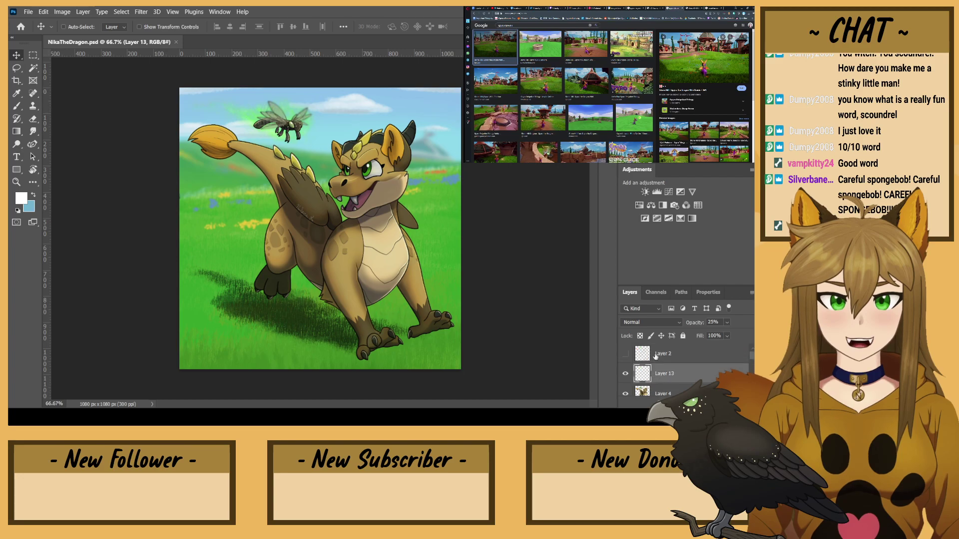
{"action": "key", "text": "ctrl+shift+alt+n"}
{"action": "key", "text": "d"}
{"action": "key", "text": "b"}
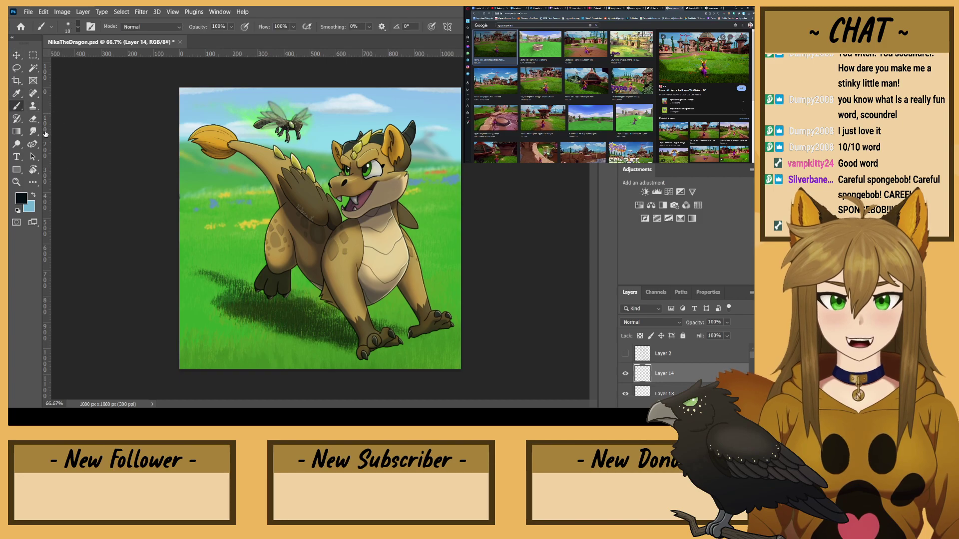
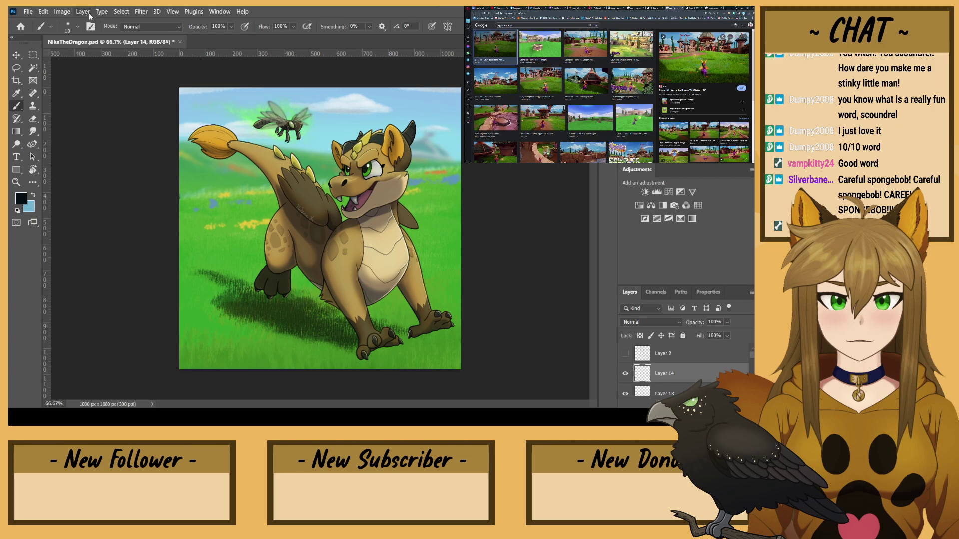
{"action": "key", "text": "ctrl+t"}
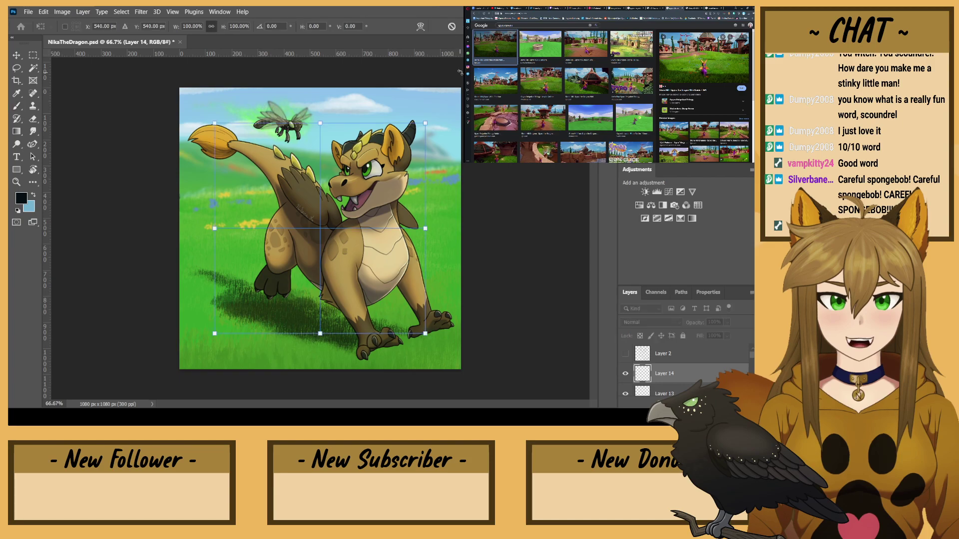
{"action": "key", "text": "Escape"}
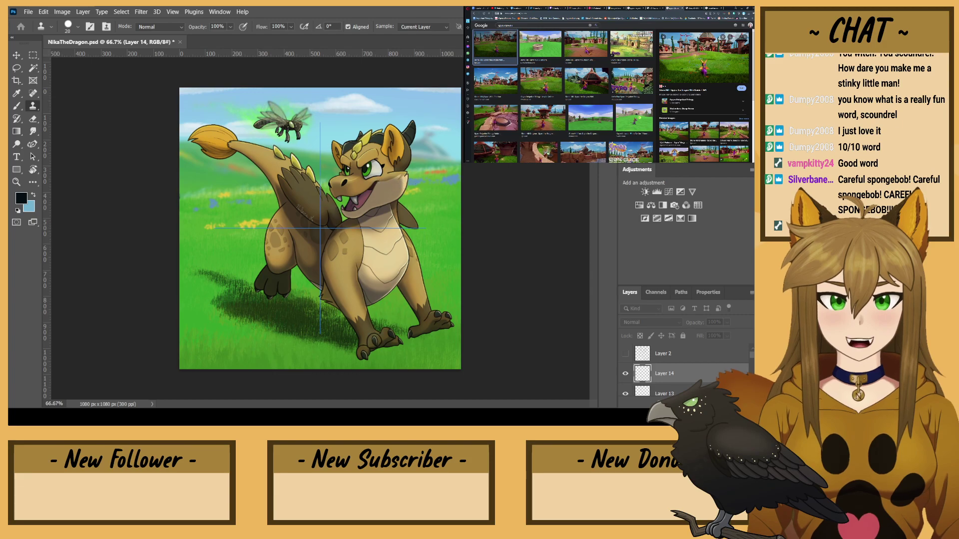
{"action": "left_click", "coordinate": [16, 105]}
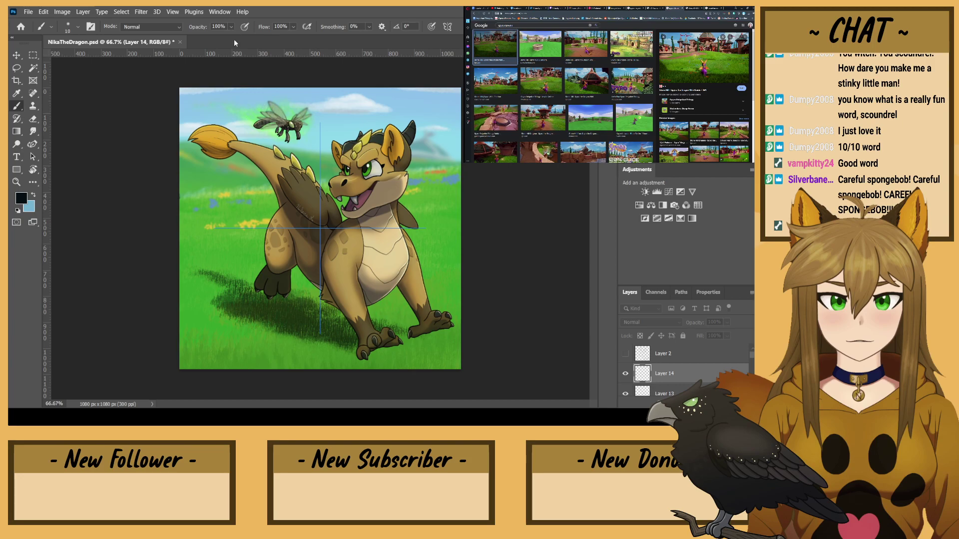
- Try painting a dark vignette around the canvas edges with a 500 px soft brush using pressure-controlled opacity
{"action": "key", "text": "bracketright"}
{"action": "key", "text": "bracketright"}
{"action": "key", "text": "bracketright"}
{"action": "key", "text": "bracketright"}
{"action": "key", "text": "bracketright"}
{"action": "key", "text": "bracketright"}
{"action": "key", "text": "bracketright"}
{"action": "key", "text": "bracketright"}
{"action": "key", "text": "bracketright"}
{"action": "key", "text": "bracketright"}
{"action": "key", "text": "bracketright"}
{"action": "key", "text": "bracketright"}
{"action": "left_click", "coordinate": [244, 27]}
{"action": "mouse_move", "coordinate": [508, 246]}
{"action": "left_mouse_down"}
{"action": "mouse_move", "coordinate": [459, 89]}
{"action": "mouse_move", "coordinate": [406, 64]}
{"action": "left_mouse_up"}
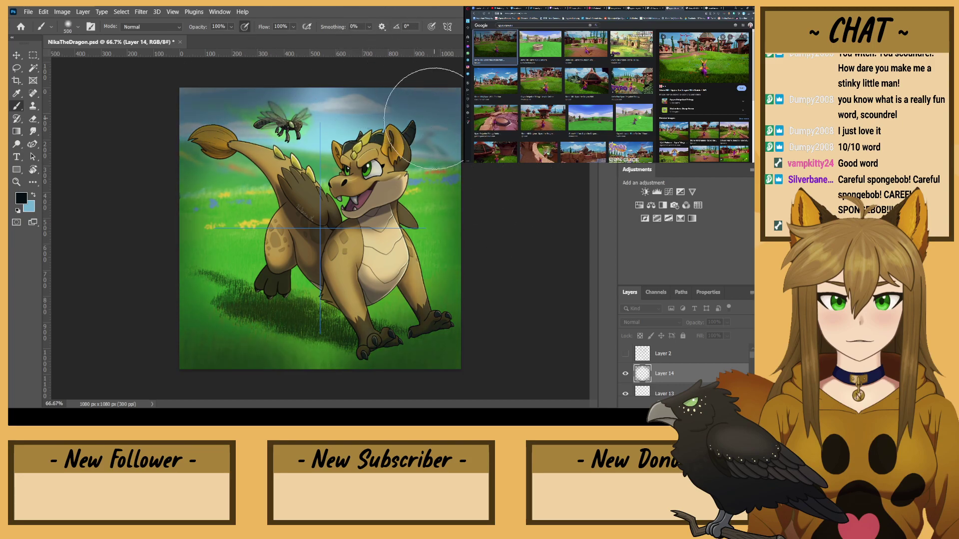
{"action": "key", "text": "bracketleft"}
{"action": "key", "text": "ctrl+z"}
- Paint the dark vignette around the canvas edges with a smaller soft brush
{"action": "key", "text": "bracketleft"}
{"action": "key", "text": "bracketleft"}
{"action": "key", "text": "bracketleft"}
{"action": "mouse_move", "coordinate": [472, 84]}
{"action": "left_mouse_down"}
{"action": "mouse_move", "coordinate": [446, 65]}
{"action": "mouse_move", "coordinate": [495, 171]}
{"action": "mouse_move", "coordinate": [468, 97]}
{"action": "mouse_move", "coordinate": [476, 203]}
{"action": "mouse_move", "coordinate": [455, 90]}
{"action": "mouse_move", "coordinate": [362, 55]}
{"action": "mouse_move", "coordinate": [464, 102]}
{"action": "mouse_move", "coordinate": [340, 64]}
{"action": "mouse_move", "coordinate": [412, 72]}
{"action": "mouse_move", "coordinate": [388, 69]}
{"action": "mouse_move", "coordinate": [473, 147]}
{"action": "mouse_move", "coordinate": [402, 73]}
{"action": "mouse_move", "coordinate": [473, 159]}
{"action": "mouse_move", "coordinate": [472, 259]}
{"action": "mouse_move", "coordinate": [374, 64]}
{"action": "left_mouse_up"}
- Soften the inner edge of the vignette around the dragon with a much larger soft eraser
{"action": "key", "text": "e"}
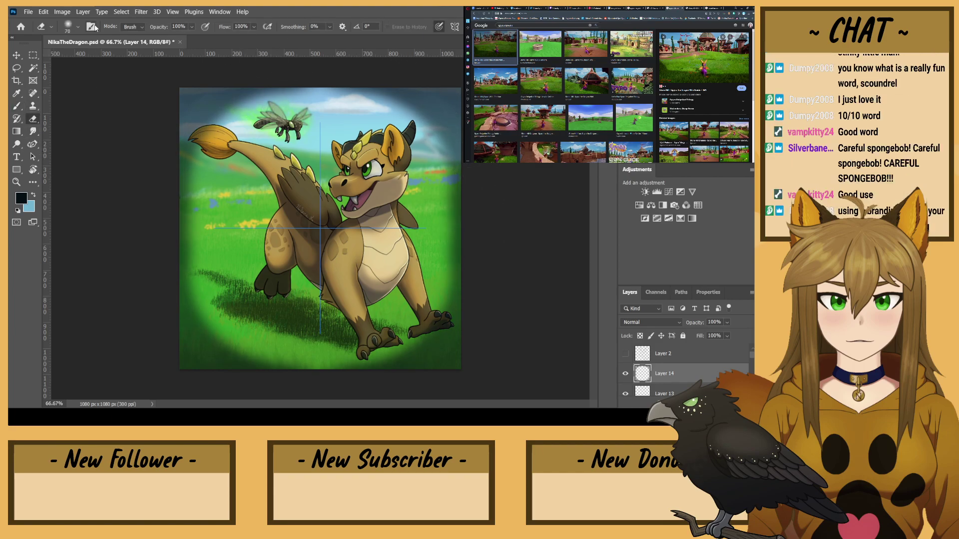
{"action": "key", "text": "bracketright"}
{"action": "key", "text": "bracketright"}
{"action": "key", "text": "bracketright"}
{"action": "key", "text": "bracketright"}
{"action": "key", "text": "bracketright"}
{"action": "key", "text": "bracketright"}
{"action": "key", "text": "bracketright"}
{"action": "key", "text": "bracketright"}
{"action": "key", "text": "bracketright"}
{"action": "key", "text": "bracketright"}
{"action": "key", "text": "bracketright"}
{"action": "mouse_move", "coordinate": [436, 229]}
{"action": "left_mouse_down"}
{"action": "mouse_move", "coordinate": [435, 249]}
{"action": "mouse_move", "coordinate": [373, 337]}
{"action": "mouse_move", "coordinate": [433, 279]}
{"action": "mouse_move", "coordinate": [350, 343]}
{"action": "mouse_move", "coordinate": [424, 301]}
{"action": "mouse_move", "coordinate": [443, 257]}
{"action": "mouse_move", "coordinate": [359, 341]}
{"action": "mouse_move", "coordinate": [445, 248]}
{"action": "mouse_move", "coordinate": [434, 169]}
{"action": "mouse_move", "coordinate": [359, 112]}
{"action": "mouse_move", "coordinate": [307, 115]}
{"action": "left_mouse_up"}
- Darken the vignette along the outer edges and corners with soft brush strokes at 49% opacity
{"action": "key", "text": "b"}
{"action": "mouse_move", "coordinate": [435, 80]}
{"action": "left_mouse_down"}
{"action": "mouse_move", "coordinate": [353, 71]}
{"action": "mouse_move", "coordinate": [362, 74]}
{"action": "left_mouse_up"}
{"action": "key", "text": "ctrl+z"}
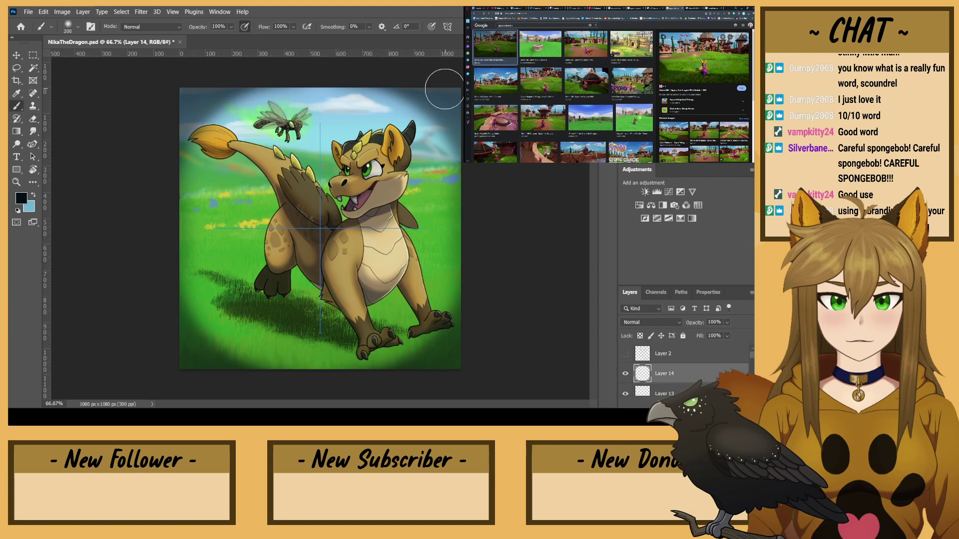
{"action": "left_click_drag", "start_coordinate": [443, 97], "coordinate": [344, 68]}
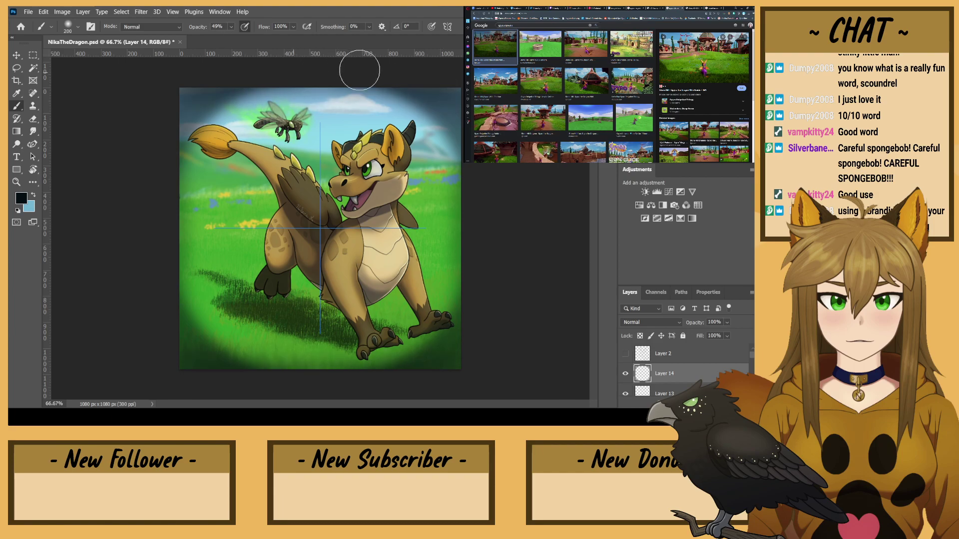
{"action": "left_click_drag", "start_coordinate": [476, 289], "coordinate": [410, 395]}
{"action": "left_click_drag", "start_coordinate": [188, 327], "coordinate": [163, 269]}
{"action": "left_click", "coordinate": [34, 124]}
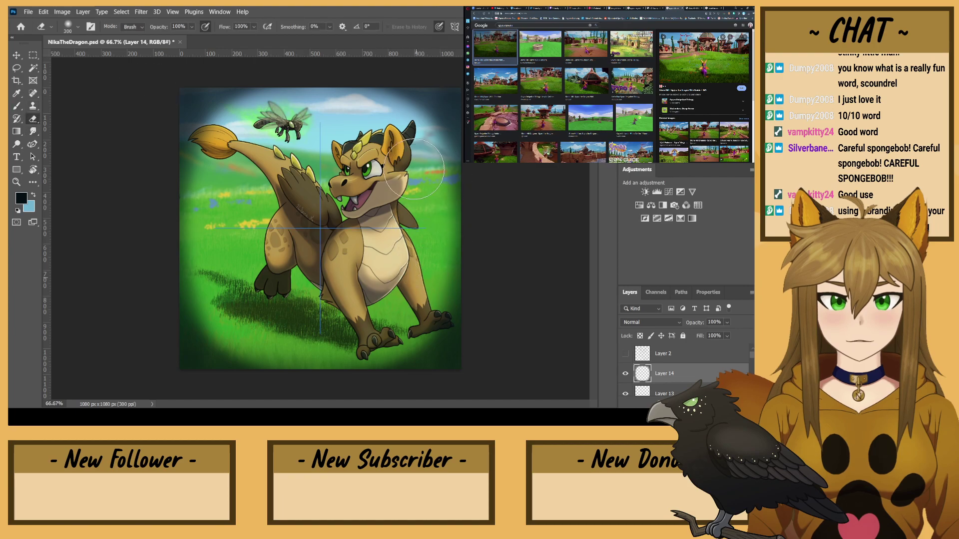
- Soften the inner edge of the dark vignette around the dragon and the sky with a large soft eraser
{"action": "left_click_drag", "start_coordinate": [421, 287], "coordinate": [428, 184]}
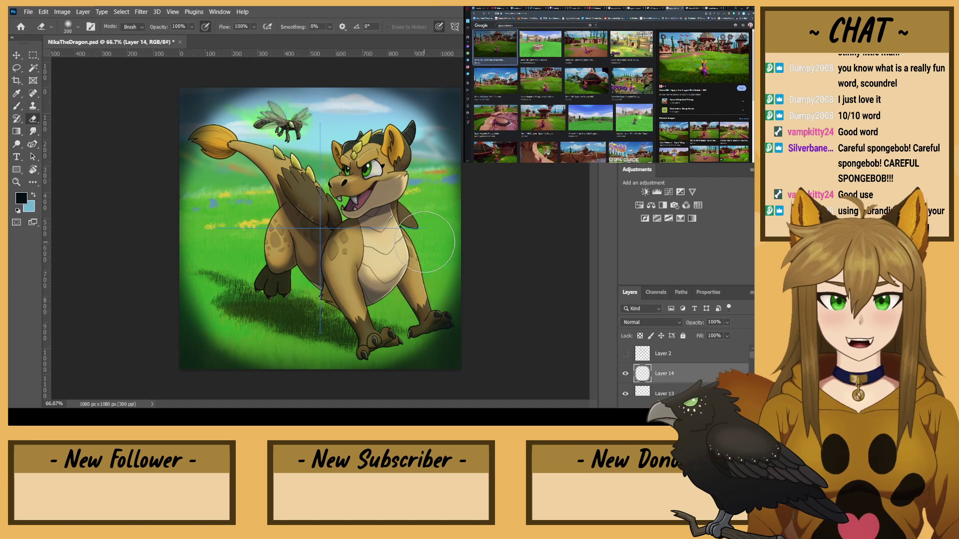
{"action": "mouse_move", "coordinate": [425, 243]}
{"action": "left_mouse_down"}
{"action": "mouse_move", "coordinate": [419, 282]}
{"action": "mouse_move", "coordinate": [430, 275]}
{"action": "mouse_move", "coordinate": [383, 326]}
{"action": "mouse_move", "coordinate": [438, 263]}
{"action": "mouse_move", "coordinate": [437, 175]}
{"action": "mouse_move", "coordinate": [331, 118]}
{"action": "mouse_move", "coordinate": [376, 125]}
{"action": "mouse_move", "coordinate": [249, 123]}
{"action": "mouse_move", "coordinate": [403, 126]}
{"action": "mouse_move", "coordinate": [389, 115]}
{"action": "mouse_move", "coordinate": [440, 165]}
{"action": "mouse_move", "coordinate": [426, 128]}
{"action": "mouse_move", "coordinate": [435, 158]}
{"action": "mouse_move", "coordinate": [416, 122]}
{"action": "mouse_move", "coordinate": [345, 115]}
{"action": "mouse_move", "coordinate": [441, 138]}
{"action": "mouse_move", "coordinate": [378, 106]}
{"action": "left_mouse_up"}
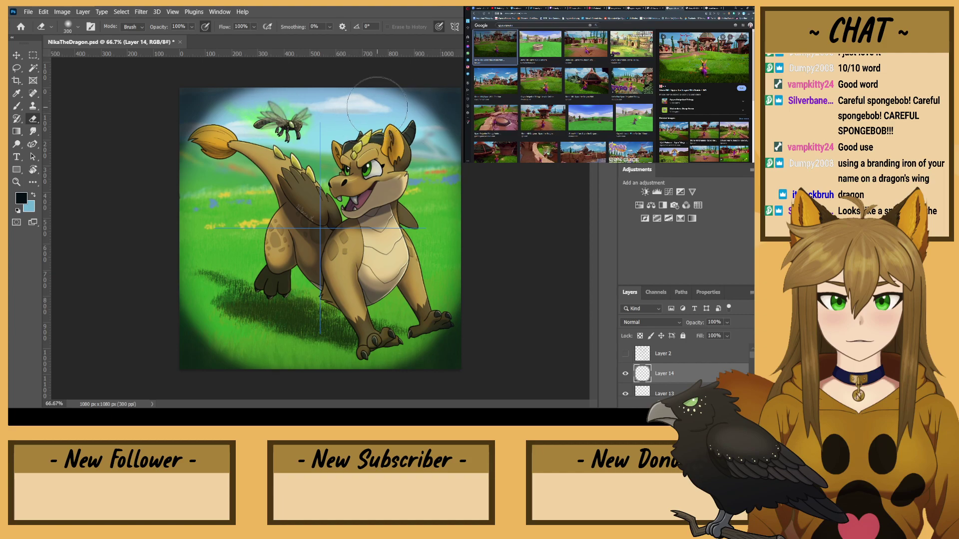
{"action": "mouse_move", "coordinate": [449, 170]}
{"action": "left_mouse_down"}
{"action": "mouse_move", "coordinate": [436, 117]}
{"action": "mouse_move", "coordinate": [390, 98]}
{"action": "left_mouse_up"}
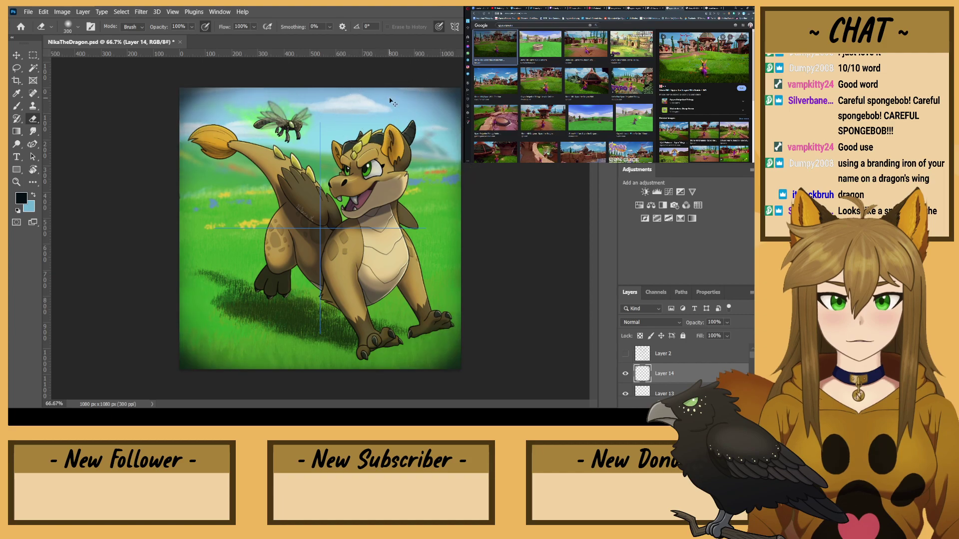
{"action": "key", "text": "ctrl+z"}
{"action": "left_click_drag", "start_coordinate": [436, 154], "coordinate": [431, 140]}
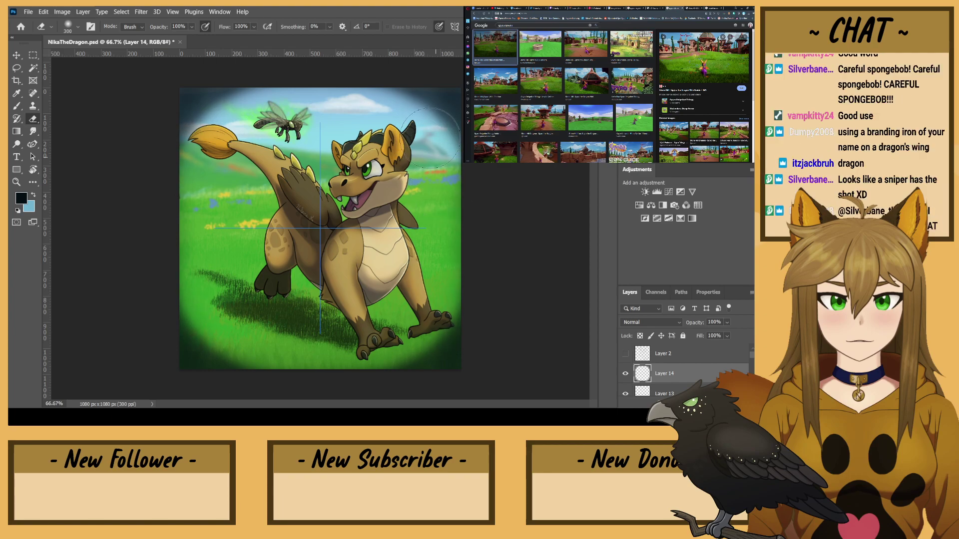
{"action": "key", "text": "ctrl+shift+z"}
{"action": "key", "text": "ctrl+shift+z"}
{"action": "key", "text": "ctrl+shift+z"}
{"action": "key", "text": "ctrl+shift+z"}
{"action": "key", "text": "ctrl+shift+z"}
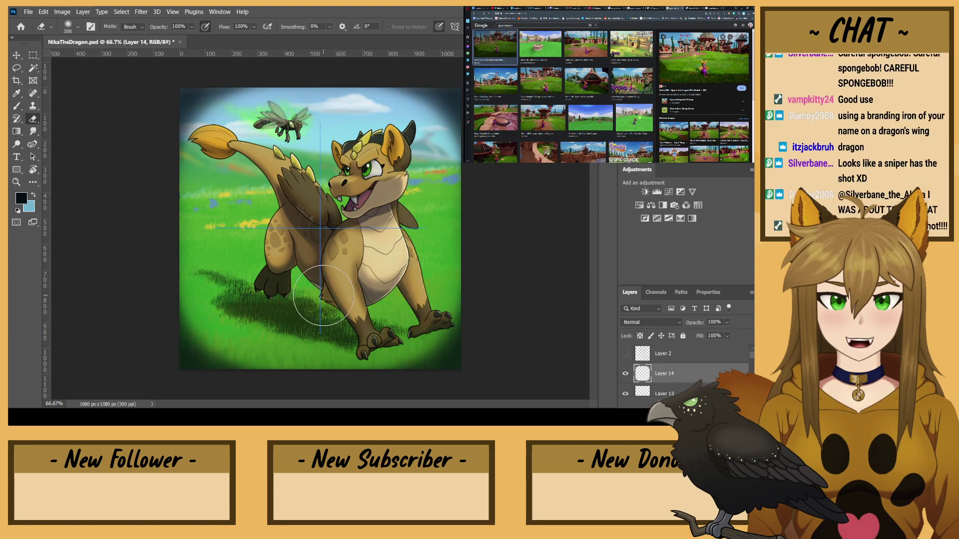
- Lower the vignette layer's opacity to 23%
{"action": "key", "text": "v"}
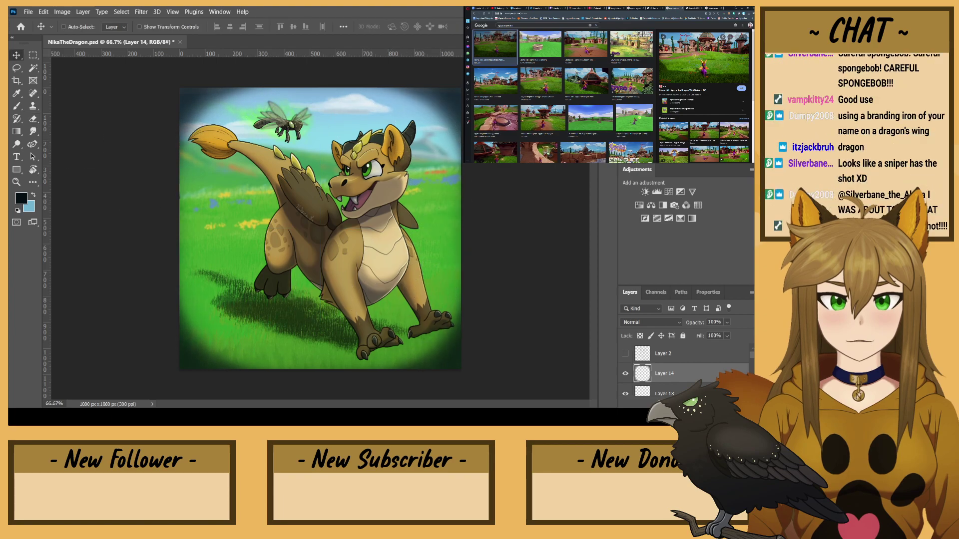
{"action": "key", "text": "2"}
{"action": "key", "text": "3"}
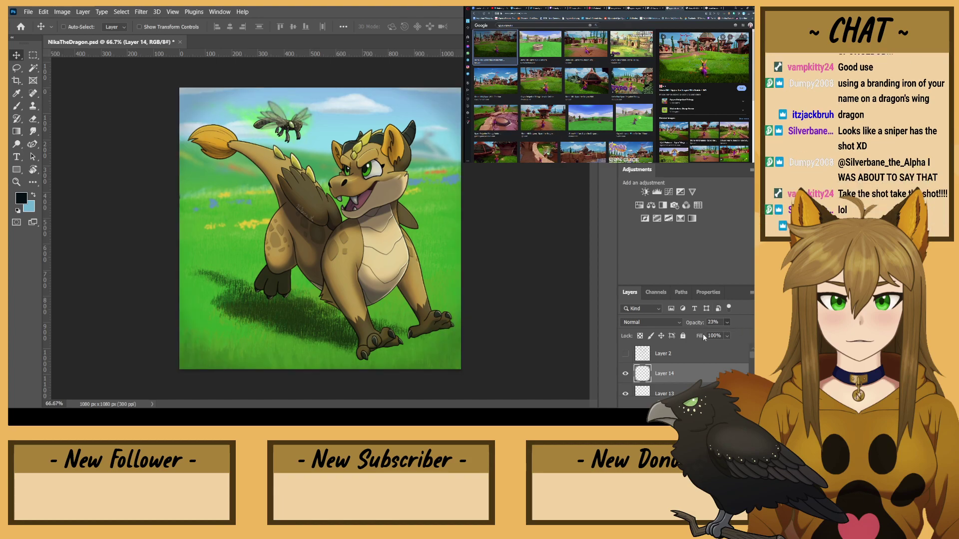
{"action": "left_click", "coordinate": [17, 107]}
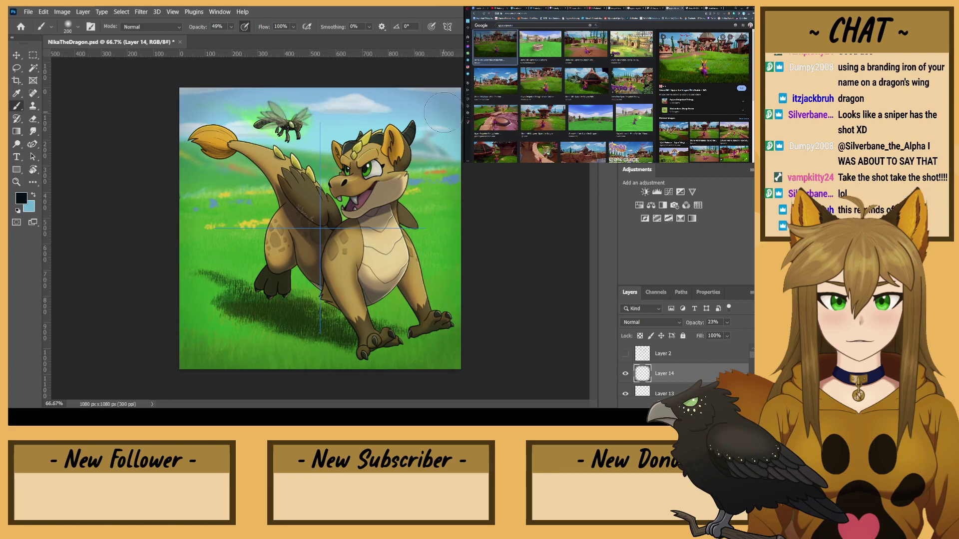
{"action": "left_click", "coordinate": [16, 55]}
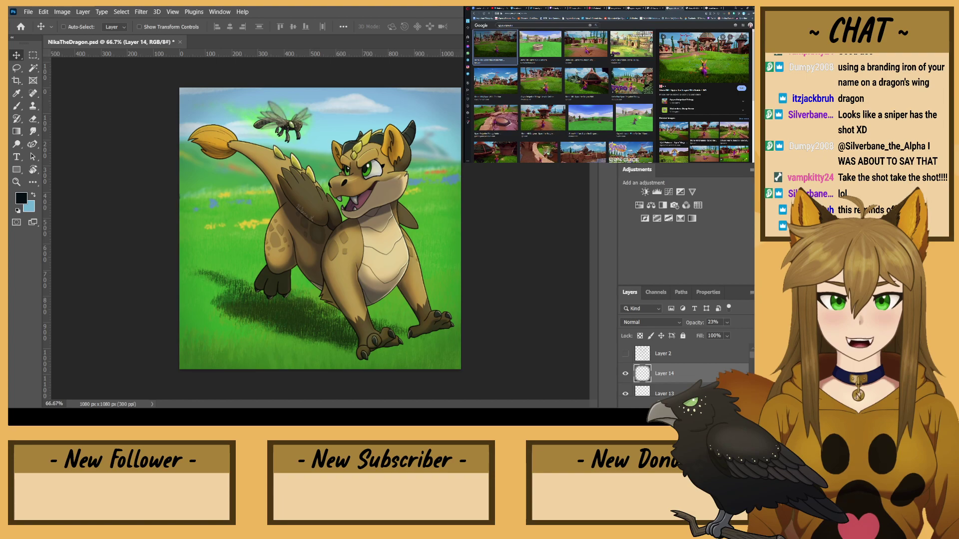
- Add a new layer and paint a pale cream glow over the dragon's middle with a 500 px soft brush
{"action": "key", "text": "ctrl+shift+alt+n"}
{"action": "key", "text": "b"}
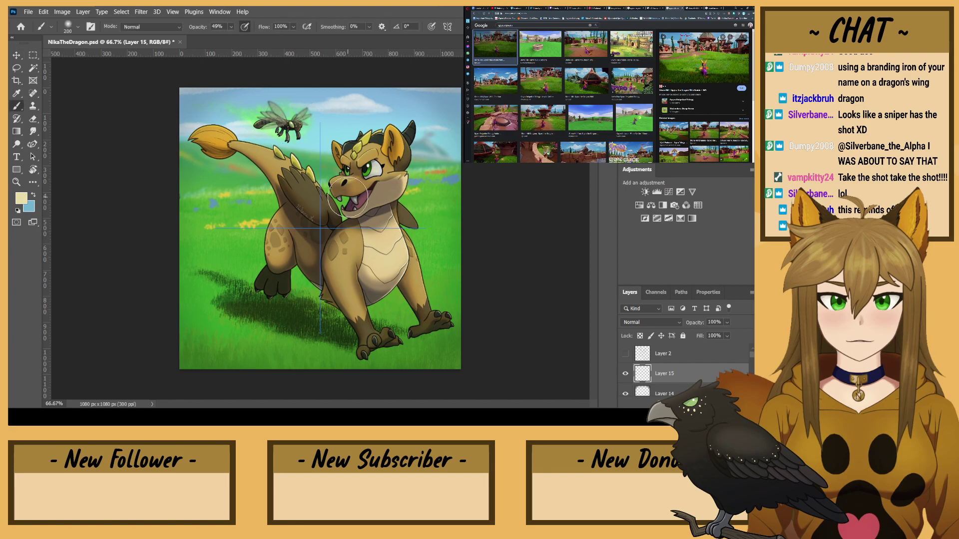
{"action": "key", "text": "]"}
{"action": "key", "text": "]"}
{"action": "key", "text": "]"}
{"action": "key", "text": "]"}
{"action": "mouse_move", "coordinate": [321, 231]}
{"action": "left_mouse_down"}
{"action": "mouse_move", "coordinate": [324, 214]}
{"action": "mouse_move", "coordinate": [300, 260]}
{"action": "left_mouse_up"}
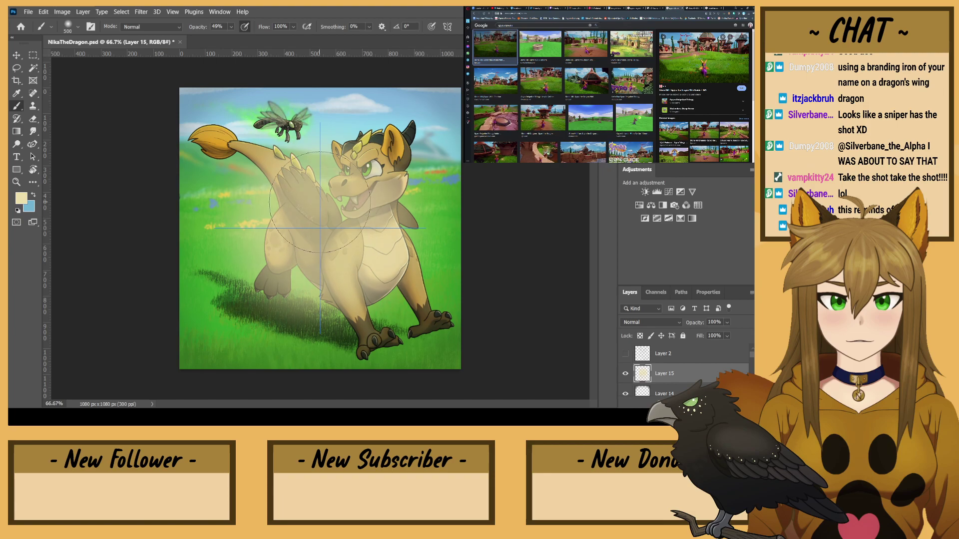
- Lower the cream glow layer's opacity to 5%
{"action": "left_click", "coordinate": [16, 55]}
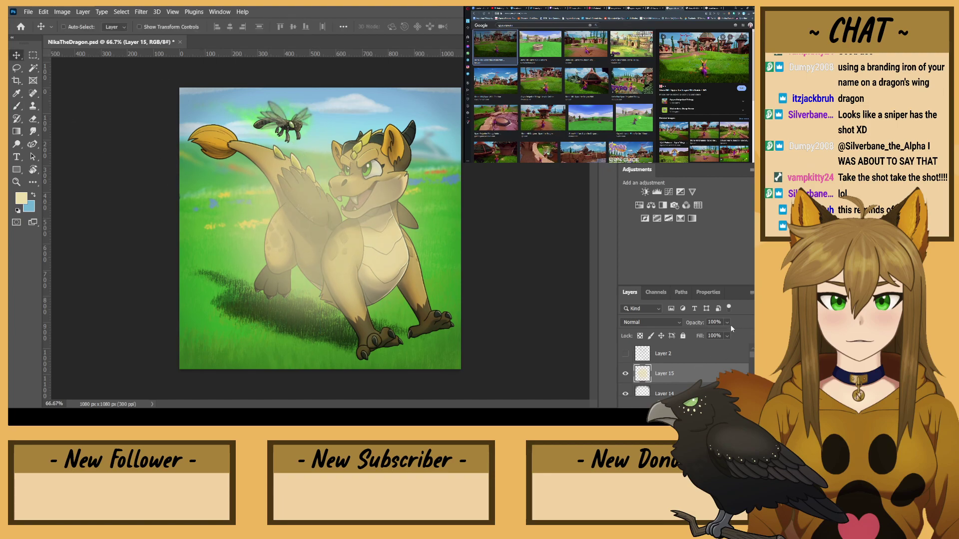
{"action": "key", "text": "0"}
{"action": "key", "text": "8"}
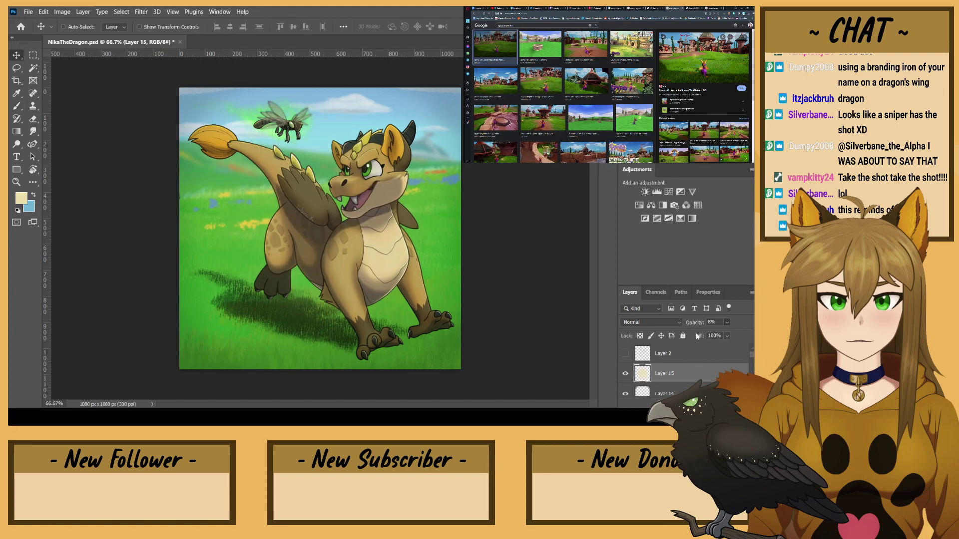
{"action": "key", "text": "1"}
{"action": "key", "text": "2"}
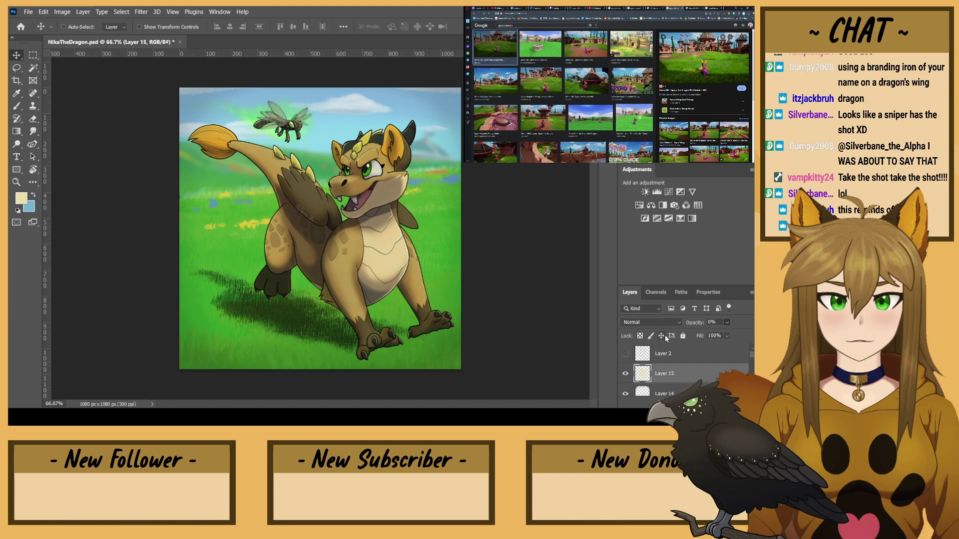
{"action": "key", "text": "1"}
{"action": "key", "text": "3"}
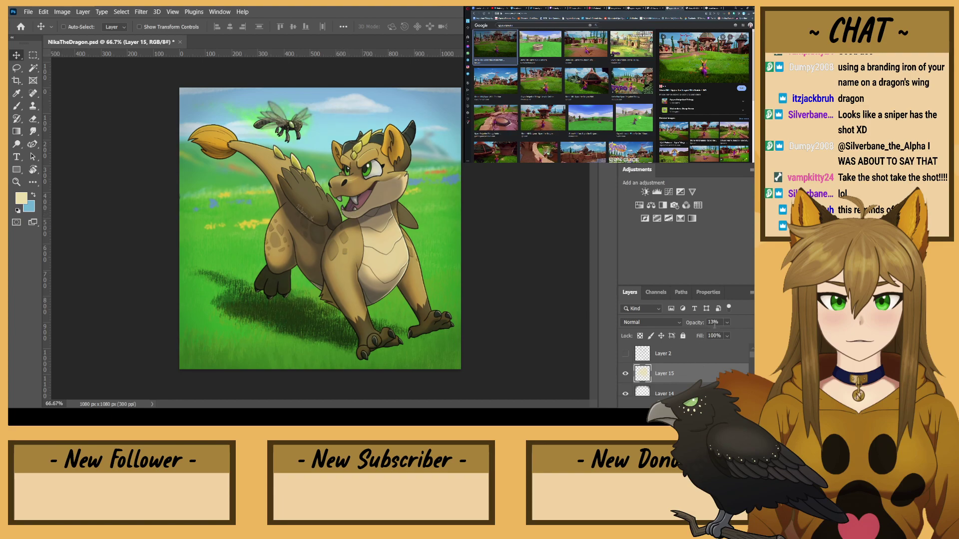
{"action": "key", "text": "BackSpace"}
{"action": "key", "text": "BackSpace"}
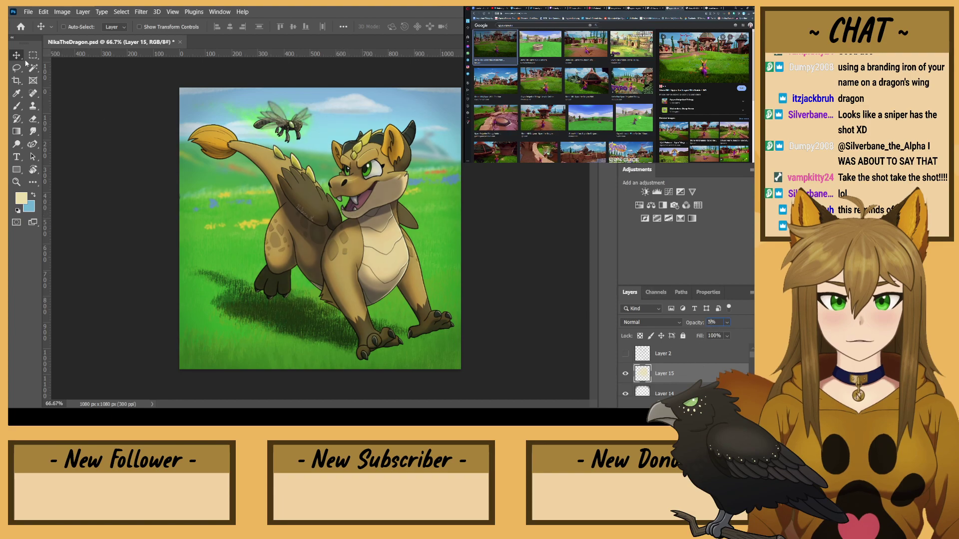
- Set the vignette layer's opacity to 25% and its blend mode to Multiply
{"action": "left_click", "coordinate": [704, 393]}
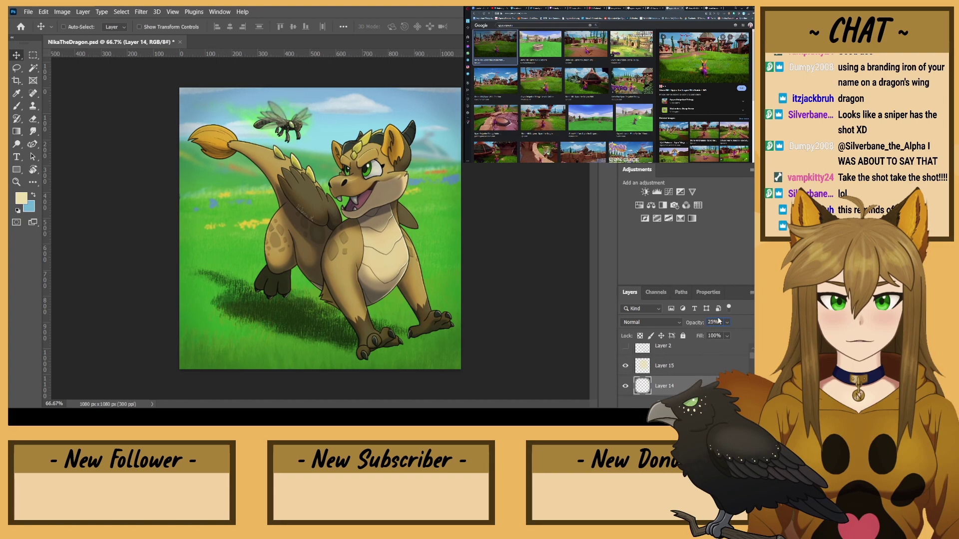
{"action": "left_click", "coordinate": [712, 325]}
{"action": "left_click", "coordinate": [714, 321]}
{"action": "left_click", "coordinate": [664, 323]}
{"action": "left_click", "coordinate": [620, 197]}
- Move the vignette layer beneath the dragon's layer, Layer 4, in the layer stack
{"action": "scroll", "coordinate": [695, 365], "scroll_direction": "down", "scroll_amount": 2}
{"action": "mouse_move", "coordinate": [679, 376]}
{"action": "left_mouse_down"}
{"action": "mouse_move", "coordinate": [679, 395]}
{"action": "mouse_move", "coordinate": [679, 374]}
{"action": "left_mouse_up"}
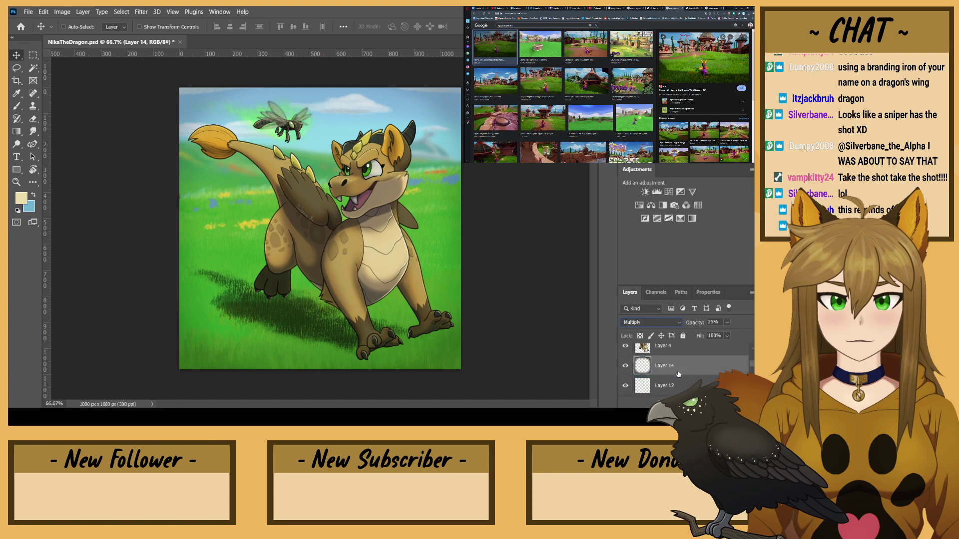
{"action": "scroll", "coordinate": [679, 374], "scroll_direction": "up", "scroll_amount": 3}
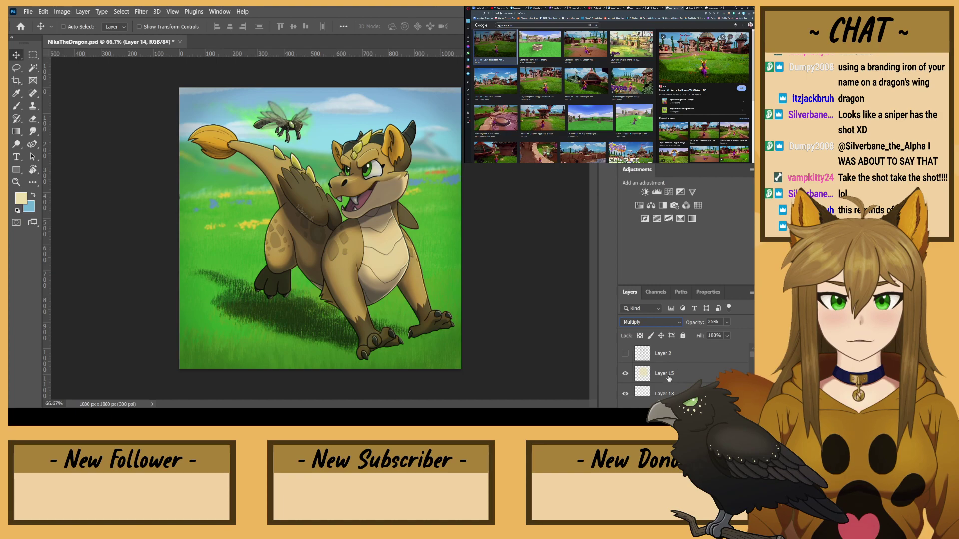
- Compare the illustration with the cream glow layer hidden and shown, leaving the layer visible and selected
{"action": "left_click_drag", "start_coordinate": [617, 372], "coordinate": [620, 374]}
{"action": "left_click", "coordinate": [622, 375]}
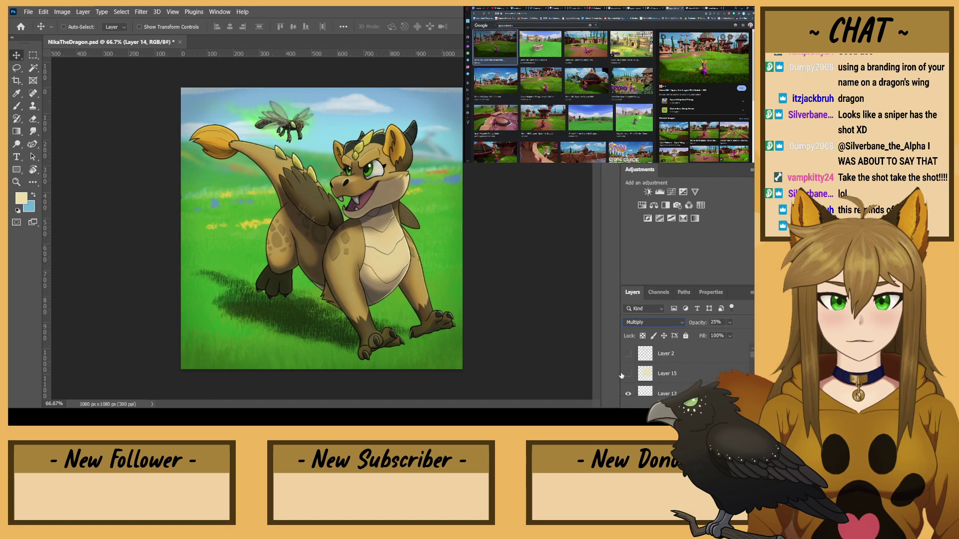
{"action": "left_click", "coordinate": [658, 376]}
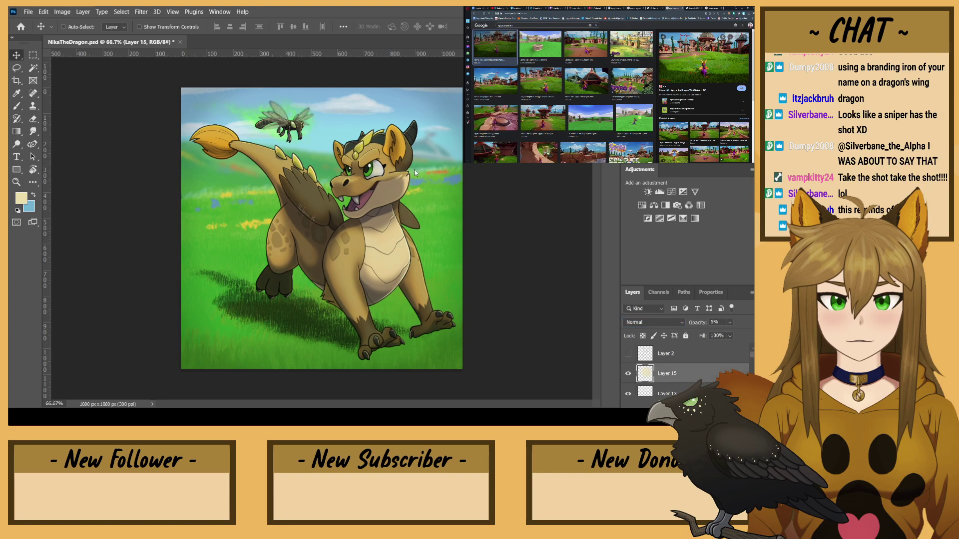
- Merge the cream glow layer into the layer below and save the document
{"action": "key", "text": "ctrl+e"}
{"action": "scroll", "coordinate": [687, 371], "scroll_direction": "down", "scroll_amount": 1}
{"action": "left_click", "coordinate": [687, 376]}
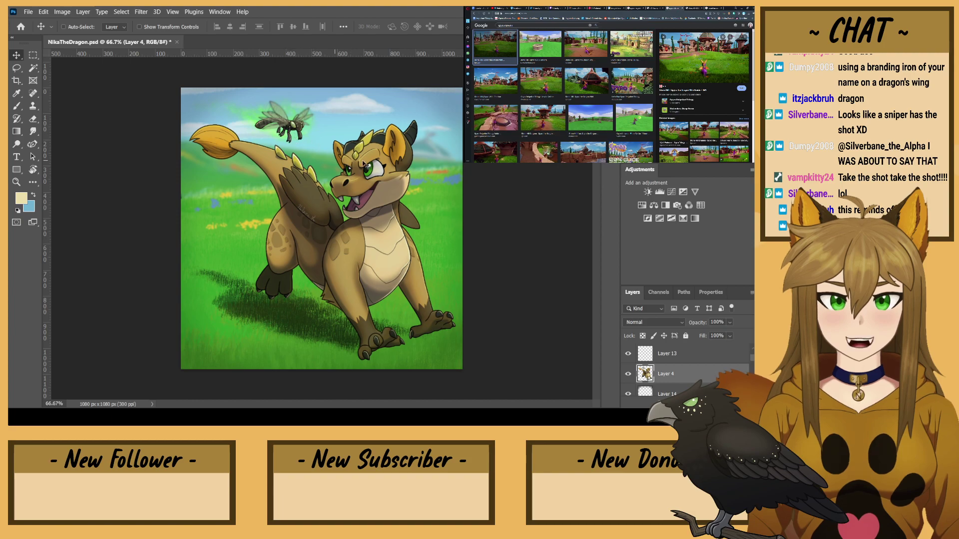
{"action": "key", "text": "ctrl+s"}
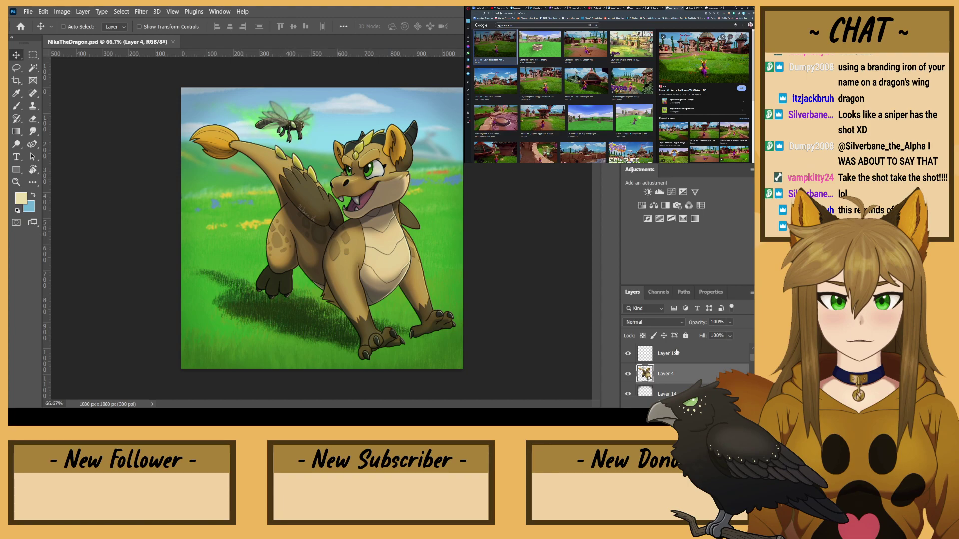
- Check the vignette layer by toggling its visibility, and reduce its opacity to 5%
{"action": "scroll", "coordinate": [696, 370], "scroll_direction": "down", "scroll_amount": 1}
{"action": "left_click", "coordinate": [683, 375]}
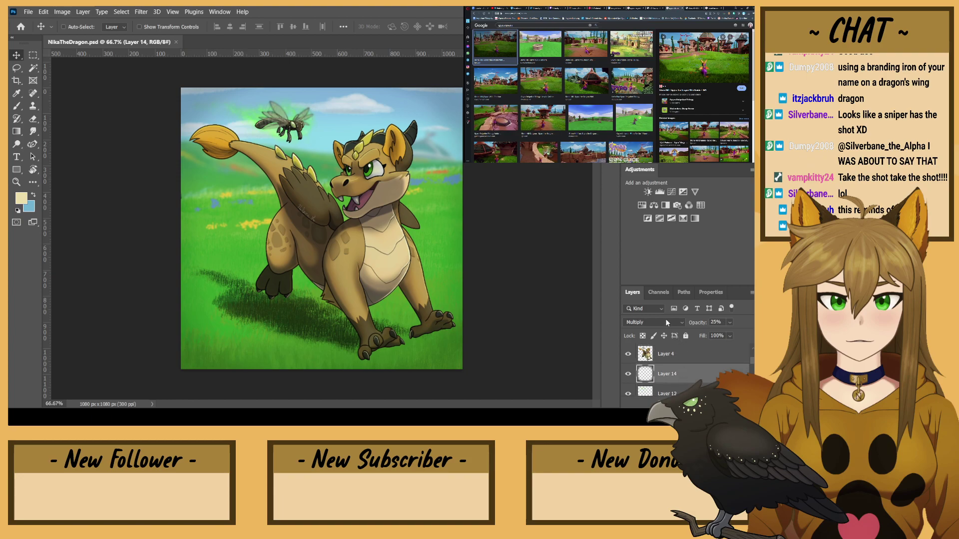
{"action": "left_click", "coordinate": [629, 374]}
{"action": "left_click", "coordinate": [629, 374]}
{"action": "key", "text": "BackSpace"}
{"action": "type", "text": "5"}
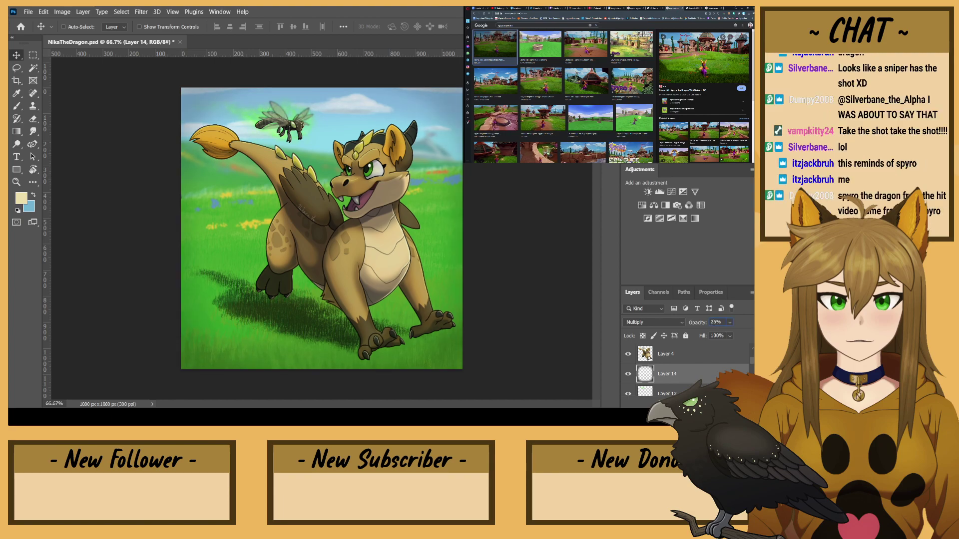
{"action": "type", "text": "5"}
{"action": "type", "text": "1"}
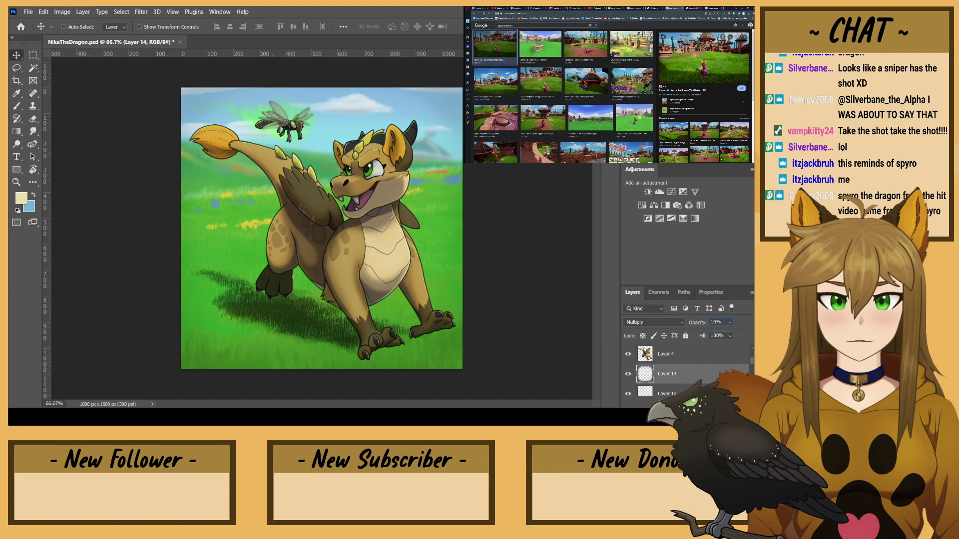
{"action": "key", "text": "shift+Down"}
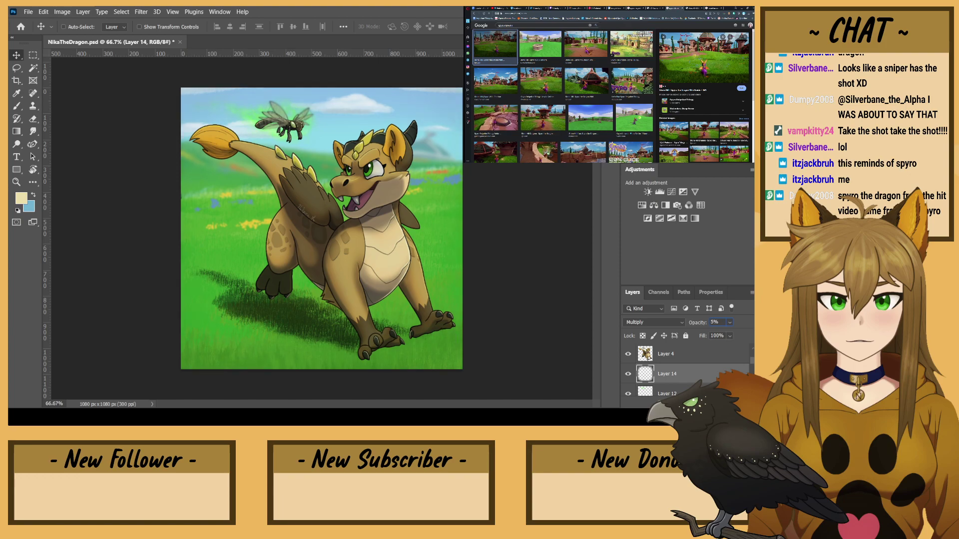
{"action": "left_click", "coordinate": [41, 112]}
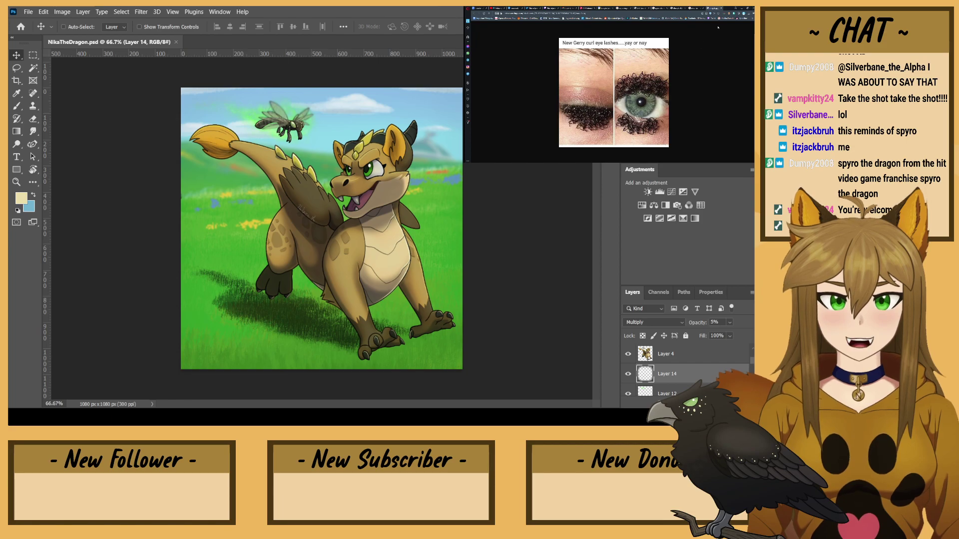
- Leave the eyelash picture in the browser and switch back to Photoshop
{"action": "left_click", "coordinate": [721, 9]}
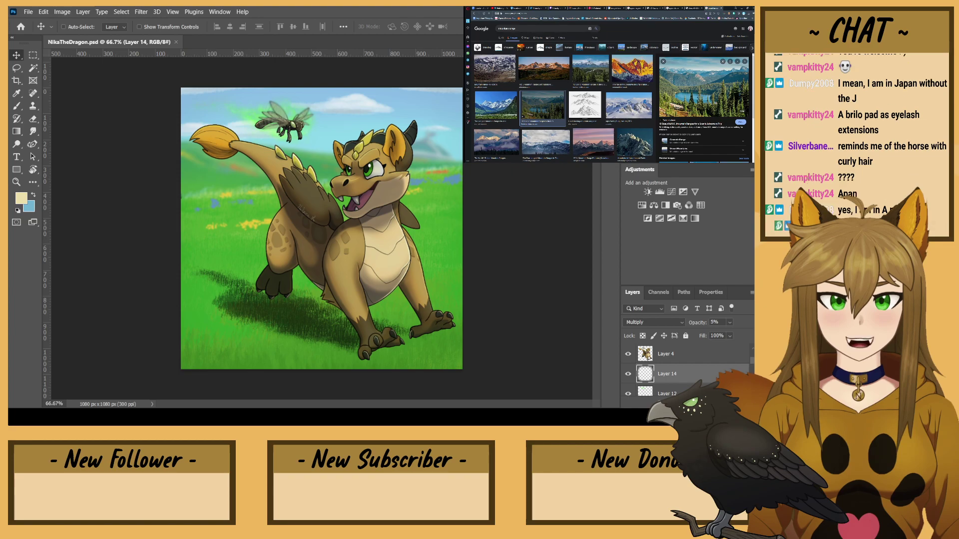
{"action": "key", "text": "alt+Tab"}
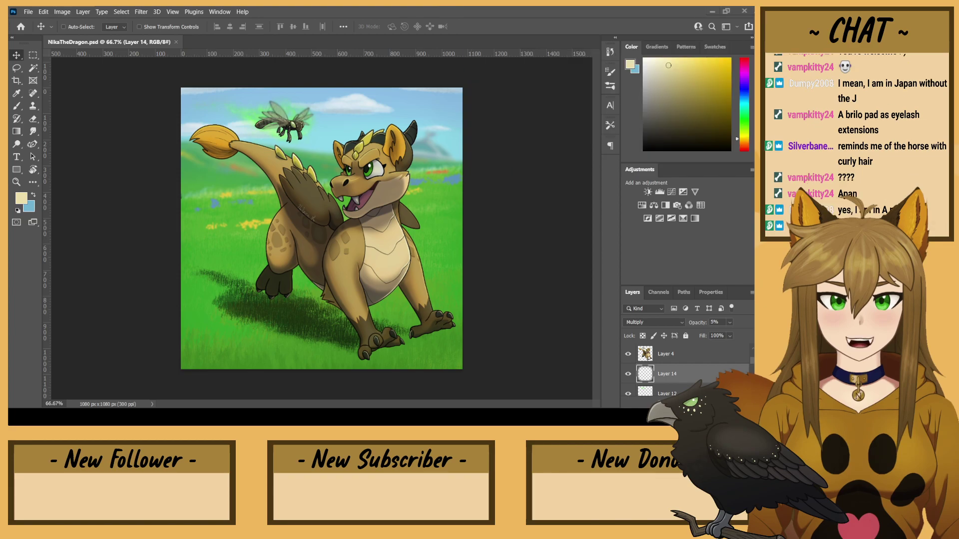